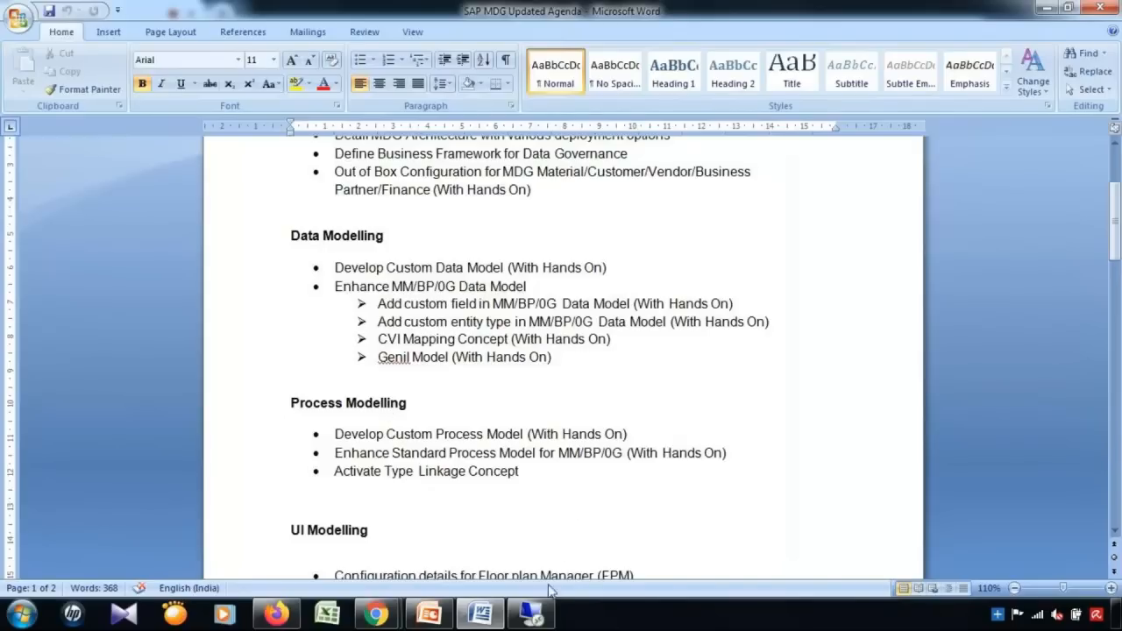
Switch to the SAP remote desktop session and run transaction /nmdgimg to open the Master Data Governance IMG.
left_click(537, 618)
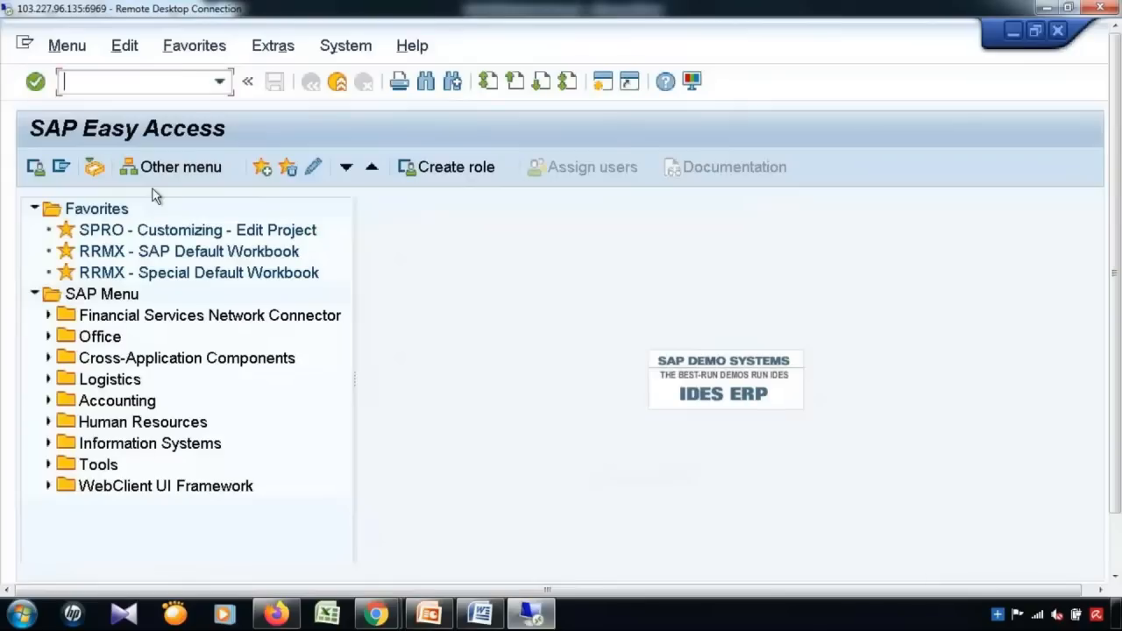
type("/nmf")
key("BackSpace")
type("dgimg")
key("Return")
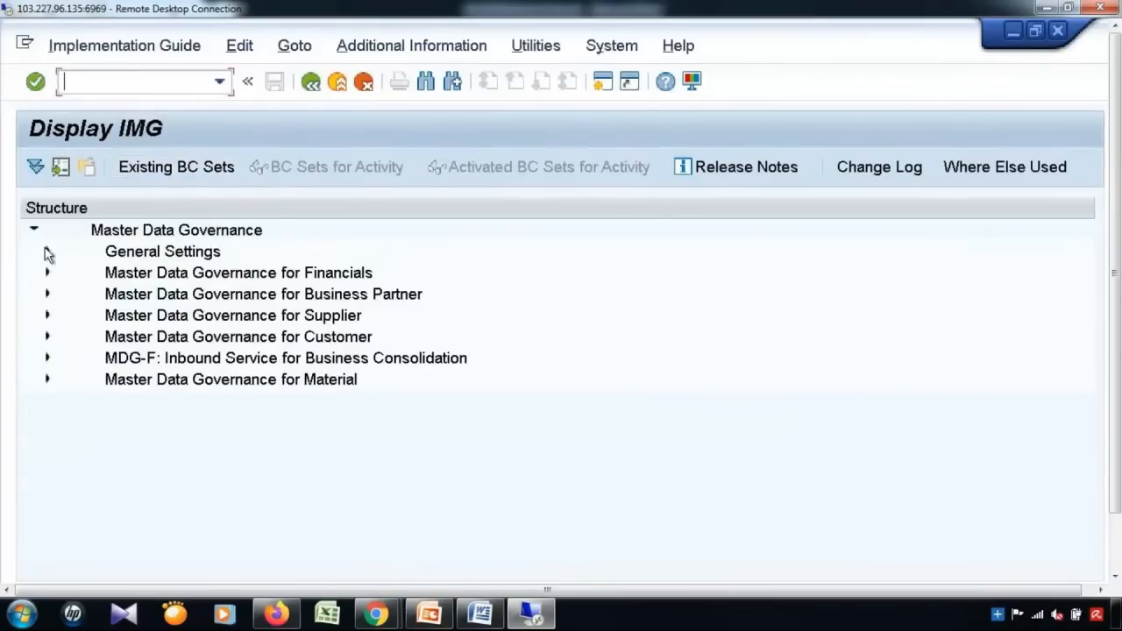
Expand General Settings and Data Modeling, view the inactive data models through Edit Data Model, and return to the IMG.
left_click(47, 251)
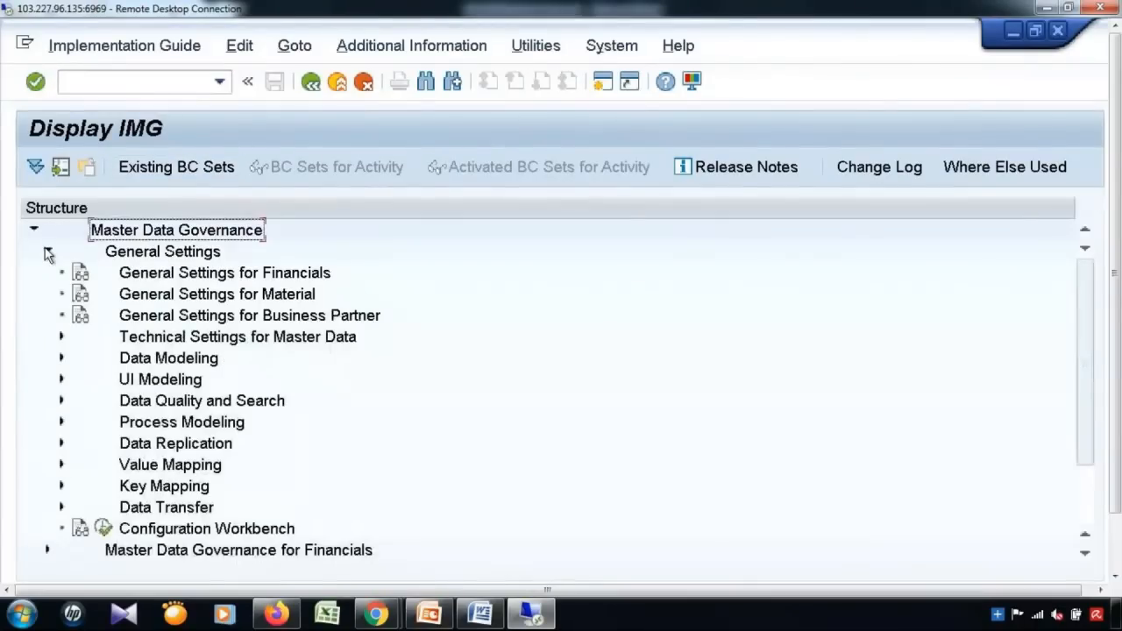
left_click(61, 357)
left_click(116, 379)
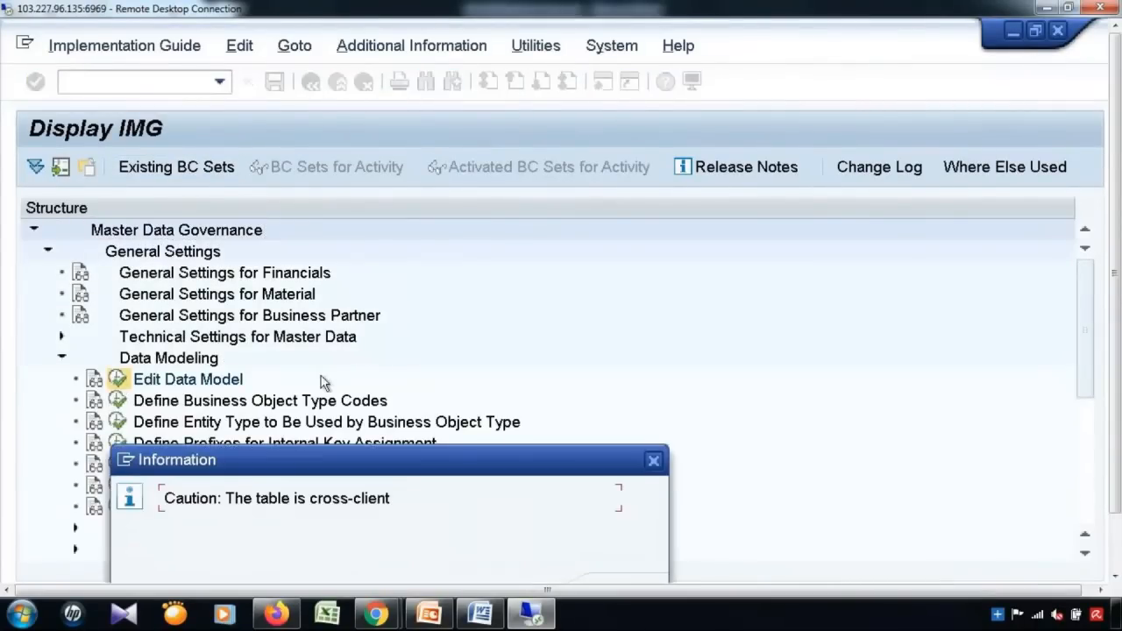
key("Return")
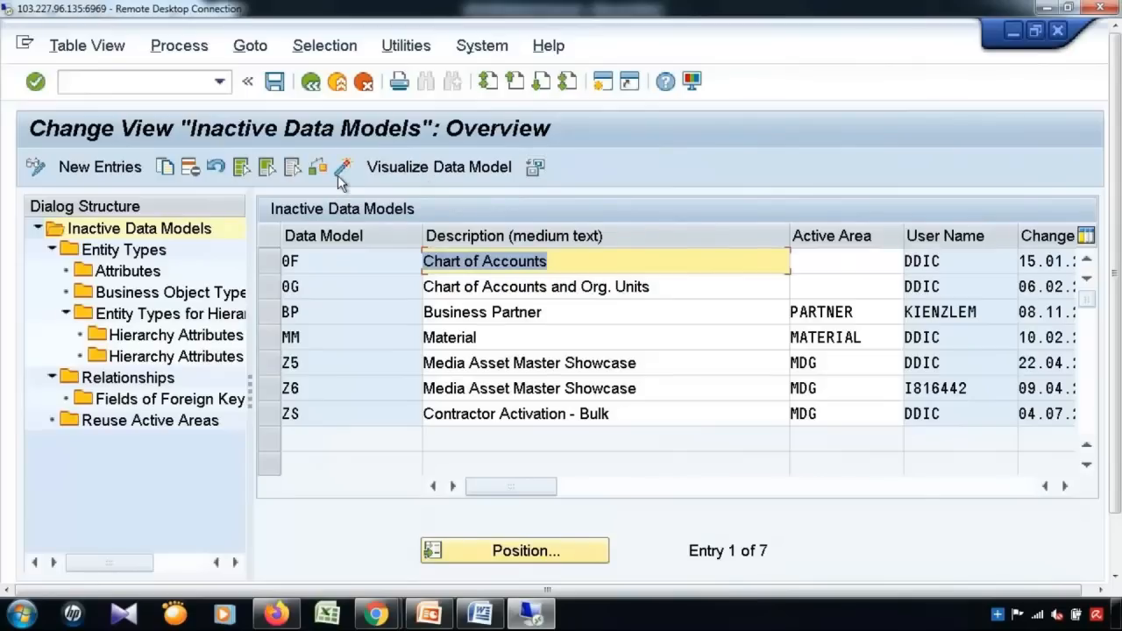
left_click(309, 85)
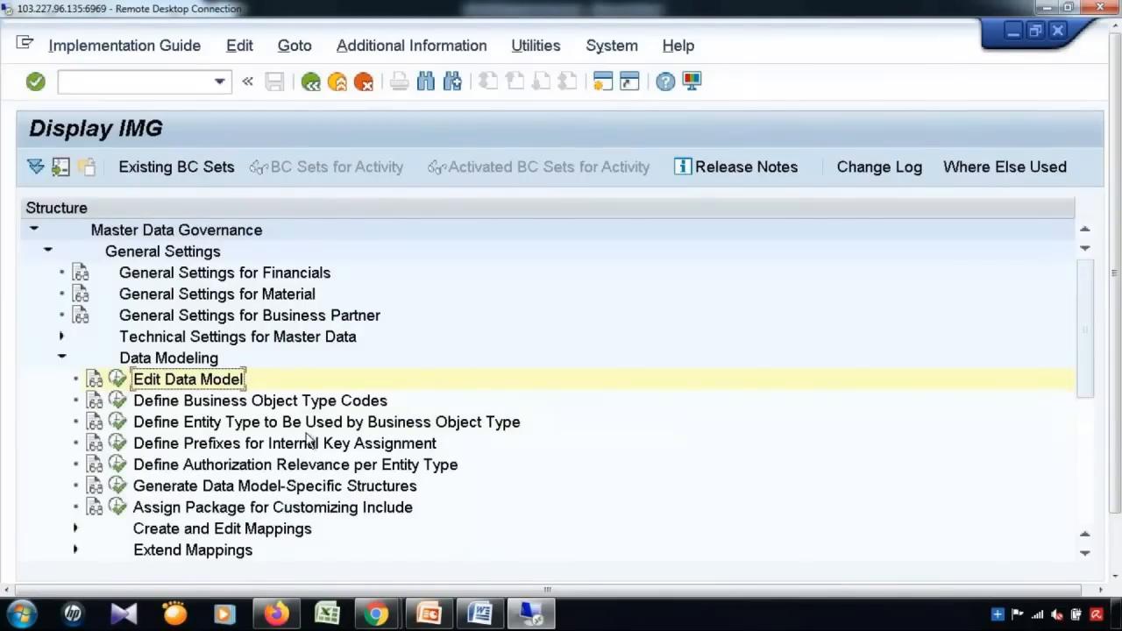
Reopen Edit Data Model to review the Inactive Data Models overview and its dialog structure, and go back to the IMG.
scroll(301, 447, "down", 1)
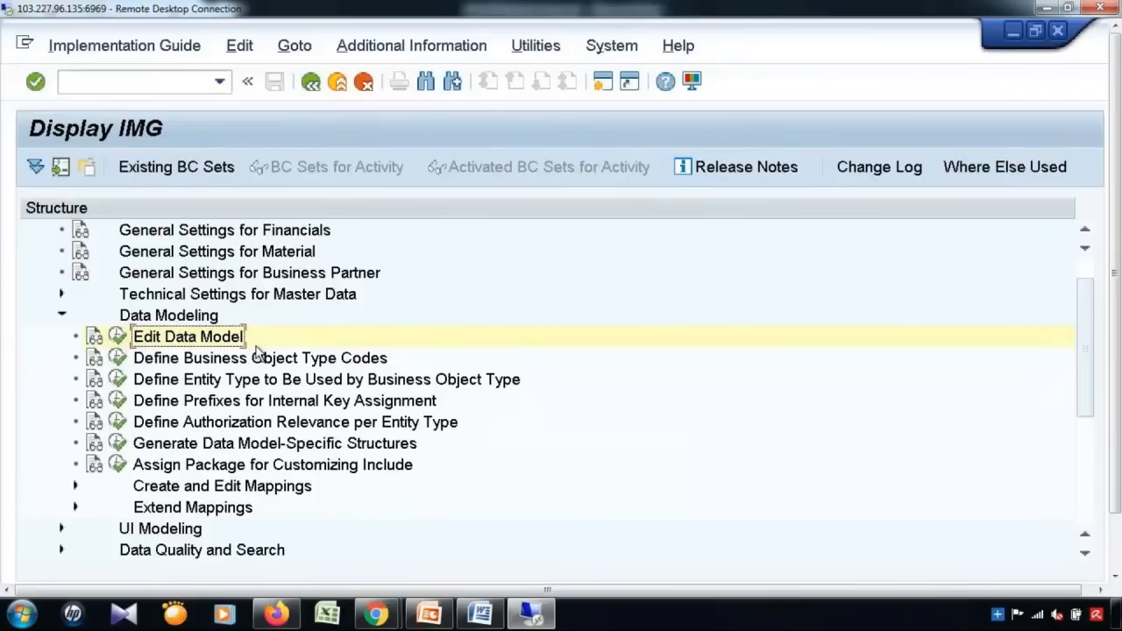
left_click(117, 338)
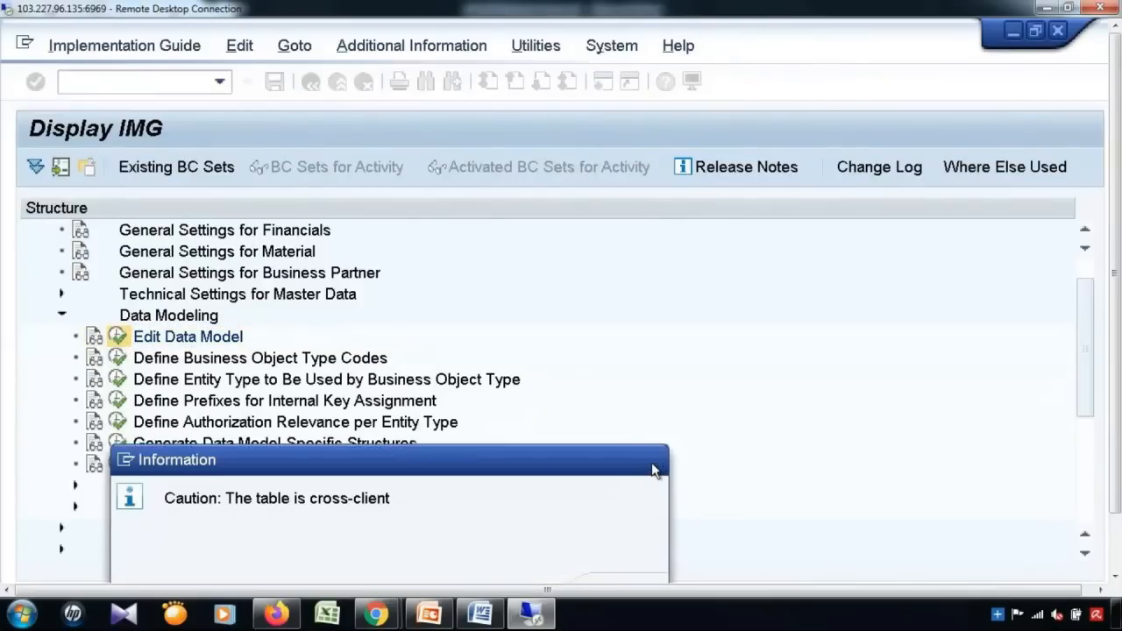
key("Return")
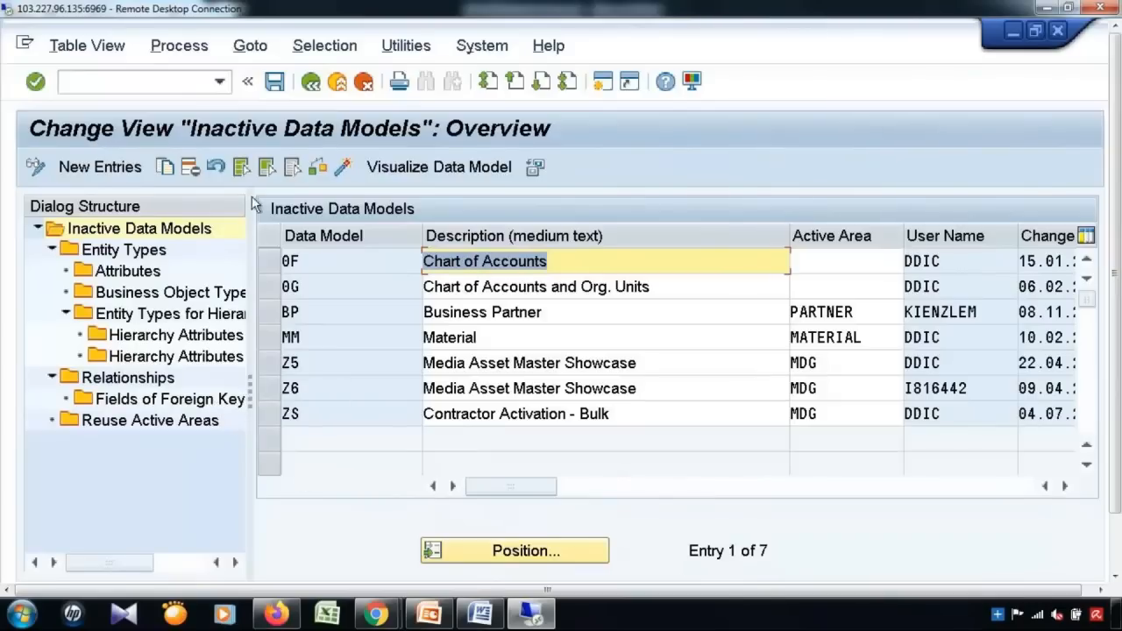
left_click(312, 82)
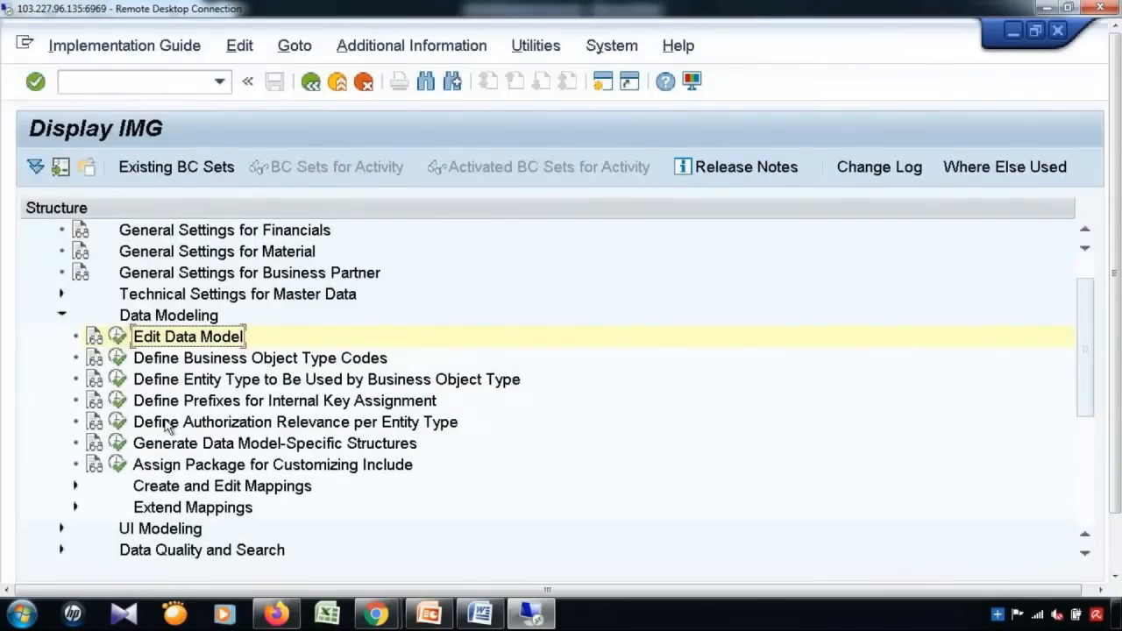
Open Generate Data Model-Specific Structures, examine the structures of the MM data model, and return to the IMG.
left_click(158, 445)
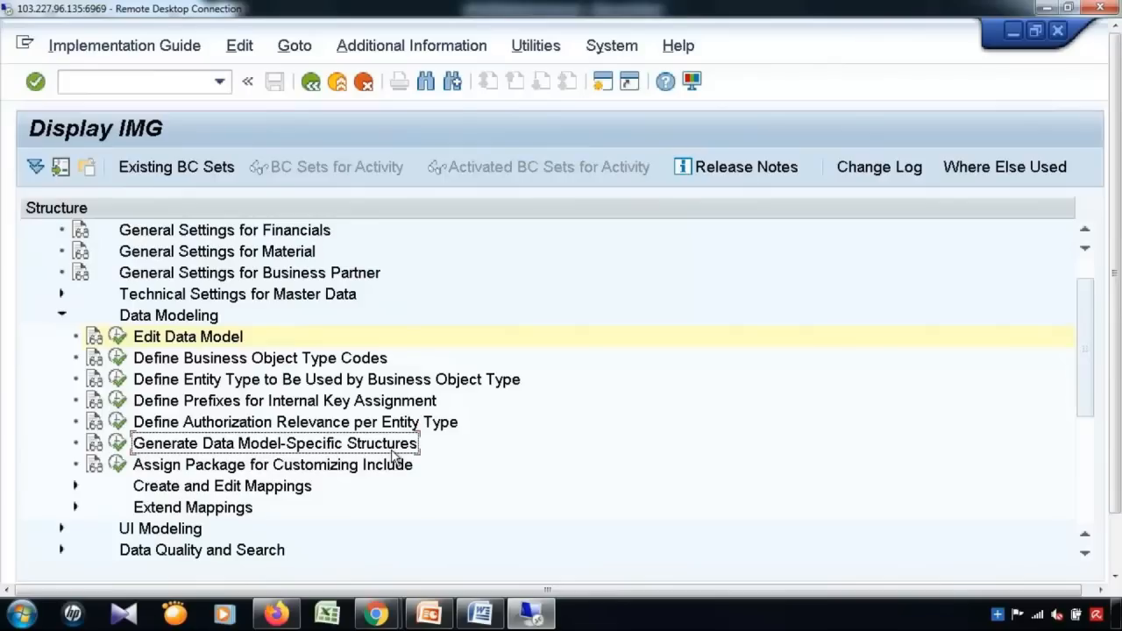
left_click(118, 447)
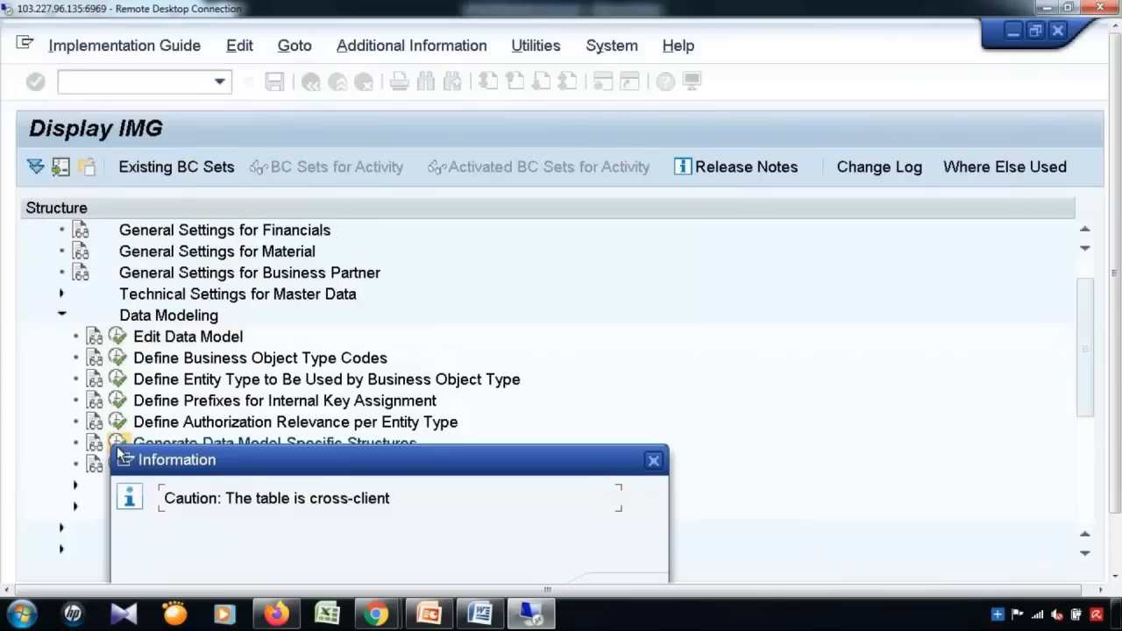
left_click(653, 460)
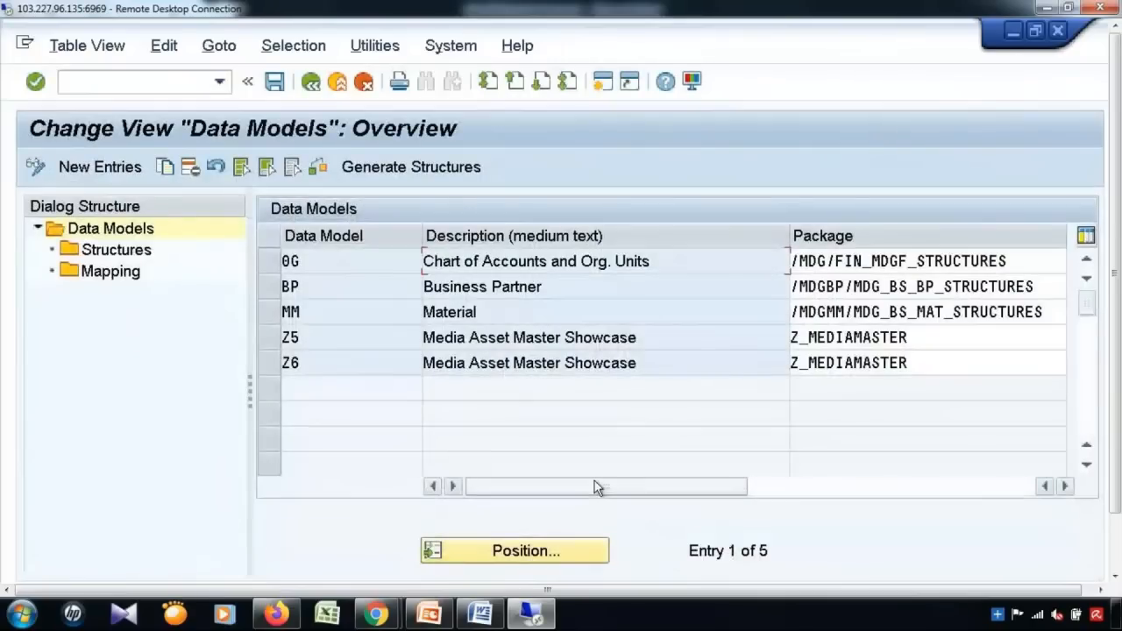
left_click(270, 317)
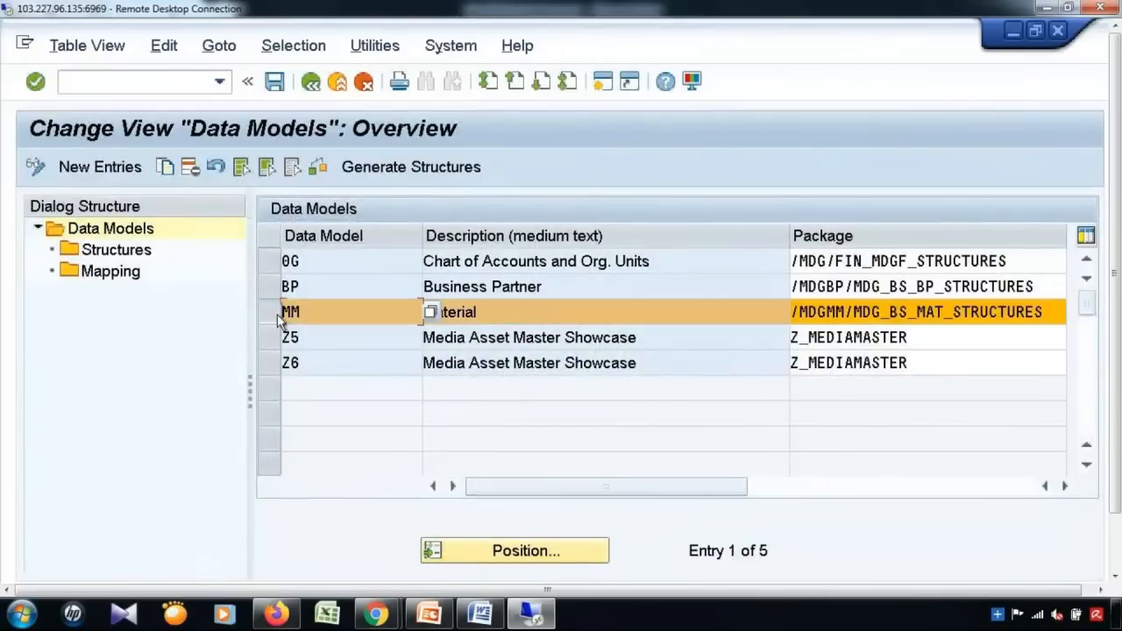
left_click(130, 253)
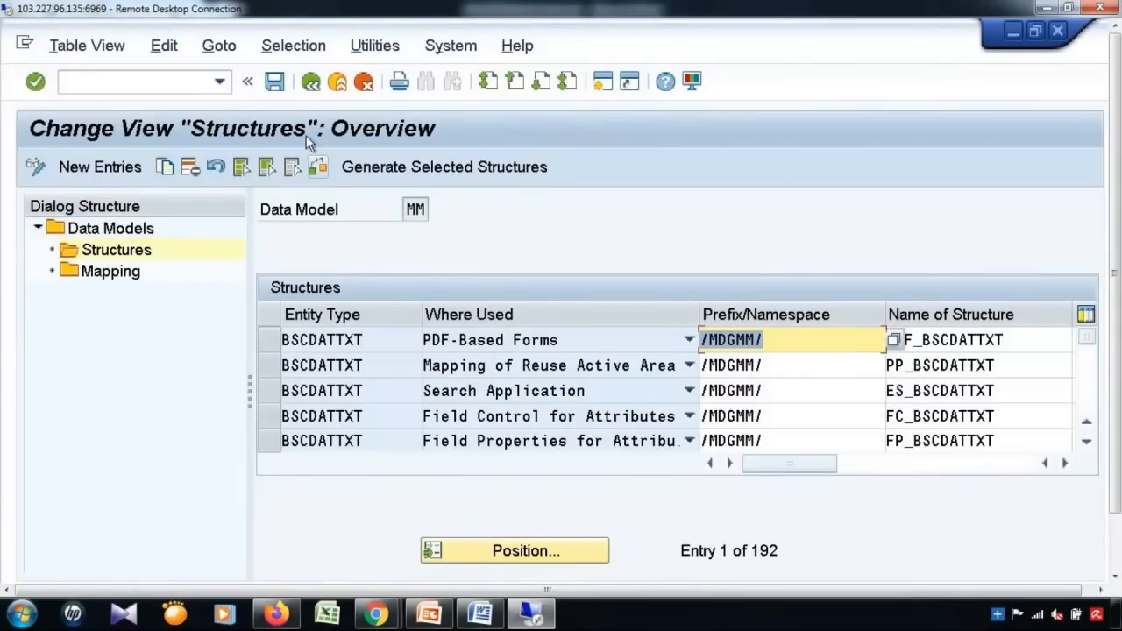
left_click(311, 83)
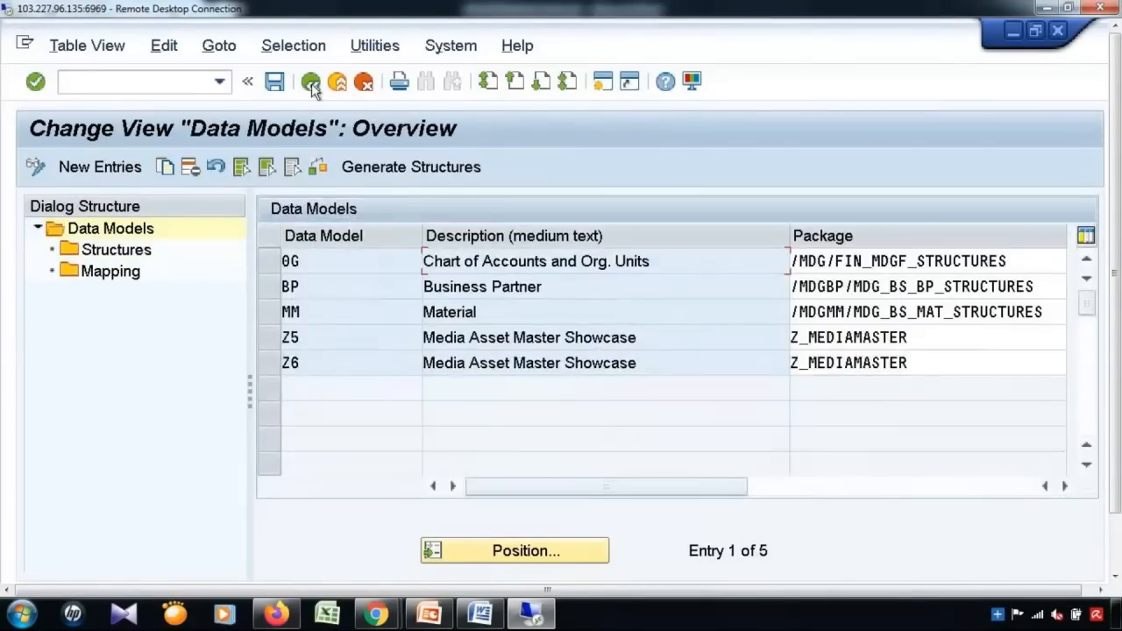
left_click(311, 83)
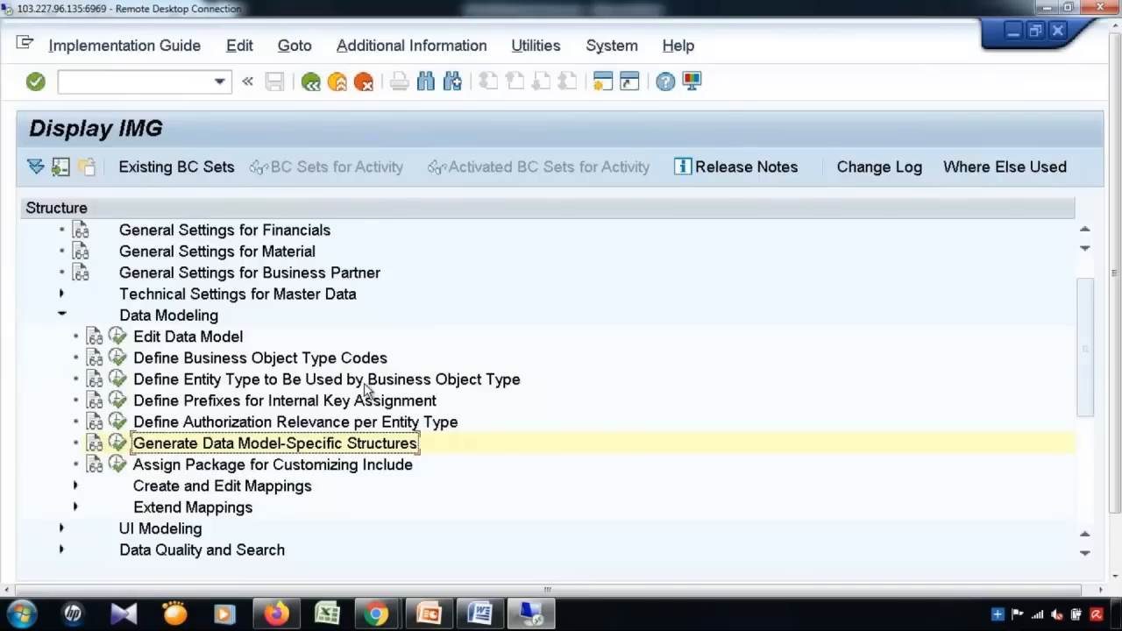
Run Edit Data Model under Data Modeling again to review the inactive data models, and exit to the IMG.
left_click(173, 320)
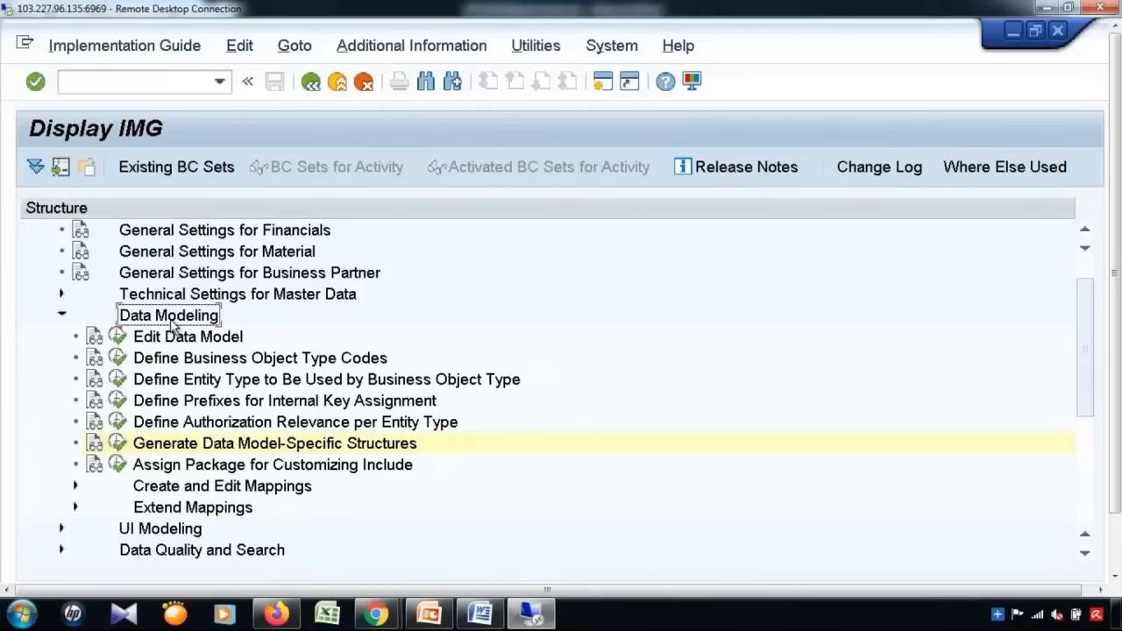
left_click(119, 338)
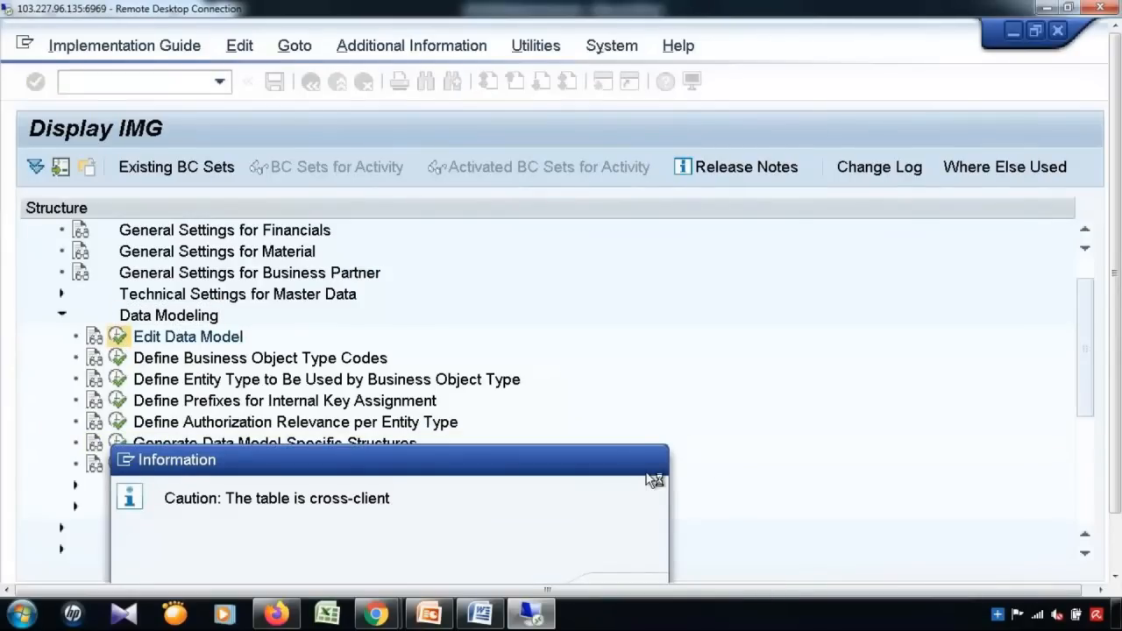
key("Return")
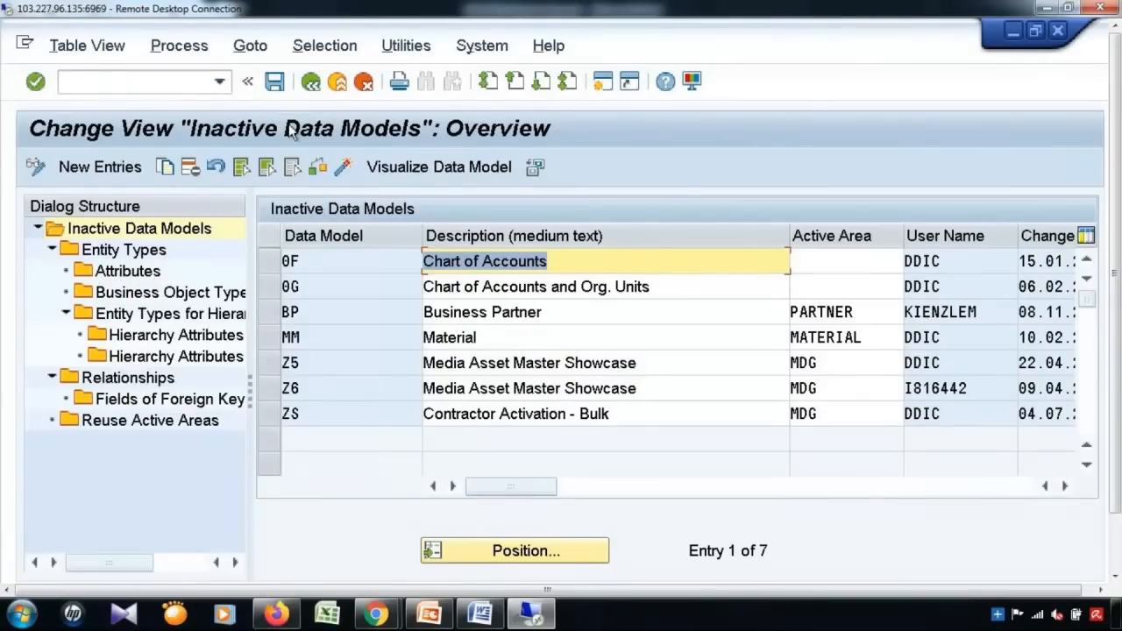
left_click(310, 82)
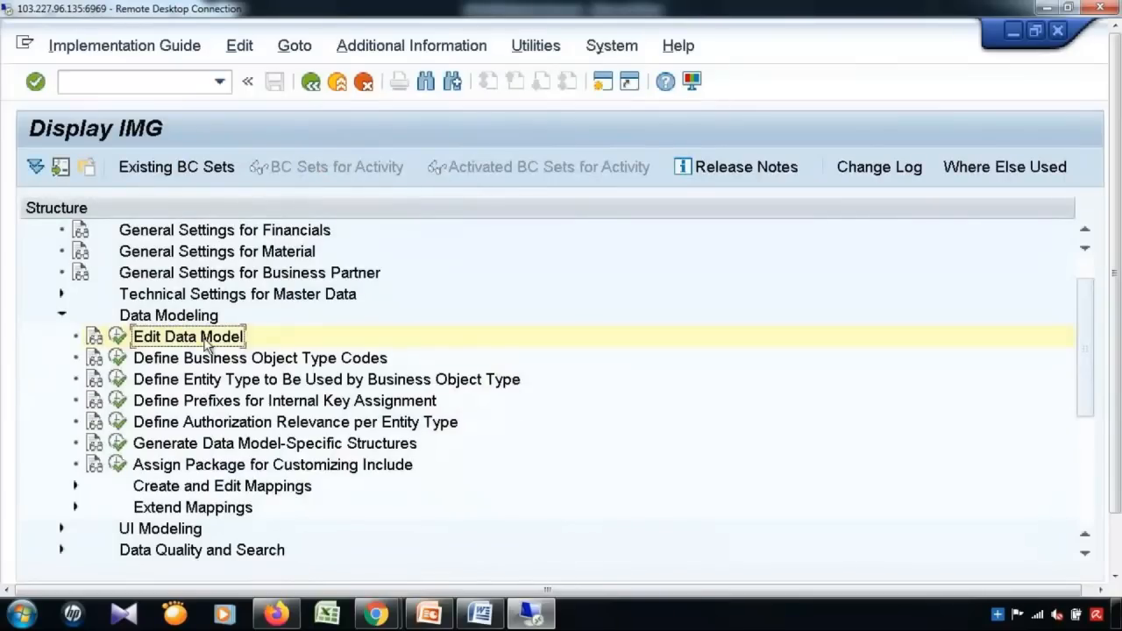
Open Generate Data Model-Specific Structures again and look through the MM data model's structures and where they are used.
left_click(238, 447)
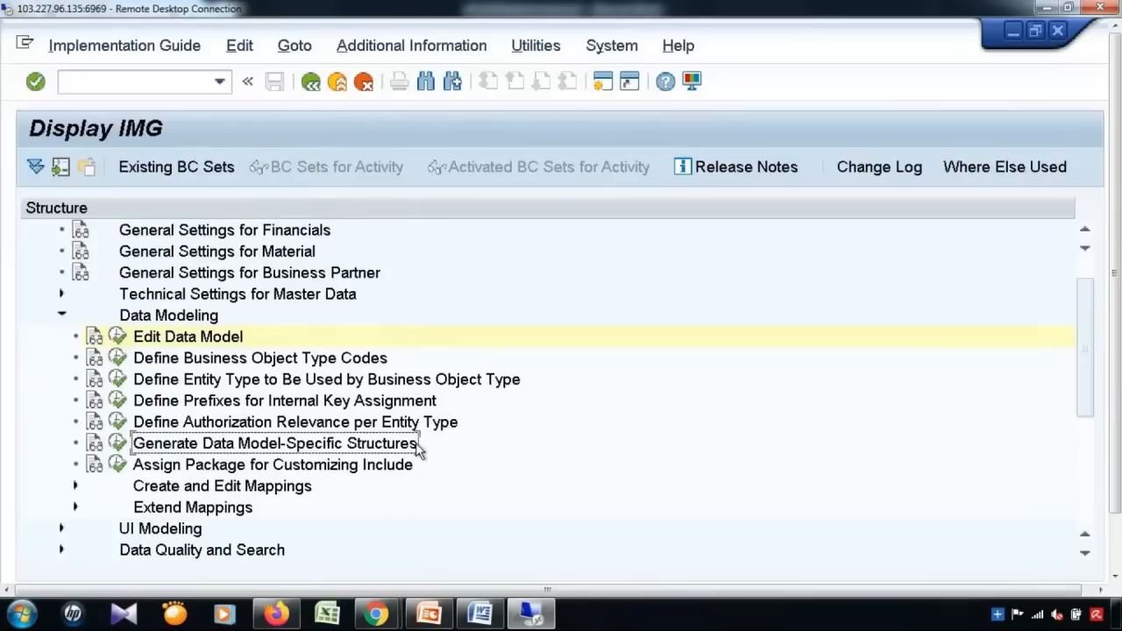
left_click(119, 445)
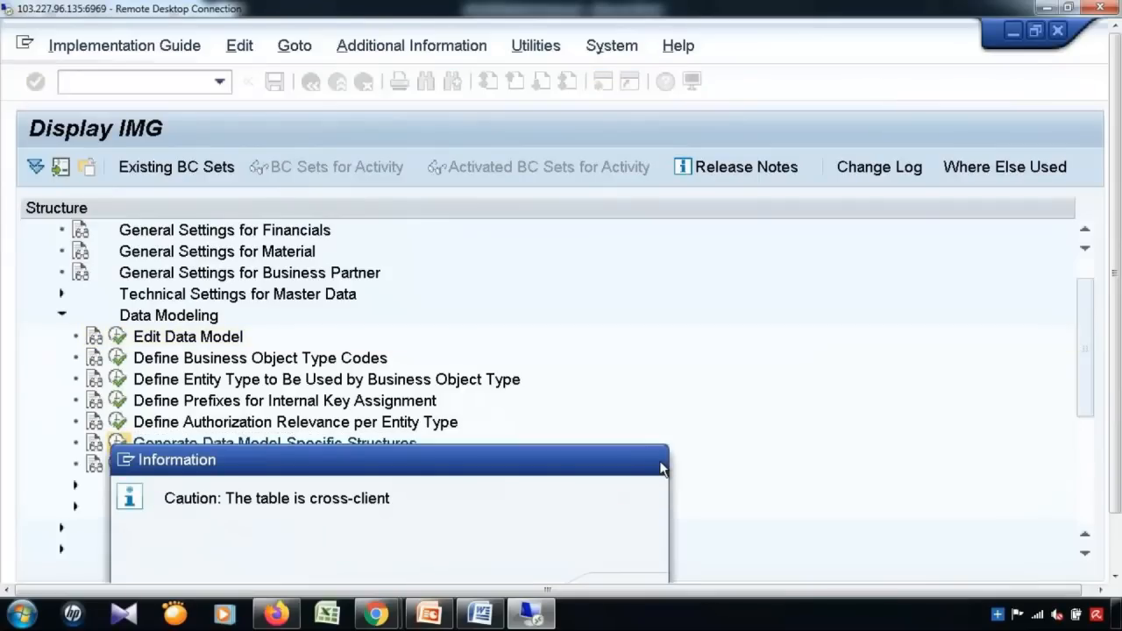
key("Return")
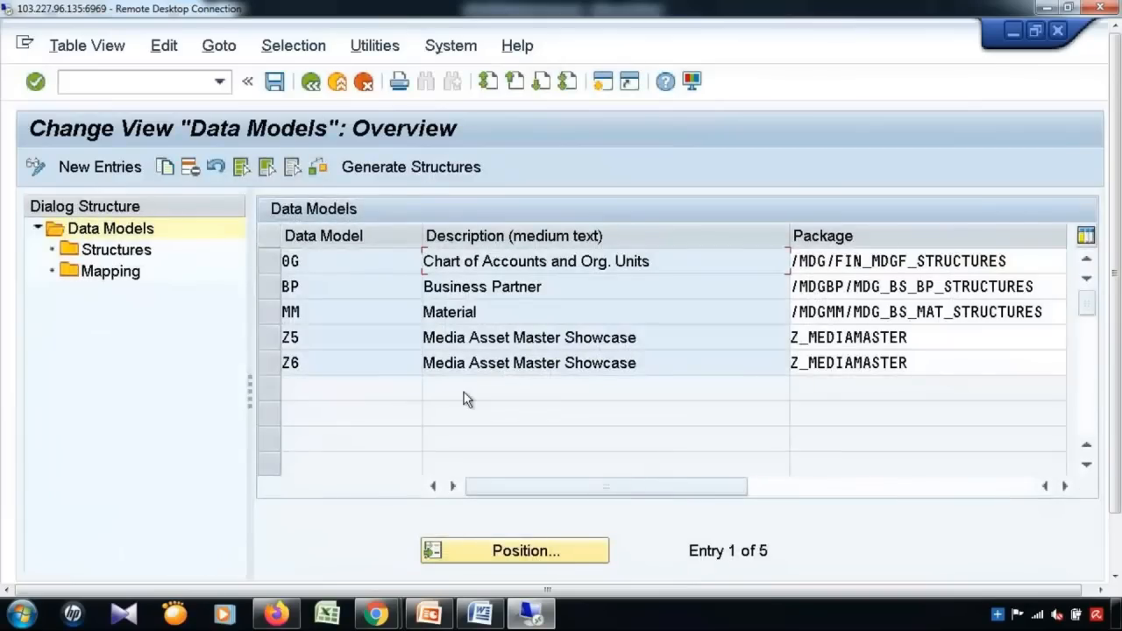
left_click(271, 316)
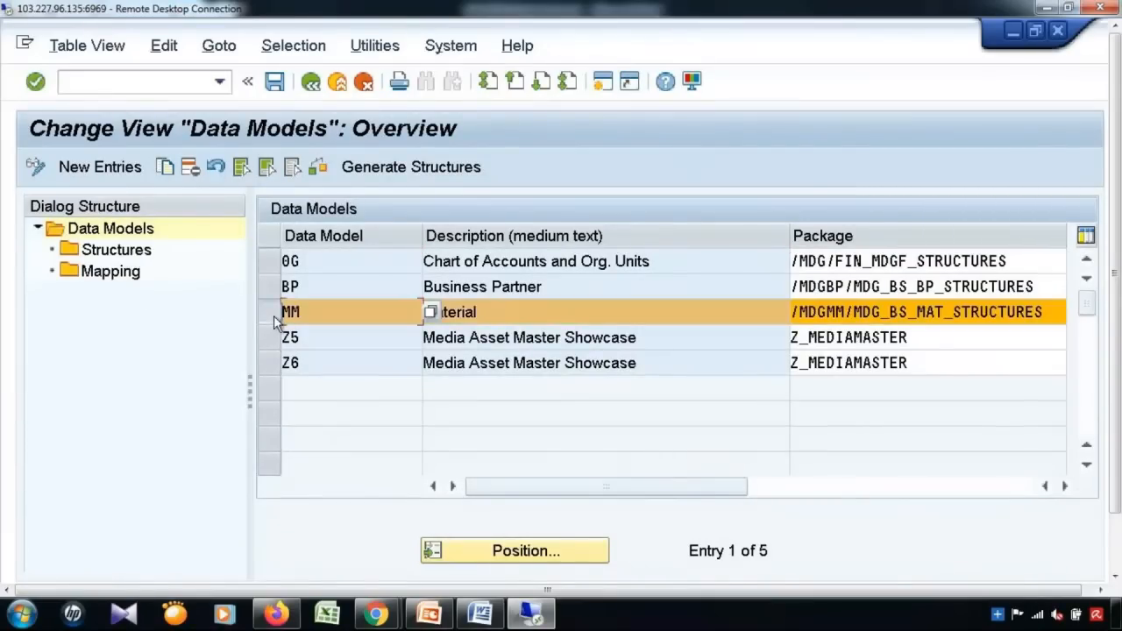
double_click(140, 254)
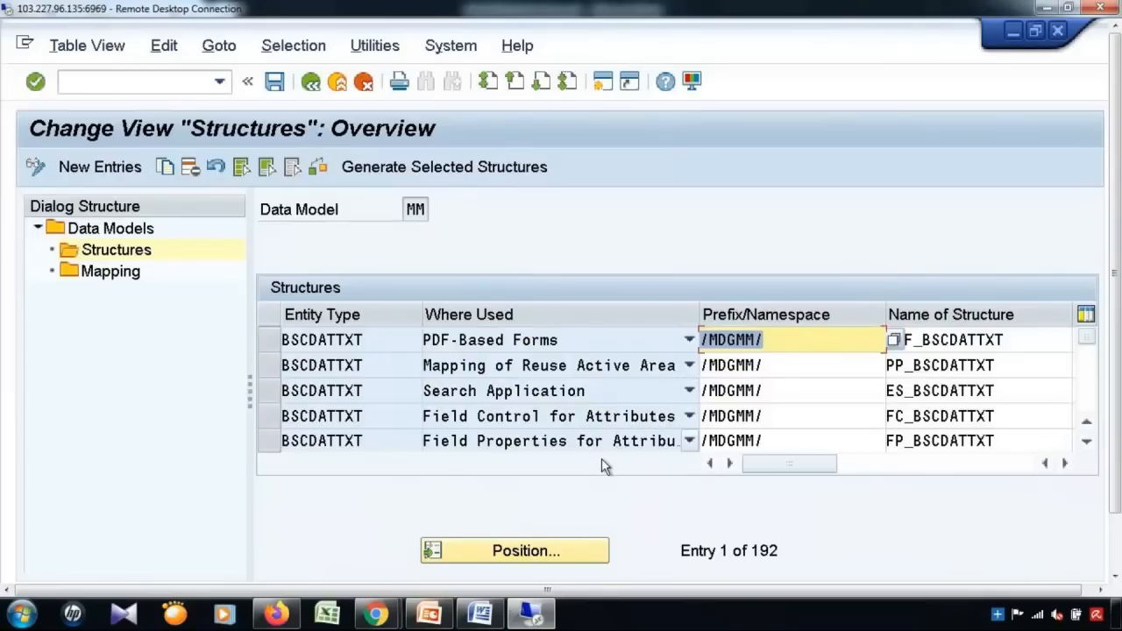
left_click(1086, 441)
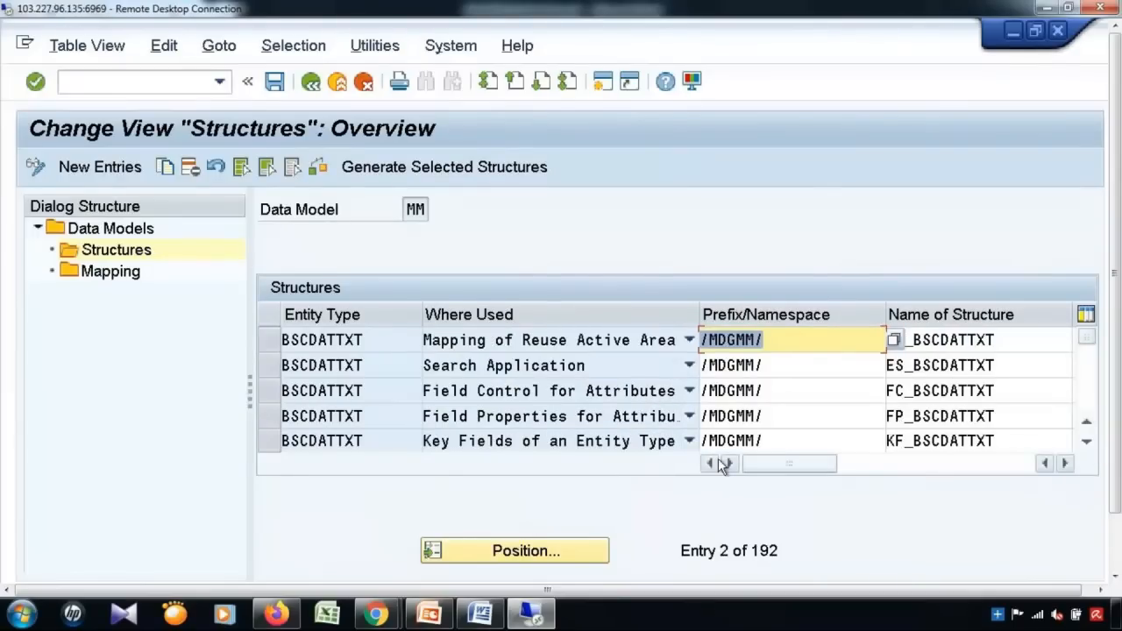
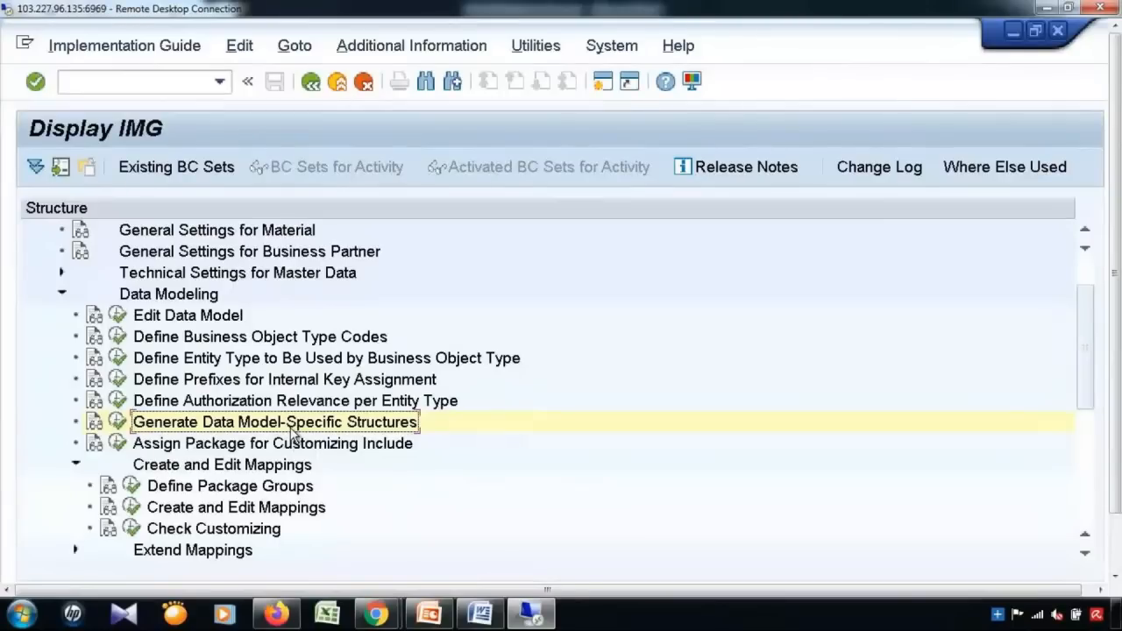
Review the Create and Edit Mappings activities, expand Extend Mappings, and collapse Create and Edit Mappings.
left_click(275, 510)
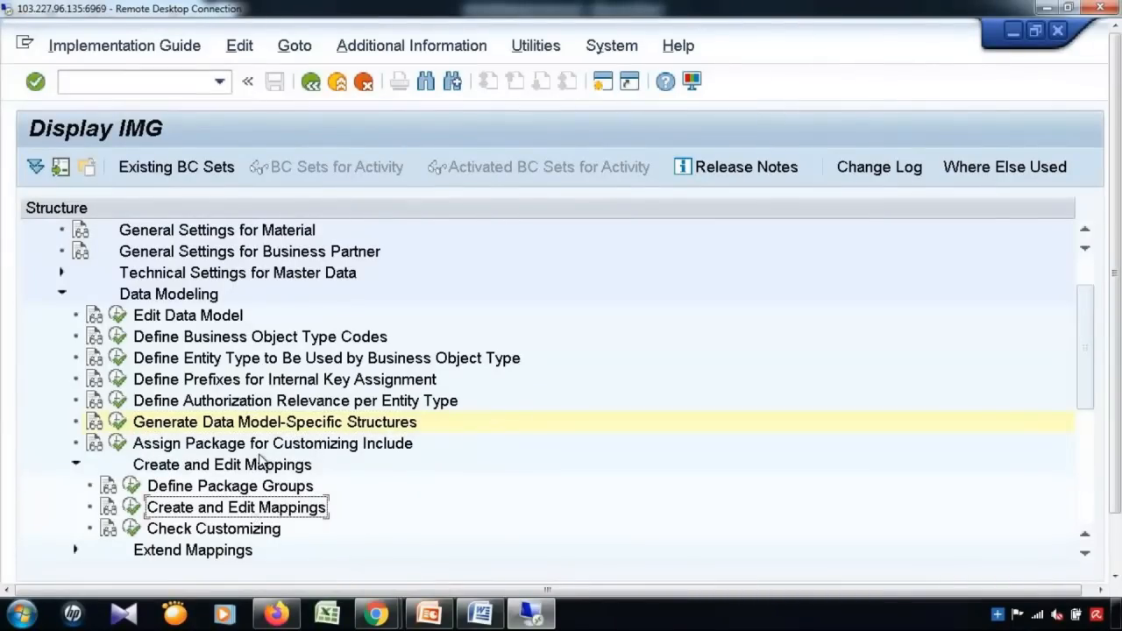
scroll(259, 456, "down", 1)
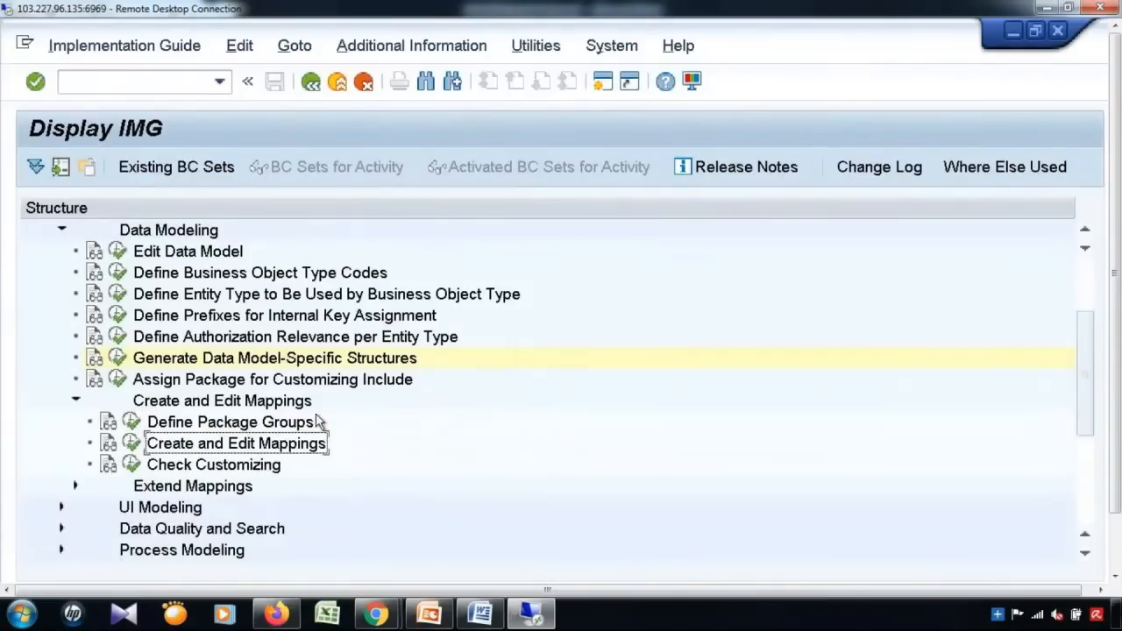
left_click(74, 486)
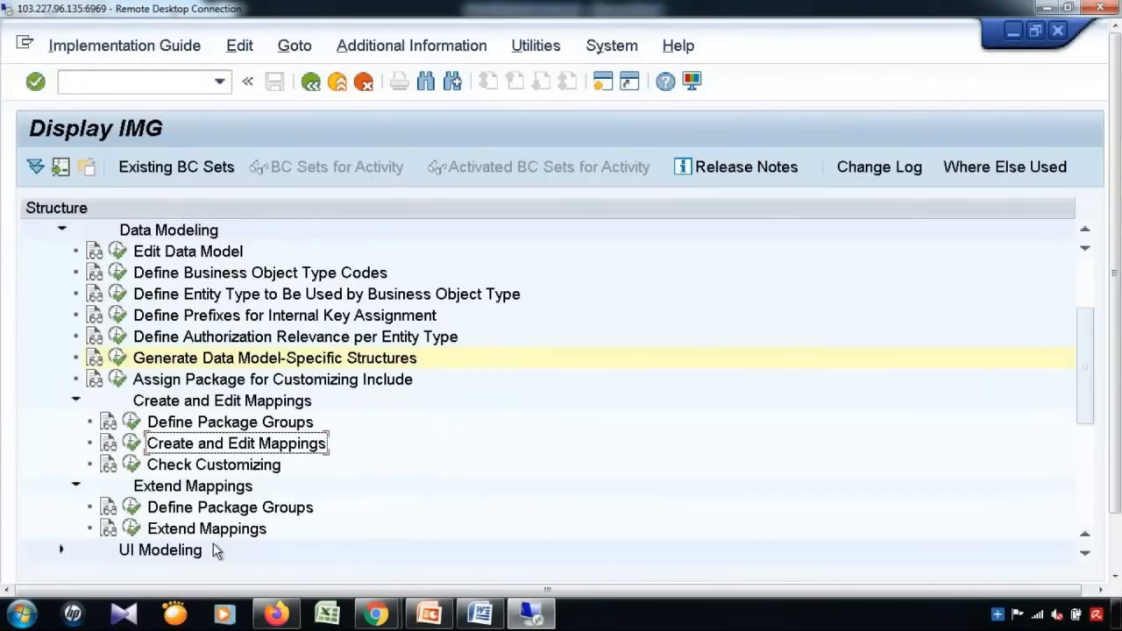
scroll(228, 526, "up", 1)
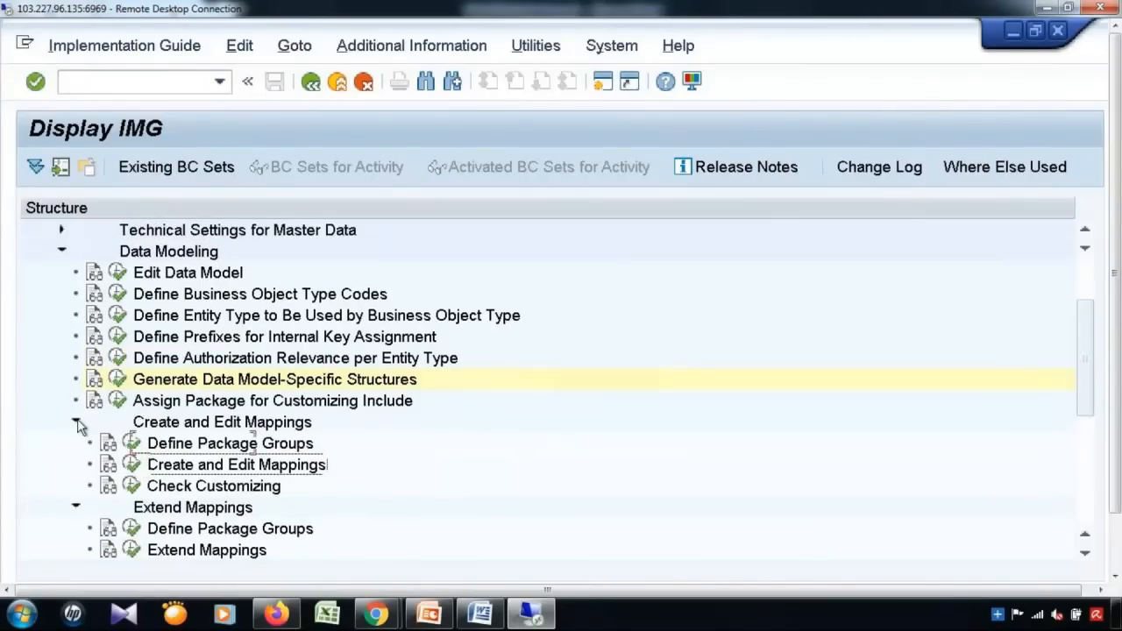
left_click(77, 425)
Open Define Business Object Type Codes under Data Modeling to view the business object types, accepting the cross-client caution.
scroll(171, 426, "up", 1)
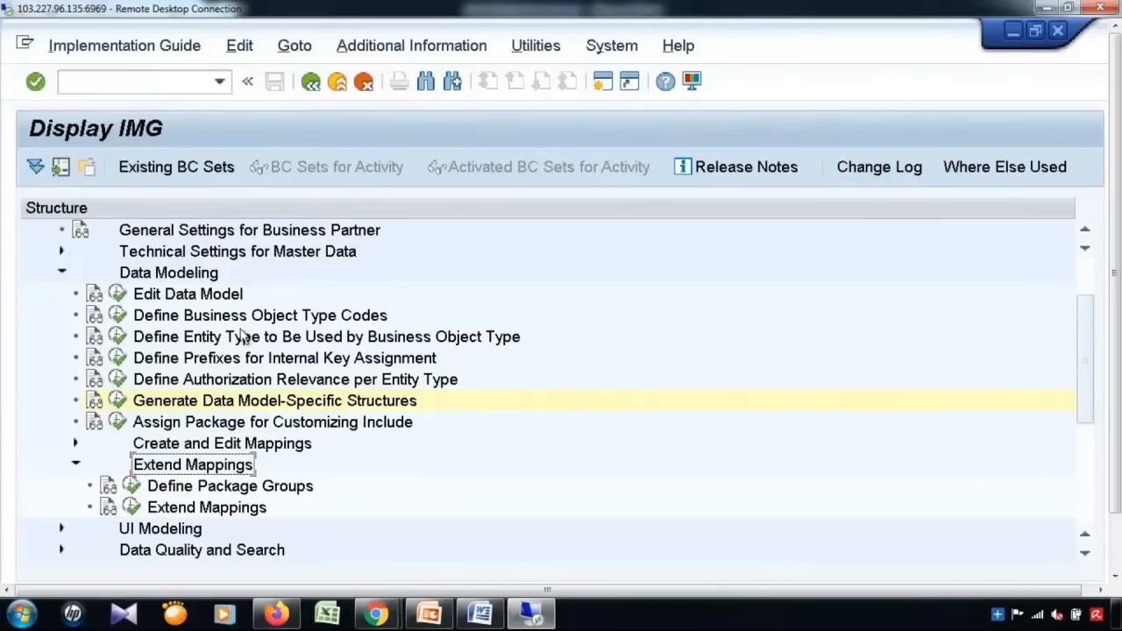
left_click(118, 315)
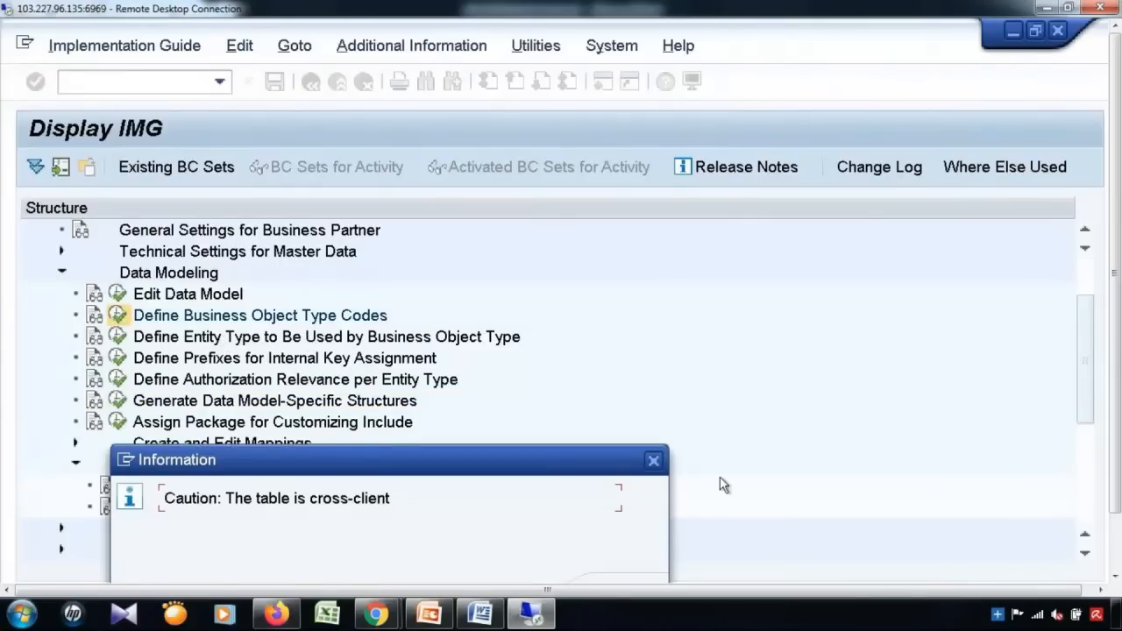
left_click(652, 457)
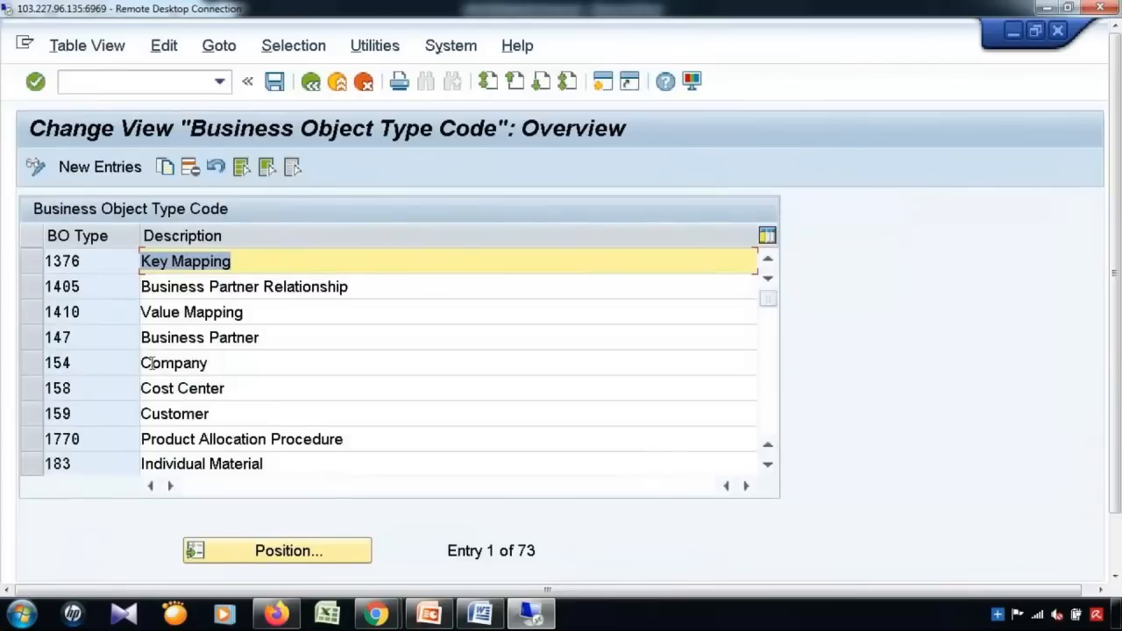
Examine the business object type codes for Business Partner, Company, Customer, Material, Profit Center and Cost Center.
left_click(91, 334)
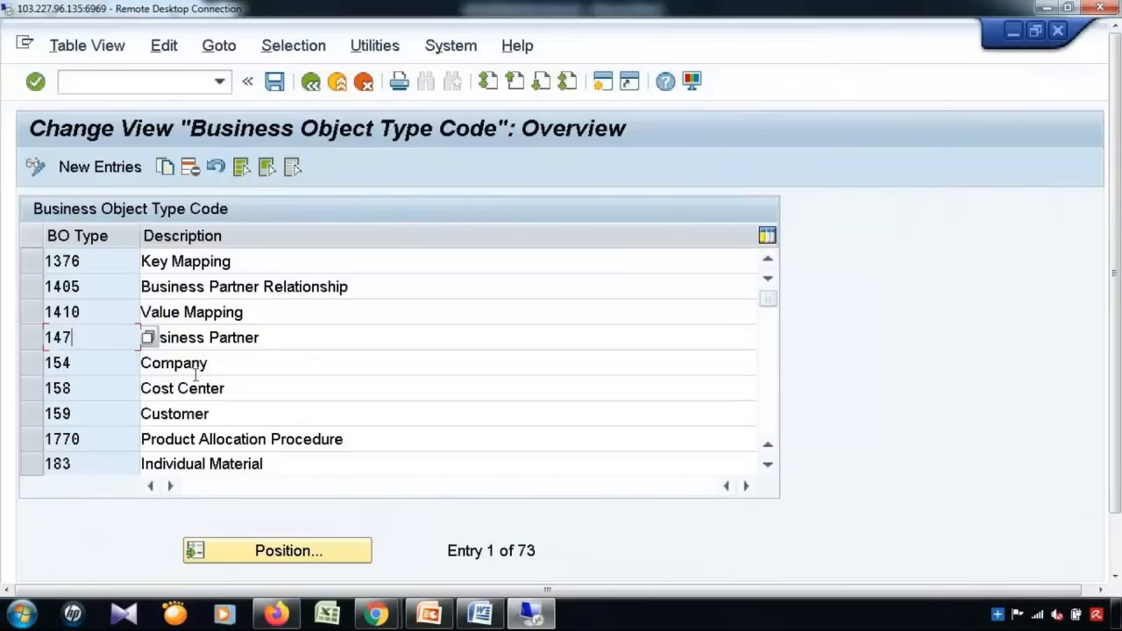
left_click(286, 363)
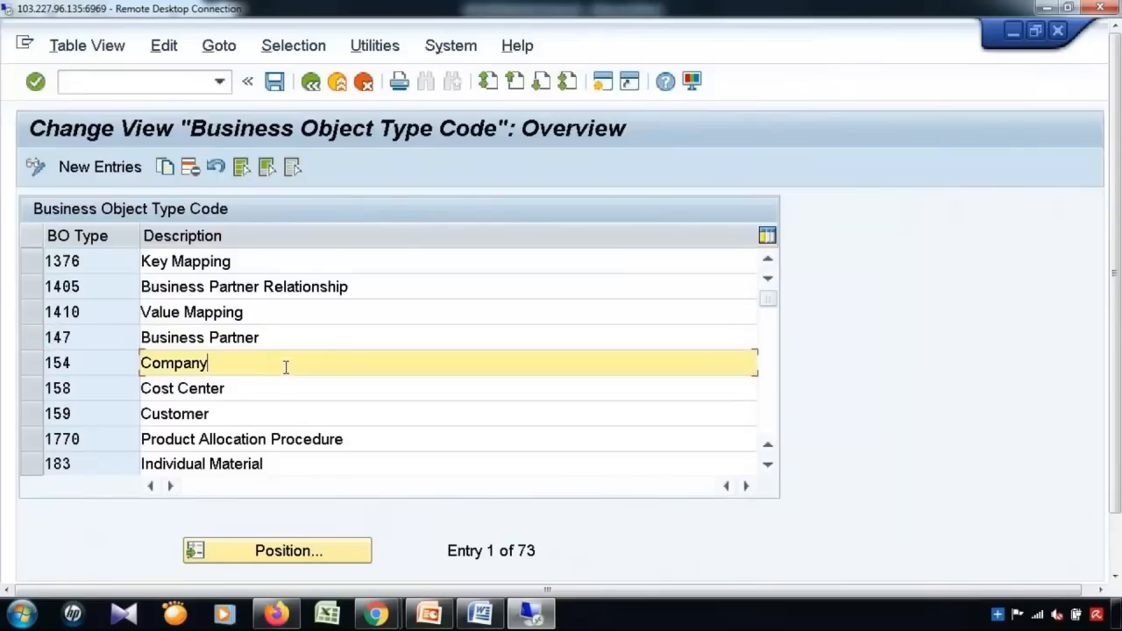
left_click_drag(99, 338, 48, 364)
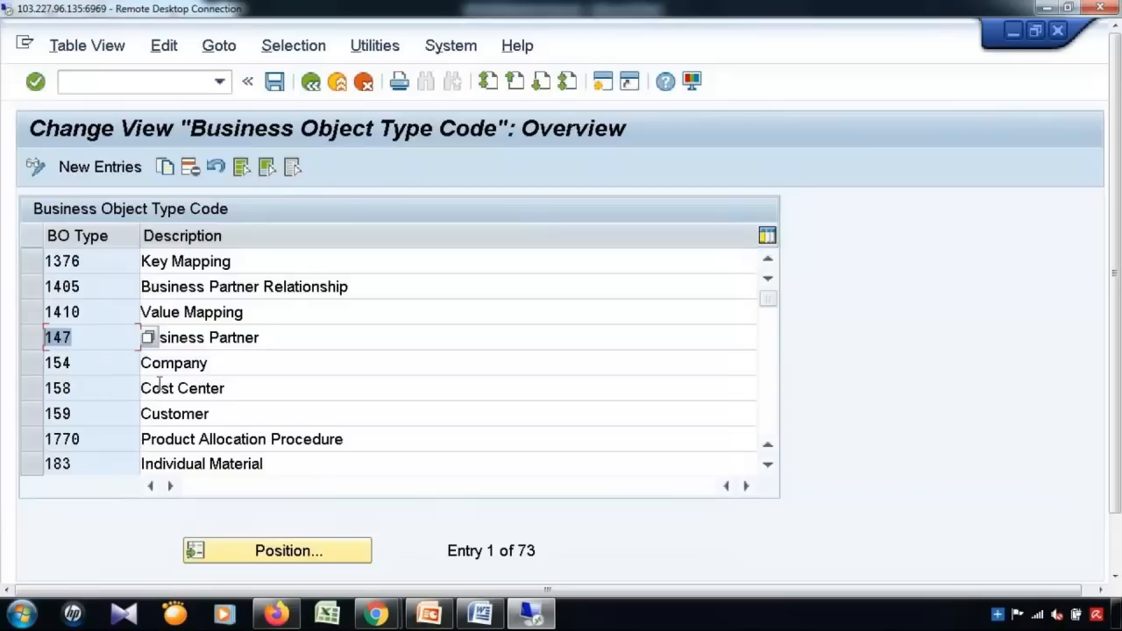
left_click(237, 412)
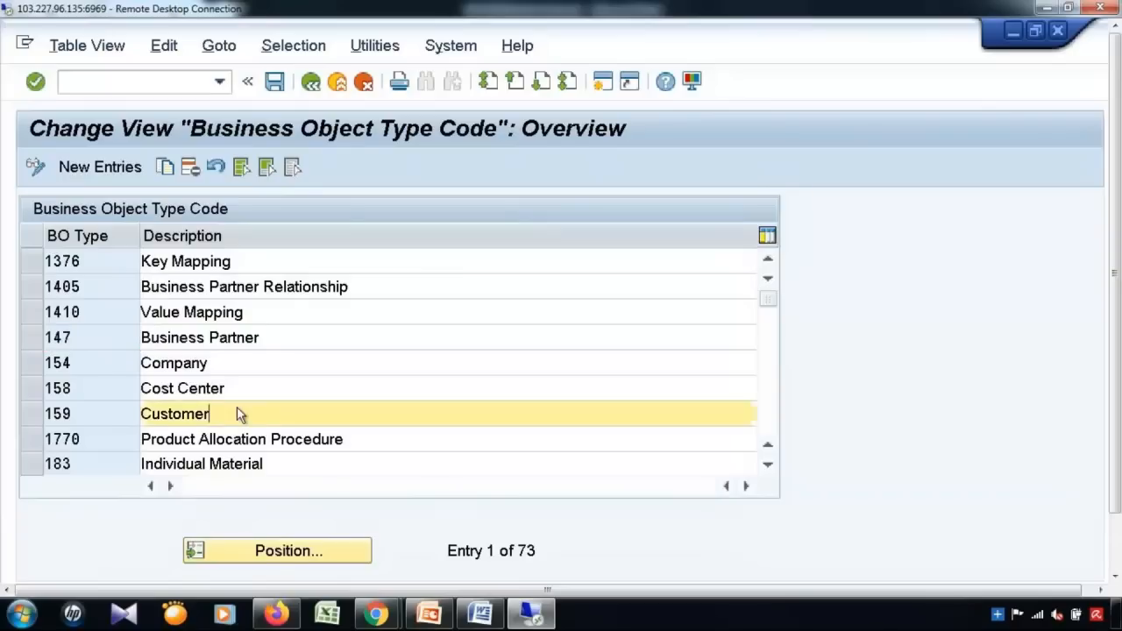
scroll(238, 409, "down", 2)
left_click_drag(77, 261, 45, 262)
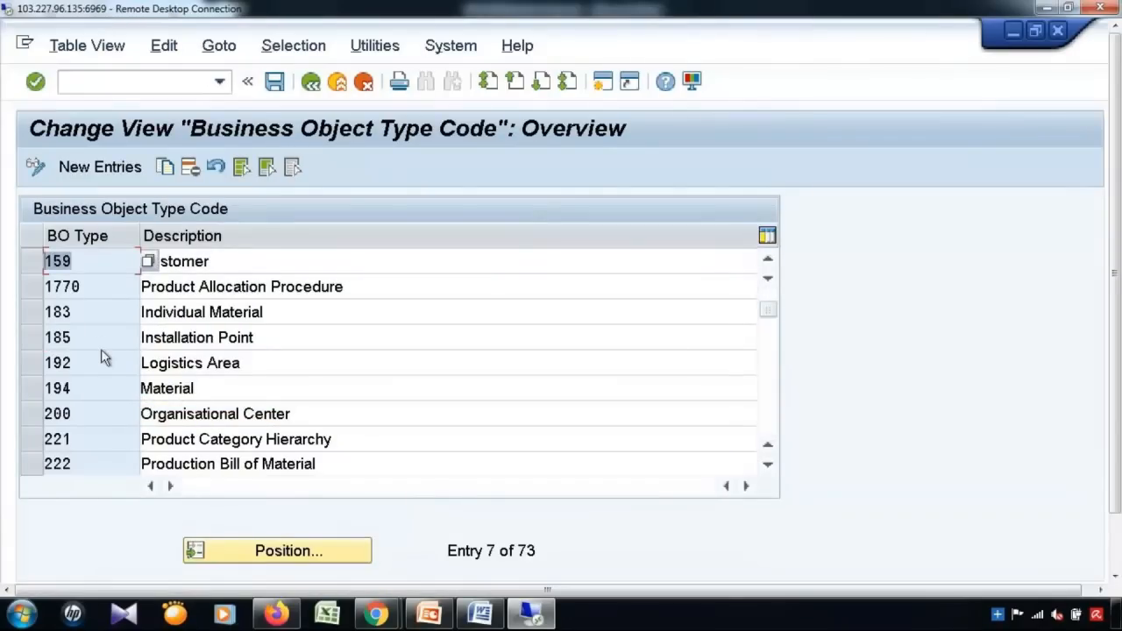
left_click_drag(80, 388, 44, 389)
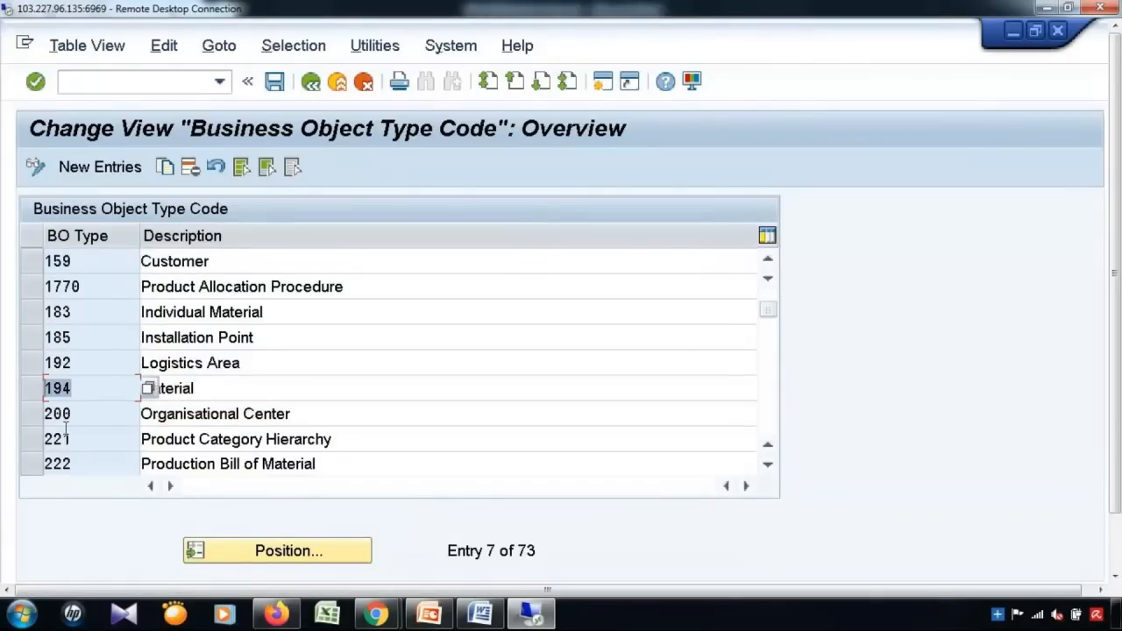
scroll(66, 424, "down", 2)
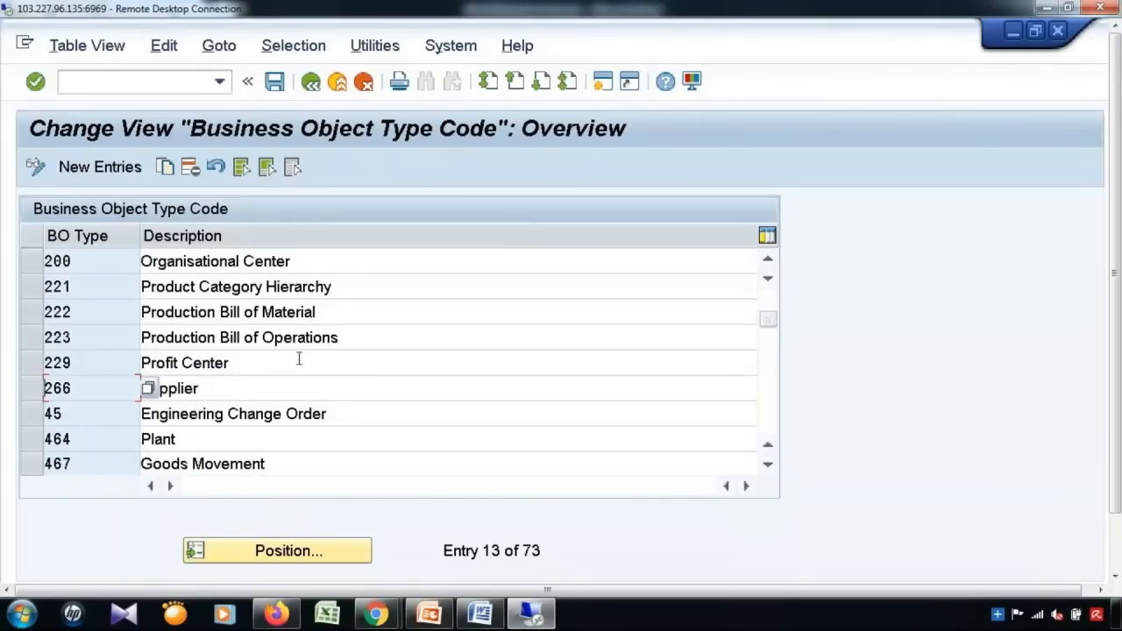
left_click(300, 360)
left_click(89, 360)
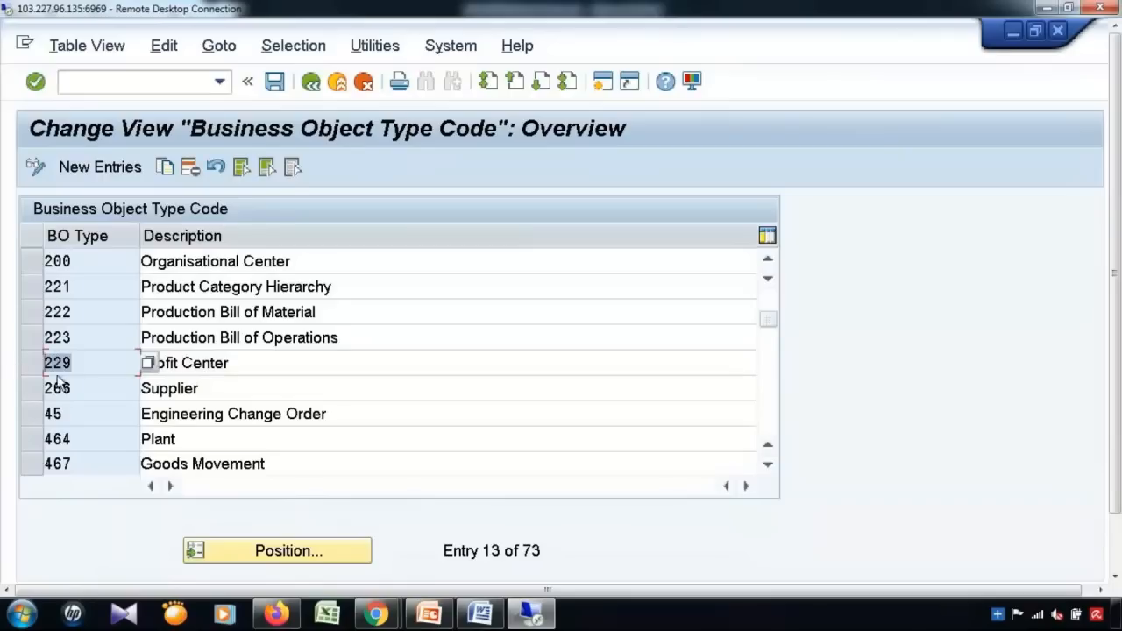
scroll(79, 379, "up", 4)
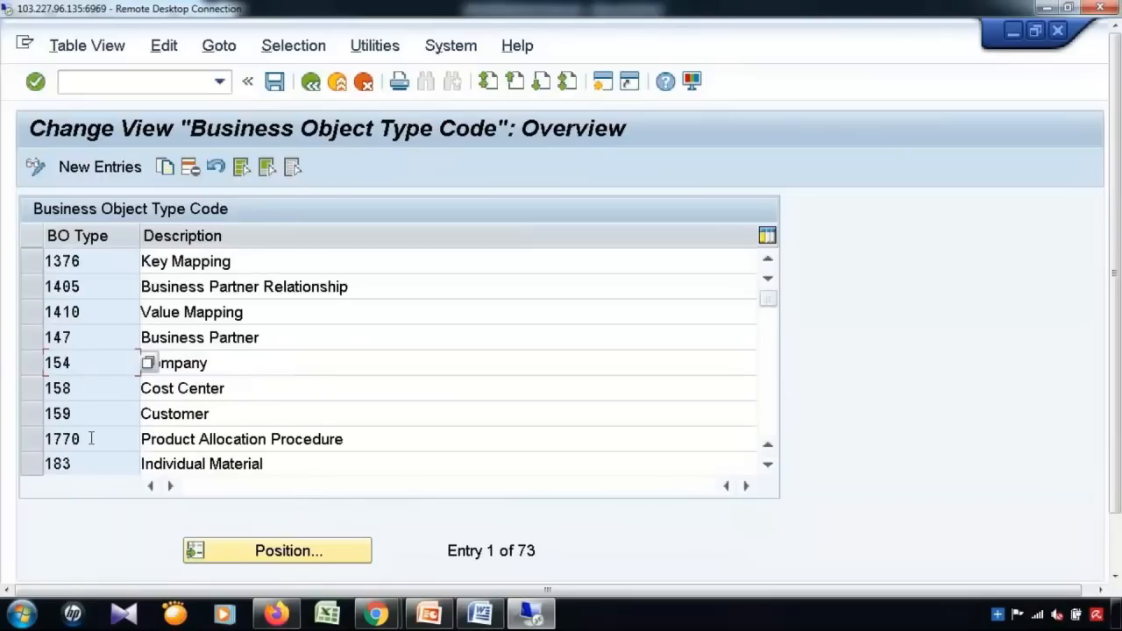
left_click(86, 385)
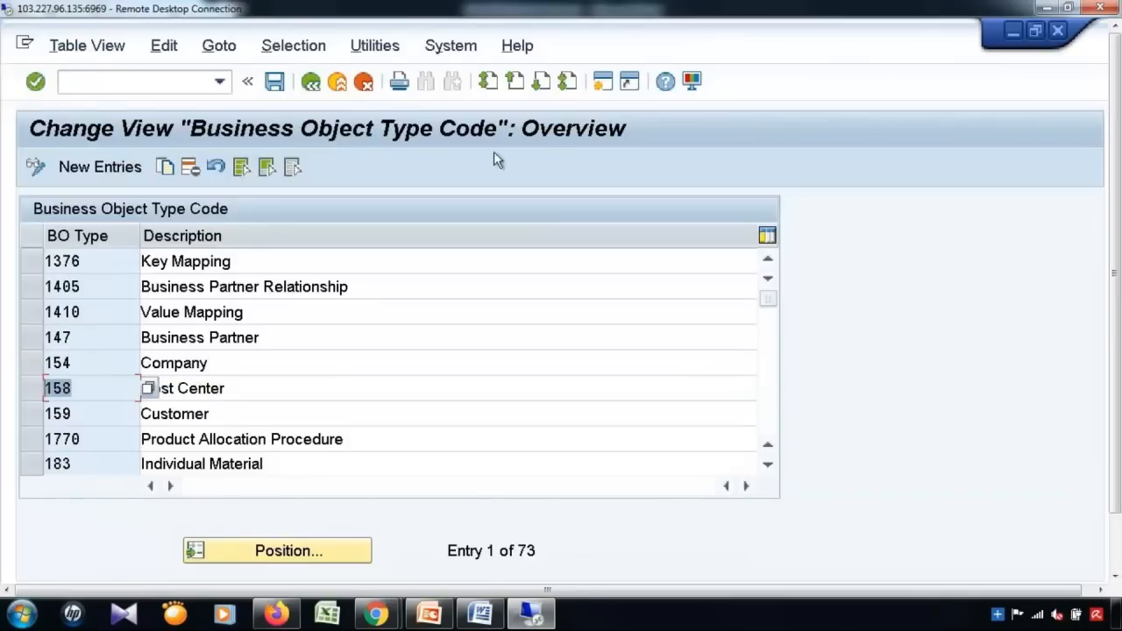
Open a new session, run transaction SWO1, and display object type BUS2250 in the Business Object Builder.
left_click(603, 81)
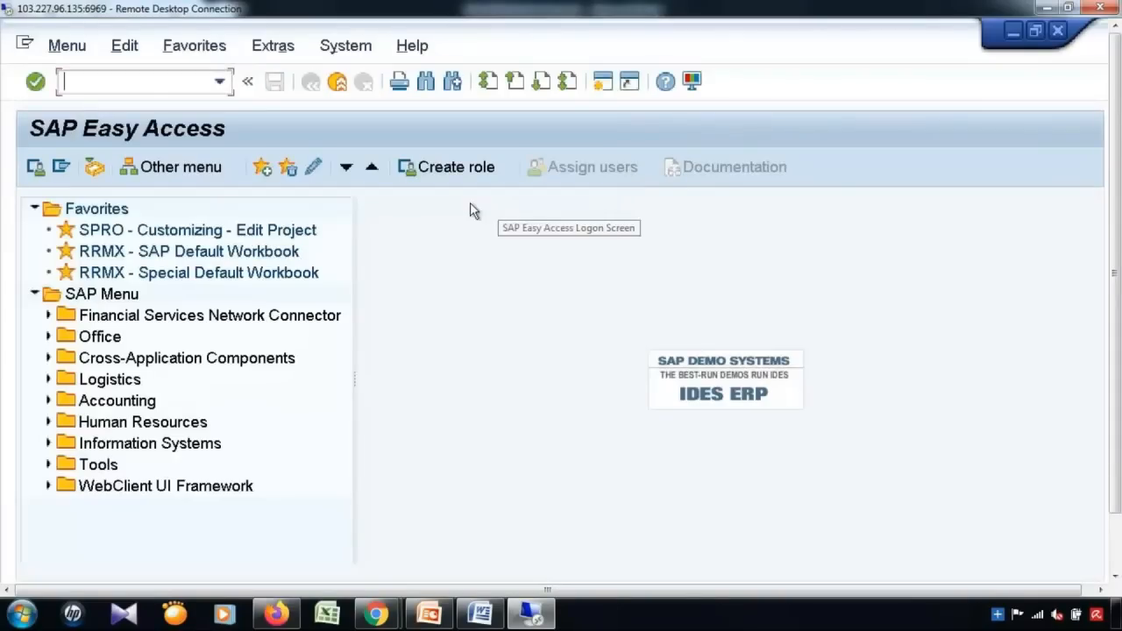
type("/nswo1")
key("Return")
type("BU")
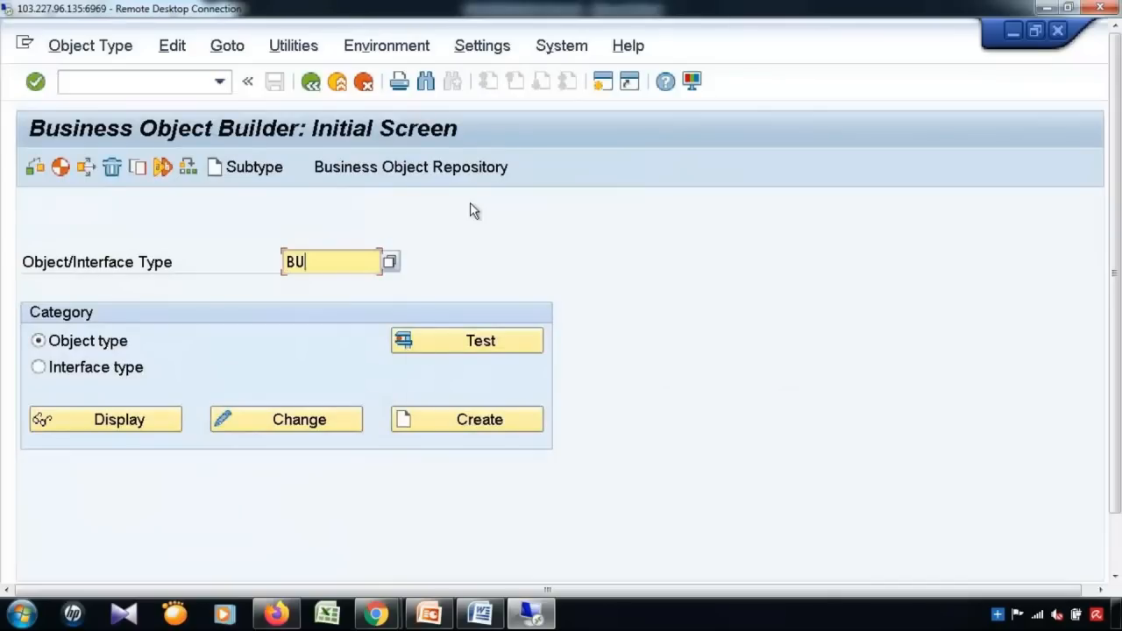
type("S2250")
left_click(134, 419)
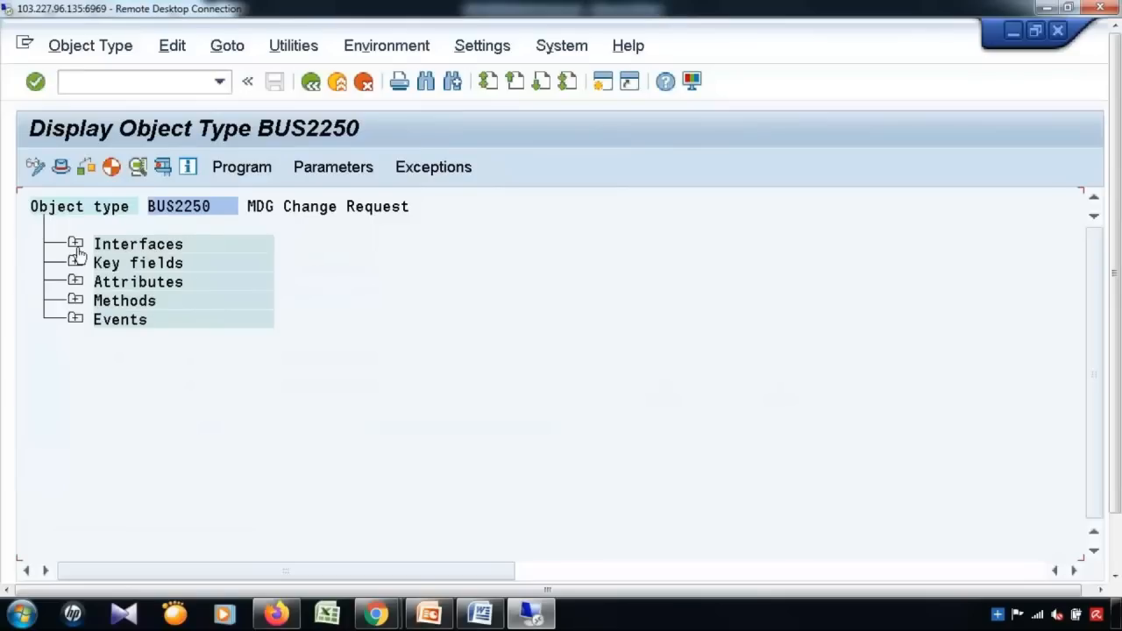
Expand the interfaces, key fields and attributes of object type BUS2250 and look through the full attribute list.
left_click(124, 245)
left_click(74, 243)
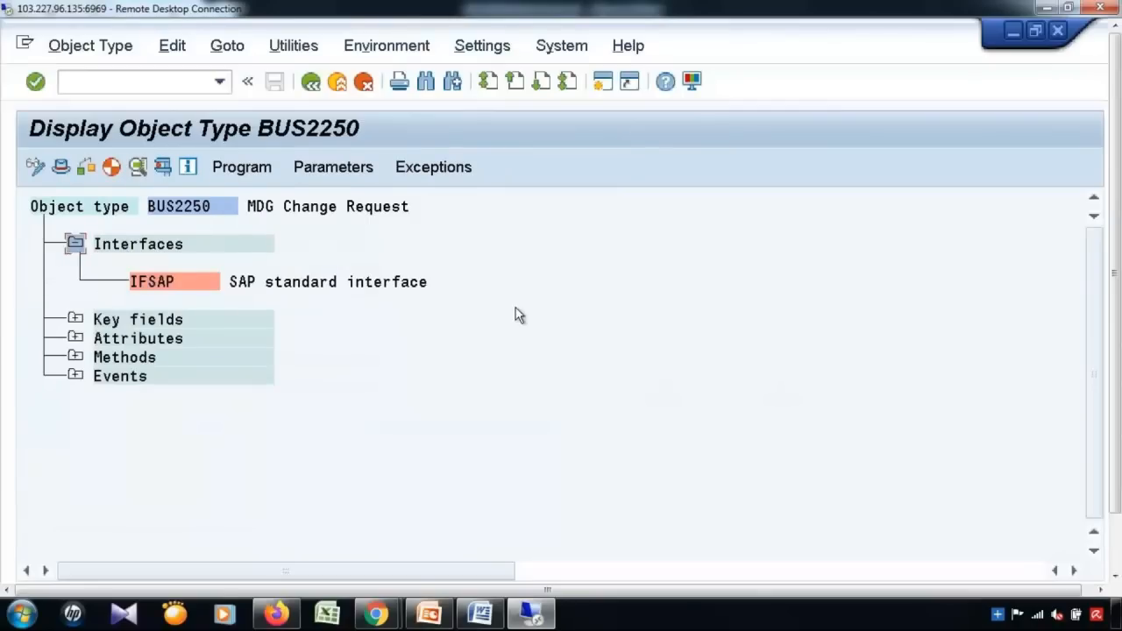
left_click(76, 319)
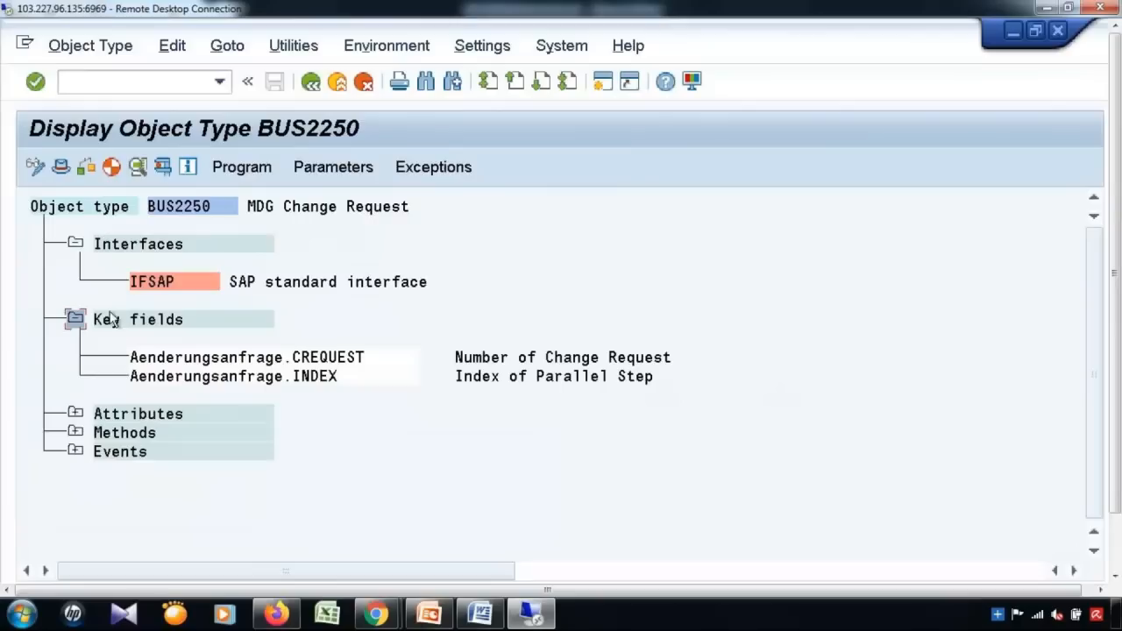
left_click(77, 414)
scroll(227, 436, "down", 2)
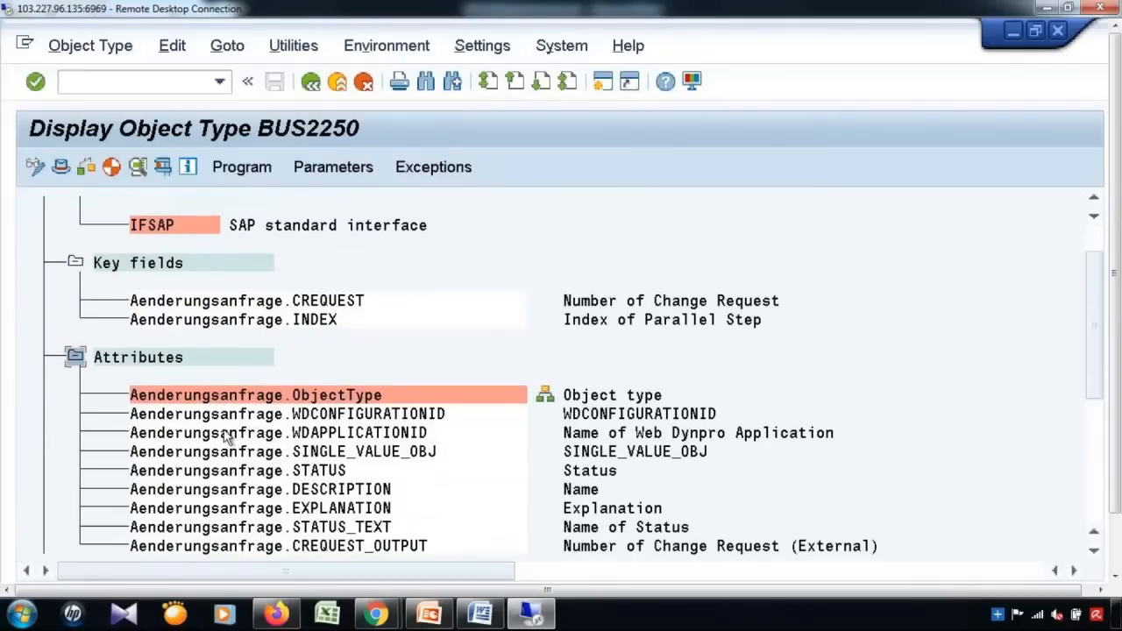
scroll(226, 435, "down", 1)
scroll(226, 435, "down", 2)
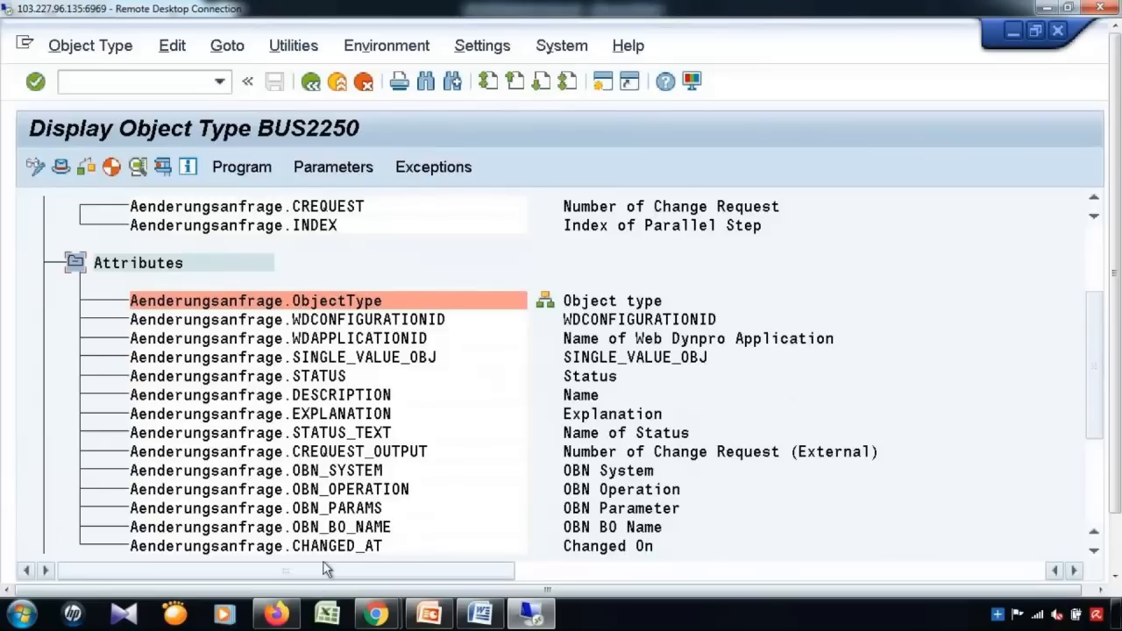
scroll(329, 480, "down", 7)
scroll(329, 481, "down", 4)
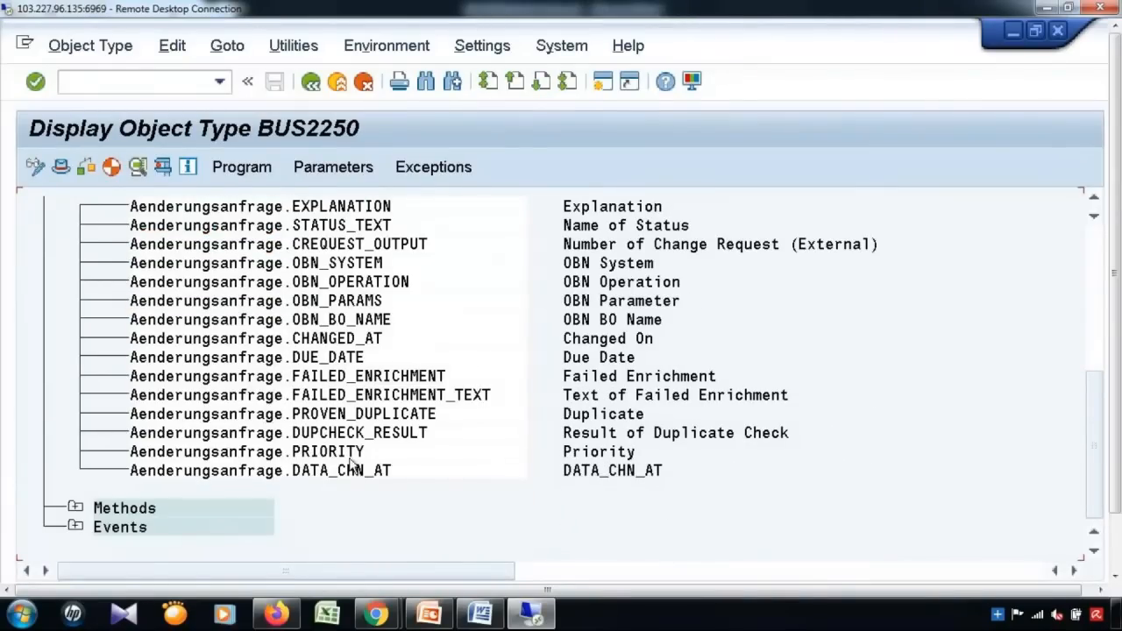
Expand the methods of BUS2250 and review them, including Display, Process, GetAgents, Validate, Activate_2 and Rollback_2.
left_click(74, 508)
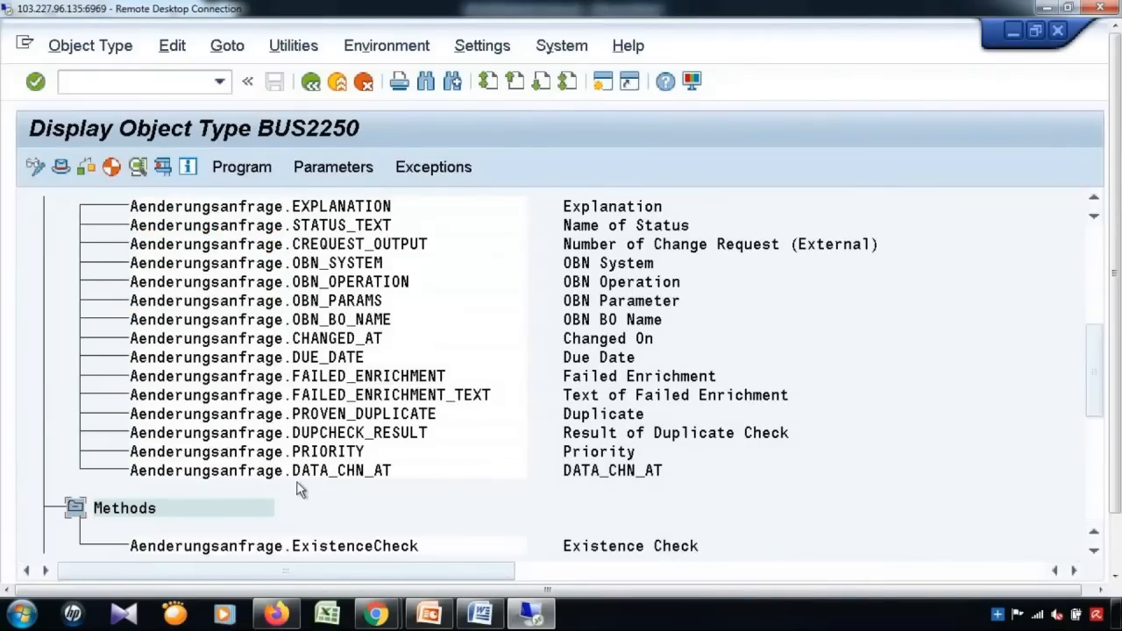
scroll(298, 490, "down", 13)
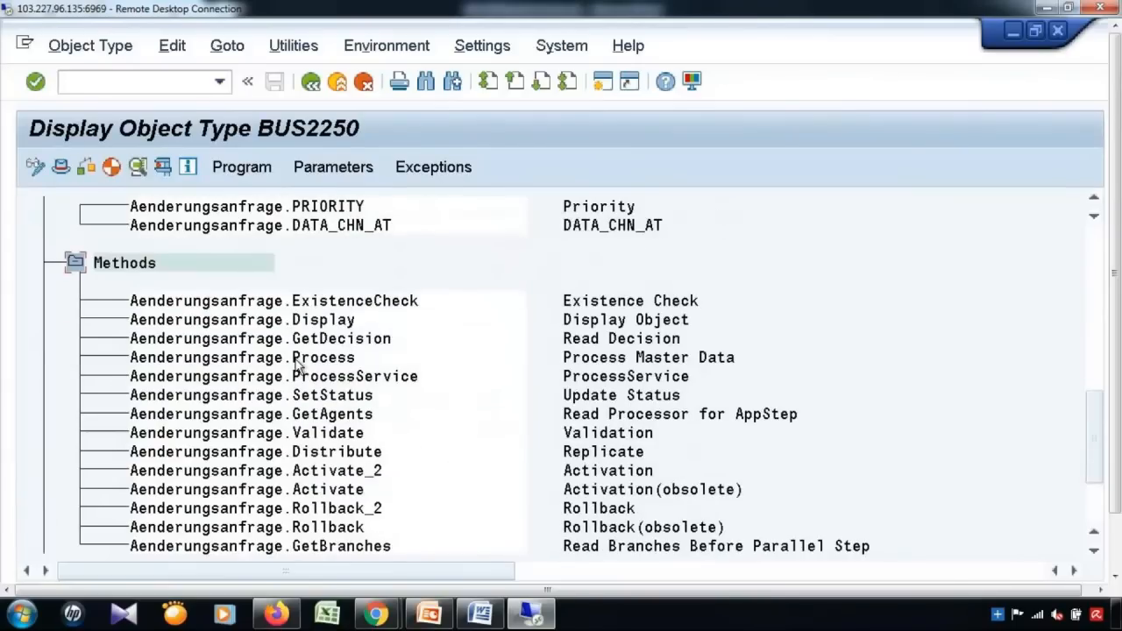
scroll(293, 426, "down", 1)
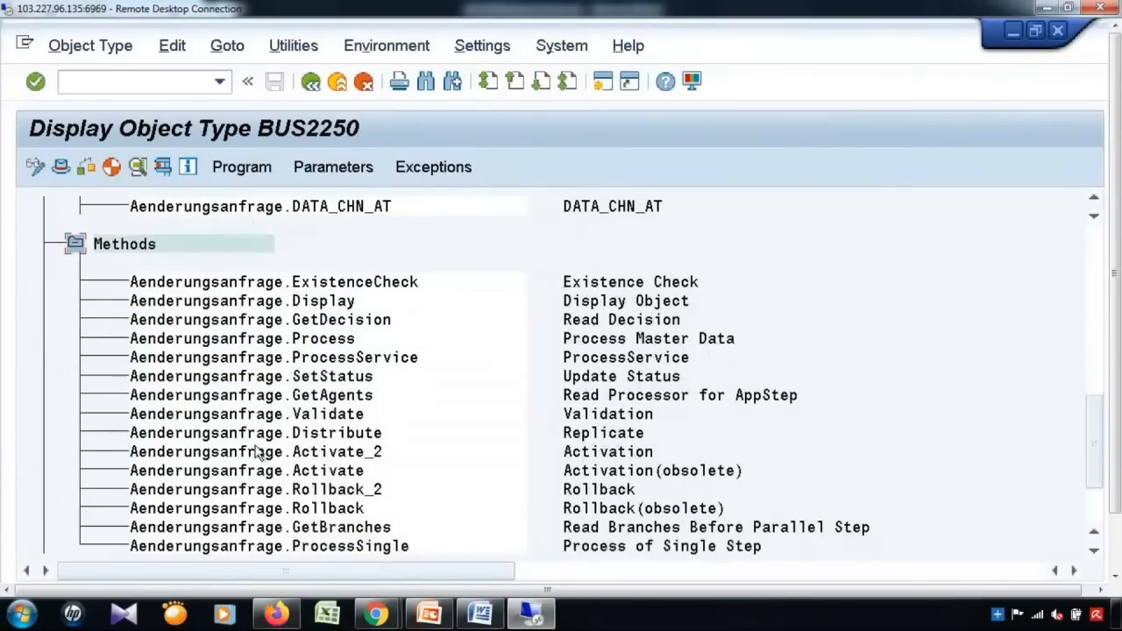
left_click(341, 301)
left_click(334, 338)
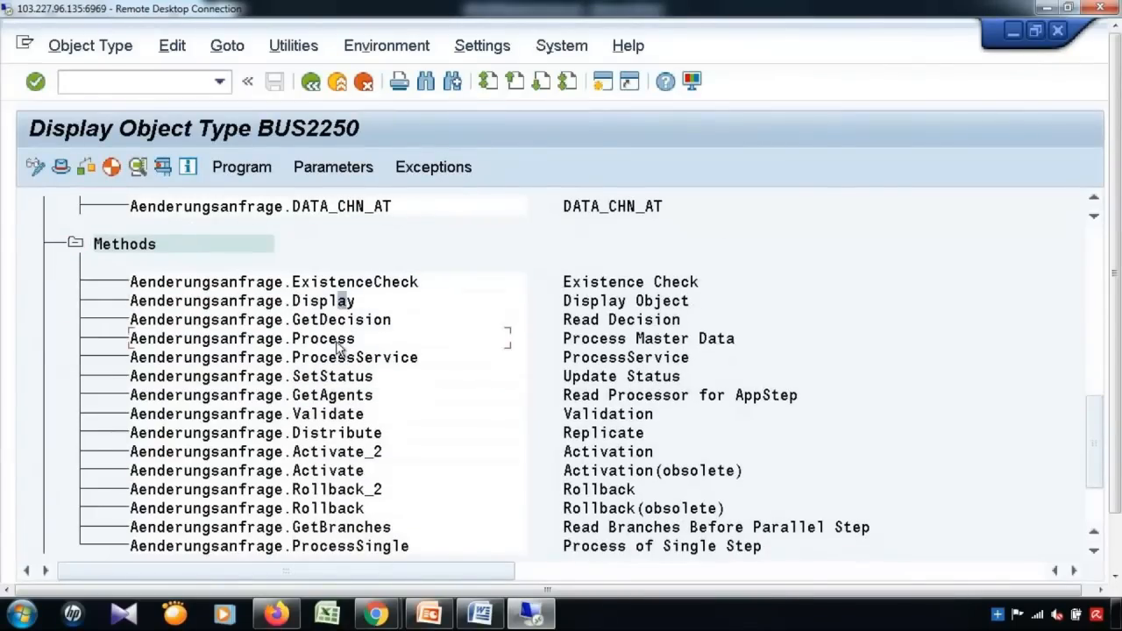
left_click(334, 395)
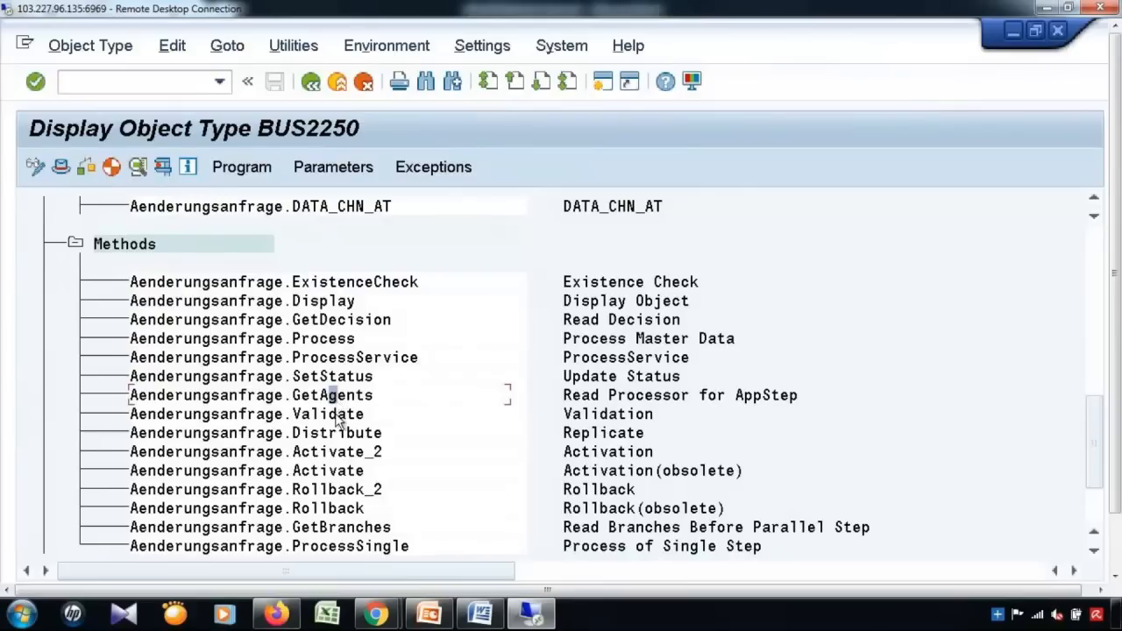
left_click(335, 414)
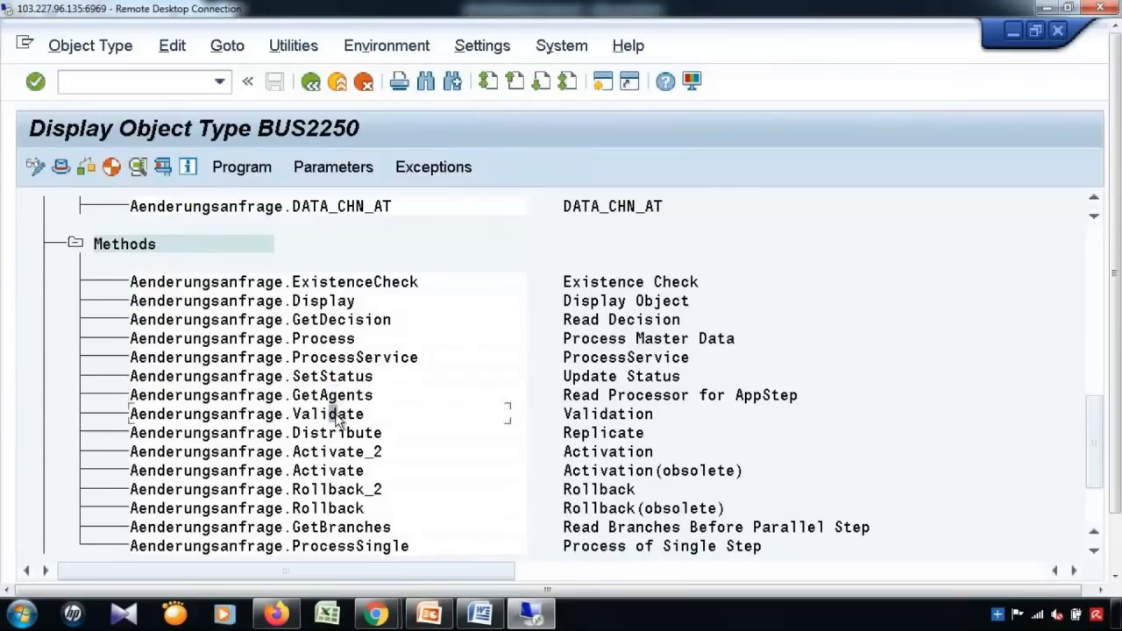
left_click(339, 453)
left_click(338, 489)
scroll(356, 492, "down", 1)
scroll(356, 492, "down", 2)
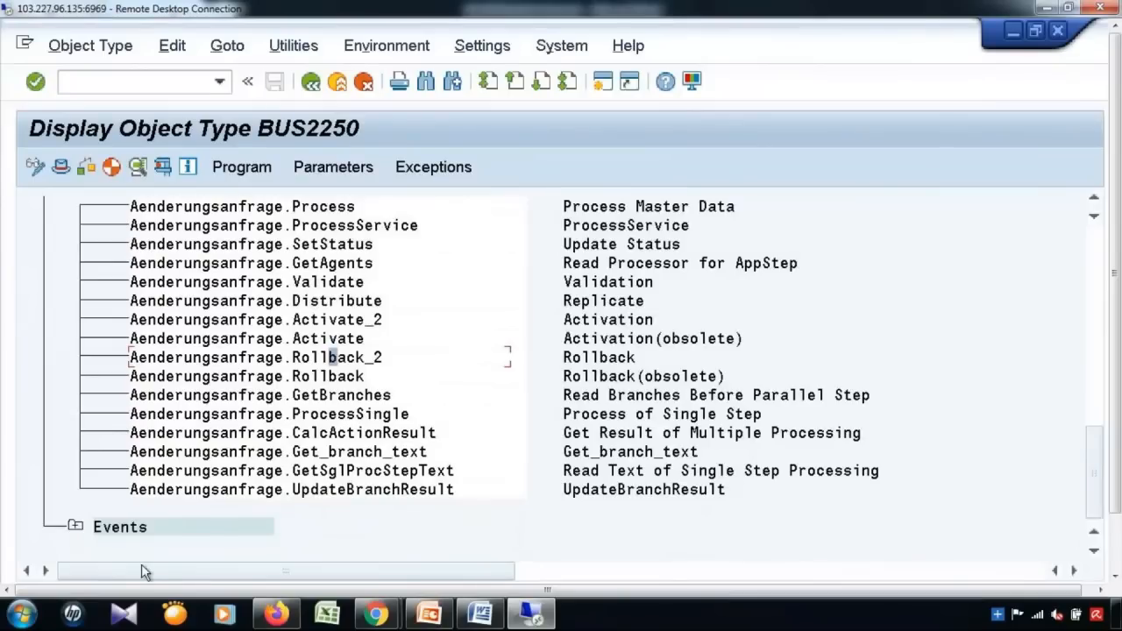
Expand the events of BUS2250, review CREATED, PROCESSED, ACTIVATED and ROLLED_BACK, and go back over the methods.
left_click(76, 526)
scroll(320, 527, "down", 2)
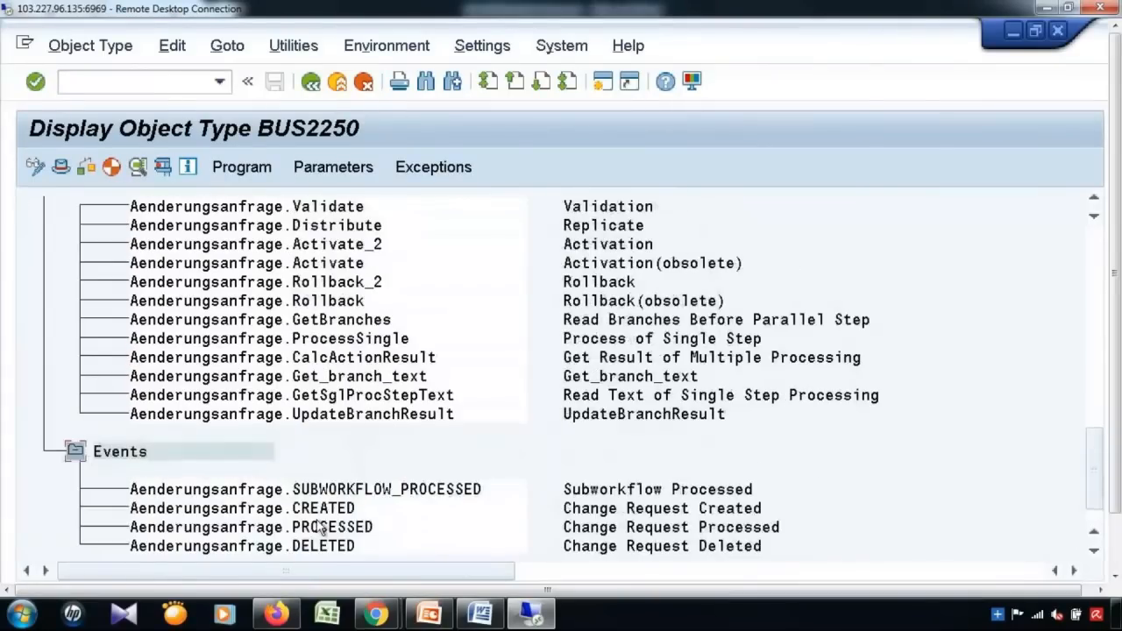
left_click(321, 454)
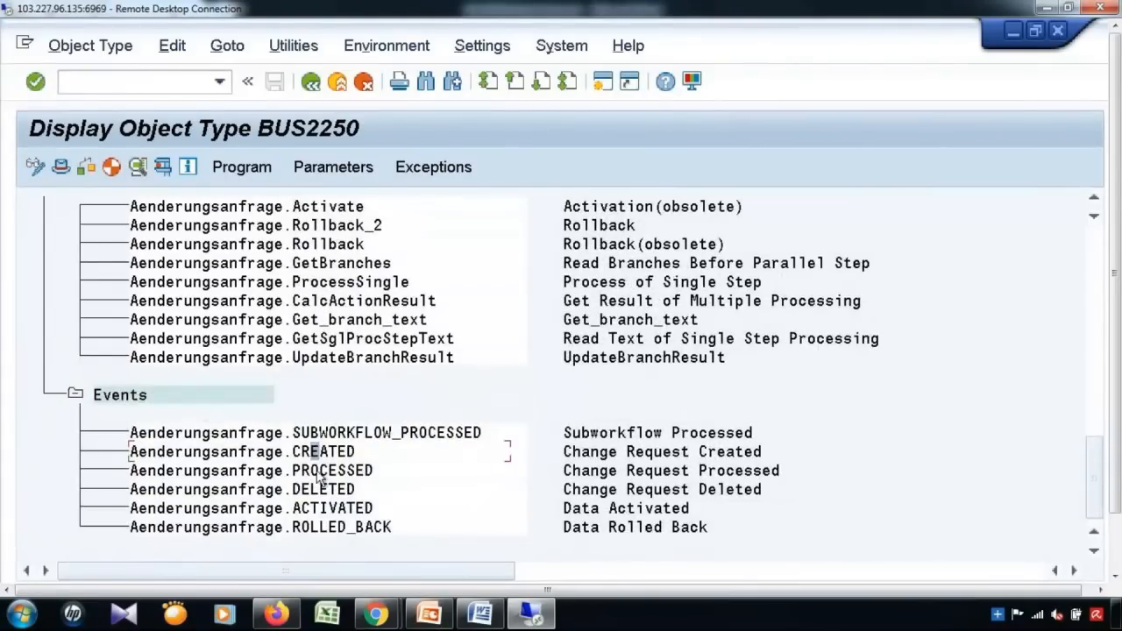
left_click(322, 473)
left_click(335, 509)
left_click(359, 529)
scroll(252, 277, "up", 3)
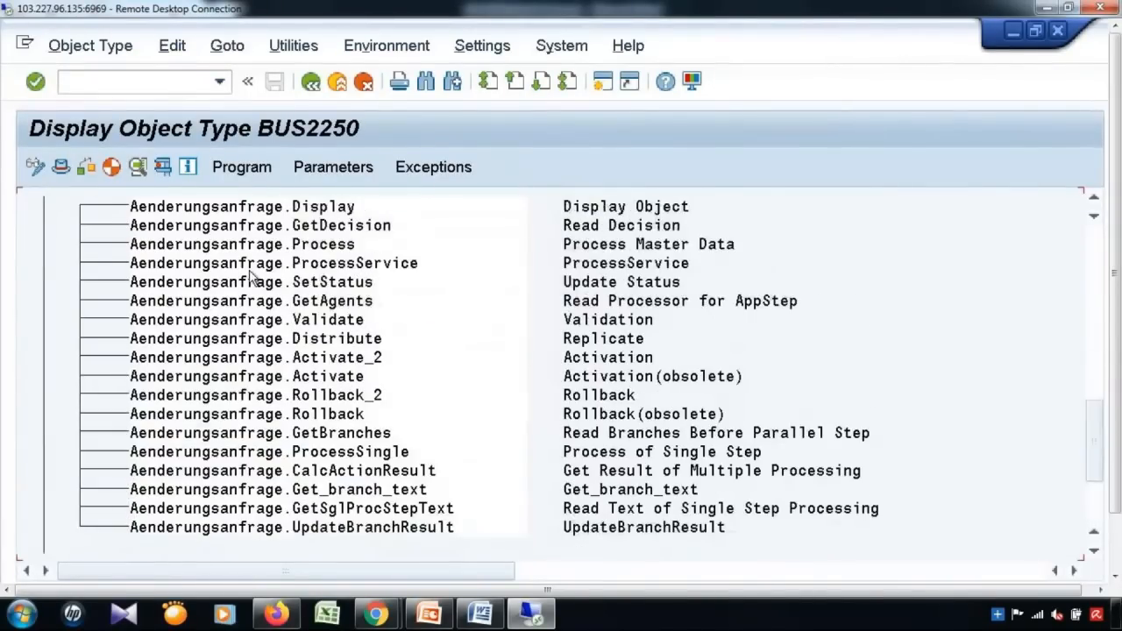
scroll(250, 277, "up", 3)
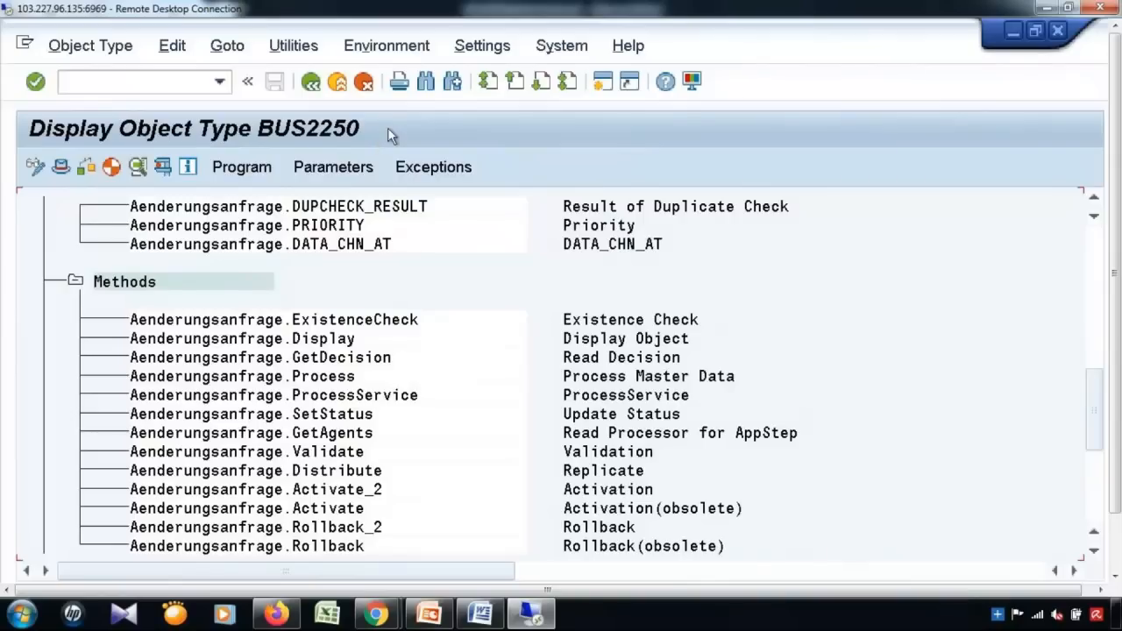
Return to the IMG session and open Define Entity Type to Be Used by Business Object Type to view its entries, accepting the cross-client caution.
left_click(1013, 35)
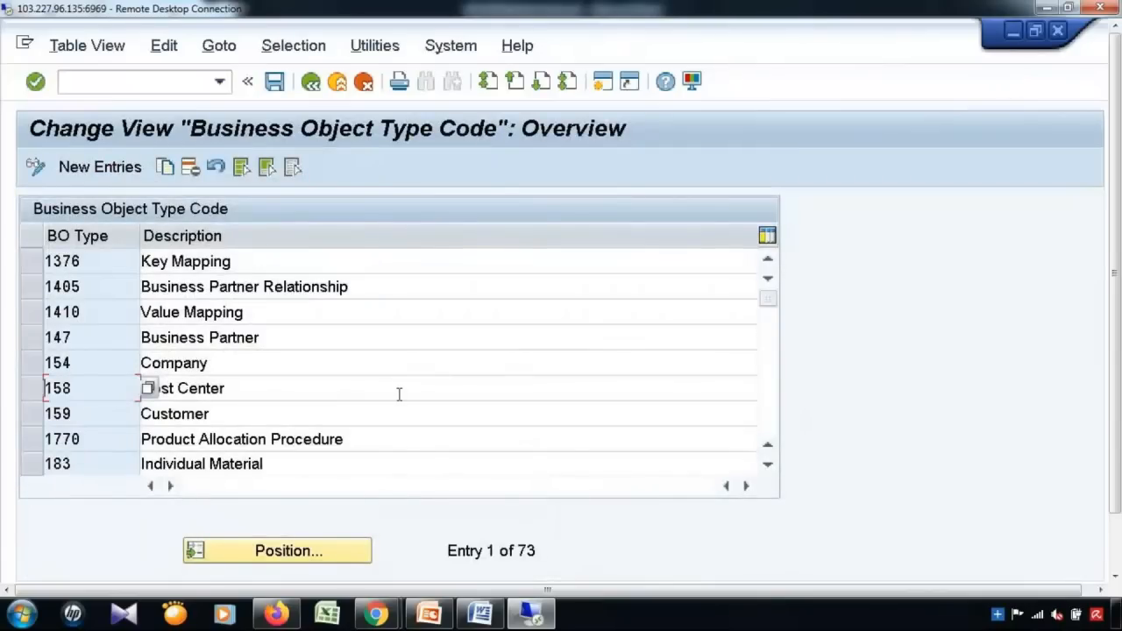
left_click(310, 82)
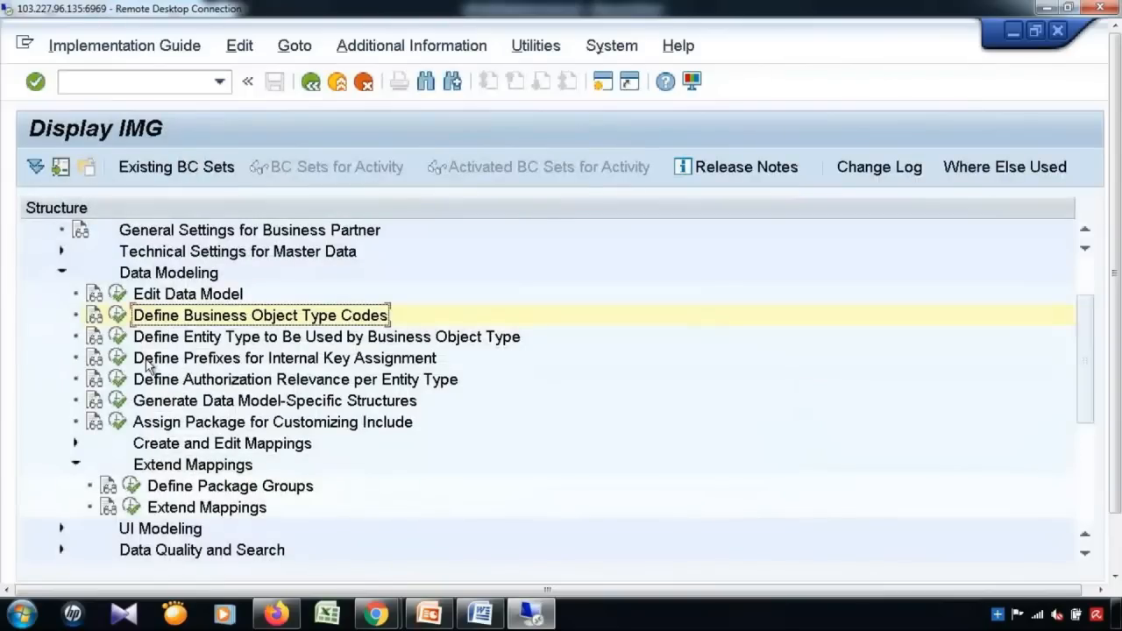
left_click(202, 340)
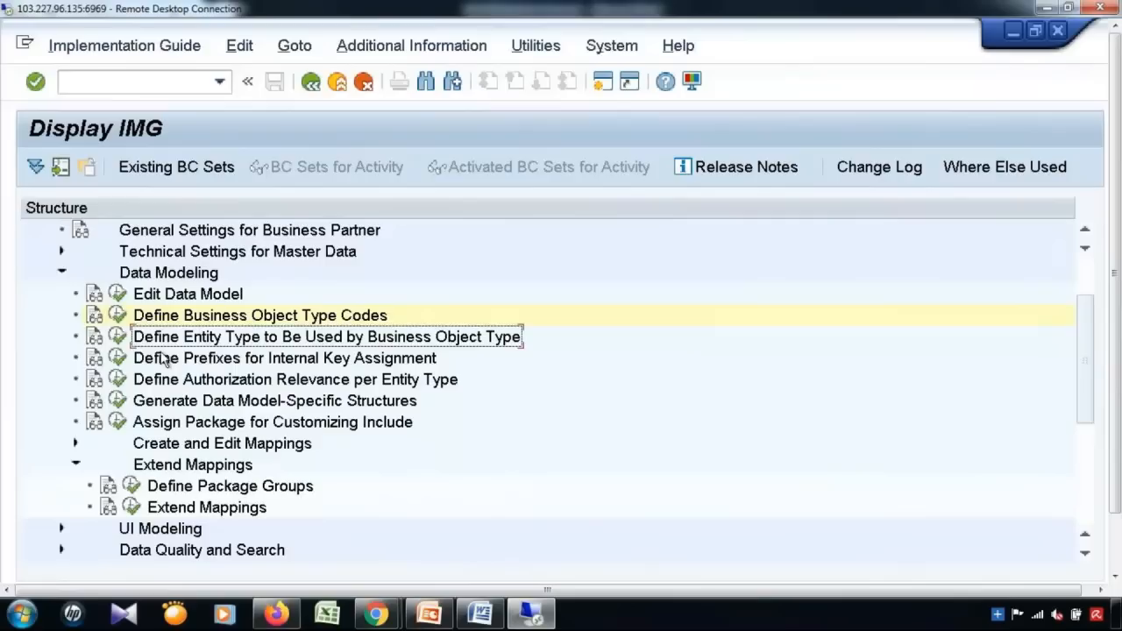
left_click(115, 340)
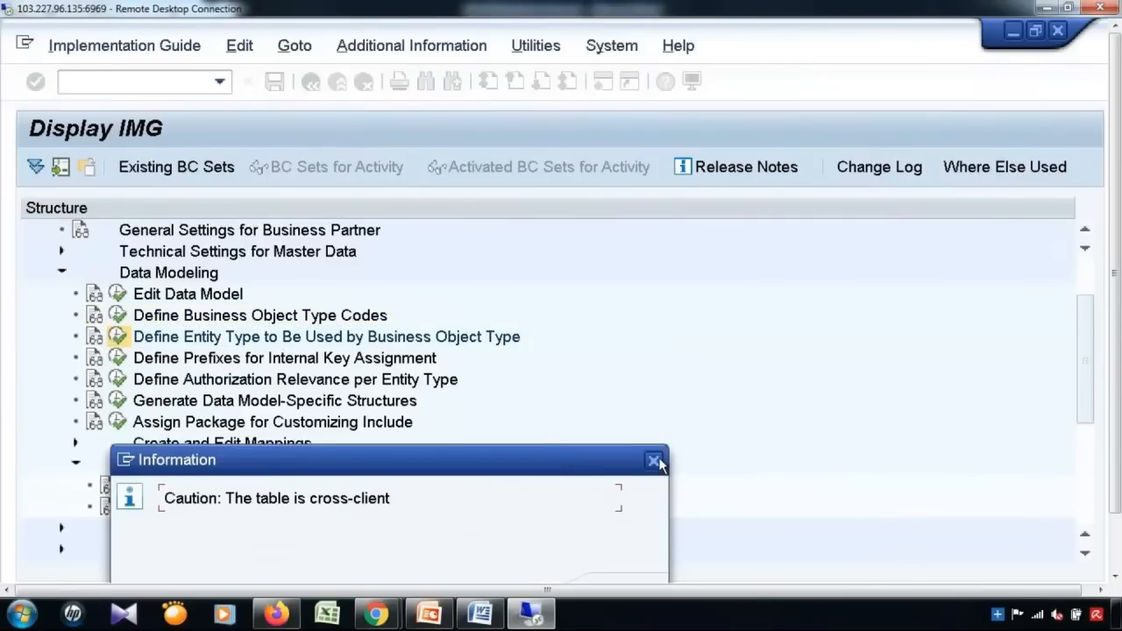
left_click(660, 459)
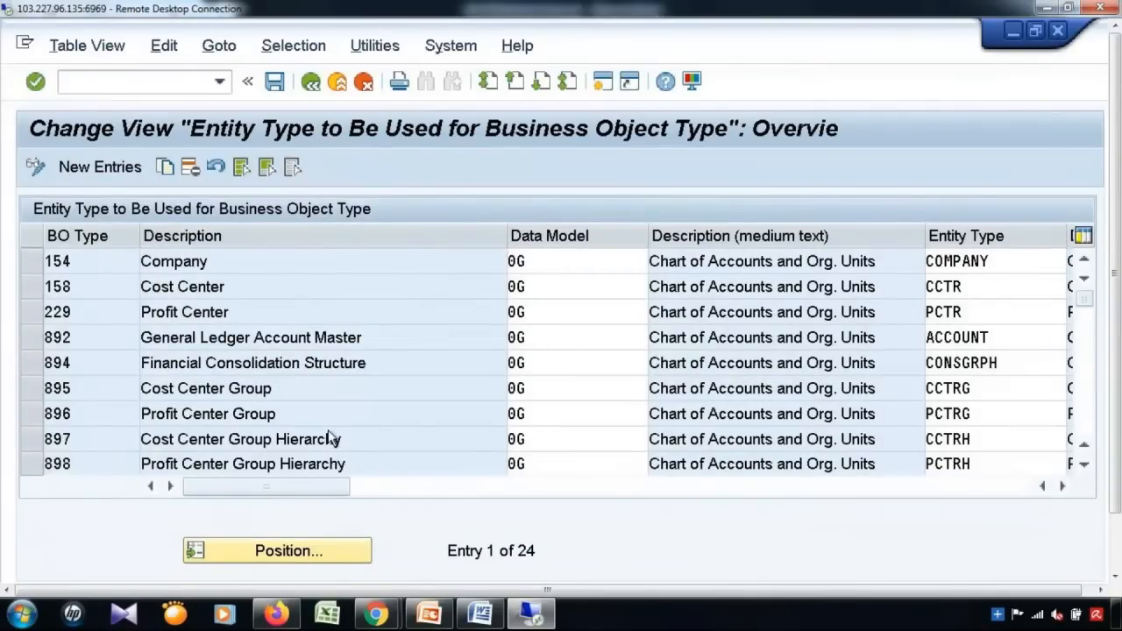
scroll(330, 438, "down", 7)
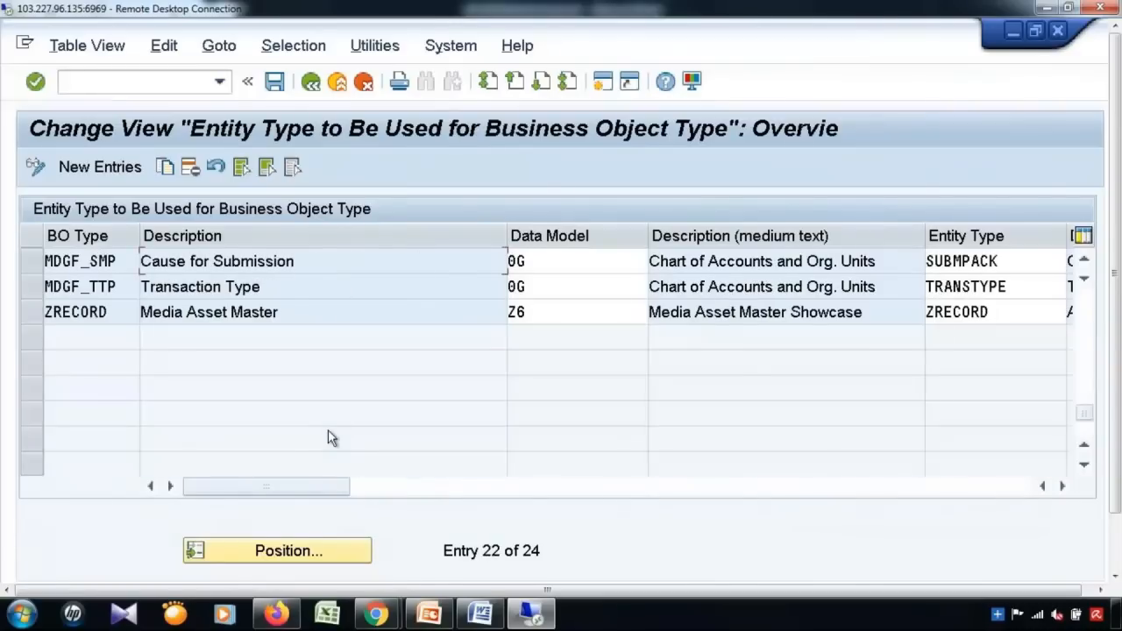
Look through the business object types and their data model and entity type assignments from the last entry back to the first.
scroll(330, 434, "up", 3)
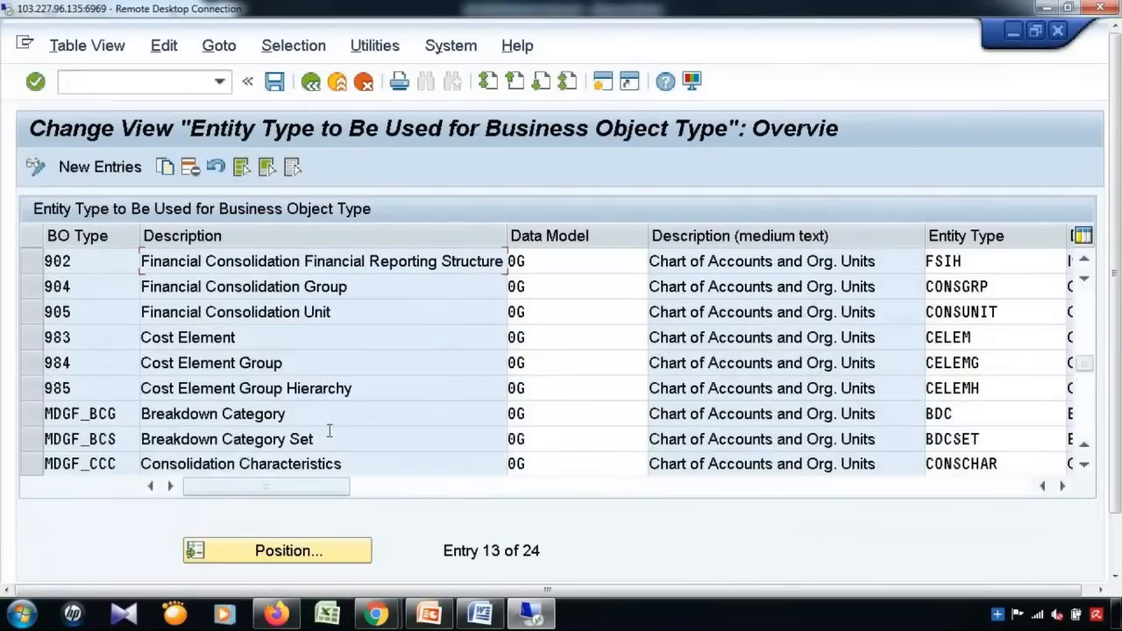
scroll(329, 429, "up", 4)
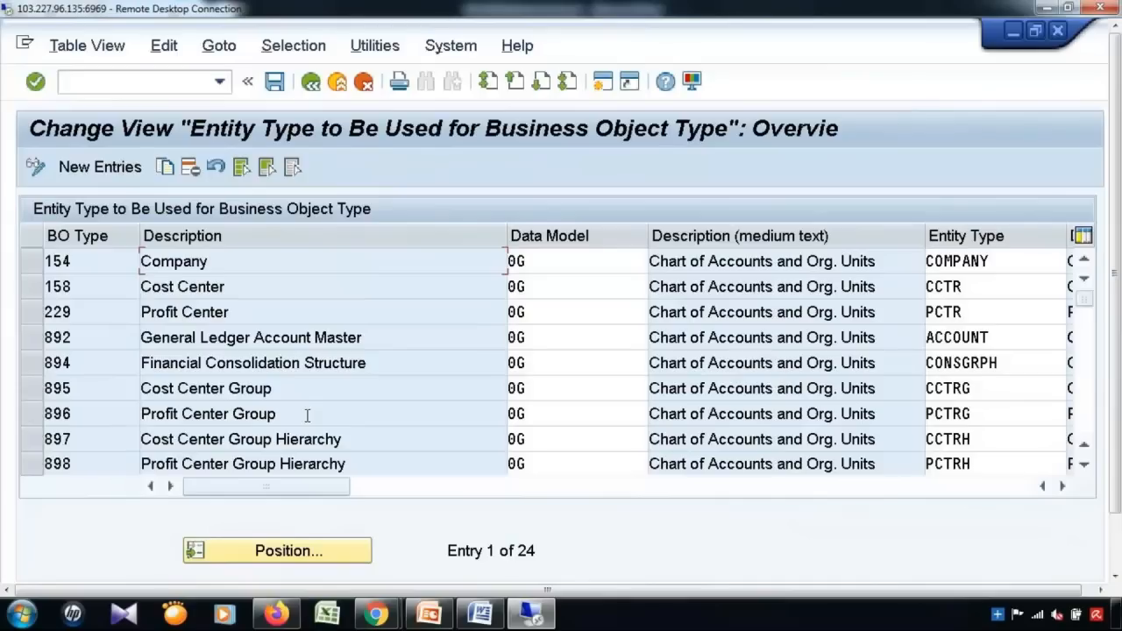
left_click(488, 427)
scroll(488, 432, "down", 6)
scroll(488, 426, "up", 5)
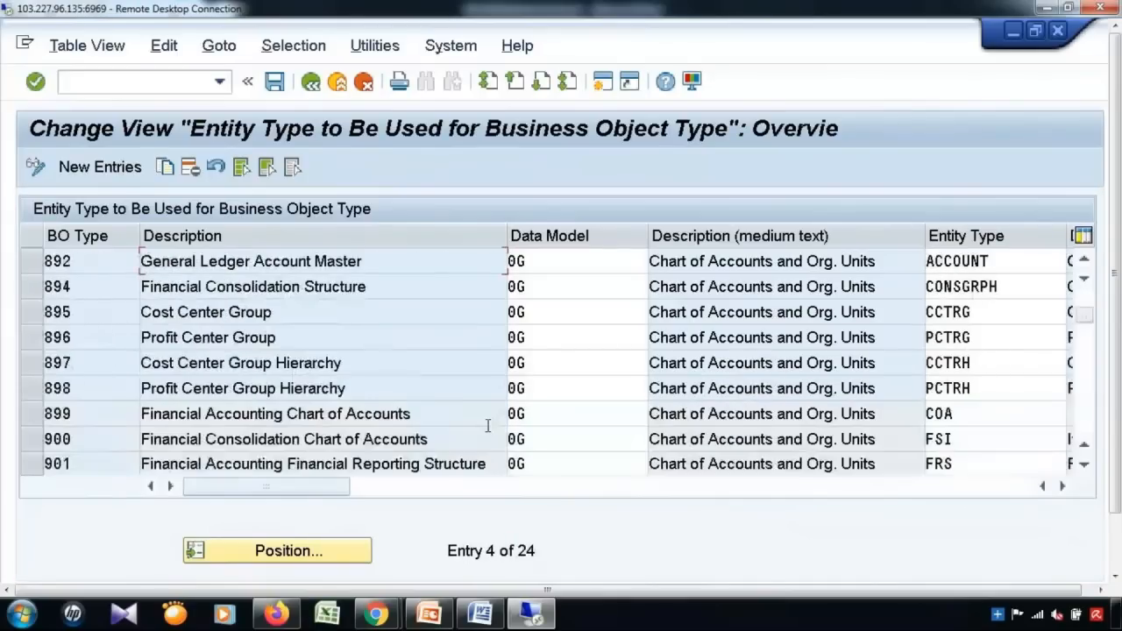
scroll(488, 427, "up", 1)
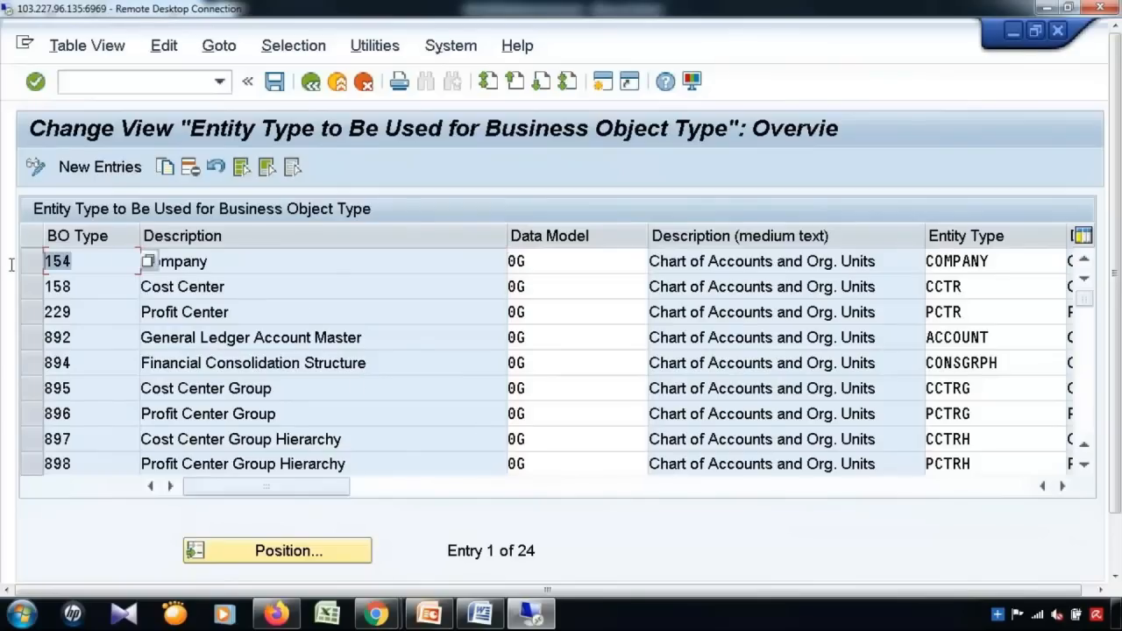
Examine the Cost Center and General Ledger Account Master entries and the entity type descriptions in the remaining columns.
left_click(255, 289)
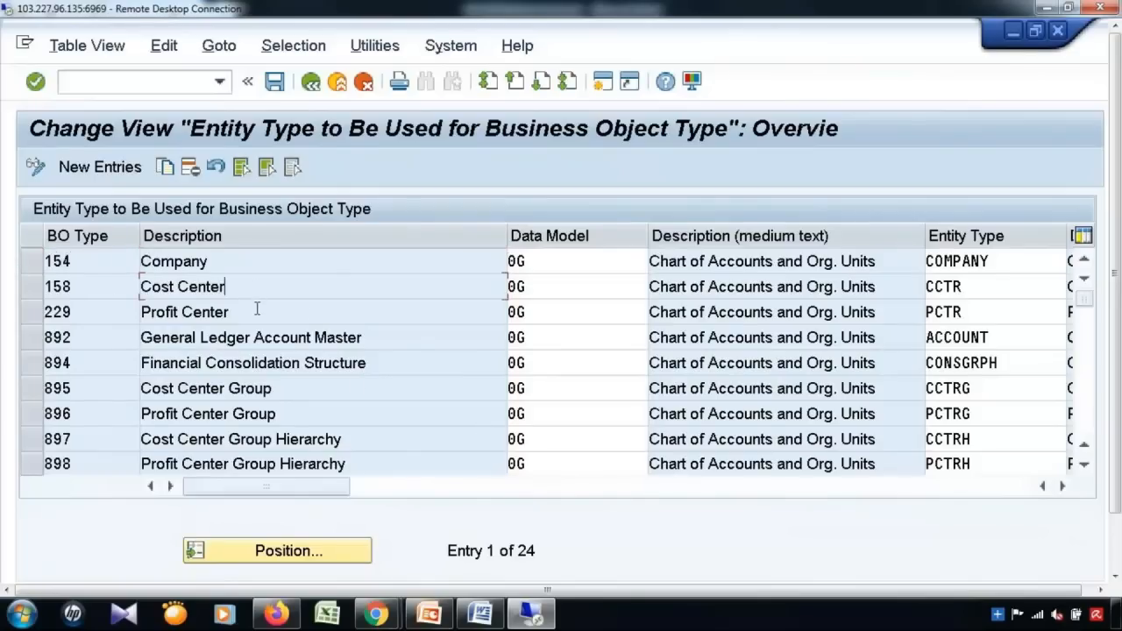
left_click(314, 341)
left_click(1060, 490)
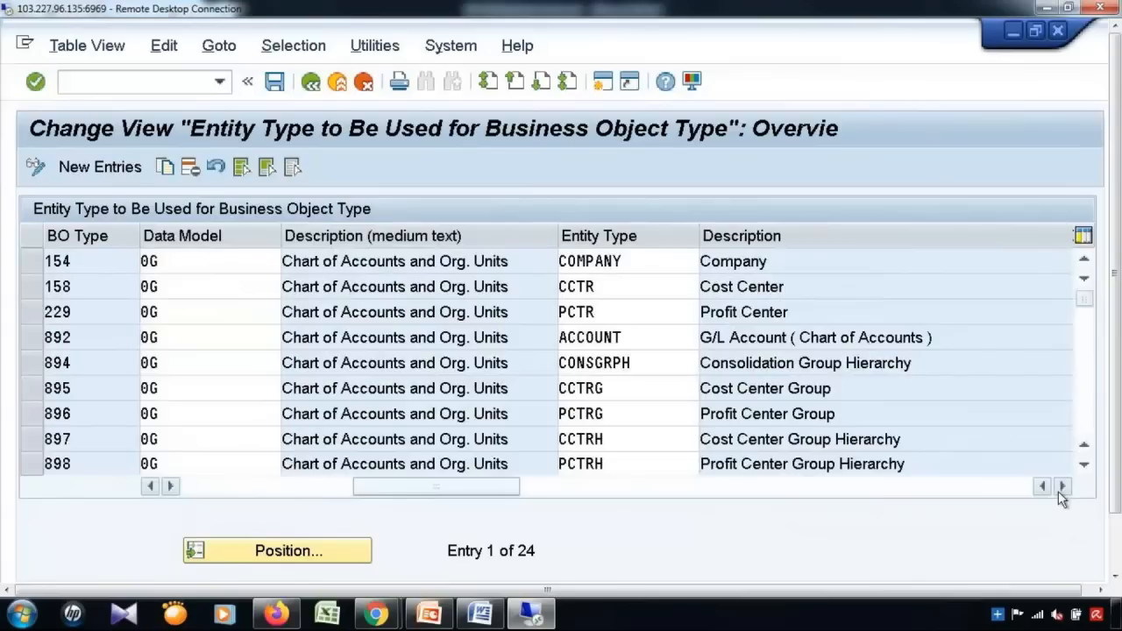
left_click(1060, 488)
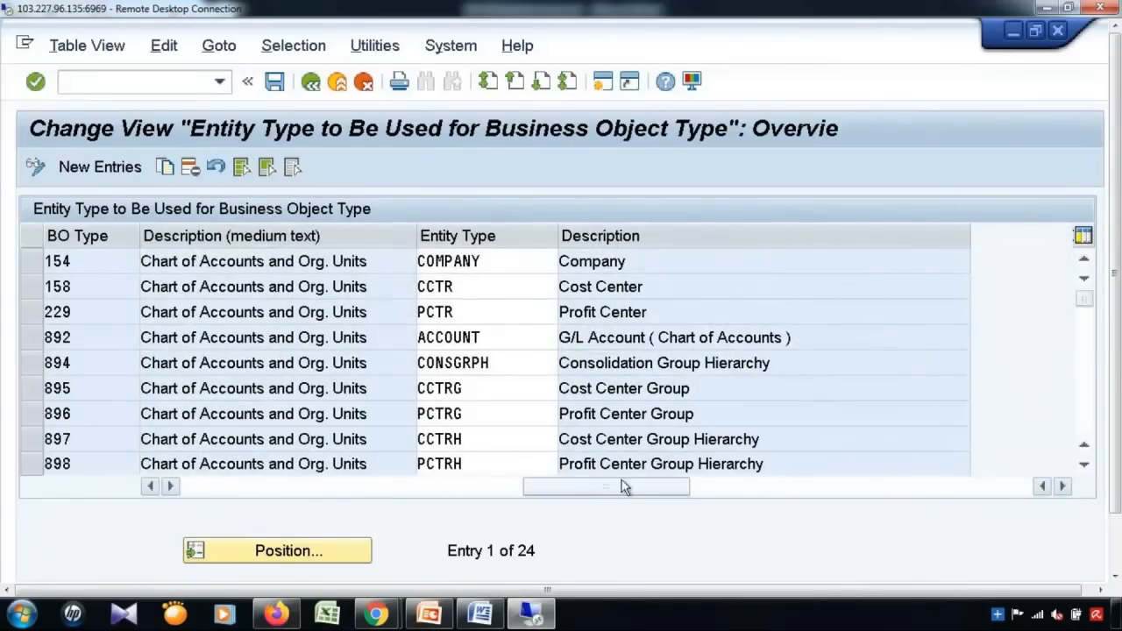
left_click(194, 488)
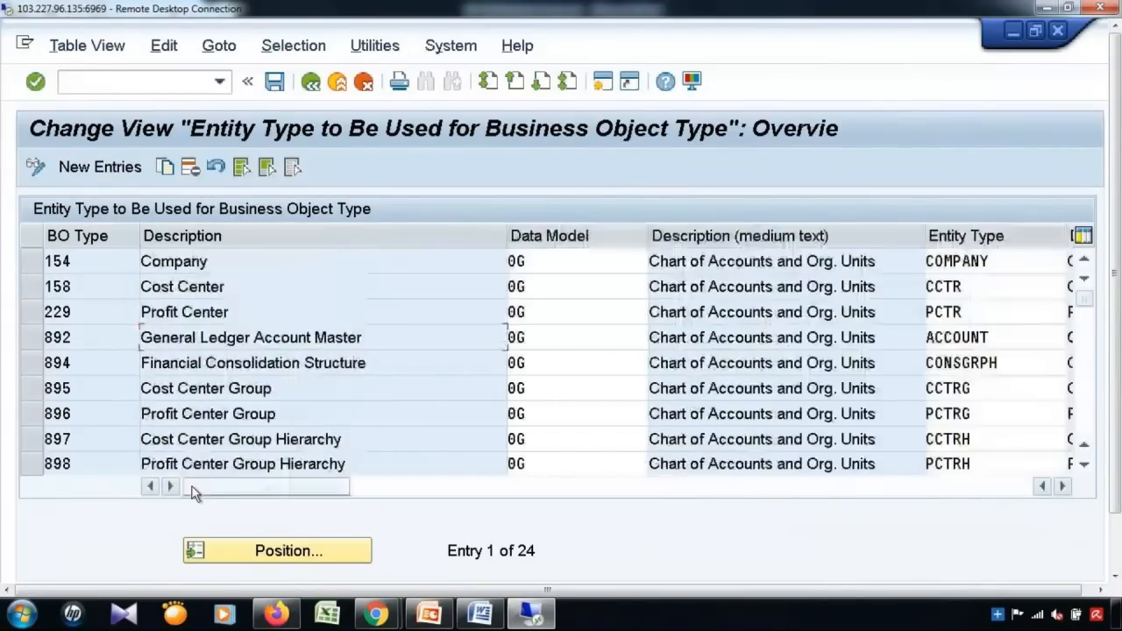
Find the Media Asset Master entry of data model Z6 and select its BO type ZRECORD.
scroll(226, 404, "down", 4)
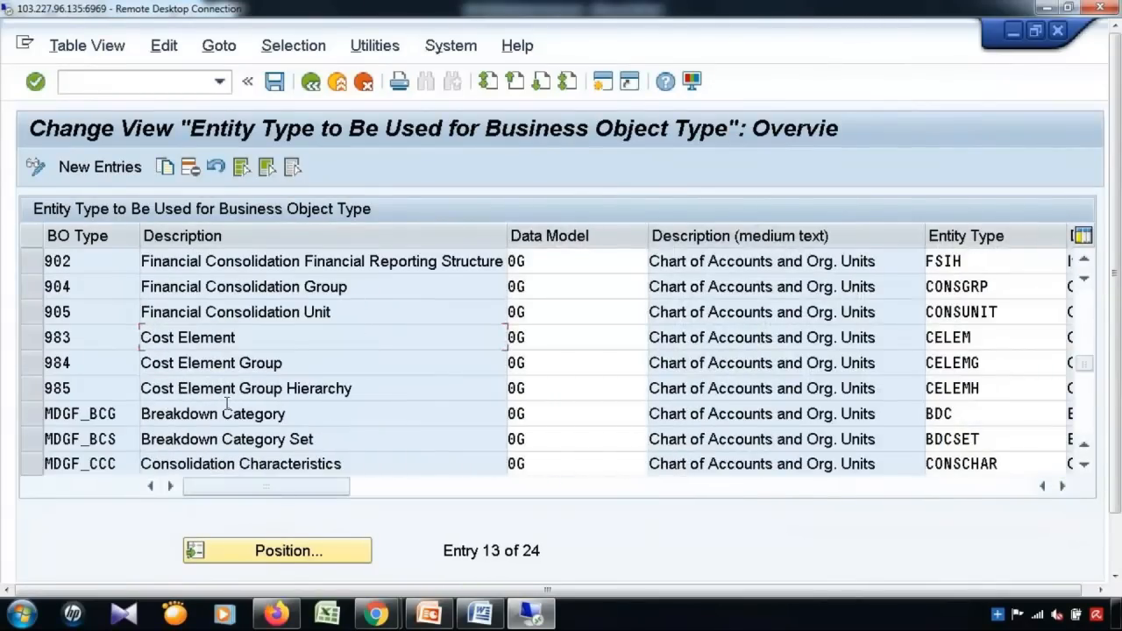
scroll(226, 403, "down", 2)
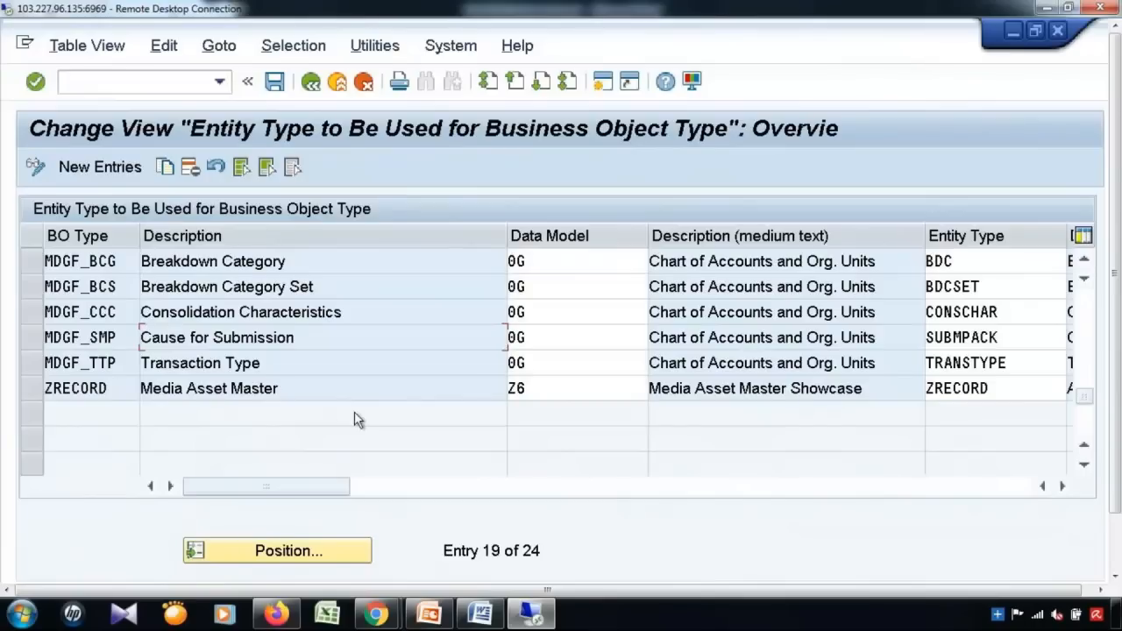
left_click(29, 391)
double_click(53, 389)
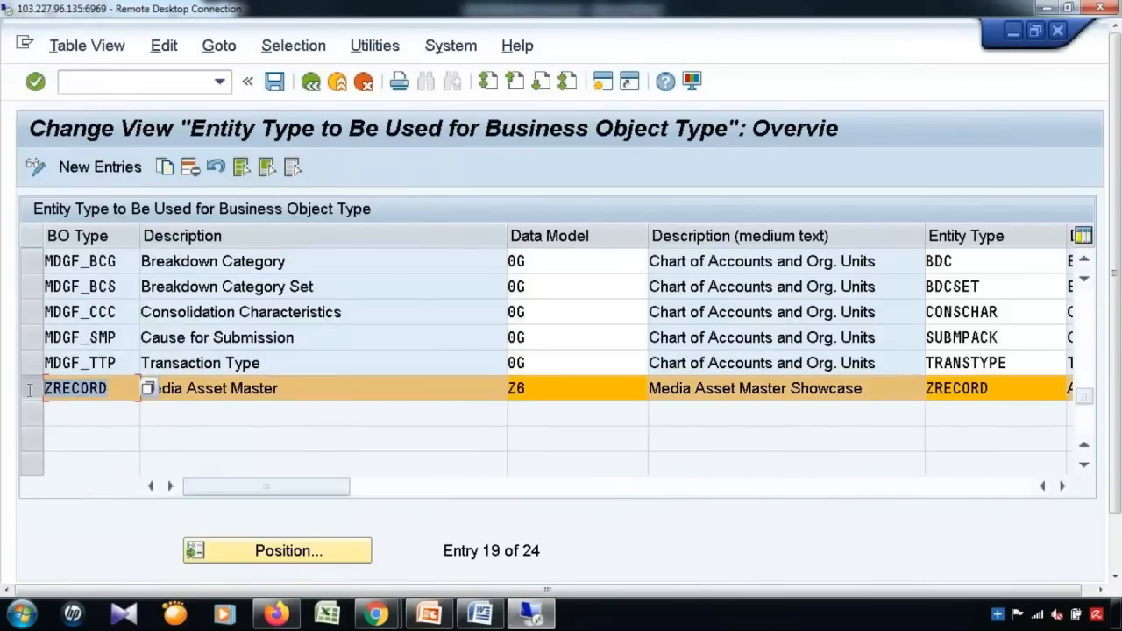
left_click(149, 488)
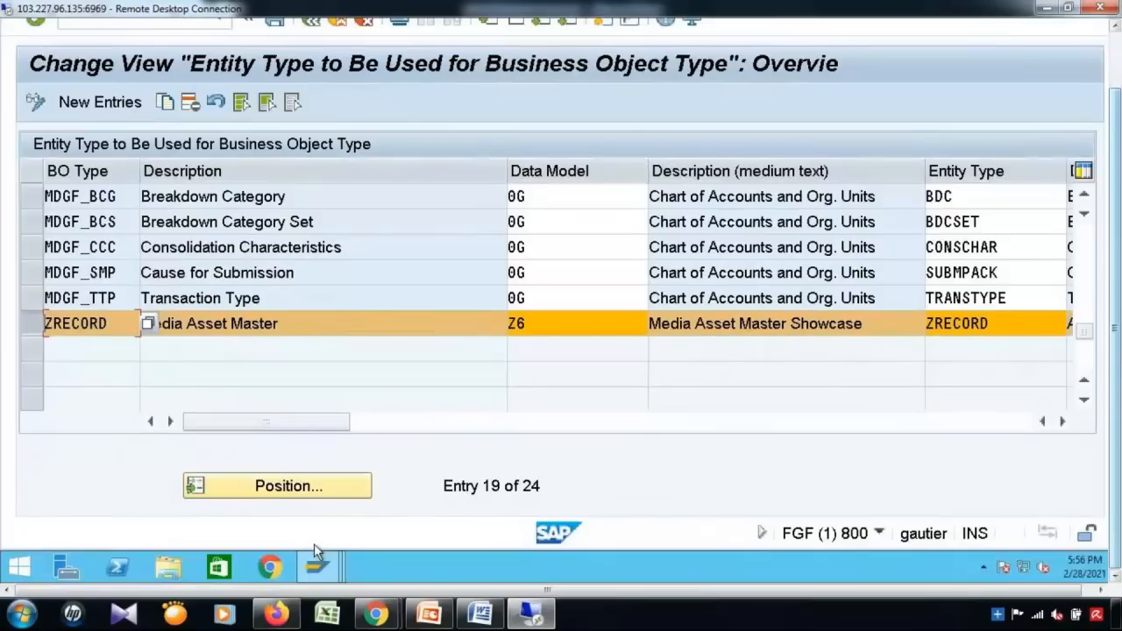
Switch to the Business Object Builder session, leave BUS2250 and display object type ZRECORD.
mouse_move(335, 576)
left_click(541, 509)
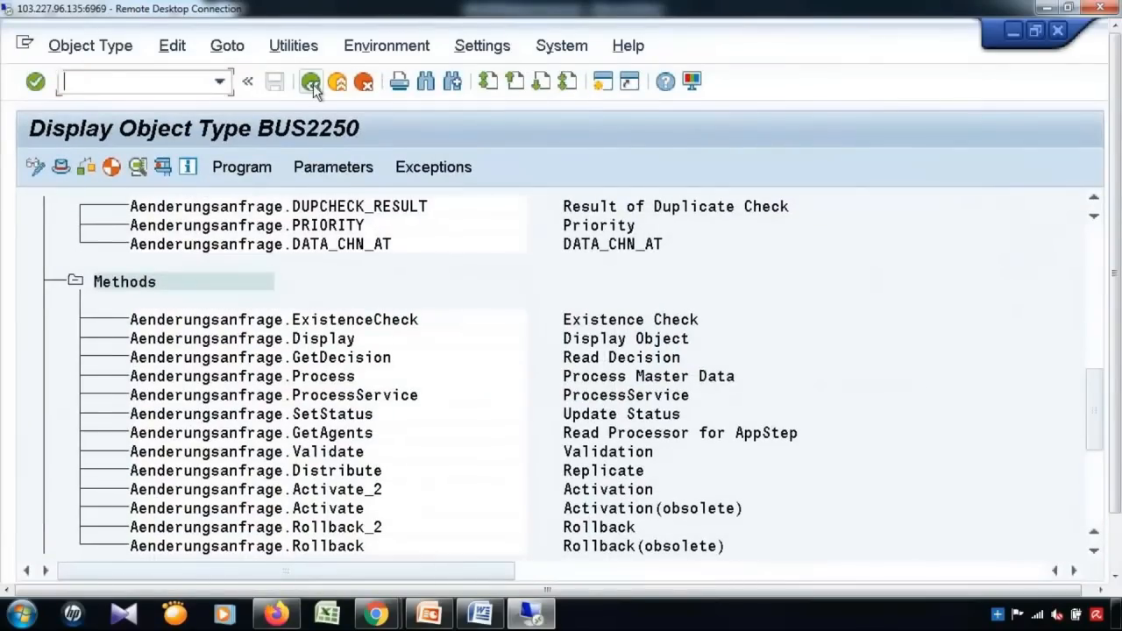
left_click(312, 83)
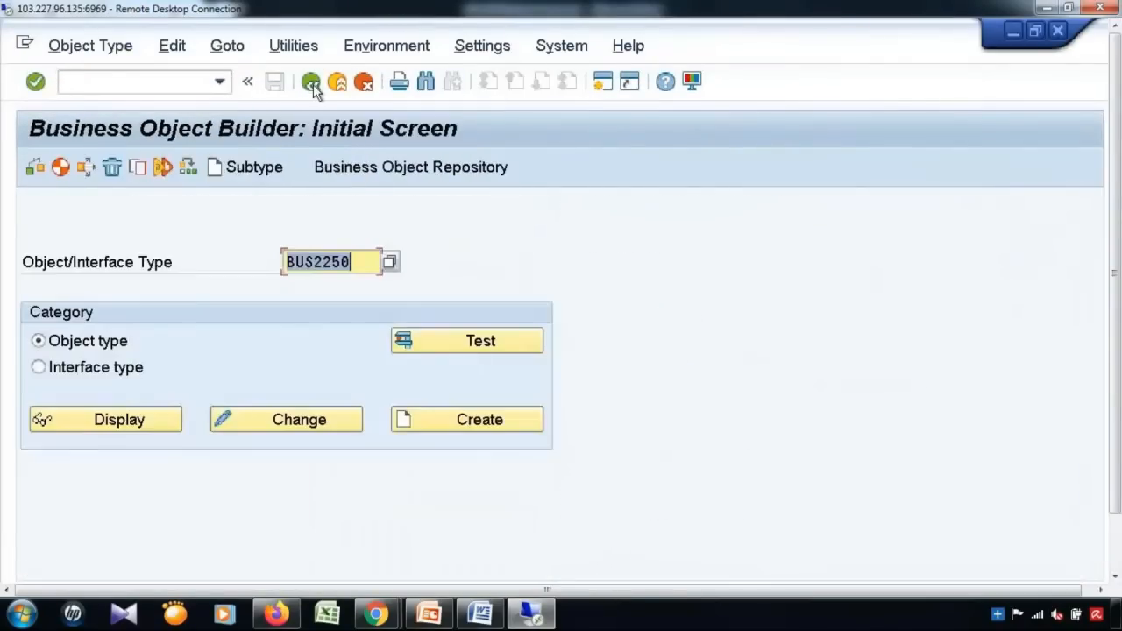
type("ZRECORD")
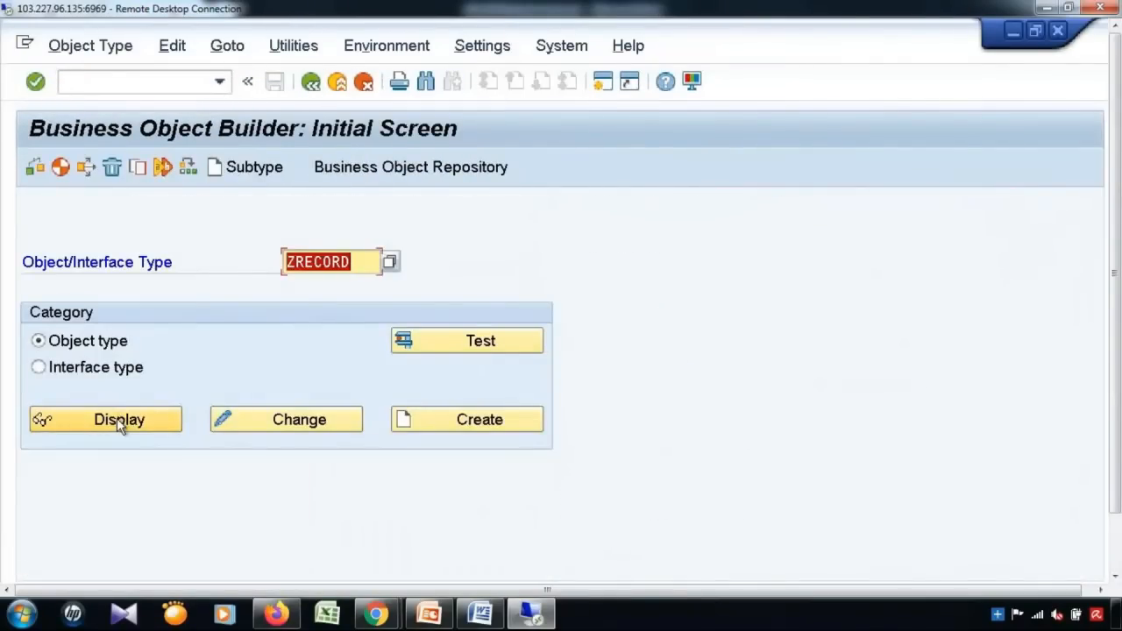
left_click(117, 418)
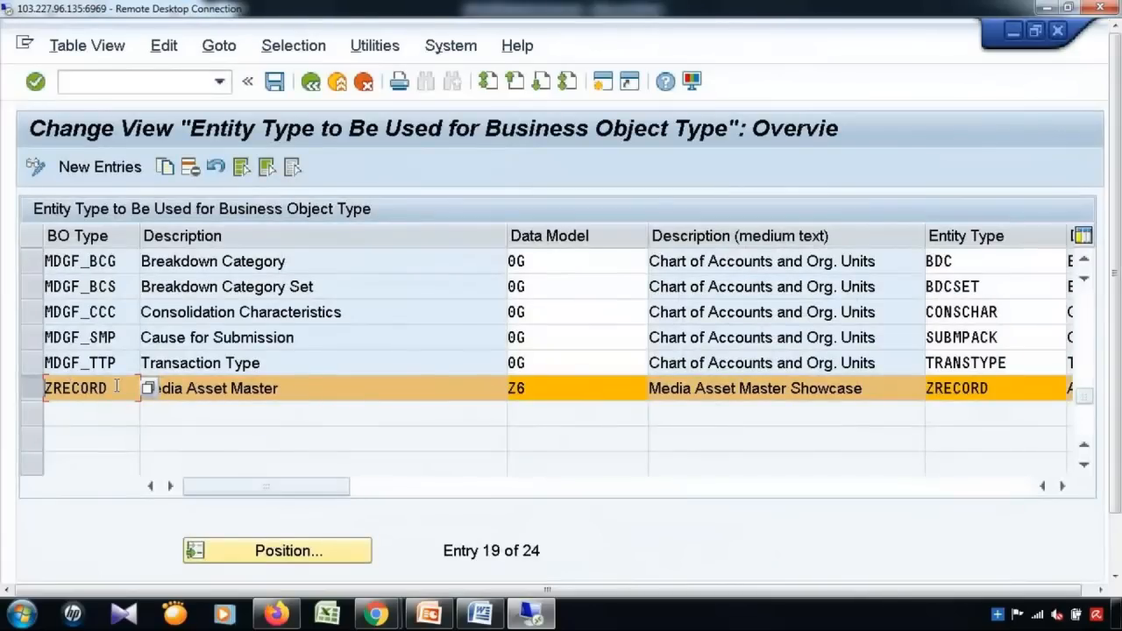
Highlight the ZRECORD business object type, deselect its row and review the entity types assigned to the data model 0G entries.
left_click_drag(116, 387, 5, 407)
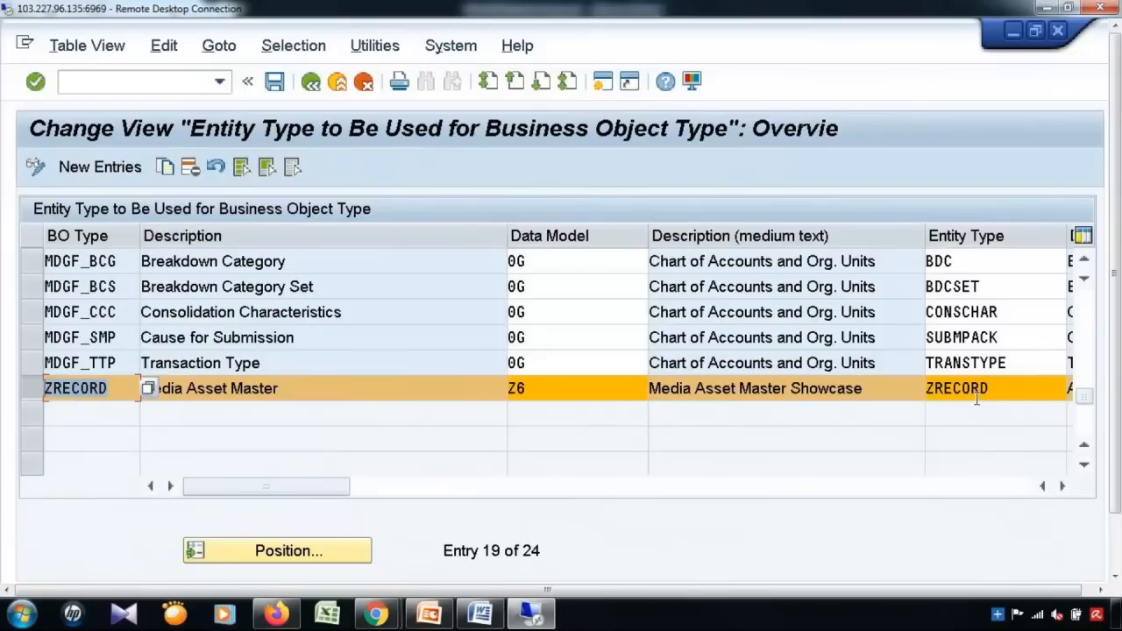
left_click(89, 437)
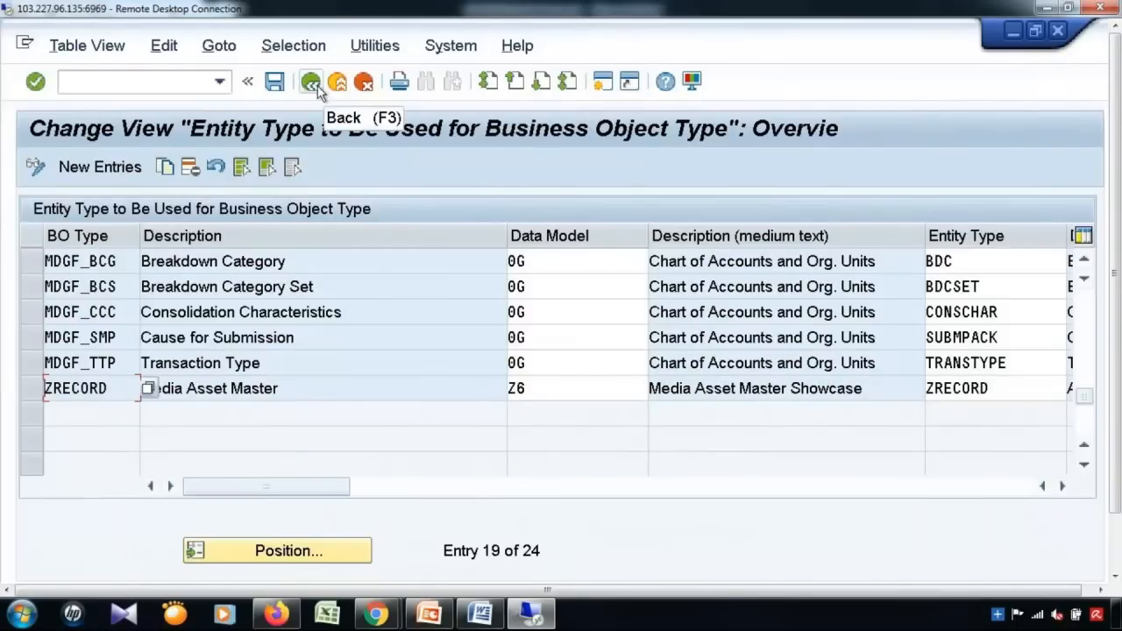
scroll(398, 355, "up", 3)
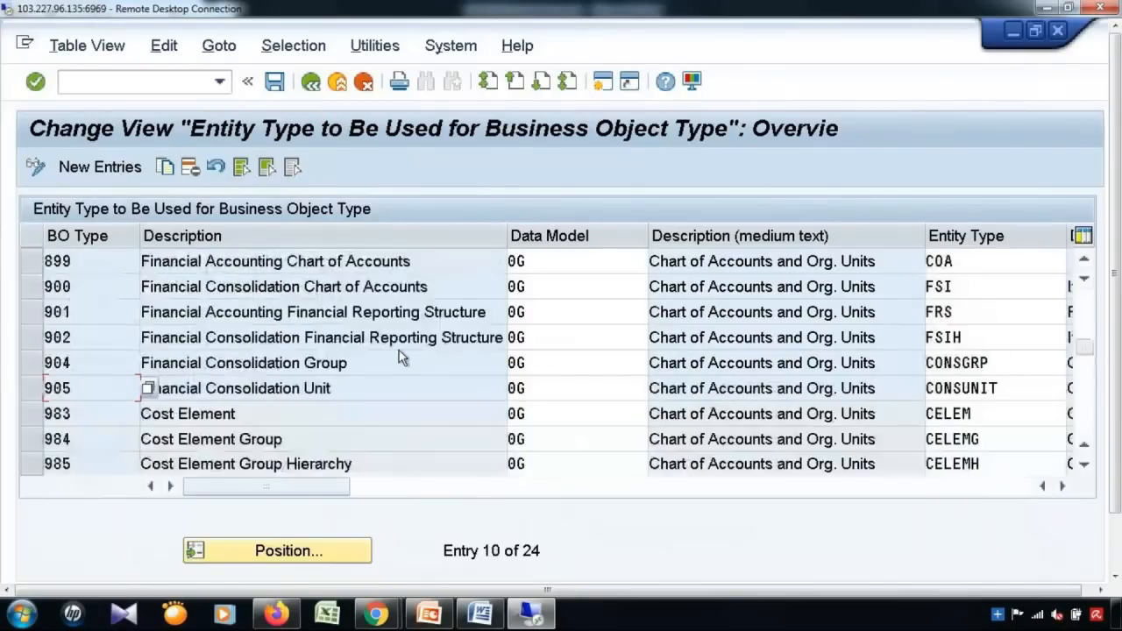
scroll(398, 355, "up", 1)
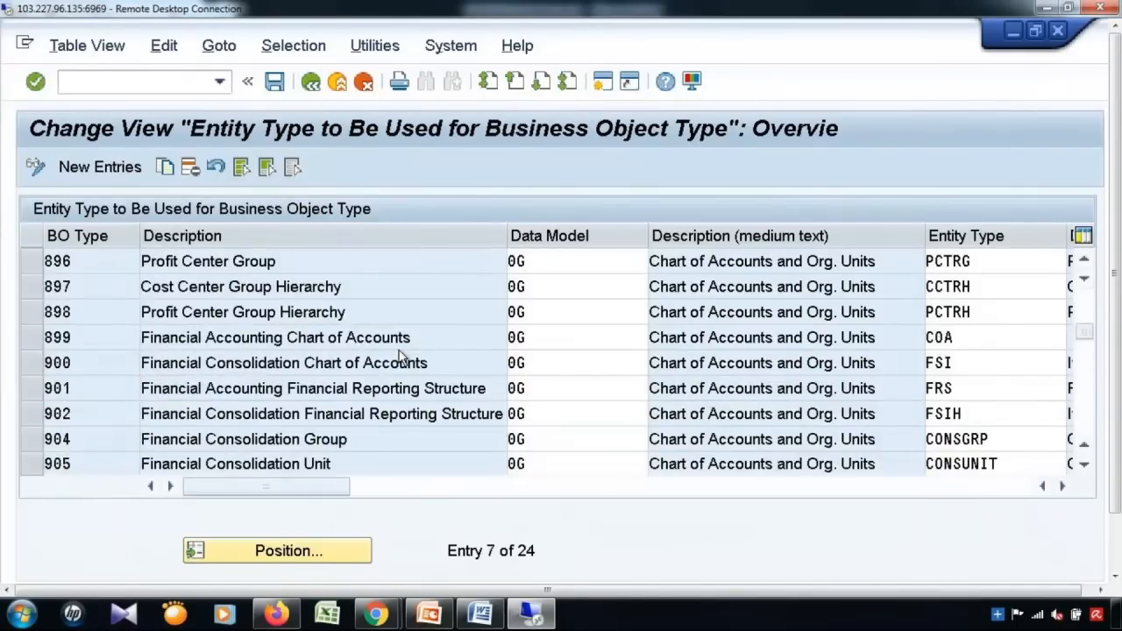
scroll(398, 356, "up", 2)
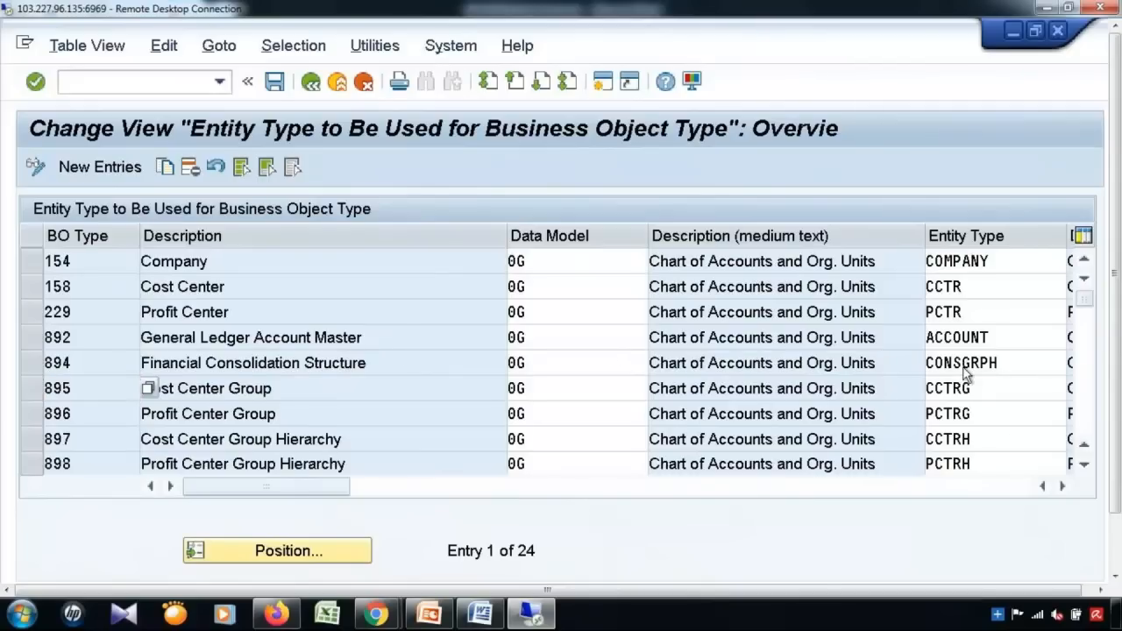
scroll(965, 373, "down", 2)
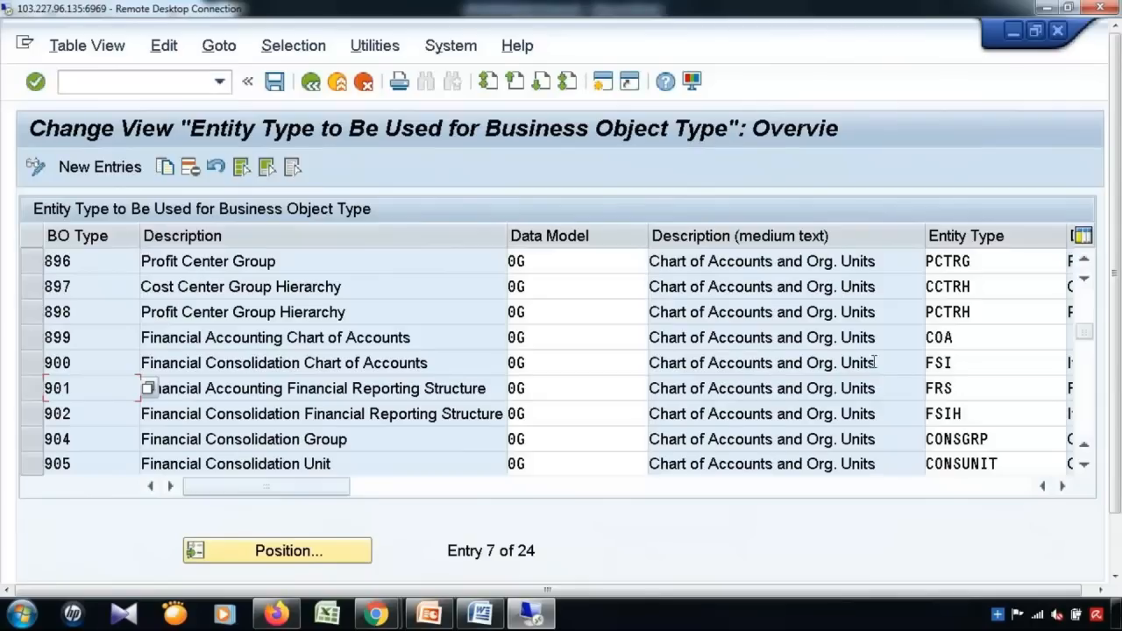
Return to the IMG and open Define Prefixes for Internal Key Assignment to examine the MATERIAL prefix of data model MM.
left_click(310, 81)
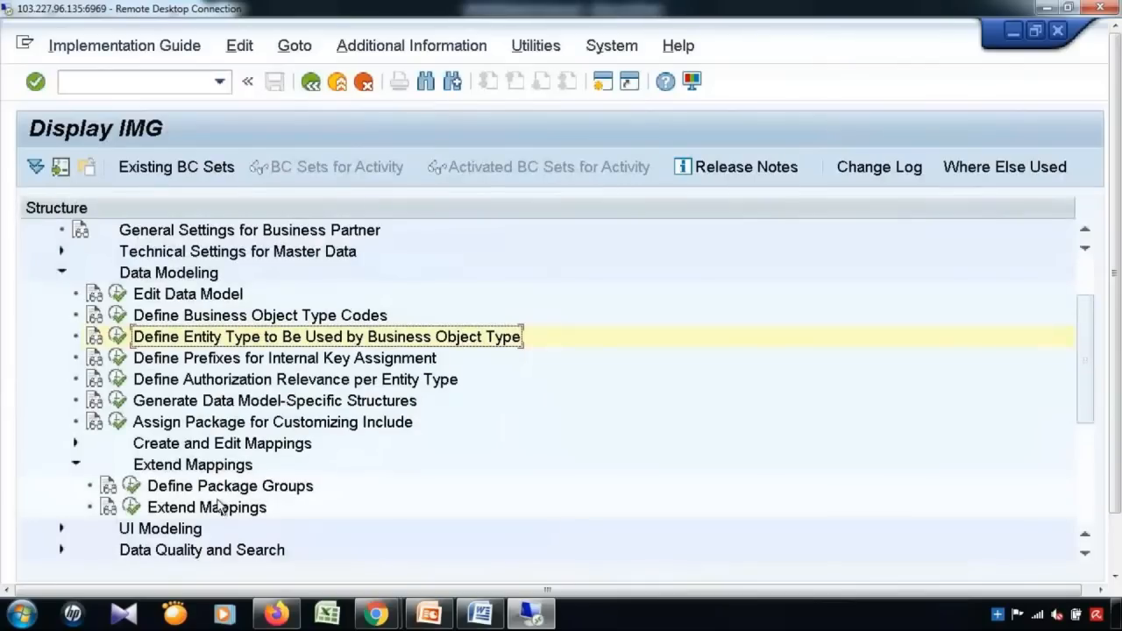
double_click(187, 358)
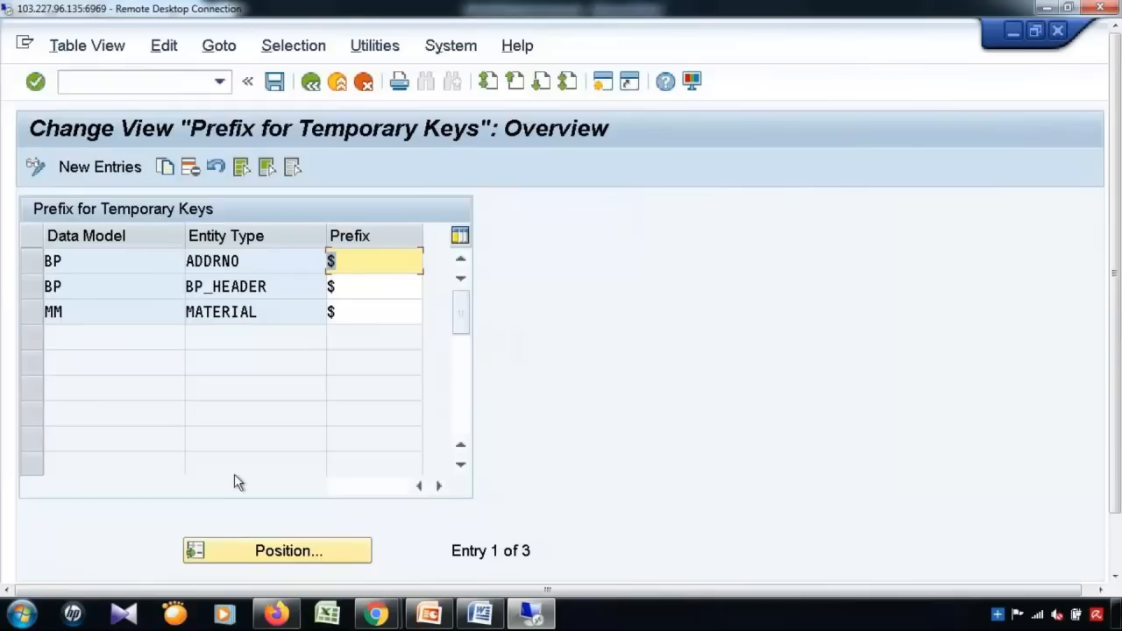
left_click(358, 313)
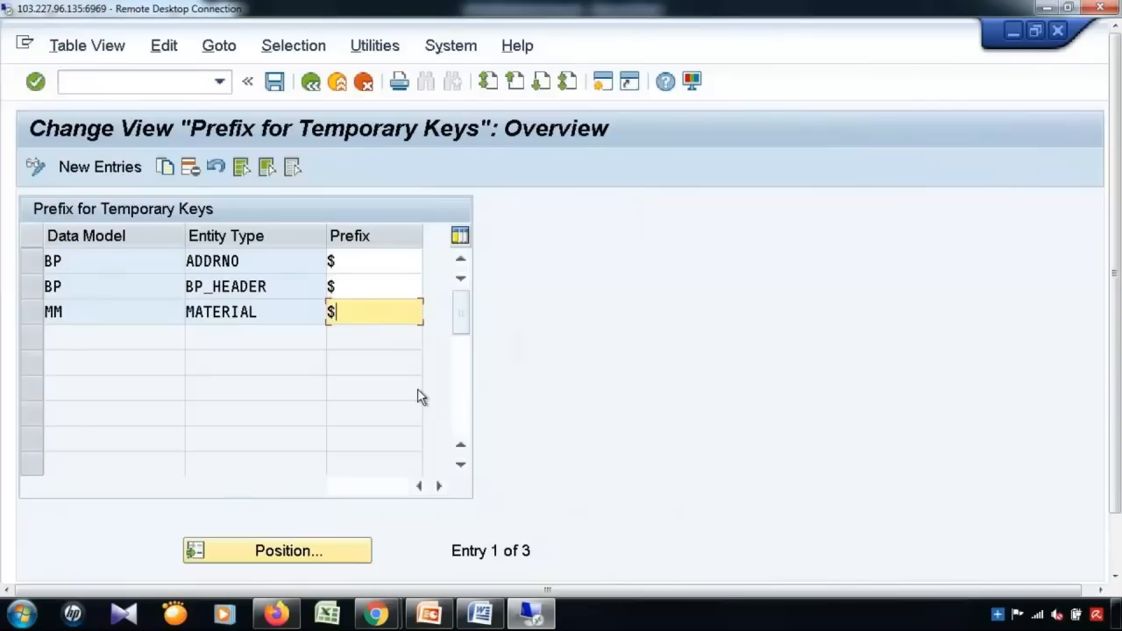
Set the prefix of entity type MATERIAL in data model MM to # and leave the prefix view.
left_click_drag(368, 313, 248, 320)
type("#")
left_click(317, 89)
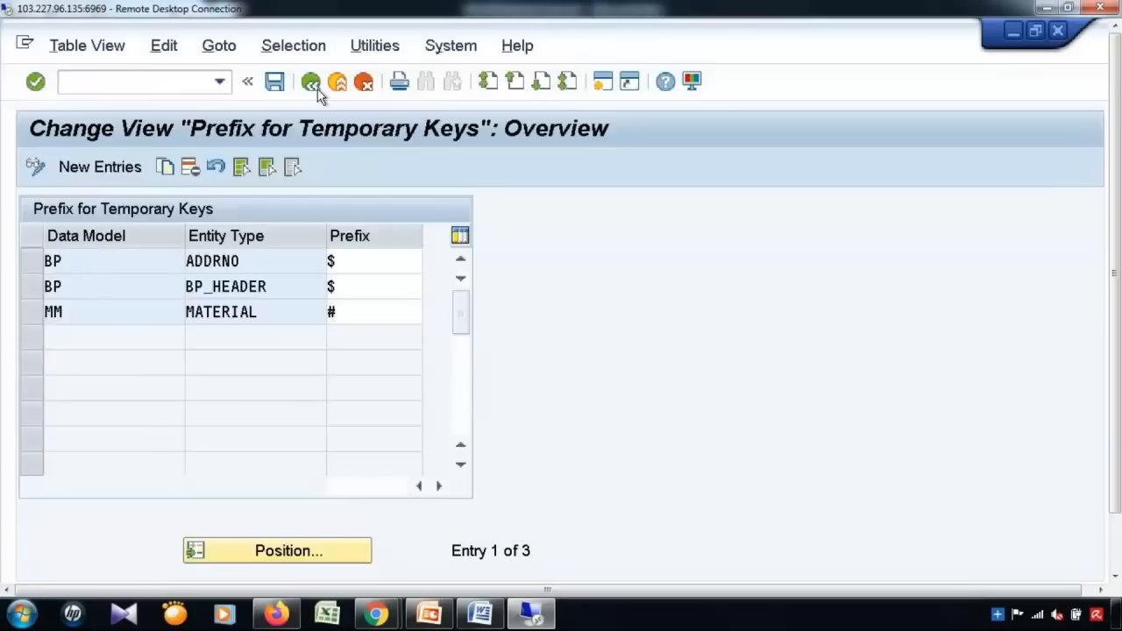
left_click(480, 463)
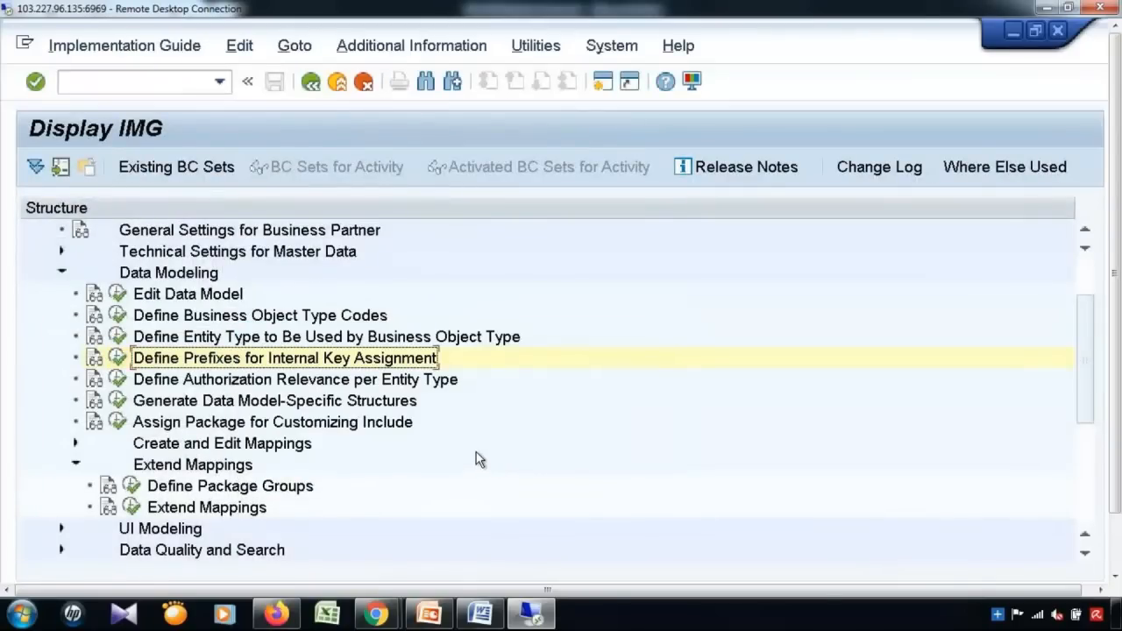
Open Define Authorization Relevance per Entity Type, select data model MM and widen the dialog structure to show the full folder names.
left_click(118, 380)
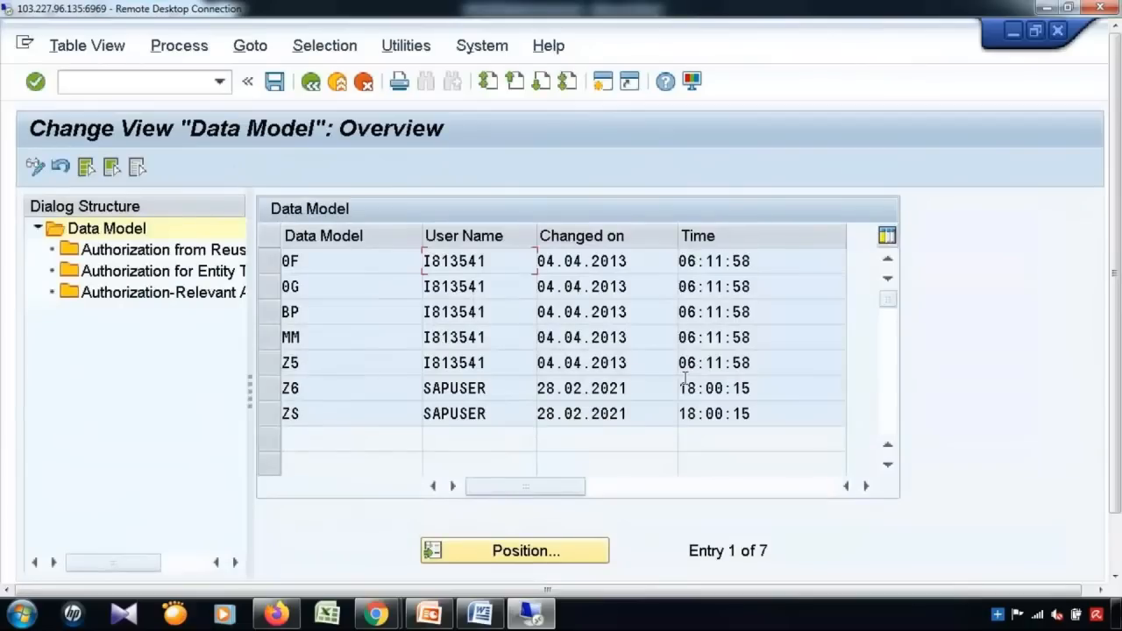
left_click_drag(250, 388, 319, 394)
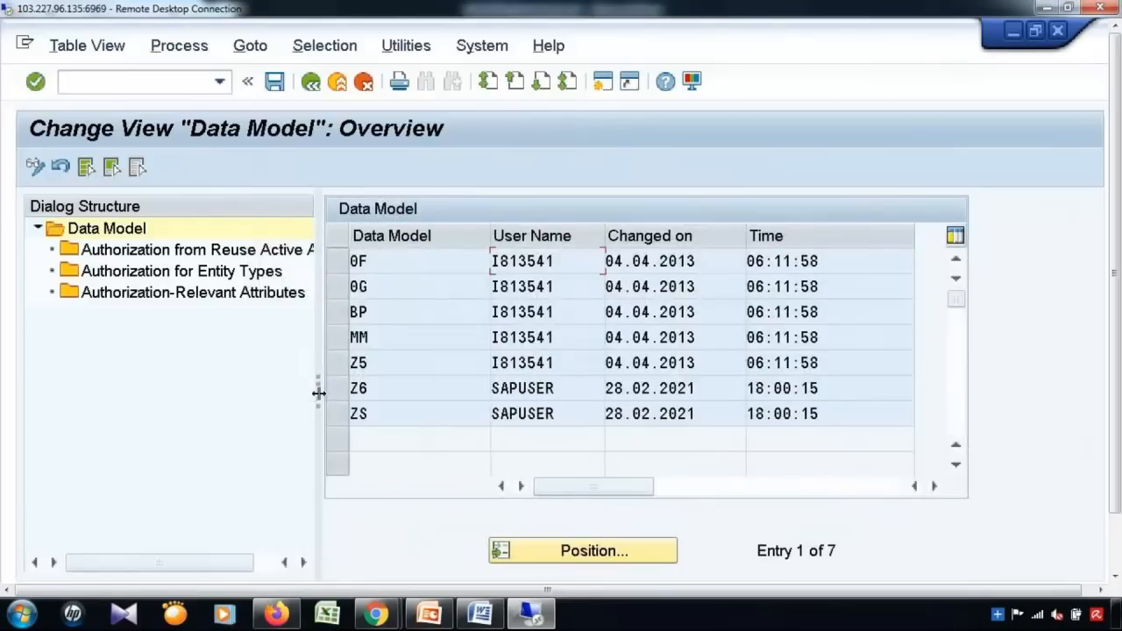
left_click(346, 339)
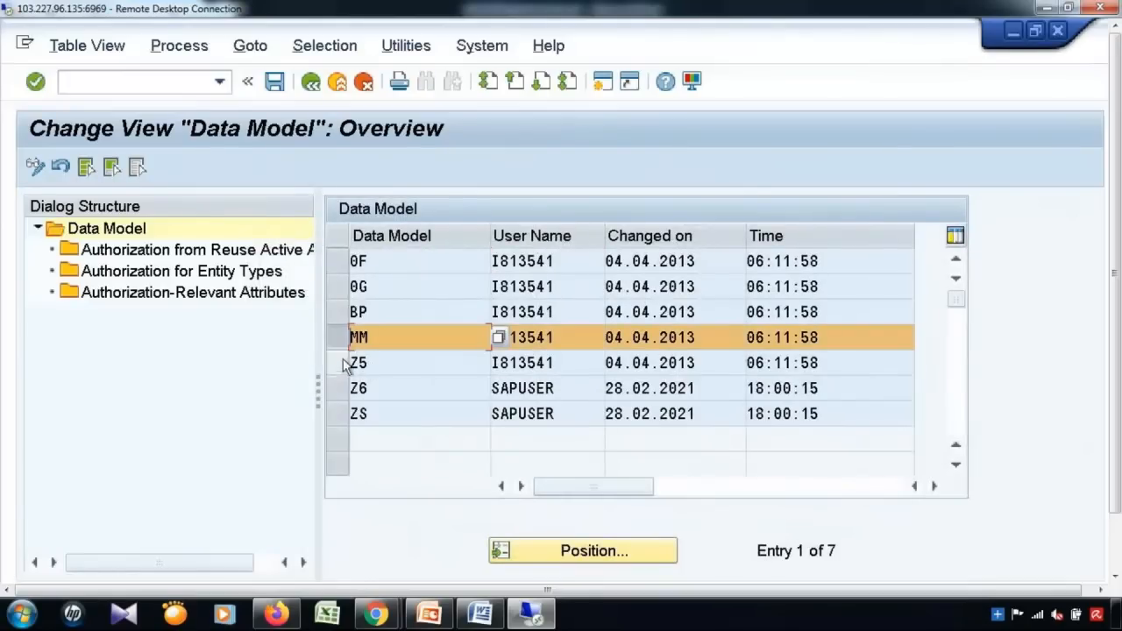
left_click_drag(320, 396, 370, 399)
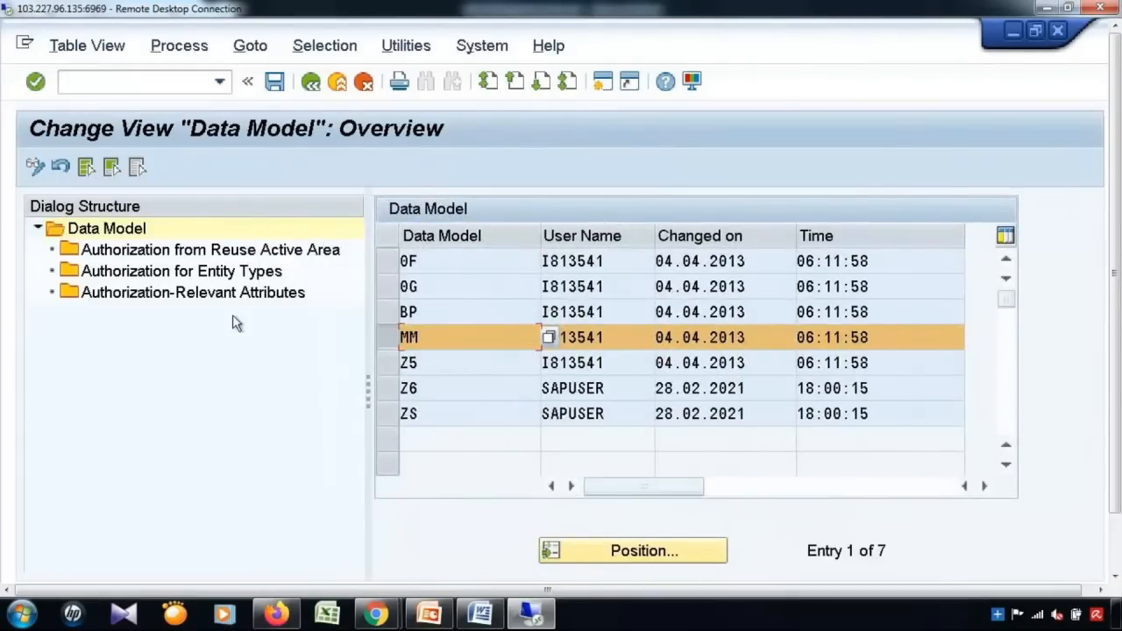
Open Authorization for Entity Types for data model MM and look through its entity types, keys and authorization relevance settings.
left_click(229, 274)
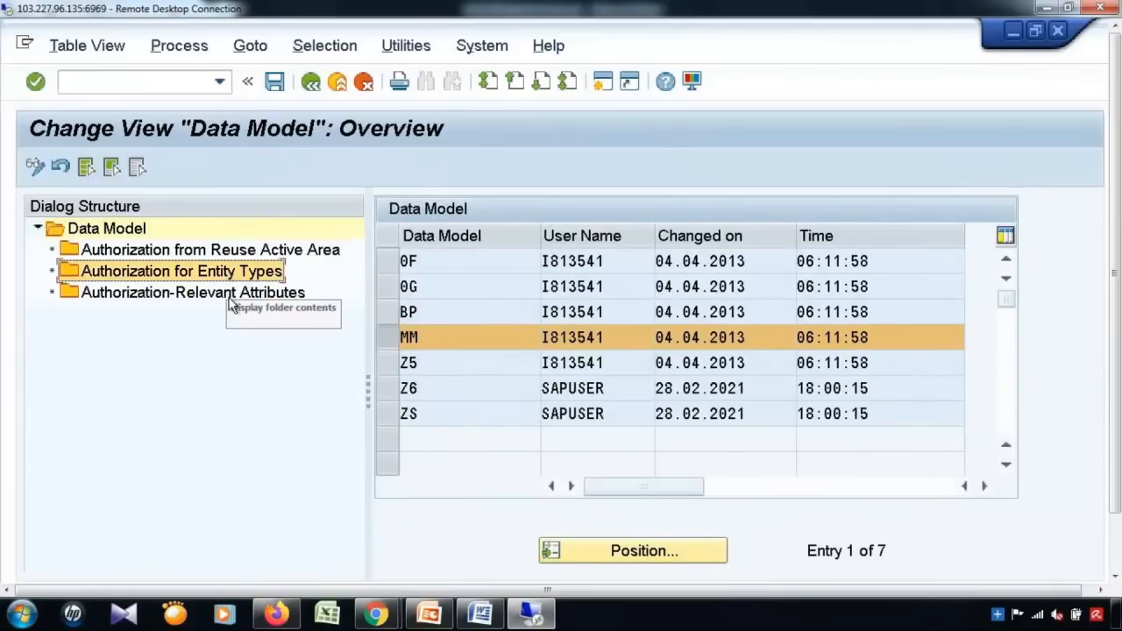
left_click(232, 302)
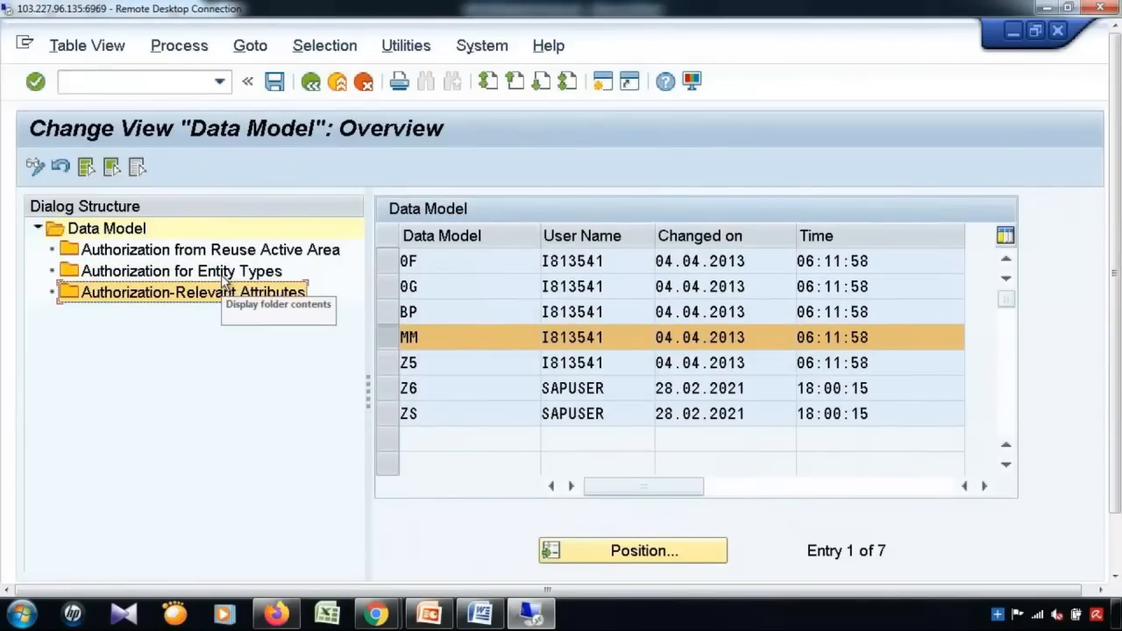
left_click(225, 274)
double_click(225, 276)
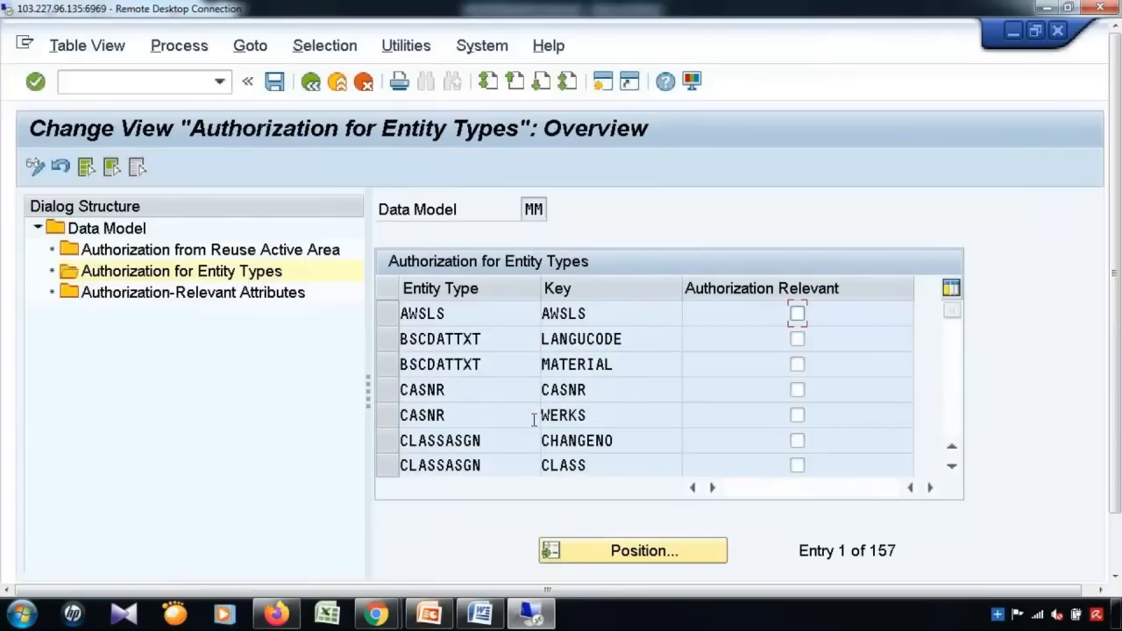
scroll(796, 410, "down", 1)
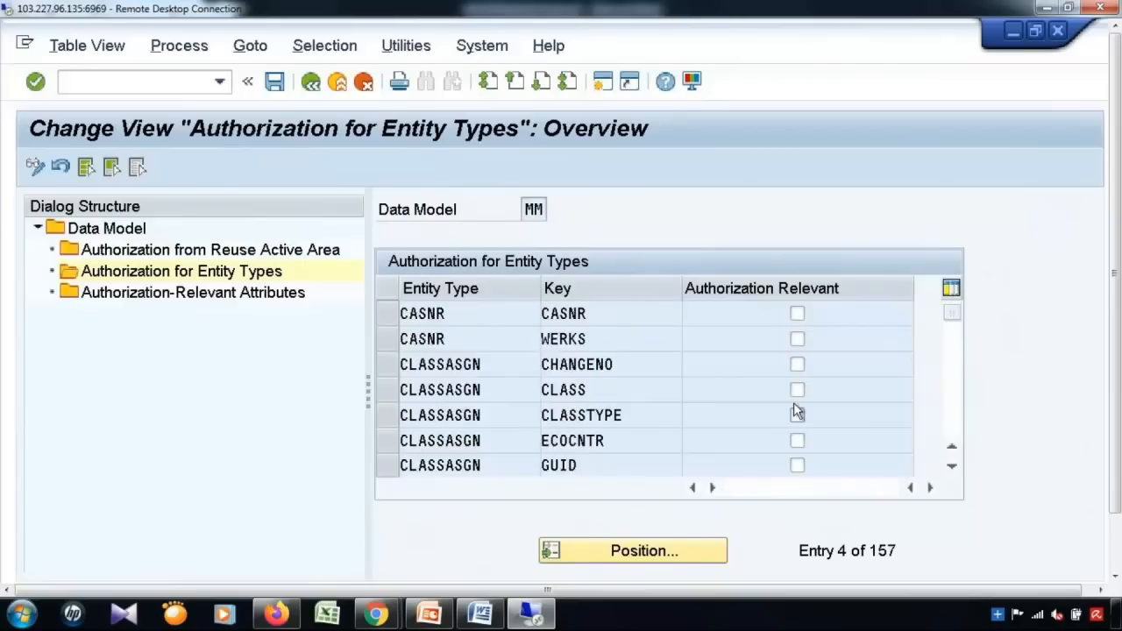
Look further through the entity types and keys of data model MM and return to the IMG.
scroll(796, 411, "down", 7)
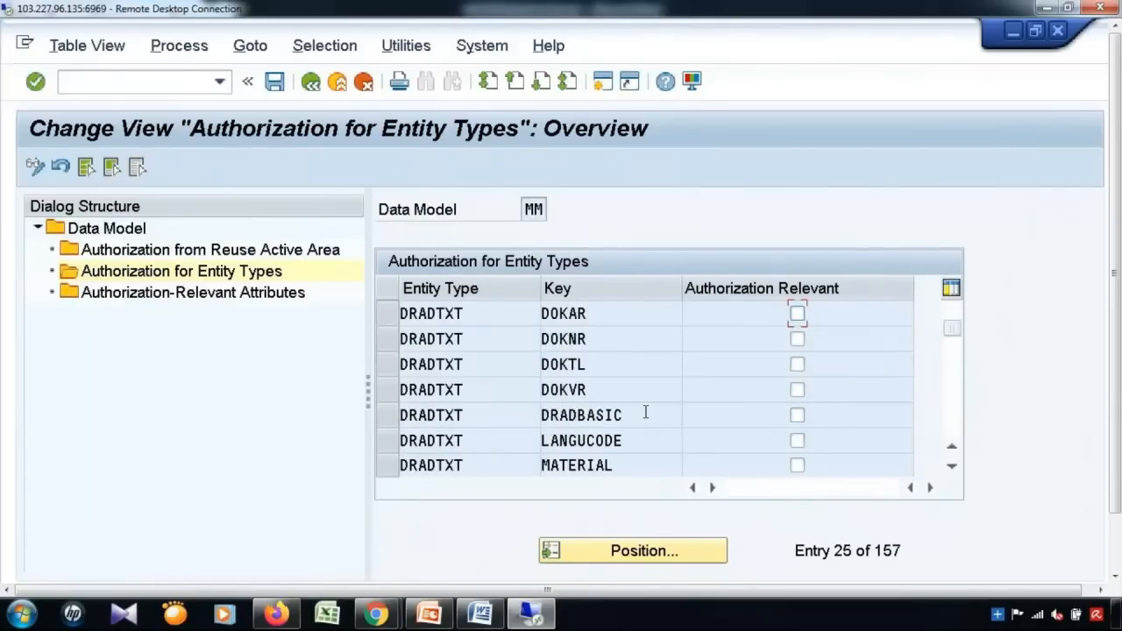
scroll(645, 412, "up", 3)
scroll(646, 412, "up", 5)
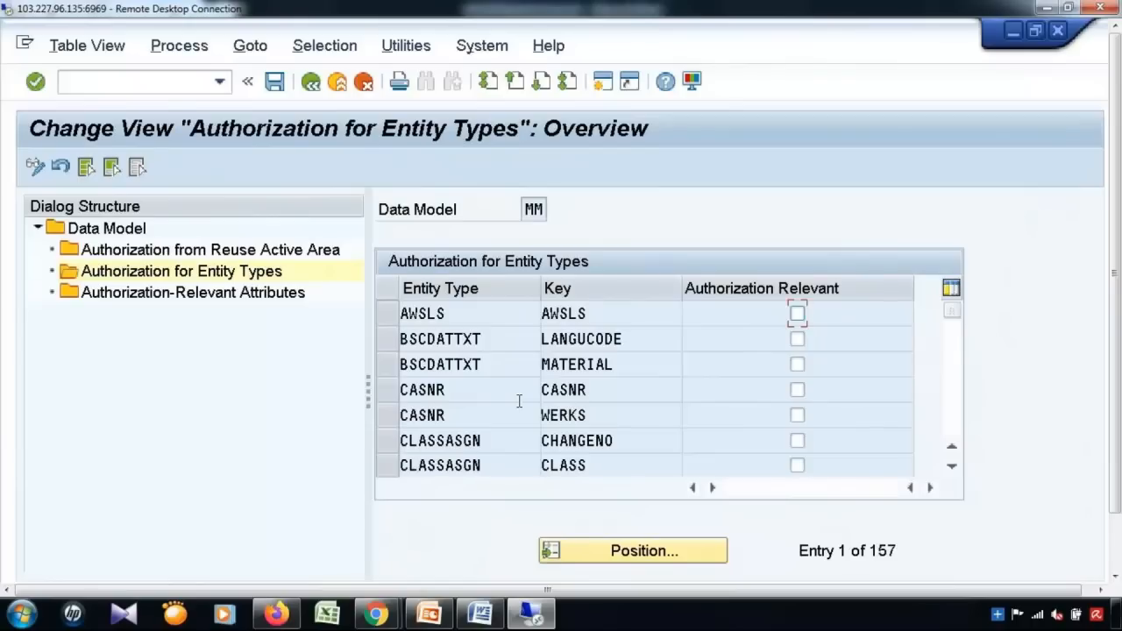
left_click(311, 81)
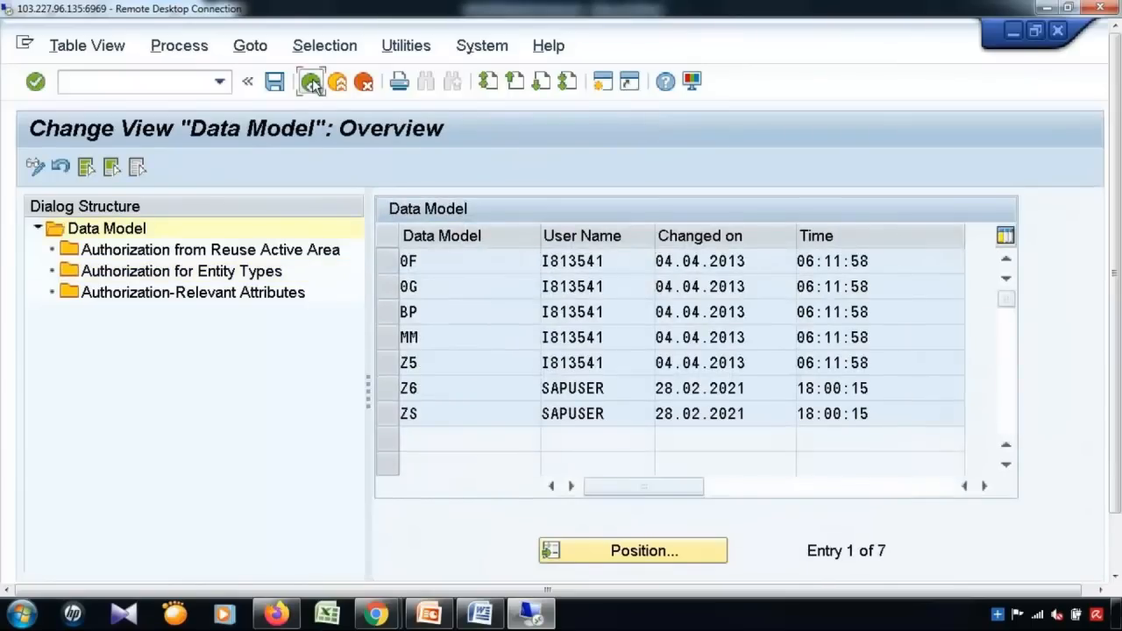
left_click(311, 81)
Open Assign Package for Customizing Include, examine the package assigned to data model BP, and return to the IMG.
left_click(471, 453)
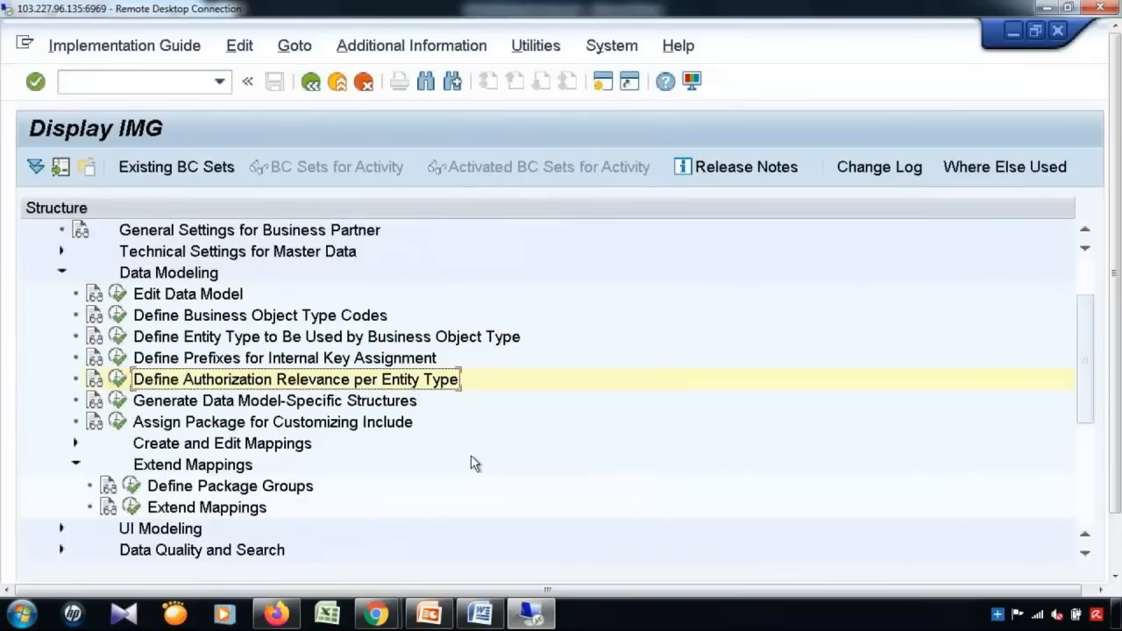
scroll(182, 416, "down", 1)
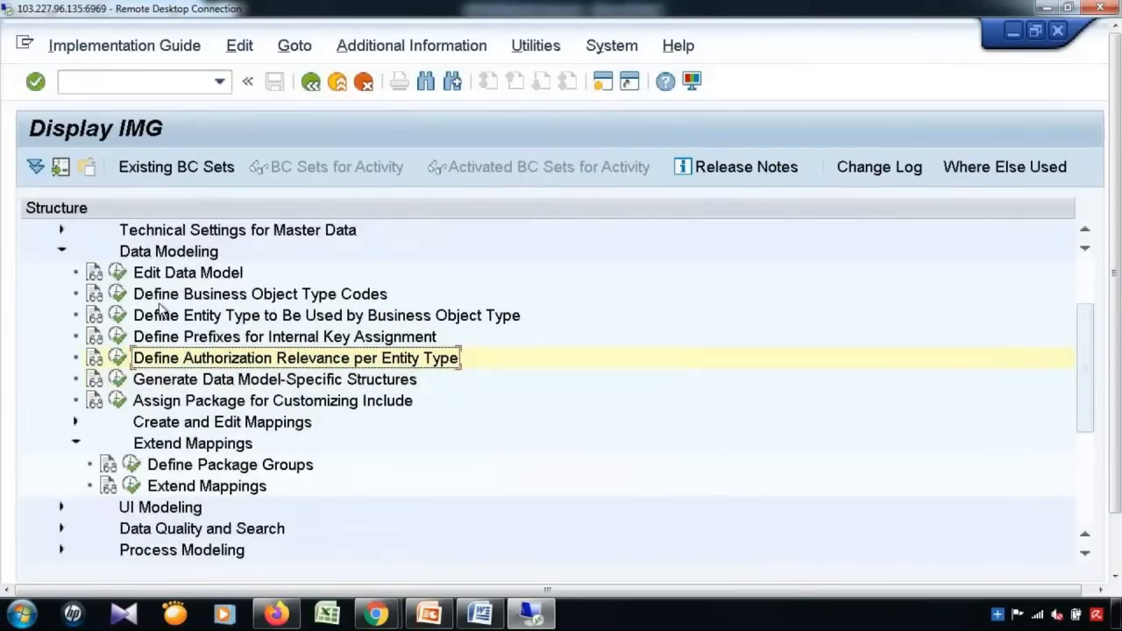
scroll(294, 438, "up", 1)
scroll(294, 438, "up", 1)
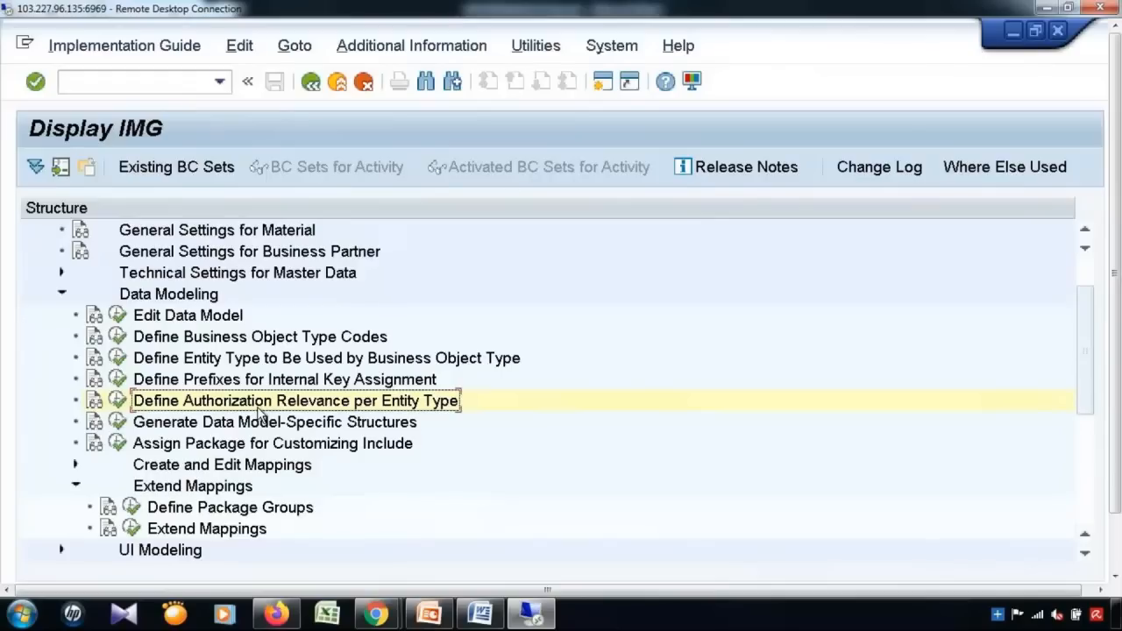
left_click(117, 446)
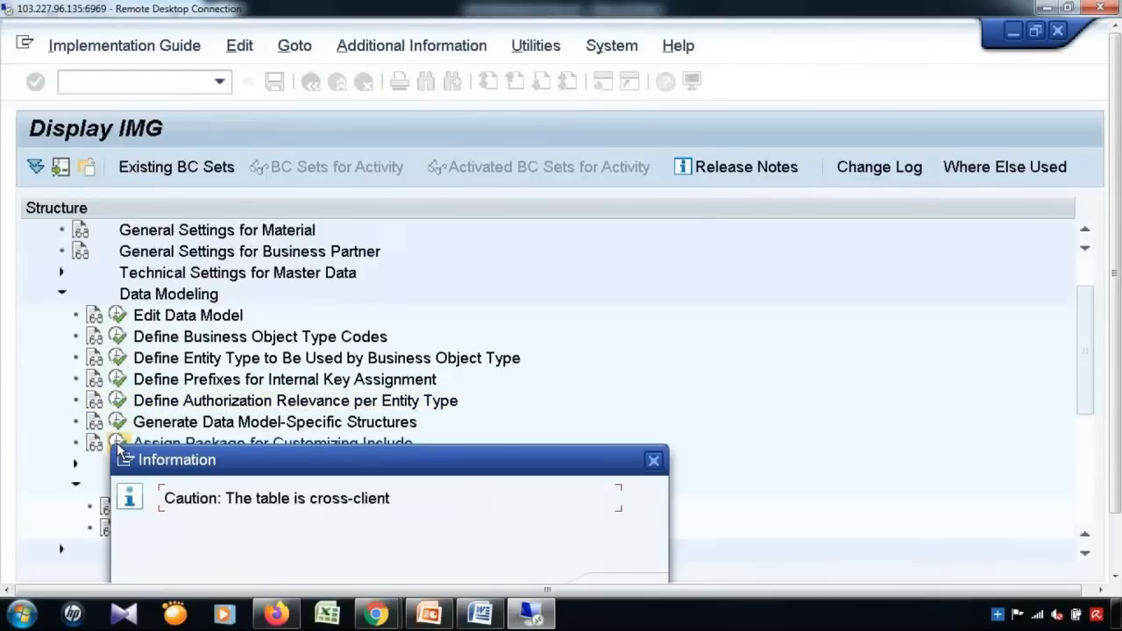
left_click(653, 461)
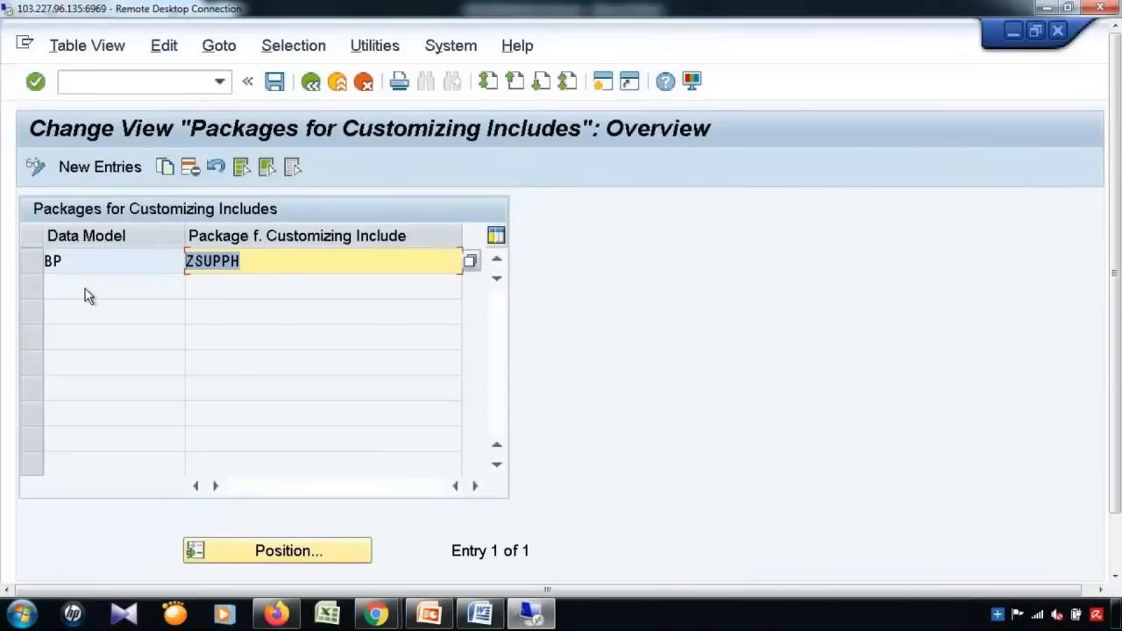
key("shift+Tab")
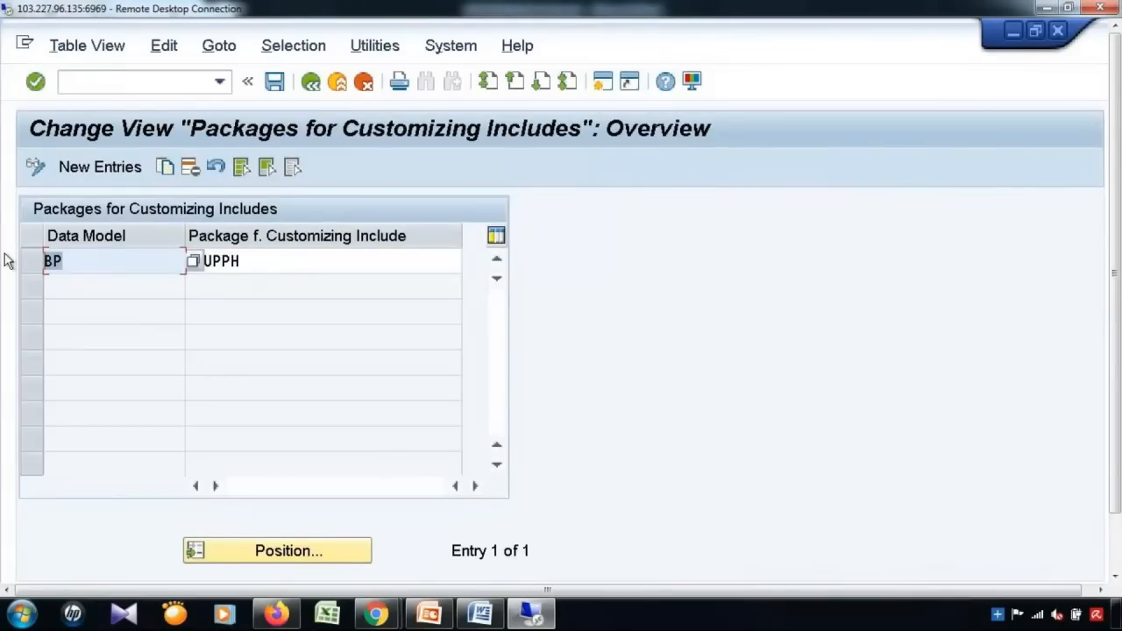
key("Tab")
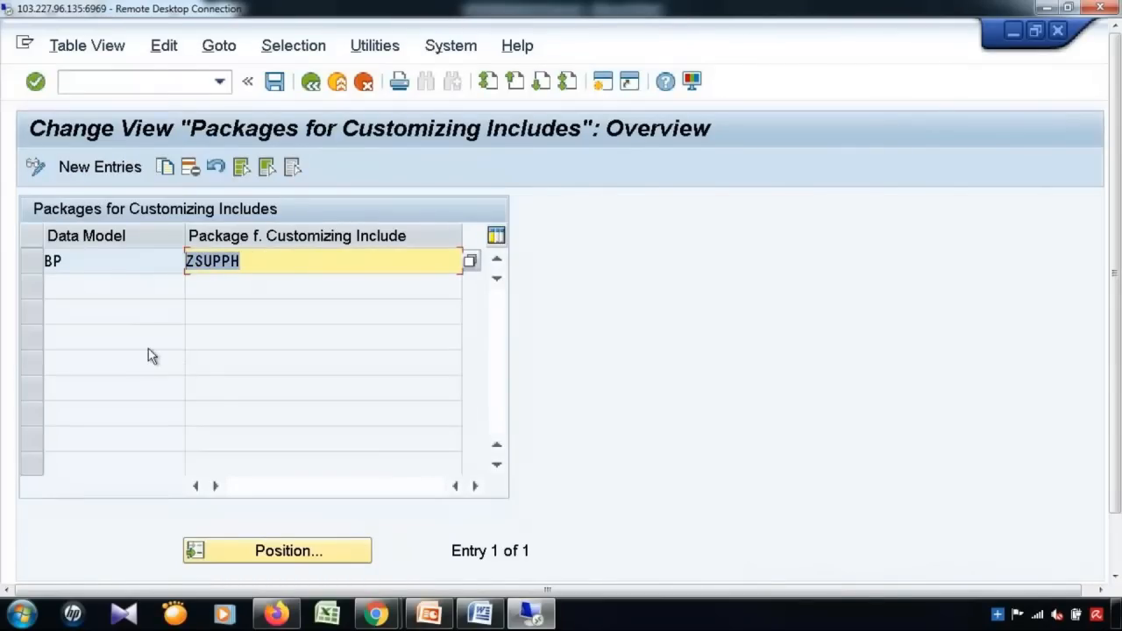
left_click(310, 81)
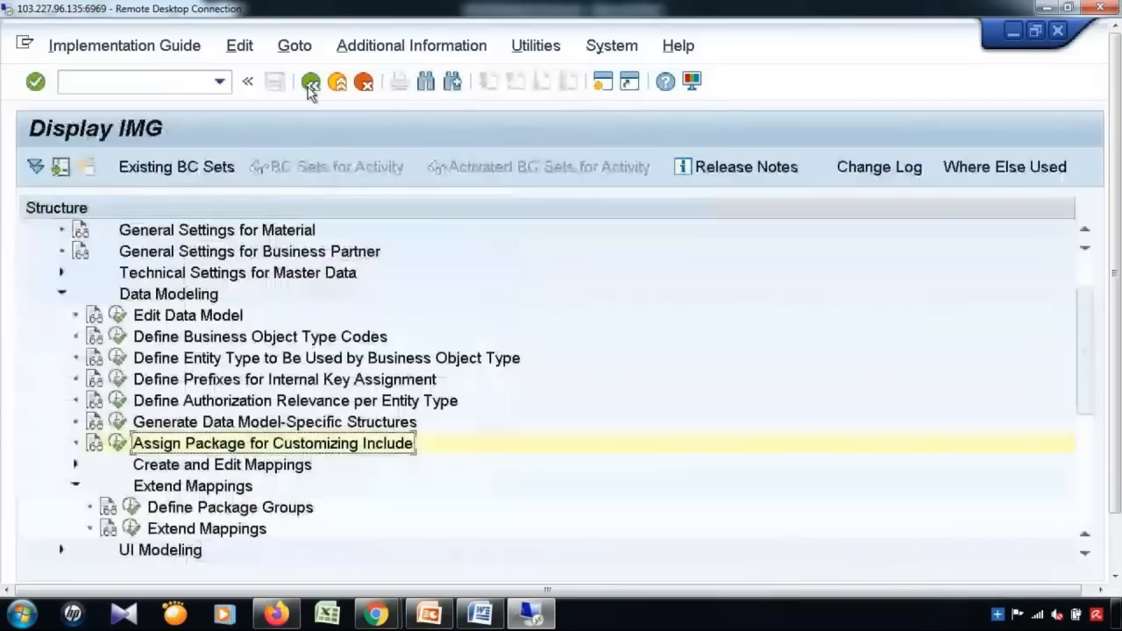
Collapse the Data Modeling node and expand Process Modeling to show its configuration activities.
scroll(462, 404, "down", 1)
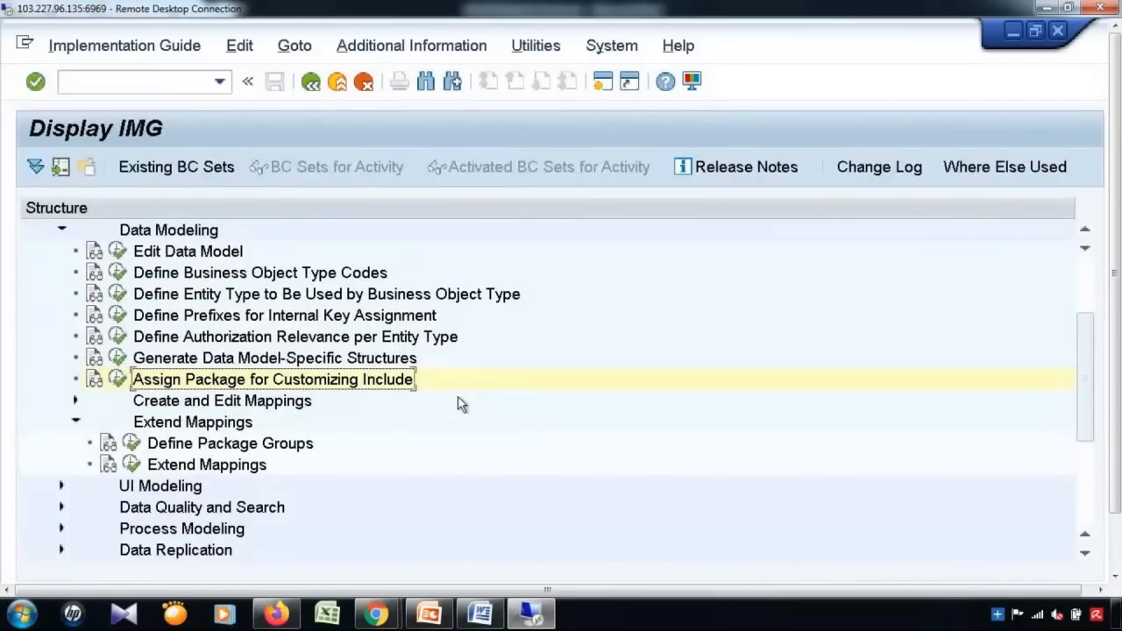
left_click(61, 229)
left_click(143, 328)
scroll(132, 368, "up", 1)
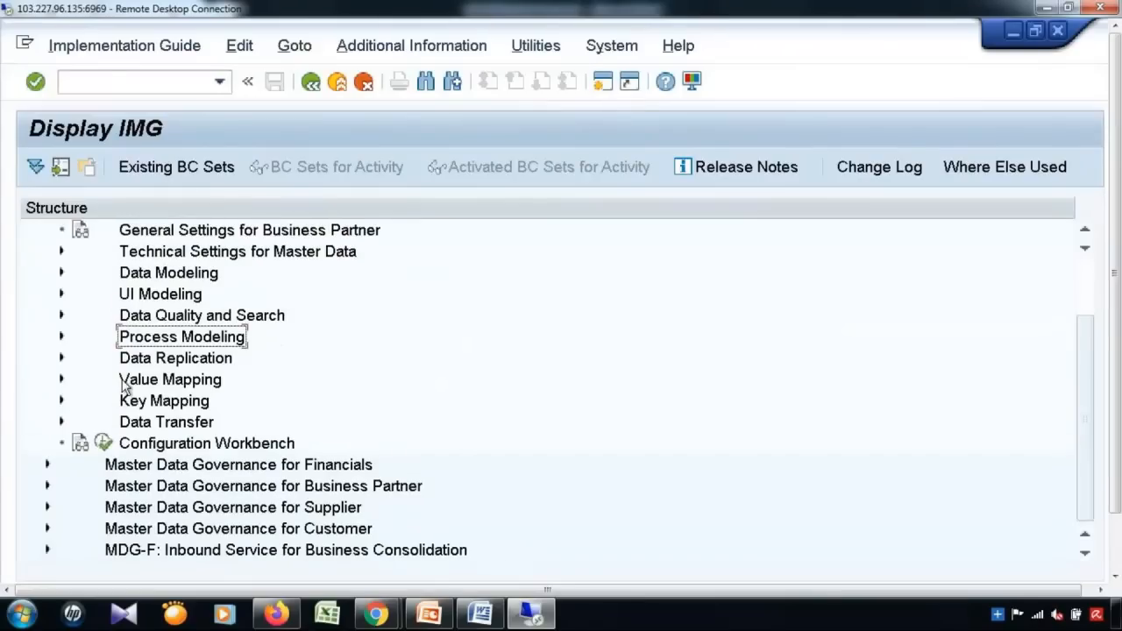
left_click(61, 336)
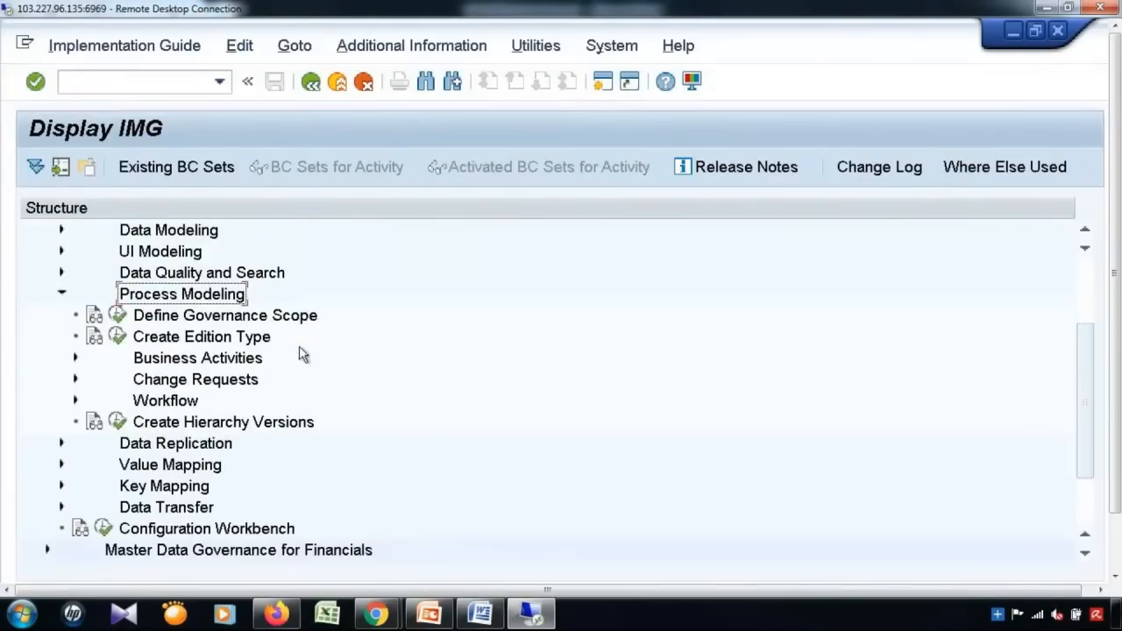
Switch to the SAP MDG Process Model presentation in PowerPoint, present it from the beginning through the Change Request slide, and end the show.
left_click(430, 616)
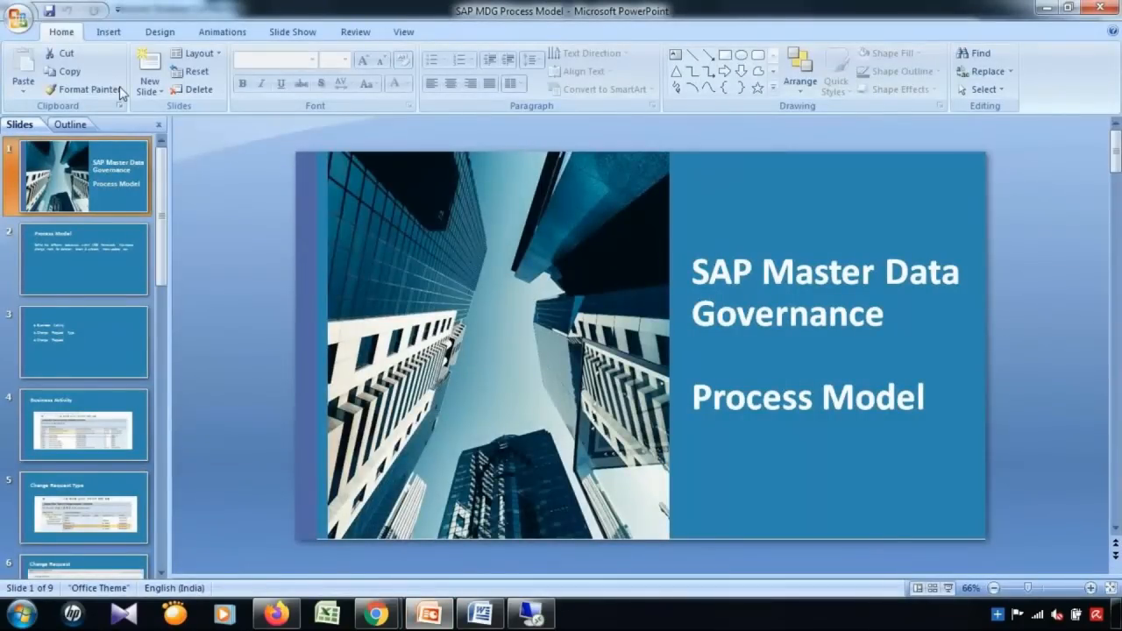
left_click(235, 39)
left_click(284, 35)
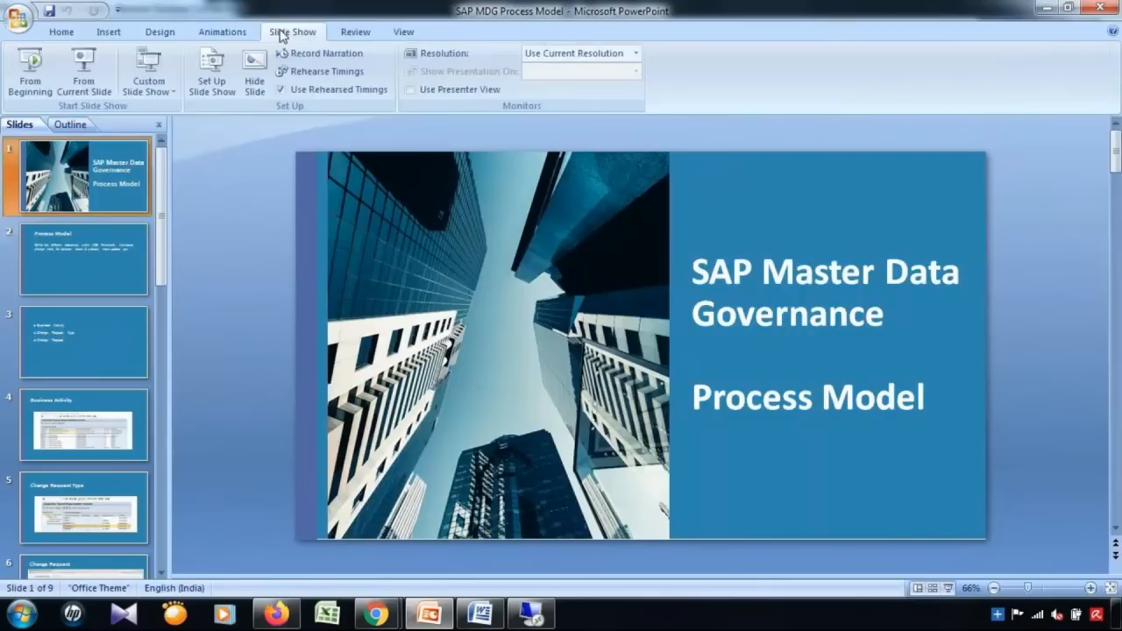
left_click(33, 81)
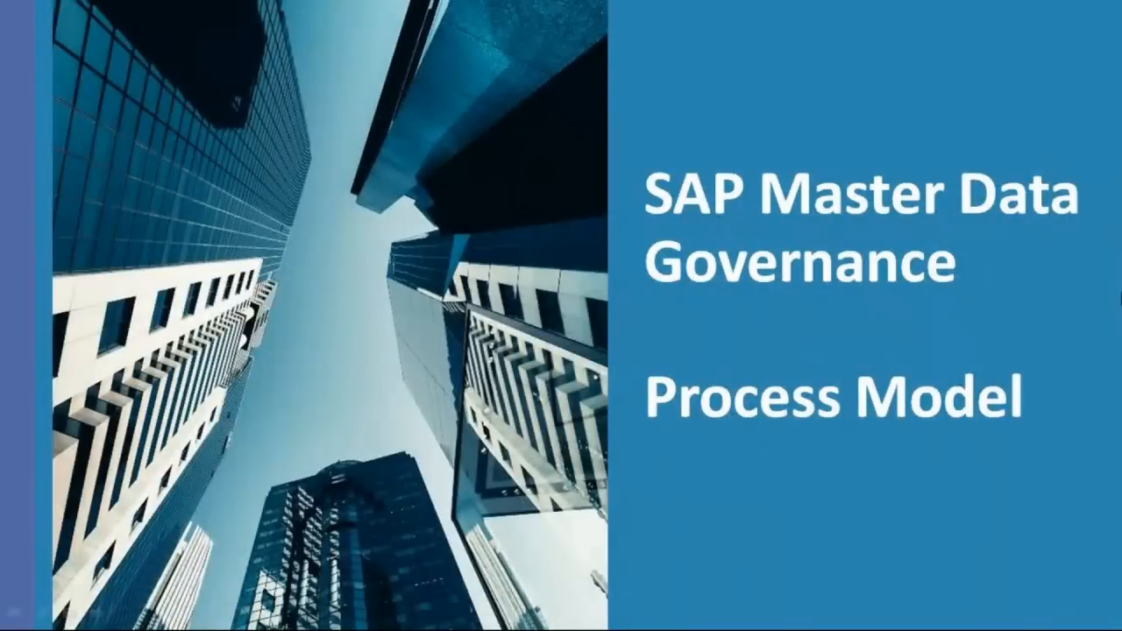
key("Right")
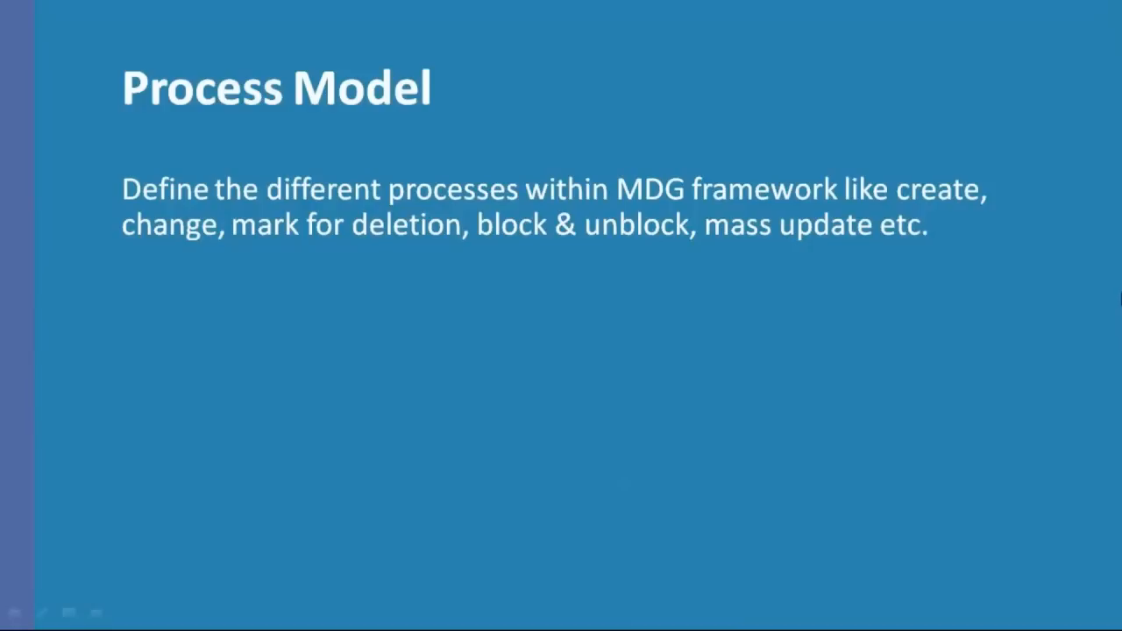
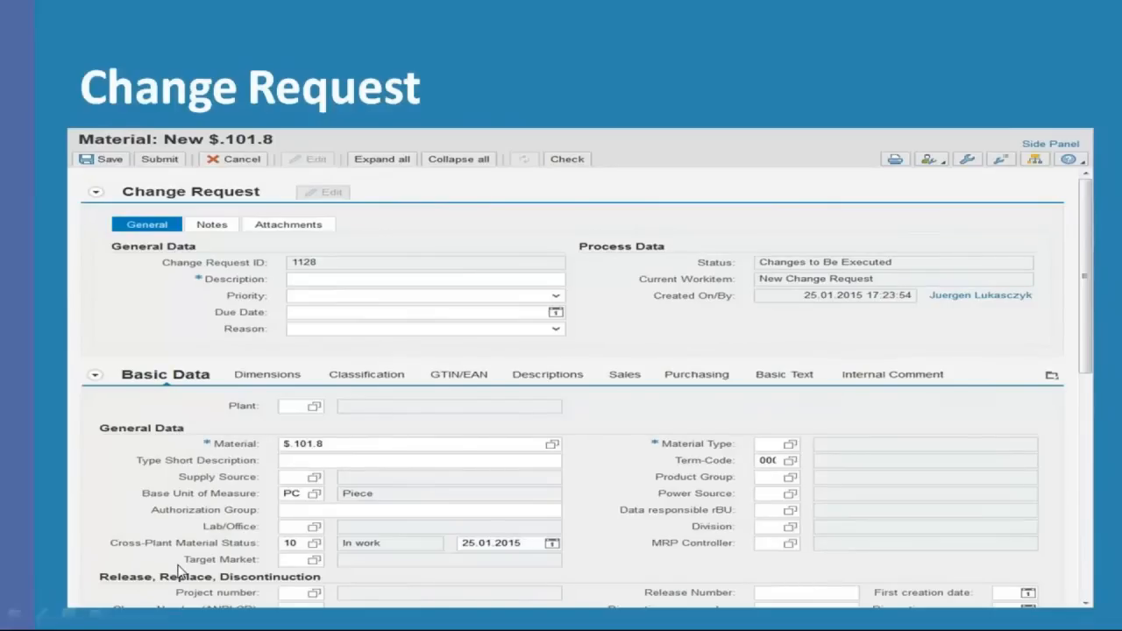
key("Escape")
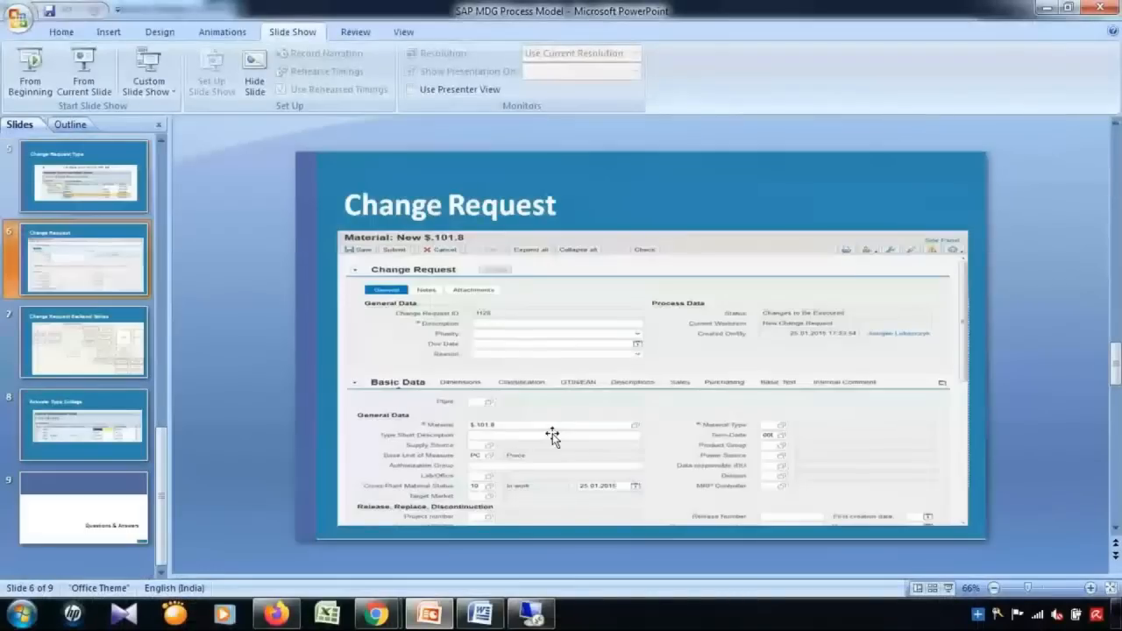
Switch back to the SAP remote desktop session, expand Data Modeling and open the Edit Data Model activity.
left_click(530, 614)
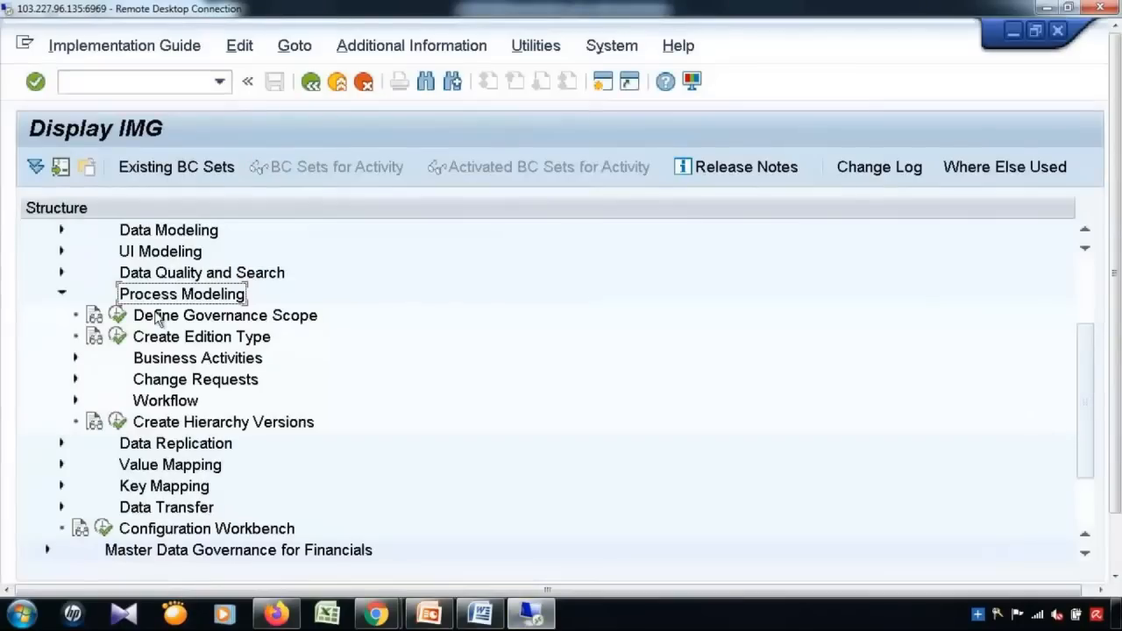
left_click(62, 232)
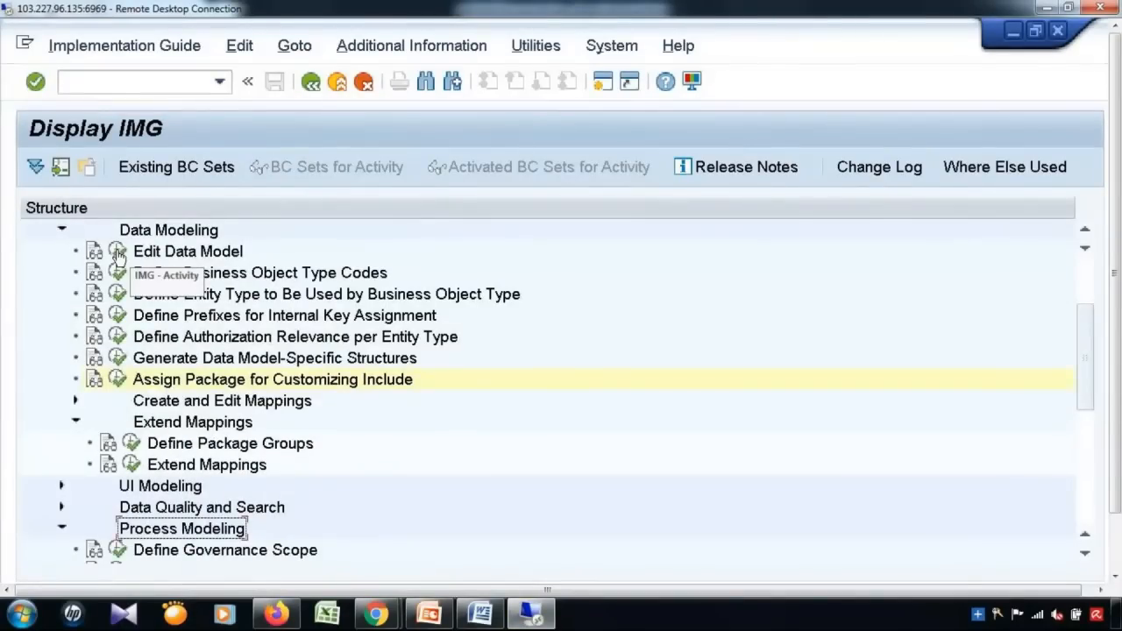
double_click(226, 254)
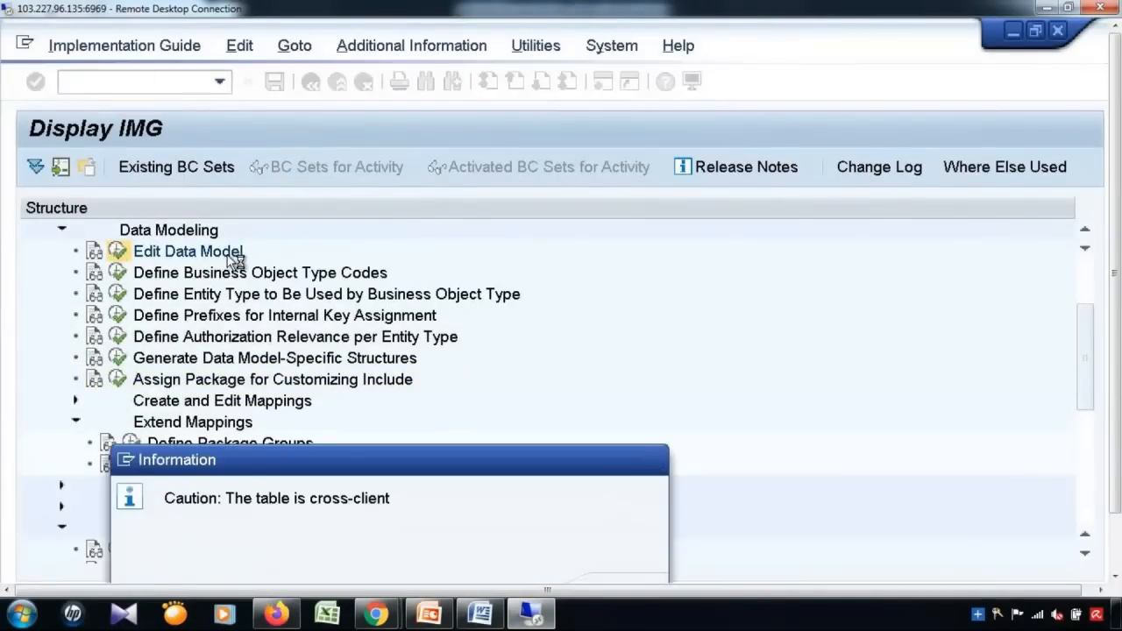
key("Return")
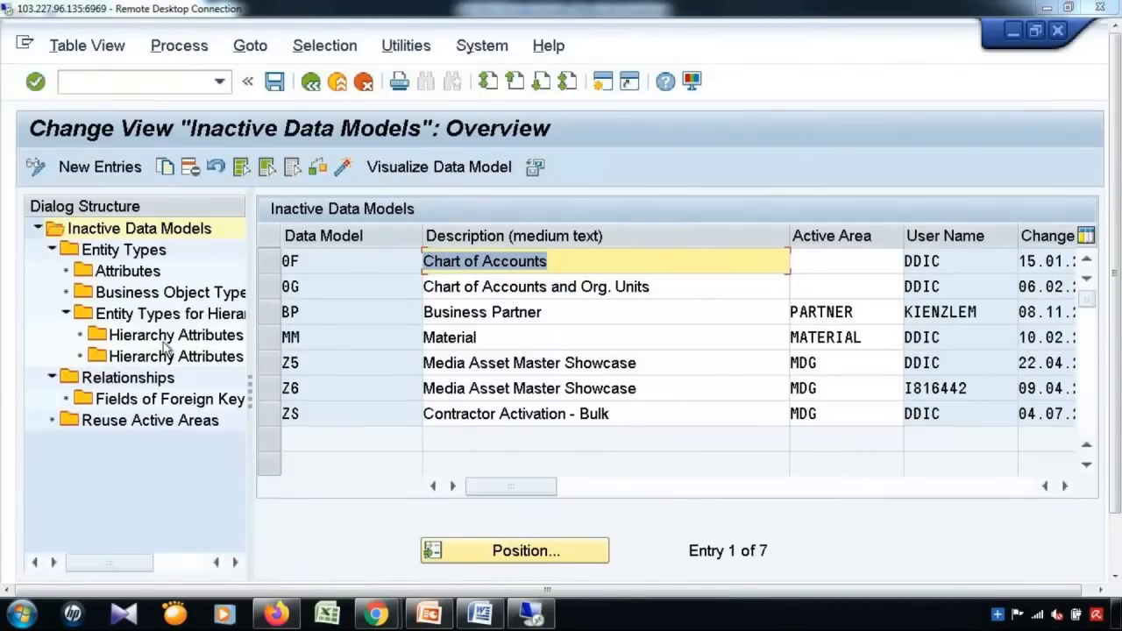
Add a new inactive data model YA with the description Airline Data Management Framework.
left_click(98, 166)
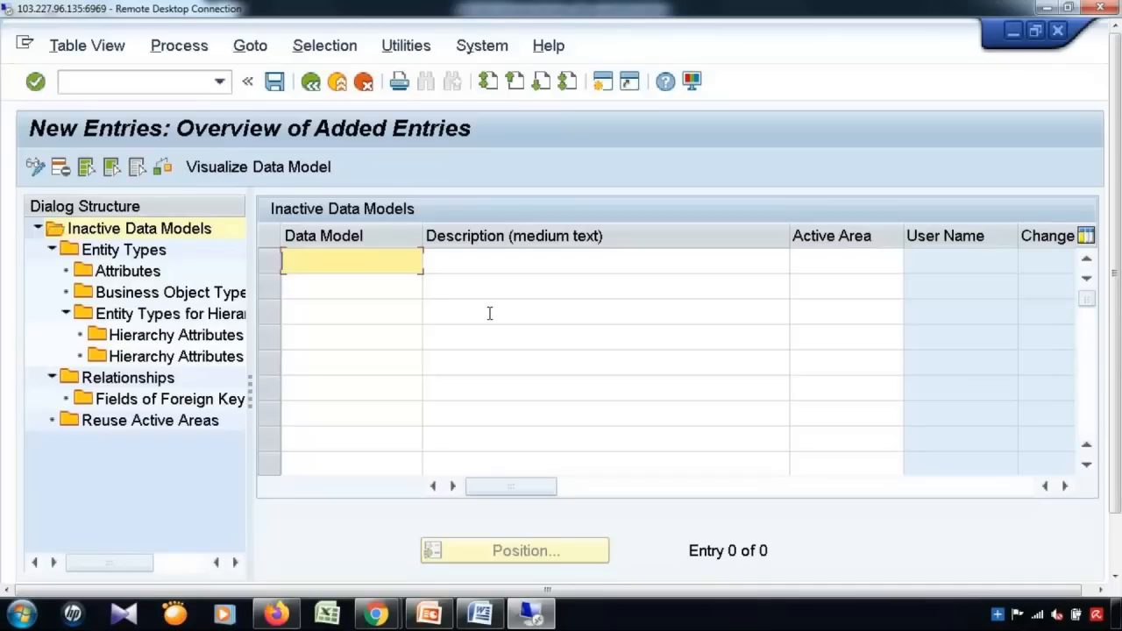
type("YA")
key("Tab")
type("Air")
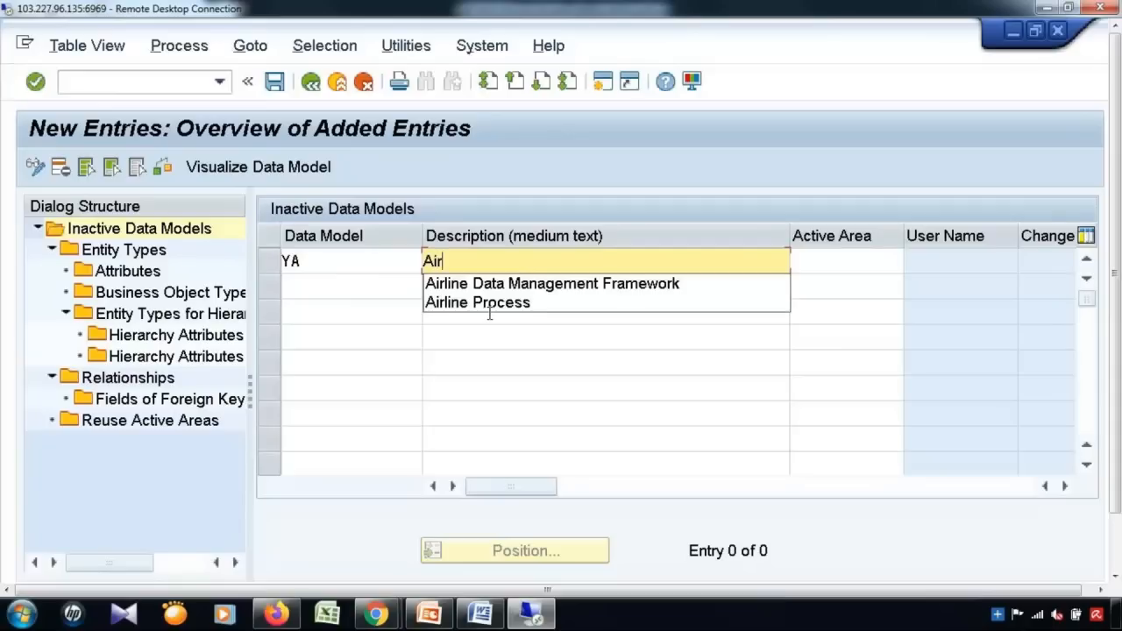
key("Down")
key("Return")
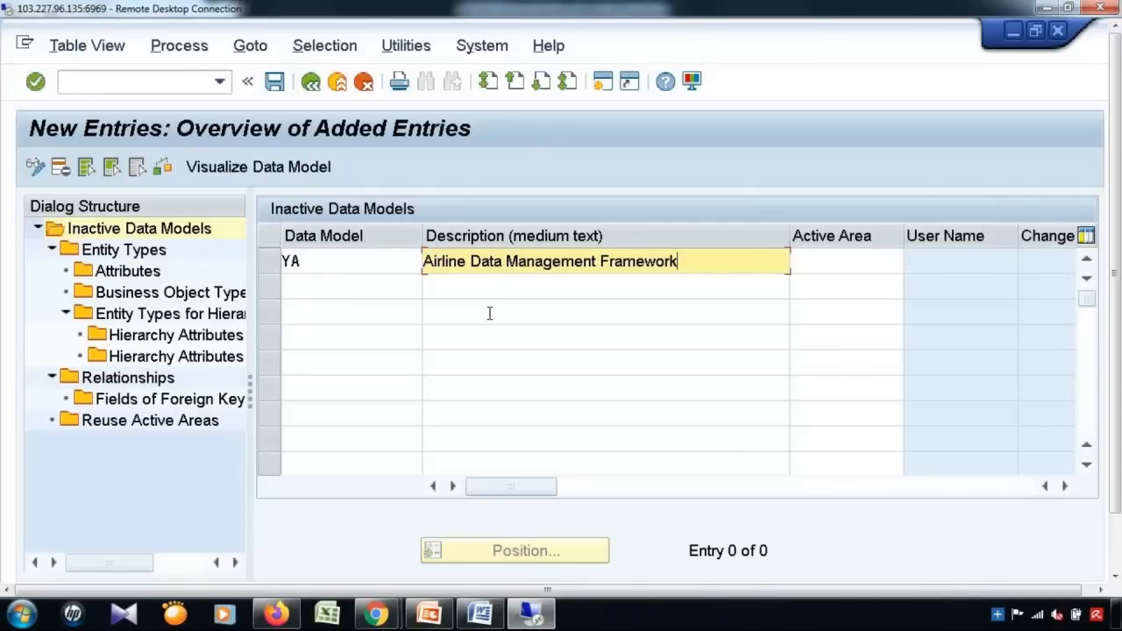
Save data model YA in a new Workbench request with the short description MDG:DATA MODEL/PROCESS MODEL.
left_click(274, 83)
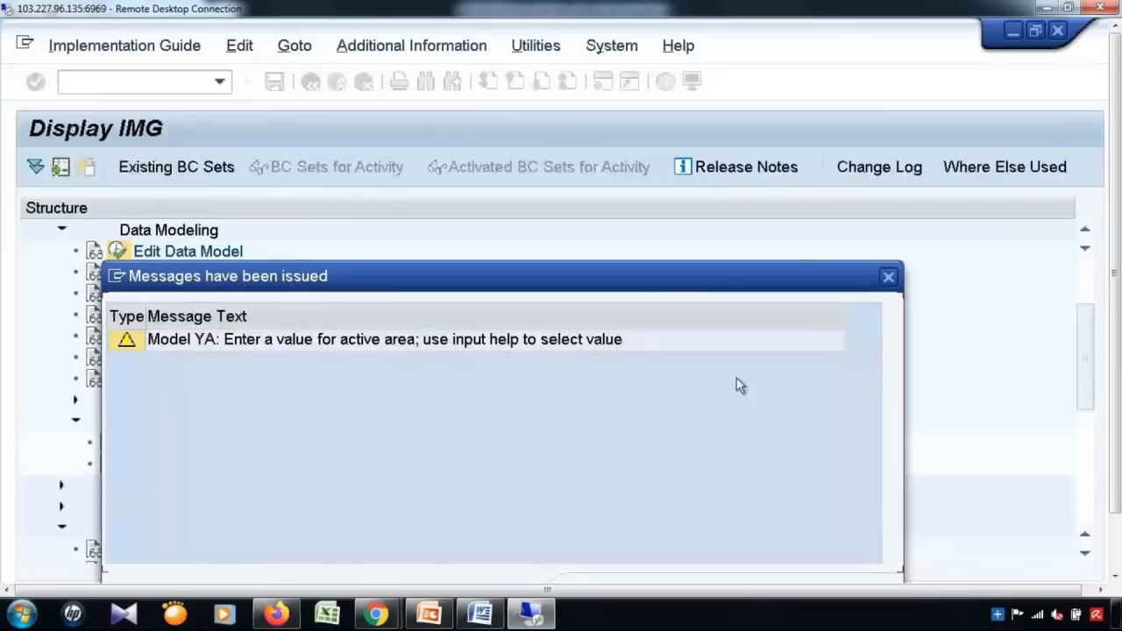
key("Return")
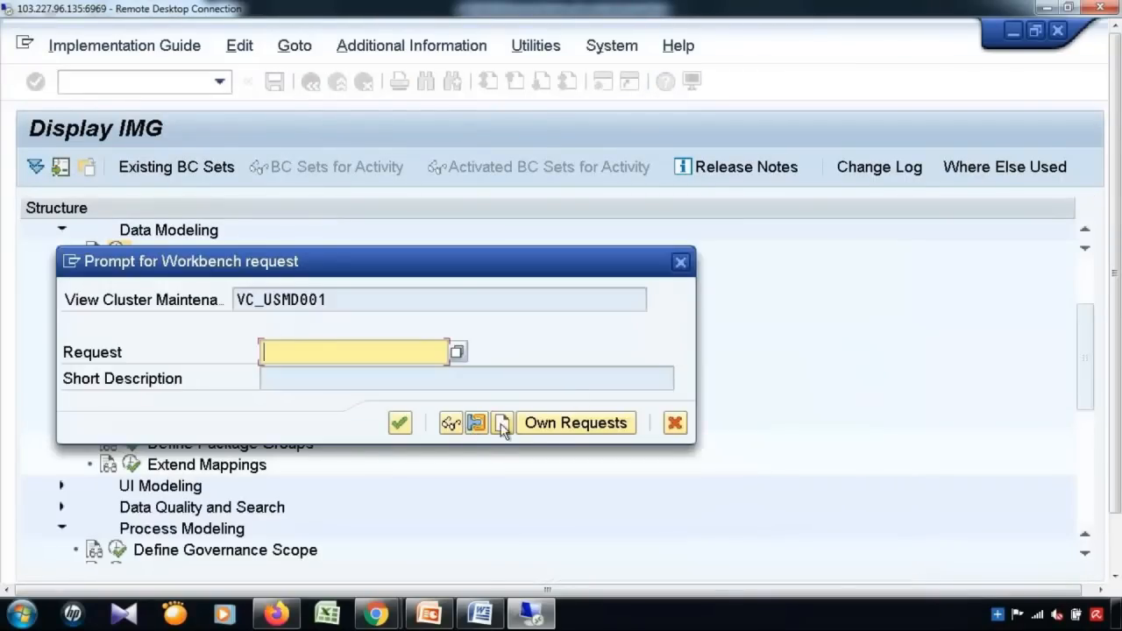
left_click(502, 426)
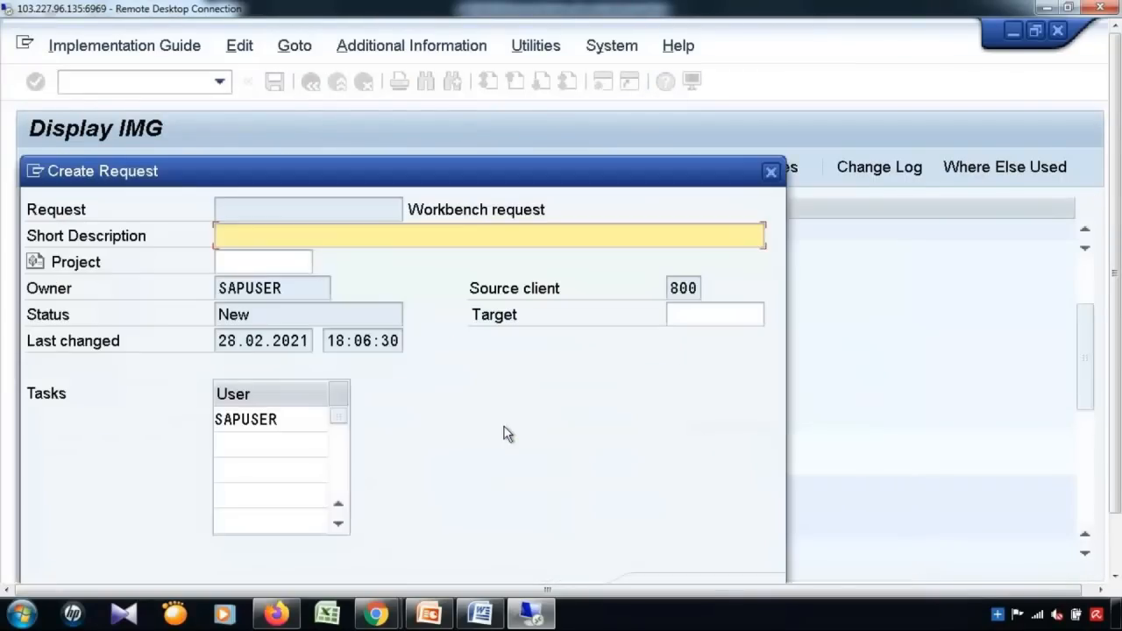
type("MDG:DA")
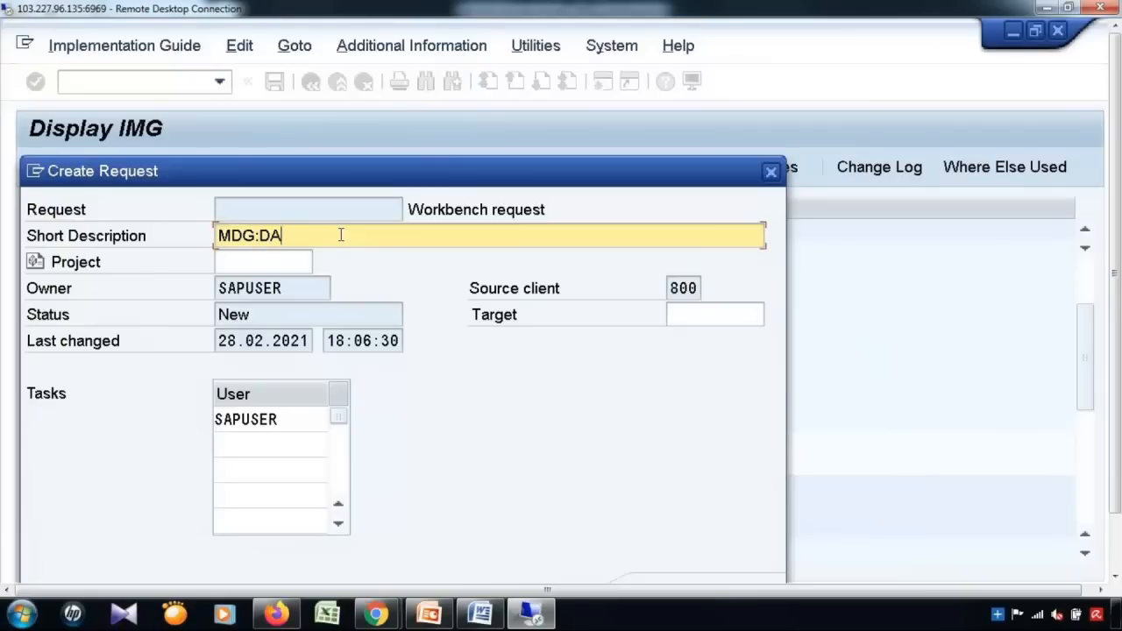
type("TAMOD")
key("BackSpace")
key("BackSpace")
key("BackSpace")
type("MODEL/PROCESS MODEL")
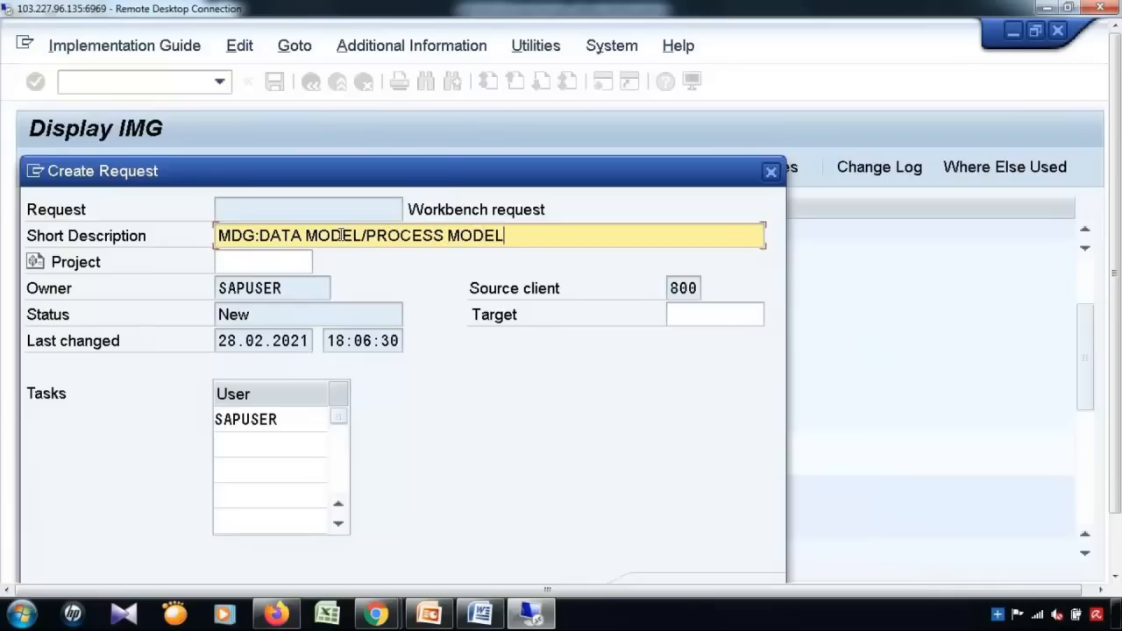
key("Return")
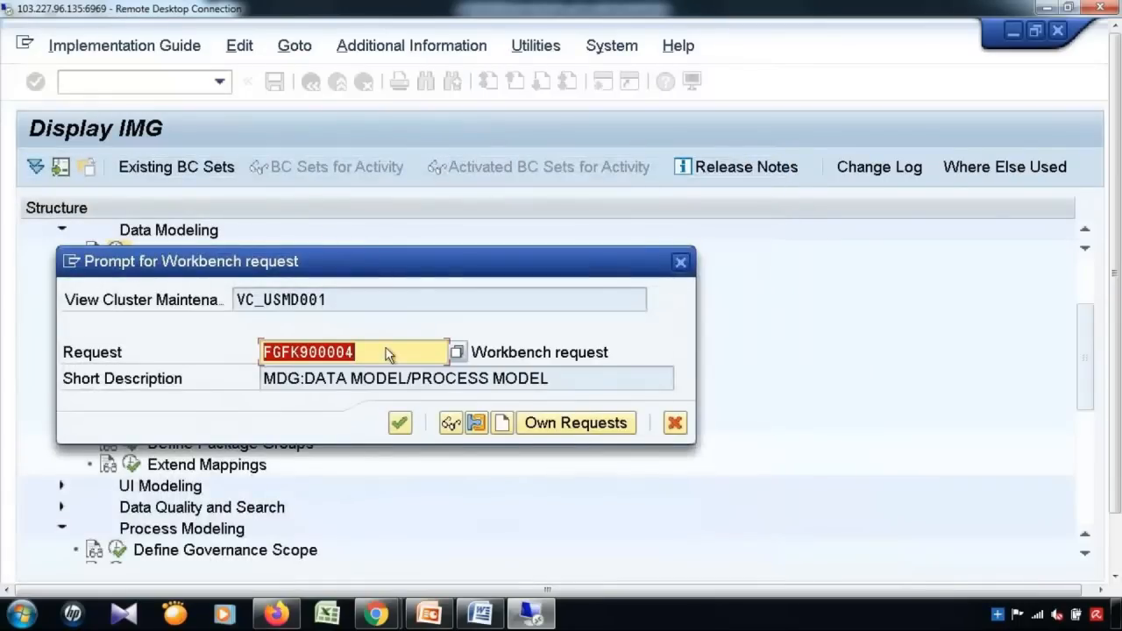
left_click(399, 423)
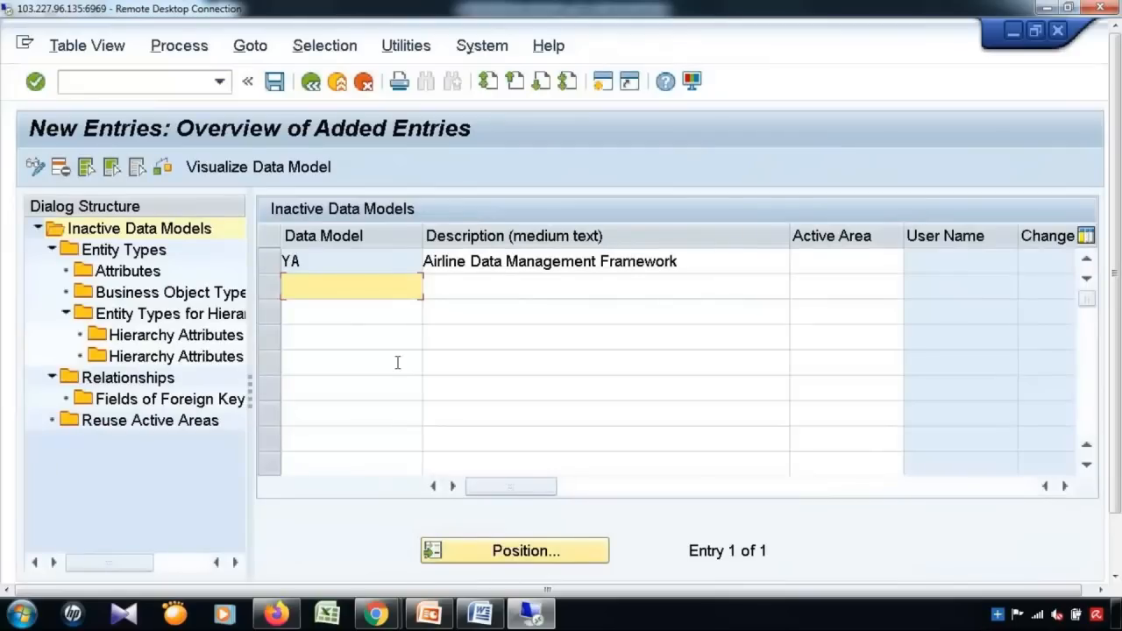
Add entity type CARRID to data model YA with storage/use type Changeable via Change Request; Generated Database Tables.
double_click(123, 250)
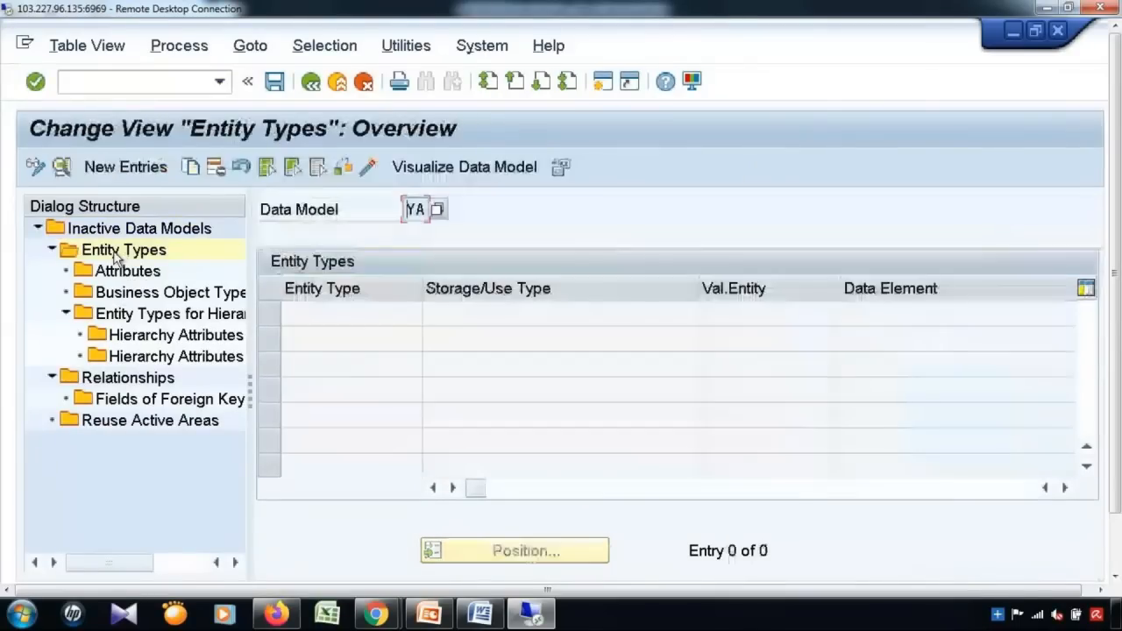
left_click(136, 168)
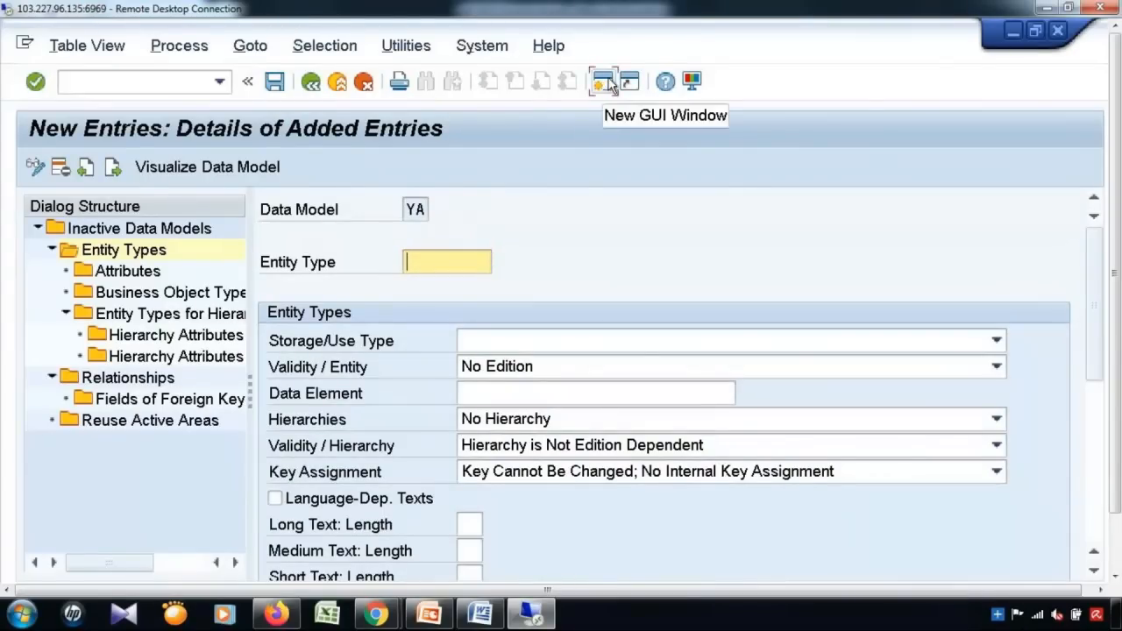
type("CARRID")
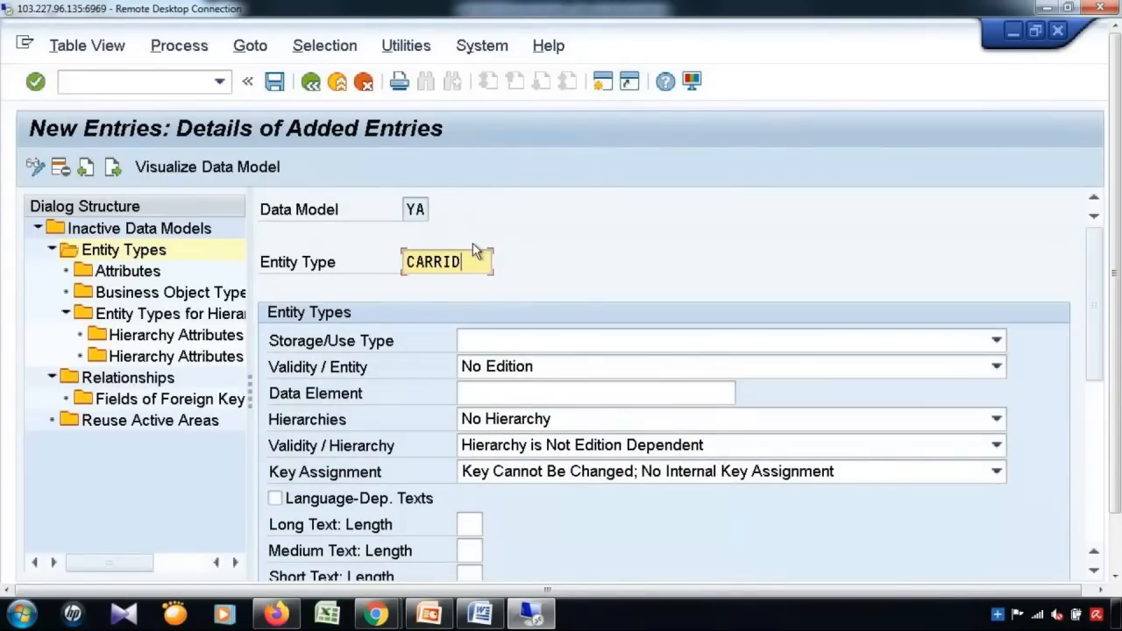
left_click(574, 342)
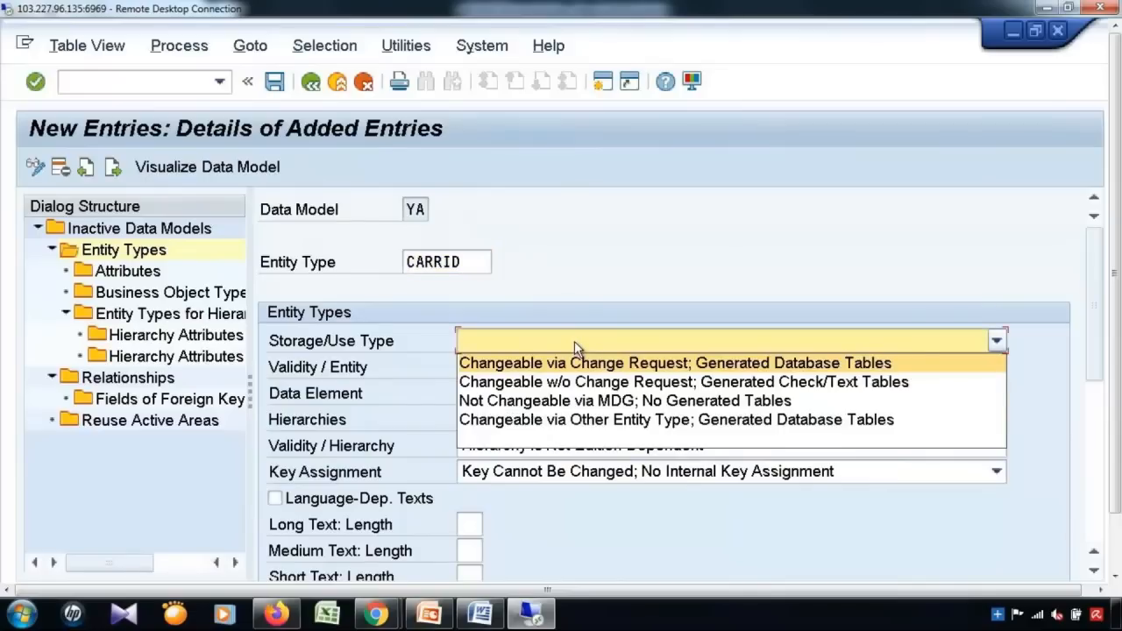
left_click(573, 365)
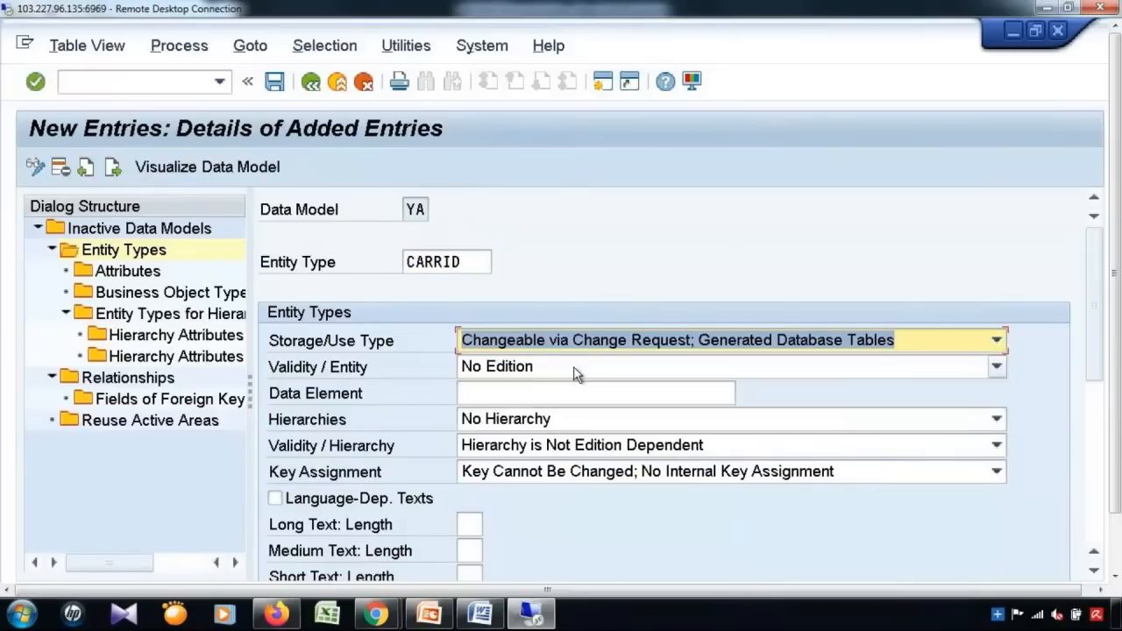
left_click(556, 393)
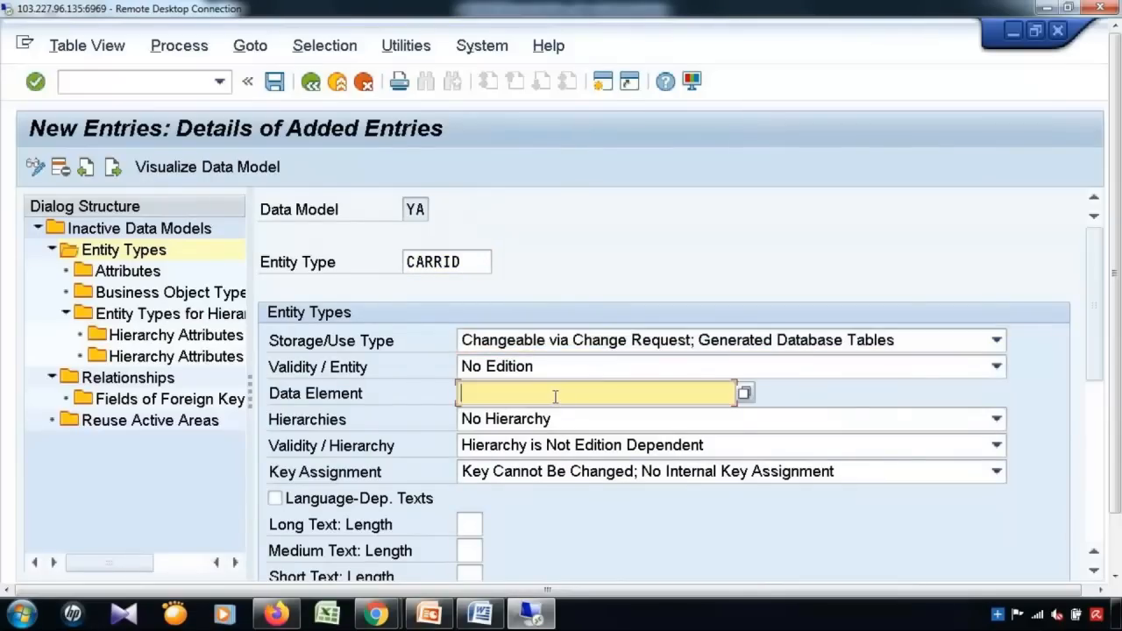
In a new session, display table SFLIGHT in the ABAP Dictionary (SE11) and check the data element of its CARRID field.
left_click(609, 87)
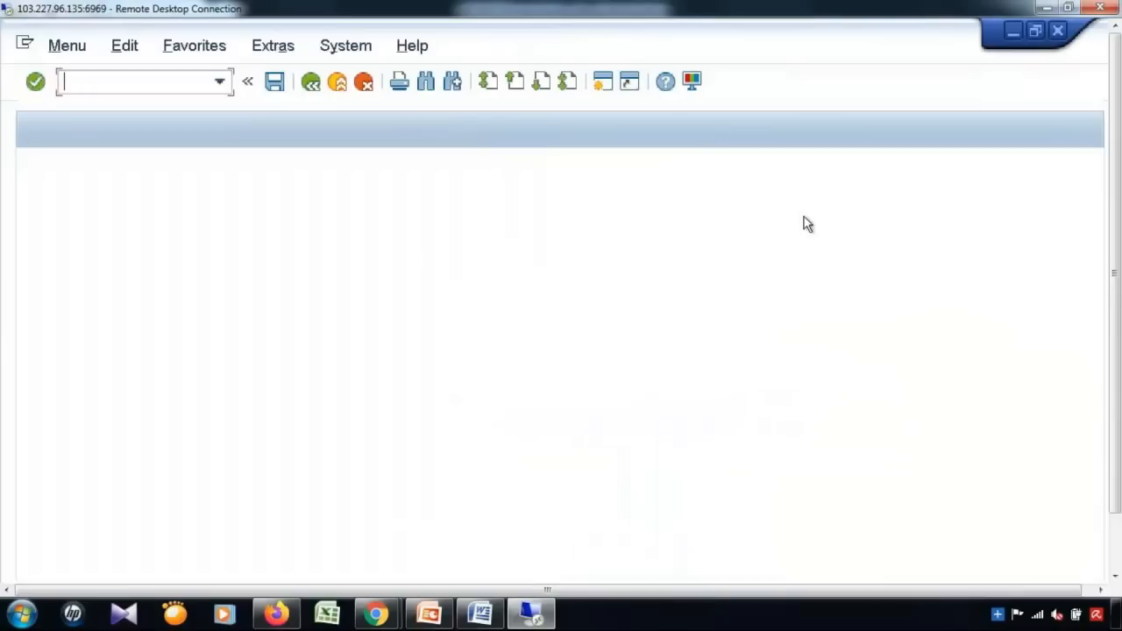
type("/nse11")
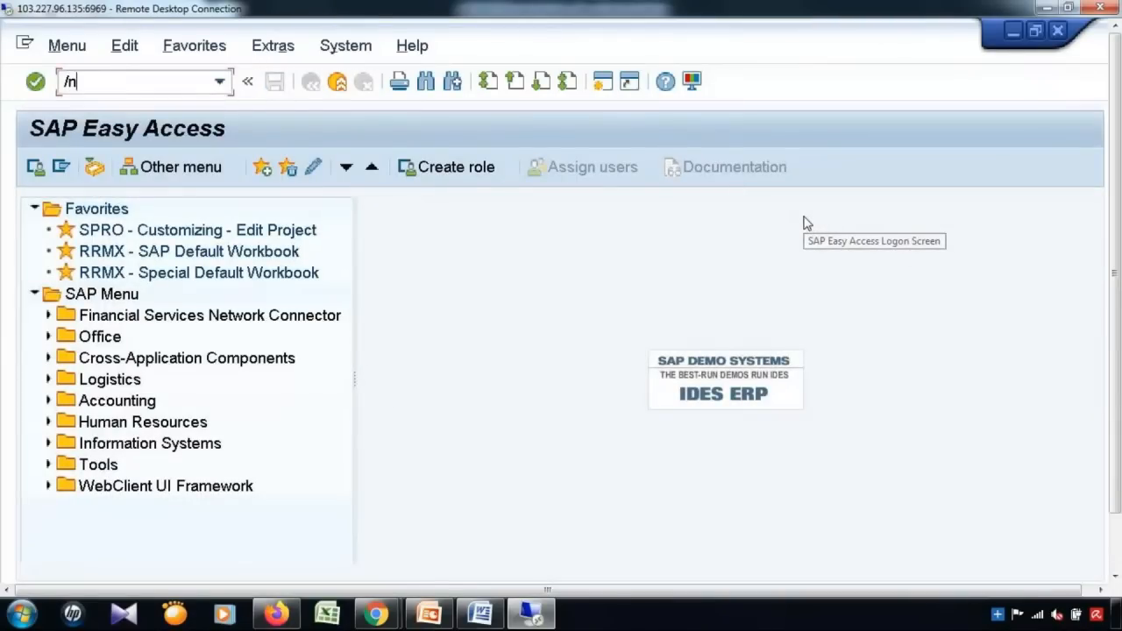
key("Return")
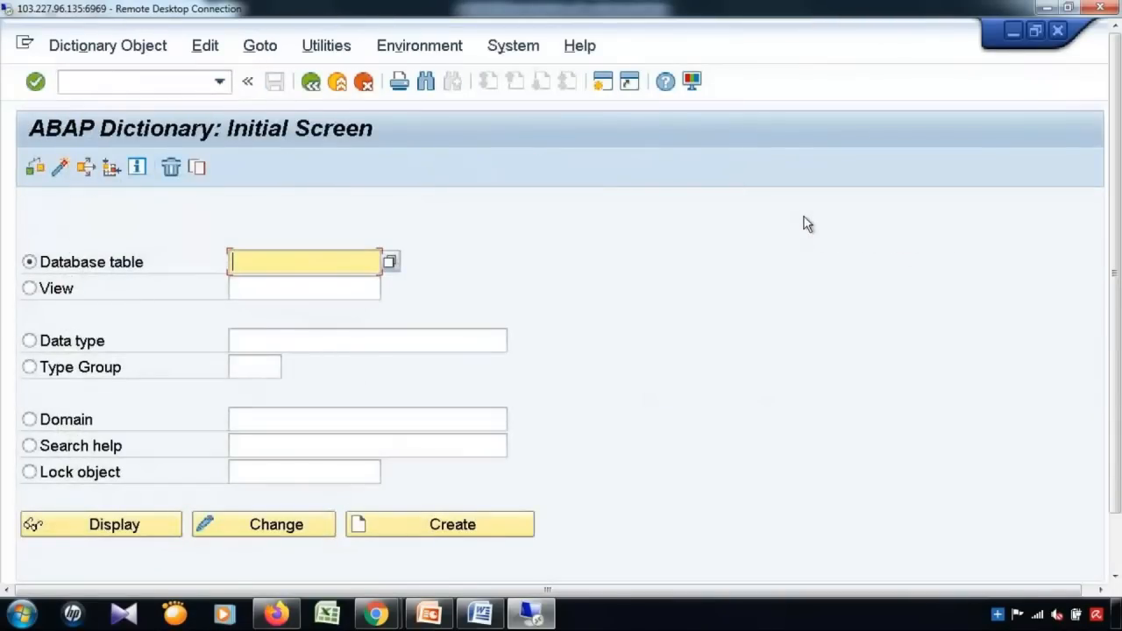
type("SFLIGHT")
left_click(86, 526)
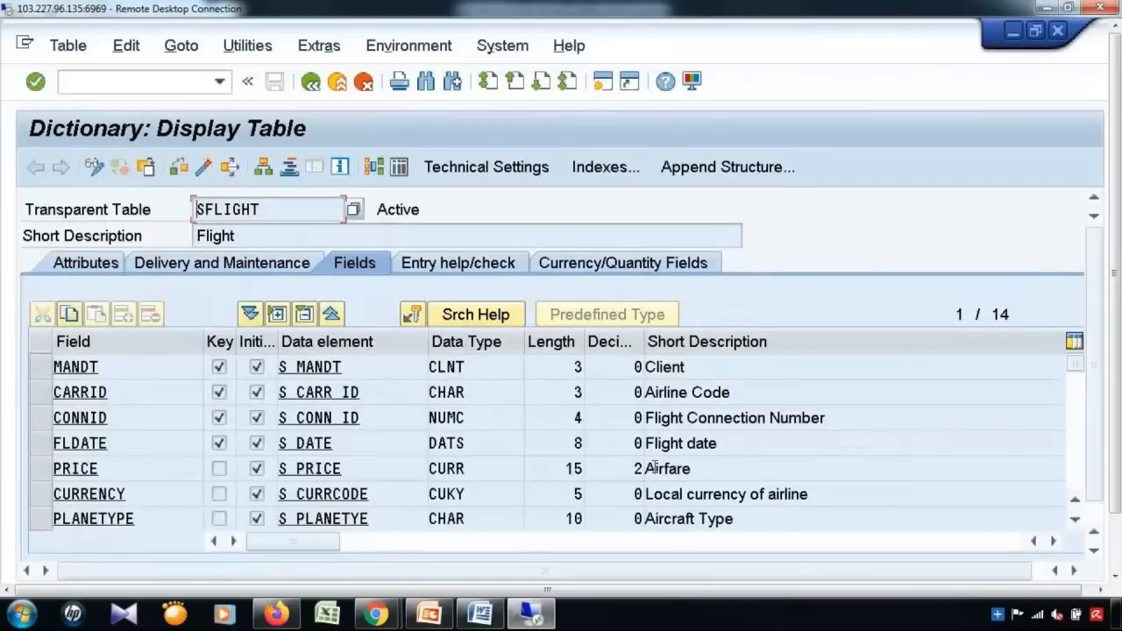
left_click(38, 392)
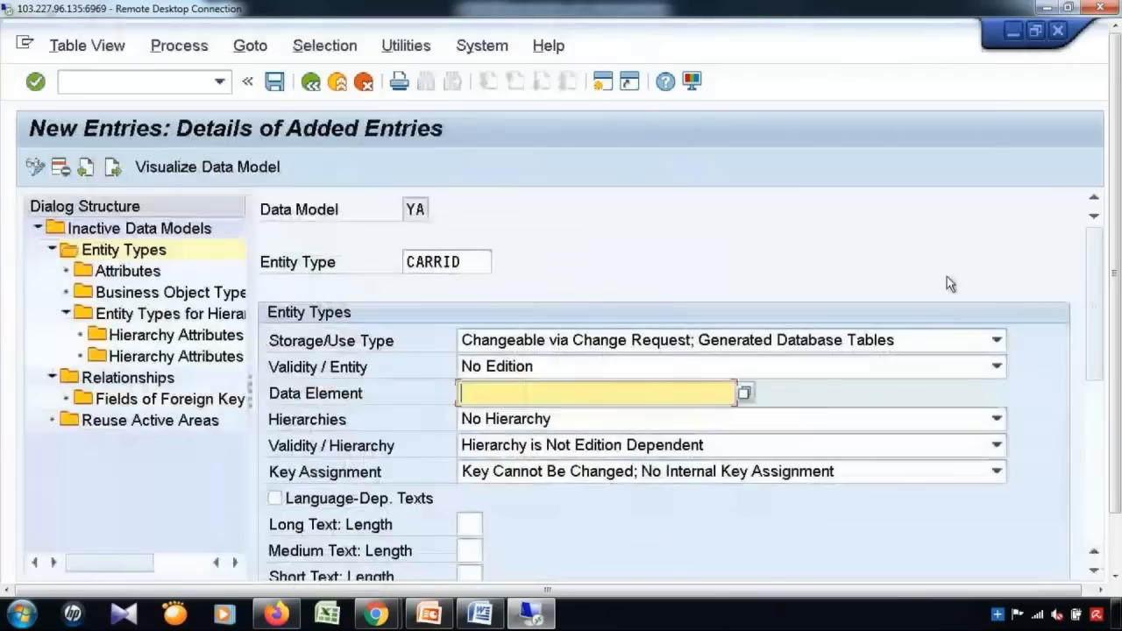
Assign data element S_CARR_ID to entity type CARRID and set its medium text length to 20.
type("S_CARR_ID")
scroll(1015, 355, "down", 5)
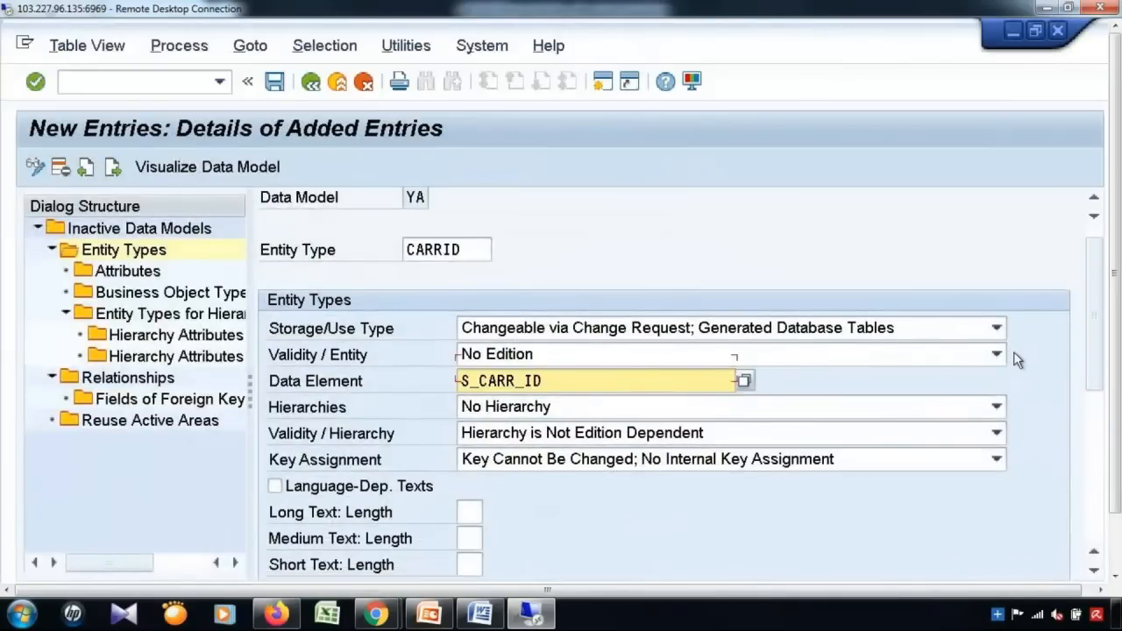
scroll(1015, 359, "down", 2)
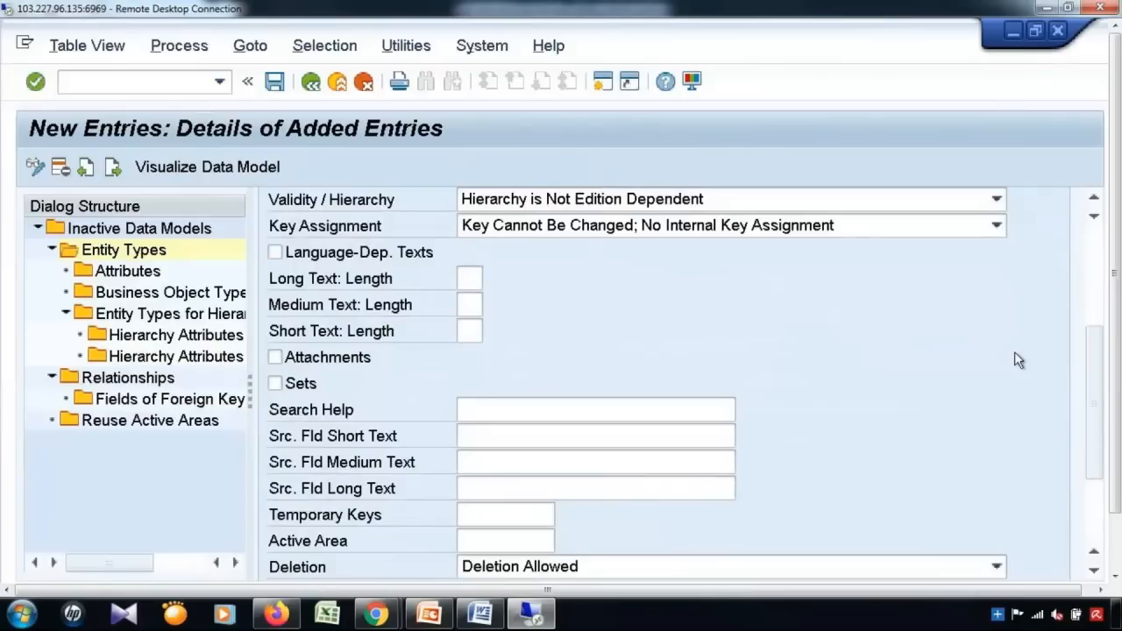
left_click(467, 303)
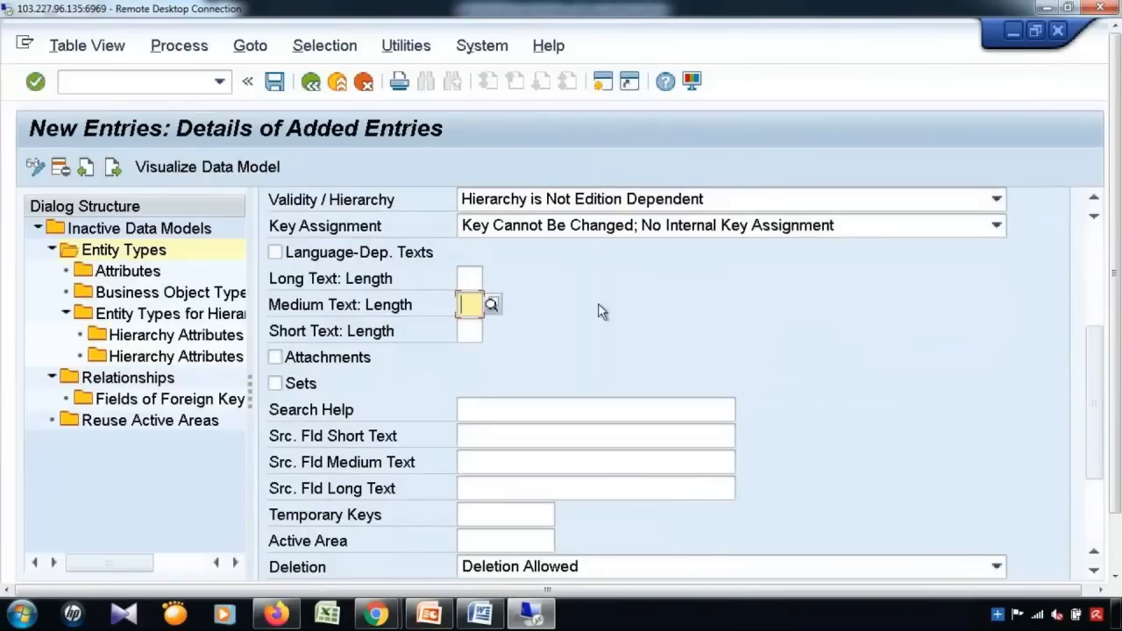
type("20")
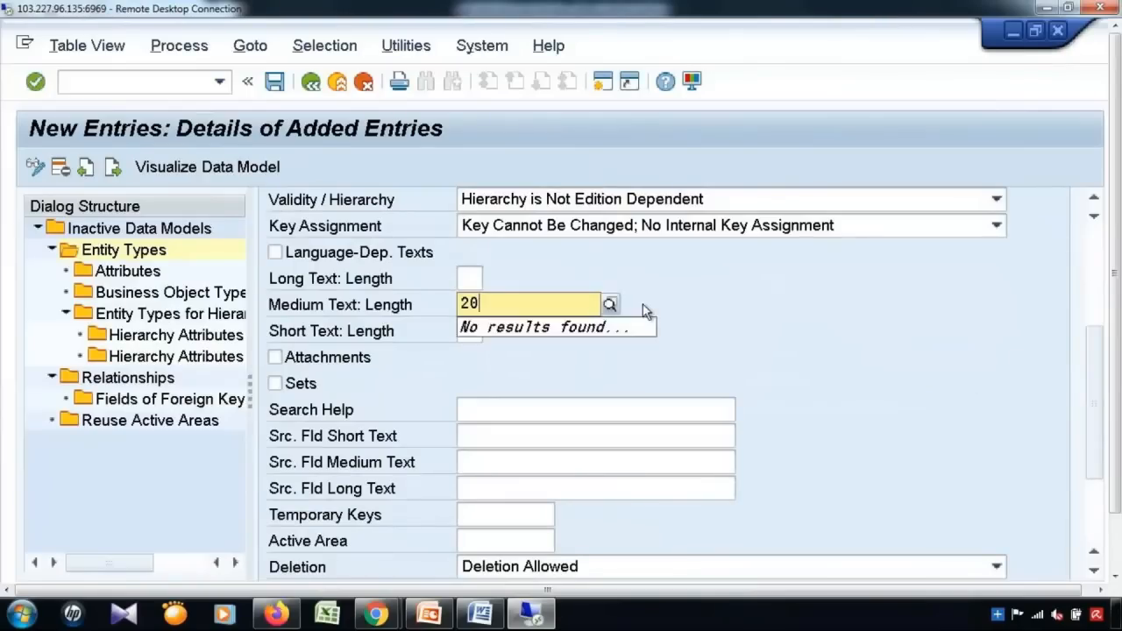
left_click(641, 305)
scroll(697, 427, "down", 4)
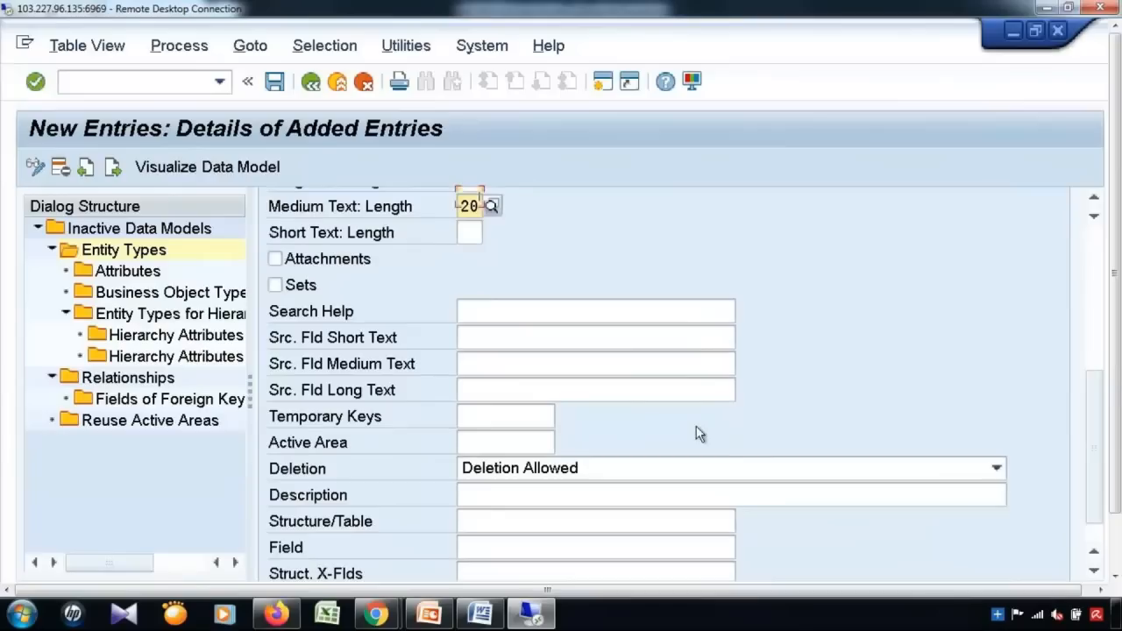
Describe entity type CARRID as Airline Carrier ID, save it and dismiss the issued messages.
left_click(649, 482)
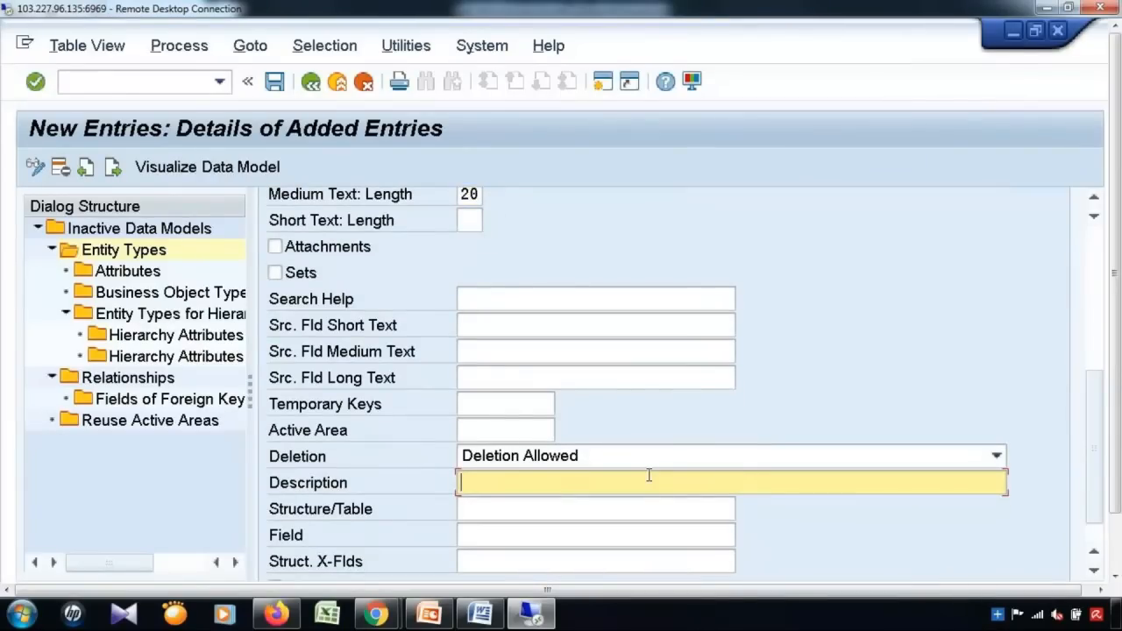
type("Airline Car")
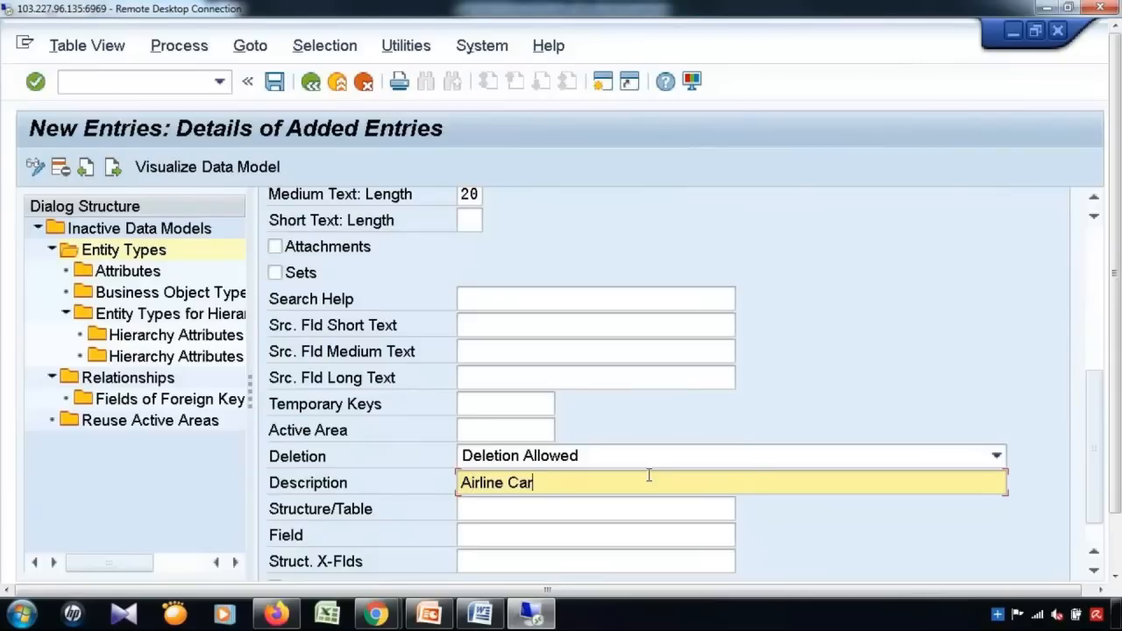
type("rier ID")
scroll(765, 439, "down", 1)
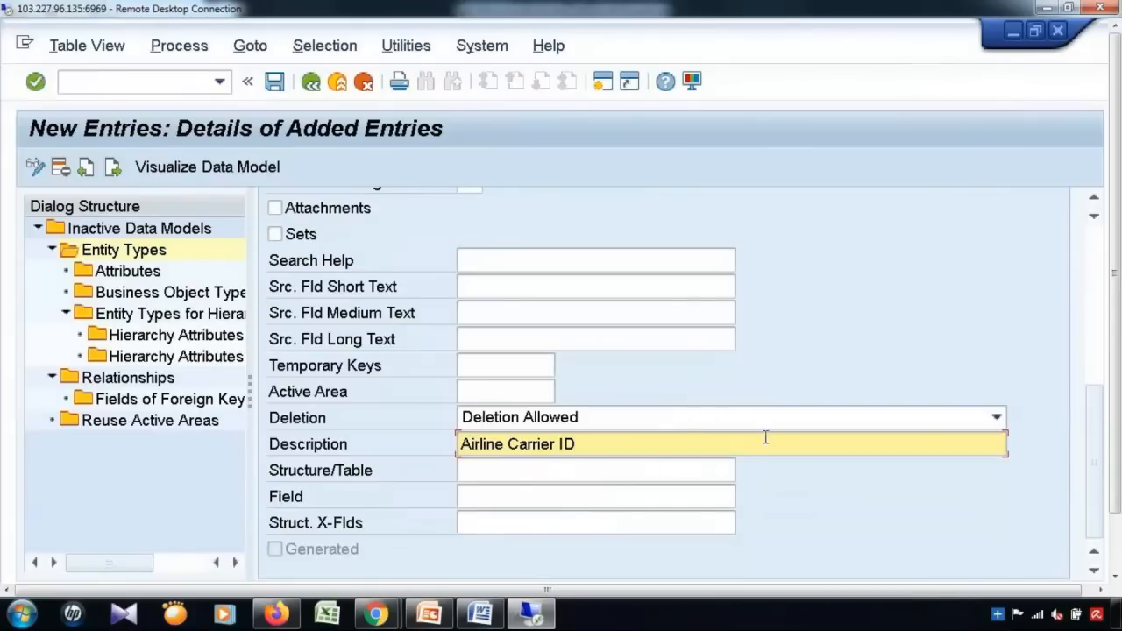
left_click(274, 81)
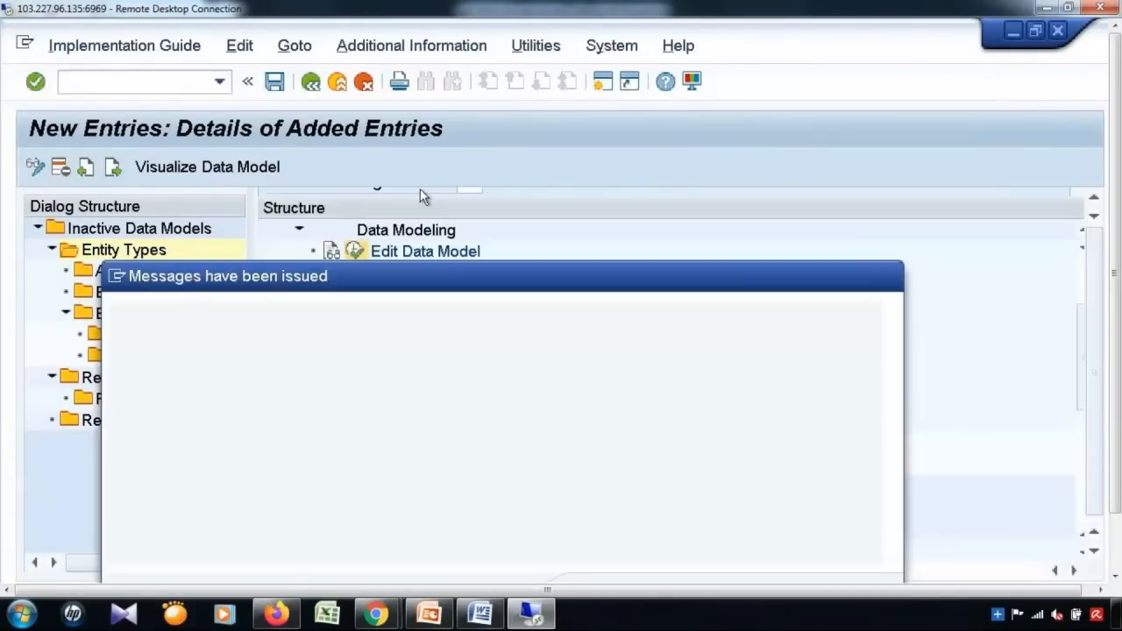
left_click(889, 278)
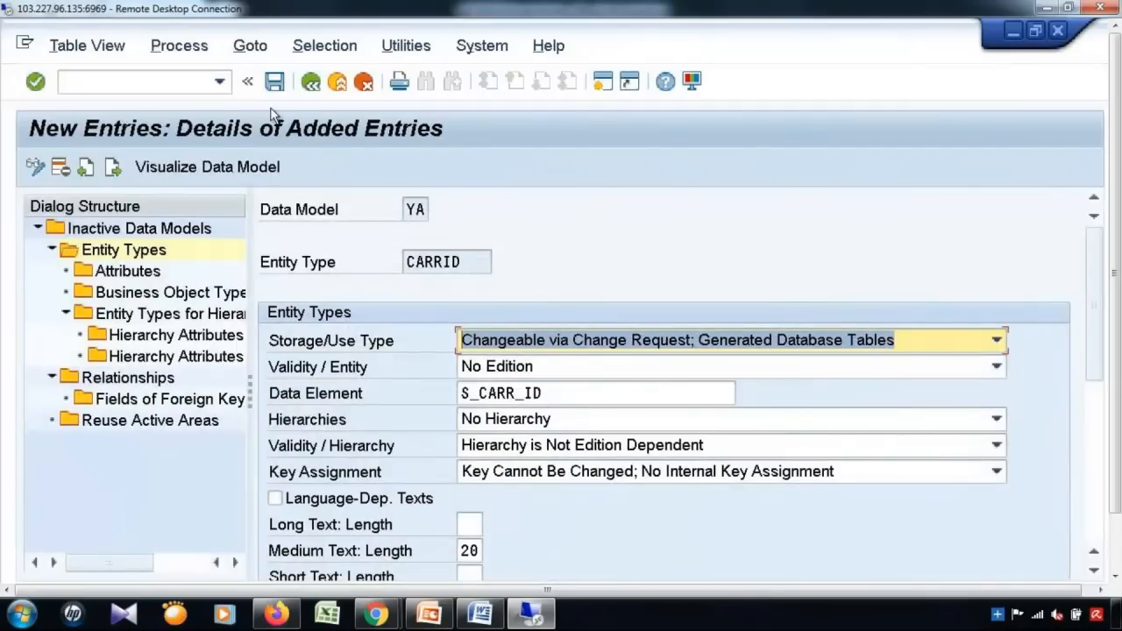
Add attribute URL with data element S_CARRURL to entity type CARRID and save it.
left_click(144, 273)
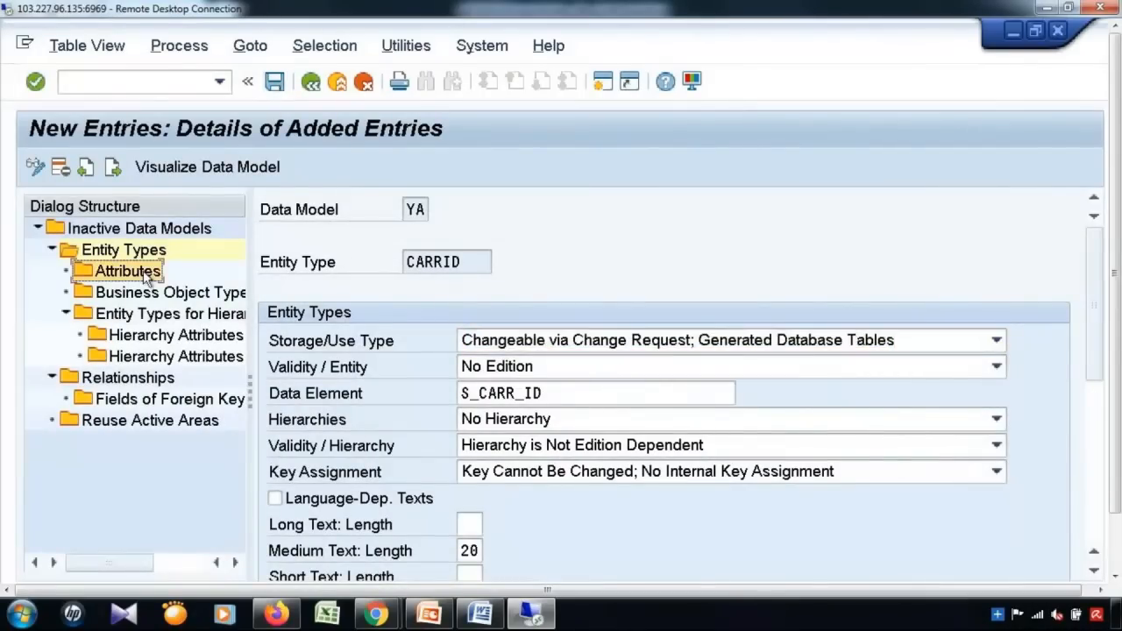
double_click(145, 273)
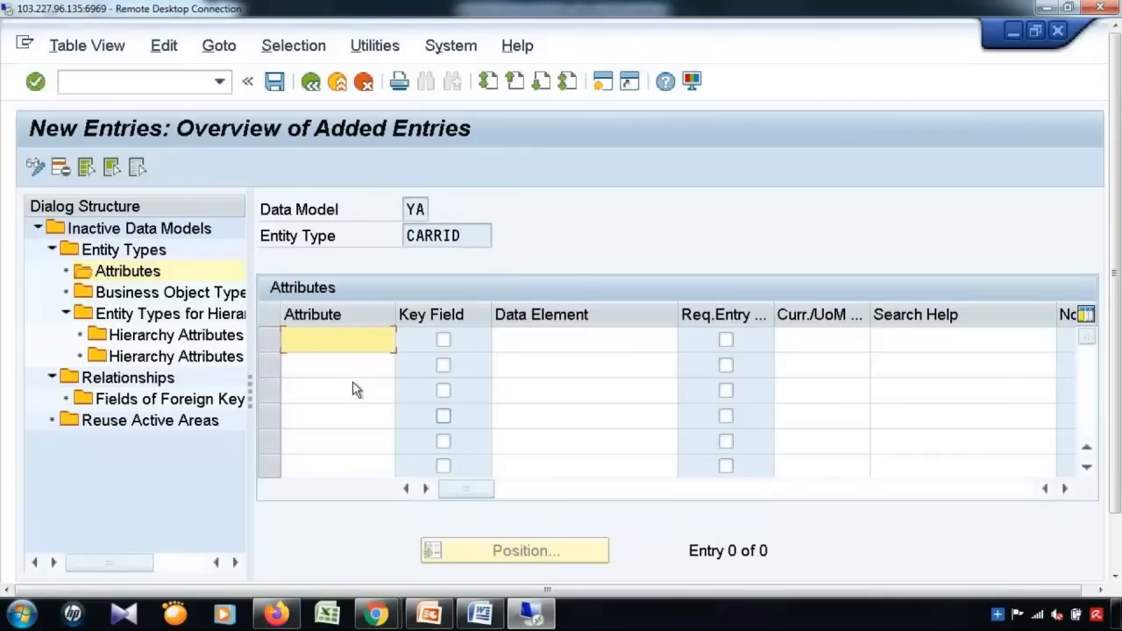
type("URL")
key("Tab")
key("Tab")
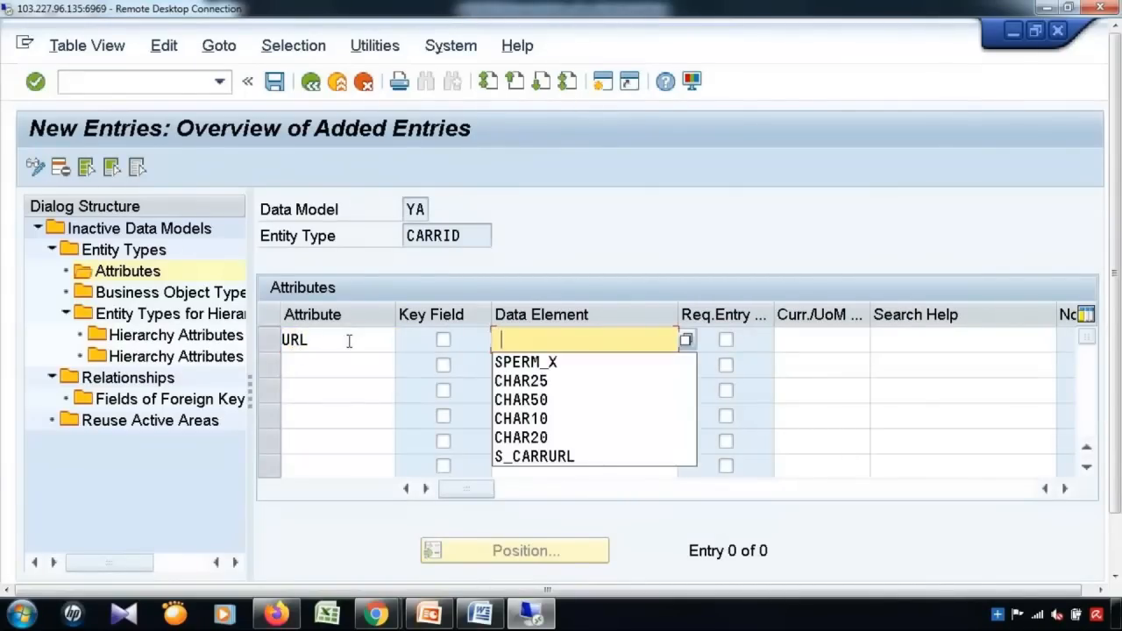
left_click(619, 453)
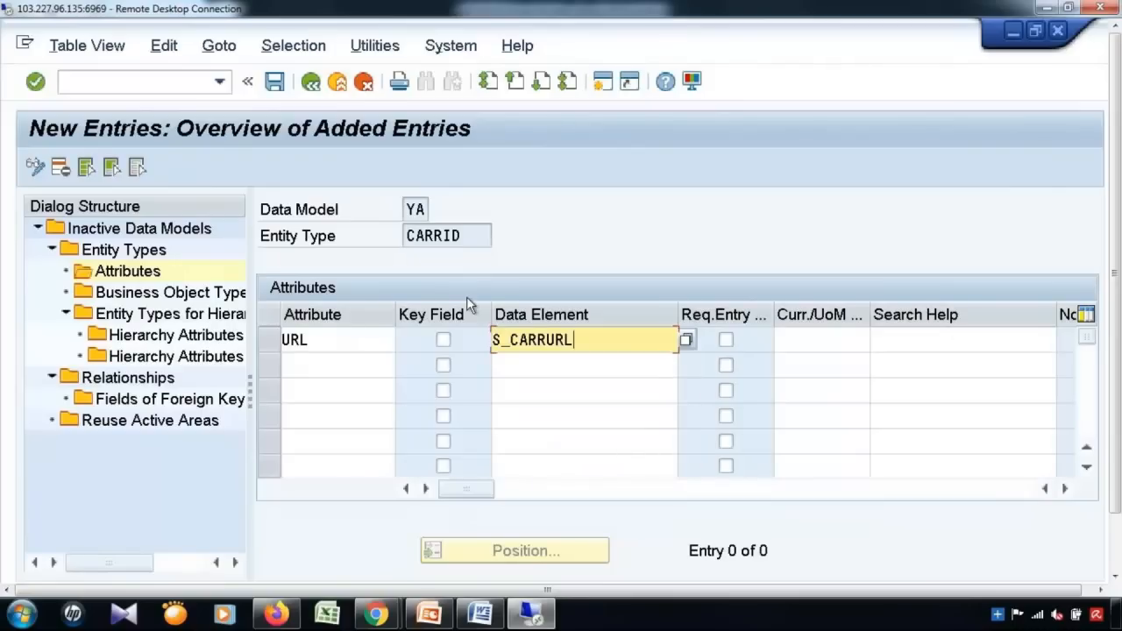
left_click(277, 85)
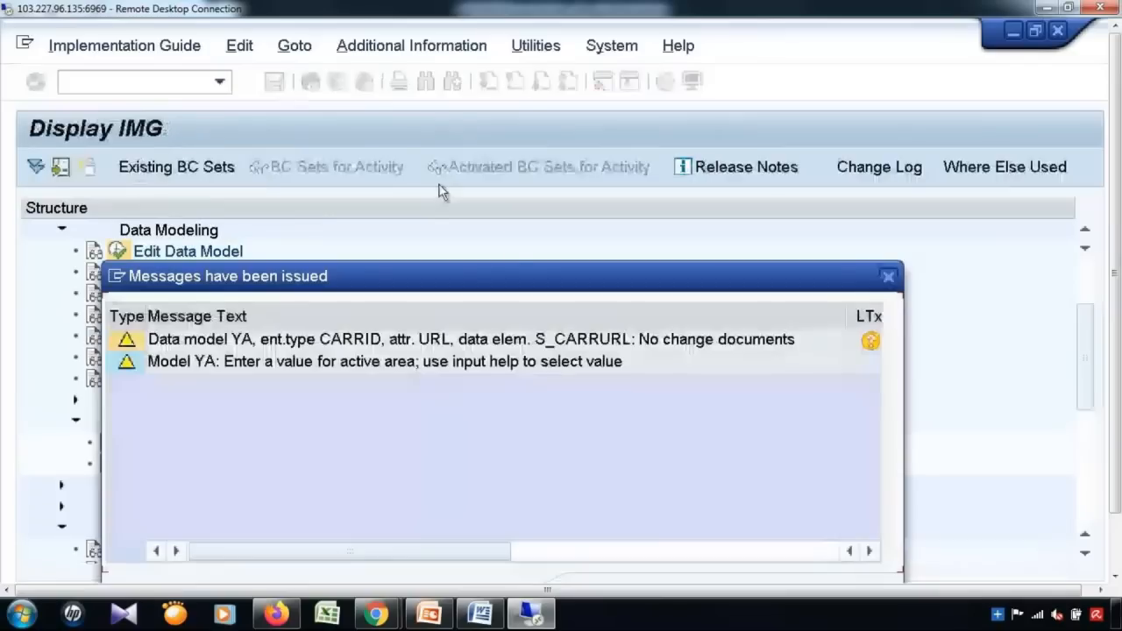
key("Return")
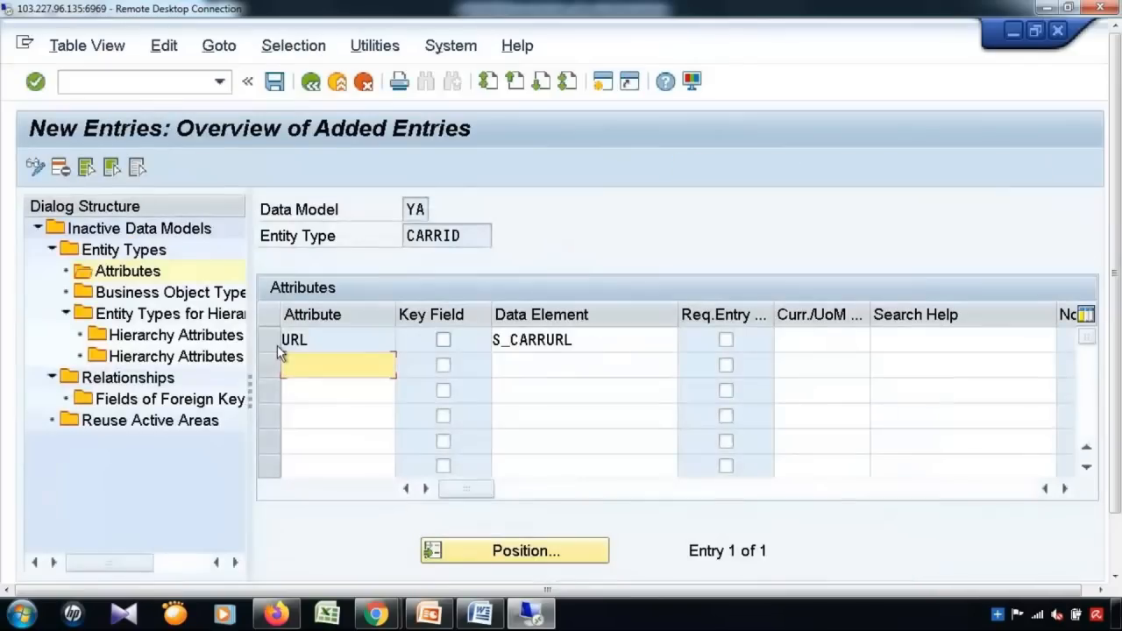
Create a new entity type CURR in data model YA with storage/use type Not Changeable via MDG; No Generated Tables.
left_click(311, 82)
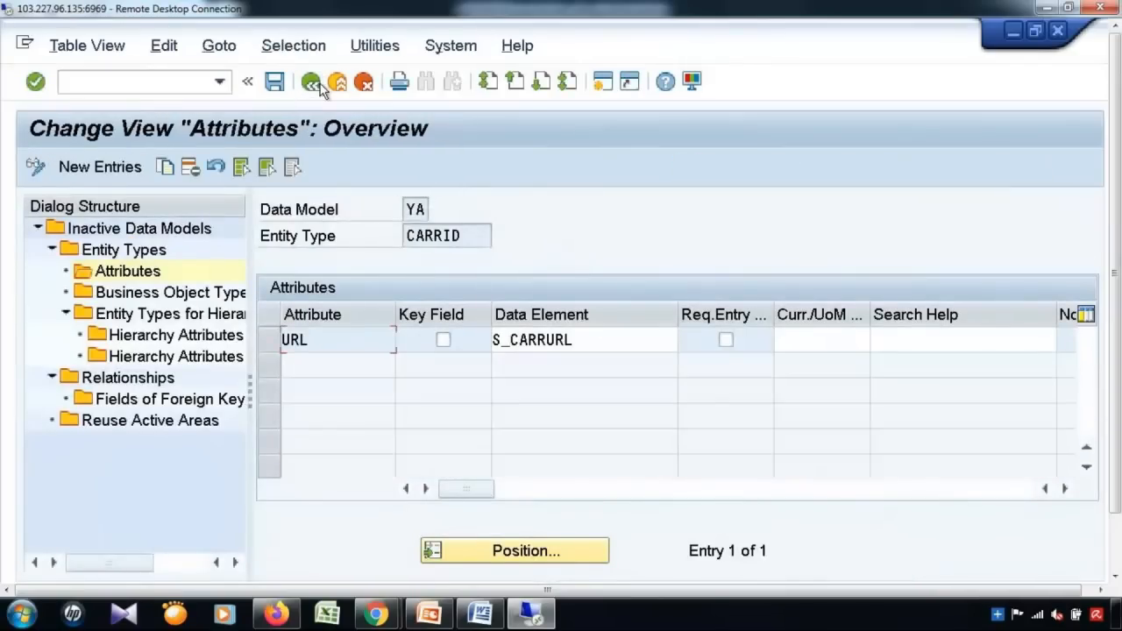
left_click(320, 85)
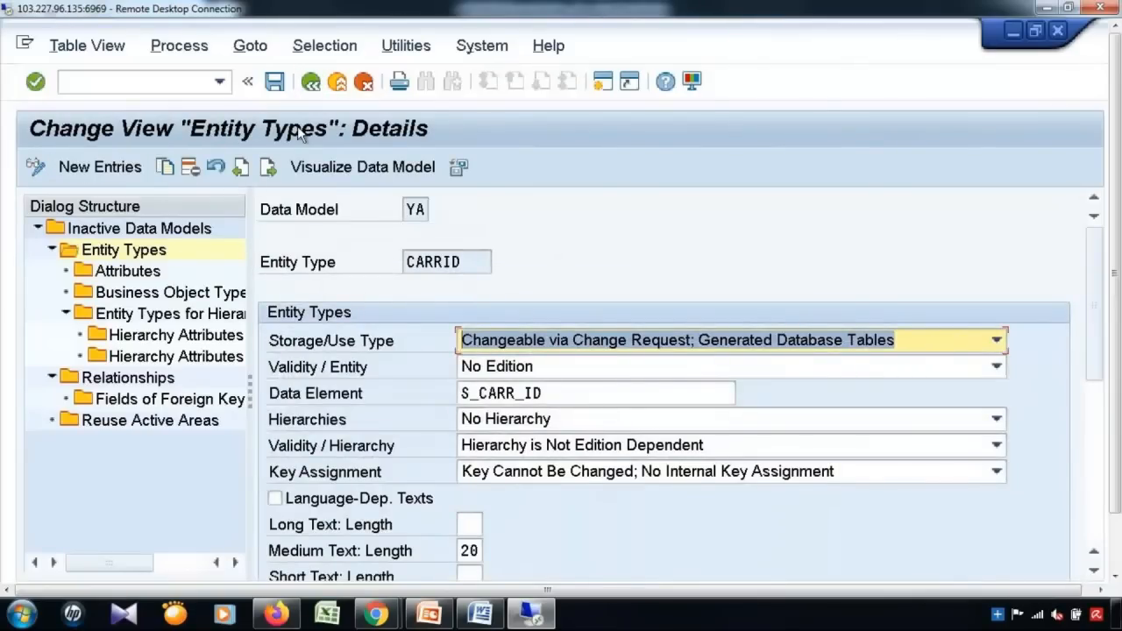
left_click(312, 81)
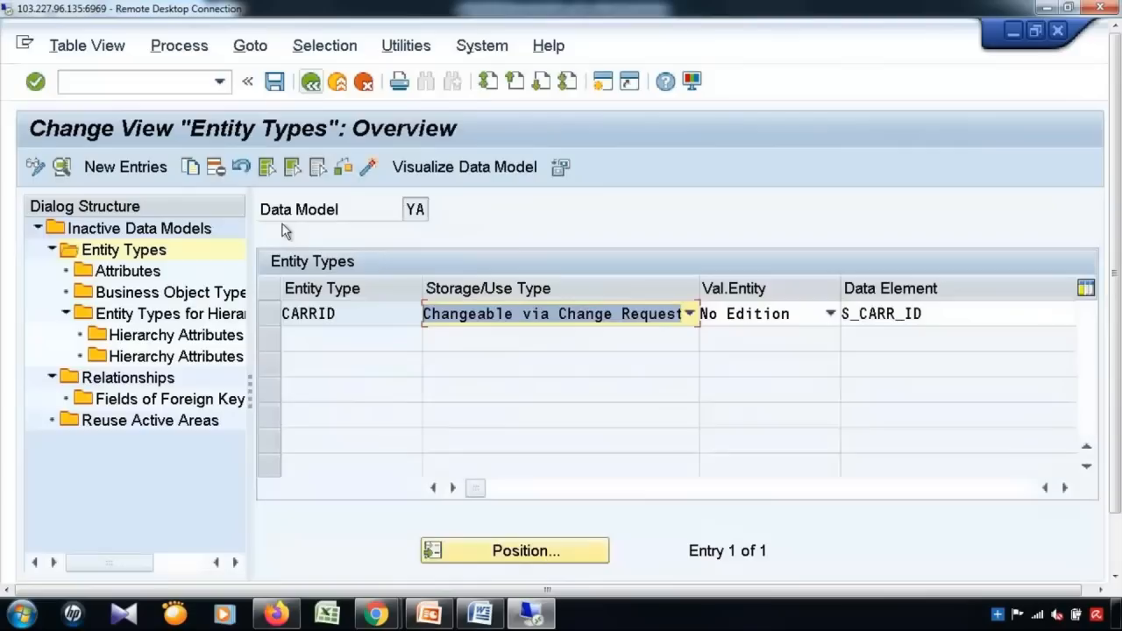
left_click(130, 174)
type("CURR")
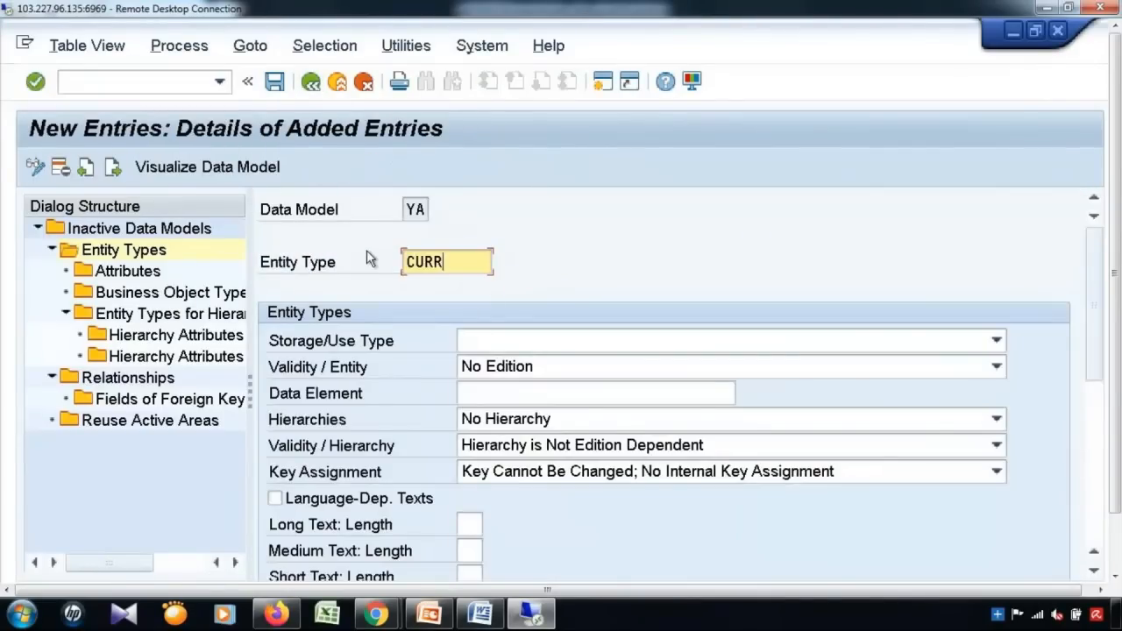
left_click(540, 347)
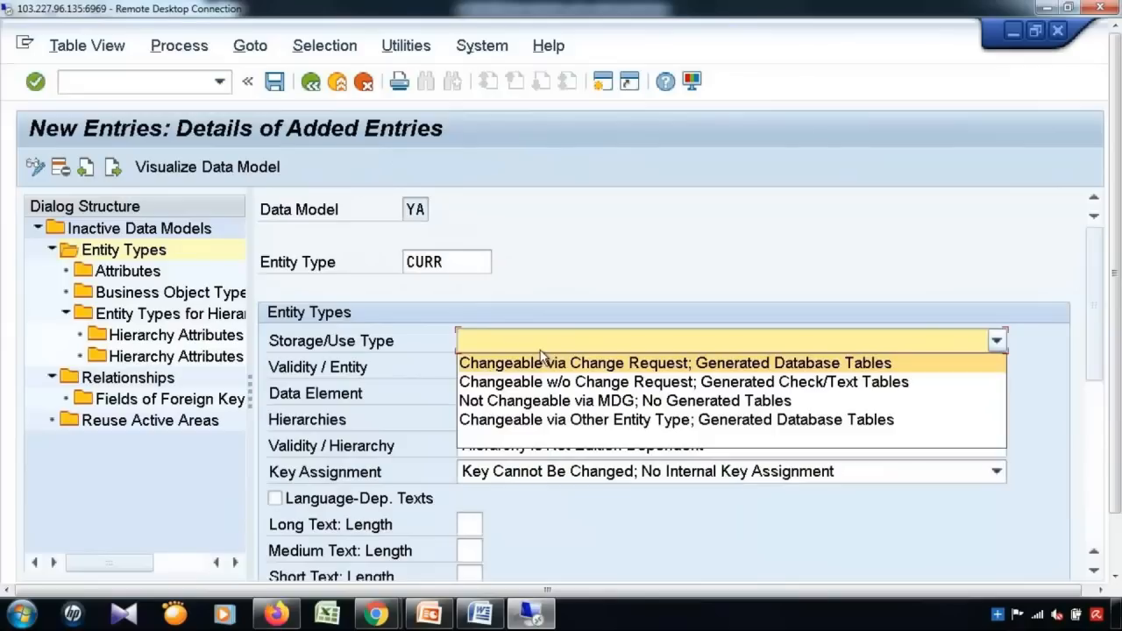
left_click(553, 400)
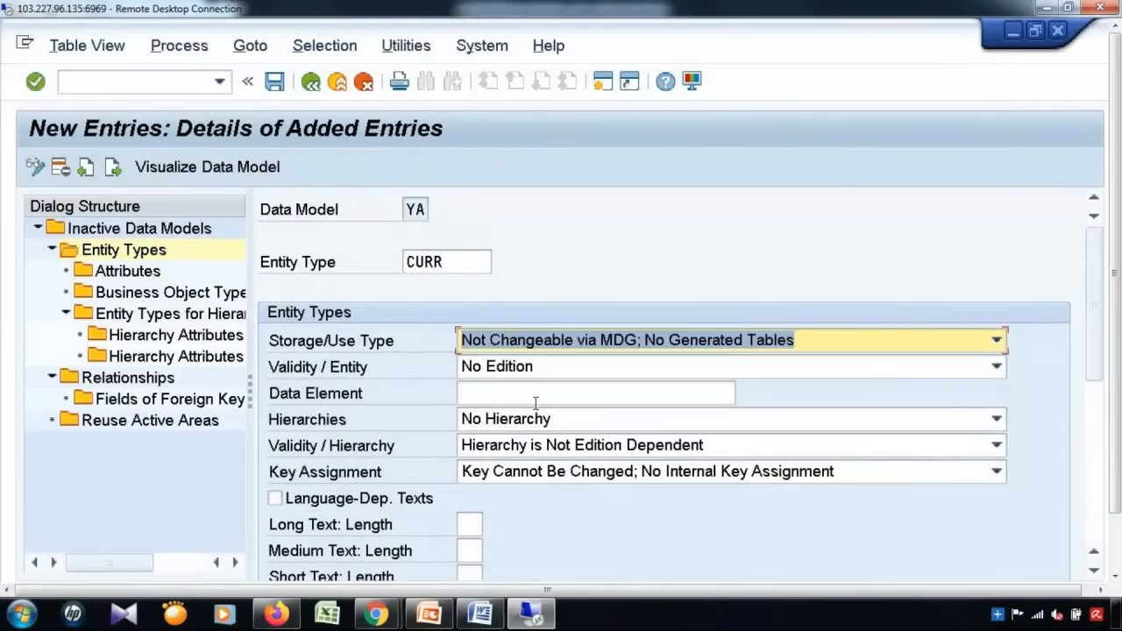
Look up the data element of the CURRENCY field in table SFLIGHT and assign S_CURRCODE to entity type CURR.
left_click(553, 395)
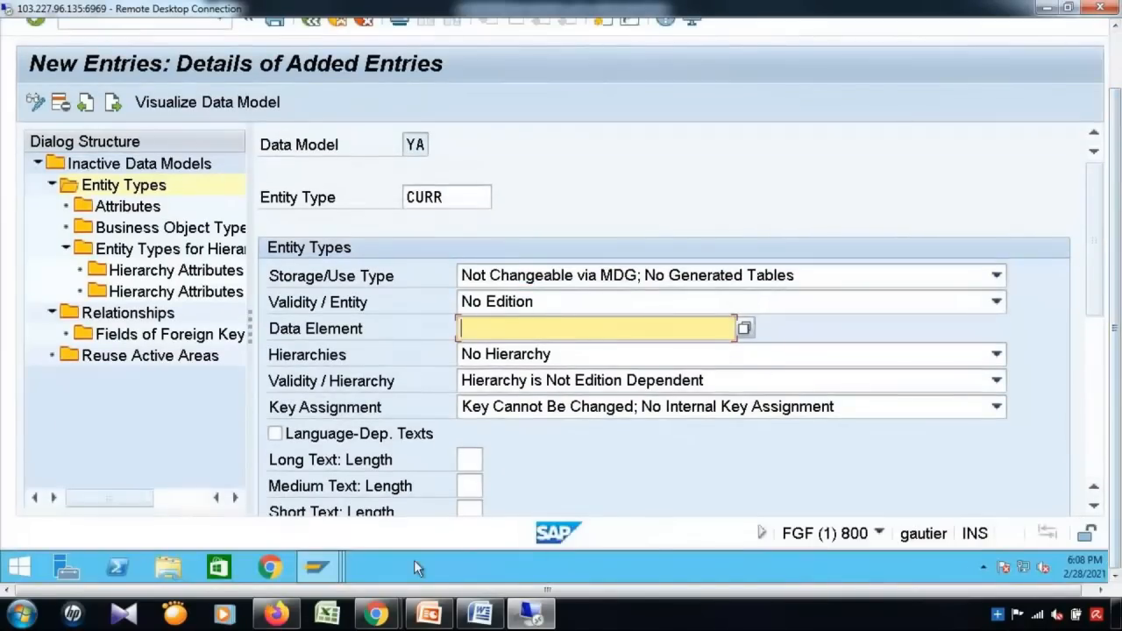
mouse_move(317, 567)
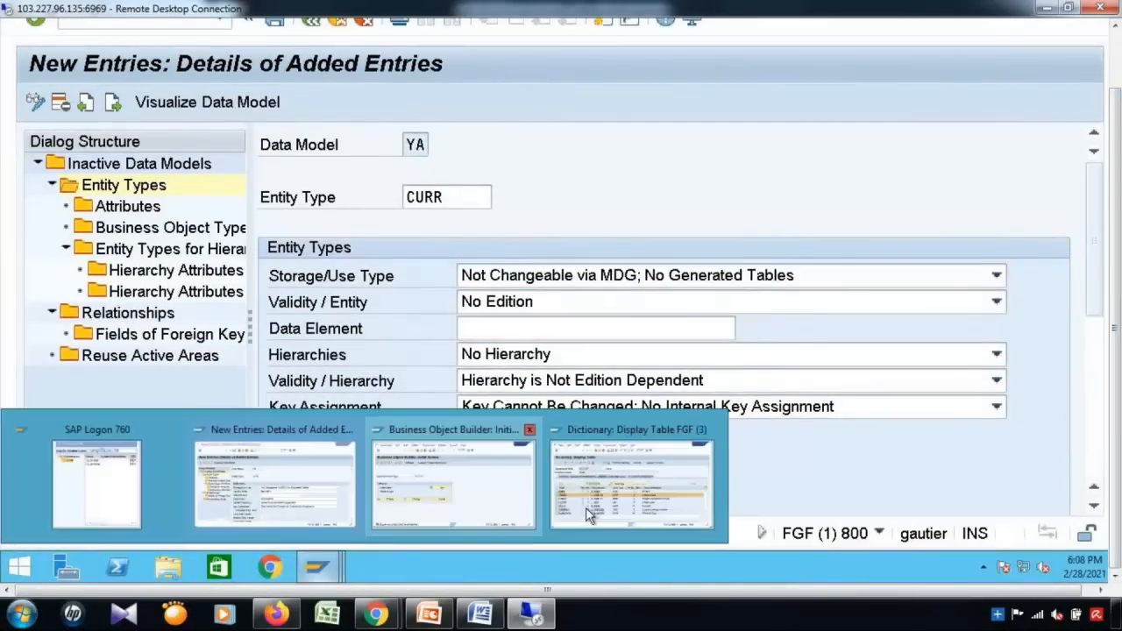
left_click(585, 507)
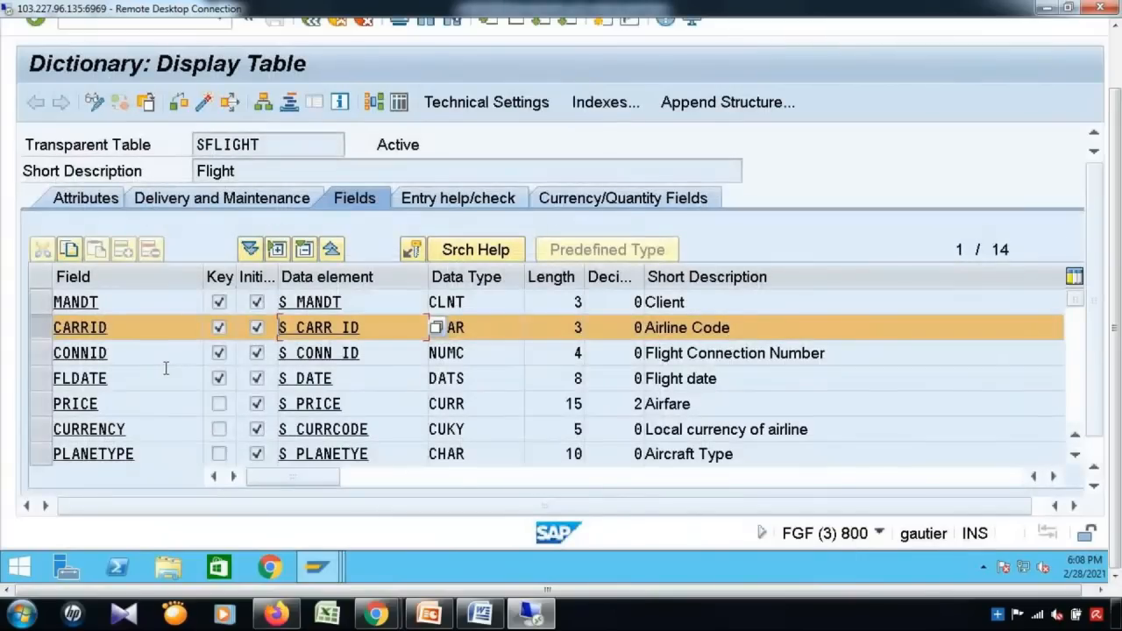
left_click(322, 429)
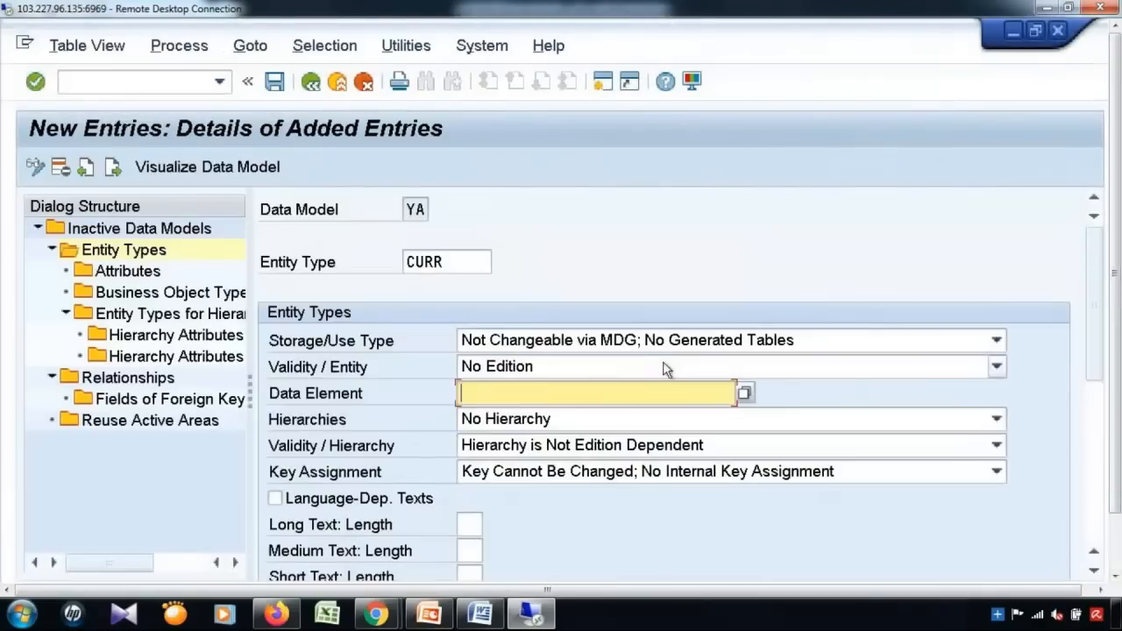
type("S_CURRCODE")
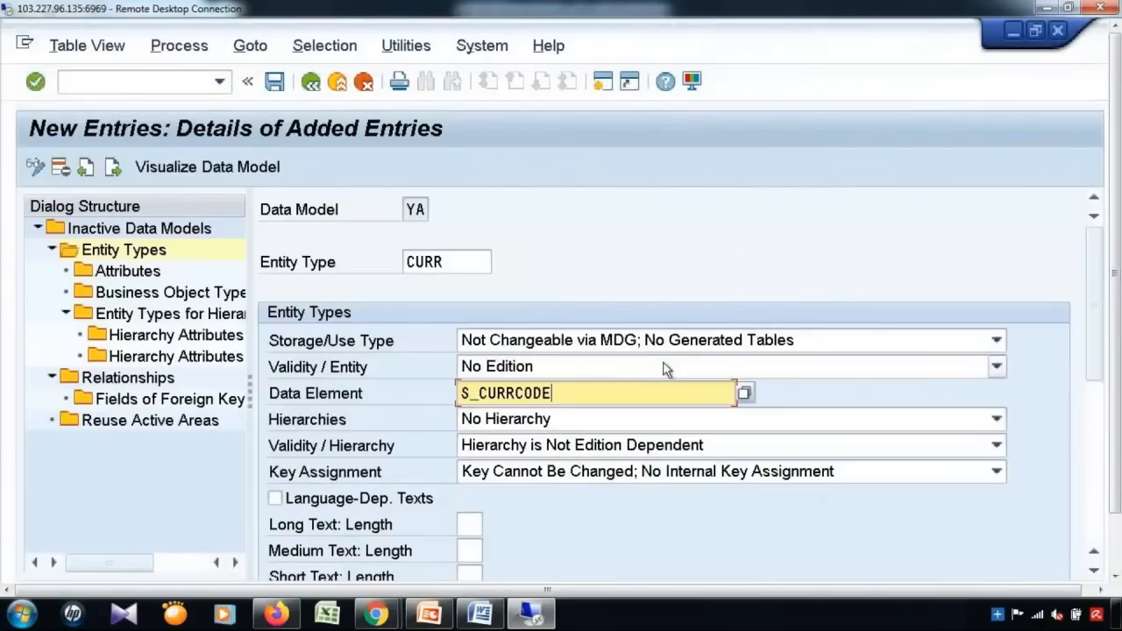
Describe entity type CURR as Airline Currency, save it and dismiss the issued messages.
scroll(664, 368, "down", 5)
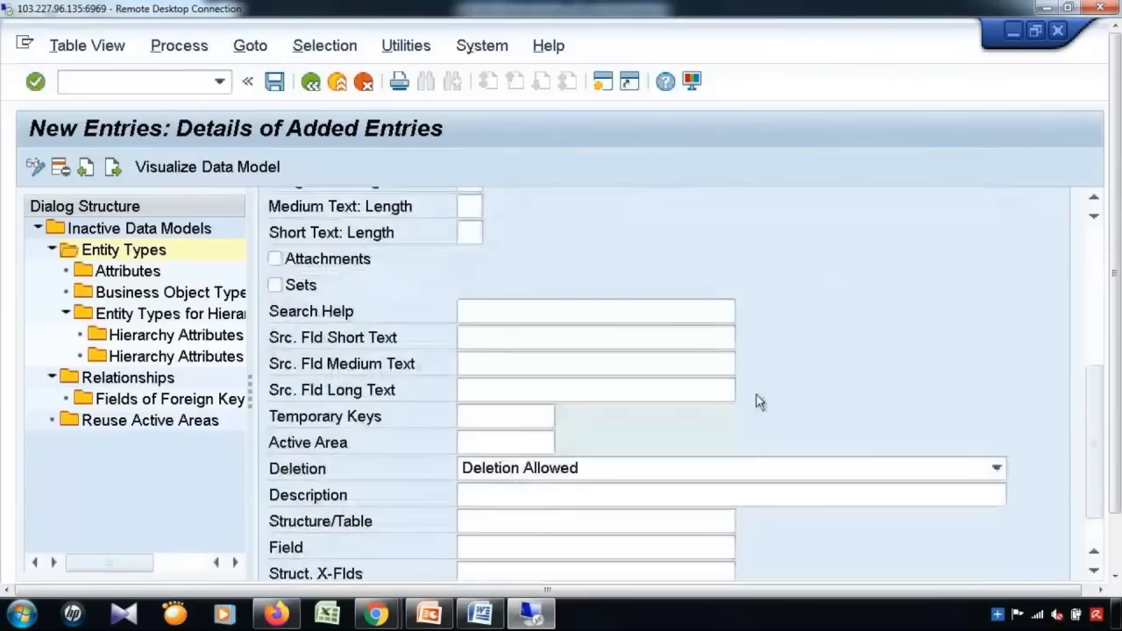
left_click(634, 496)
type("A")
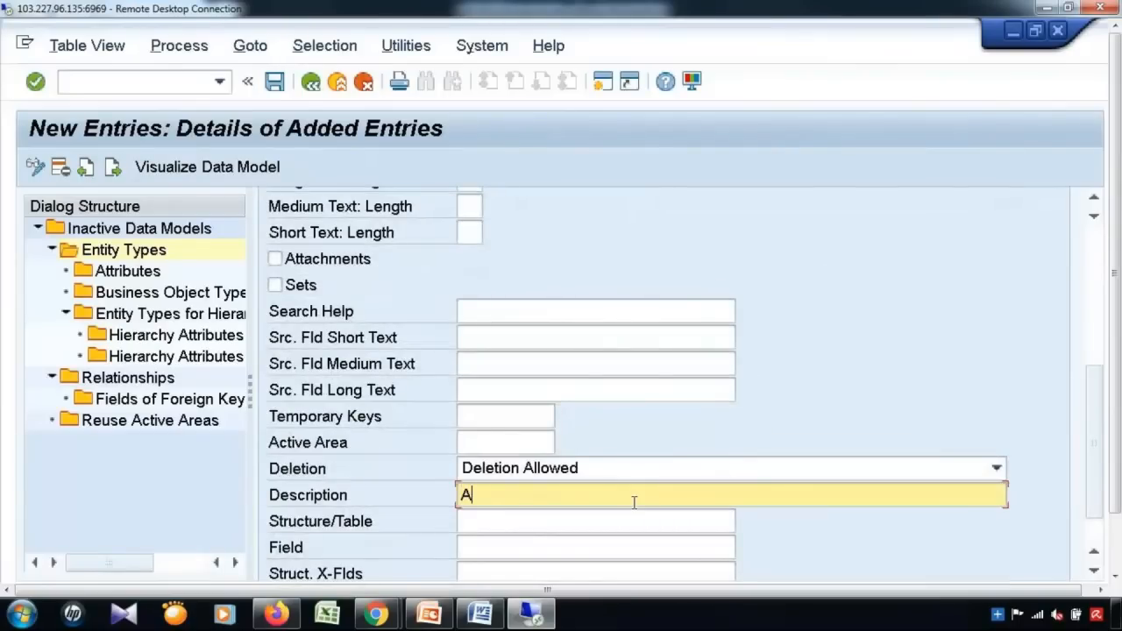
type("irline Currency")
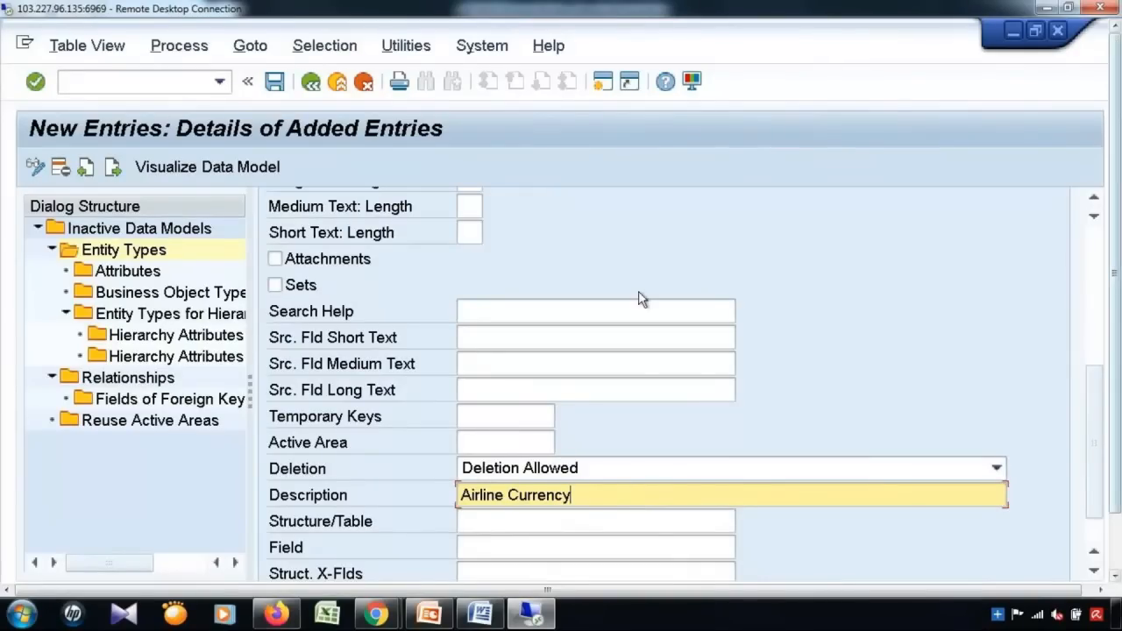
left_click(274, 82)
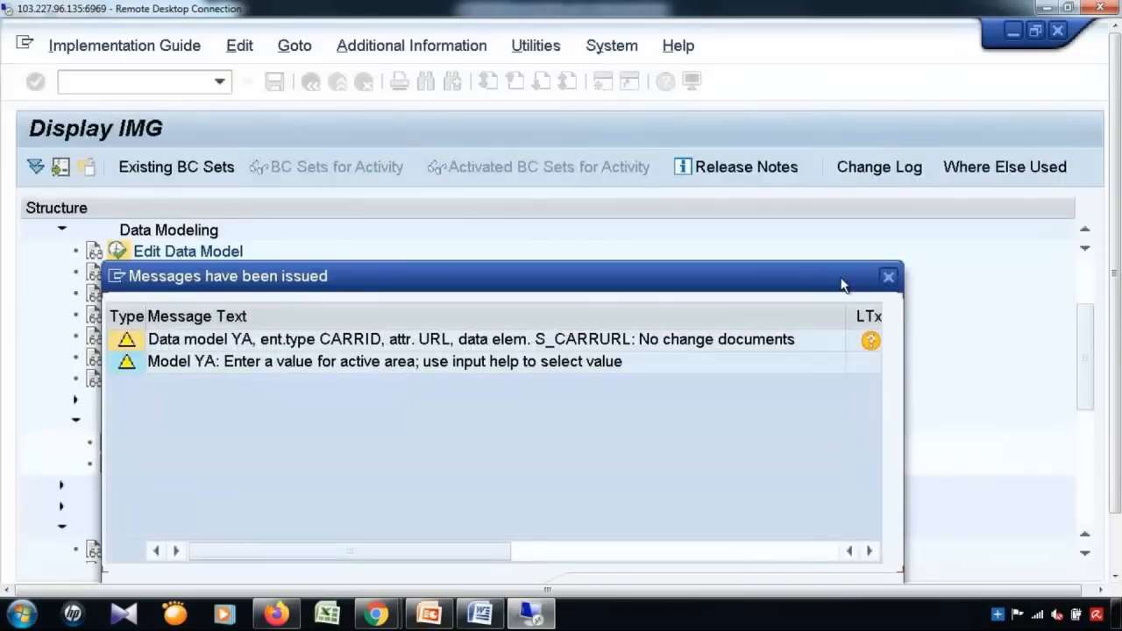
left_click(888, 277)
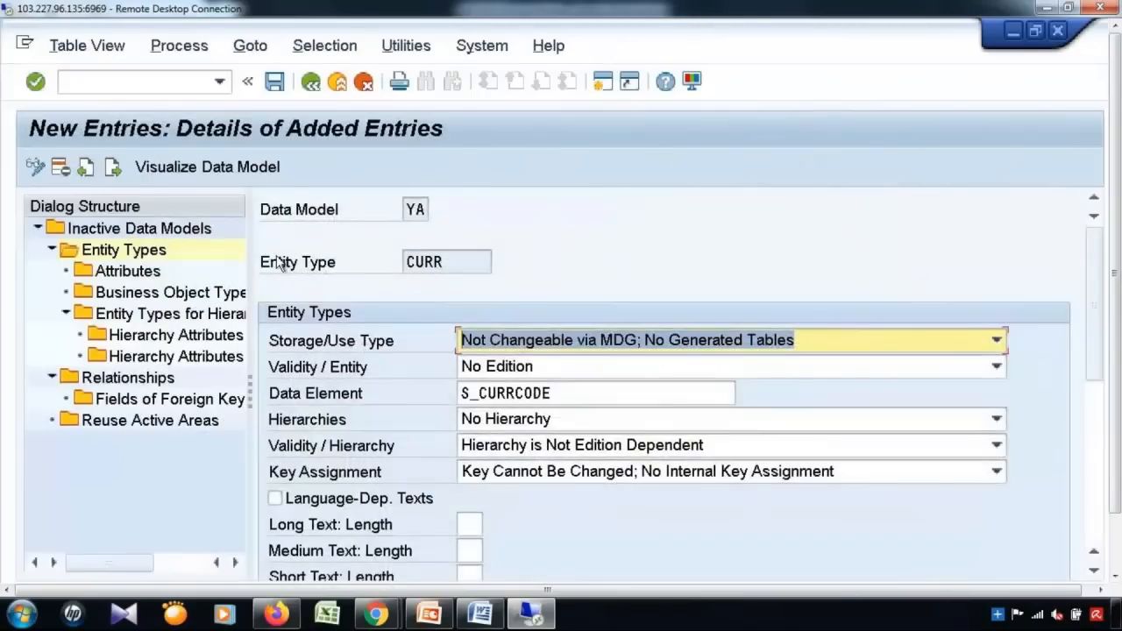
Add a relationship CARR_CURR from entity type CURR to entity type CARRID in data model YA.
left_click(311, 83)
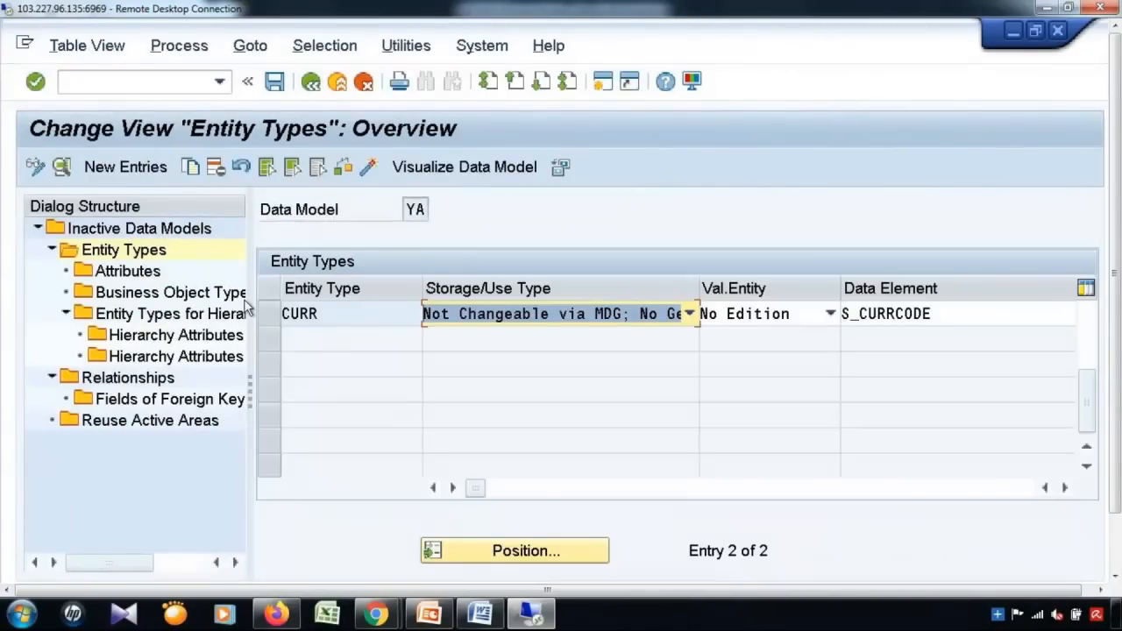
double_click(132, 378)
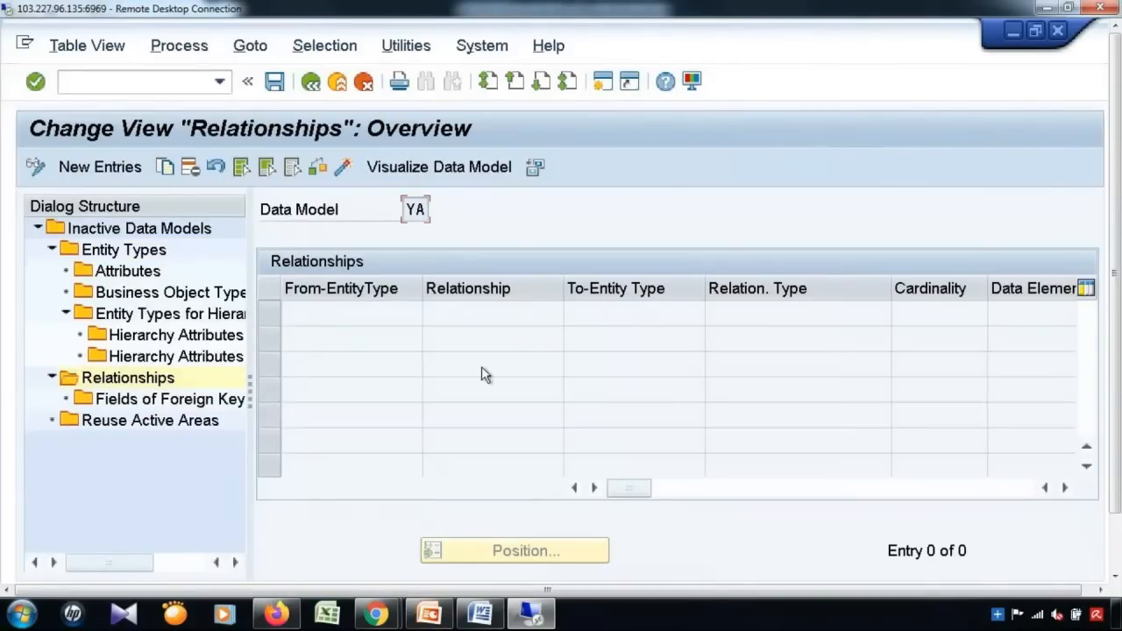
left_click(107, 168)
type("CURR")
key("Tab")
type("CAR")
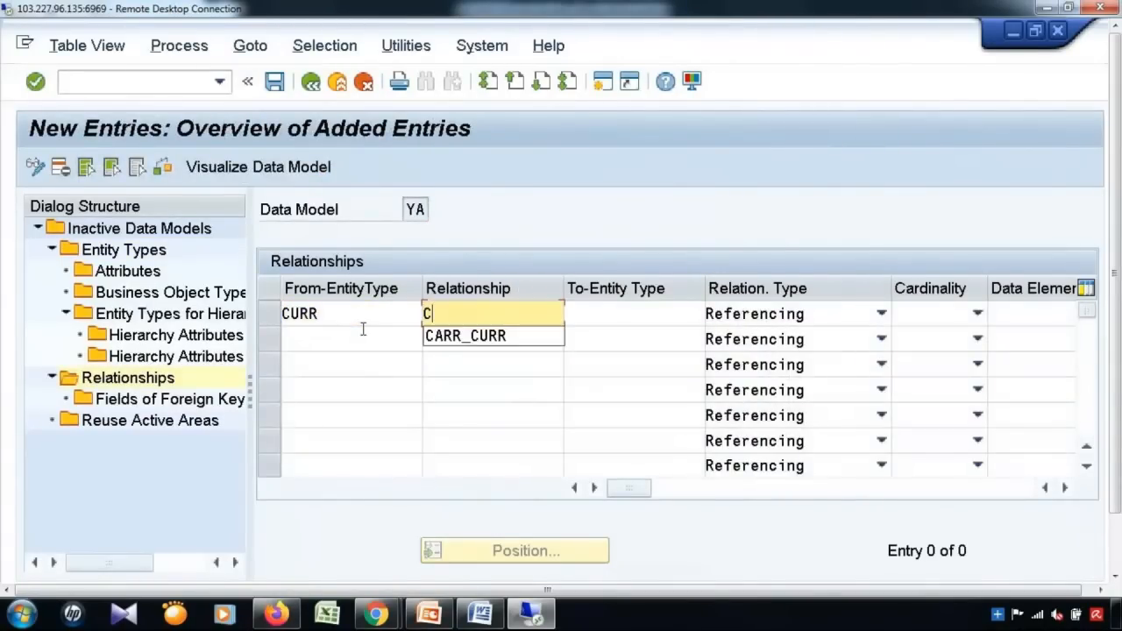
key("Down")
key("Return")
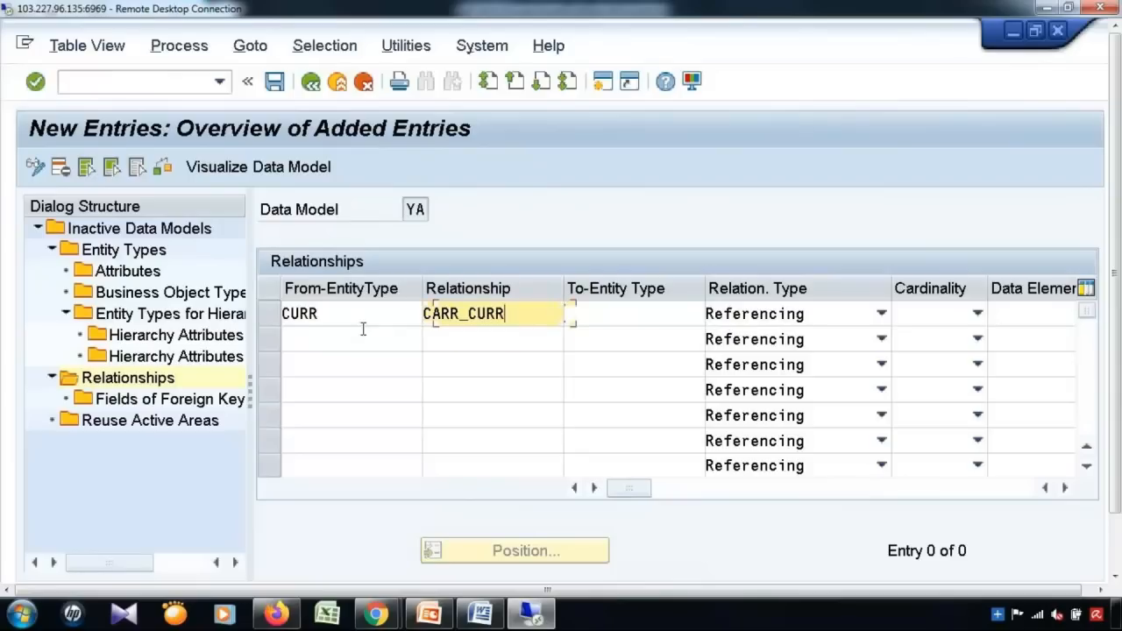
key("Tab")
type("CA")
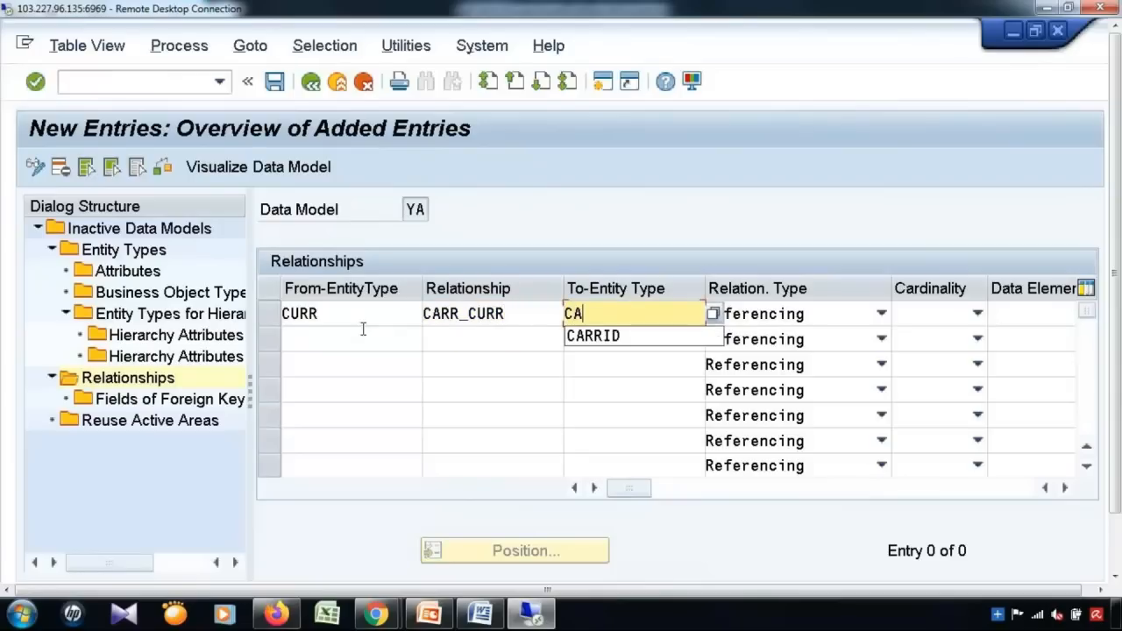
key("Down")
key("Return")
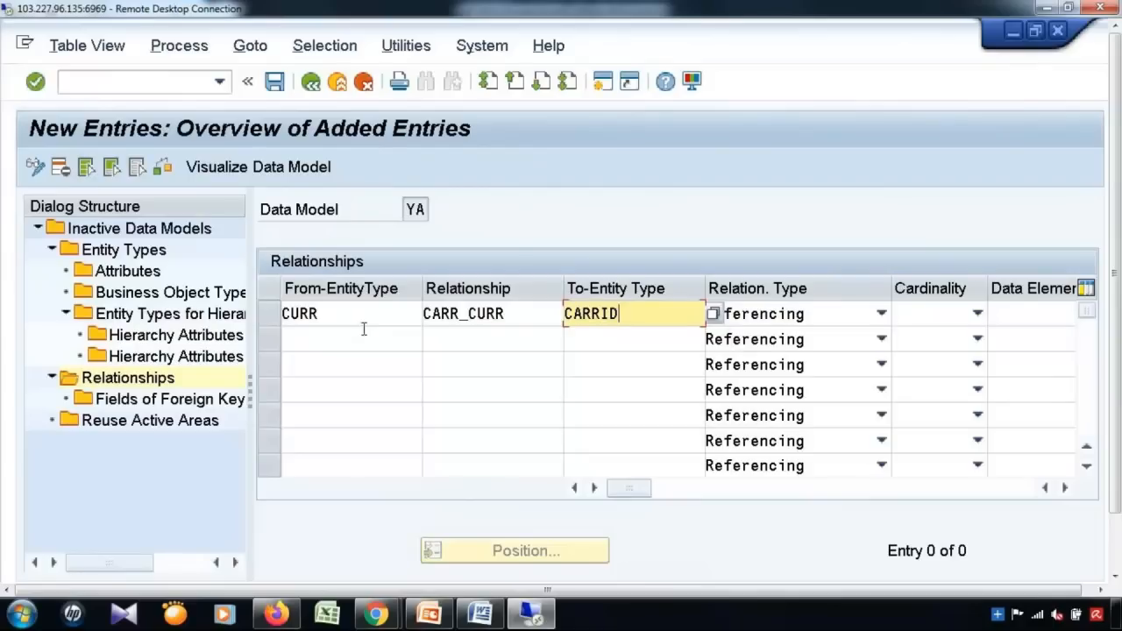
Give relationship CARR_CURR cardinality 1 : N and data element S_CURRCODE, save it and dismiss the issued messages.
left_click(975, 315)
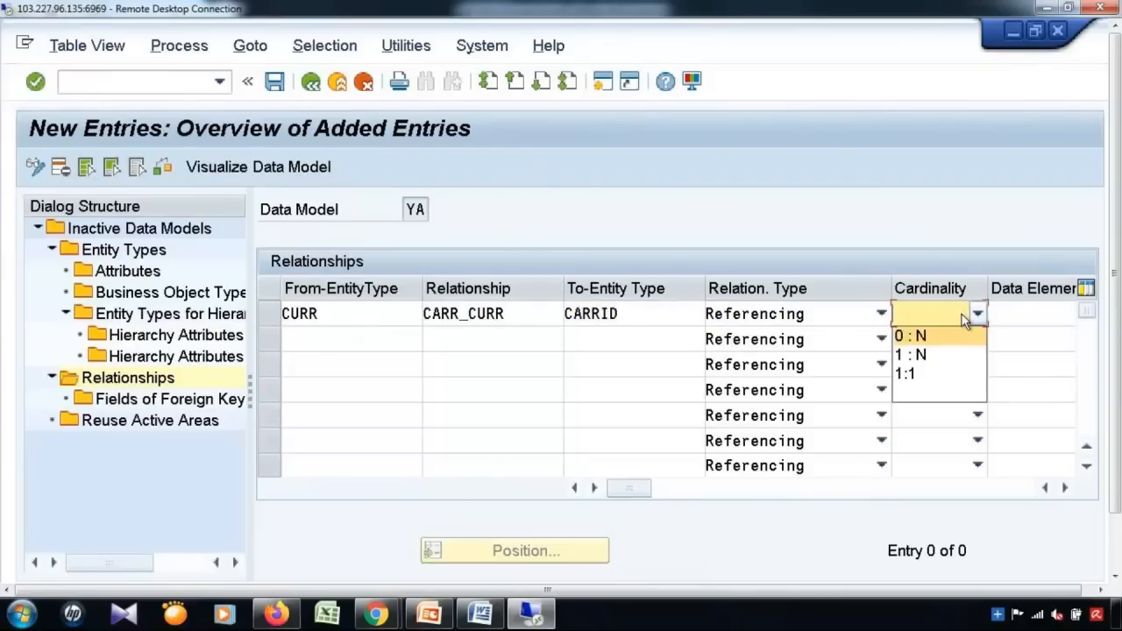
left_click(946, 359)
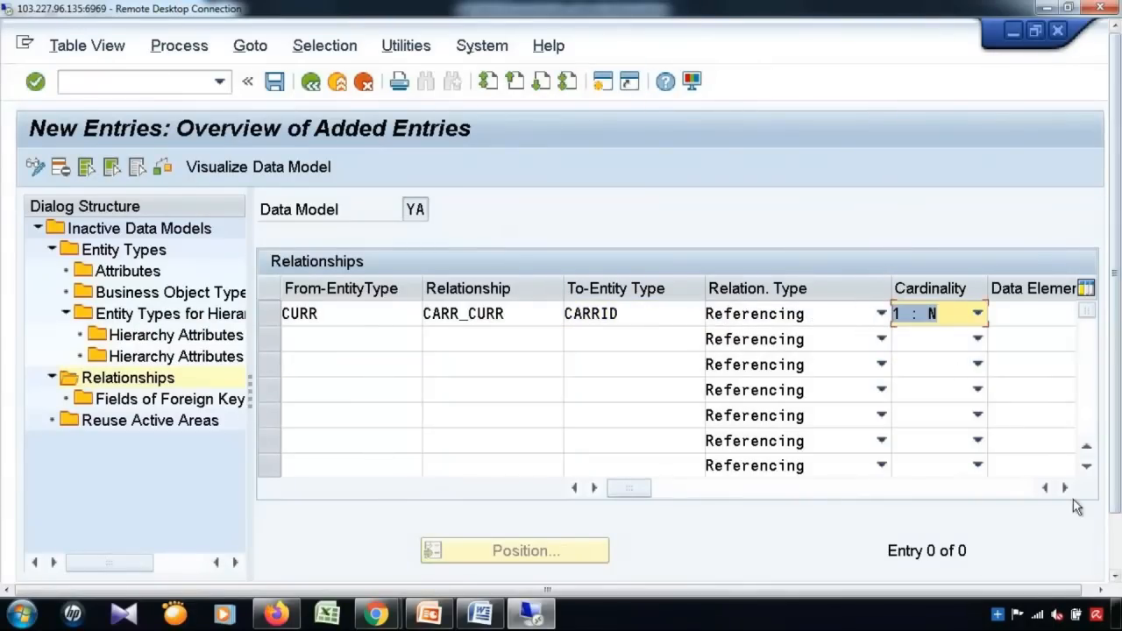
left_click(1065, 487)
left_click(1065, 487)
left_click(711, 321)
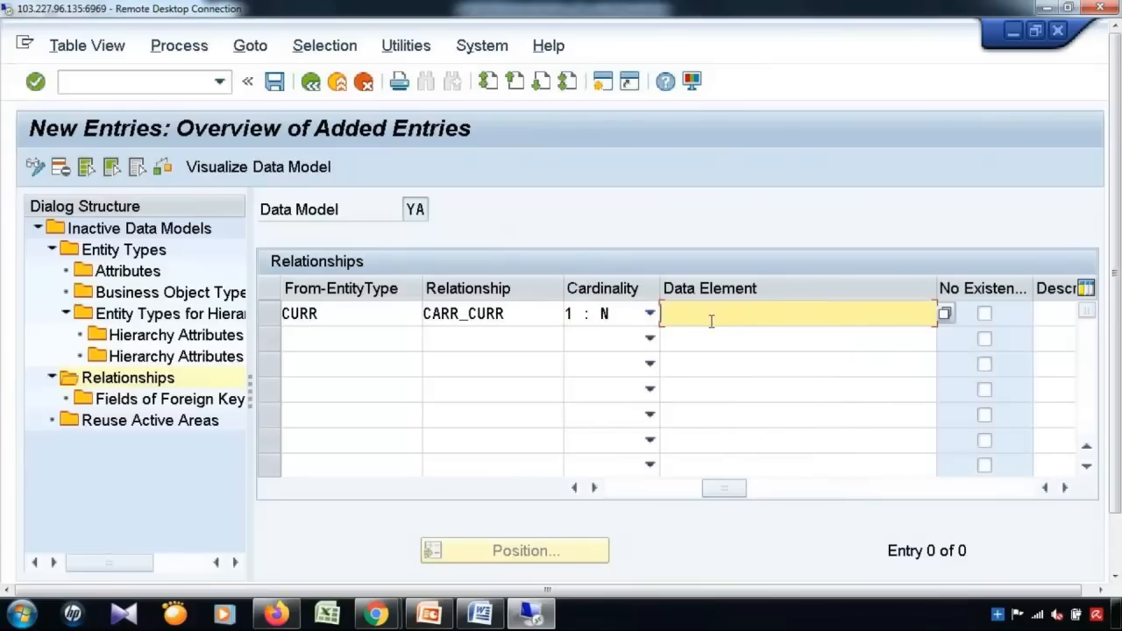
left_click(849, 336)
left_click(274, 82)
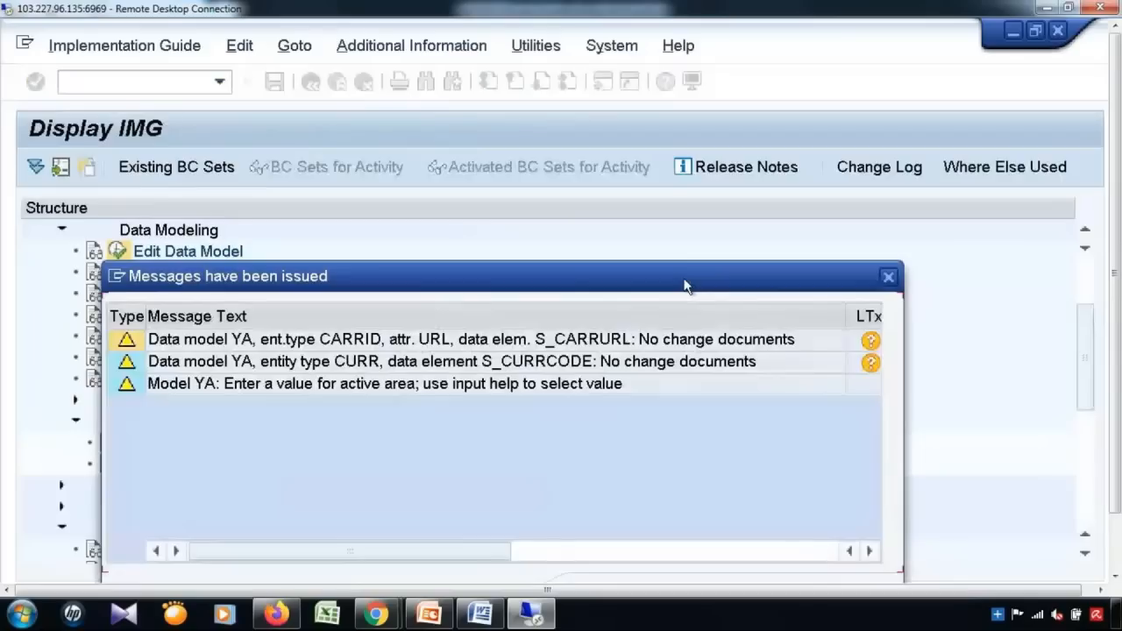
key("Return")
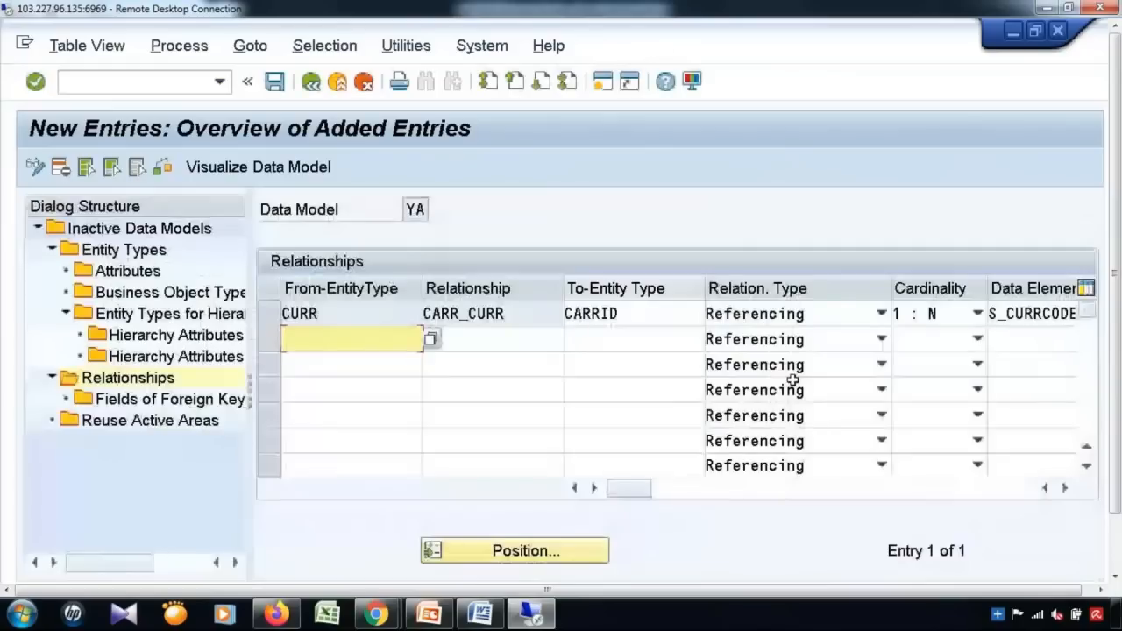
Leave the data model maintenance and reopen the Edit Data Model activity, accepting the cross-client notice.
left_click(314, 83)
left_click(314, 84)
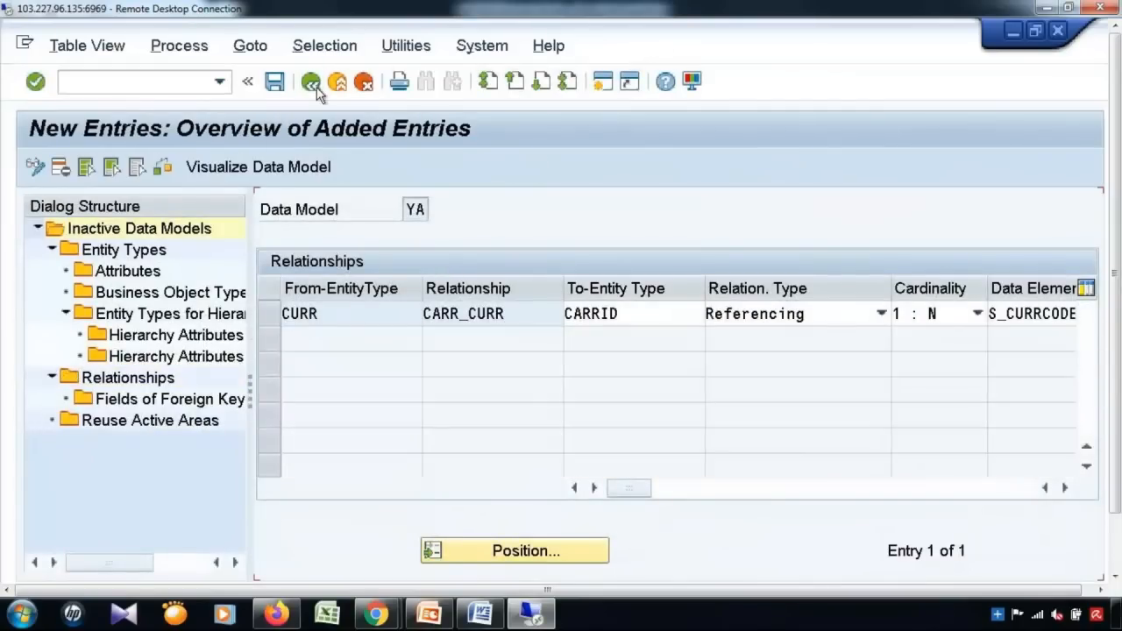
left_click(314, 83)
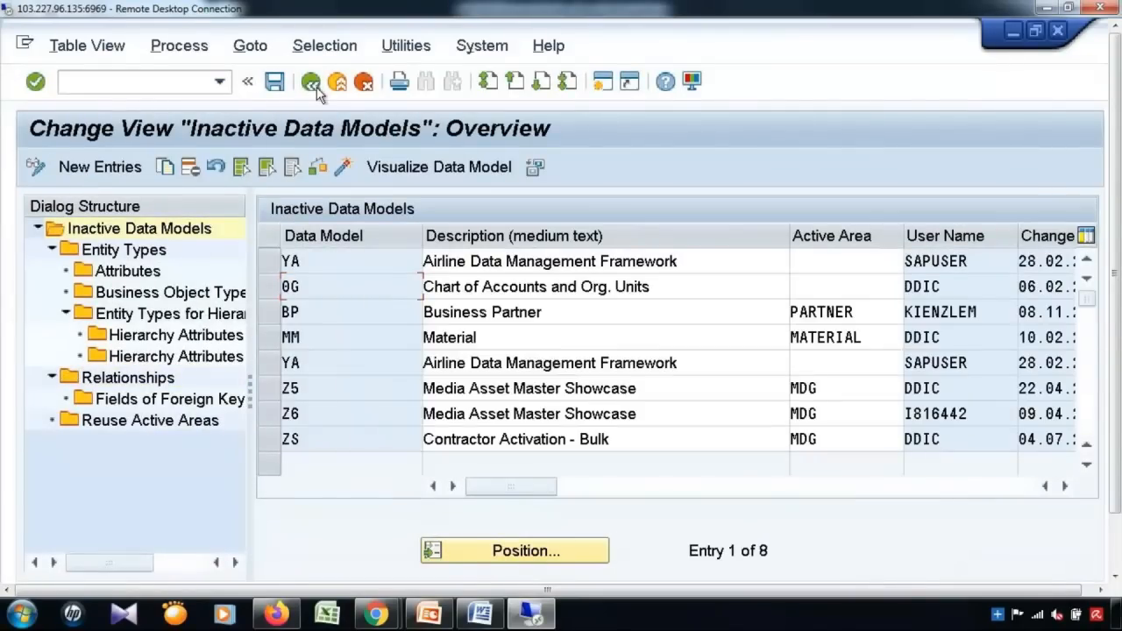
left_click(313, 83)
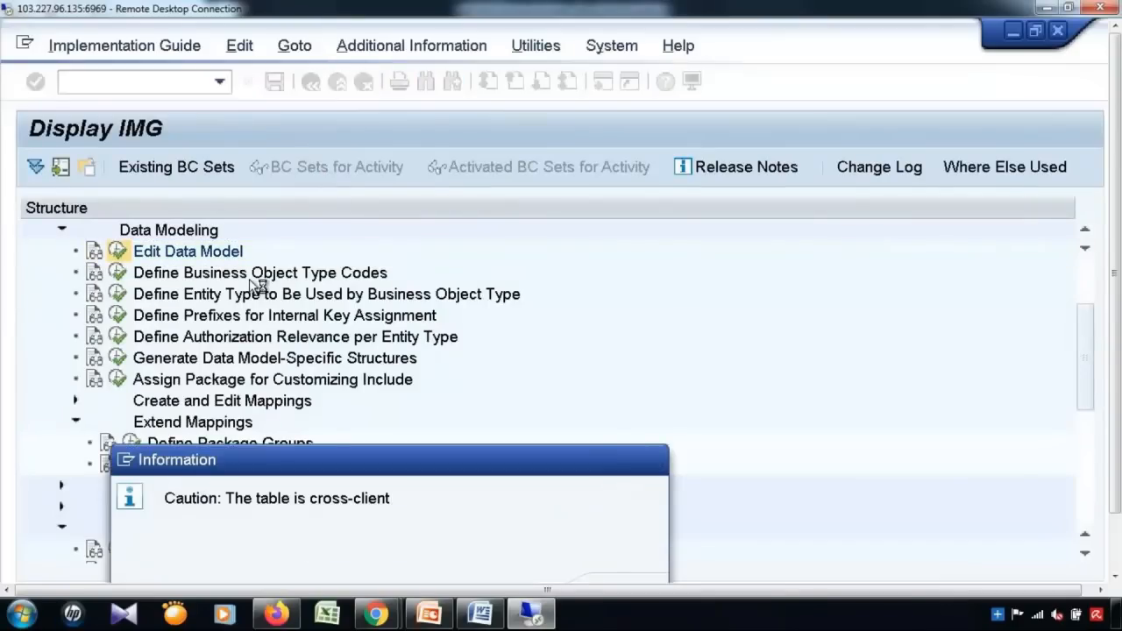
key("Return")
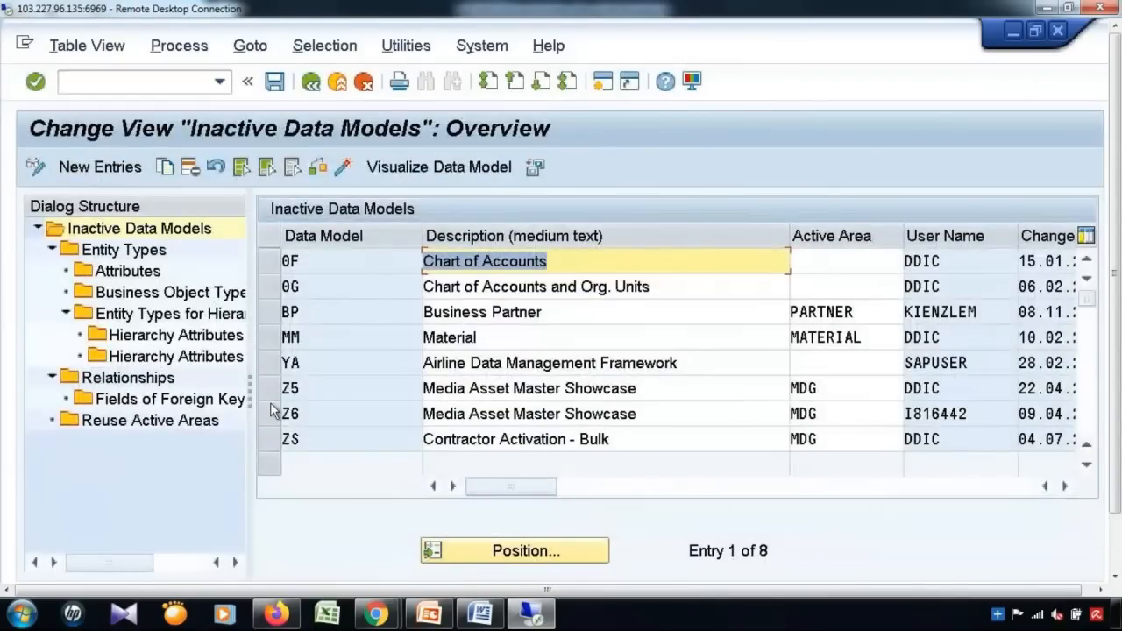
Activate data model YA in the inactive data models overview and return to the implementation guide.
left_click(269, 363)
left_click(1066, 486)
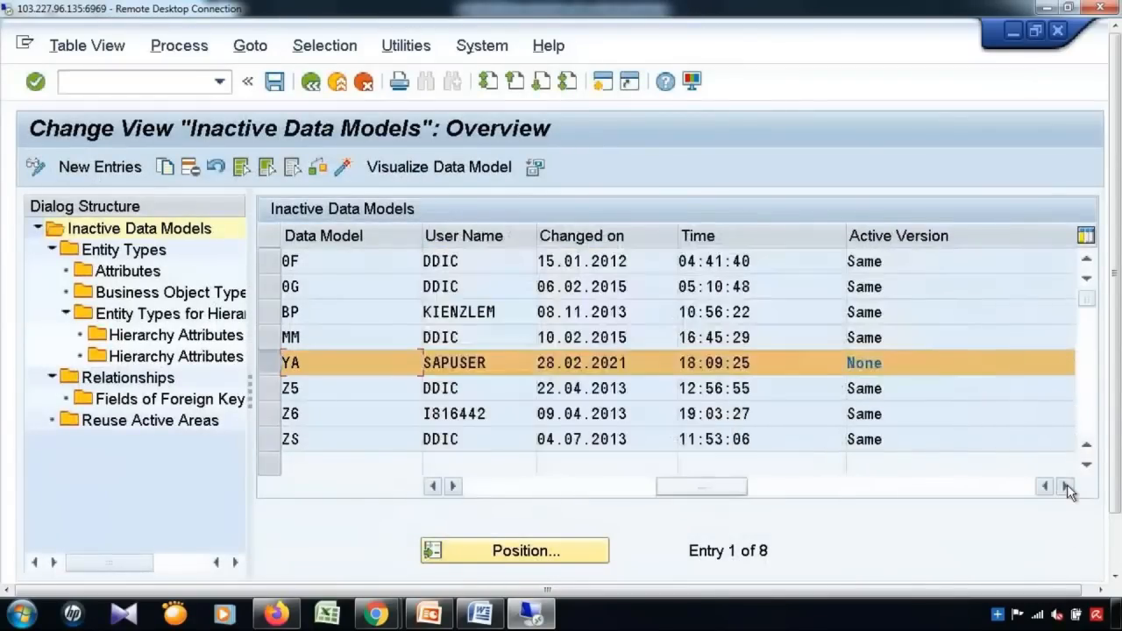
left_click(1066, 486)
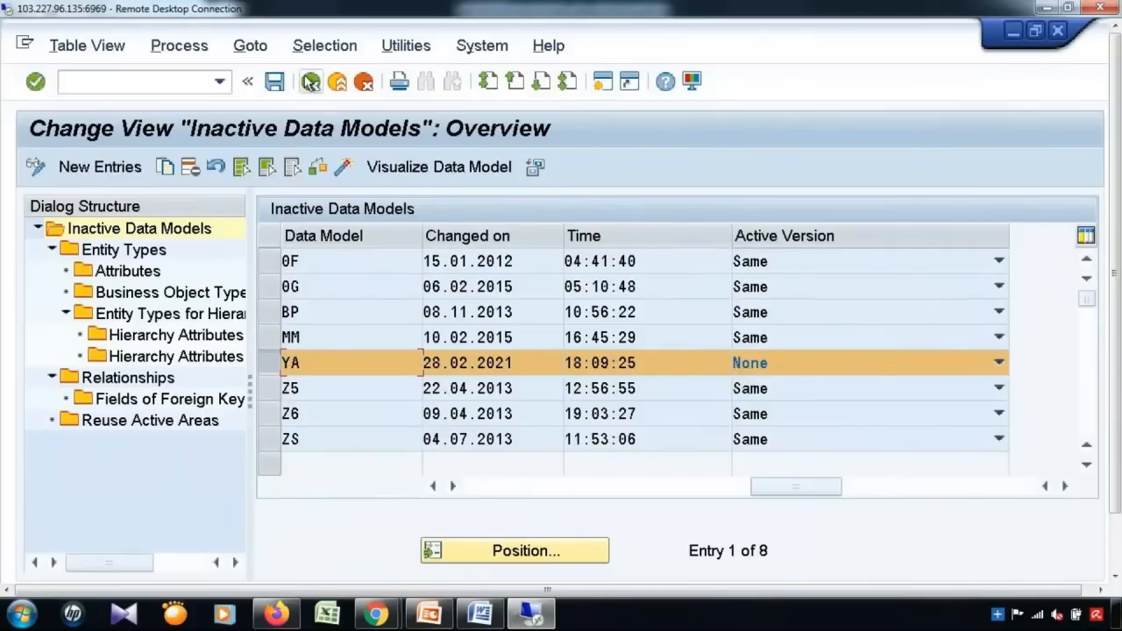
left_click(274, 83)
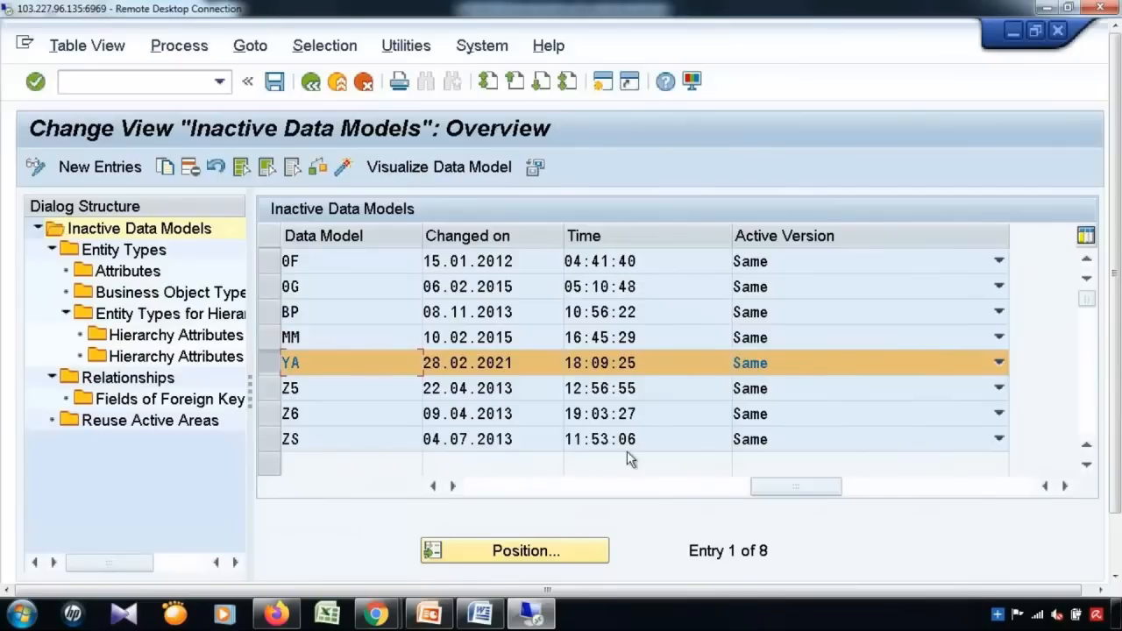
left_click(310, 83)
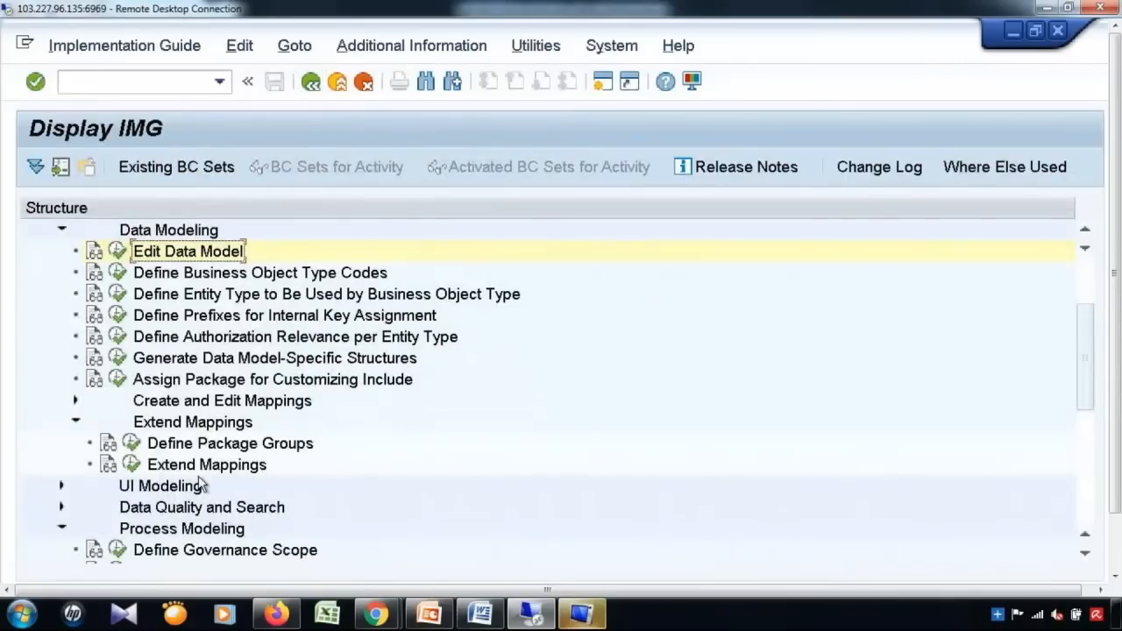
Collapse Data Modeling and open the Define Logical Actions activity under Process Modeling's Business Activities, accepting the cross-client notice.
scroll(347, 437, "down", 2)
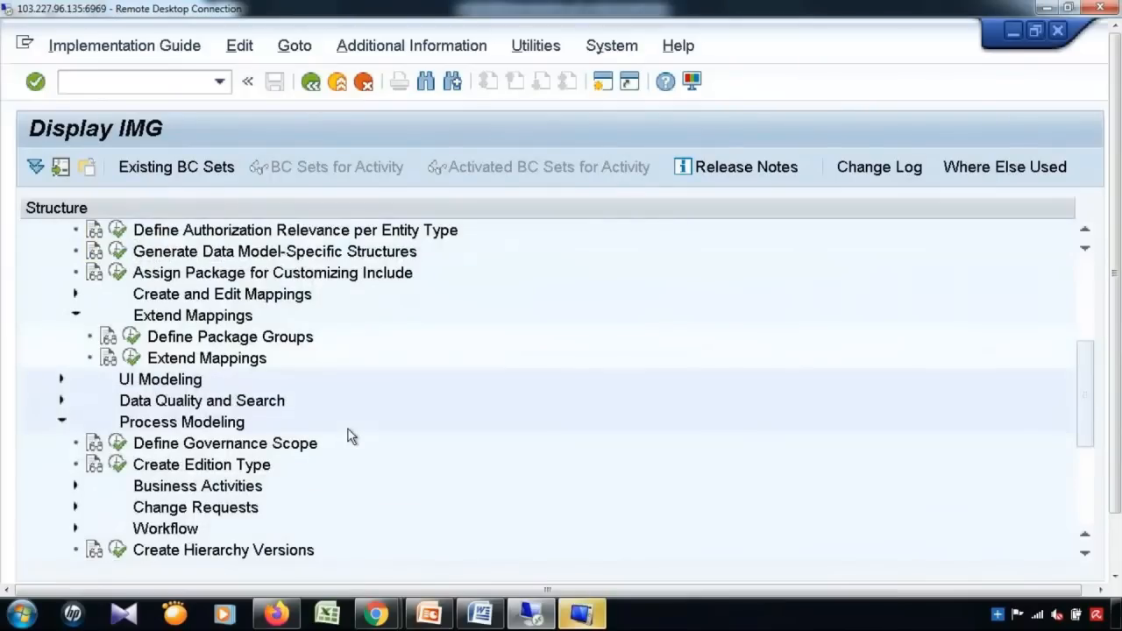
scroll(293, 423, "up", 2)
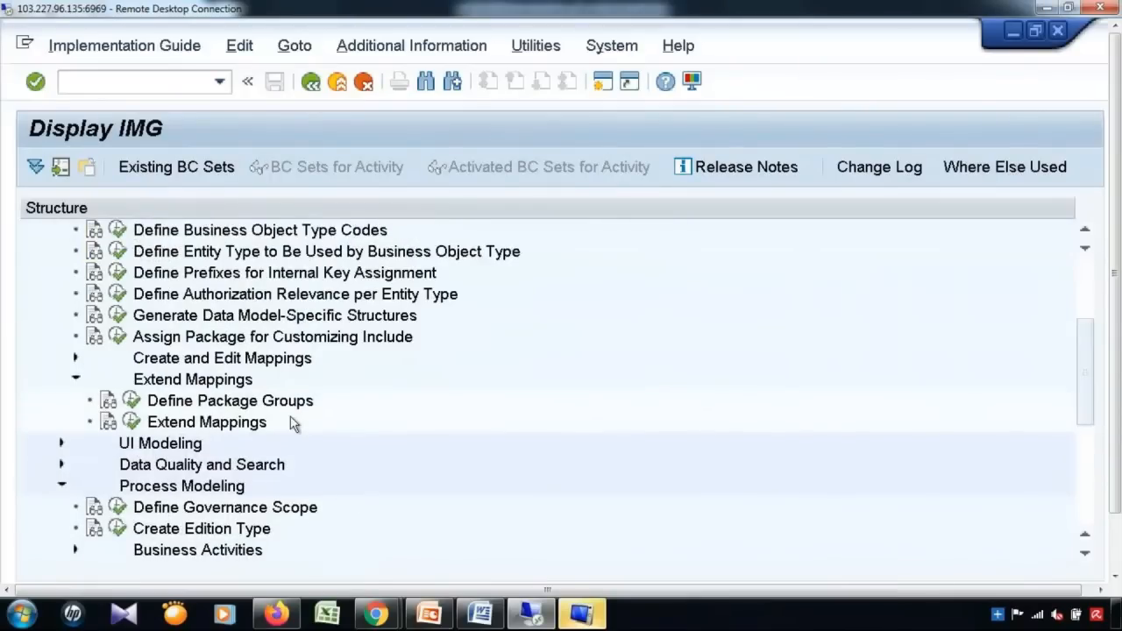
left_click(61, 252)
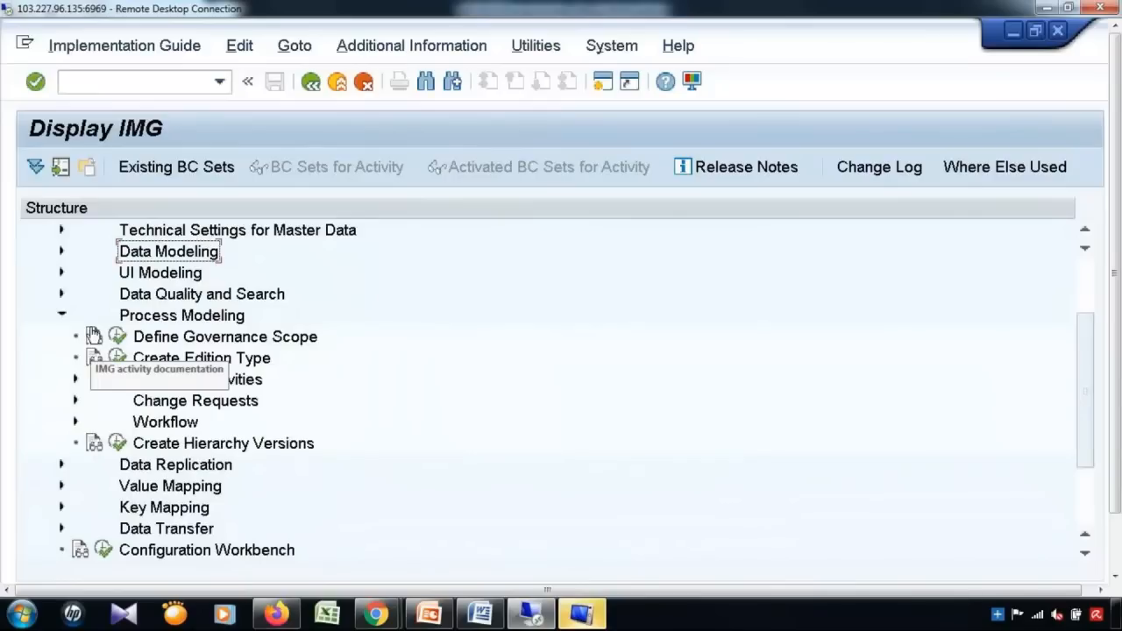
left_click(147, 386)
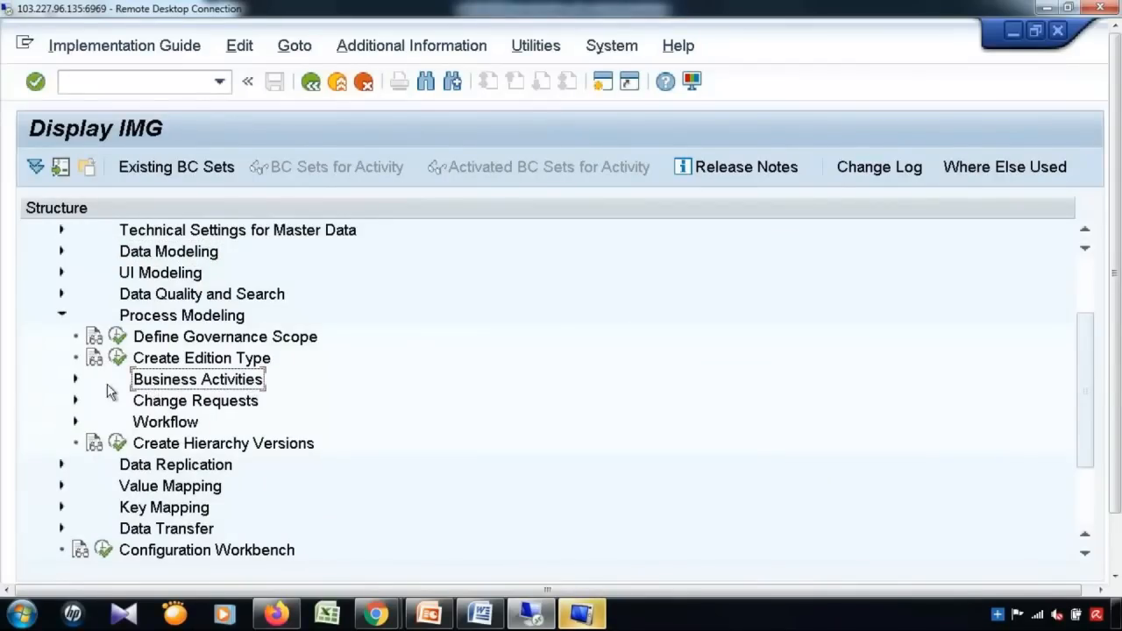
left_click(76, 379)
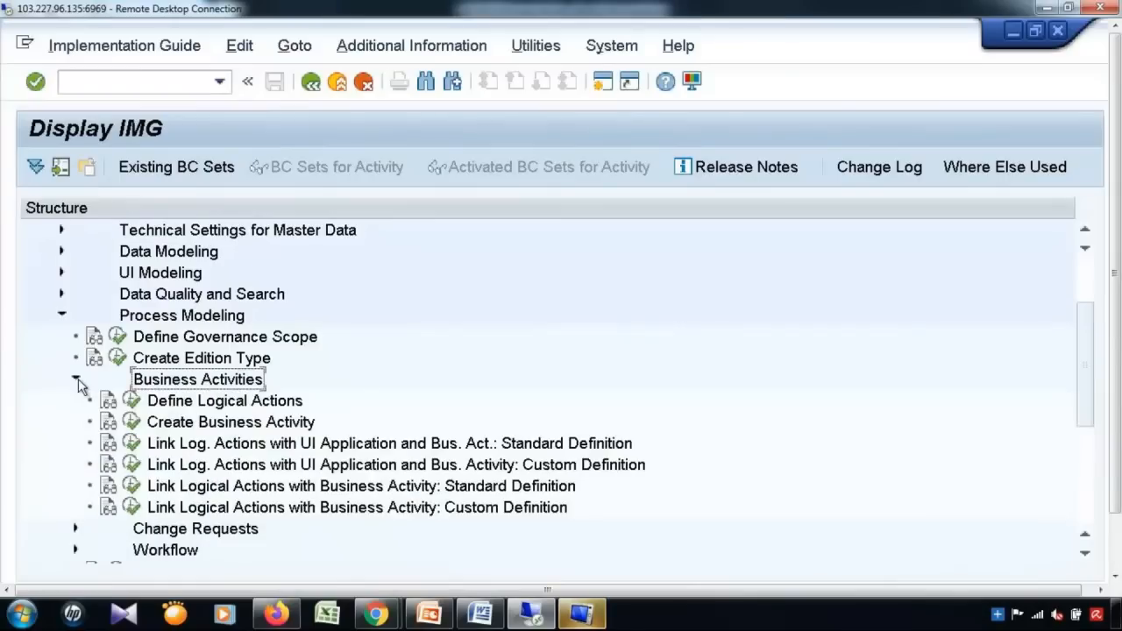
left_click(131, 401)
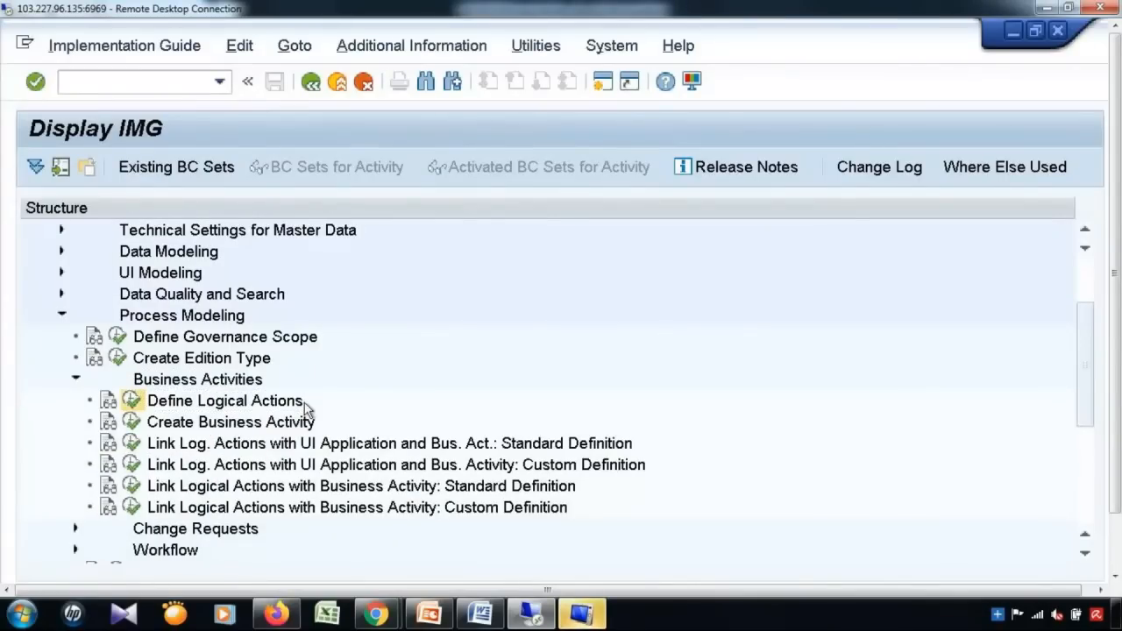
left_click(655, 462)
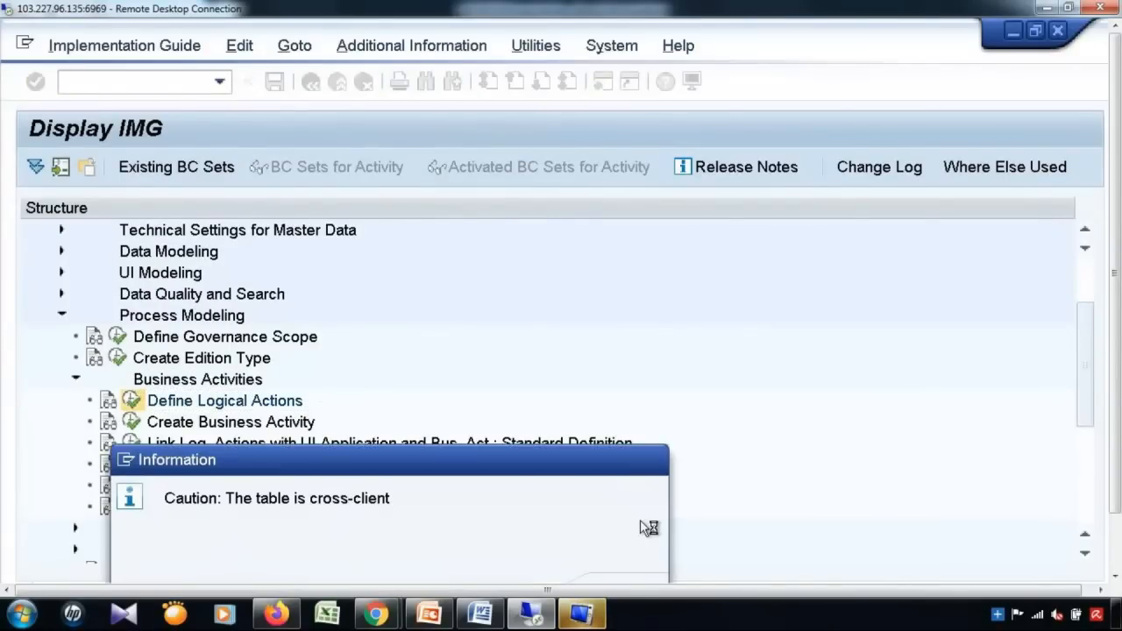
right_click(599, 618)
left_click(619, 574)
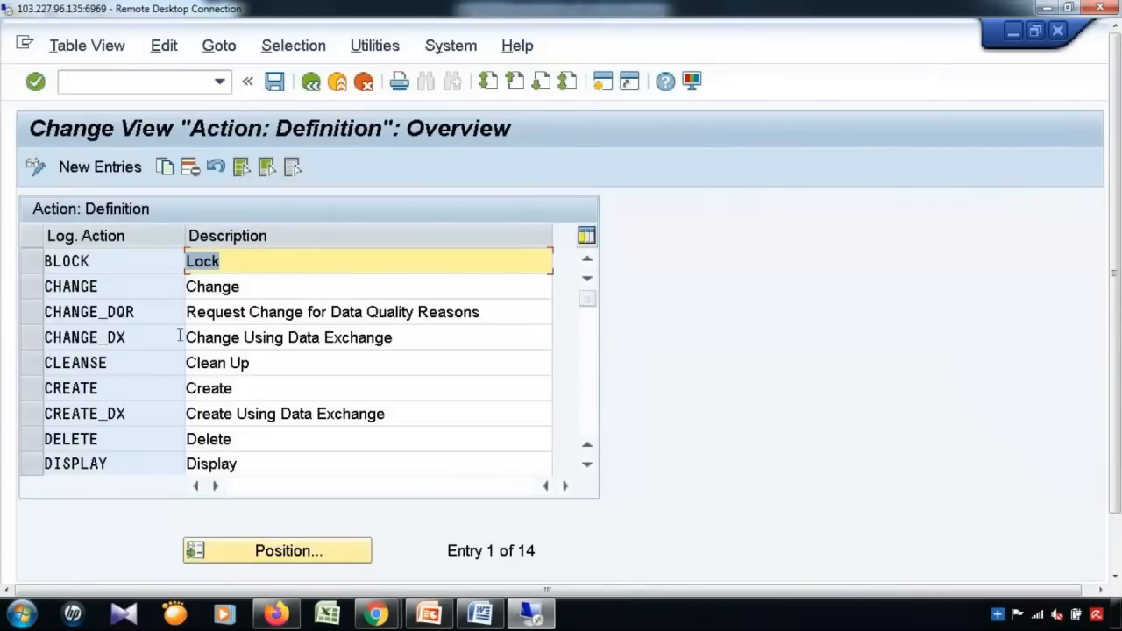
Review the defined logical actions, marking CREATE, CHANGE, DELETE, BLOCK, MASS, LOAD and MULTI, and return to the implementation guide.
left_click(28, 391)
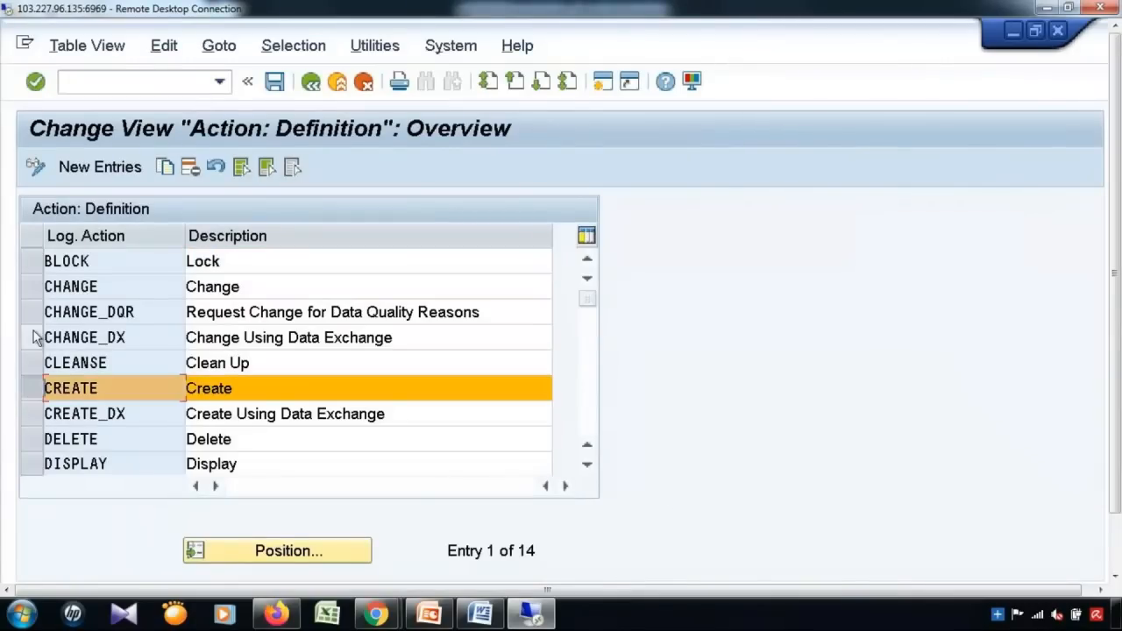
left_click(29, 287)
left_click(29, 439)
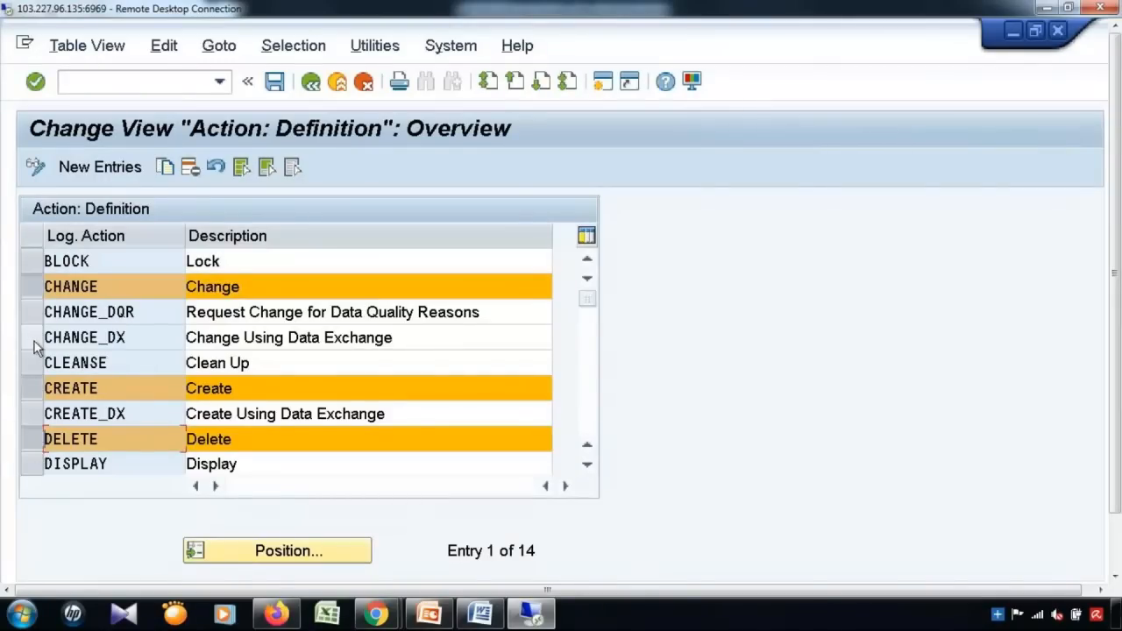
left_click(31, 263)
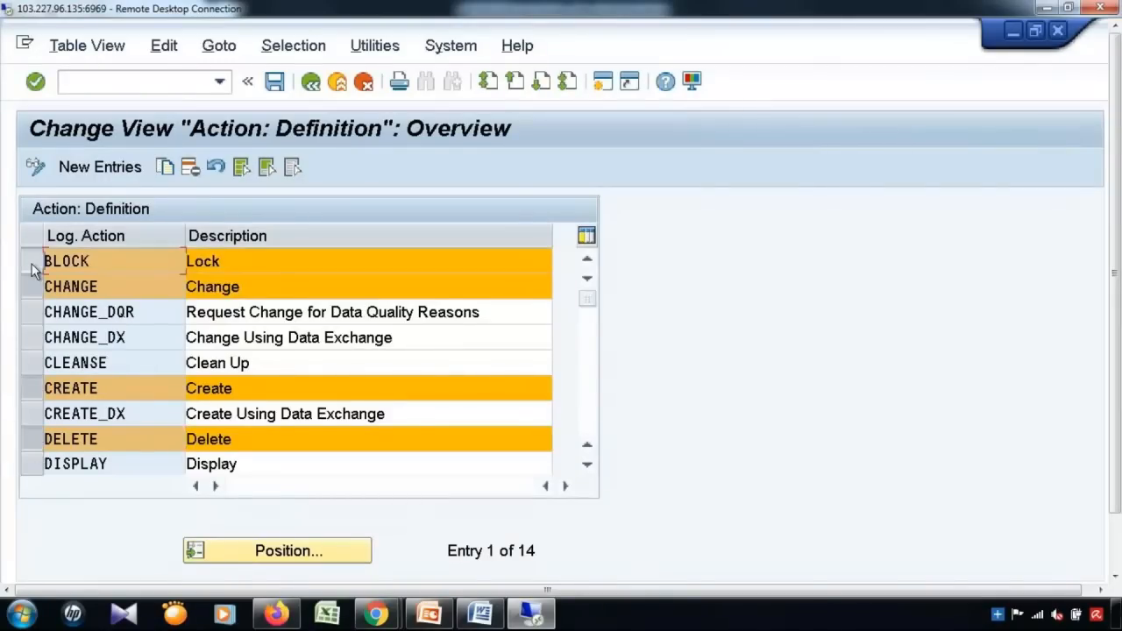
scroll(103, 360, "down", 3)
scroll(71, 385, "up", 1)
scroll(46, 383, "down", 1)
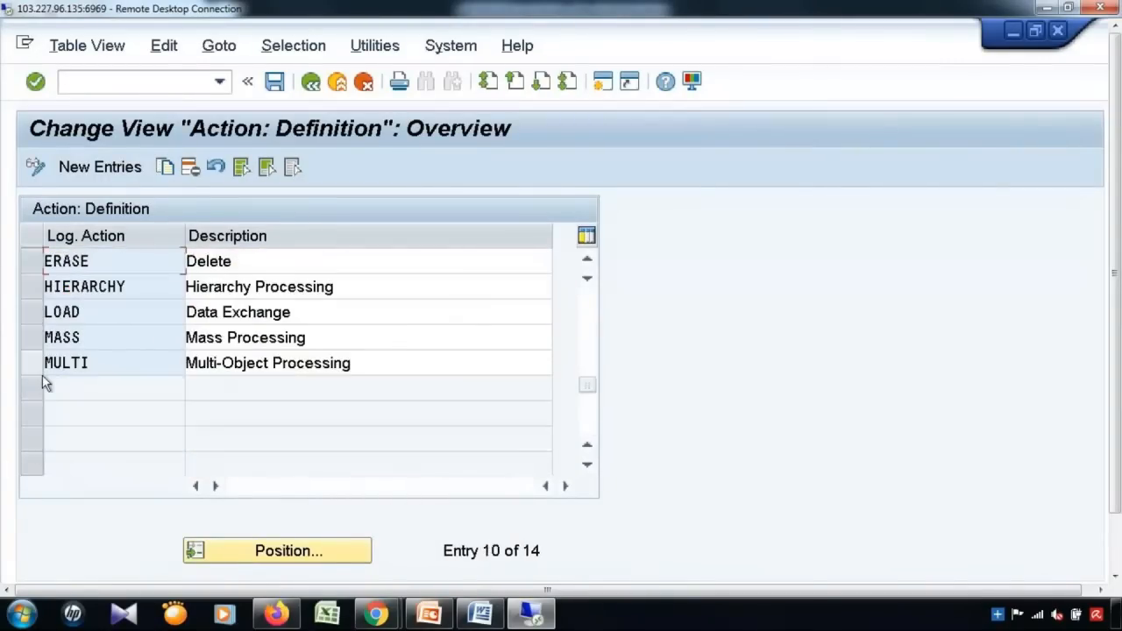
left_click(25, 337)
left_click(30, 314)
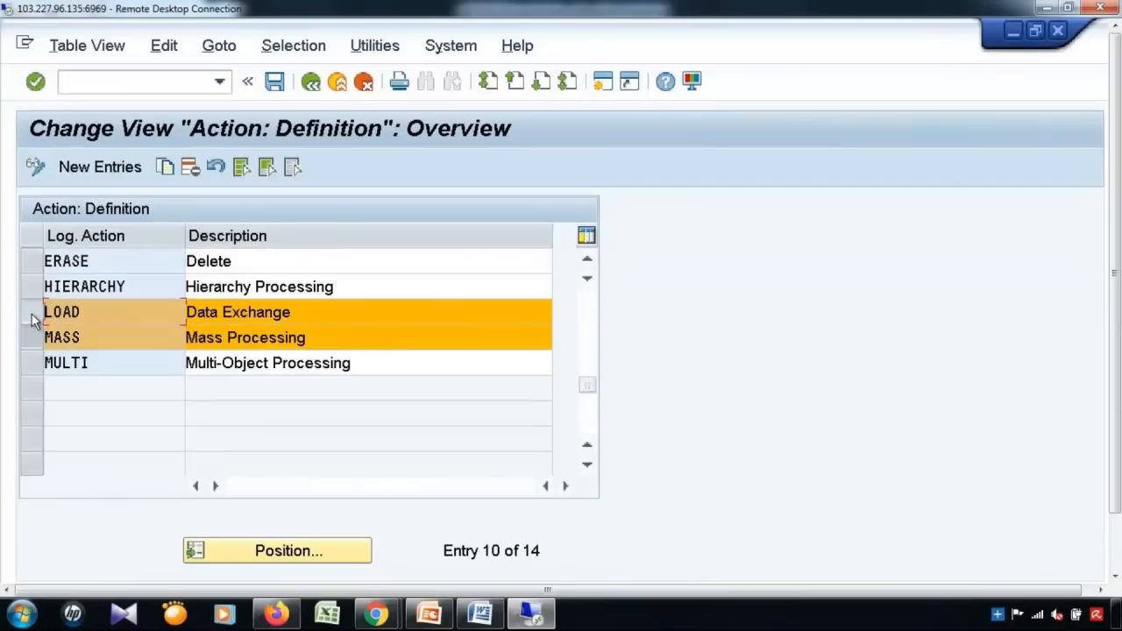
left_click(31, 365)
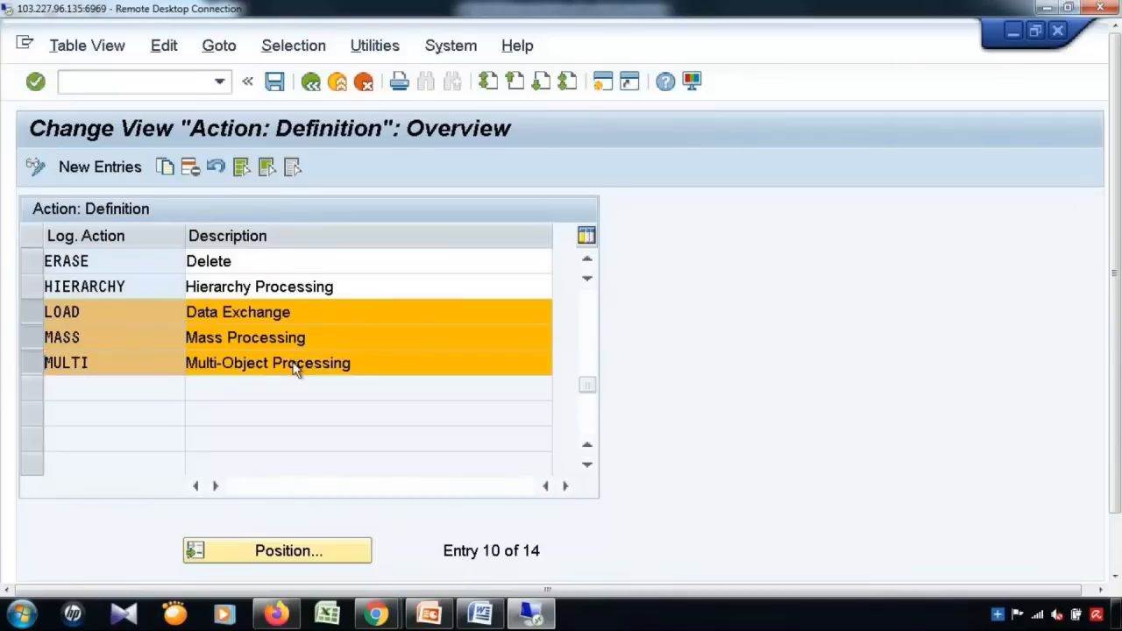
scroll(298, 363, "up", 3)
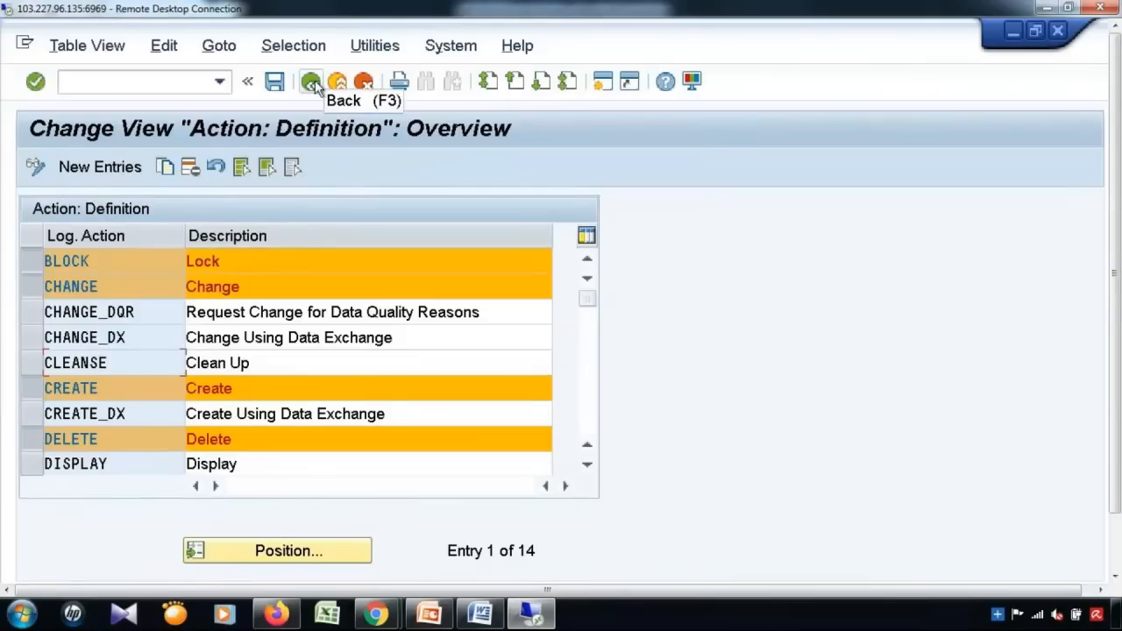
scroll(79, 335, "down", 4)
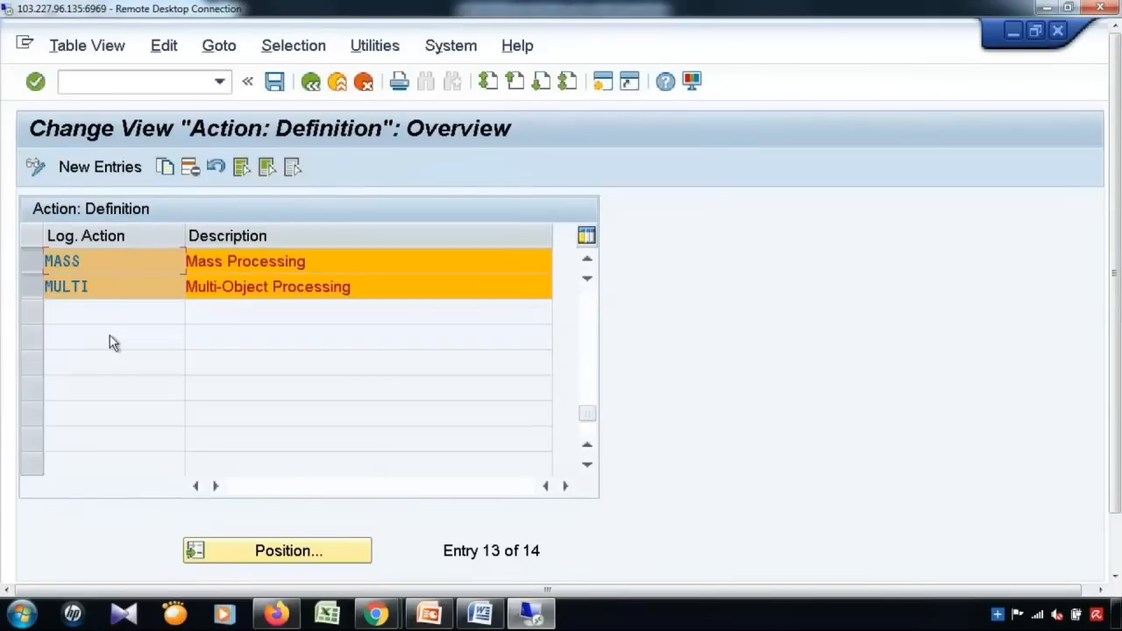
scroll(120, 362, "up", 1)
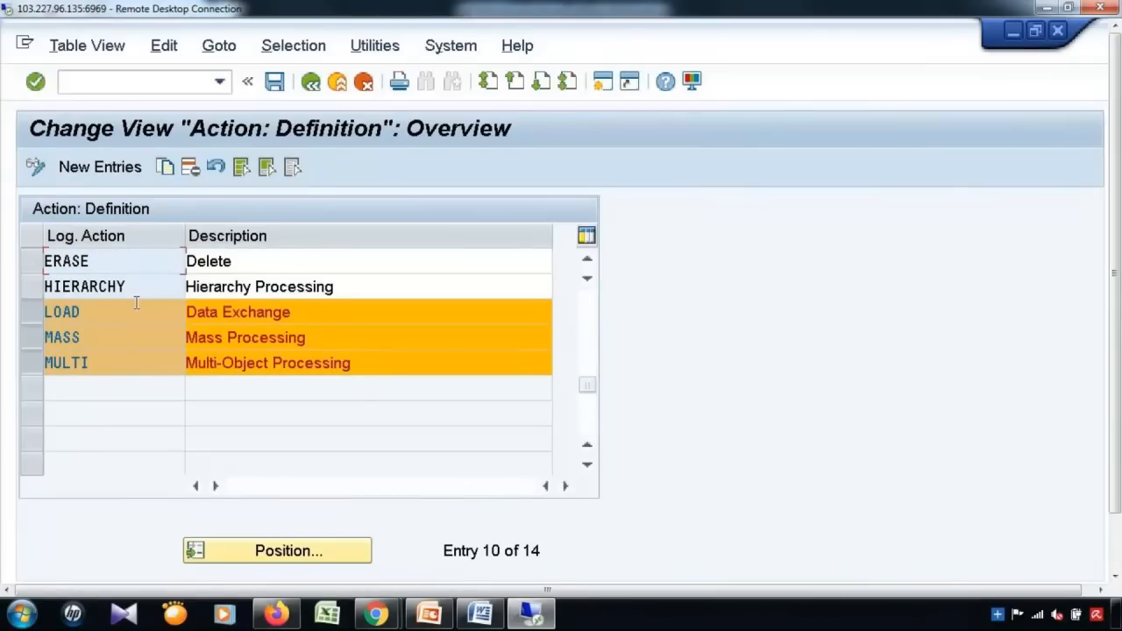
left_click(313, 84)
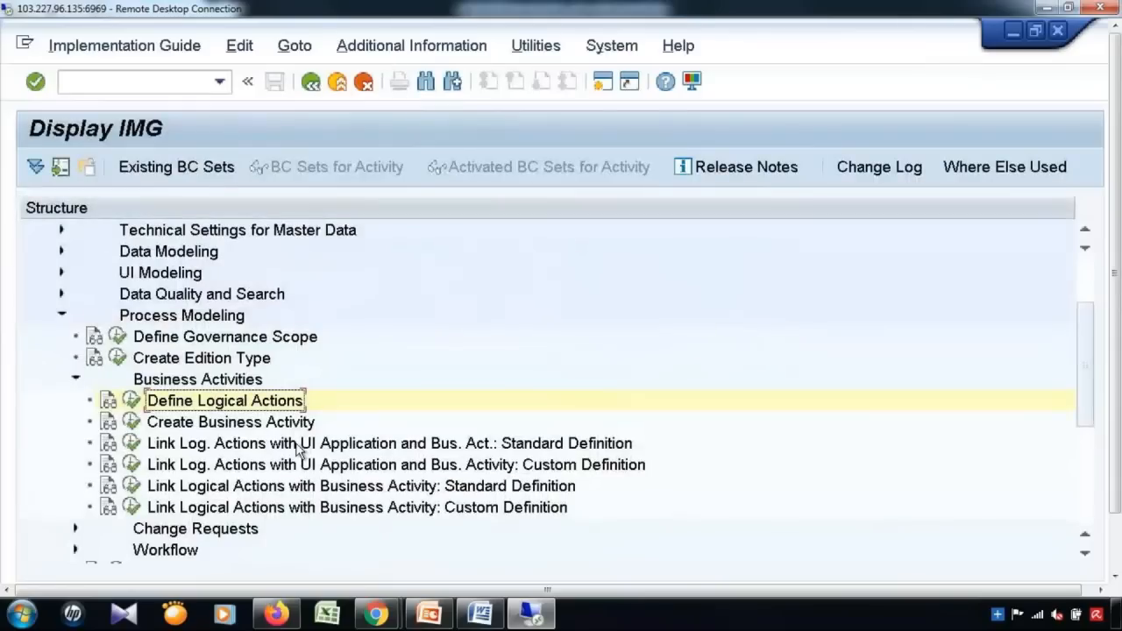
Open the Create Business Activity activity, accept the cross-client notice and start a new entry.
left_click(186, 428)
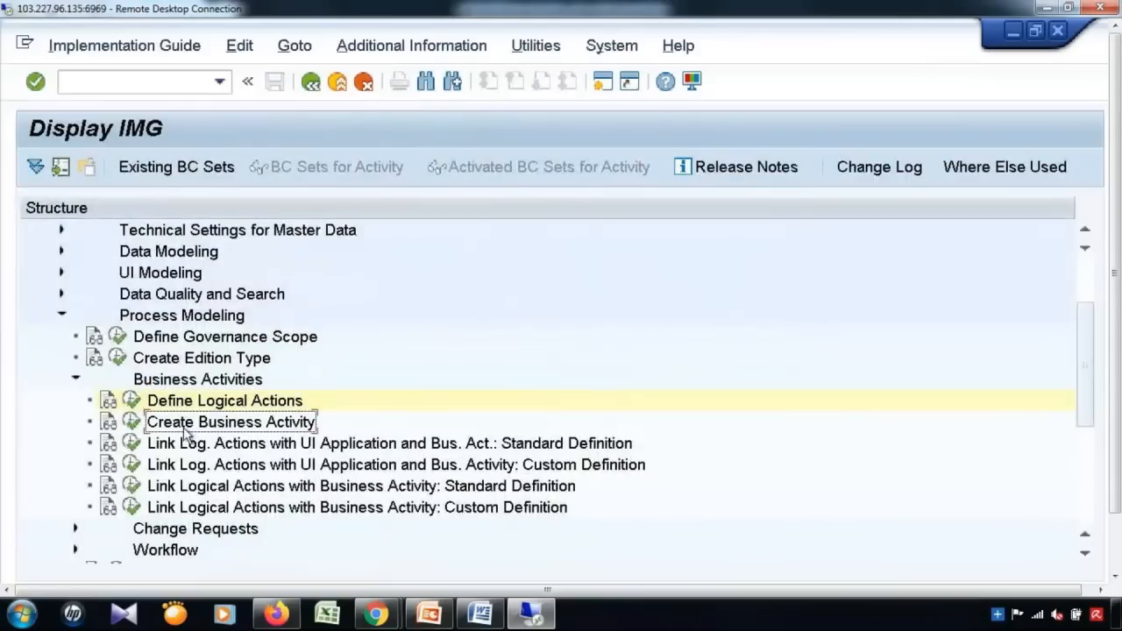
left_click(131, 422)
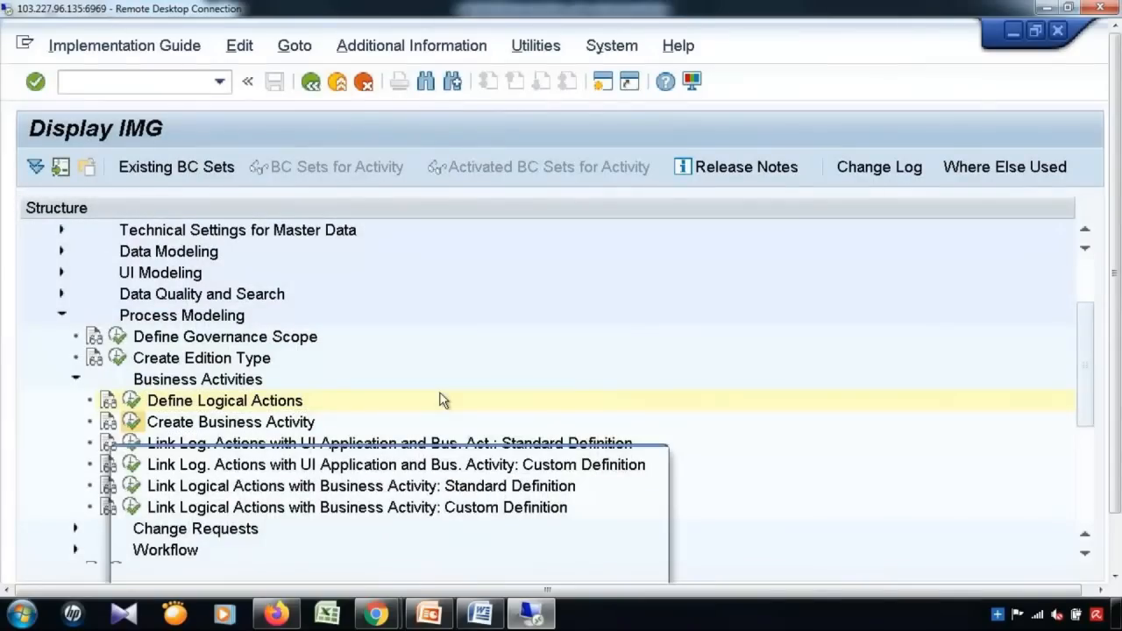
left_click(655, 461)
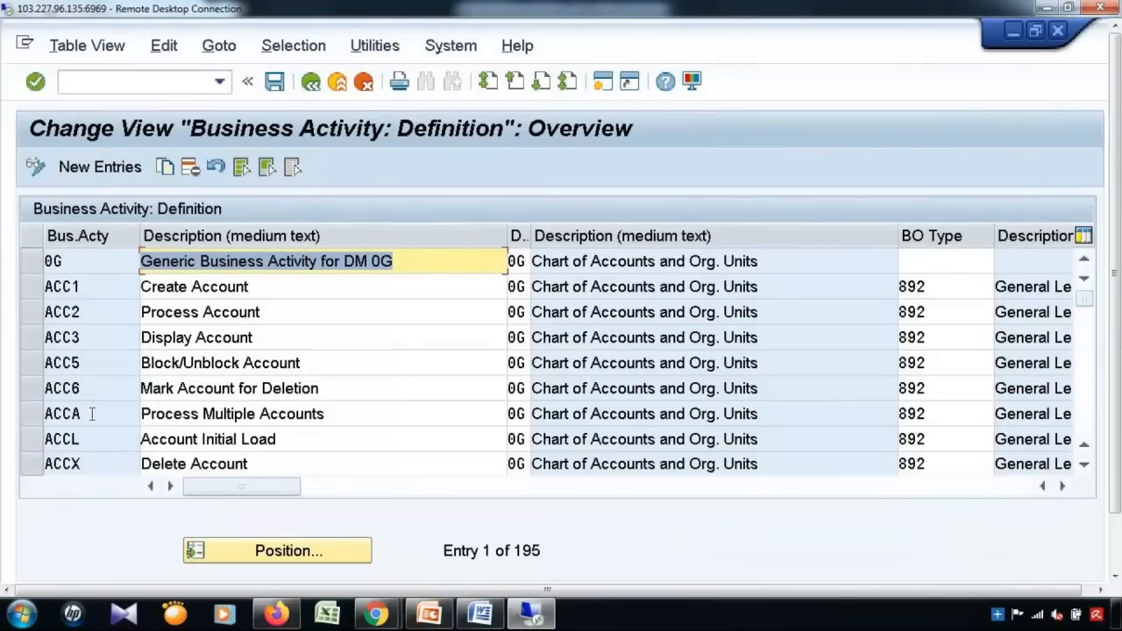
left_click(100, 166)
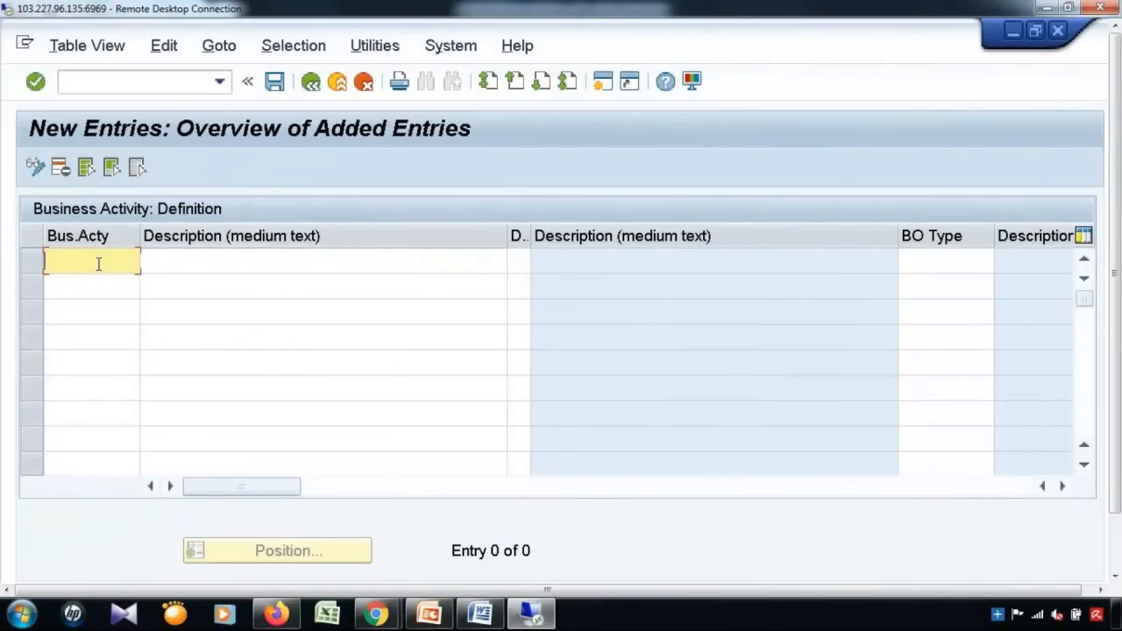
Enter business activity YAC1 with description Airline Process Business Activity and assign it to data model YA.
type("YAC1")
left_click(171, 254)
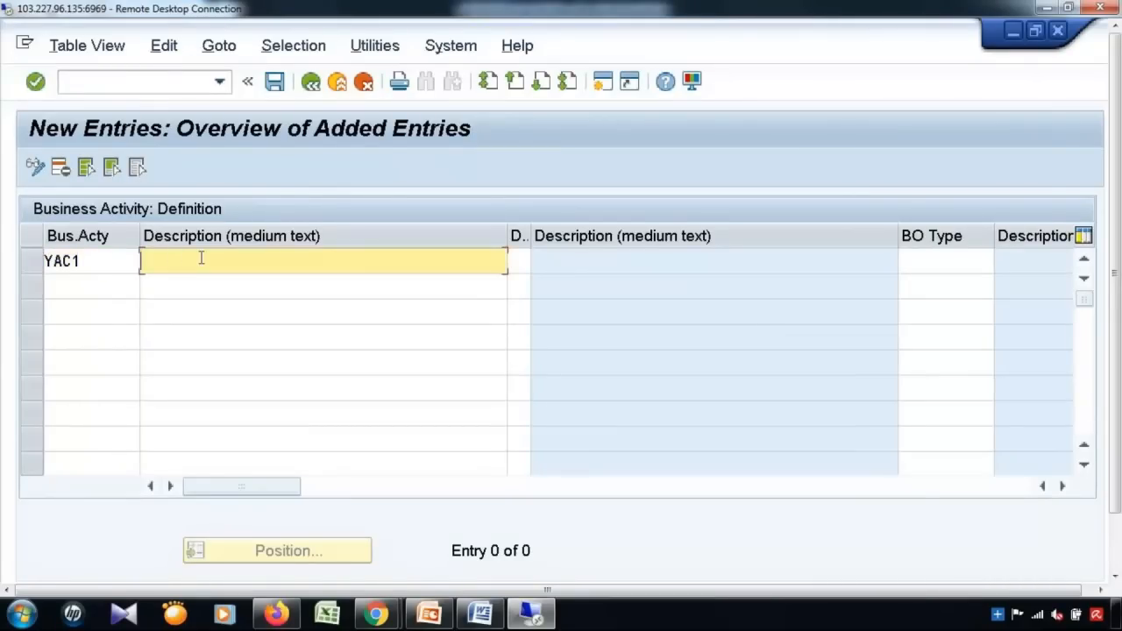
type("Airline Process Bus")
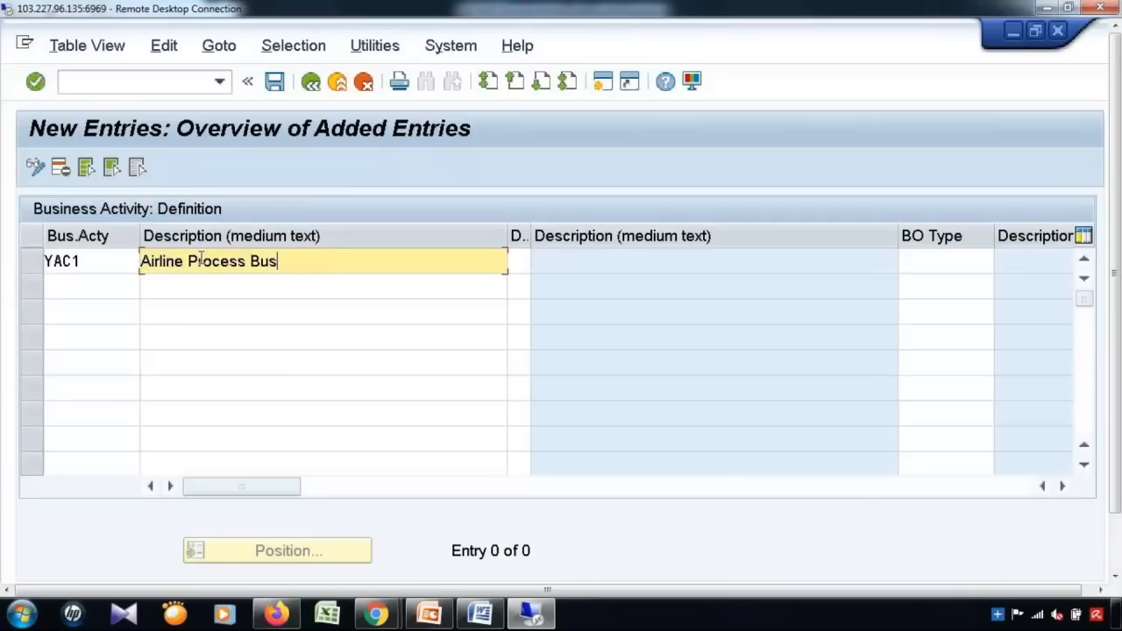
type("iness Activity")
left_click(518, 261)
left_click(538, 261)
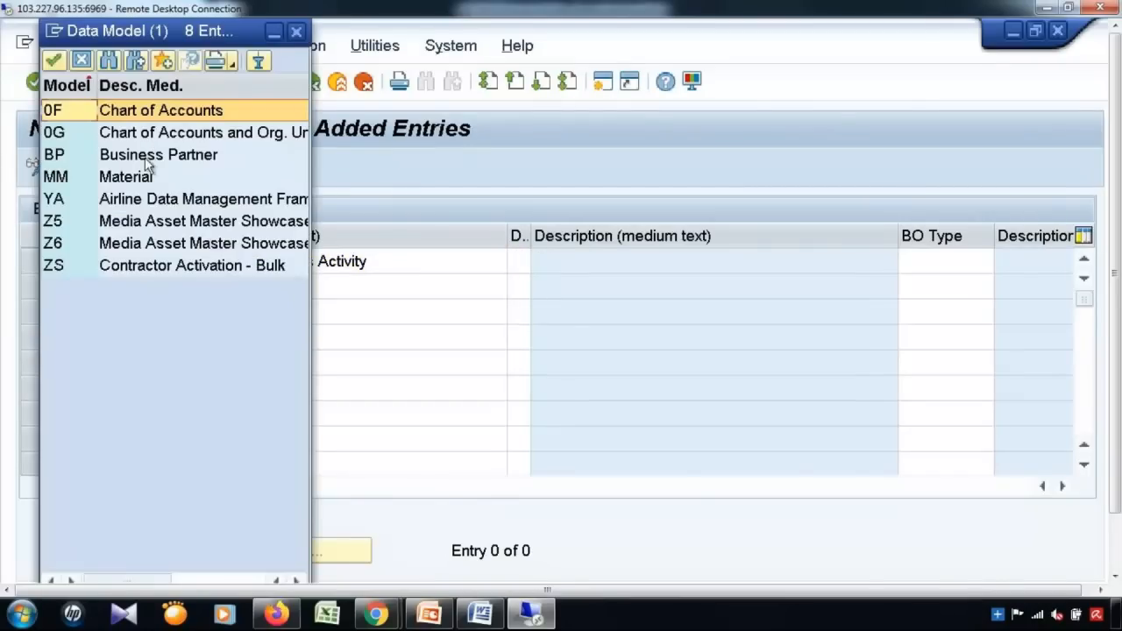
double_click(145, 205)
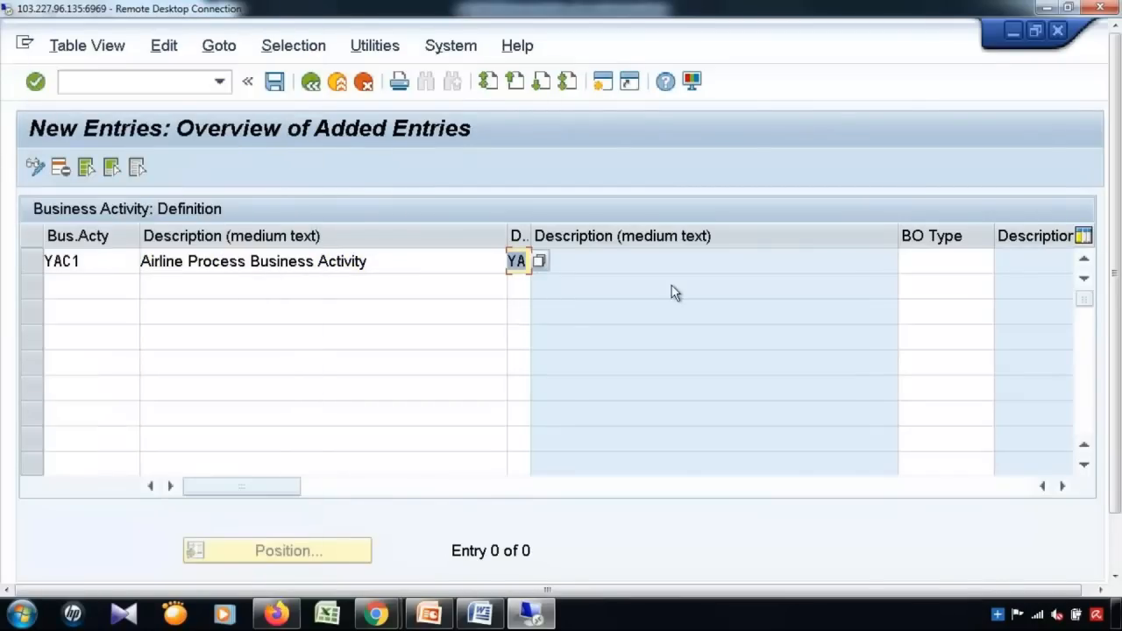
Assign logical action CREATE to business activity YAC1, leaving the BO type empty, and save it in the MDG:DATA MODEL/PROCESS MODEL workbench request.
left_click(947, 261)
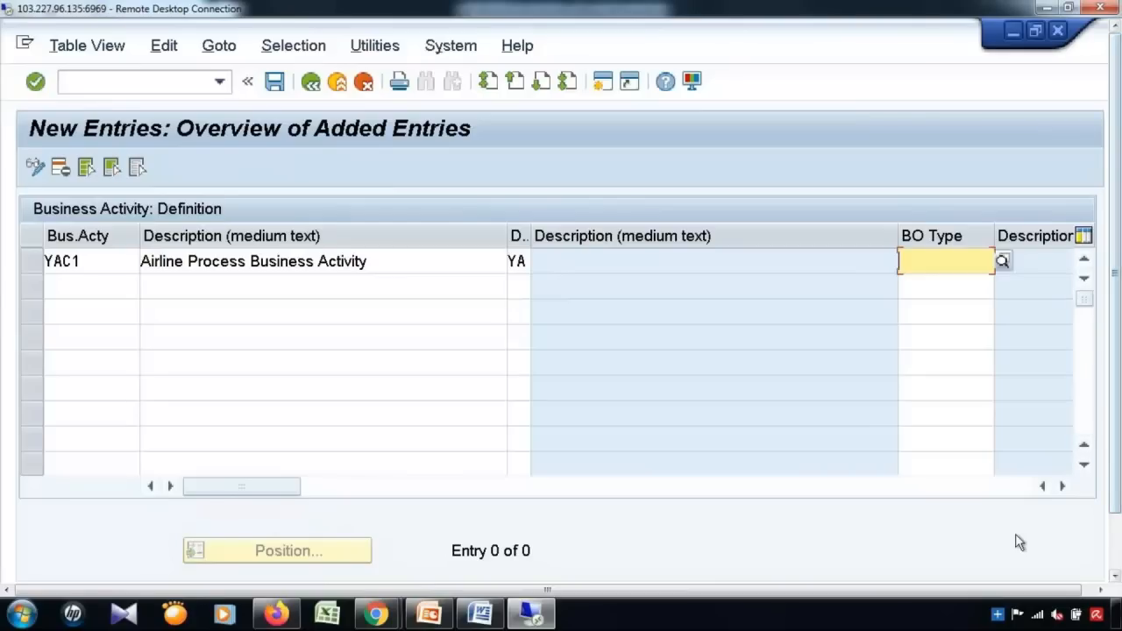
left_click(1063, 486)
left_click(1063, 487)
left_click(1062, 487)
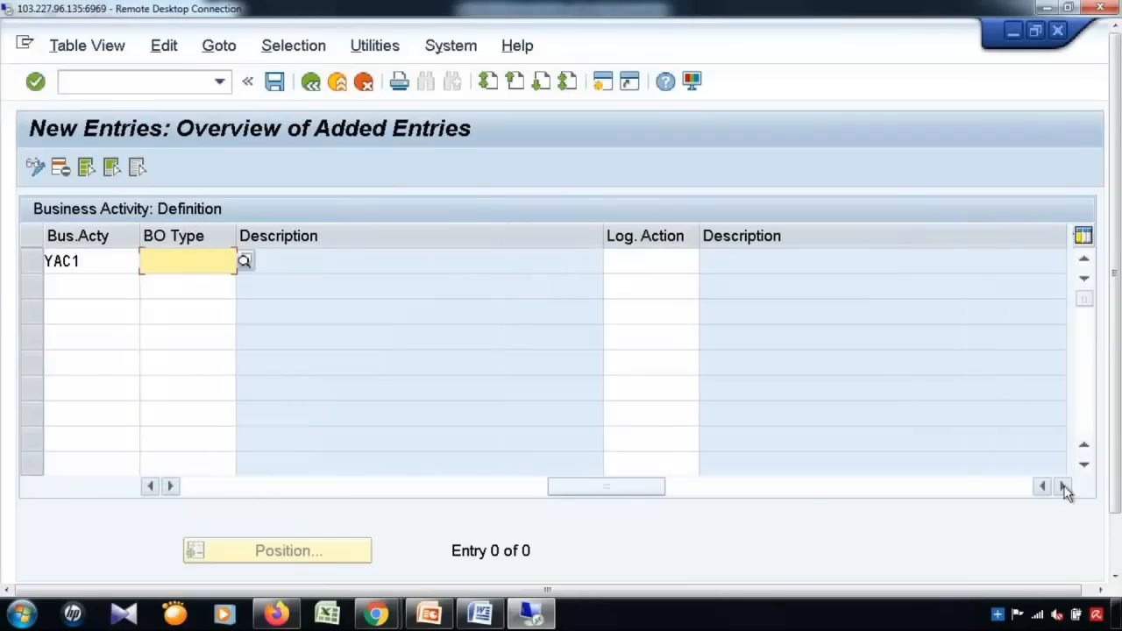
left_click(640, 261)
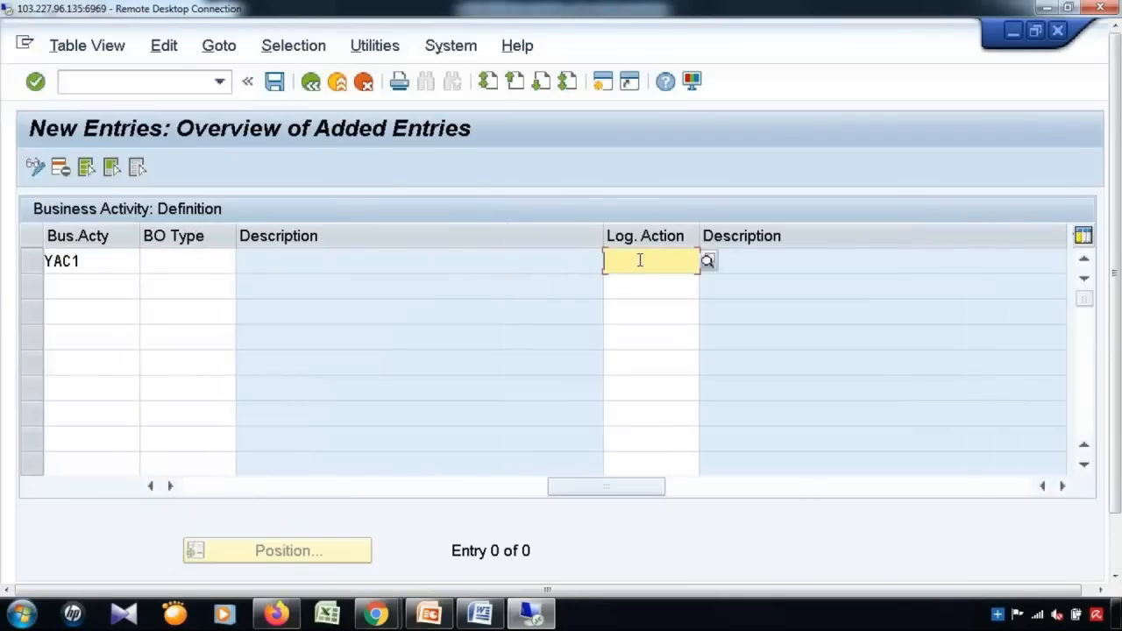
type("CREATE")
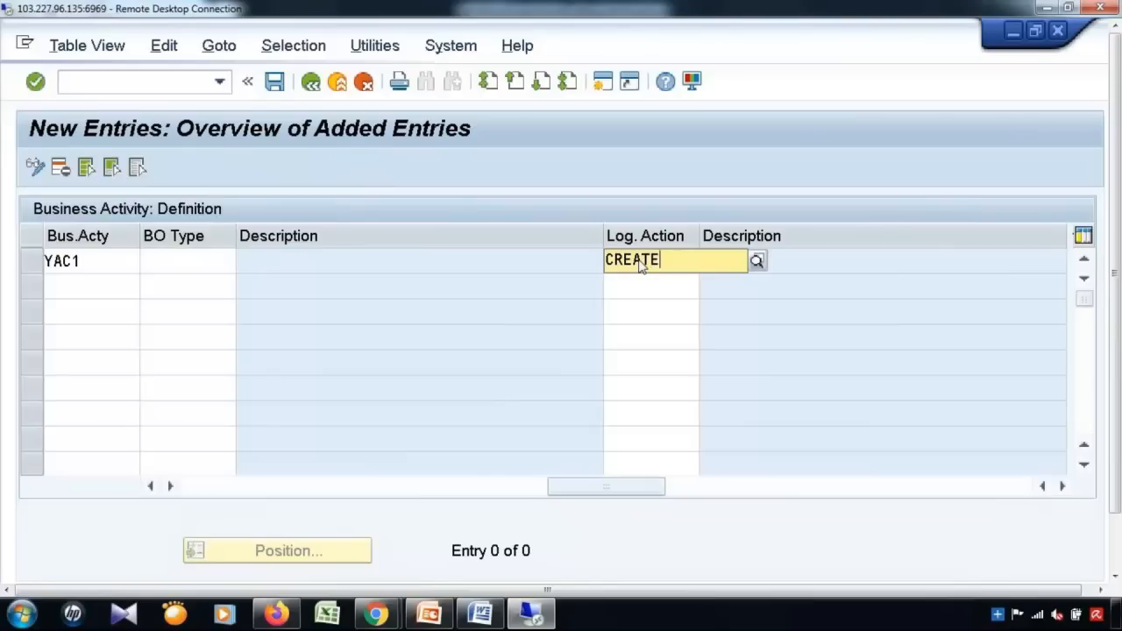
left_click(623, 307)
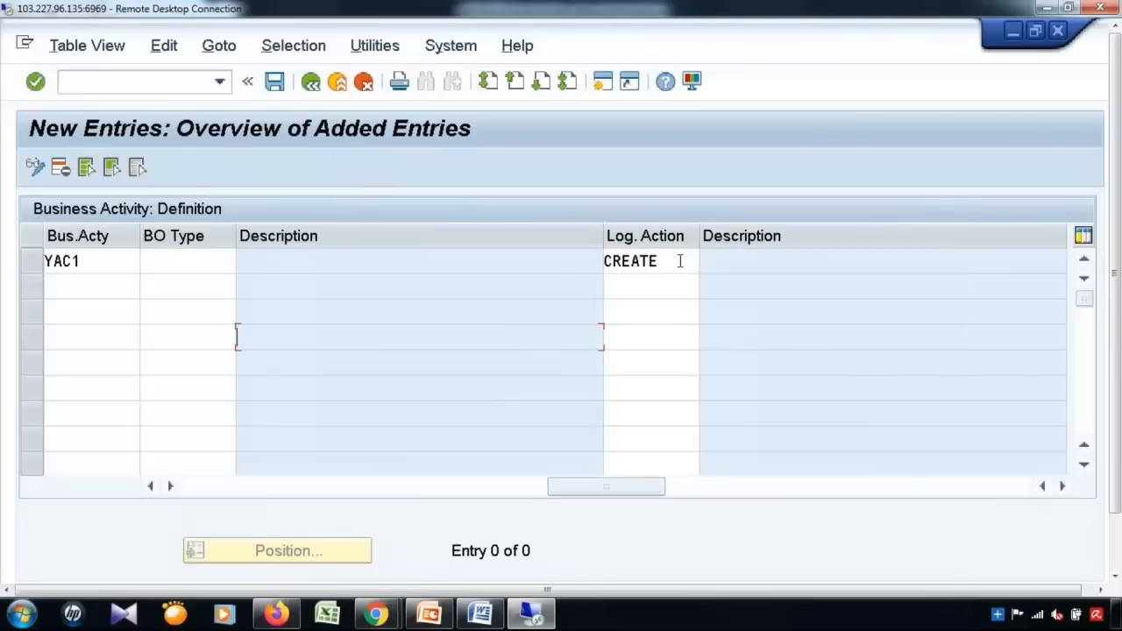
left_click(707, 261)
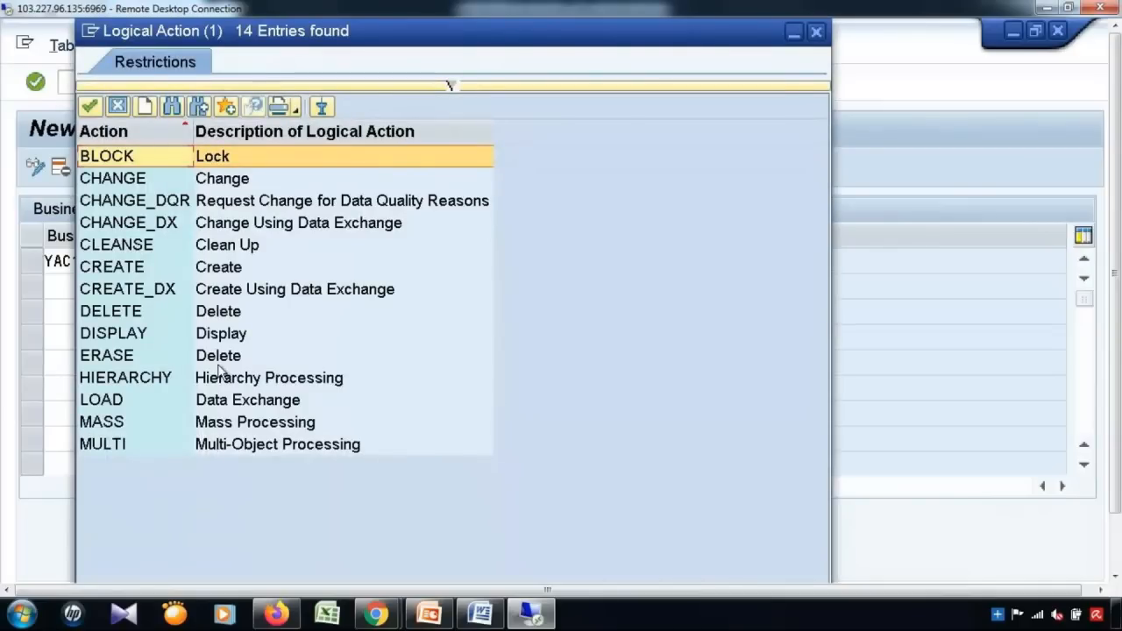
double_click(167, 267)
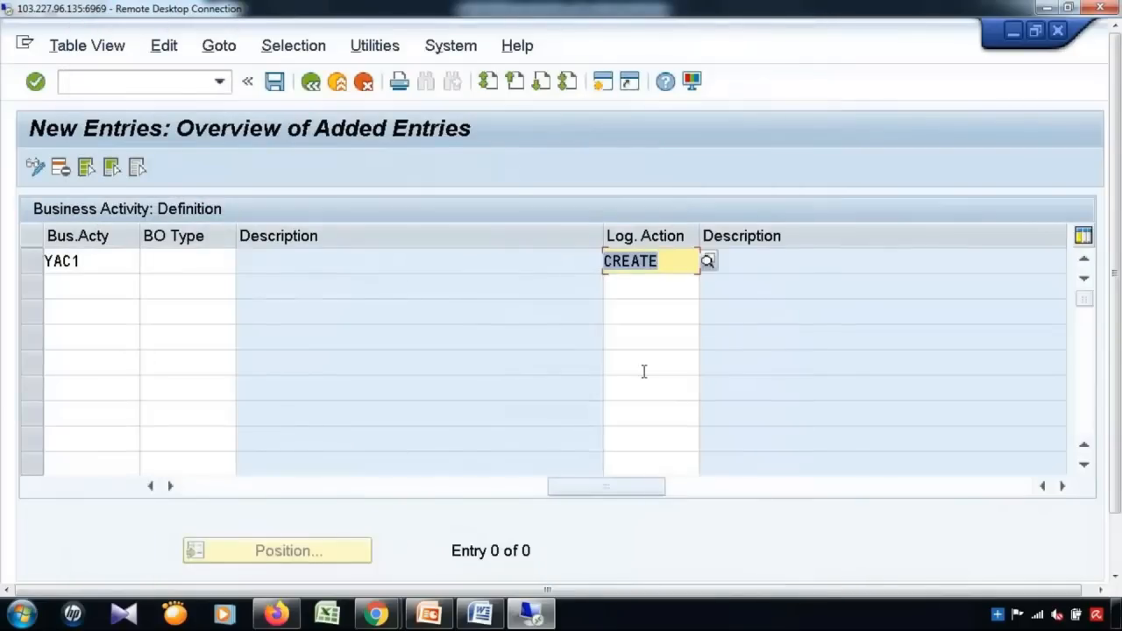
left_click(275, 81)
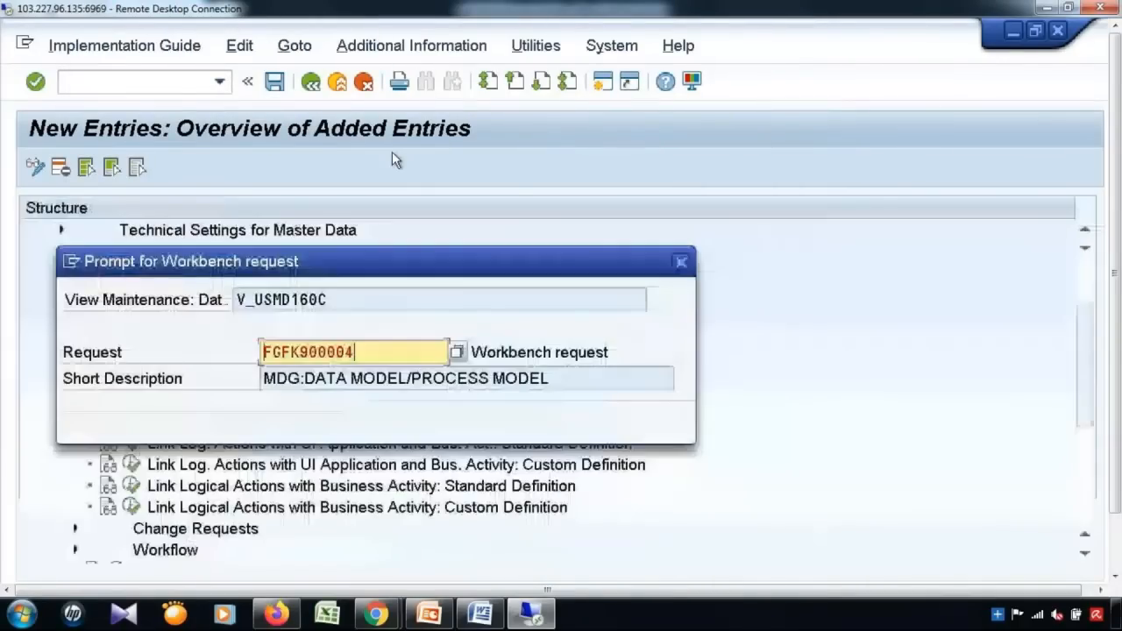
left_click(400, 423)
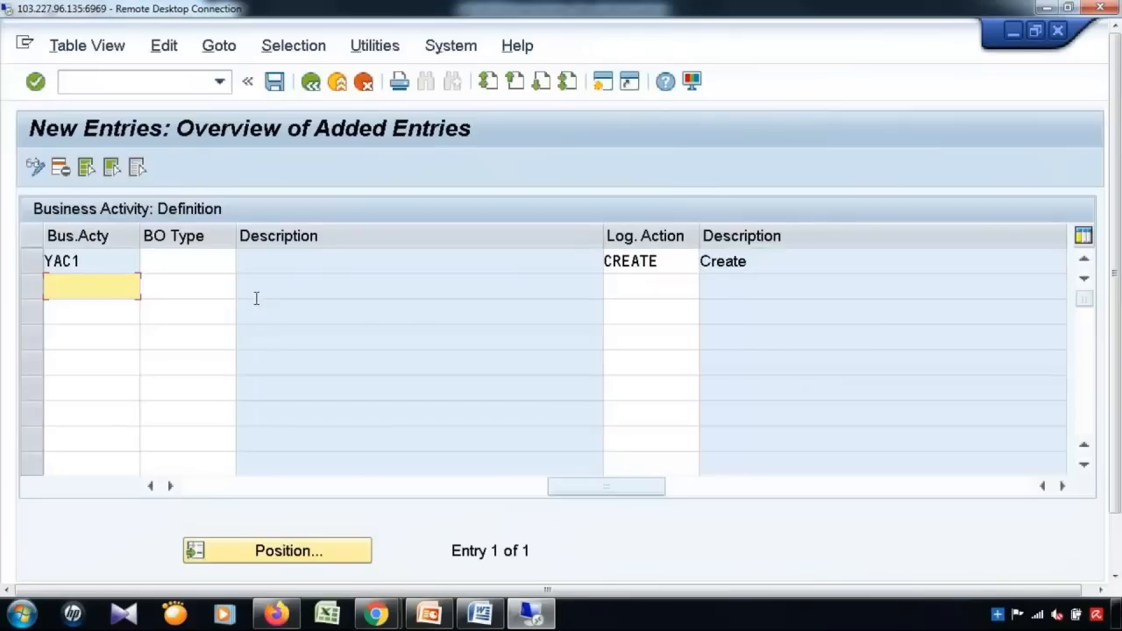
Return to the business activity overview and position the list on entries starting with y*.
left_click(310, 81)
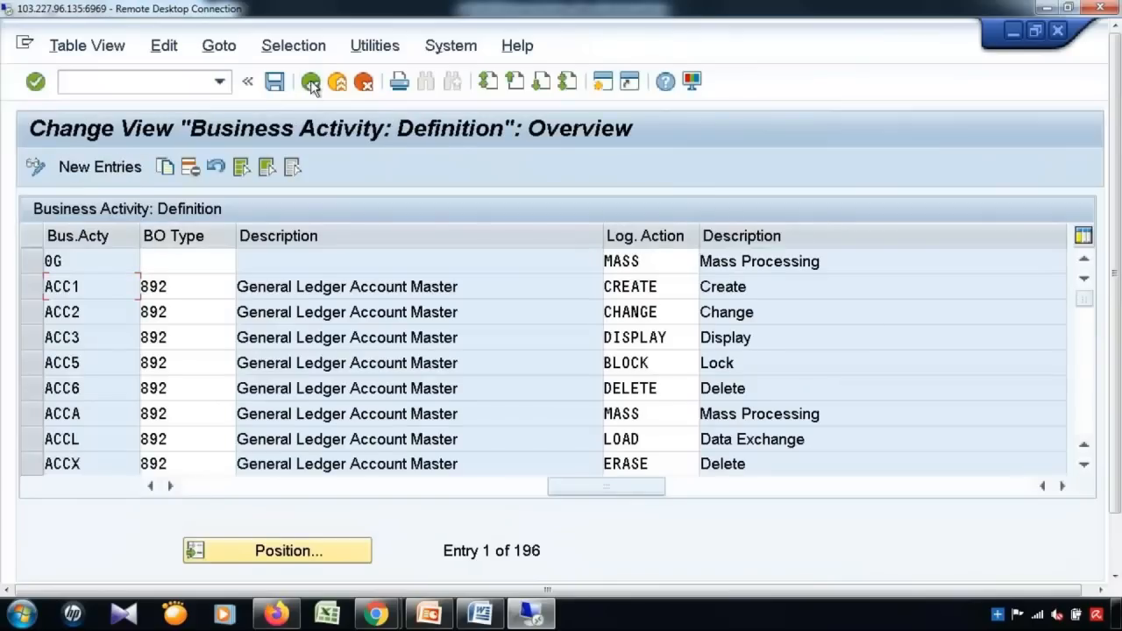
left_click(98, 414)
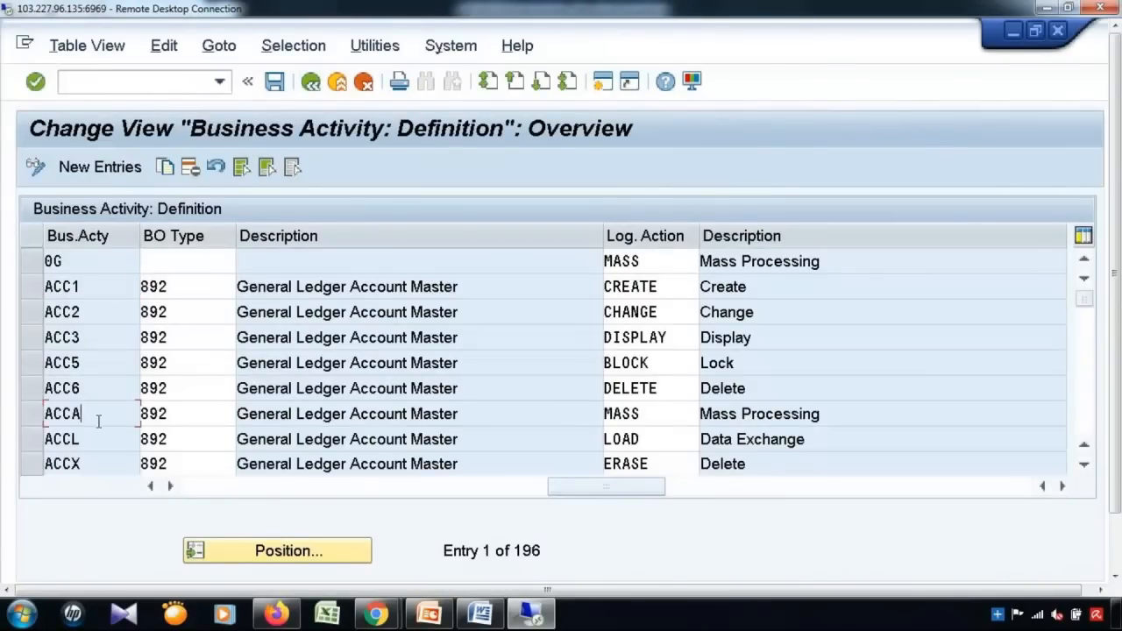
left_click(261, 551)
type("y")
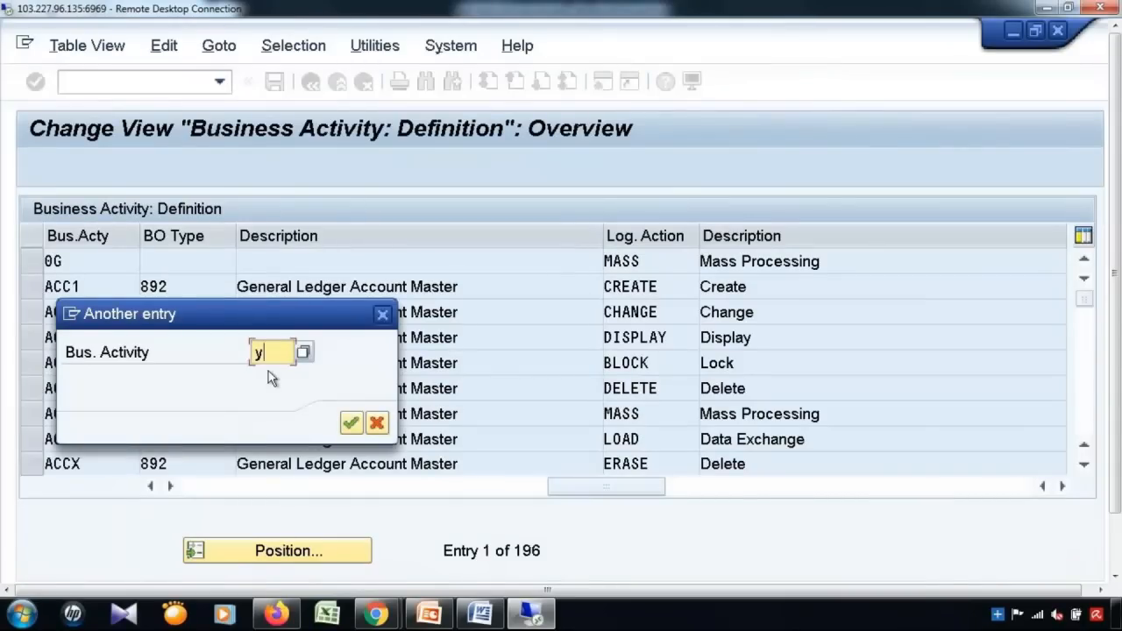
type("*")
left_click(350, 423)
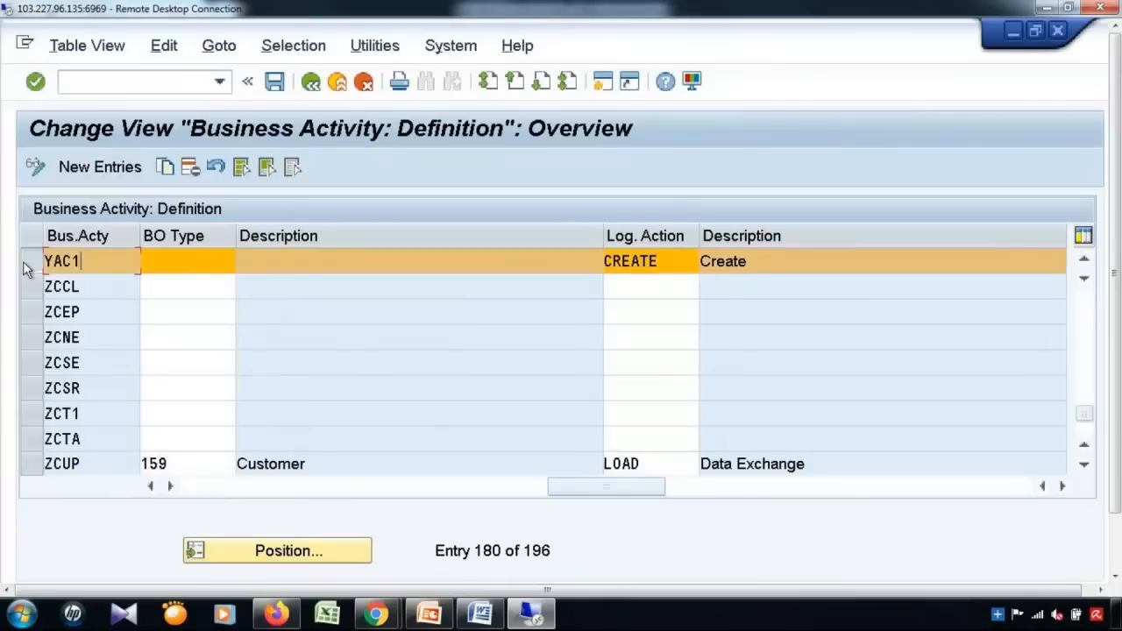
Check the description, data model, BO type and logical action of business activity YAC1, and return to the implementation guide.
left_click(432, 490)
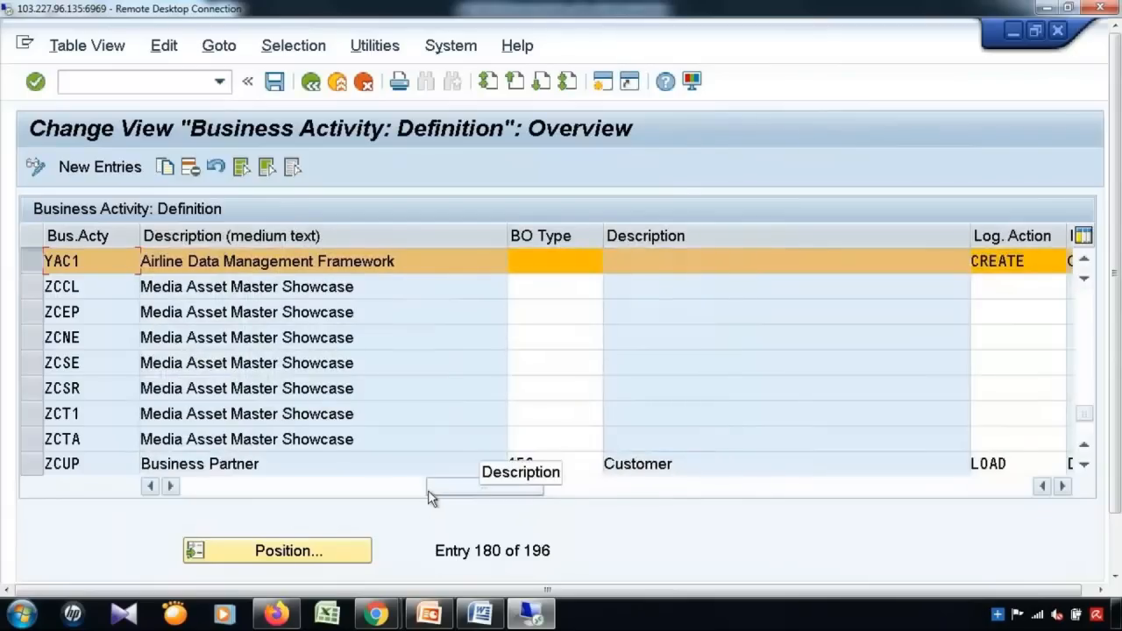
left_click(377, 493)
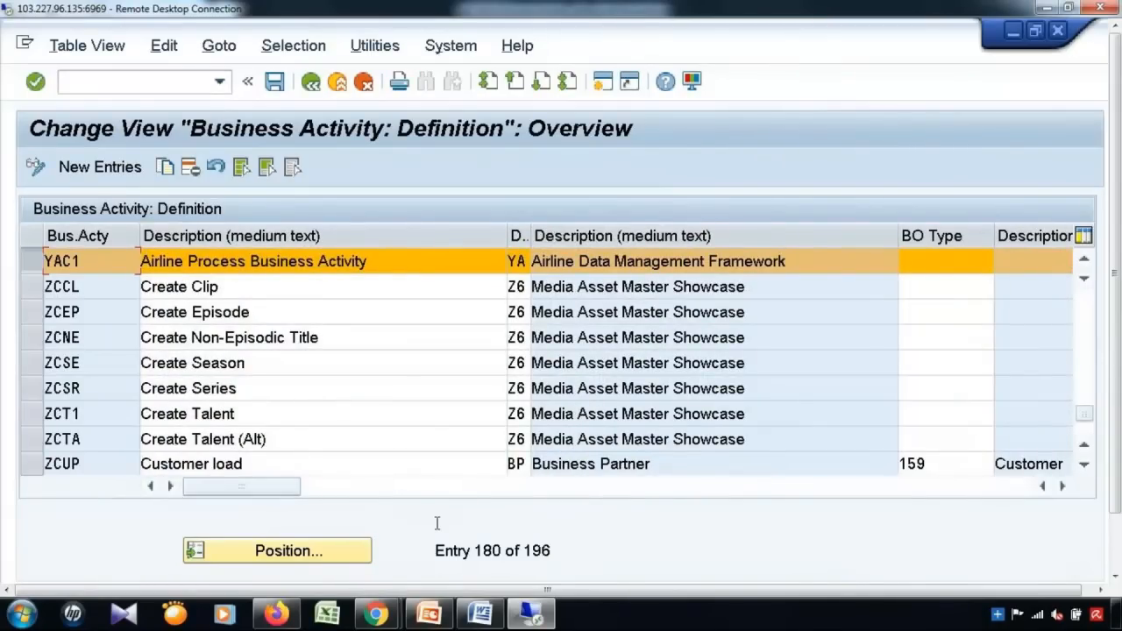
left_click(340, 492)
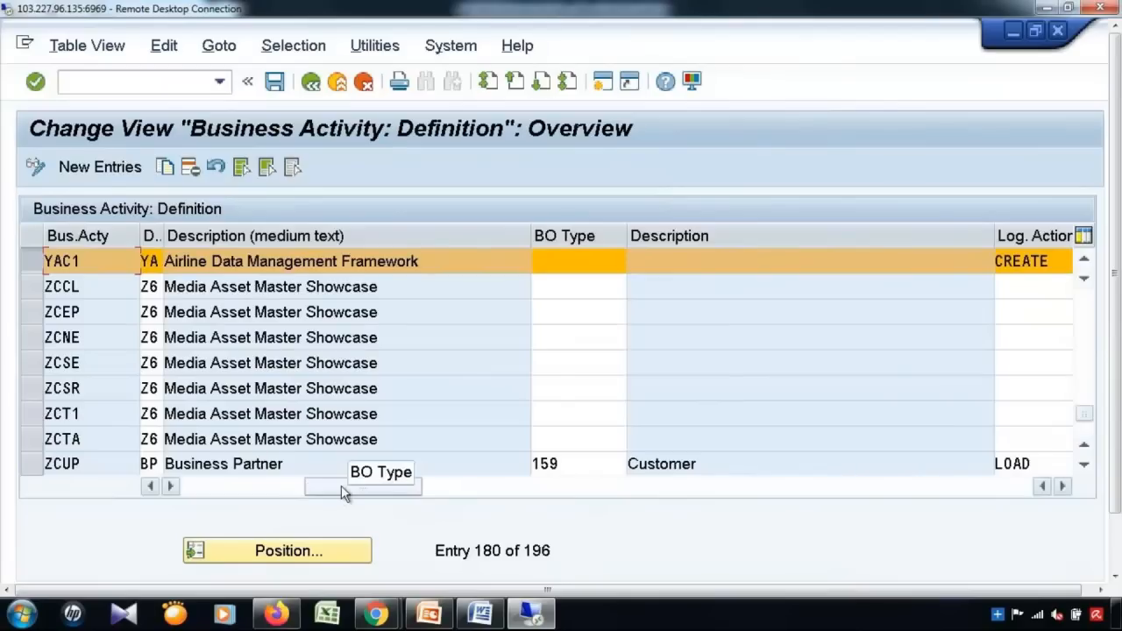
left_click(428, 489)
left_click(631, 494)
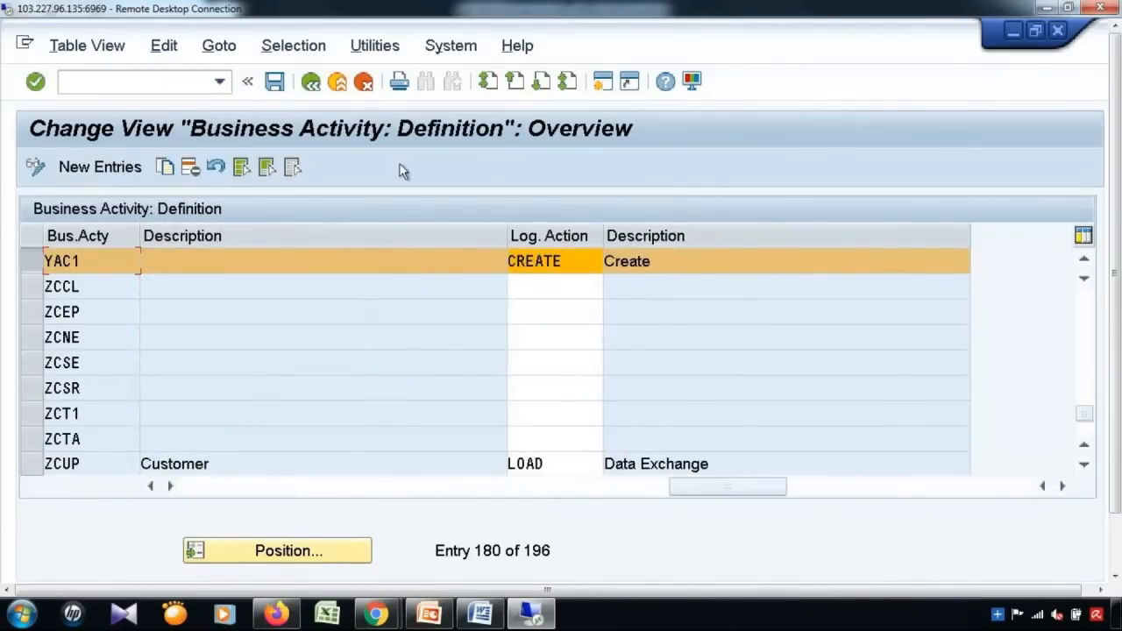
left_click(310, 83)
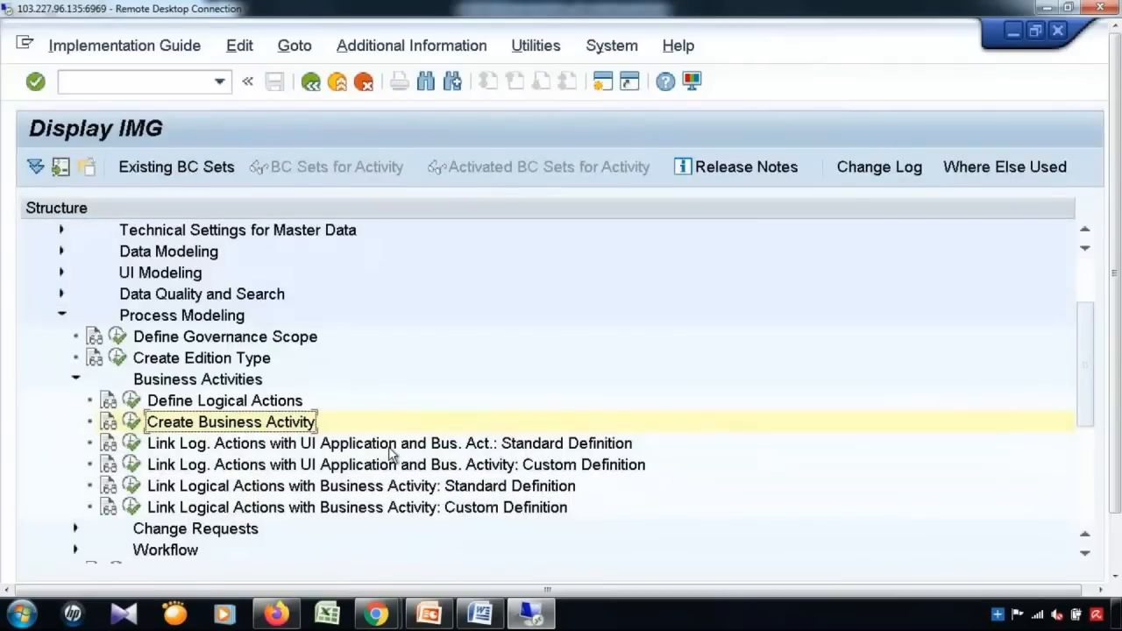
Review the activities for linking logical actions with UI applications and business activities, focusing on the standard definitions.
scroll(386, 464, "down", 2)
left_click(173, 364)
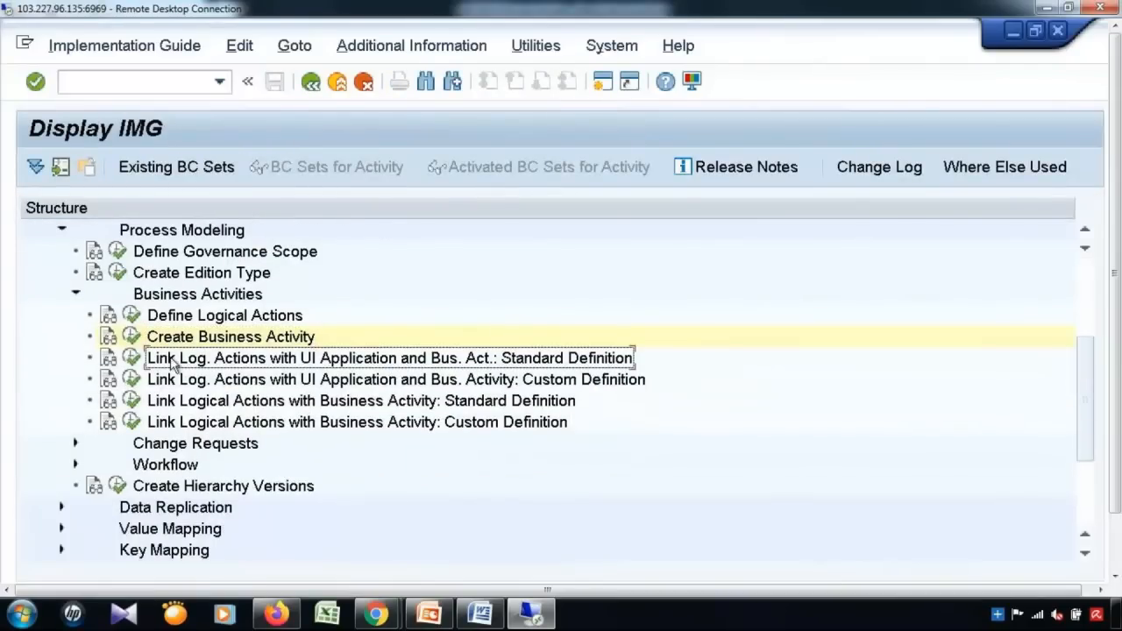
left_click(200, 405)
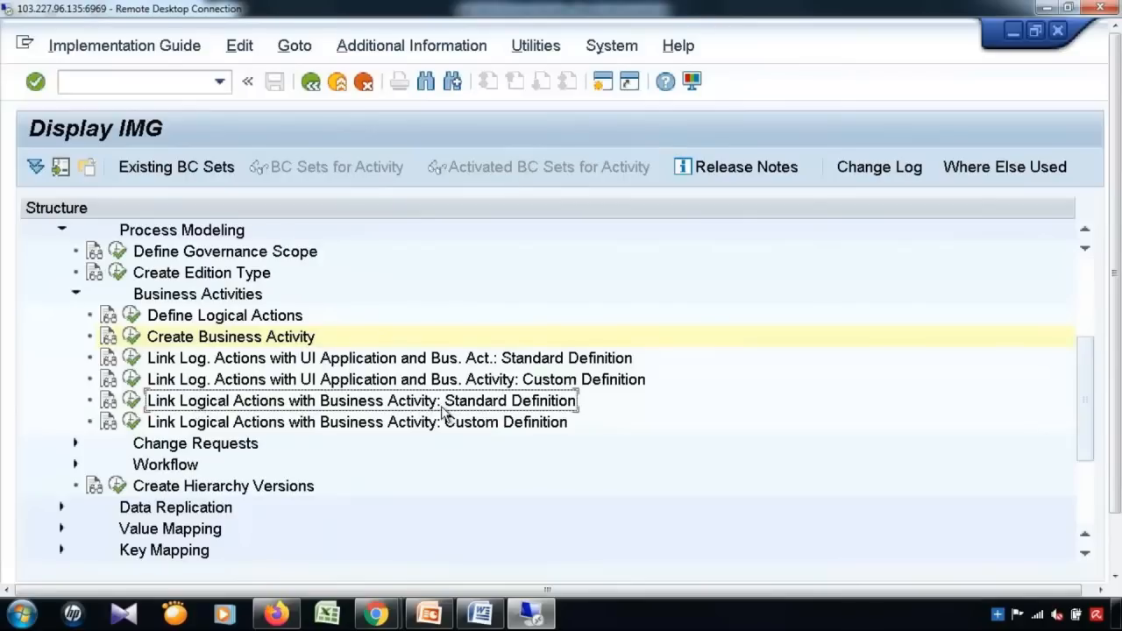
left_click(307, 359)
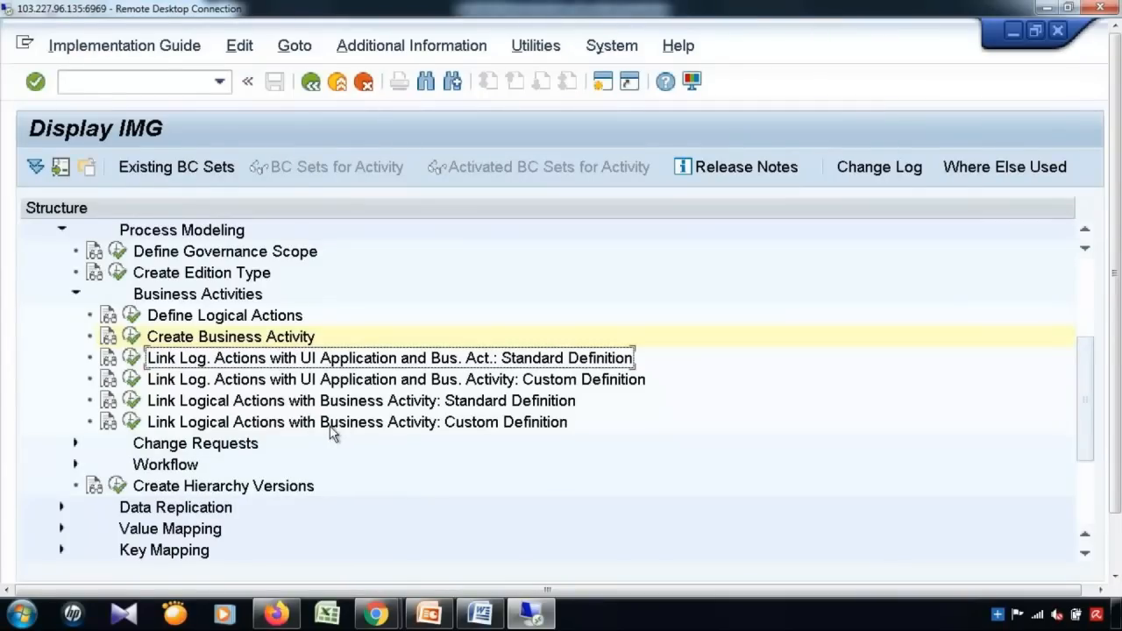
Open the Create Change Request Type activity under Change Requests and start a new entry for change request type YAC1.
scroll(333, 428, "down", 1)
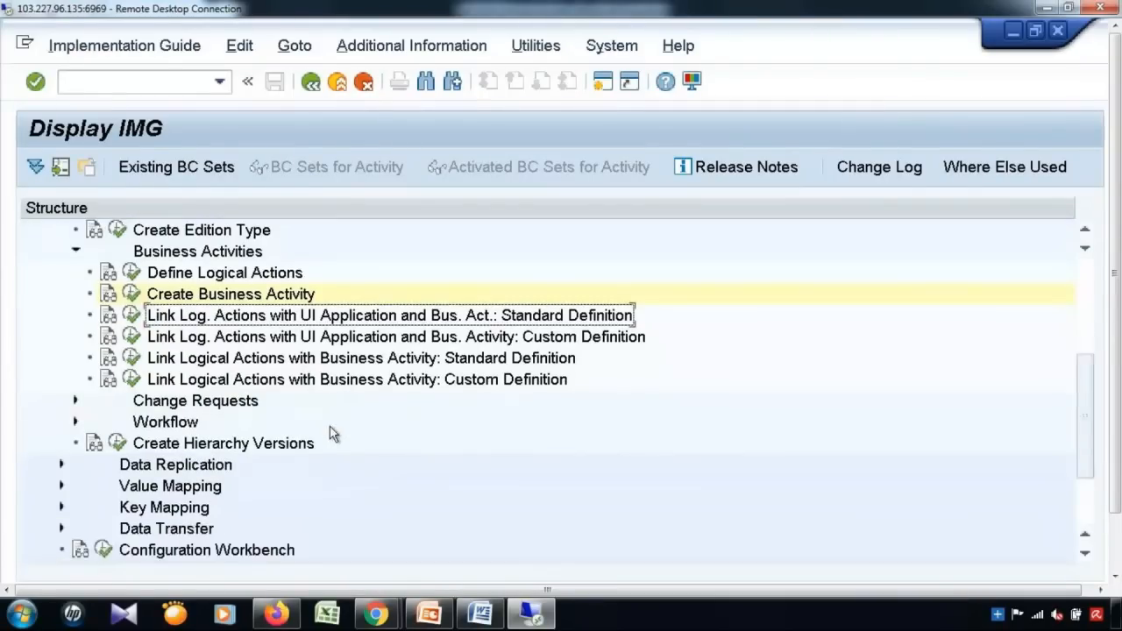
left_click(75, 401)
scroll(415, 421, "down", 2)
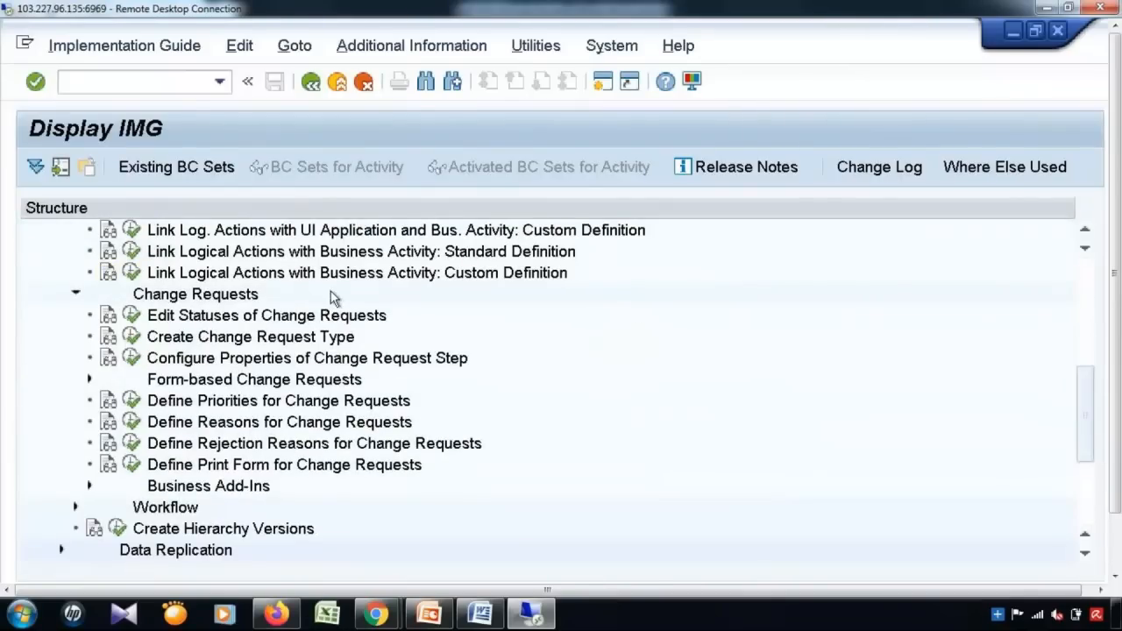
left_click(172, 343)
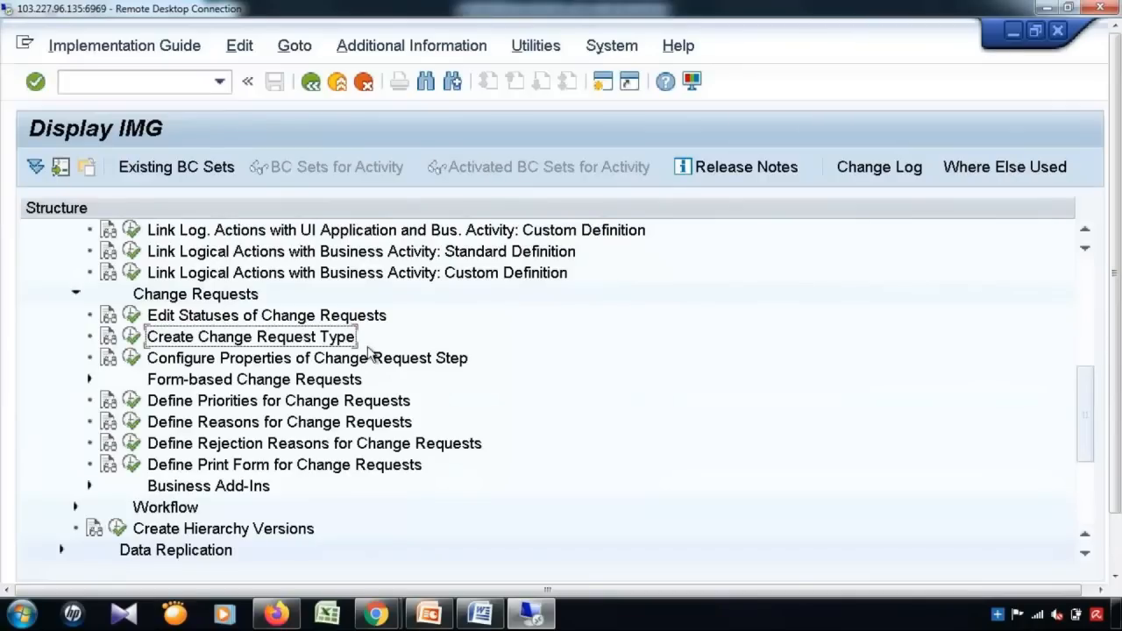
left_click(131, 336)
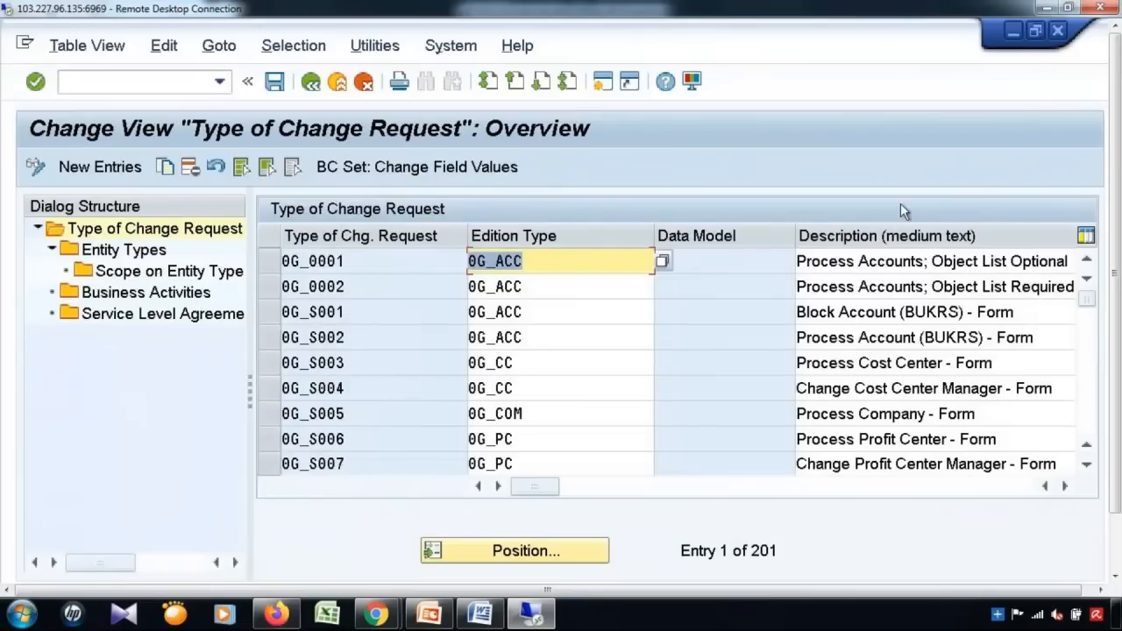
left_click(101, 166)
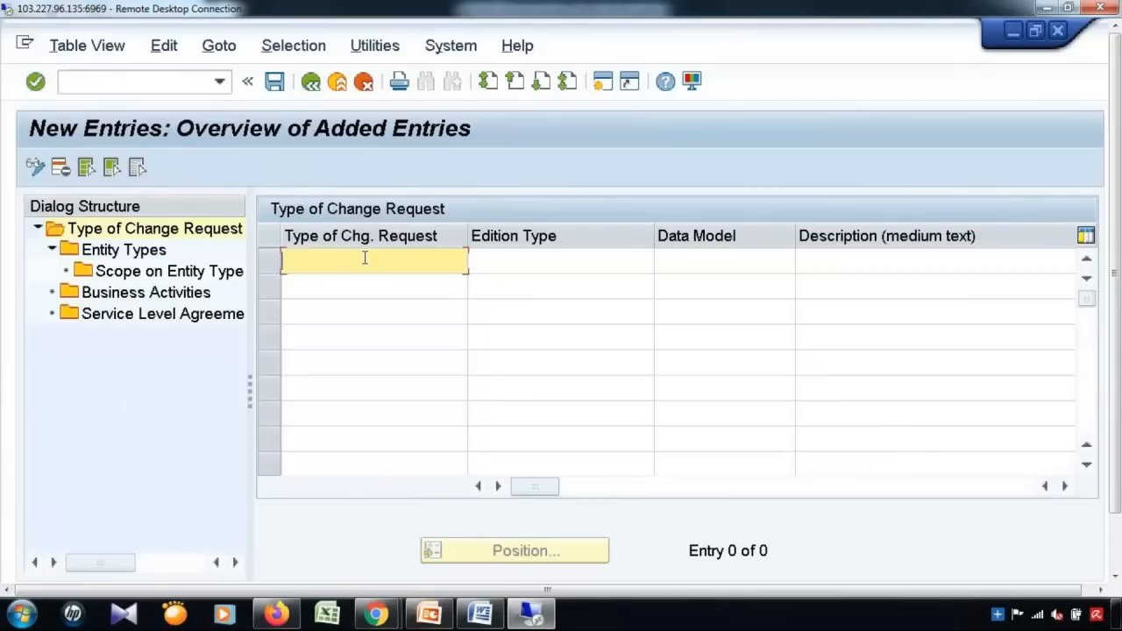
type("YAC1")
Look up the available edition types, try edition type YAE for change request type YAC1, and clear the field.
left_click(522, 262)
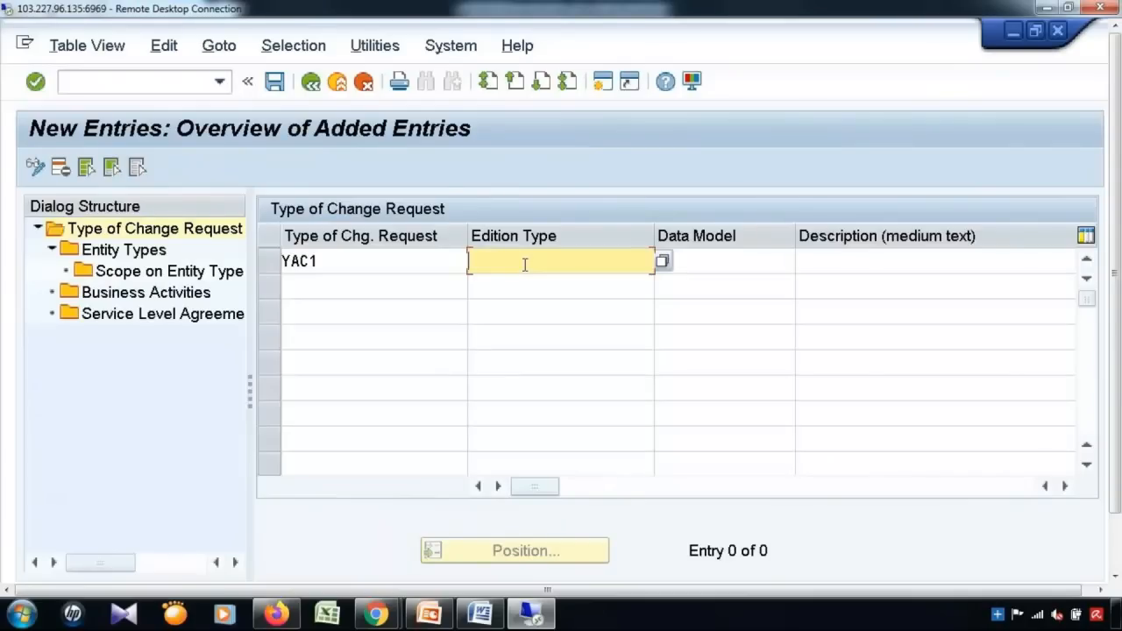
left_click(662, 261)
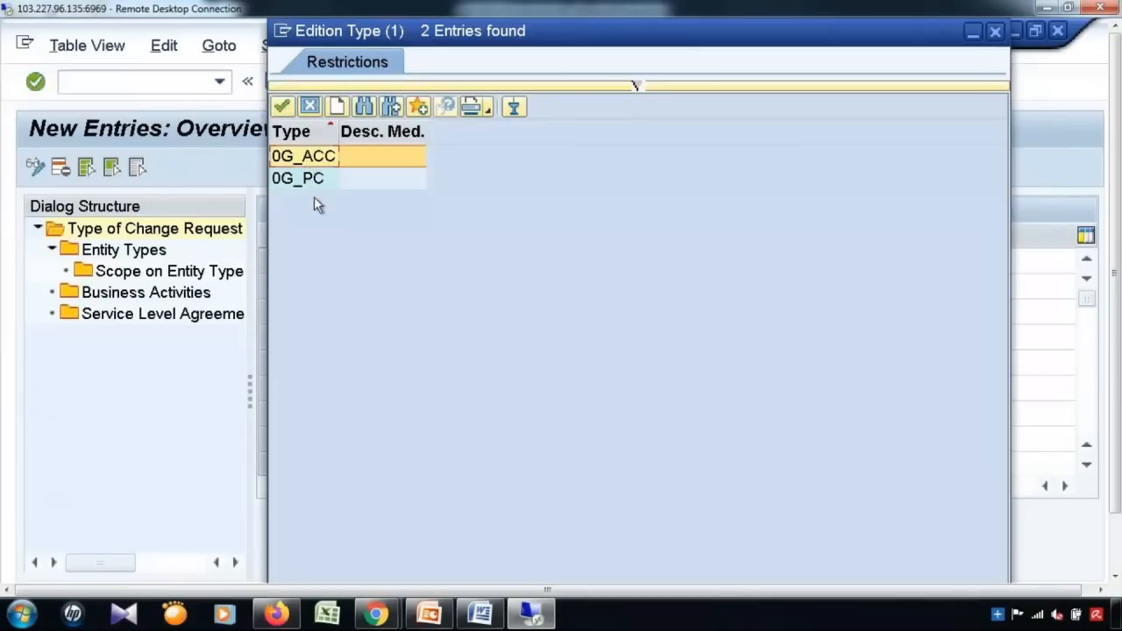
left_click(311, 106)
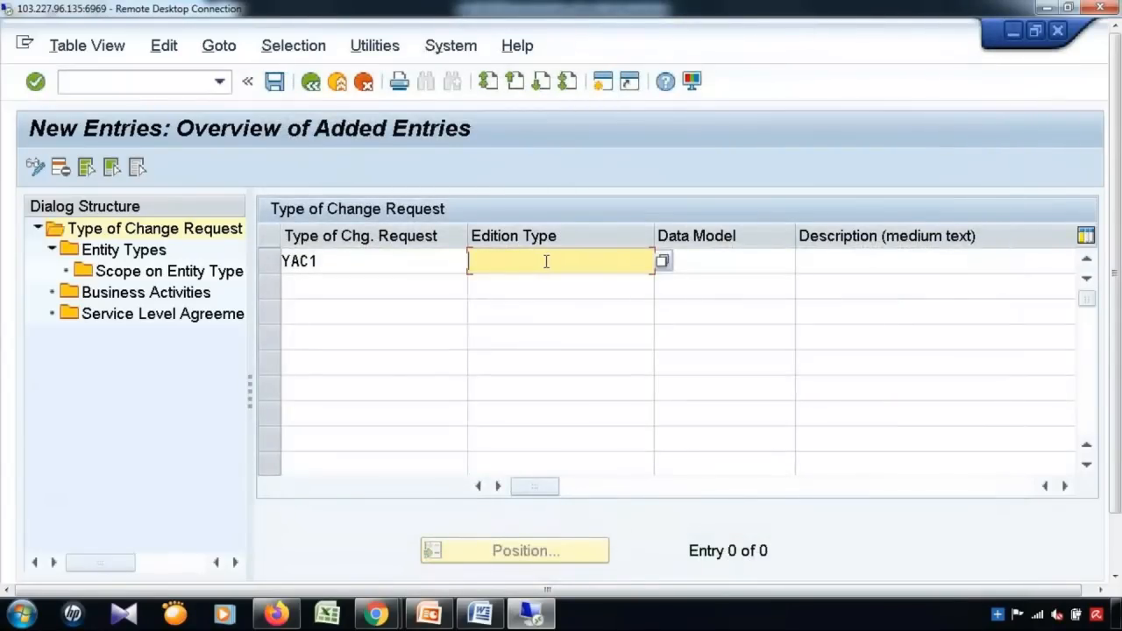
type("YAE")
left_click_drag(514, 263, 409, 258)
left_click_drag(343, 260, 263, 257)
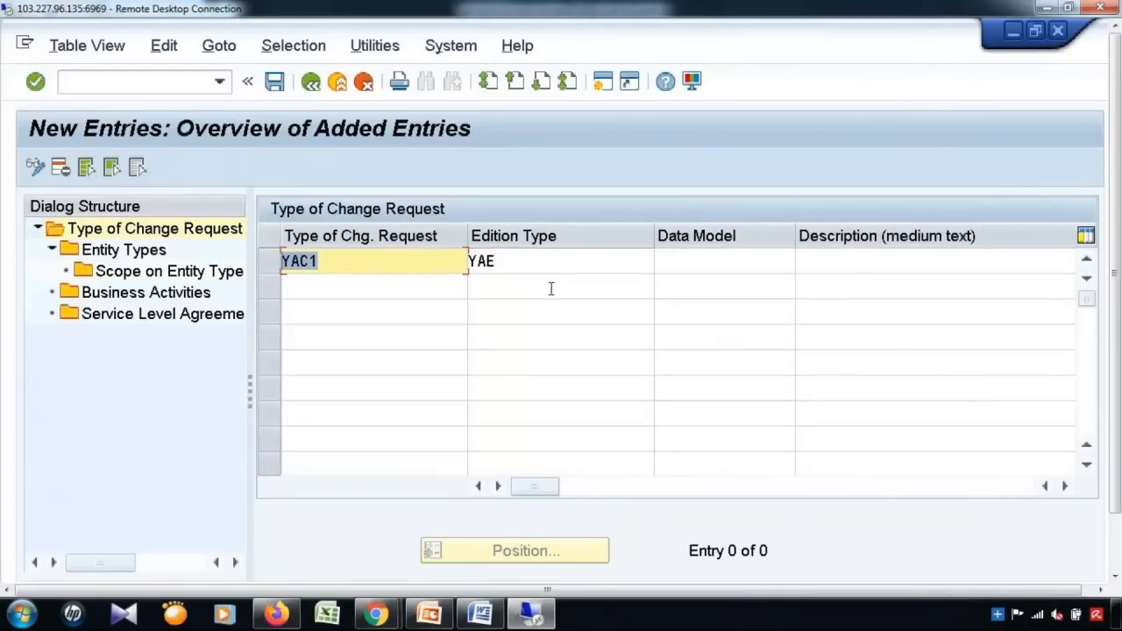
double_click(506, 260)
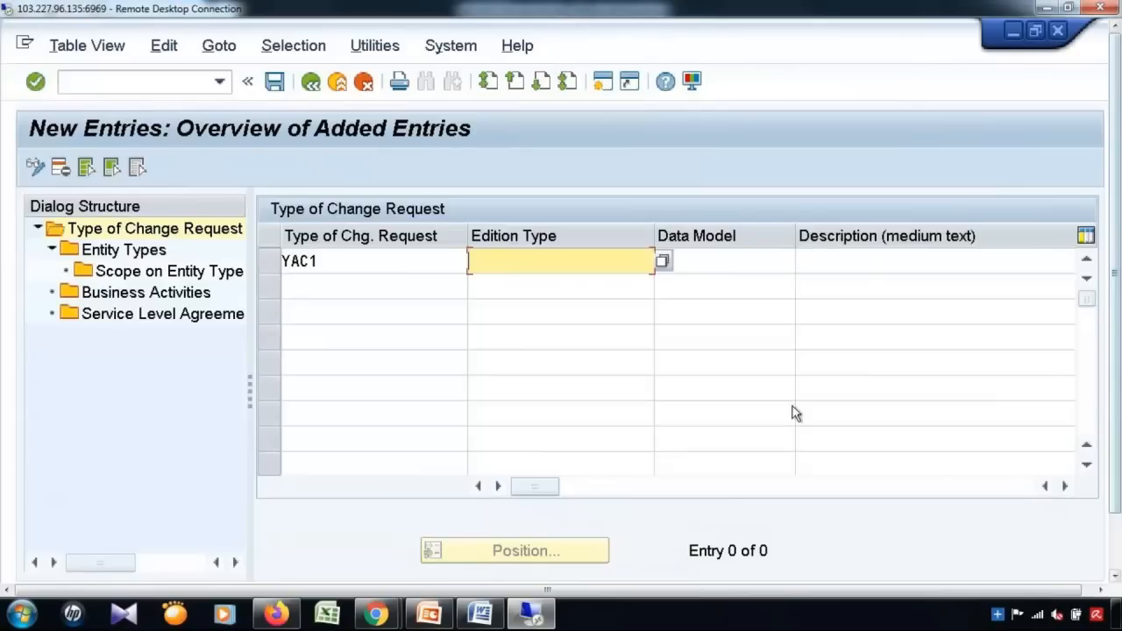
Assign data model YA to change request type YAC1 and describe it as Airline Processing.
left_click(744, 263)
type("YA")
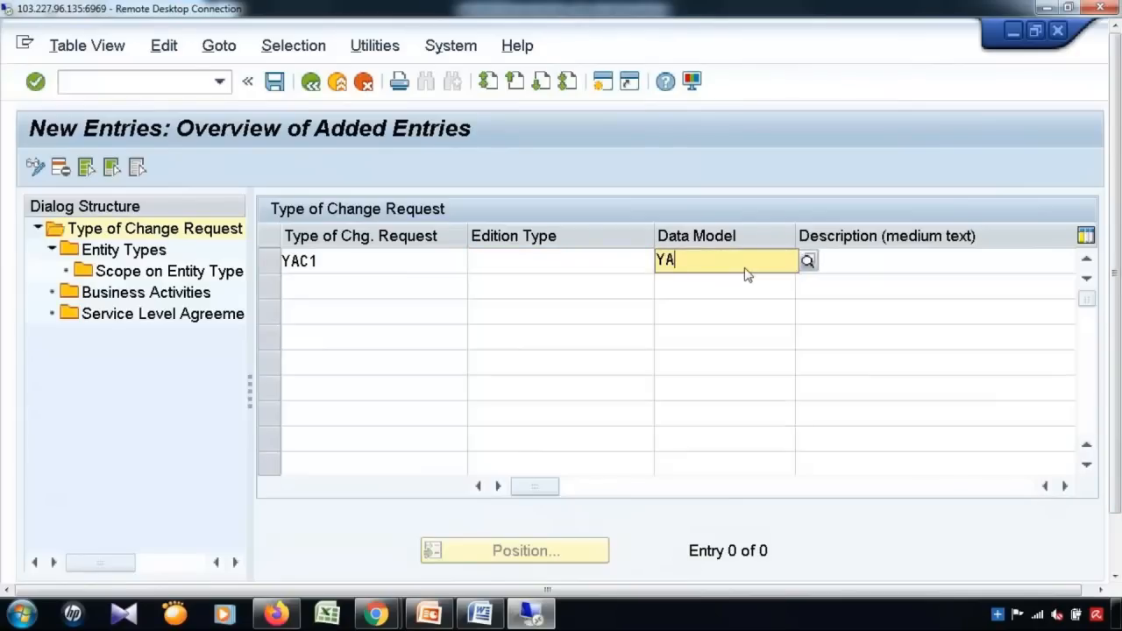
key("Return")
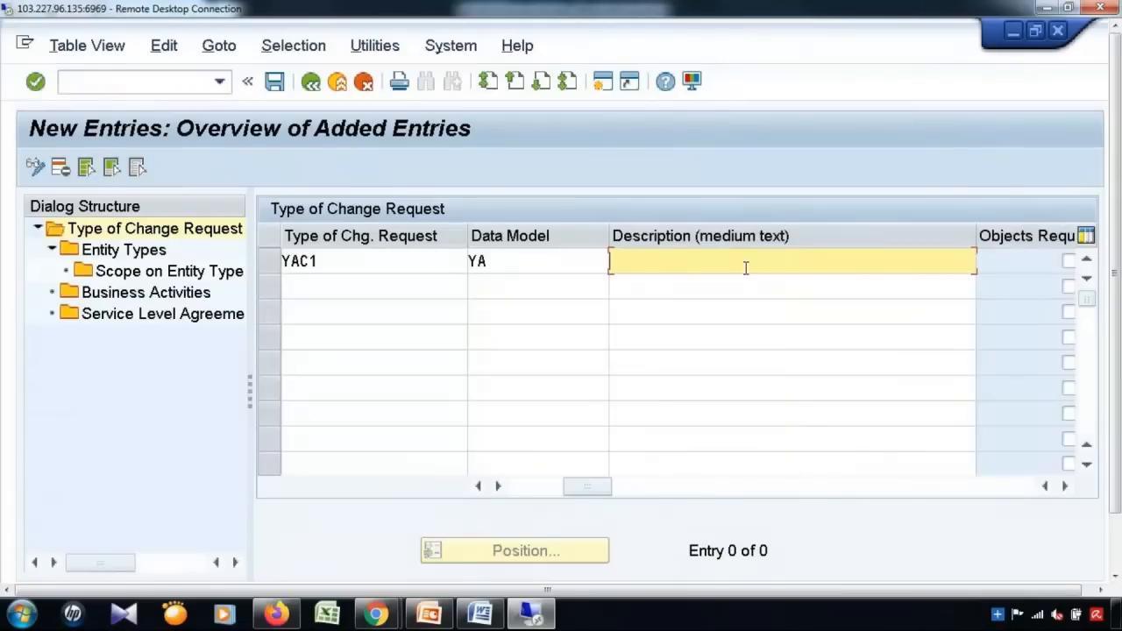
type("Airline Process")
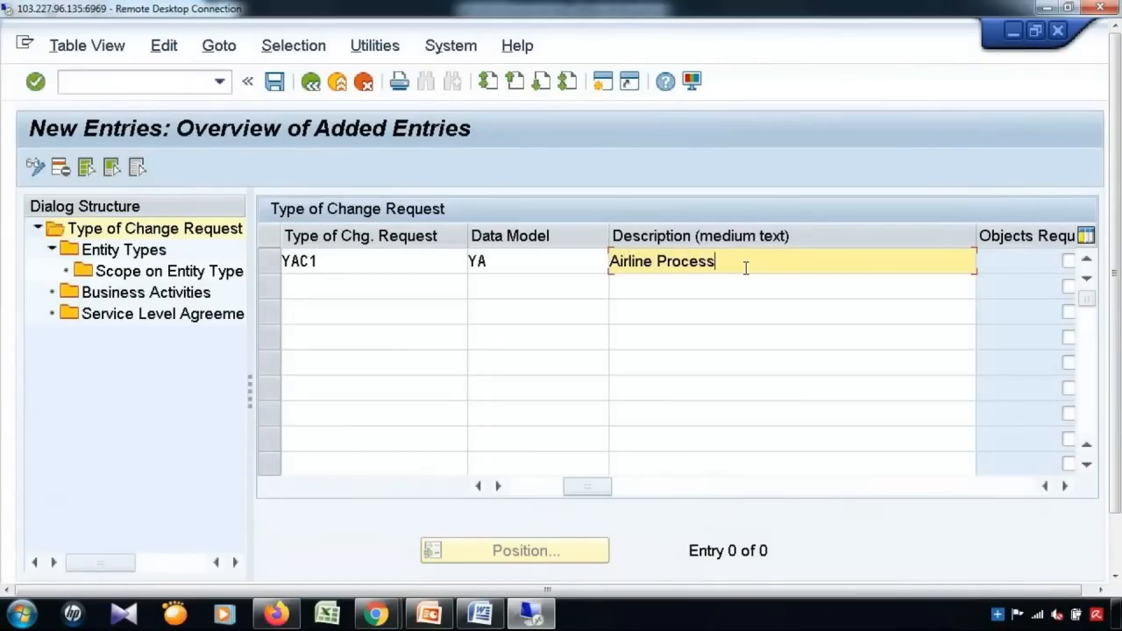
type("ing")
key("Tab")
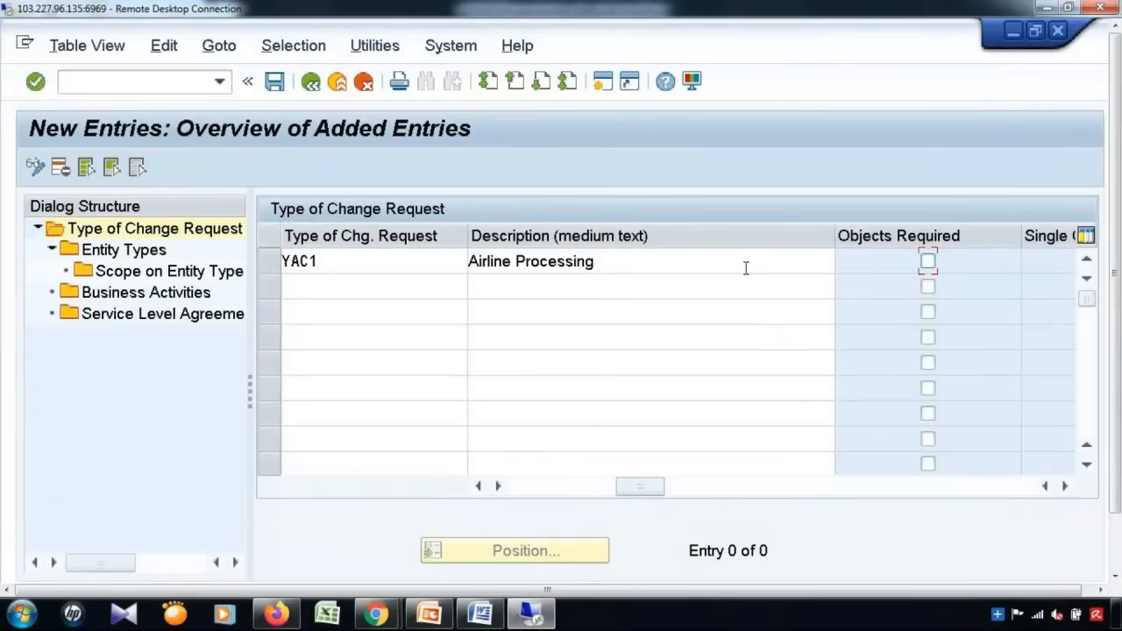
Check the YAC1 entry's type and data model, and narrow the description column to make room for the object settings.
left_click_drag(322, 260, 265, 260)
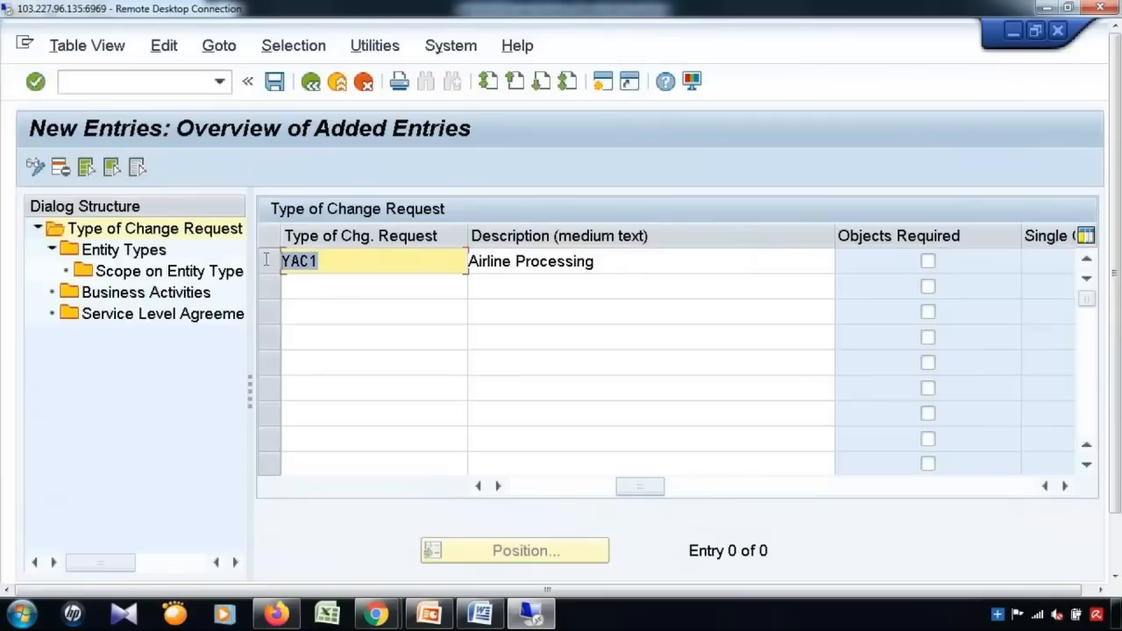
left_click(478, 486)
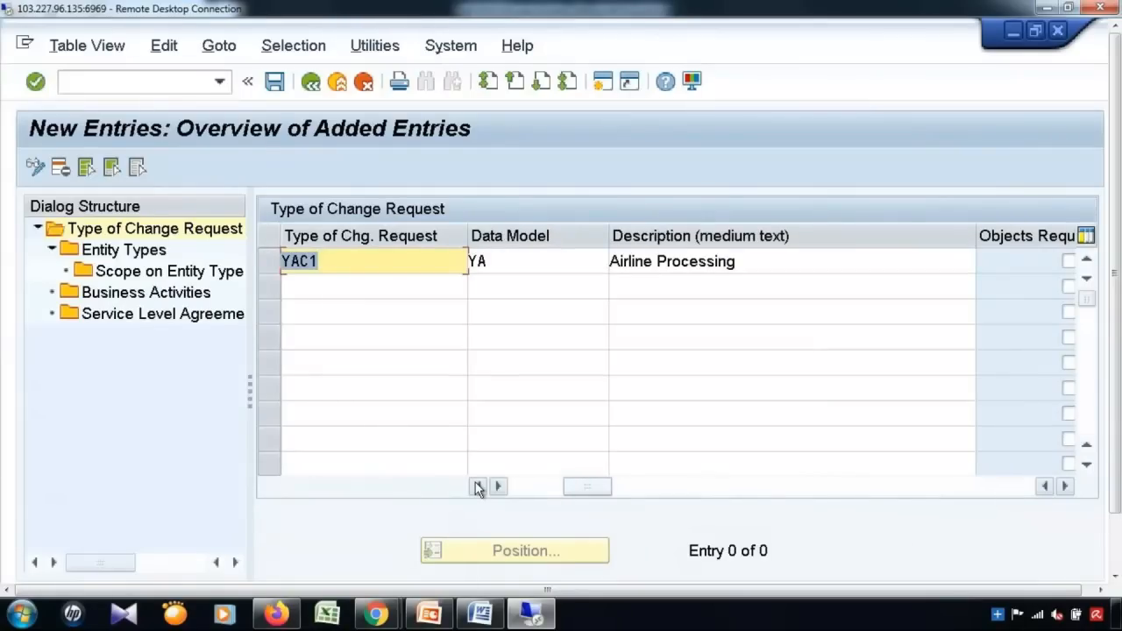
key("Tab")
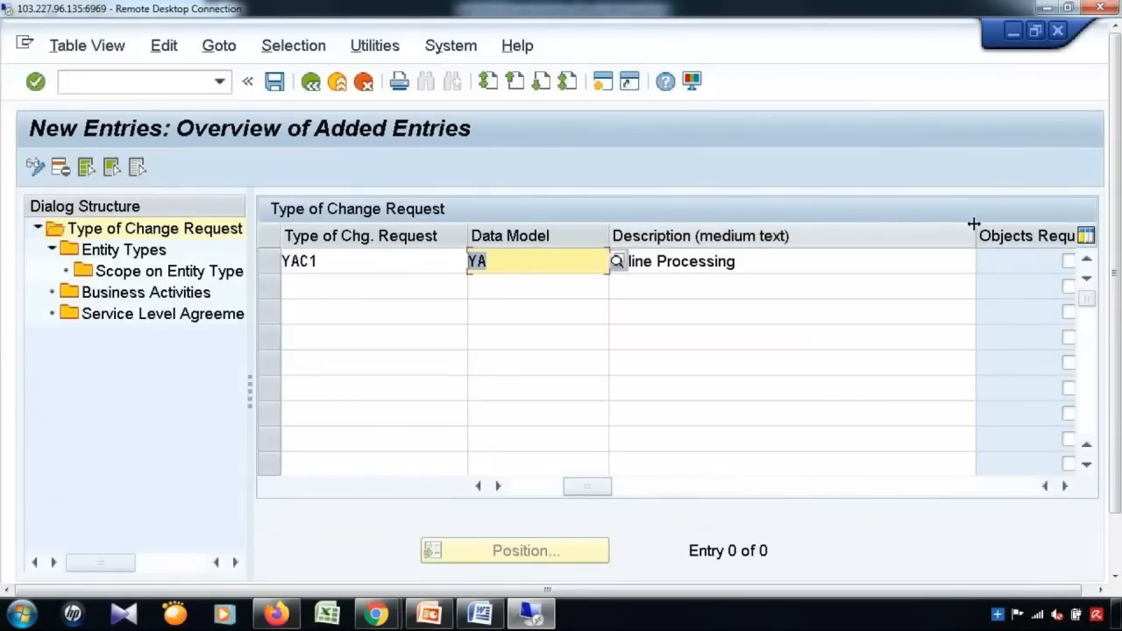
left_click_drag(974, 224, 795, 221)
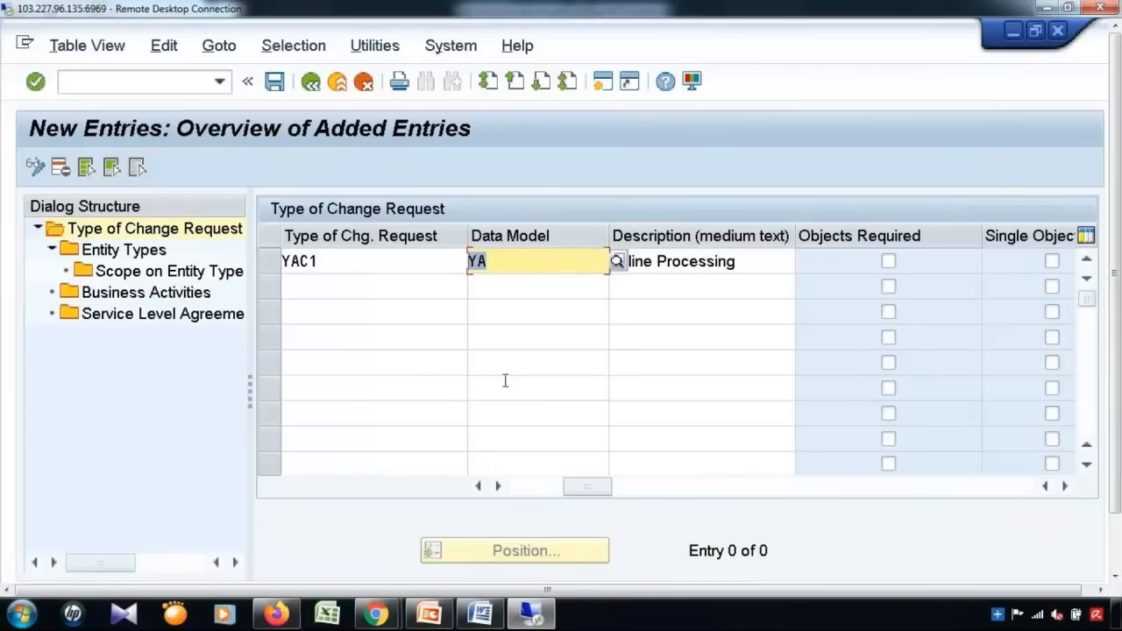
left_click(324, 262)
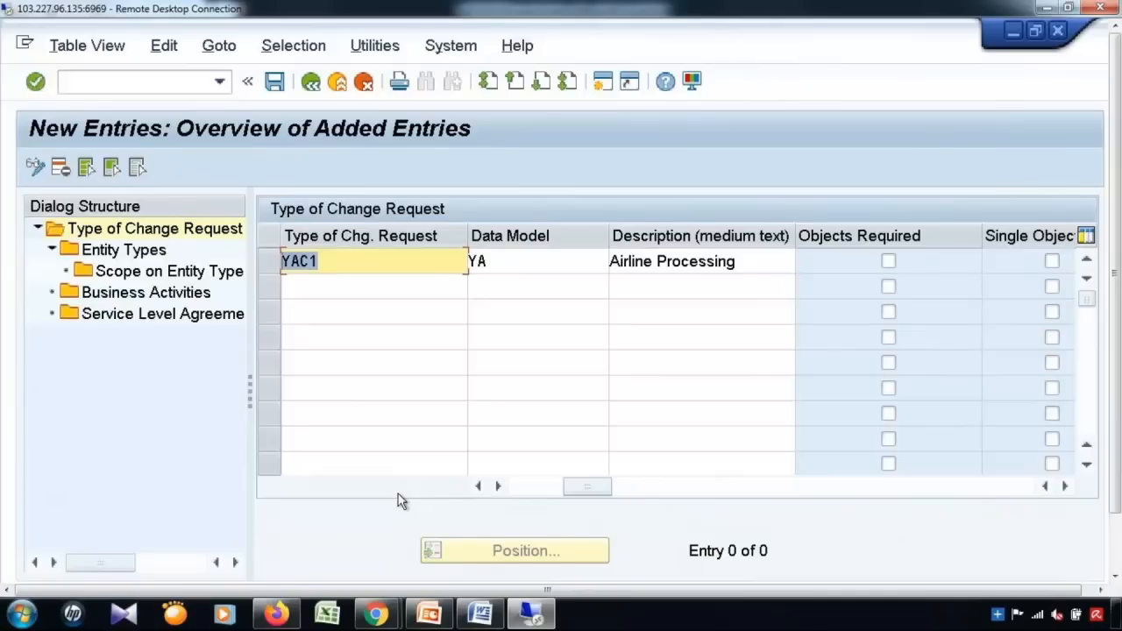
left_click(382, 261)
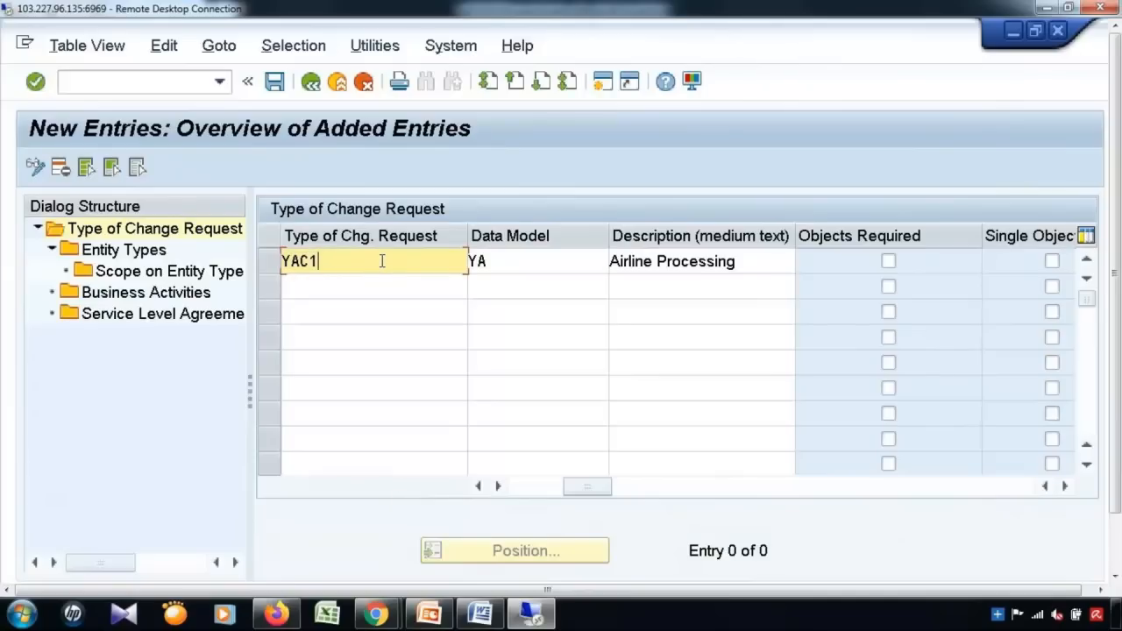
Try YAB1 as a second change request type below YAC1, compare the two names, and clear the YAB1 entry.
left_click(375, 283)
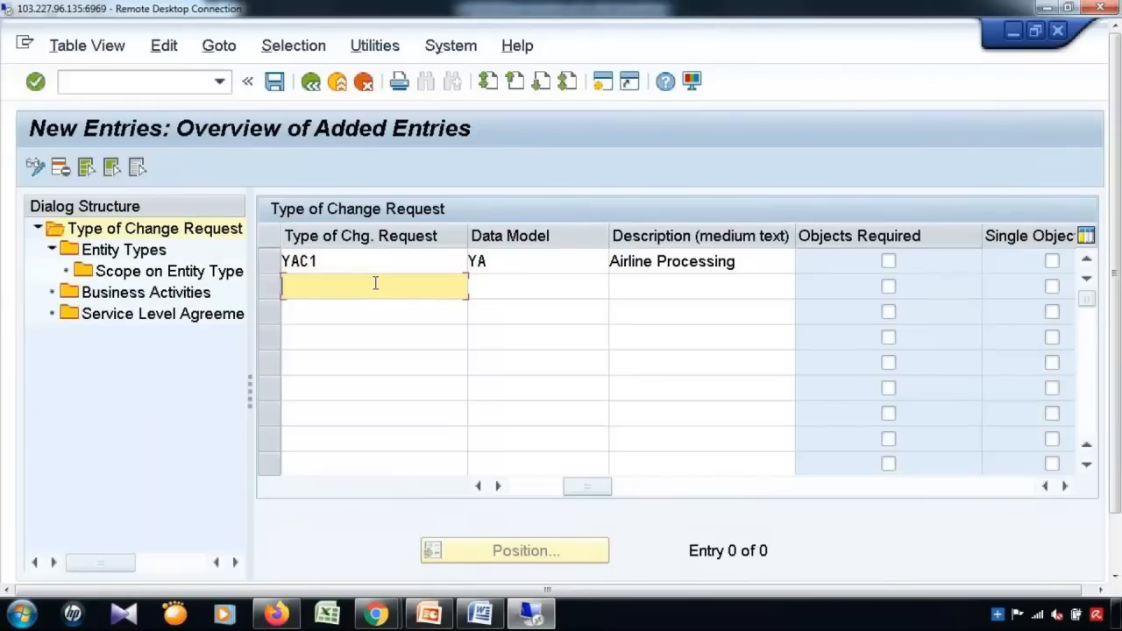
type("YA")
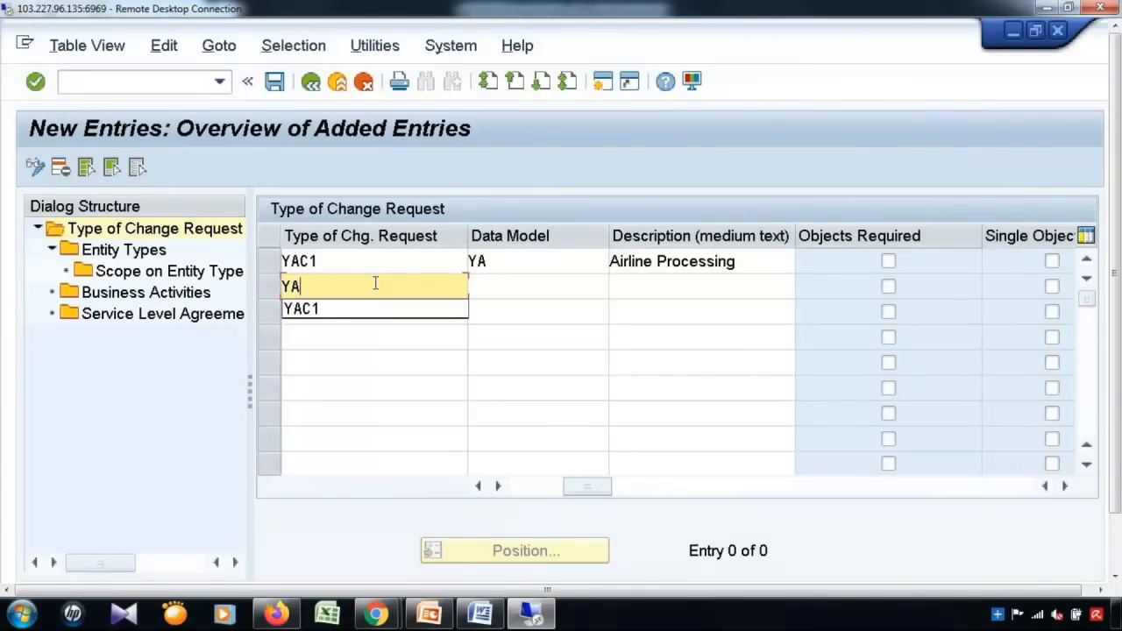
type("B1")
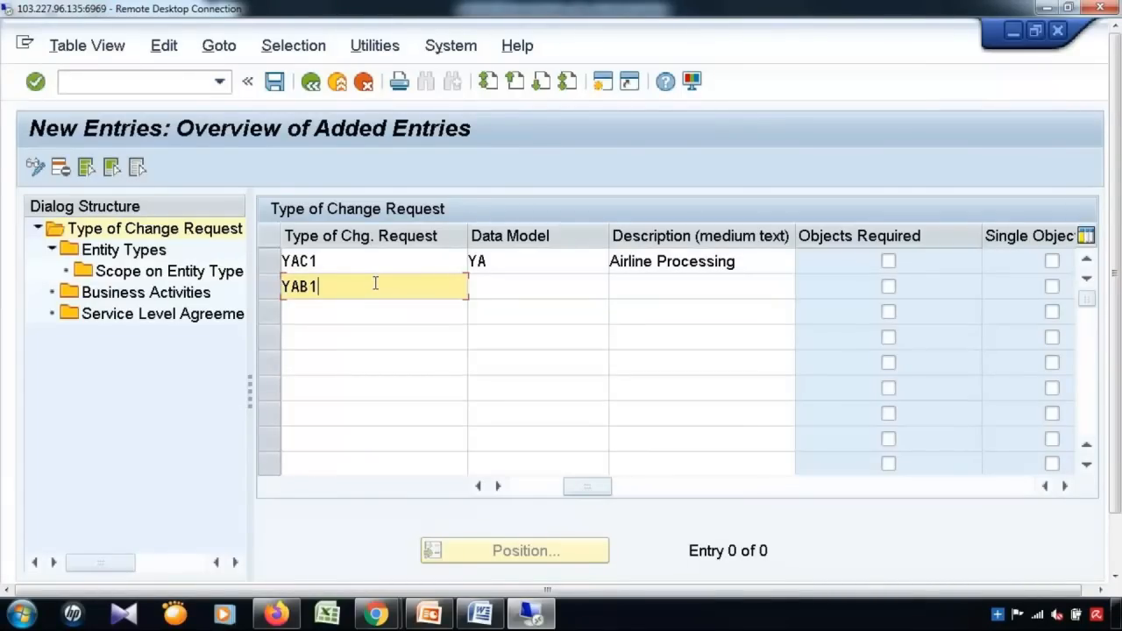
double_click(333, 259)
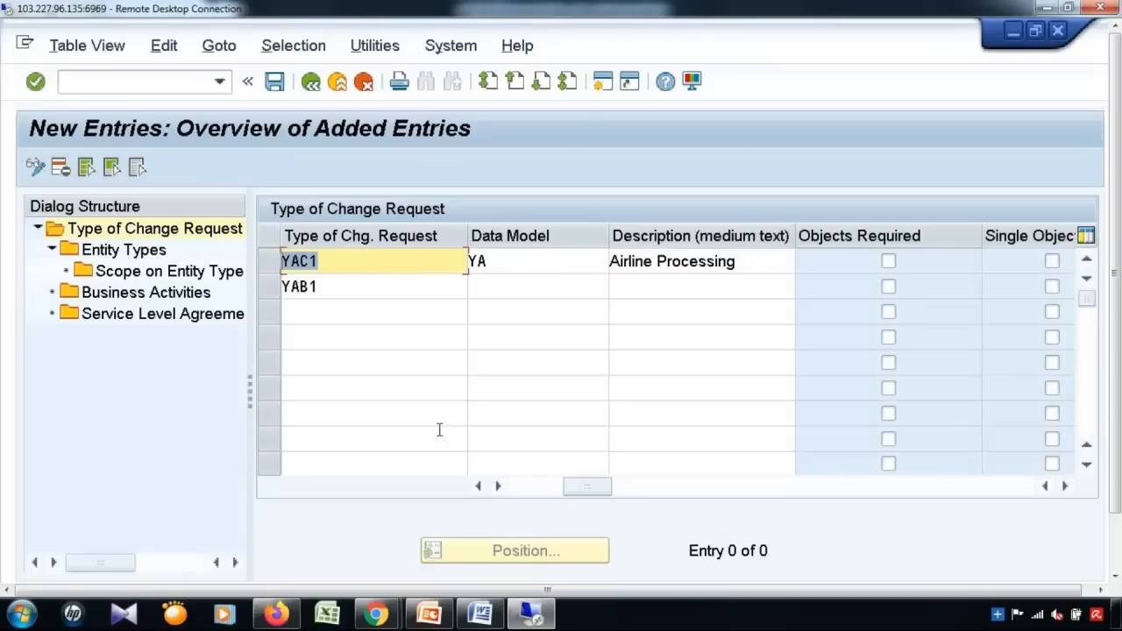
left_click(334, 286)
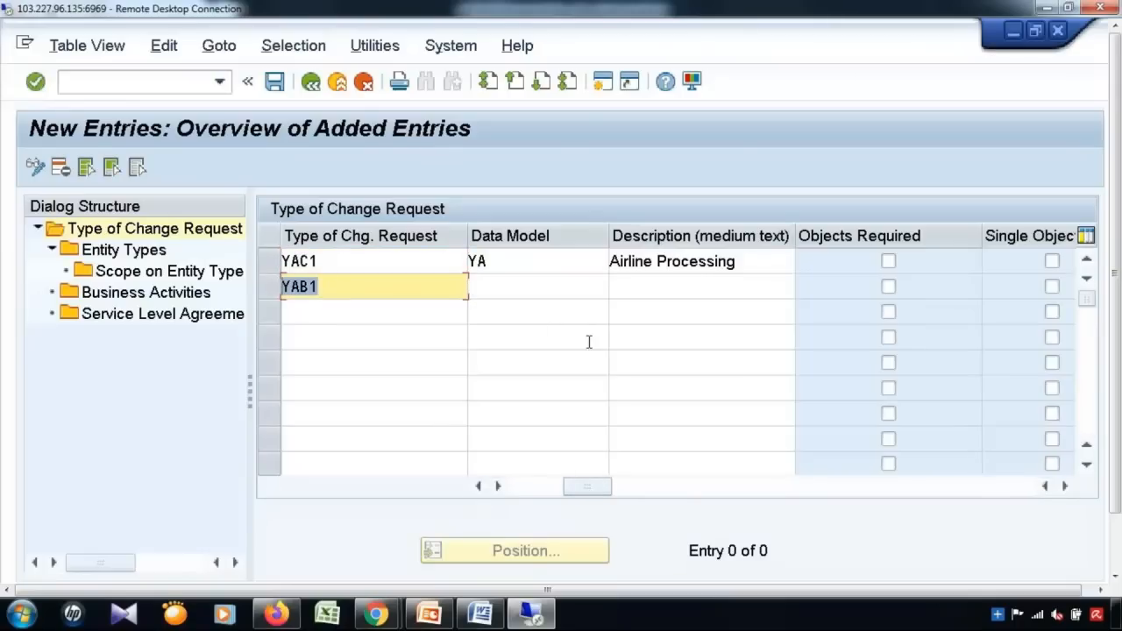
key("Delete")
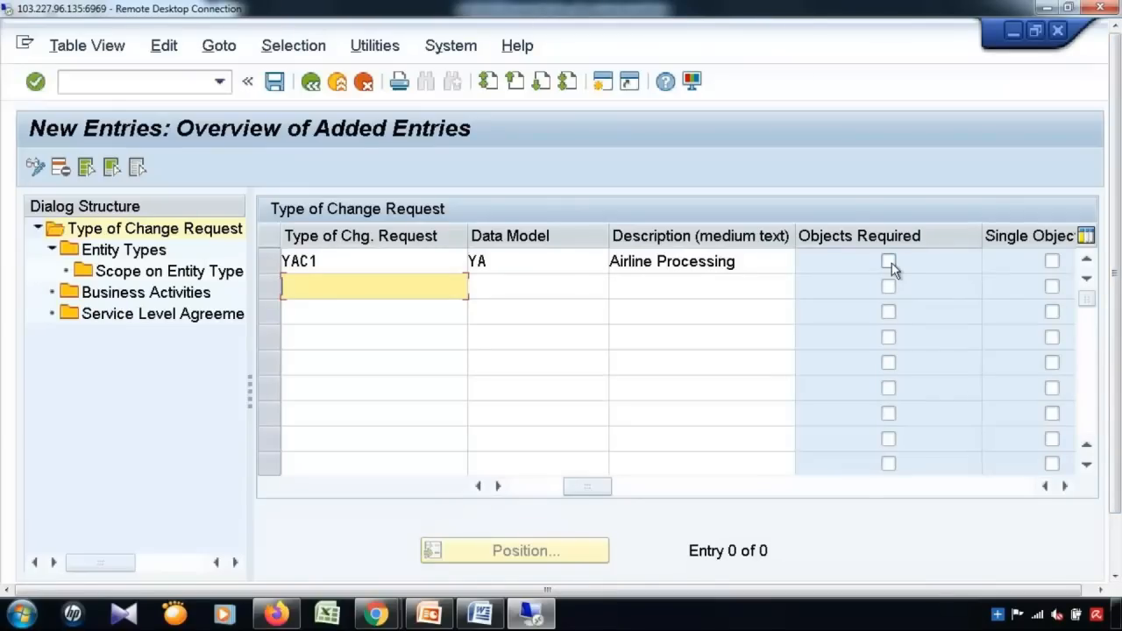
Review the data model, description and edition type columns of the YAC1 change request type entry.
double_click(537, 263)
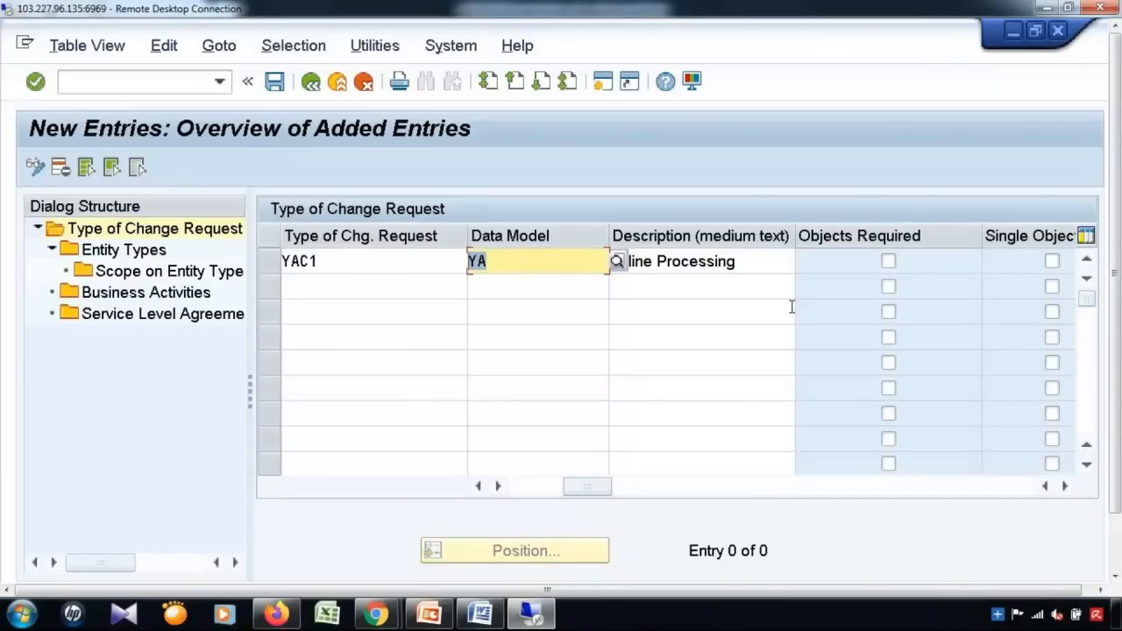
left_click(1066, 487)
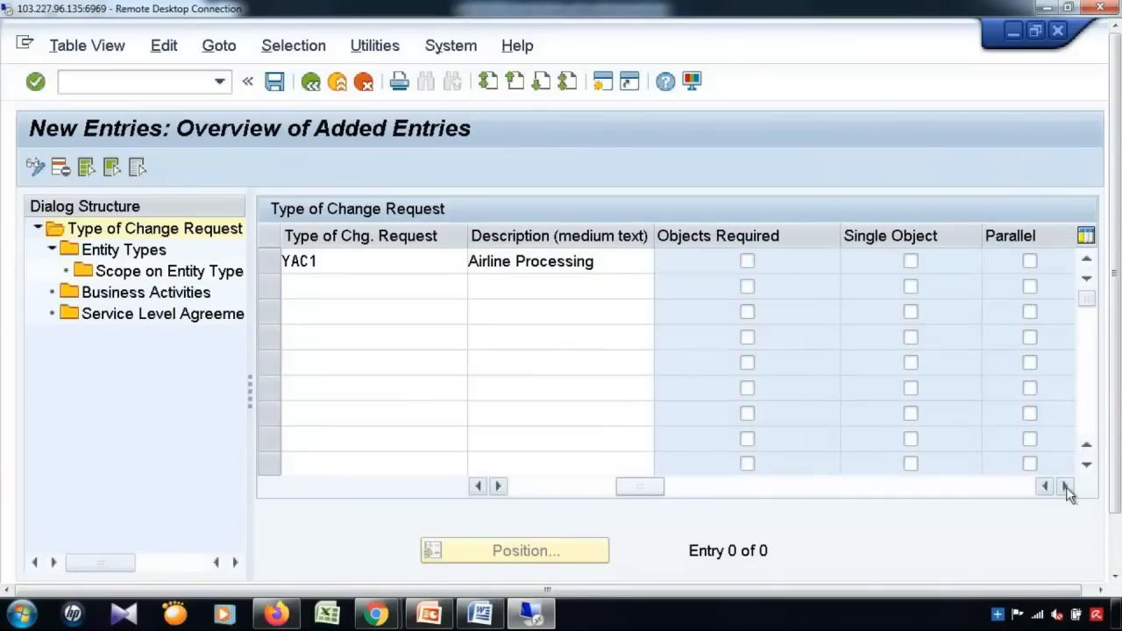
left_click(530, 489)
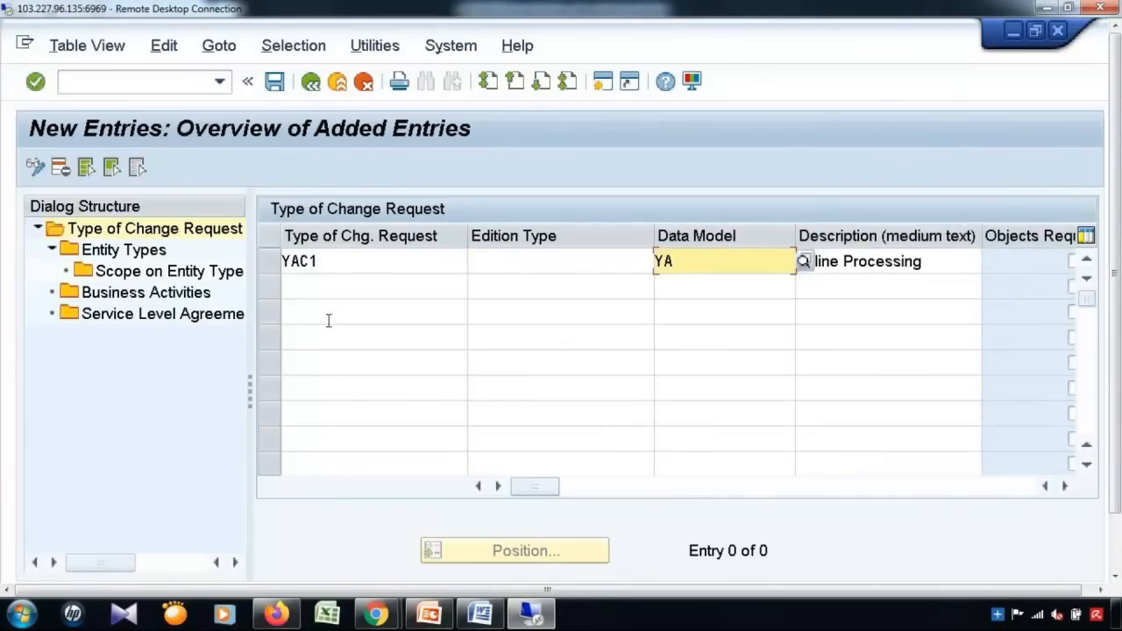
left_click(350, 260)
left_click(736, 260)
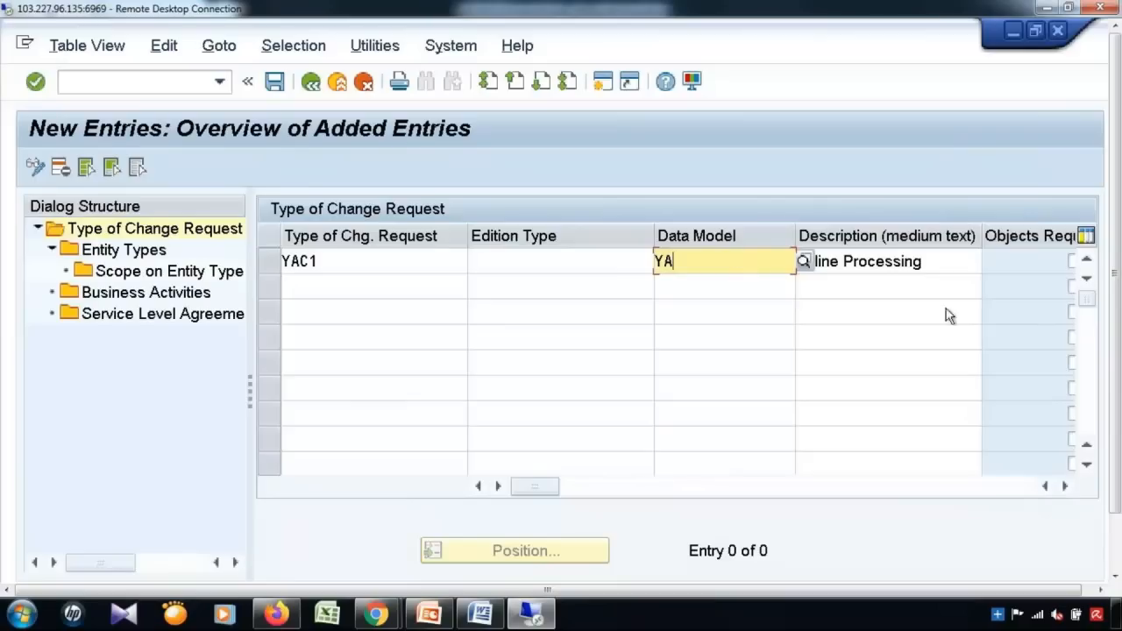
Switch to the blank Excel workbook and enter YAC1, Create and YA in cells B3 to D3.
left_click(327, 614)
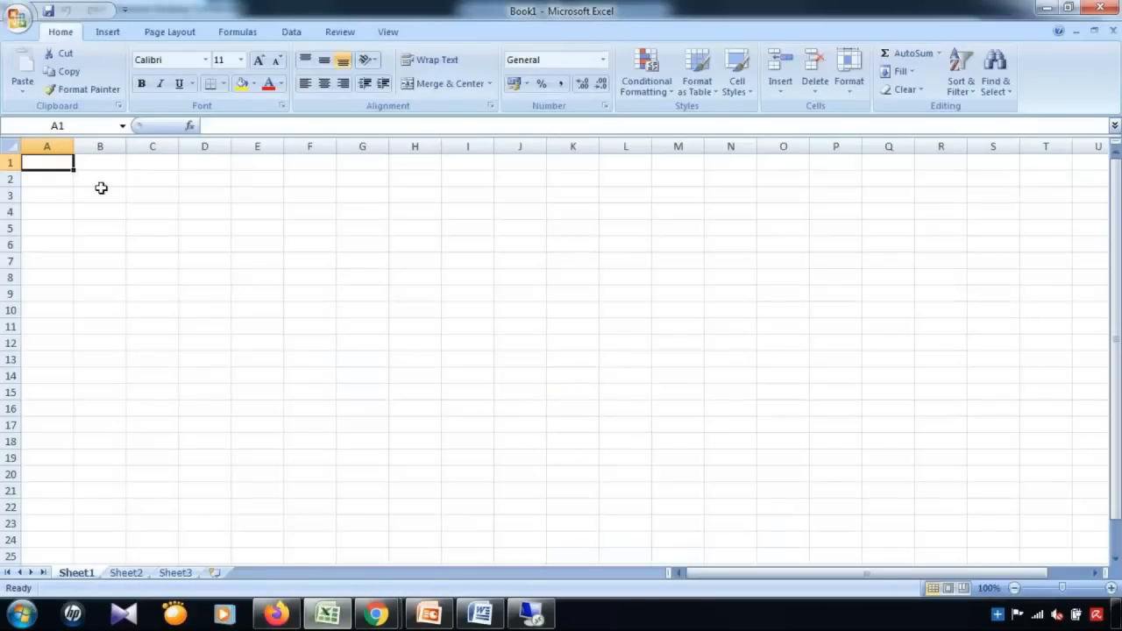
left_click(100, 193)
type("Y")
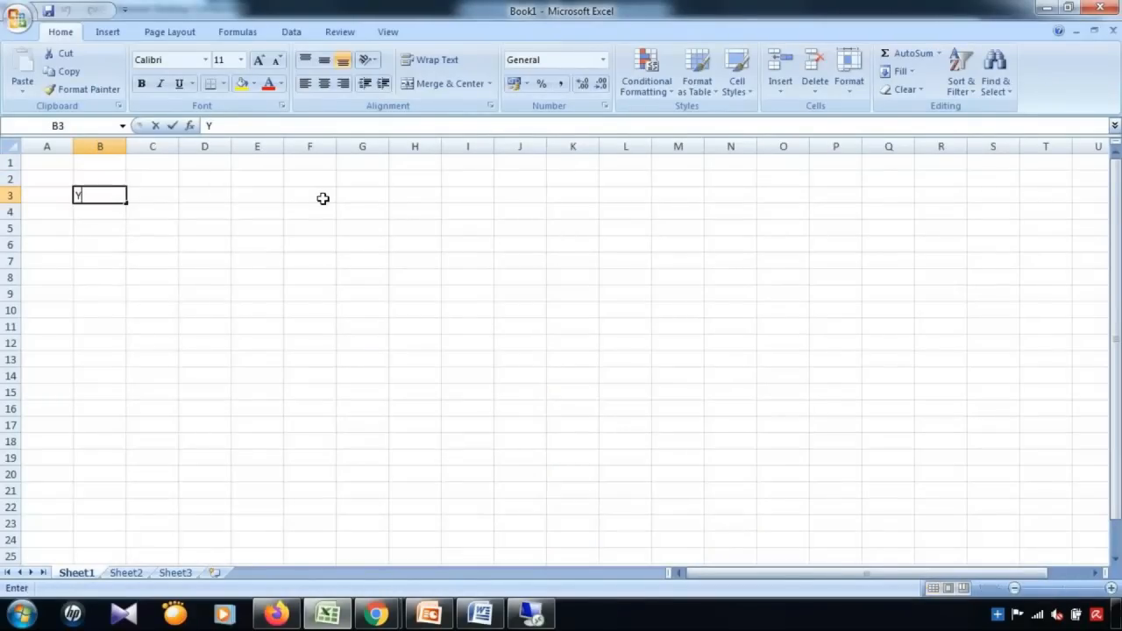
type("AC1")
key("Tab")
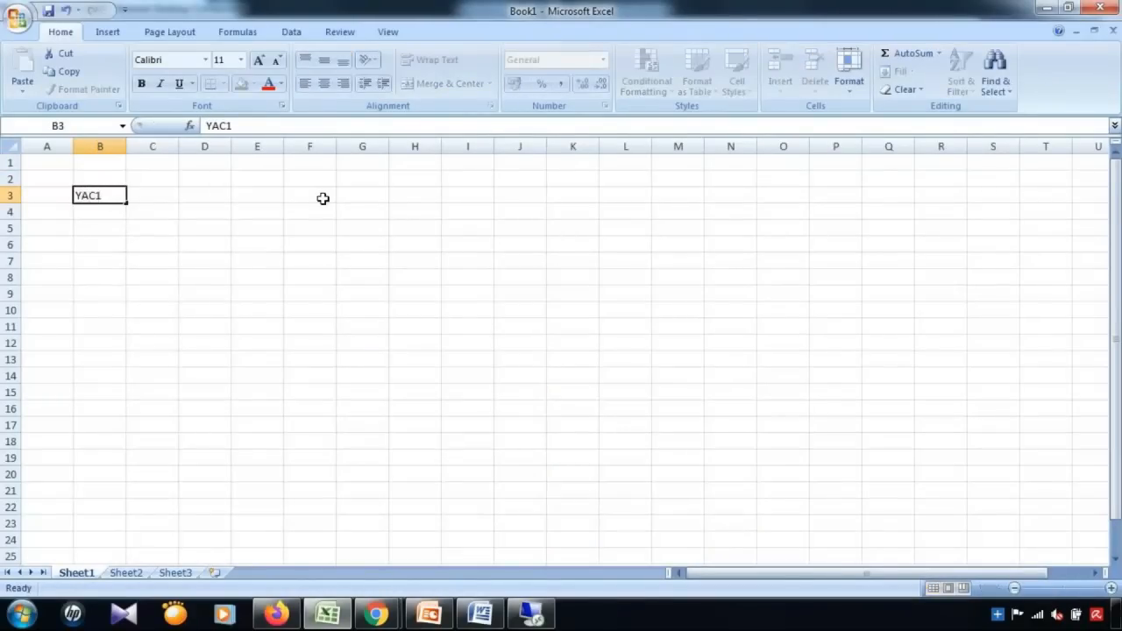
type("Create")
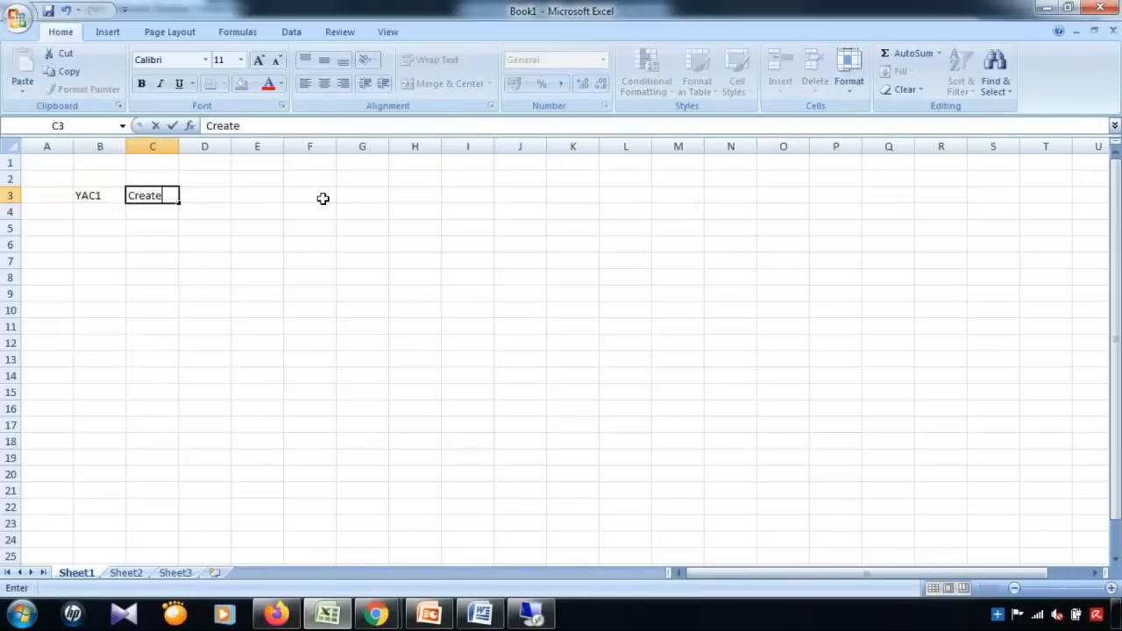
key("Tab")
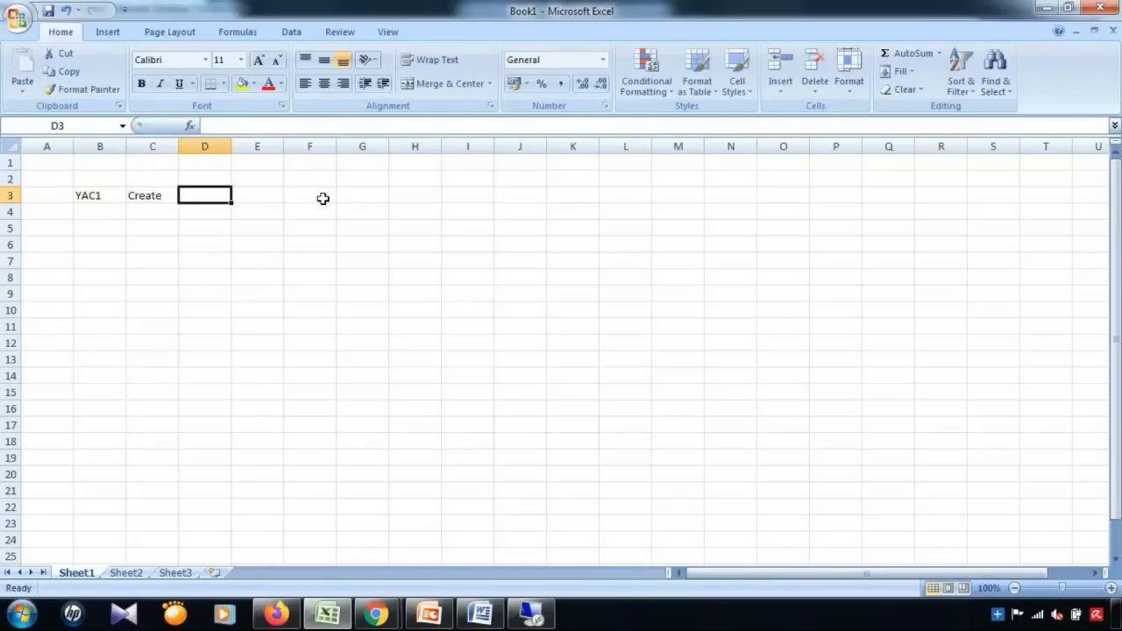
type("YA")
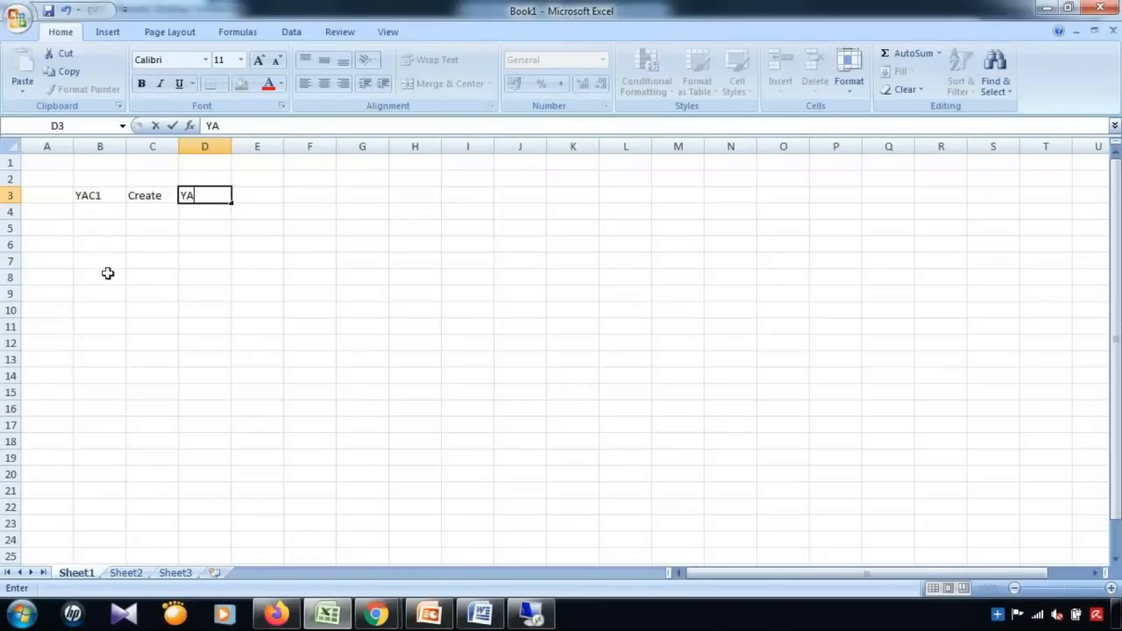
left_click(85, 196)
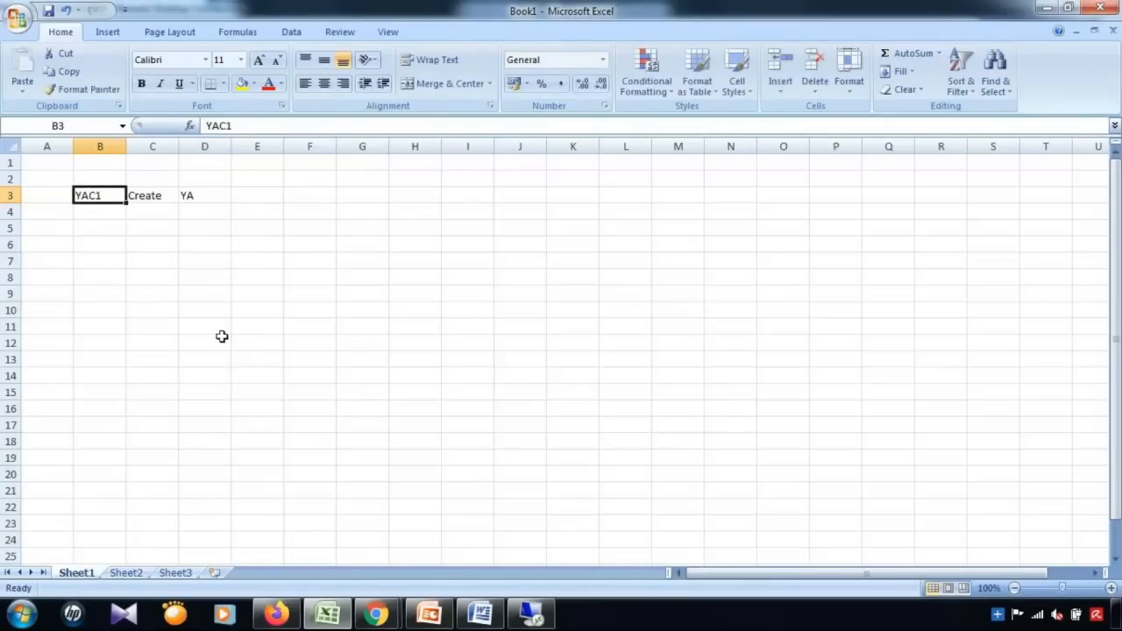
left_click(213, 197)
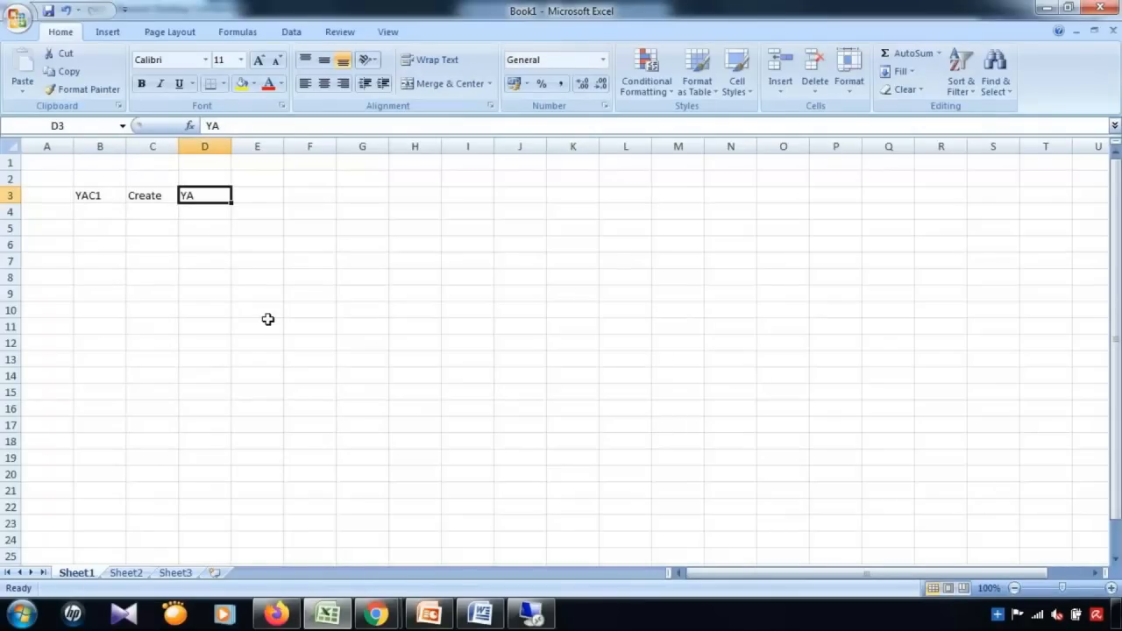
left_click(100, 238)
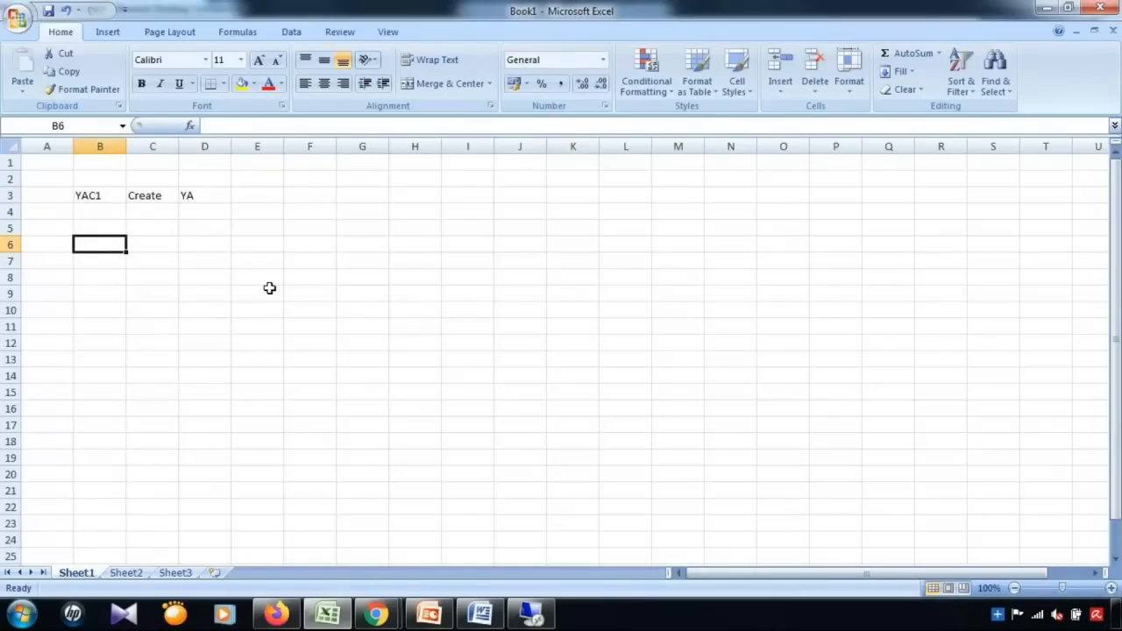
left_click_drag(87, 195, 215, 194)
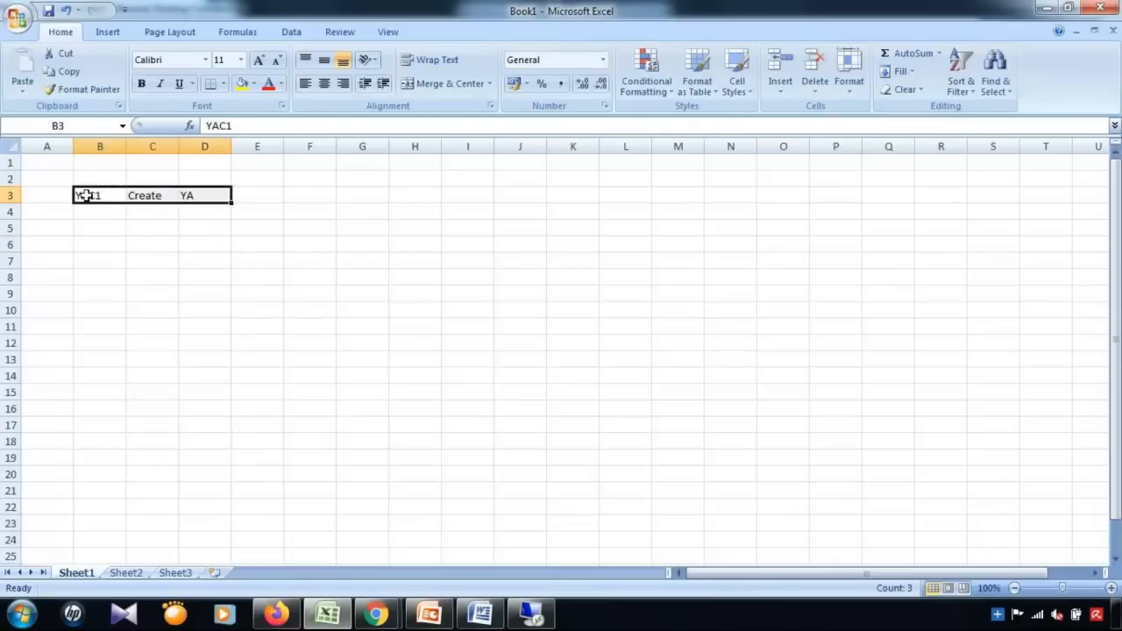
Label the YAC1 row Global Business in cell A3 and widen column A to fit the text.
left_click(38, 196)
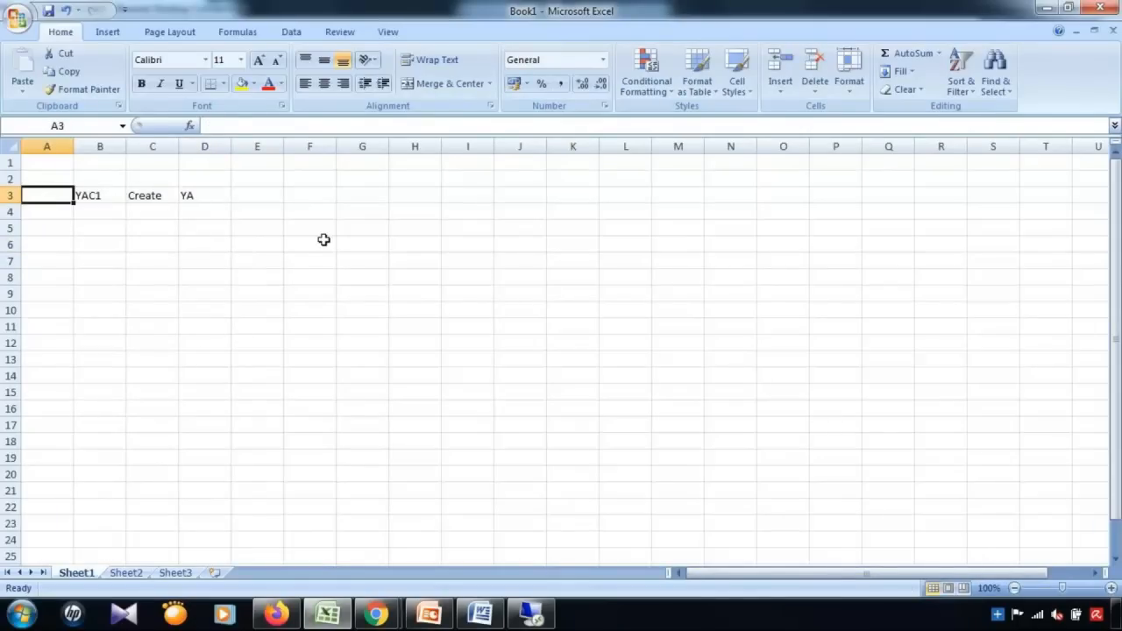
type("Global Business")
left_click(481, 373)
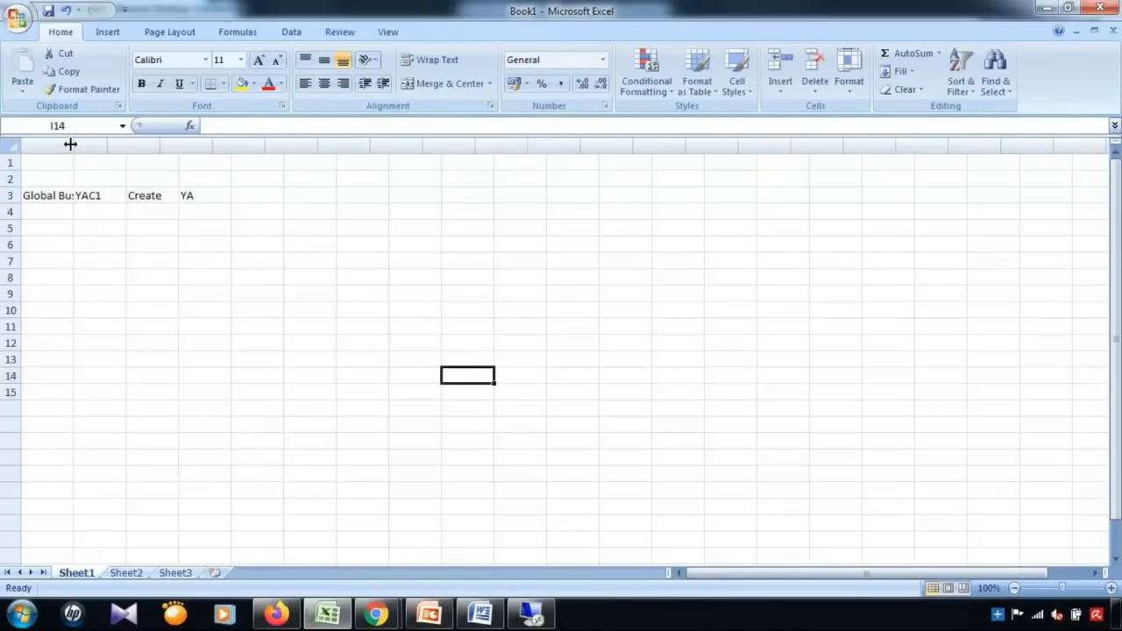
left_click(230, 199)
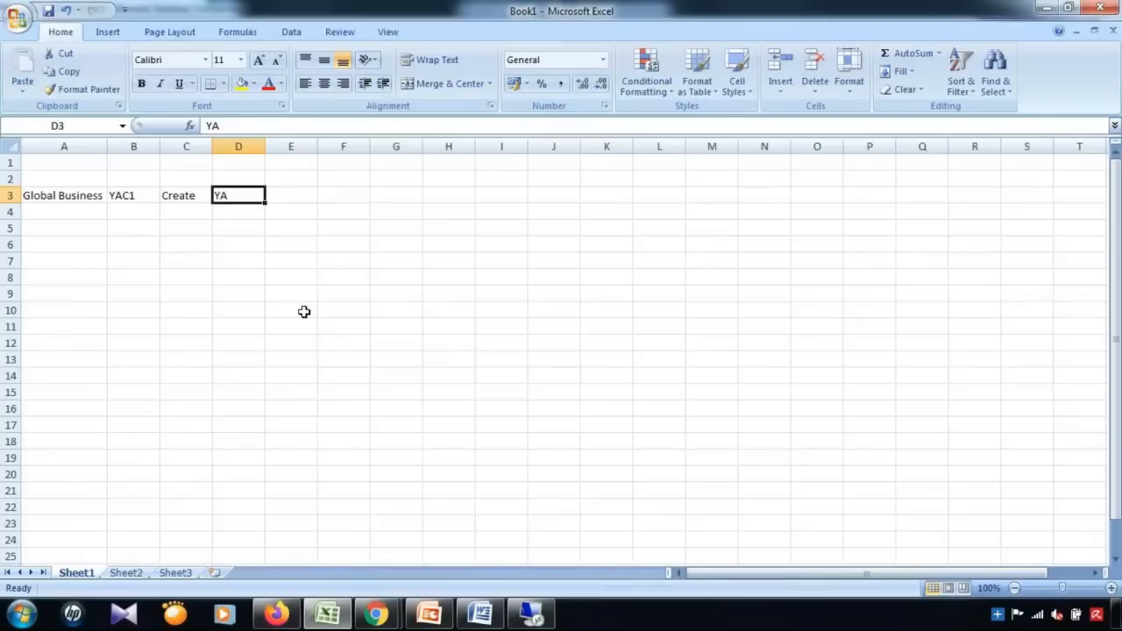
List the regions NA, LA, EU and AP in cells A6 to A9.
left_click(118, 242)
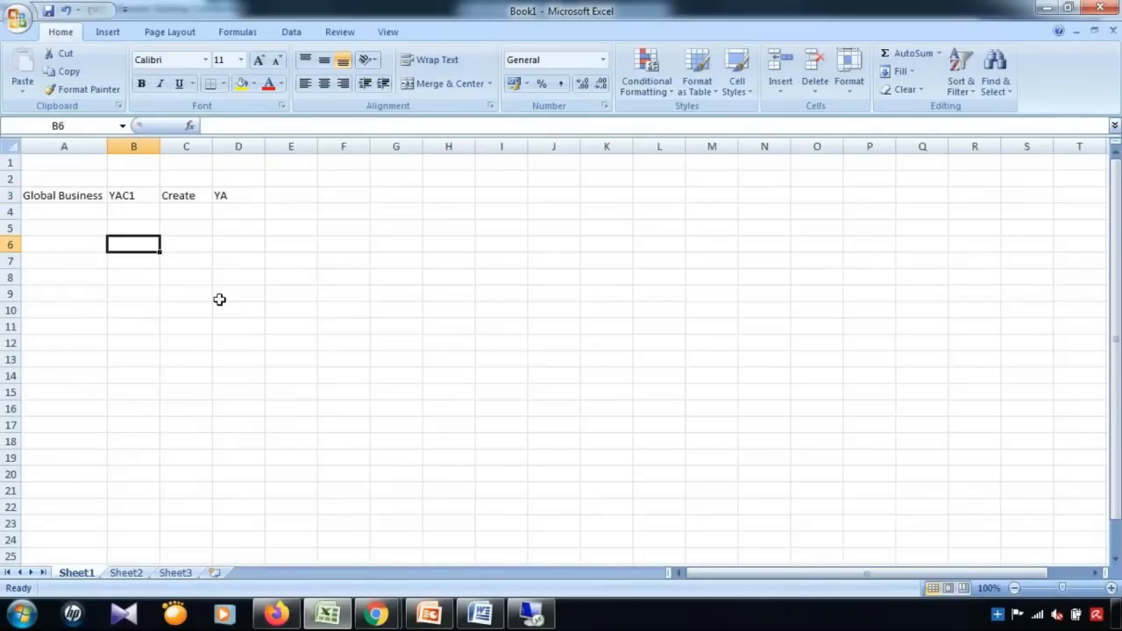
key("Left")
type("NA")
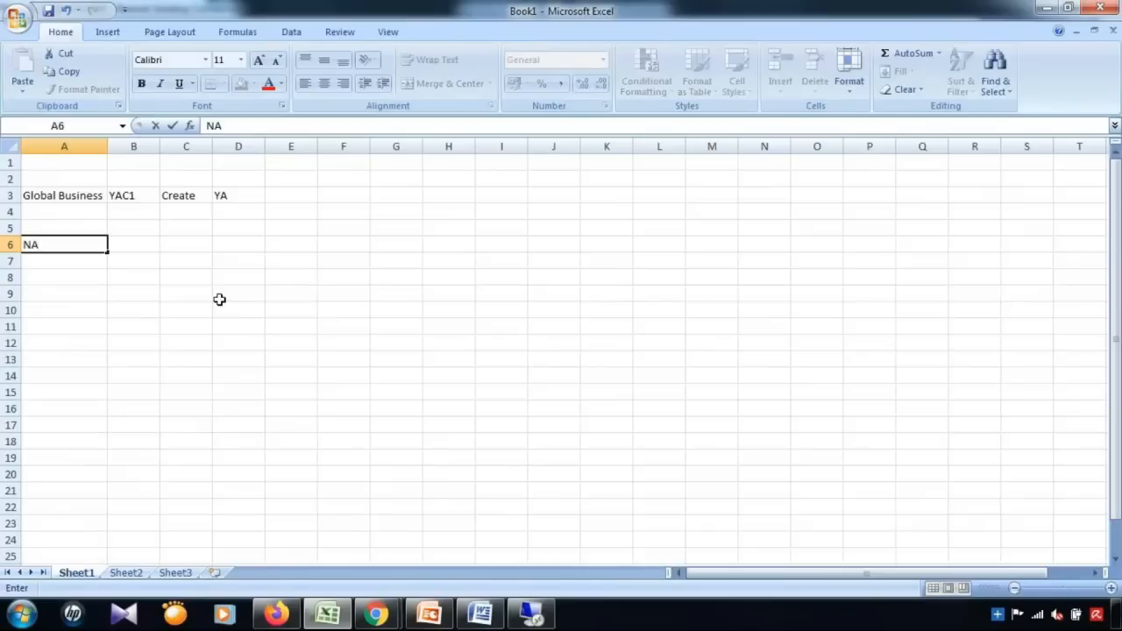
key("Return")
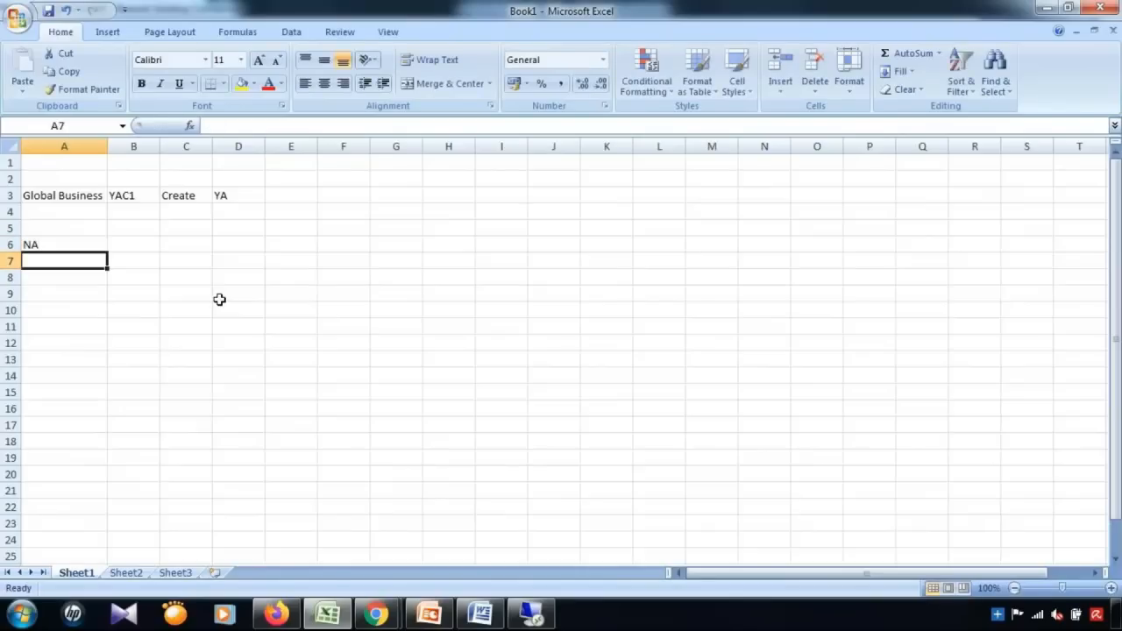
type("LA")
key("Return")
type("EU")
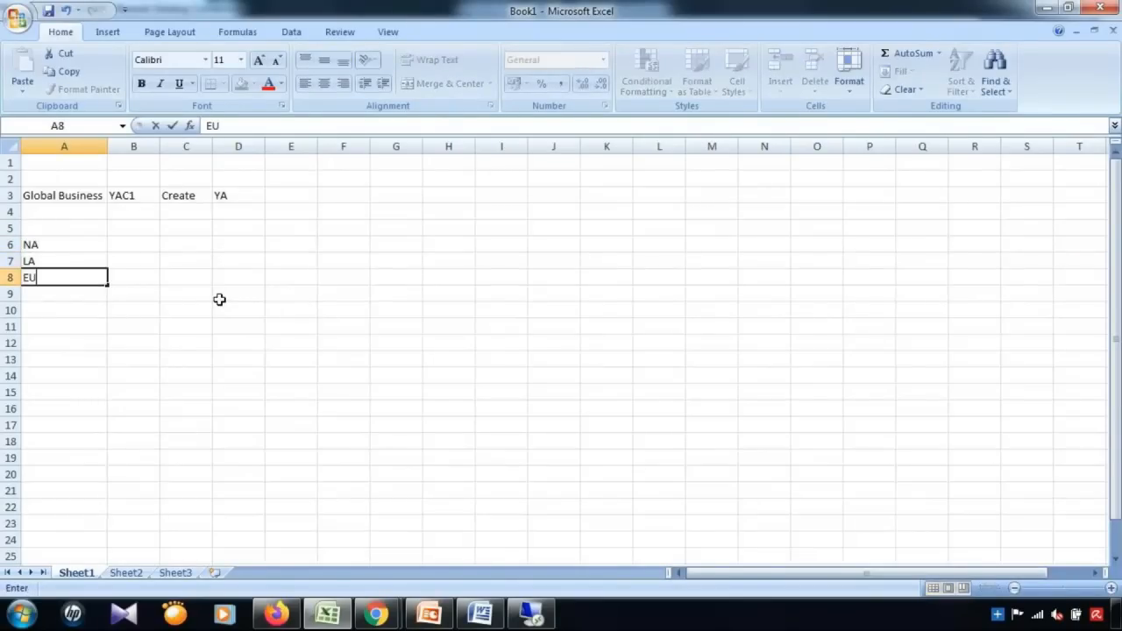
key("Return")
type("A")
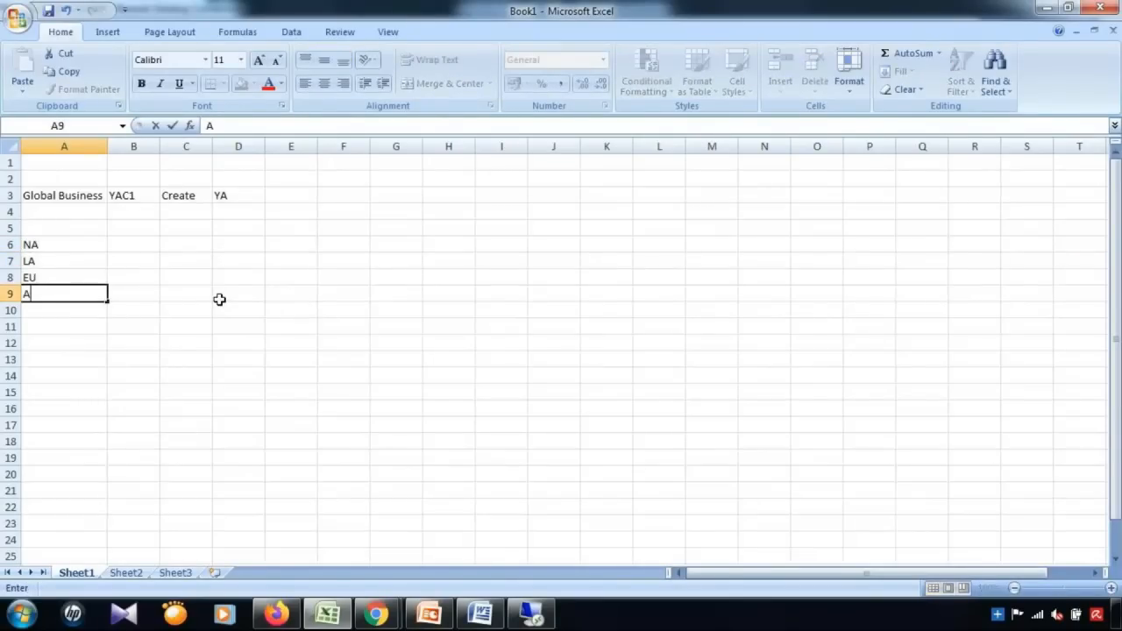
type("P")
Enter Create in C6 and YA in D6 for the NA region.
left_click(84, 244)
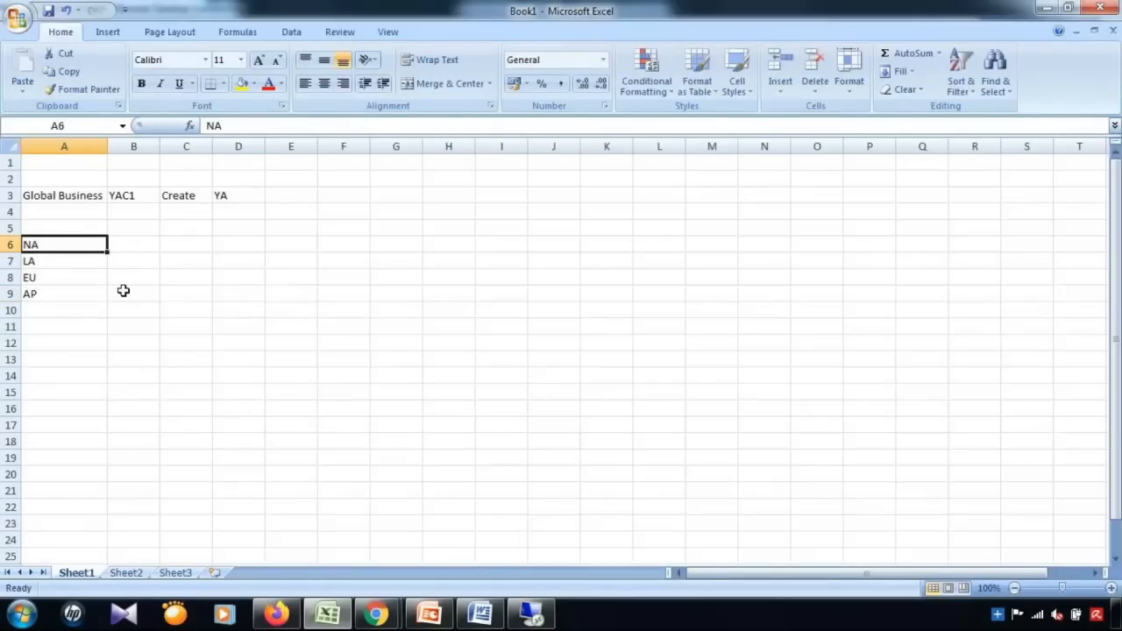
key("Right")
key("Right")
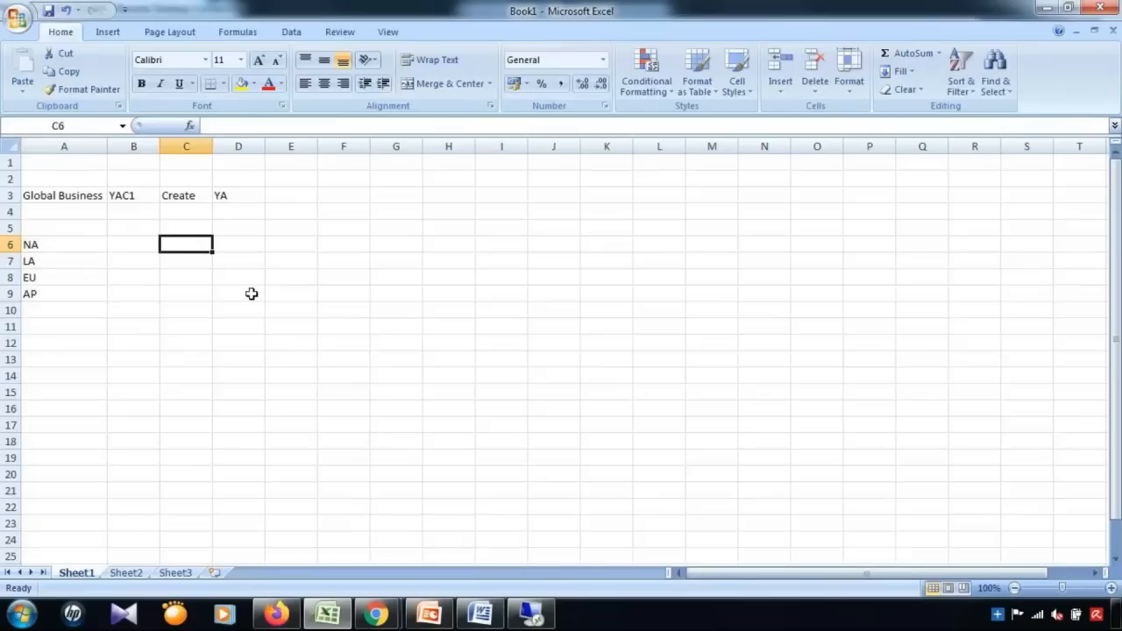
type("Create")
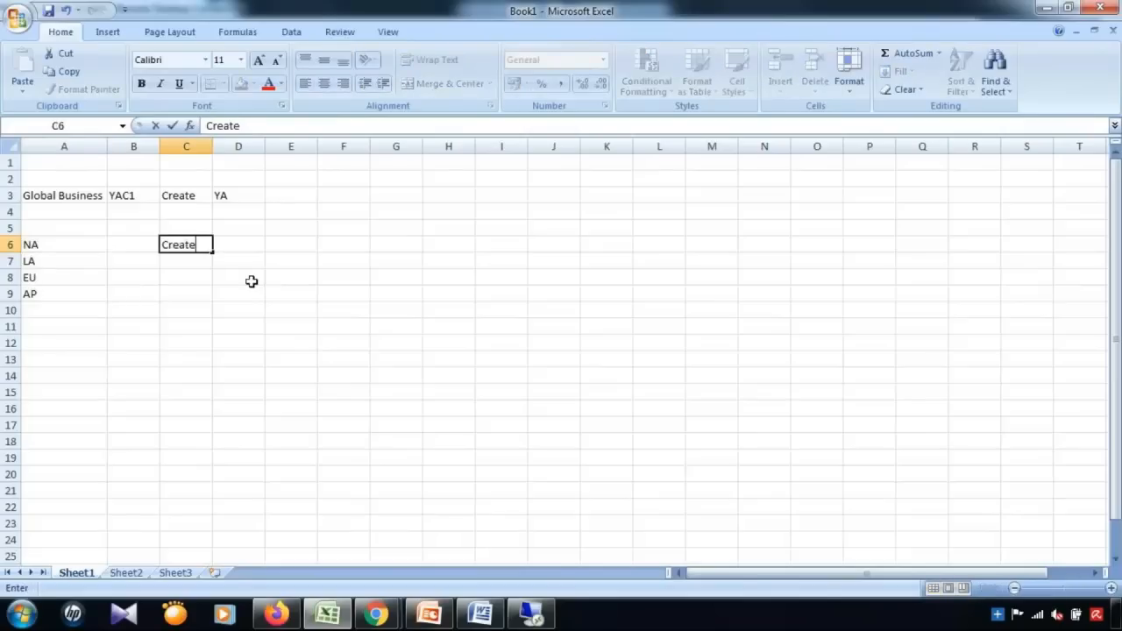
key("Tab")
type("YA")
left_click(252, 281)
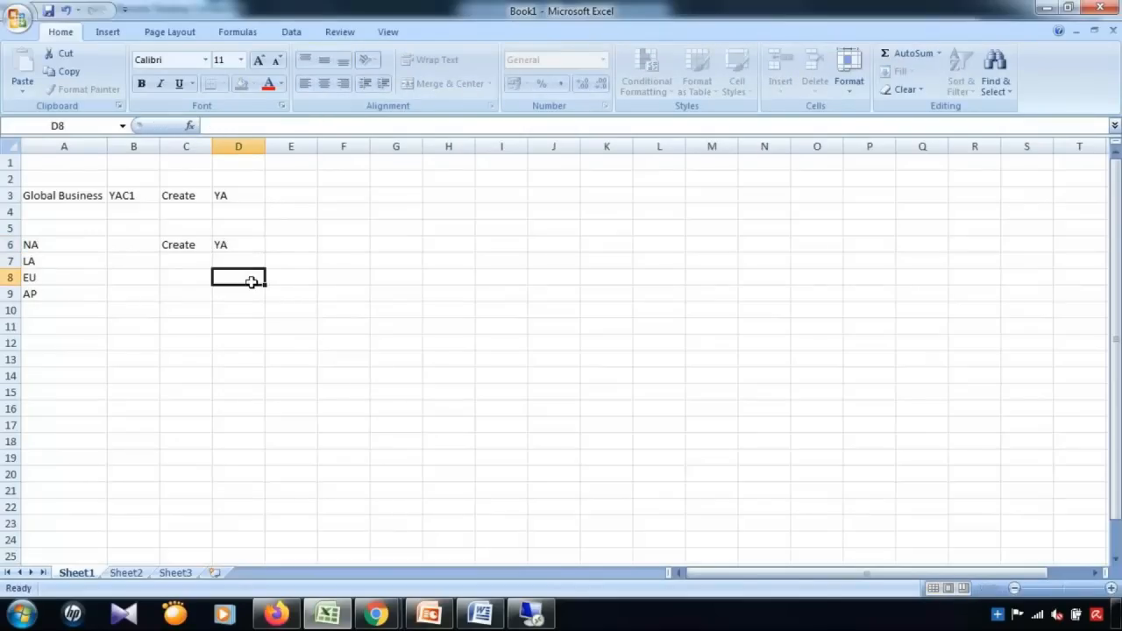
Fill the Create and YA values from row 6 down to row 9 for the remaining regions.
left_click(209, 248)
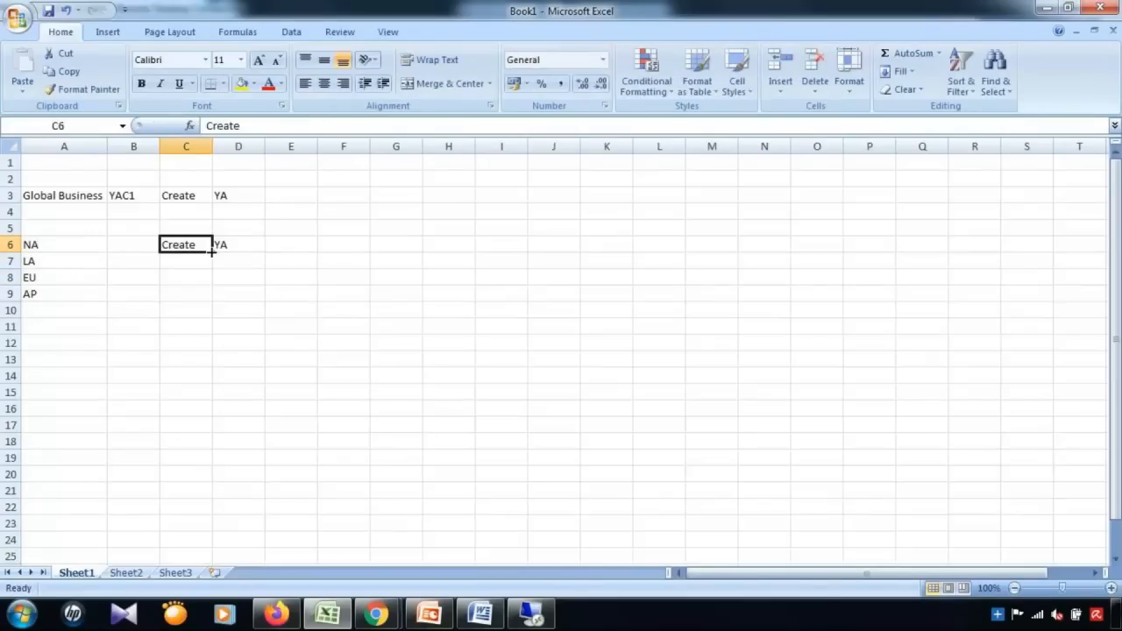
left_click_drag(214, 250, 214, 300)
left_click(240, 245)
left_click_drag(265, 252, 267, 303)
left_click(321, 291)
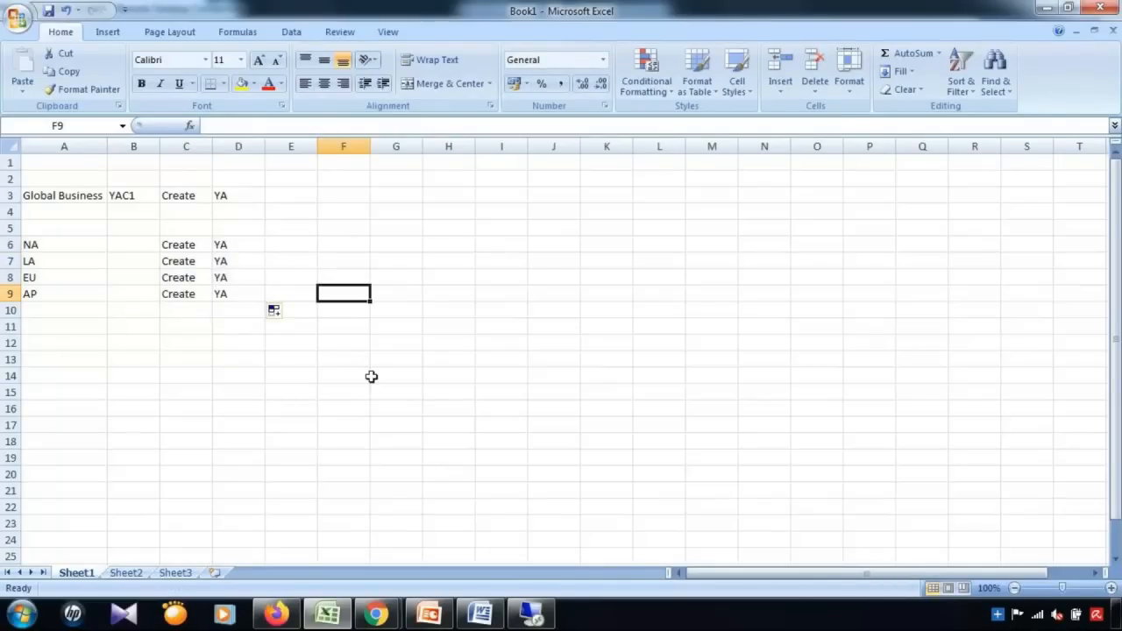
left_click(138, 203)
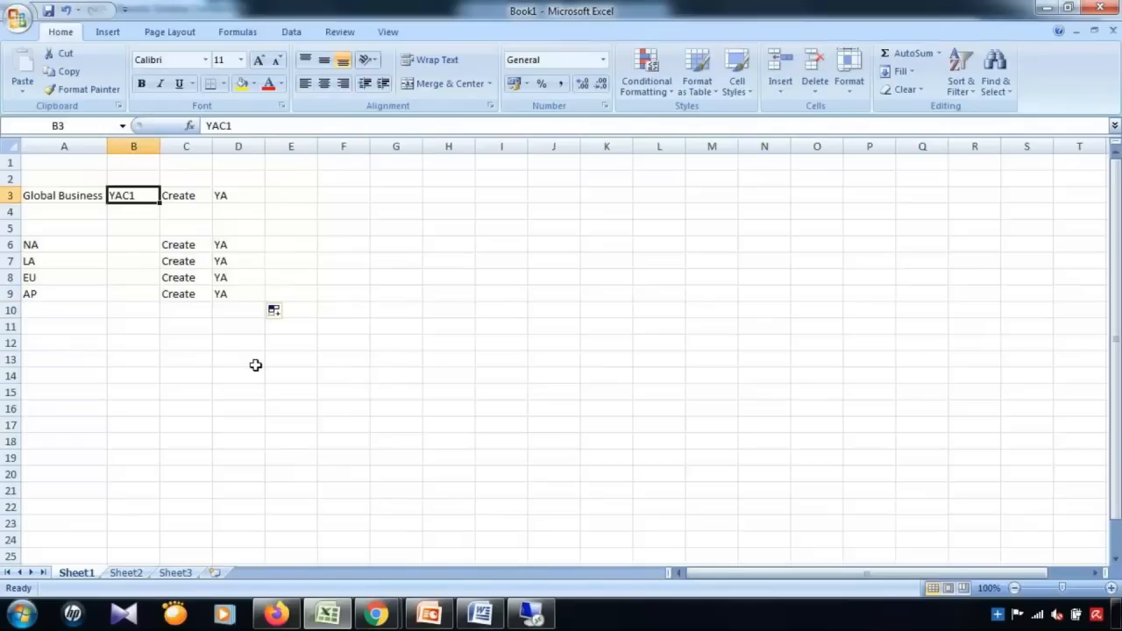
Enter the change request types YAC1_NA, YAC1_LA, YAC1_EU and YAC1_AP in cells B6 to B9 beside their regions.
left_click(133, 243)
type("YAC")
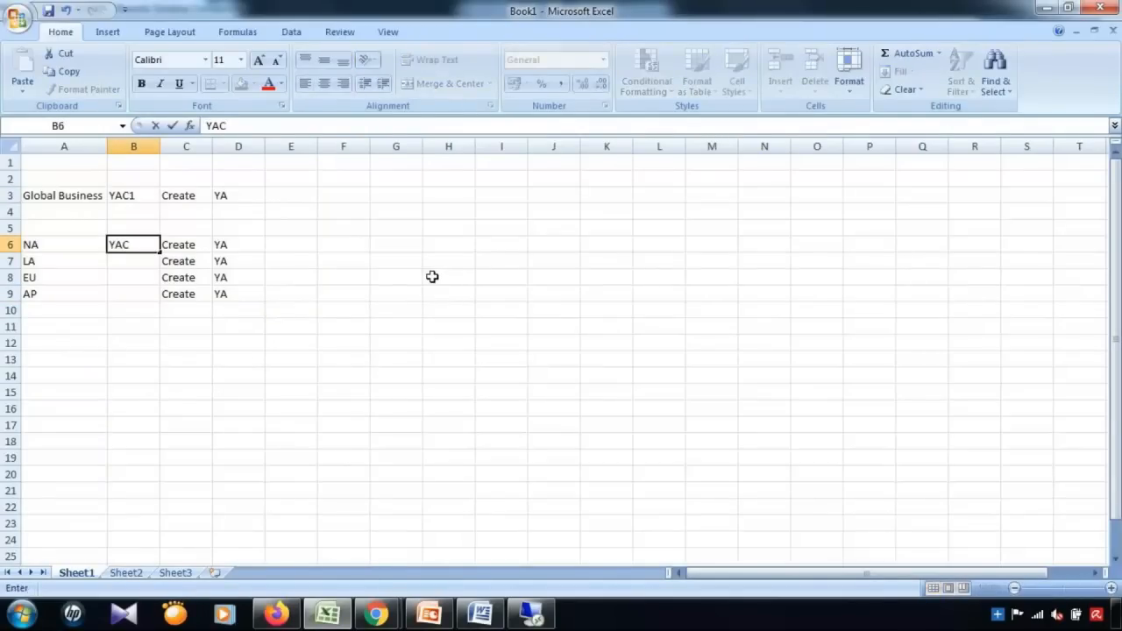
type("1_NA")
key("Return")
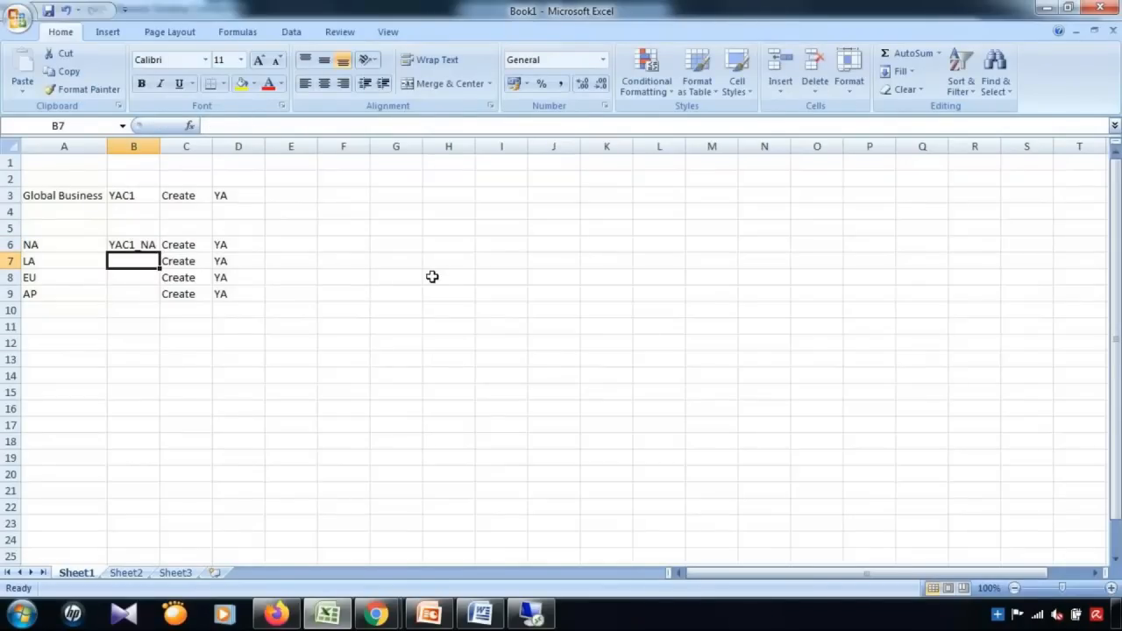
type("YAC1_")
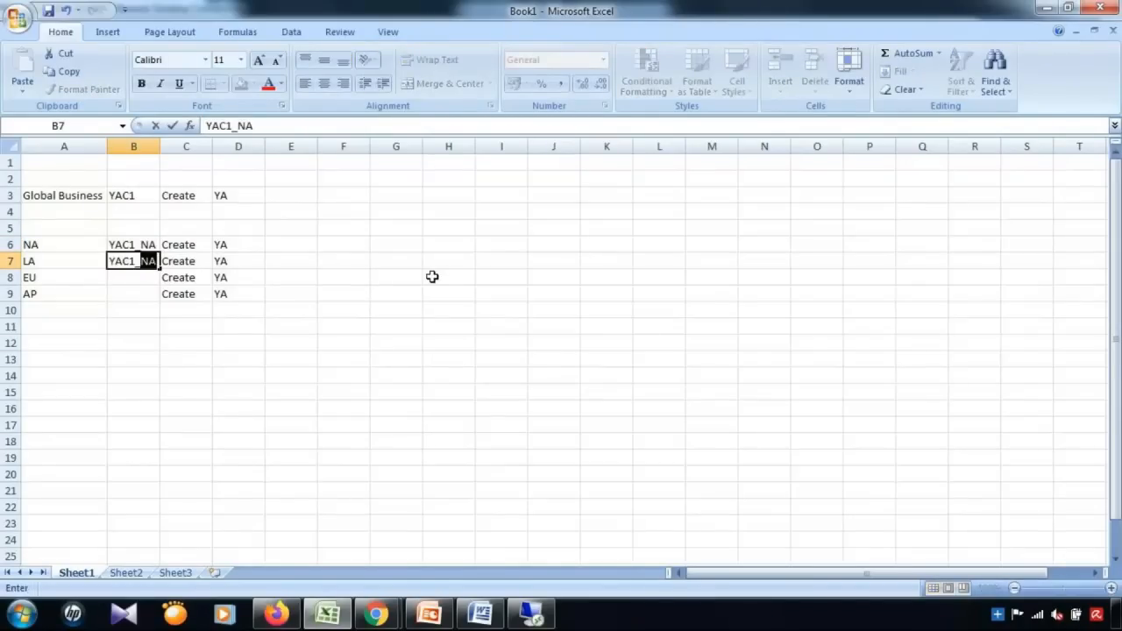
type("LA")
key("Return")
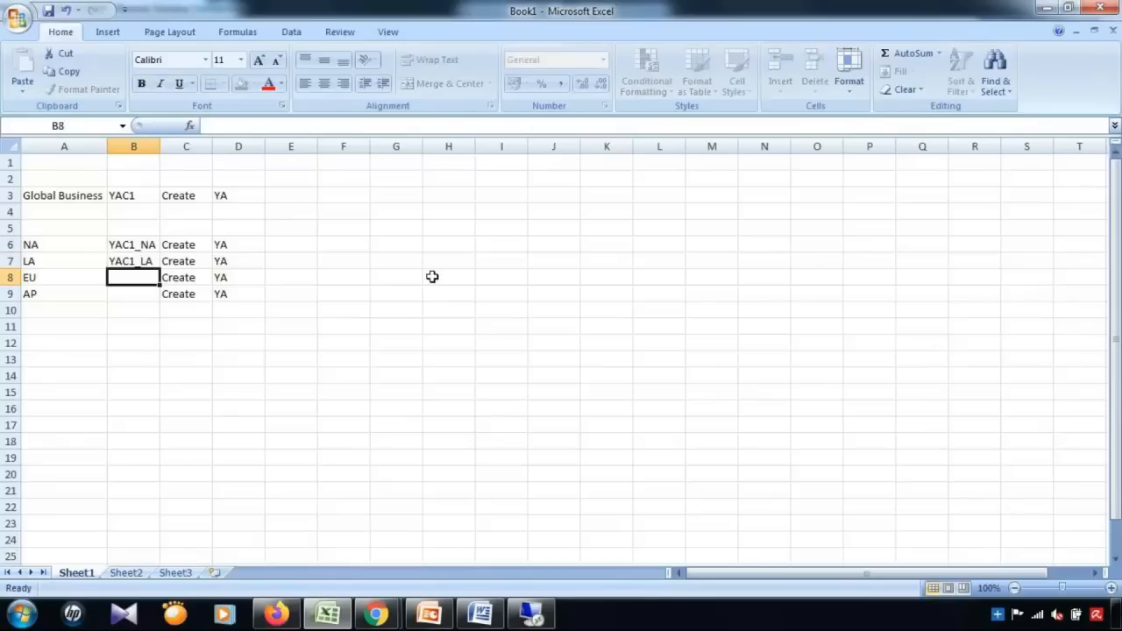
type("YAC1_EU")
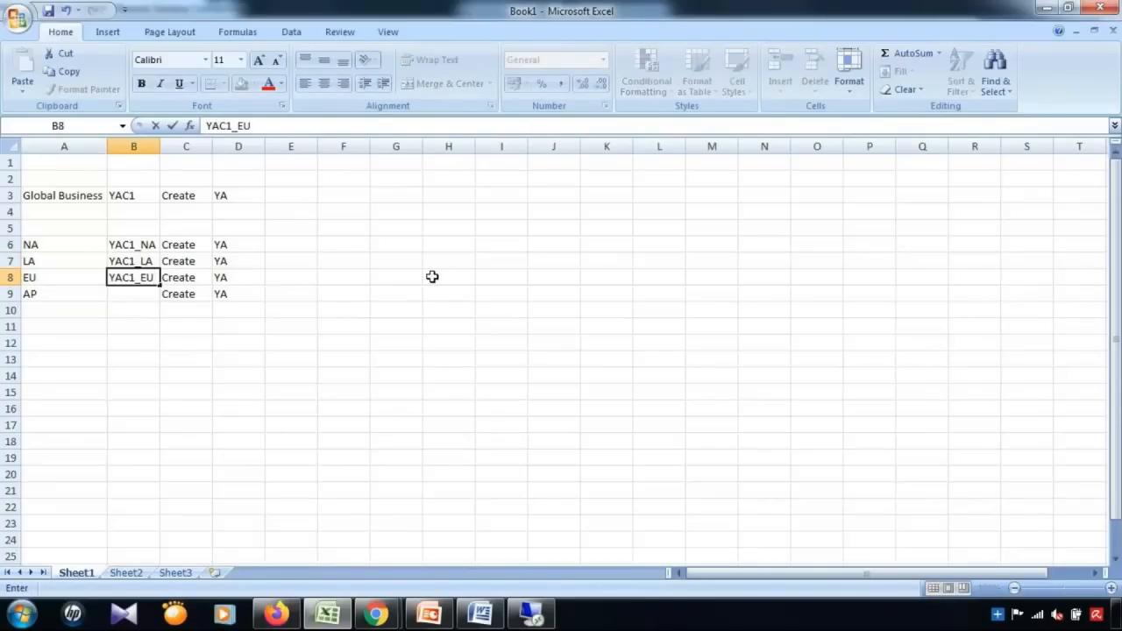
key("Return")
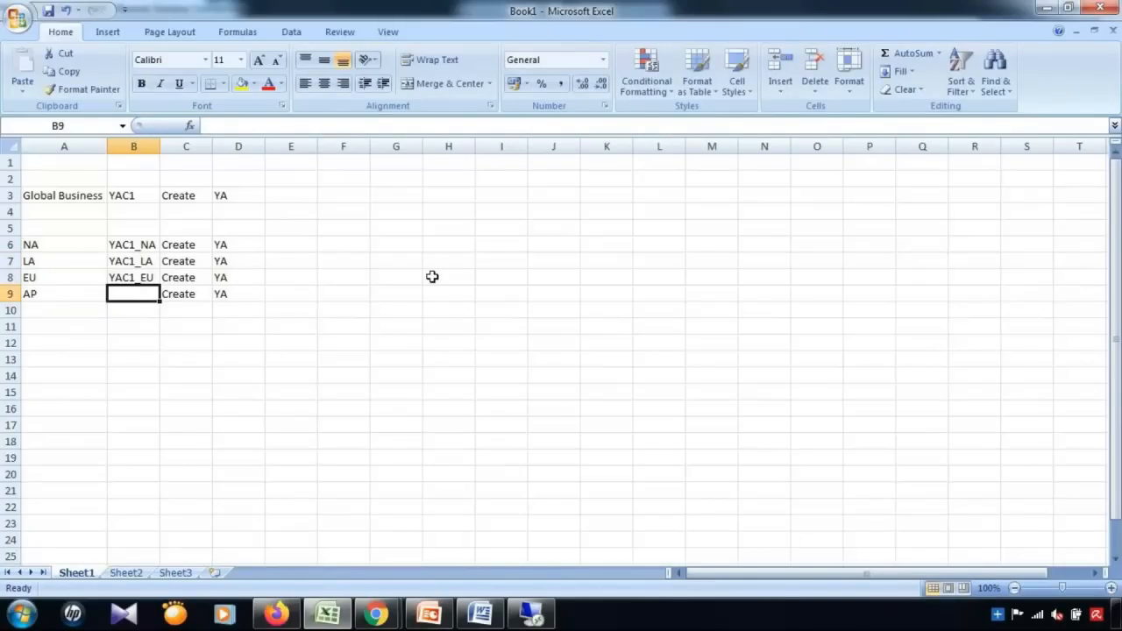
type("YAC1_AP")
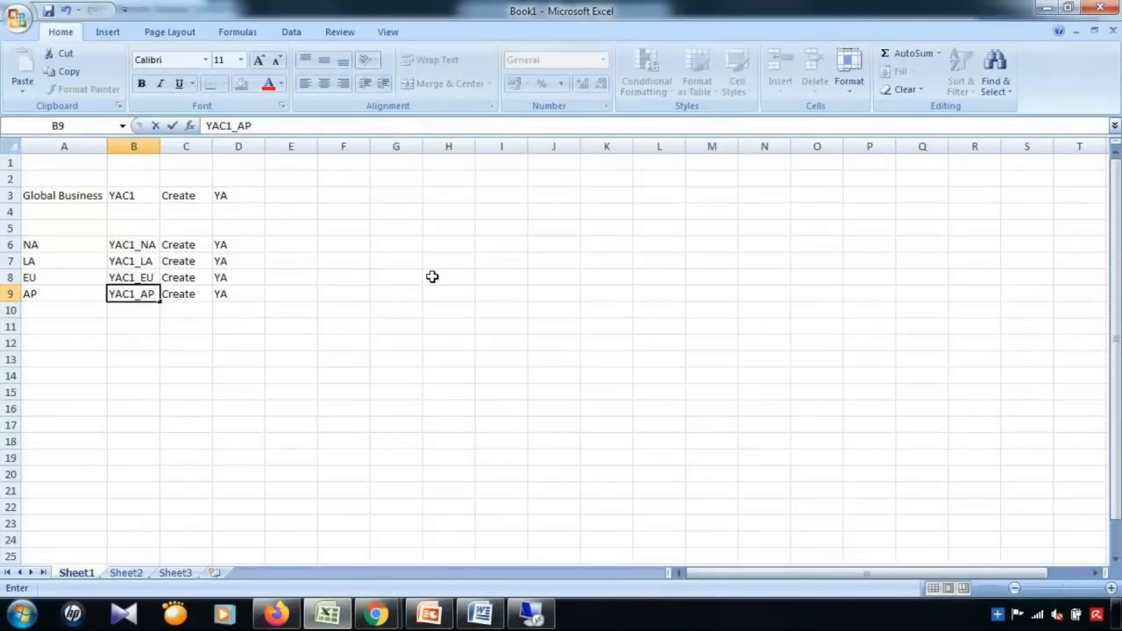
left_click(448, 360)
left_click_drag(126, 244, 133, 296)
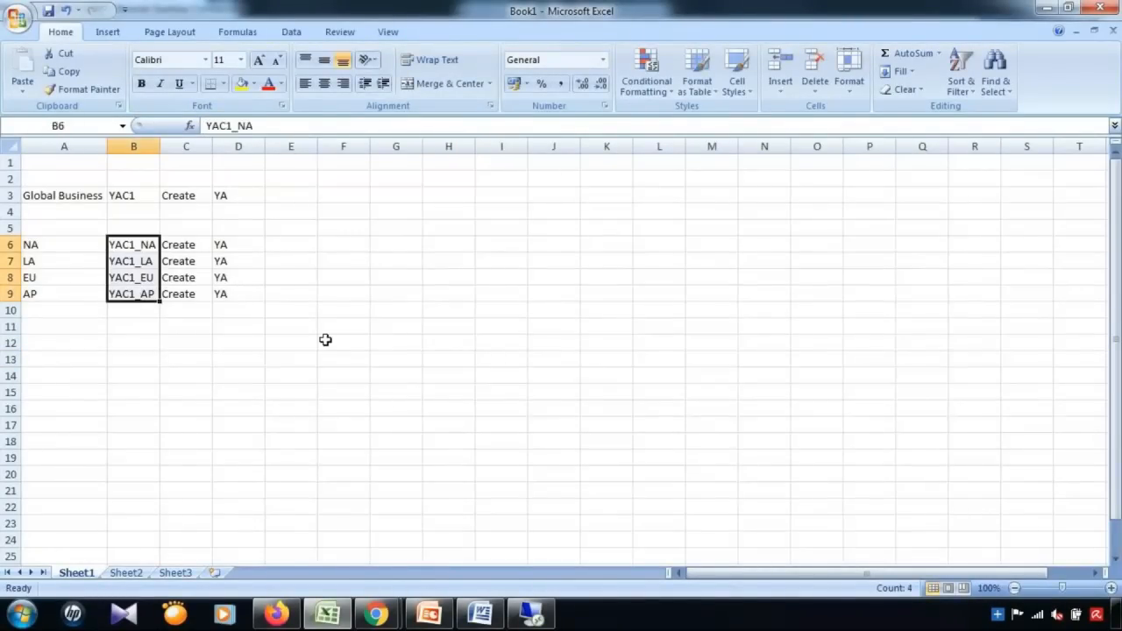
left_click(321, 374)
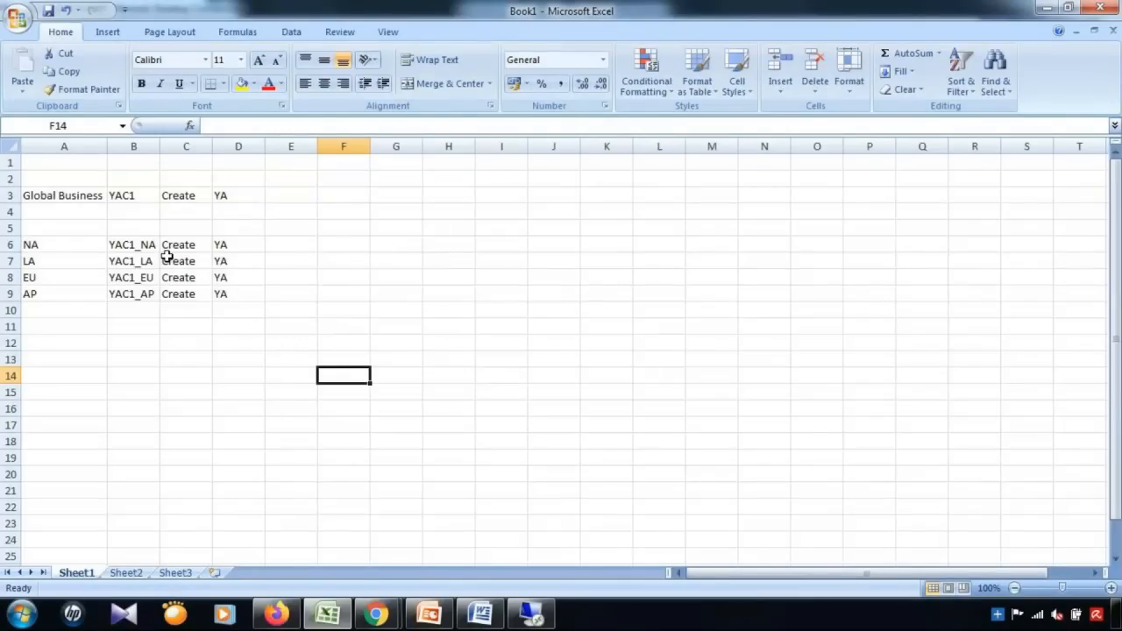
left_click(244, 245)
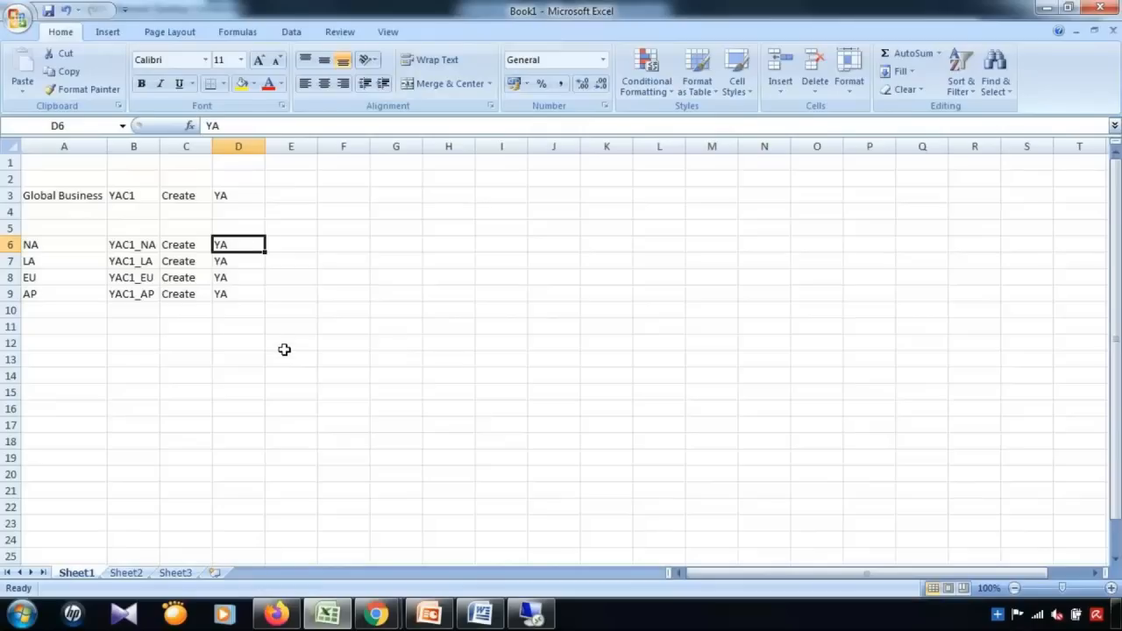
left_click(186, 245)
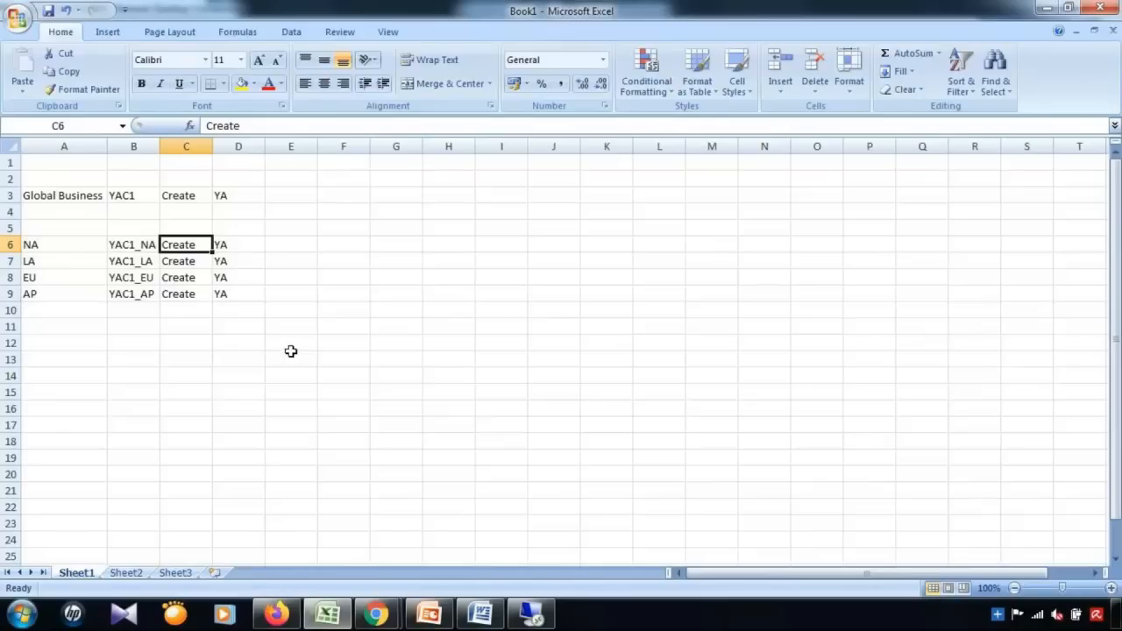
left_click(88, 323)
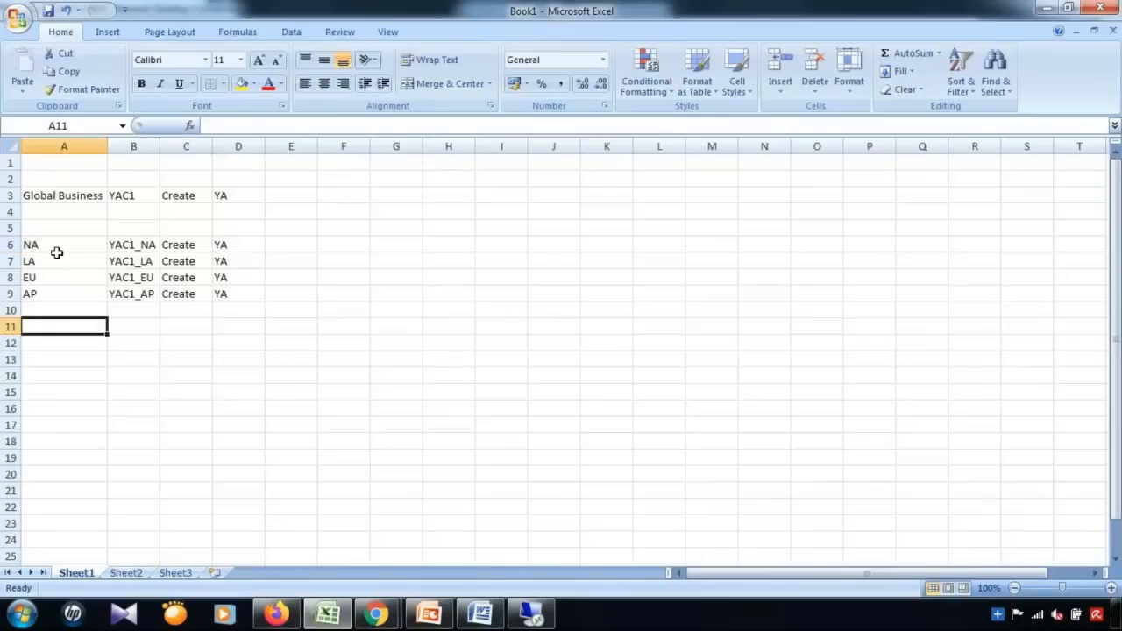
left_click_drag(132, 246, 244, 294)
Switch to the SAP remote session and widen the Parallel column in the change request type table.
left_click(532, 614)
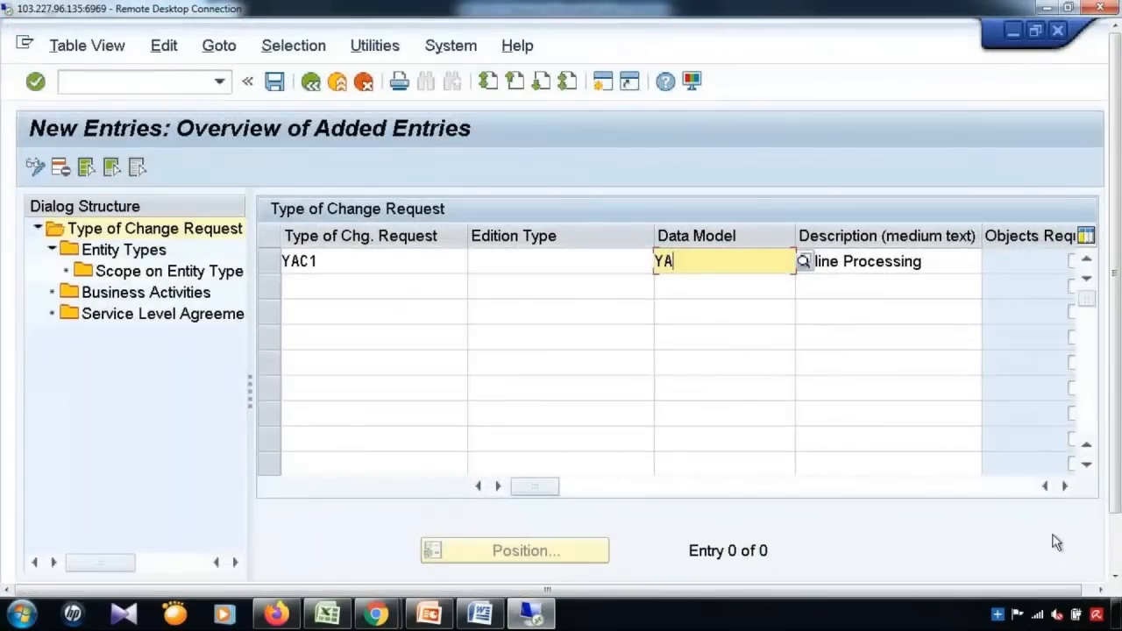
left_click(1064, 487)
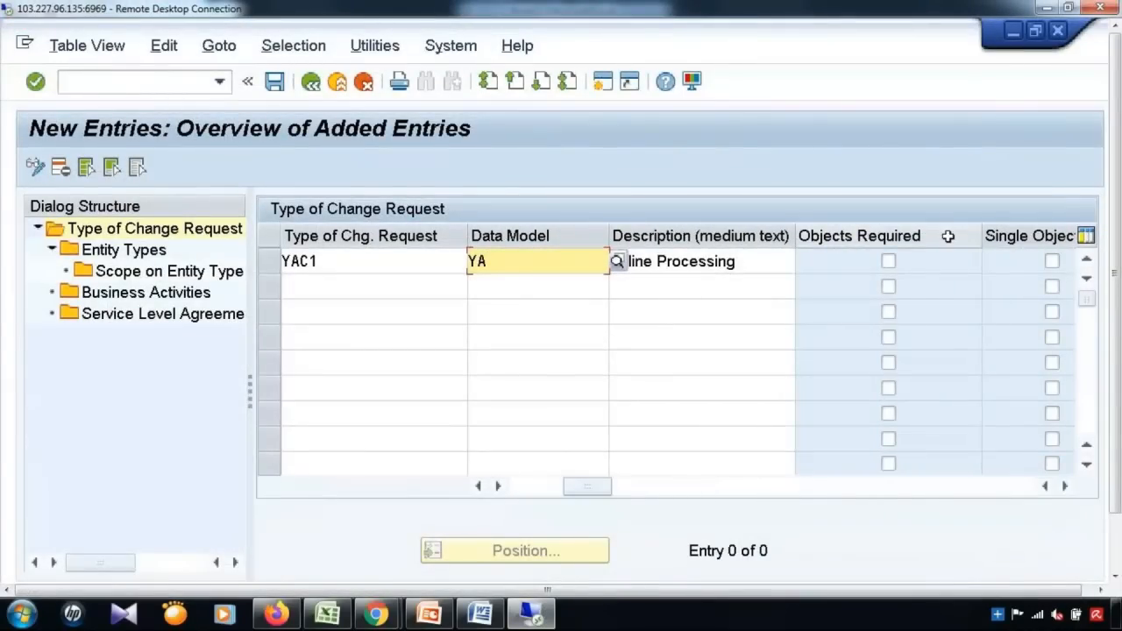
left_click(1065, 486)
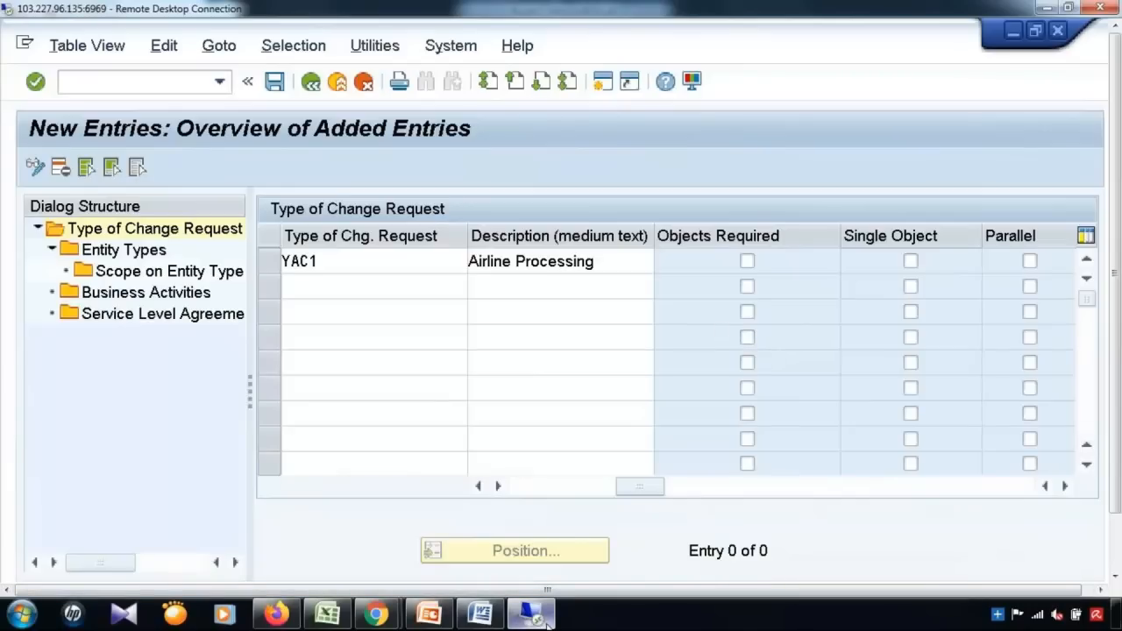
left_click(327, 614)
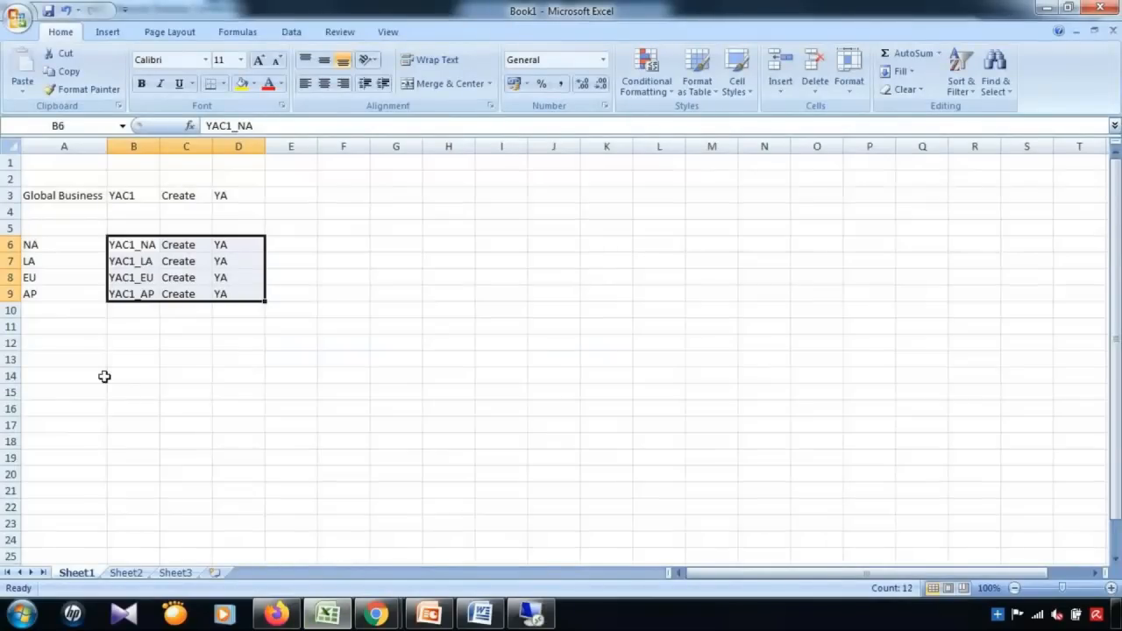
key("alt+Tab")
left_click(329, 613)
left_click(333, 616)
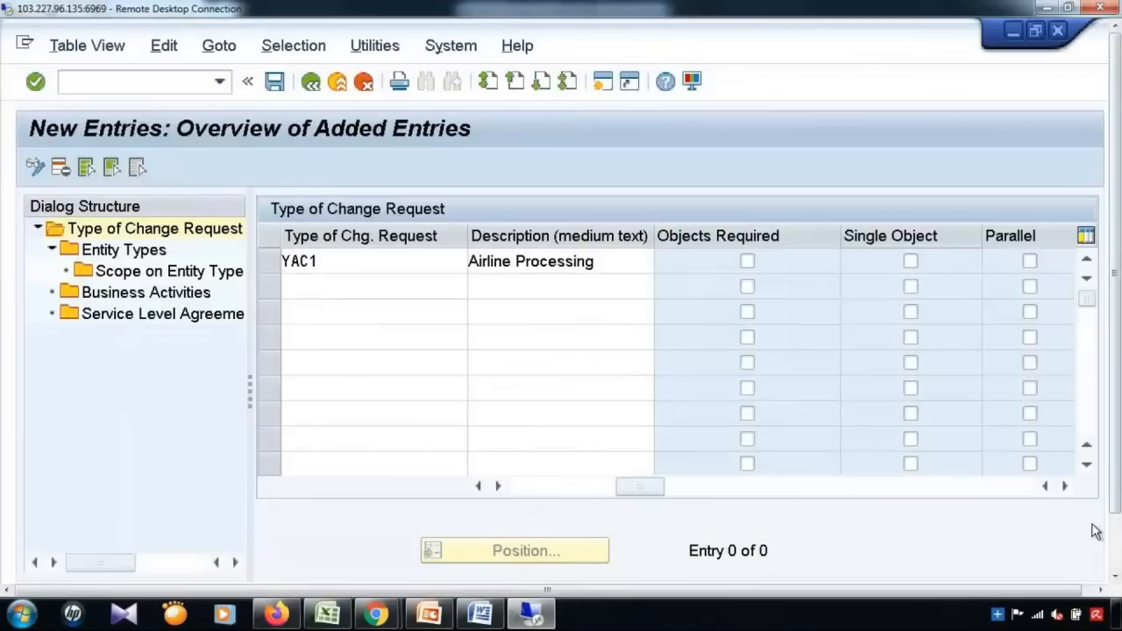
left_click(1065, 487)
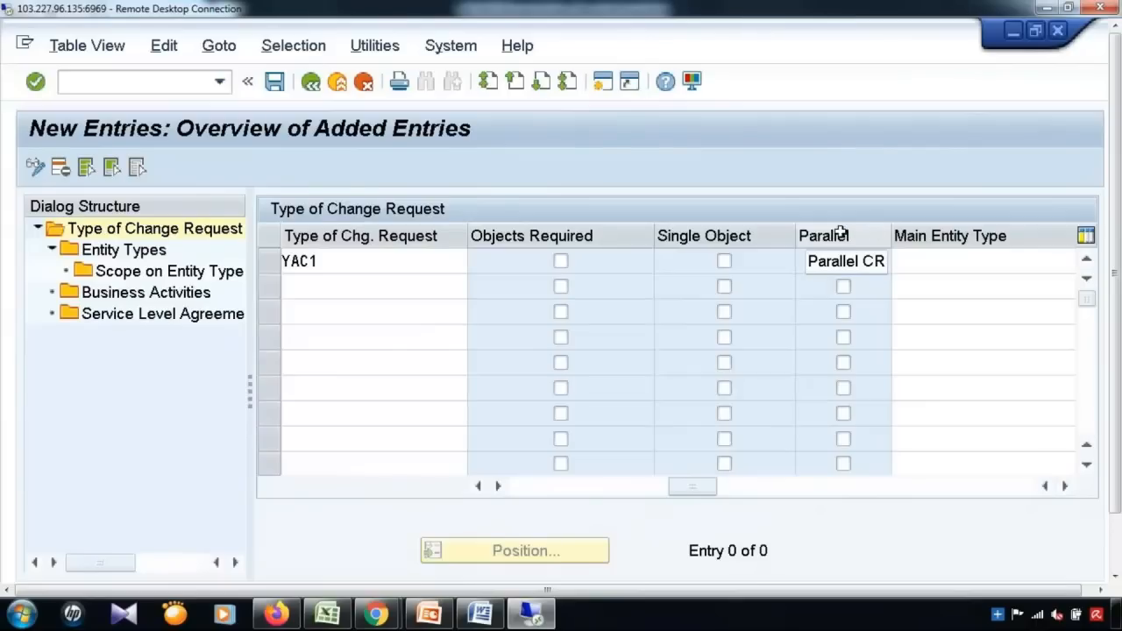
left_click_drag(889, 230, 938, 230)
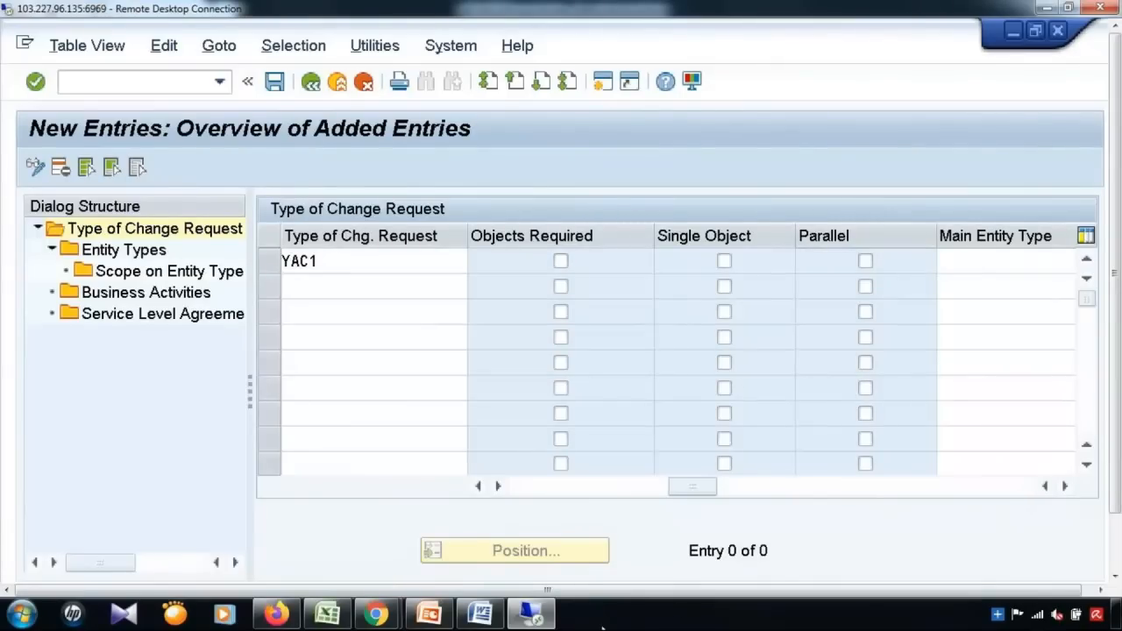
Check the Excel sheet, return to the SAP remote session and mark change request type YAC1 as Single Object.
left_click(327, 613)
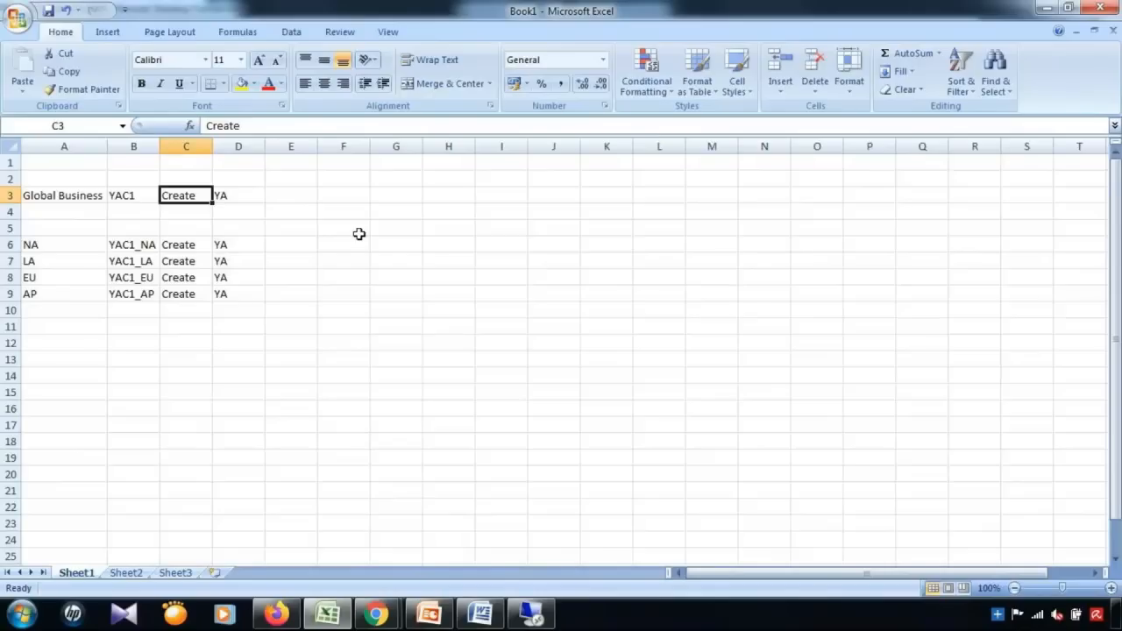
left_click(1045, 7)
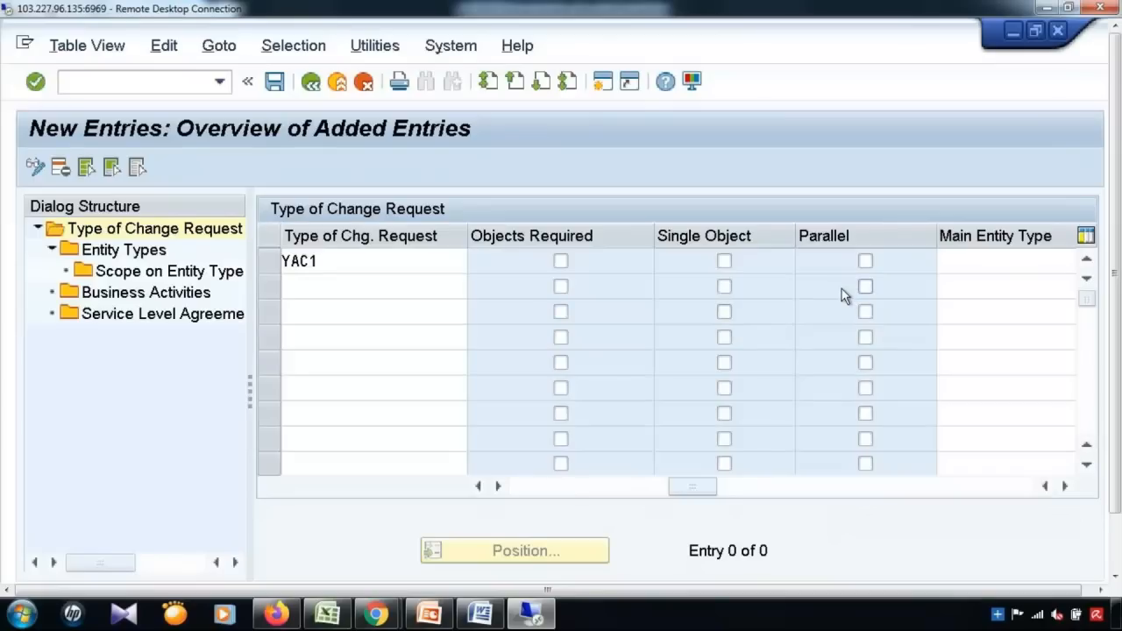
left_click(724, 261)
Set the main entity type of change request type YAC1 to CARRID.
left_click(1066, 486)
left_click(1066, 487)
left_click(1066, 487)
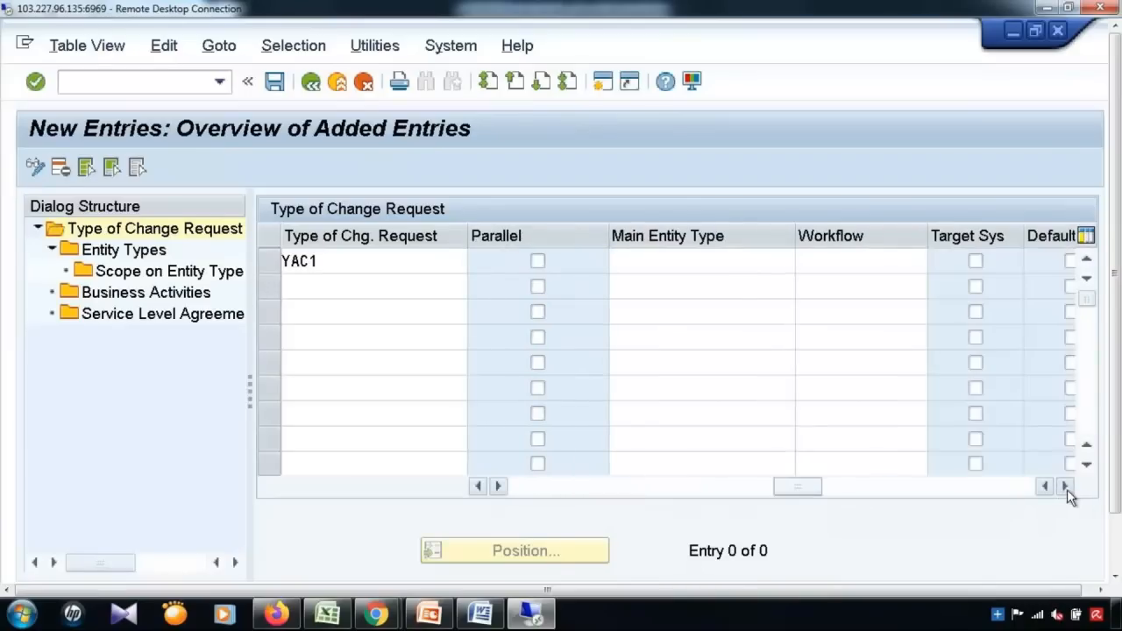
left_click(693, 261)
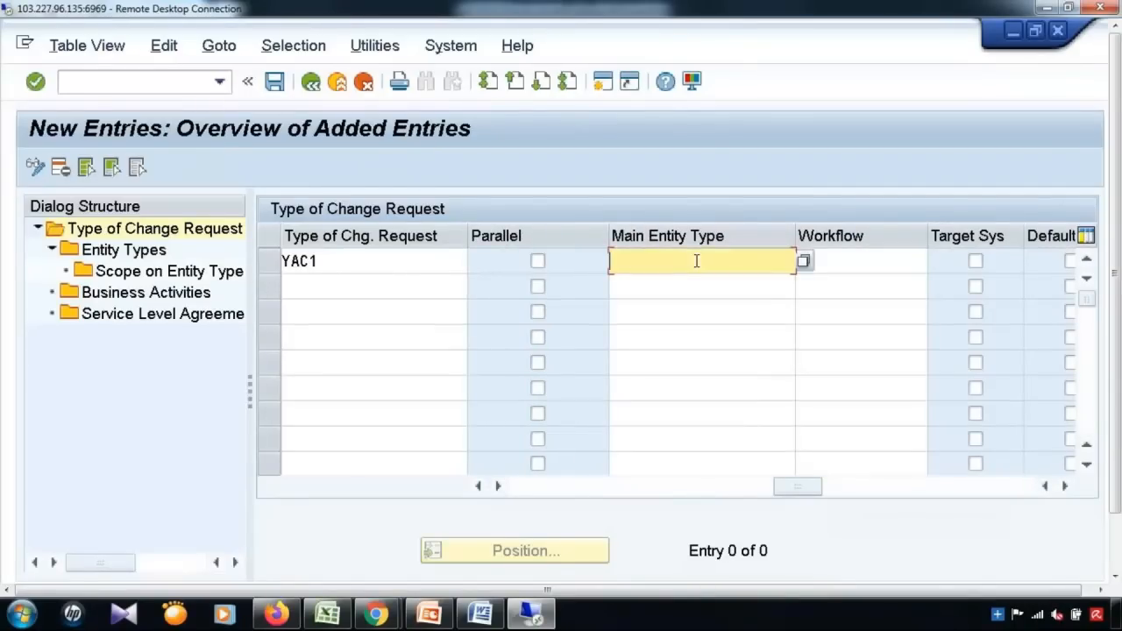
type("CARRID")
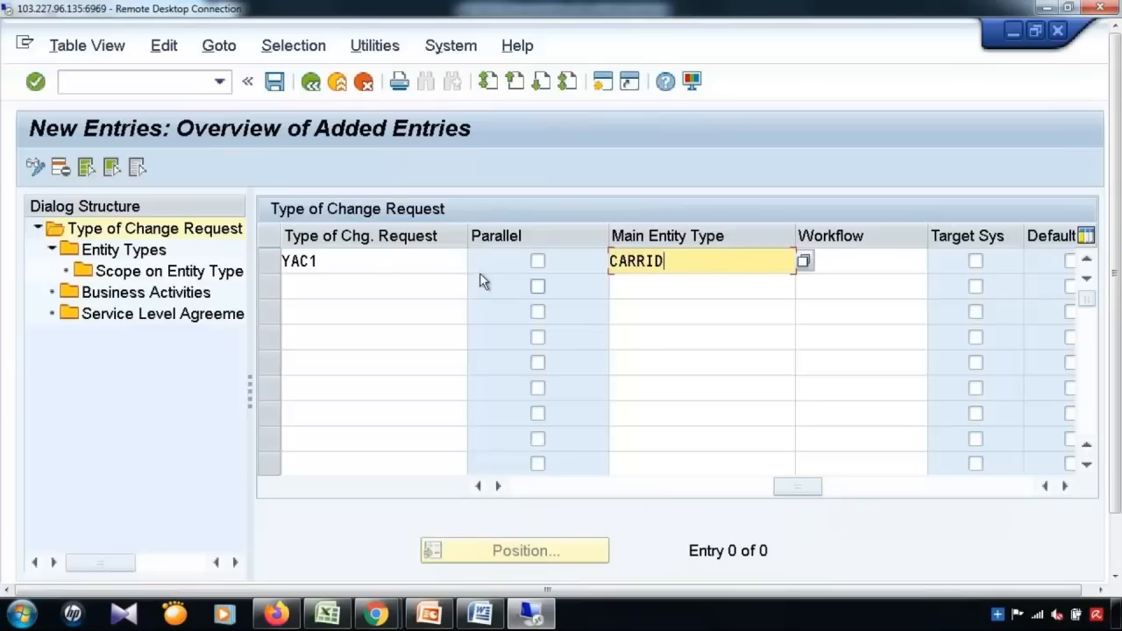
left_click(854, 260)
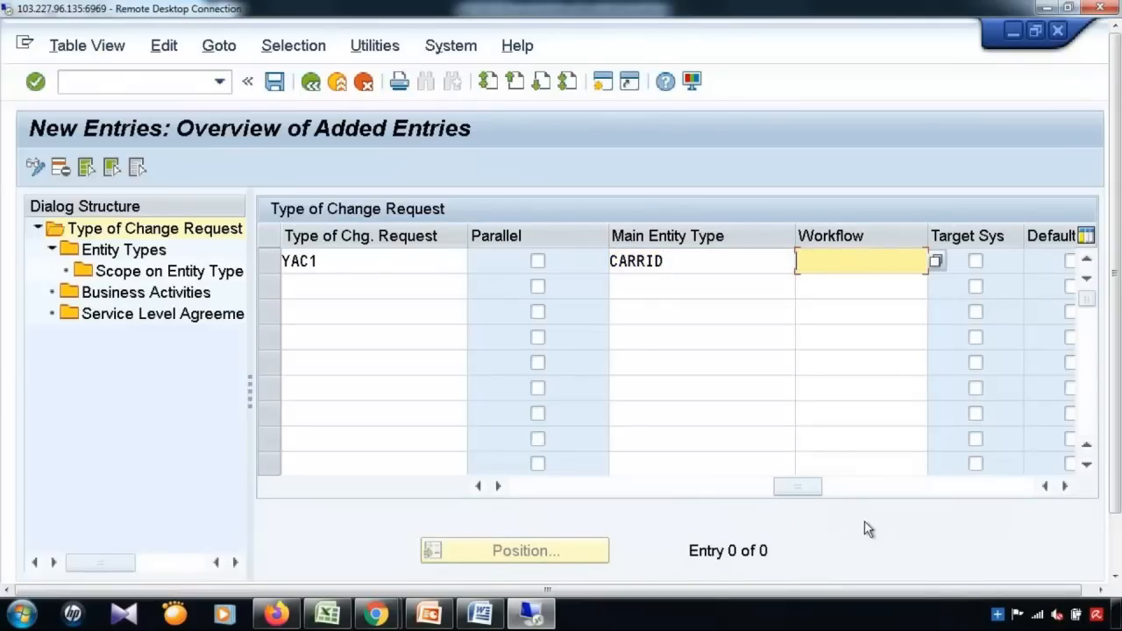
left_click_drag(673, 256, 596, 246)
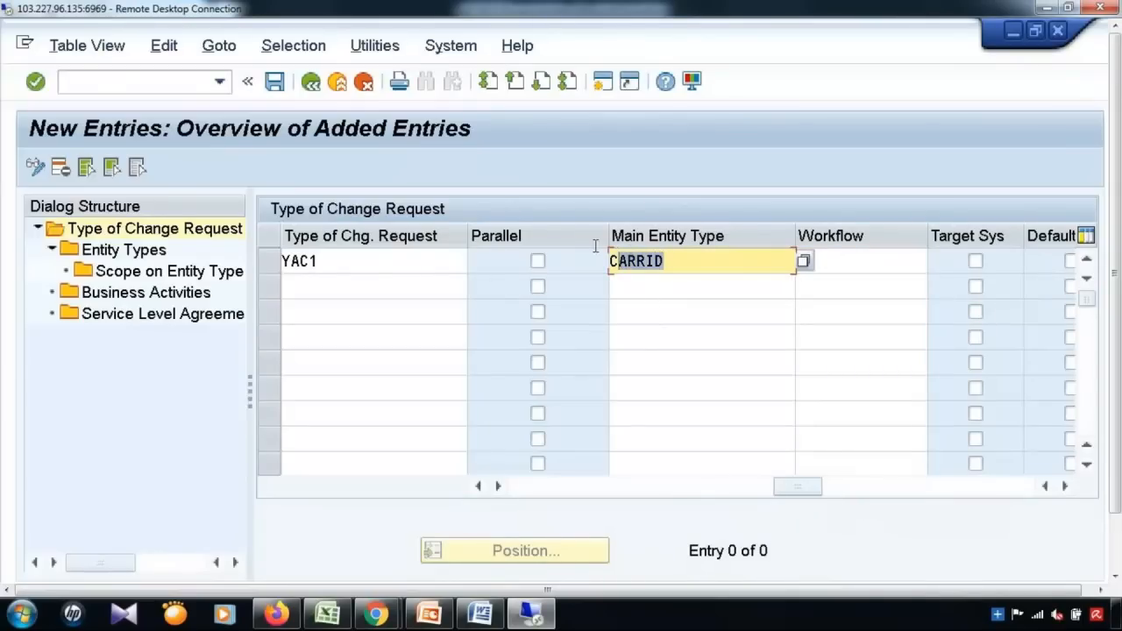
key("Tab")
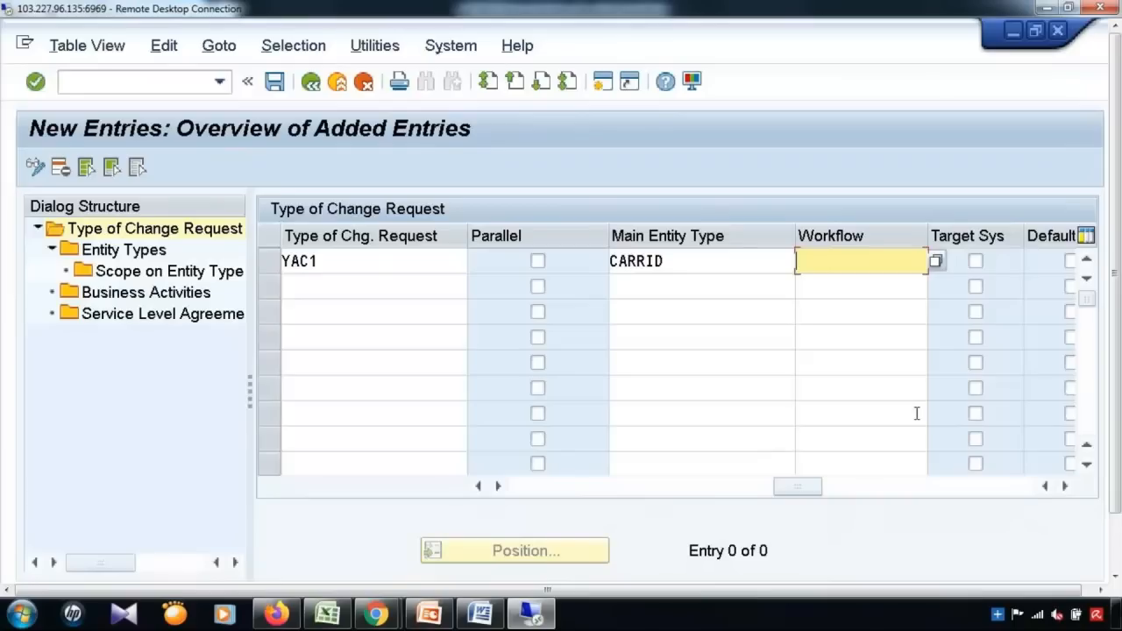
type("WS*")
left_click(937, 263)
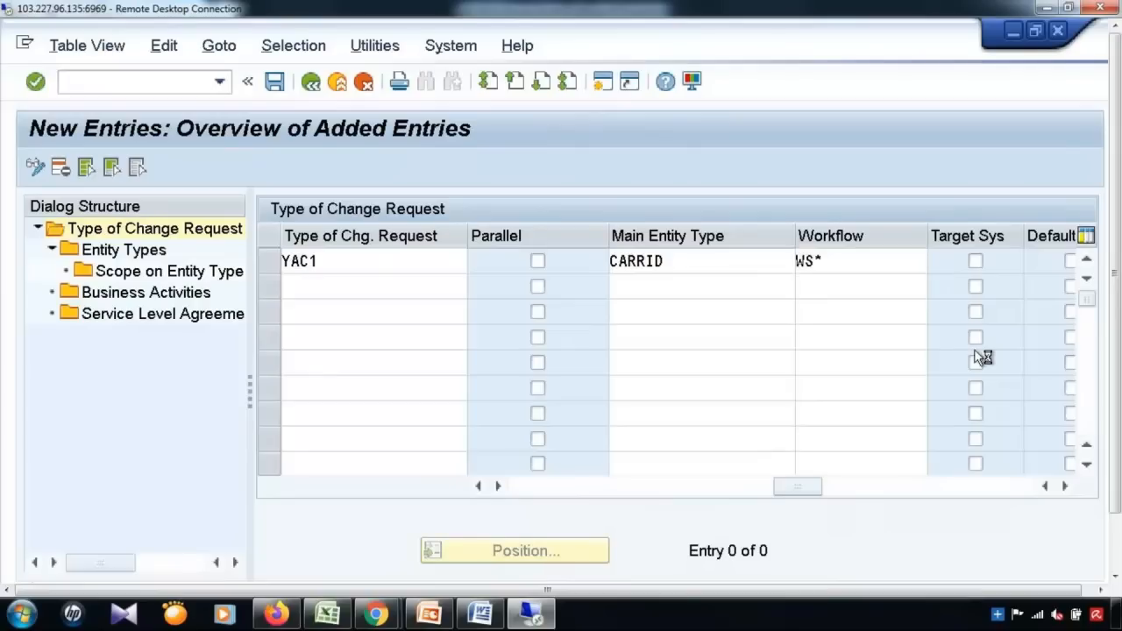
left_click(322, 400)
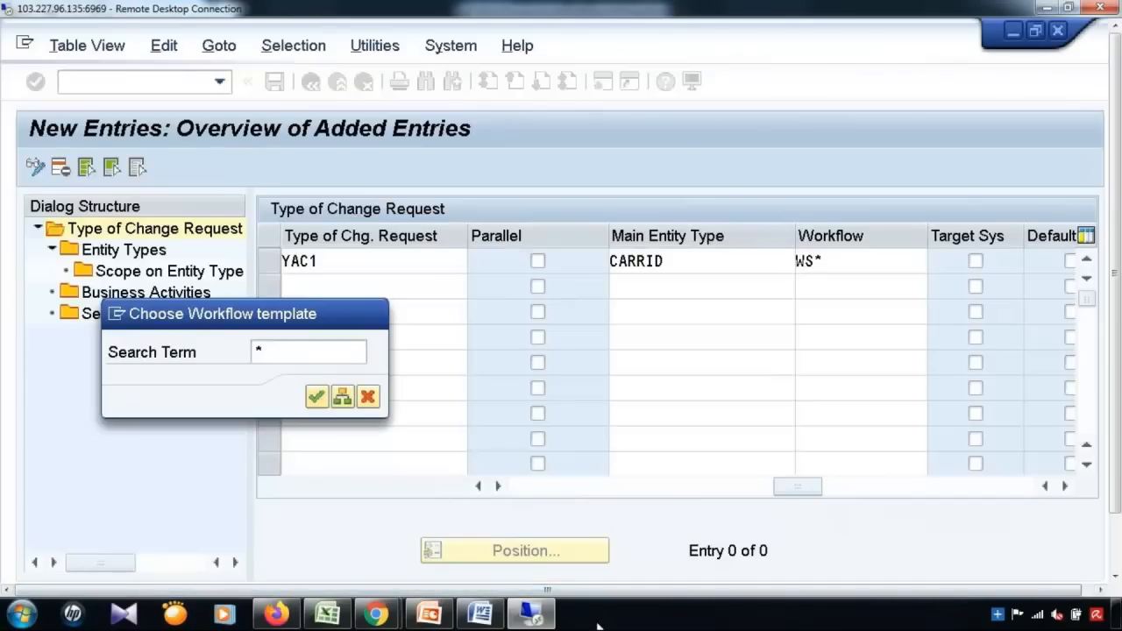
left_click(376, 614)
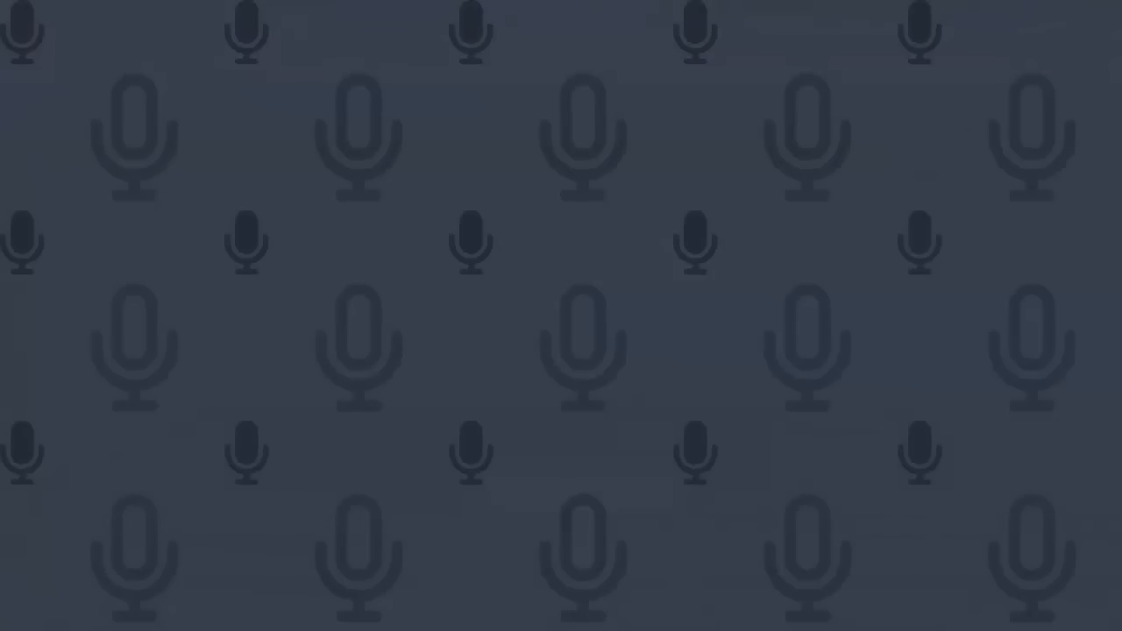
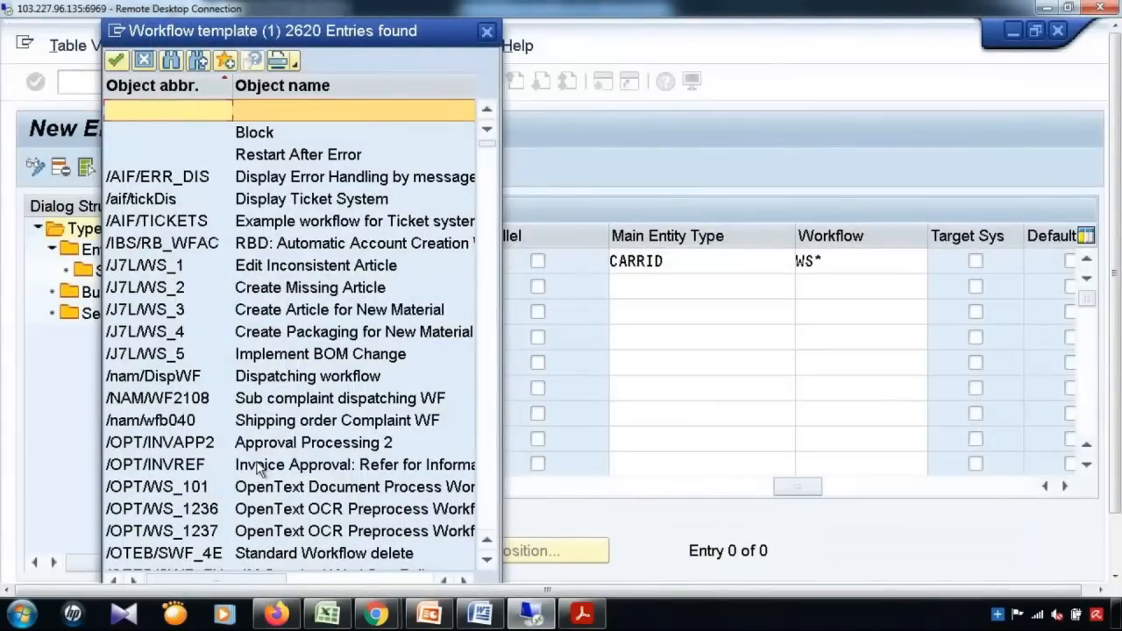
left_click_drag(479, 36, 445, 175)
left_click(450, 173)
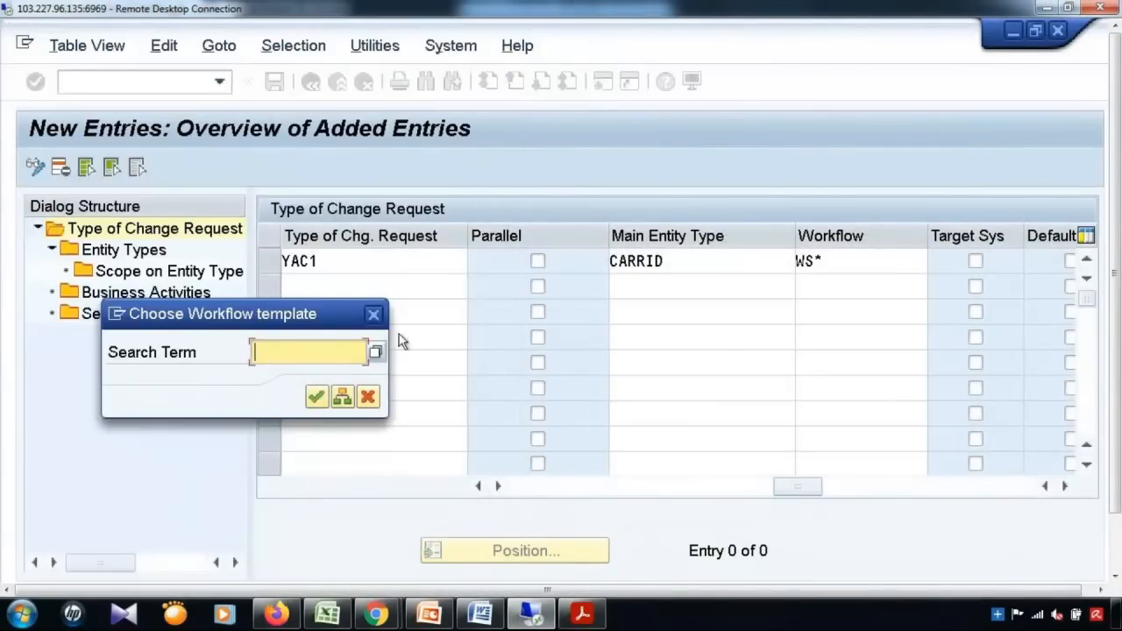
left_click(372, 313)
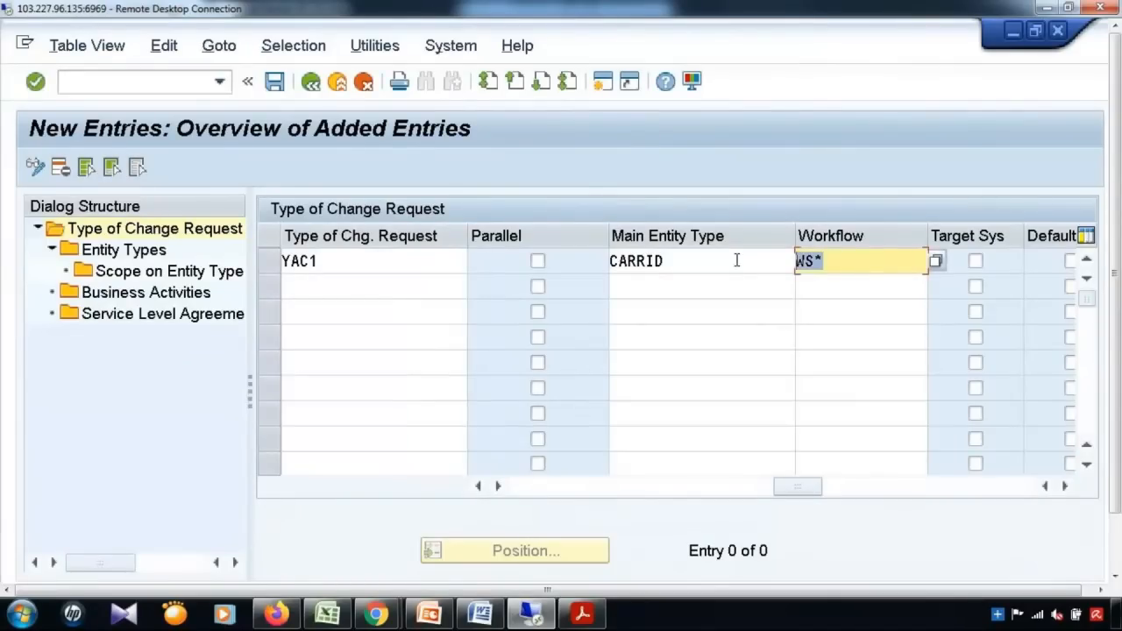
key("Delete")
left_click(808, 131)
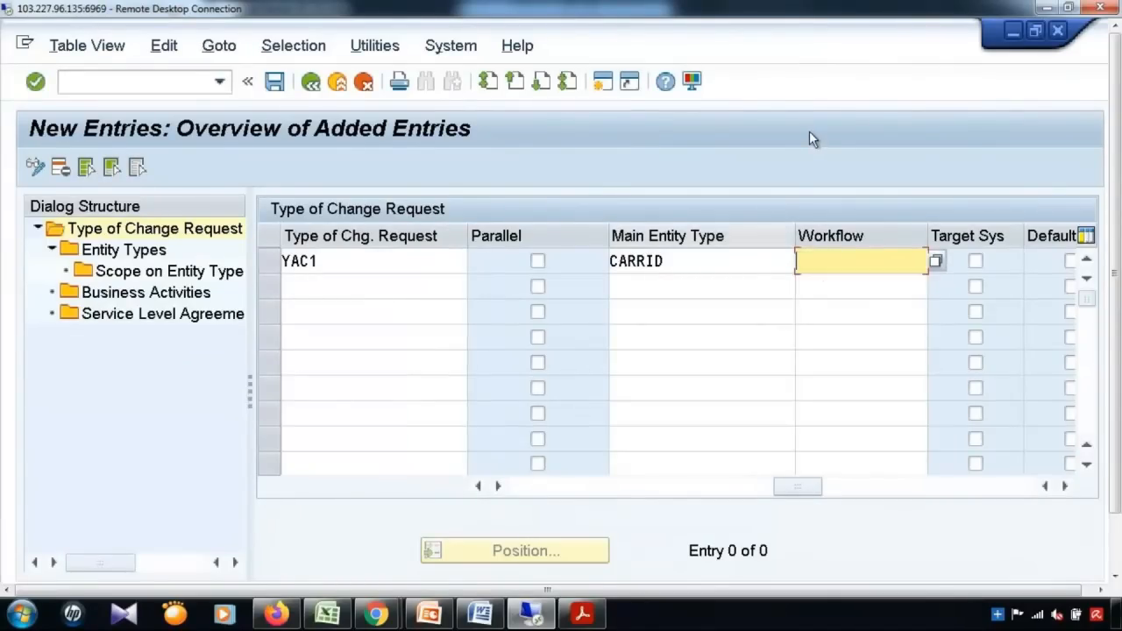
Switch to Adobe Acrobat Reader and look through the opening pages of SAP_TECHED_DOC_ON_SAP_MDG.pdf, including its naming conventions.
left_click(583, 613)
scroll(648, 419, "down", 5)
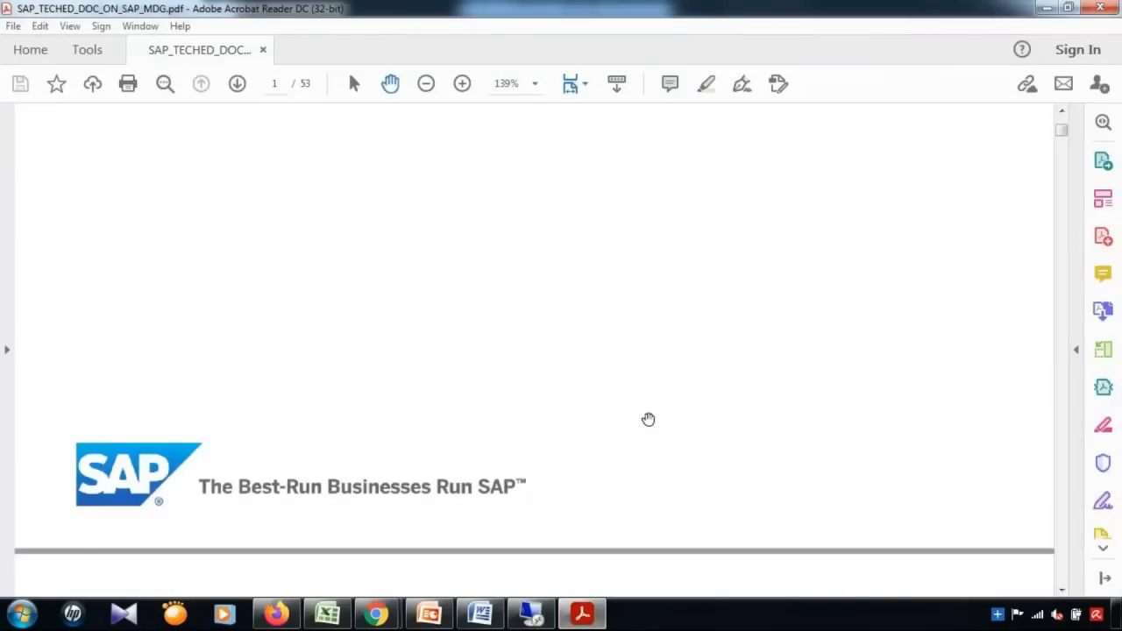
scroll(648, 419, "down", 10)
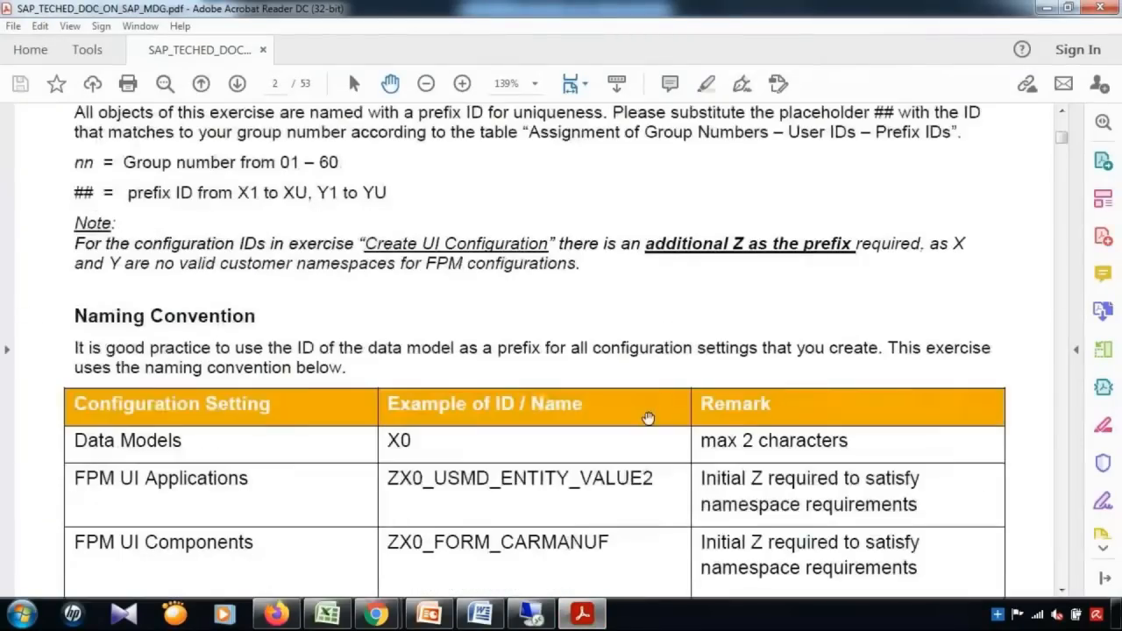
scroll(815, 436, "down", 6)
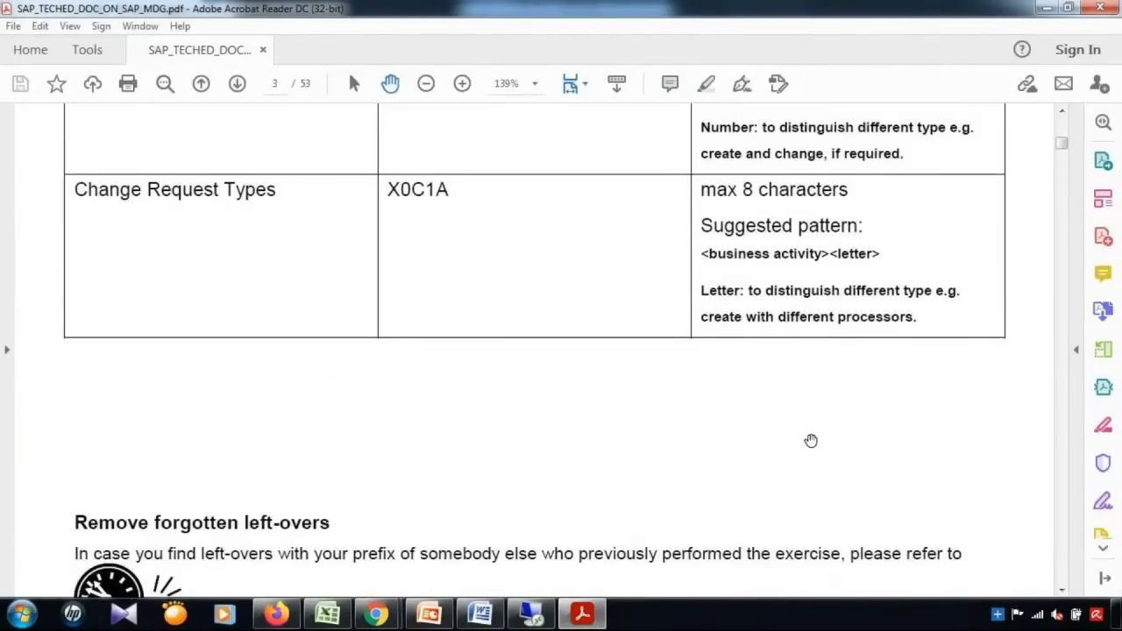
scroll(809, 441, "down", 10)
scroll(808, 441, "down", 10)
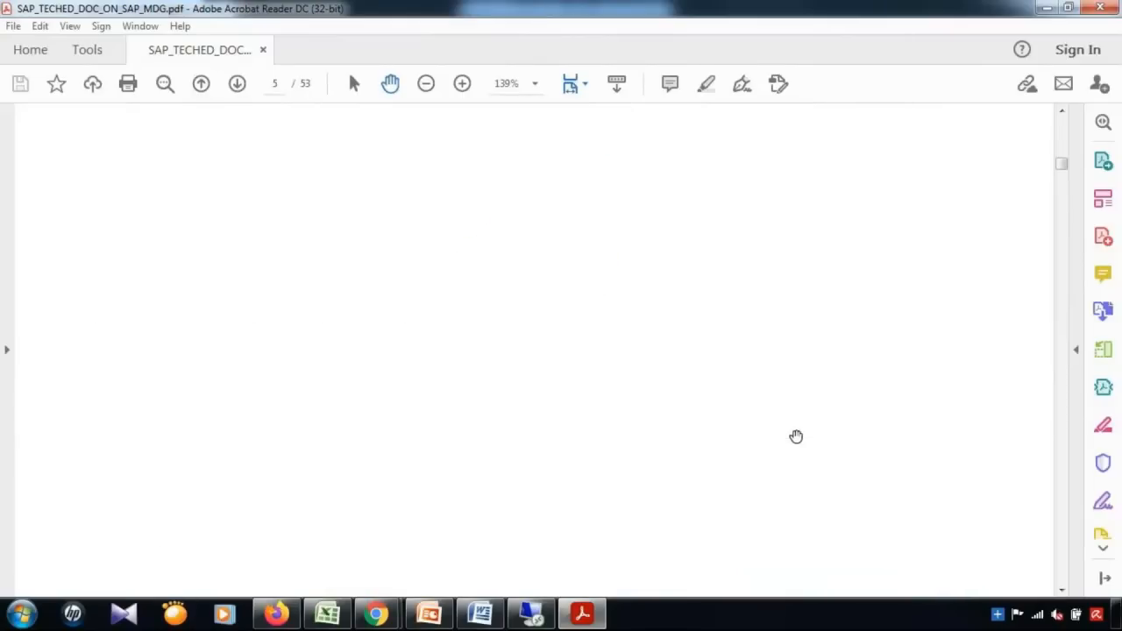
left_click_drag(1063, 167, 1063, 127)
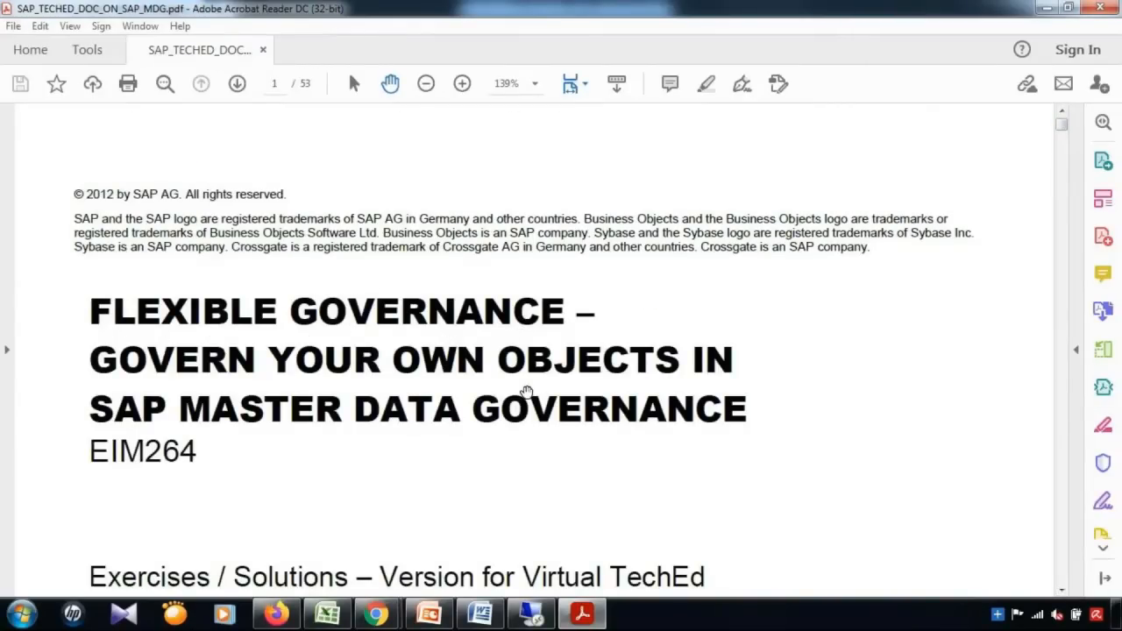
Skim the SAP MDG guide from its title page through the Exercise 1 instructions on entity types, attributes and data model activation.
scroll(526, 391, "down", 3)
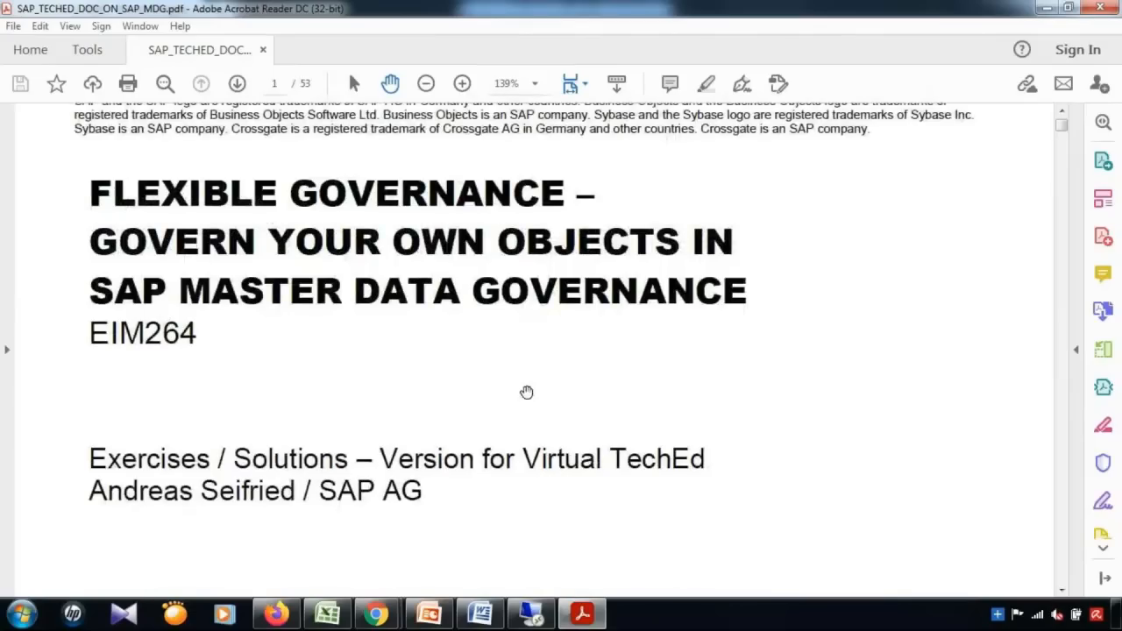
scroll(525, 391, "down", 3)
scroll(526, 391, "up", 3)
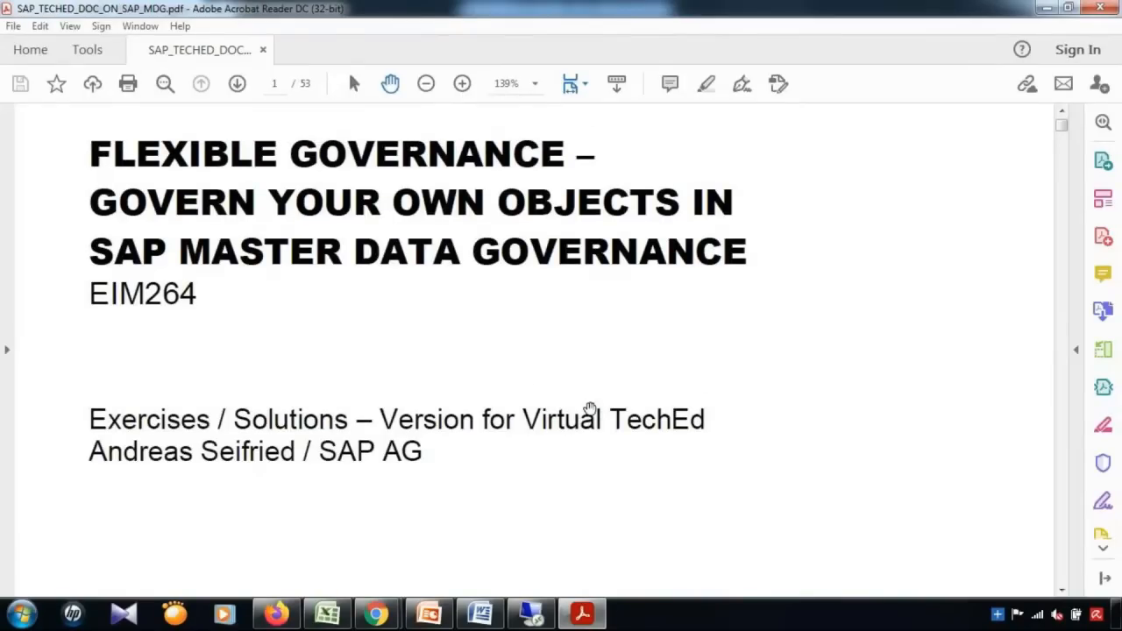
scroll(785, 434, "down", 5)
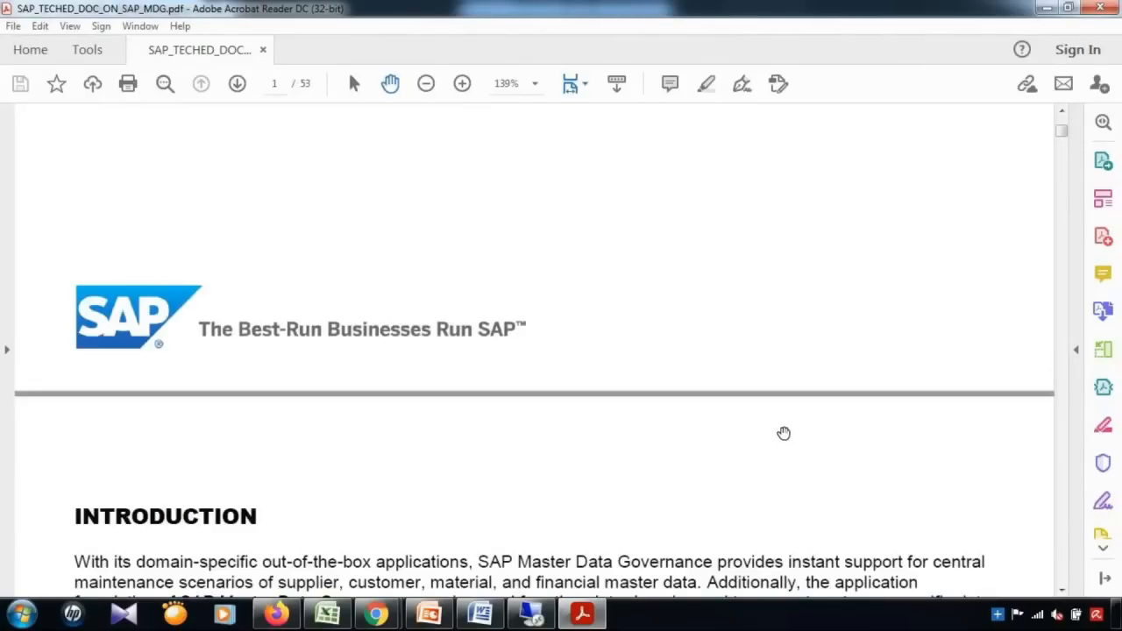
scroll(784, 433, "down", 15)
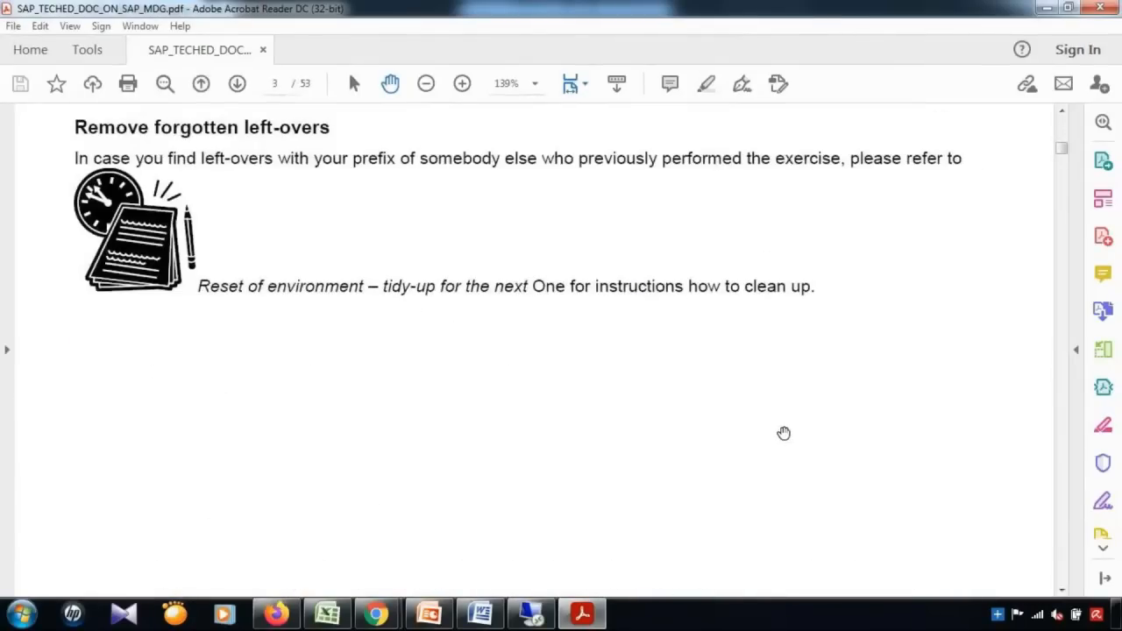
scroll(784, 433, "down", 15)
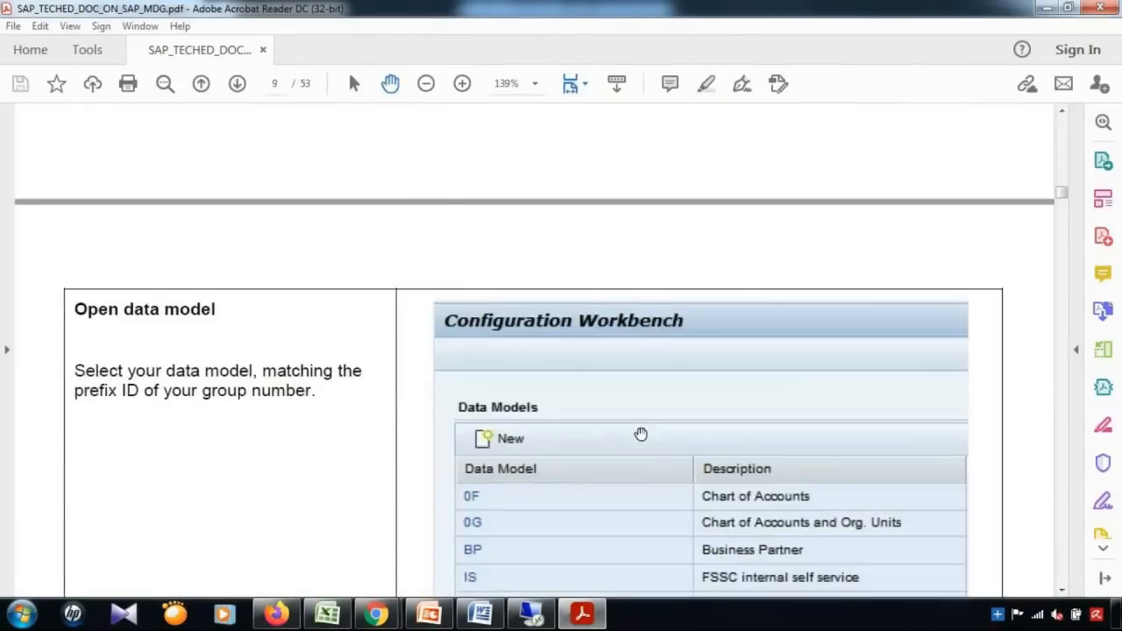
scroll(640, 434, "down", 5)
scroll(640, 434, "down", 10)
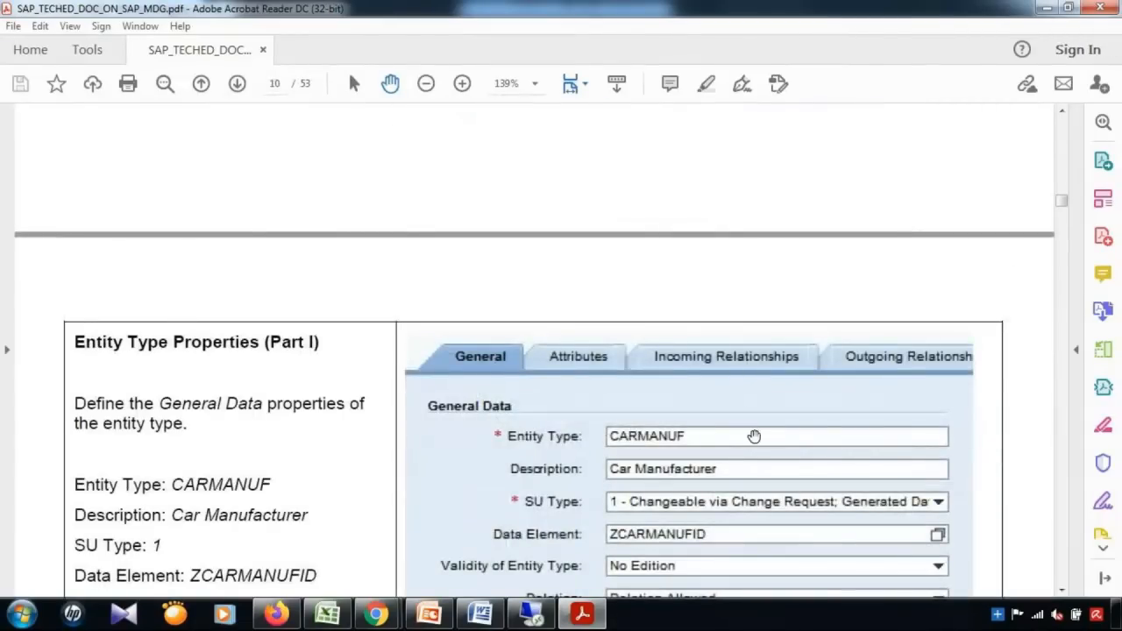
scroll(752, 435, "down", 3)
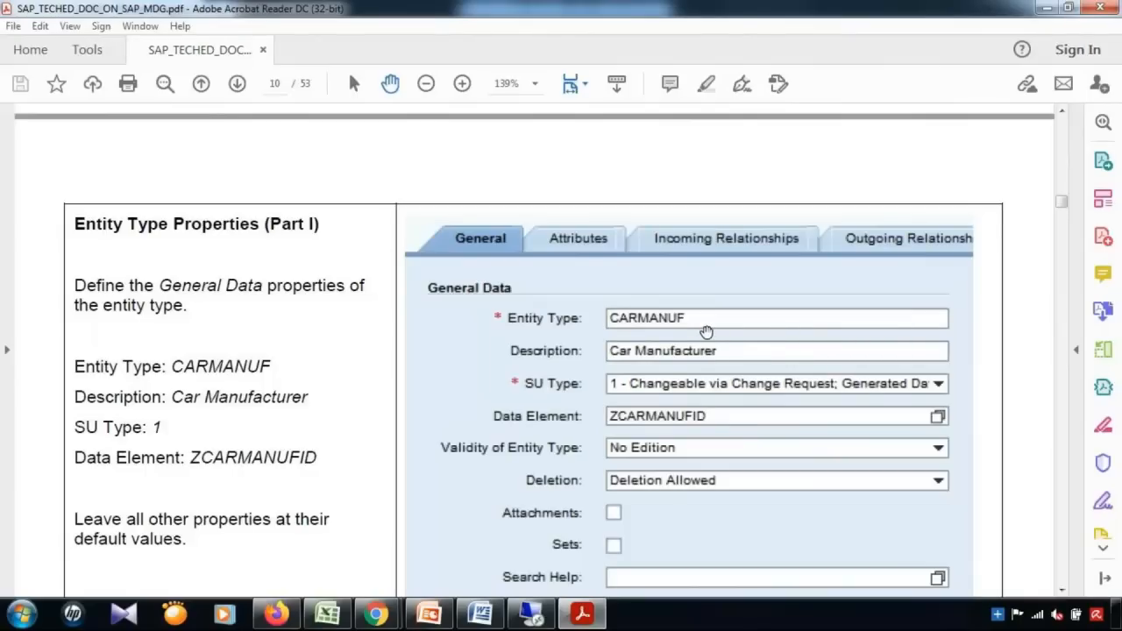
scroll(706, 331, "down", 10)
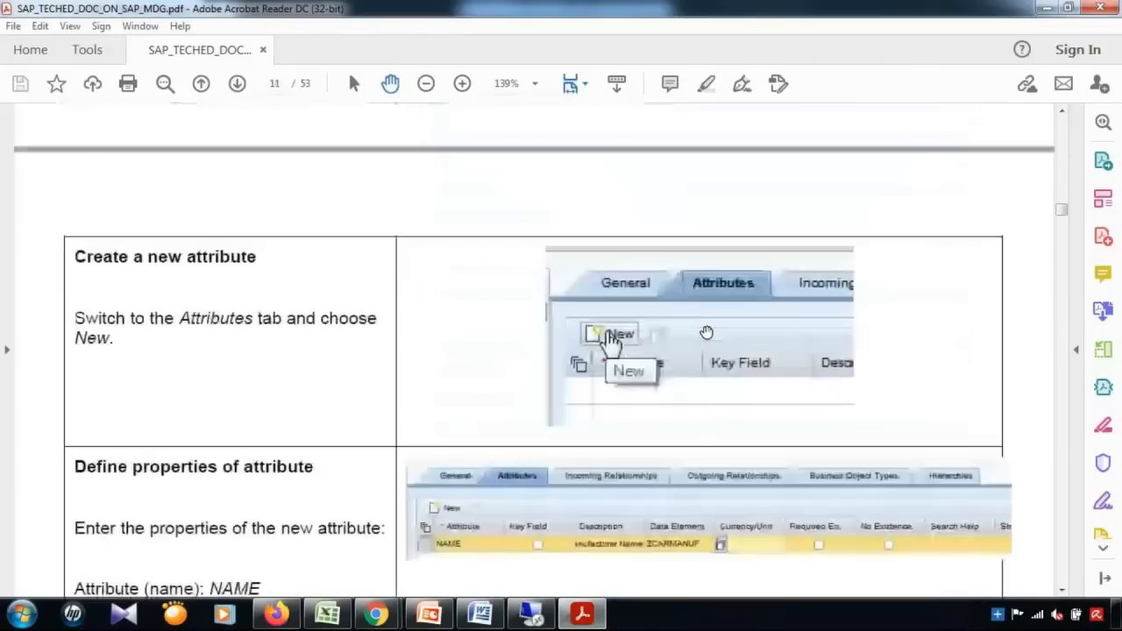
scroll(706, 332, "down", 5)
scroll(707, 331, "down", 10)
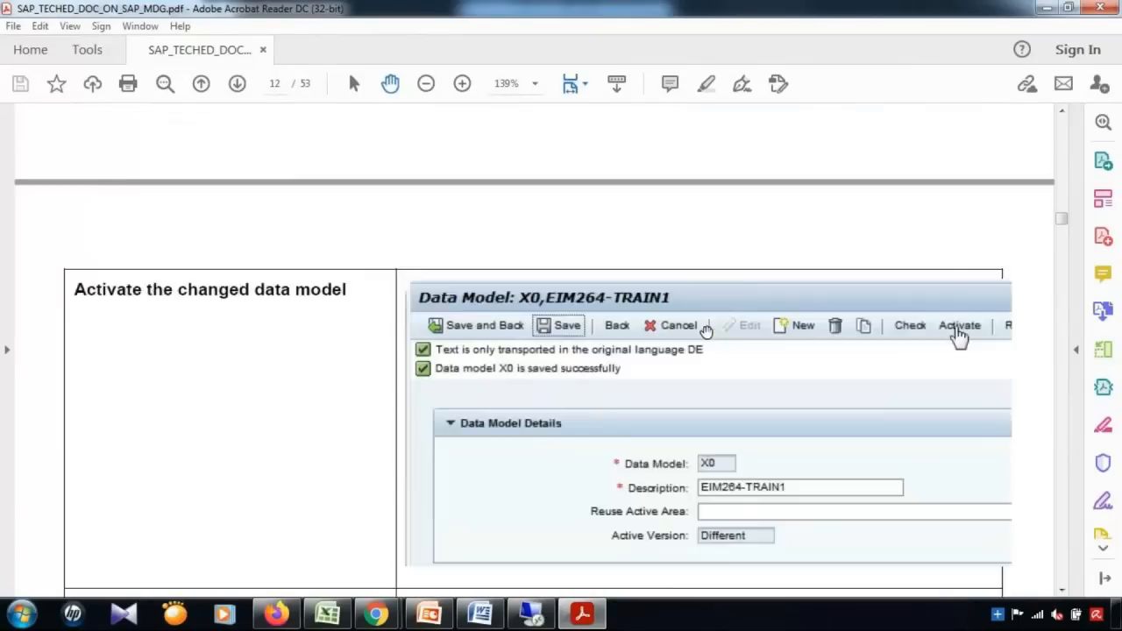
scroll(706, 332, "down", 5)
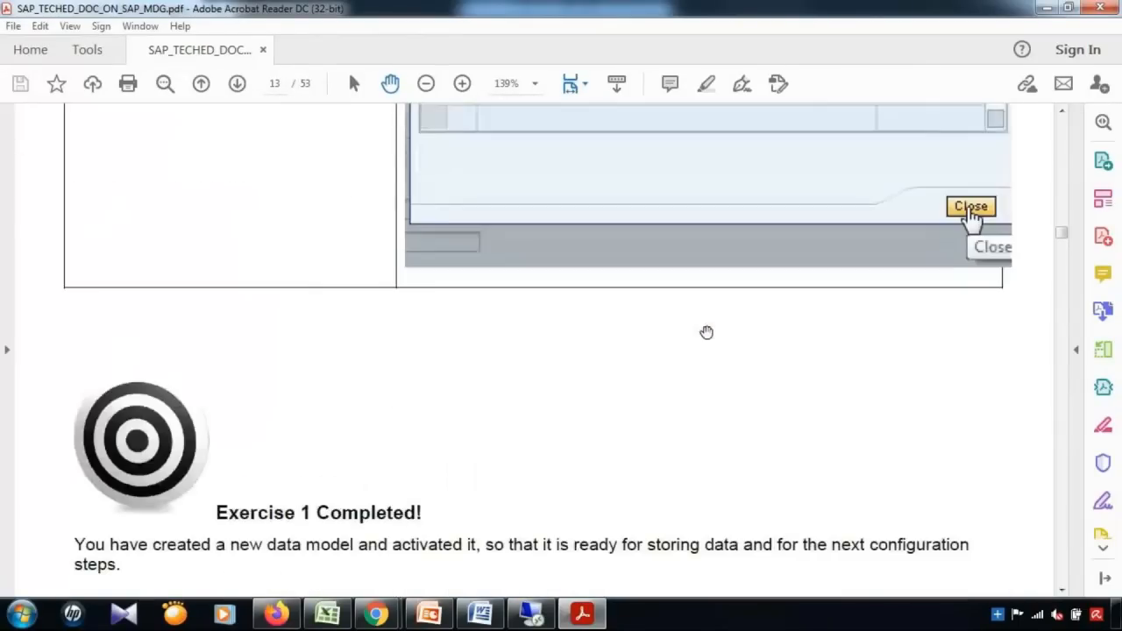
Look through the Exercise 2 instructions on creating and saving the UI configuration for the car manufacturer entity.
scroll(707, 332, "down", 10)
scroll(707, 331, "down", 10)
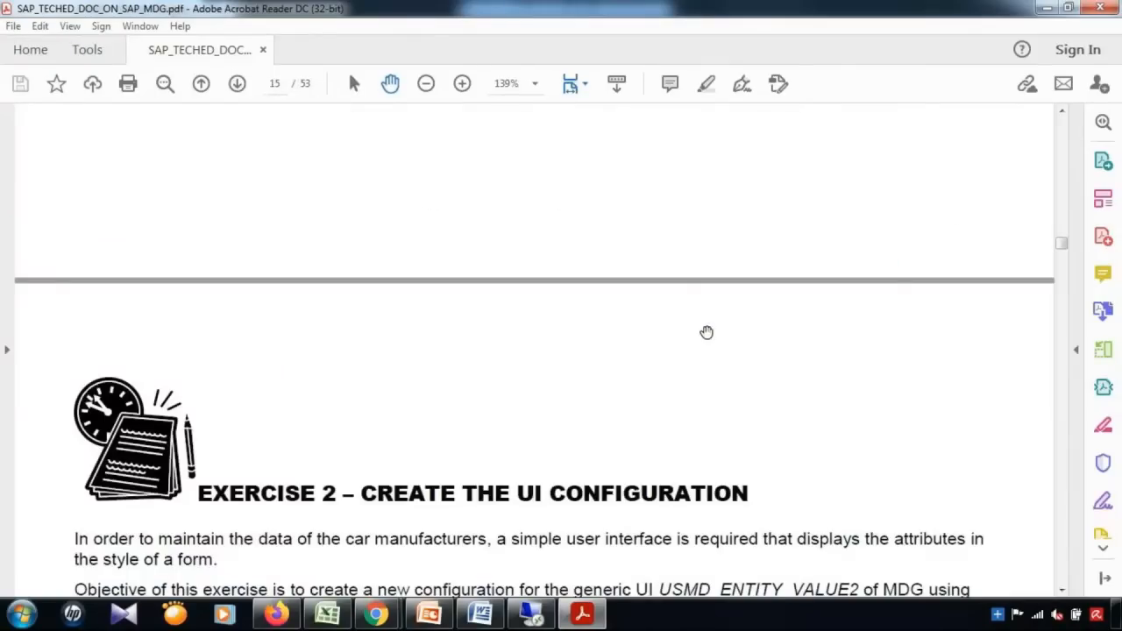
scroll(707, 332, "down", 10)
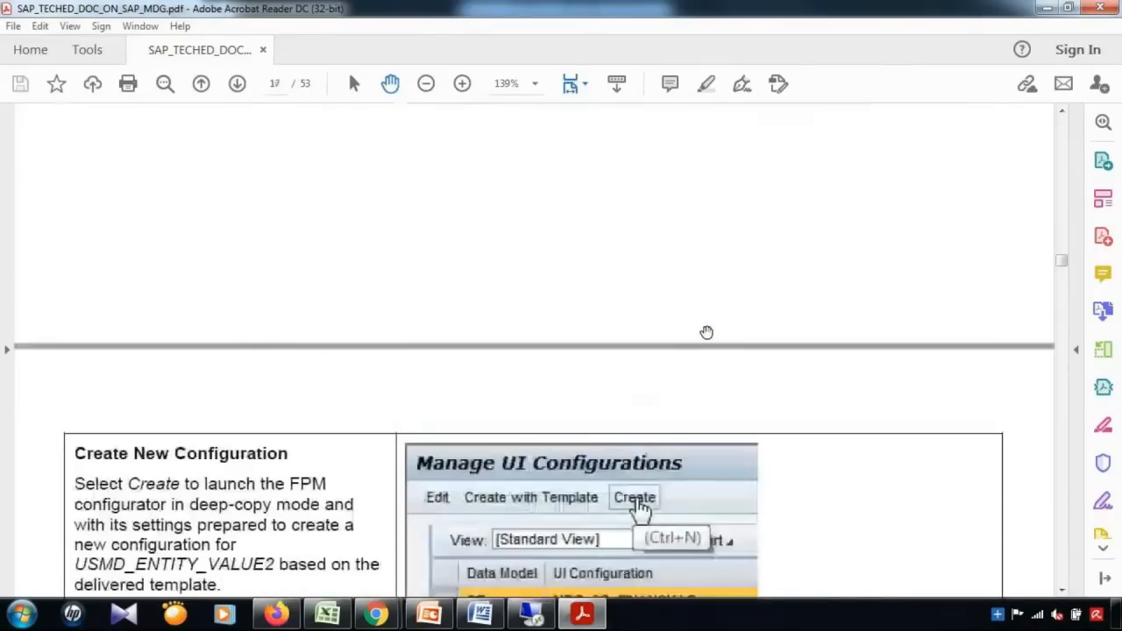
scroll(707, 331, "down", 5)
scroll(707, 331, "down", 15)
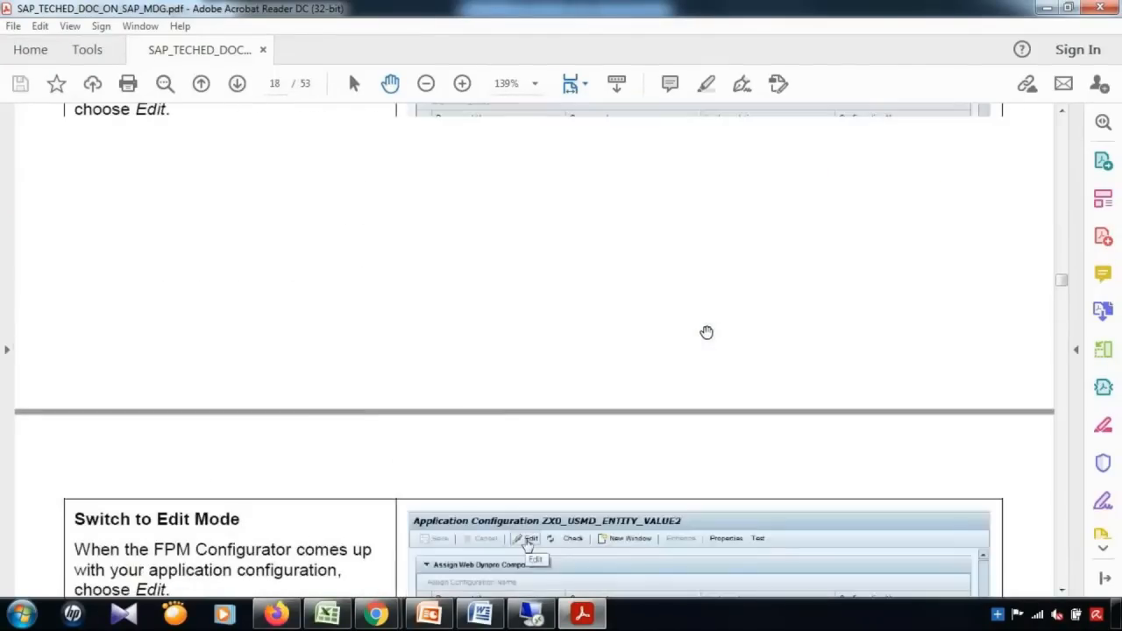
scroll(707, 331, "down", 10)
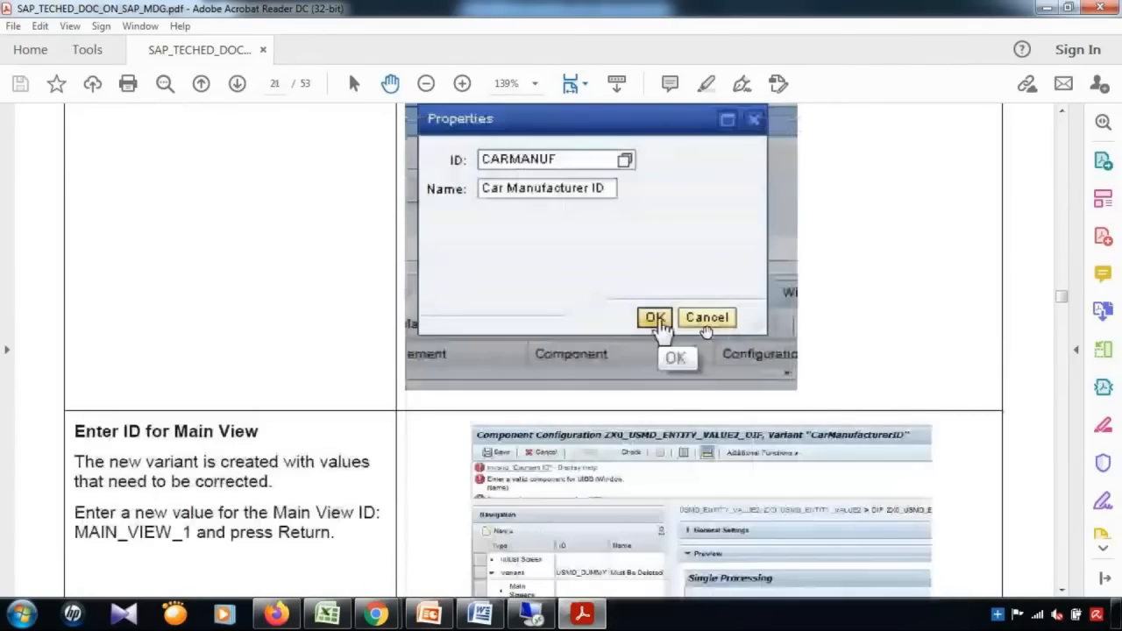
scroll(707, 331, "down", 15)
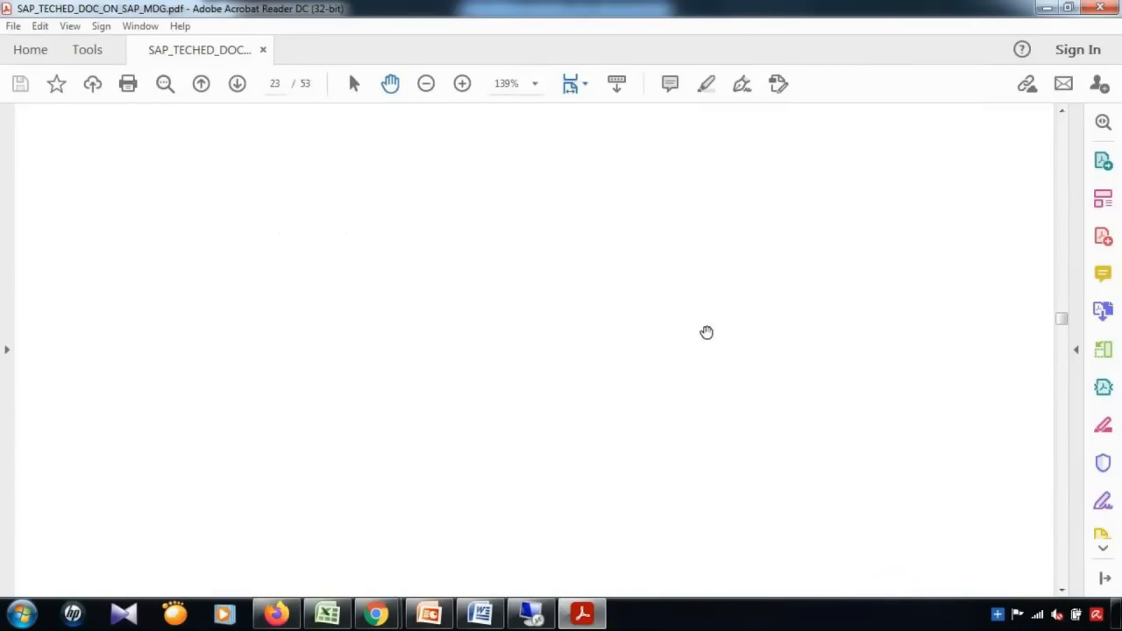
scroll(706, 331, "down", 10)
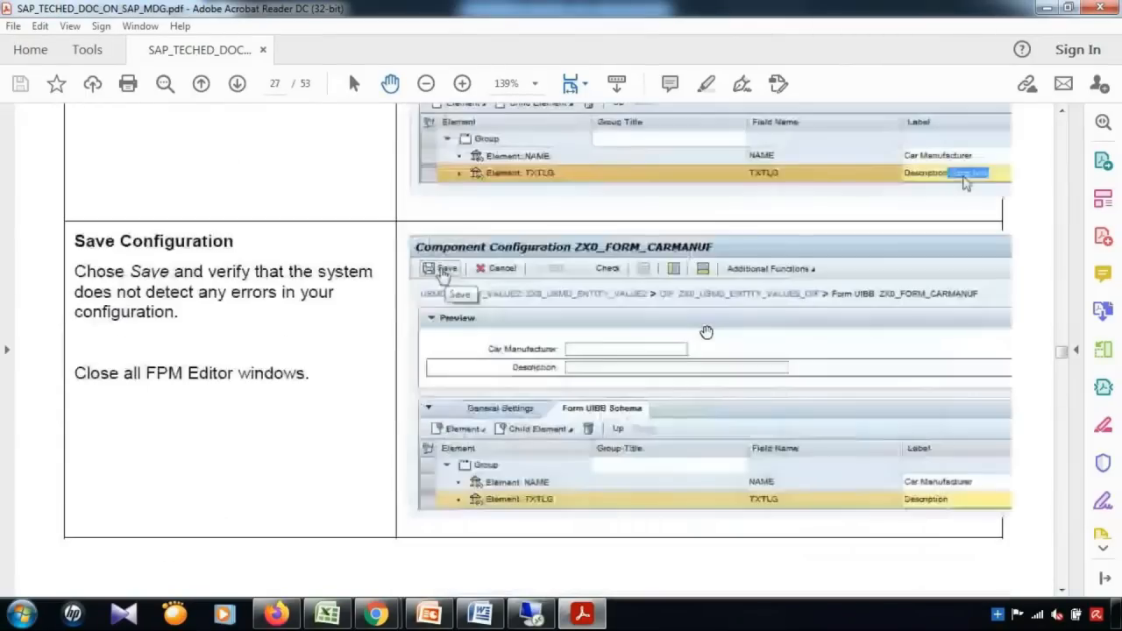
Find the guide's instructions on change request type properties, including which workflow template to enter.
scroll(707, 331, "down", 10)
scroll(707, 332, "down", 10)
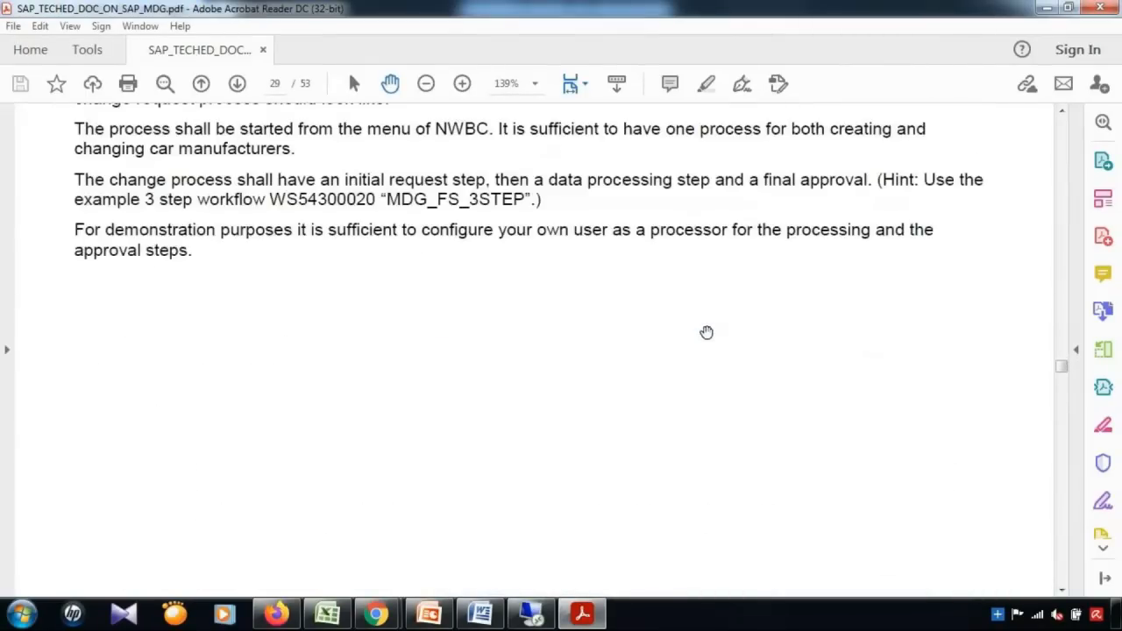
scroll(707, 331, "down", 5)
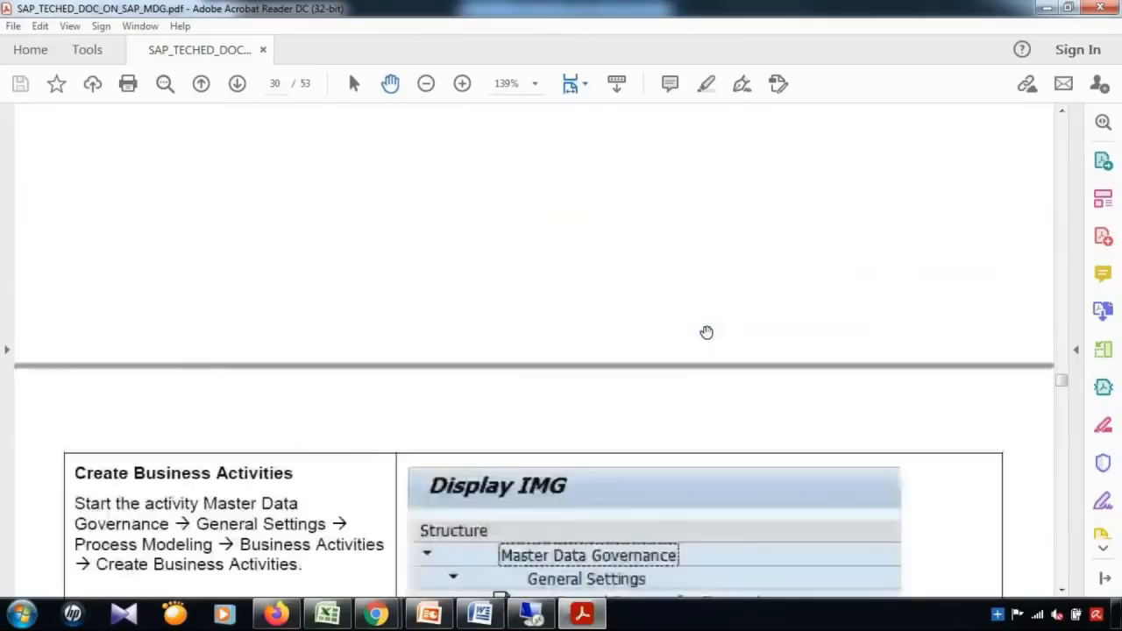
scroll(706, 332, "down", 5)
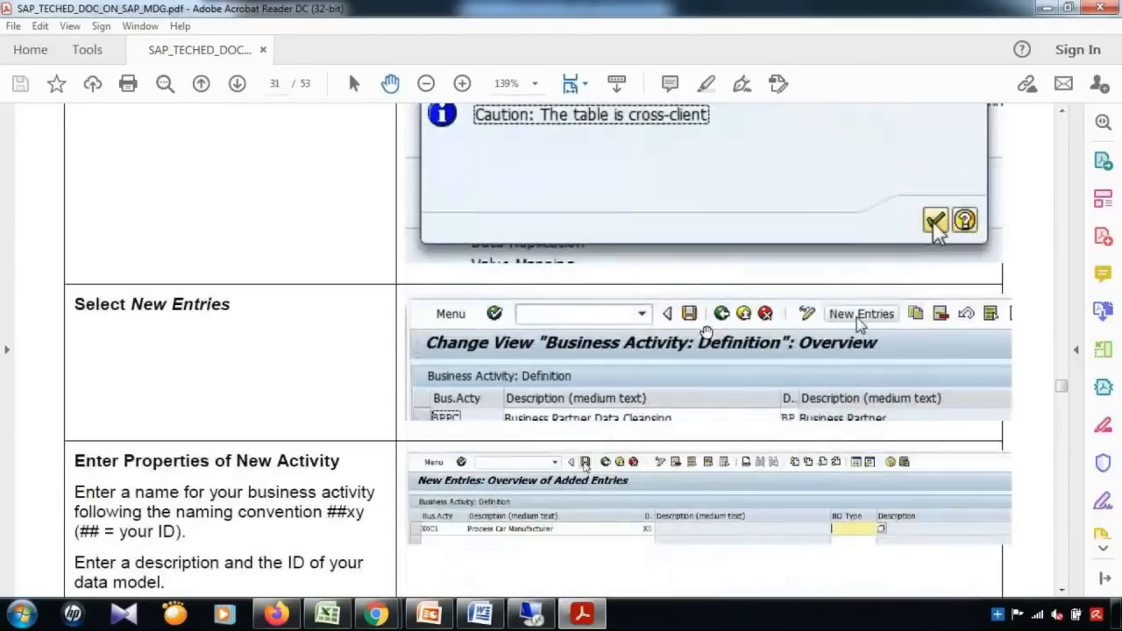
scroll(707, 332, "down", 5)
scroll(706, 332, "up", 5)
scroll(706, 331, "down", 10)
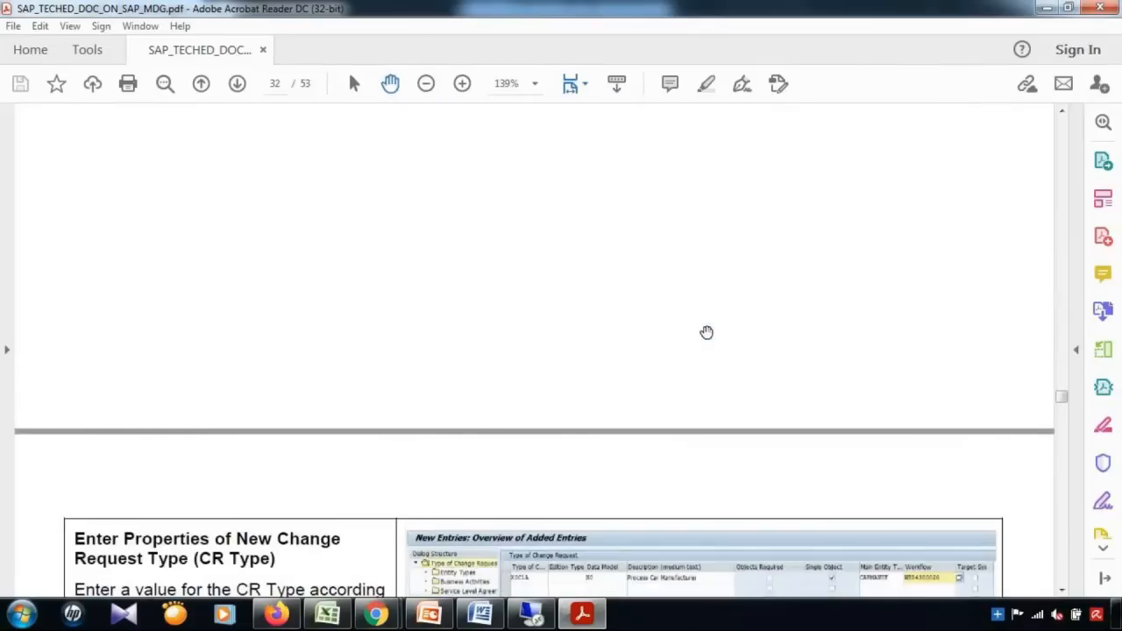
scroll(707, 332, "down", 5)
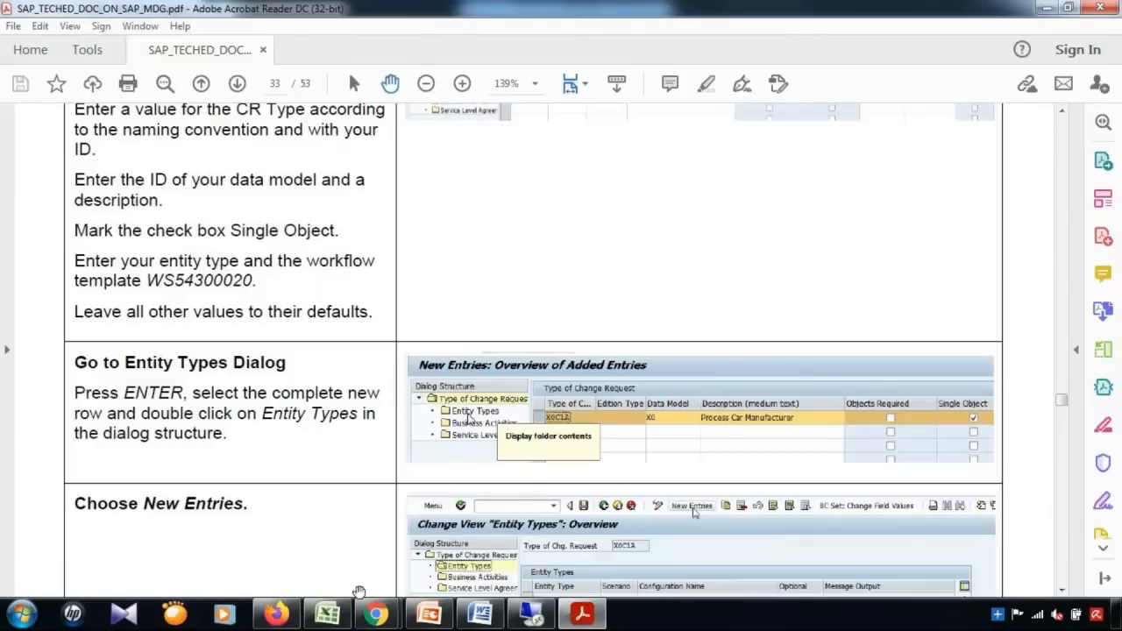
Switch to the remote SAP session and enter WS54300020 as the workflow of change request type YAC1.
left_click(328, 621)
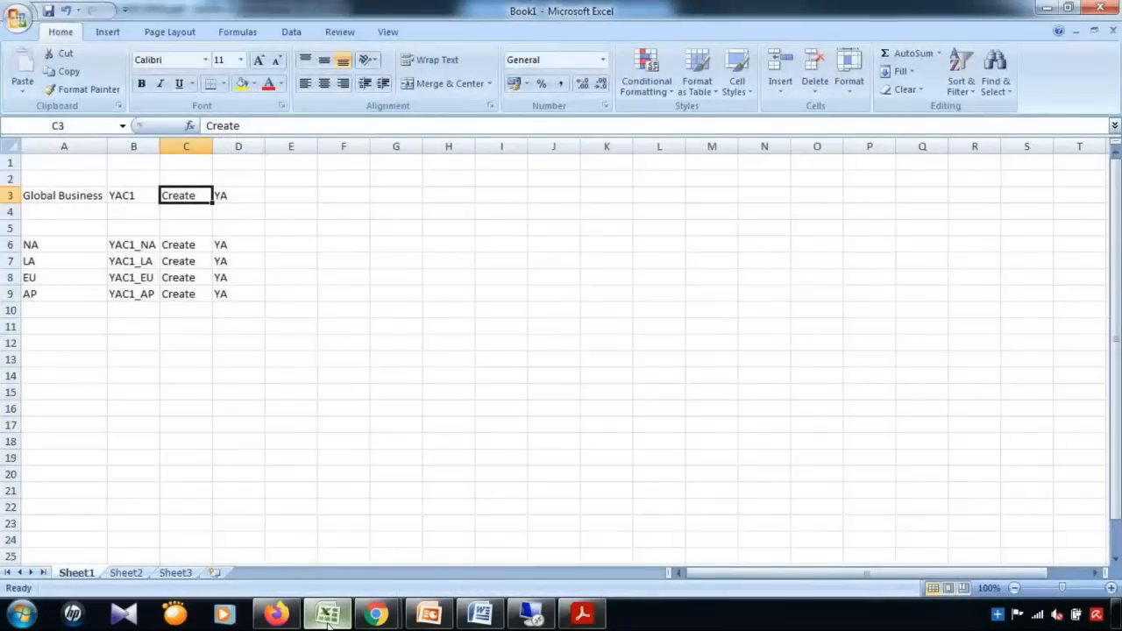
left_click(328, 621)
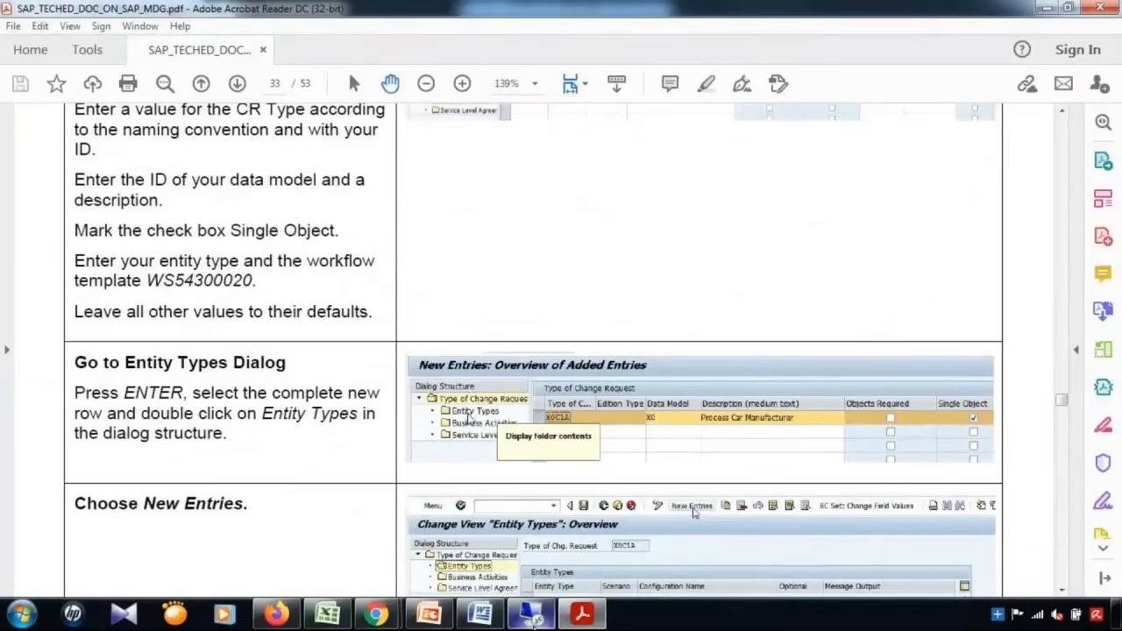
left_click(531, 614)
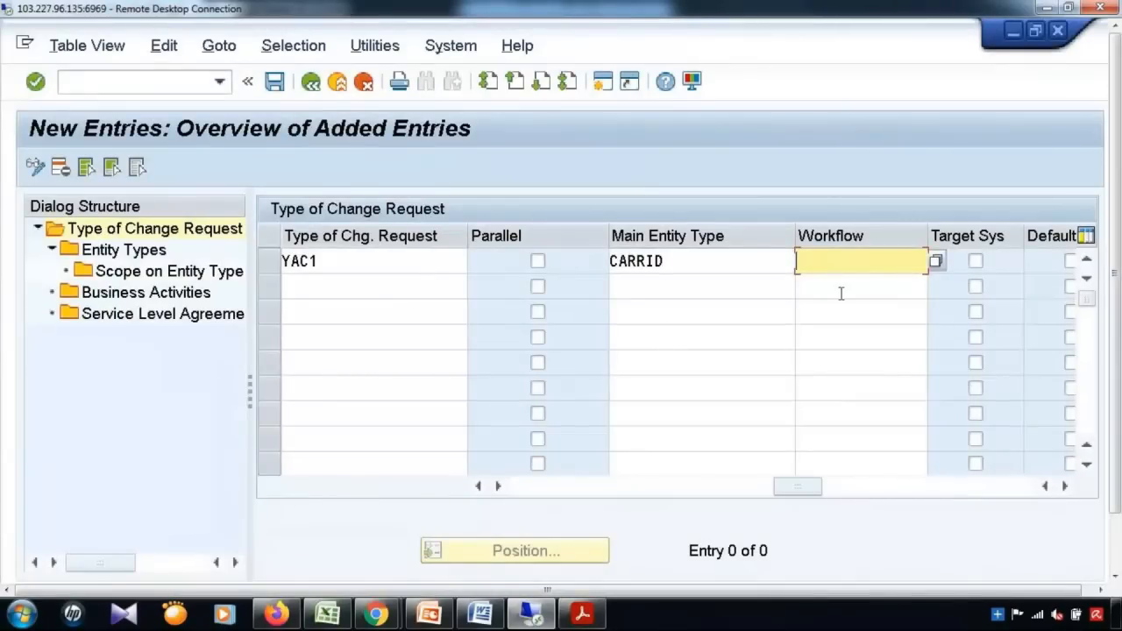
type("WS543")
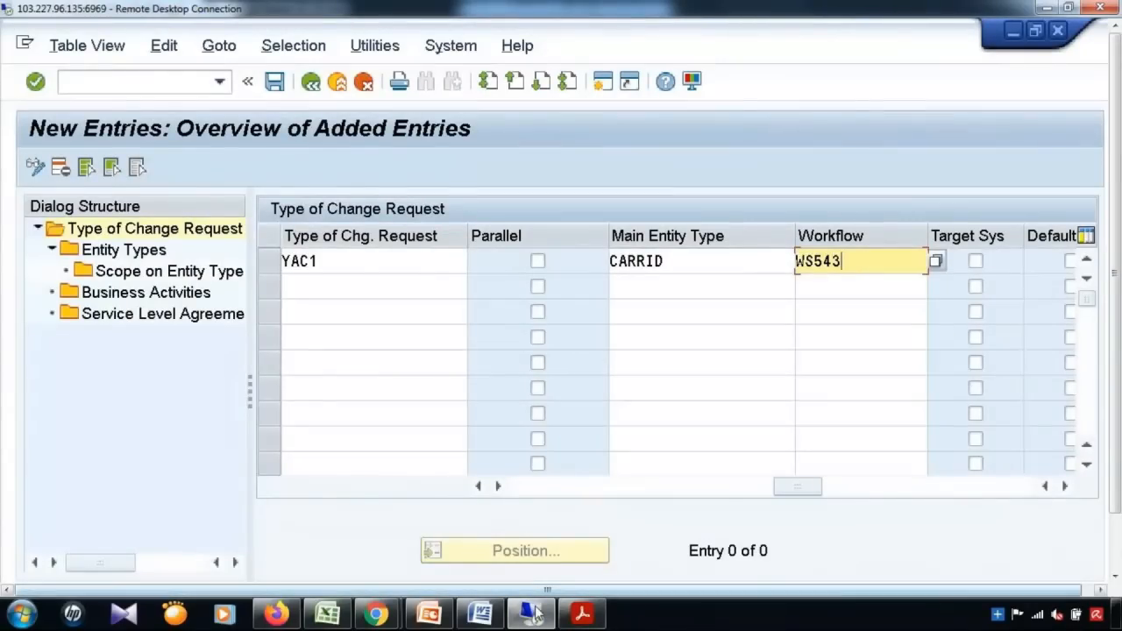
left_click(582, 615)
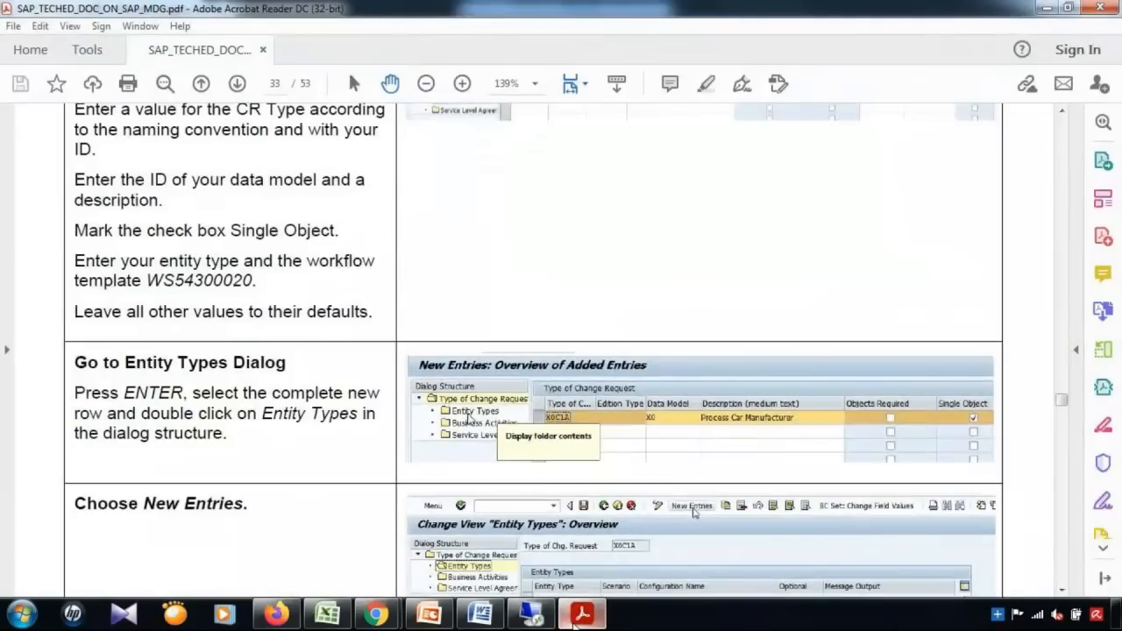
left_click(573, 623)
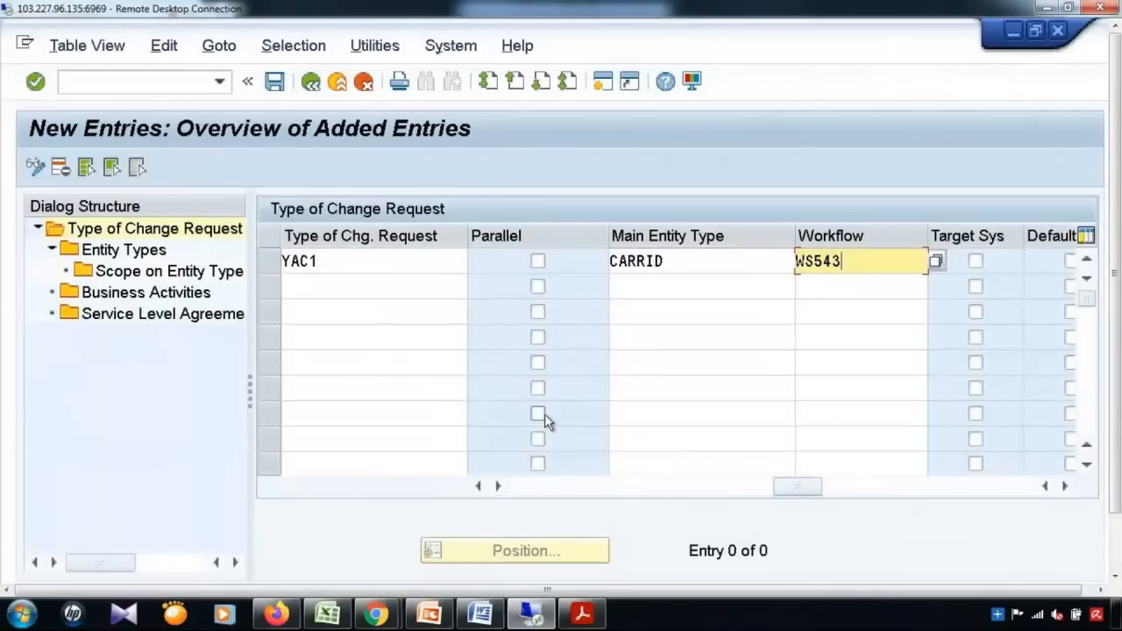
type("00020")
key("Return")
left_click(537, 413)
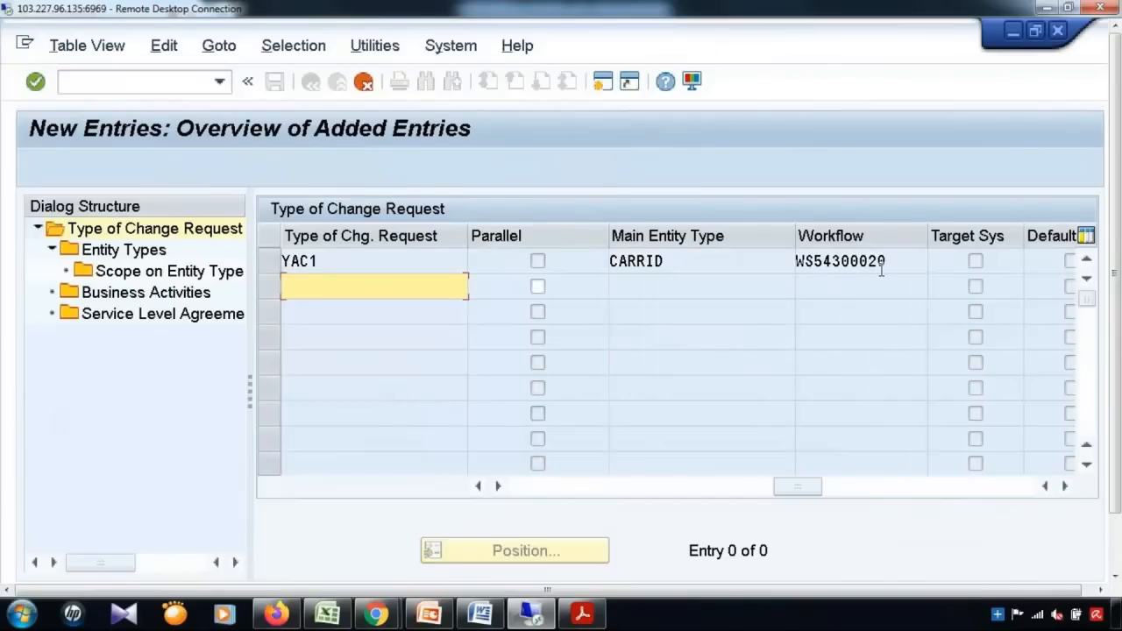
Copy the workflow template number from the YAC1 row and start transaction SWDD in a new SAP session.
left_click_drag(883, 261, 786, 261)
key("ctrl+c")
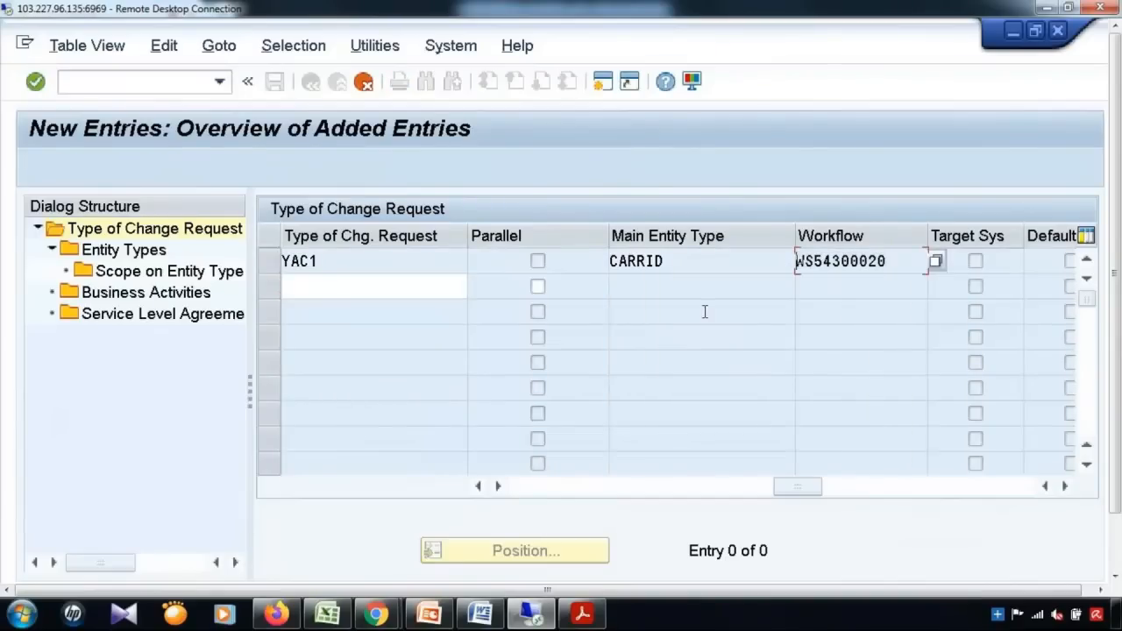
left_click(603, 85)
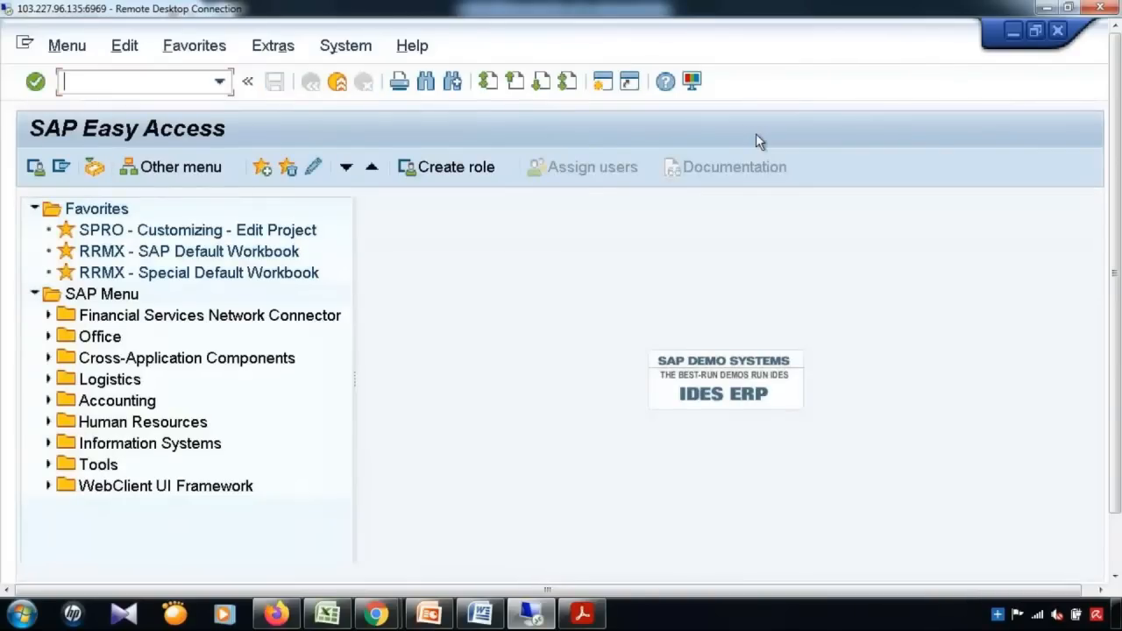
type("/nsw")
key("BackSpace")
type("we")
key("Return")
mouse_move(1118, 371)
left_mouse_down()
mouse_move(1120, 445)
mouse_move(1118, 377)
left_mouse_up()
type("/nswdd")
key("Return")
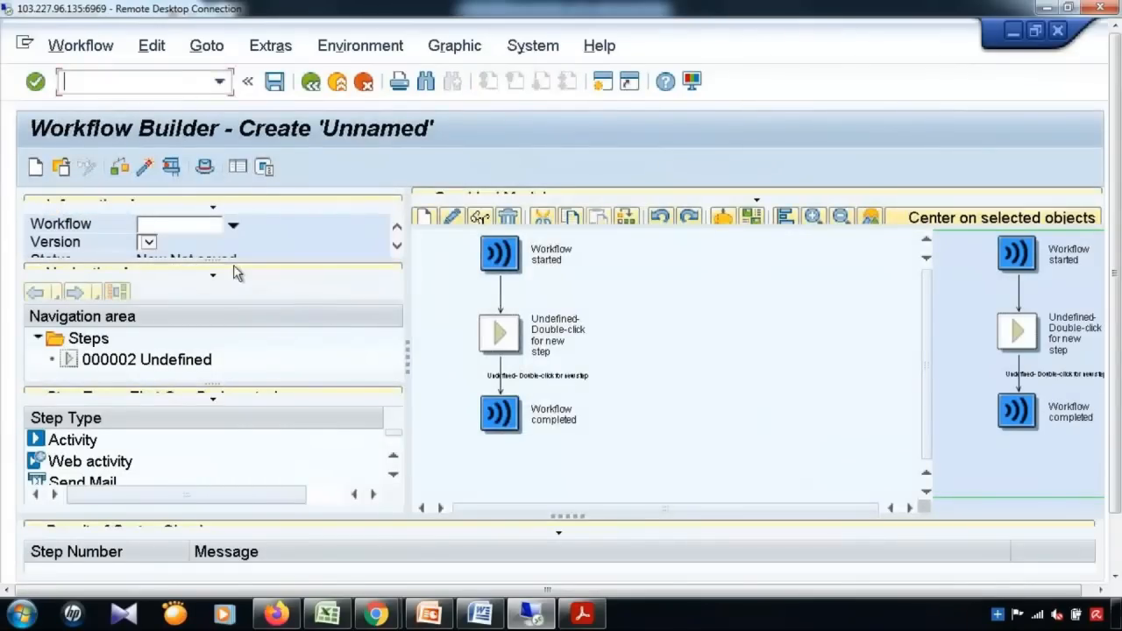
Enlarge the workflow information area in the Workflow Builder and load workflow WS54300020.
left_click_drag(205, 260, 206, 374)
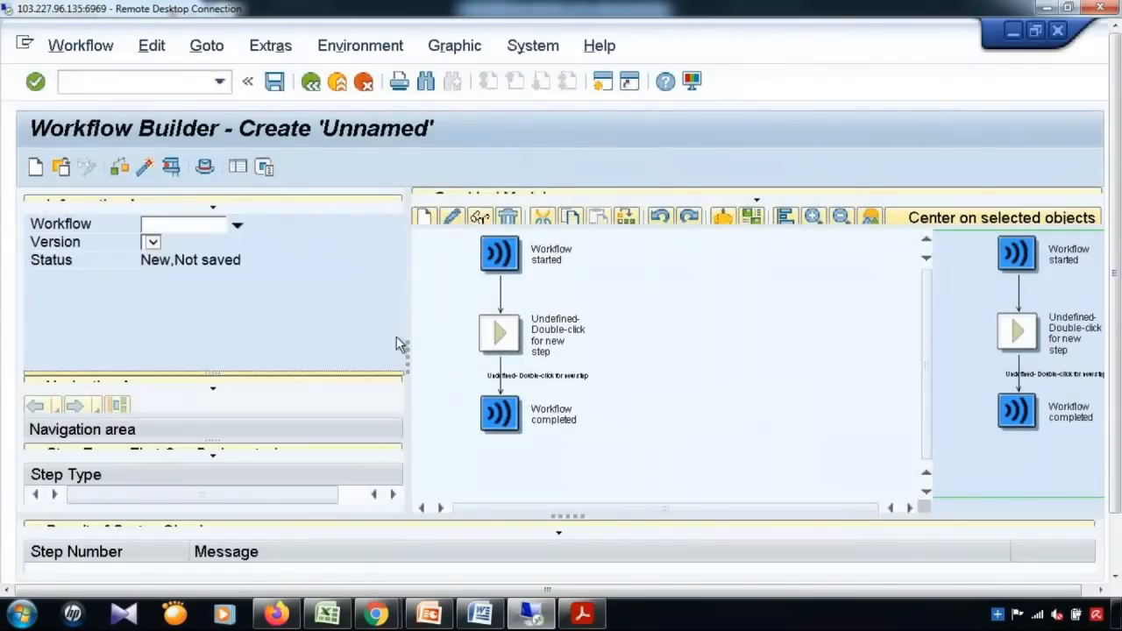
left_click_drag(406, 351, 571, 350)
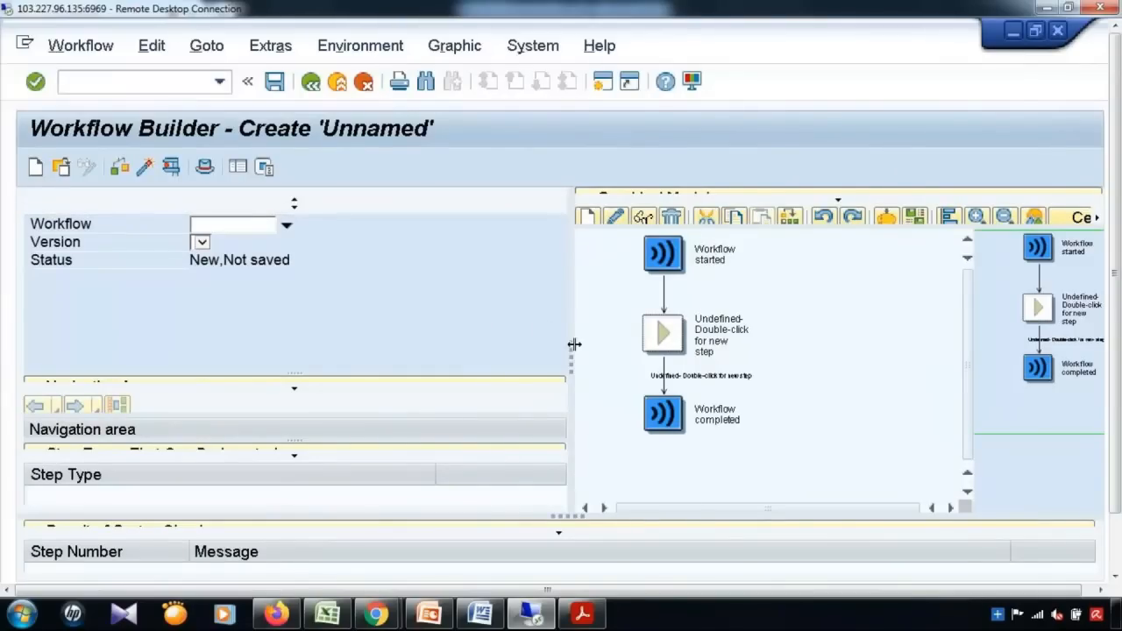
left_click_drag(574, 344, 695, 351)
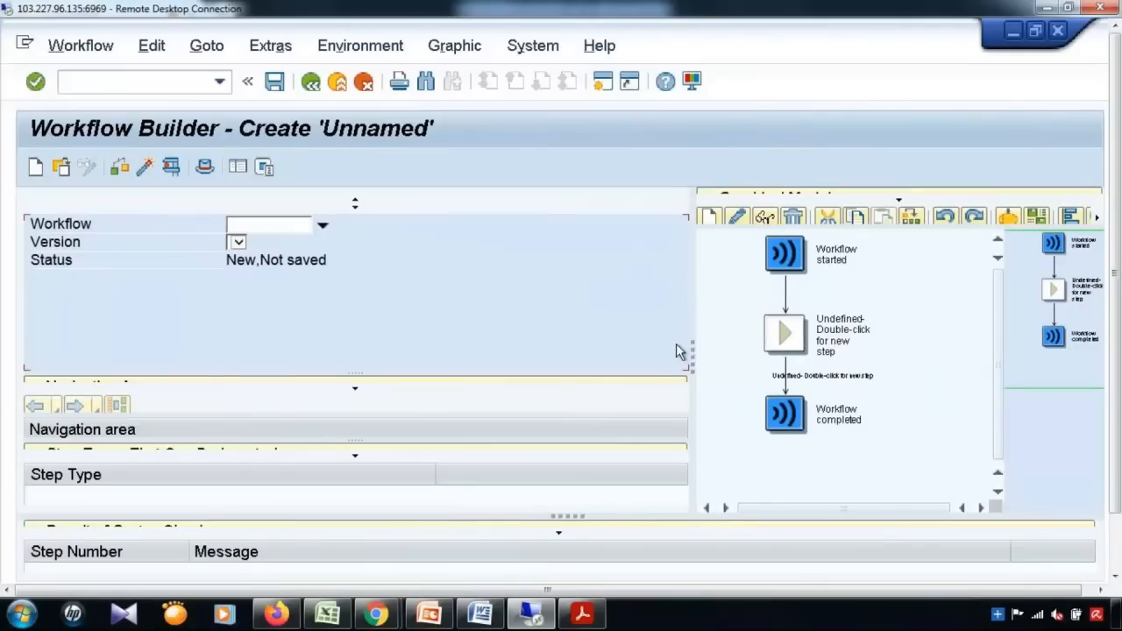
left_click(274, 227)
key("ctrl+v")
key("Return")
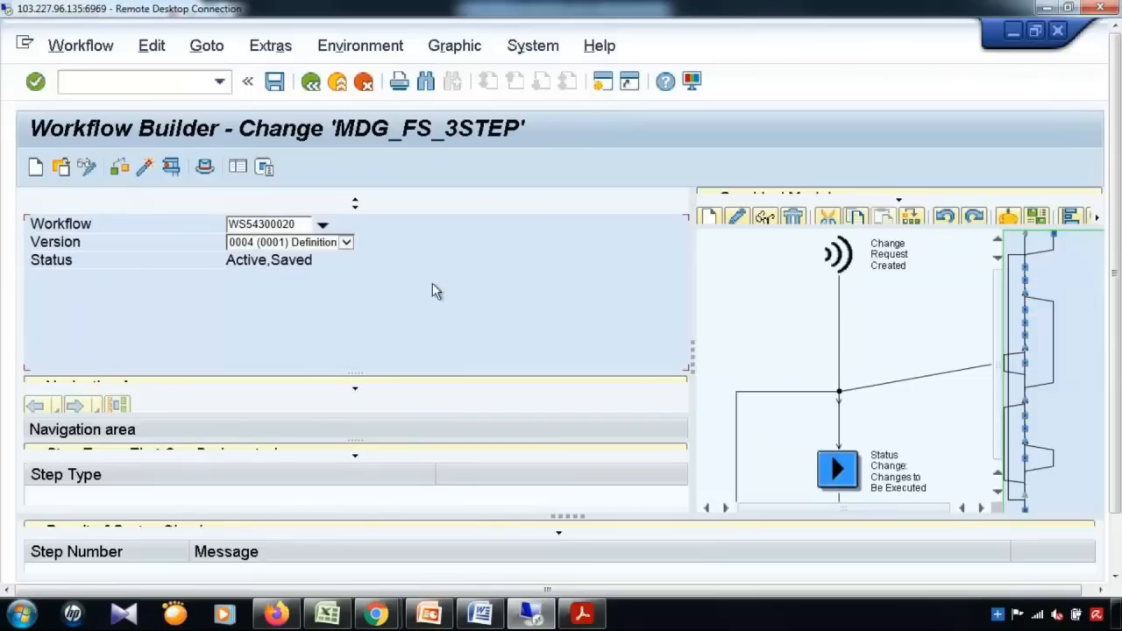
Widen the graphical model of workflow WS54300020 and examine its flow from the start event through the Final Check and Activate Changes steps.
left_click_drag(692, 363, 450, 362)
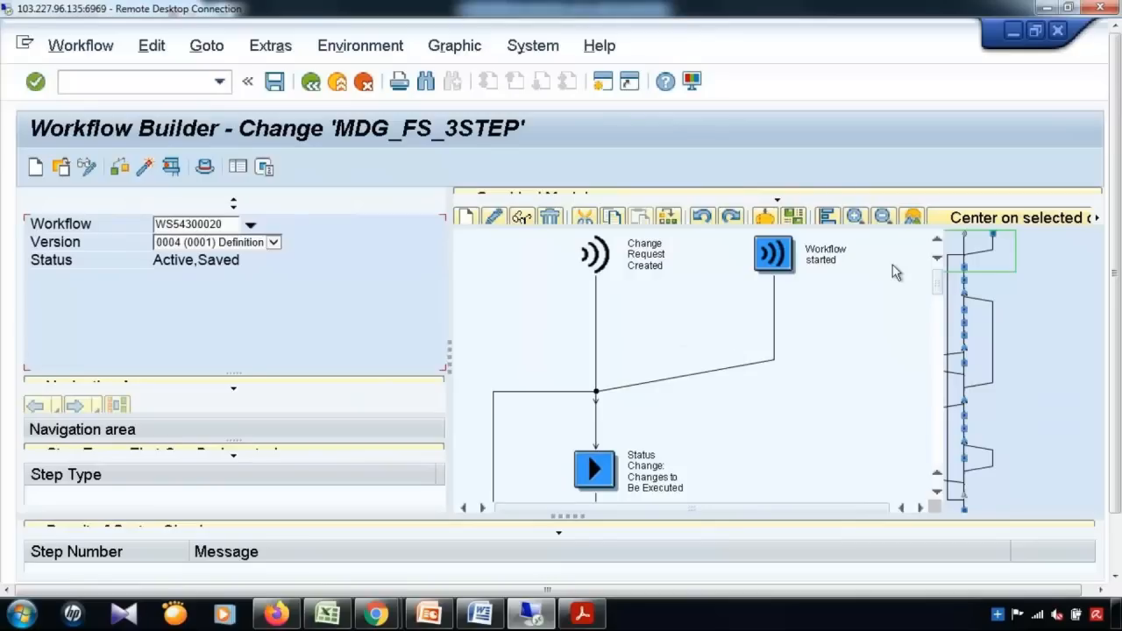
scroll(999, 269, "down", 2)
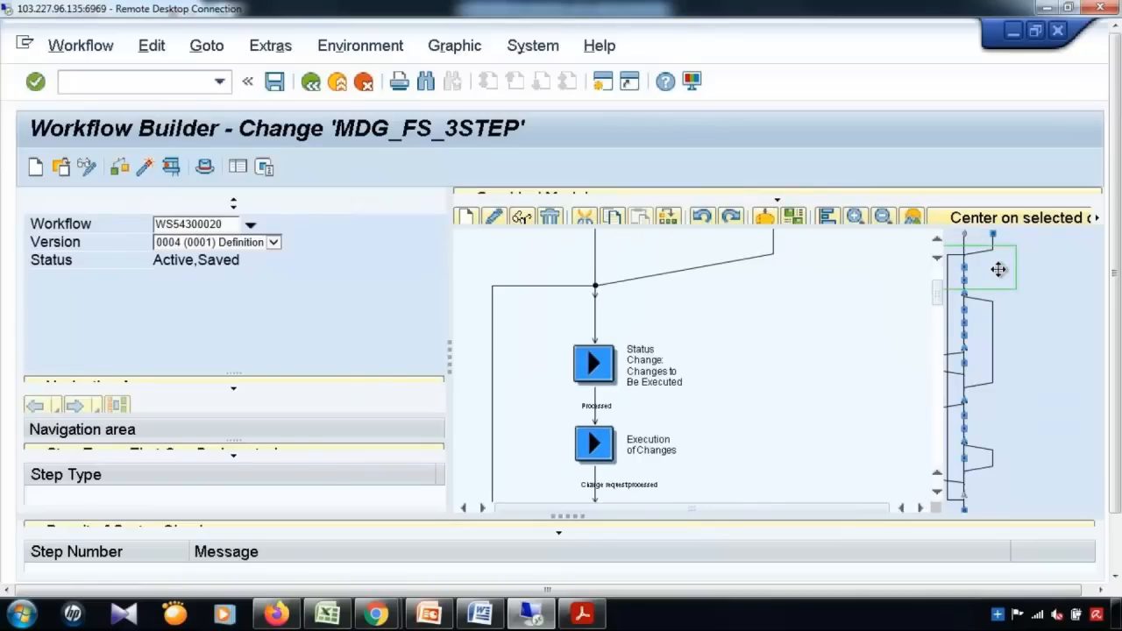
left_click_drag(998, 269, 997, 243)
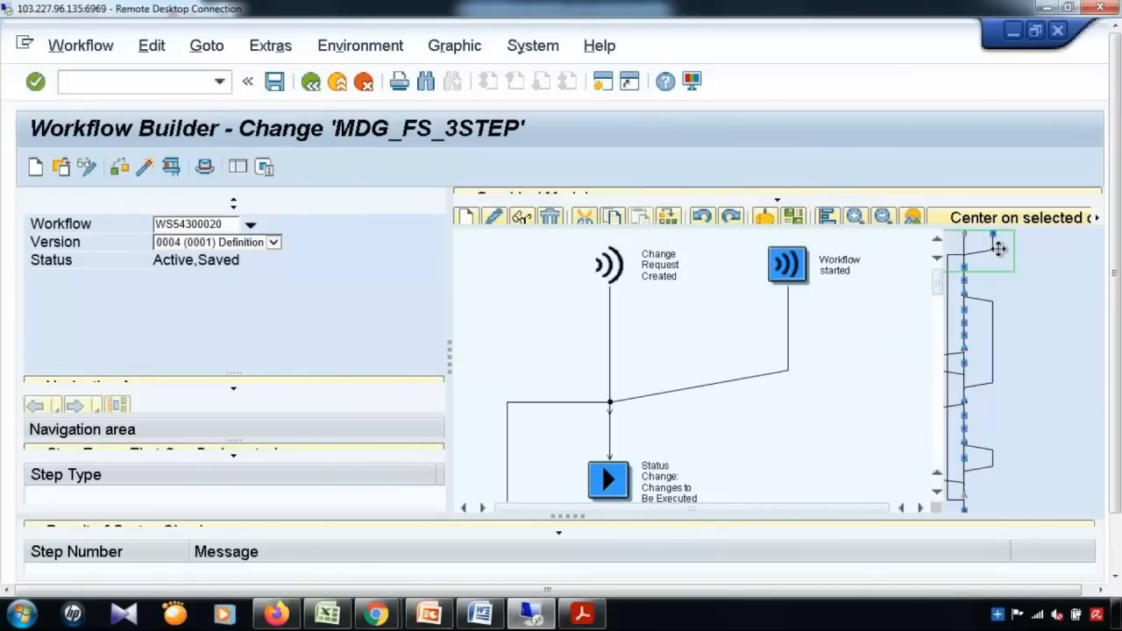
scroll(1002, 275, "down", 4)
left_click_drag(1001, 286, 975, 362)
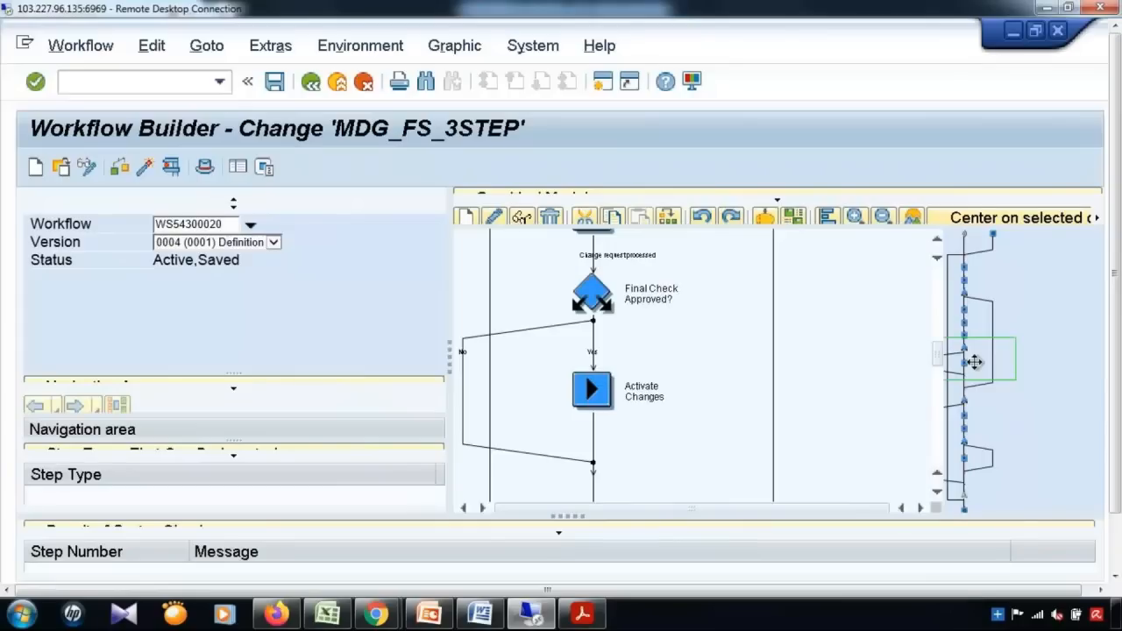
Return to the change request type entries and review the YAC1 row's workflow, default, data model and description columns.
left_click(1012, 33)
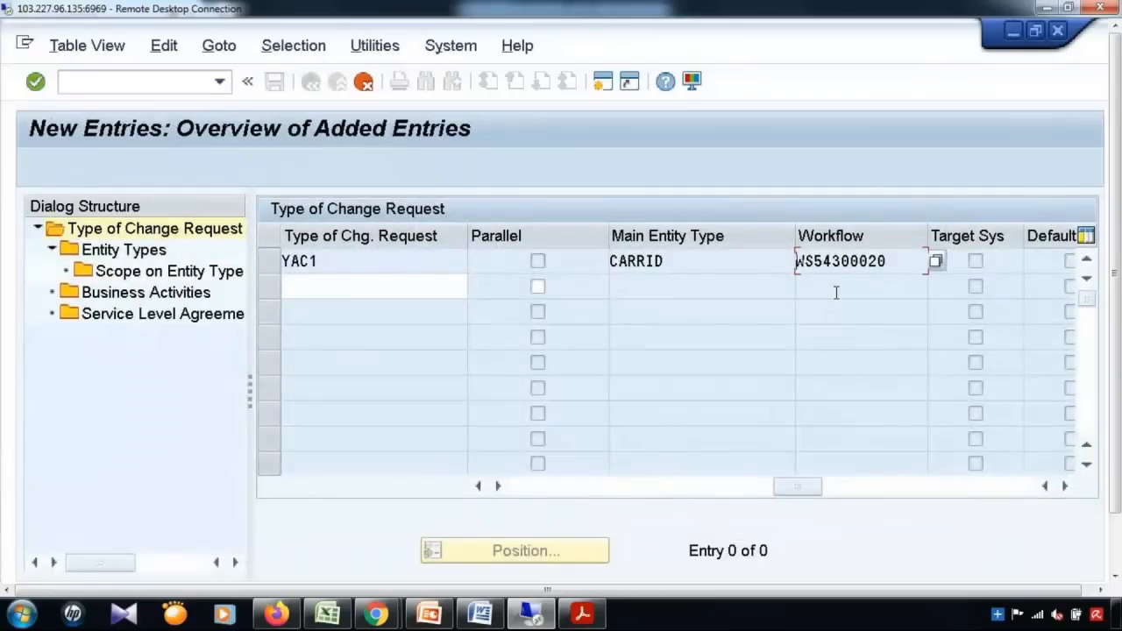
left_click_drag(908, 270, 804, 357)
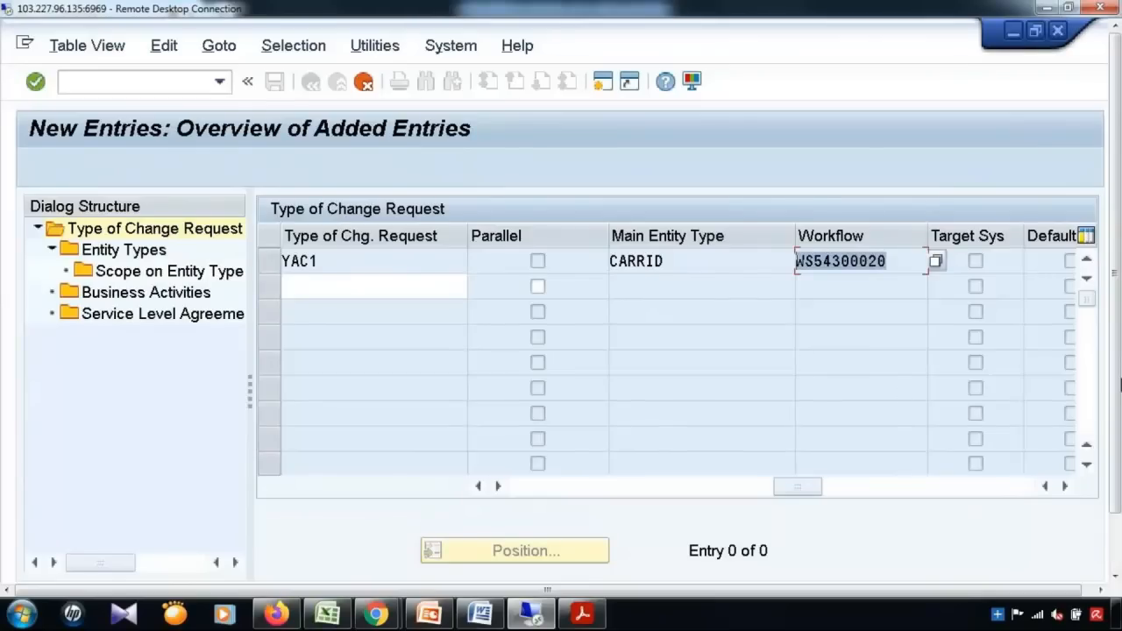
left_click(1065, 486)
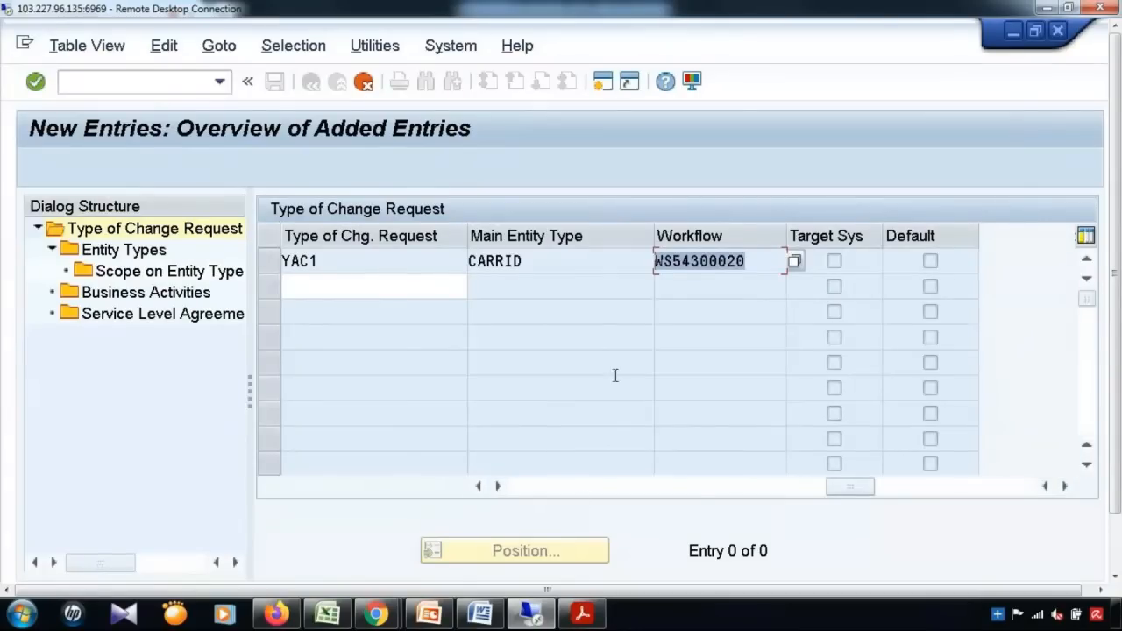
left_click(535, 489)
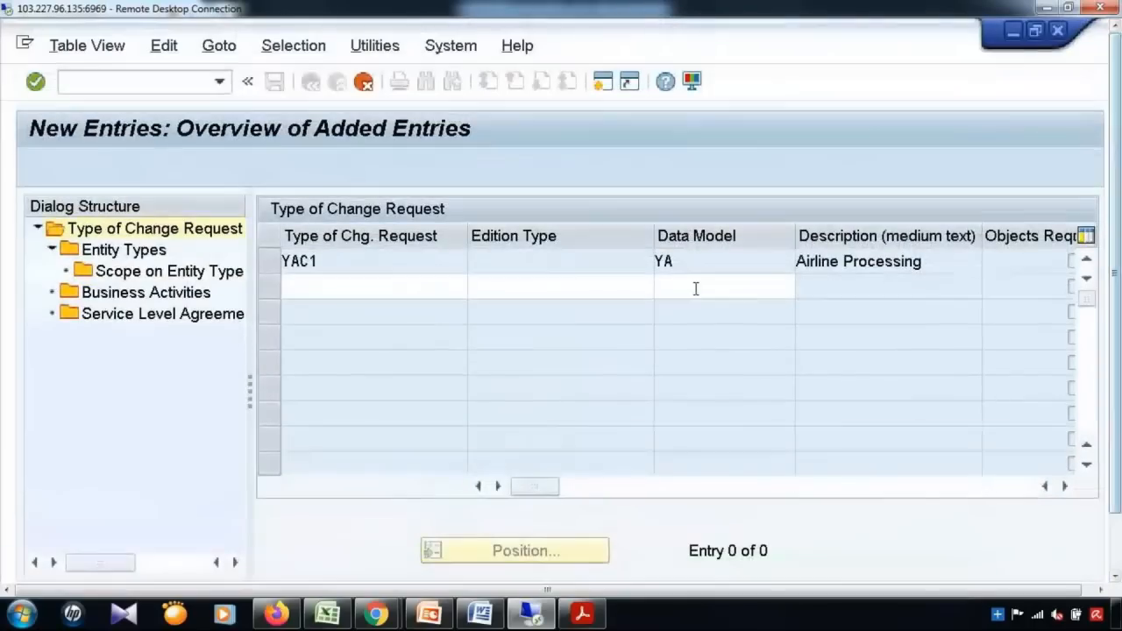
left_click(696, 289)
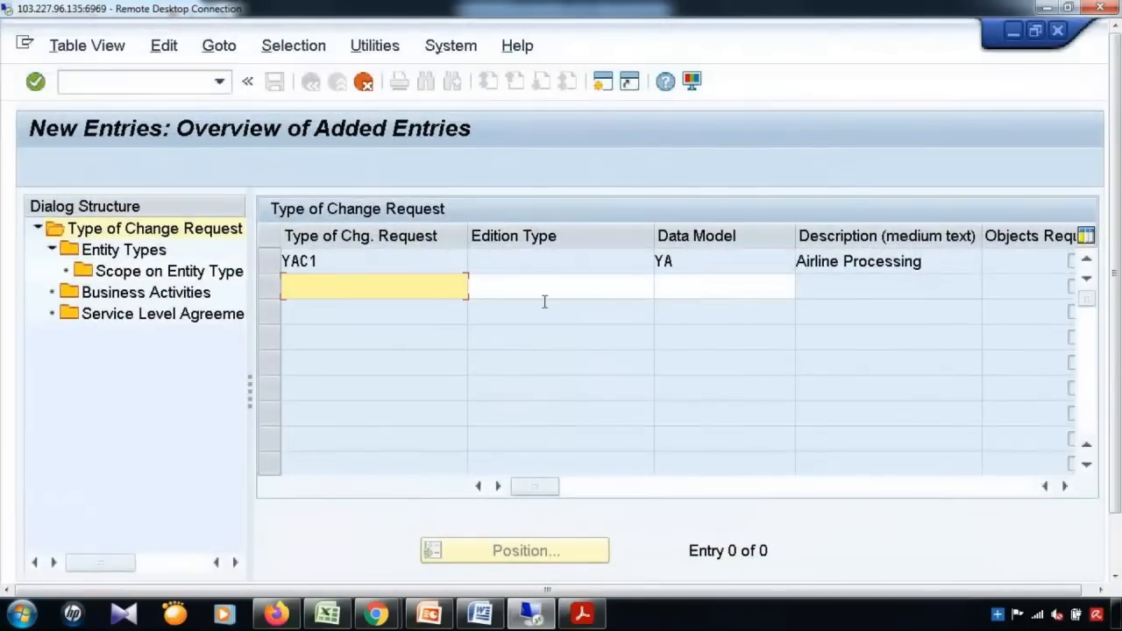
mouse_move(1115, 284)
left_mouse_down()
mouse_move(1120, 369)
mouse_move(1117, 293)
left_mouse_up()
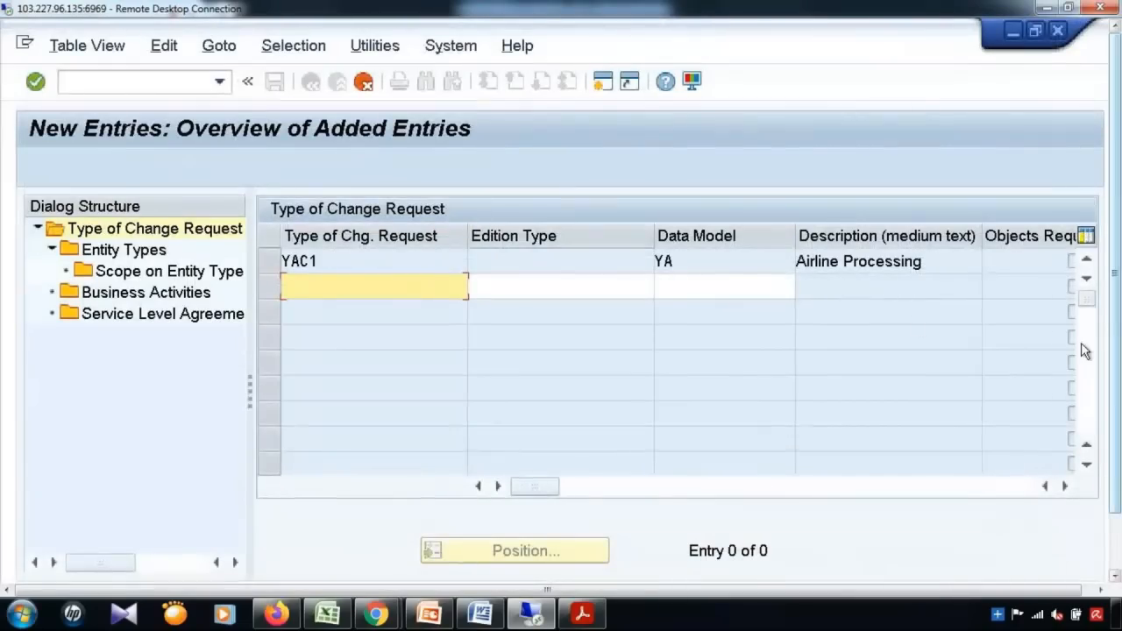
Cancel the pending check on the new entries and revalidate the YAC1 row.
left_click(364, 81)
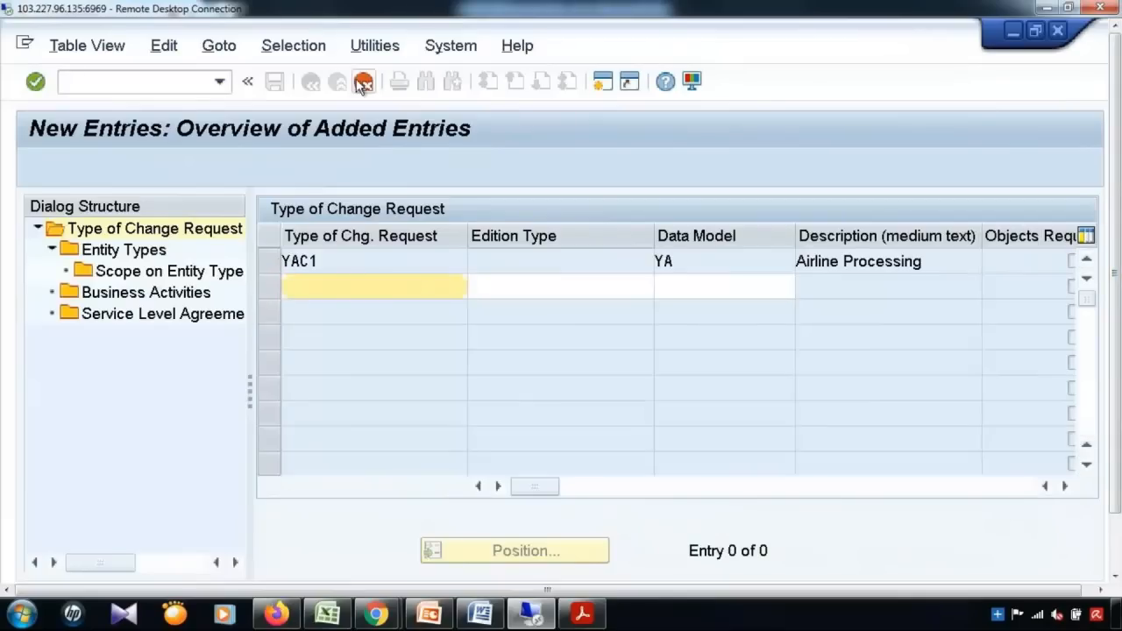
left_click(375, 459)
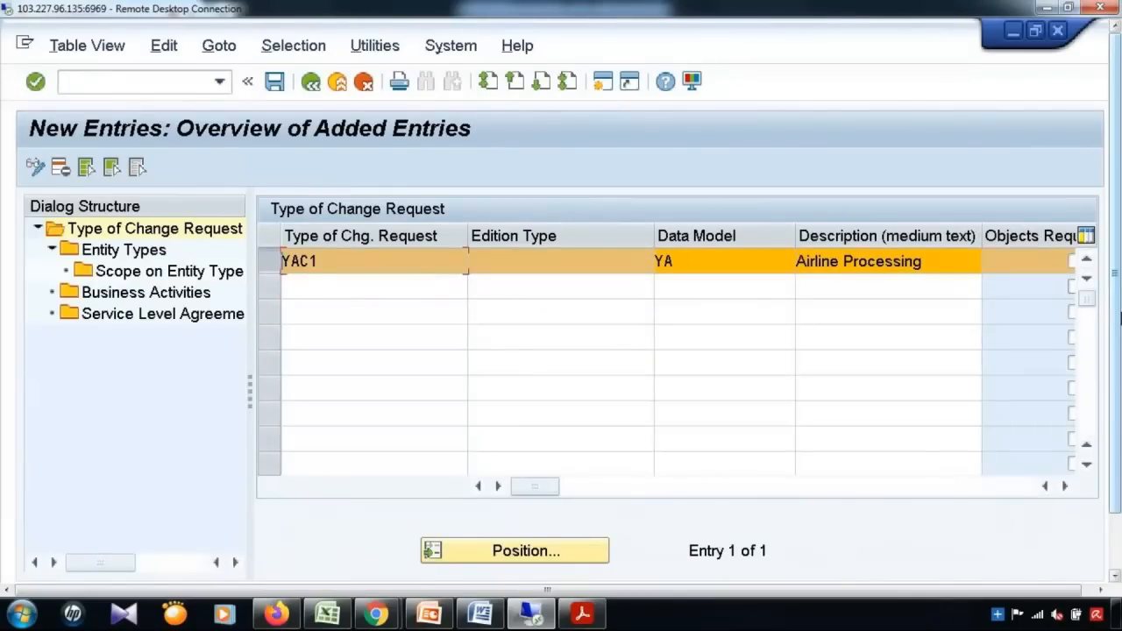
left_click_drag(1116, 337, 1119, 401)
left_click_drag(1119, 307, 964, 187)
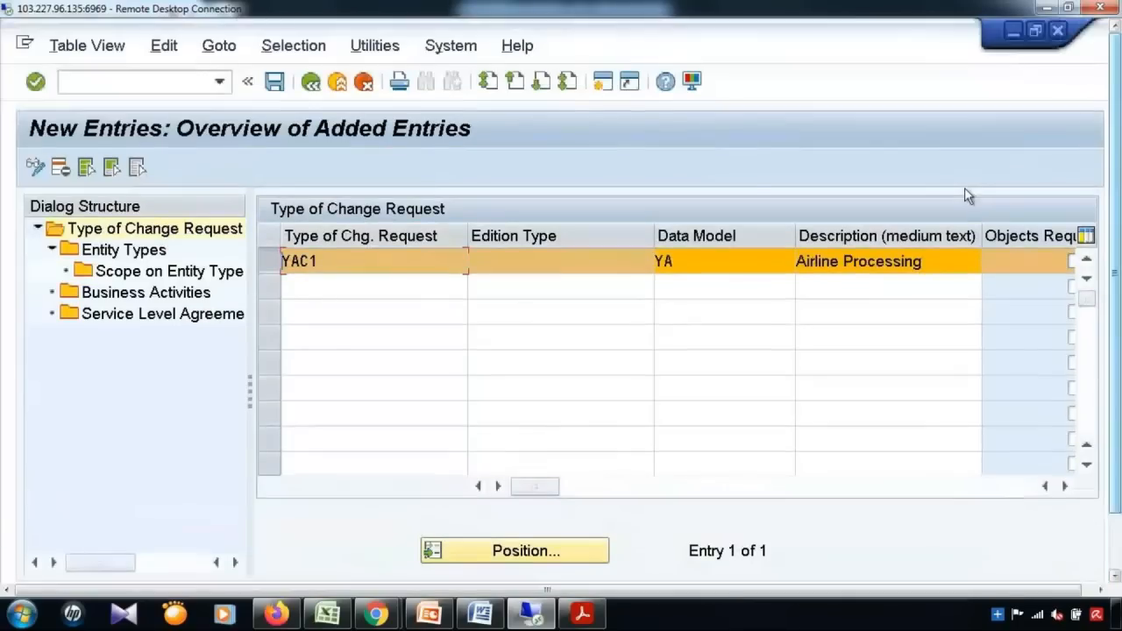
key("Return")
mouse_move(1116, 370)
left_mouse_down()
mouse_move(1120, 431)
mouse_move(1115, 364)
left_mouse_up()
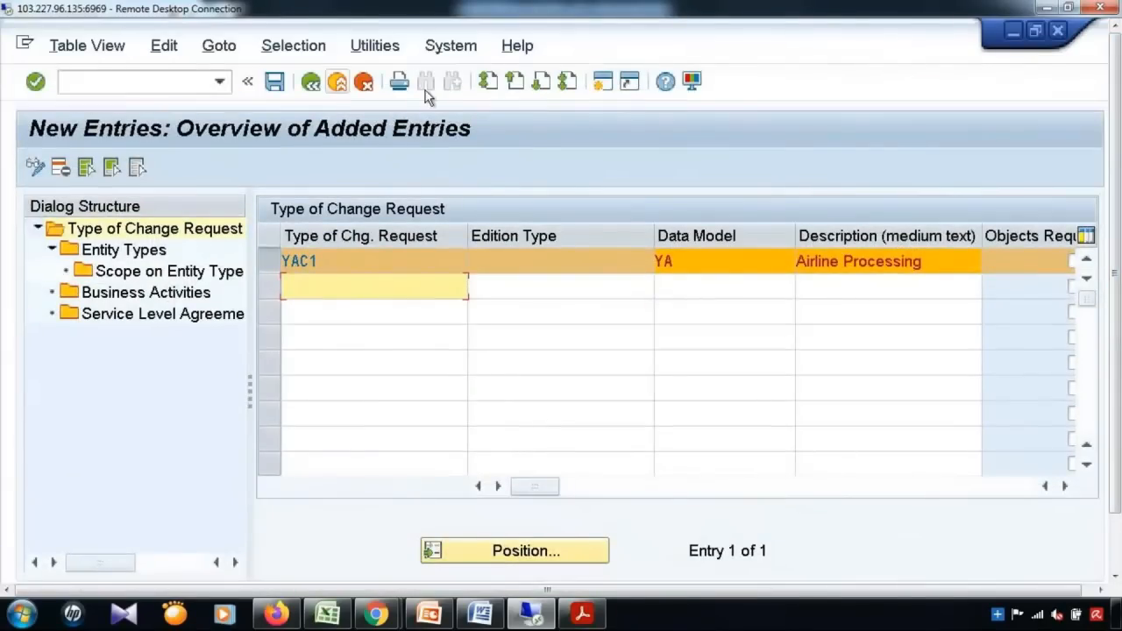
Try to save change request type YAC1, read the issued messages and close them.
left_click(277, 83)
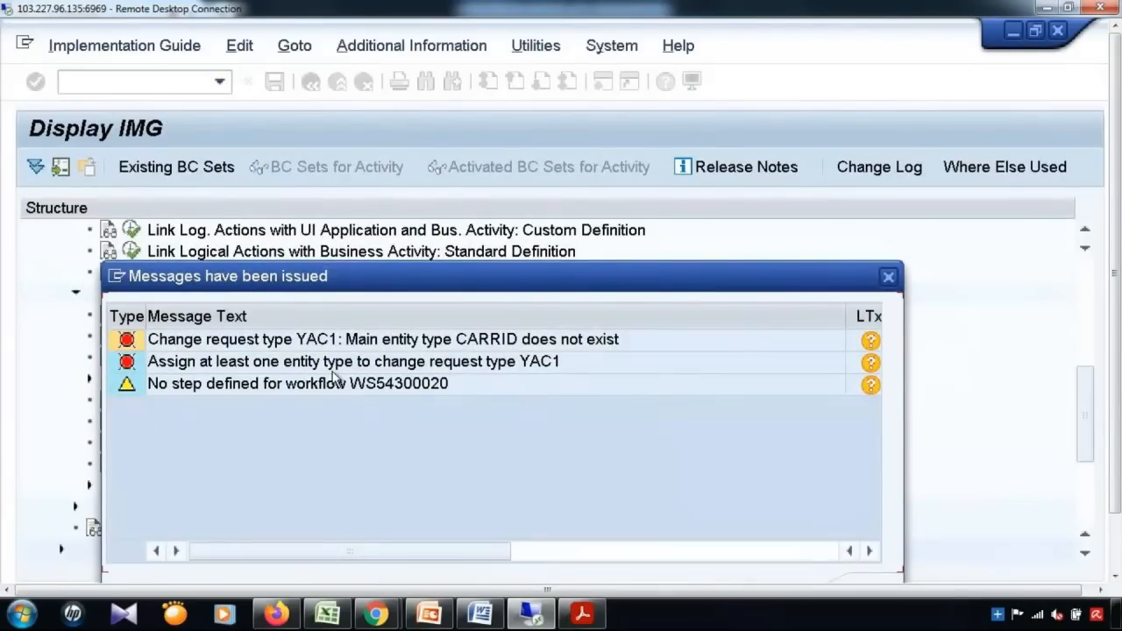
left_click(289, 340)
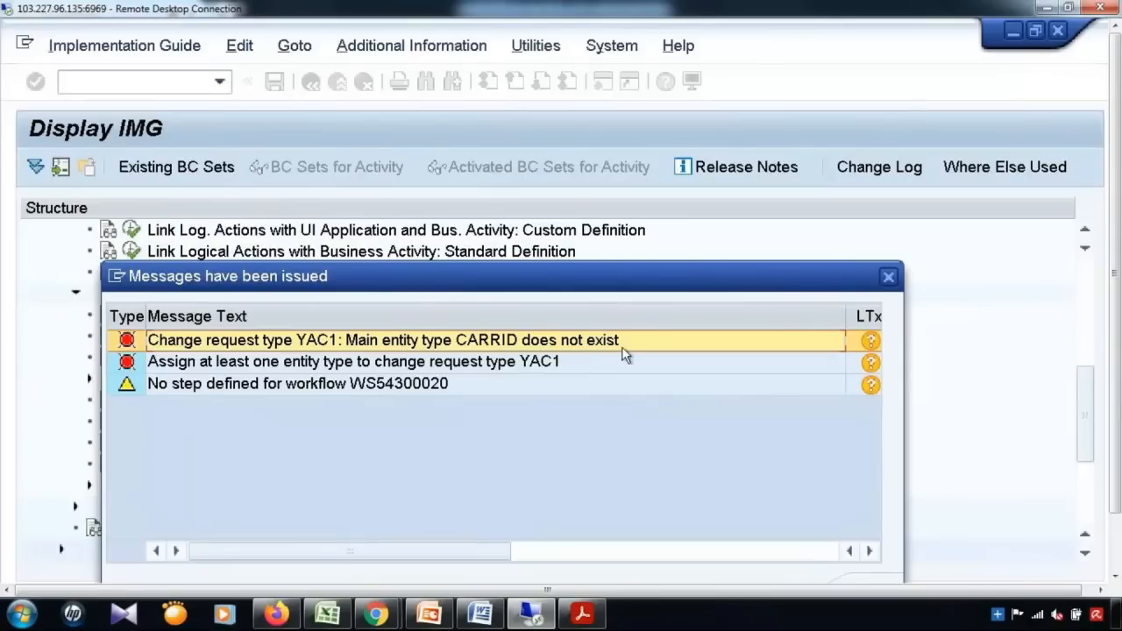
left_click(891, 277)
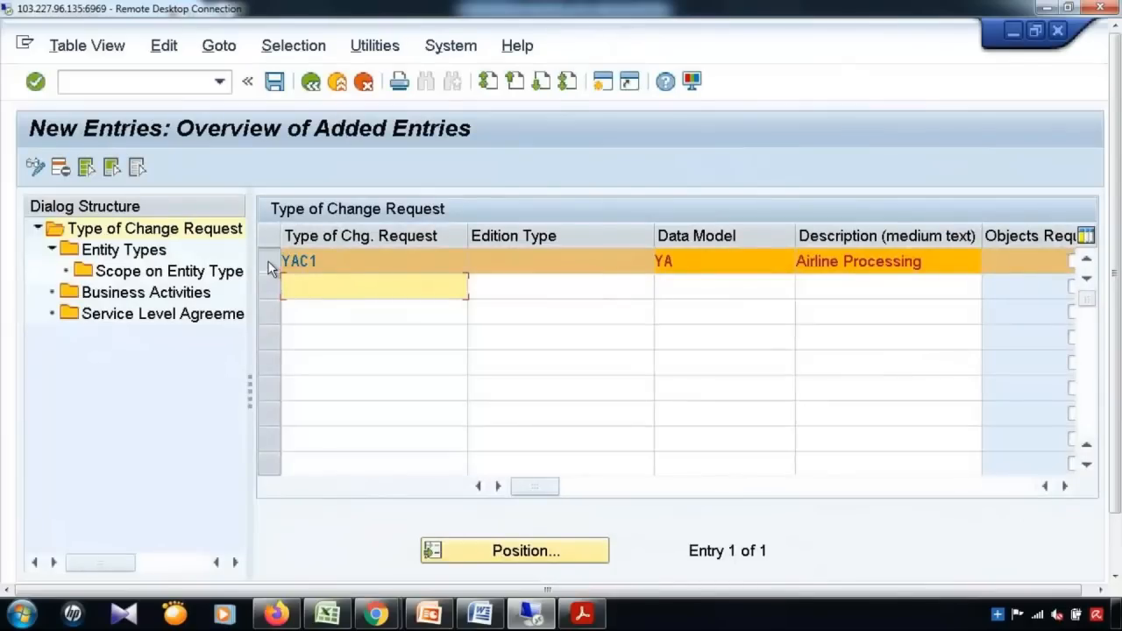
Check the YAC1 row's object settings, main entity type and workflow against the issued messages.
left_click_drag(311, 262, 234, 255)
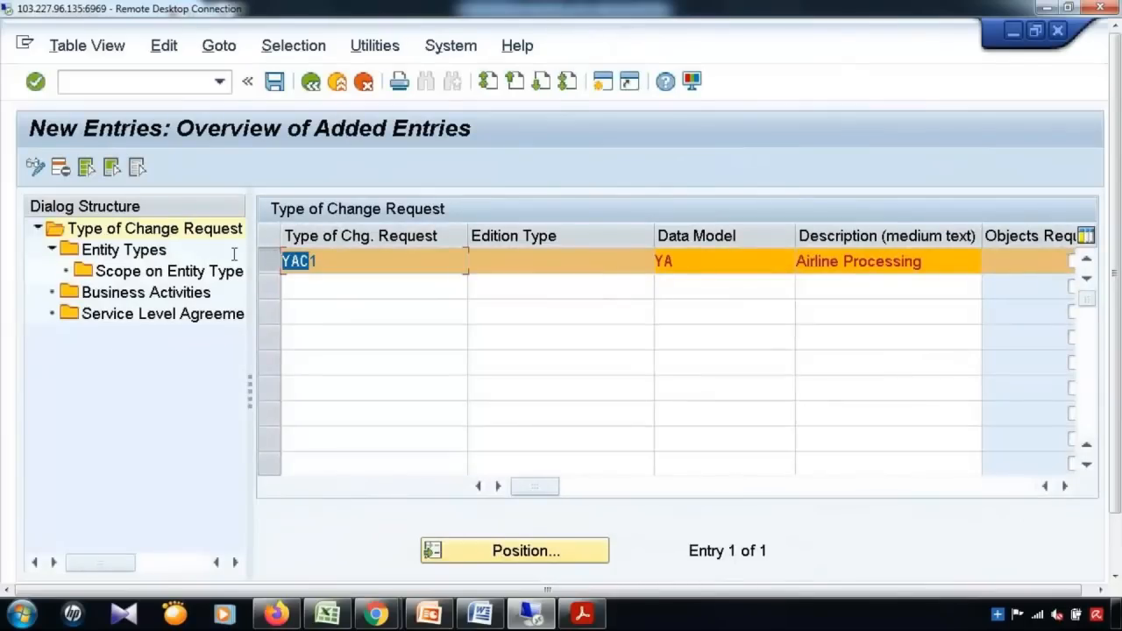
left_click(1065, 485)
left_click(1065, 486)
left_click(1068, 487)
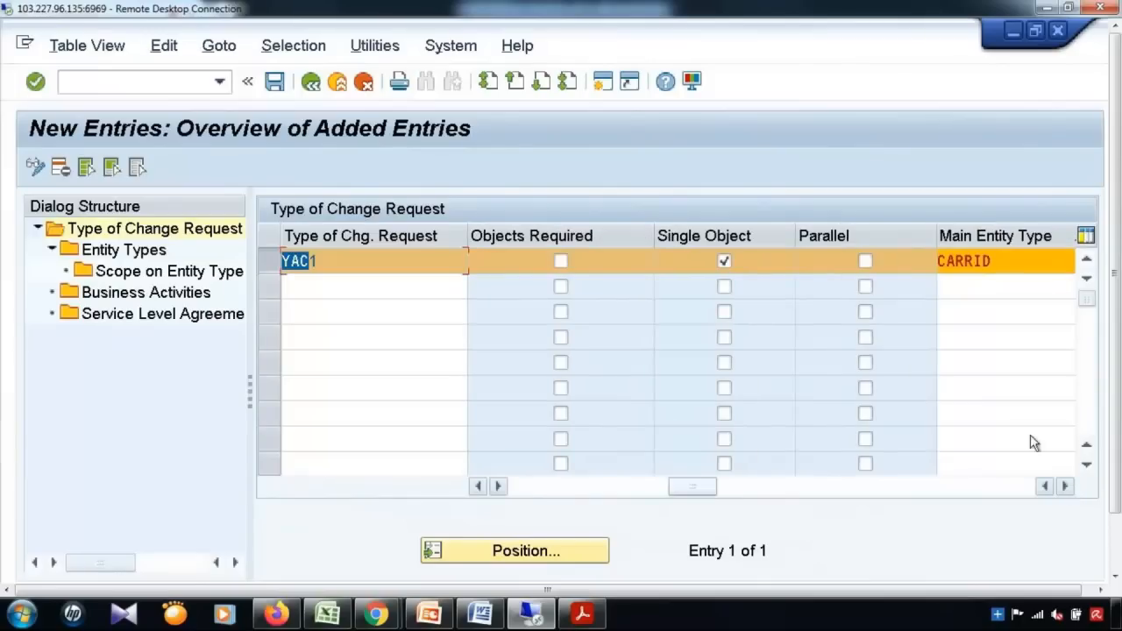
left_click_drag(996, 262, 858, 256)
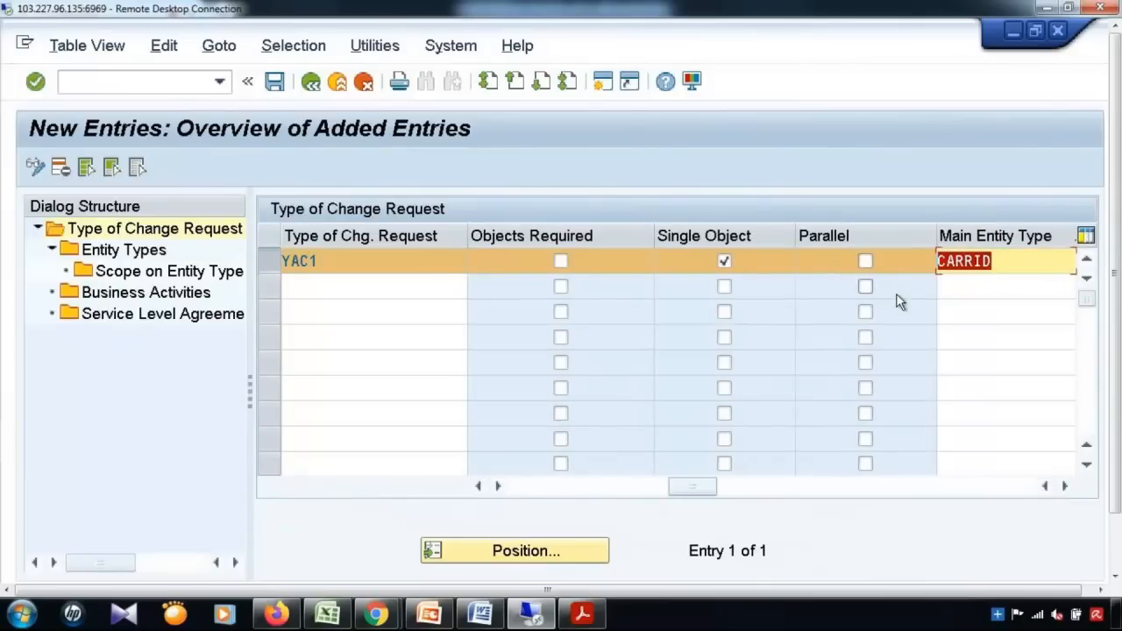
left_click(898, 297)
left_click(1066, 486)
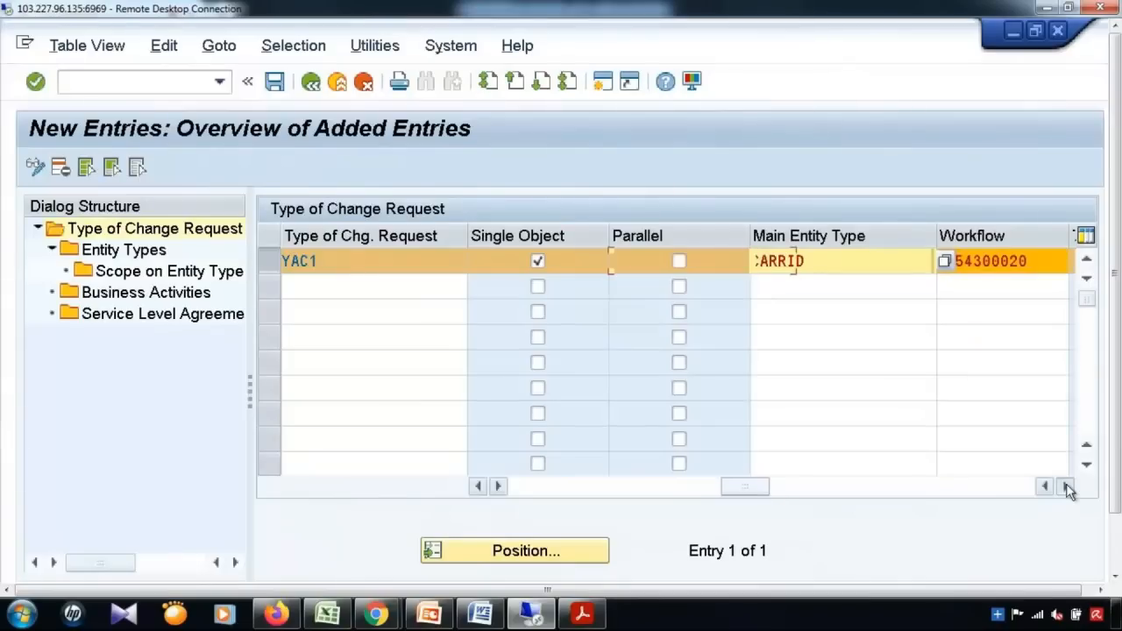
left_click(1066, 486)
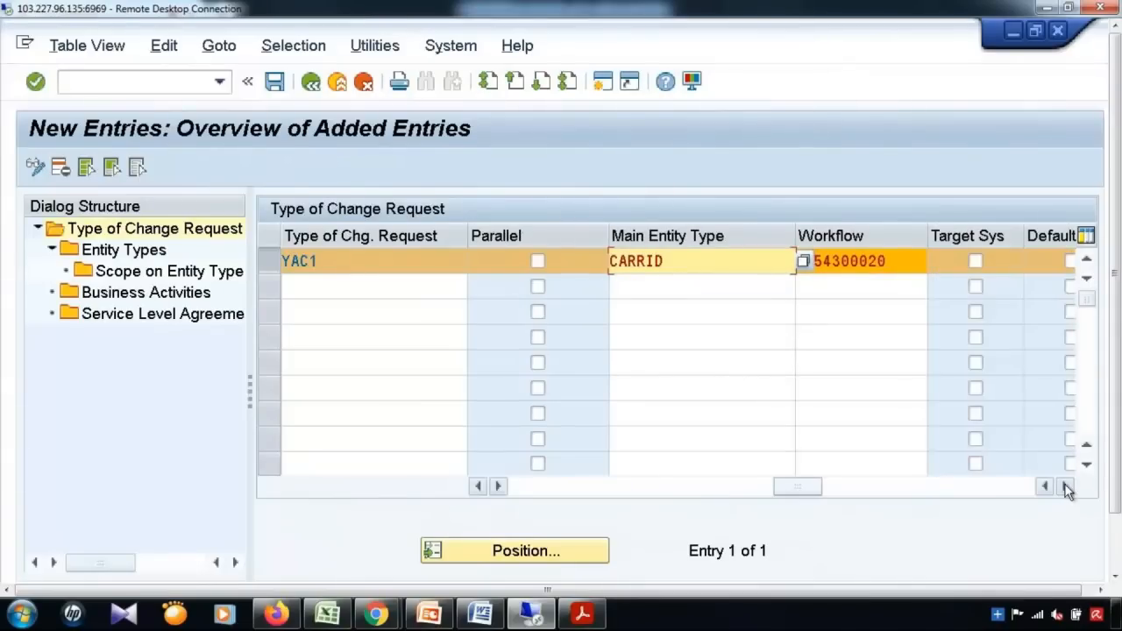
Add CARRID as an entity type of change request type YAC1, leaving its configuration ID empty.
left_click(140, 252)
double_click(140, 251)
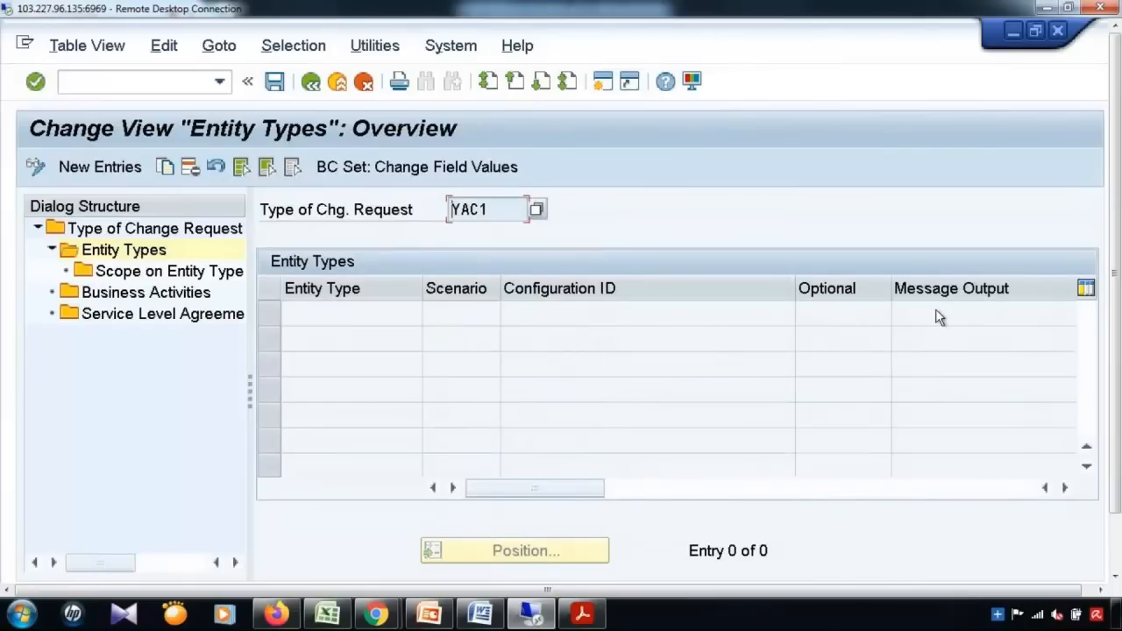
left_click(99, 166)
left_click(318, 313)
type("CARRID")
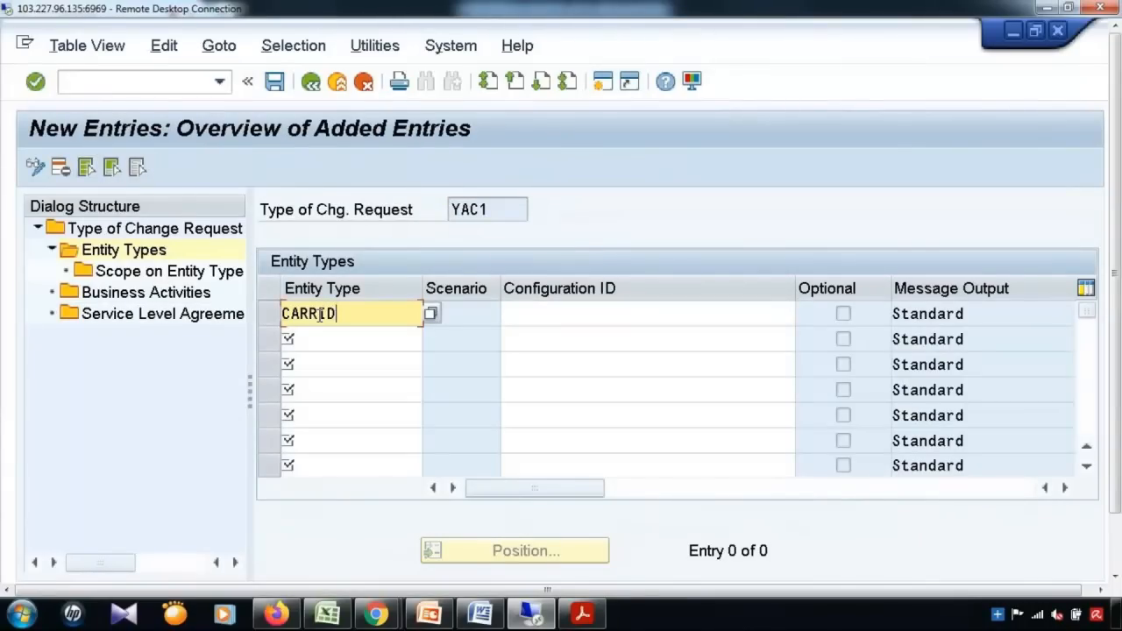
left_click(589, 316)
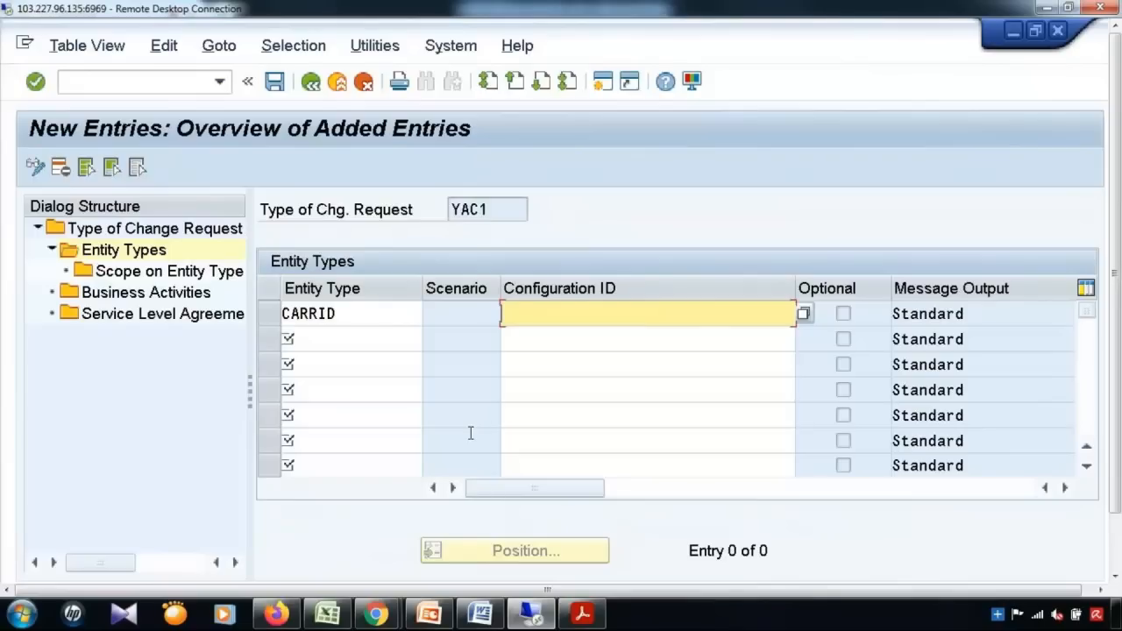
double_click(498, 207)
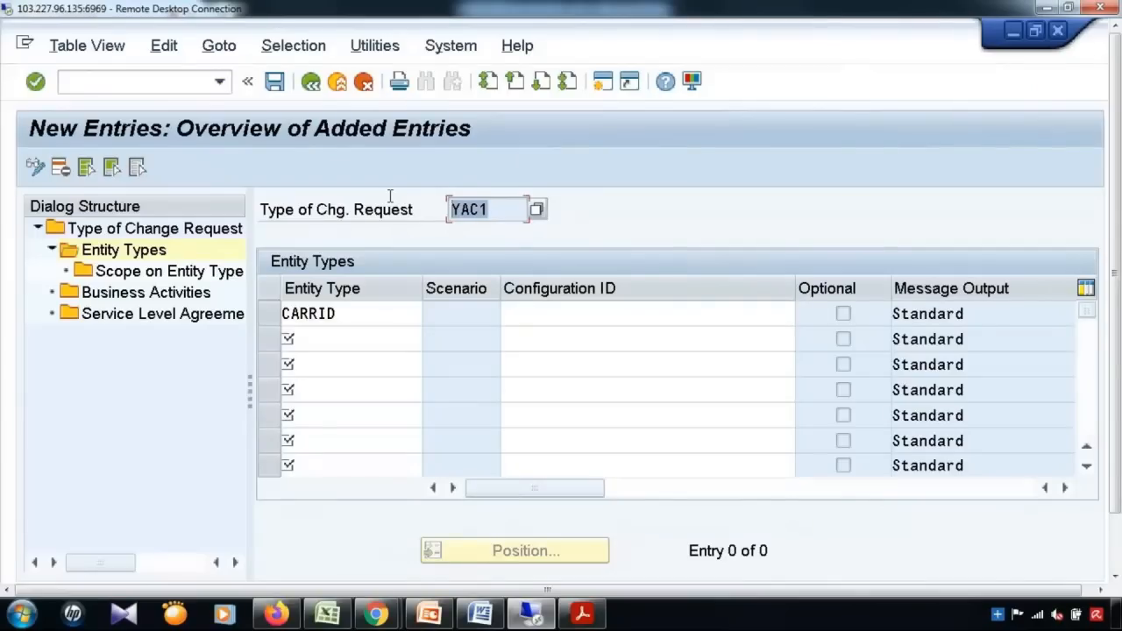
left_click(559, 311)
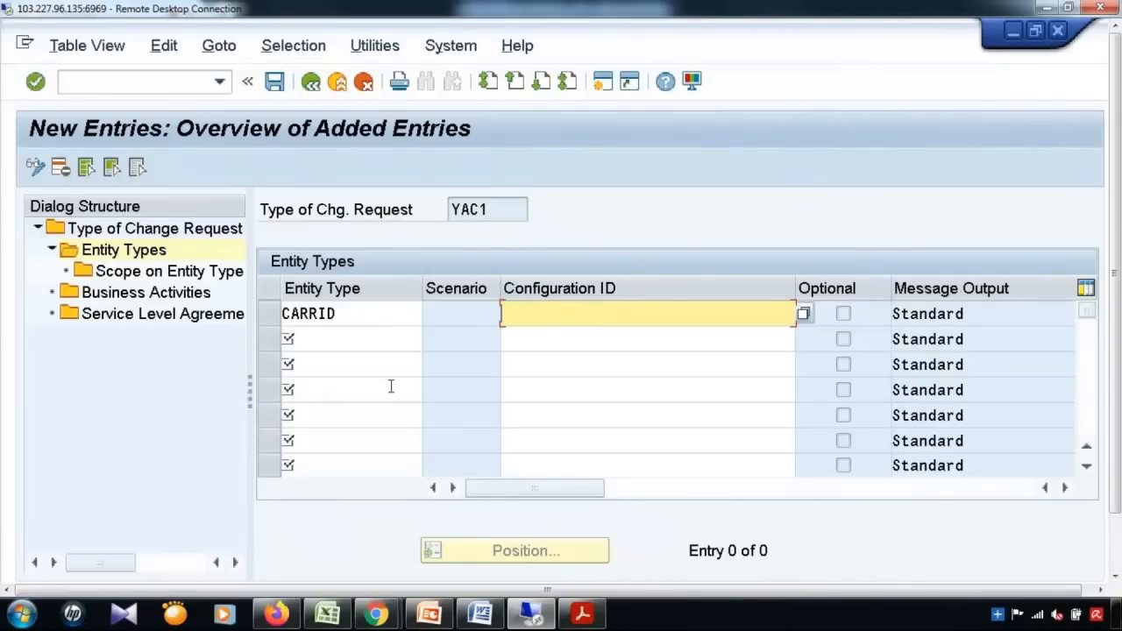
Save the YAC1 configuration in a new customizing request with the short description "MDG:PROCESS MODEL".
left_click(277, 82)
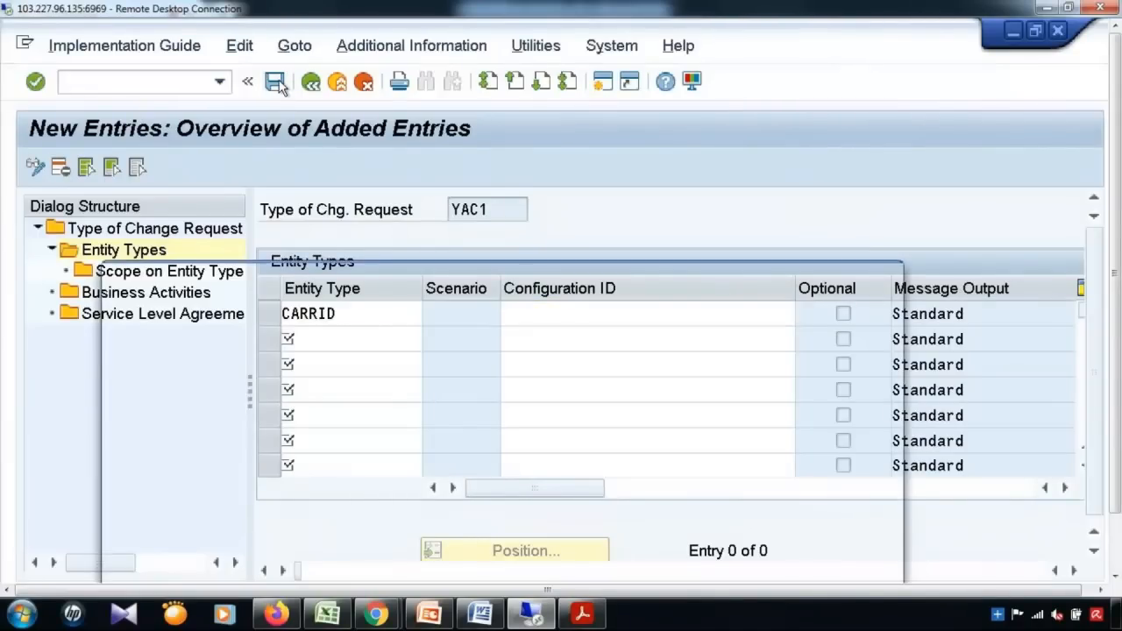
key("Return")
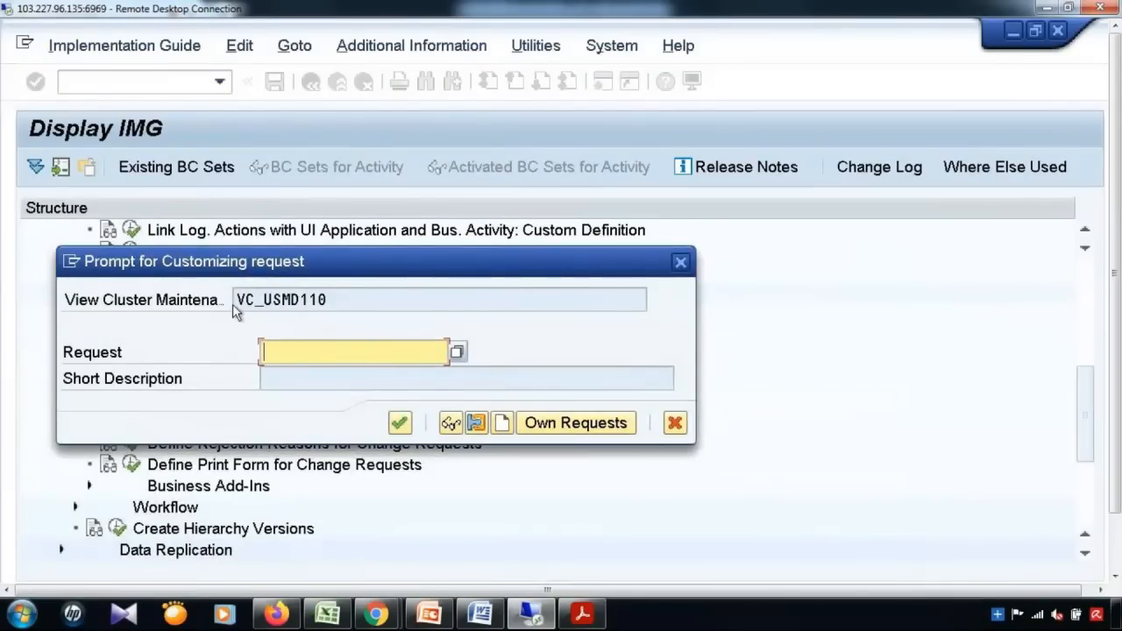
left_click(503, 423)
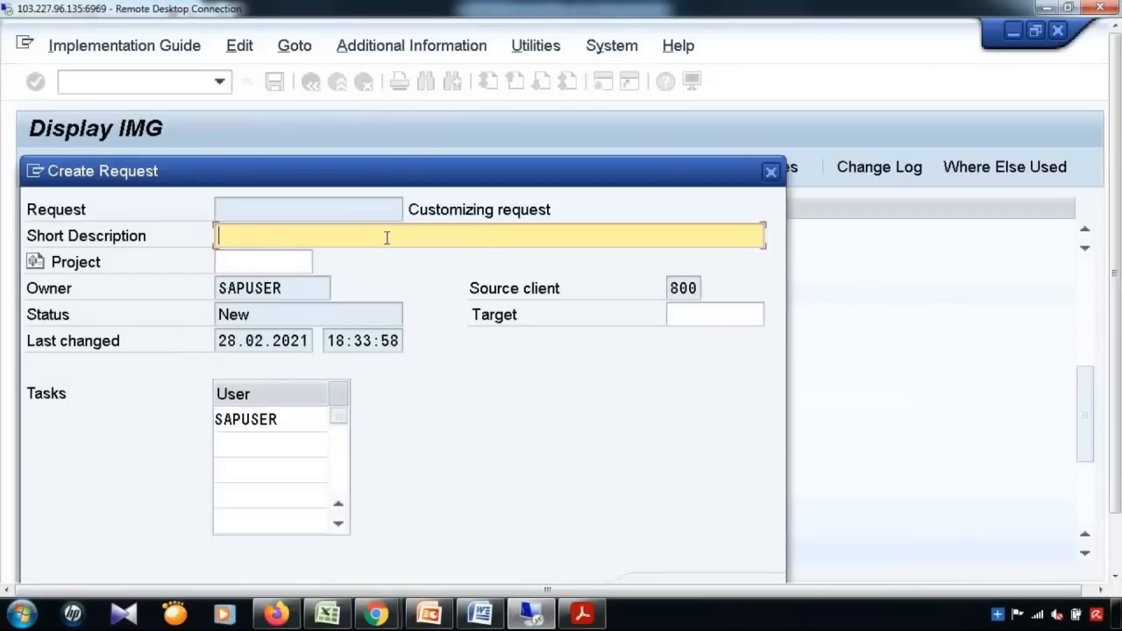
type("MDG:PRO")
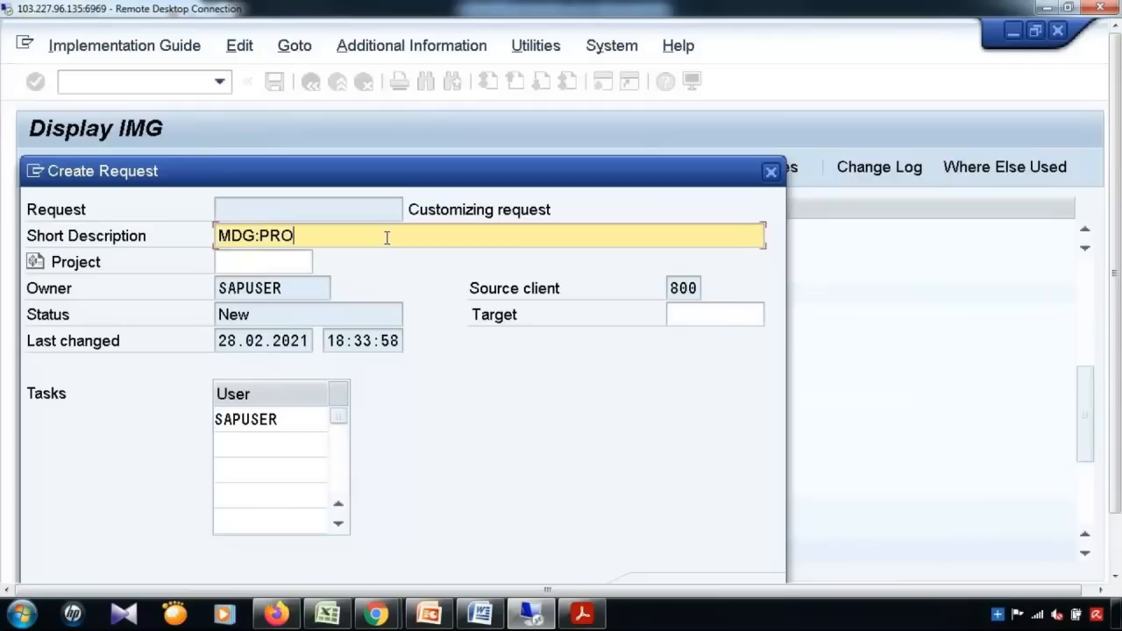
type("CESS MODEL")
left_click_drag(1114, 457, 1114, 513)
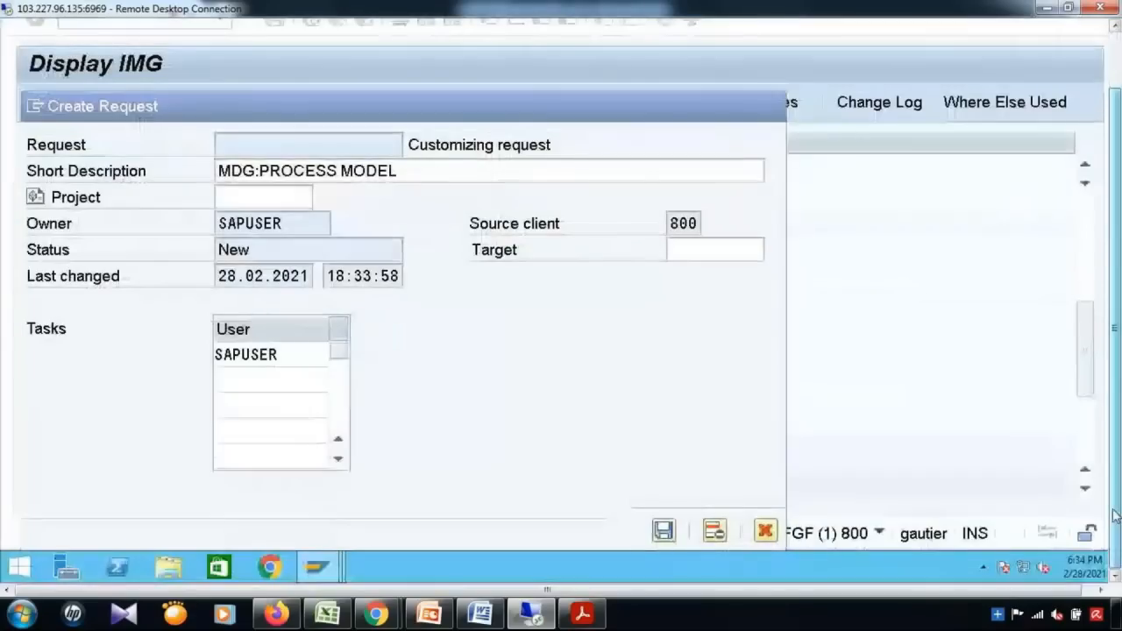
left_click(663, 530)
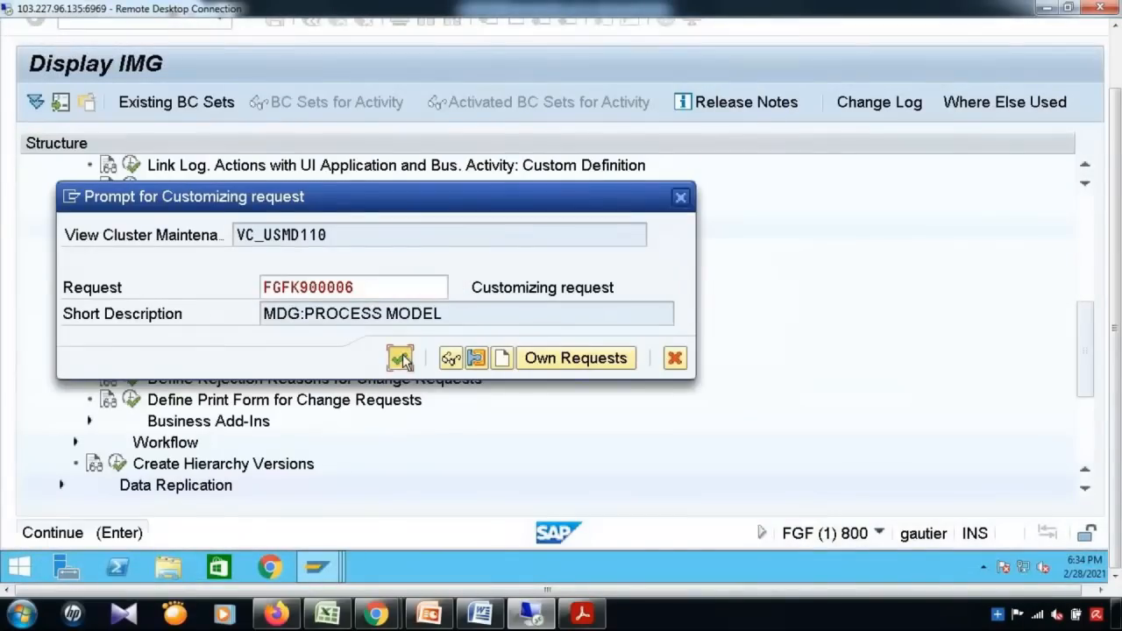
left_click(400, 358)
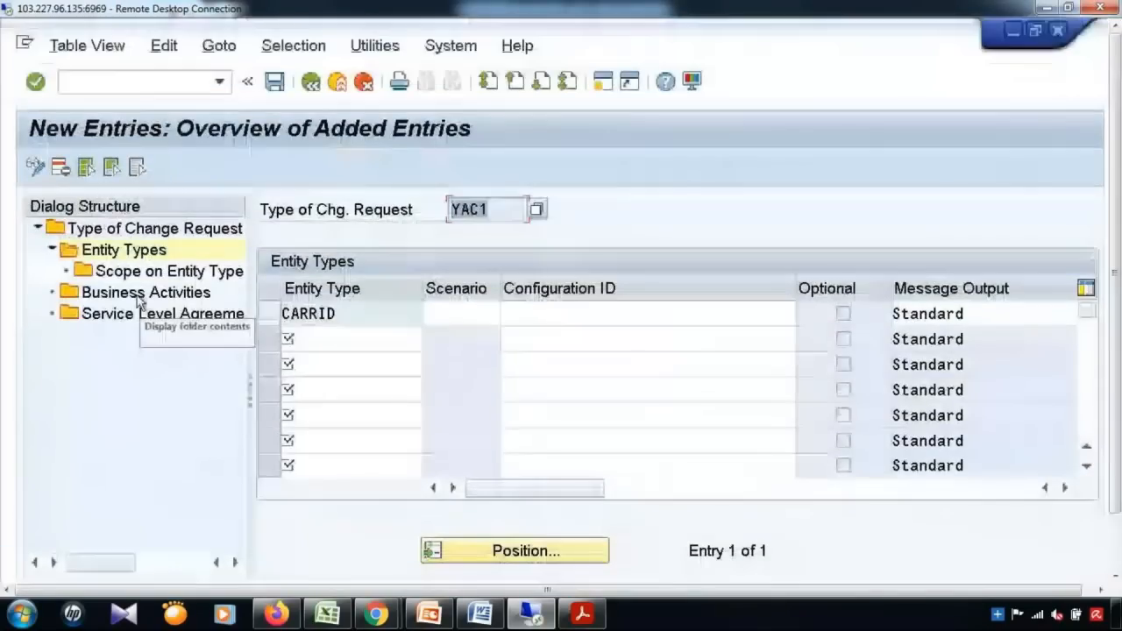
Assign business activity YAC1 to change request type YAC1, save the entry and return to the implementation guide.
double_click(138, 297)
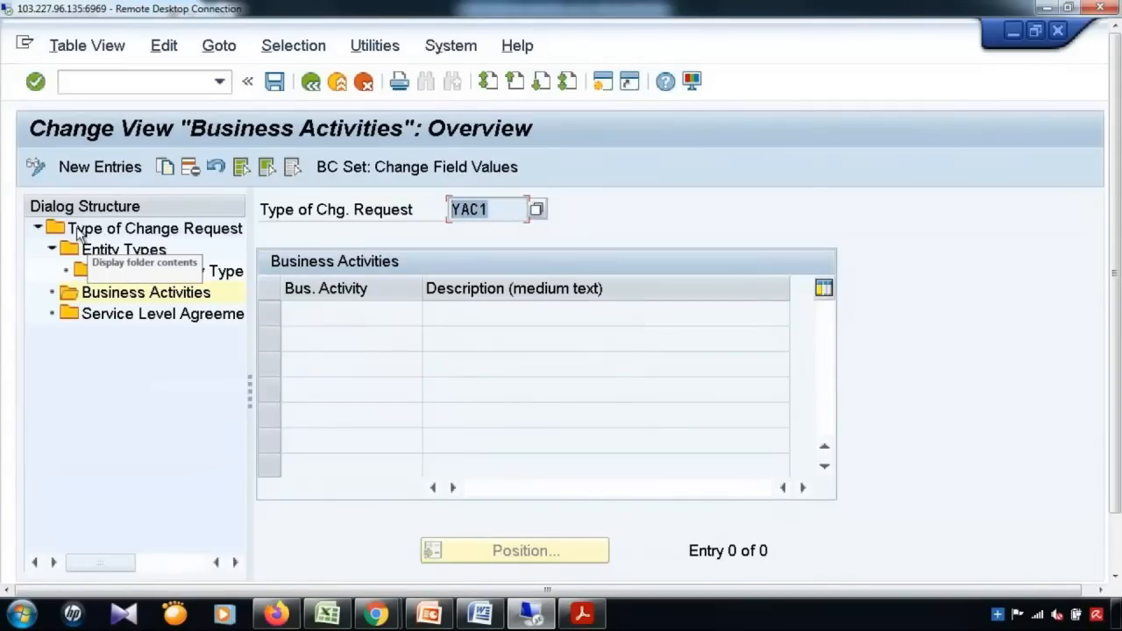
left_click(98, 168)
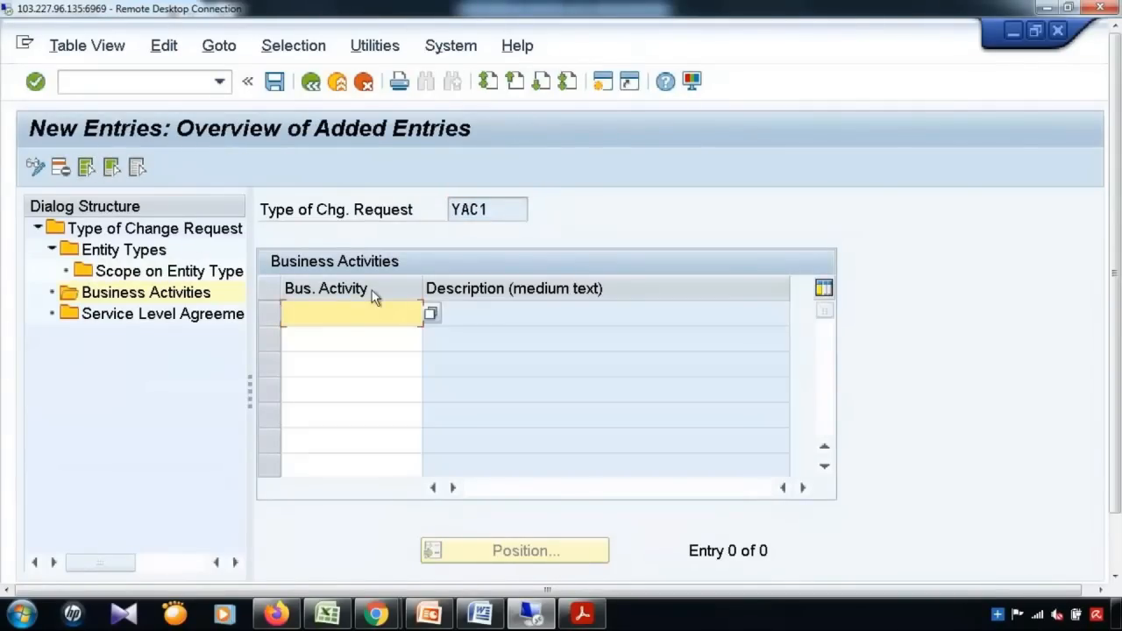
type("YA*")
left_click(431, 313)
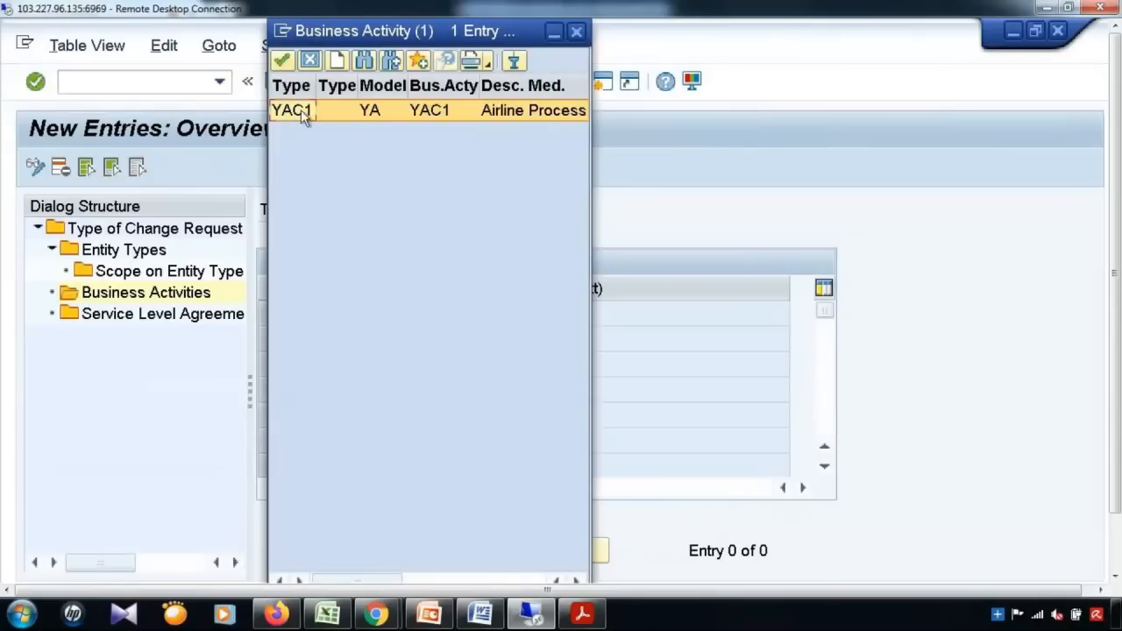
double_click(406, 112)
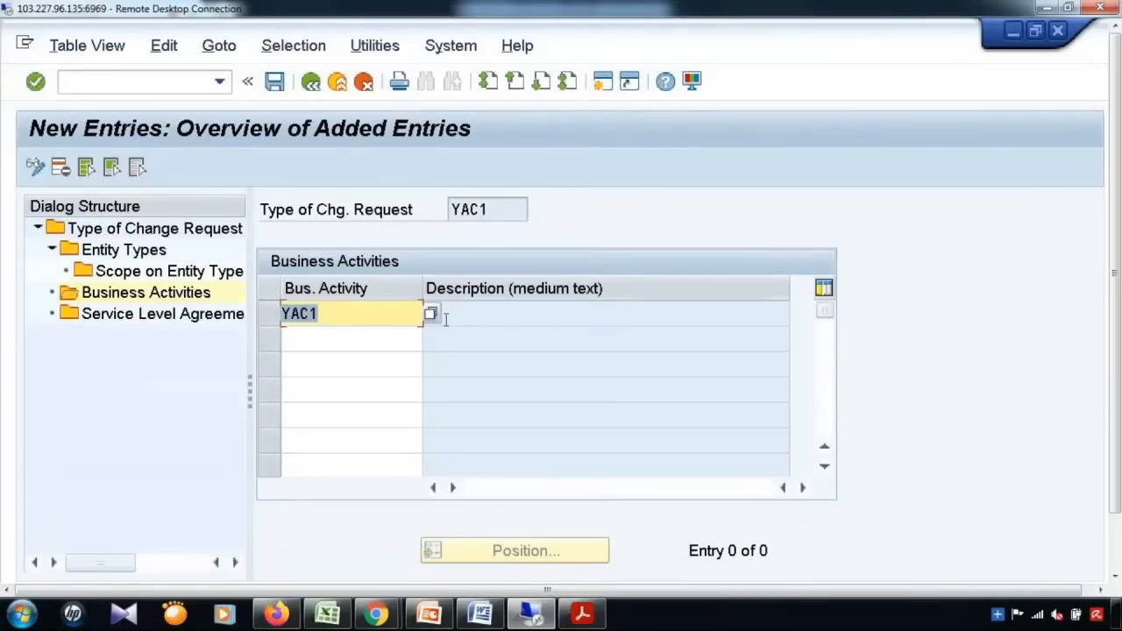
key("Return")
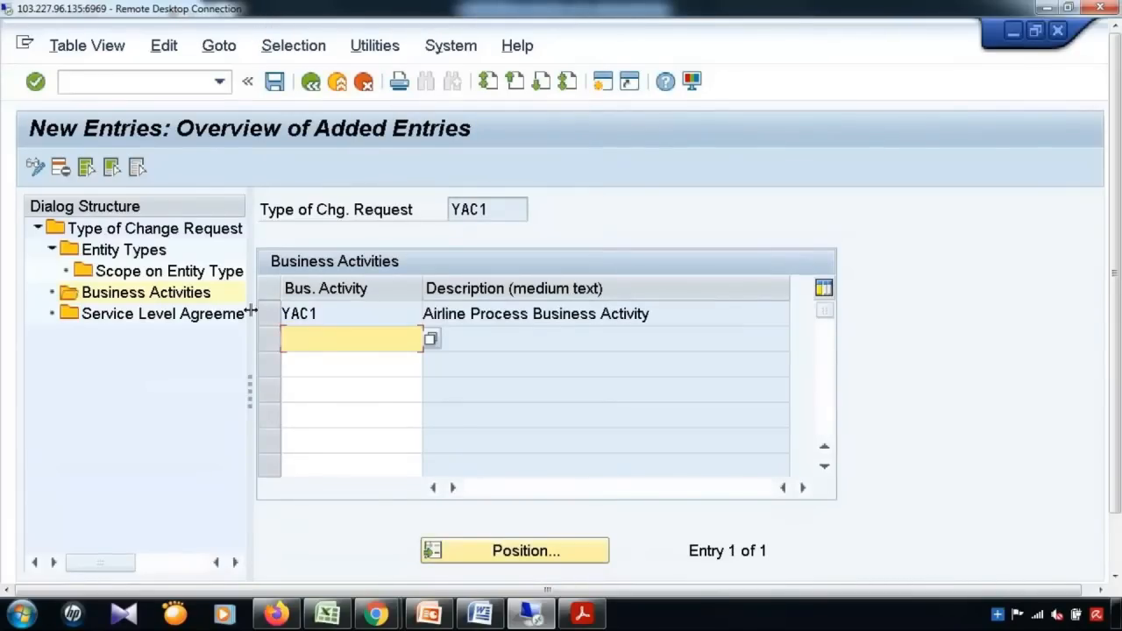
left_click(275, 81)
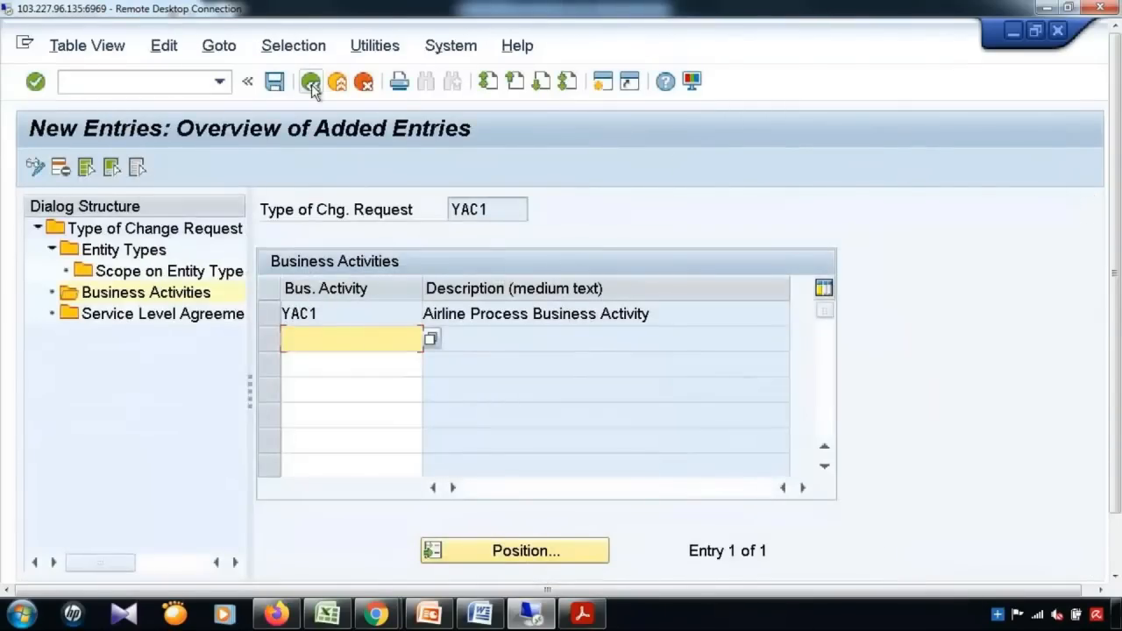
left_click(311, 82)
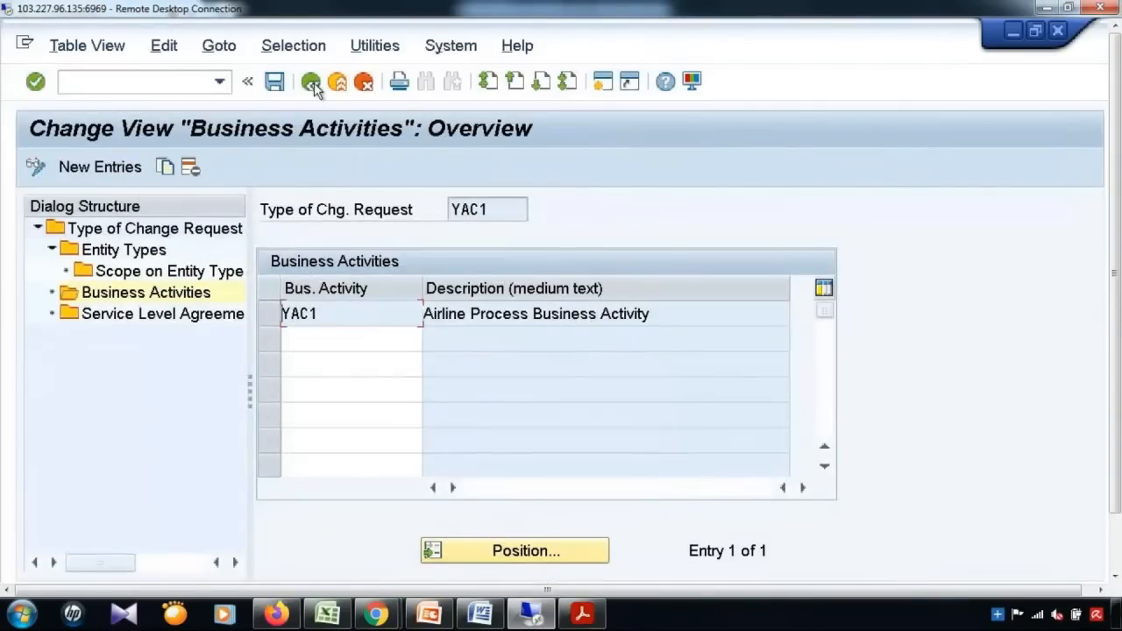
left_click(311, 82)
left_click(311, 83)
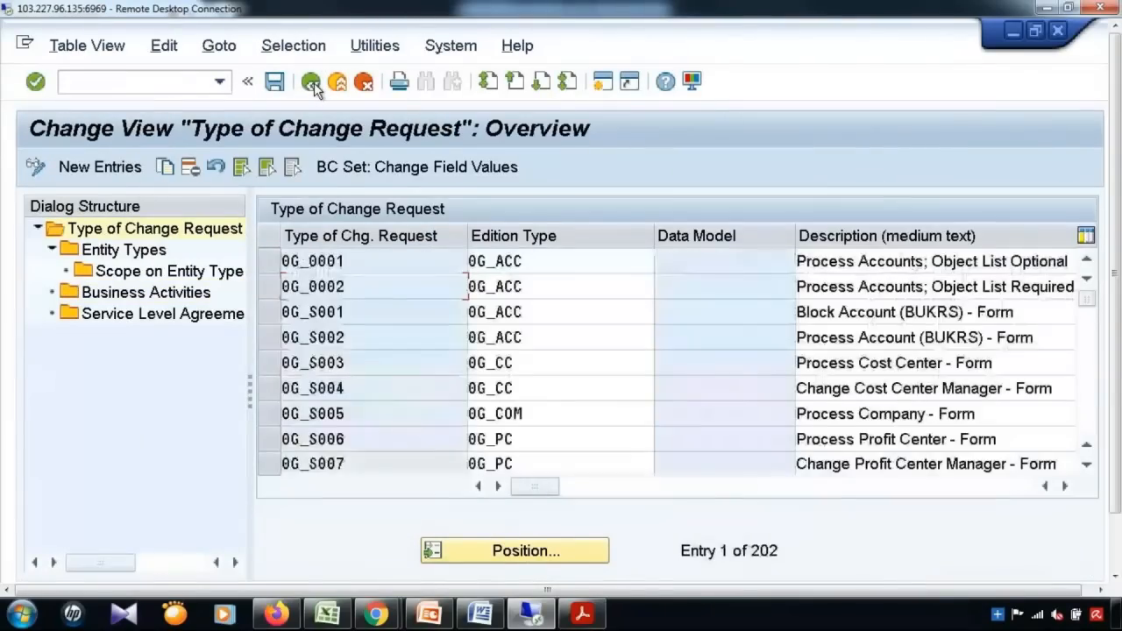
left_click(311, 82)
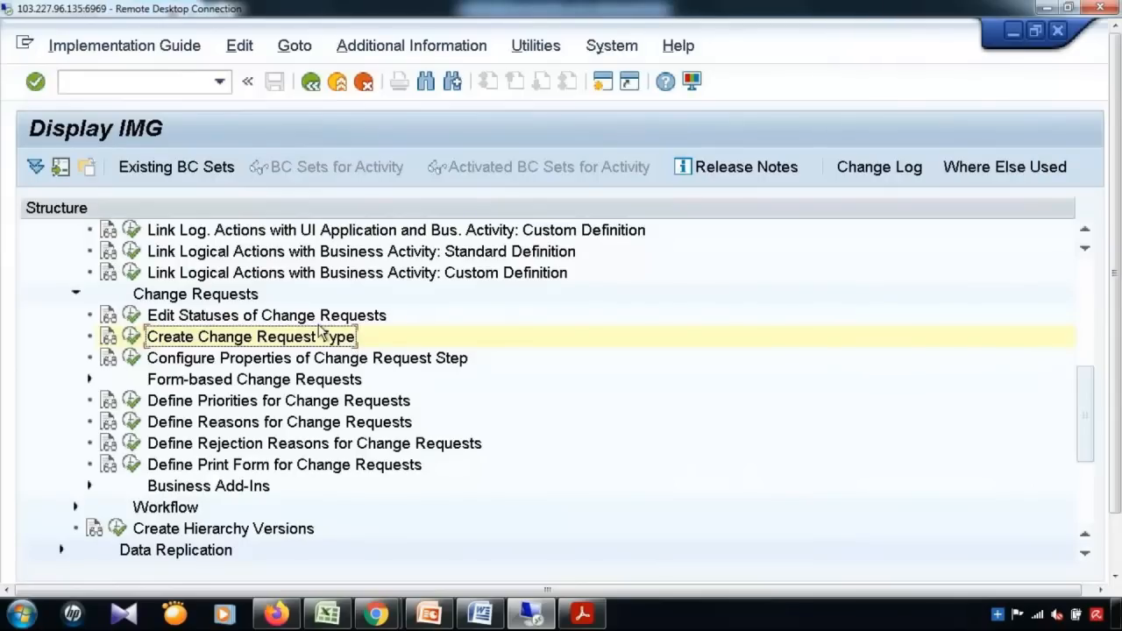
Reopen the change request types, look up the entries beginning with Y to check YAC1, and return to the implementation guide.
left_click(133, 336)
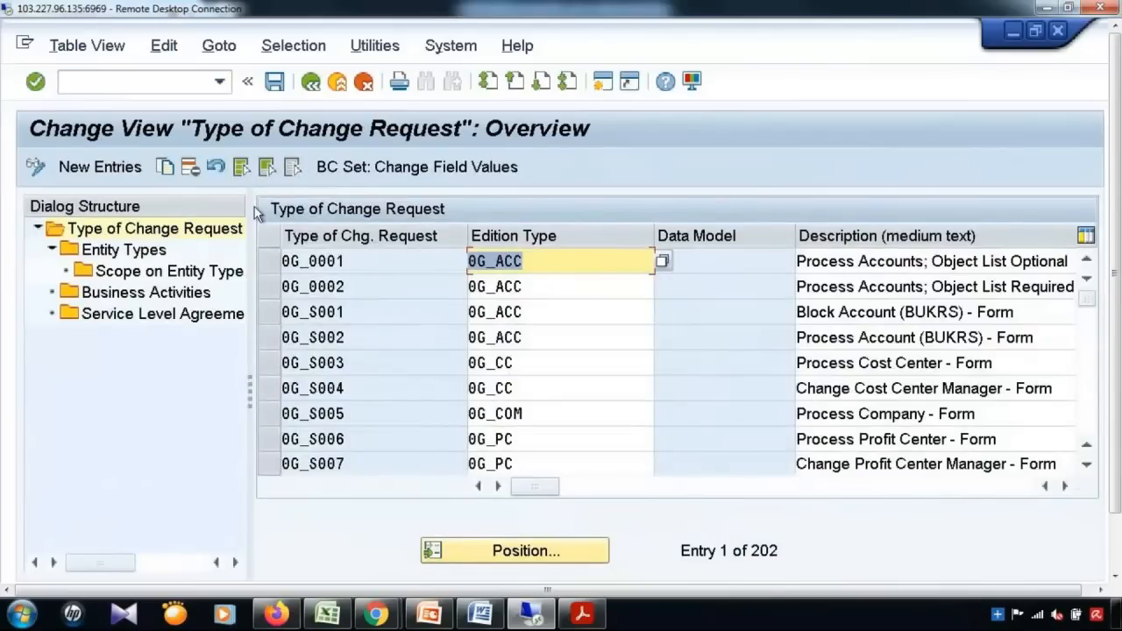
left_click(522, 545)
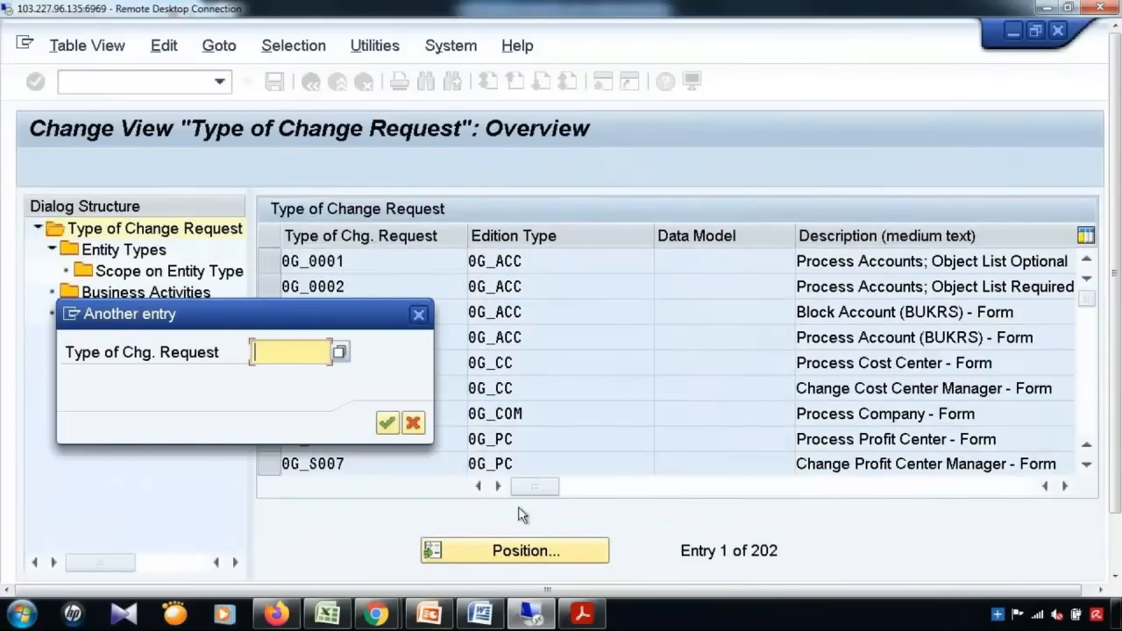
type("Y")
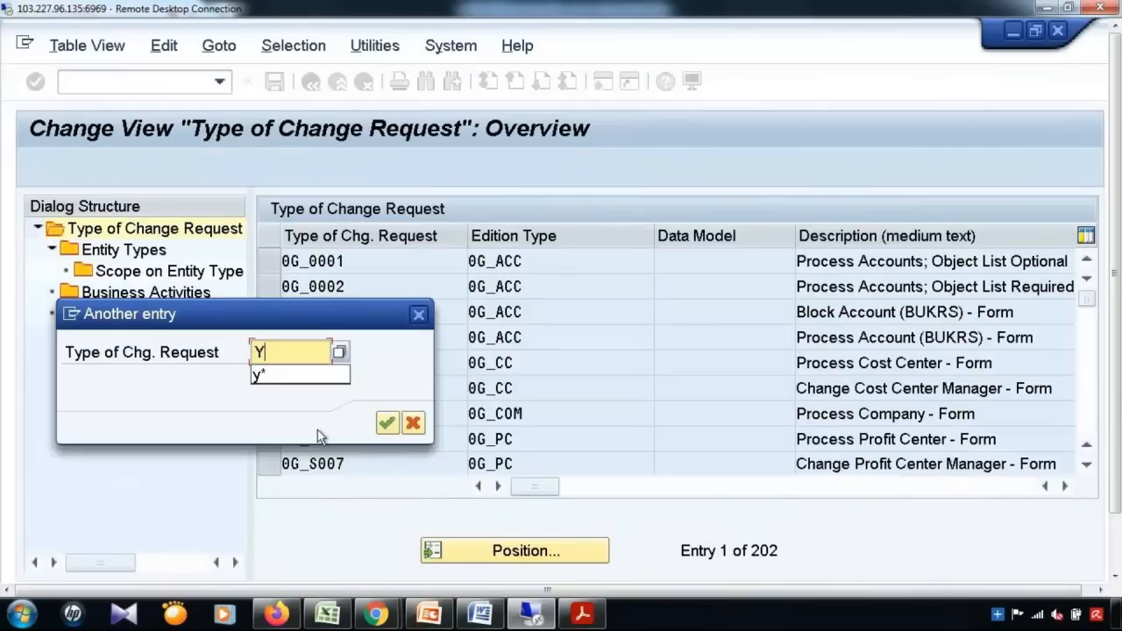
left_click(294, 376)
left_click(388, 424)
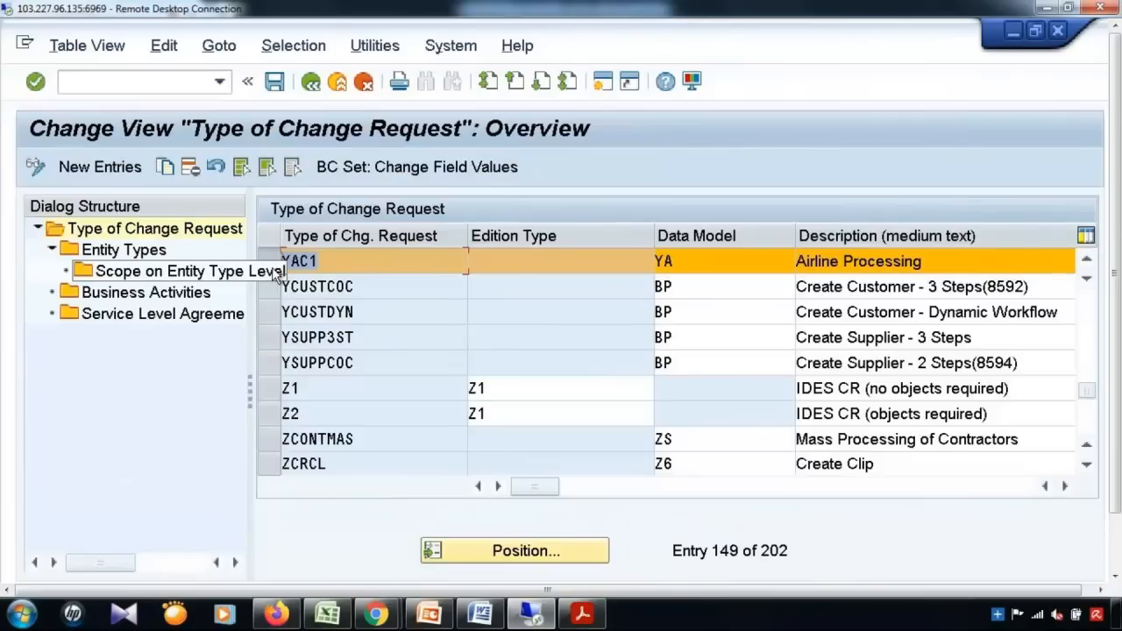
left_click(312, 82)
Open the Configure Rule-Based Workflow activity and load the process definition for change request type YAC1.
scroll(356, 430, "down", 2)
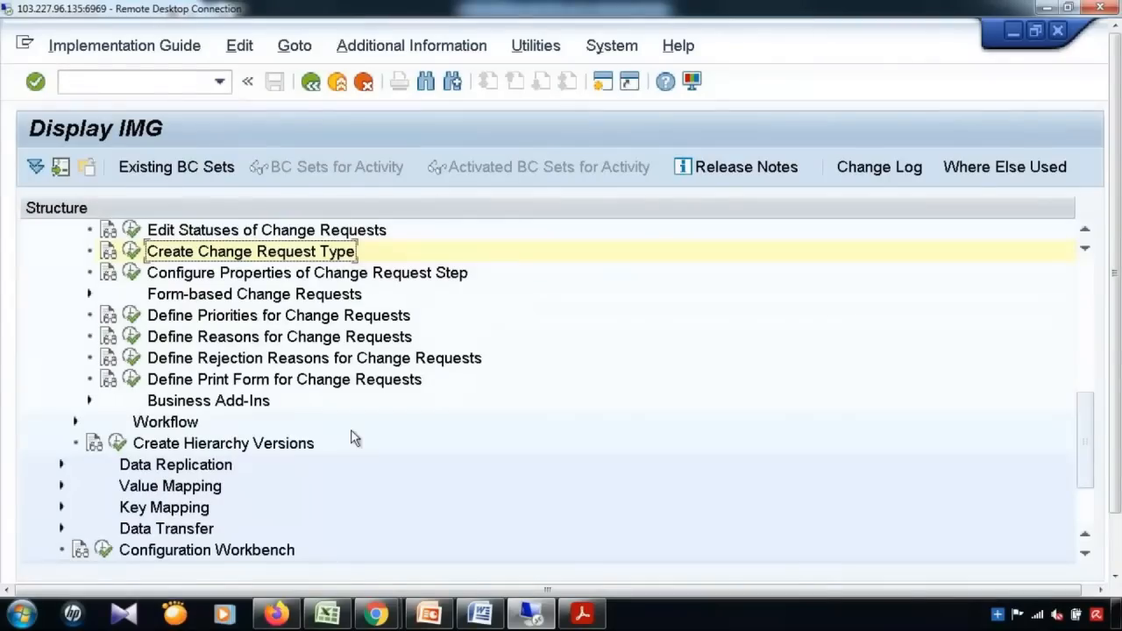
left_click(75, 424)
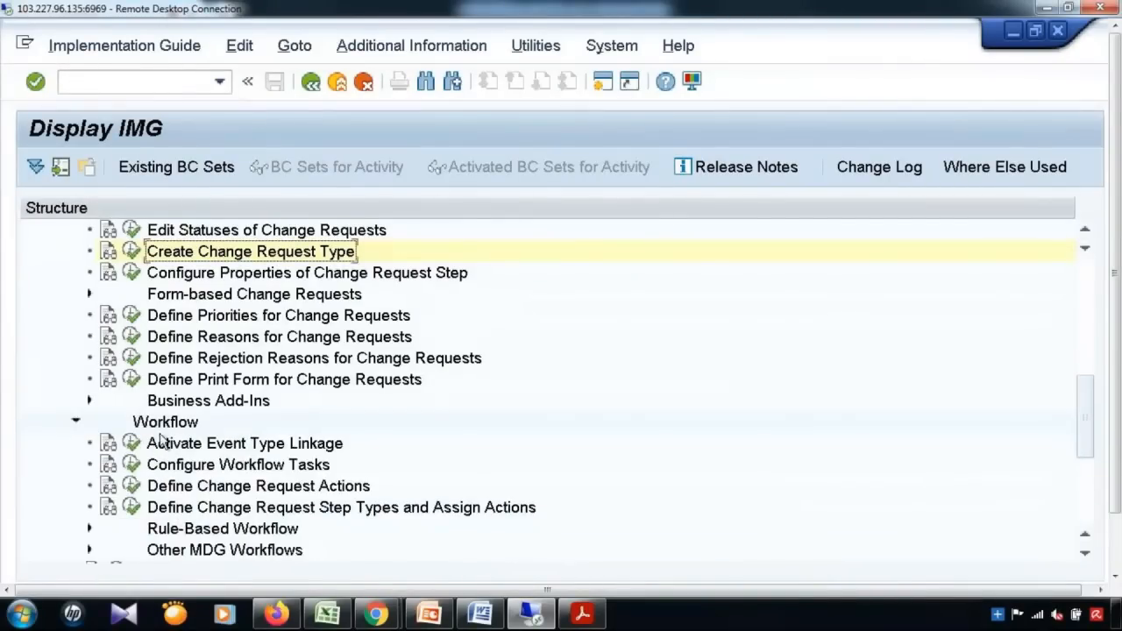
scroll(262, 436, "down", 1)
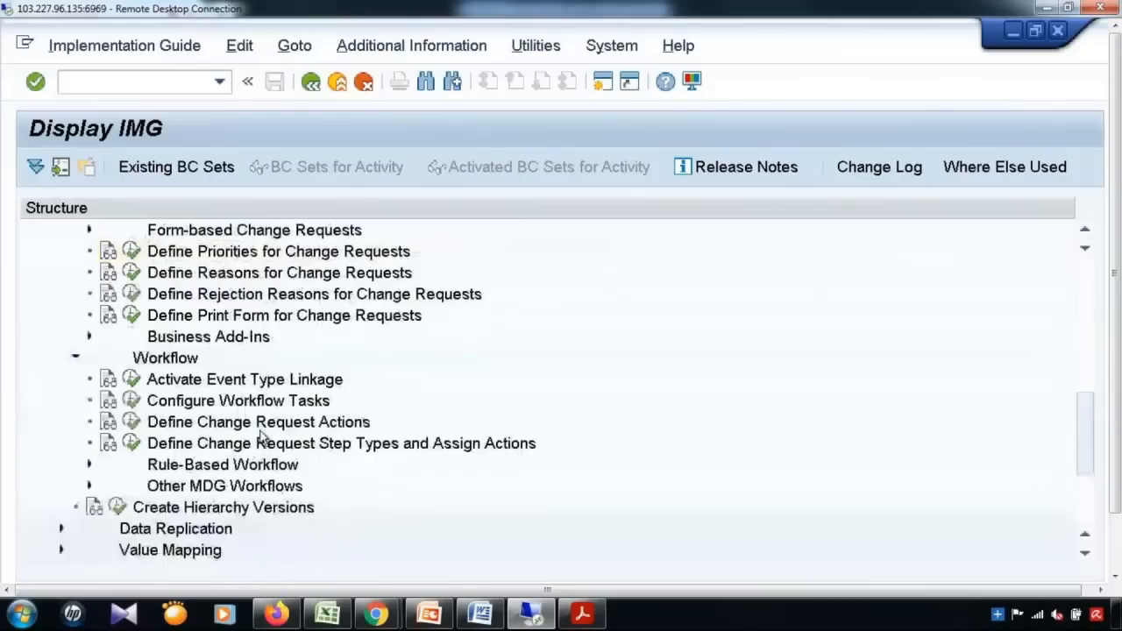
left_click(89, 465)
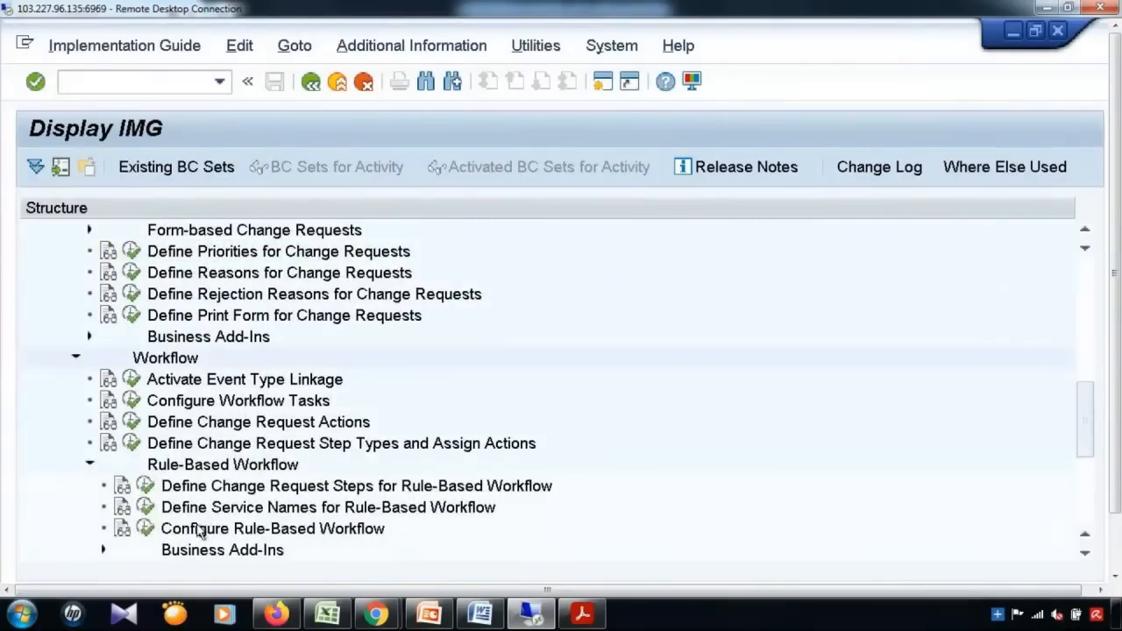
left_click(145, 532)
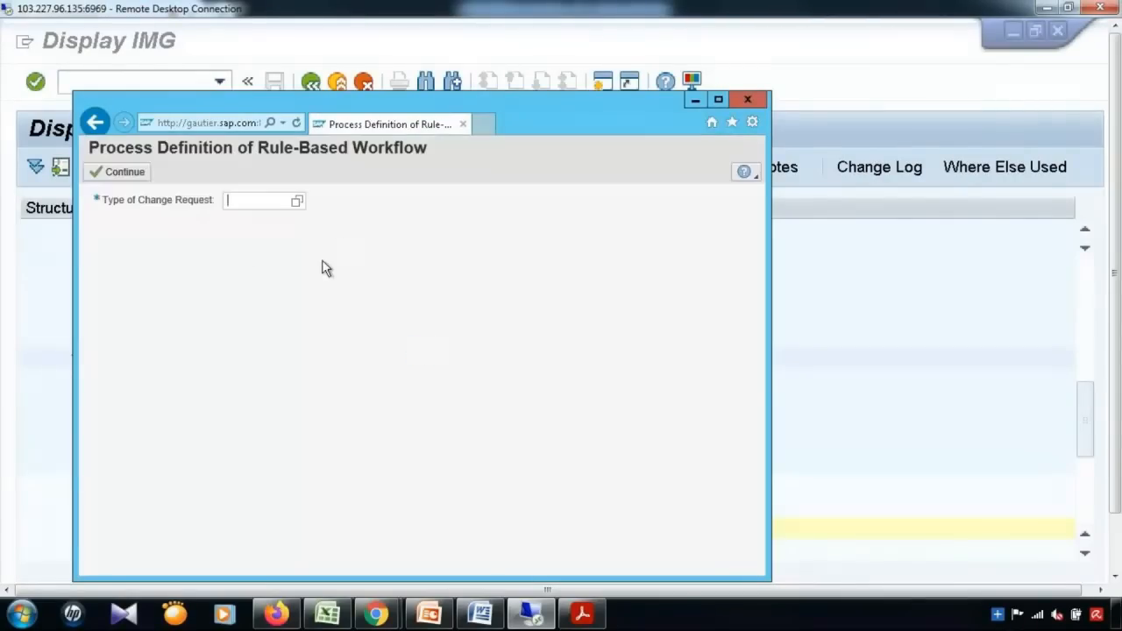
left_click(260, 200)
type("YAC1")
left_click_drag(263, 200, 213, 205)
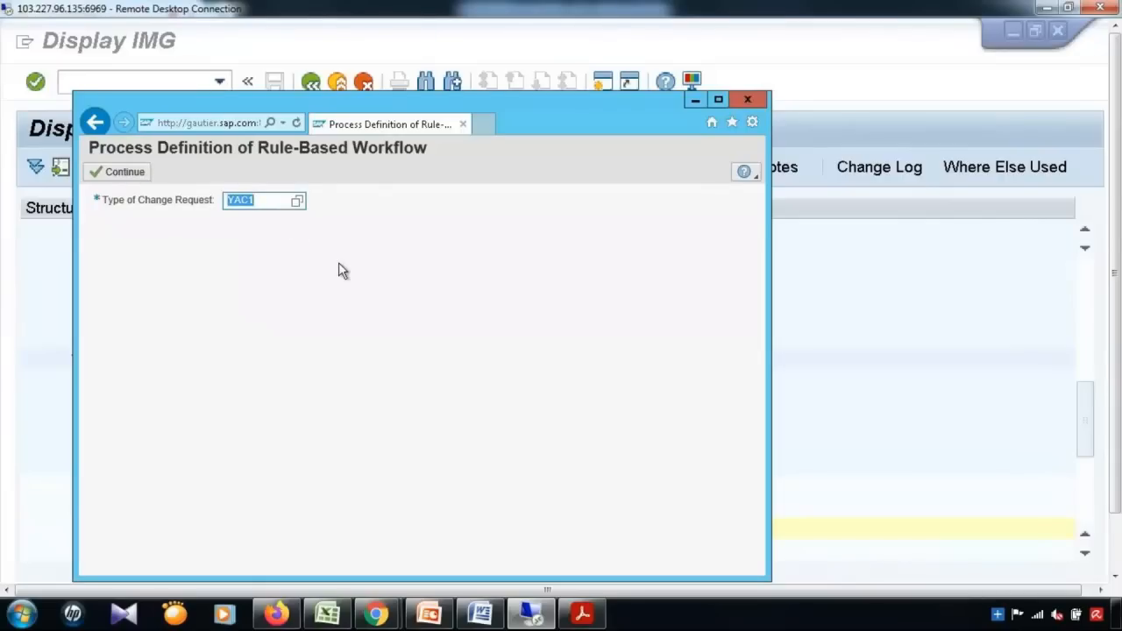
key("Return")
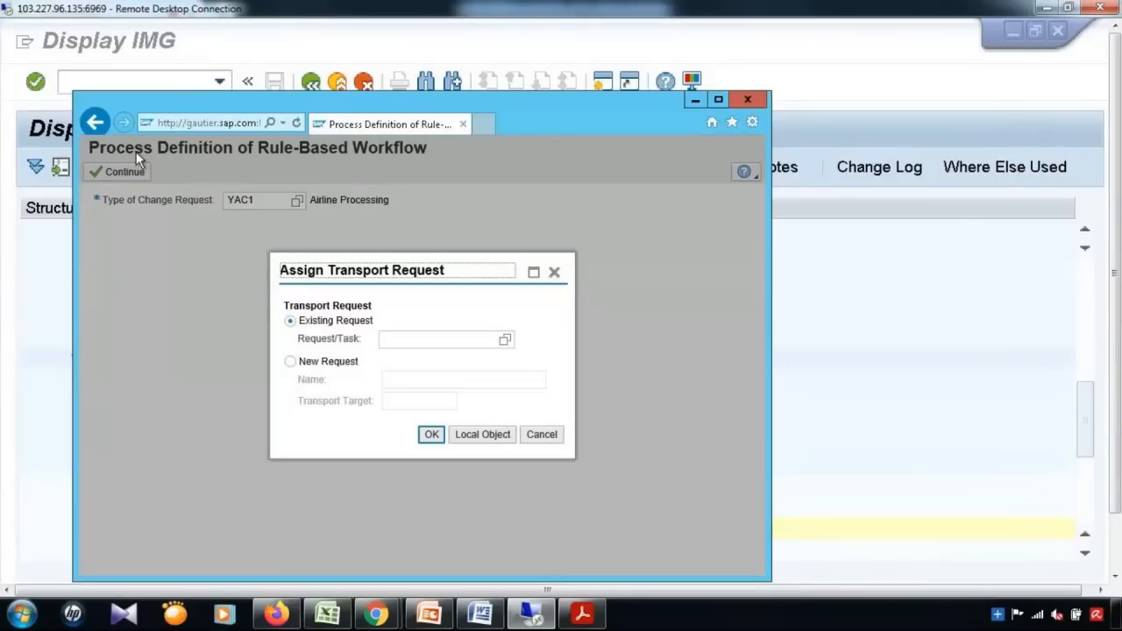
Assign the existing transport request MDG:PROCESS MODEL to the YAC1 workflow definition, view its BRFplus catalog and close it.
left_click(508, 341)
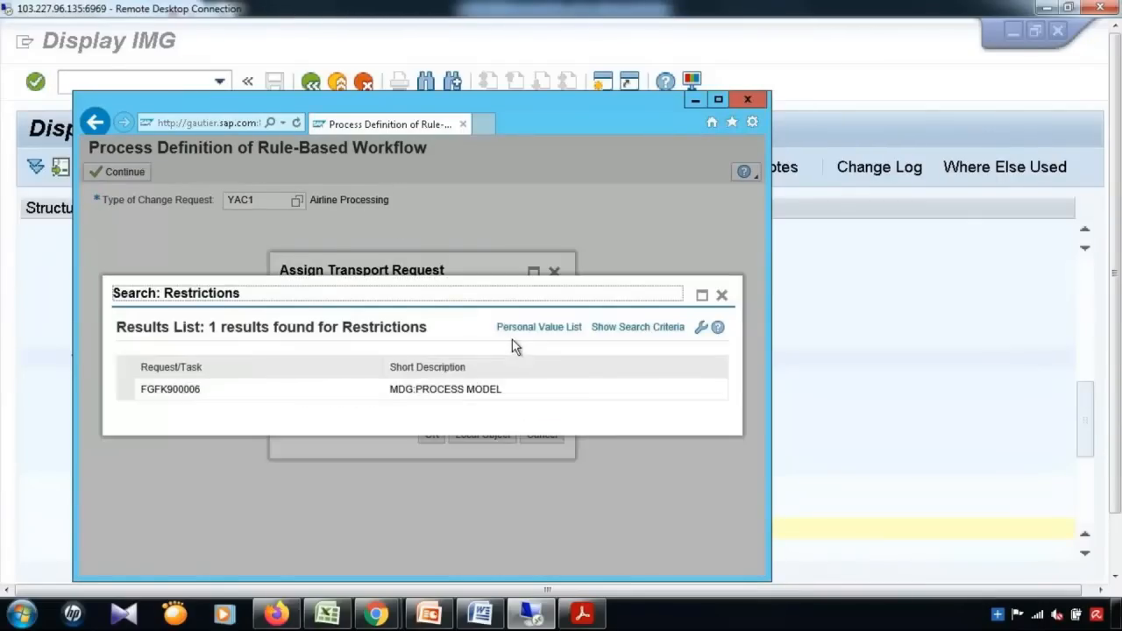
left_click(457, 392)
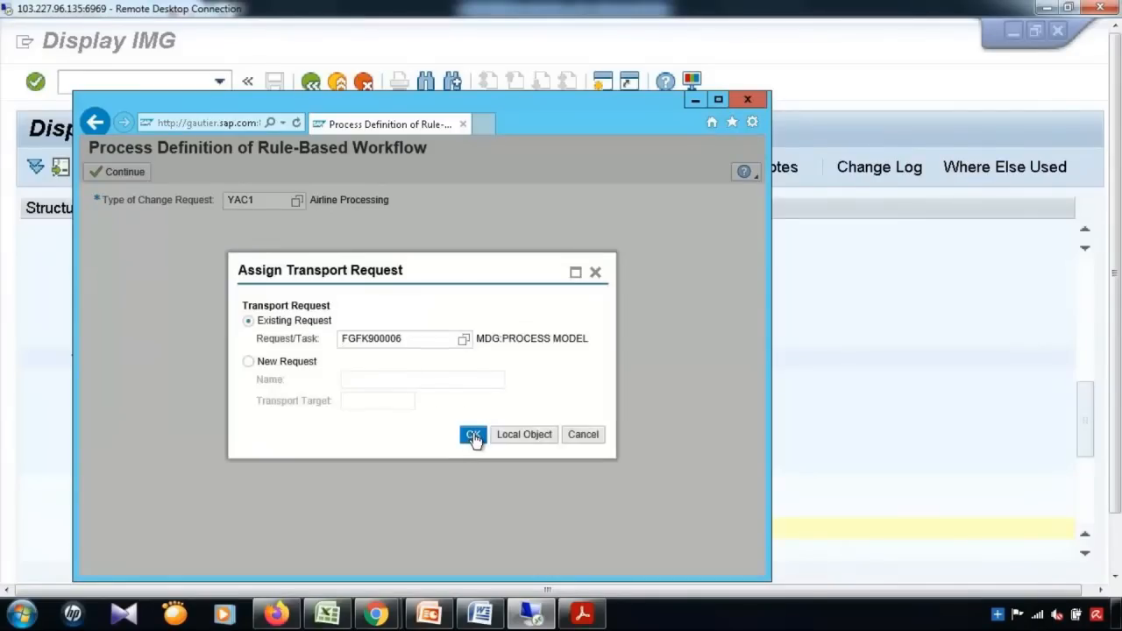
left_click(474, 436)
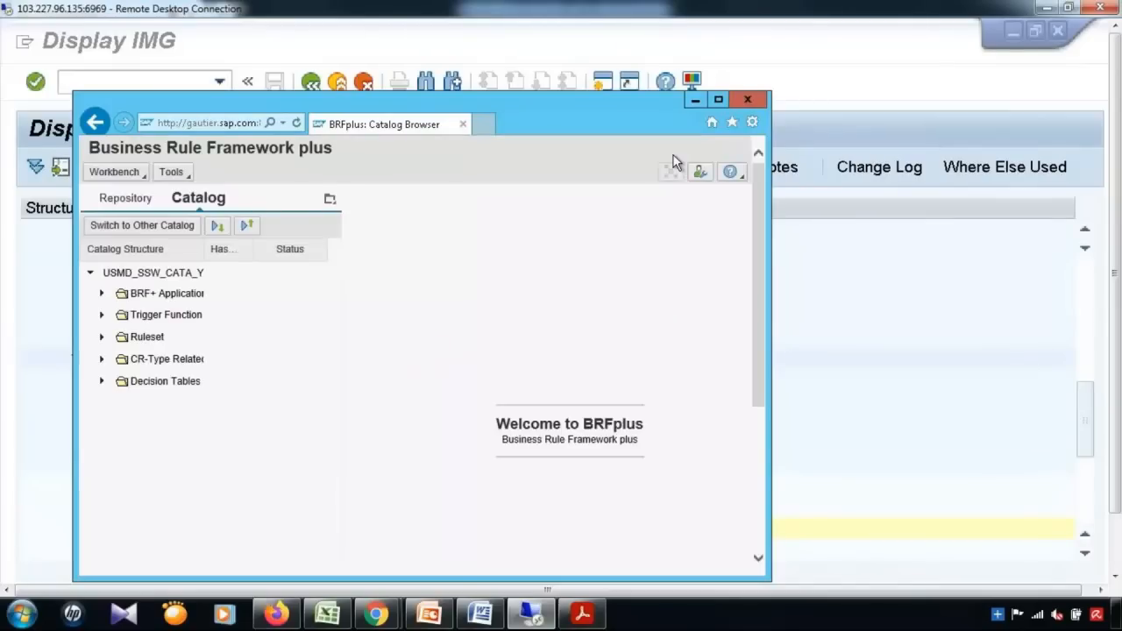
left_click(718, 99)
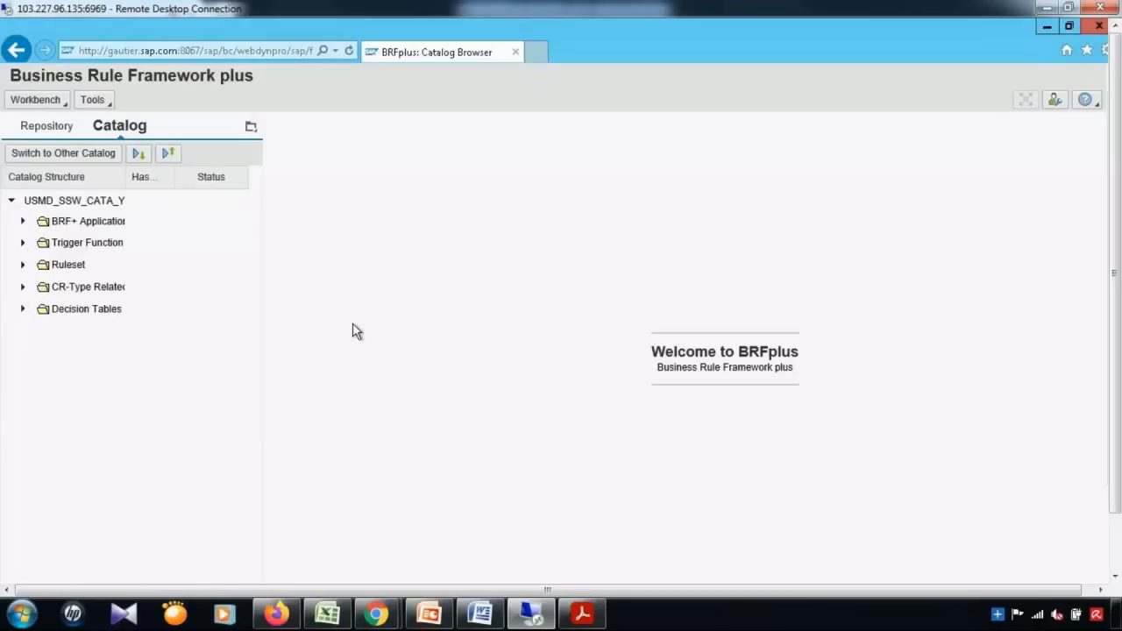
left_click(1095, 28)
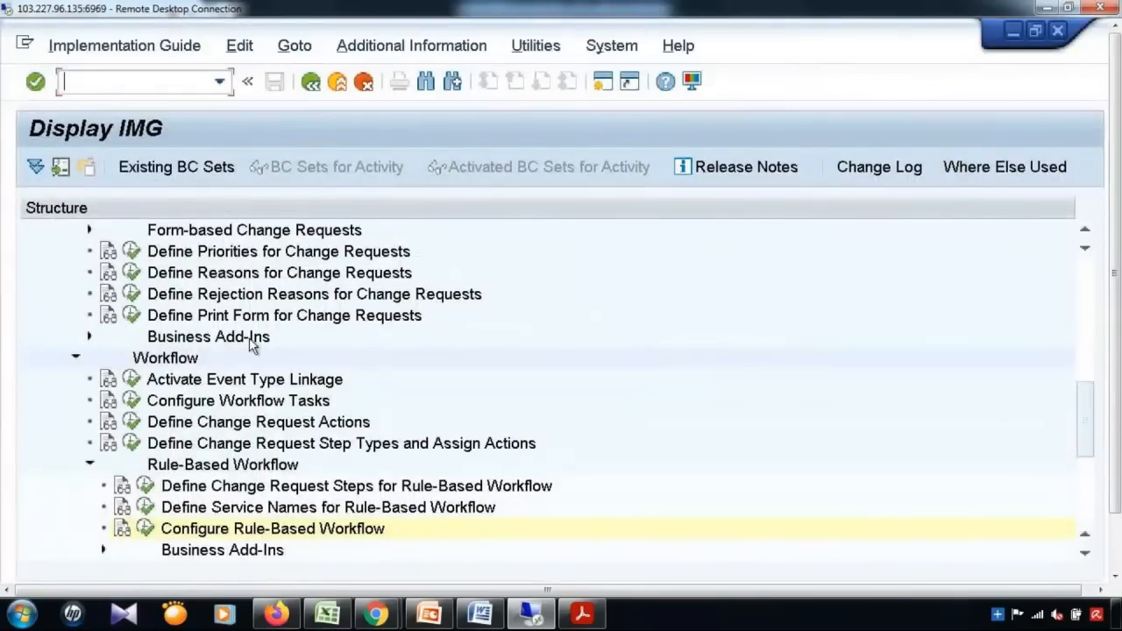
Go back through the Business Activities and Change Requests customizing nodes and open Edit Statuses of Change Requests.
scroll(358, 315, "up", 5)
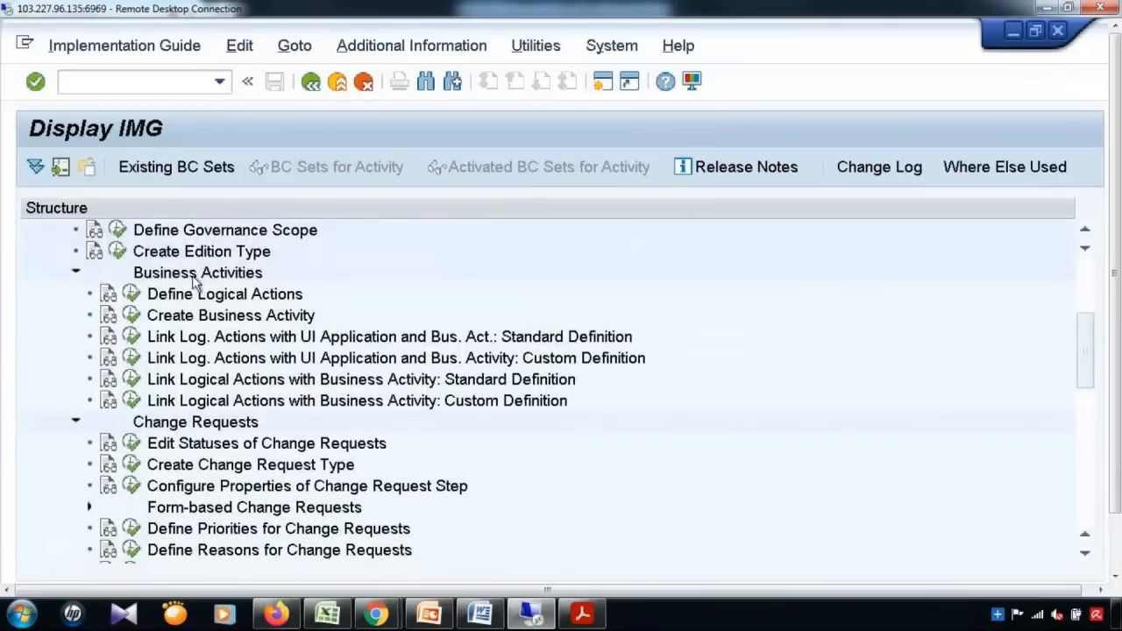
left_click(232, 321)
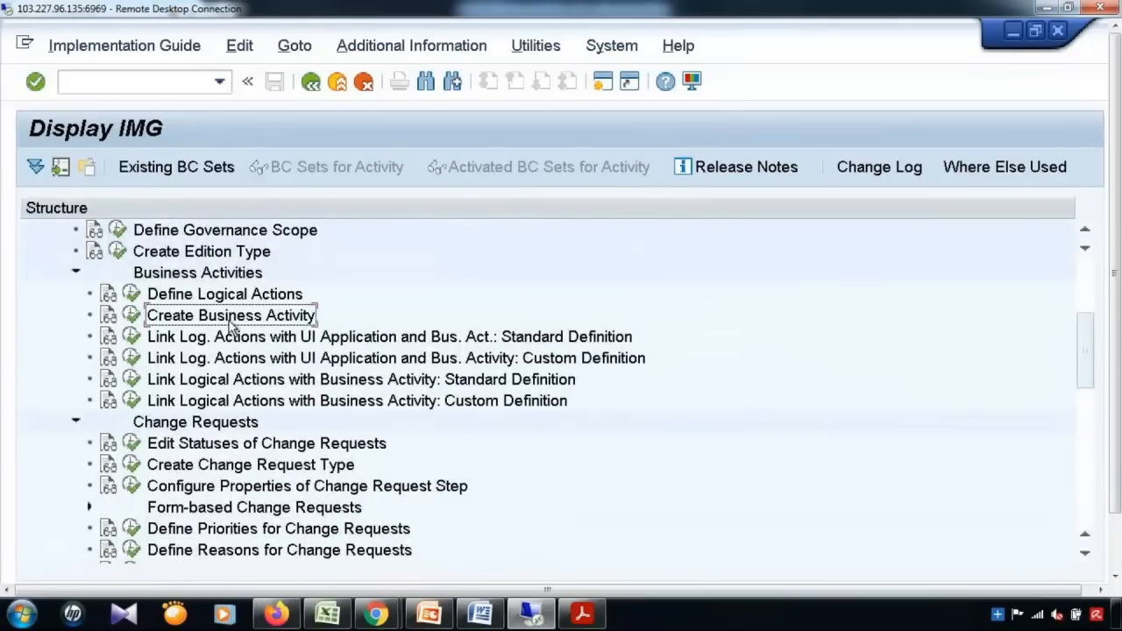
scroll(231, 326, "down", 2)
left_click(238, 361)
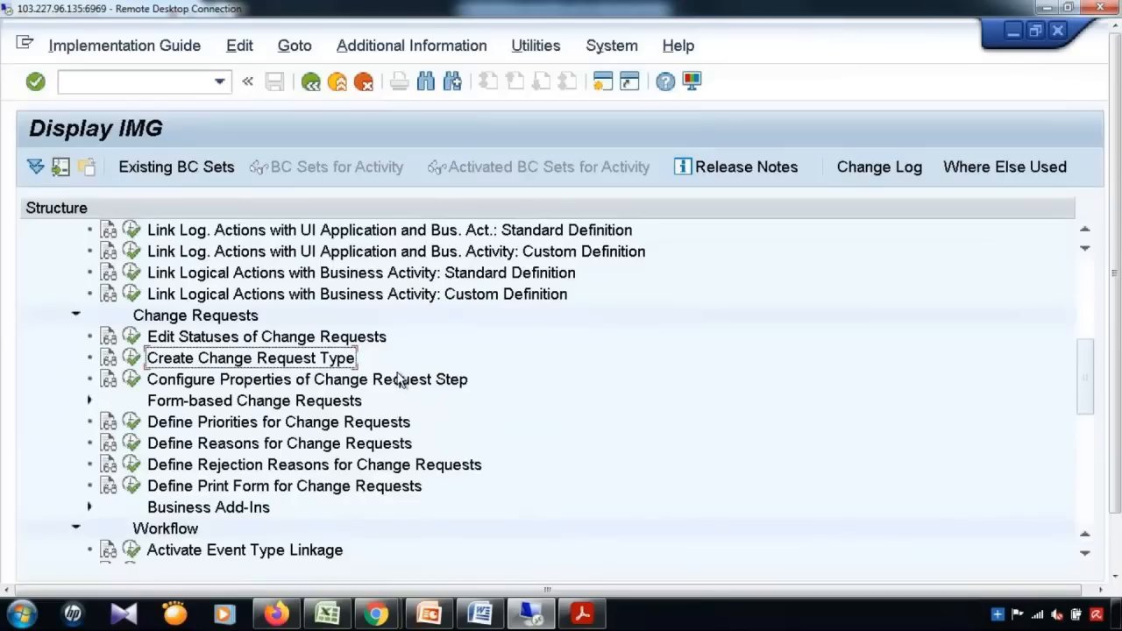
scroll(399, 379, "down", 1)
scroll(399, 379, "up", 1)
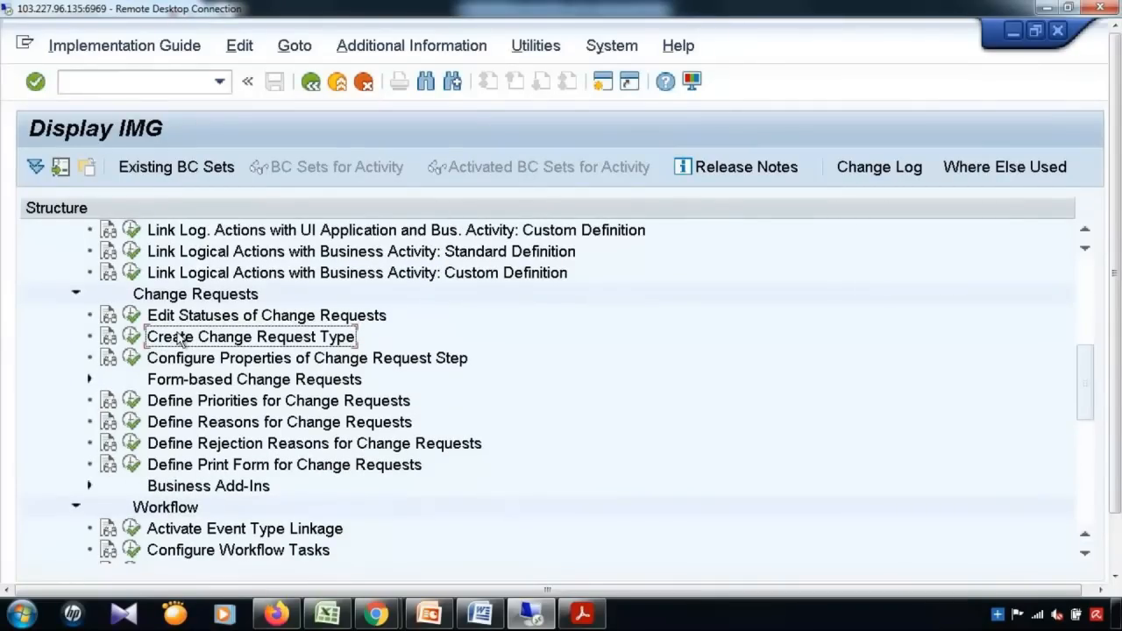
left_click(132, 314)
left_click(133, 329)
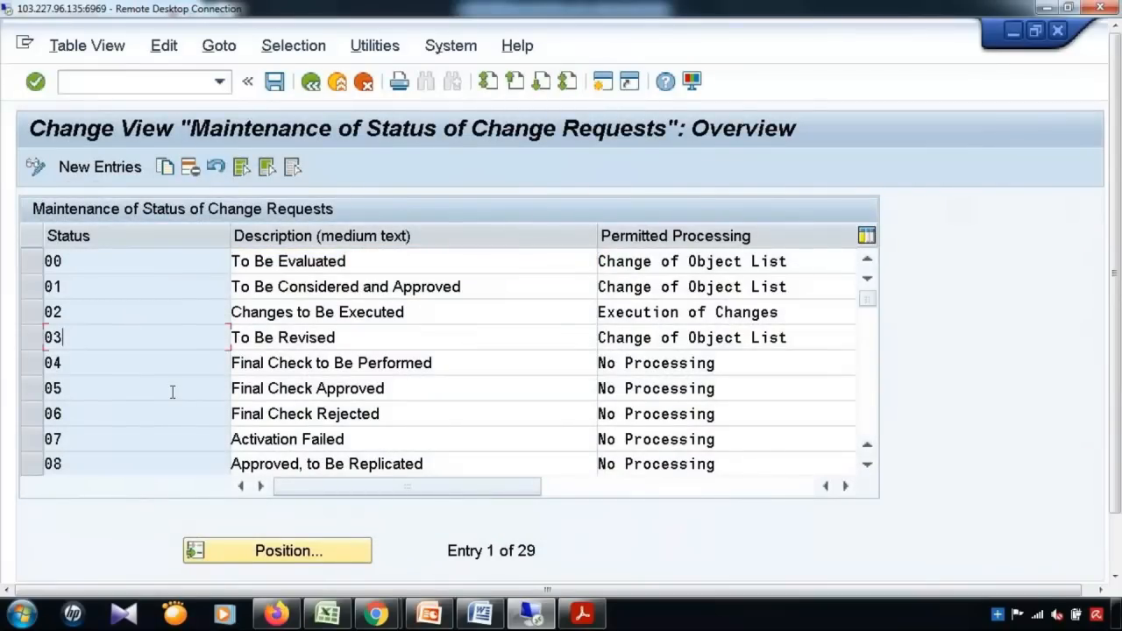
Review the existing change request statuses, and add a new status Y1 with the description "To be Approved by Approver".
left_click(367, 253)
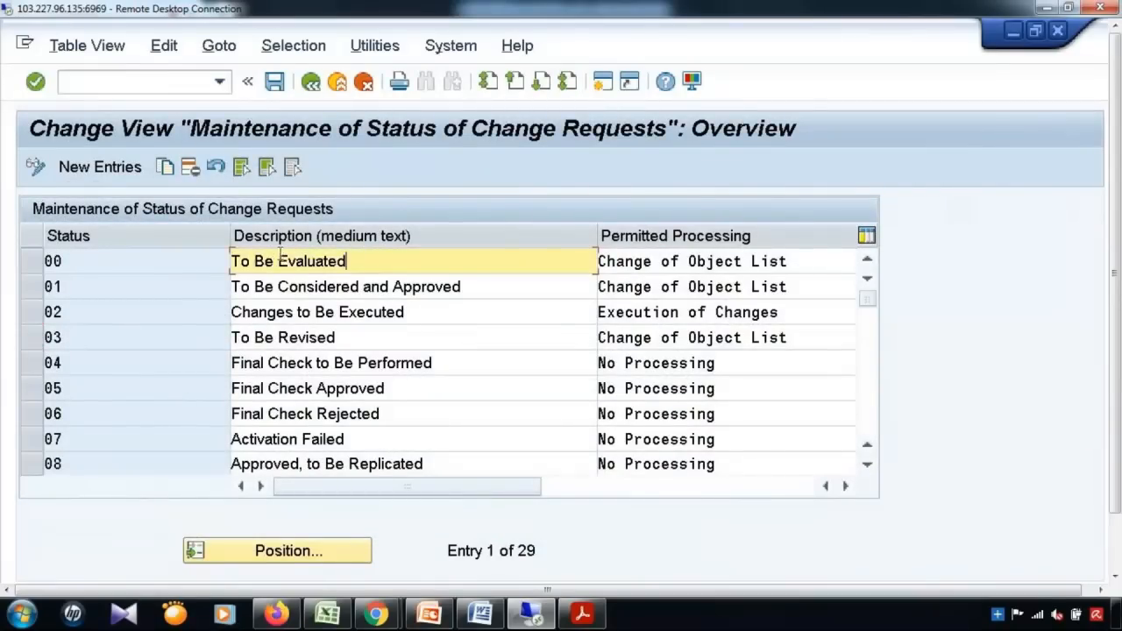
scroll(163, 343, "down", 4)
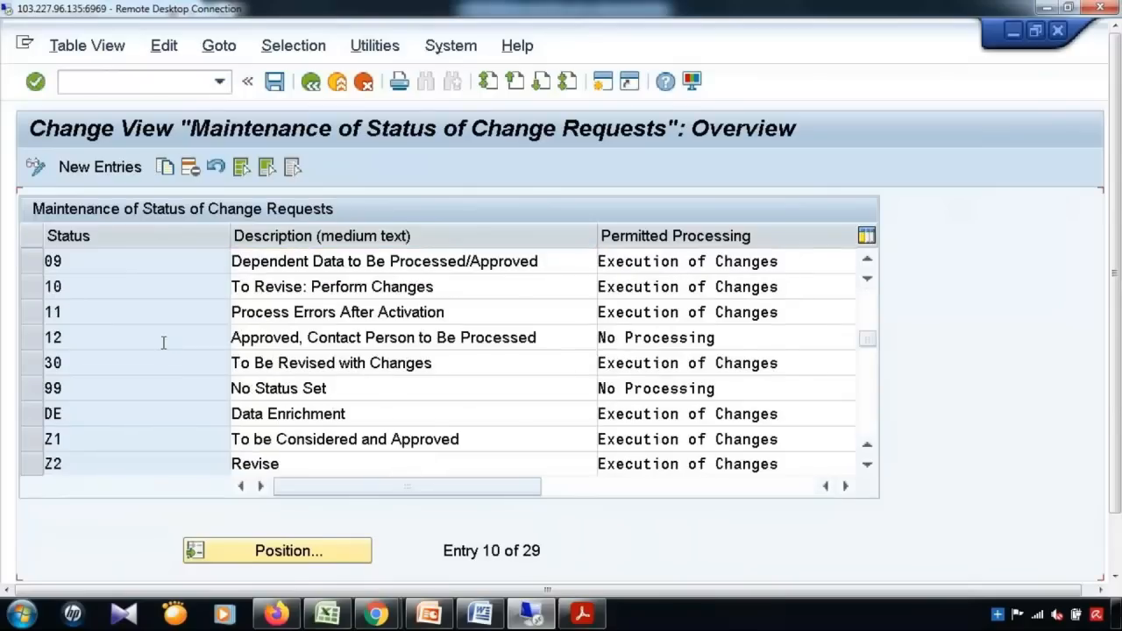
scroll(162, 368, "down", 5)
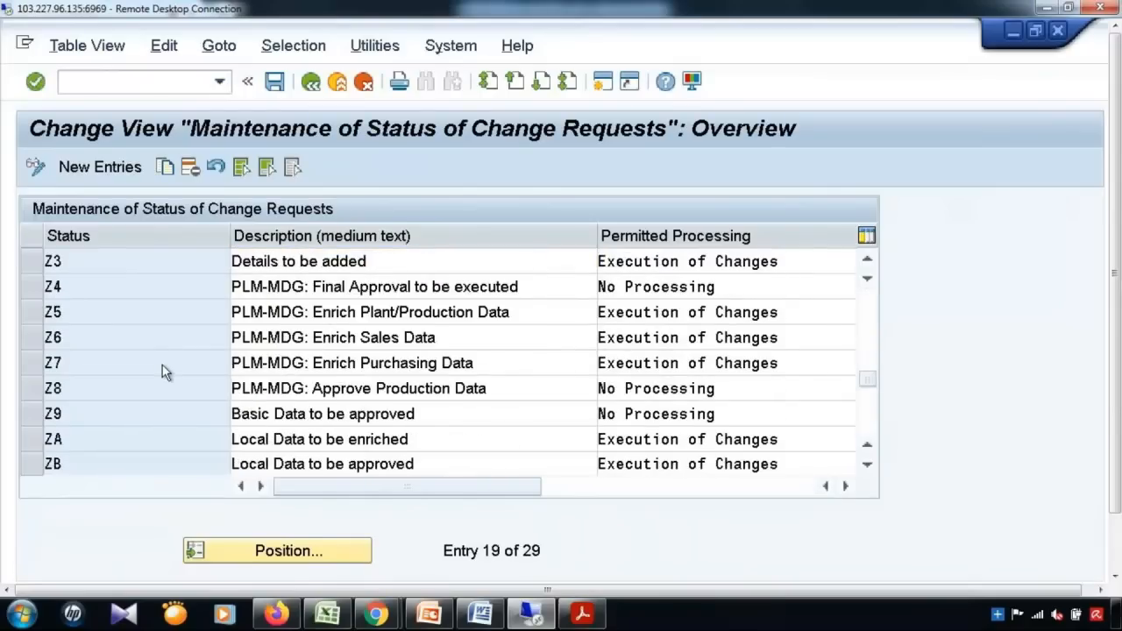
scroll(163, 365, "up", 3)
scroll(162, 365, "down", 1)
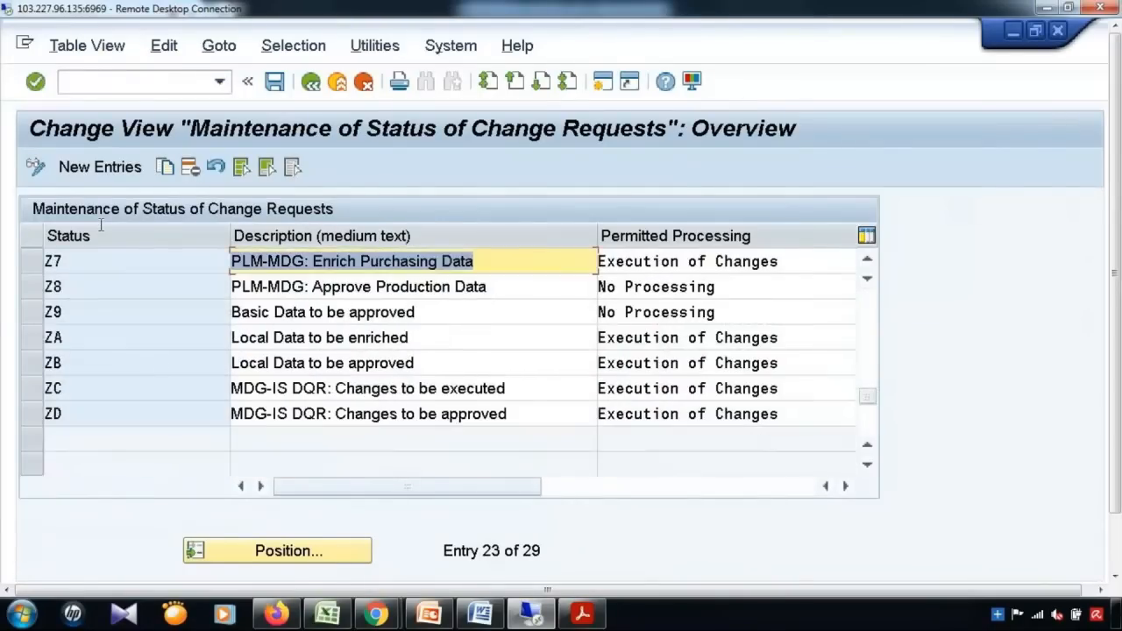
left_click(100, 167)
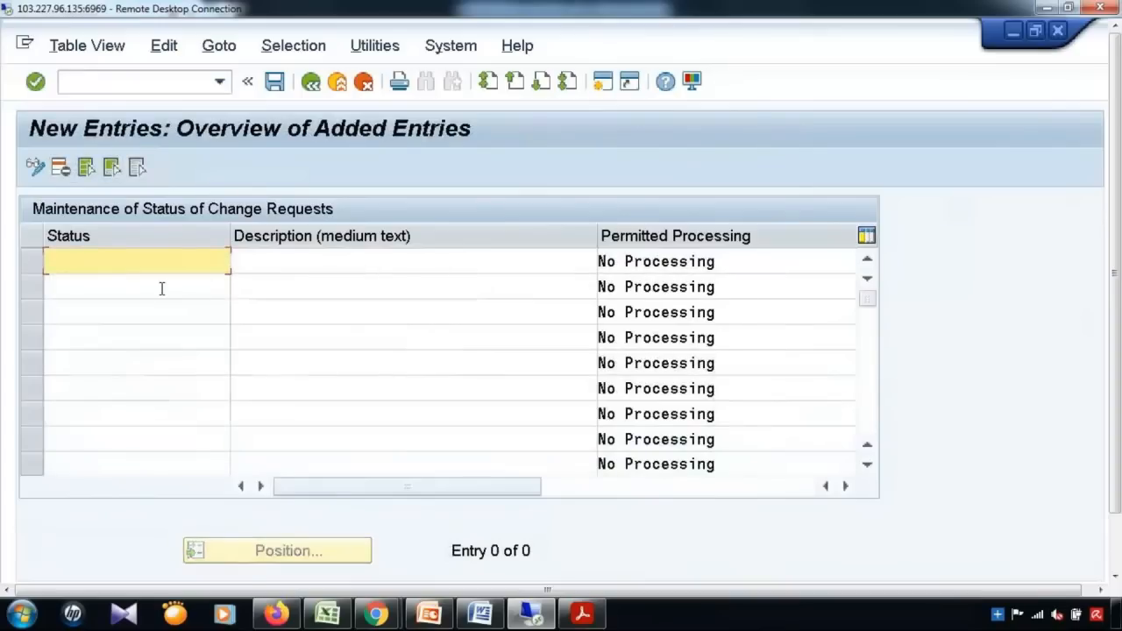
type("Y1")
key("Tab")
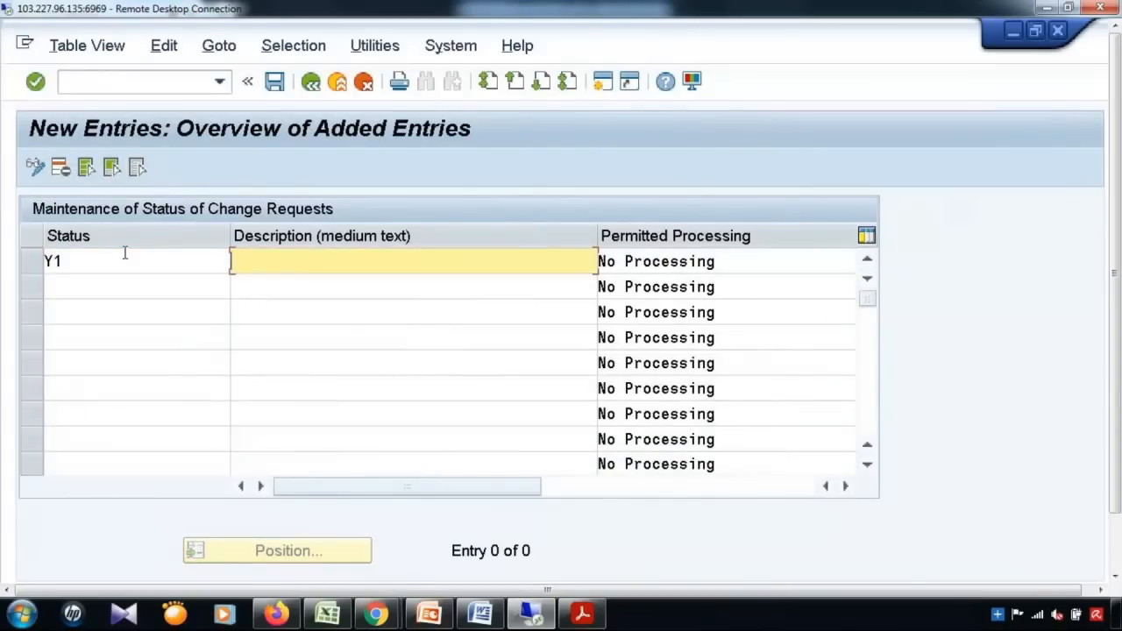
type("To be Approved ")
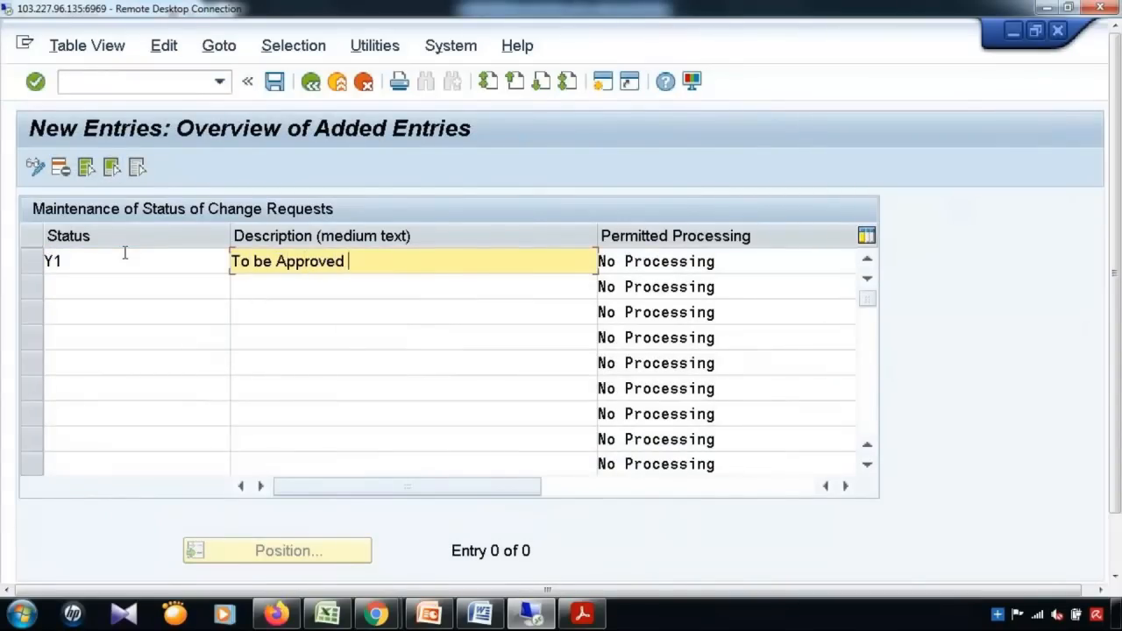
type("by Approver")
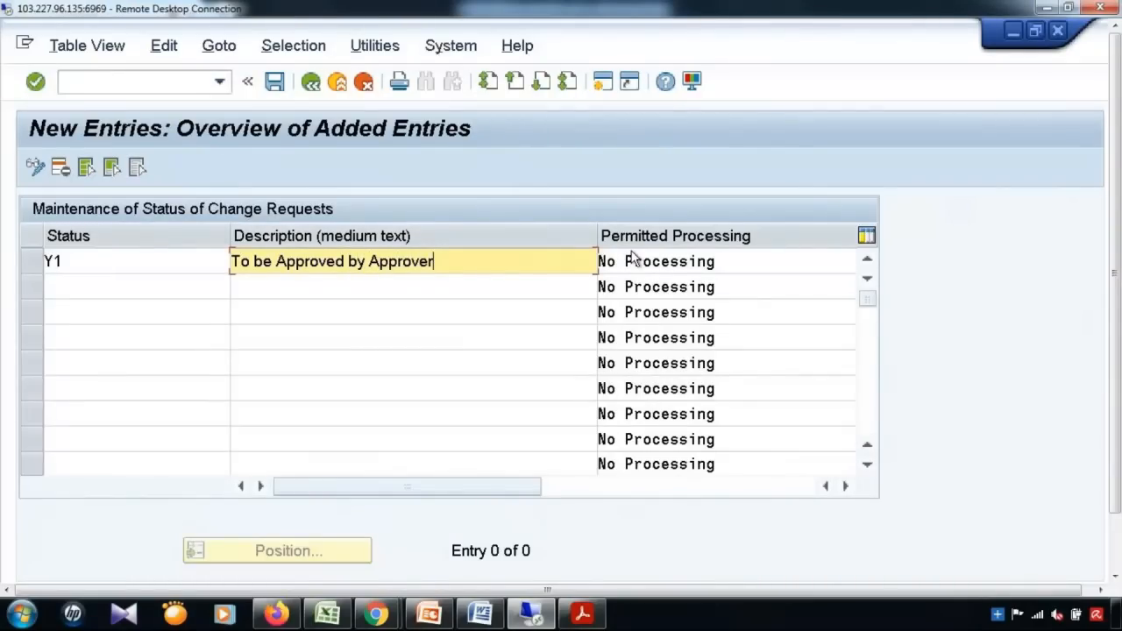
left_click_drag(470, 252, 219, 281)
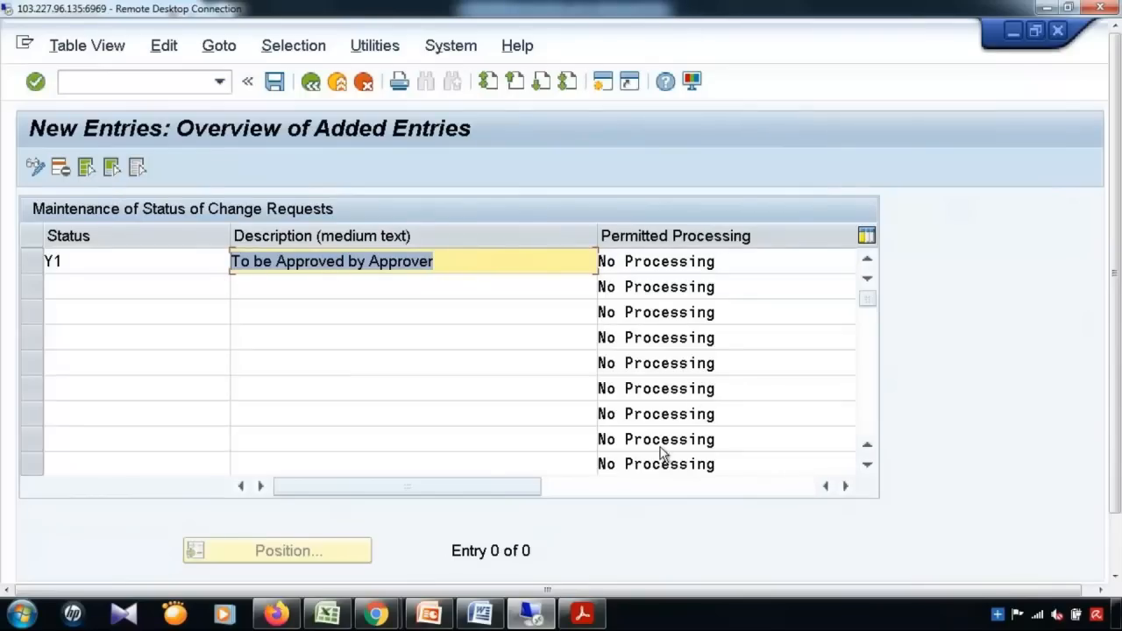
Switch to the SAP MDG Process Model presentation in PowerPoint, view the Change Request slide full screen, and return to the remote SAP session.
left_click(480, 614)
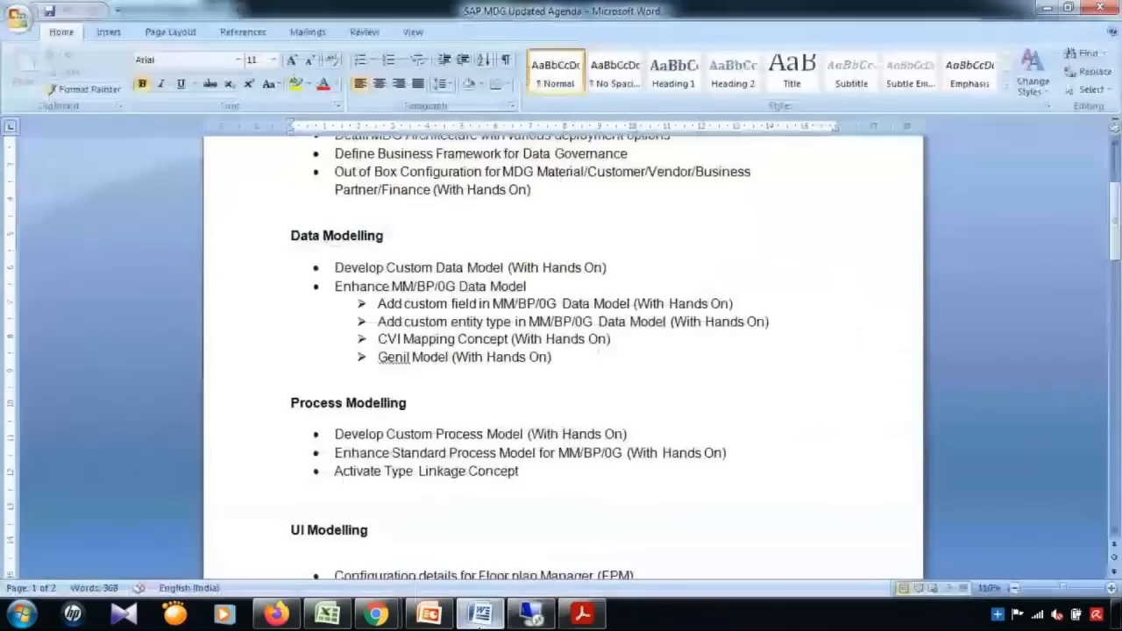
left_click(429, 613)
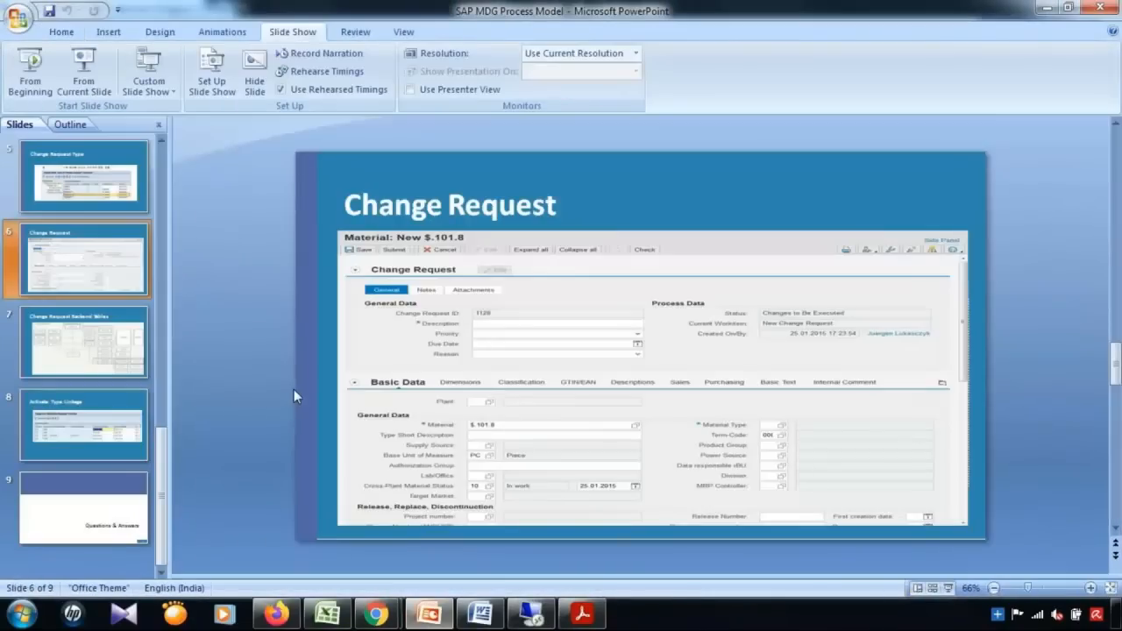
left_click(83, 74)
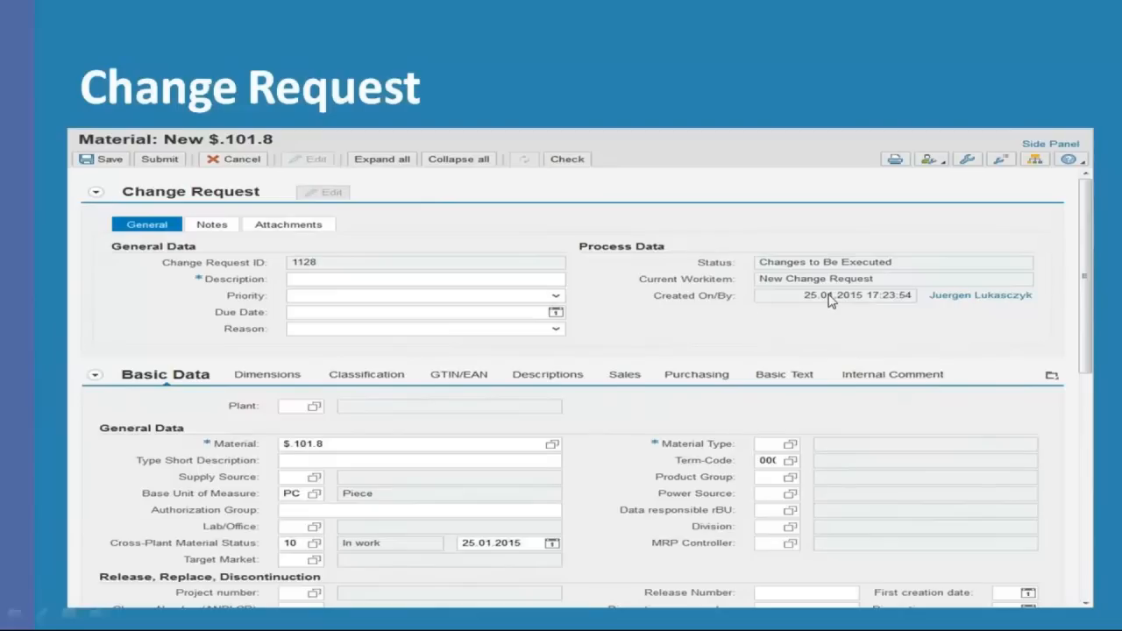
key("Escape")
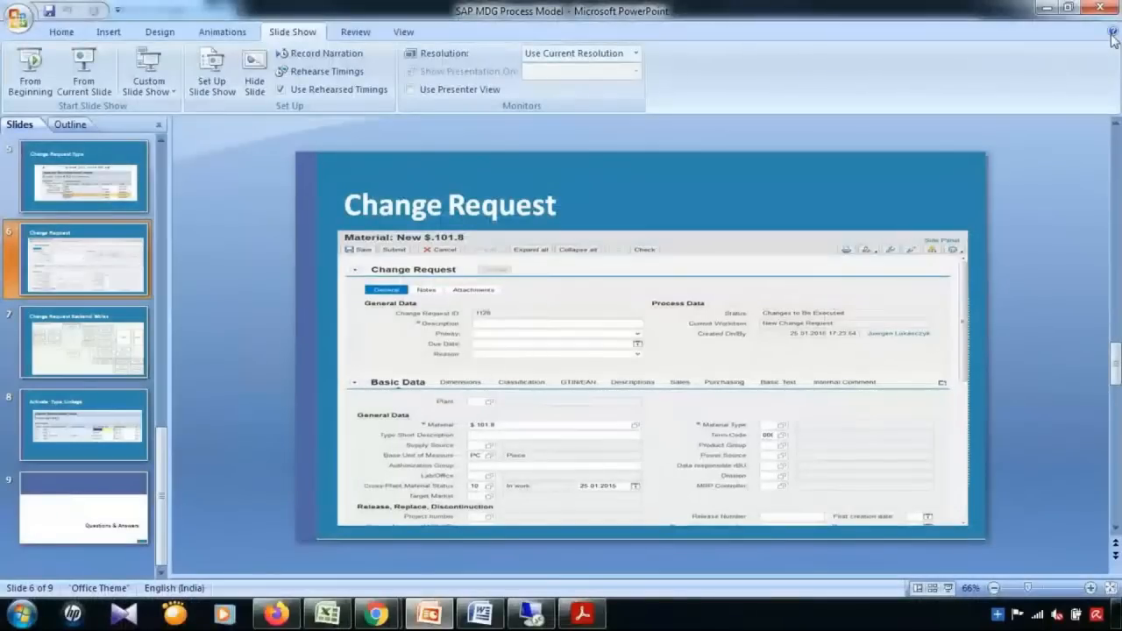
left_click(1046, 8)
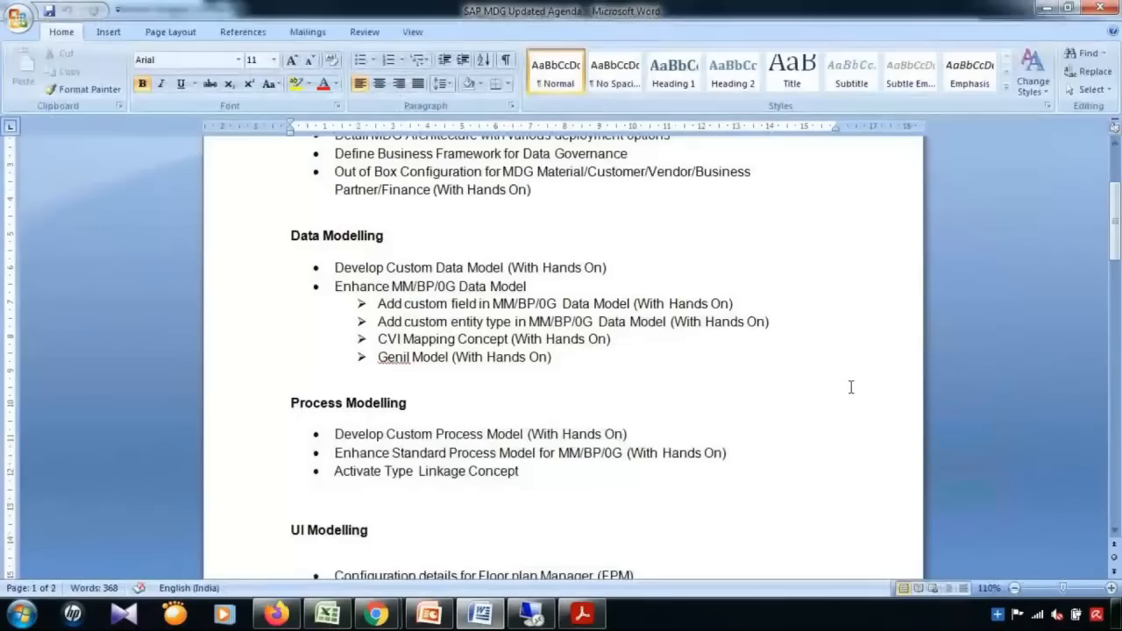
left_click(549, 615)
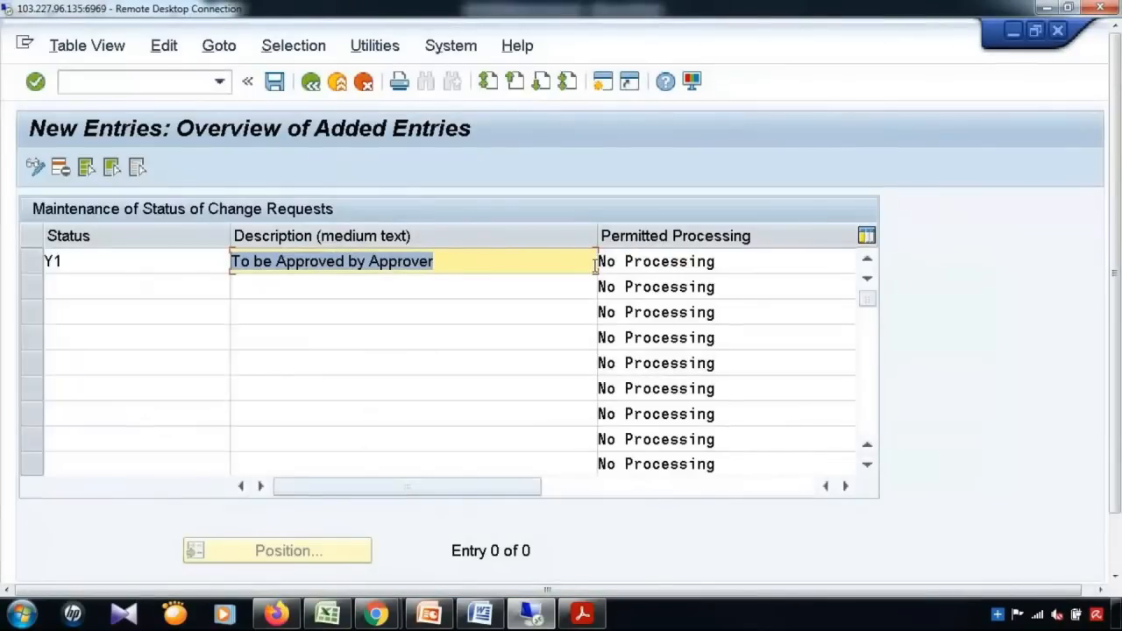
Set the permitted processing of status Y1 to Change of Object List, save the entry, and return to the status overview.
left_click(666, 263)
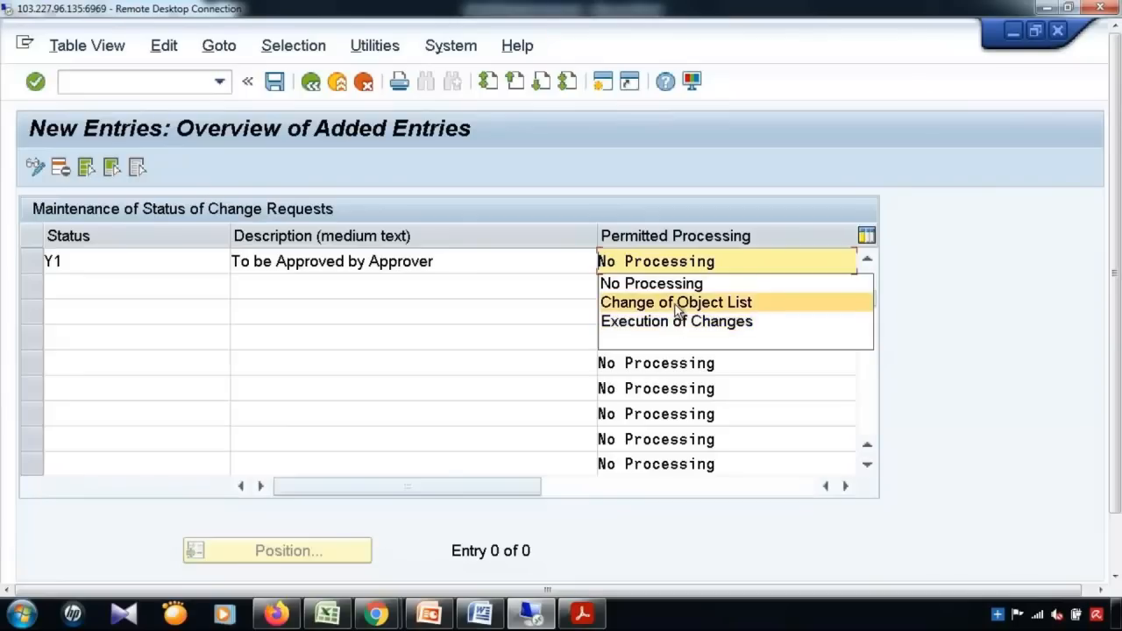
left_click(673, 302)
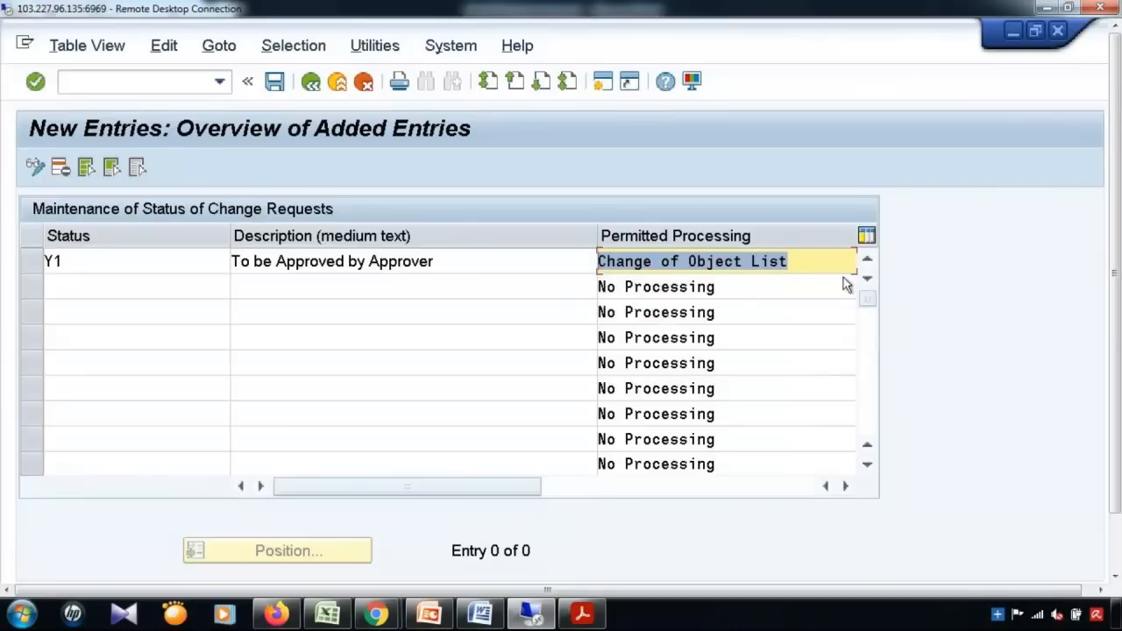
left_click(278, 79)
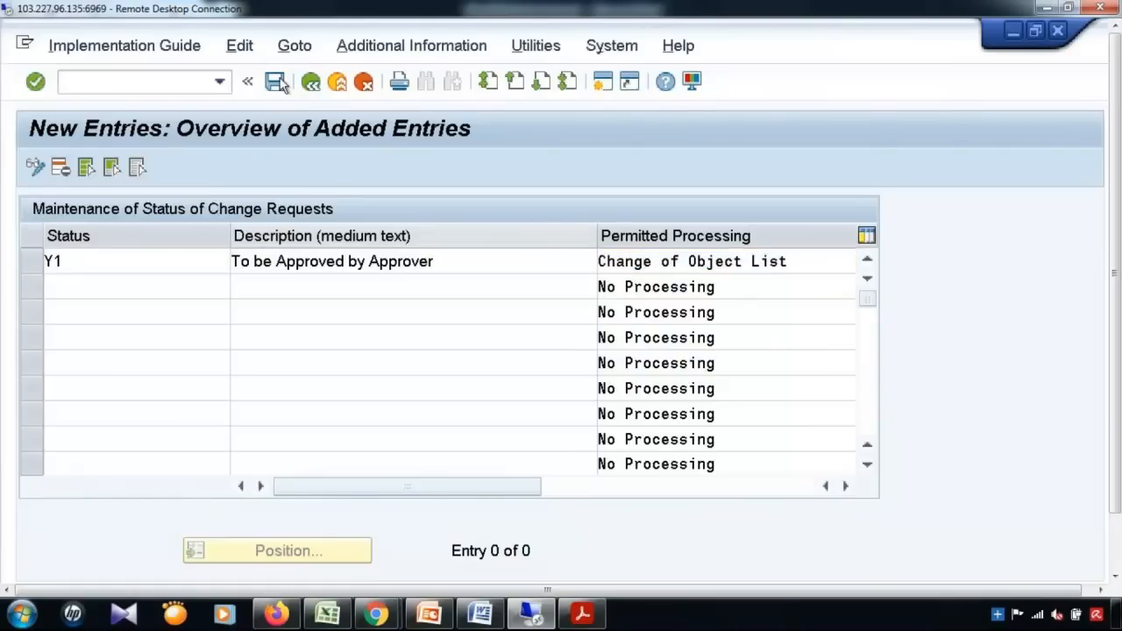
left_click(400, 422)
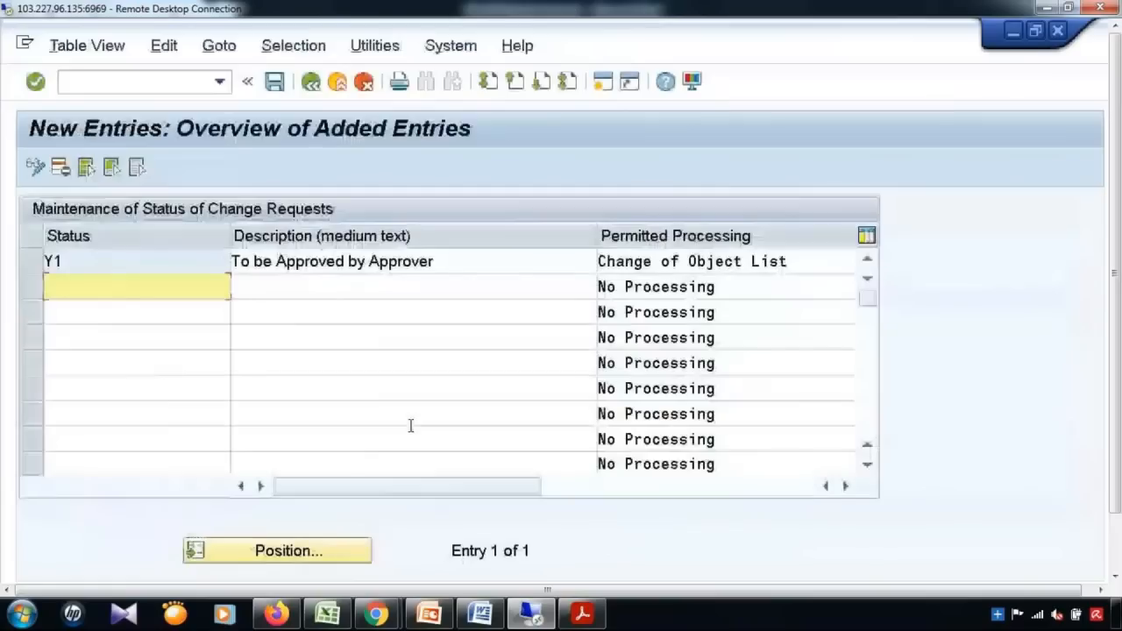
left_click(170, 264)
left_click(312, 84)
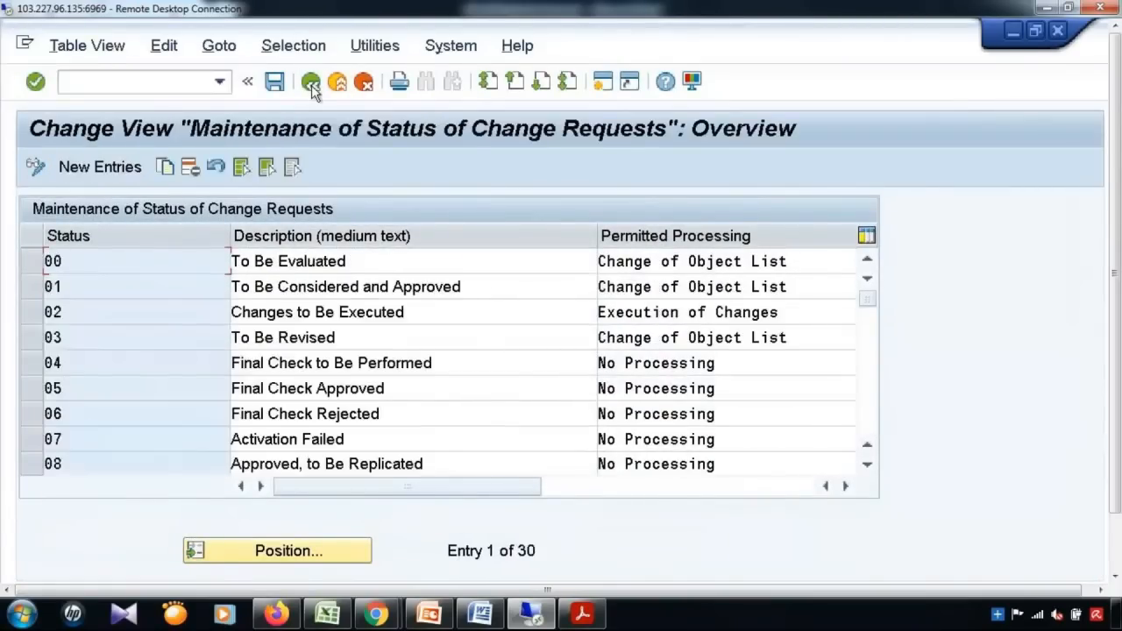
Find status Y1 in the overview, check its code and description, and go back to the implementation guide.
scroll(99, 334, "down", 5)
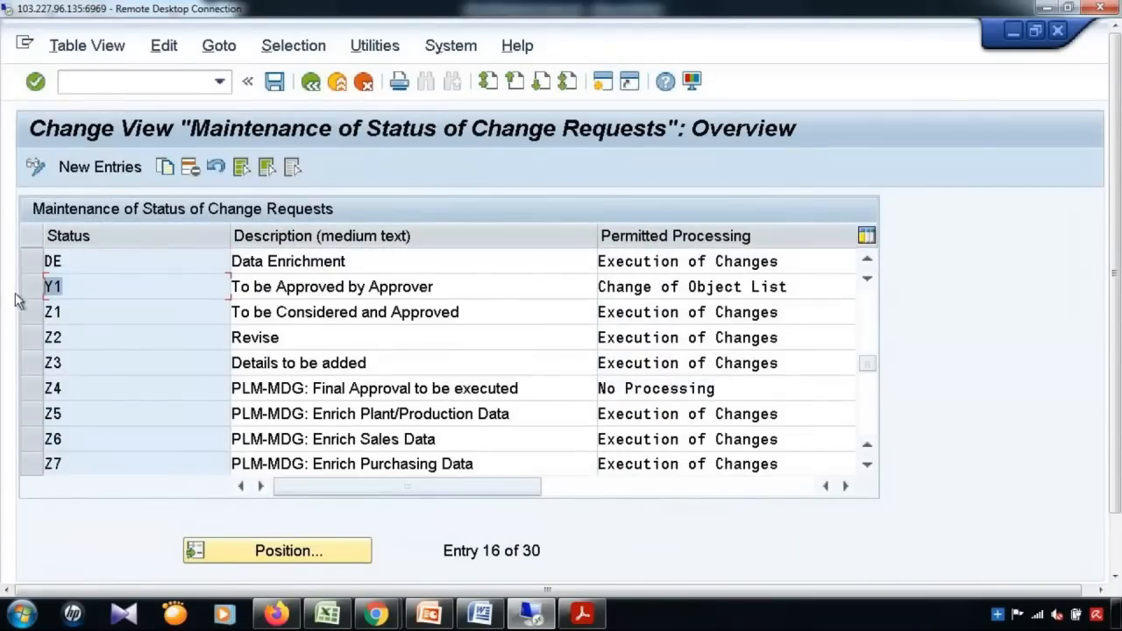
left_click(33, 288)
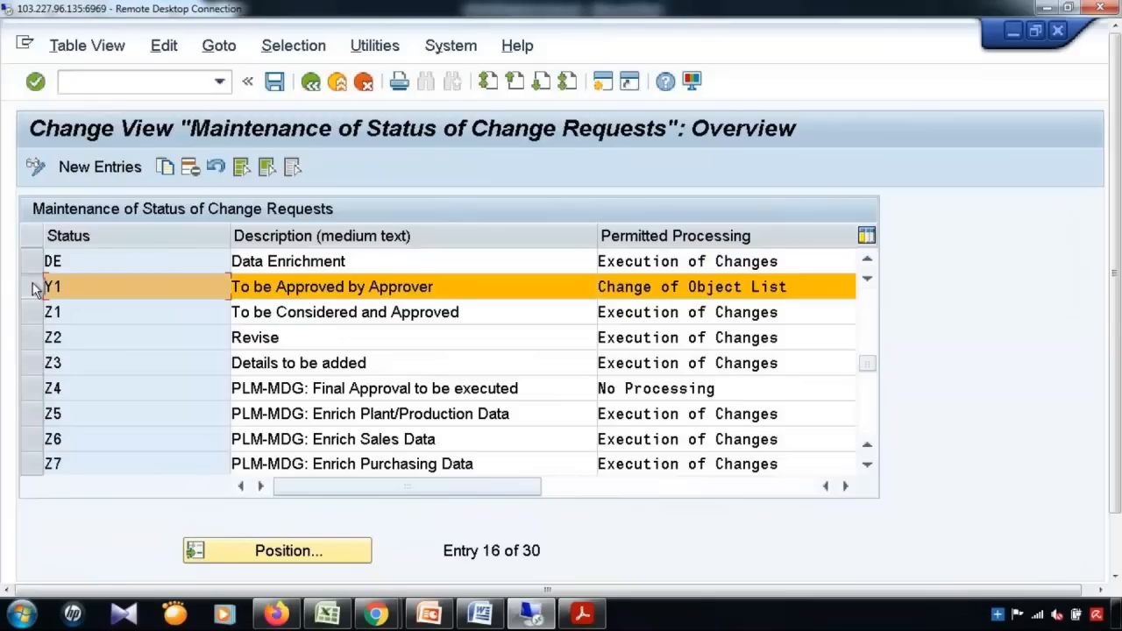
double_click(77, 284)
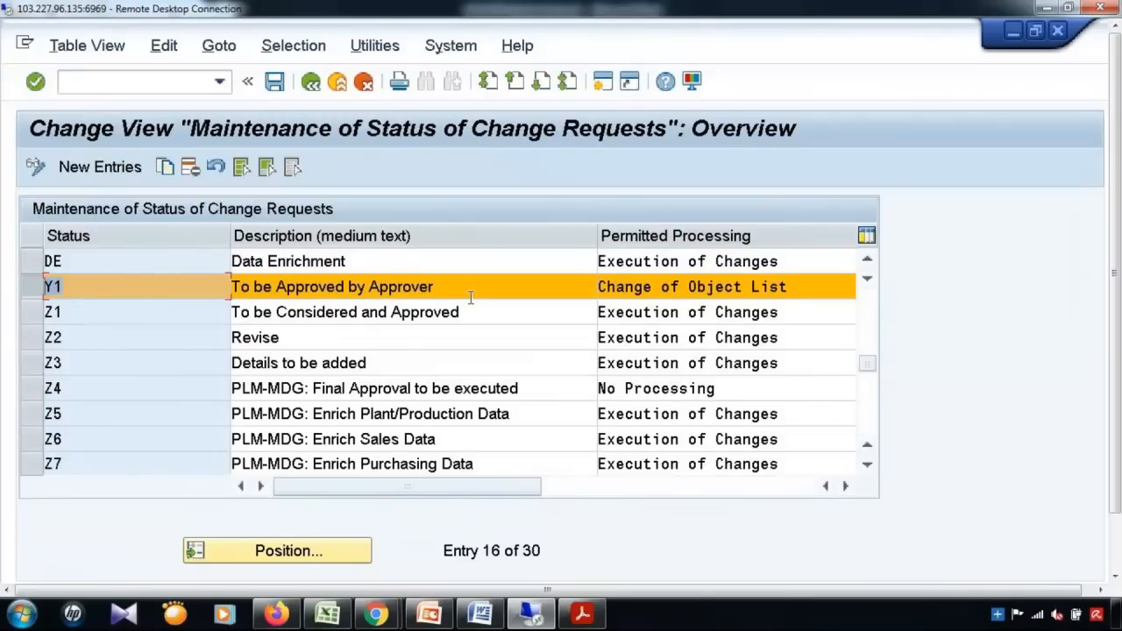
left_click_drag(472, 295, 137, 301)
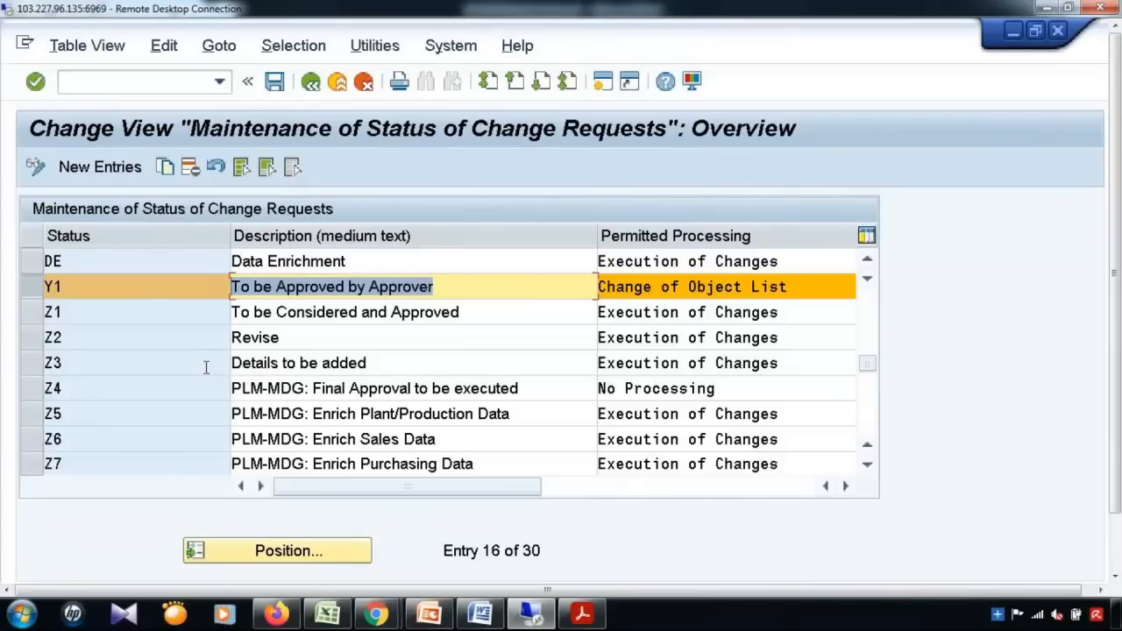
left_click(311, 83)
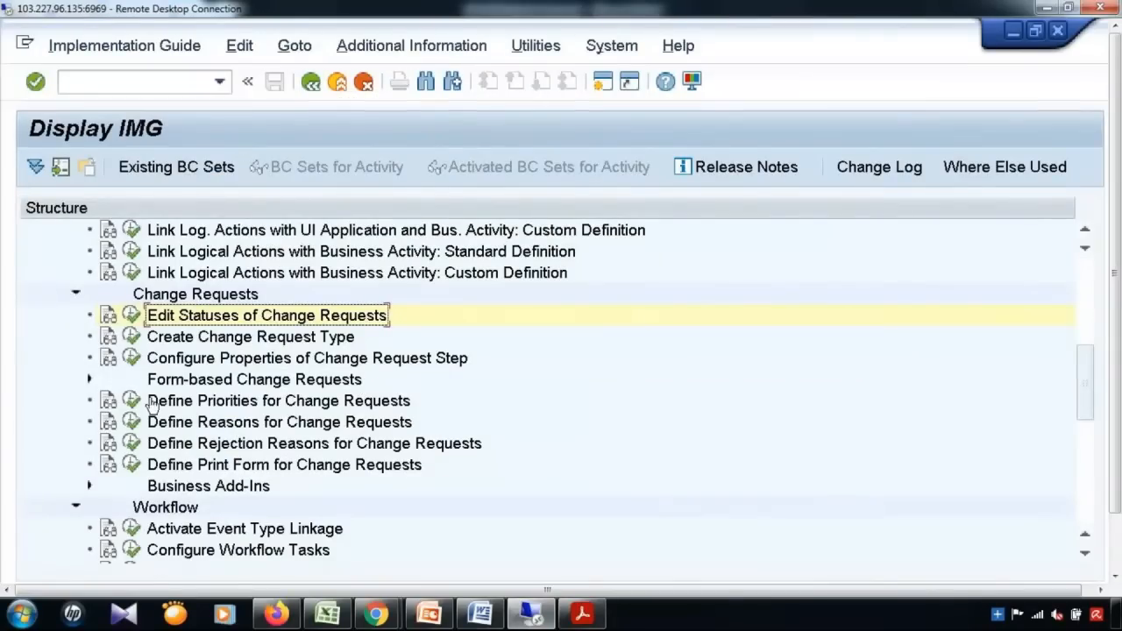
Select Define Priorities for Change Requests, view the Change Request and Change Request Backend Tables slides in PowerPoint, and return to the SAP session.
left_click(229, 402)
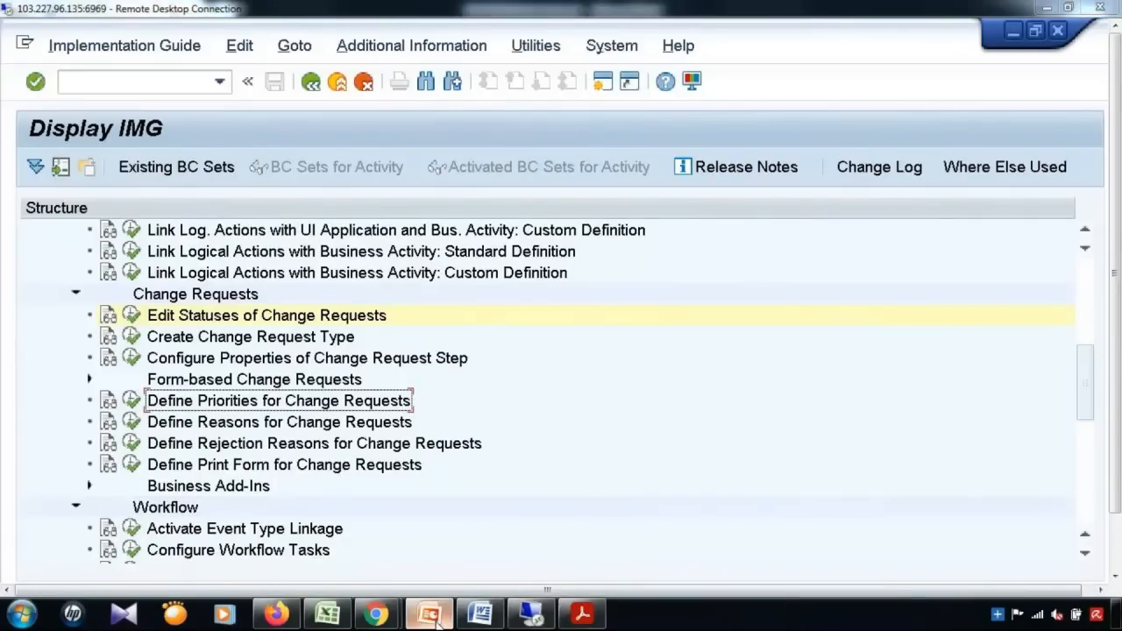
key("alt+Tab")
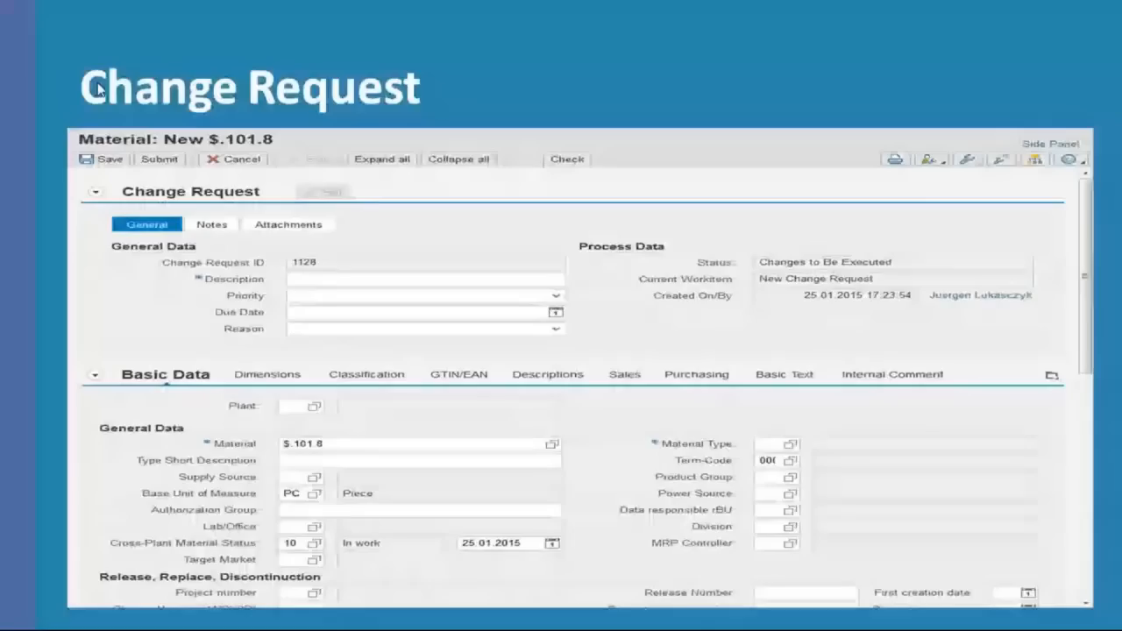
left_click(83, 72)
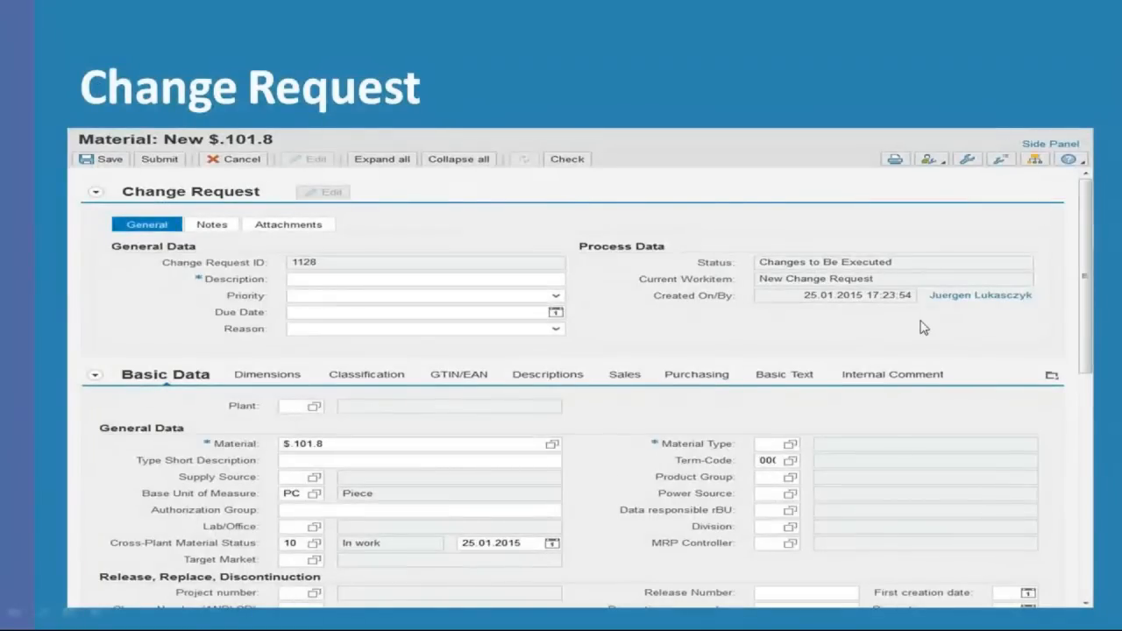
key("Right")
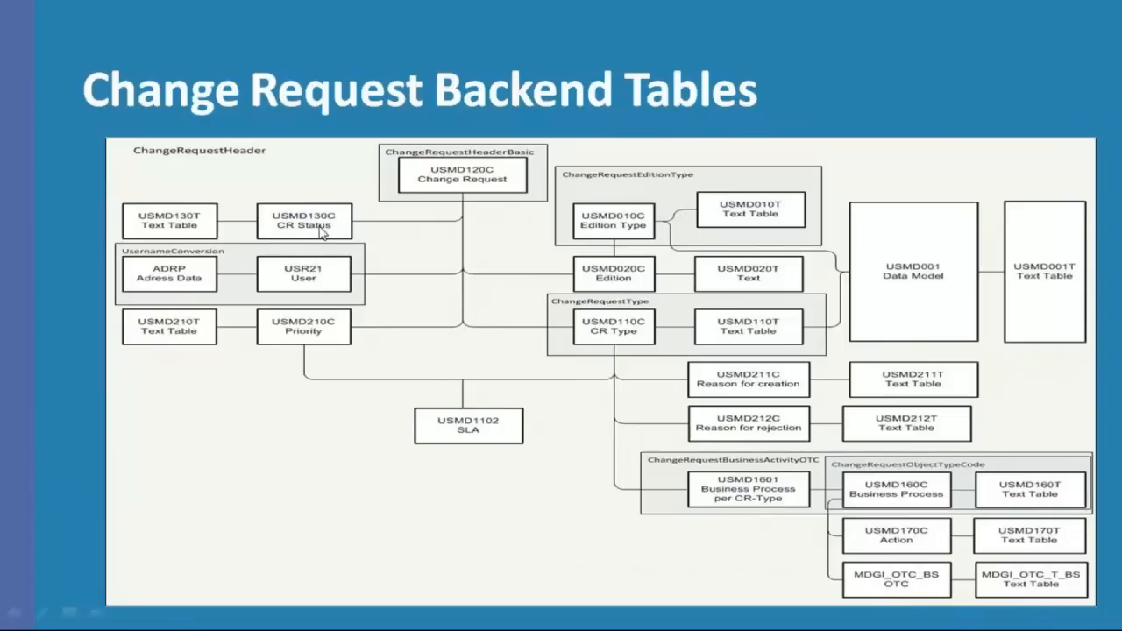
key("Escape")
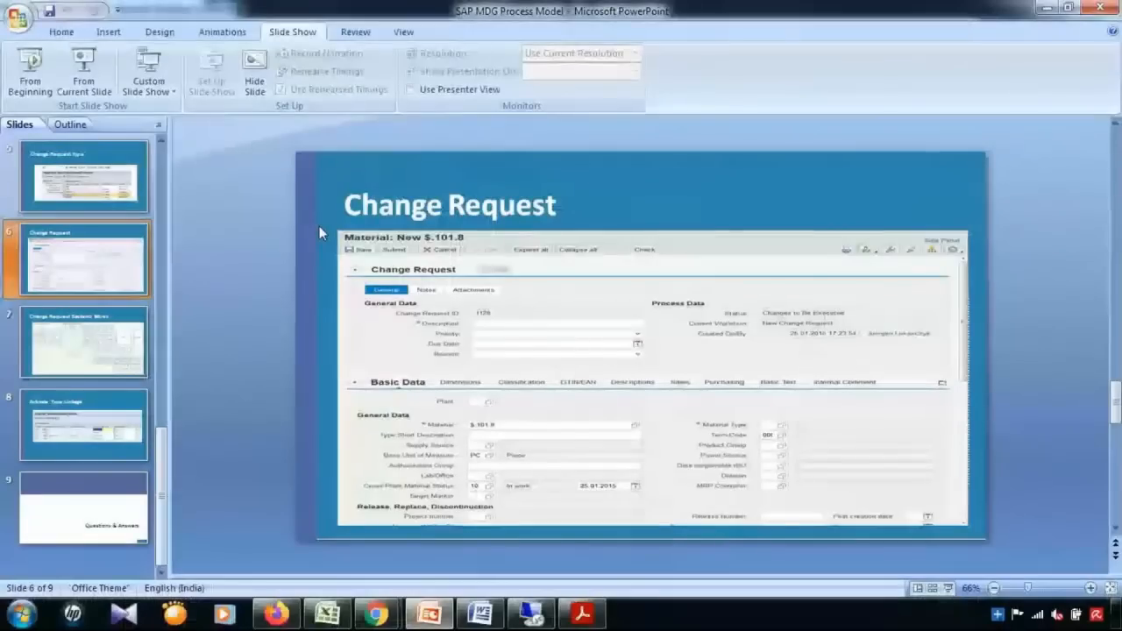
left_click(549, 618)
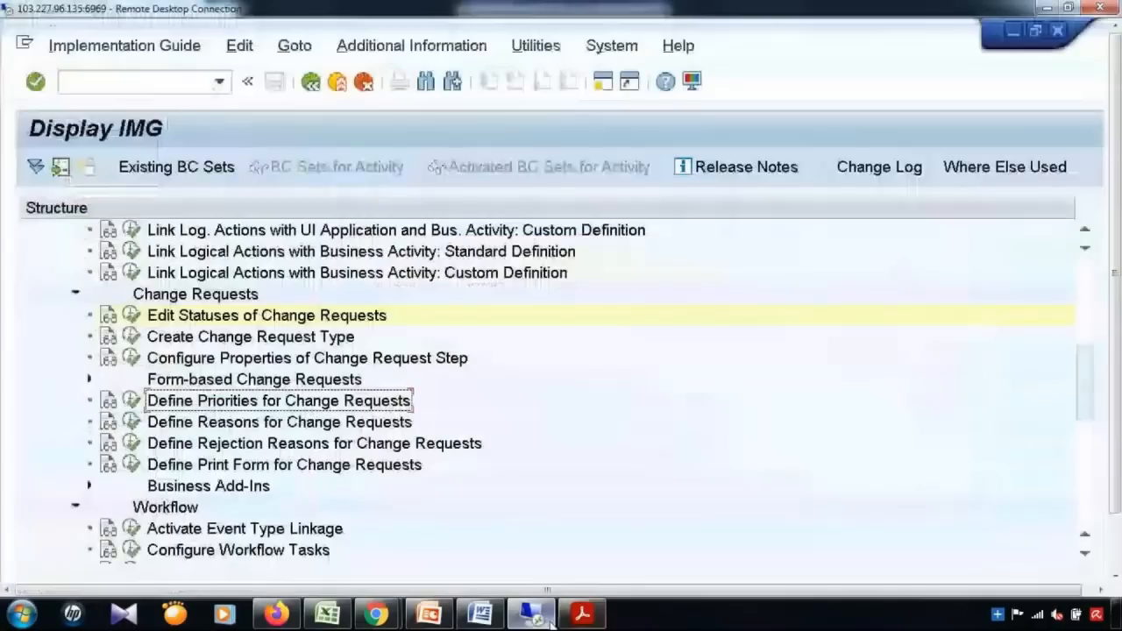
Reopen Edit Statuses of Change Requests and locate and select status Y1 in the list.
left_click(132, 317)
left_click(132, 419)
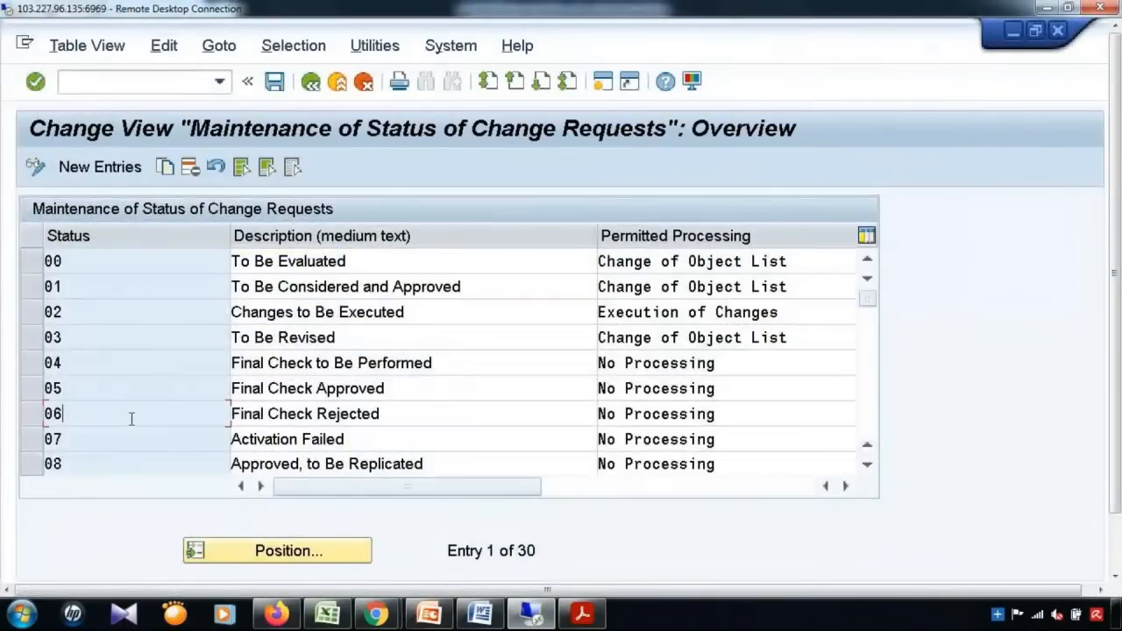
scroll(132, 418, "down", 3)
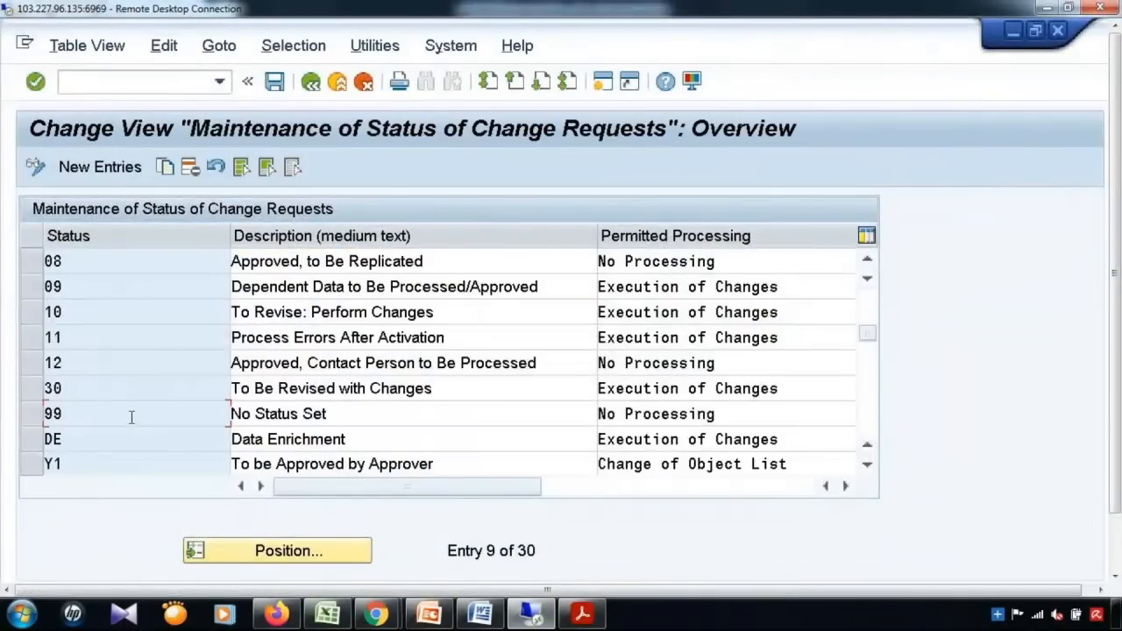
left_click(39, 462)
left_click_drag(77, 465, 13, 460)
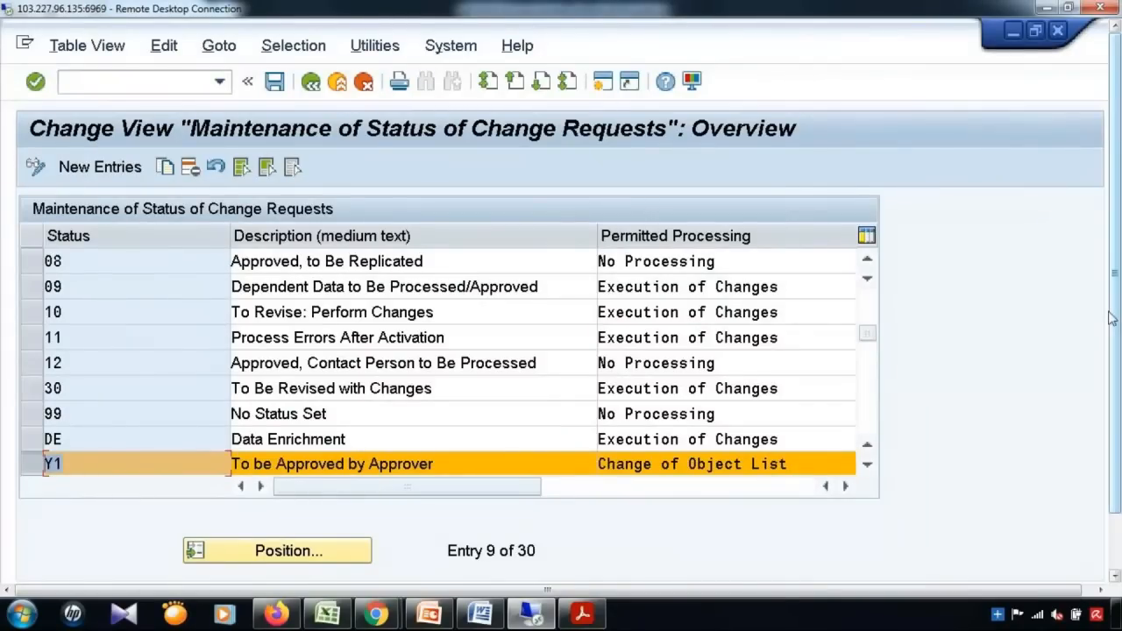
left_click_drag(1113, 503, 1113, 563)
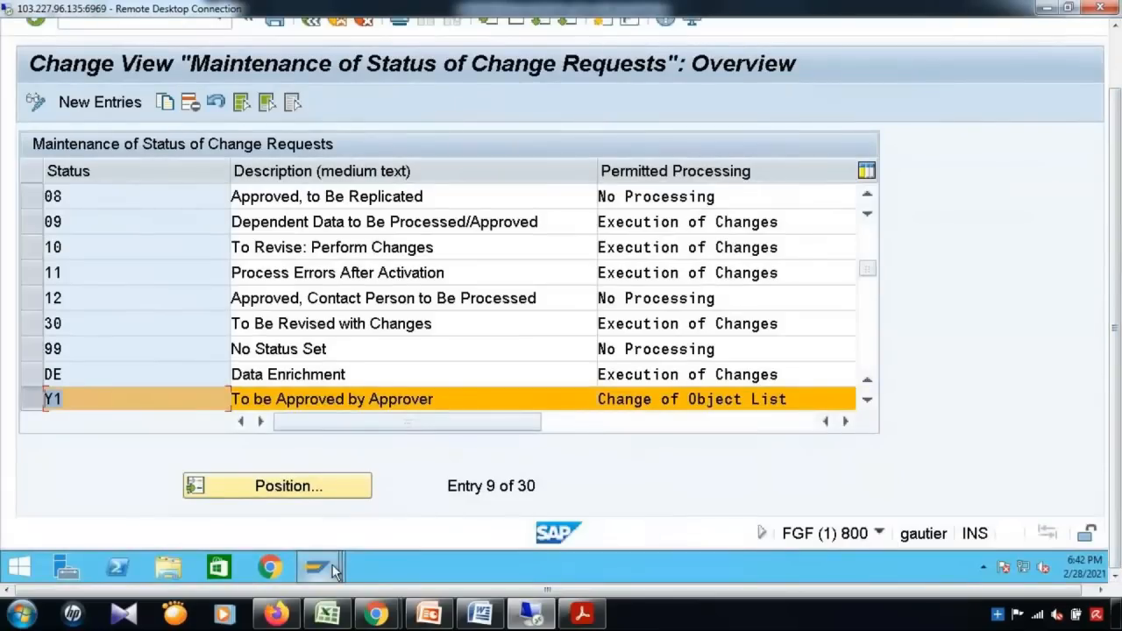
Switch to the other SAP session and open the ABAP Dictionary (SE11) in a new session.
mouse_move(333, 571)
left_click(514, 508)
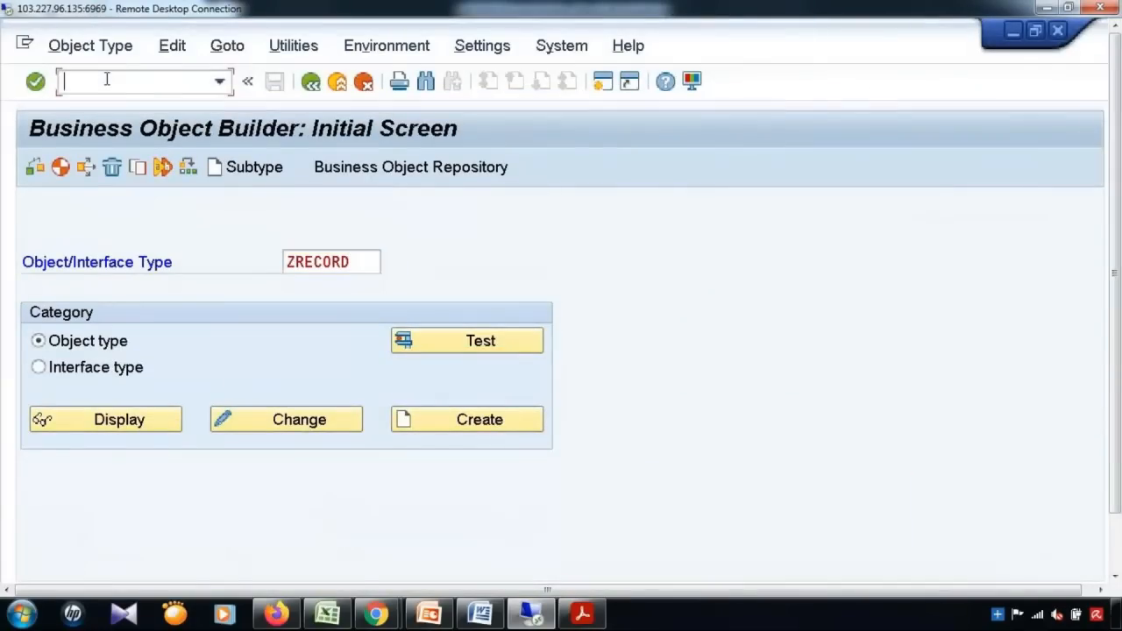
type("/nse11")
key("Return")
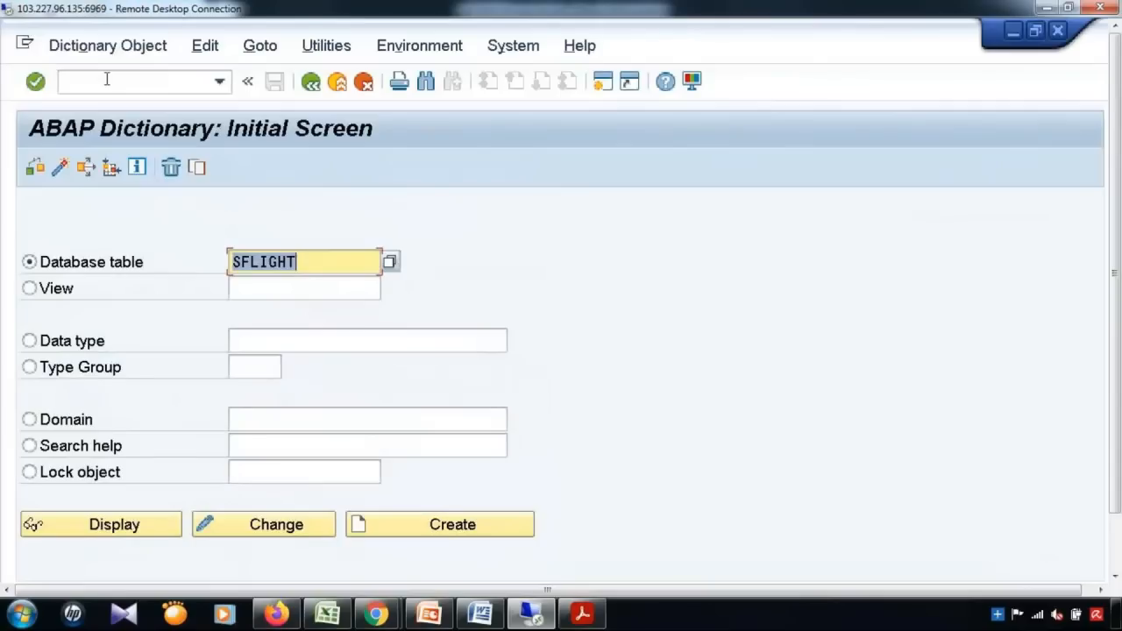
Try to display database table USMD130F, and try again with the name USMD130.
type("USMD")
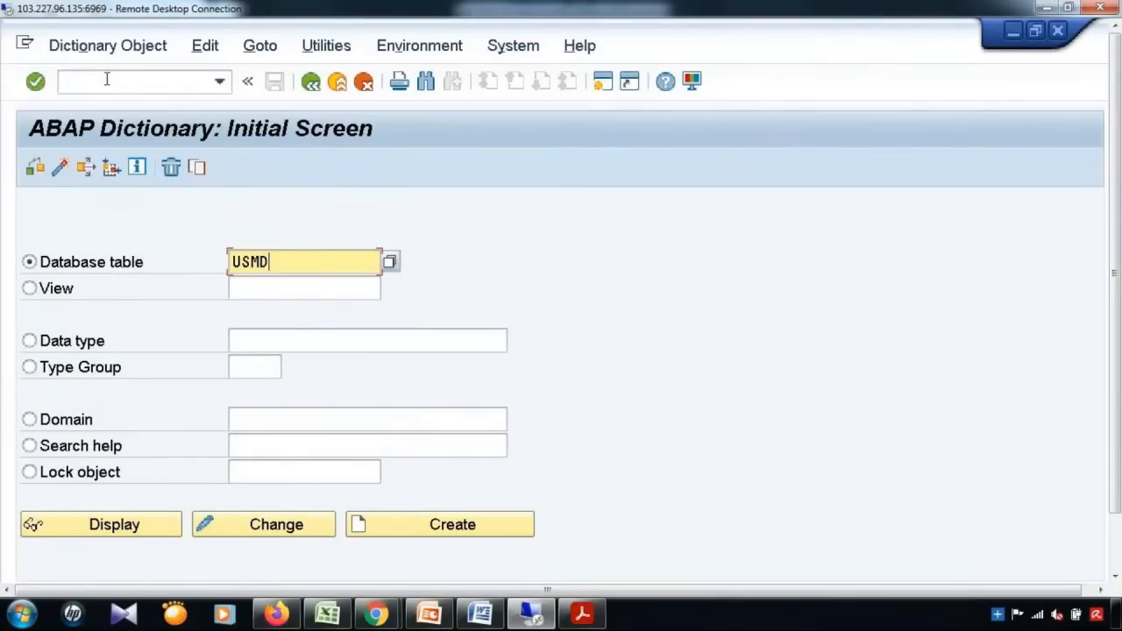
type("130F")
left_click(147, 527)
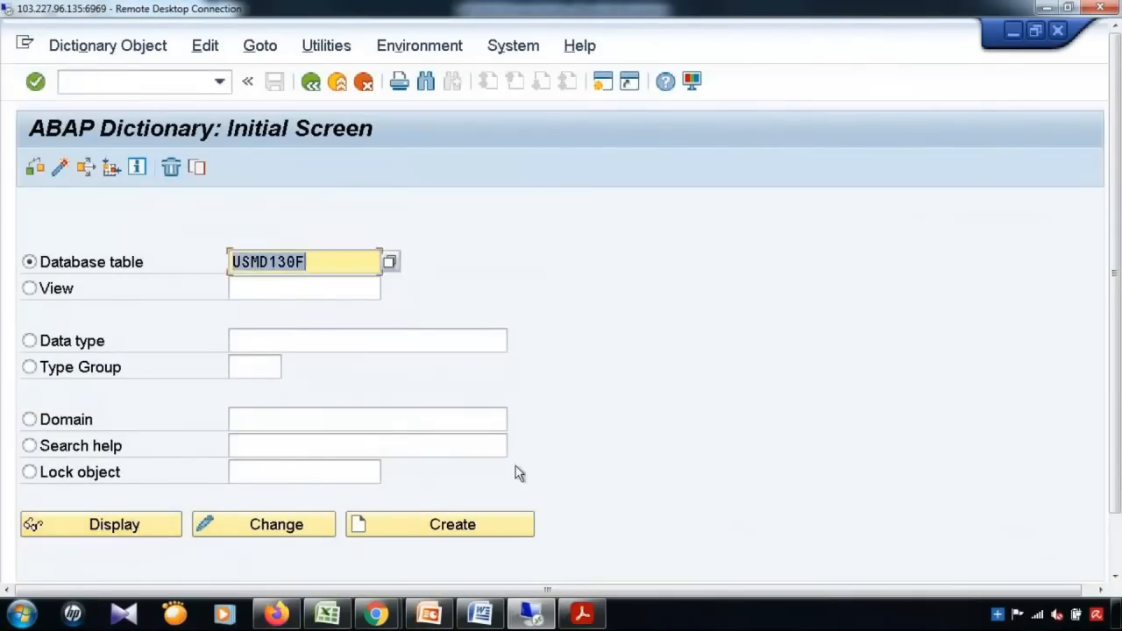
left_click(349, 262)
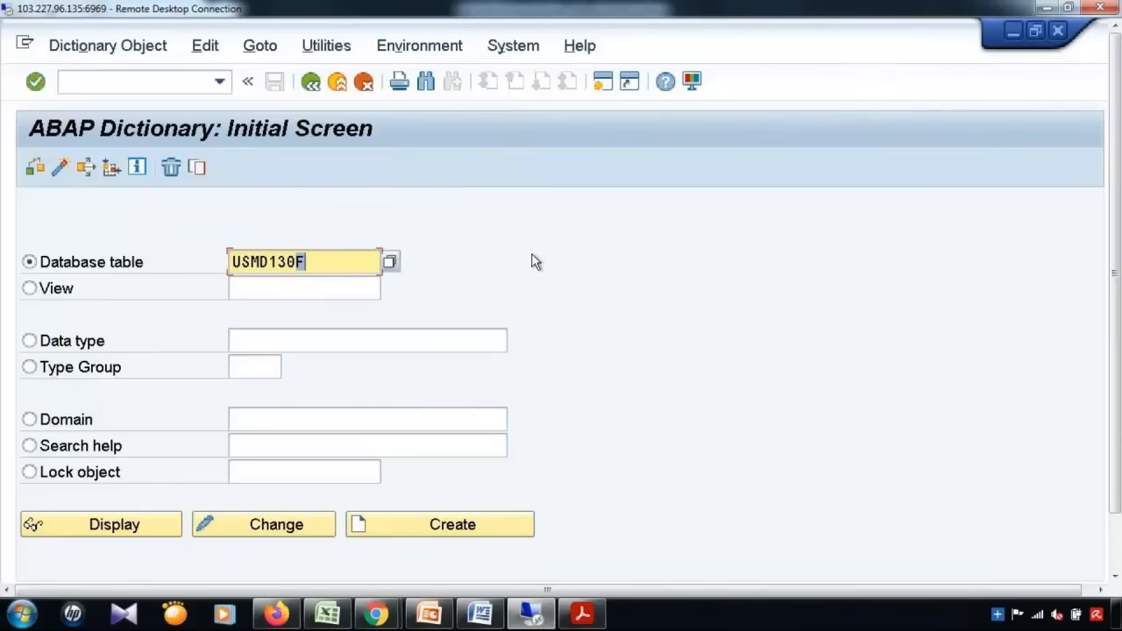
key("BackSpace")
left_click(137, 531)
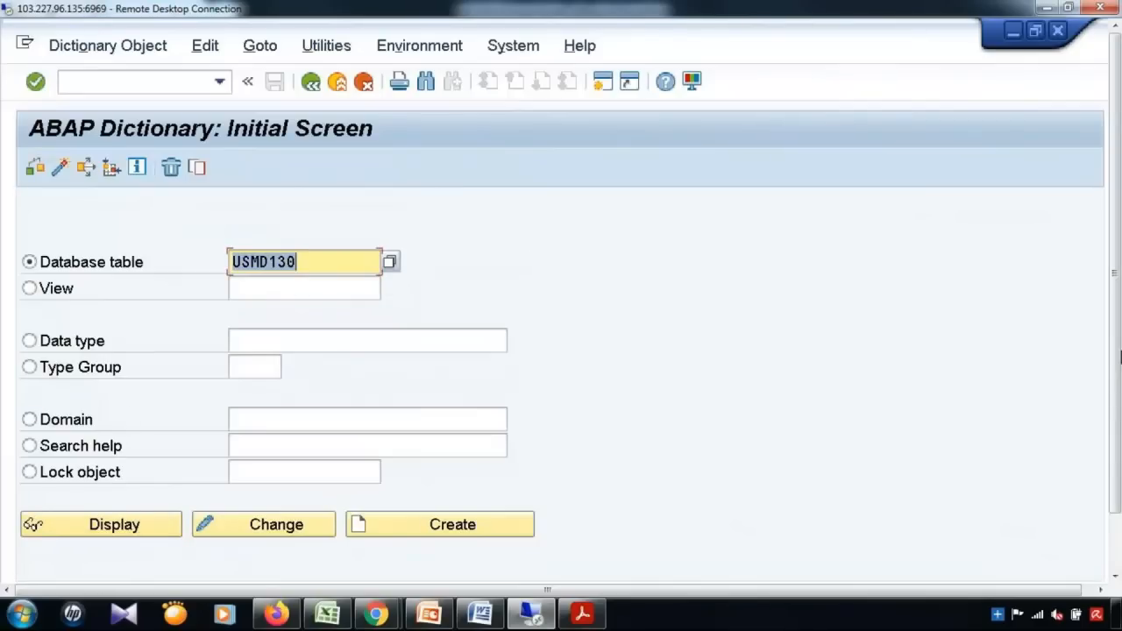
left_click(1115, 536)
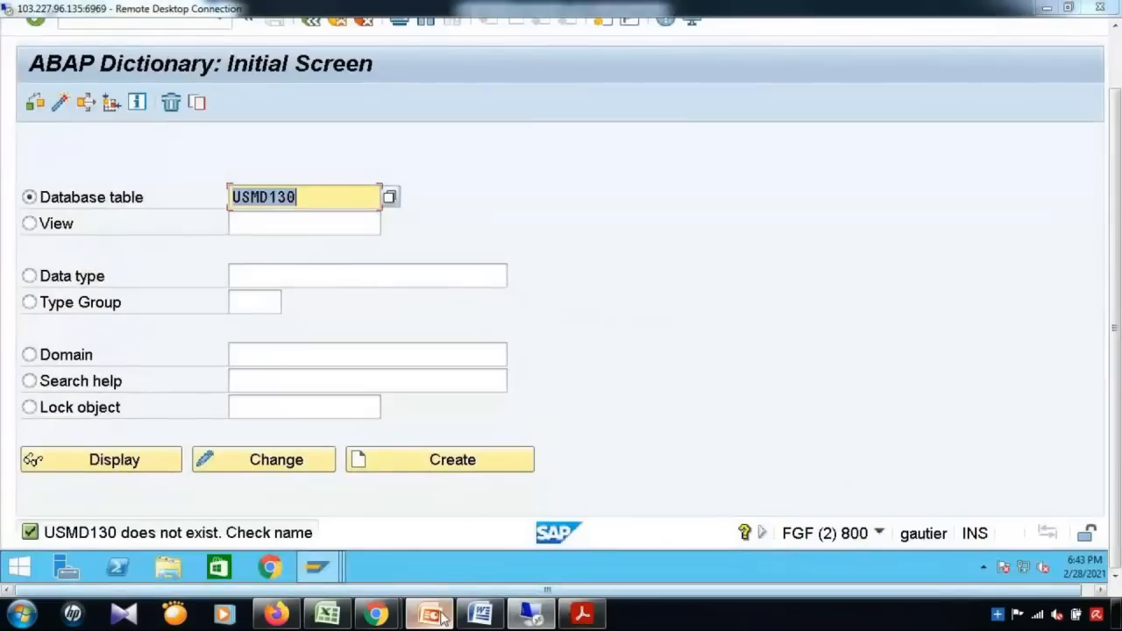
Look up the CR Status table name on the Change Request Backend Tables slide in PowerPoint and return to the SAP session.
left_click(432, 614)
left_click(87, 97)
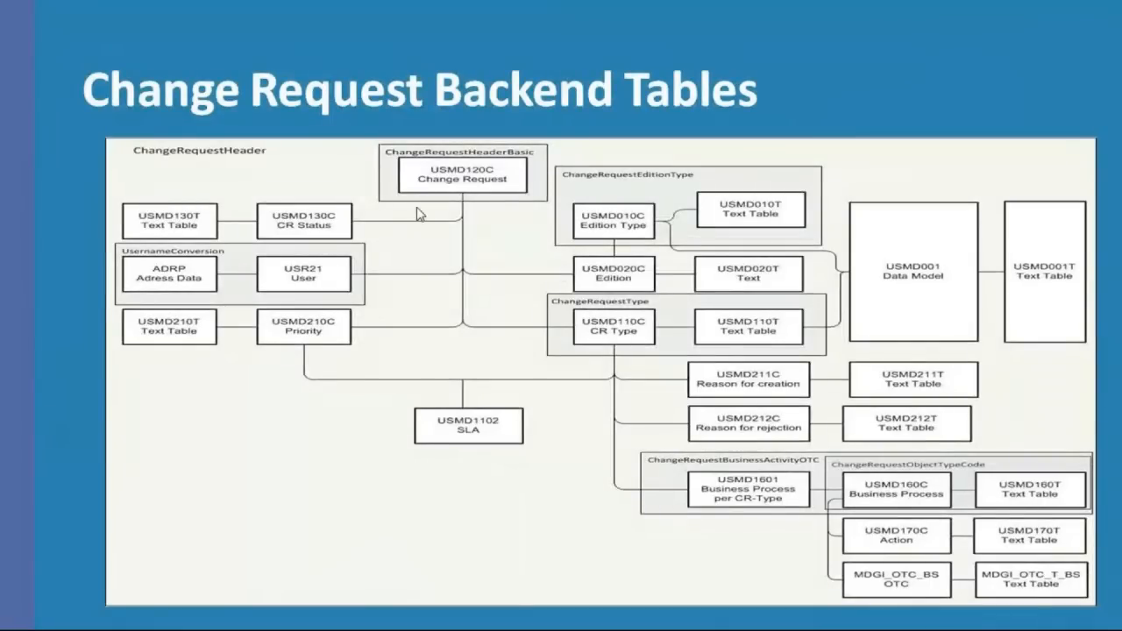
key("Escape")
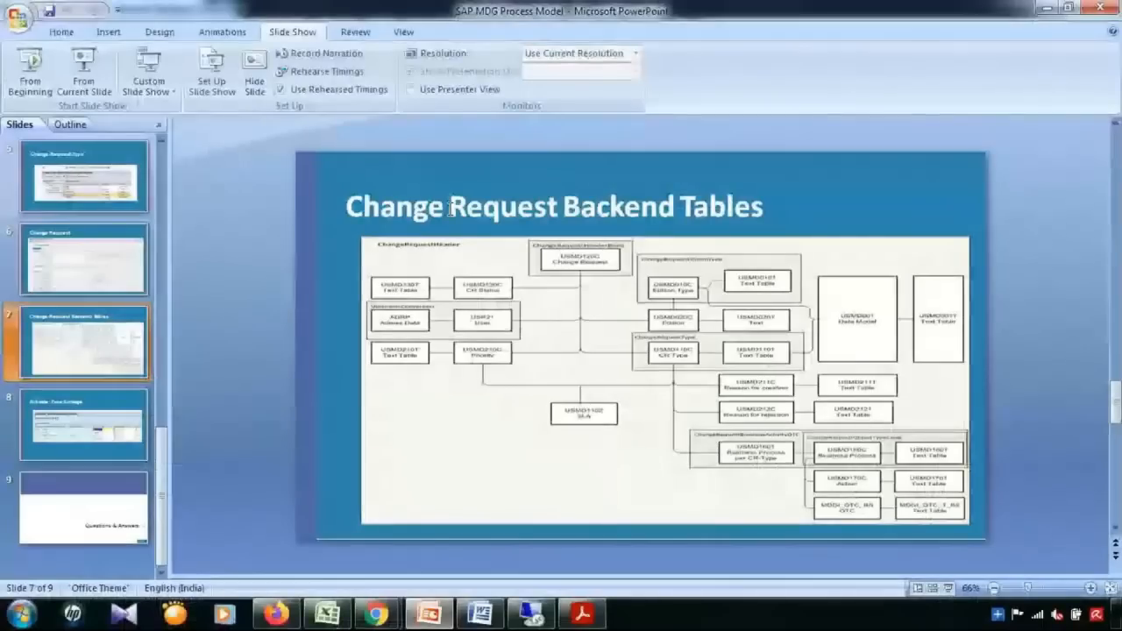
left_click(532, 614)
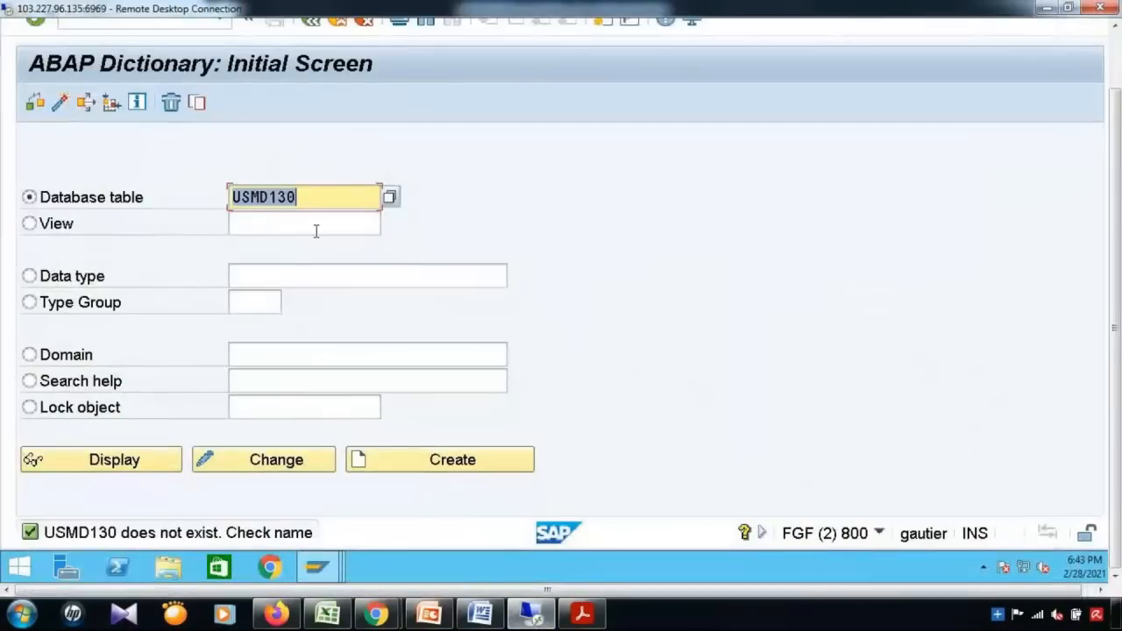
Display the definition of database table USMD130C in the ABAP Dictionary.
type("C")
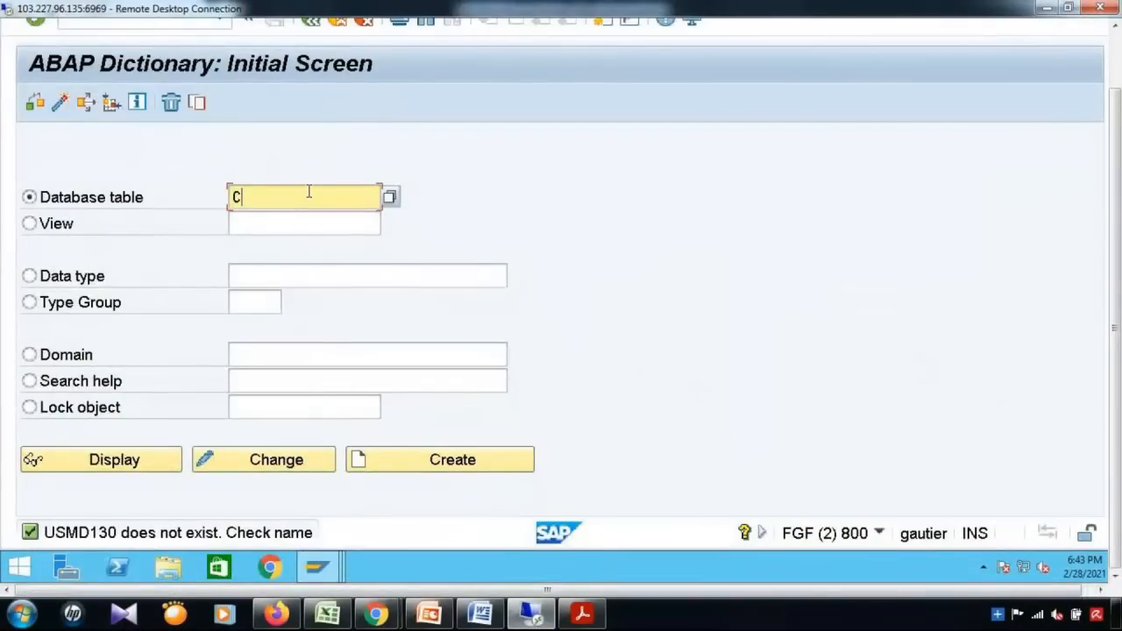
key("BackSpace")
left_click(307, 218)
type("C")
left_click(133, 464)
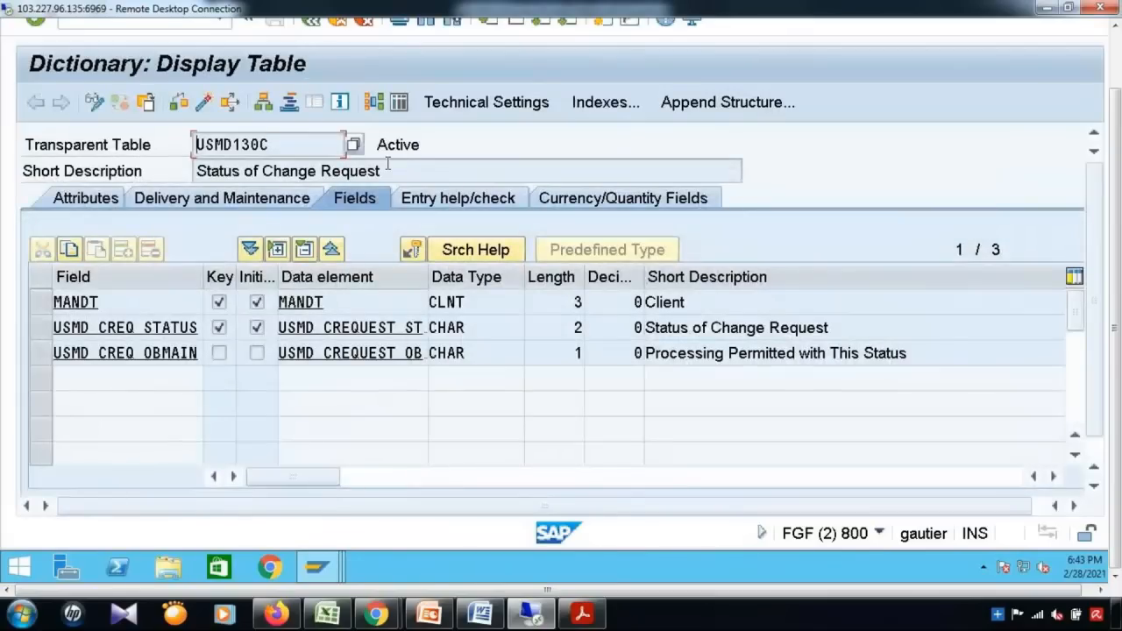
Examine the table's short description and widen the Field column to read USMD_CREQ_STATUS and USMD_CREQ_OBMAIN in full.
left_click_drag(405, 173, 198, 172)
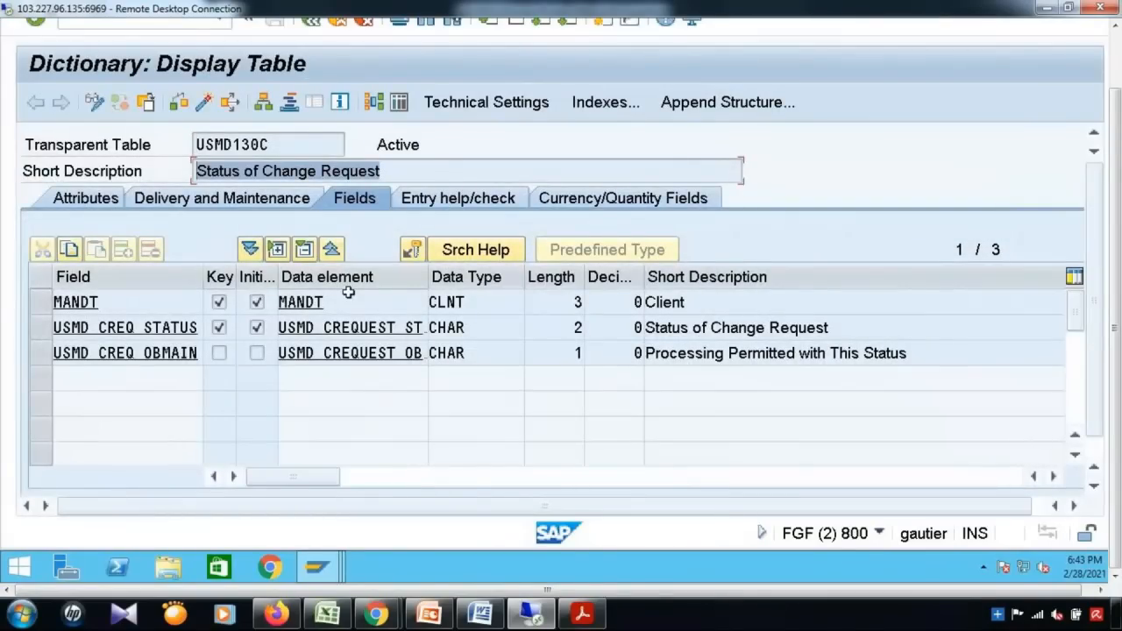
left_click_drag(203, 278, 356, 285)
left_click_drag(206, 331, 10, 333)
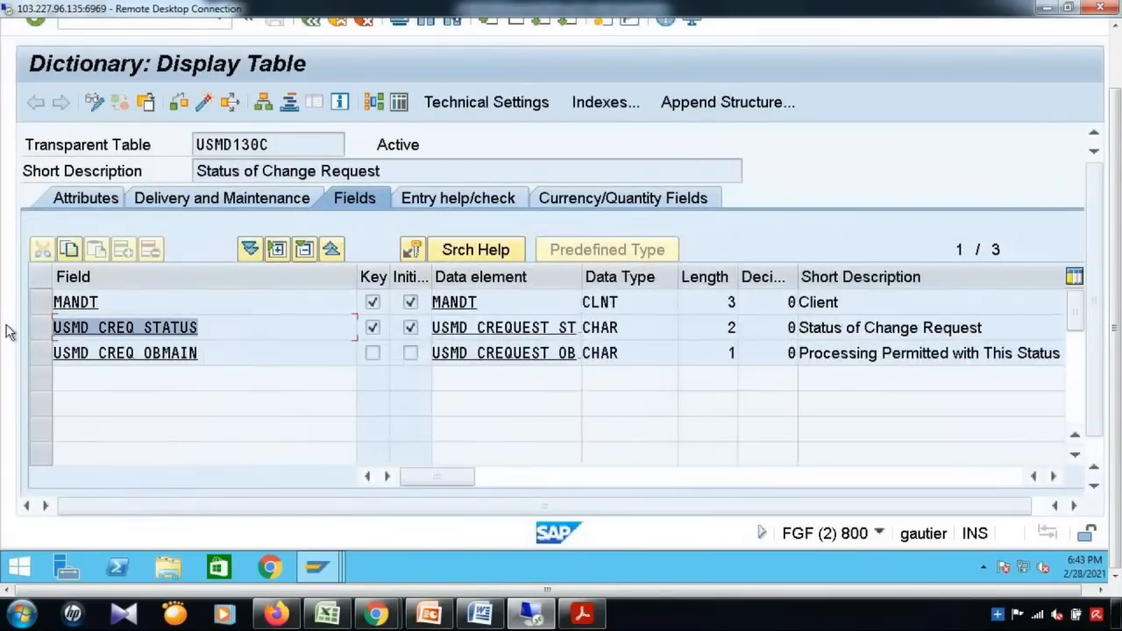
left_click_drag(240, 359, 3, 356)
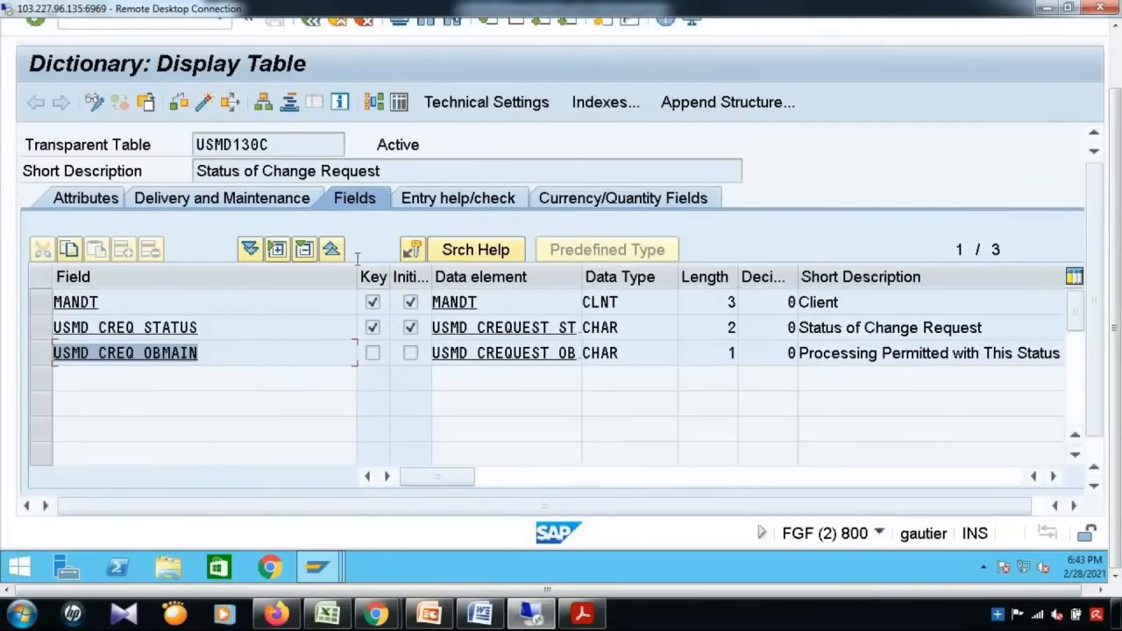
Open the contents of table USMD130C and list its entries without any selection restrictions.
left_click(399, 102)
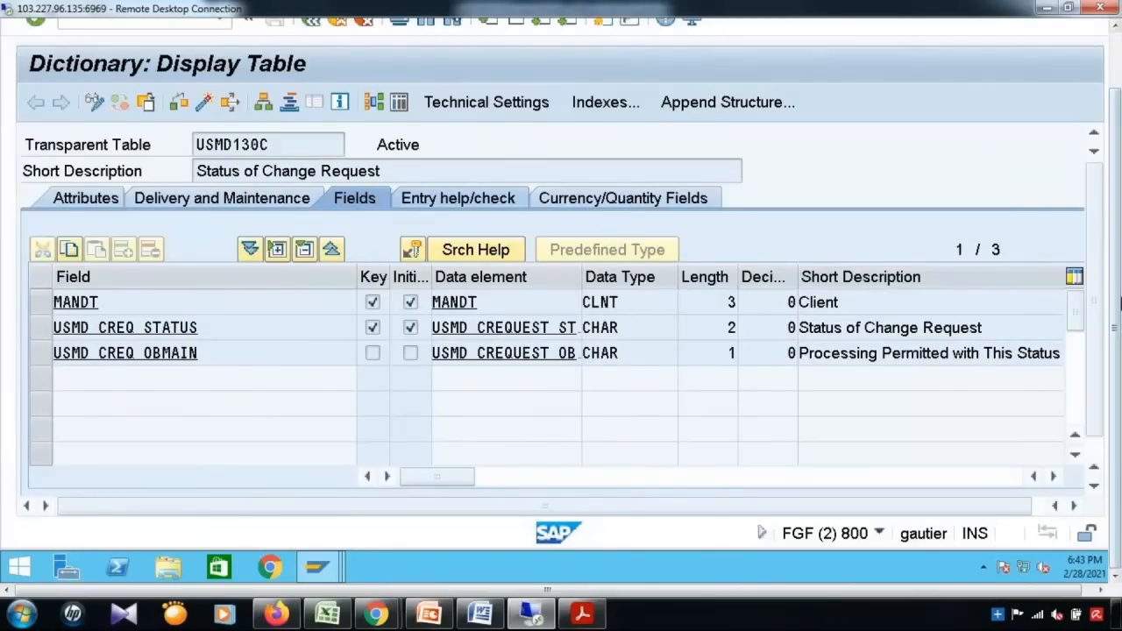
left_click_drag(1116, 304, 1116, 246)
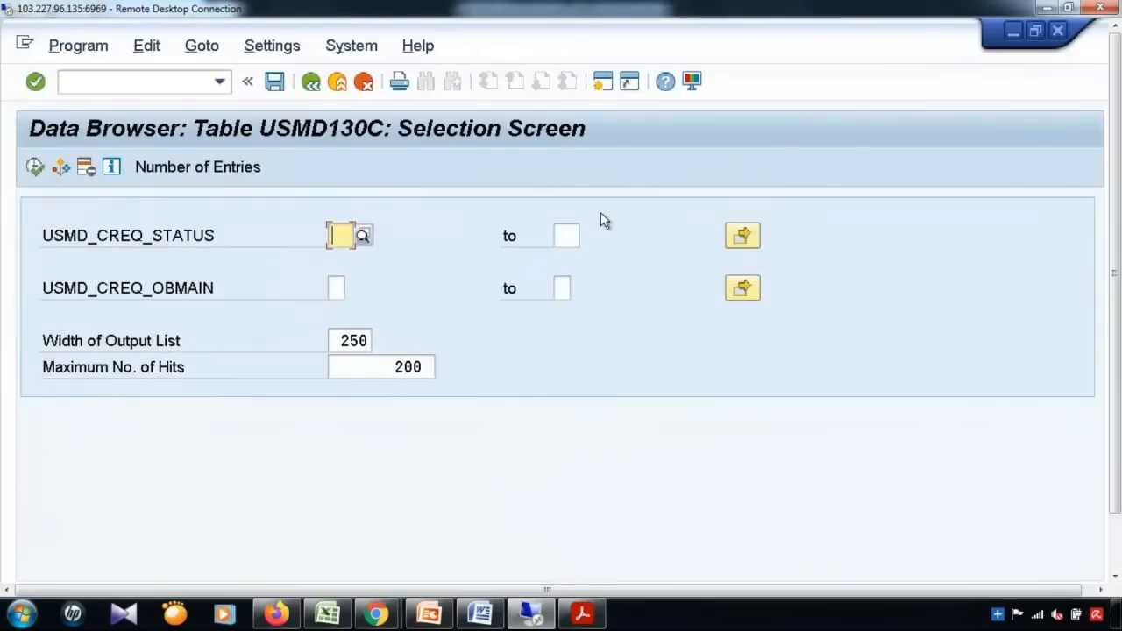
left_click(35, 167)
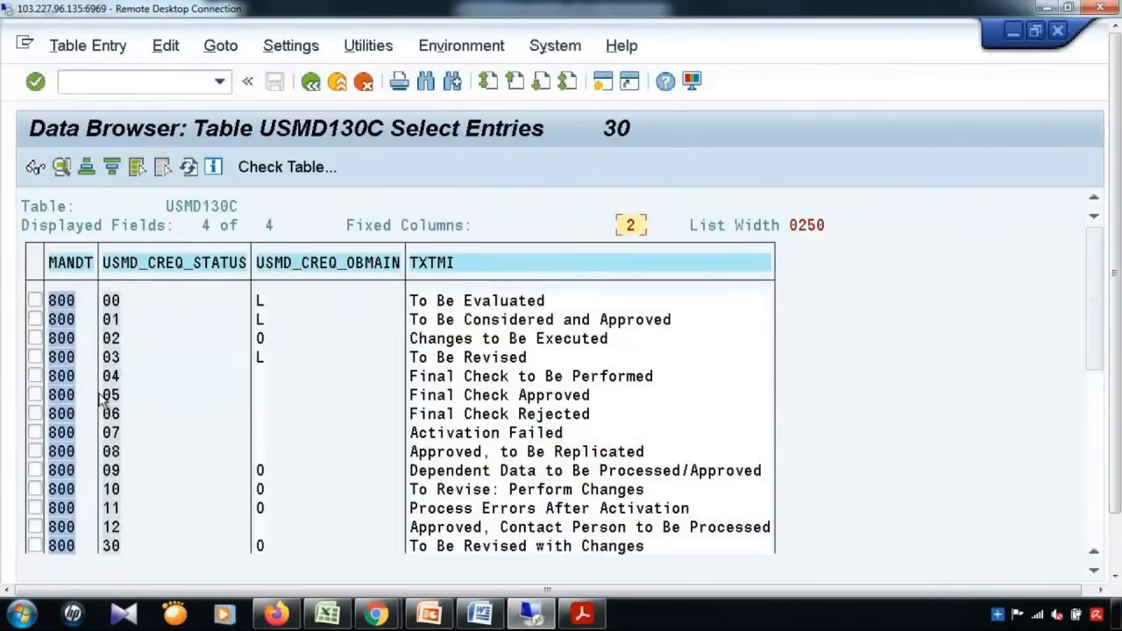
Locate status Y1 among the USMD130C entries, display its record in detail, and return to the entry list.
left_click(111, 471)
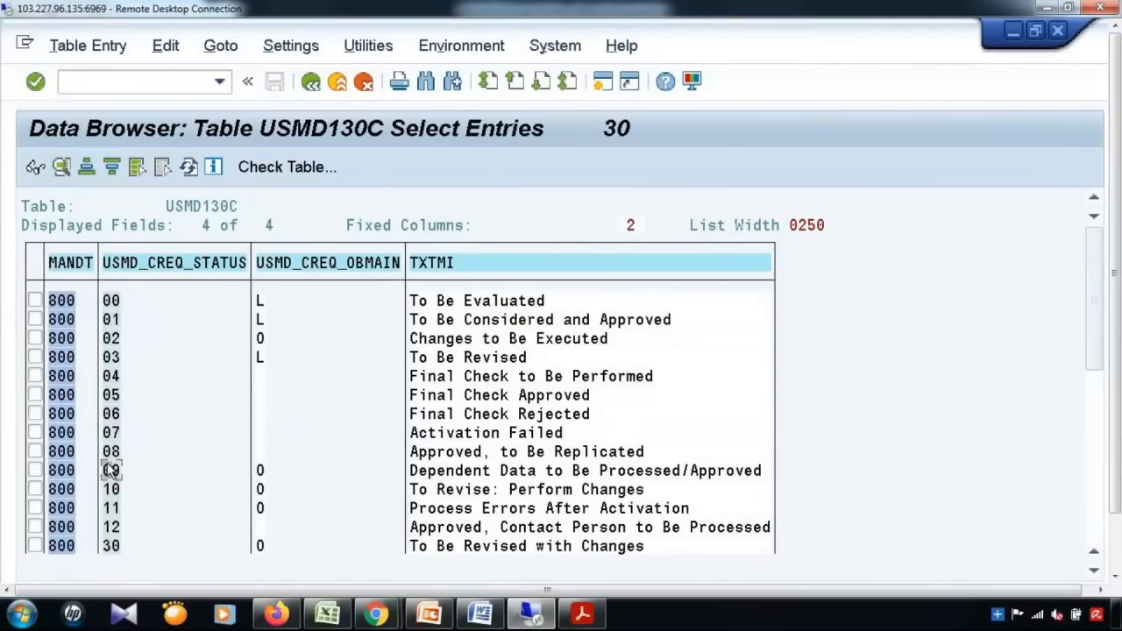
scroll(405, 432, "down", 5)
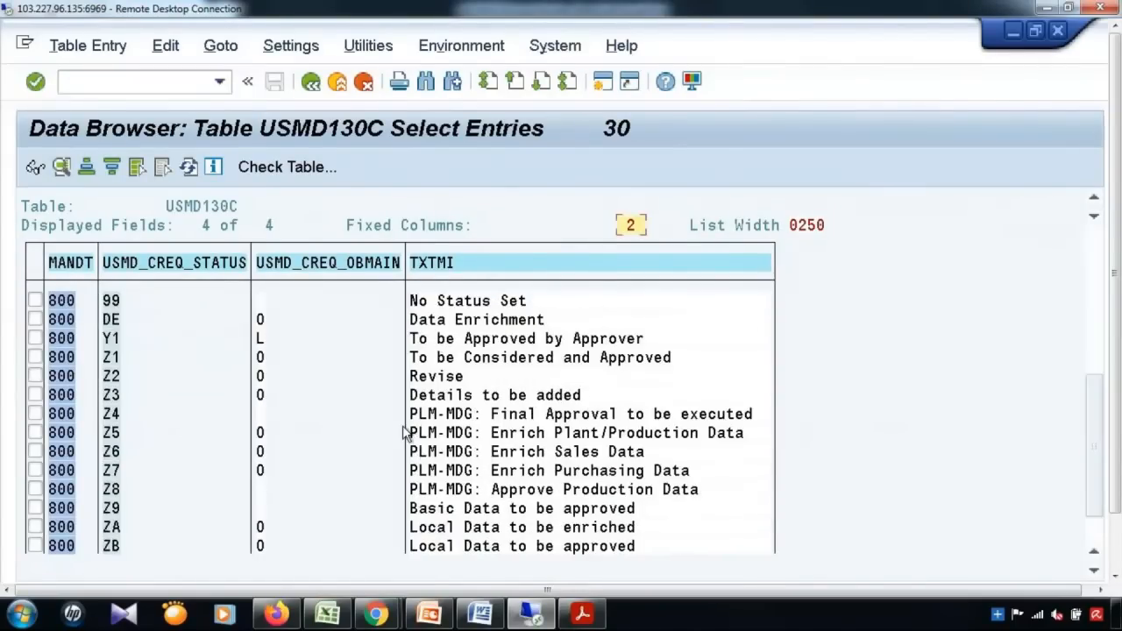
left_click(112, 340)
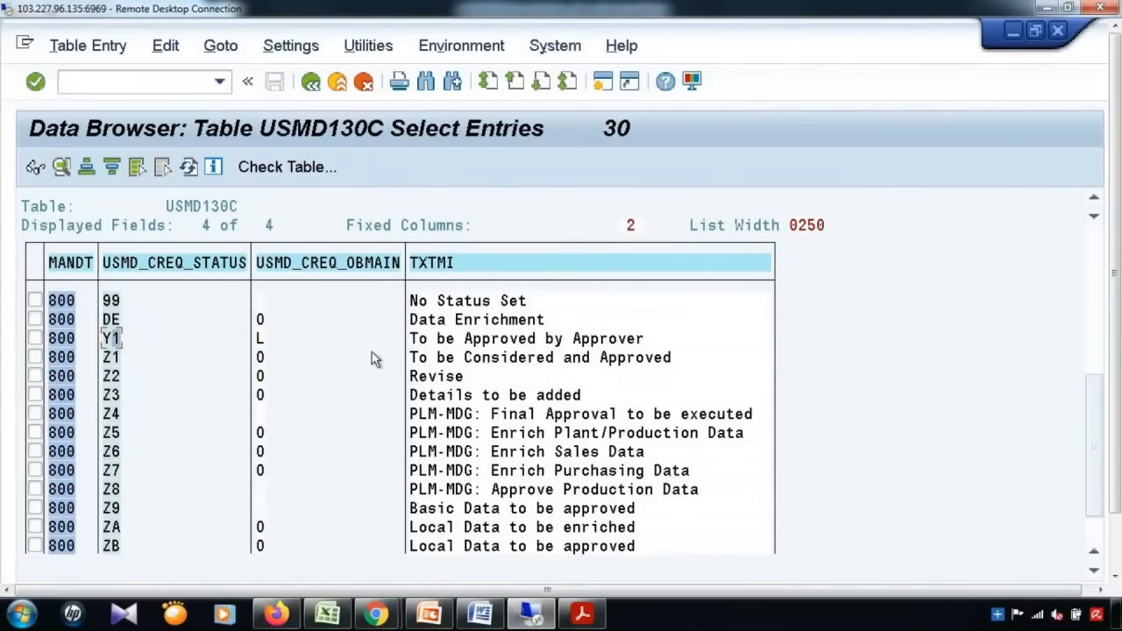
left_click(515, 340)
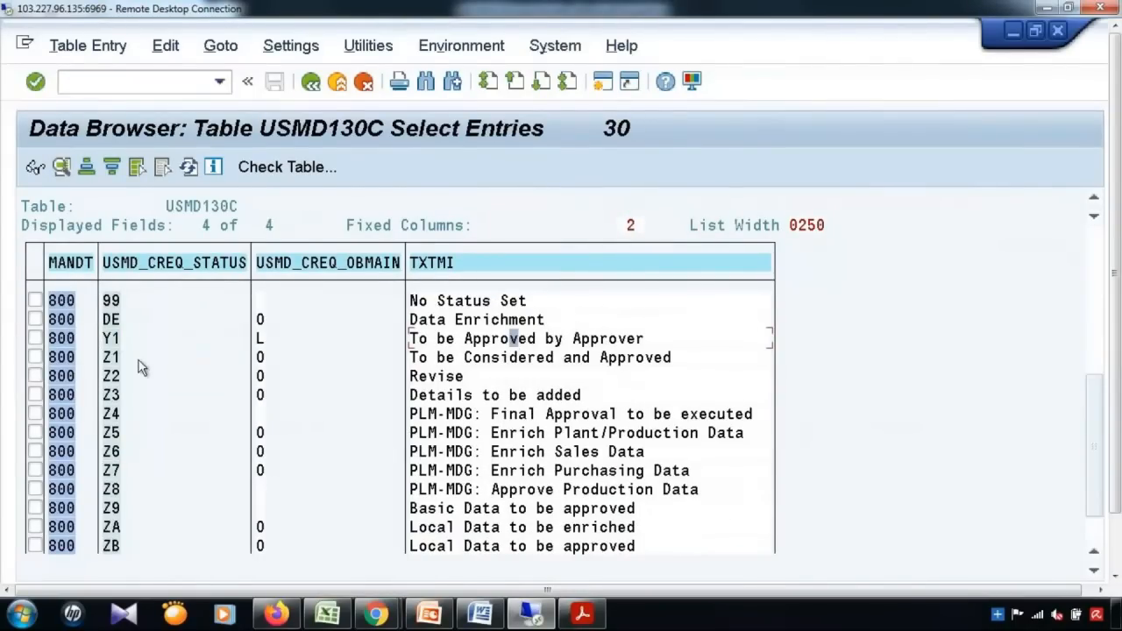
left_click(113, 341)
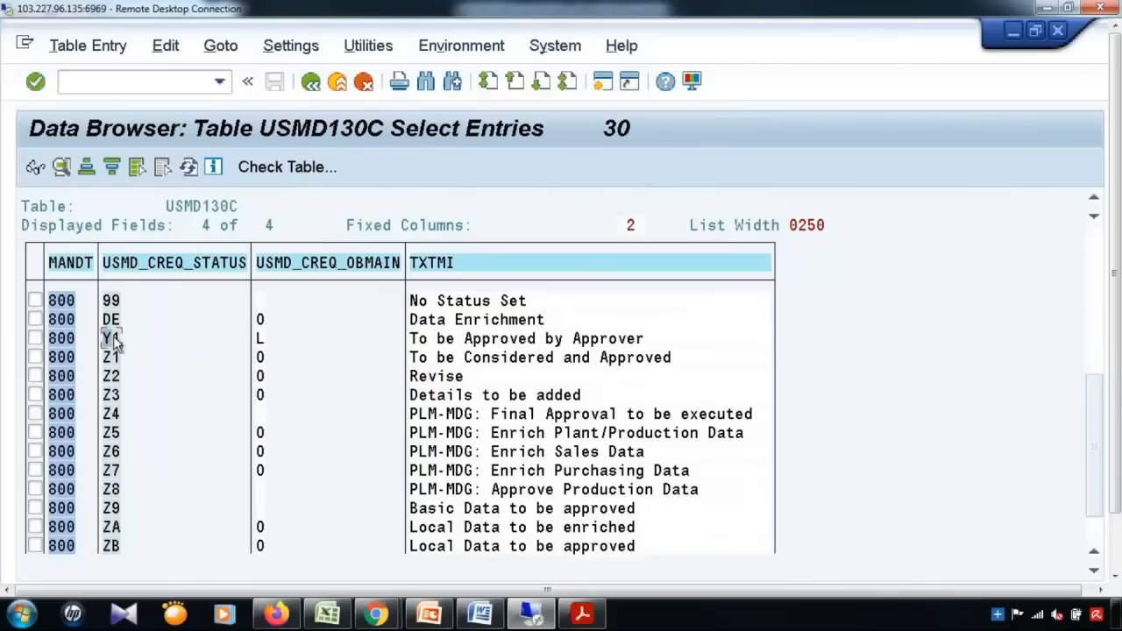
left_click(35, 166)
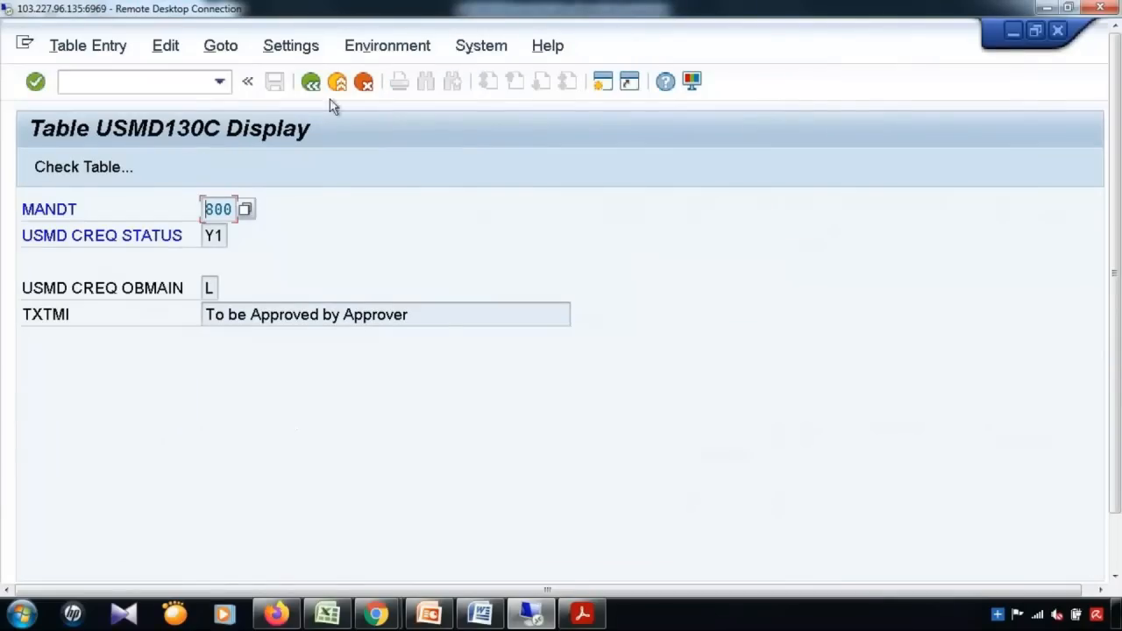
left_click(312, 82)
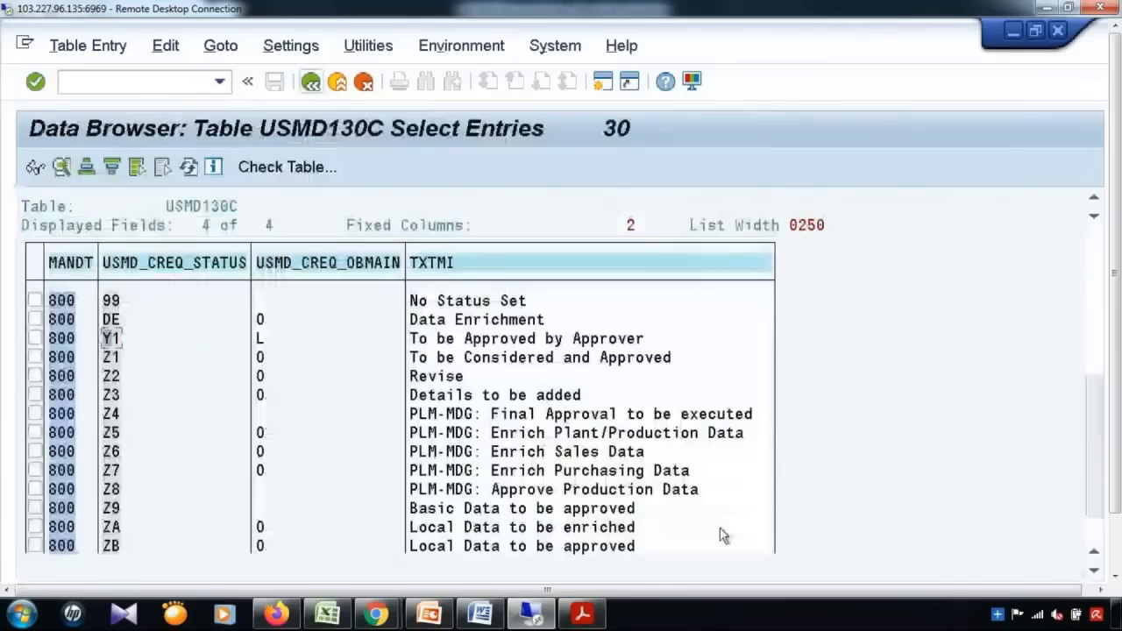
View the Change Request Backend Tables and Change Request slides in PowerPoint, and return to the SAP status overview.
left_click(429, 614)
left_click(948, 588)
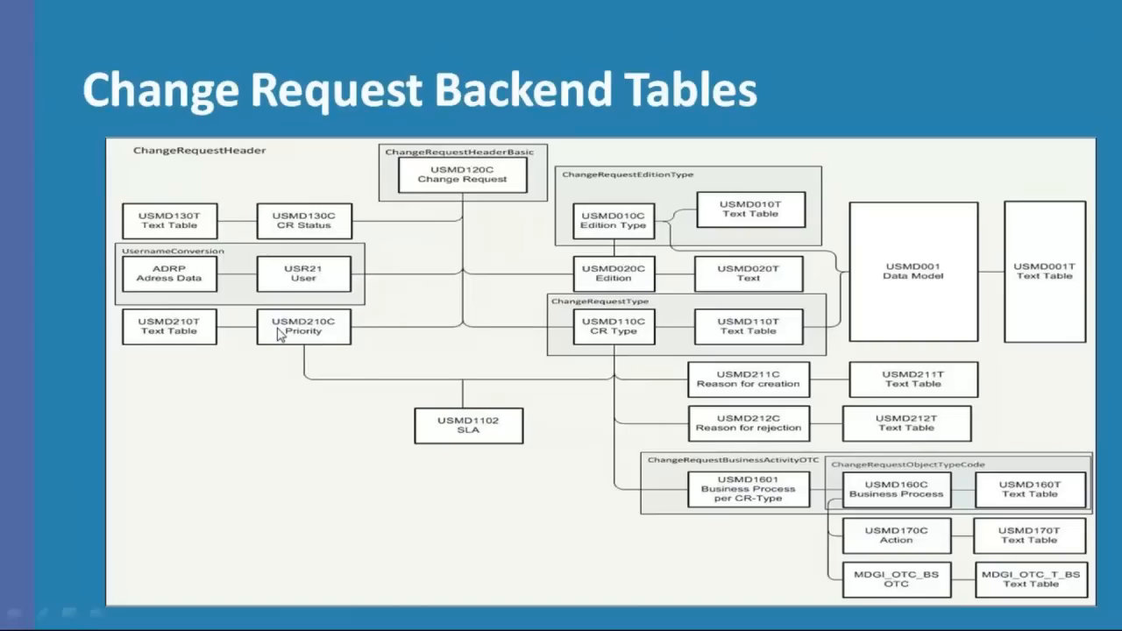
key("Escape")
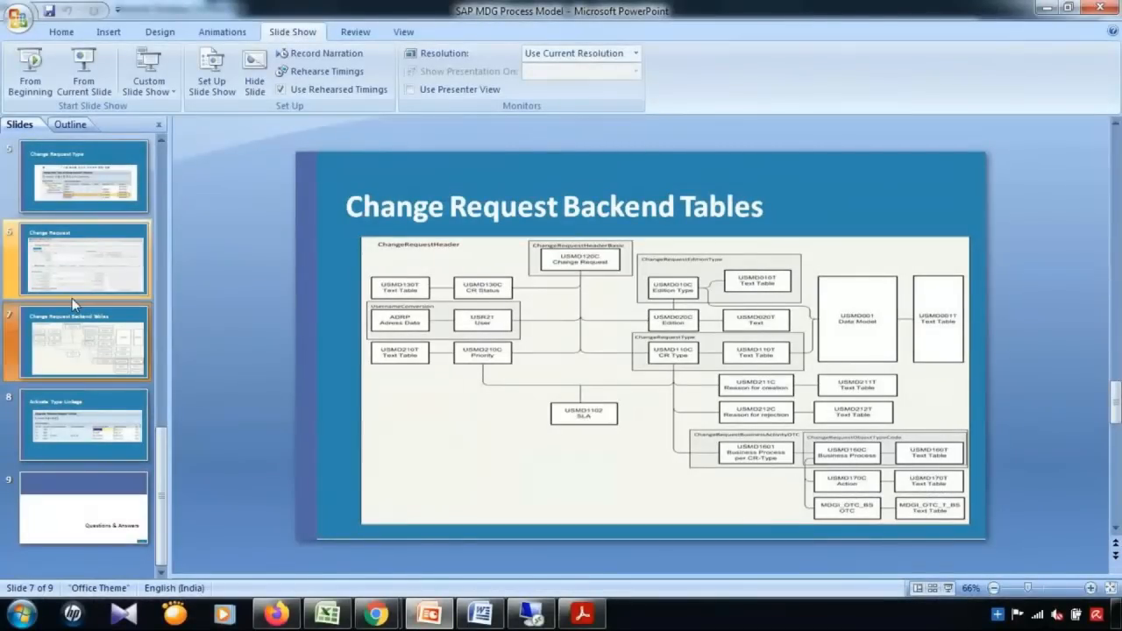
left_click(109, 91)
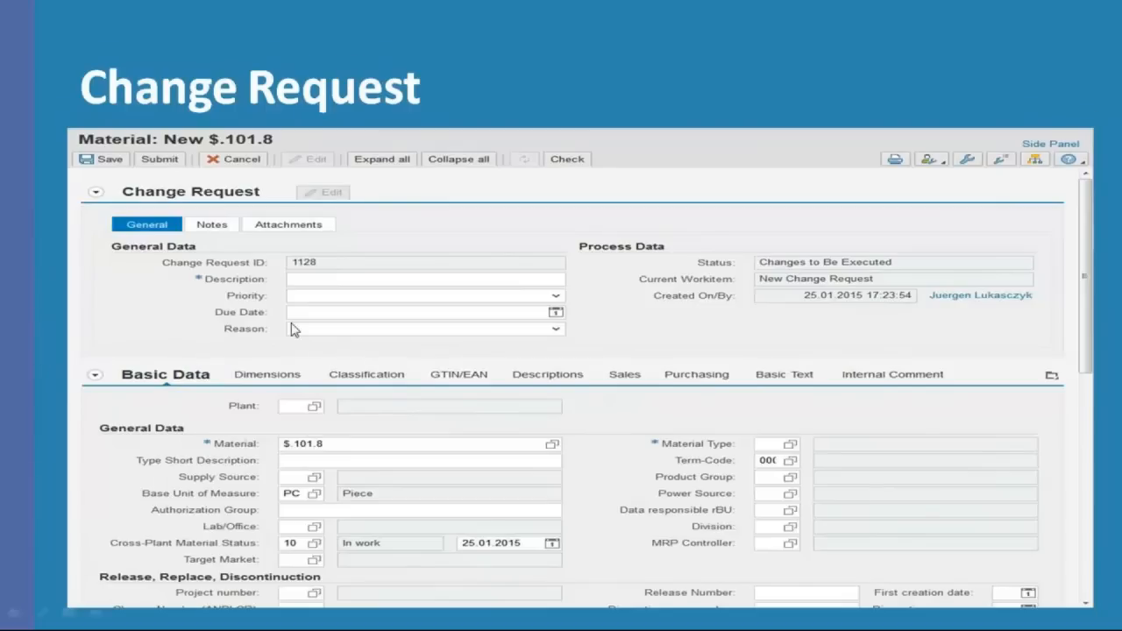
key("Escape")
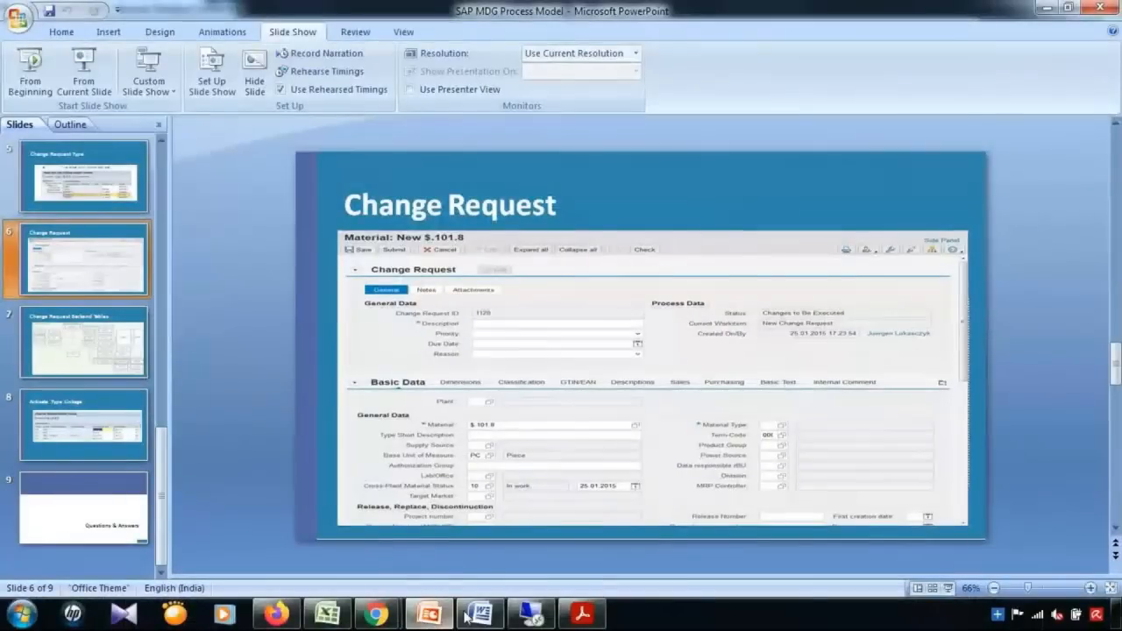
left_click(529, 615)
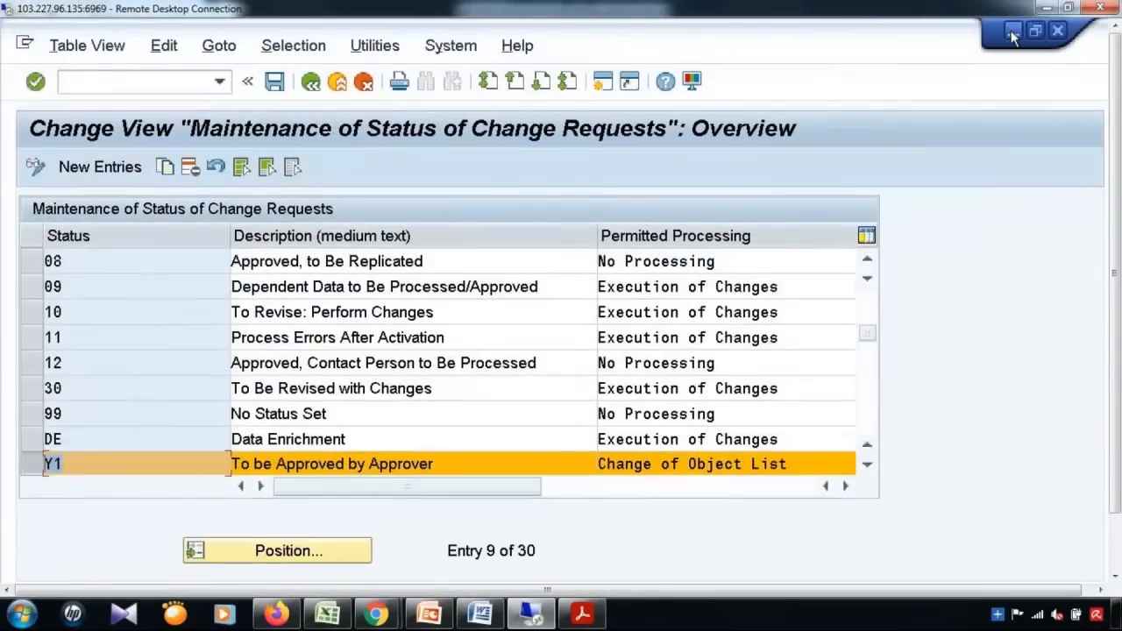
Go back to the implementation guide, open Define Priorities for Change Requests, and review the descriptions of priorities 1 to 3.
left_click(311, 82)
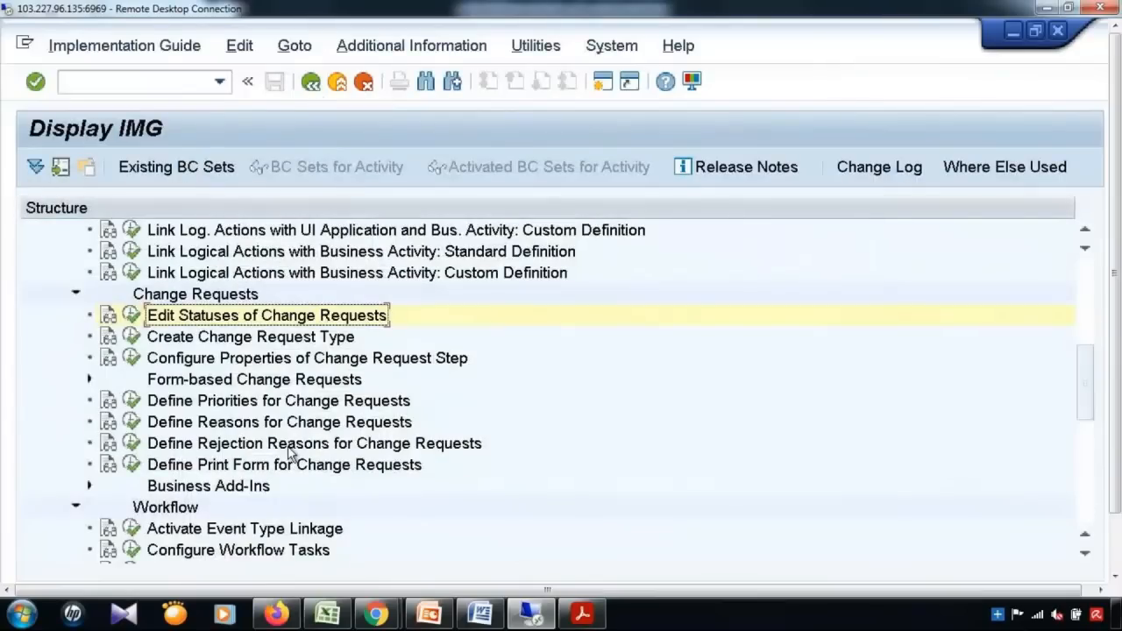
left_click(132, 401)
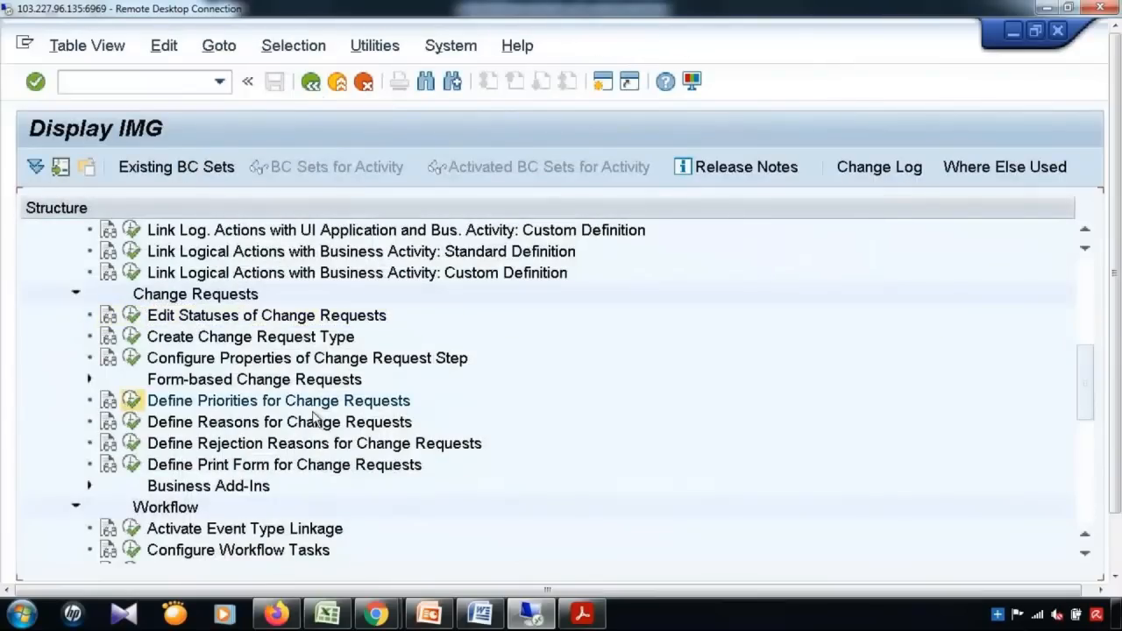
left_click(104, 253)
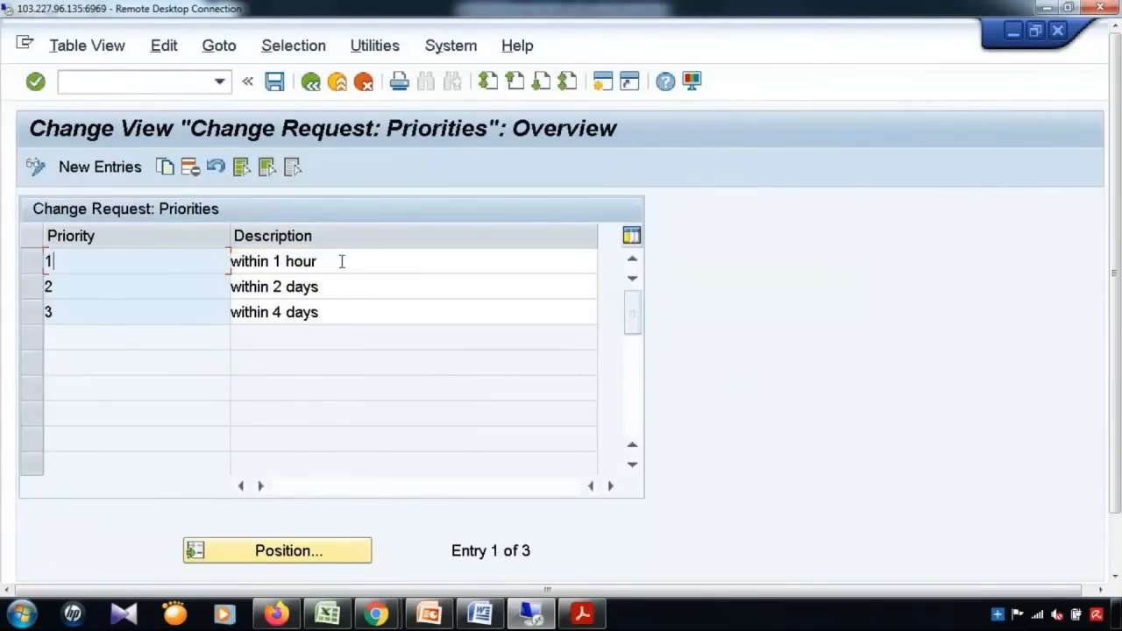
left_click(342, 261)
left_click_drag(348, 290, 176, 290)
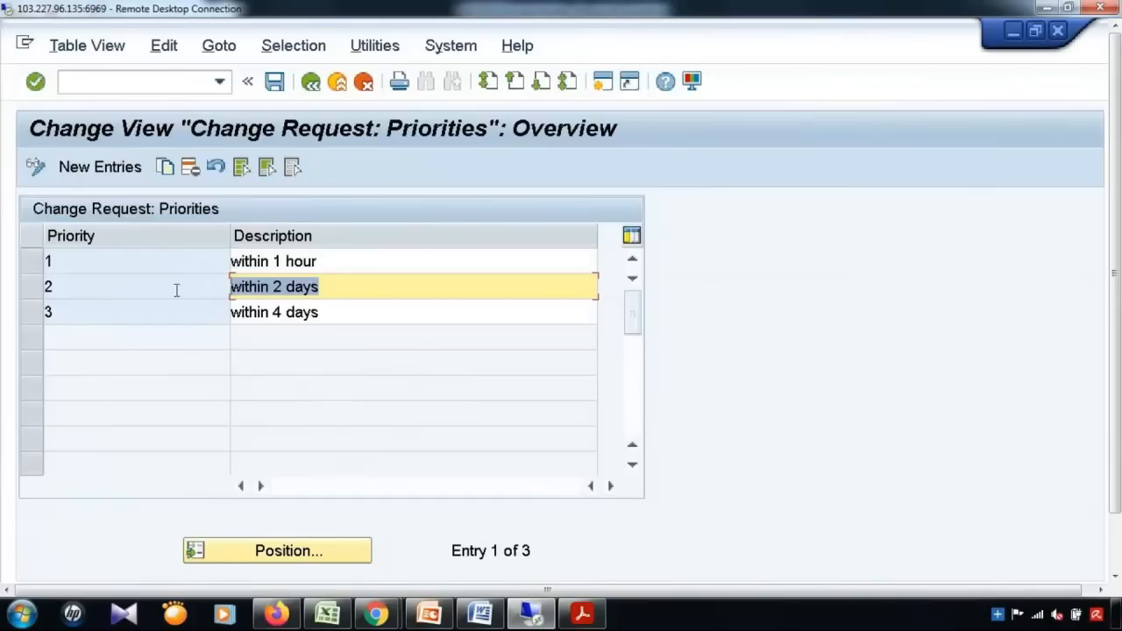
left_click_drag(318, 321, 184, 323)
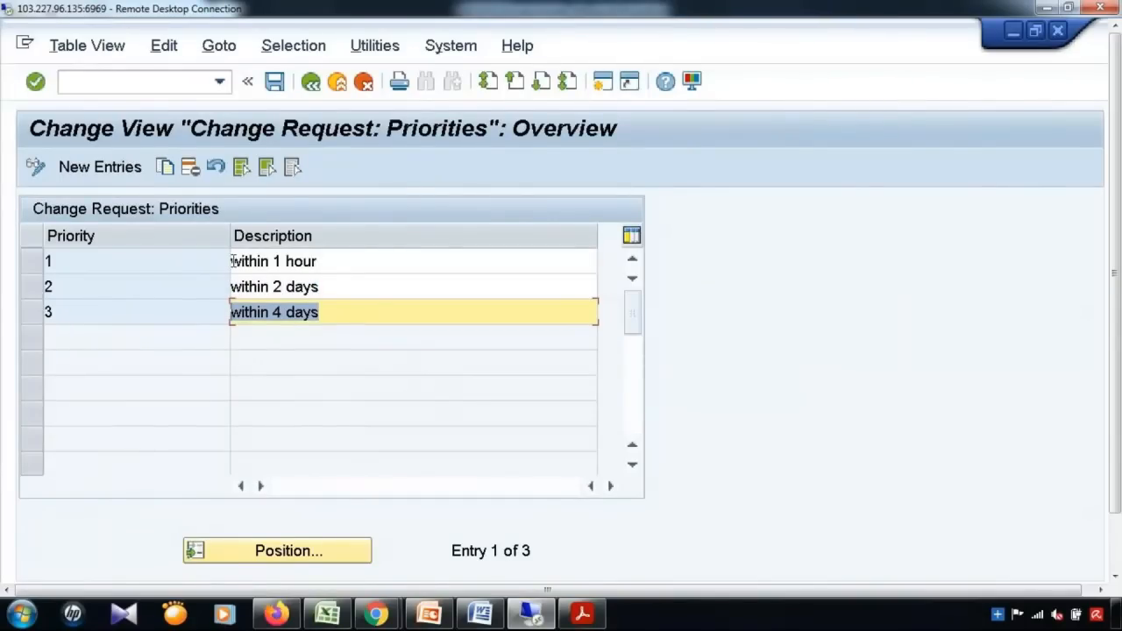
Change the descriptions of priorities 1, 2 and 3 to 2 HOURS, 4 HOURS and 8 HOURS.
left_click_drag(231, 261, 326, 260)
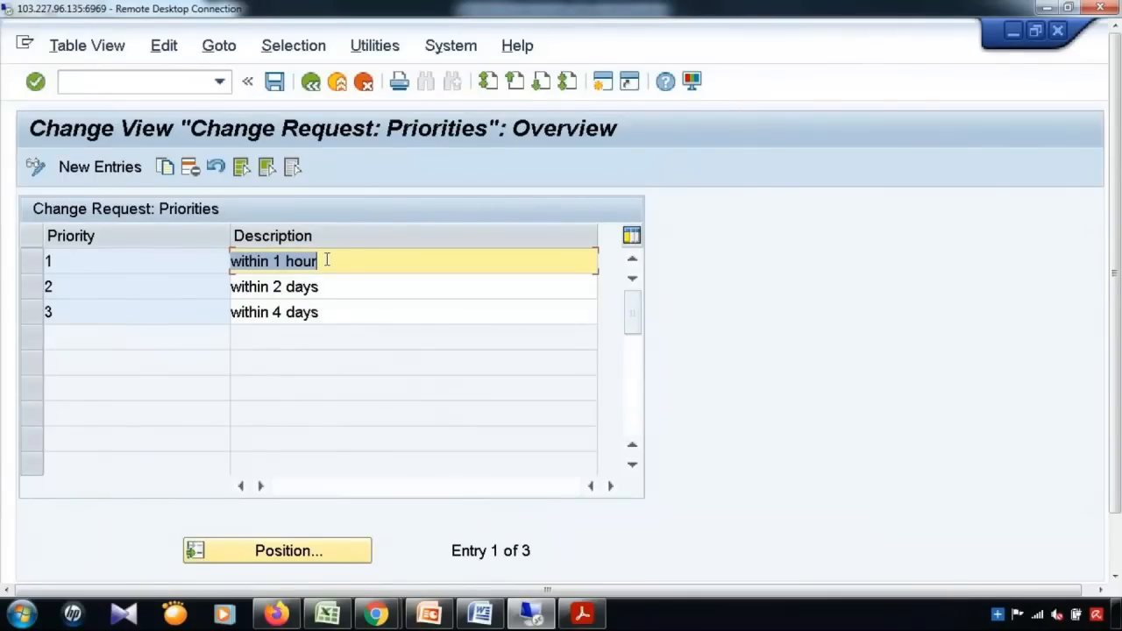
type("2 HO")
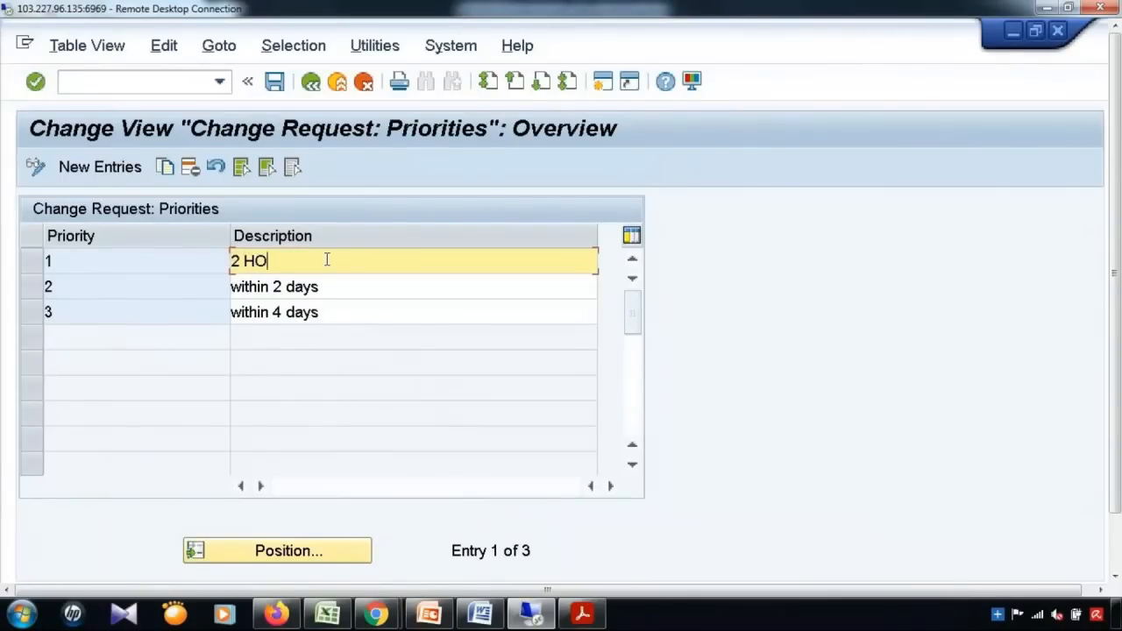
type("URS")
left_click_drag(339, 287, 201, 286)
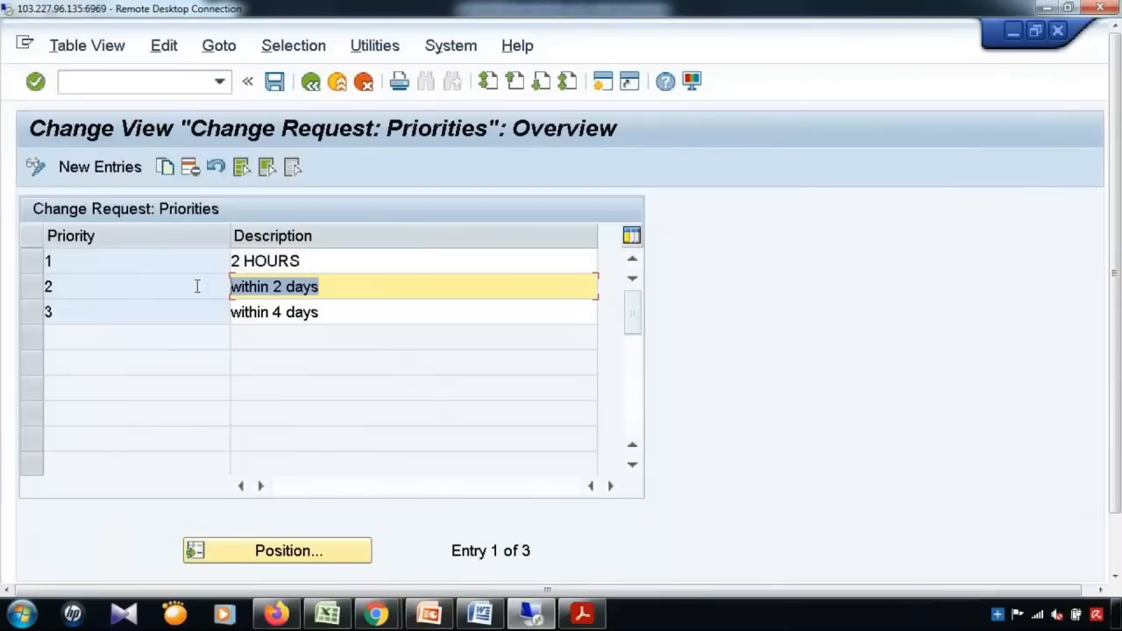
type("4 ")
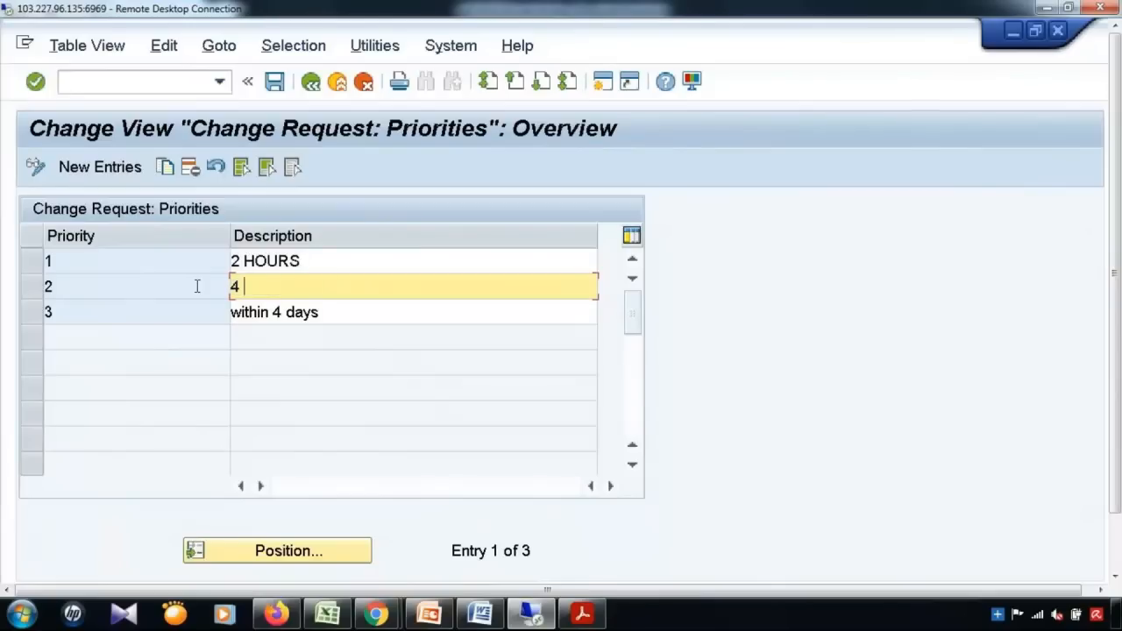
type("HOURS")
left_click_drag(334, 313, 221, 313)
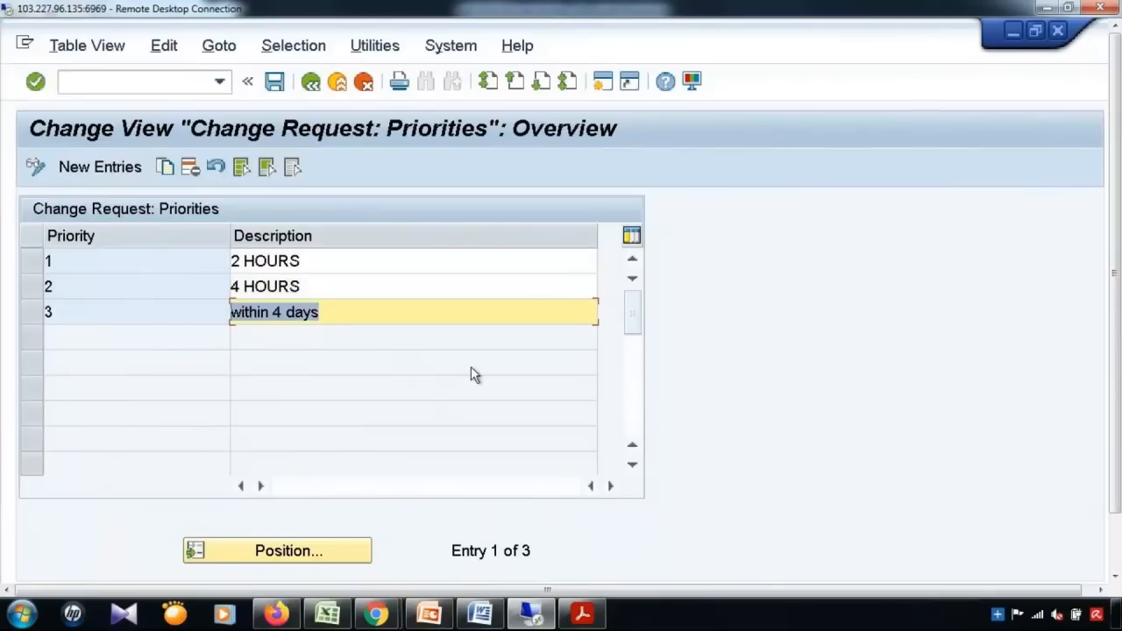
type("8 ")
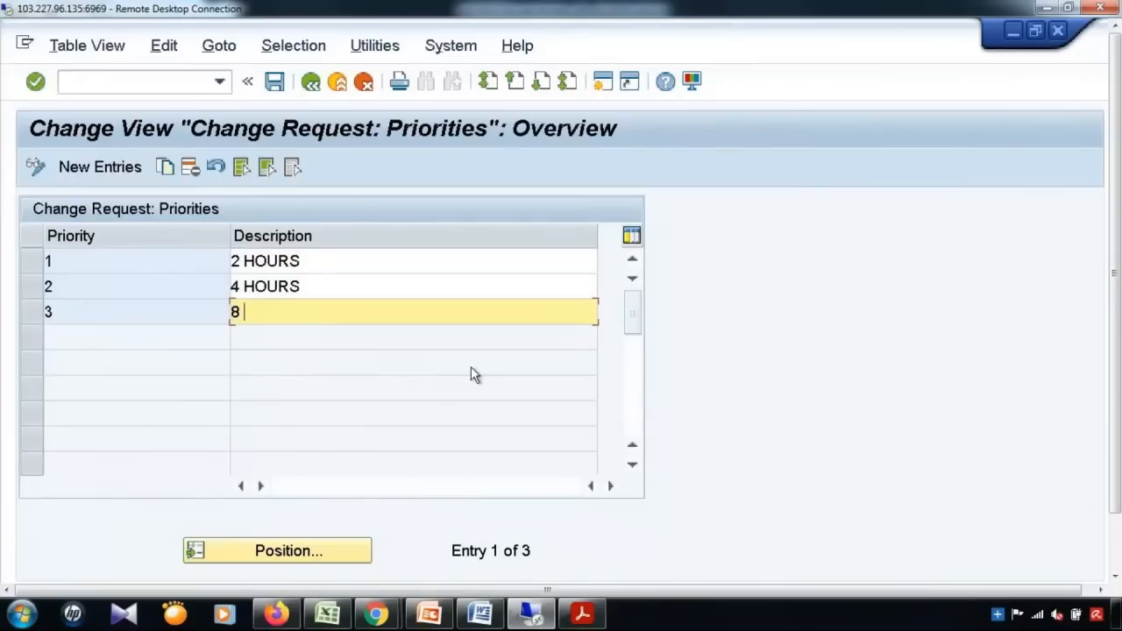
type("HOURS")
Add priority 4 with description 24 HOURS, save under the MDG:PROCESS MODEL customizing request, and return to the priorities overview.
left_click(100, 167)
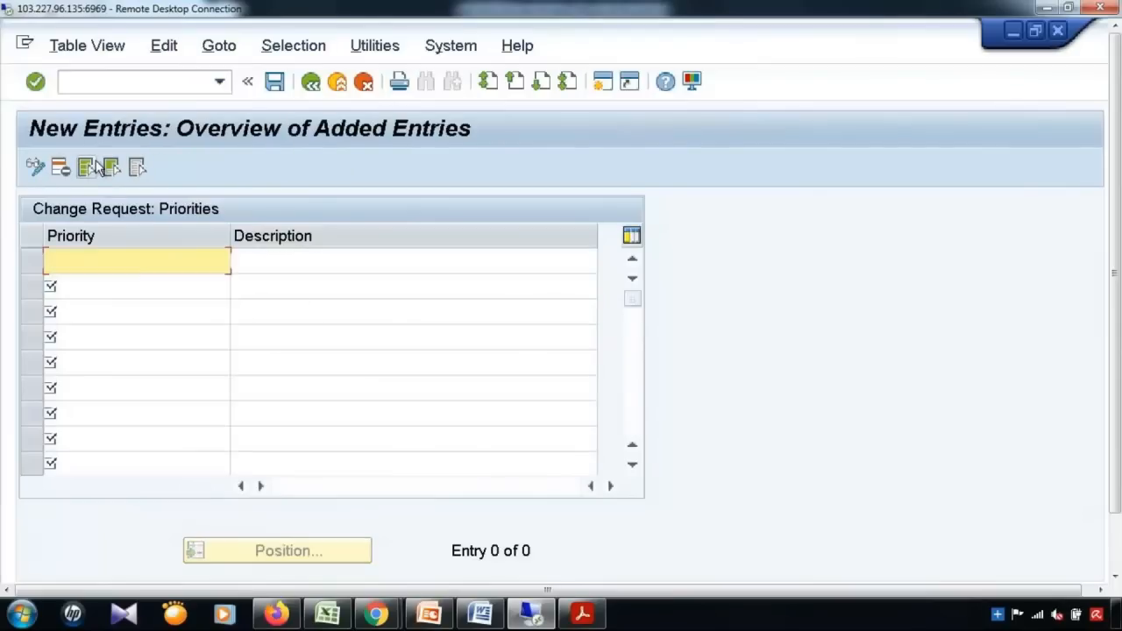
type("4")
left_click(246, 268)
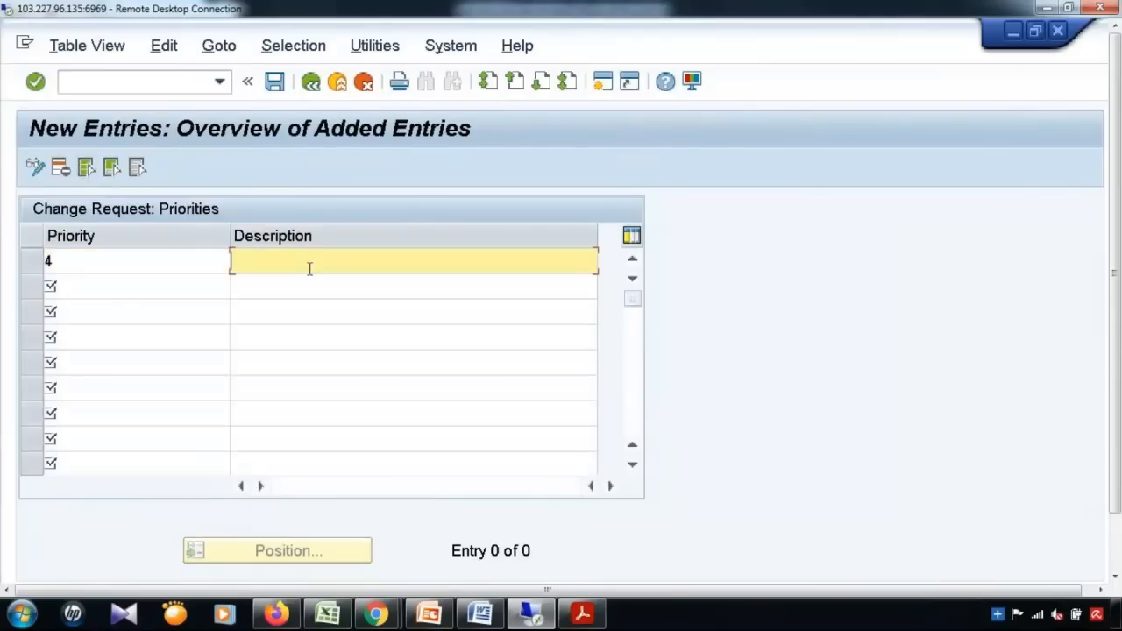
type("24 HOURS")
key("Return")
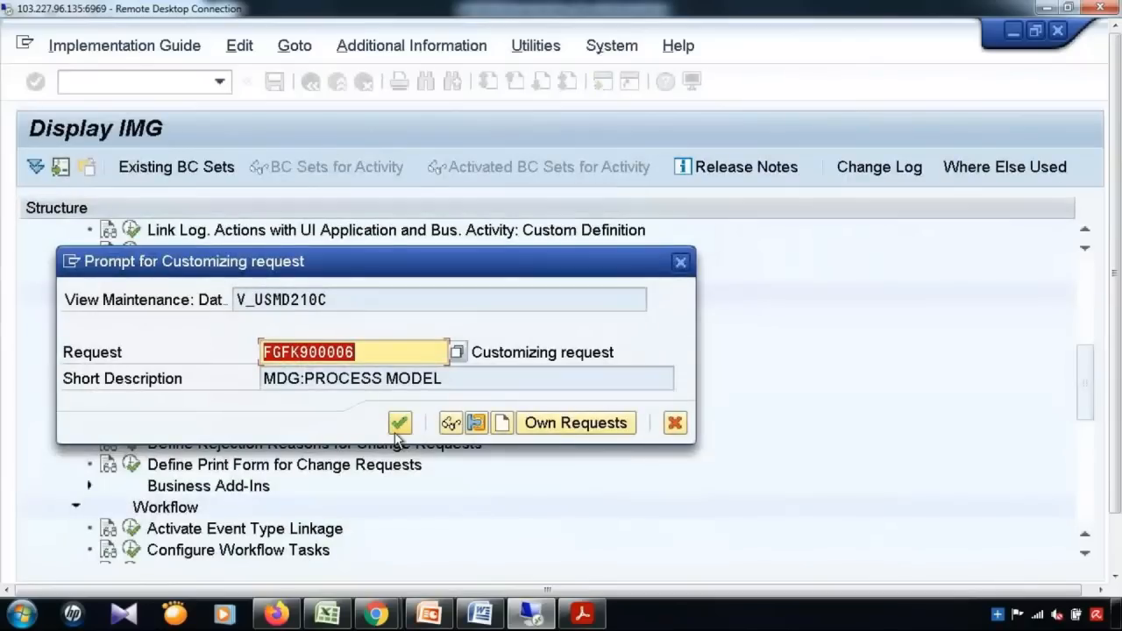
left_click(399, 428)
left_click(311, 84)
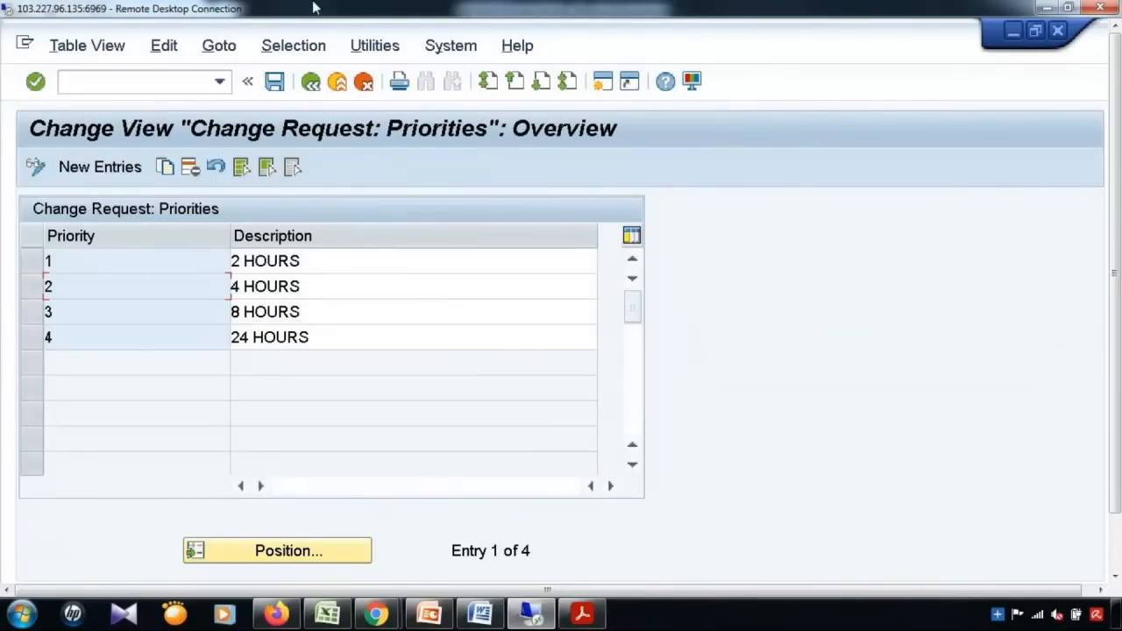
Look up the priority table on the Change Request Backend Tables slide in PowerPoint, and return to the SAP priorities overview.
left_click_drag(1115, 420, 1117, 483)
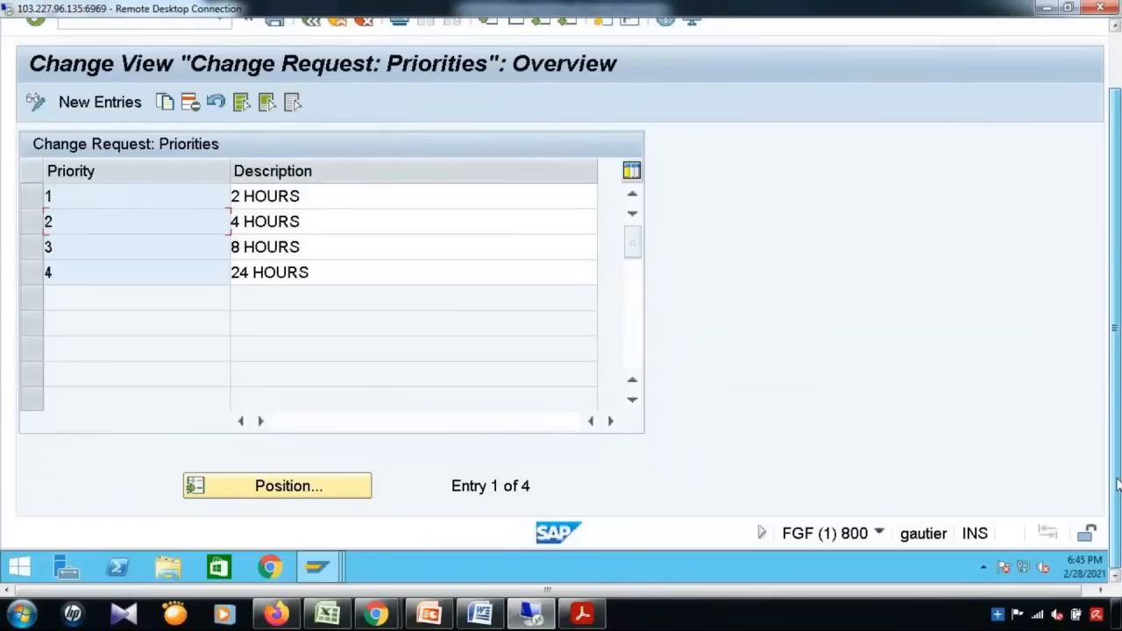
left_click(429, 614)
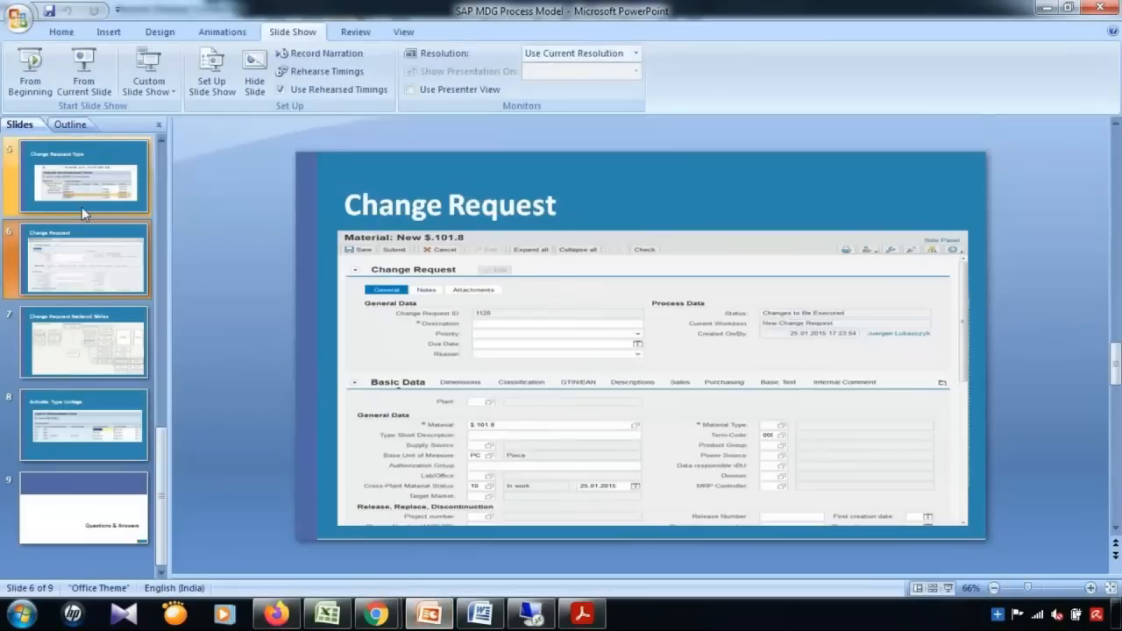
left_click(84, 73)
left_click(282, 136)
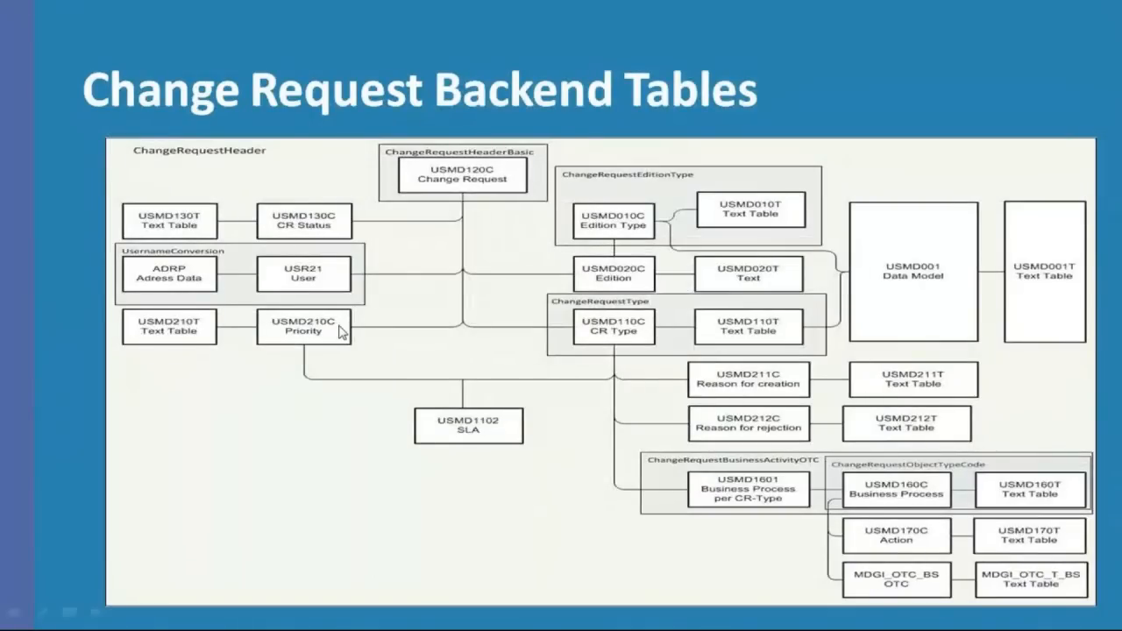
key("Escape")
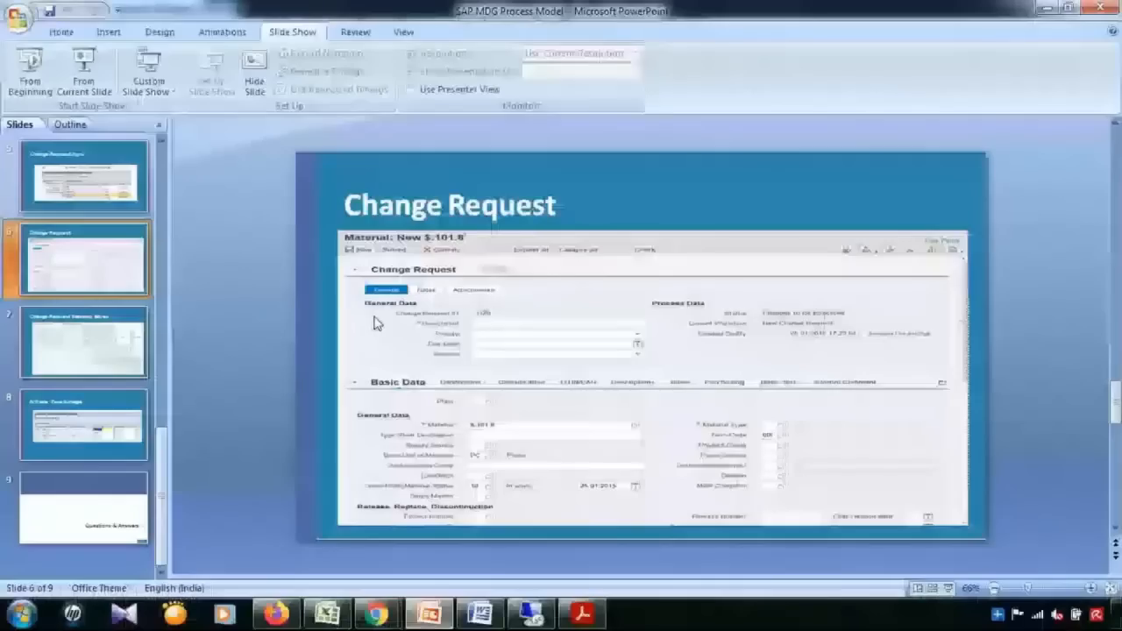
key("alt+Tab")
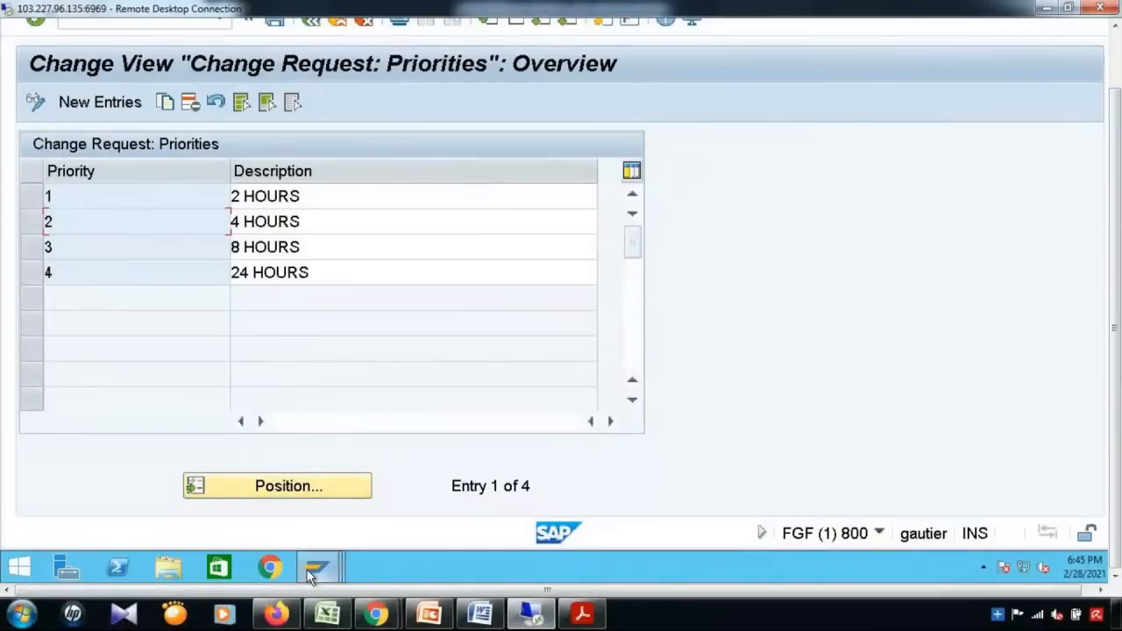
In the session showing USMD130C, go back to the ABAP Dictionary, display table USMD210C, and list all its entries.
mouse_move(317, 568)
left_click(483, 521)
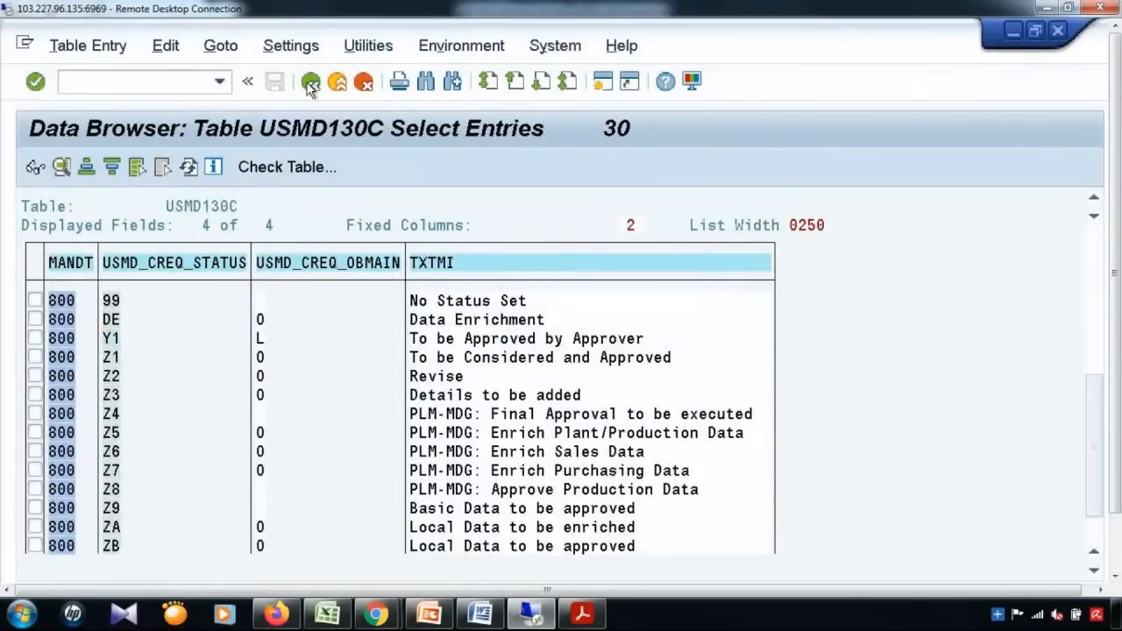
left_click(310, 81)
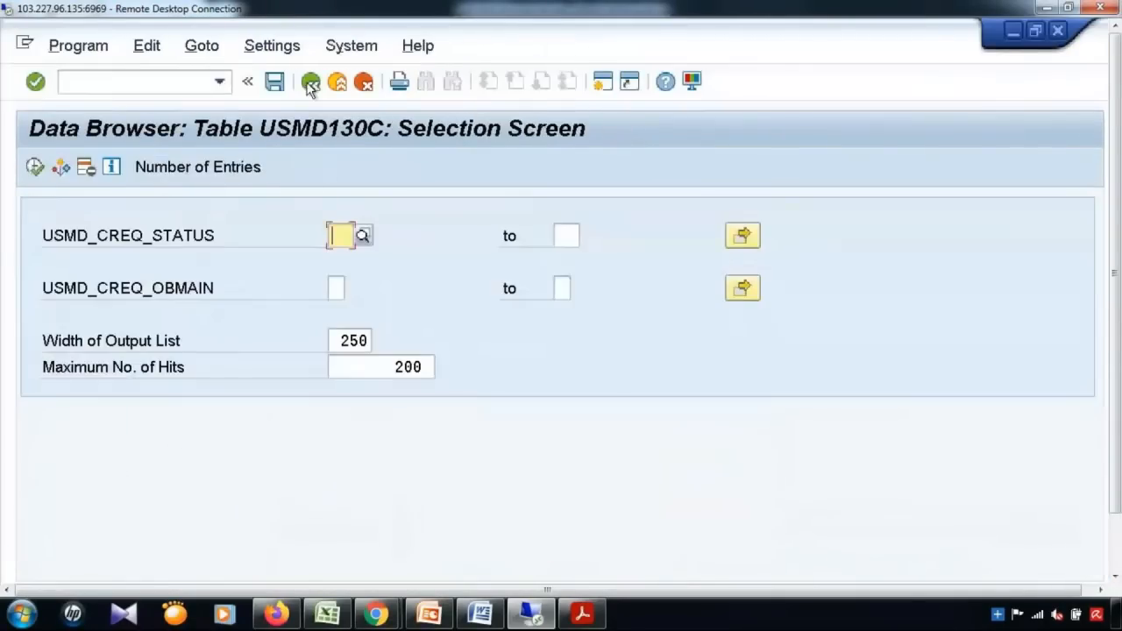
left_click(310, 82)
left_click(310, 82)
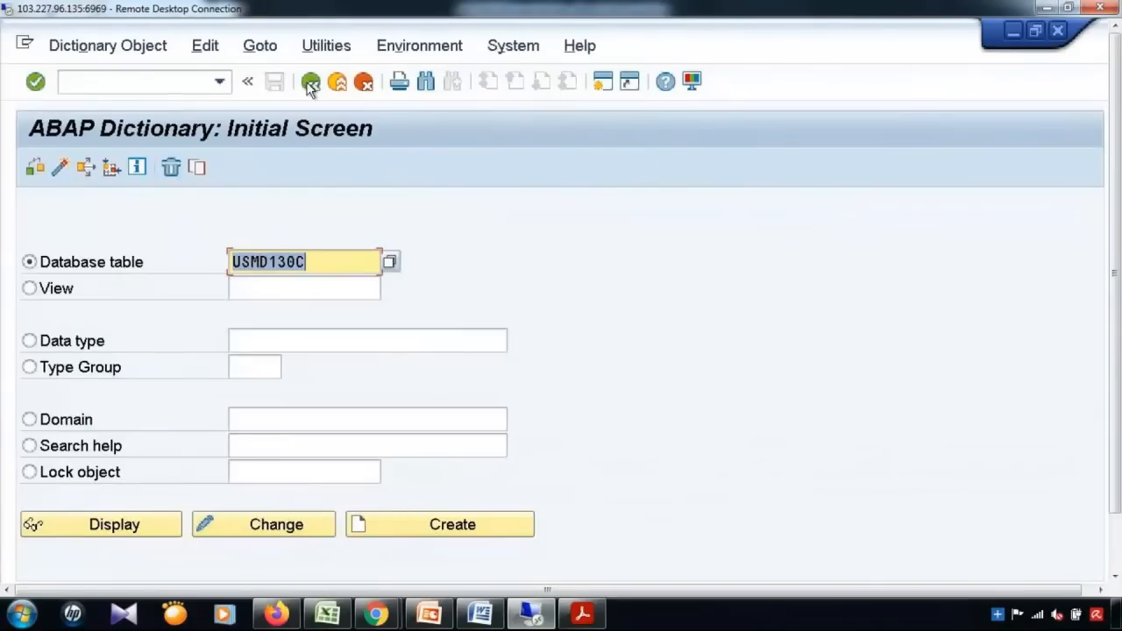
type("USMD210C")
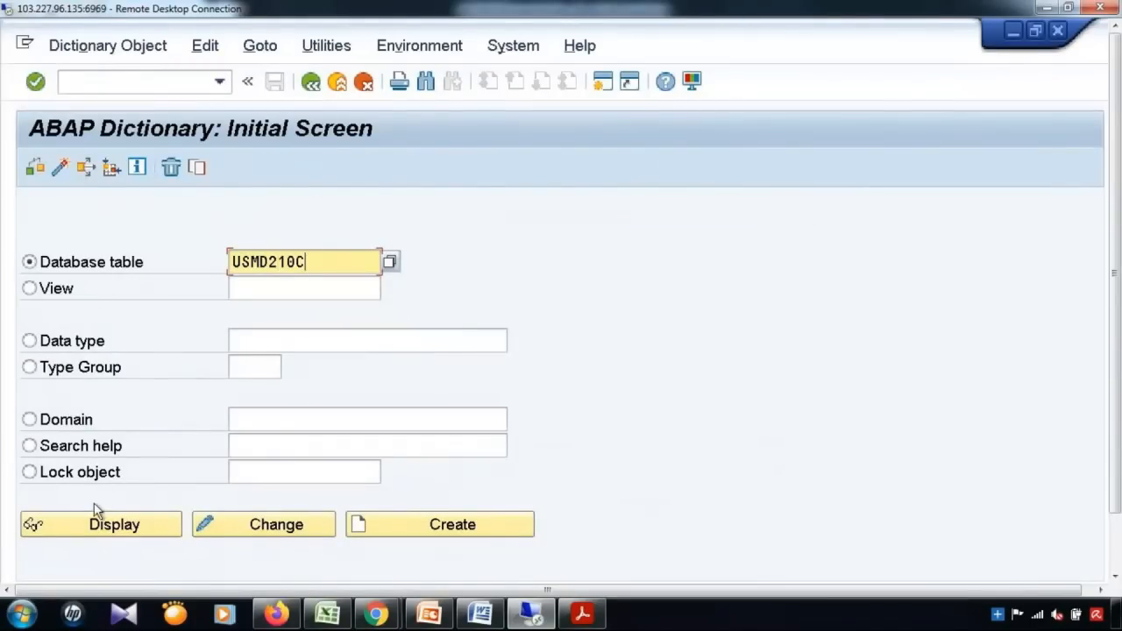
left_click(90, 526)
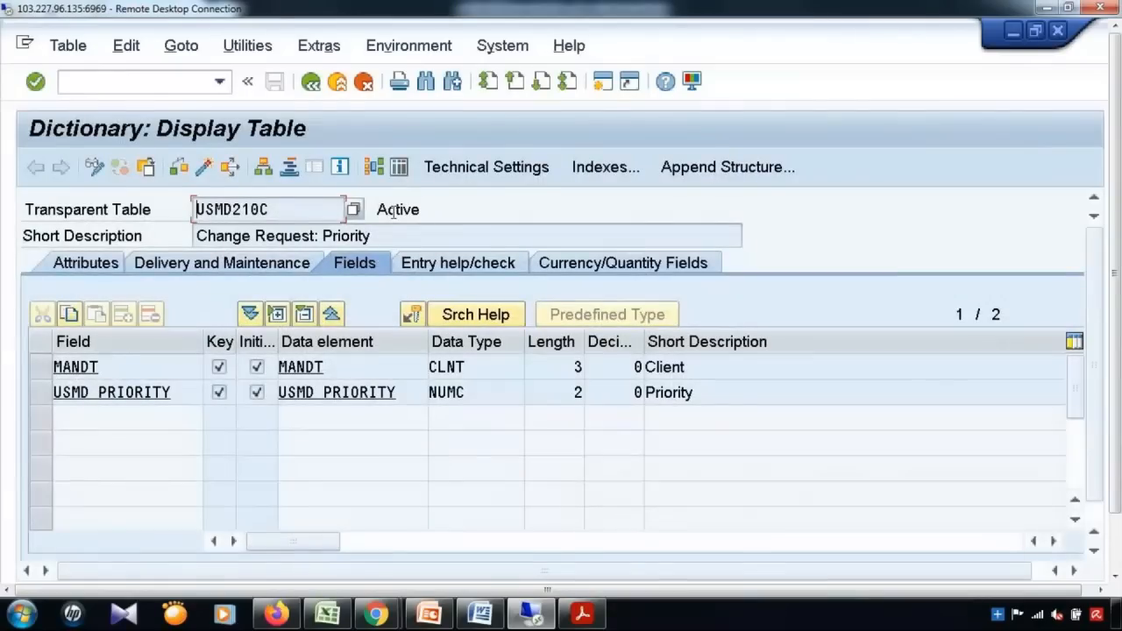
left_click(397, 167)
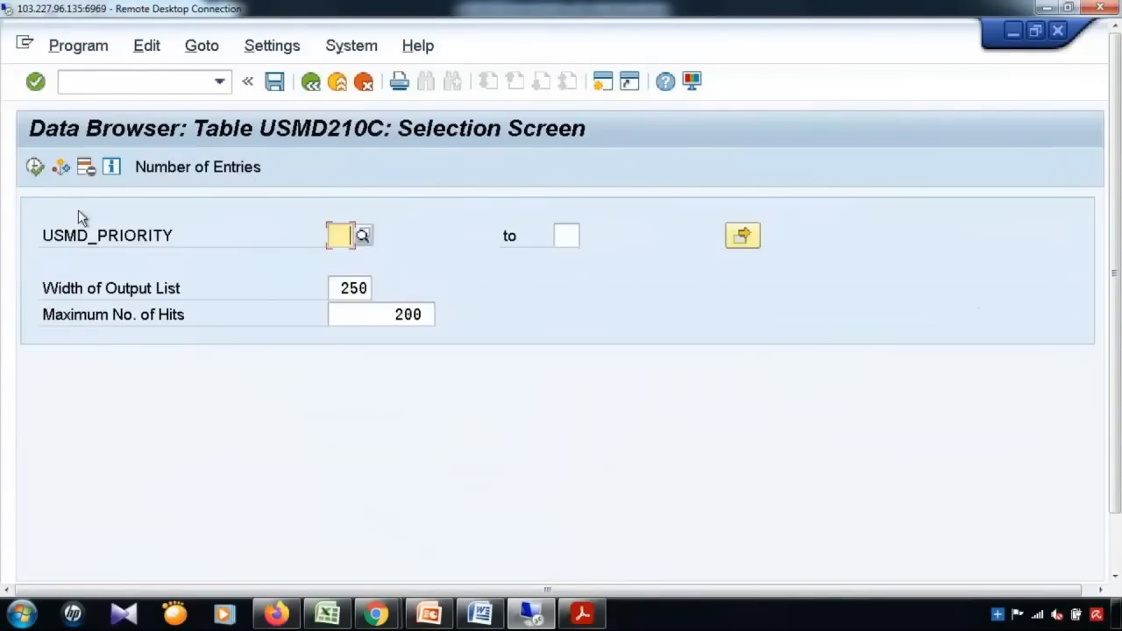
left_click(34, 168)
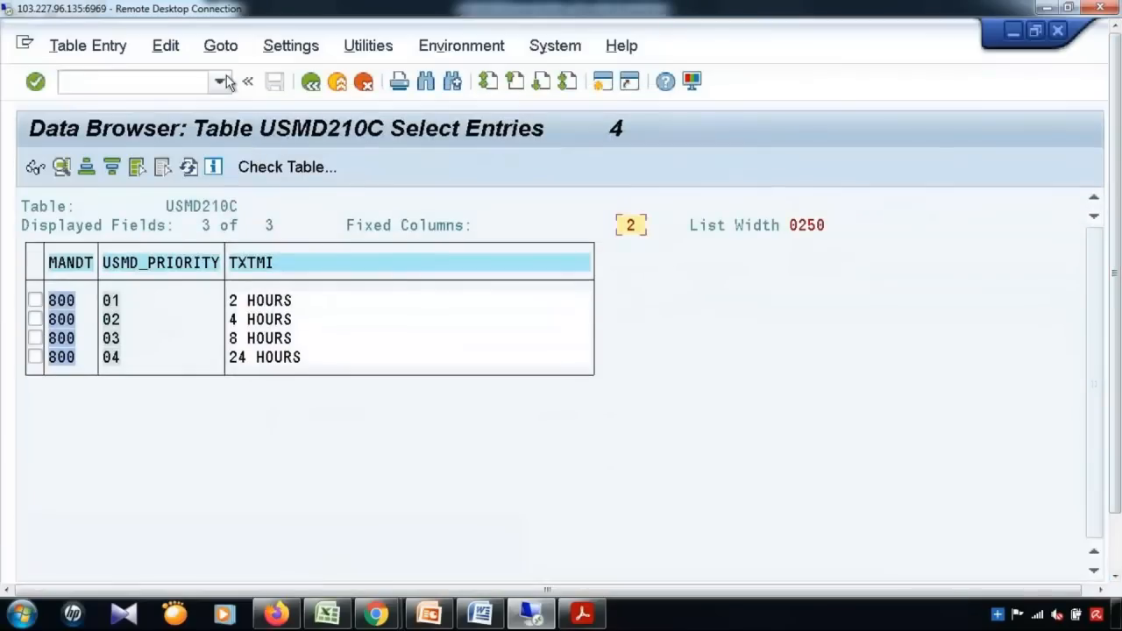
Launch the NetWeaver Business Client with /nnwbc, enlarge its window, and open the /nwbc cockpit on the Material Governance page.
left_click(224, 79)
left_click(153, 282)
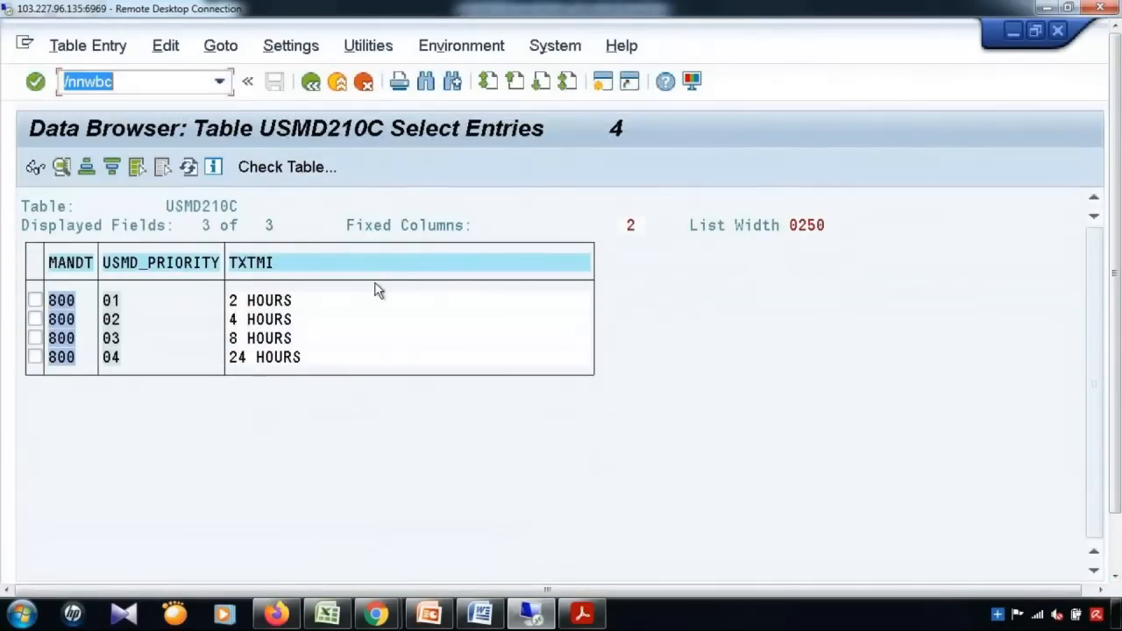
key("Return")
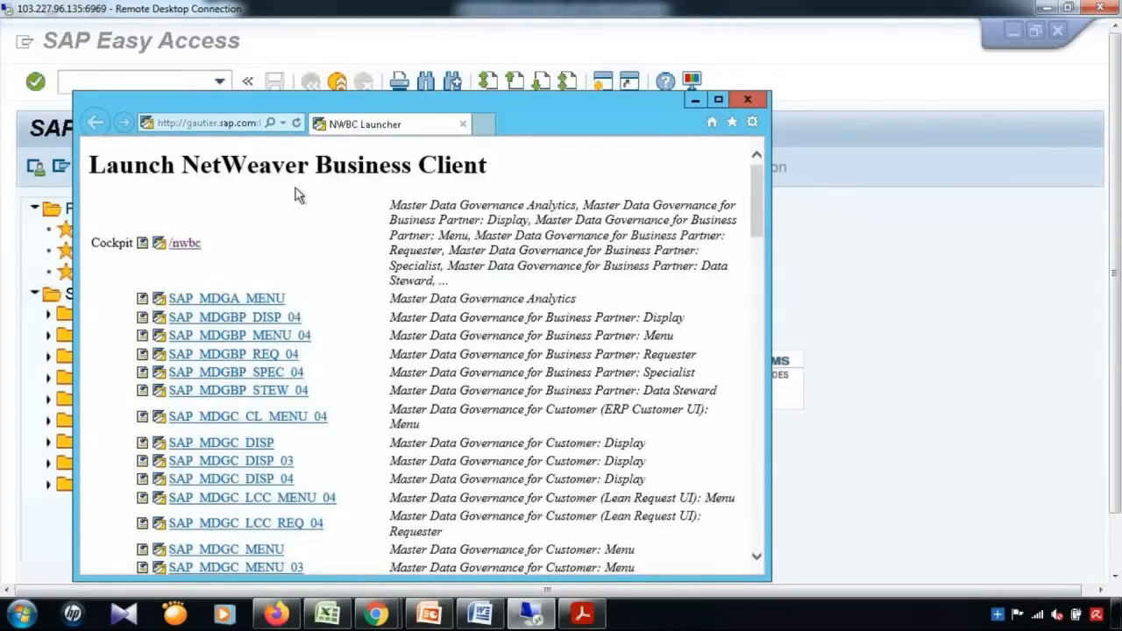
double_click(695, 110)
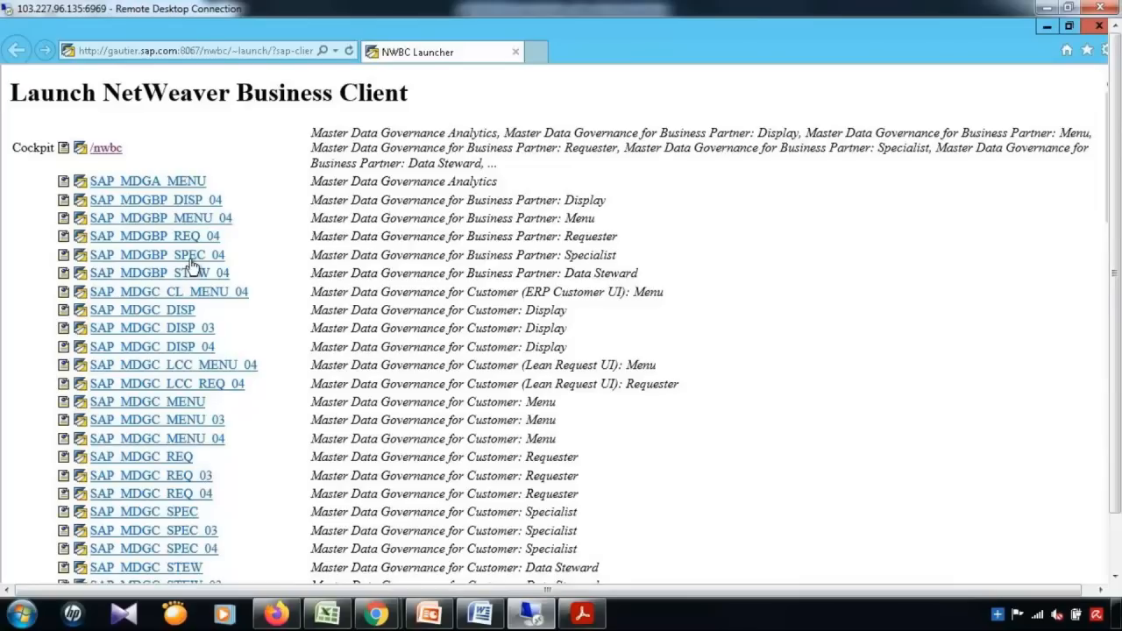
left_click(106, 148)
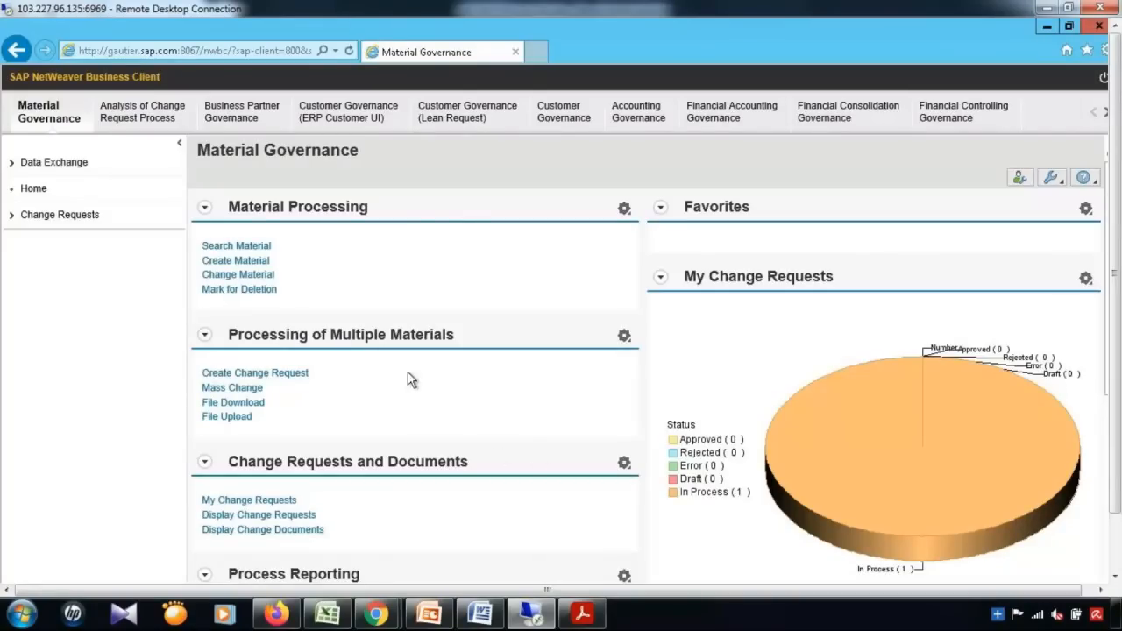
left_click(77, 214)
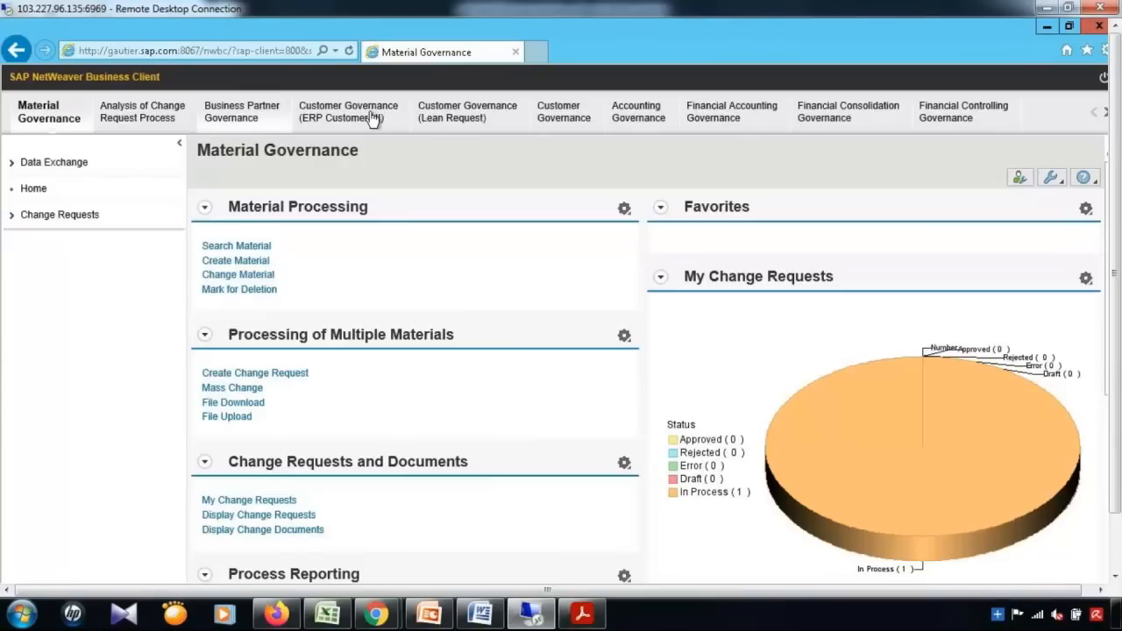
Start a new material from Material Governance using change request type MAT01.
left_click(238, 274)
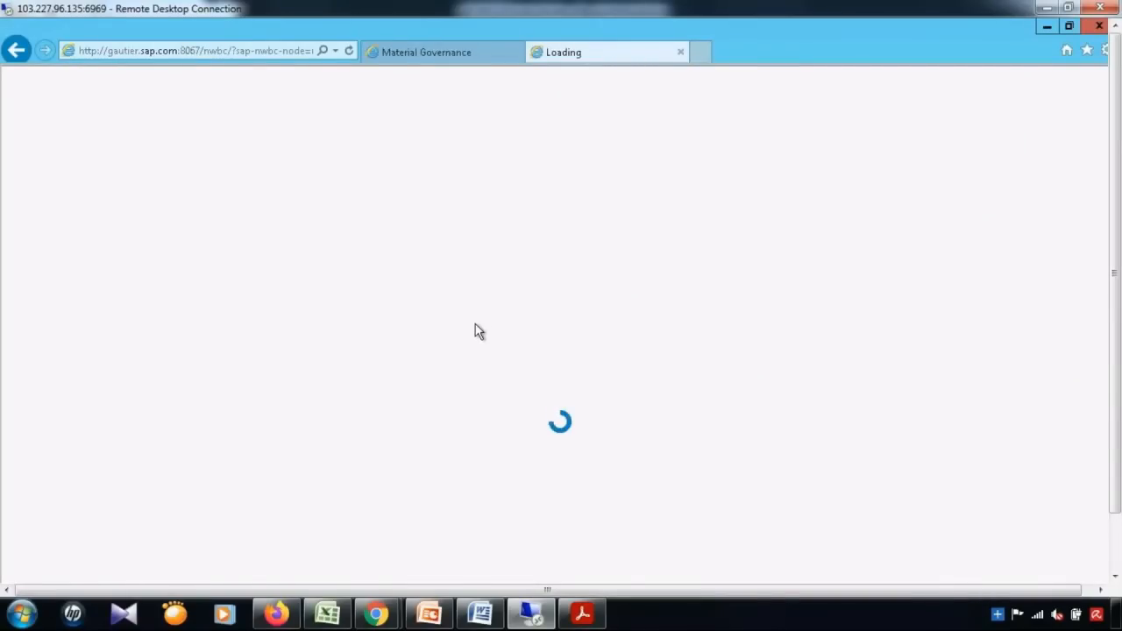
left_click(360, 219)
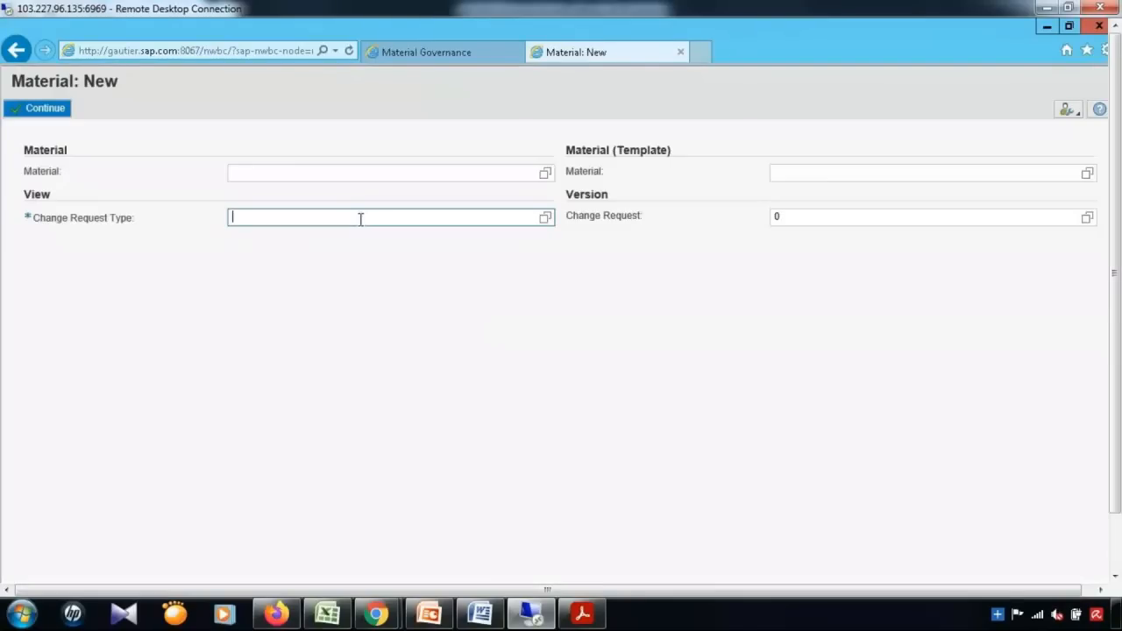
type("Y")
key("BackSpace")
type("MAT01")
left_click(37, 110)
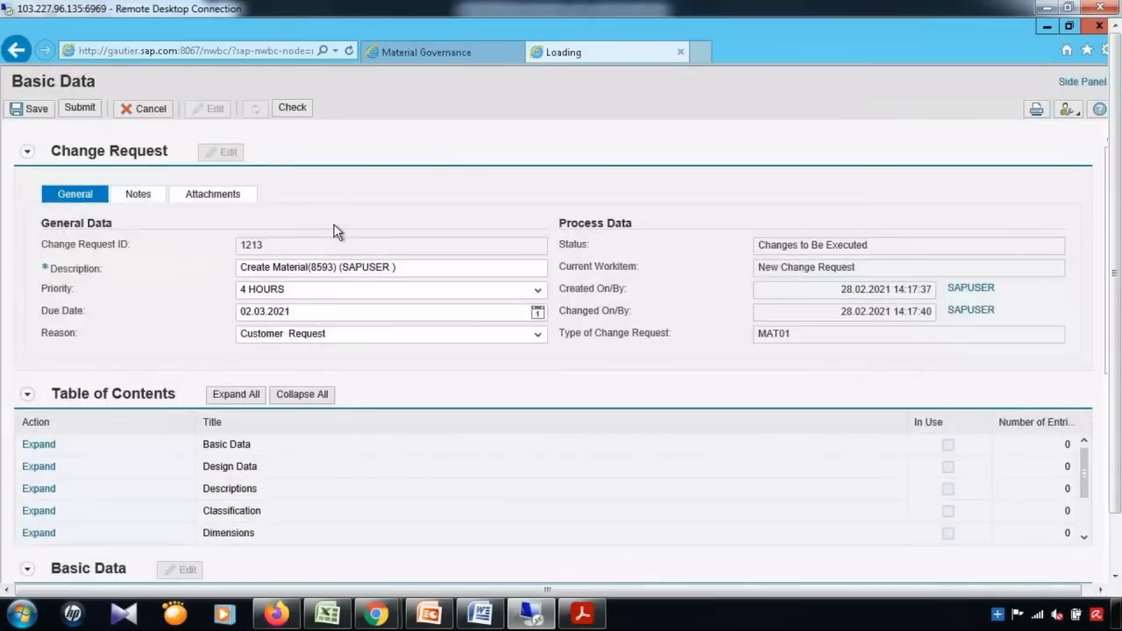
Collapse the table of contents, review the priority choices of the new change request, and minimize the browser.
left_click(26, 396)
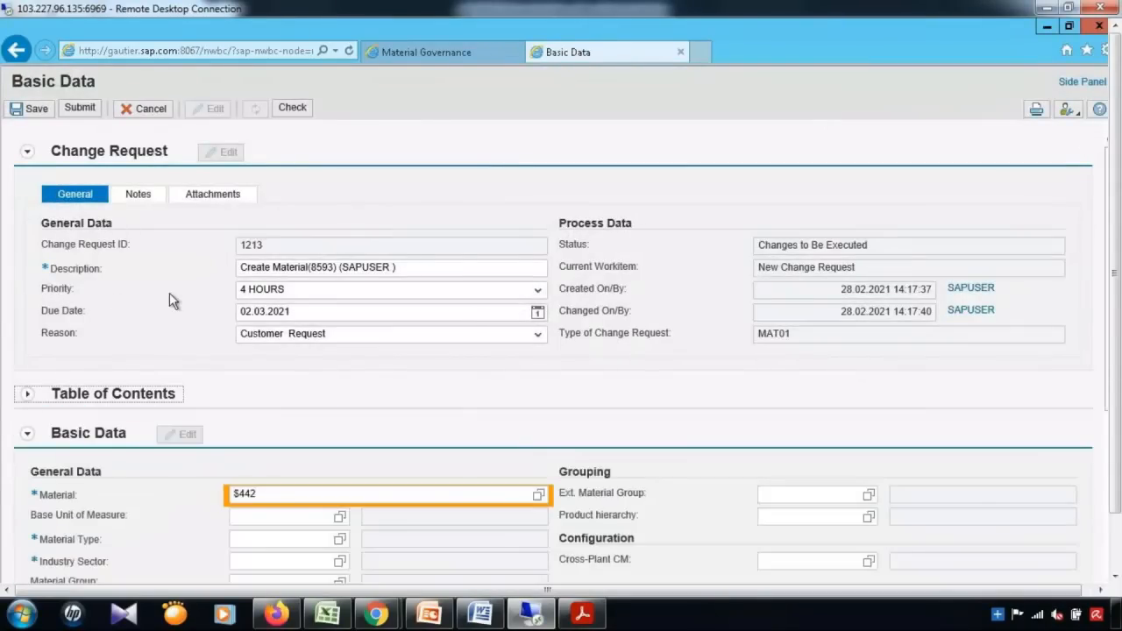
left_click(538, 290)
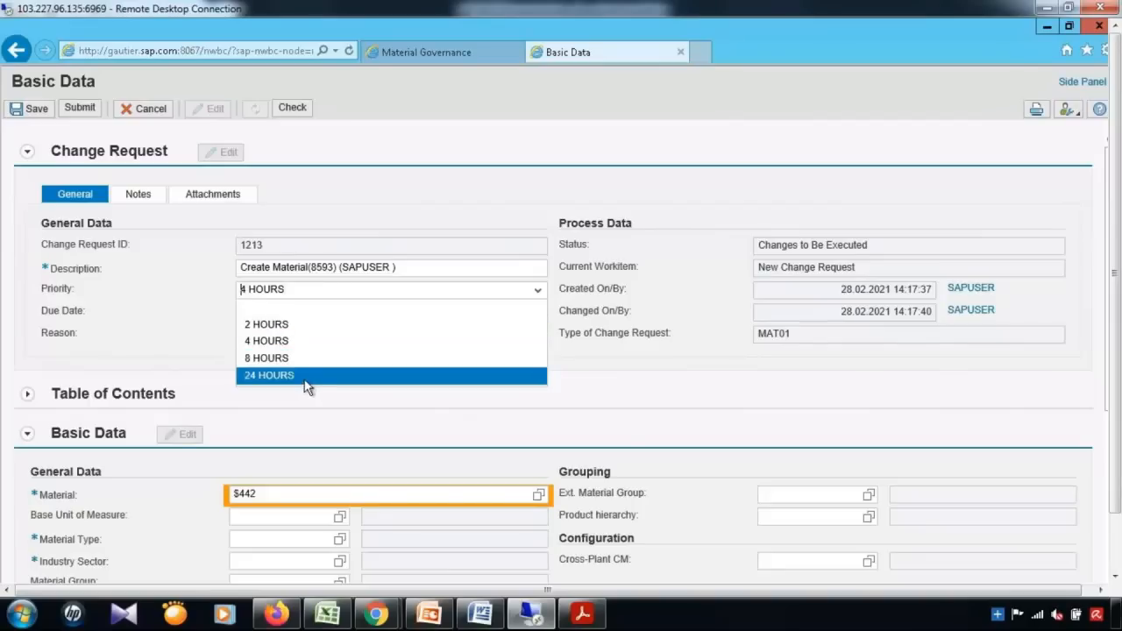
left_click(1047, 25)
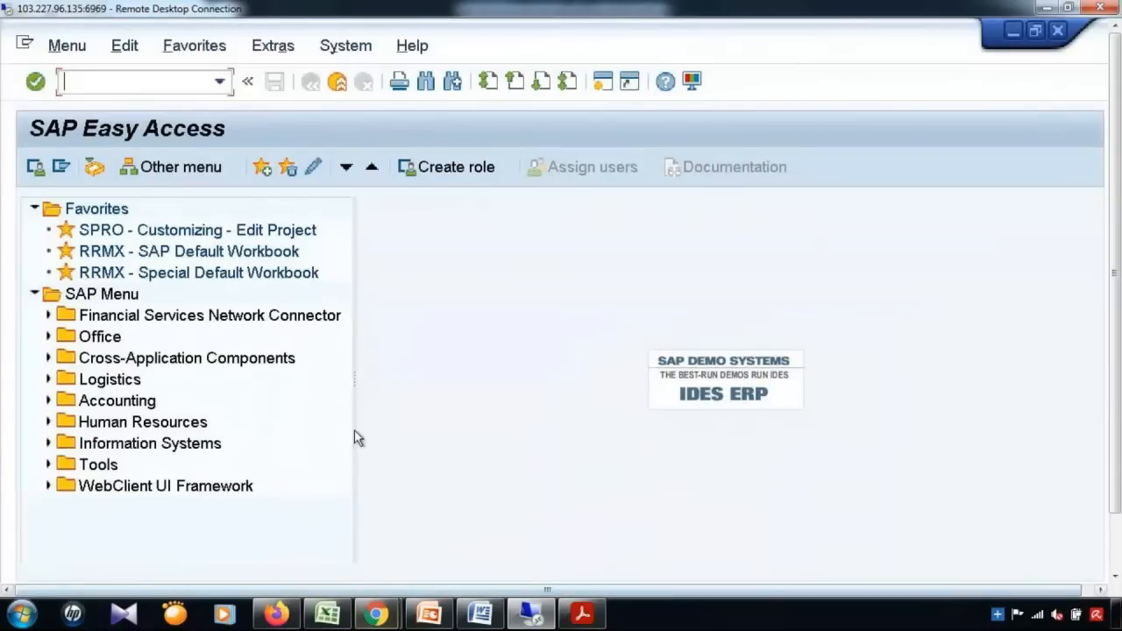
Return from the priorities view to the IMG structure, open Define Reasons for Change Requests, and review the listed reasons.
left_click(1013, 34)
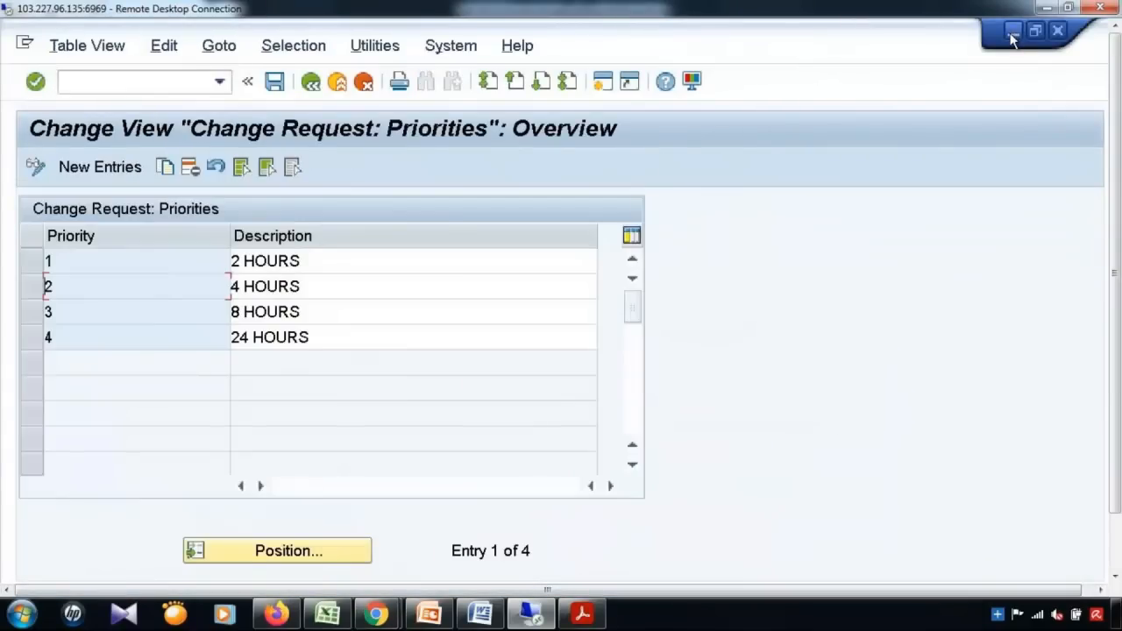
left_click(314, 84)
left_click(178, 425)
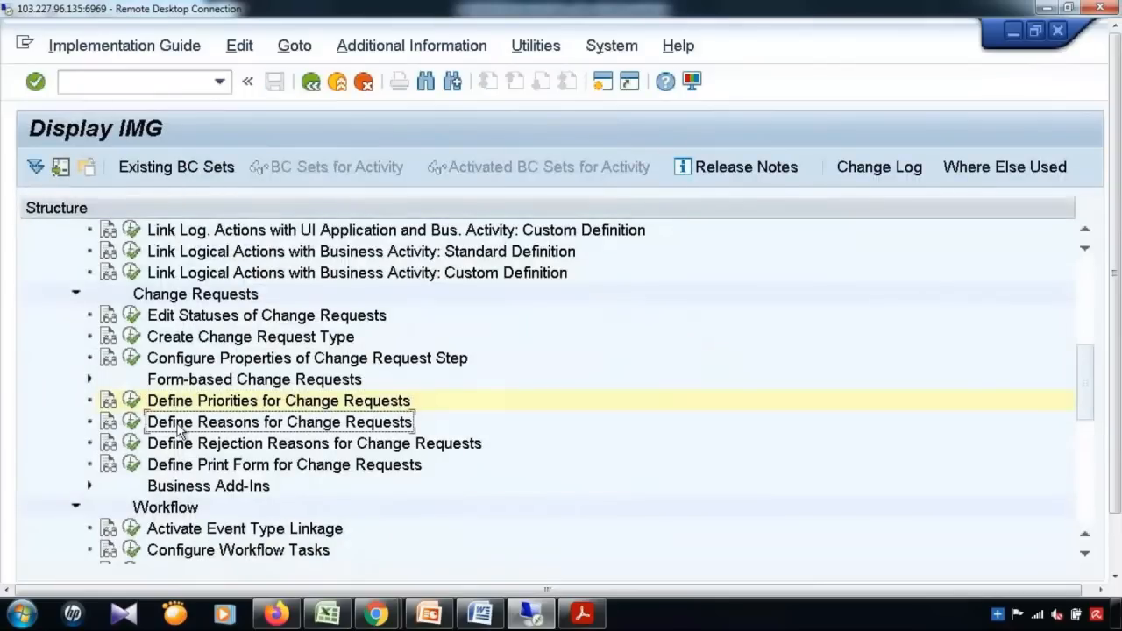
left_click(131, 422)
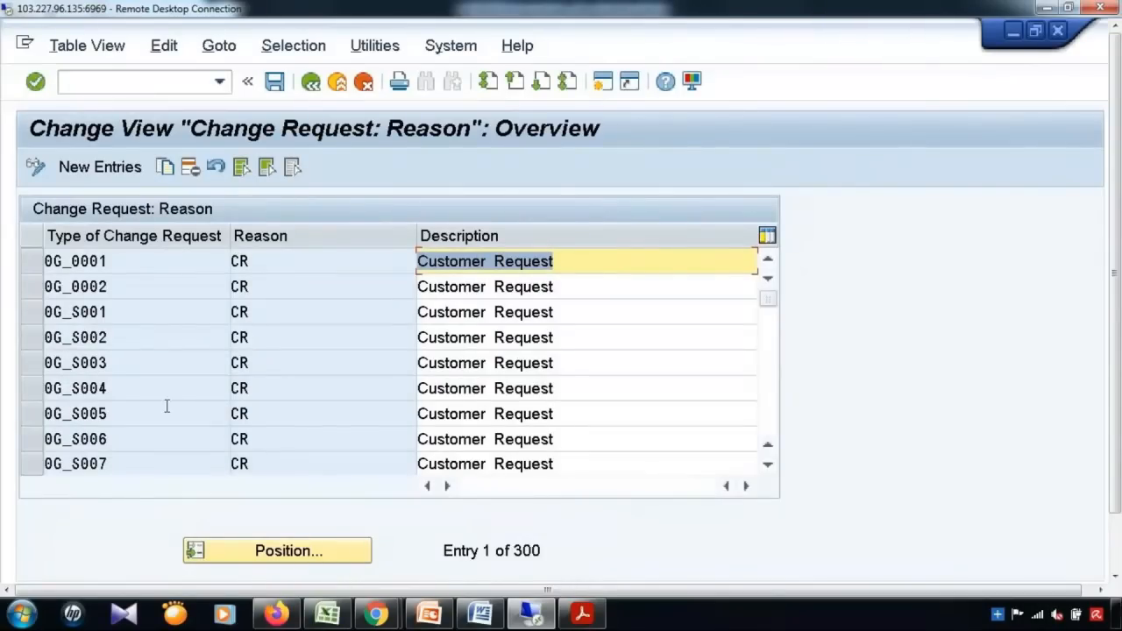
left_click_drag(1118, 303, 1118, 363)
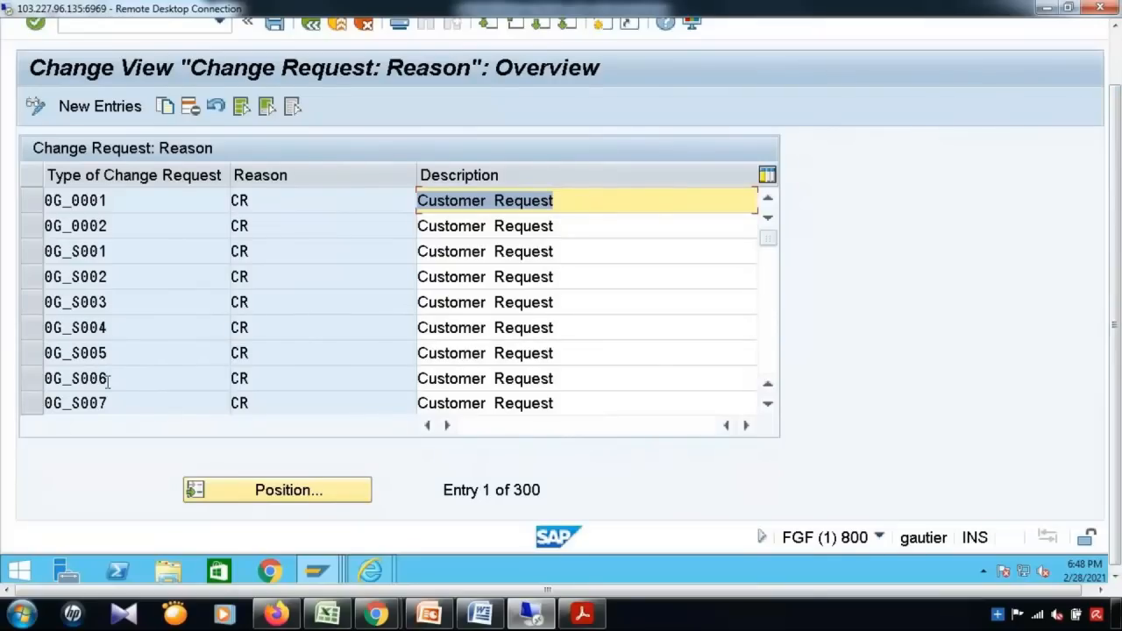
left_click_drag(1119, 320, 1120, 213)
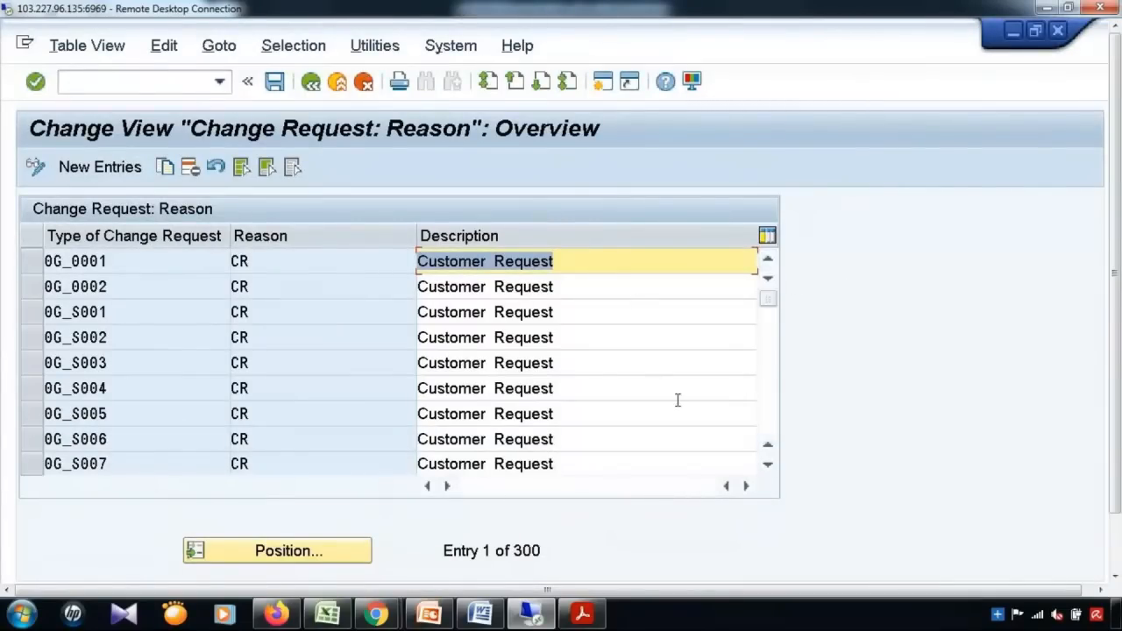
Review the reason choices of the open material change request in the browser, and minimize the browser.
scroll(675, 400, "down", 3)
mouse_move(370, 568)
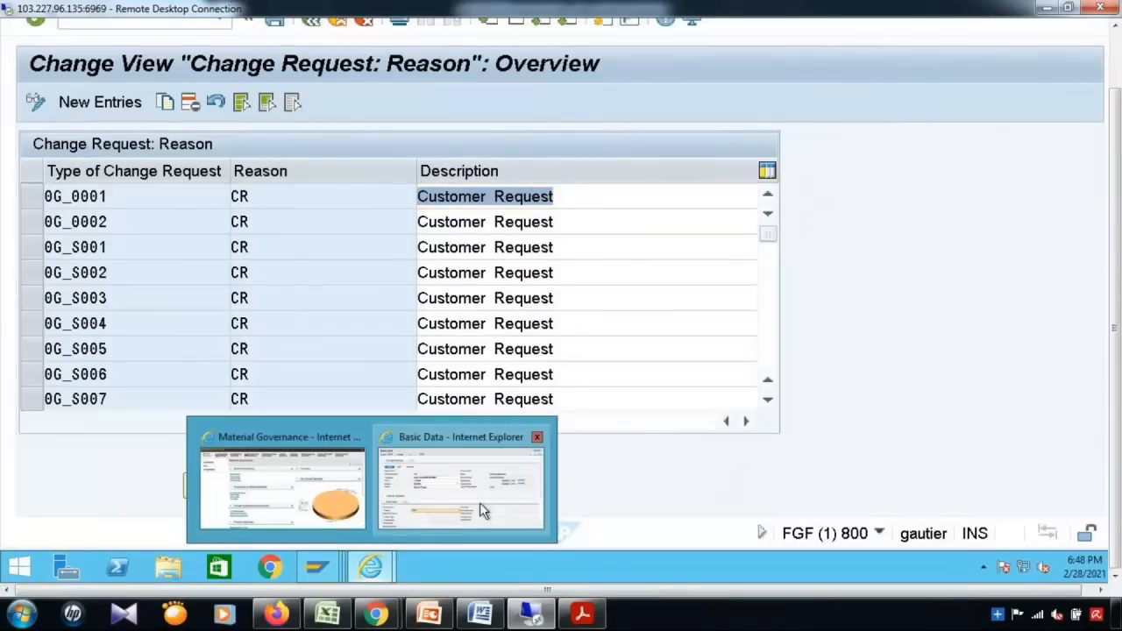
left_click(479, 502)
left_click(538, 270)
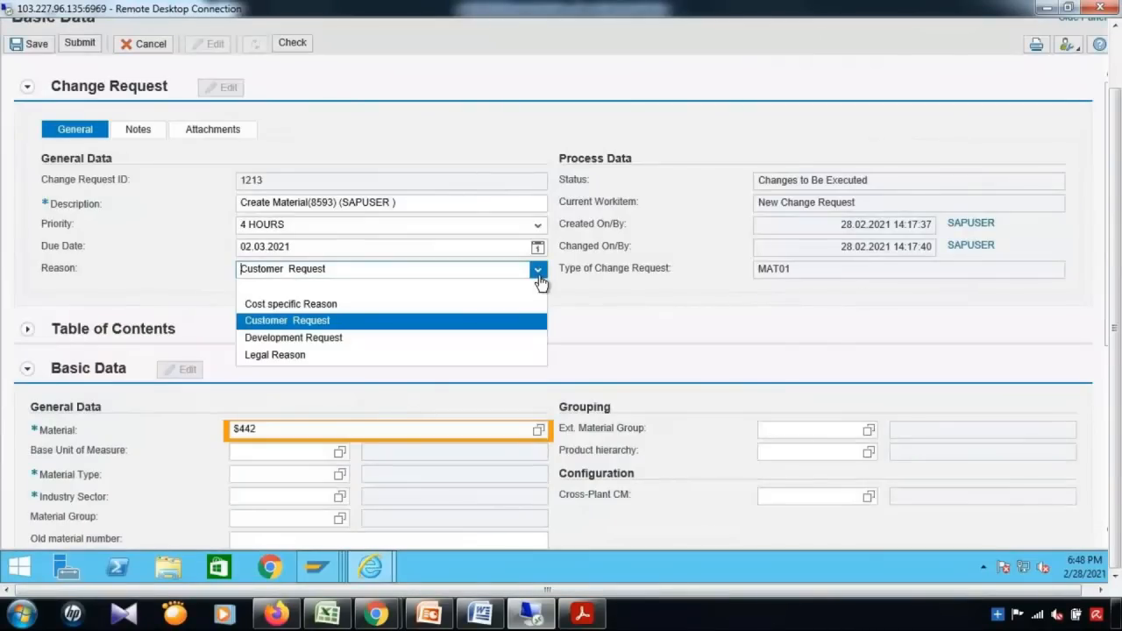
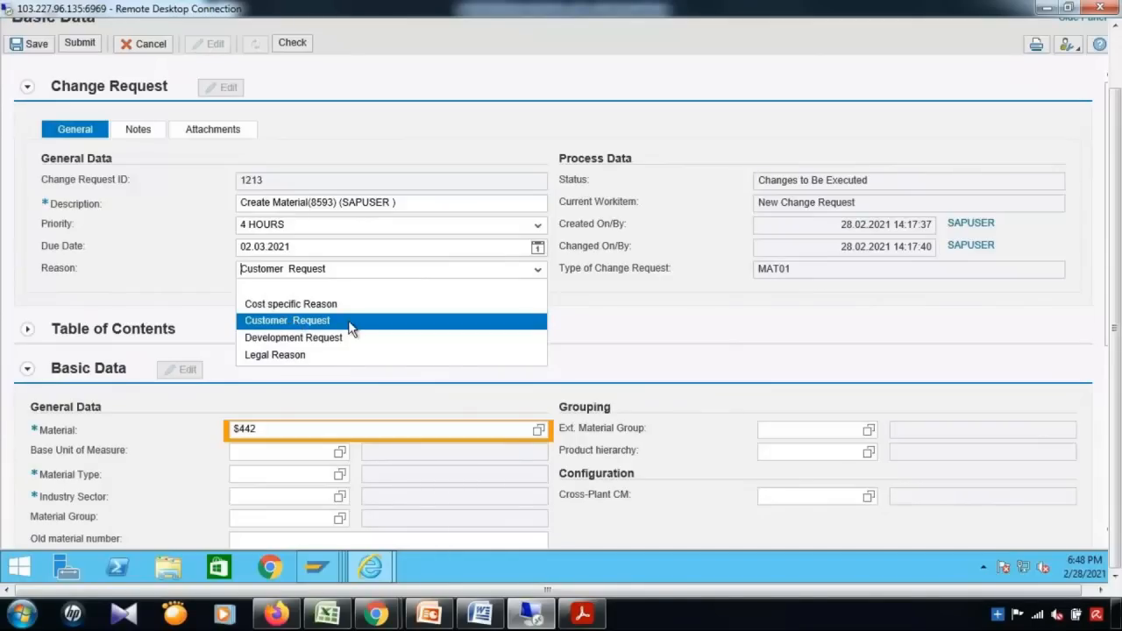
left_click(626, 330)
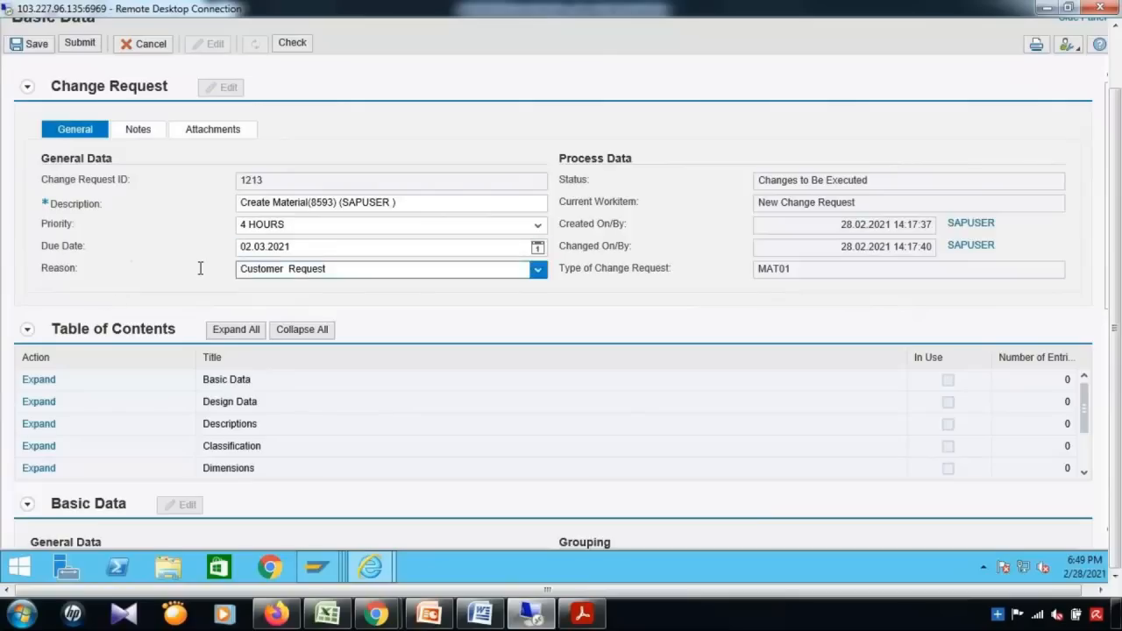
left_click(538, 272)
left_click(538, 272)
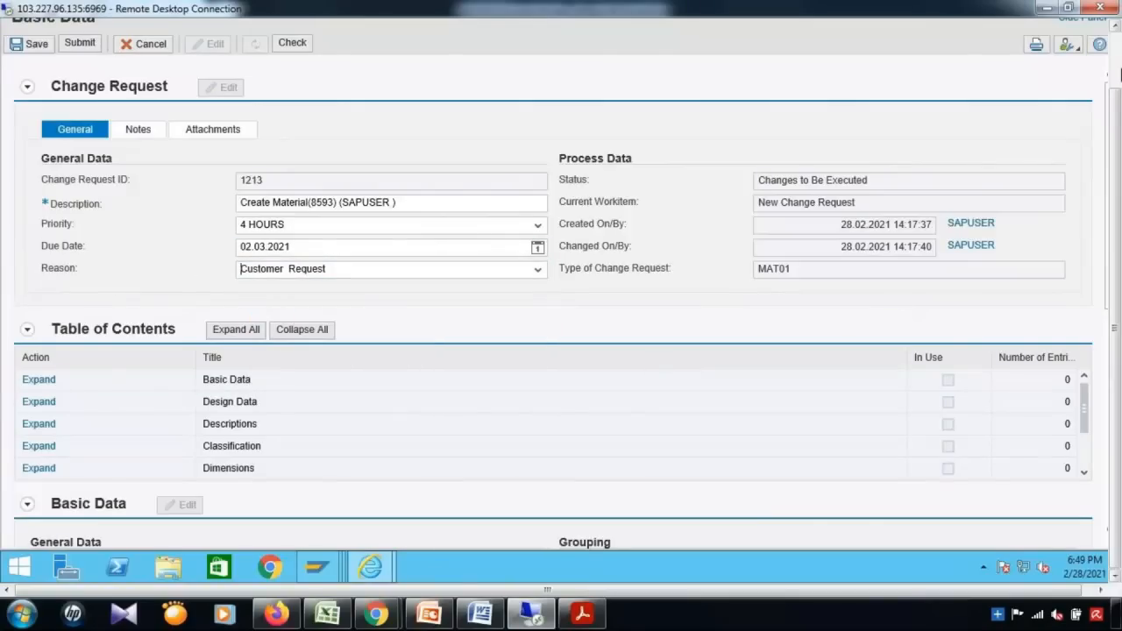
left_click(1115, 108)
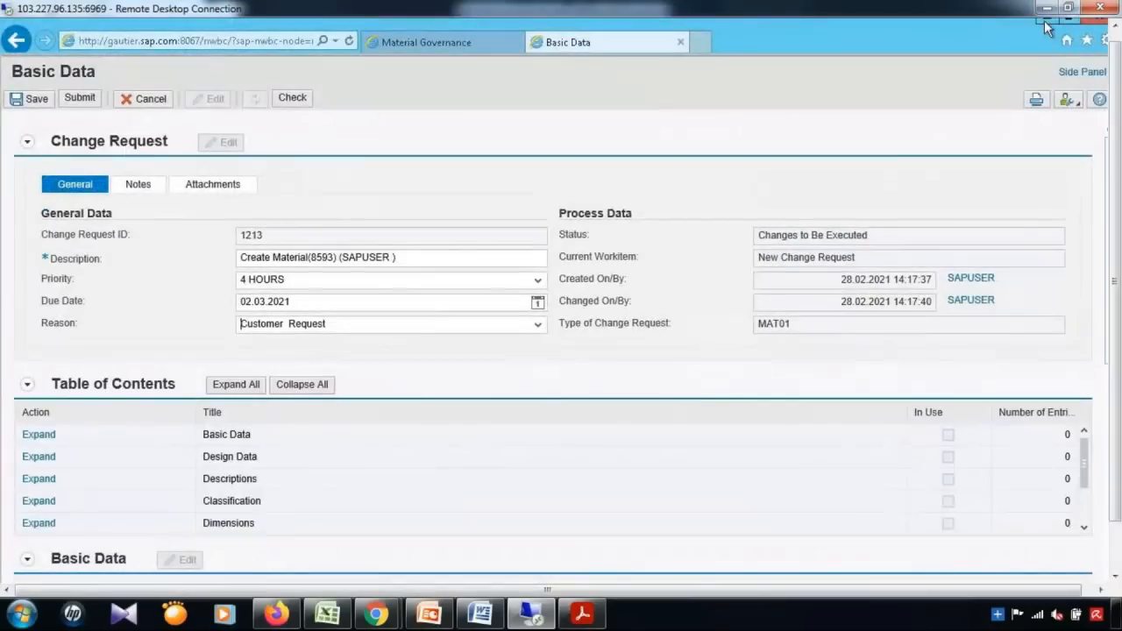
left_click(1044, 23)
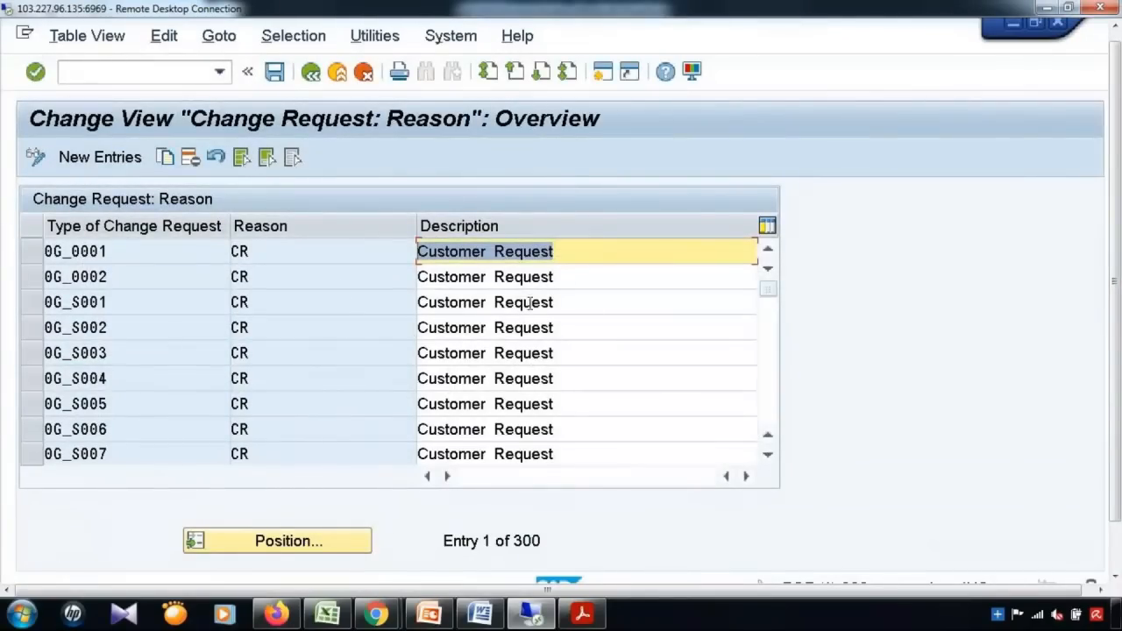
Start a new reason entry for change request type YAC1 with reason code CR.
left_click(99, 162)
type("YAC1")
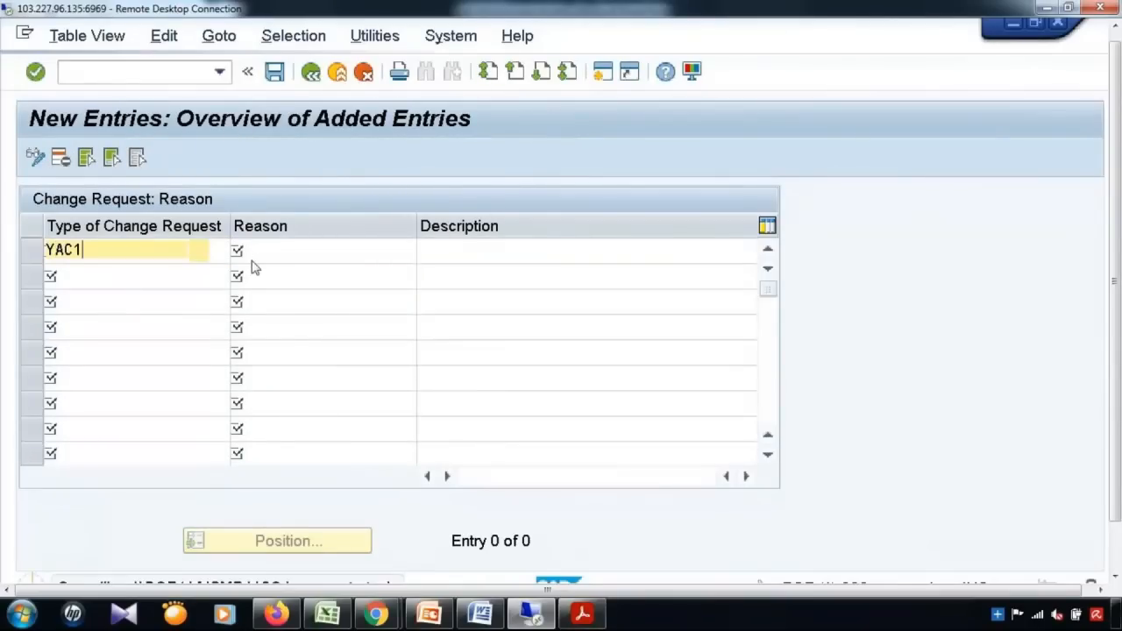
left_click(253, 261)
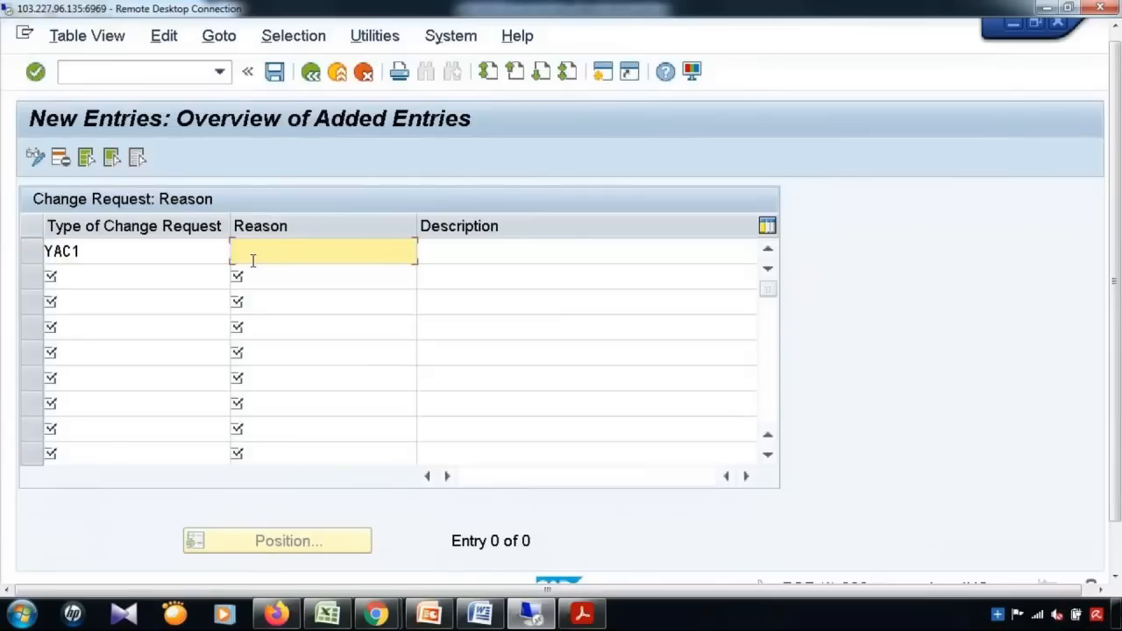
type("CR")
key("Tab")
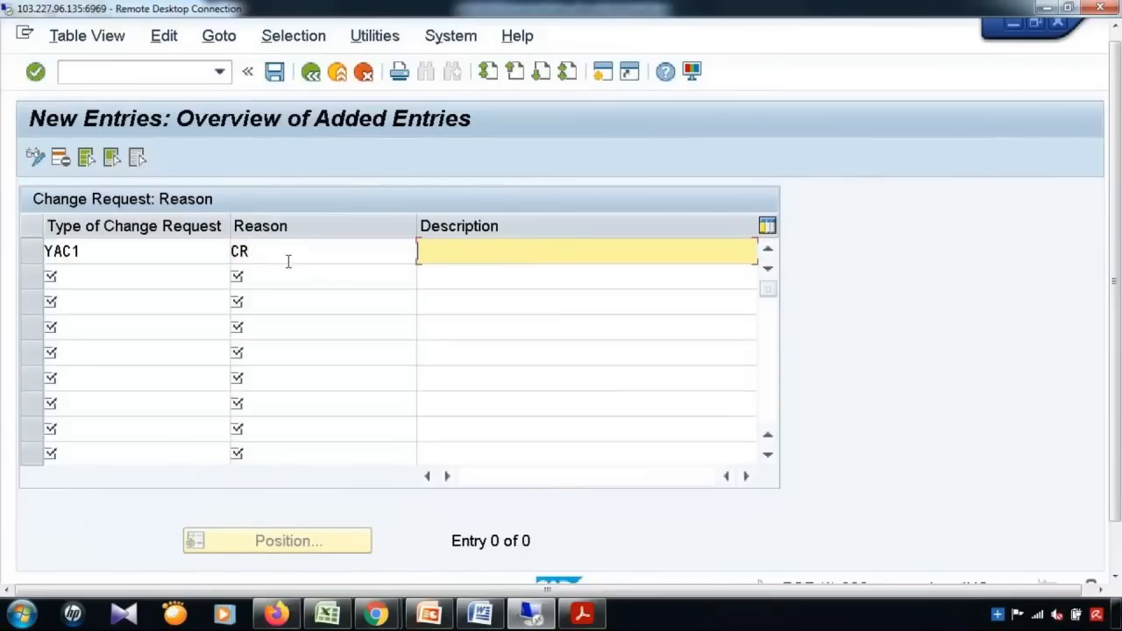
Replace the YAC1 entry's reason code with BR, describe it as Business Reason, save, and return to the reasons overview.
left_click_drag(288, 258, 201, 255)
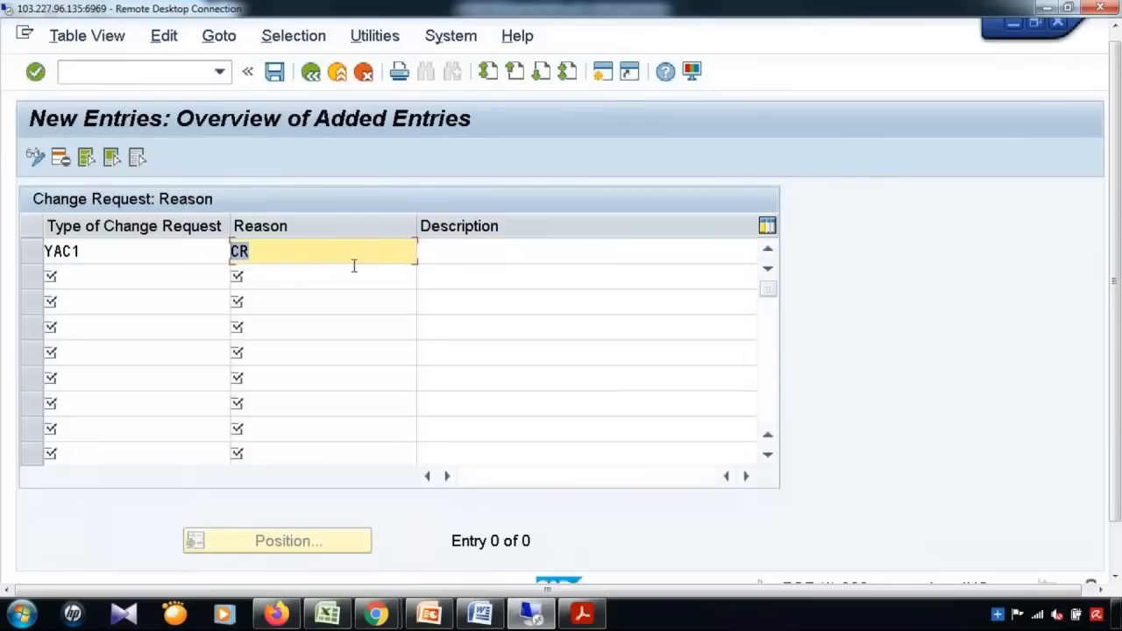
key("BackSpace")
type("BR")
key("Tab")
type("Busin")
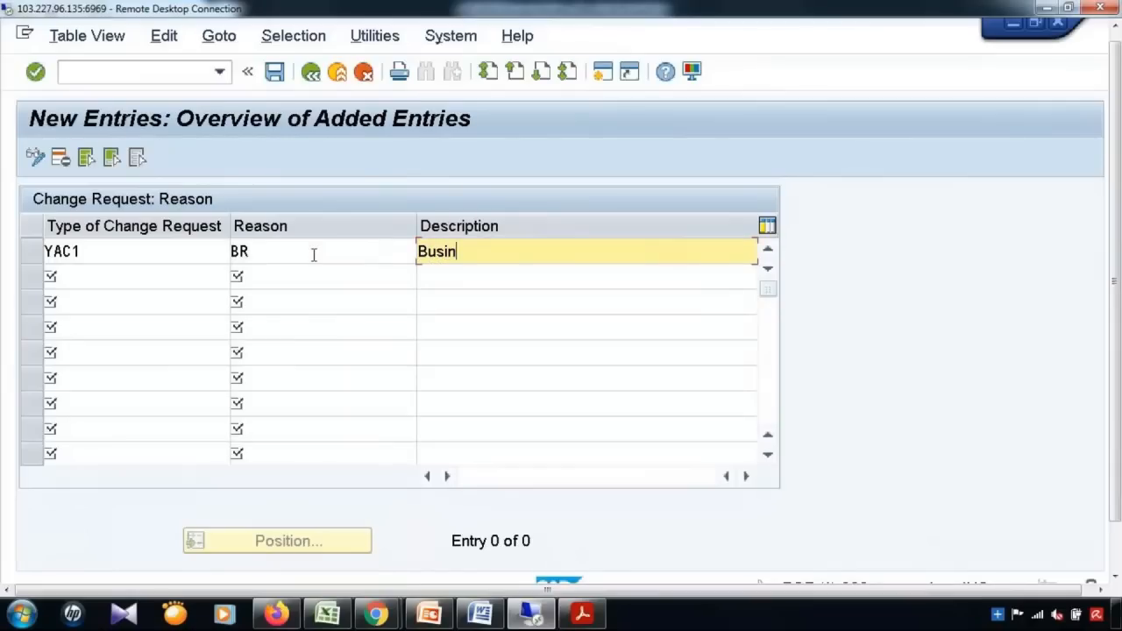
type("ess Reason")
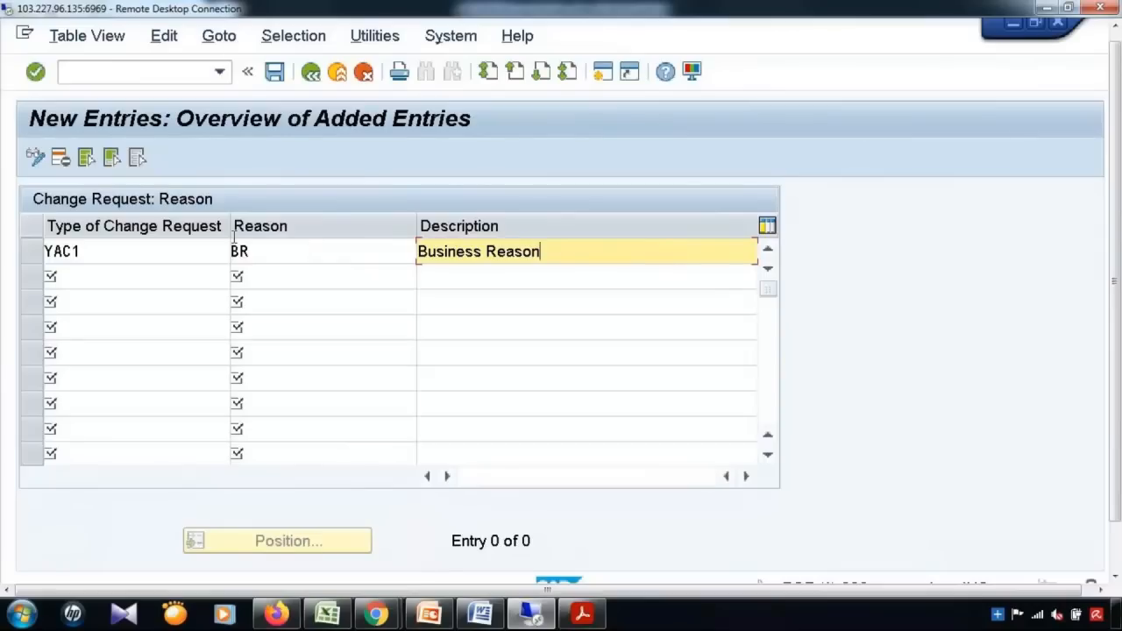
left_click(275, 72)
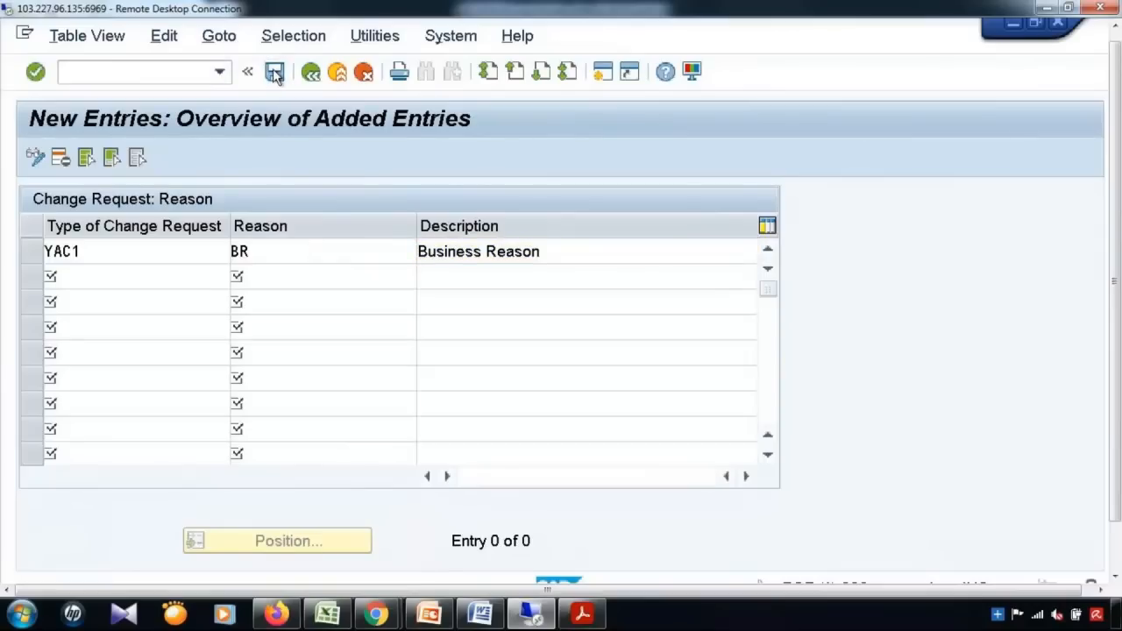
key("Return")
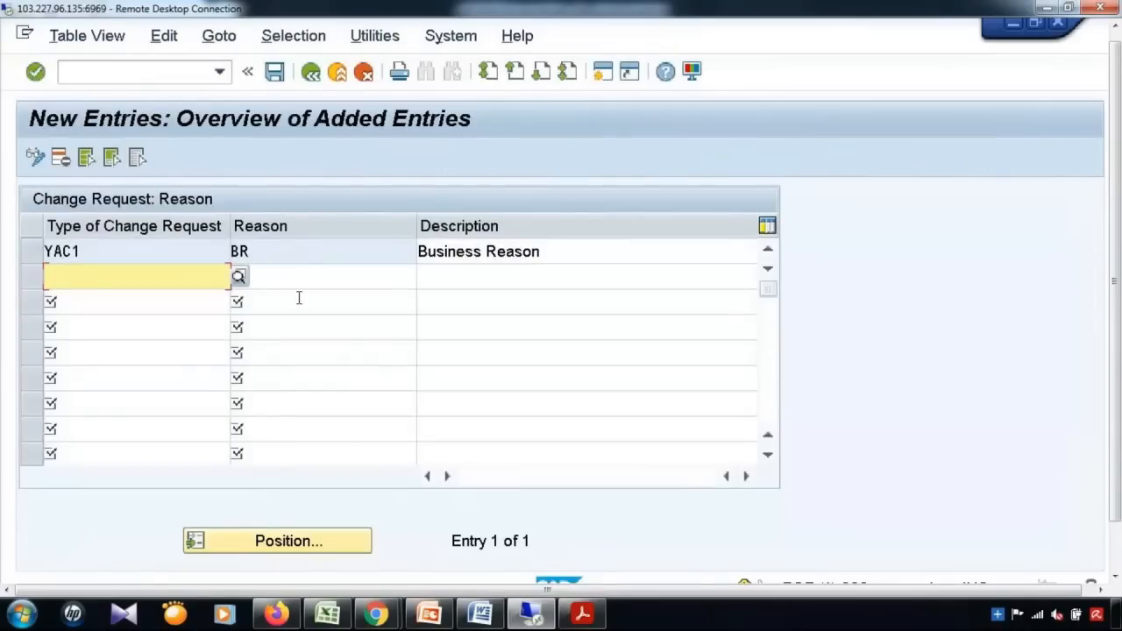
left_click(313, 74)
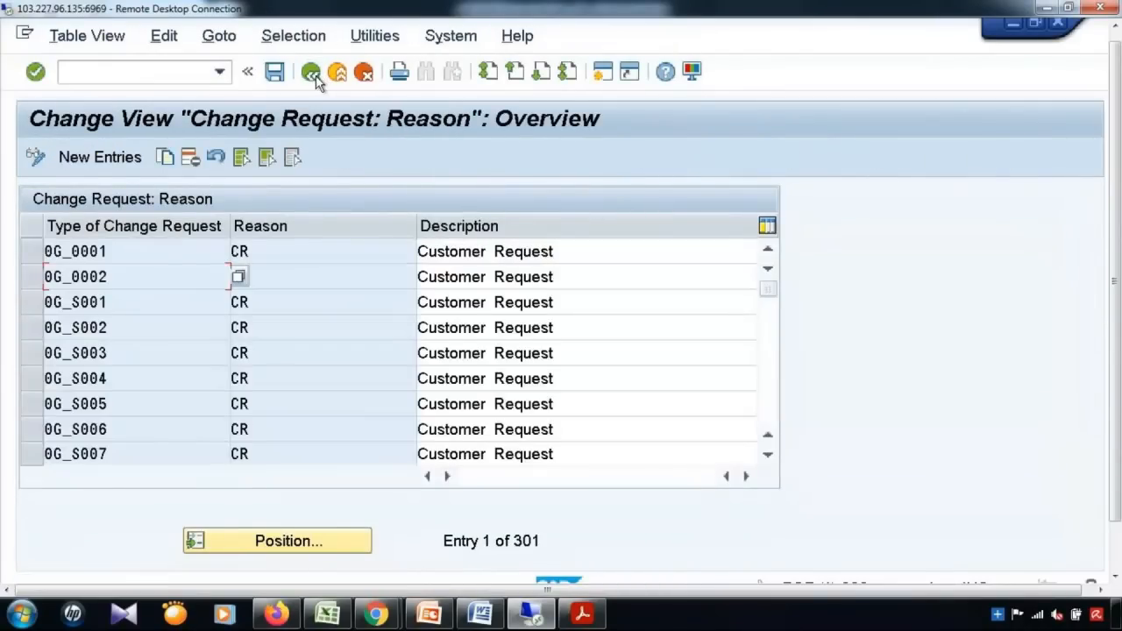
Position the reasons list at change request type MAT01 and delete its Customer Request entry.
left_click(163, 306)
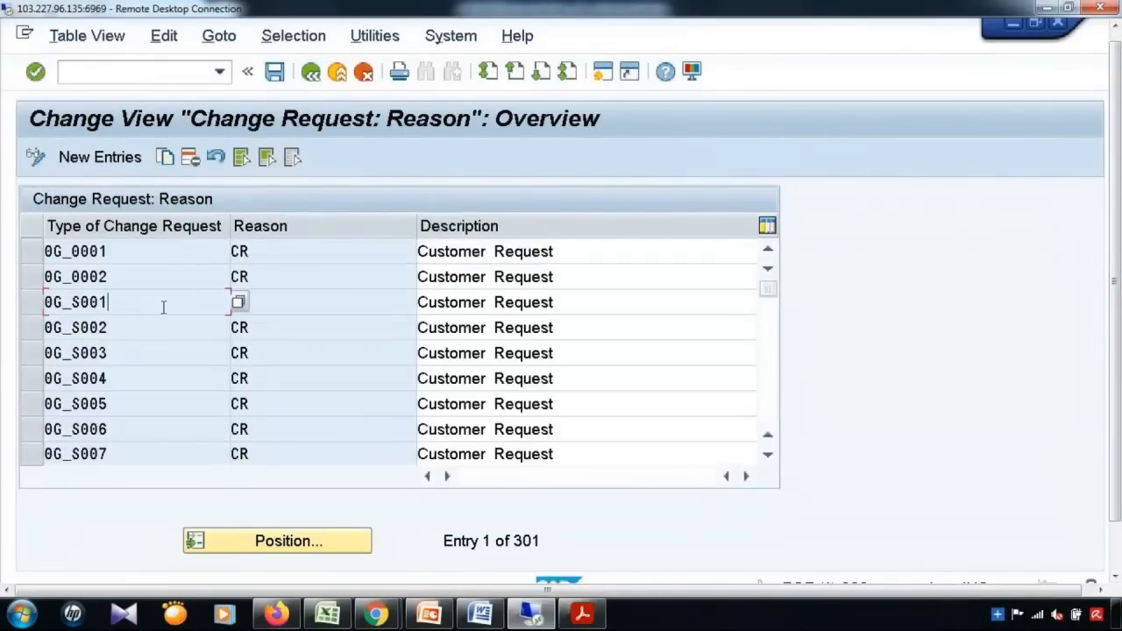
left_click(368, 531)
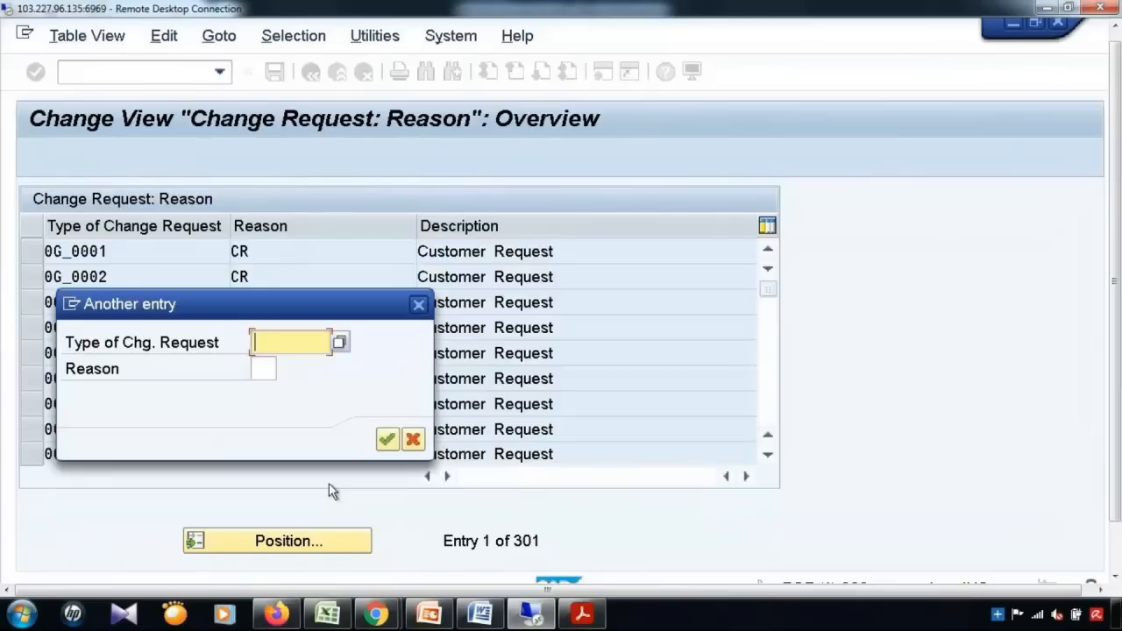
type("MAT01")
key("Return")
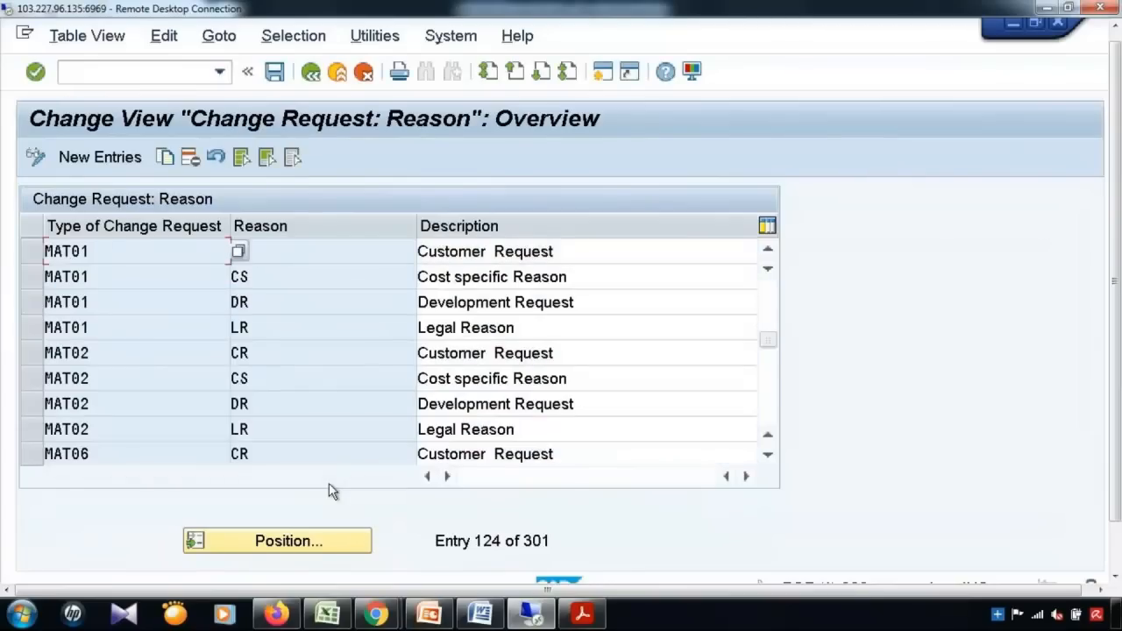
left_click(33, 251)
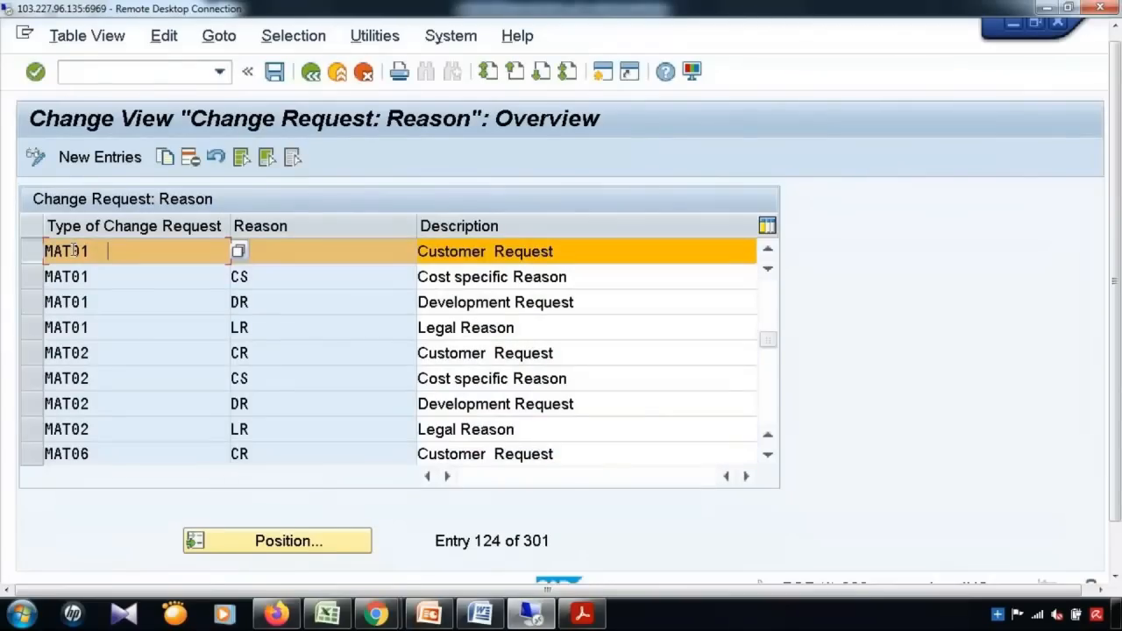
left_click(191, 158)
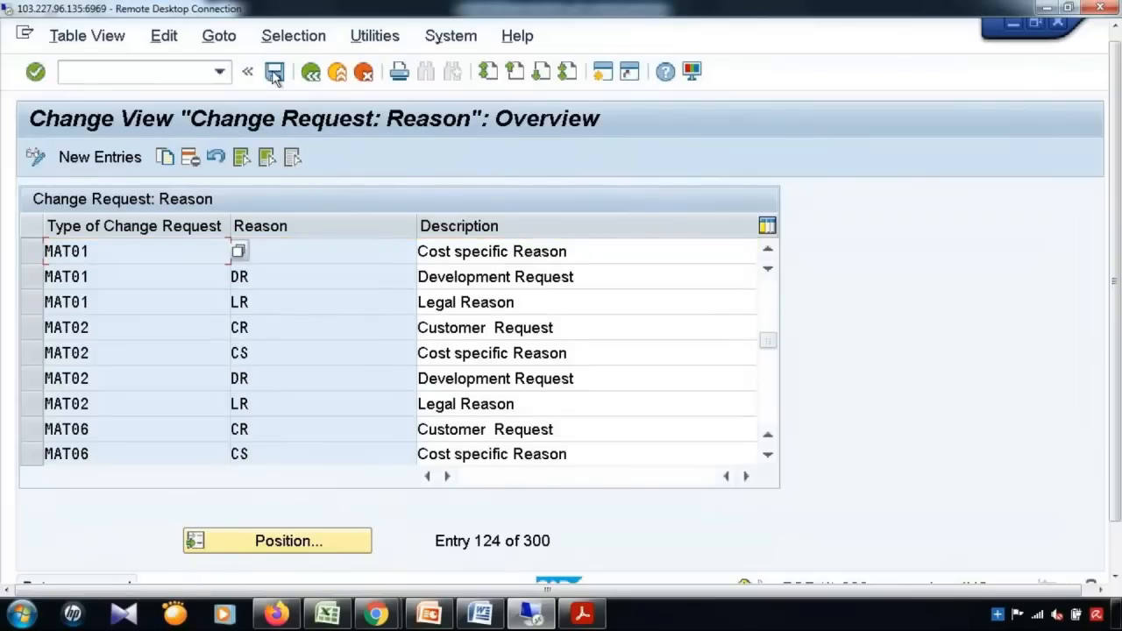
Add reason BR with the description Business Reason for change request type MAT01, save it, and return to the overview.
left_click(101, 163)
type("MAT")
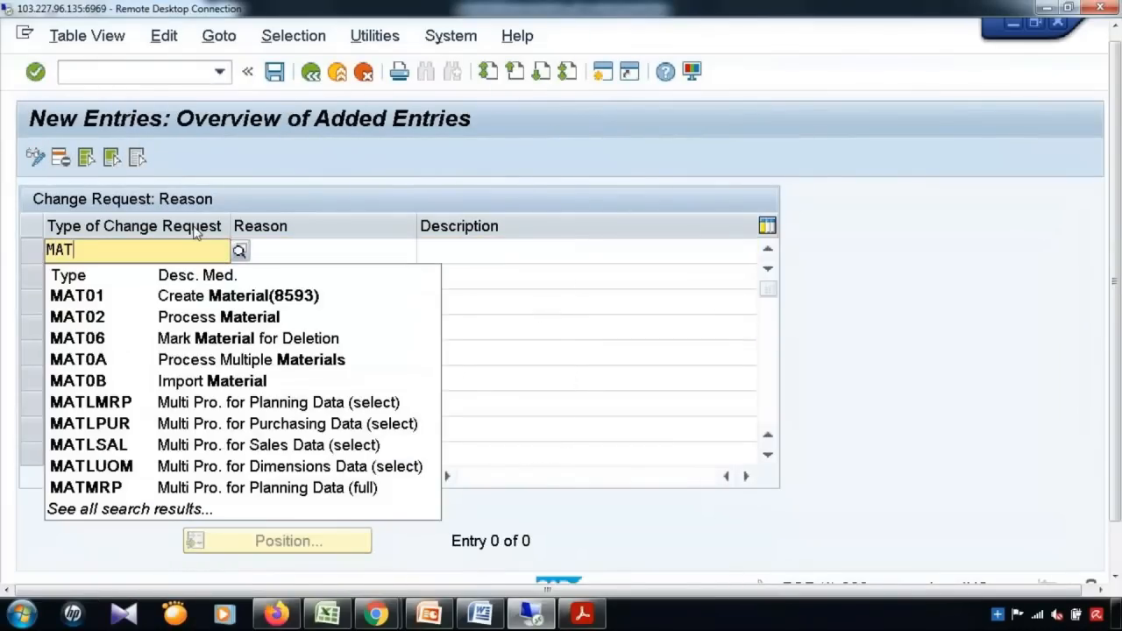
type("01")
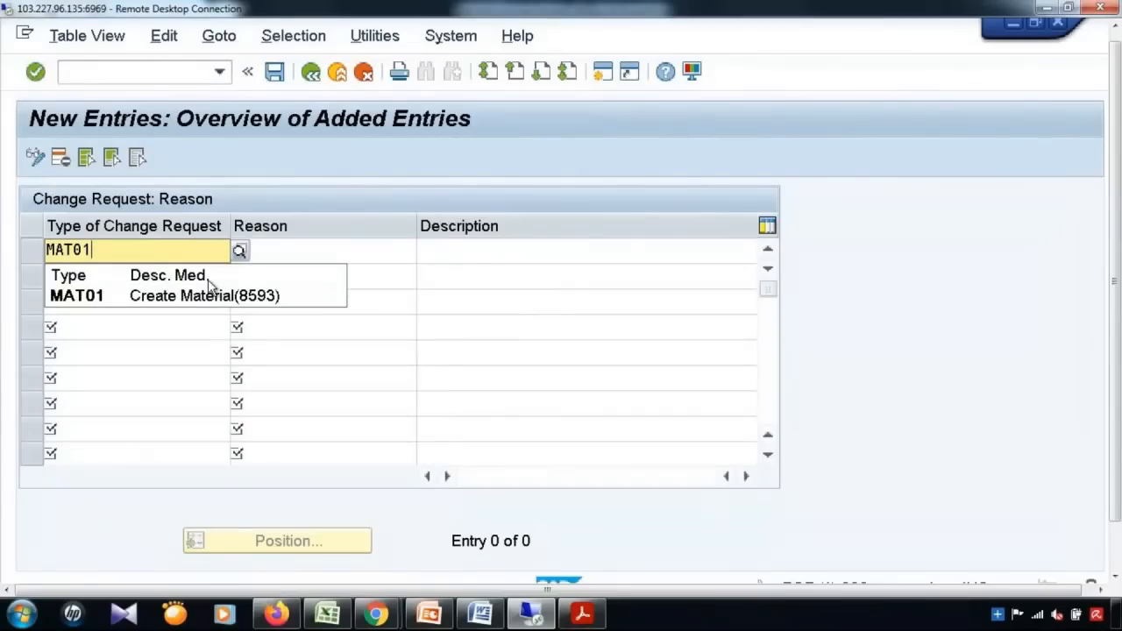
left_click(283, 295)
left_click(339, 253)
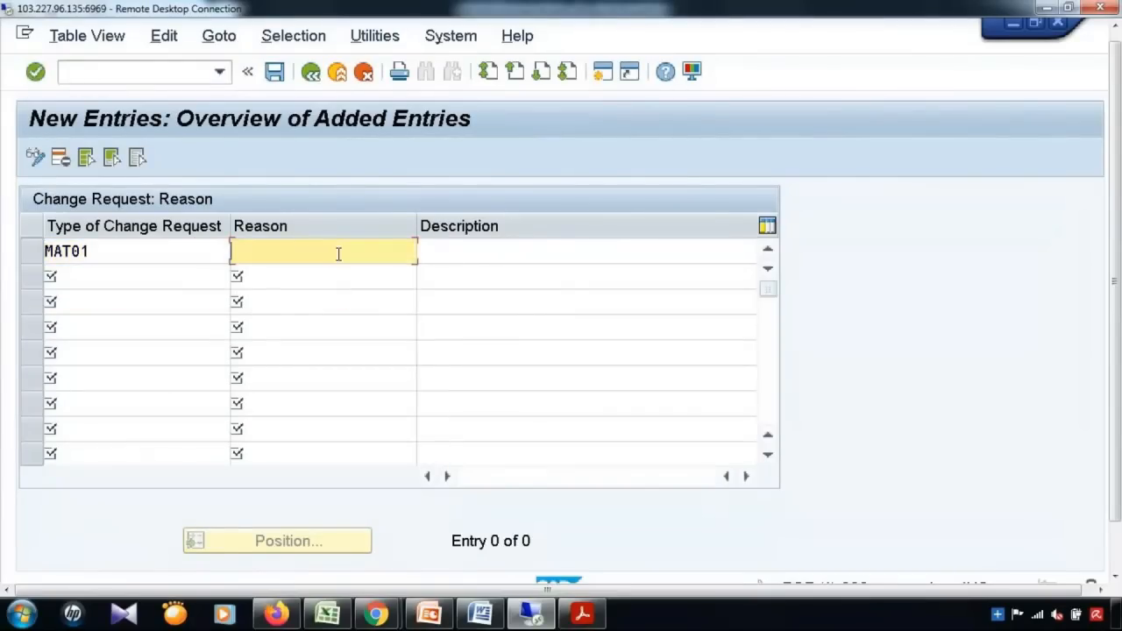
type("BR")
key("Tab")
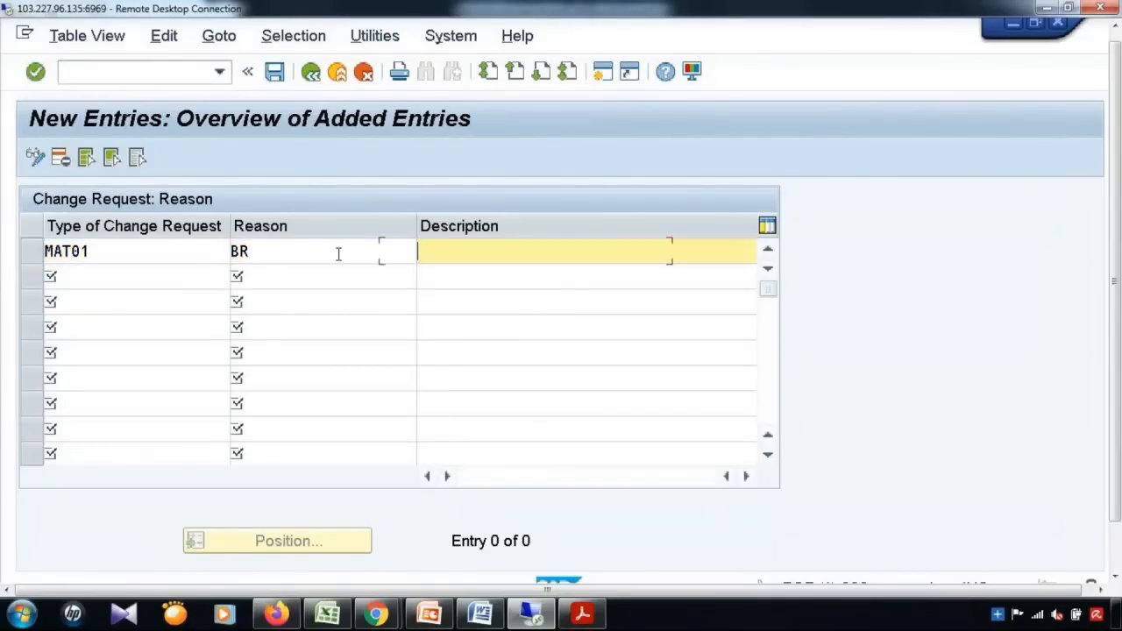
type("Business")
key("Down")
key("Return")
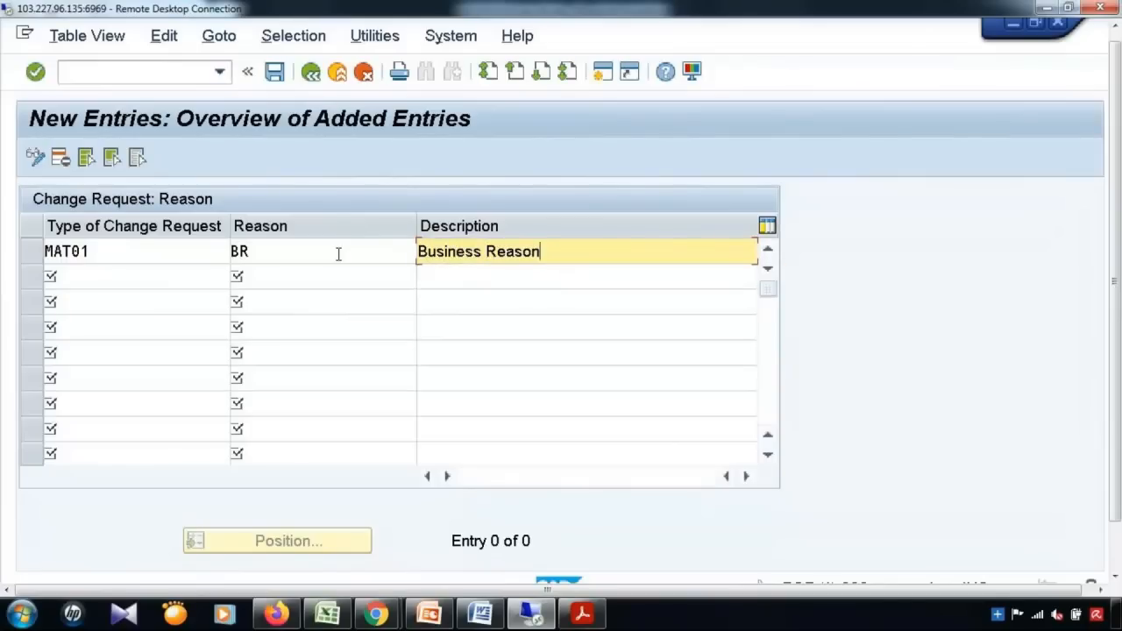
left_click(274, 71)
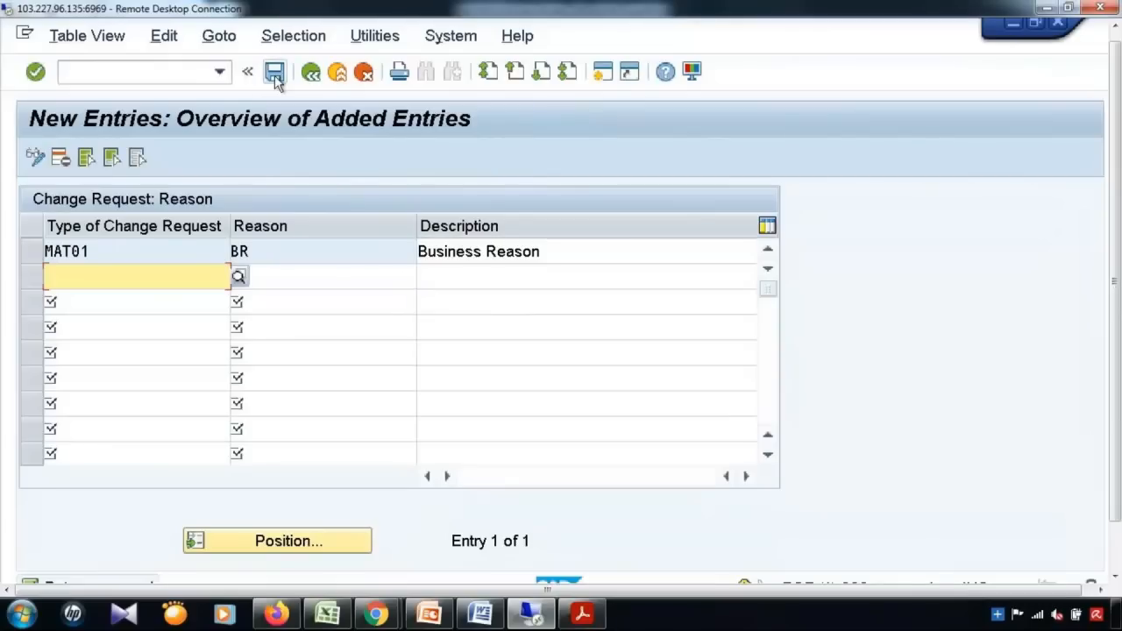
left_click(311, 73)
Switch back to the material change request's Basic Data window in the browser and list its reason choices again.
left_click_drag(1117, 368, 1120, 420)
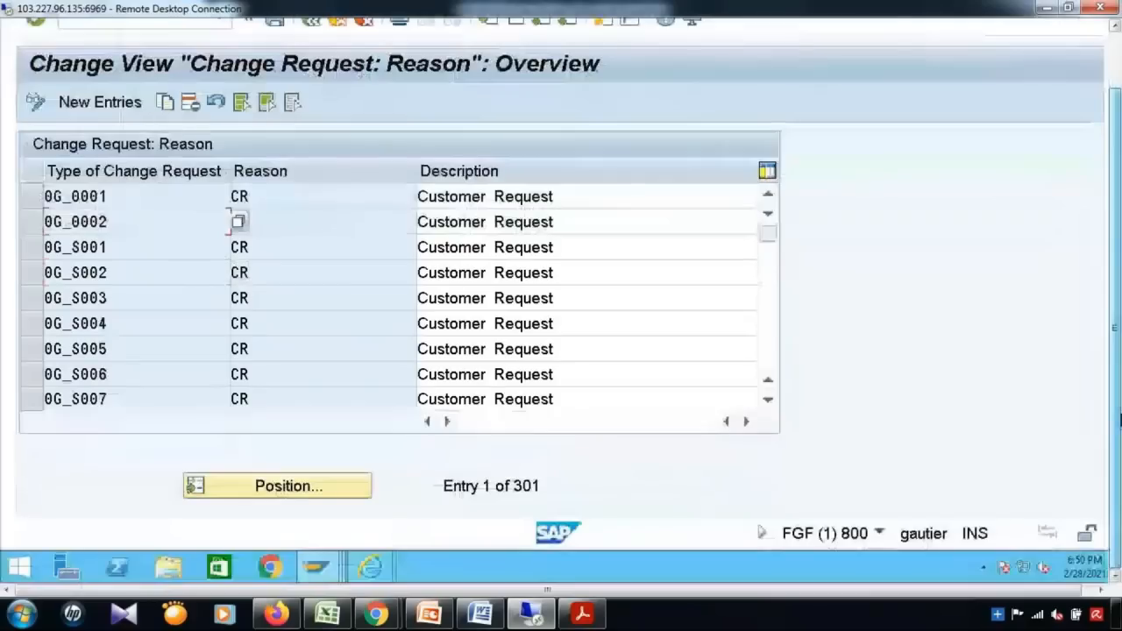
mouse_move(380, 556)
left_click(477, 495)
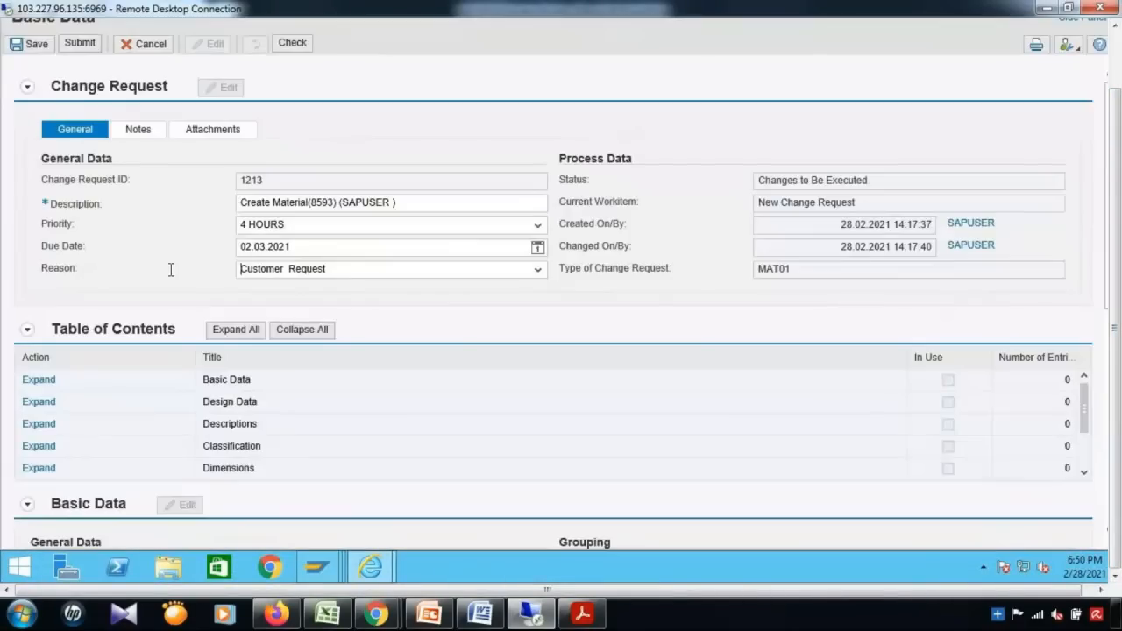
left_click(544, 273)
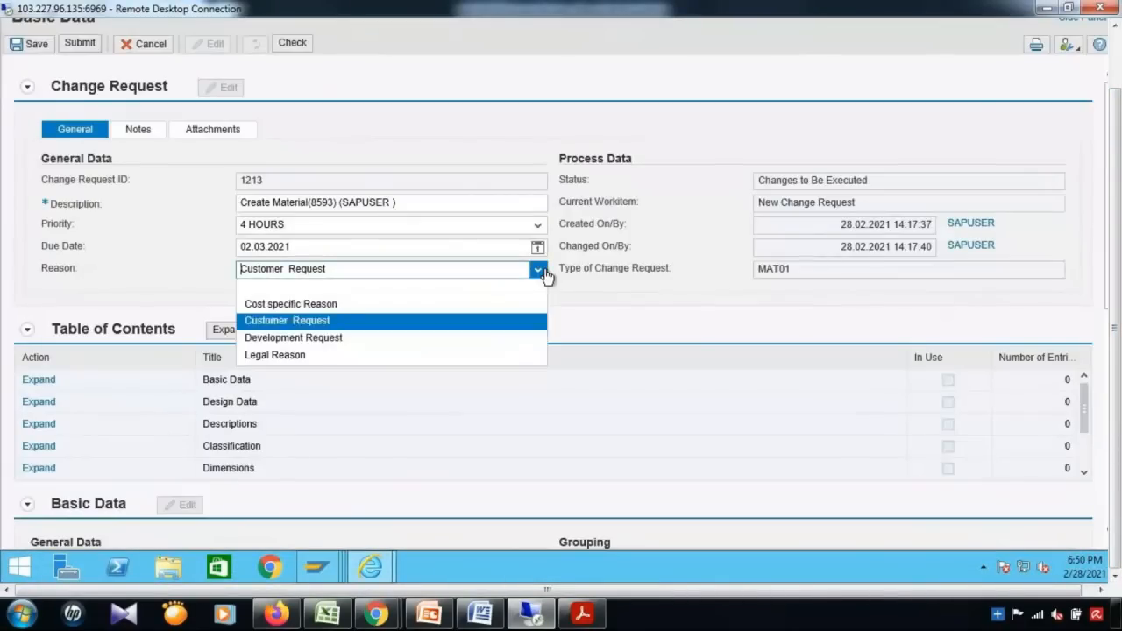
Close the browser holding material change request 1213, leaving the page without saving its data.
left_click(150, 277)
left_click_drag(1118, 200, 1120, 136)
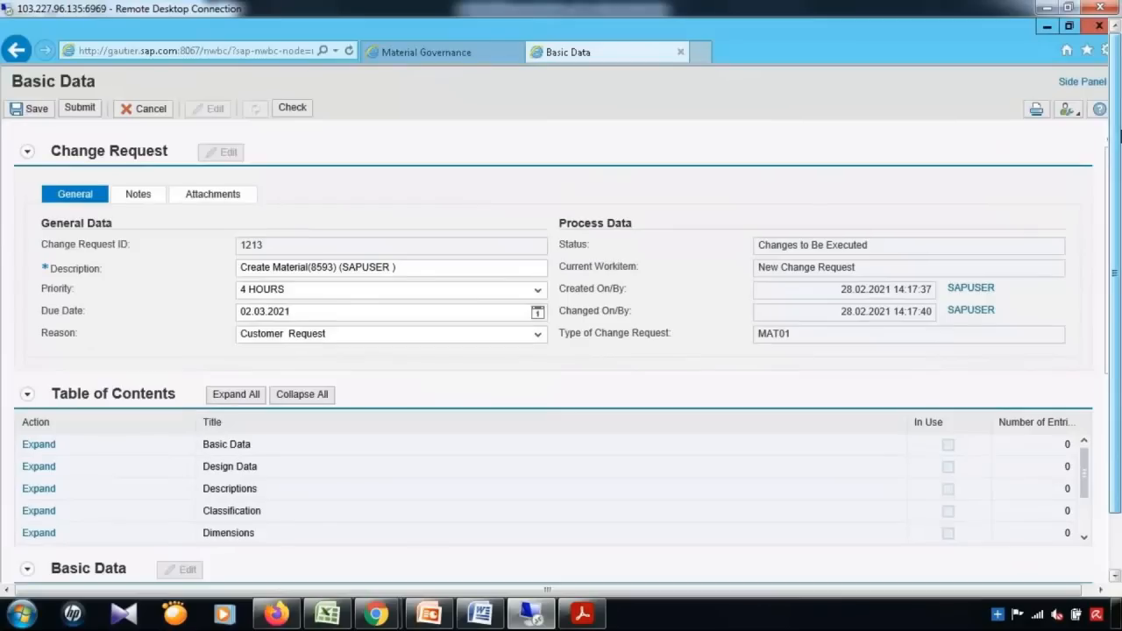
left_click(1098, 26)
left_click(543, 329)
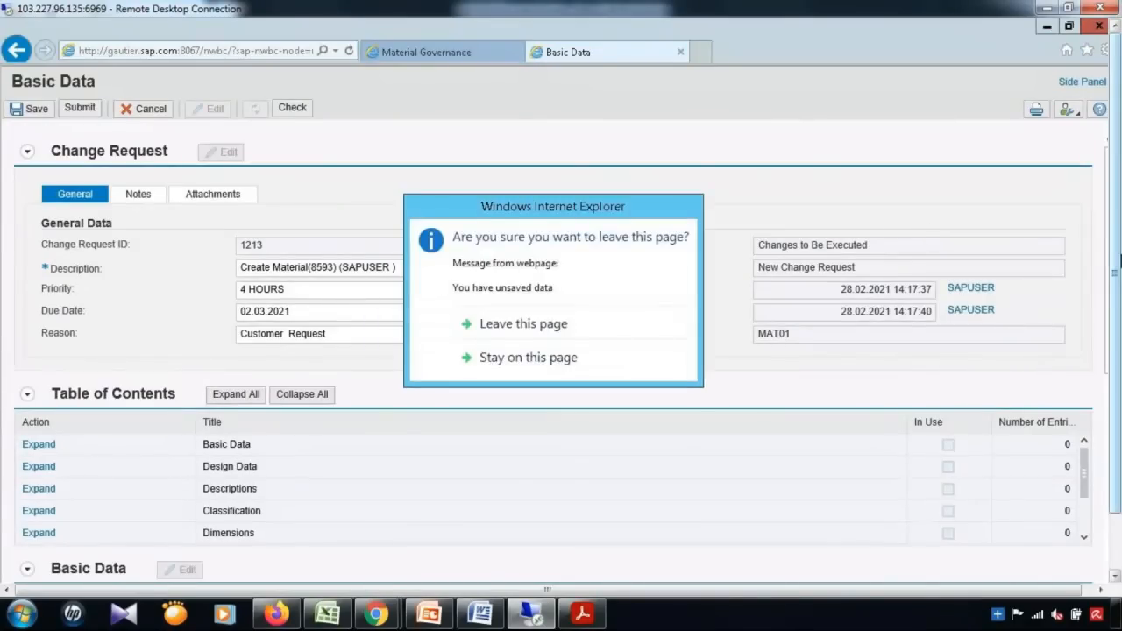
left_click(571, 358)
left_click_drag(1120, 242, 1117, 279)
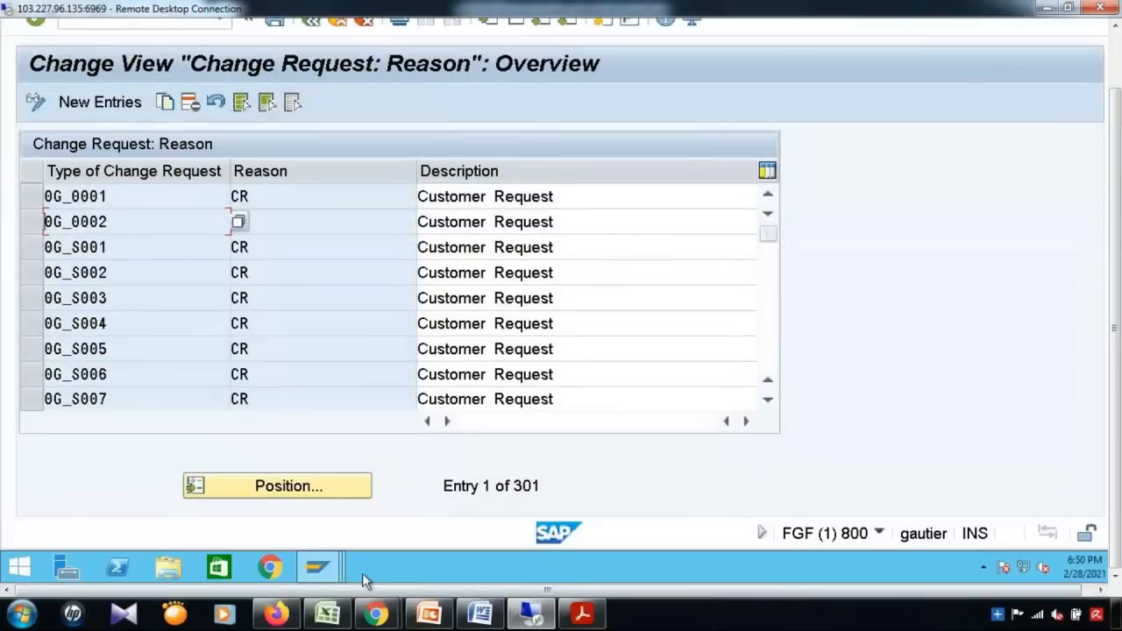
Open an additional SAP session from the Change Request: Reason overview window.
mouse_move(327, 565)
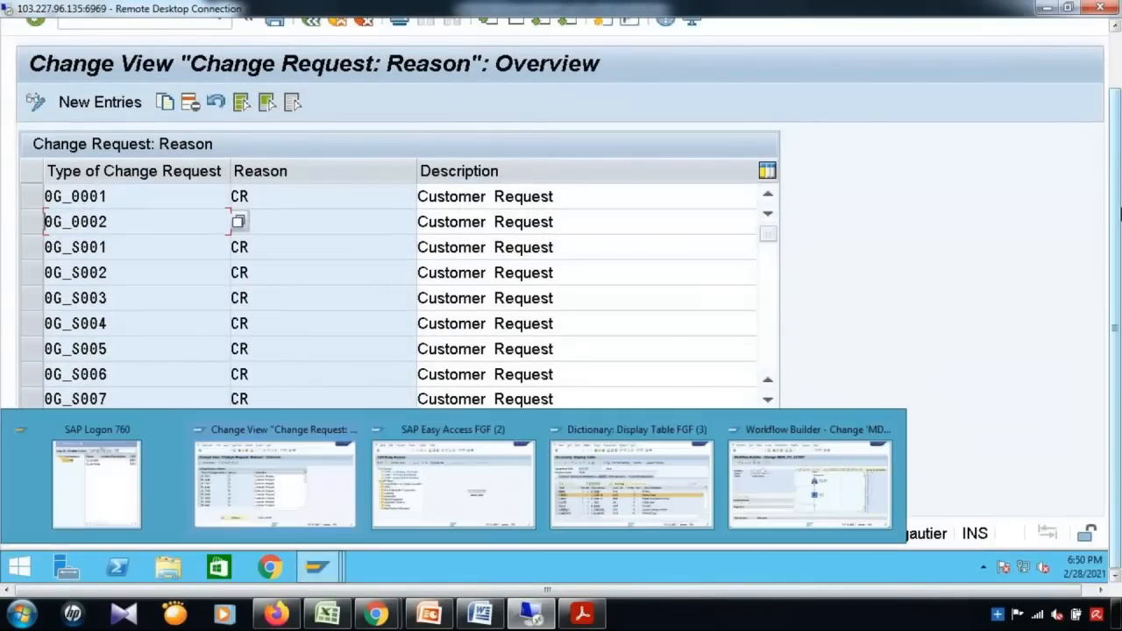
left_click(346, 488)
left_click(602, 82)
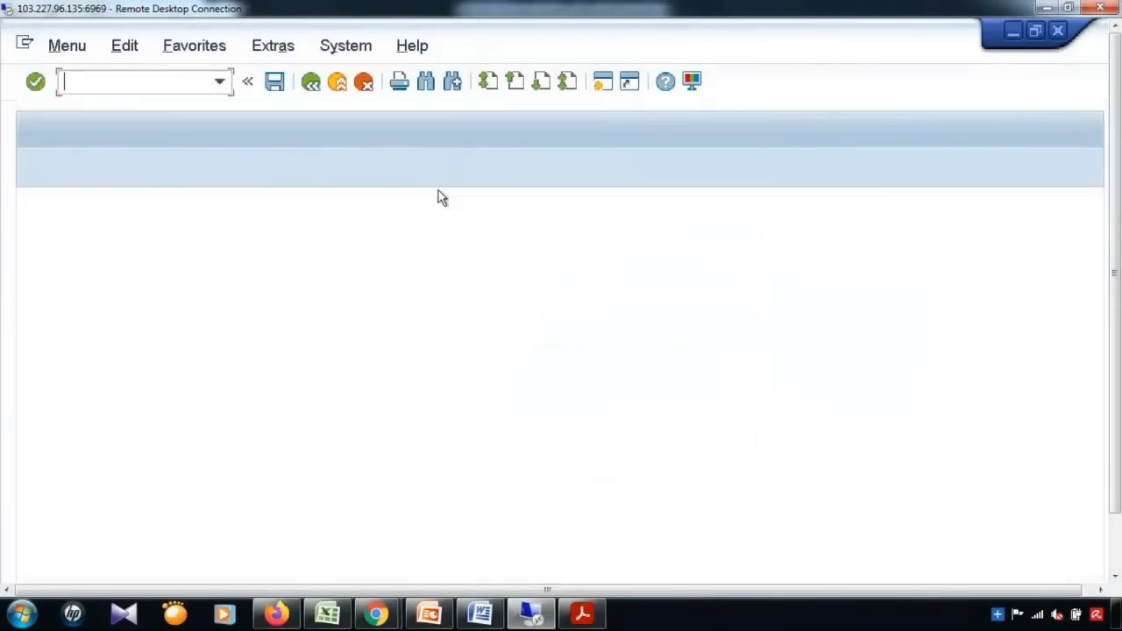
Run transaction /nnwbc from the command history and open the NetWeaver Business Client cockpit in a maximized browser window.
left_click(221, 81)
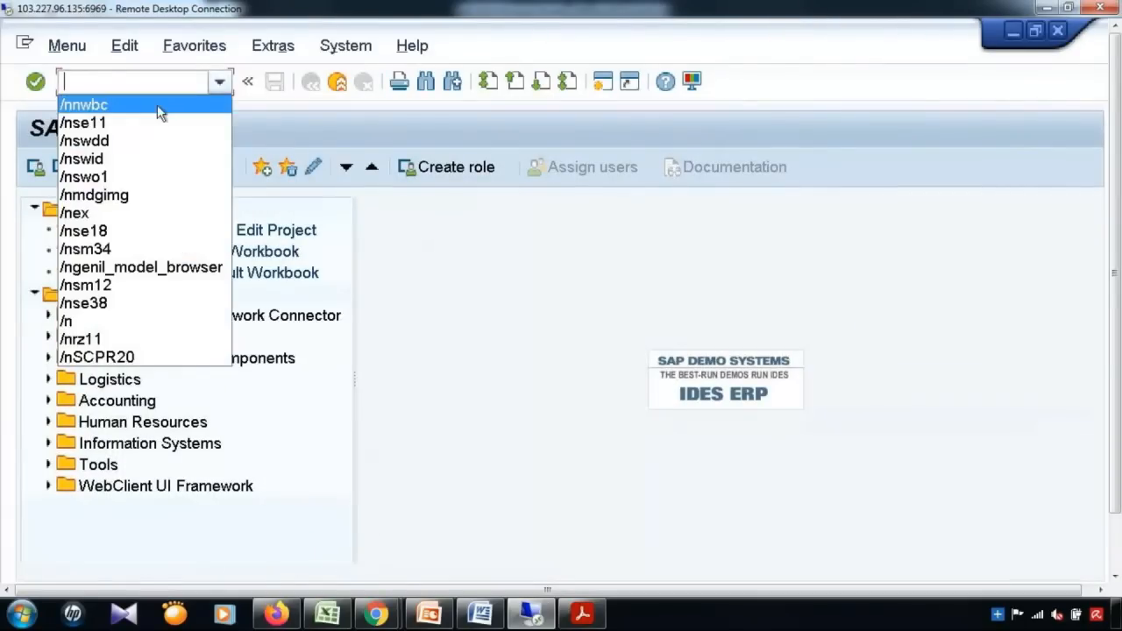
left_click(157, 104)
key("Return")
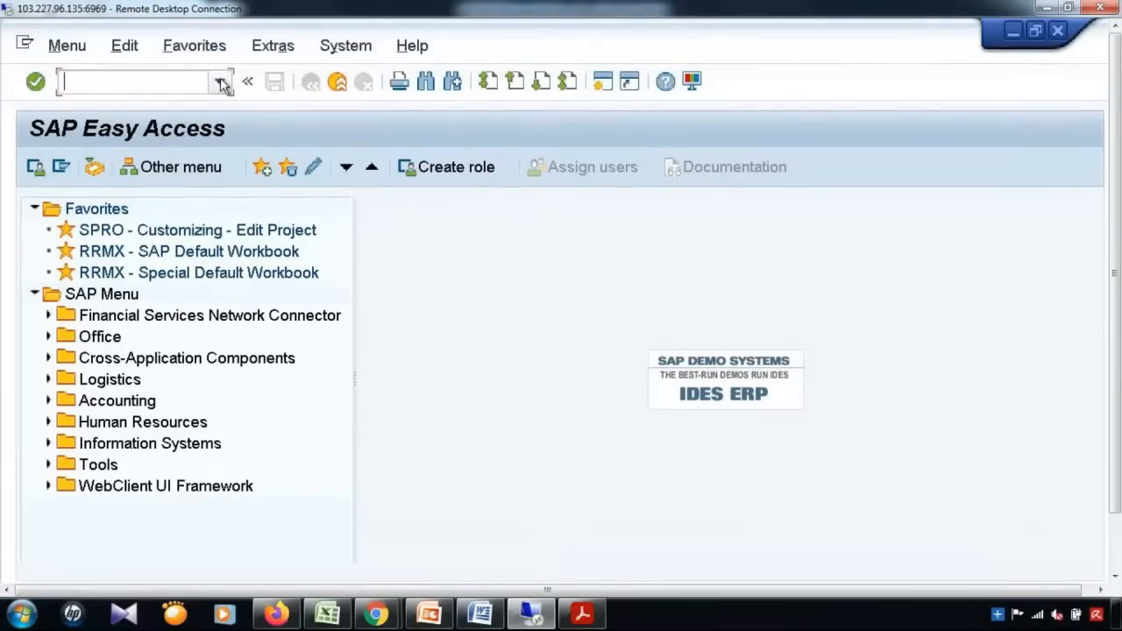
left_click(221, 81)
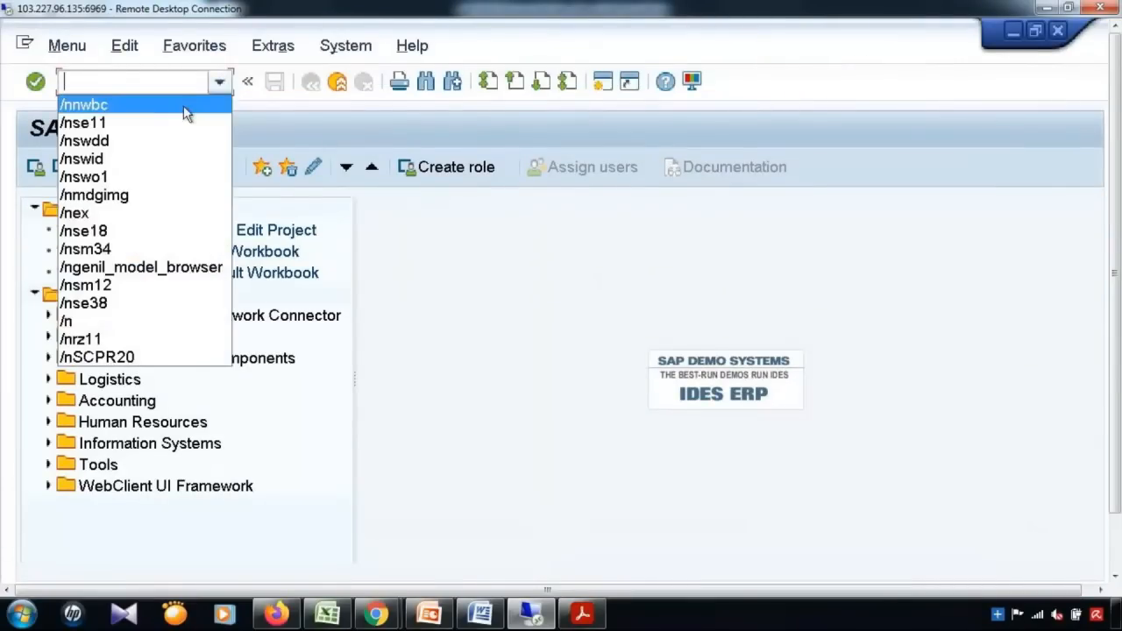
left_click(184, 104)
key("Return")
left_click(220, 82)
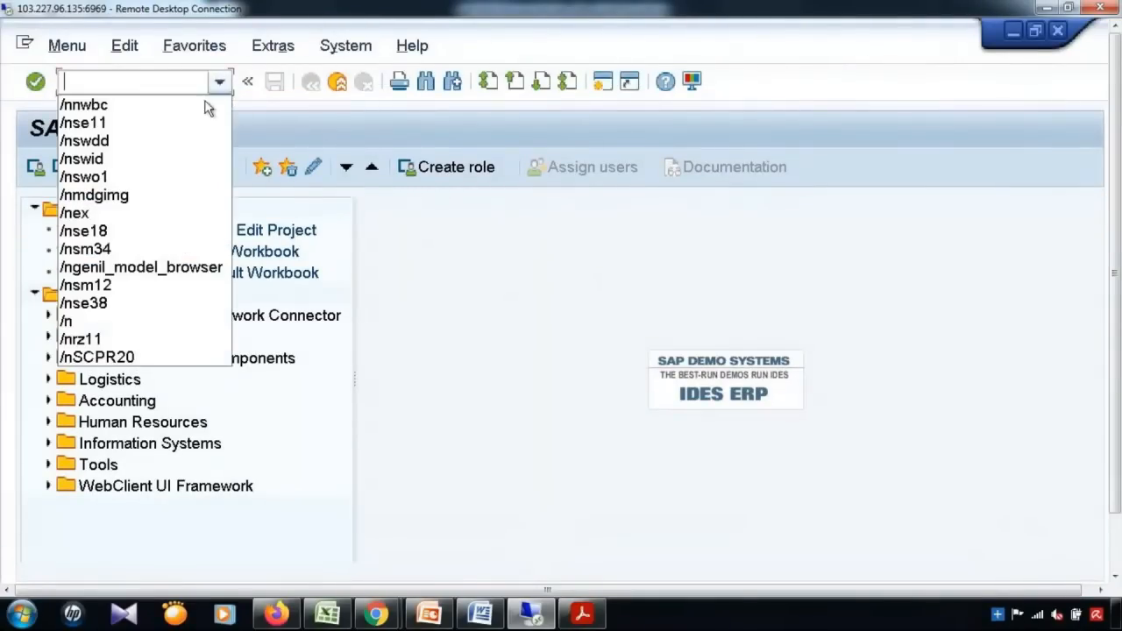
left_click(186, 101)
key("Return")
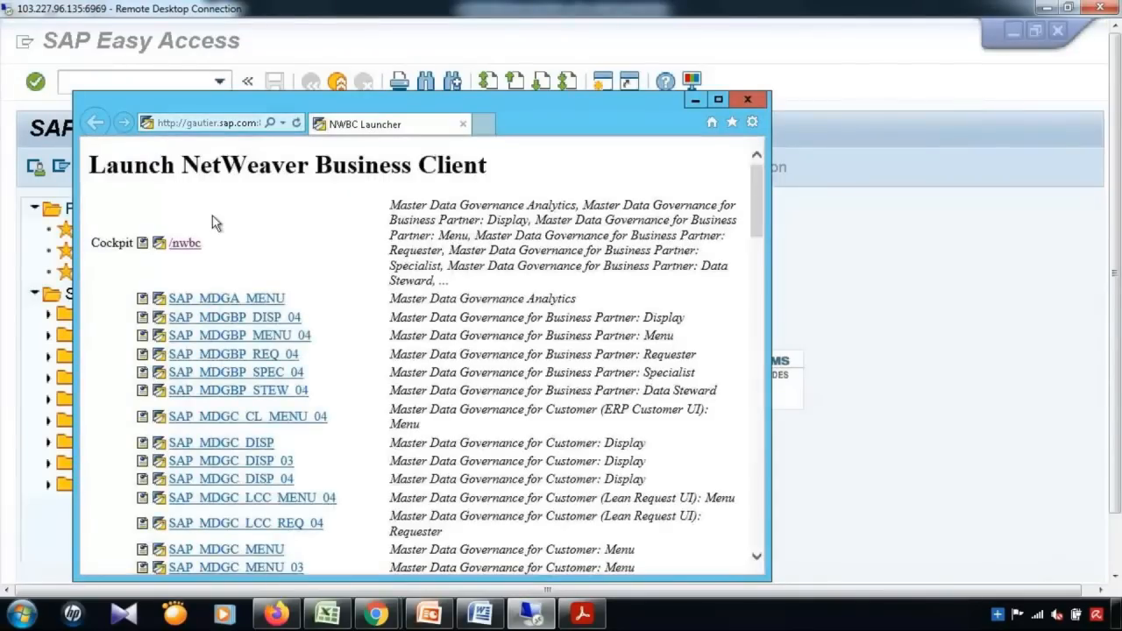
left_click(718, 99)
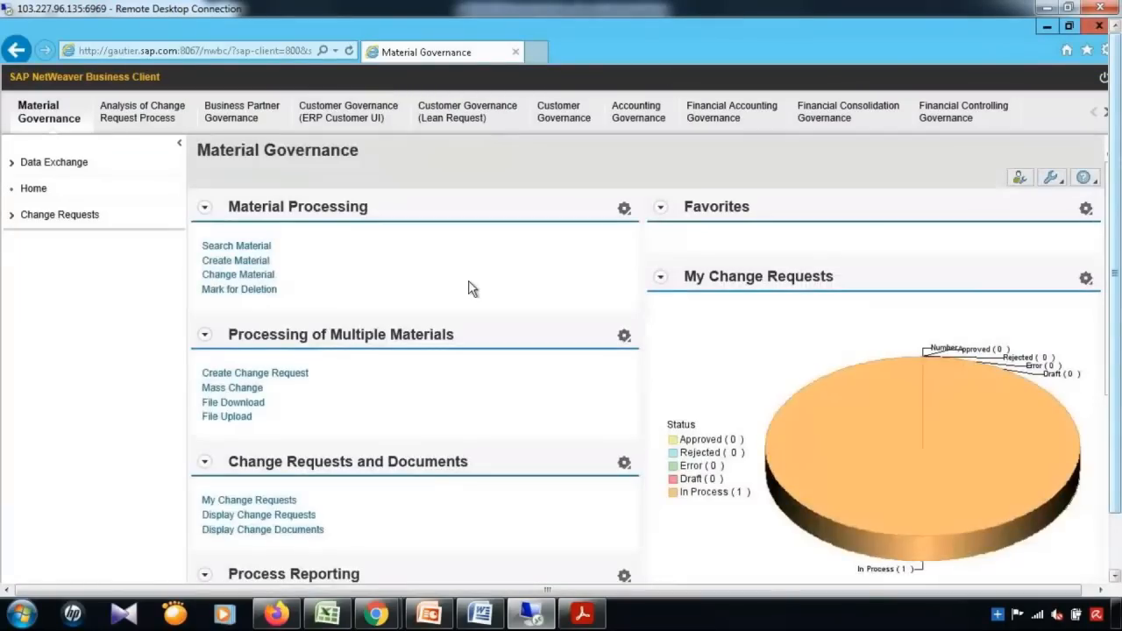
Start creating a material from Material Governance with change request type MAT01 and continue to its Basic Data.
left_click(254, 273)
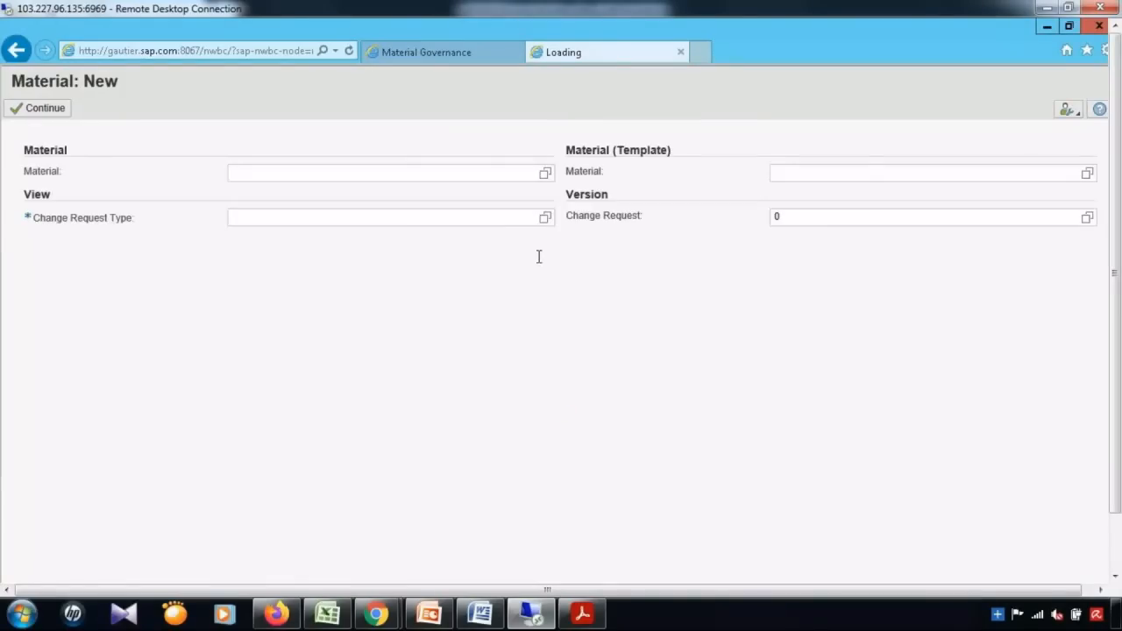
left_click(369, 218)
type("MAT01")
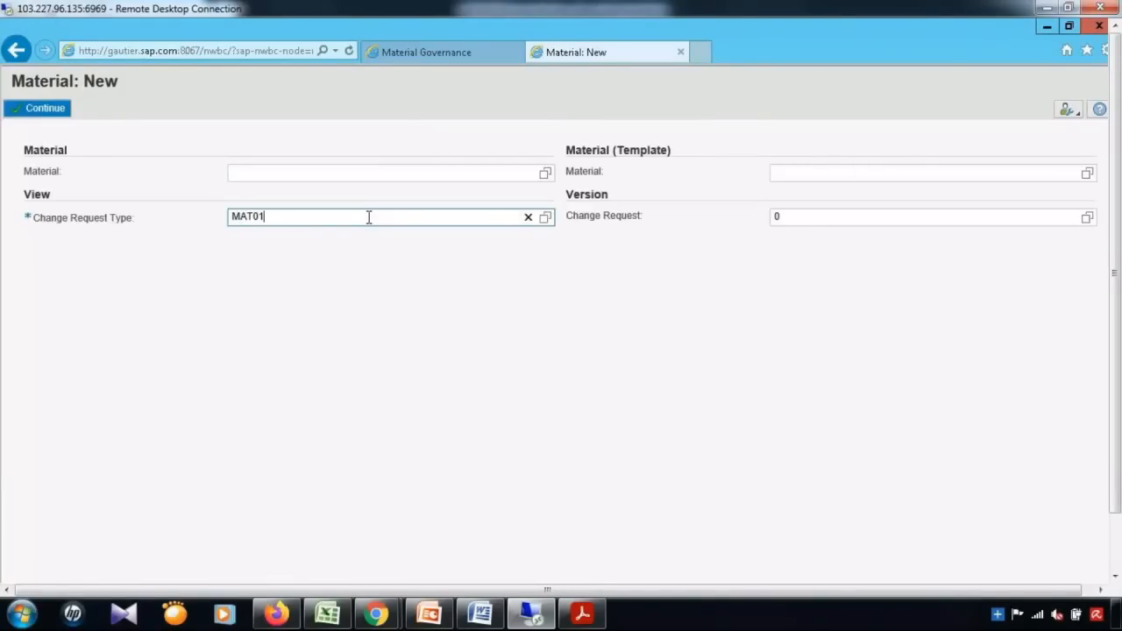
left_click(49, 113)
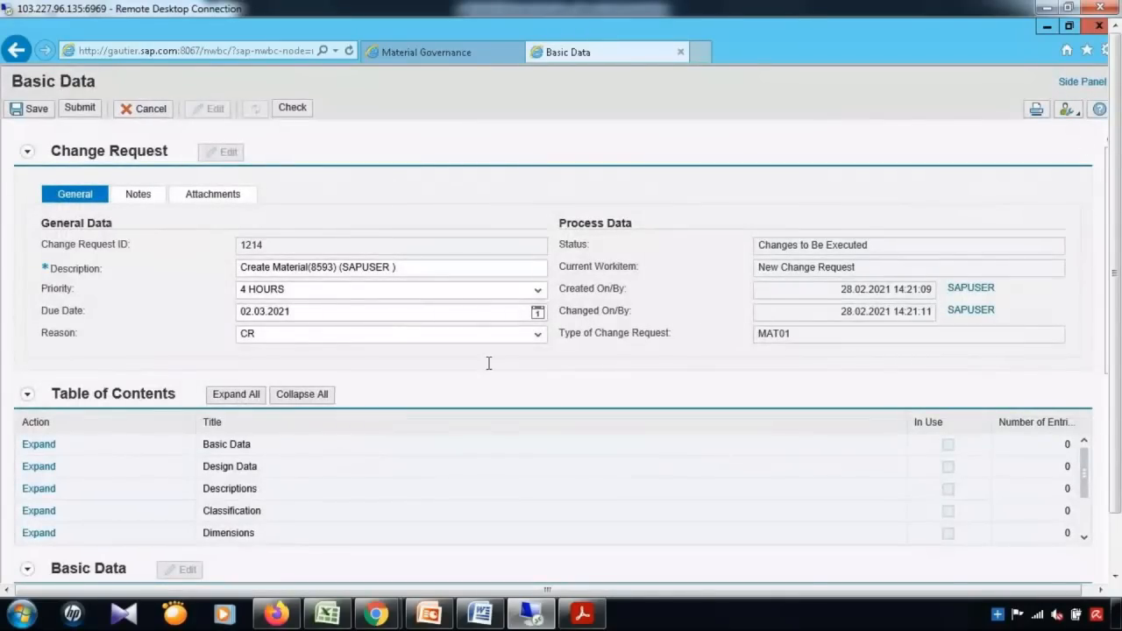
List the reason choices of the new MAT01 change request and select Business Reason.
left_click(539, 343)
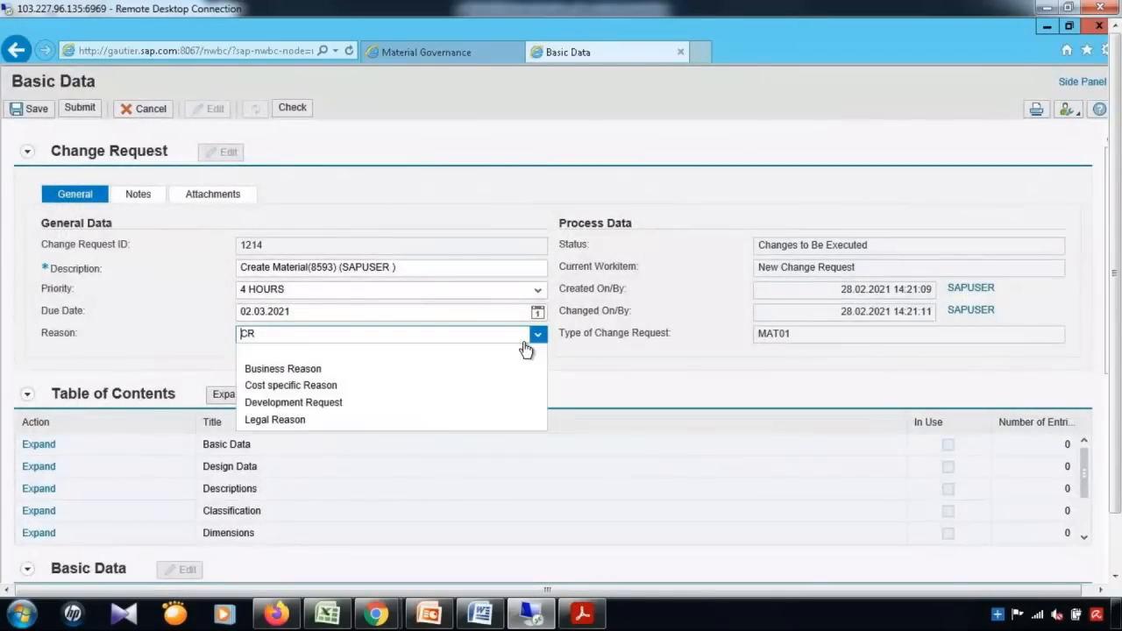
left_click(388, 370)
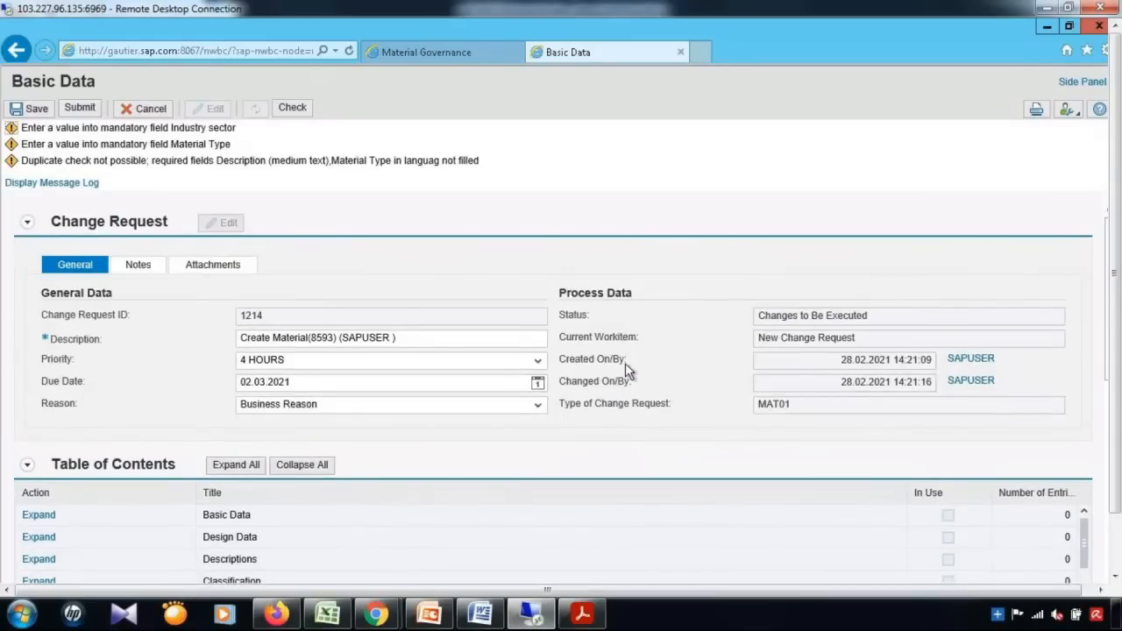
left_click_drag(1115, 399, 1119, 463)
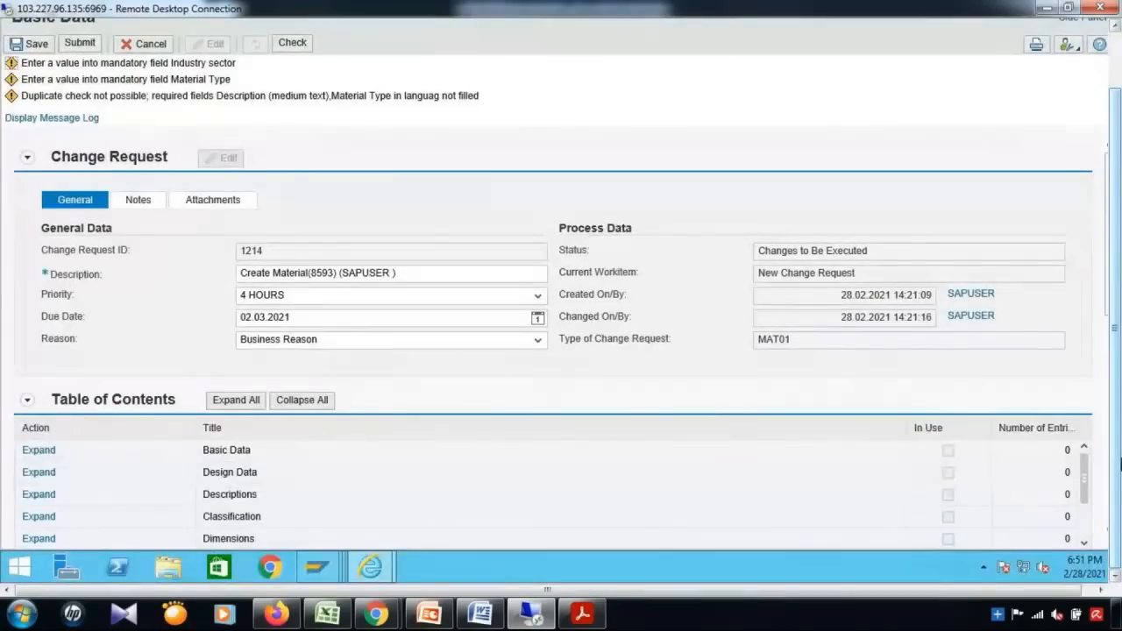
Switch to PowerPoint and view the Change Request Backend Tables slide full screen to find the table for creation reasons.
left_click(438, 615)
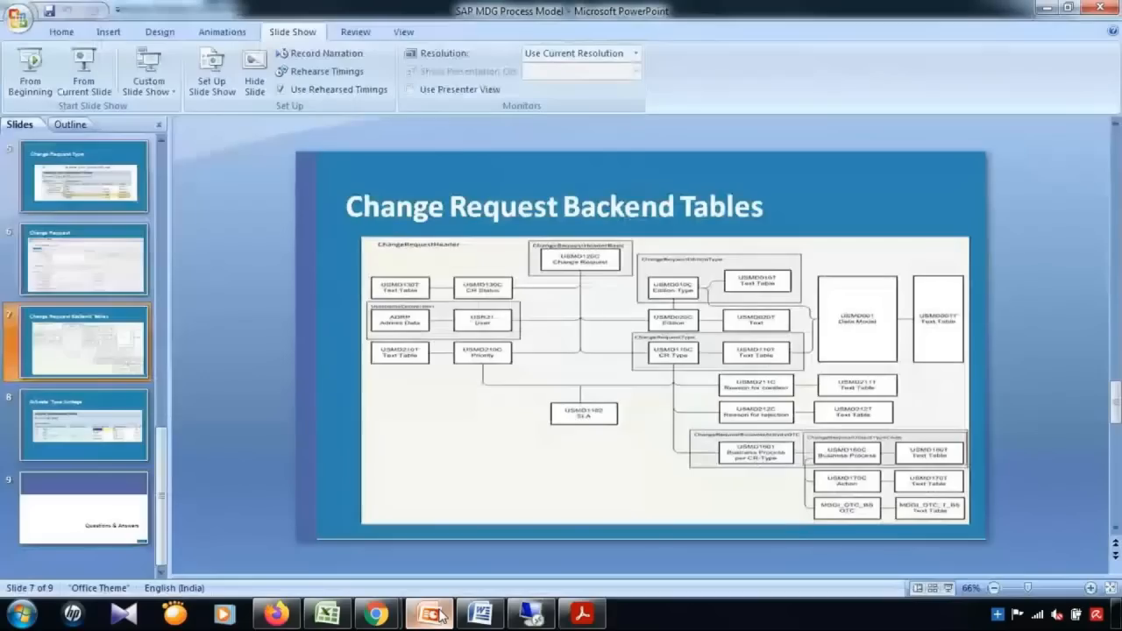
key("shift+F5")
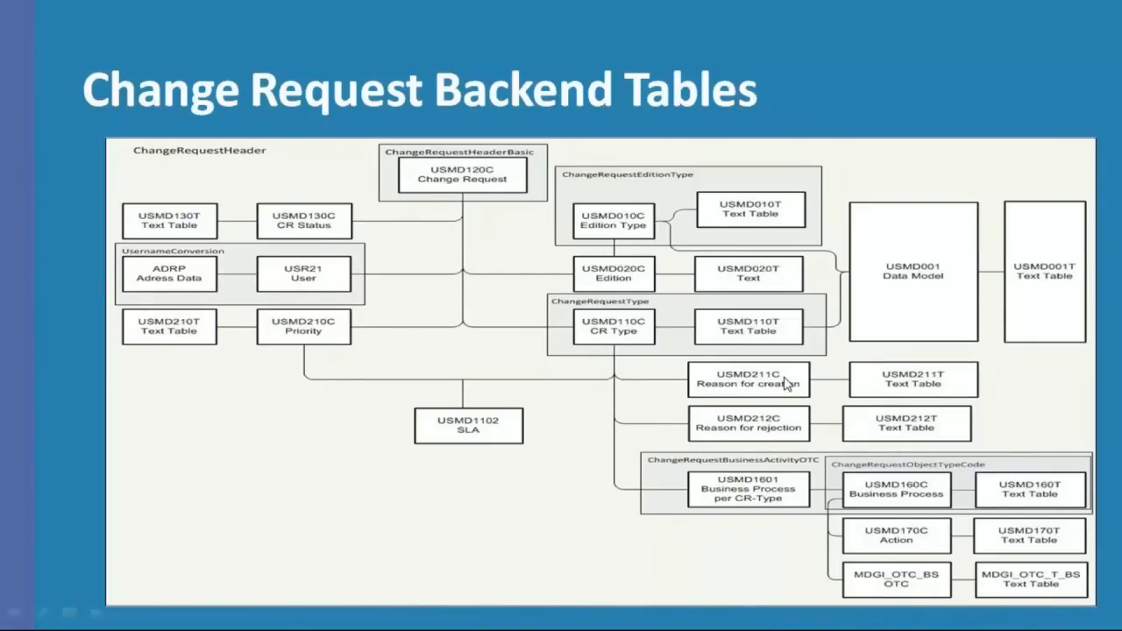
key("Escape")
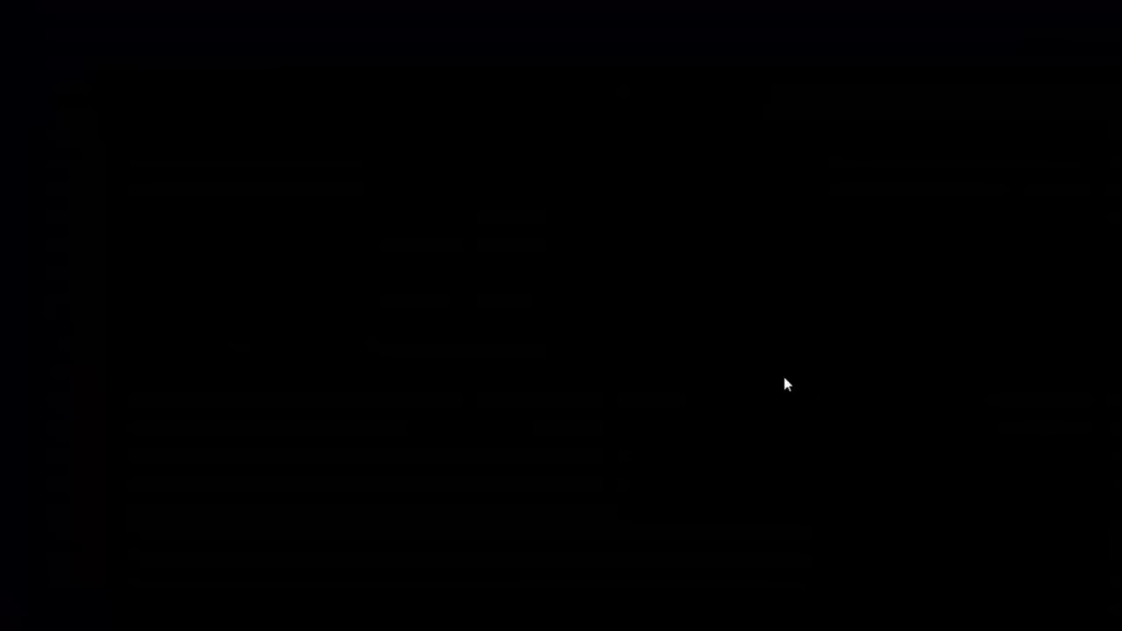
Switch back to the remote SAP Easy Access session, run /nse11, and display database table USMD211C.
left_click(526, 614)
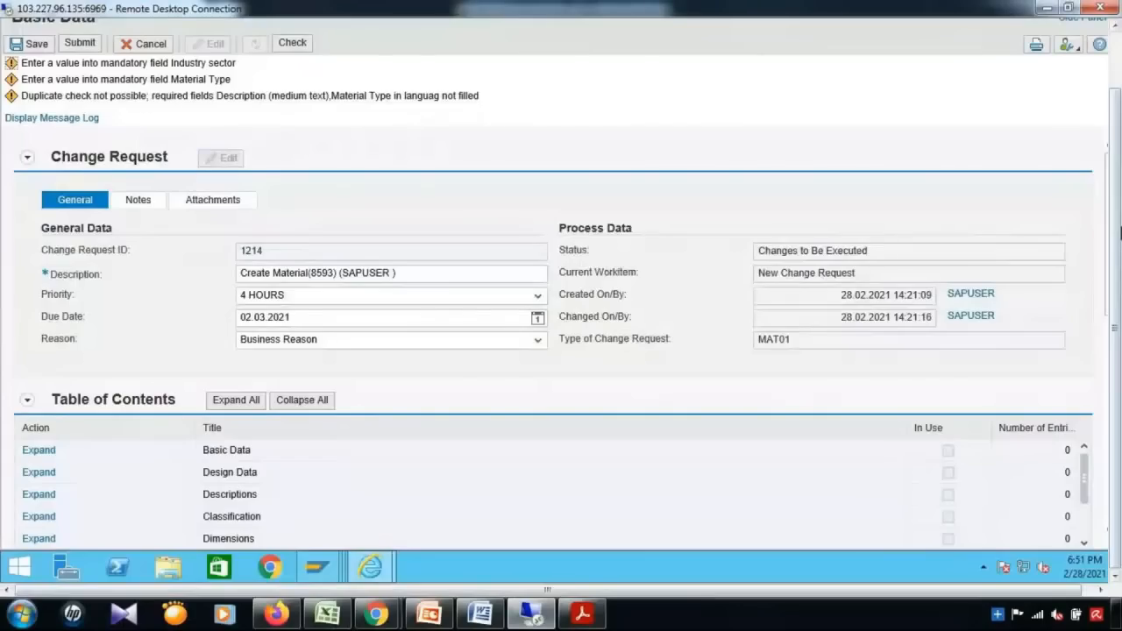
mouse_move(312, 560)
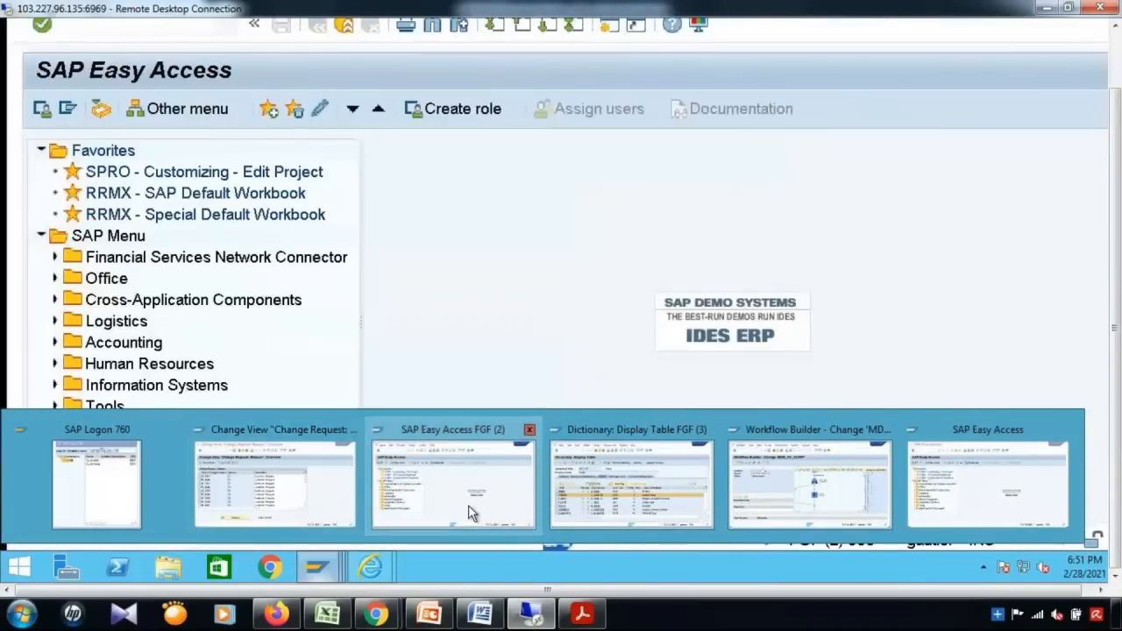
left_click(468, 505)
left_click(224, 83)
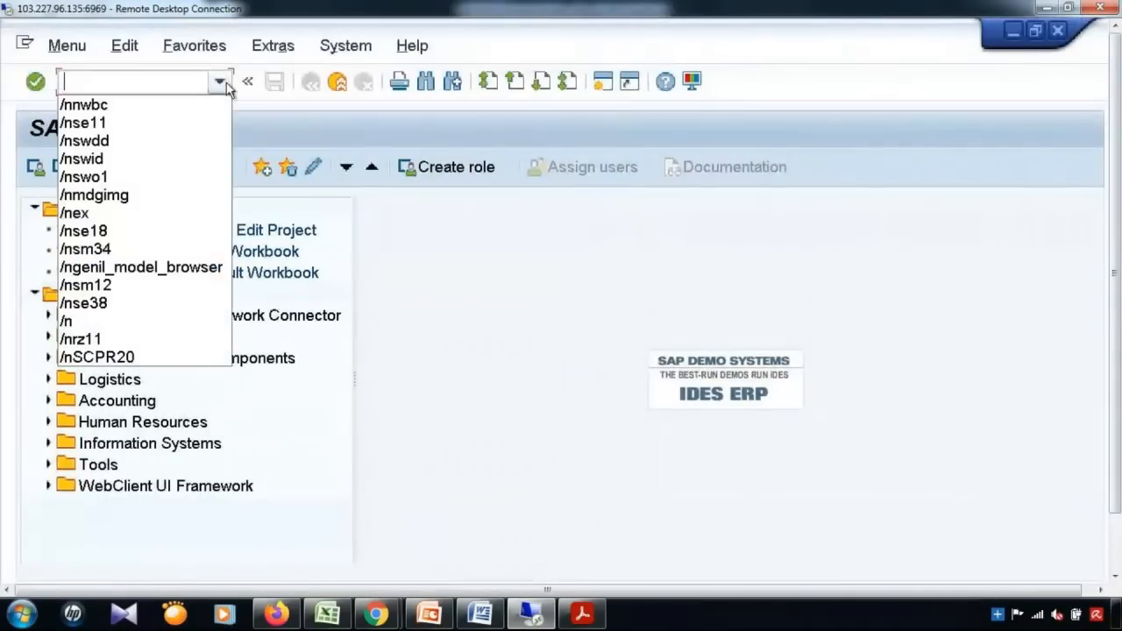
left_click(155, 121)
key("Return")
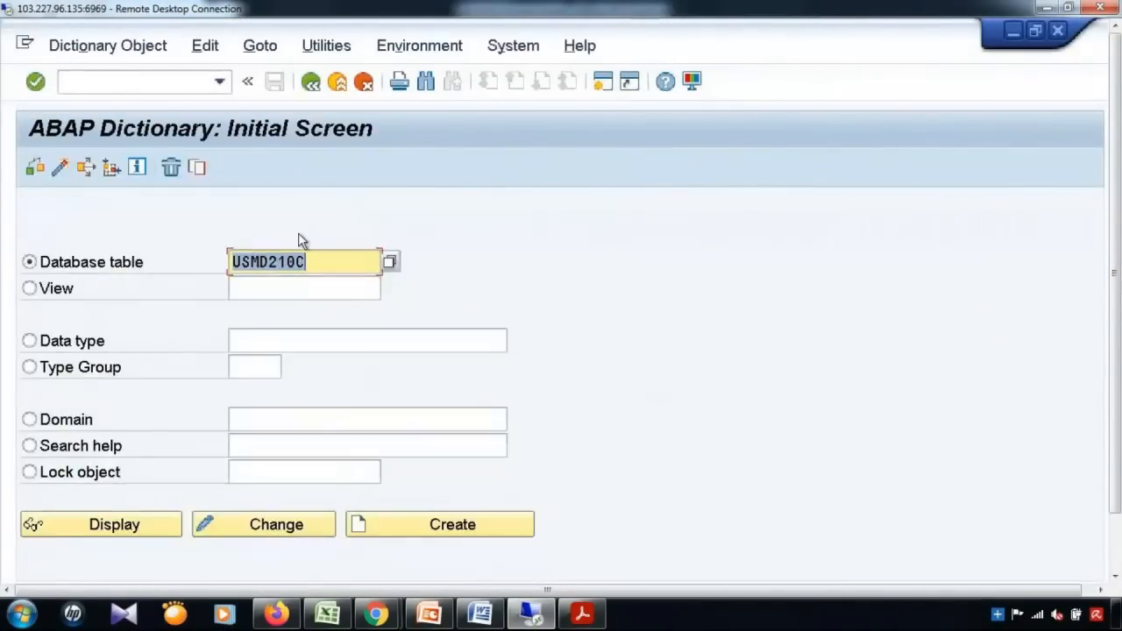
type("USMD211C")
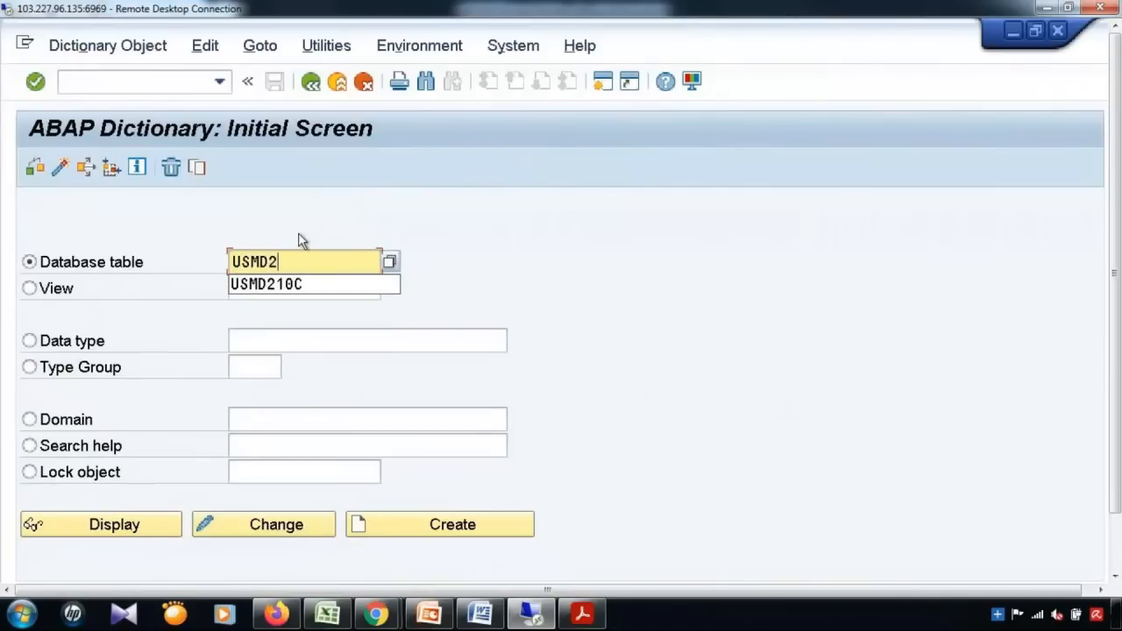
left_click(125, 531)
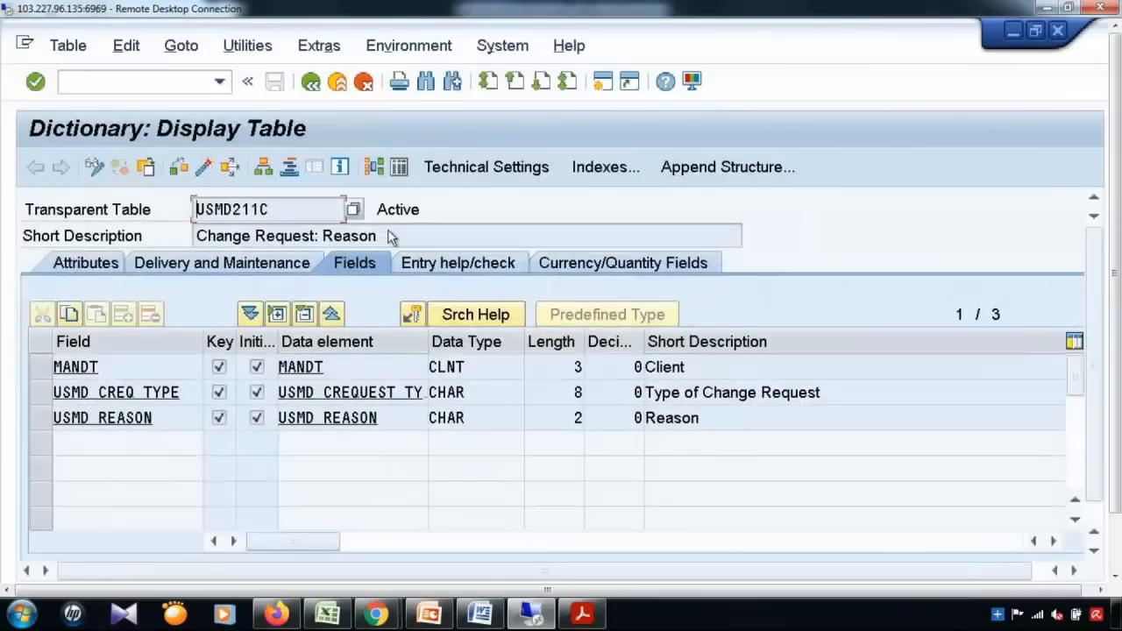
Display the contents of table USMD211C without any filter, then return to its selection screen.
left_click(399, 166)
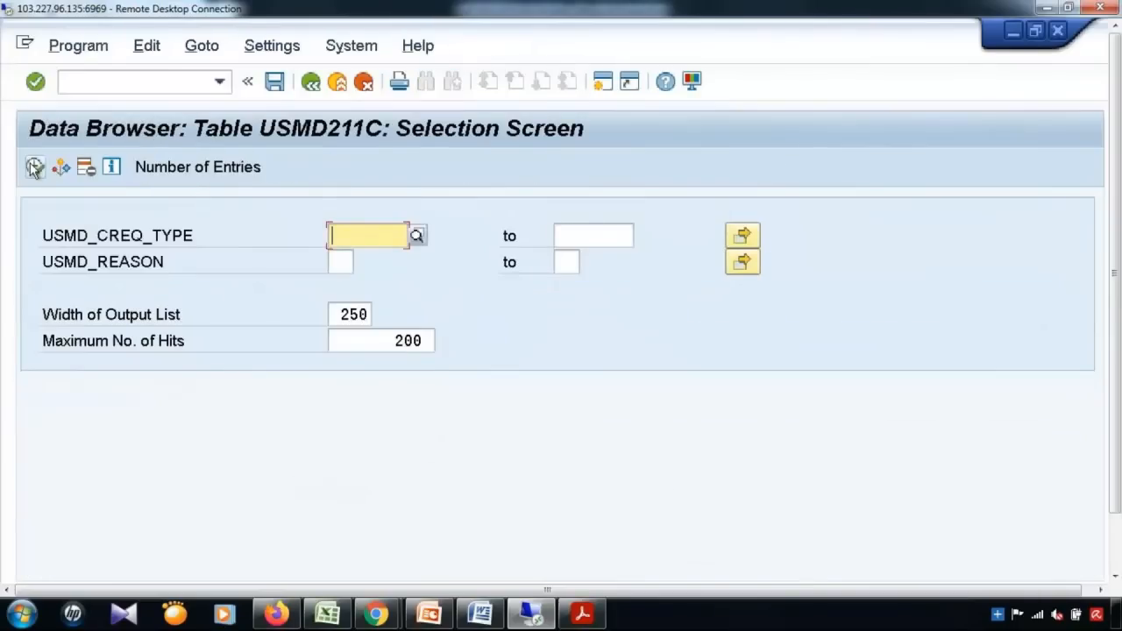
left_click(34, 166)
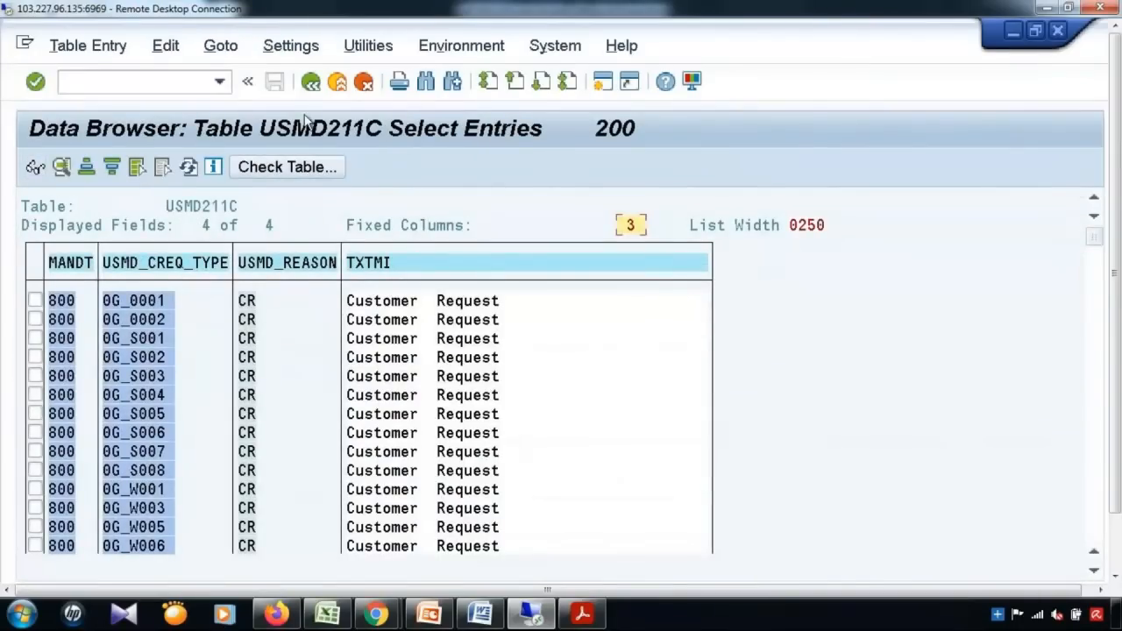
left_click(312, 82)
Filter table USMD211C by USMD_REASON BR and examine which change request types carry that reason.
left_click(337, 262)
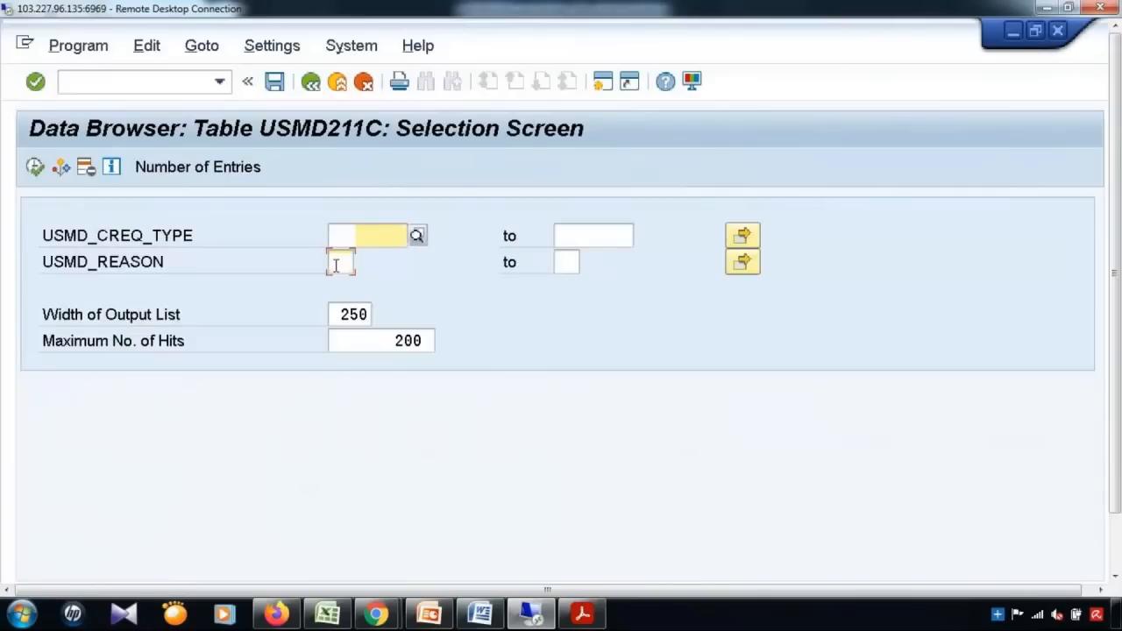
type("BR")
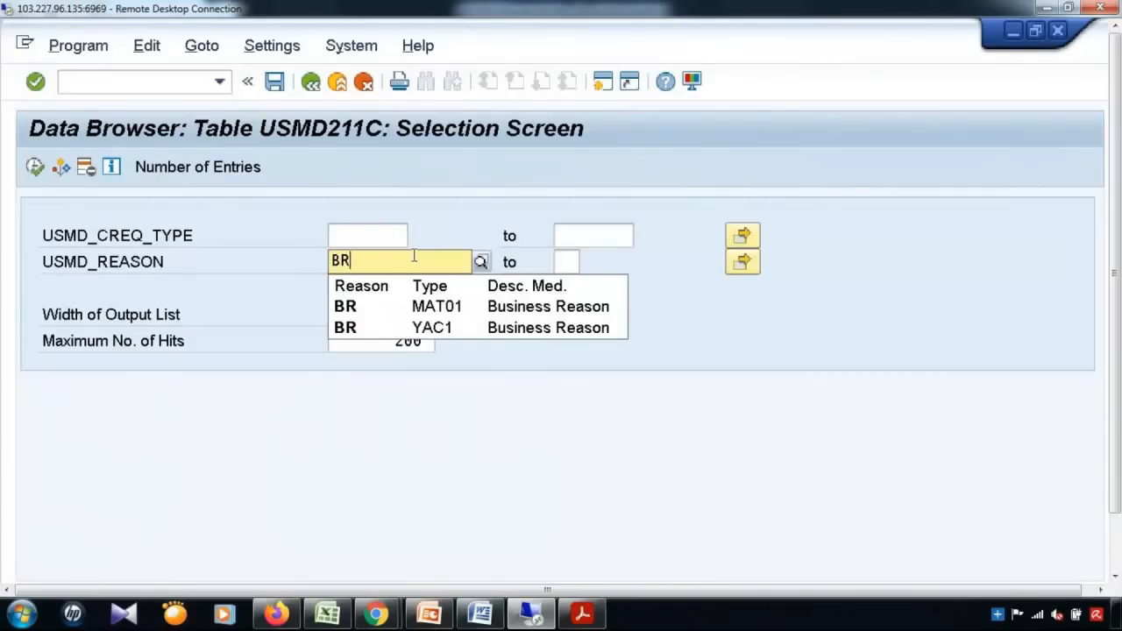
left_click(371, 309)
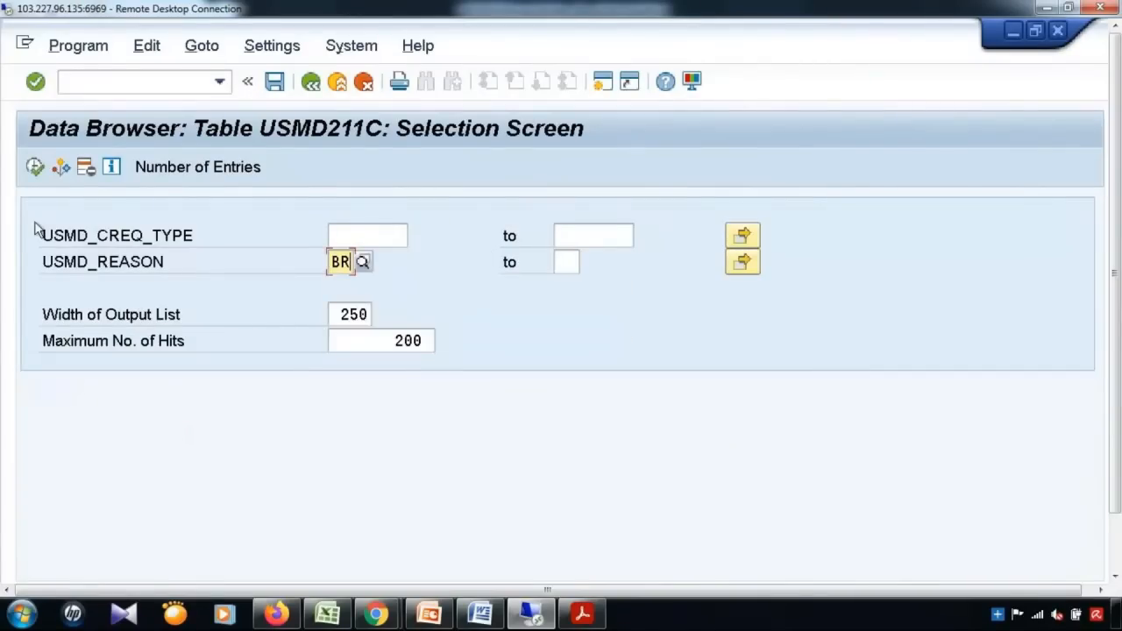
left_click(35, 167)
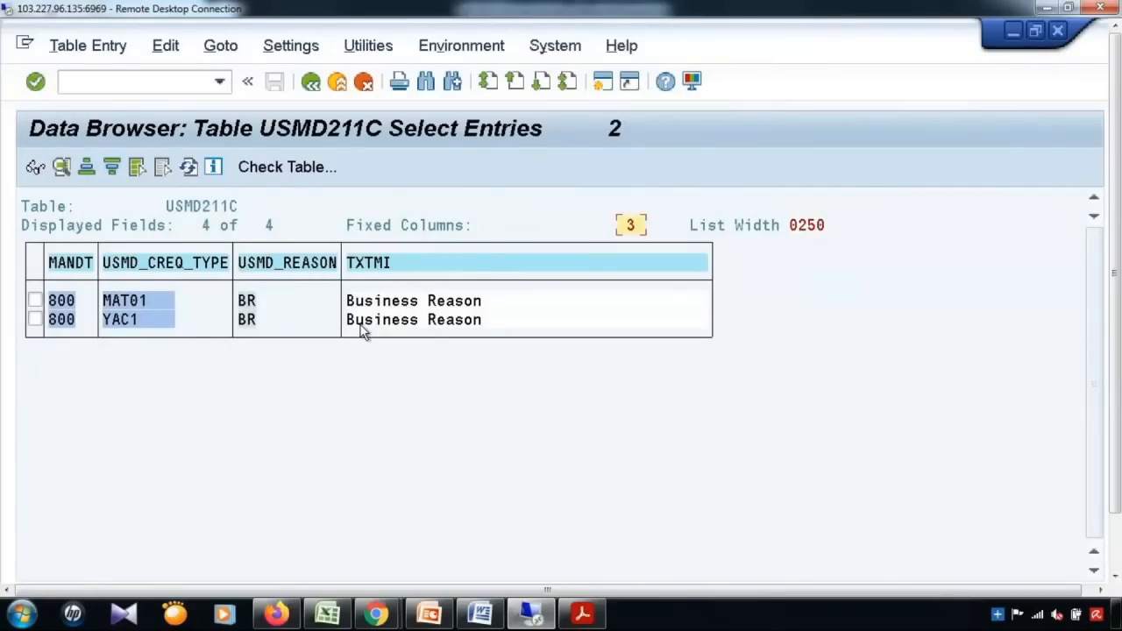
left_click(124, 313)
Switch to the Change Request: Reason overview window and go back to the Display IMG structure.
left_click_drag(1119, 279, 1121, 368)
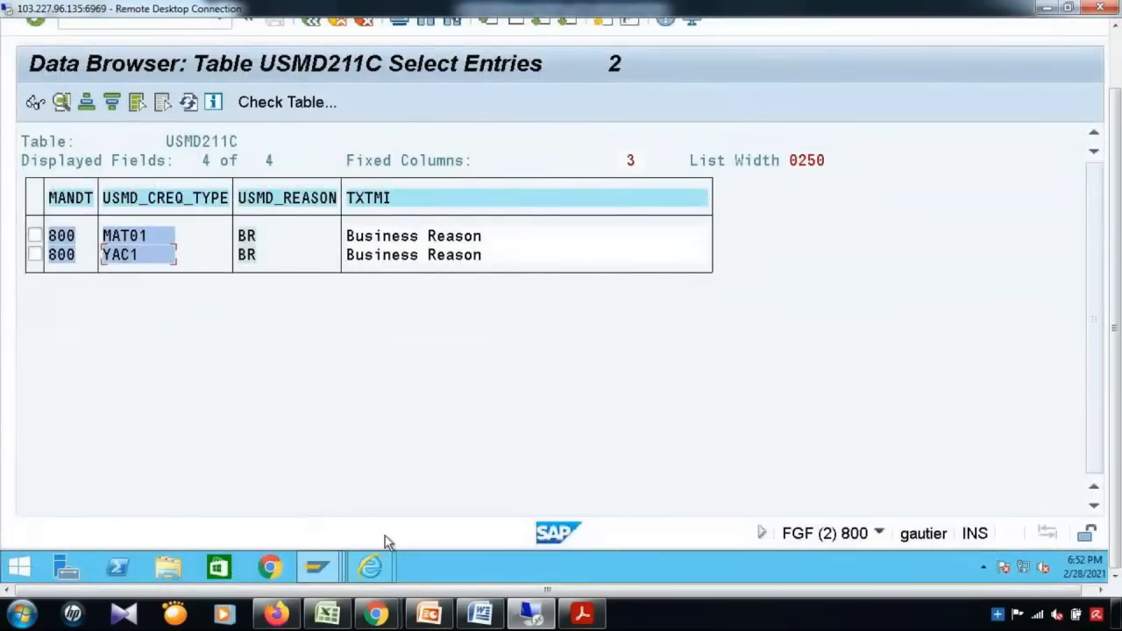
left_click(288, 501)
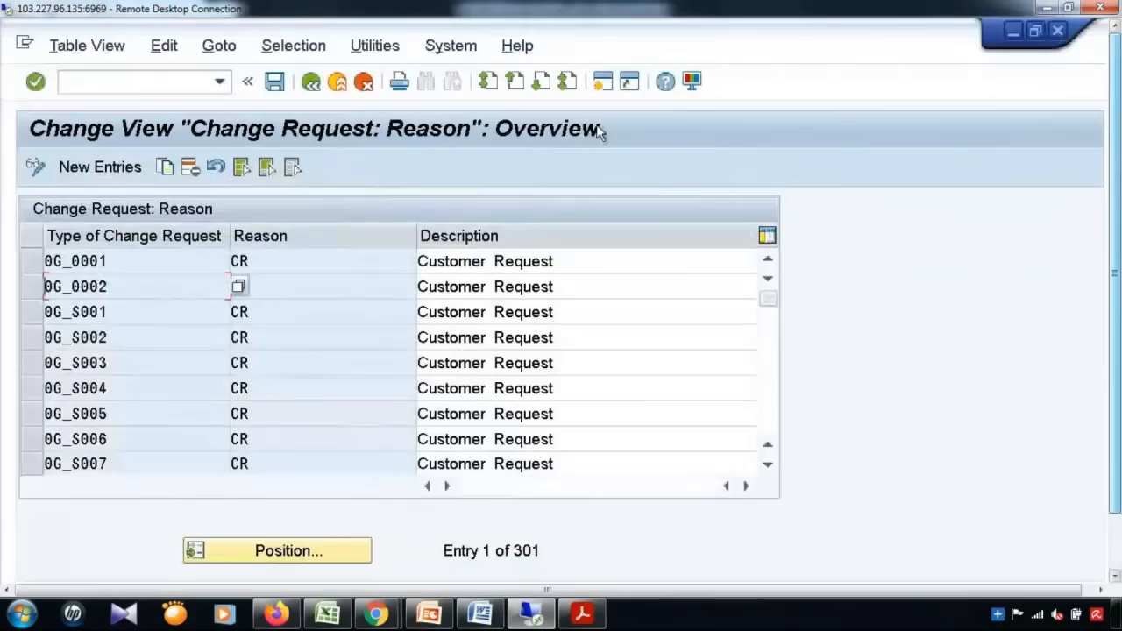
left_click(309, 85)
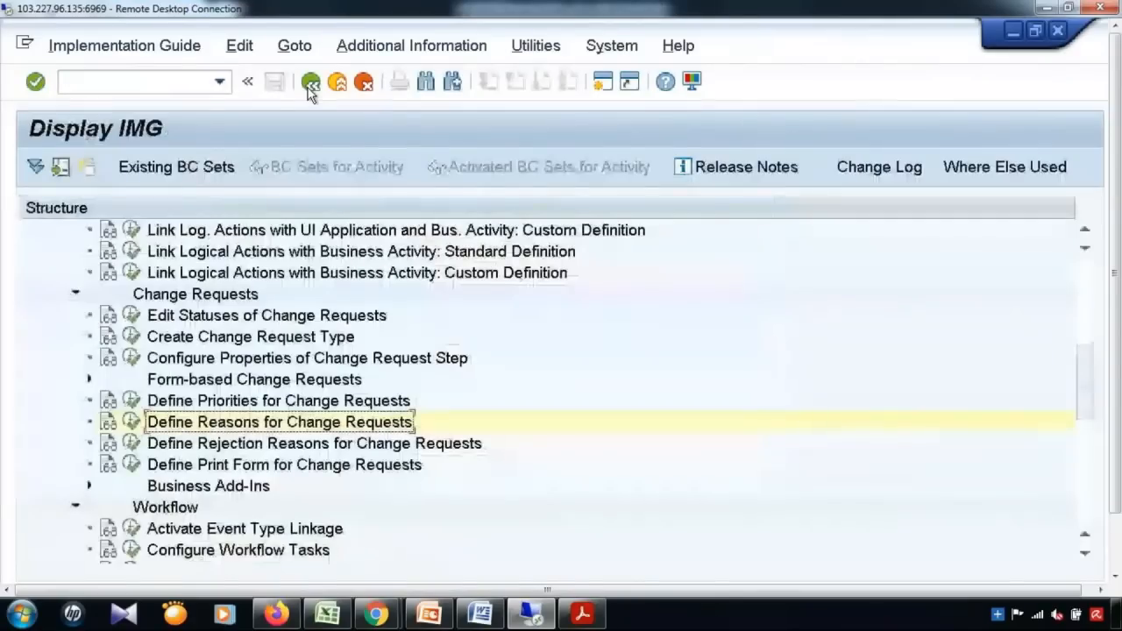
Open Define Rejection Reasons for Change Requests and examine the reason codes and descriptions assigned to change request type MAT01.
left_click(296, 445)
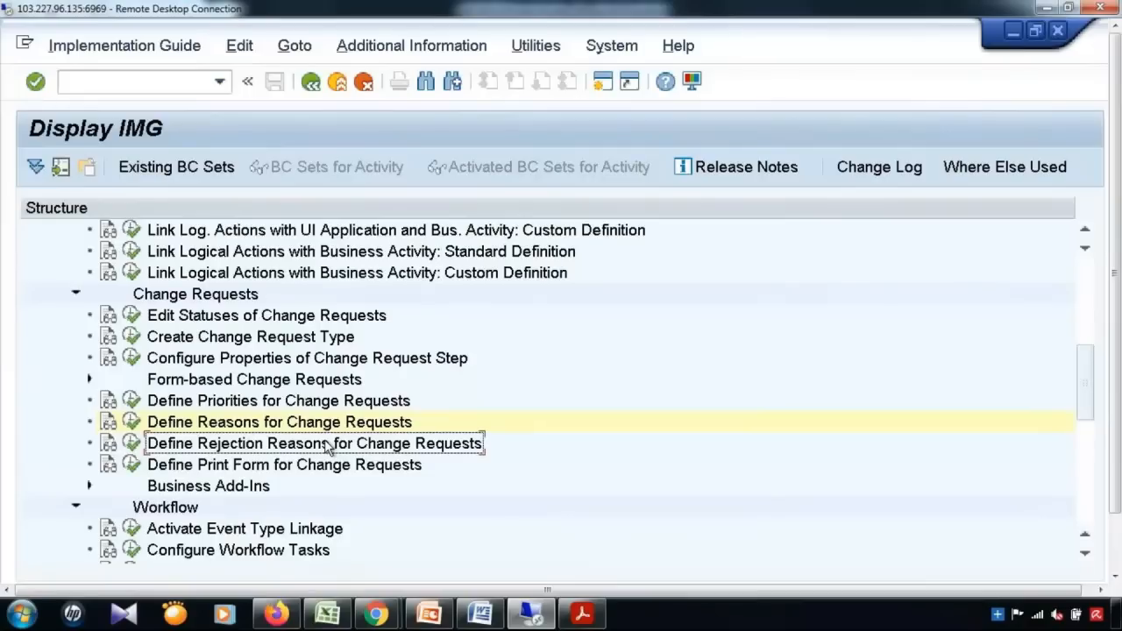
left_click(133, 444)
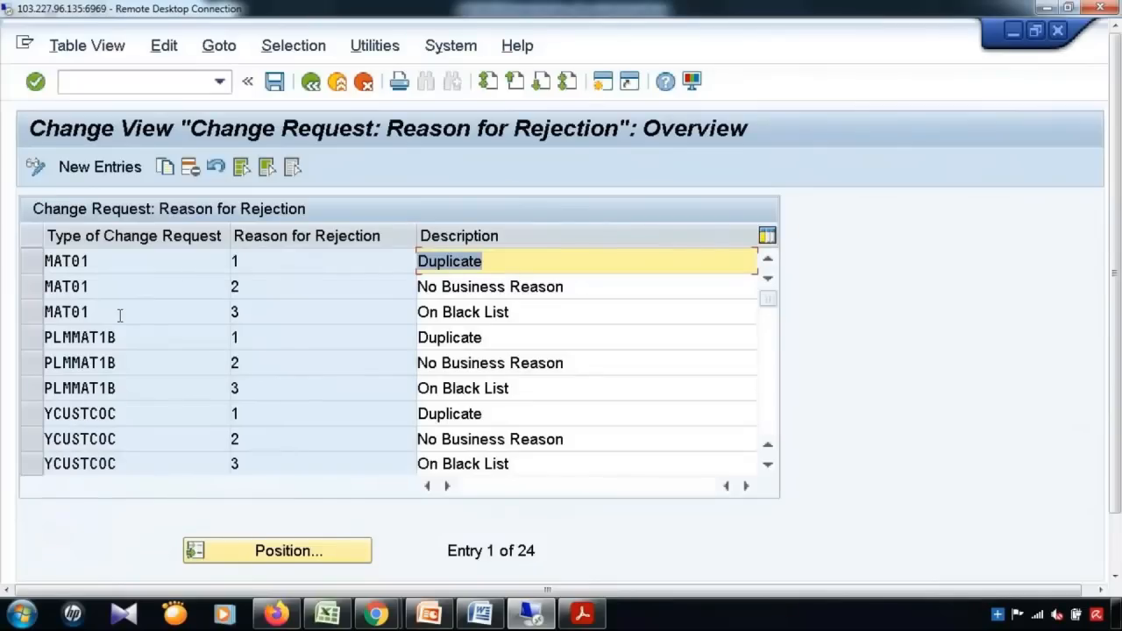
left_click_drag(108, 260, 33, 260)
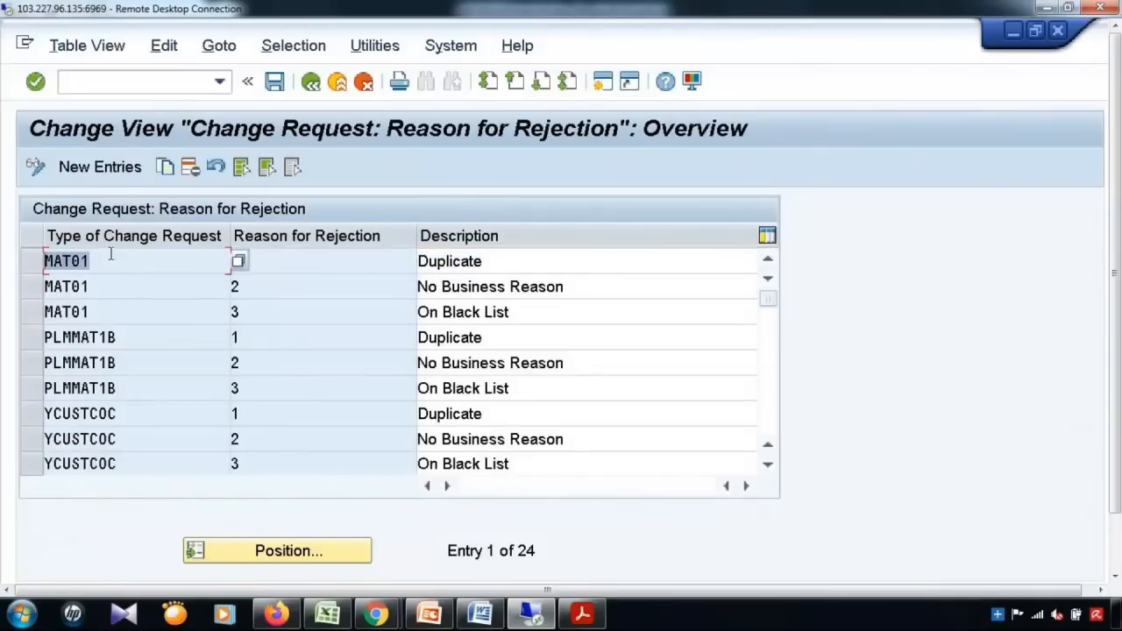
left_click(305, 254)
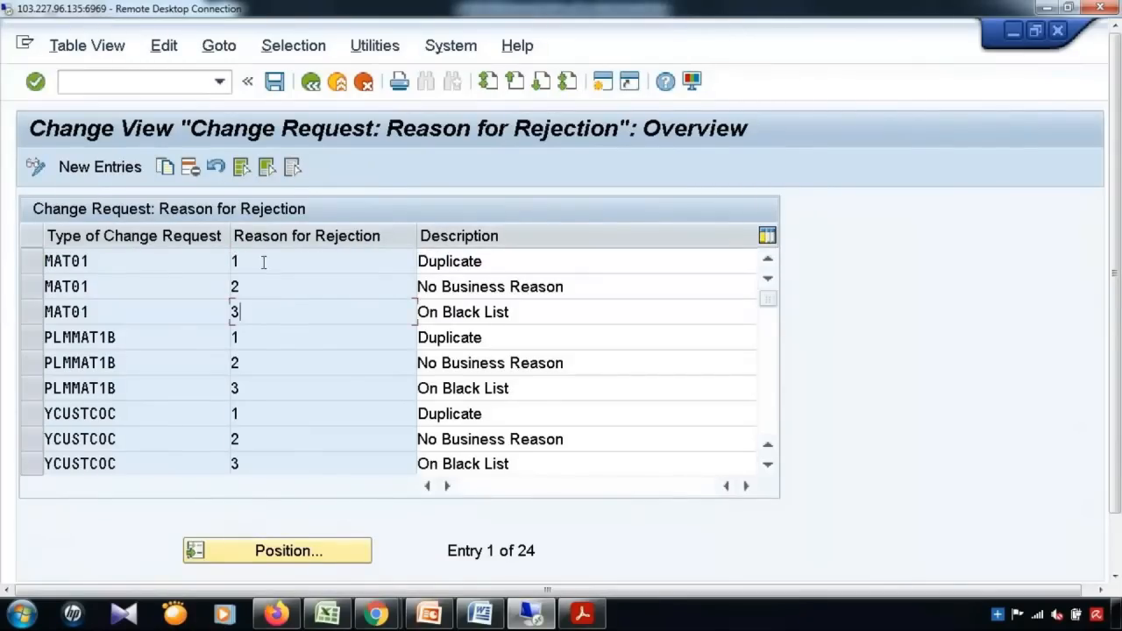
key("Down")
key("Down")
double_click(501, 263)
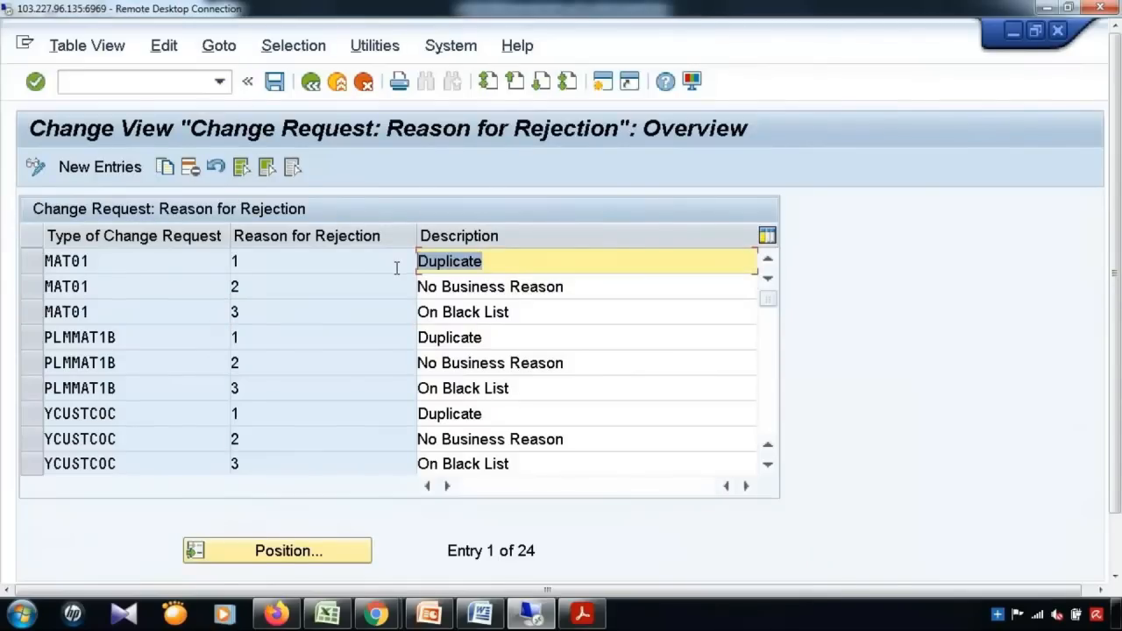
left_click(599, 287)
left_click_drag(599, 288, 342, 292)
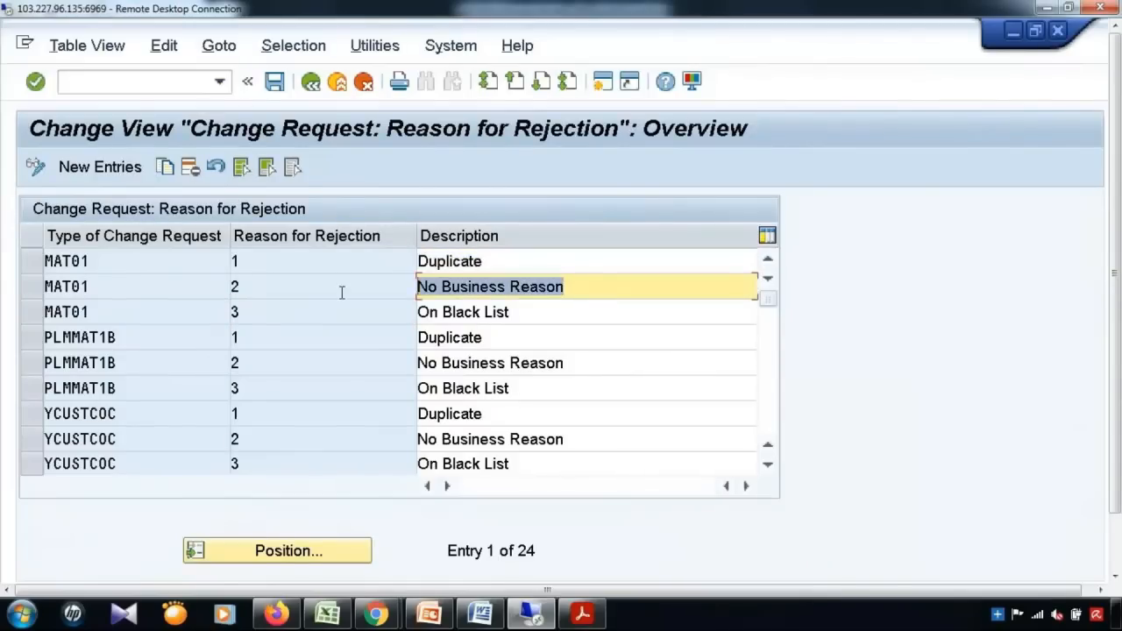
left_click(556, 311)
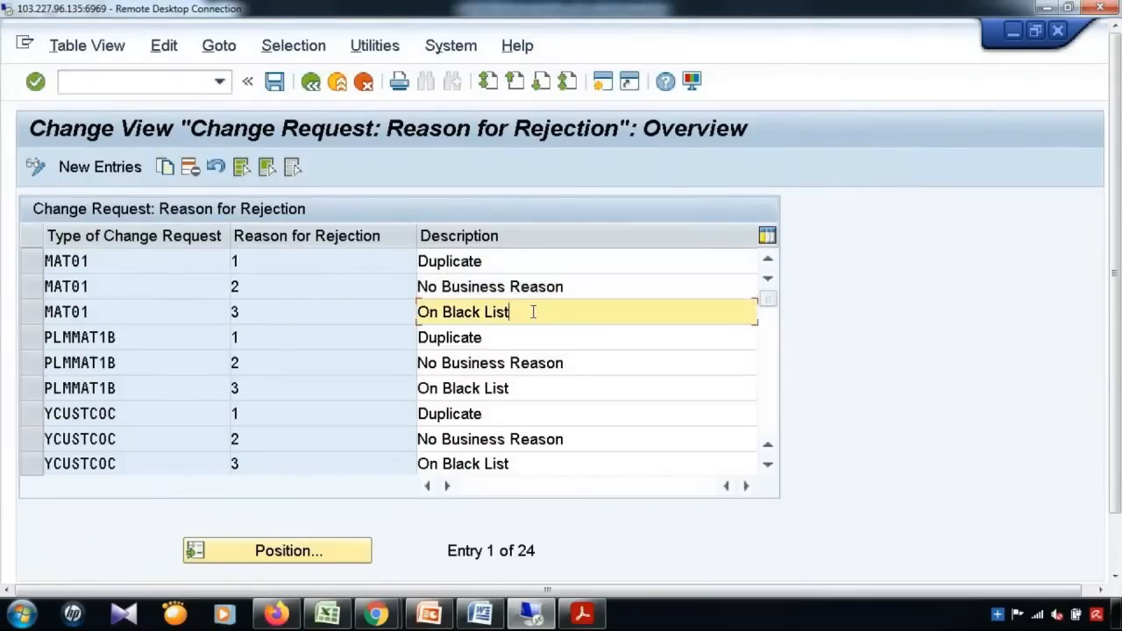
left_click_drag(531, 313, 313, 312)
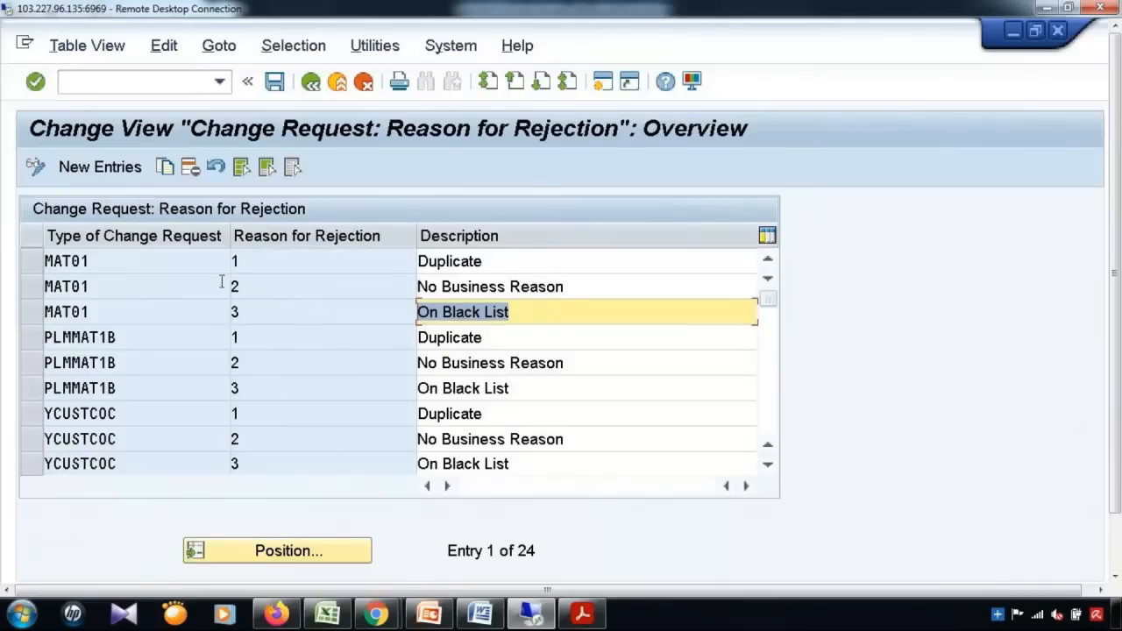
Compare each MAT01 rejection reason code with its description in the Reason for Rejection overview.
left_click_drag(252, 263, 211, 289)
left_click_drag(247, 312, 202, 316)
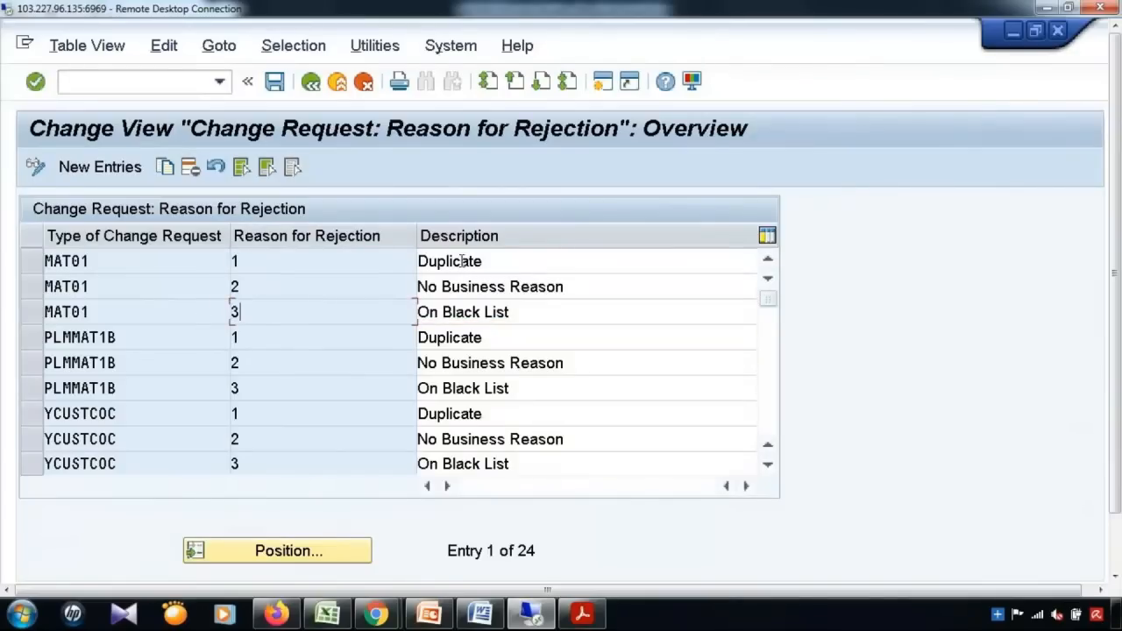
left_click_drag(521, 263, 391, 266)
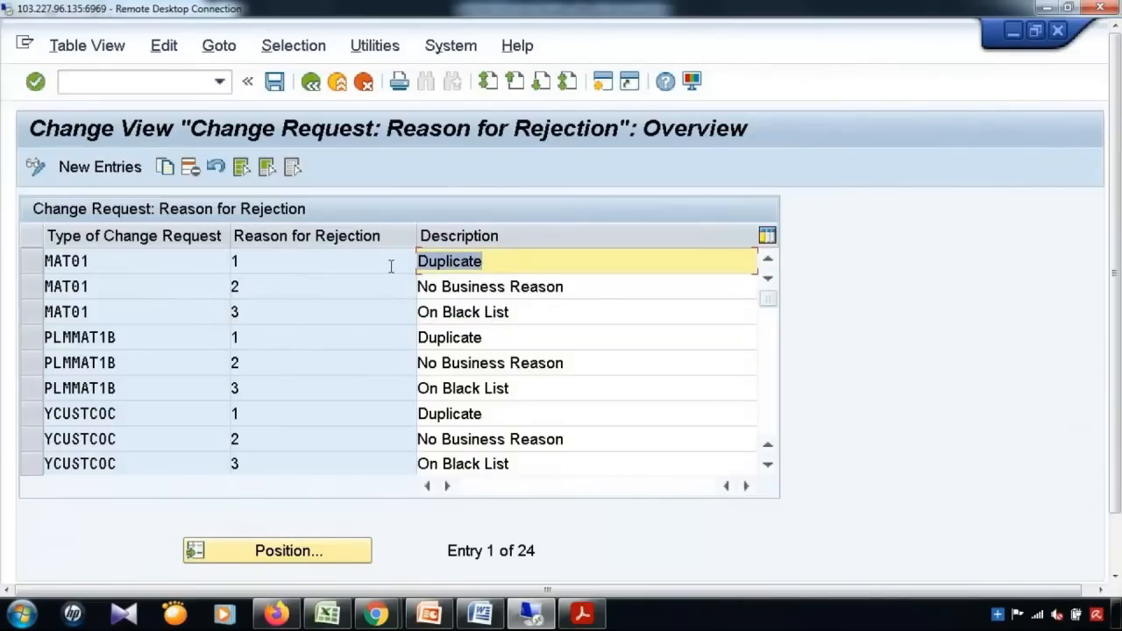
left_click_drag(604, 286, 324, 289)
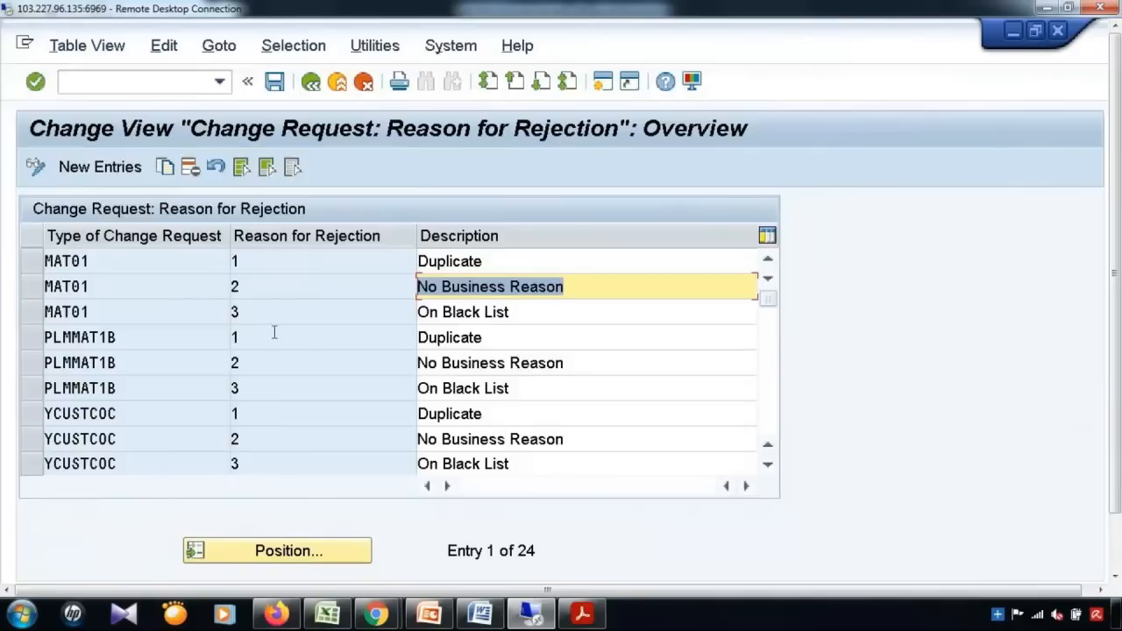
left_click_drag(500, 263, 334, 266)
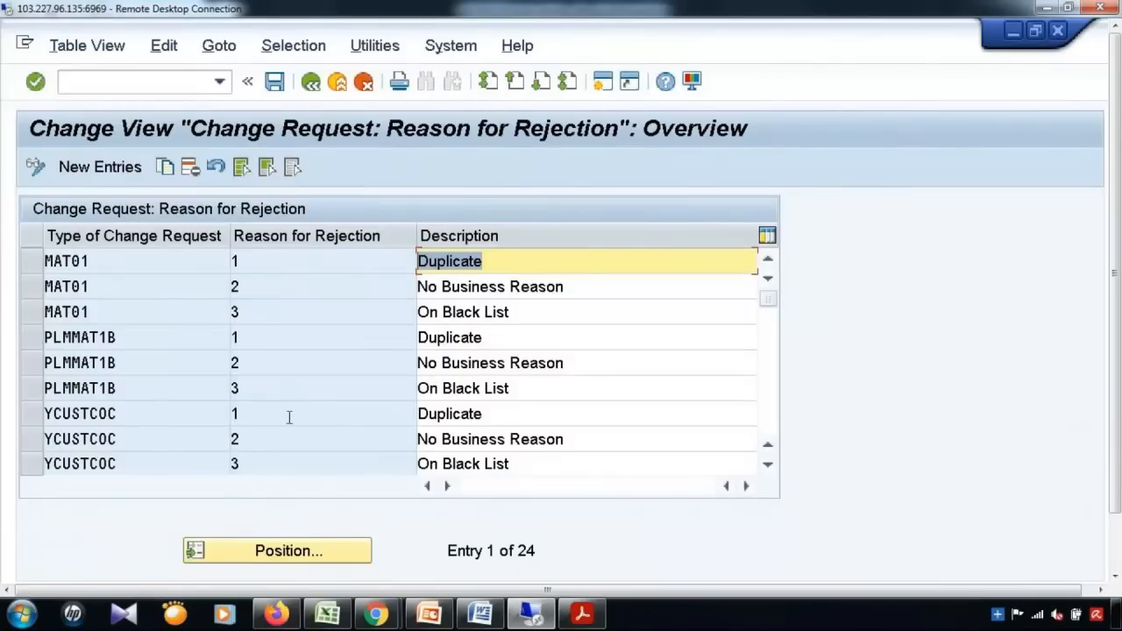
left_click(587, 282)
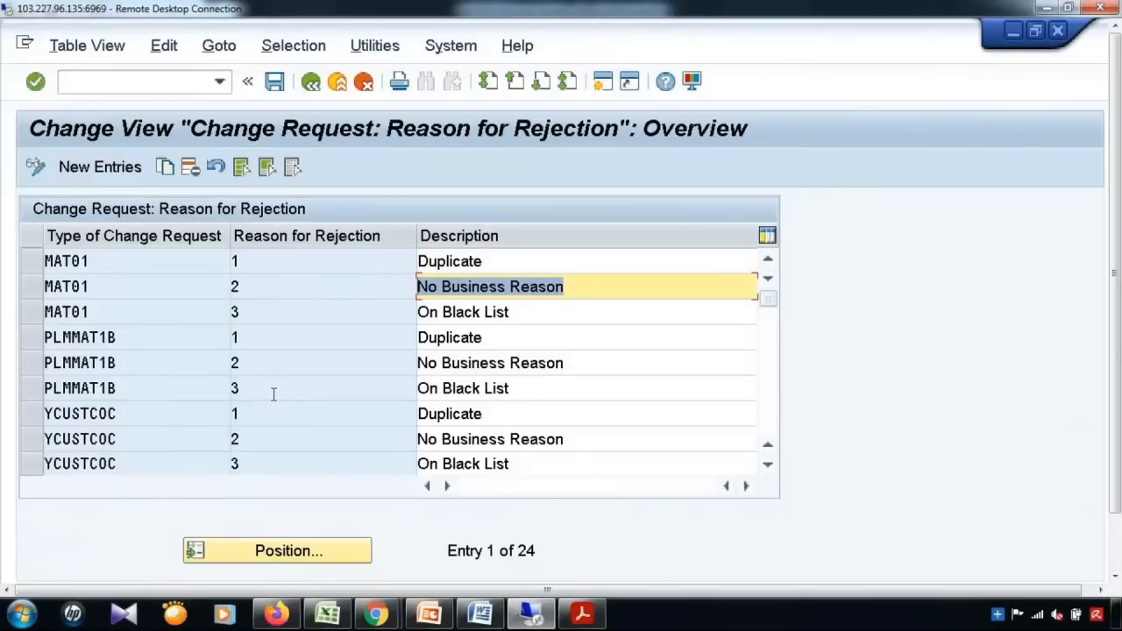
left_click(267, 259)
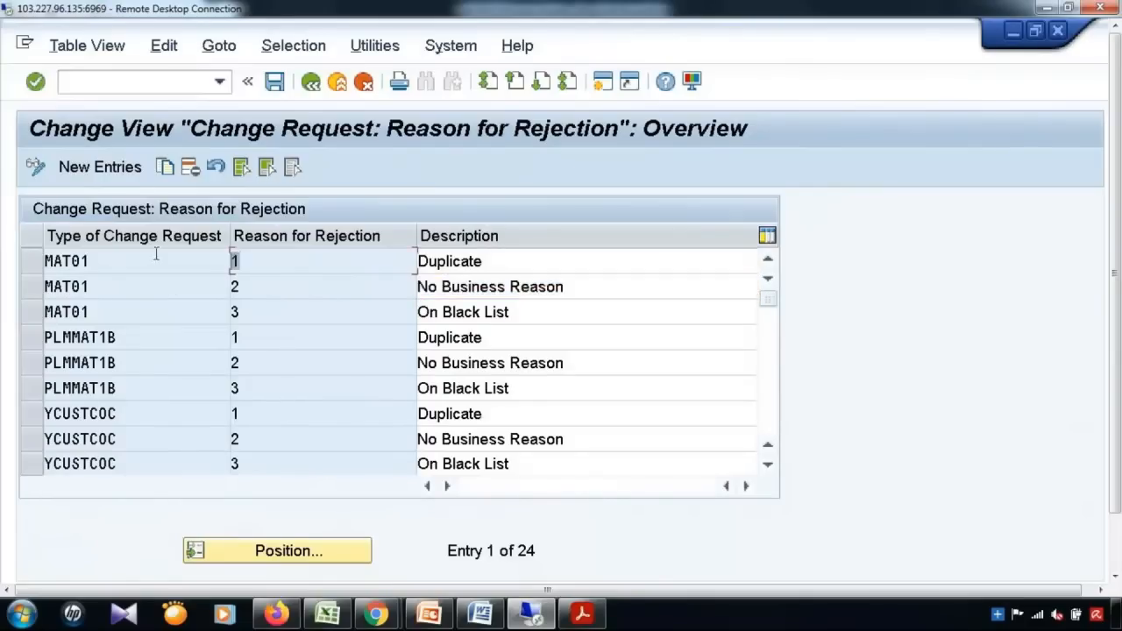
key("Down")
key("Down")
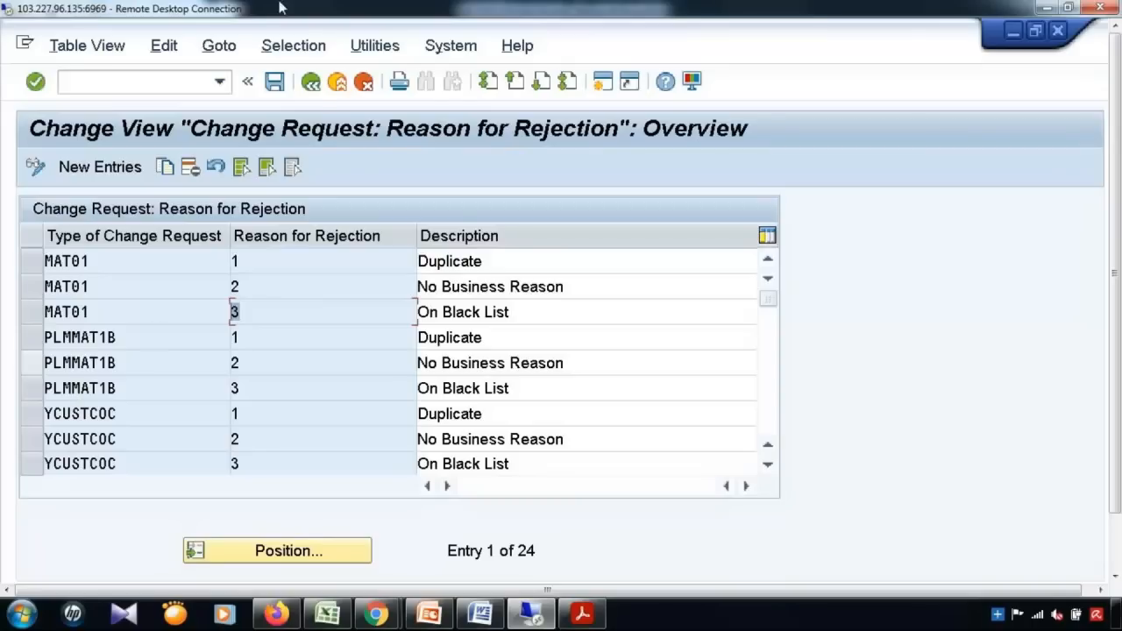
Leave the rejection reasons, check the rejection reason table on the Change Request Backend Tables slide, and return to the Display IMG structure.
left_click(311, 82)
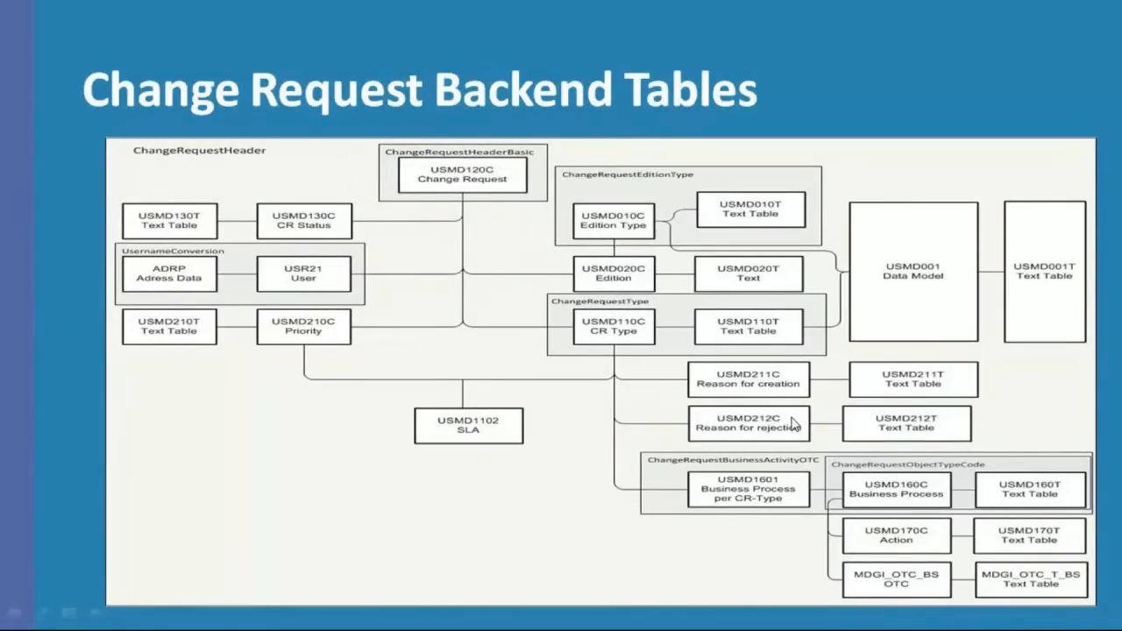
key("Escape")
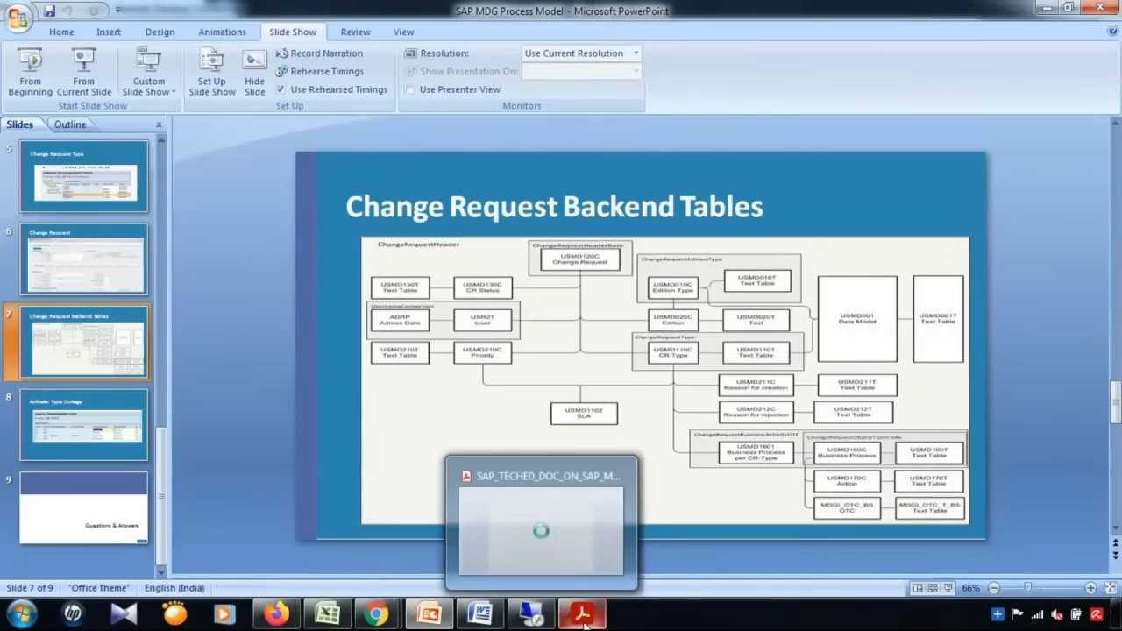
left_click(428, 614)
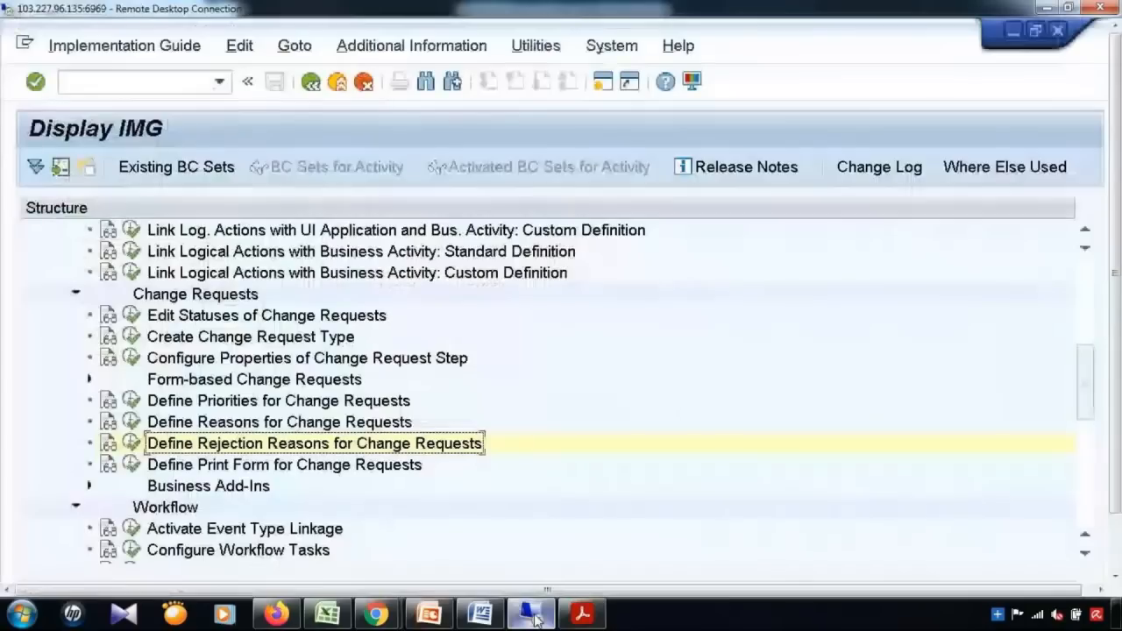
Select Define Print Form for Change Requests and expand the Business Add-Ins node below it.
left_click(235, 471)
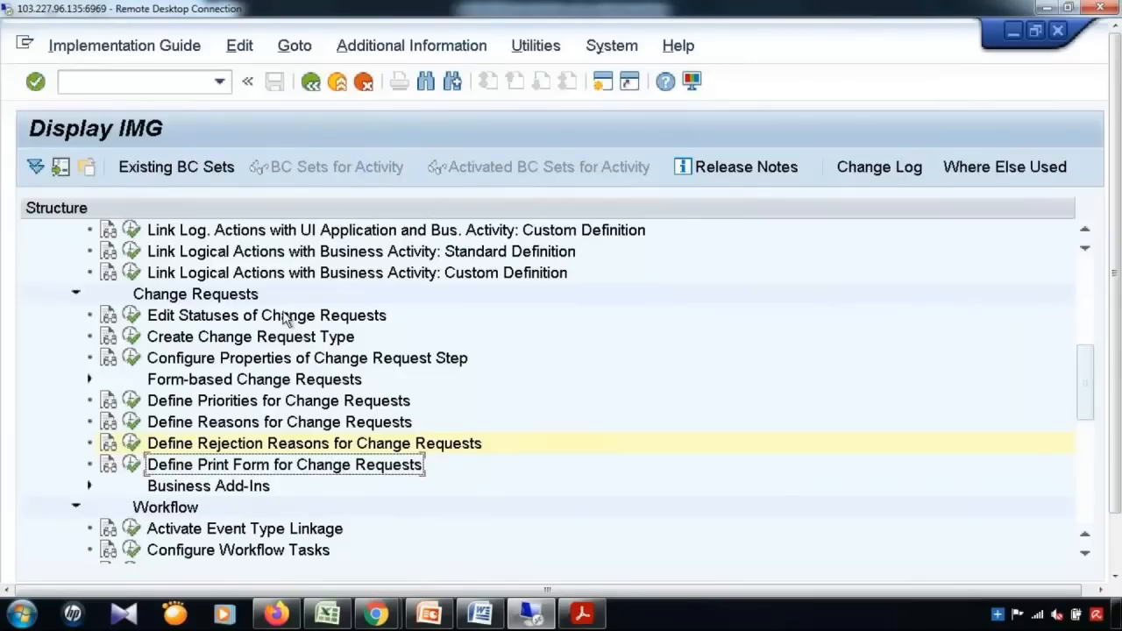
left_click(90, 486)
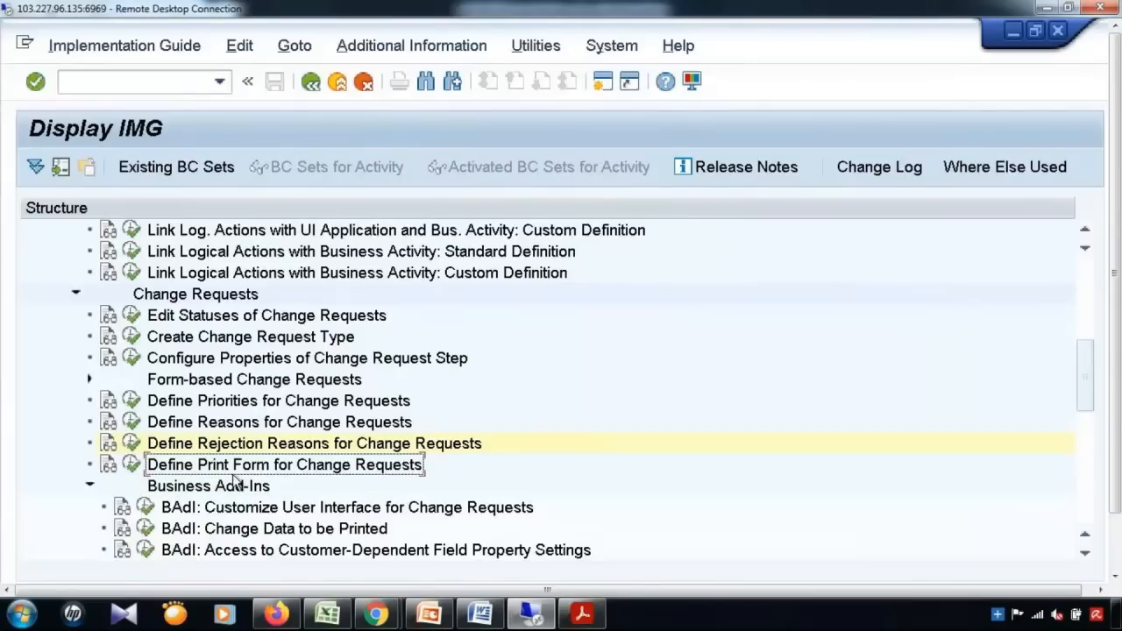
scroll(326, 455, "down", 1)
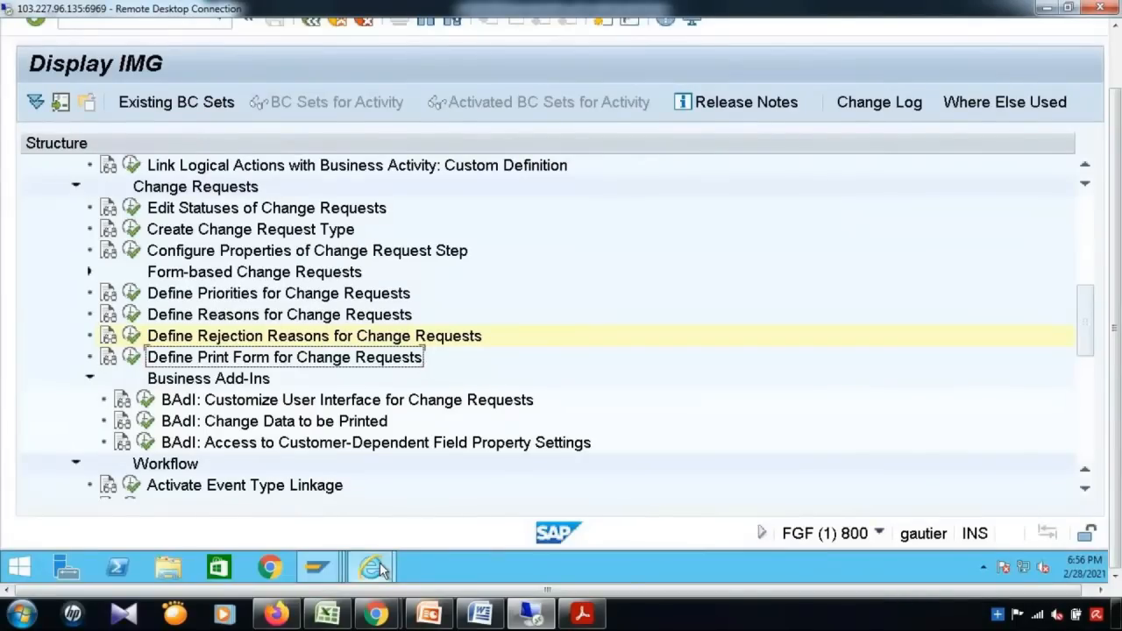
Switch to the material change request's Basic Data browser window, review its Change Request section, and minimize the window.
mouse_move(379, 562)
left_click(493, 501)
left_click_drag(1119, 231, 1121, 167)
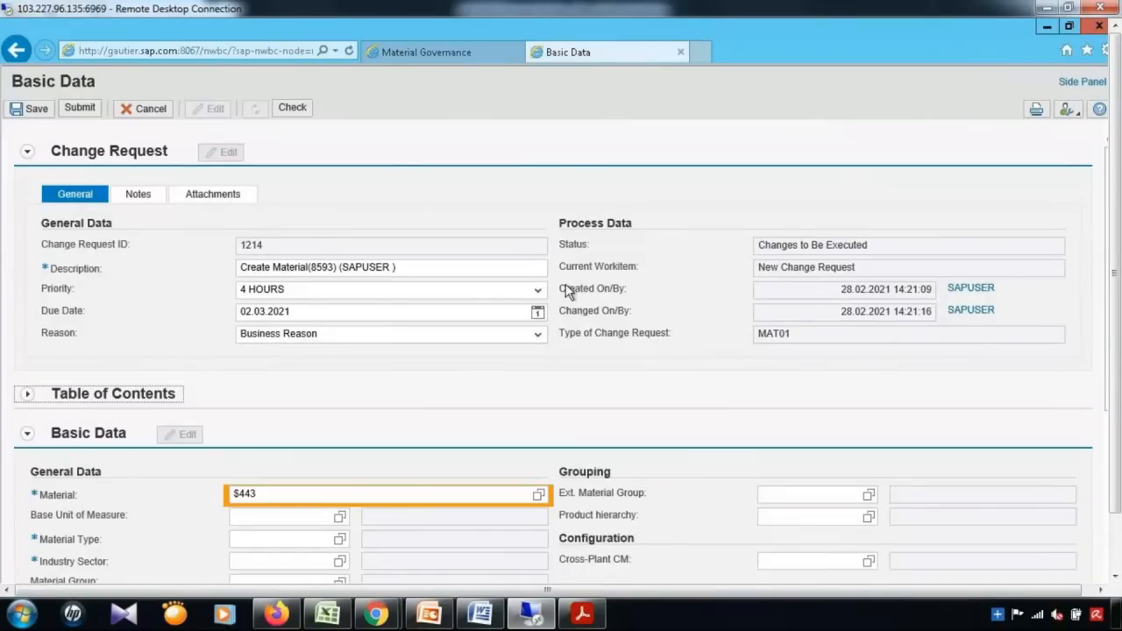
left_click(1049, 28)
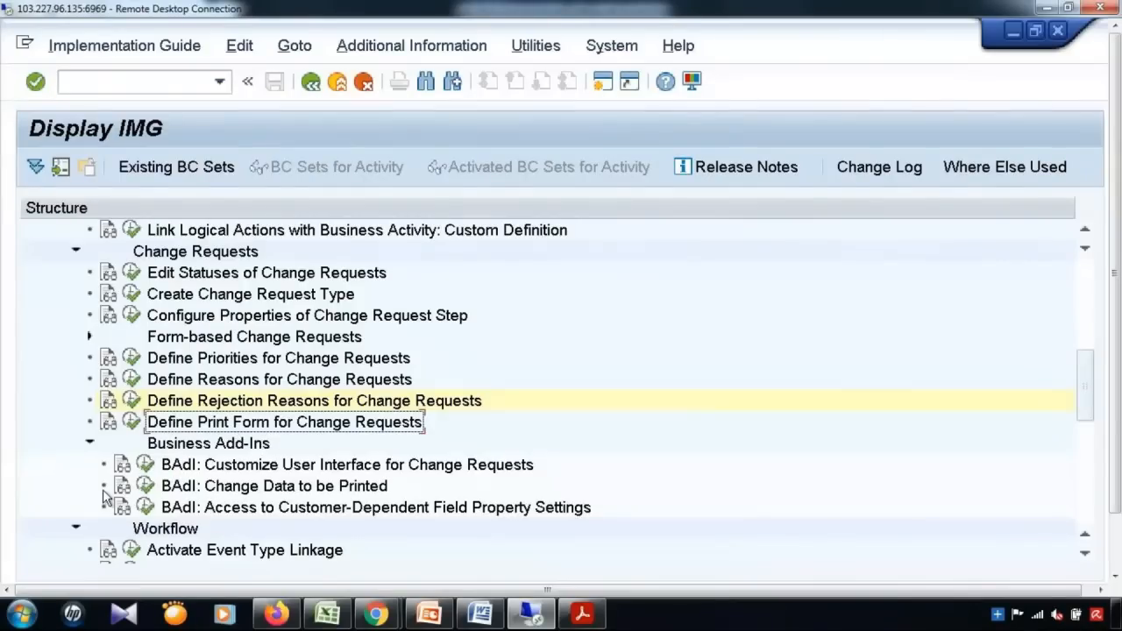
Collapse the change request Business Add-Ins and examine the Process Modeling activities from Business Activities through Change Requests to Workflow.
left_click(90, 444)
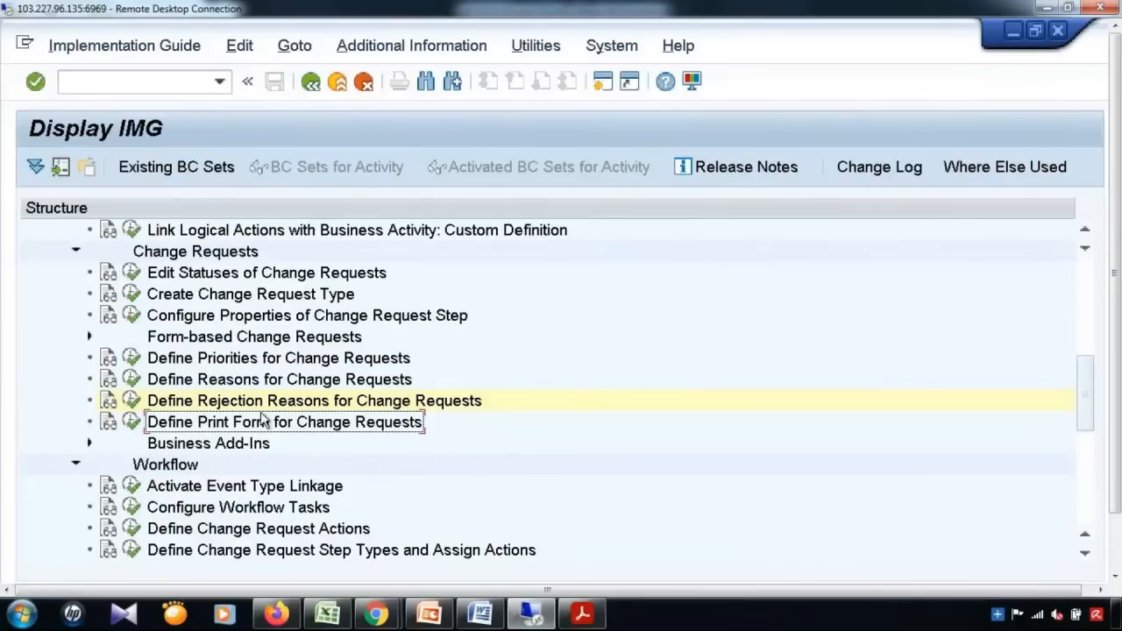
scroll(272, 412, "up", 1)
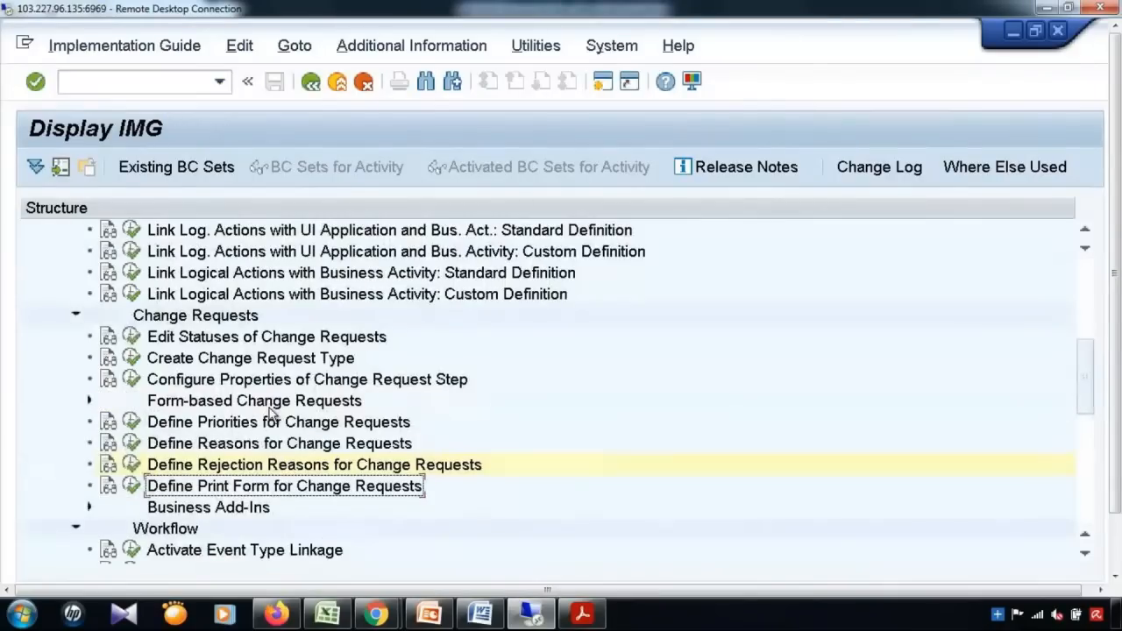
scroll(271, 412, "up", 1)
scroll(272, 412, "down", 2)
scroll(271, 412, "down", 1)
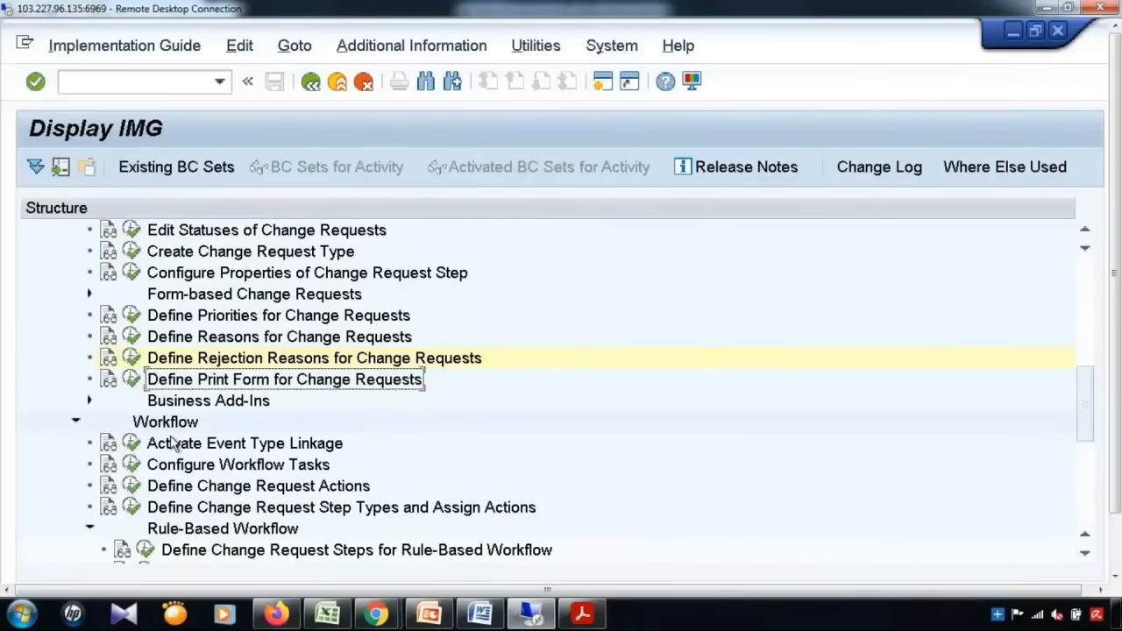
scroll(174, 443, "up", 1)
scroll(166, 412, "up", 3)
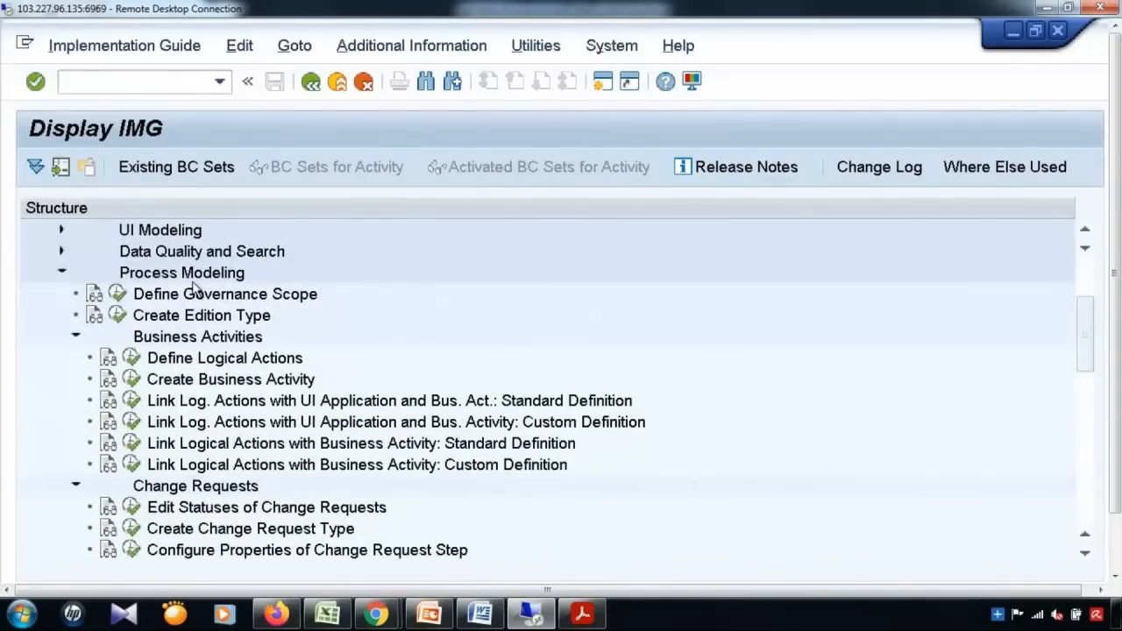
scroll(158, 412, "down", 5)
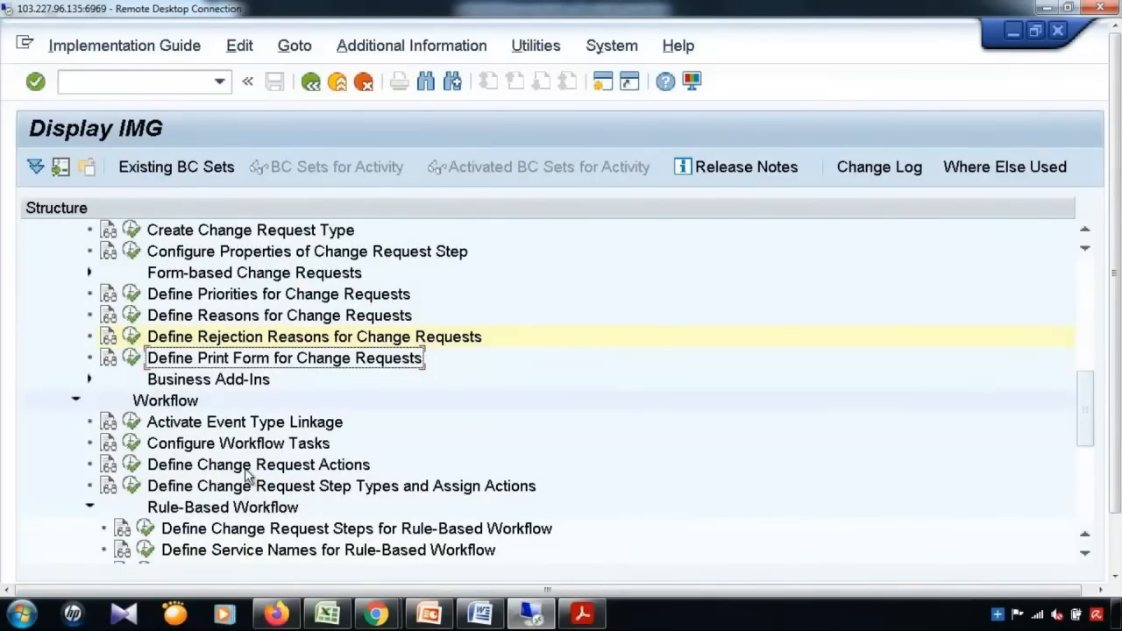
scroll(247, 474, "down", 2)
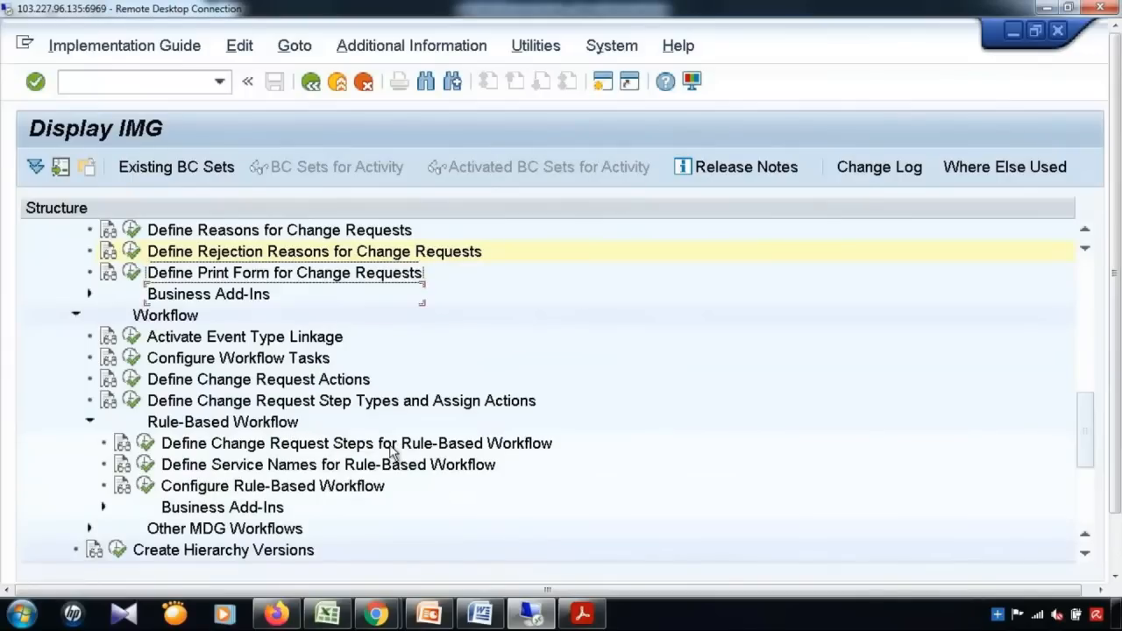
scroll(394, 451, "up", 5)
scroll(391, 452, "up", 2)
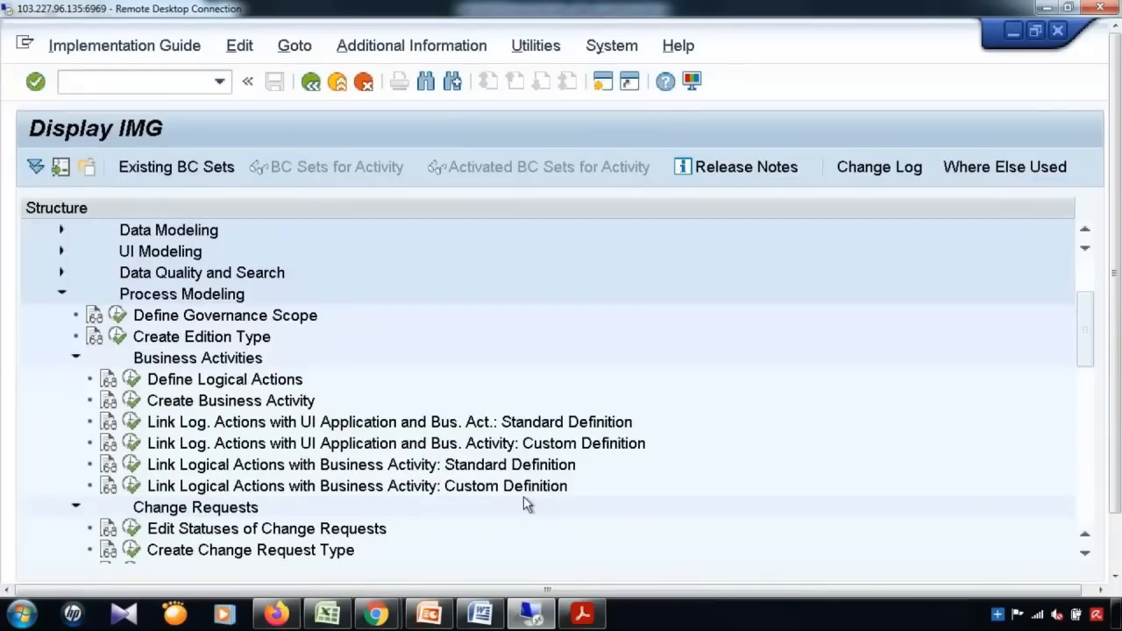
Review the Change Request Backend Tables slide in the slide show, then switch to the remote session's Data Browser window for table USMD211C.
left_click(519, 619)
left_click(528, 620)
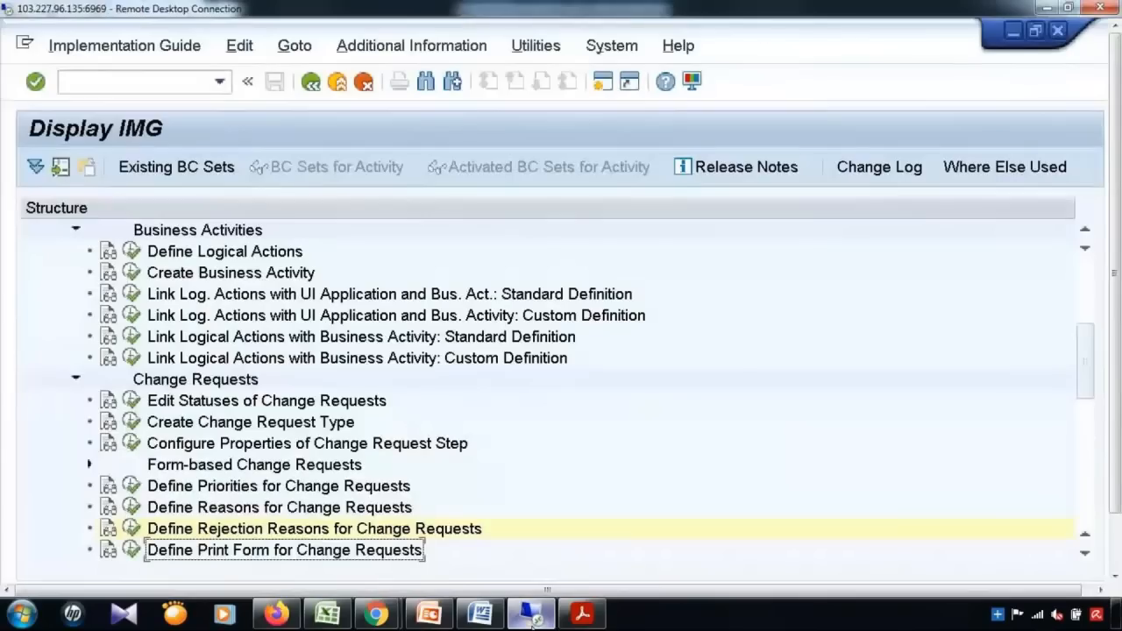
left_click(431, 616)
left_click(93, 79)
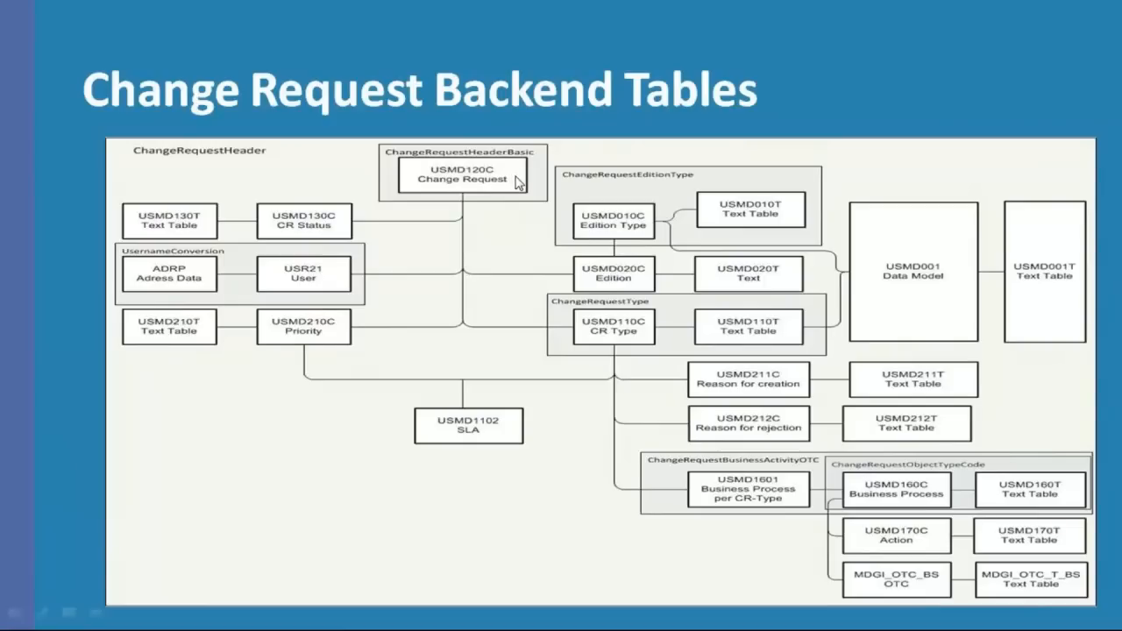
key("Escape")
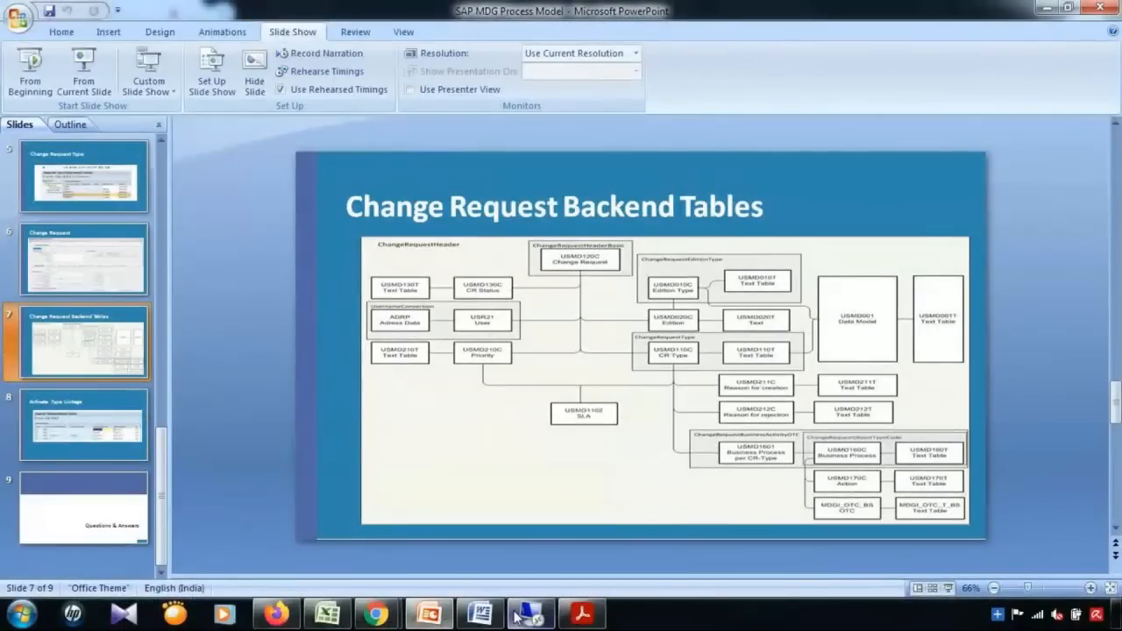
left_click(532, 615)
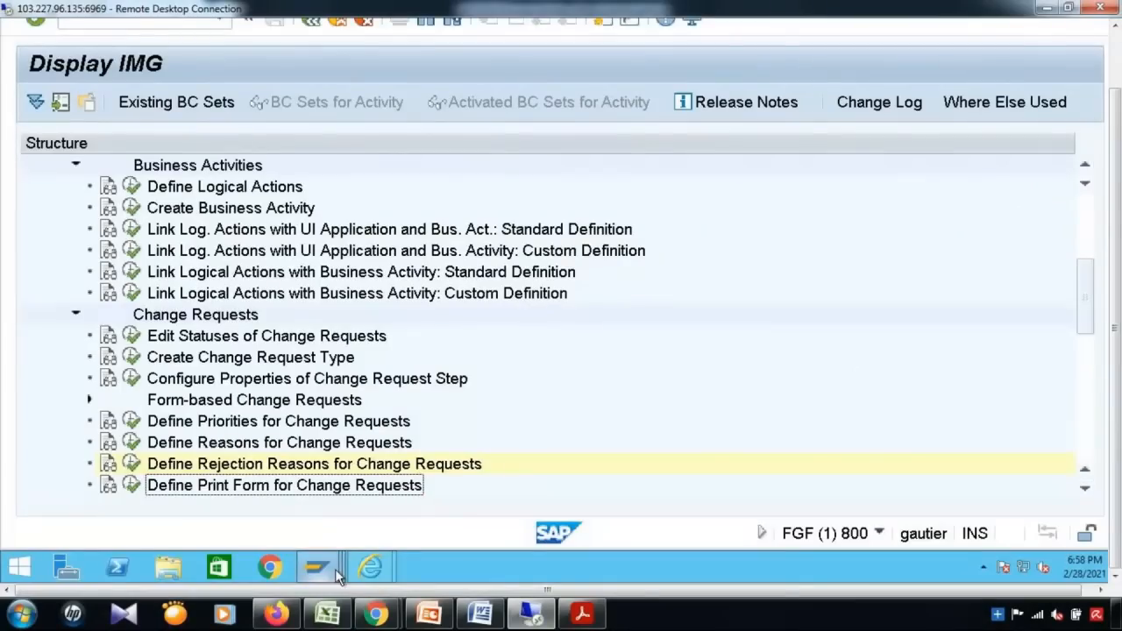
left_click(334, 569)
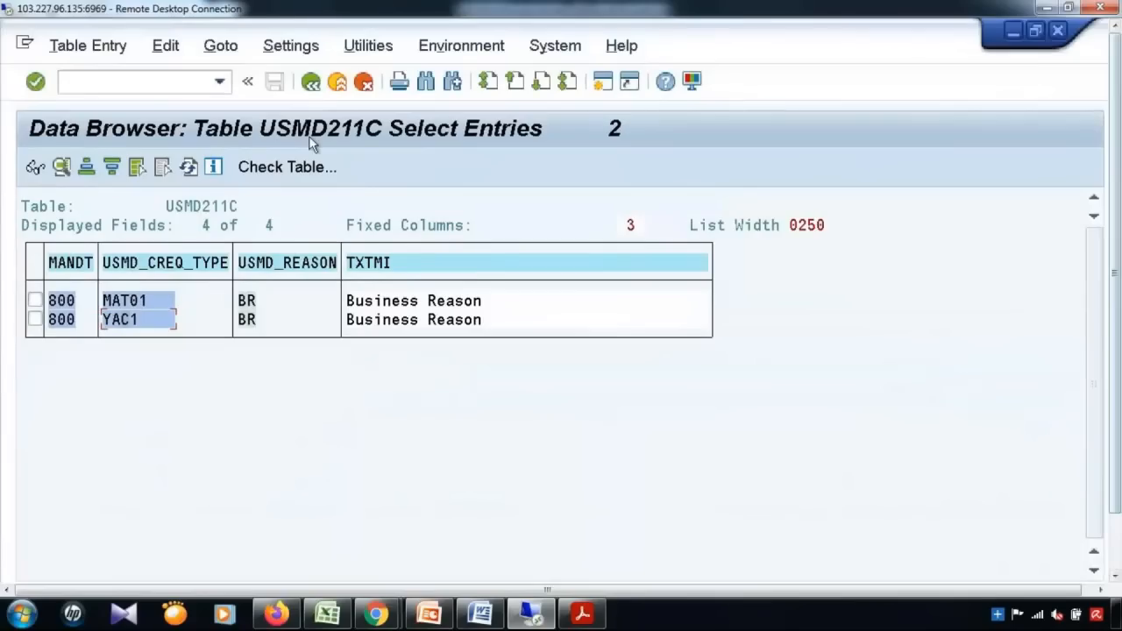
Leave the USMD211C entries, return to the ABAP Dictionary initial screen and display database table USMD120C.
left_click(311, 82)
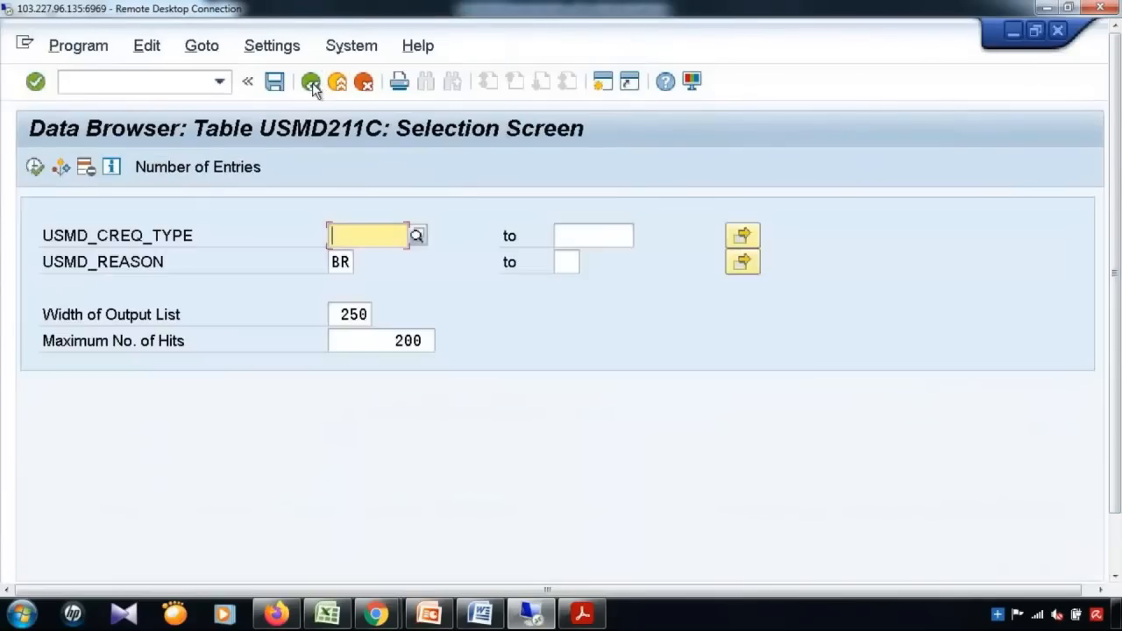
left_click(312, 82)
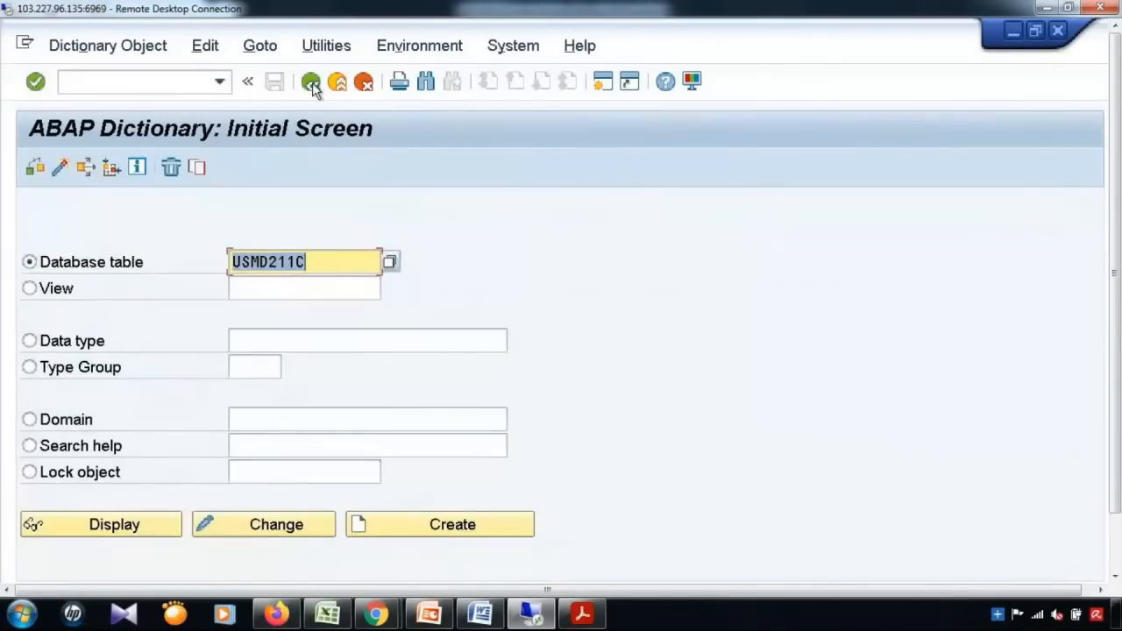
type("USMD")
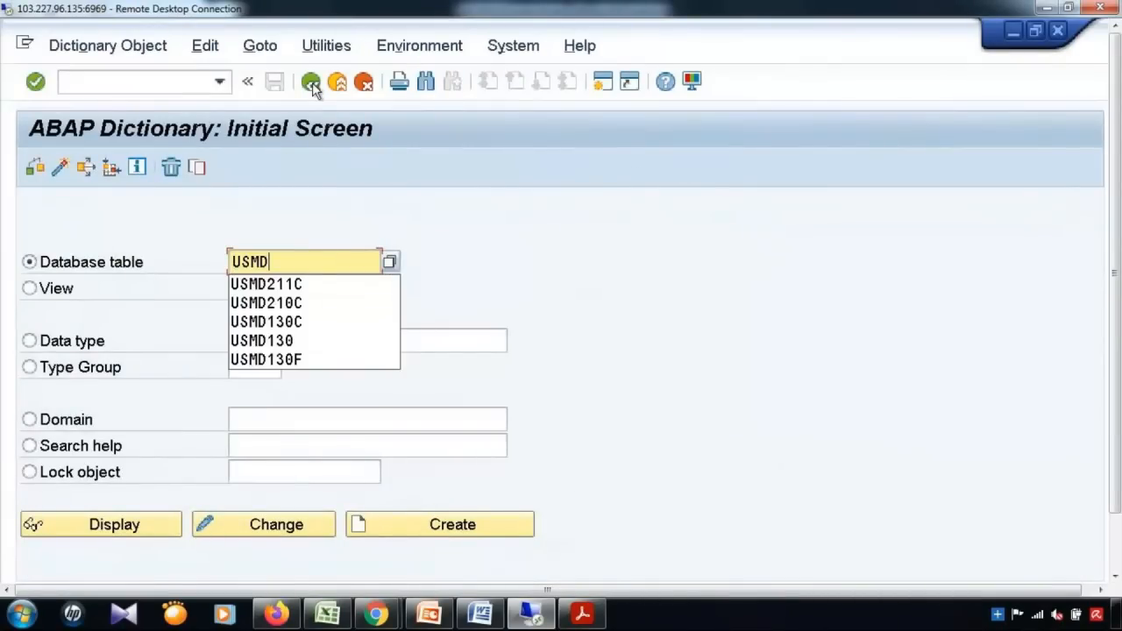
type("120C")
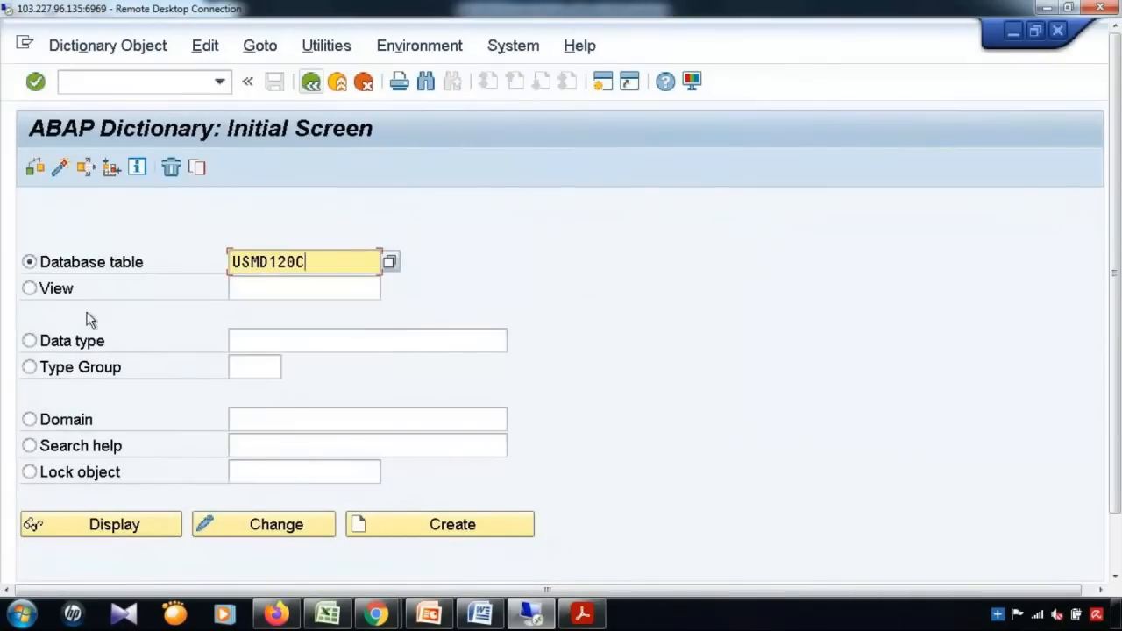
left_click(105, 526)
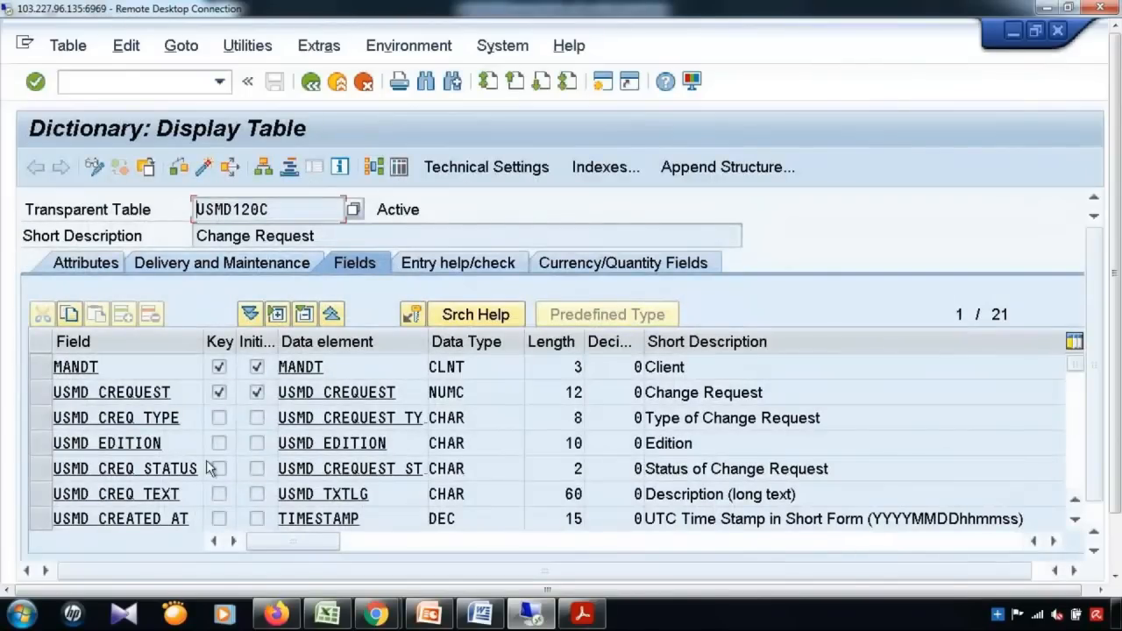
Mark the USMD120C field rows for change request, change request type, edition and change request status.
left_click(36, 392)
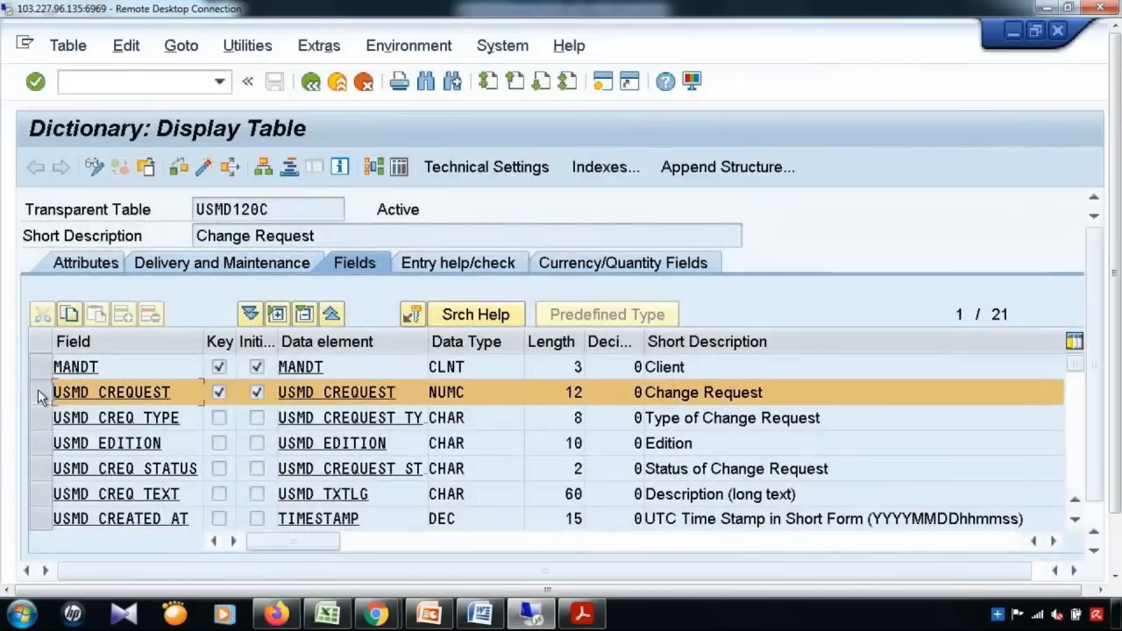
left_click_drag(38, 389, 42, 419)
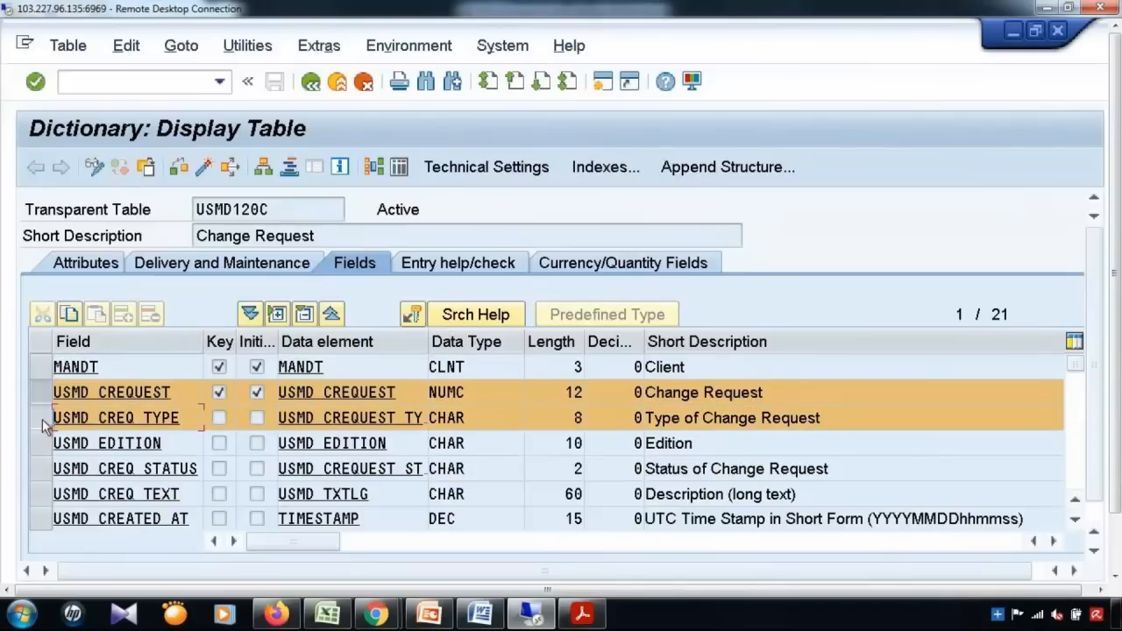
left_click(42, 449)
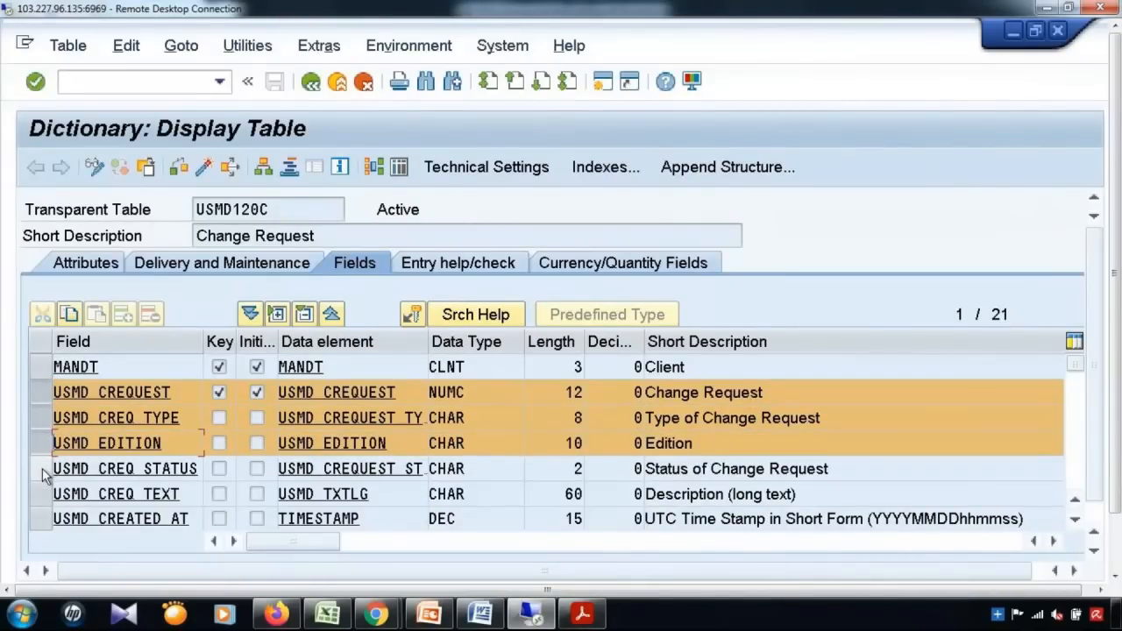
left_click(42, 472)
Also mark the created, changed and released timestamp and user field rows, from USMD_CREATED_AT through USMD_RELEASED_BY.
scroll(43, 473, "down", 2)
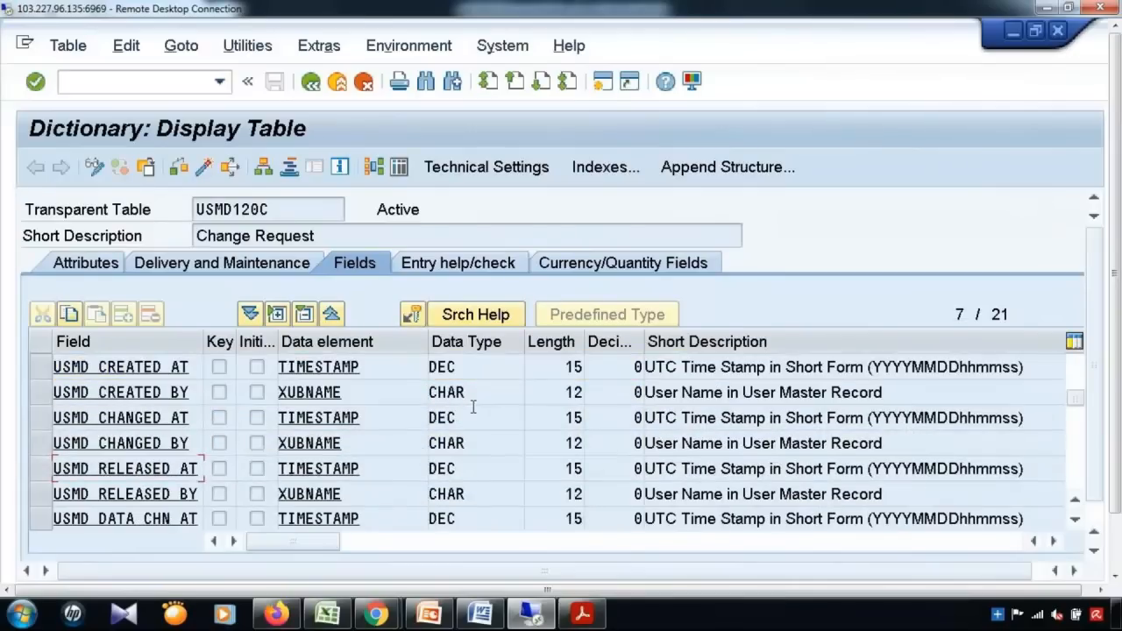
scroll(41, 443, "up", 1)
left_click(42, 443)
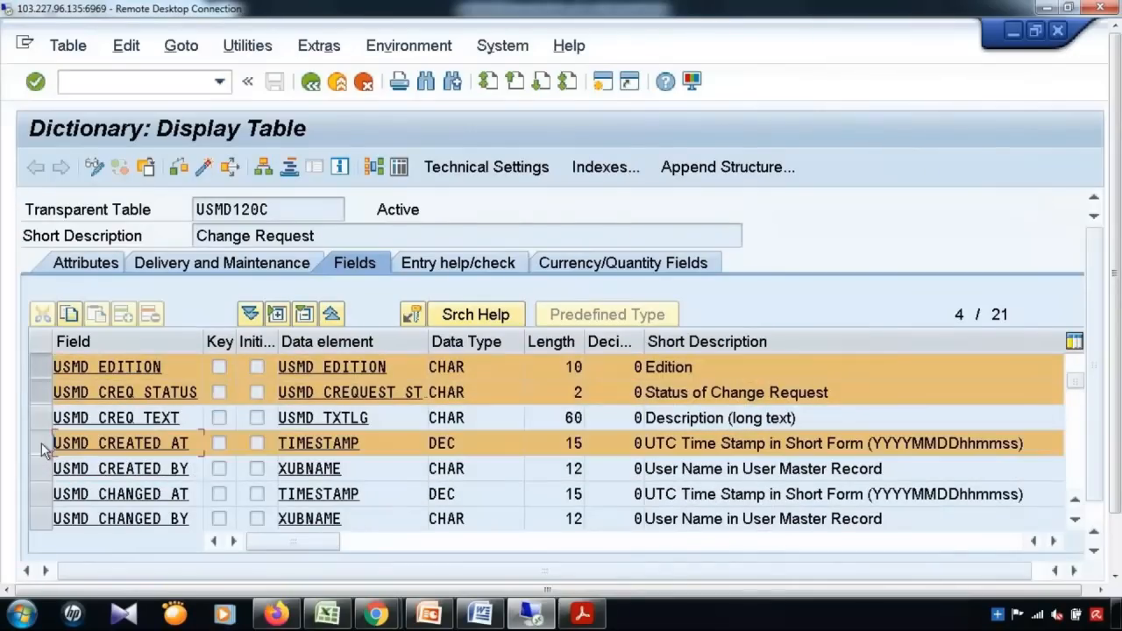
left_click(42, 475)
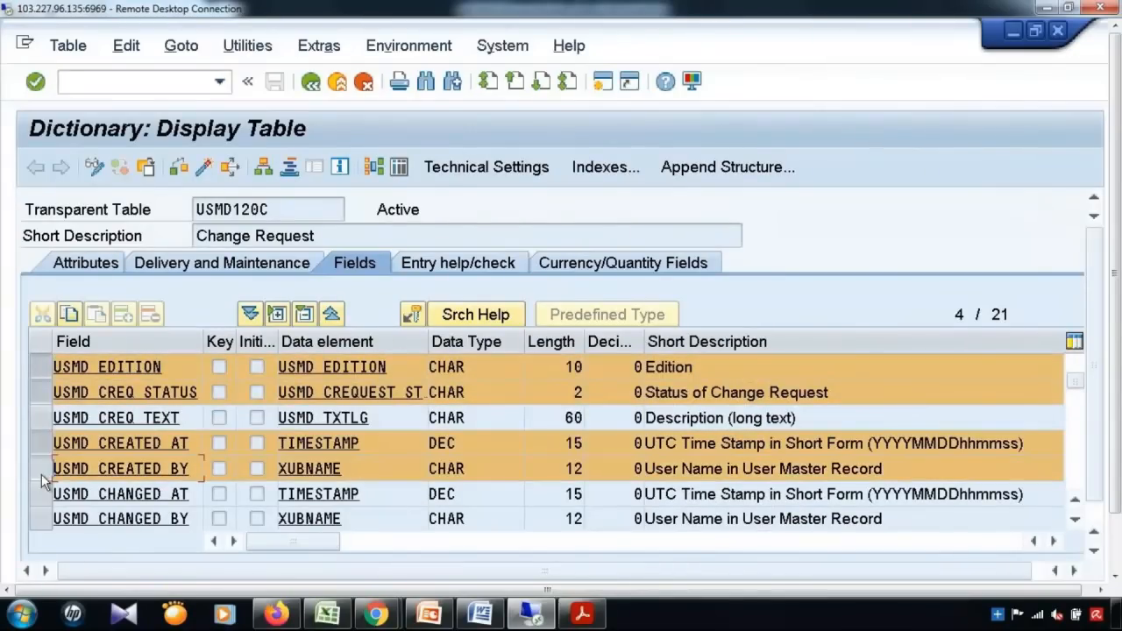
scroll(46, 465, "down", 1)
left_click(41, 418)
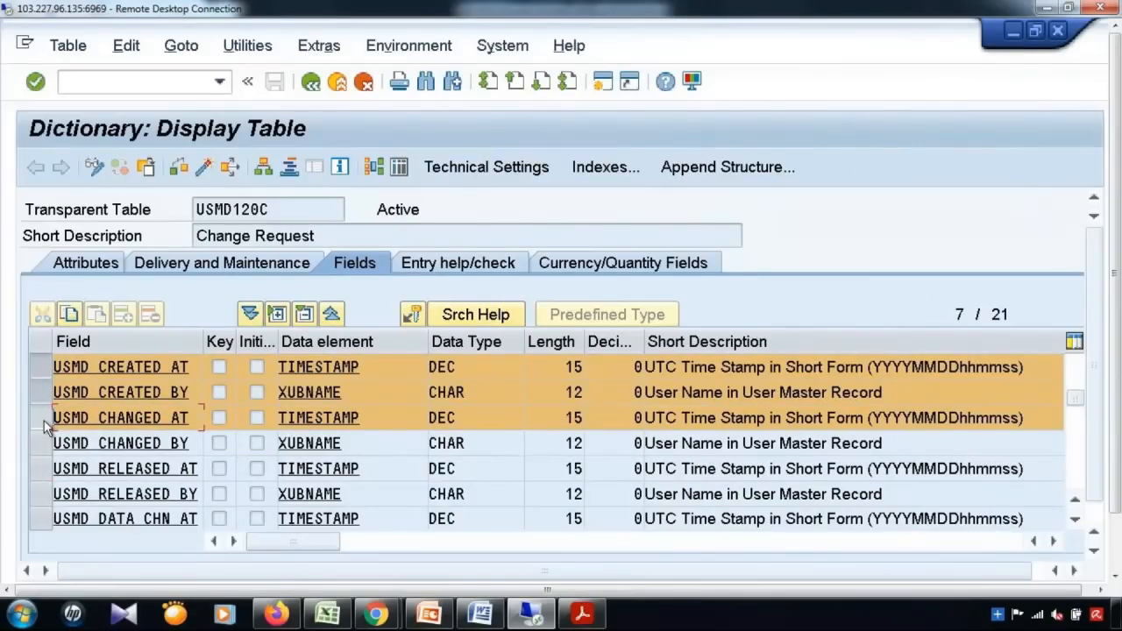
left_click(41, 443)
left_click(41, 469)
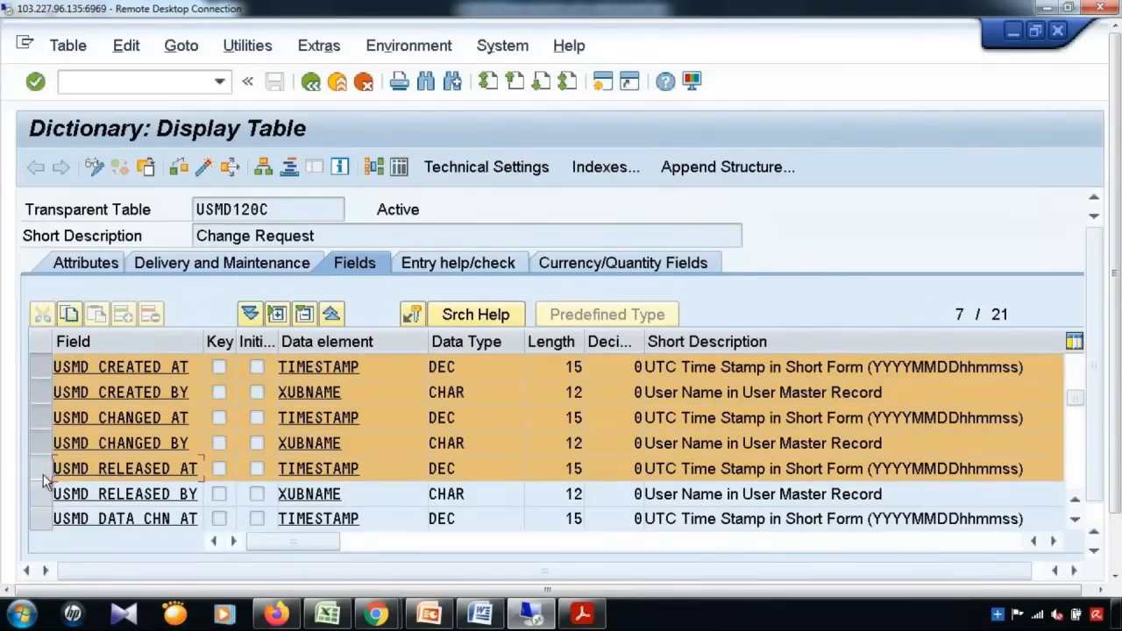
left_click(43, 495)
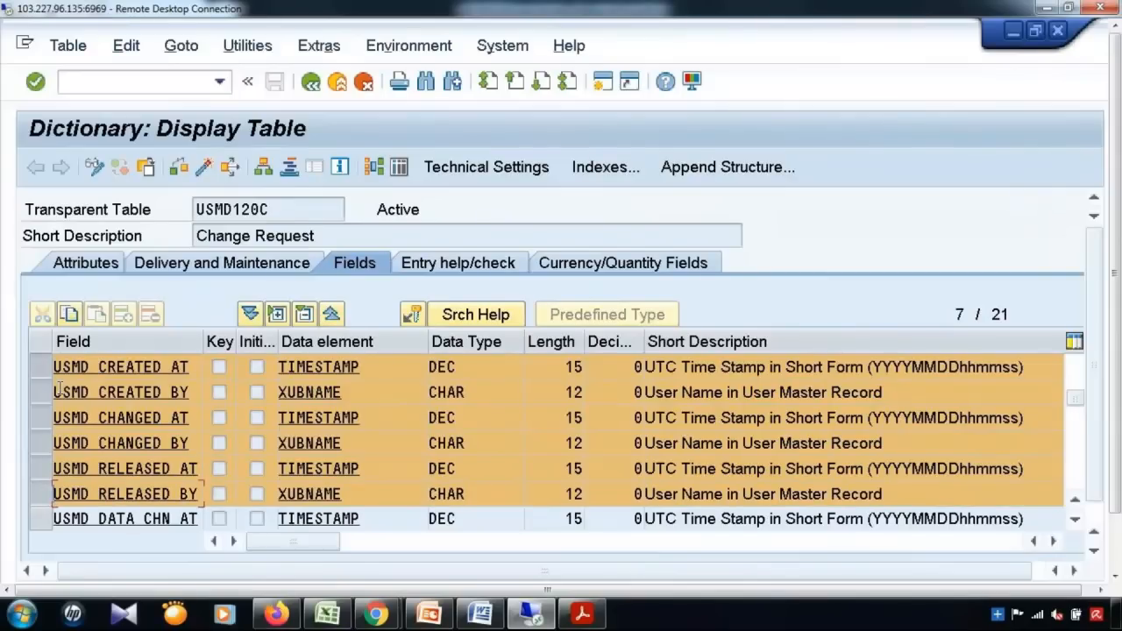
List the contents of table USMD120C without selection criteria, review the entries and return to the selection screen.
left_click(401, 167)
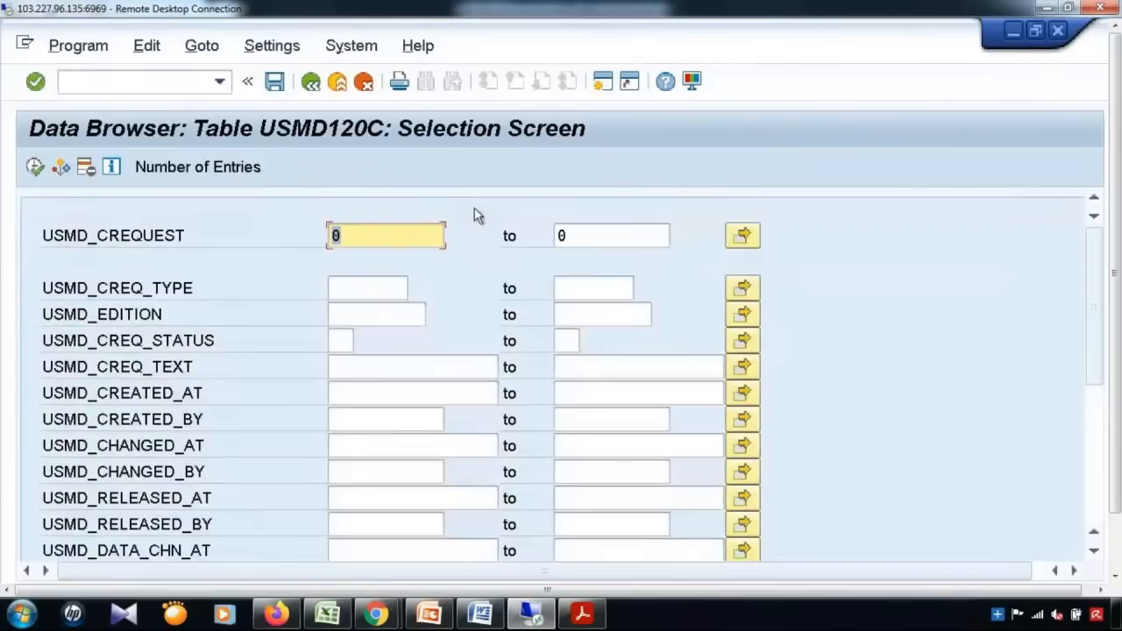
left_click(36, 166)
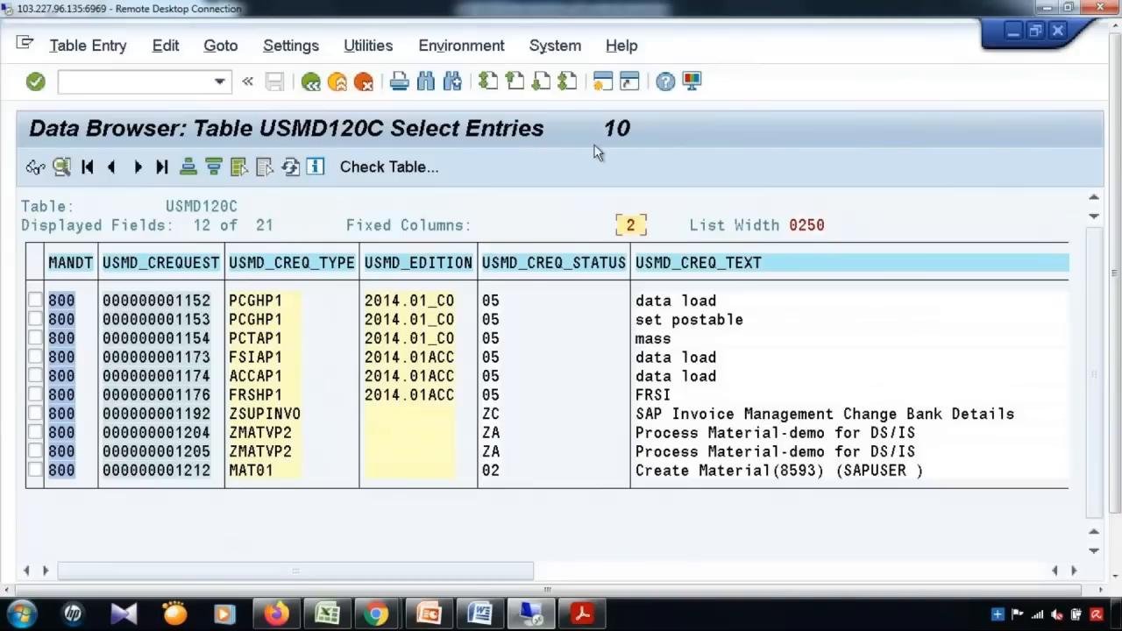
left_click(313, 91)
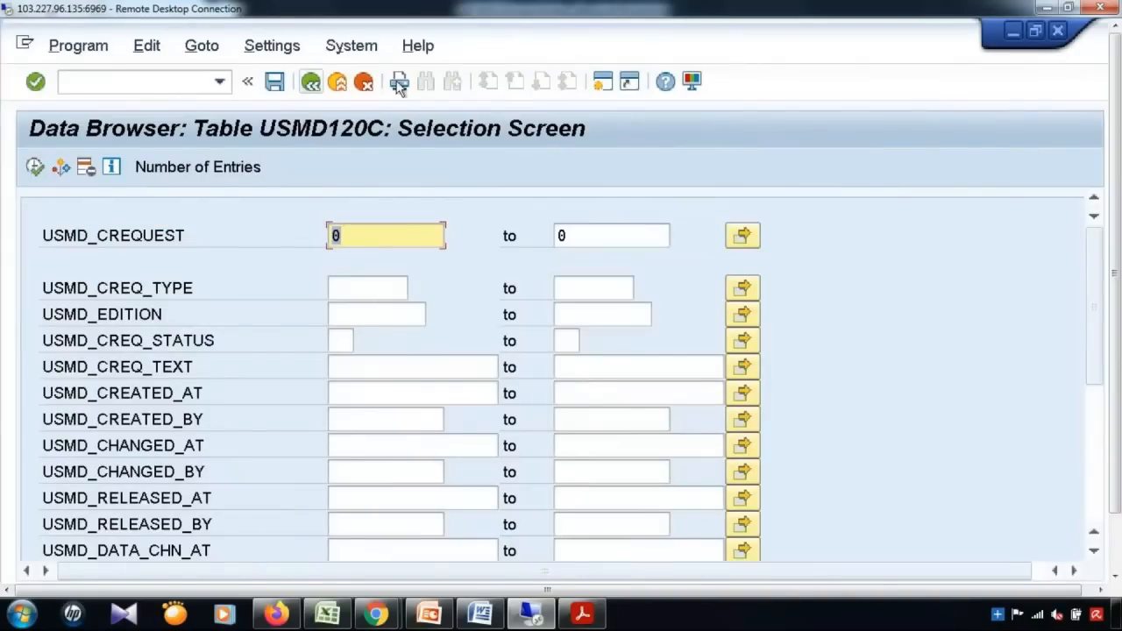
Switch to the Display IMG window and review the Process Modeling activities for Business Activities and Change Requests.
left_click_drag(1115, 266, 1115, 342)
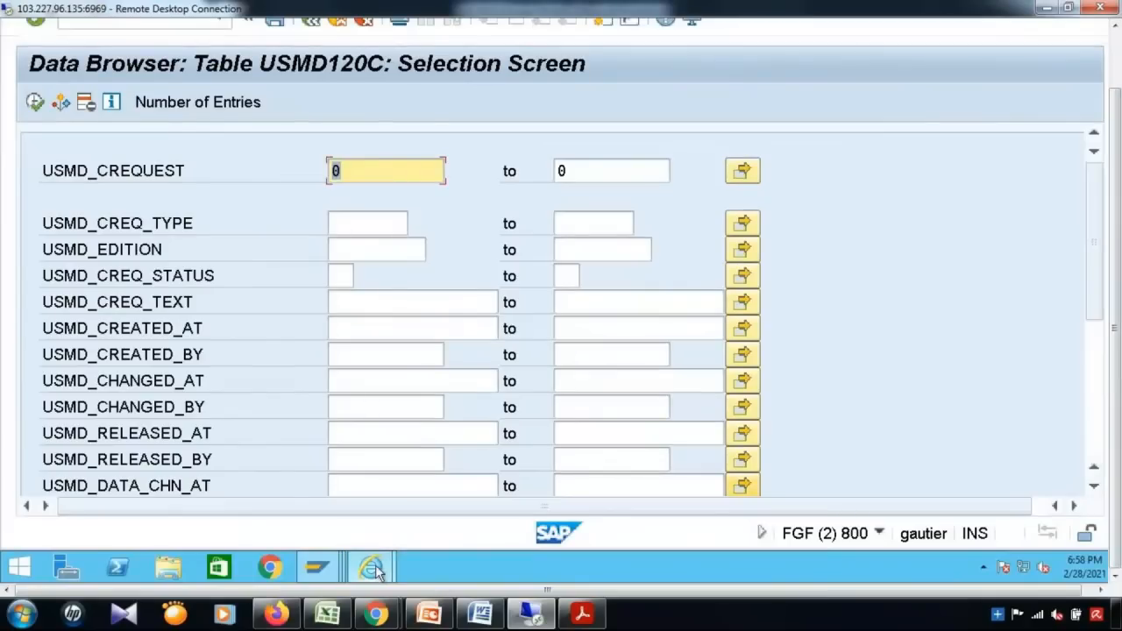
left_click(375, 564)
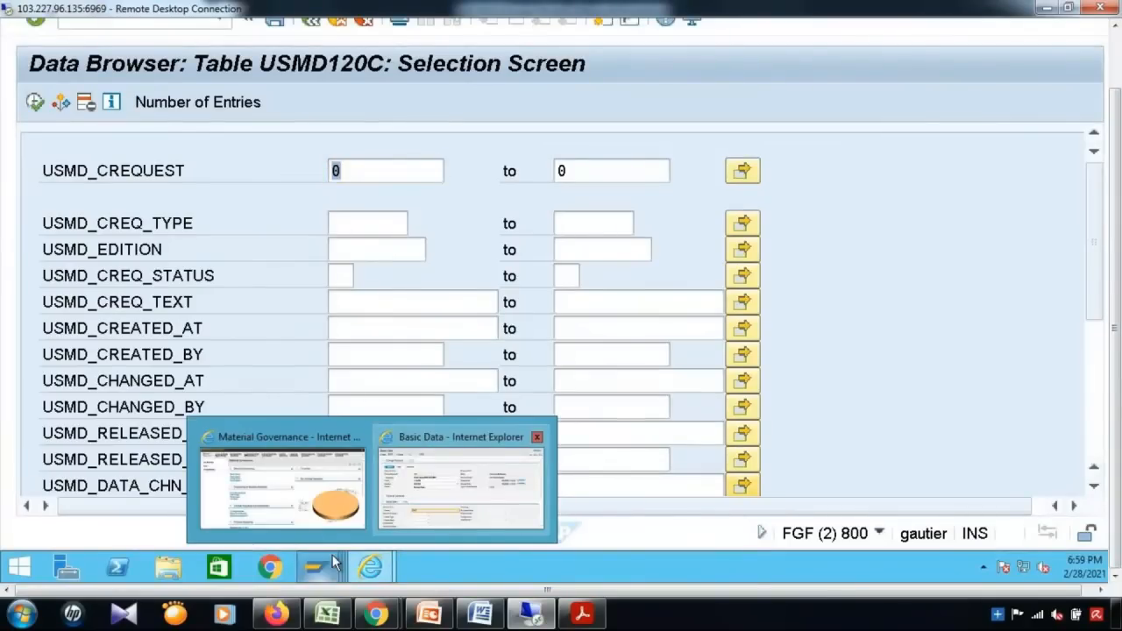
mouse_move(339, 564)
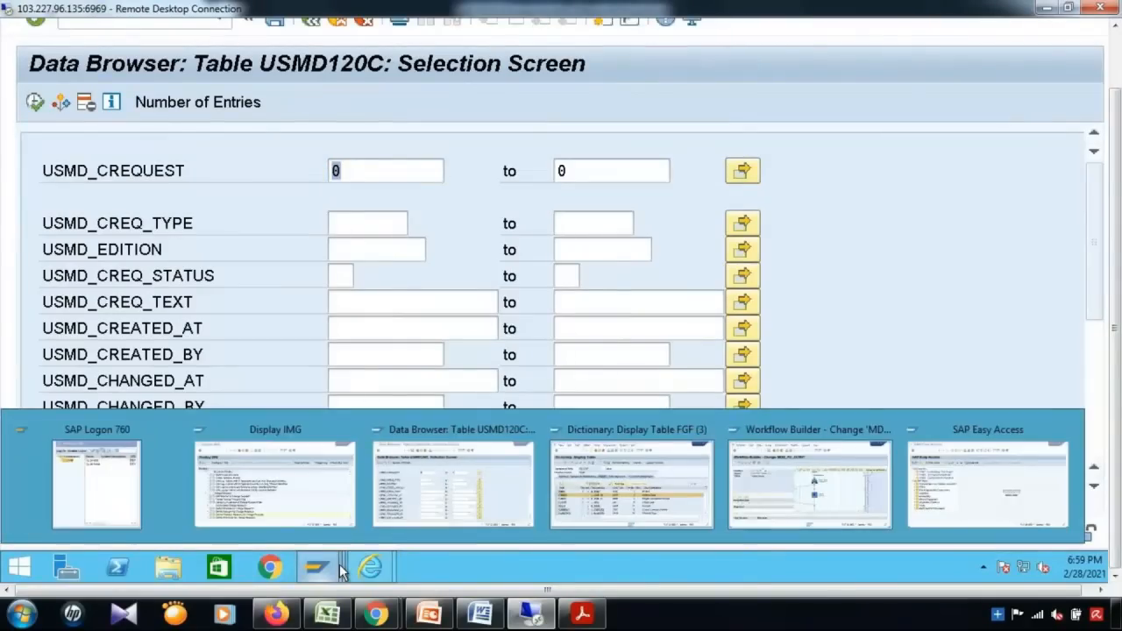
left_click(294, 492)
left_click_drag(1118, 304, 1120, 248)
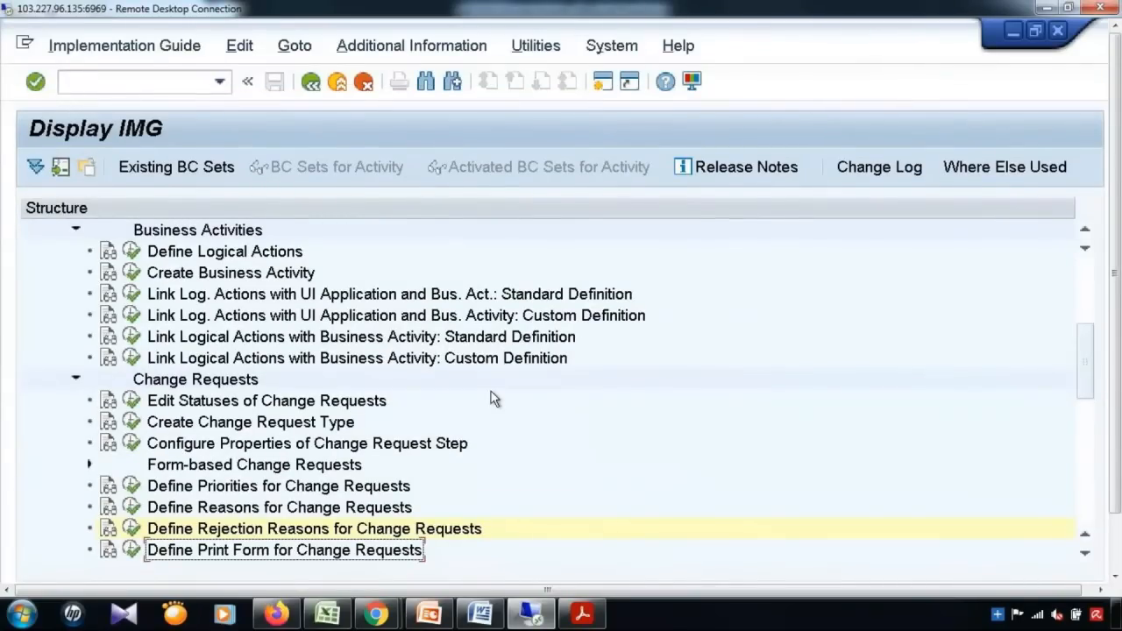
scroll(493, 398, "up", 2)
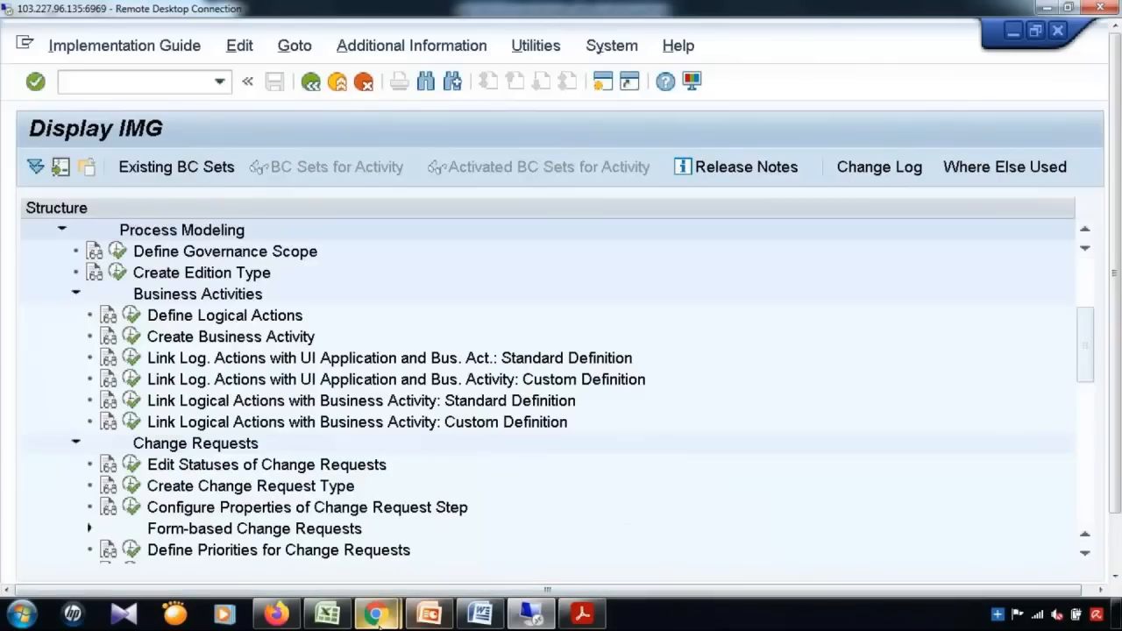
mouse_move(377, 616)
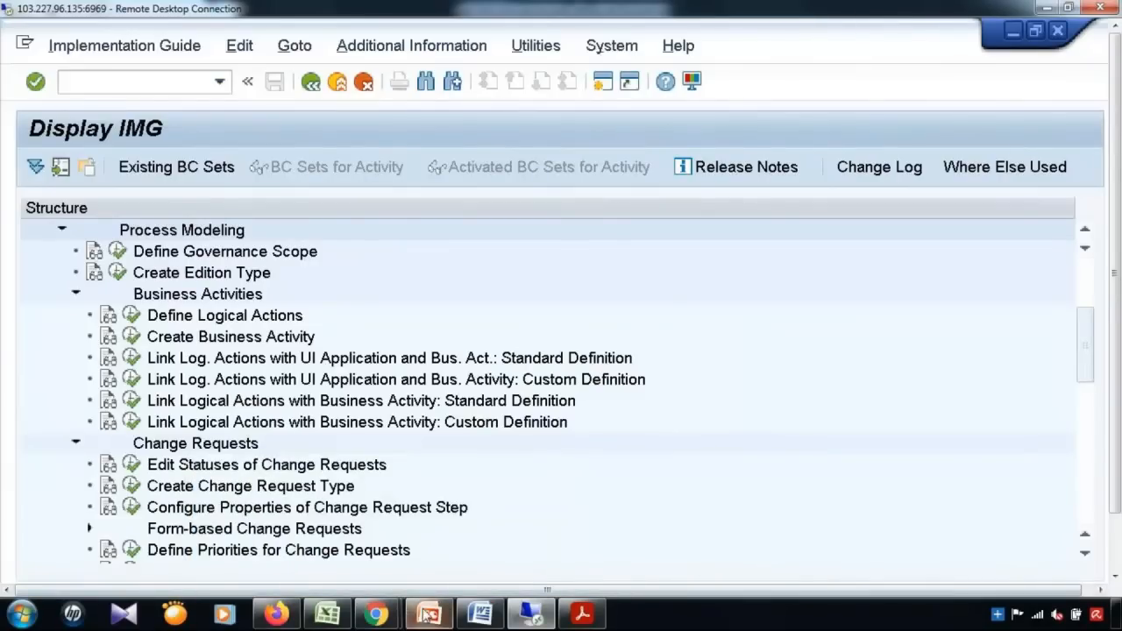
left_click(386, 617)
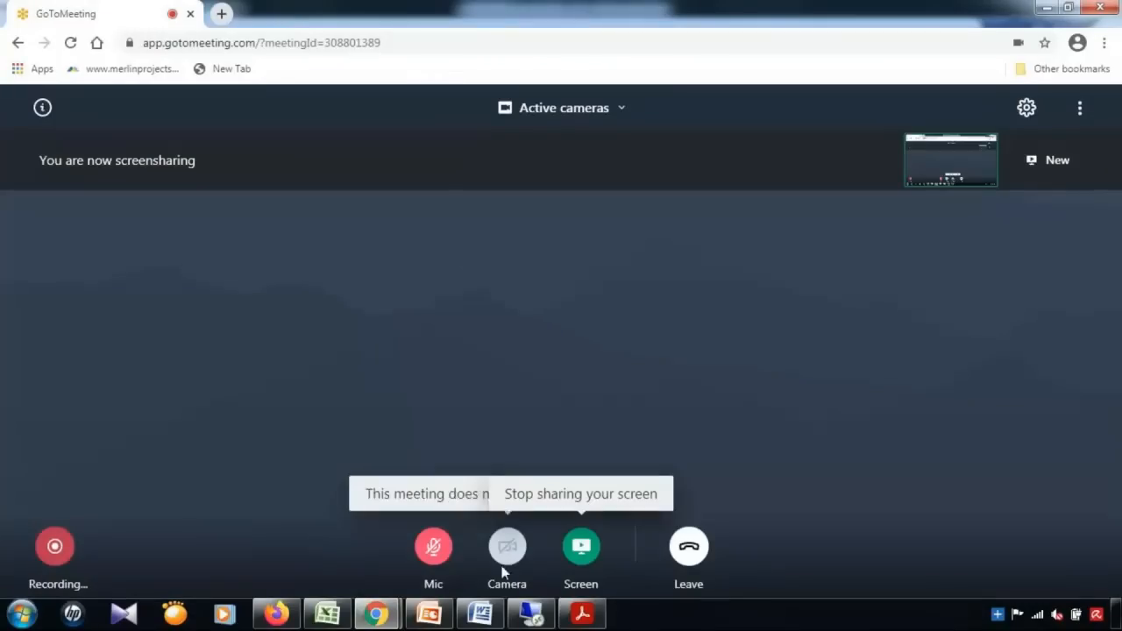
mouse_move(489, 622)
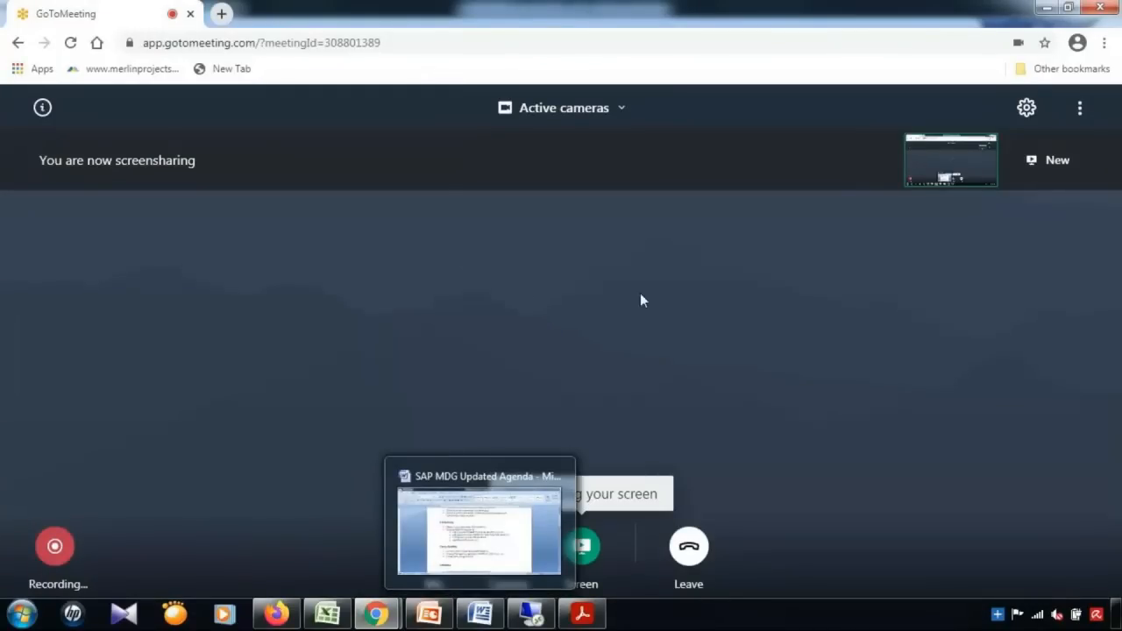
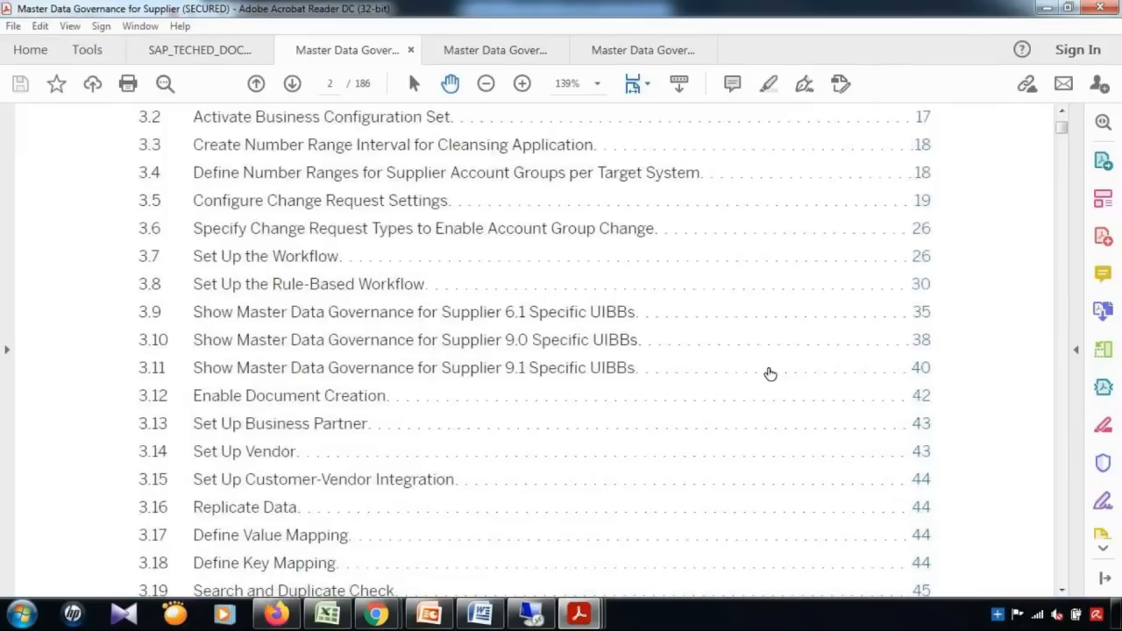
Examine the Master Data Governance for Supplier guide from its contents list through to the required change request statuses on page 19.
scroll(768, 374, "down", 3)
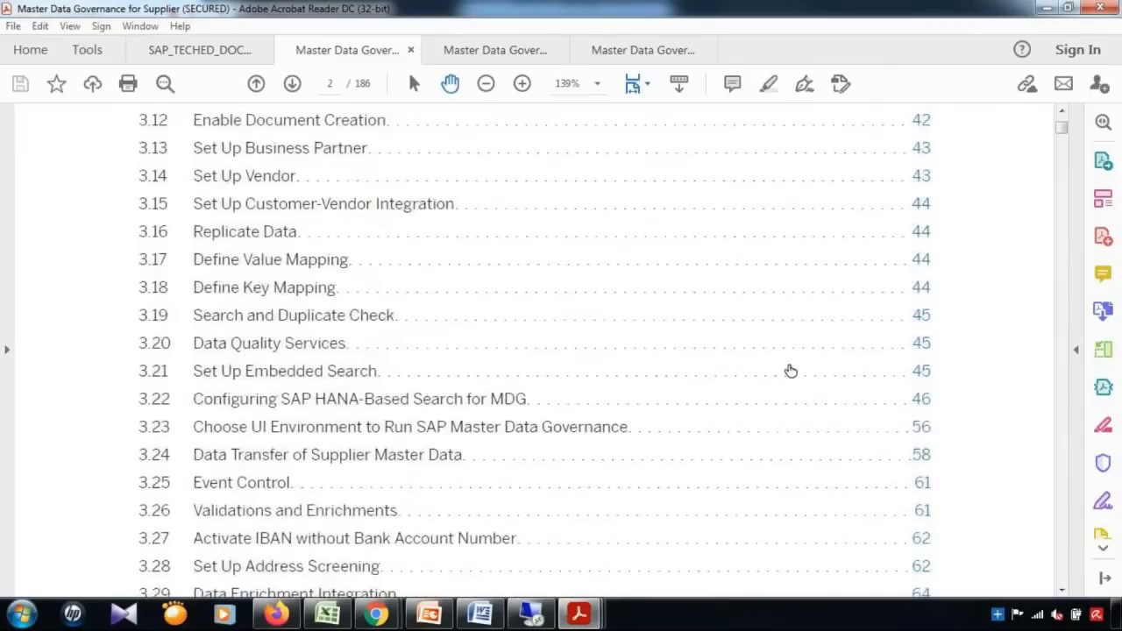
scroll(786, 370, "down", 3)
scroll(1019, 428, "down", 15)
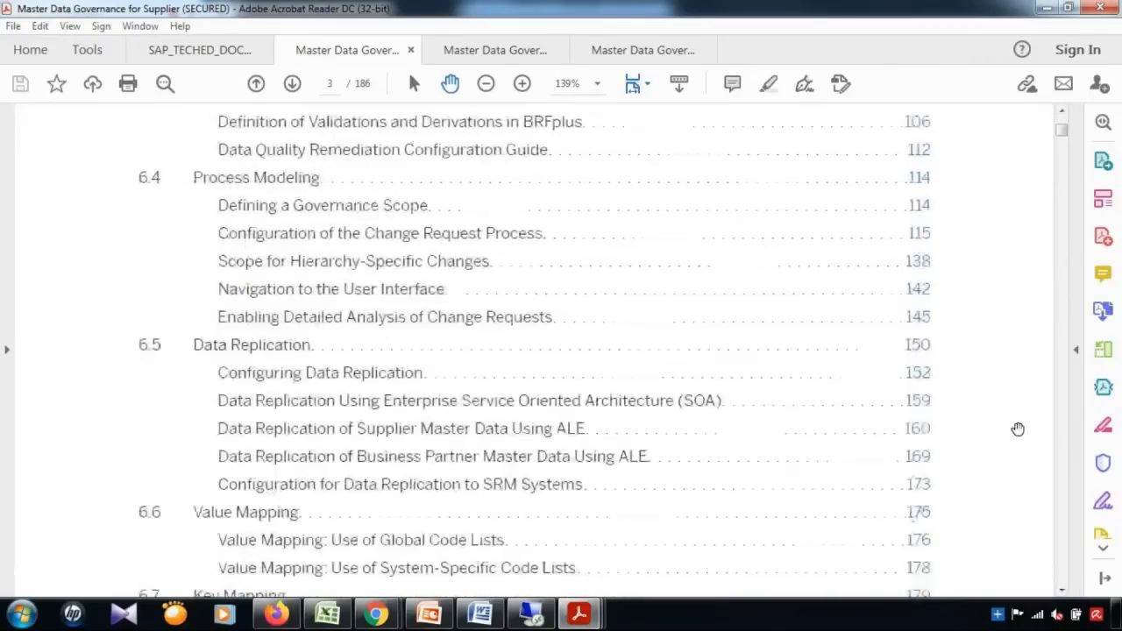
scroll(1017, 429, "down", 15)
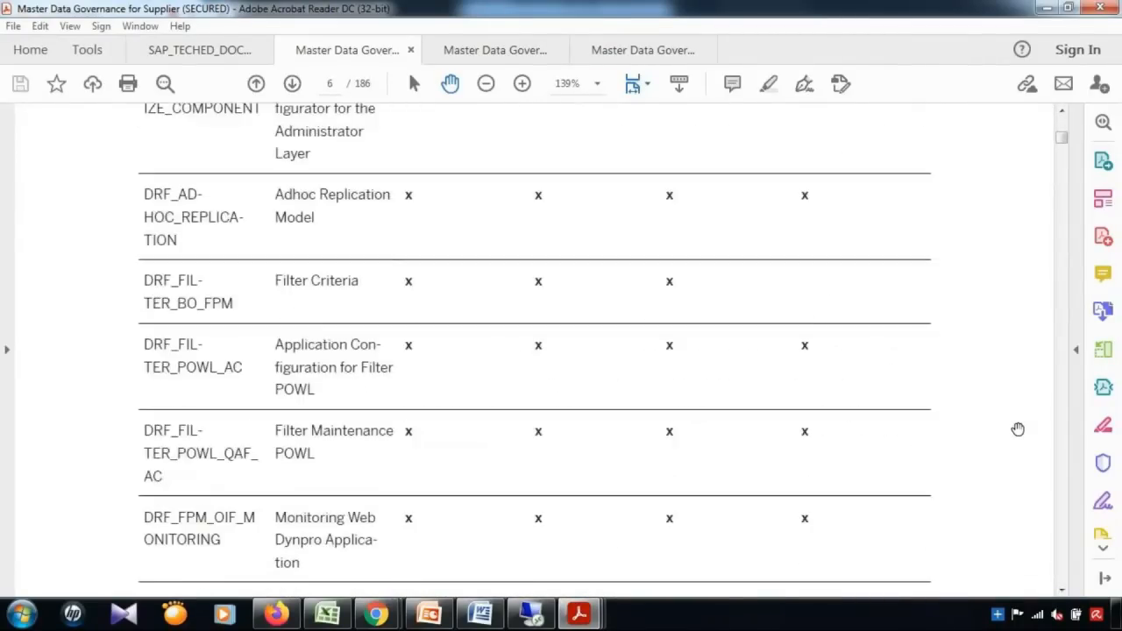
scroll(1017, 428, "down", 15)
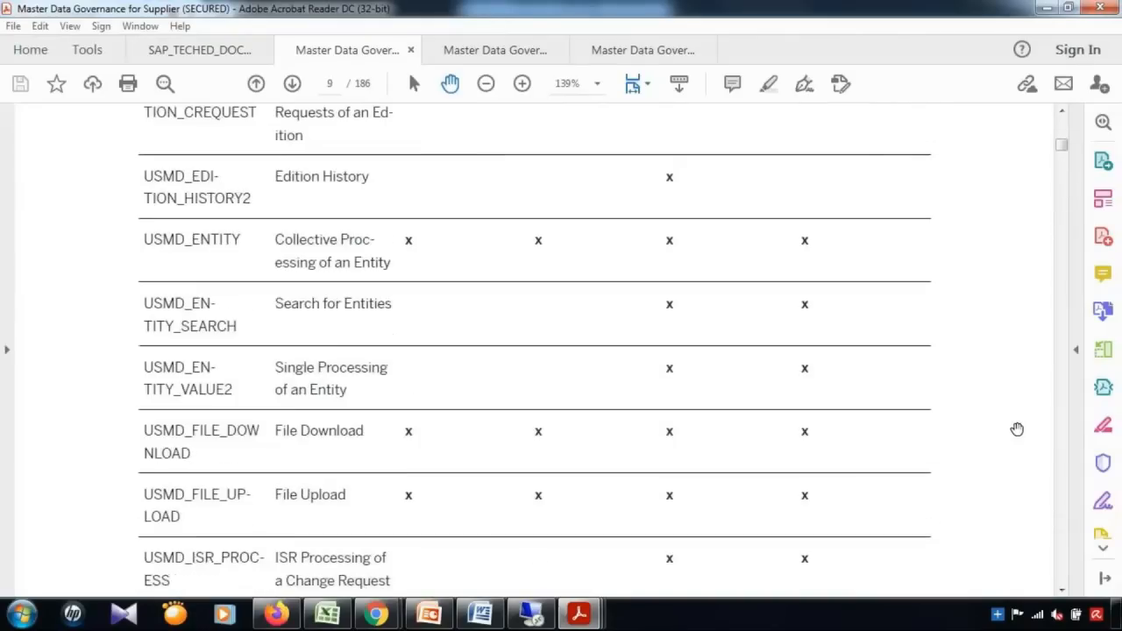
scroll(1016, 429, "down", 15)
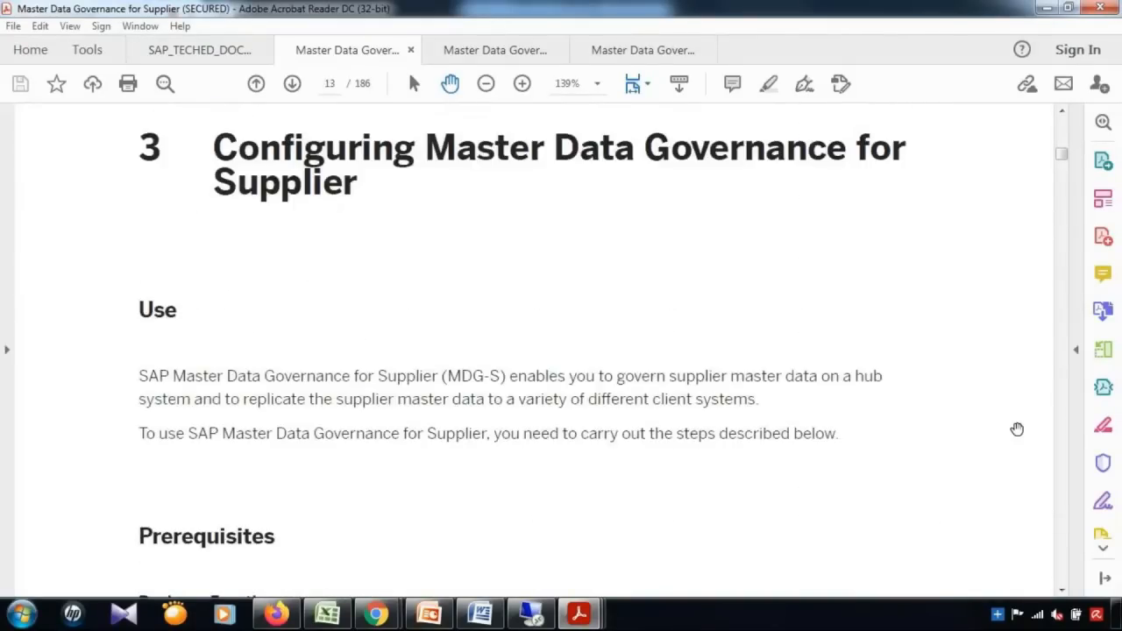
scroll(1017, 428, "up", 5)
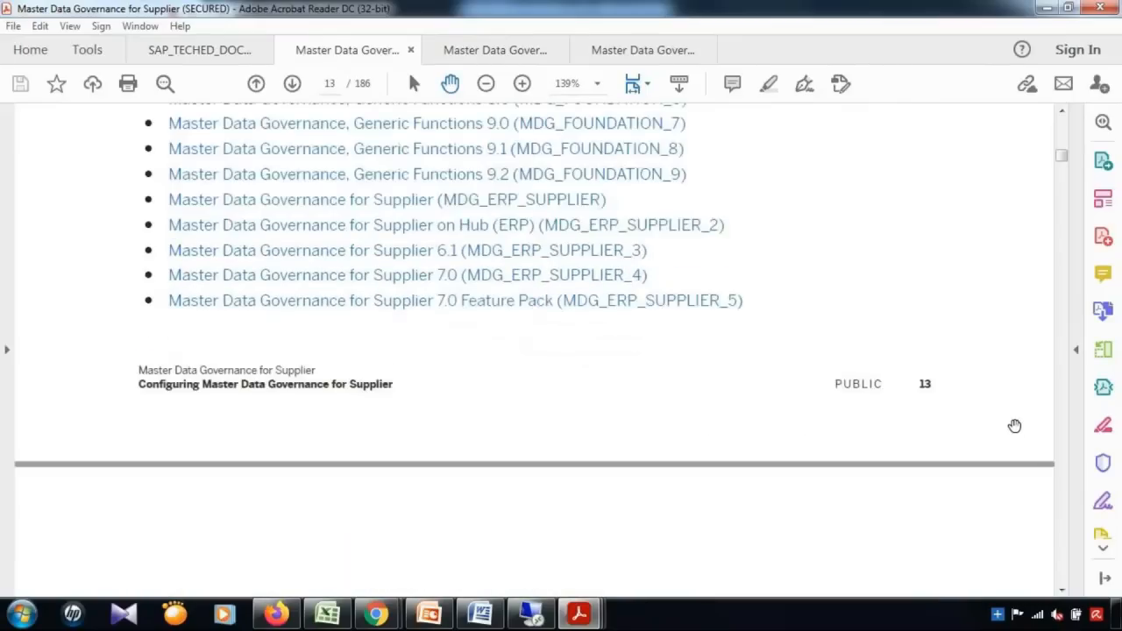
scroll(1014, 426, "down", 8)
scroll(1015, 425, "down", 15)
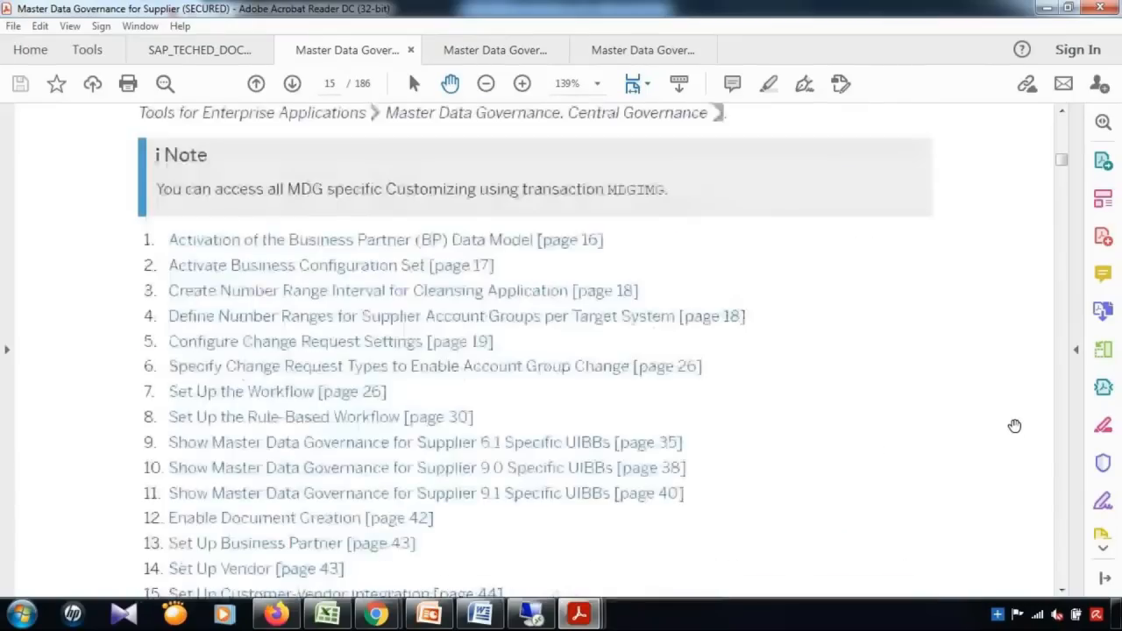
scroll(1014, 426, "down", 20)
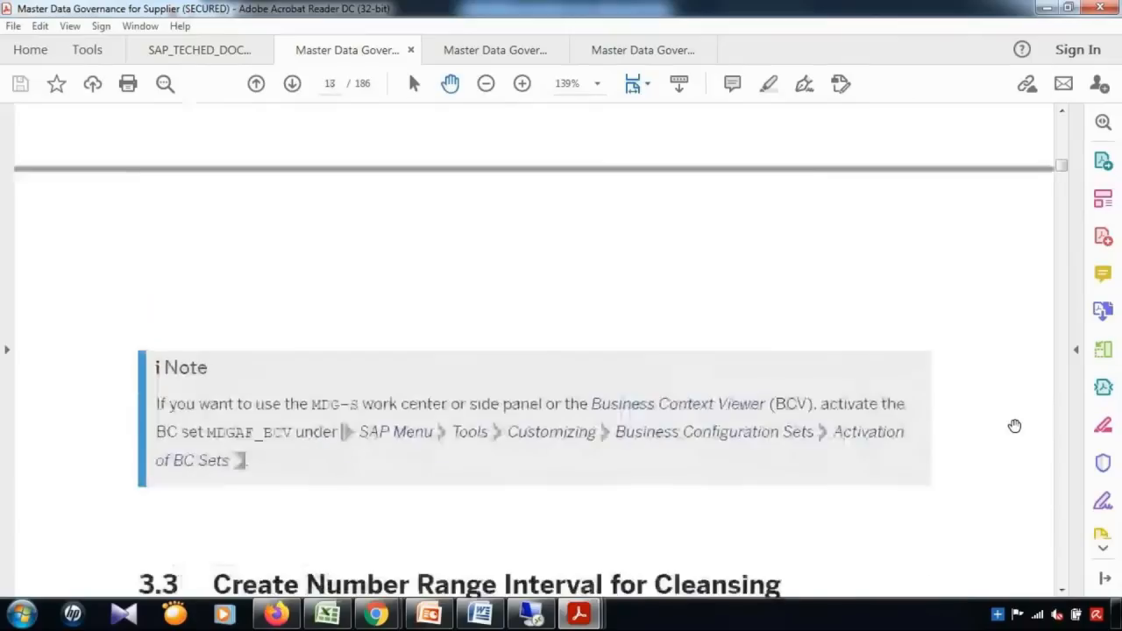
scroll(1014, 425, "down", 10)
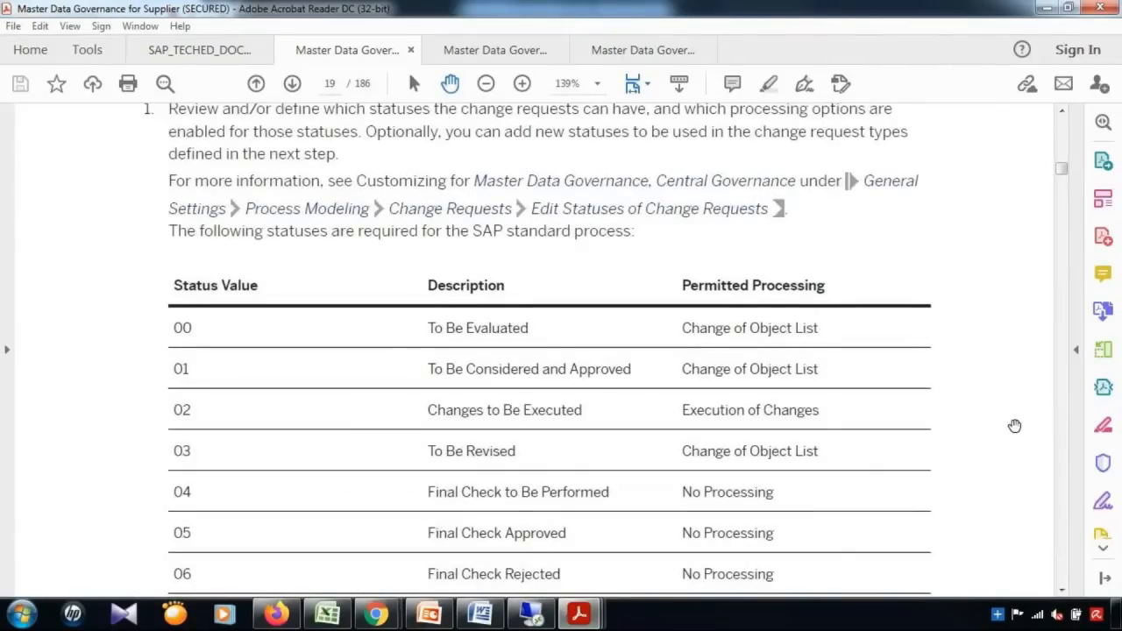
Review section 3.5, Configure Change Request Settings, and the start of its change request status table.
scroll(1014, 425, "up", 5)
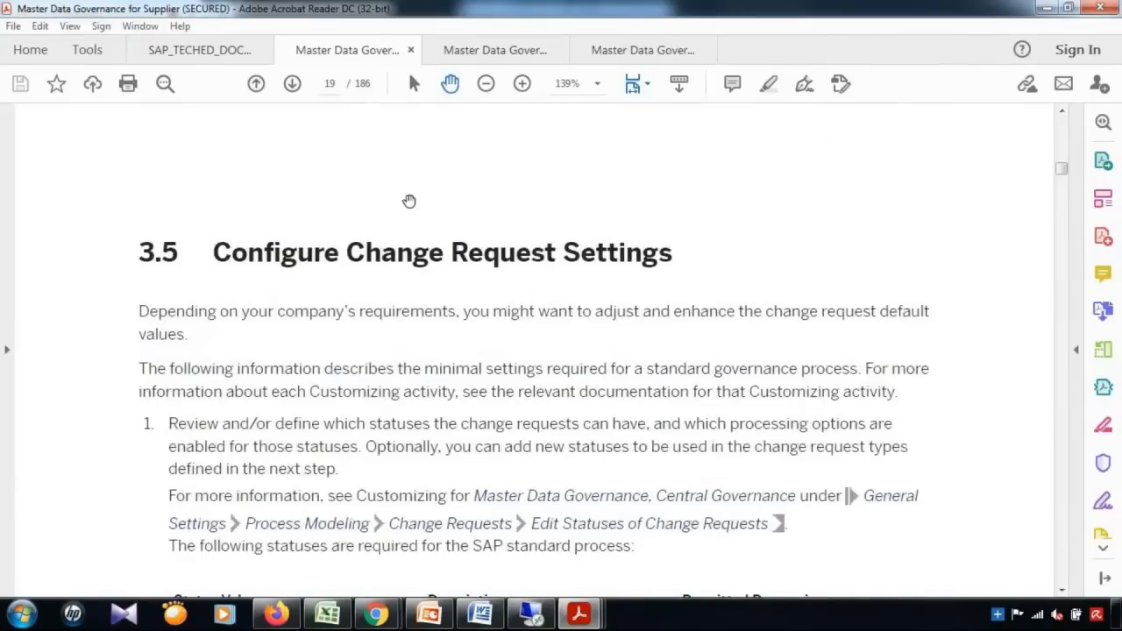
scroll(762, 389, "down", 2)
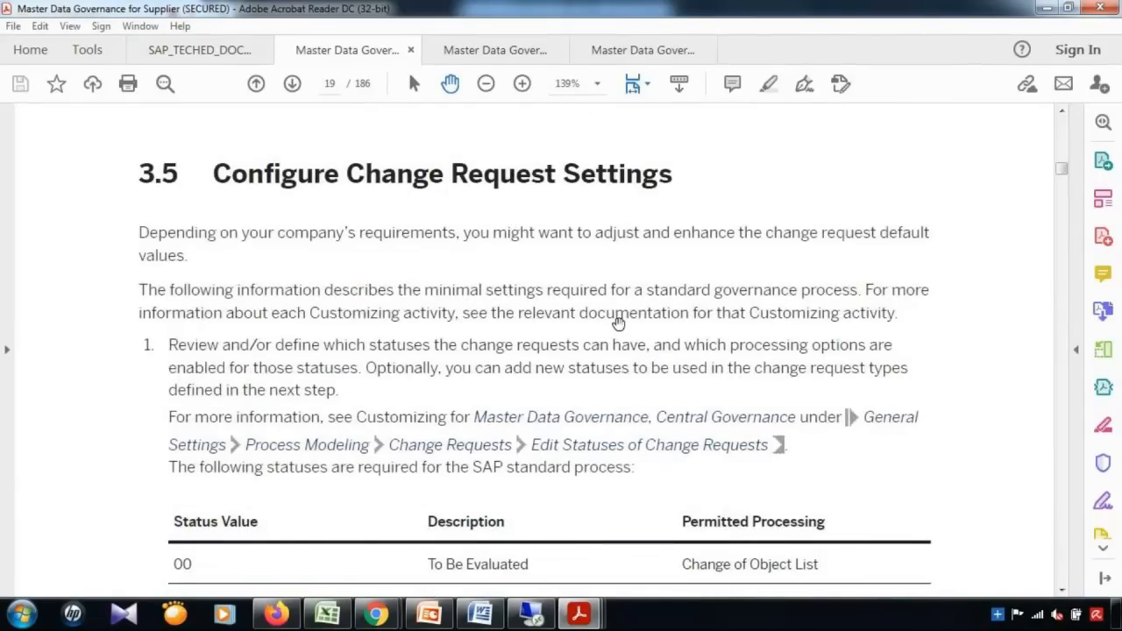
scroll(621, 326, "down", 5)
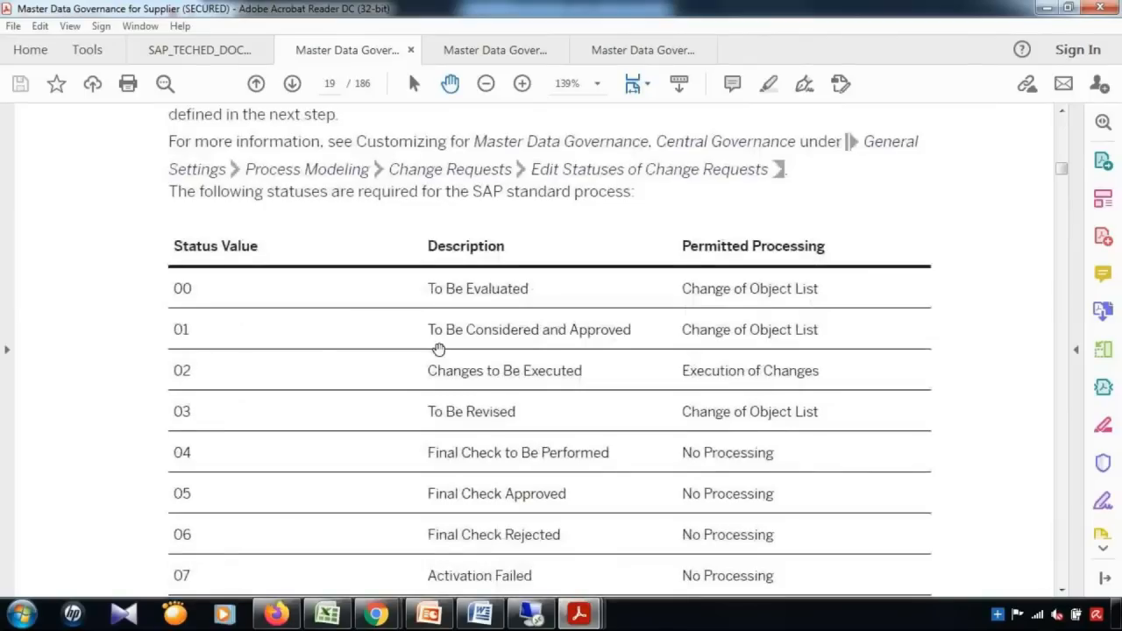
scroll(436, 341, "up", 1)
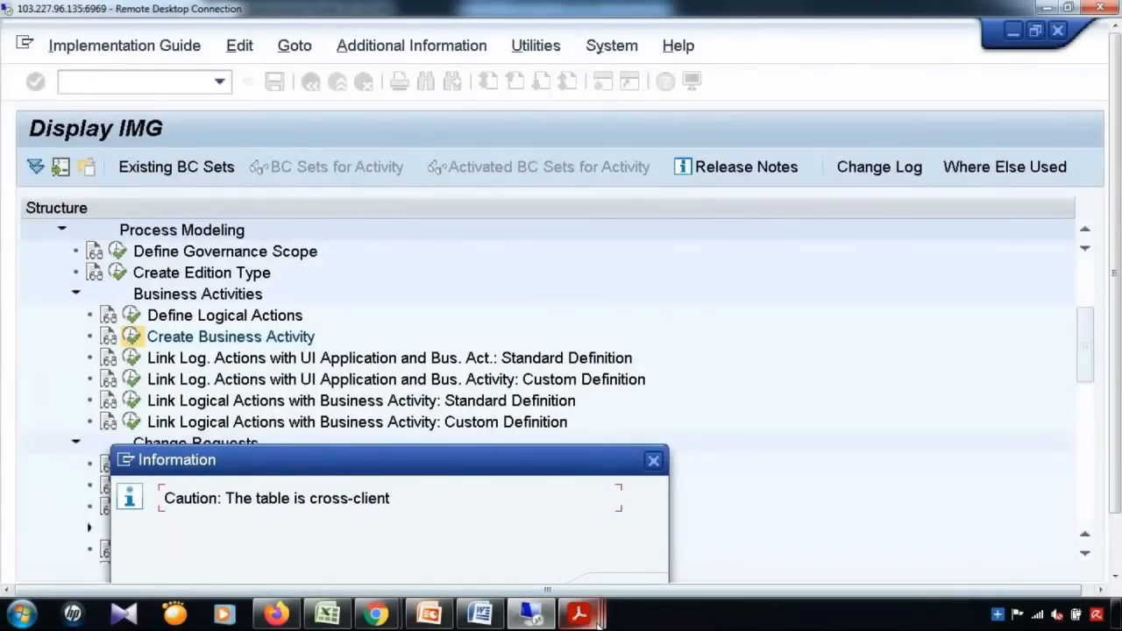
Switch to the Master Data Governance for Supplier guide in Acrobat Reader and examine the statuses required for the SAP standard process.
mouse_move(578, 614)
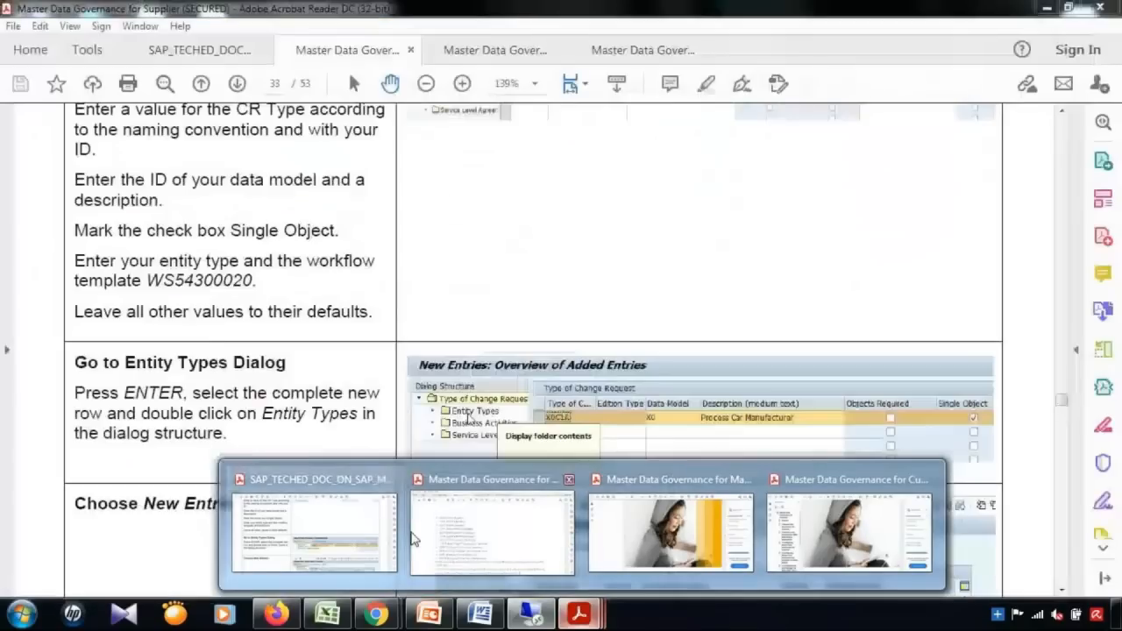
left_click(456, 537)
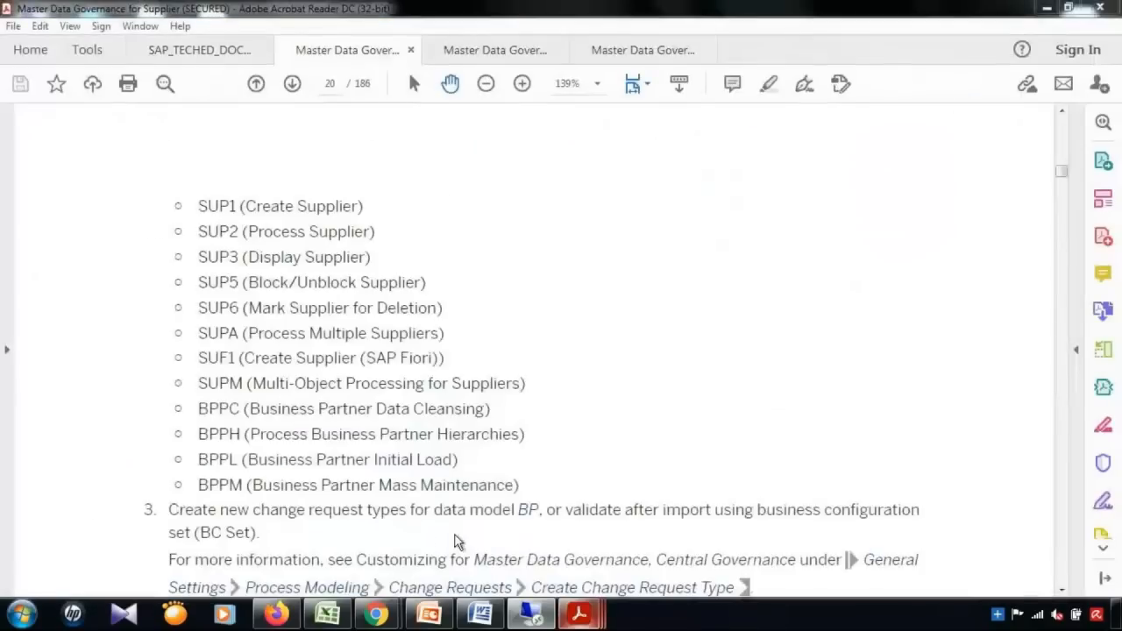
scroll(578, 242, "up", 10)
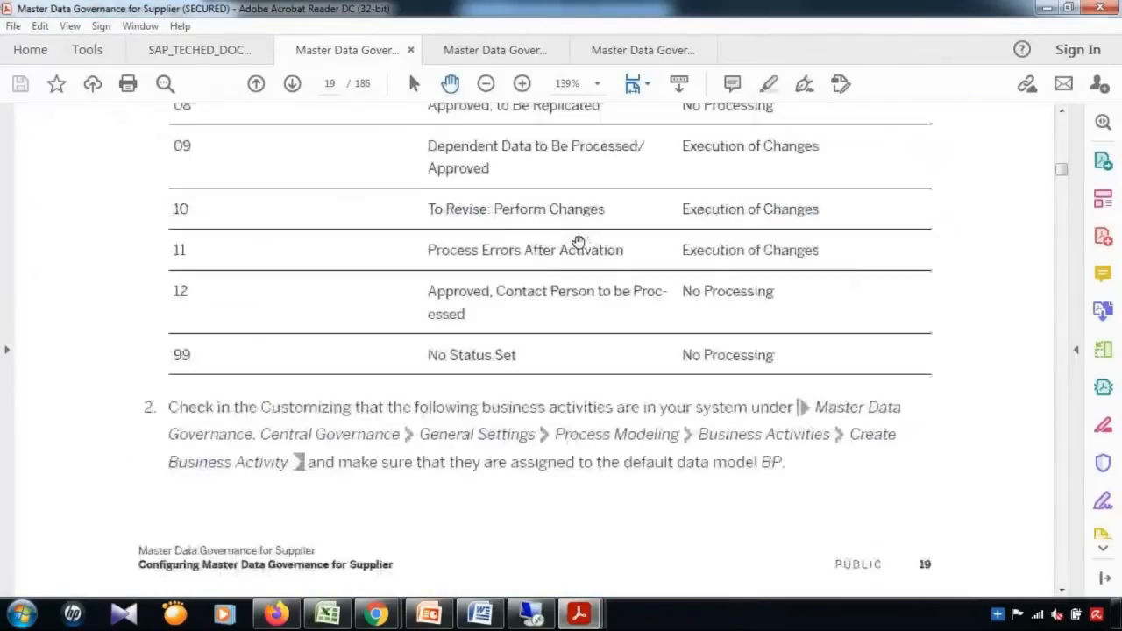
scroll(579, 242, "up", 3)
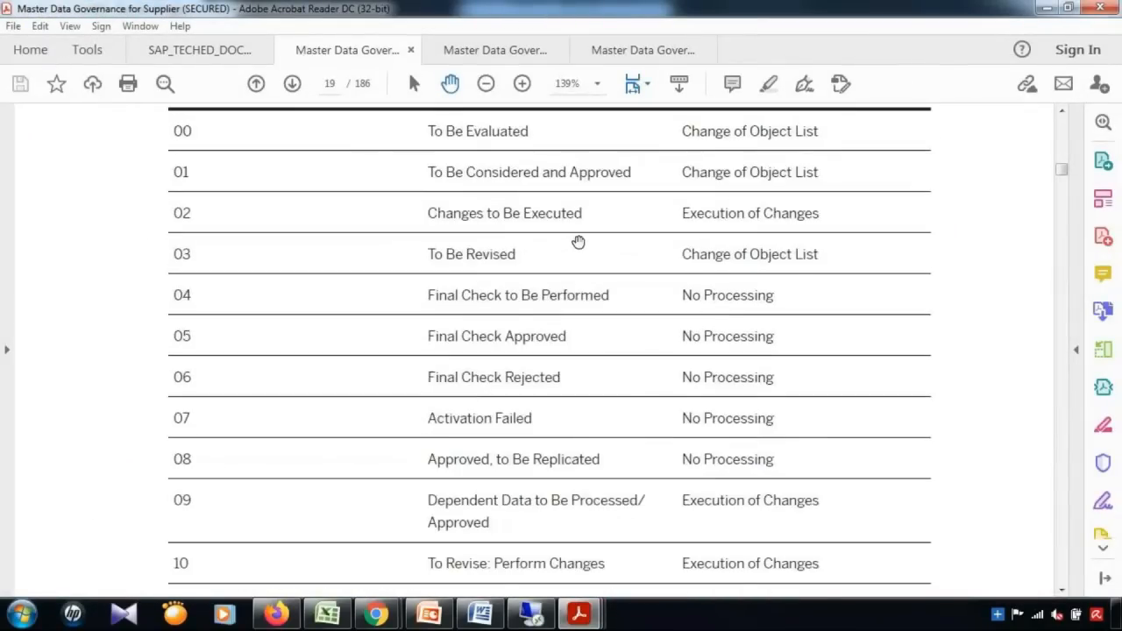
scroll(578, 242, "up", 2)
scroll(578, 242, "down", 2)
scroll(576, 252, "up", 7)
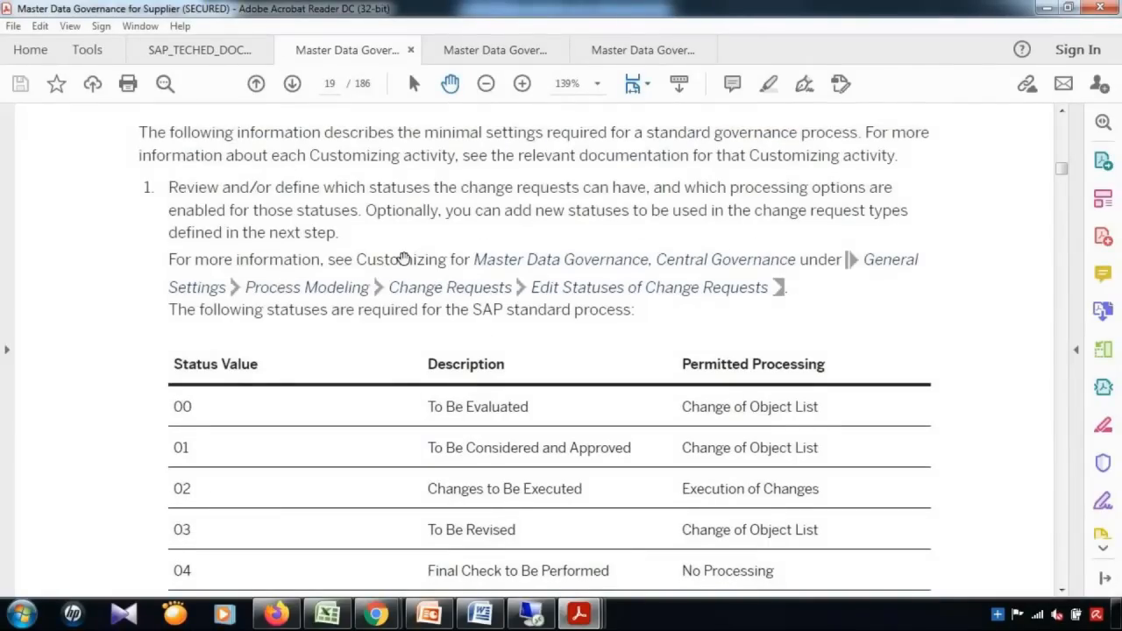
scroll(403, 258, "down", 1)
scroll(307, 249, "up", 2)
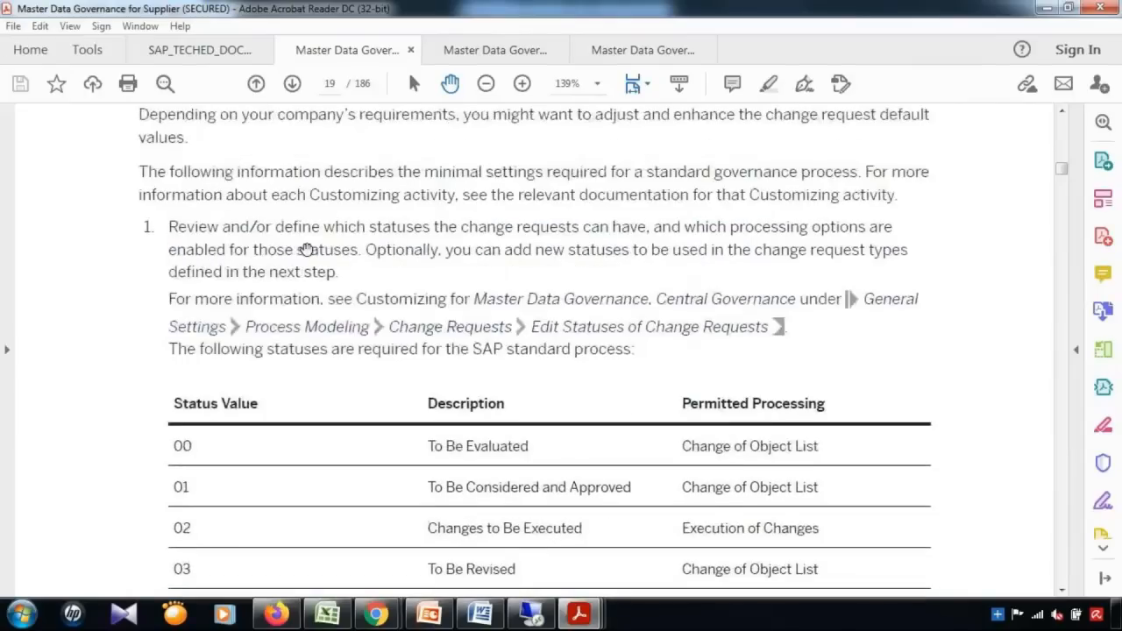
scroll(392, 285, "down", 2)
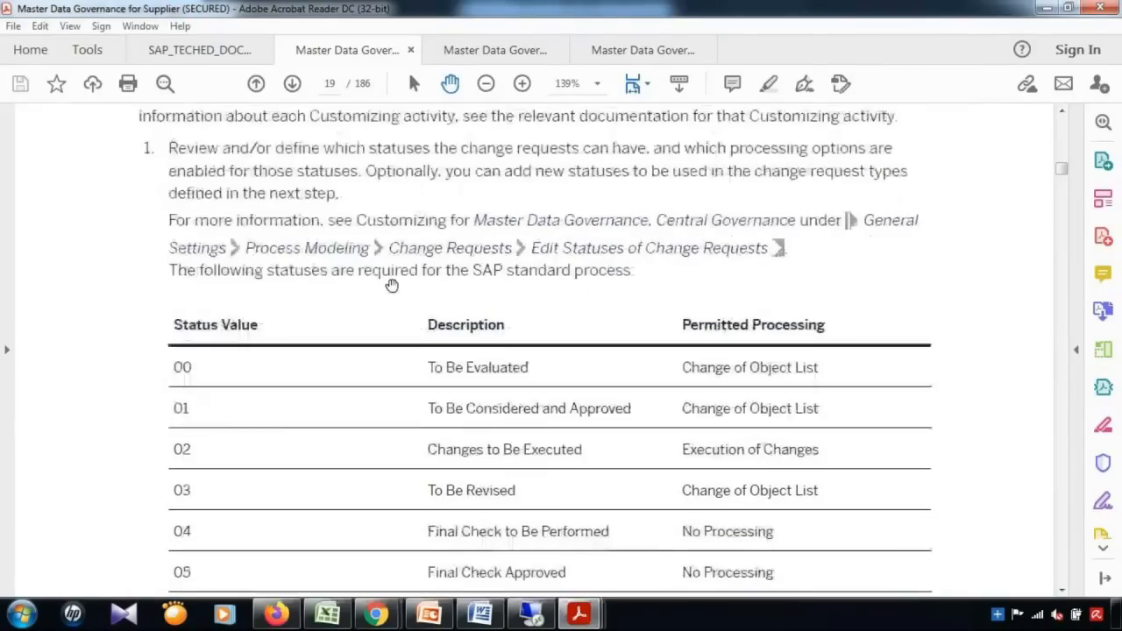
scroll(390, 289, "down", 1)
scroll(385, 290, "up", 5)
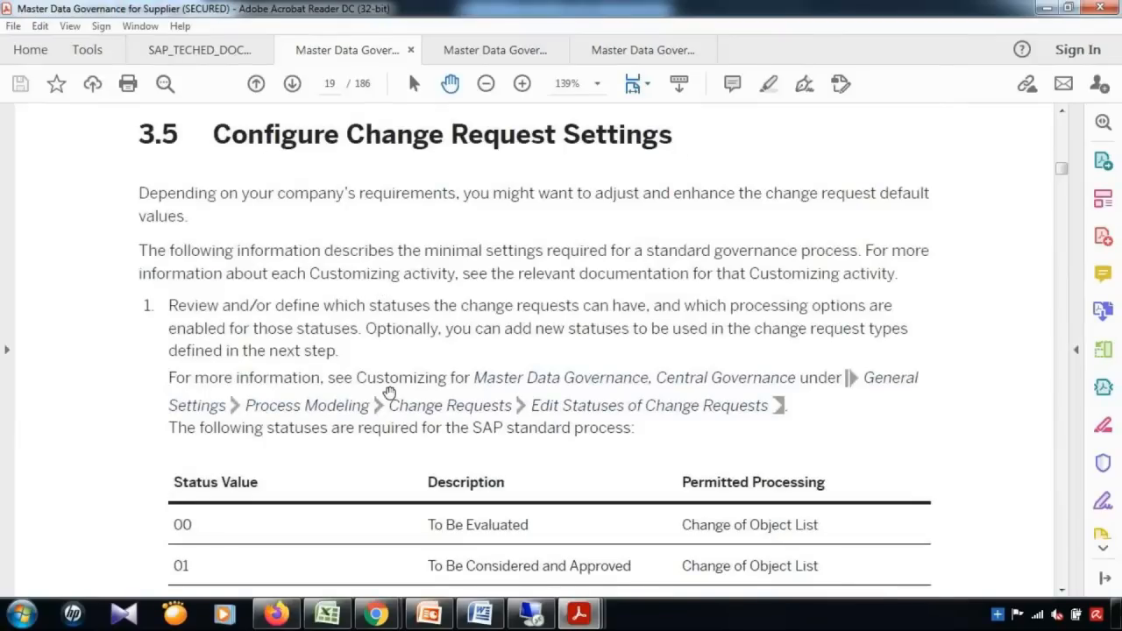
scroll(395, 385, "down", 3)
scroll(401, 368, "down", 5)
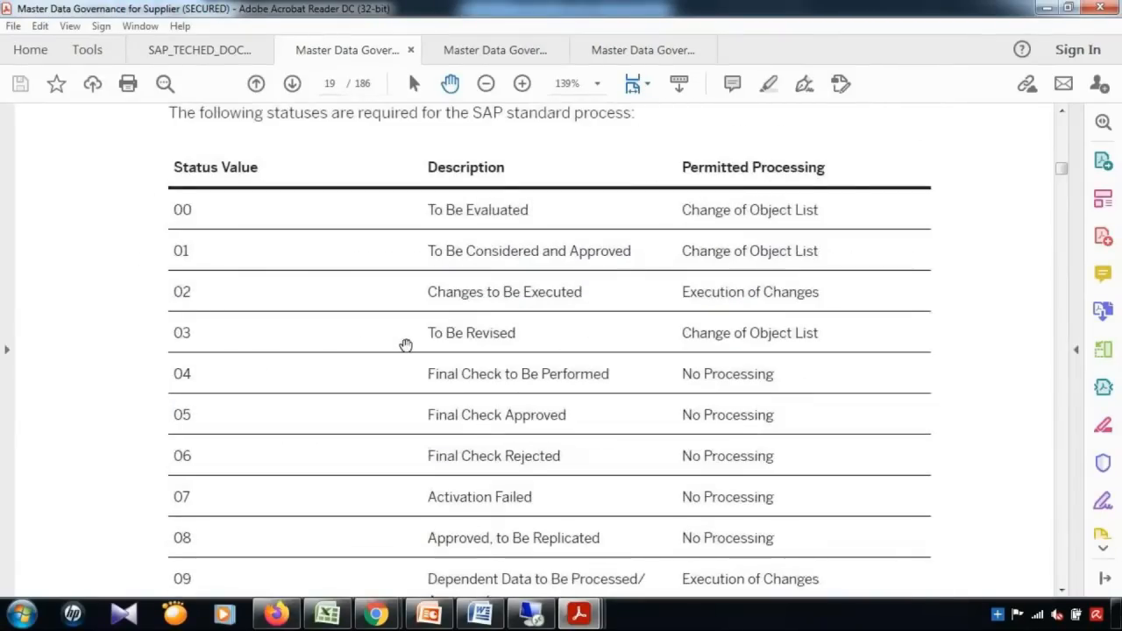
scroll(476, 252, "up", 3)
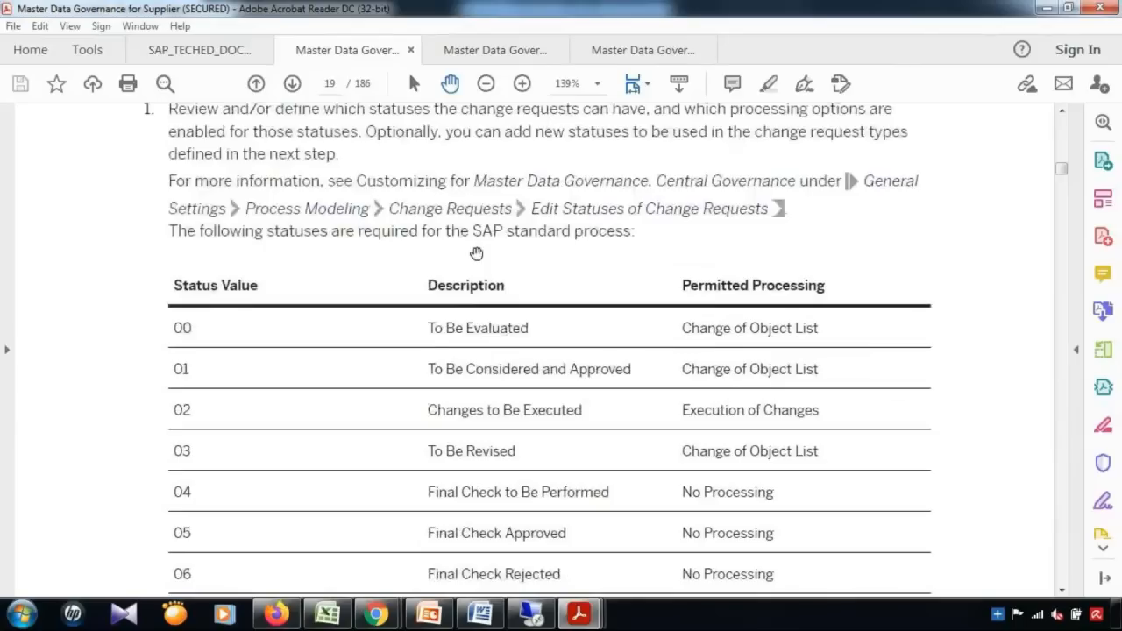
scroll(353, 336, "down", 4)
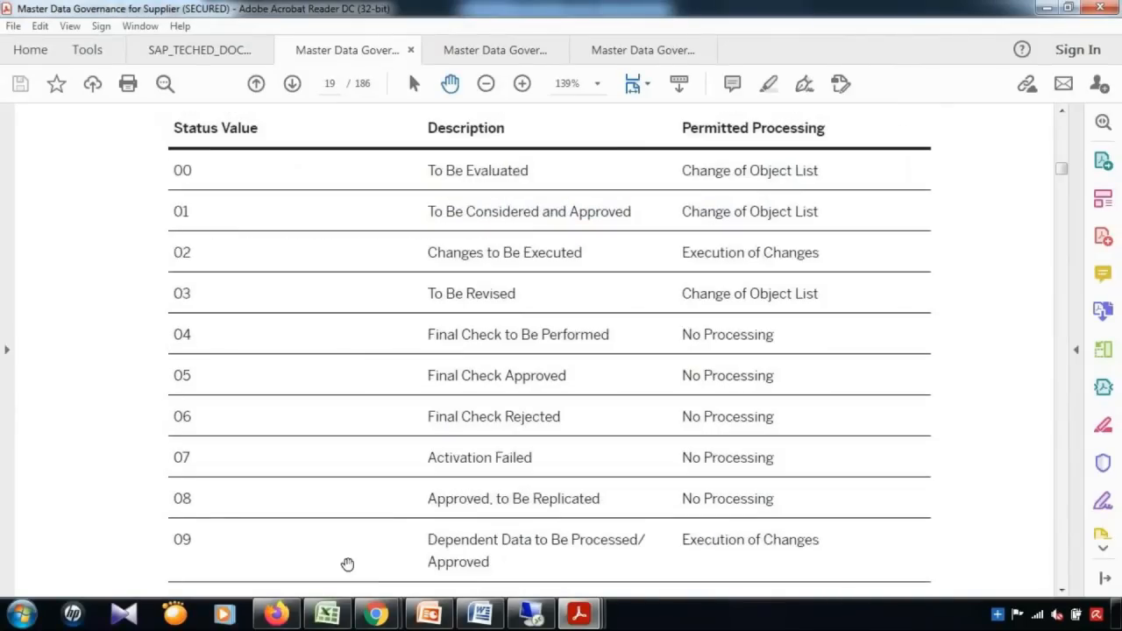
Read on through the remaining statuses to the list of business activities required for data model BP.
scroll(504, 548, "down", 3)
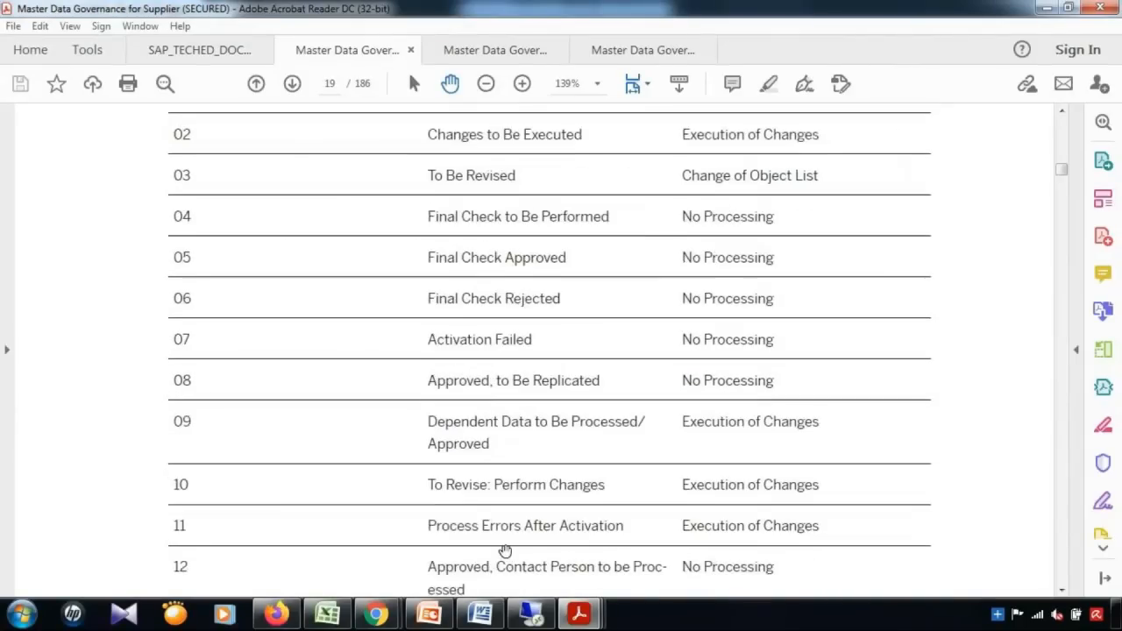
scroll(494, 547, "down", 9)
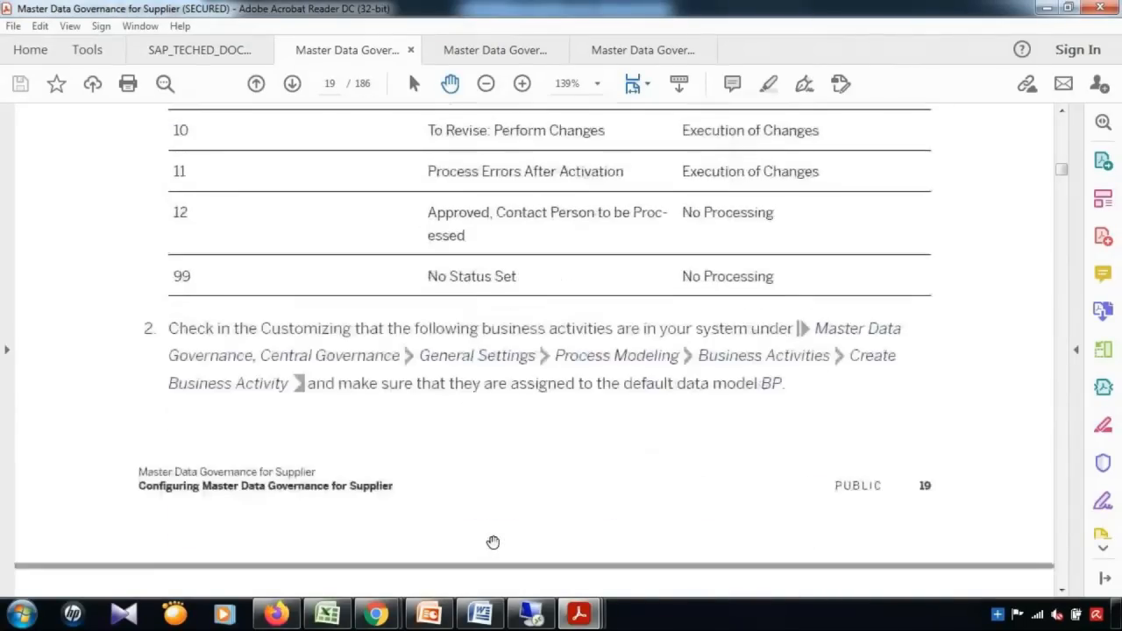
scroll(195, 454, "down", 4)
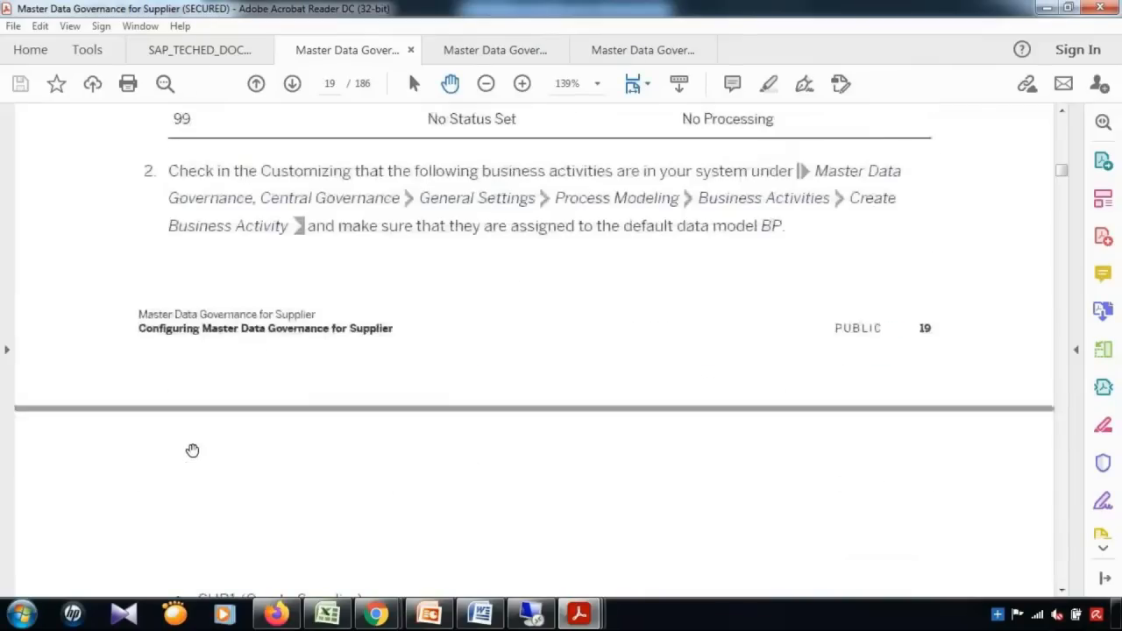
scroll(247, 436, "down", 10)
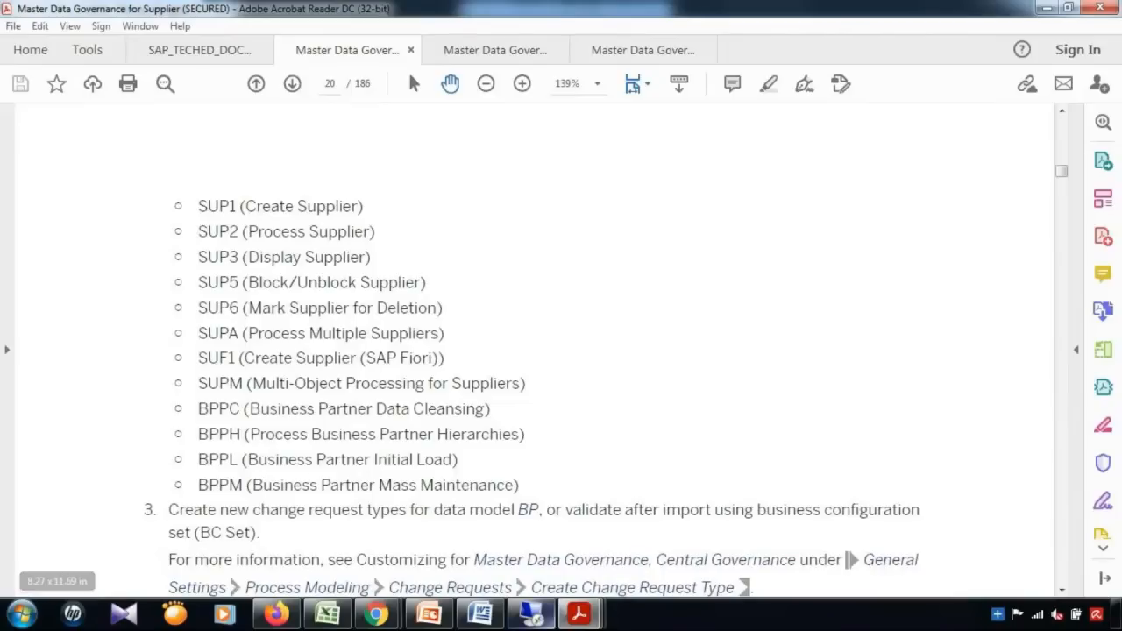
Switch to the remote SAP session, dismiss the cross-client caution and position the business activity list at SUP1.
left_click(529, 619)
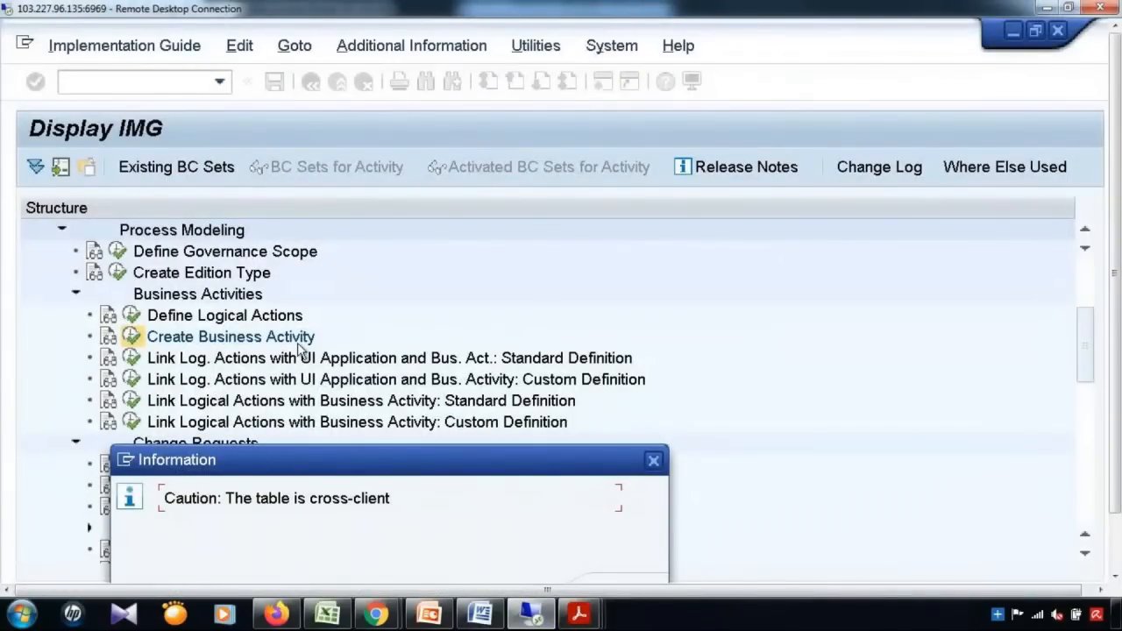
left_click(653, 460)
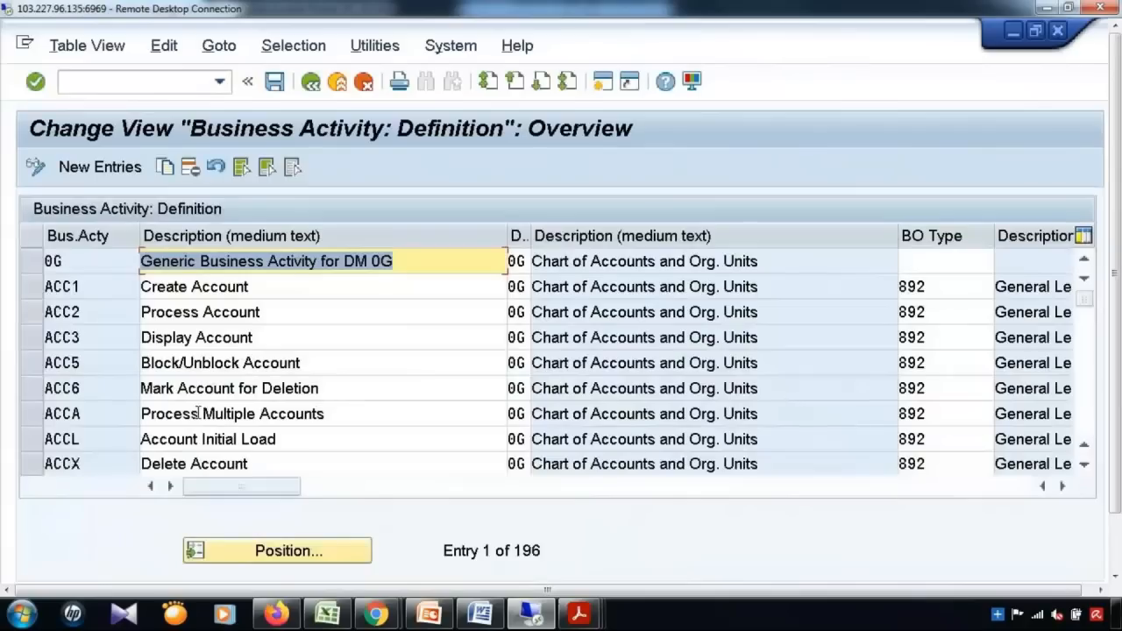
left_click(280, 550)
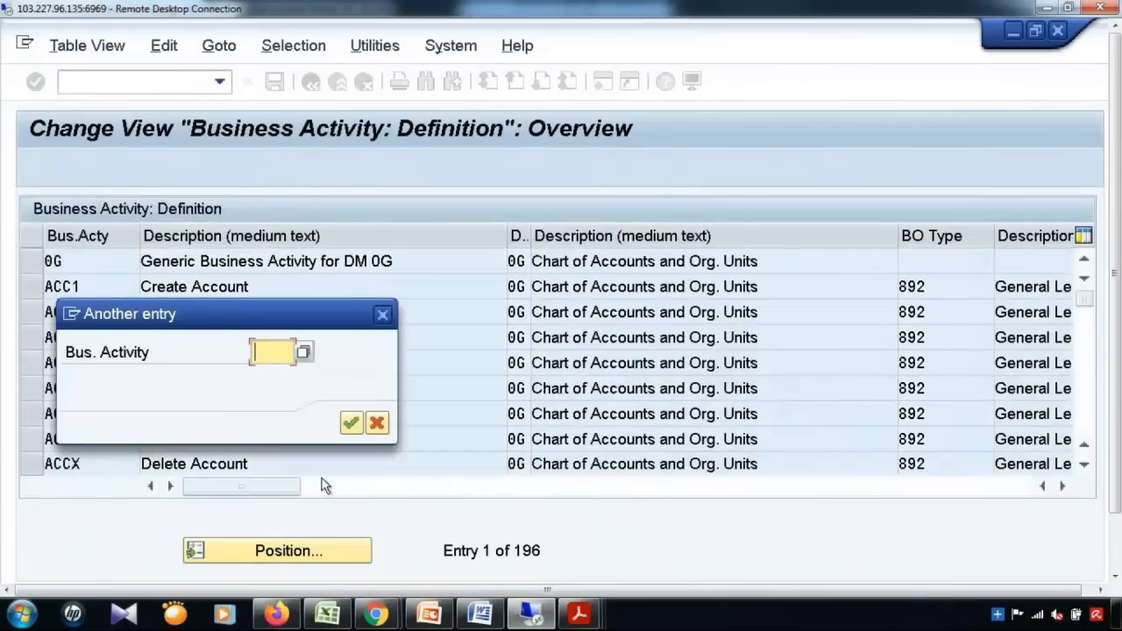
type("SUP1")
key("Return")
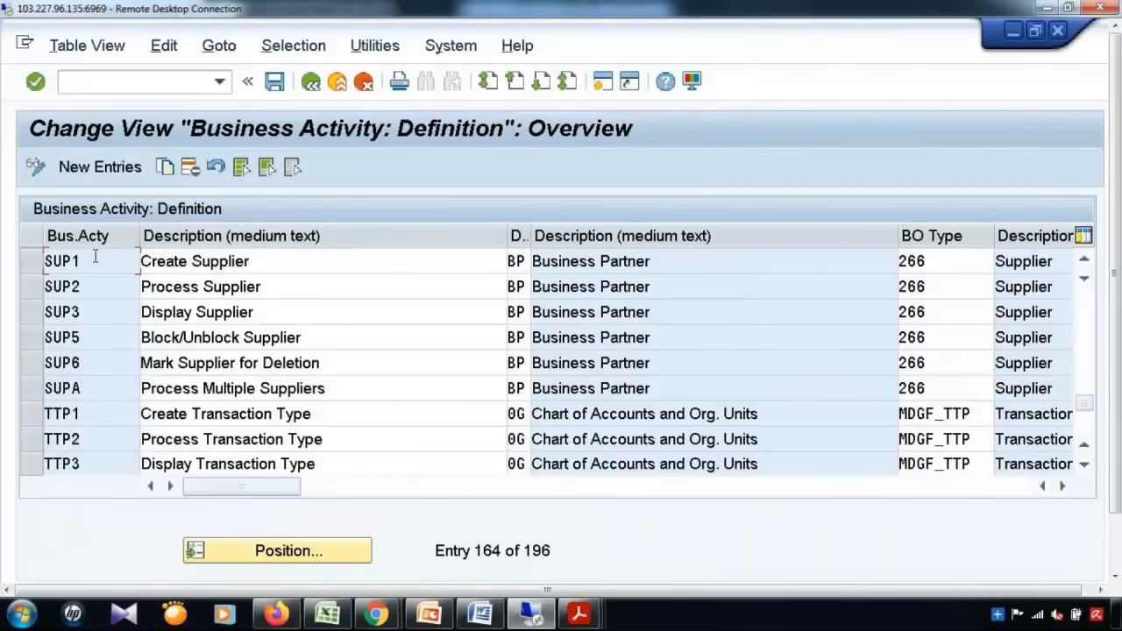
Select the supplier business activities SUP1, SUP2, SUP3, SUP5, SUP6 and SUPA in the definition table.
left_click(33, 263)
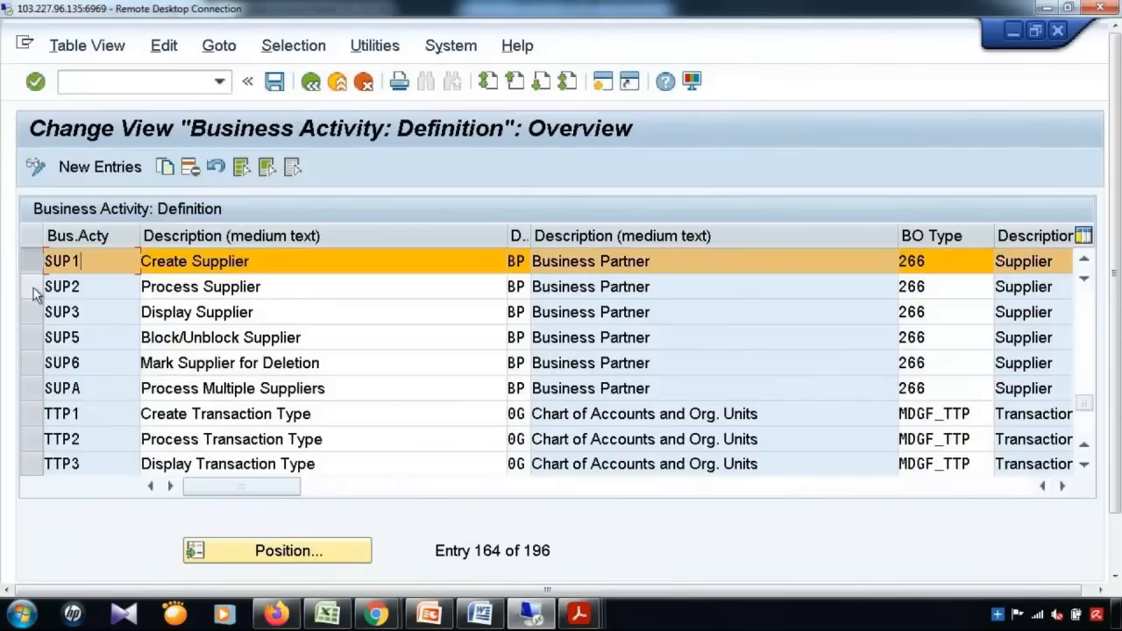
left_click(34, 290)
left_click(34, 314)
left_click(34, 340)
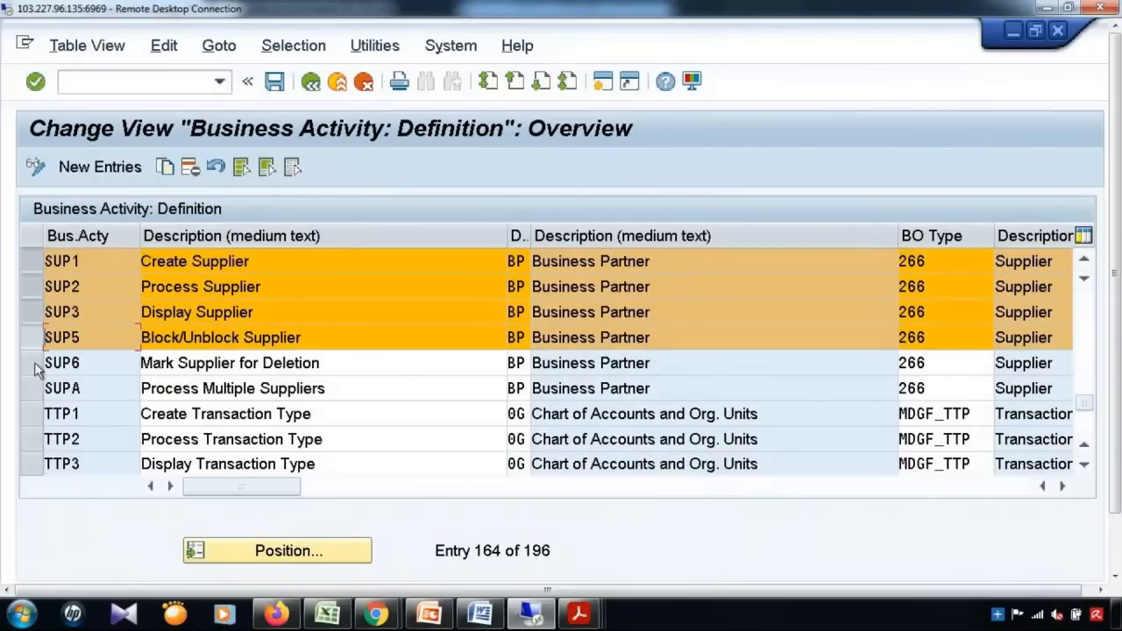
left_click(33, 363)
left_click(34, 388)
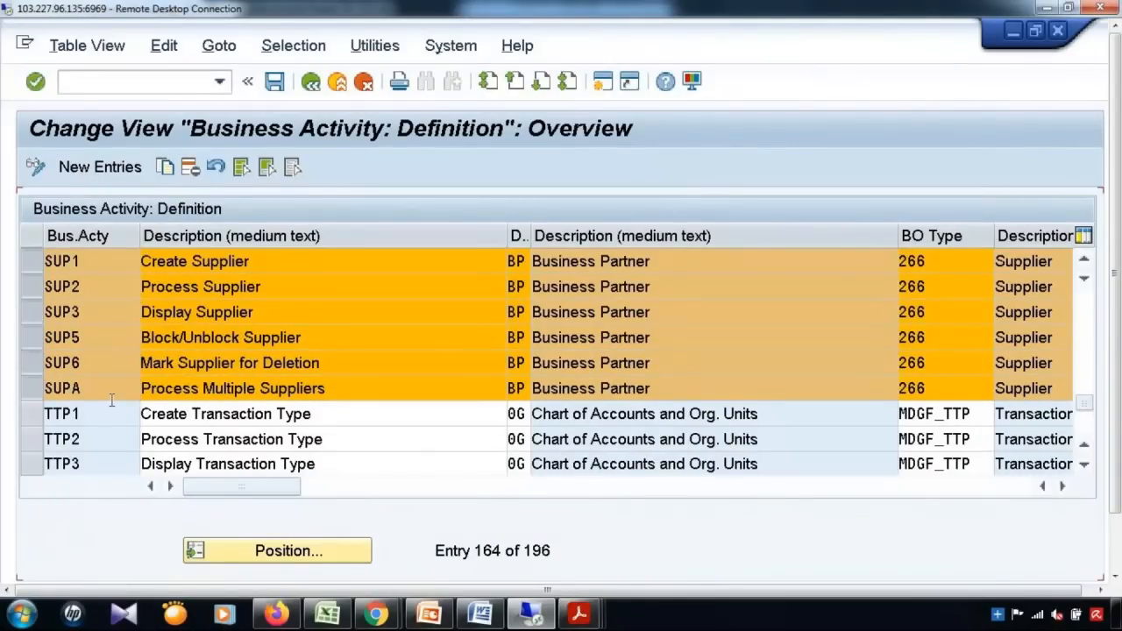
scroll(112, 400, "down", 4)
scroll(122, 405, "up", 4)
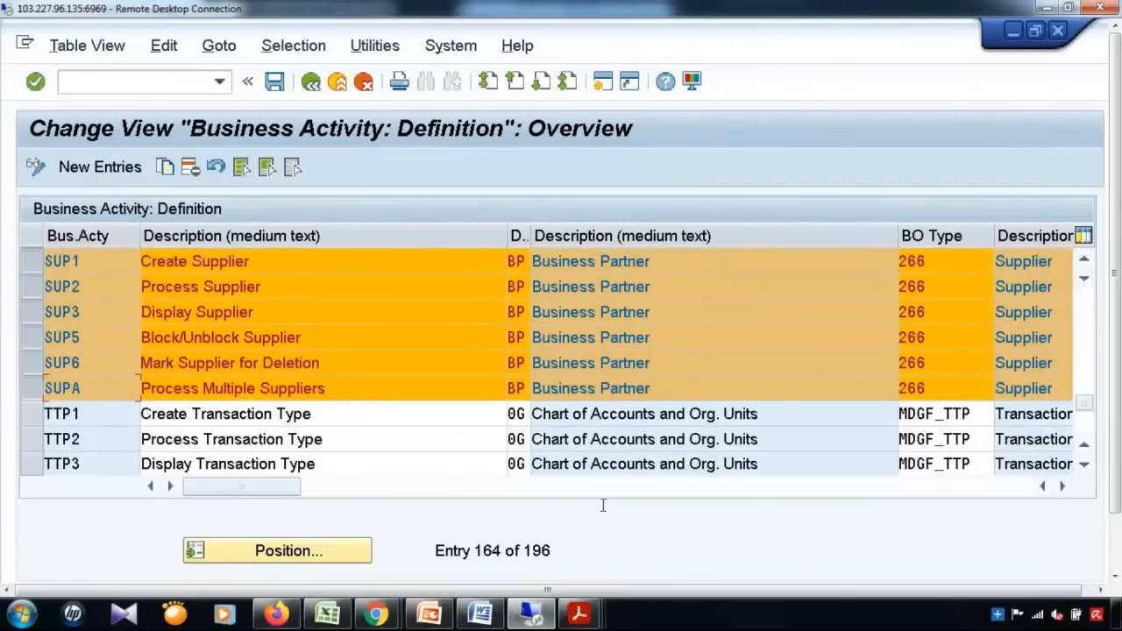
Return to Acrobat Reader and bring up the Master Data Governance for Supplier guide again, passing through the SAP TechEd document.
mouse_move(578, 614)
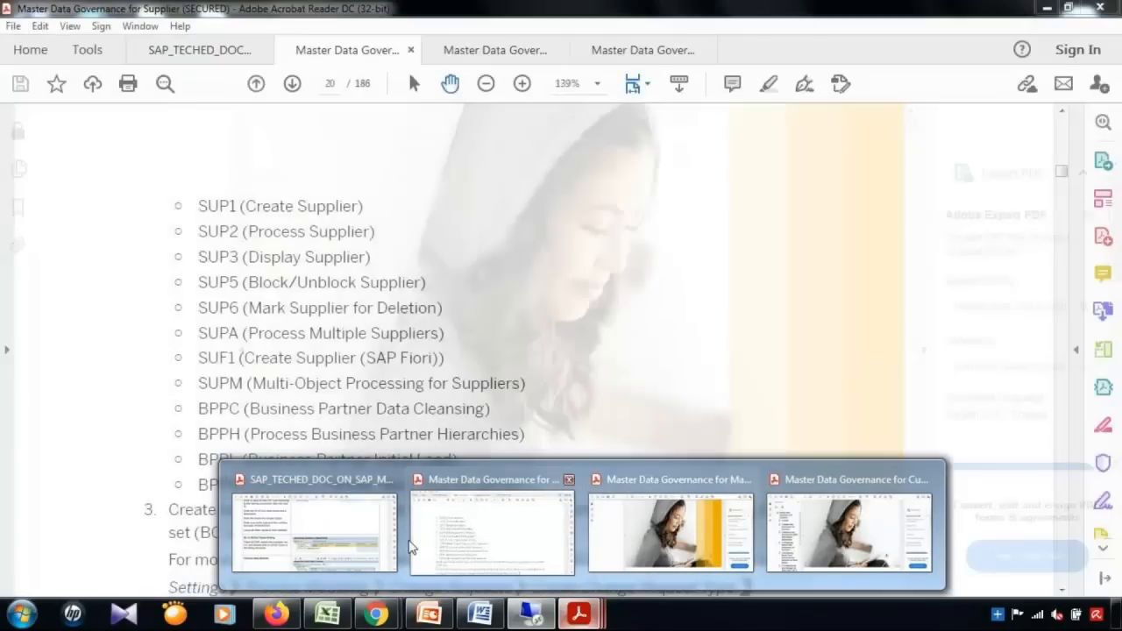
left_click(313, 531)
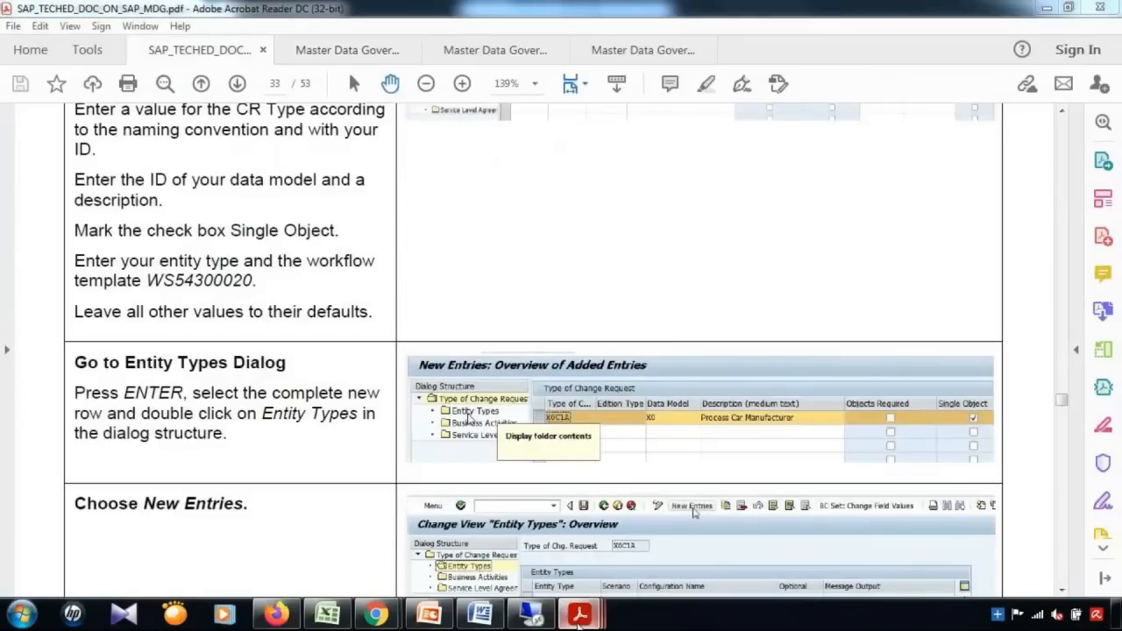
mouse_move(579, 624)
left_click(490, 560)
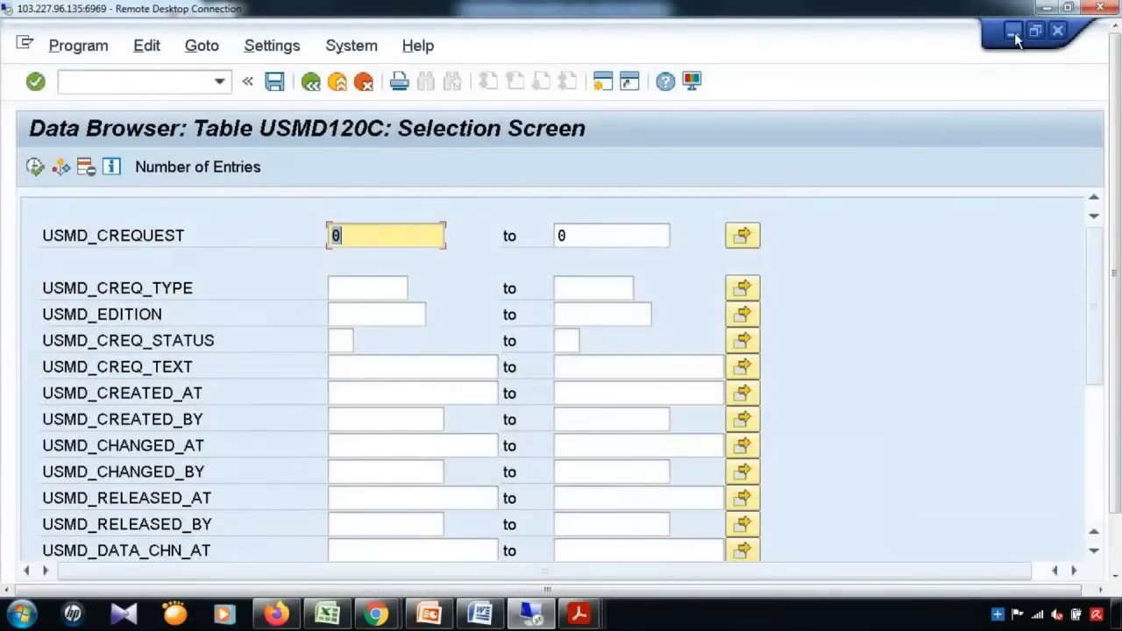
Minimize the data browser, try twice to connect to the on hana system from SAP Logon, and decline the error details.
left_click(1014, 32)
double_click(300, 191)
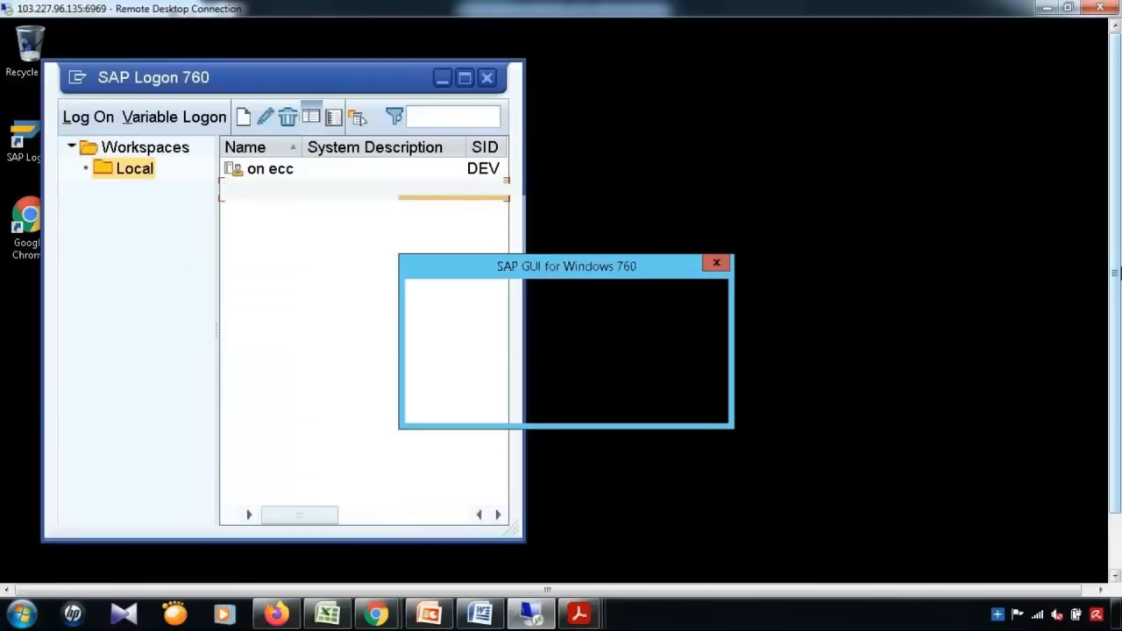
left_click(680, 401)
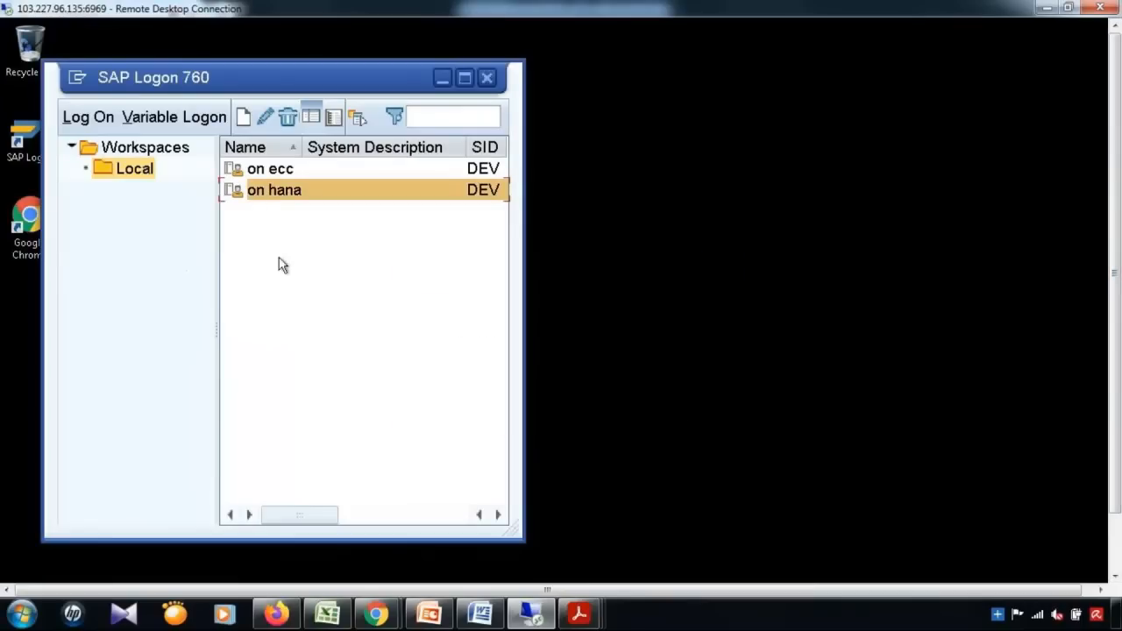
double_click(260, 192)
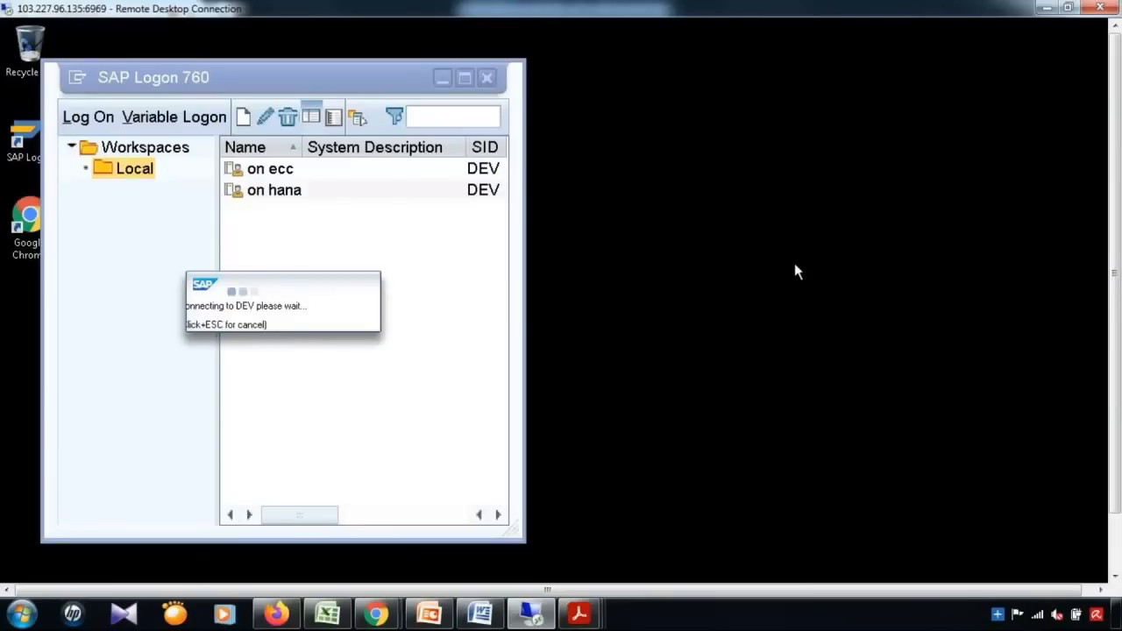
left_click_drag(1115, 263, 1115, 323)
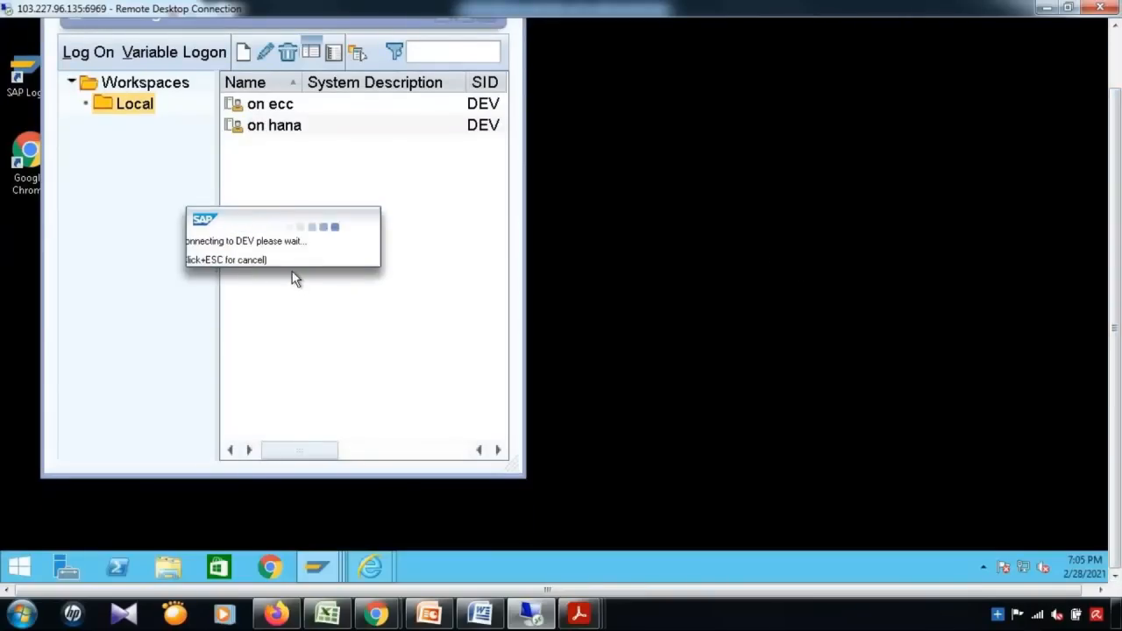
left_click(319, 571)
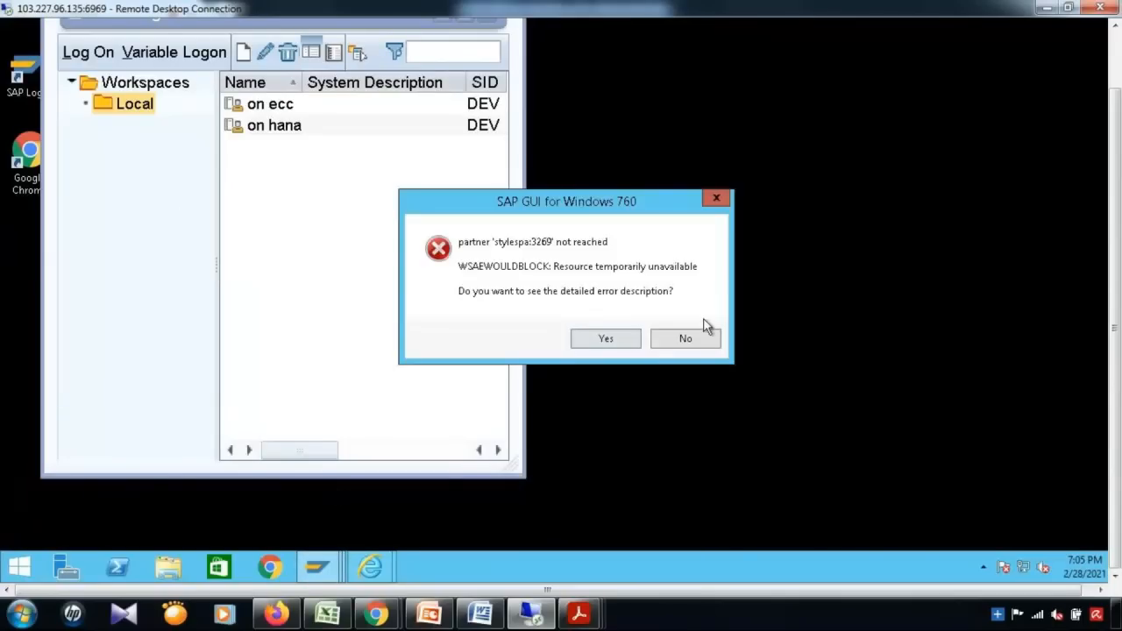
left_click(696, 347)
Bring back the Business Activity definition window and compare its supplier activities with the list in the Master Data Governance for Supplier guide.
left_click(334, 570)
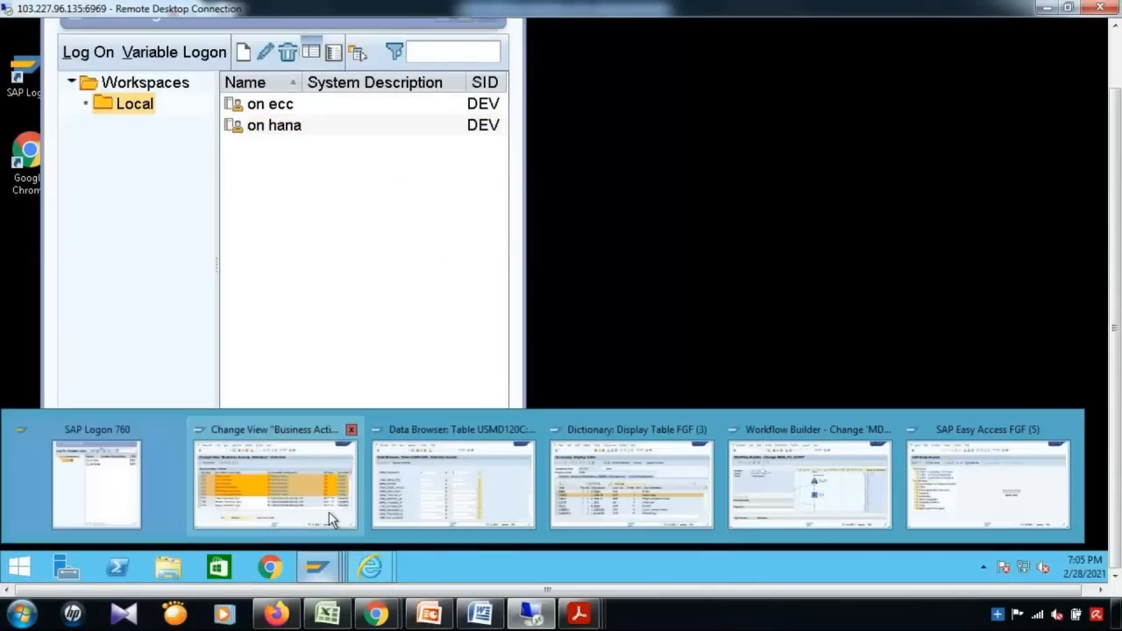
left_click(329, 512)
left_click(113, 326)
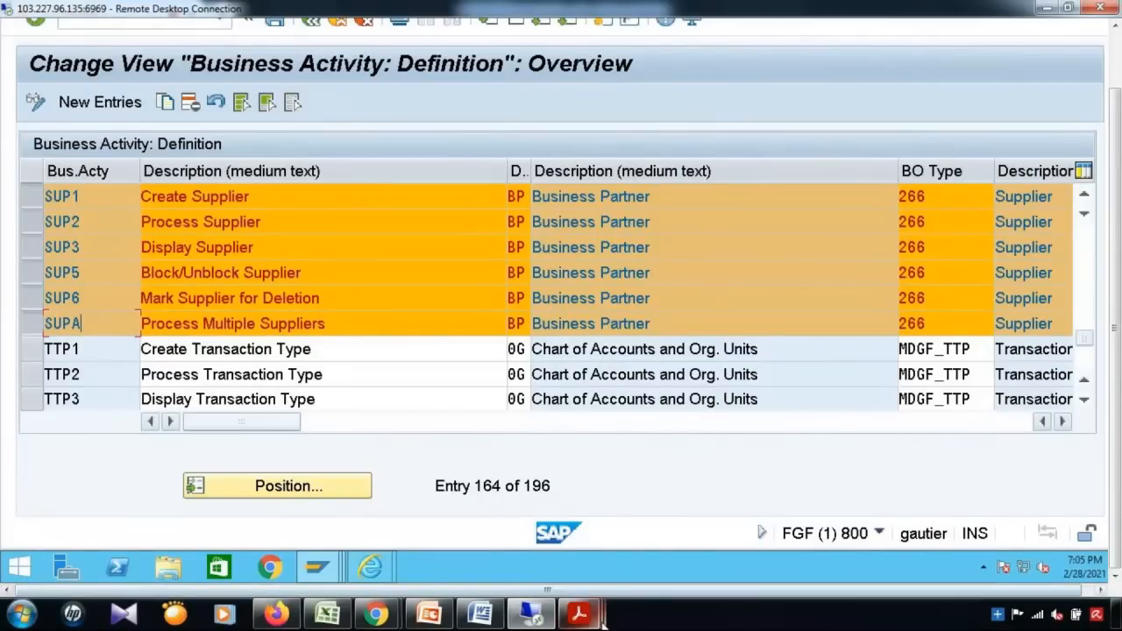
left_click(488, 521)
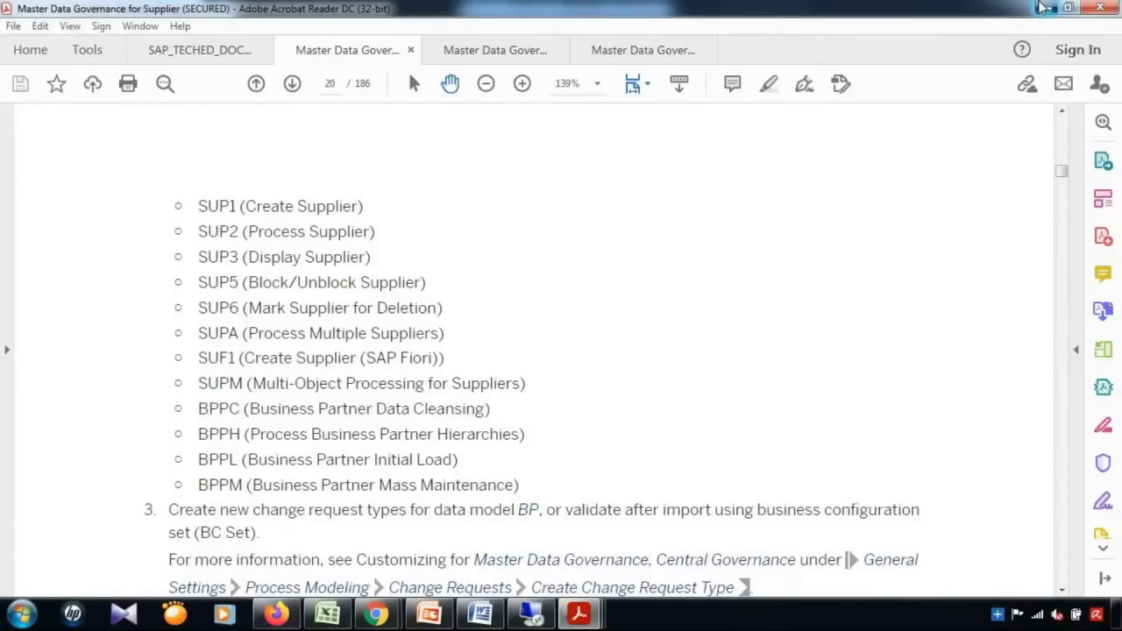
left_click(1044, 7)
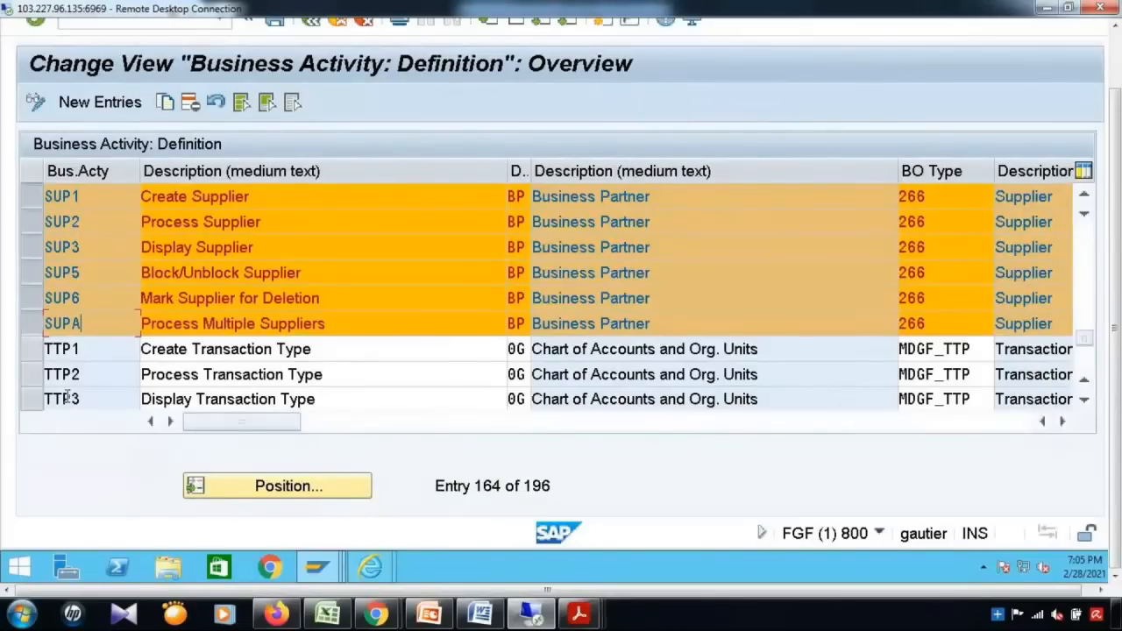
left_click_drag(1114, 377, 1114, 317)
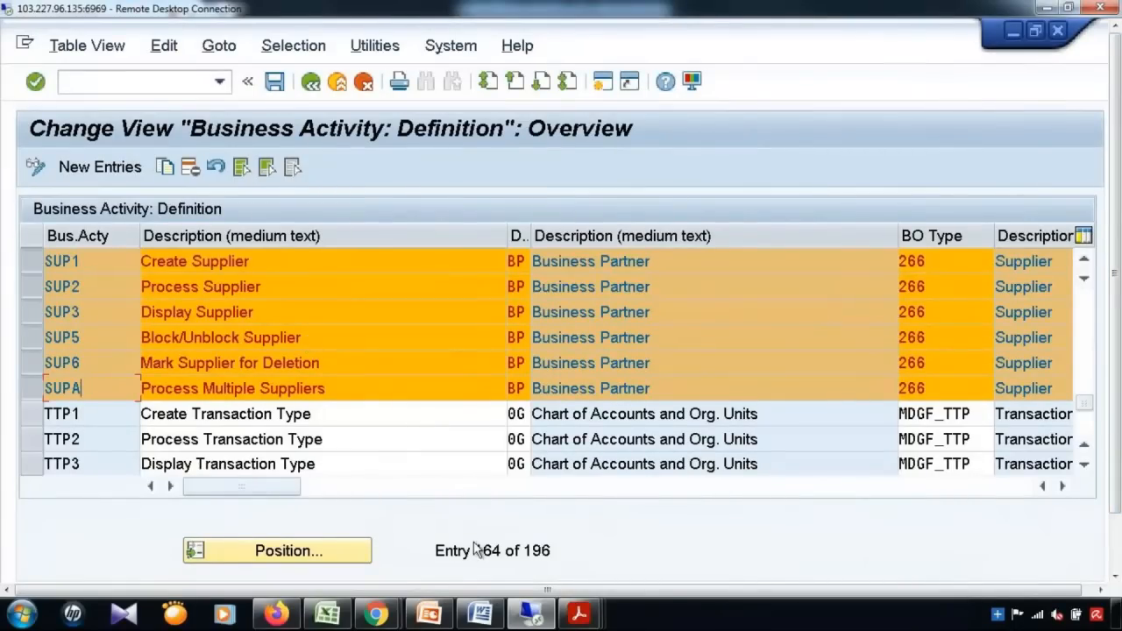
Read the guide's table of supplier change request types for data model BP and dismiss the Windows notification.
left_click(578, 614)
scroll(609, 406, "down", 5)
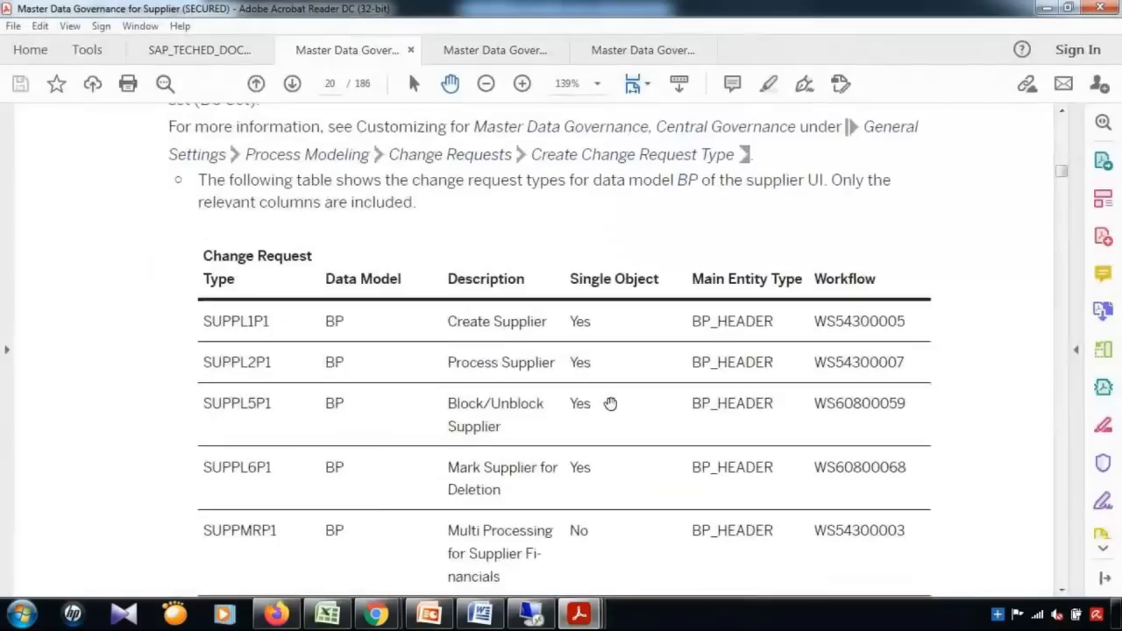
scroll(300, 220, "down", 1)
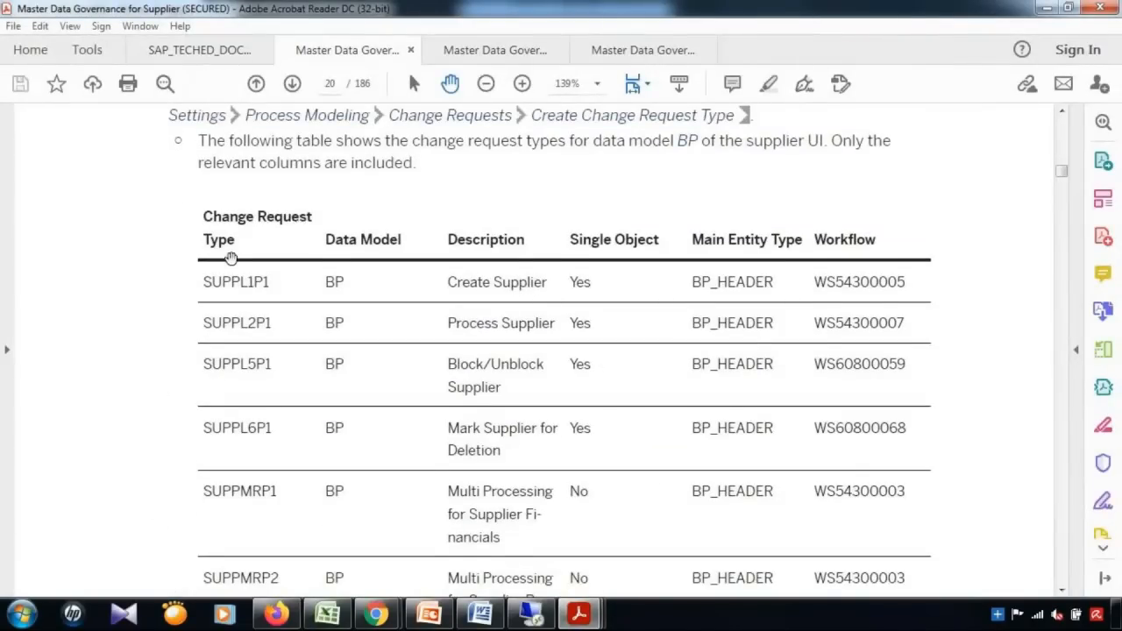
scroll(265, 272, "down", 1)
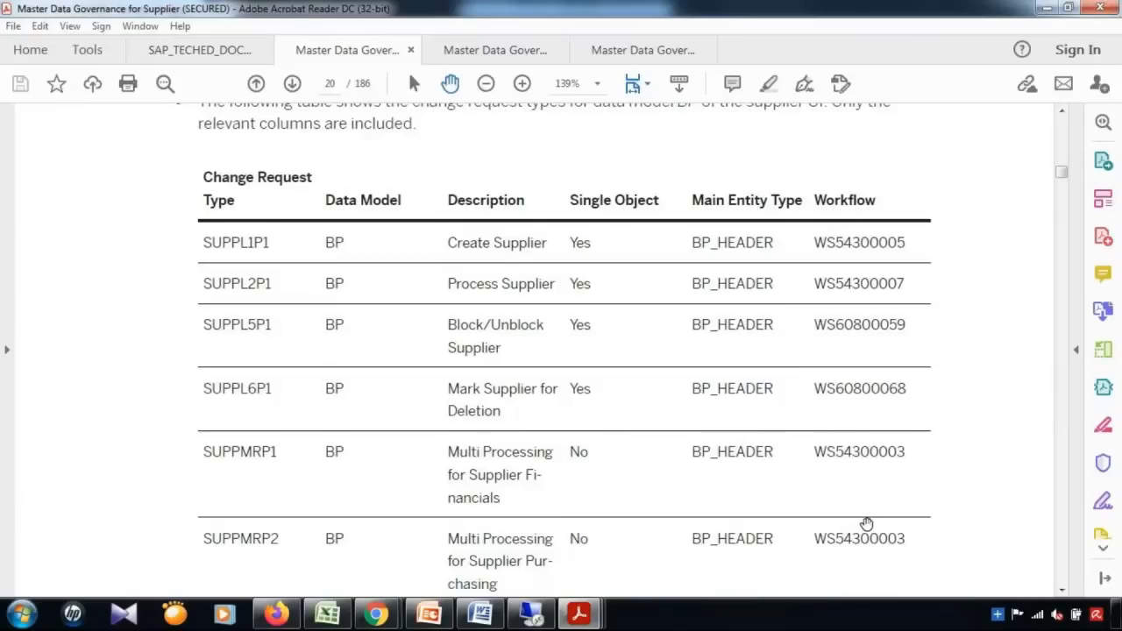
scroll(913, 506, "down", 1)
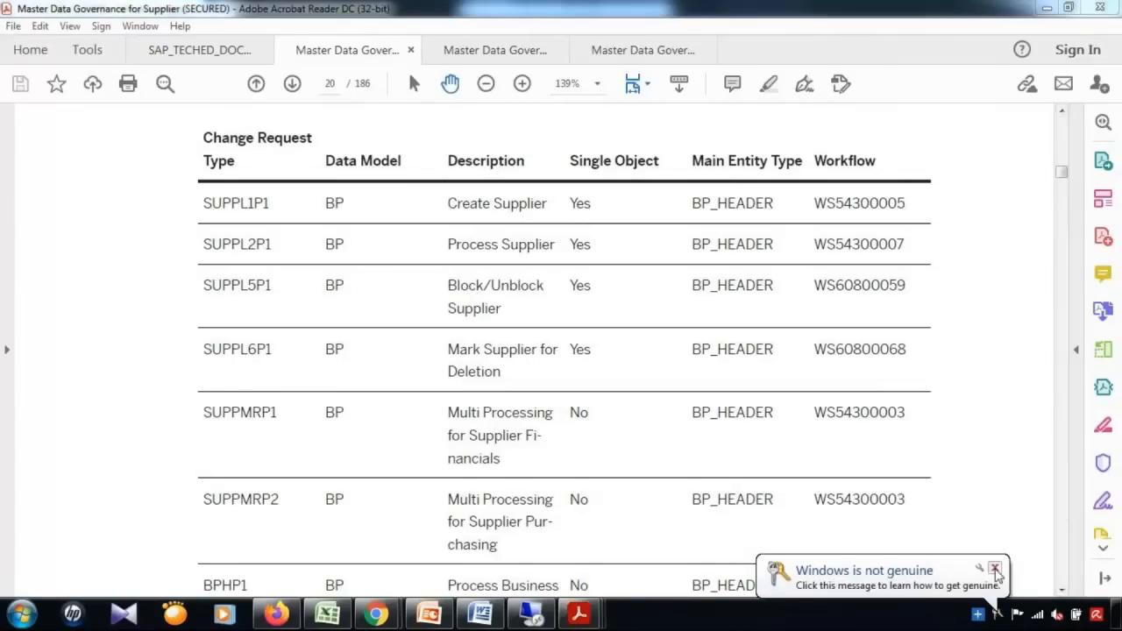
left_click(995, 569)
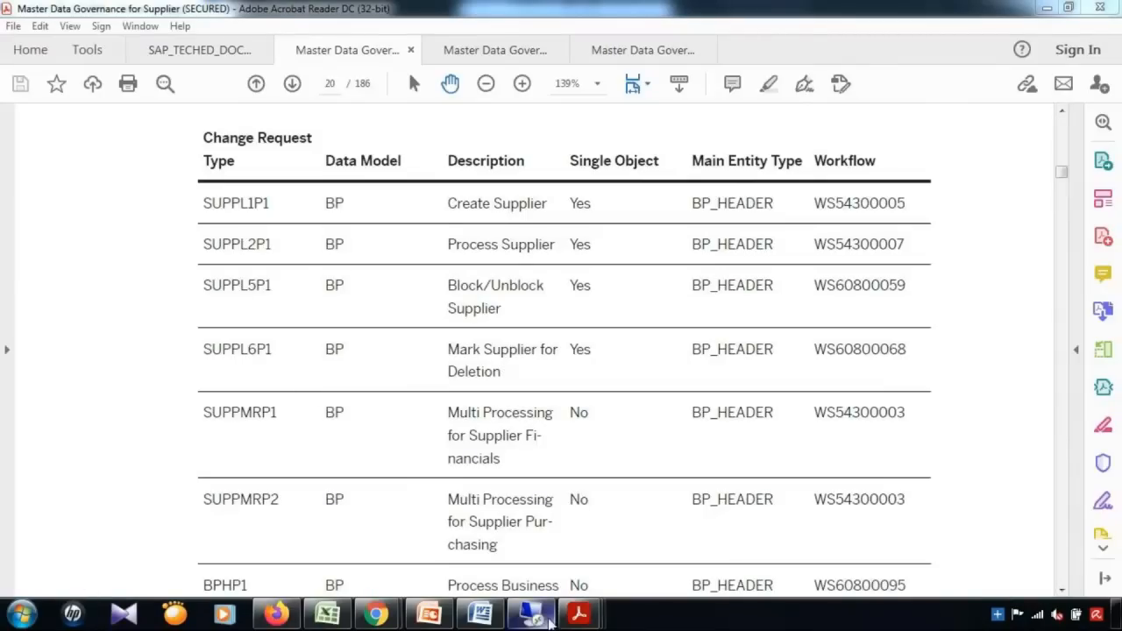
Leave the business activities in SAP, open the Create Change Request Type customizing and position the list at SUPPL1P1.
left_click(551, 620)
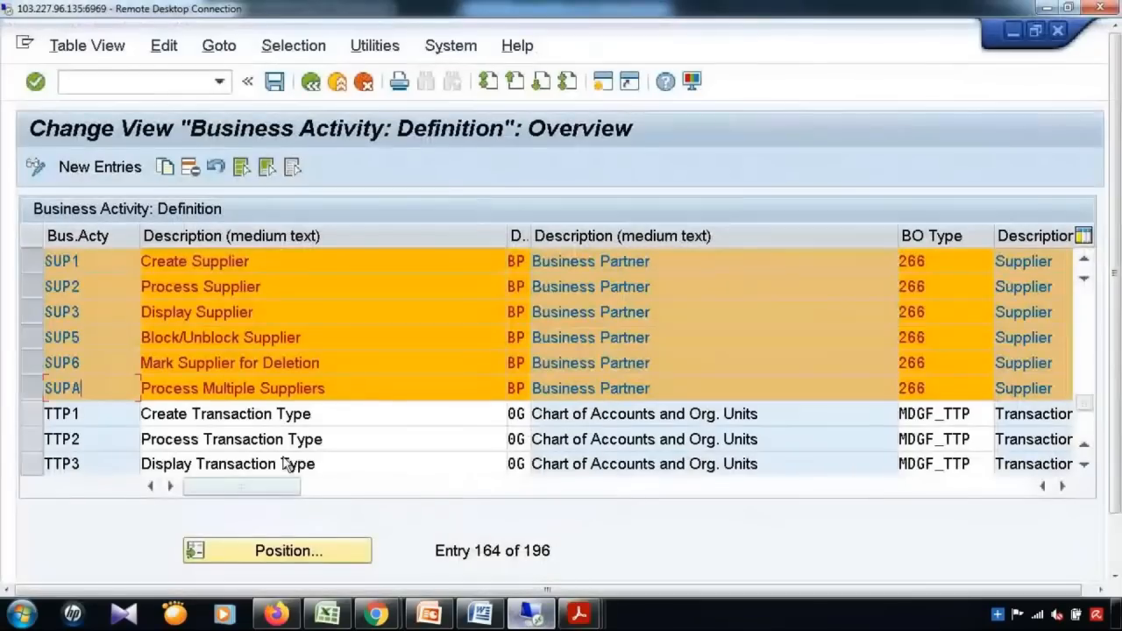
left_click(311, 81)
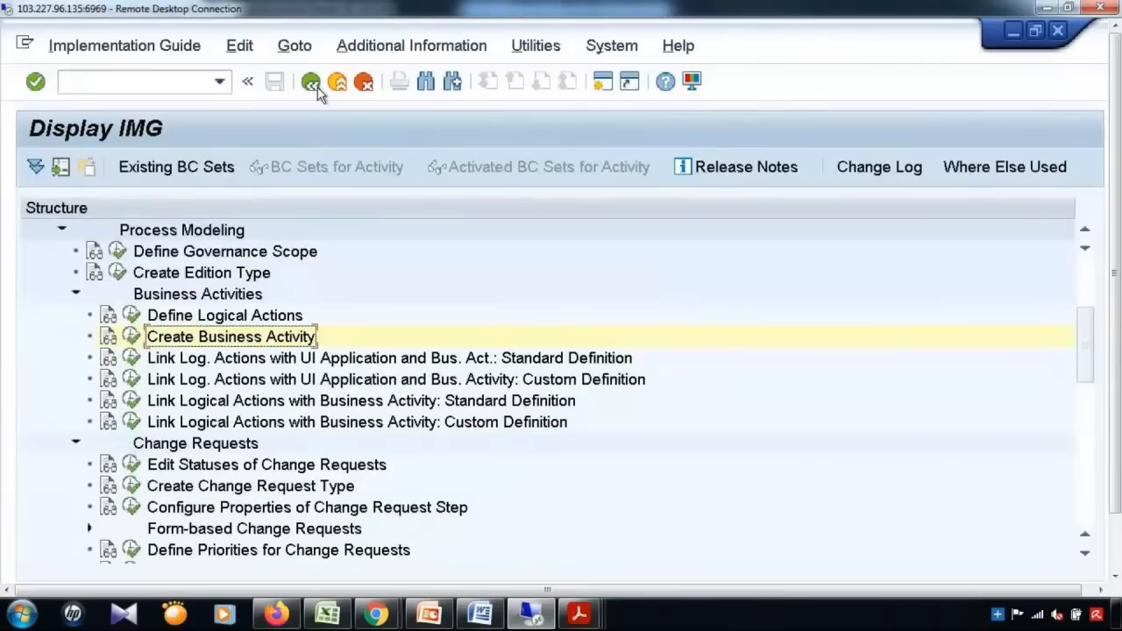
left_click(132, 487)
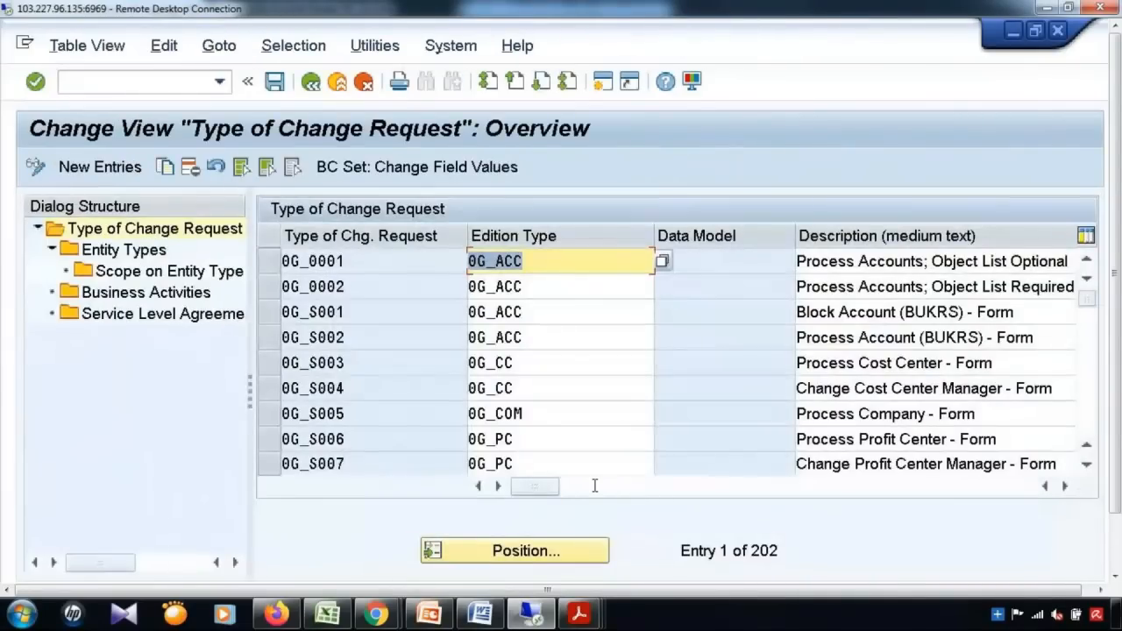
left_click(520, 509)
left_click(552, 551)
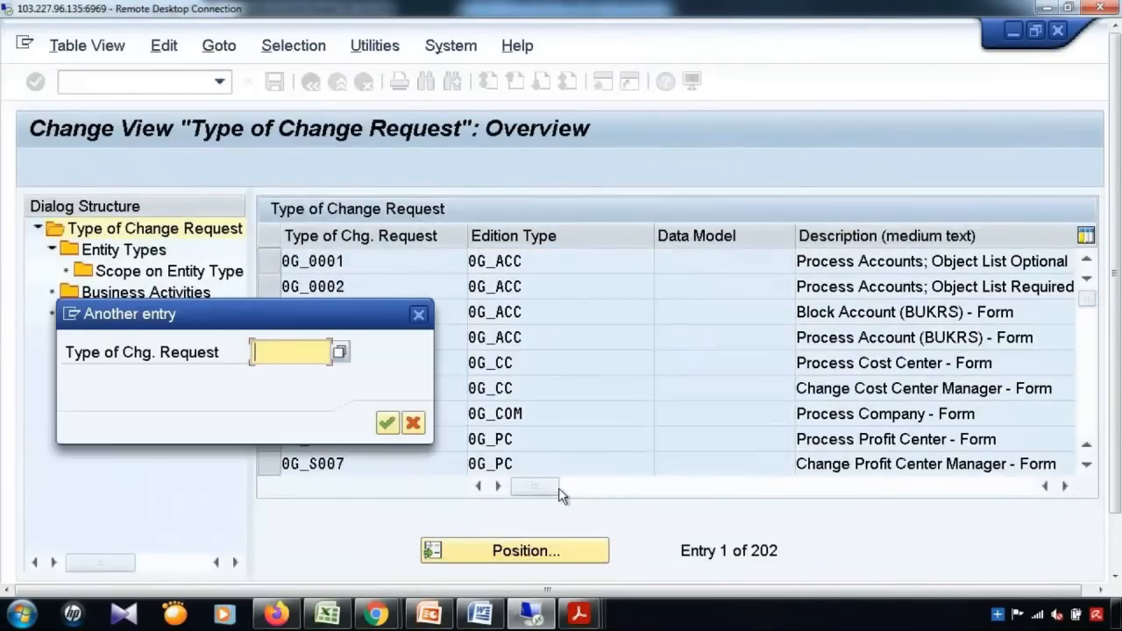
type("SUPL1P1")
key("Return")
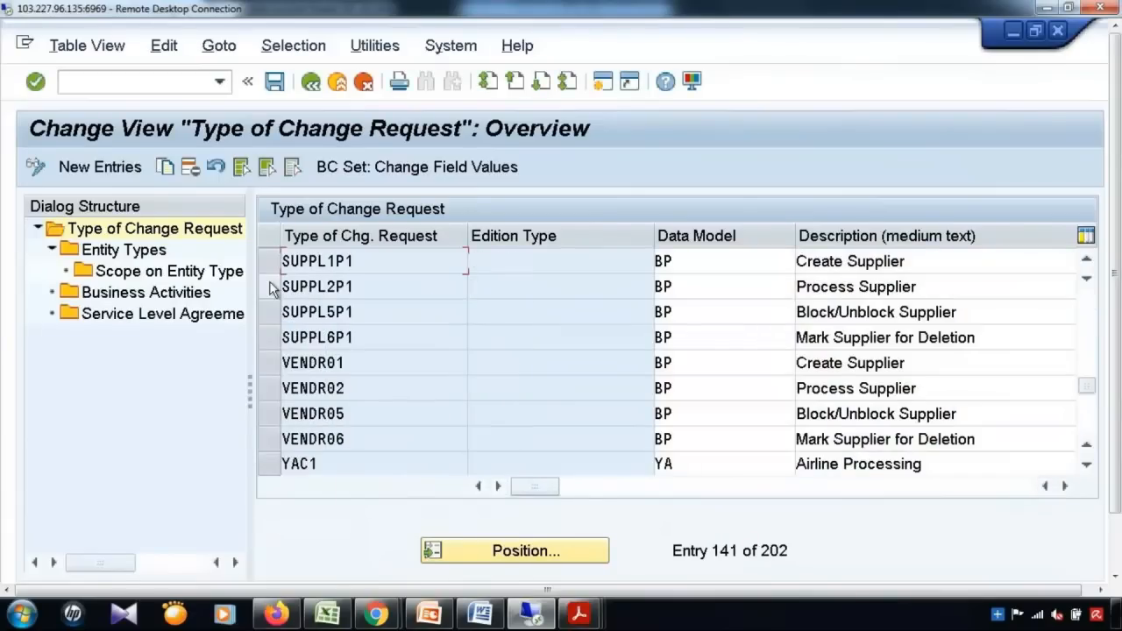
Select the change request types SUPPL1P1, SUPPL2P1, SUPPL5P1, SUPPL6P1, VENDR01, VENDR02, VENDR05 and VENDR06.
left_click(271, 265)
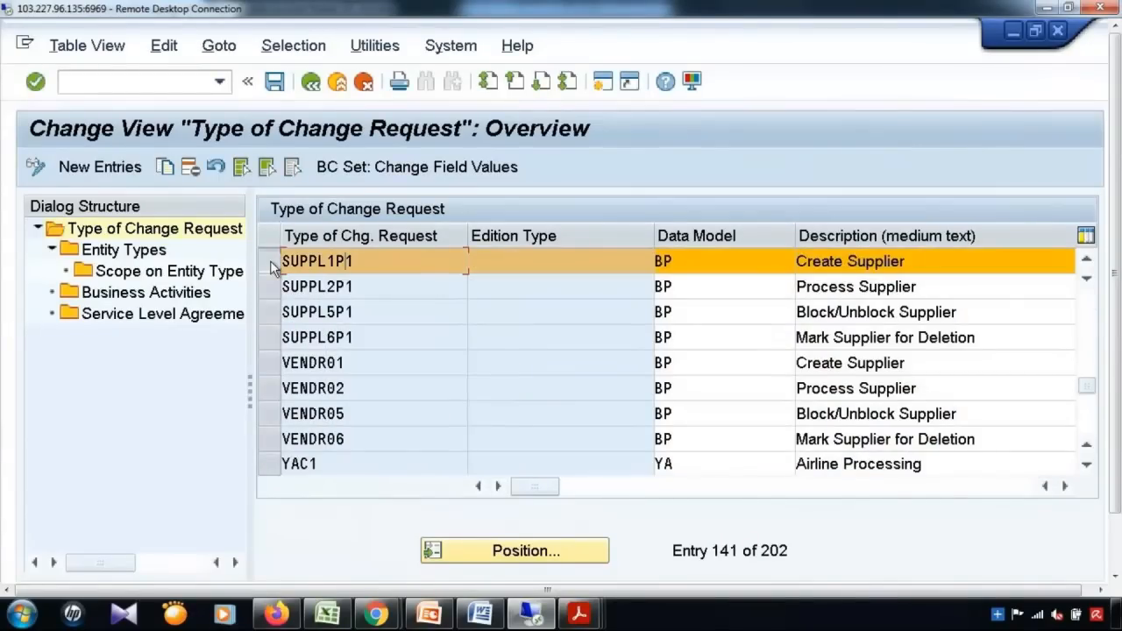
left_click_drag(270, 265, 282, 340)
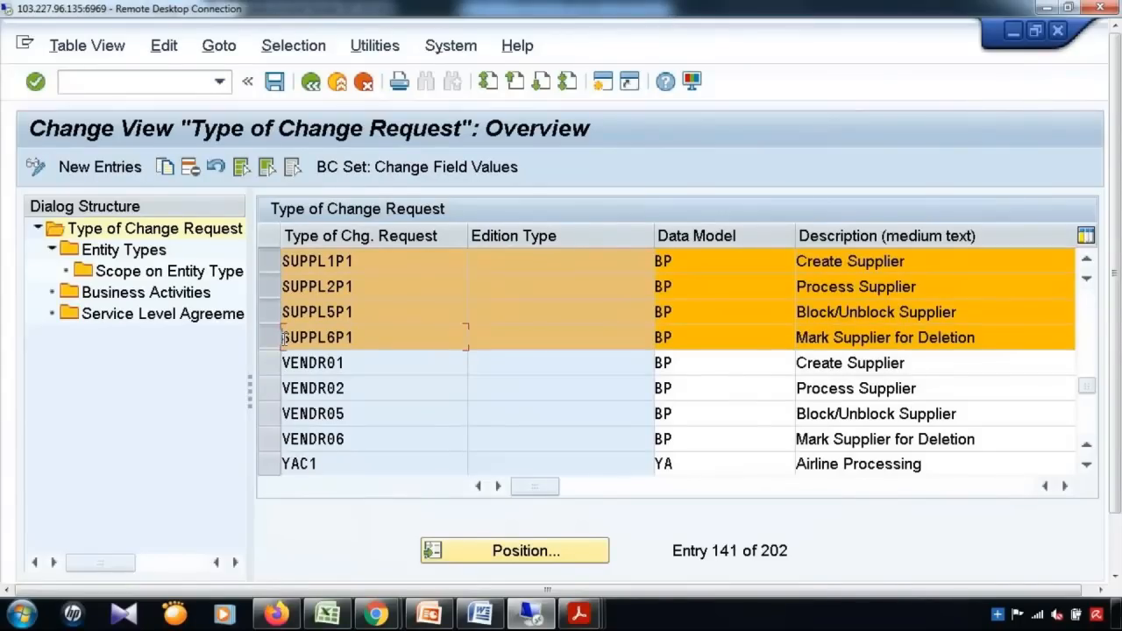
left_click(312, 363)
left_click(276, 365)
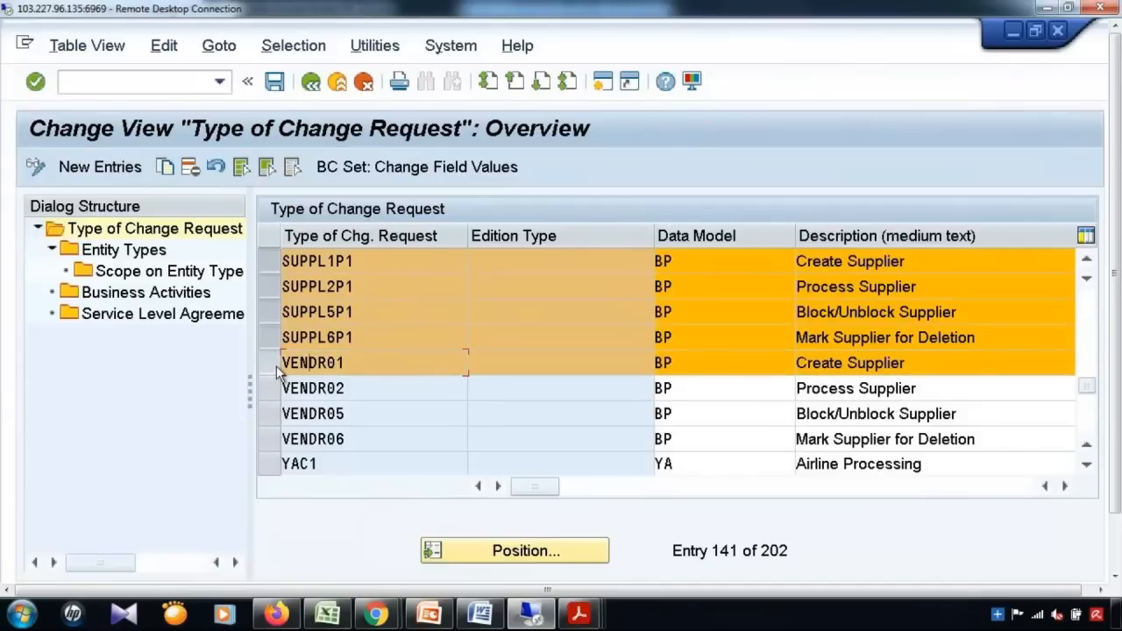
left_click(273, 392)
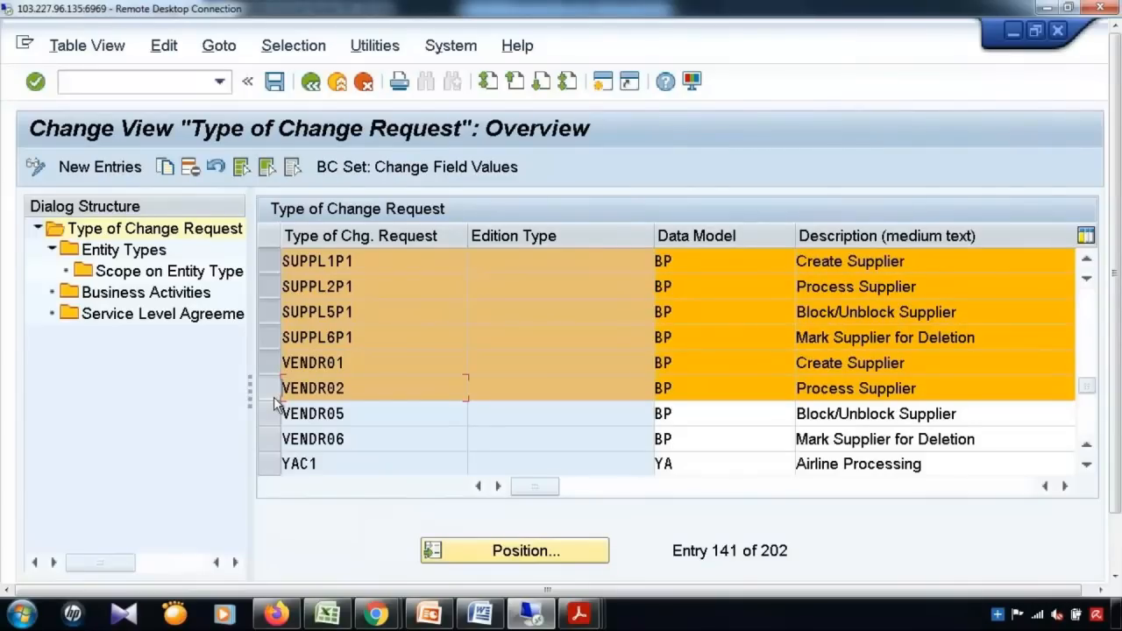
left_click(272, 414)
left_click(272, 440)
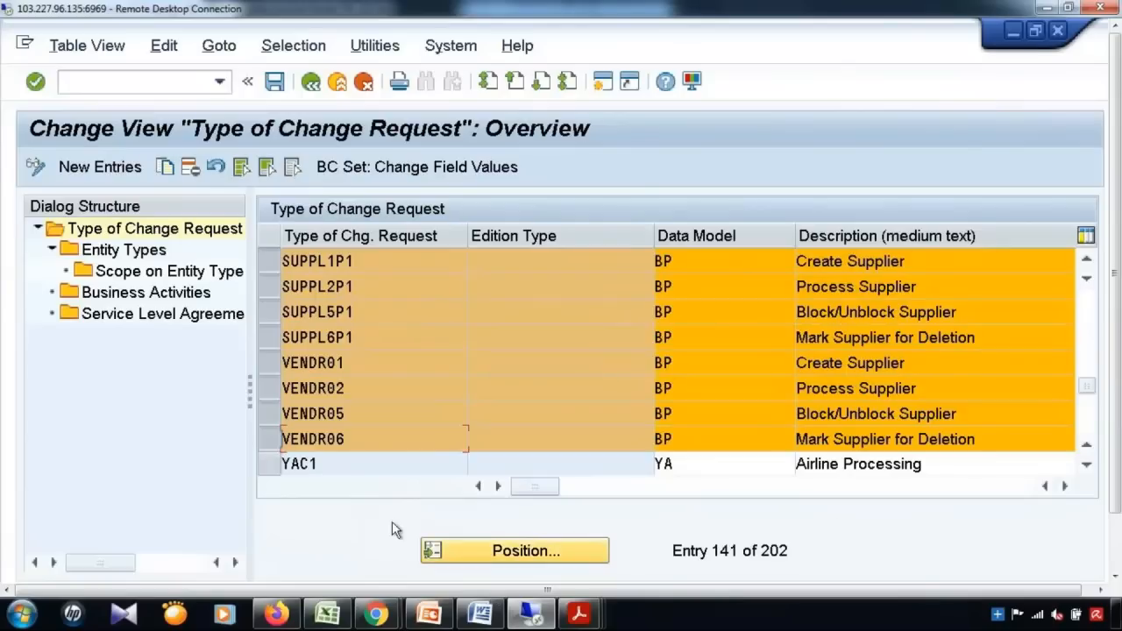
left_click(271, 445)
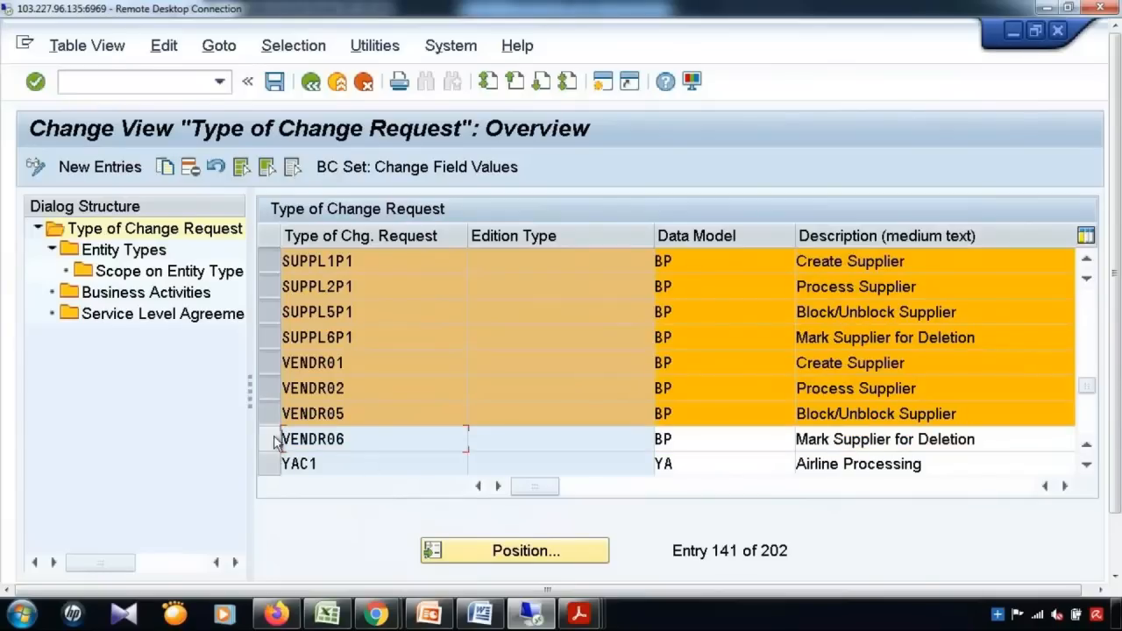
left_click(271, 439)
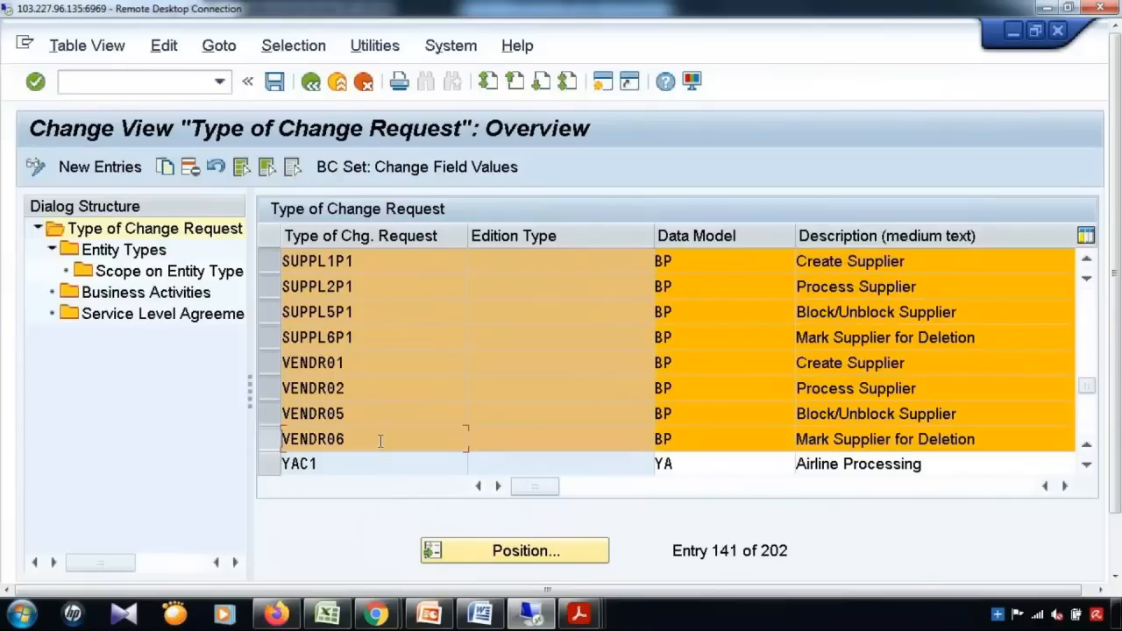
Check the guide's change request type table against the Single Object, Main Entity Type and Workflow columns in SAP.
left_click(582, 617)
left_click(508, 545)
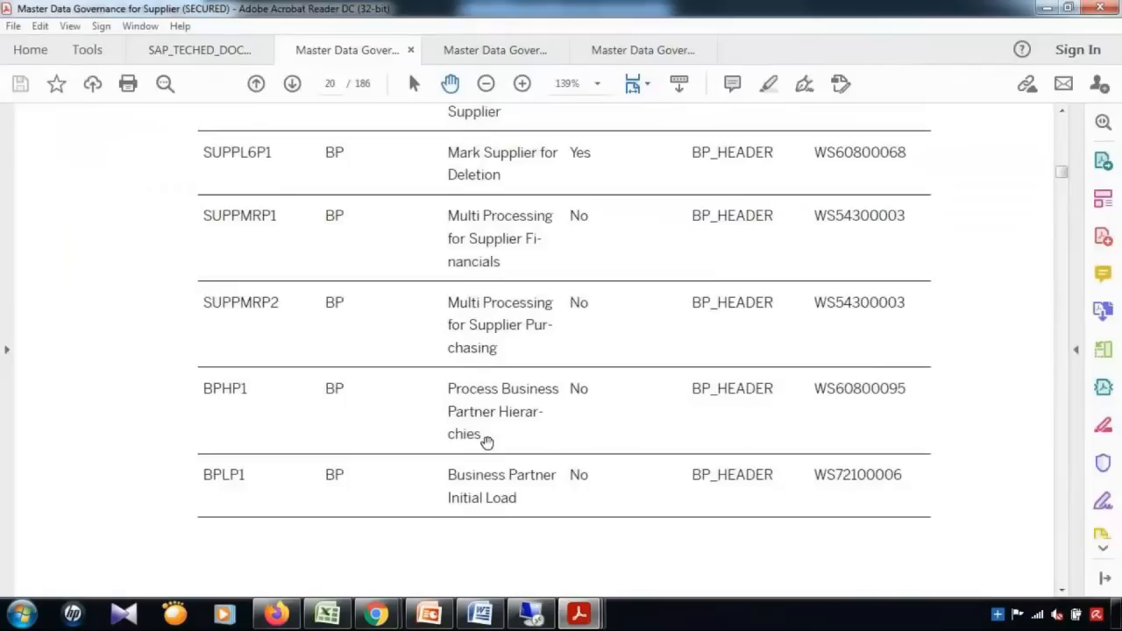
scroll(486, 441, "up", 3)
left_click(536, 617)
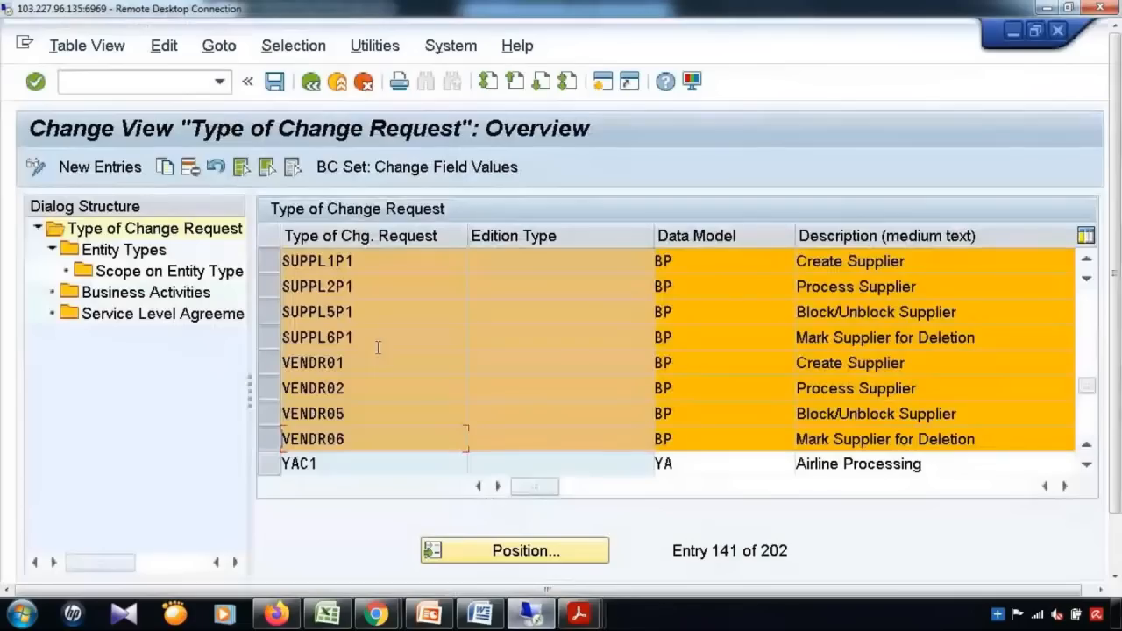
left_click(1065, 487)
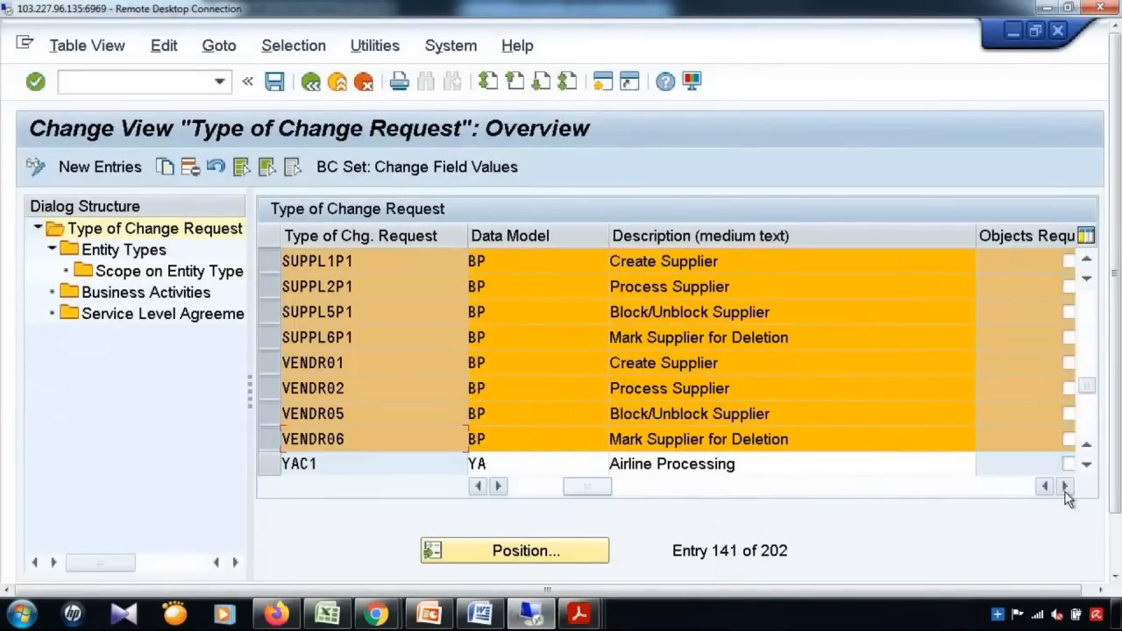
left_click(1065, 486)
left_click(1065, 486)
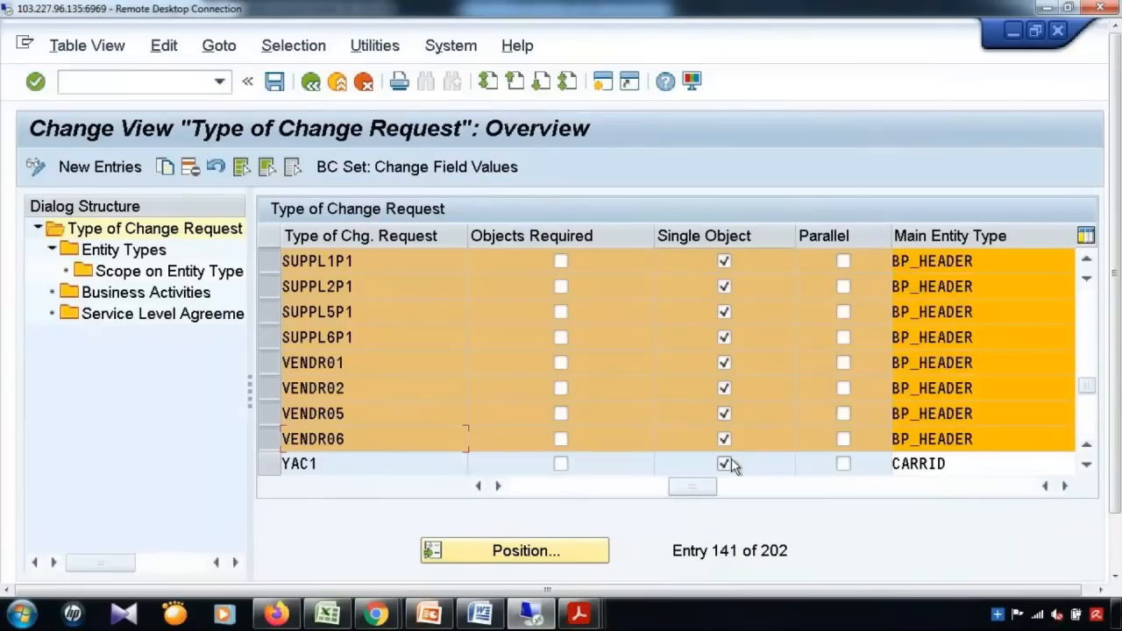
left_click(1065, 486)
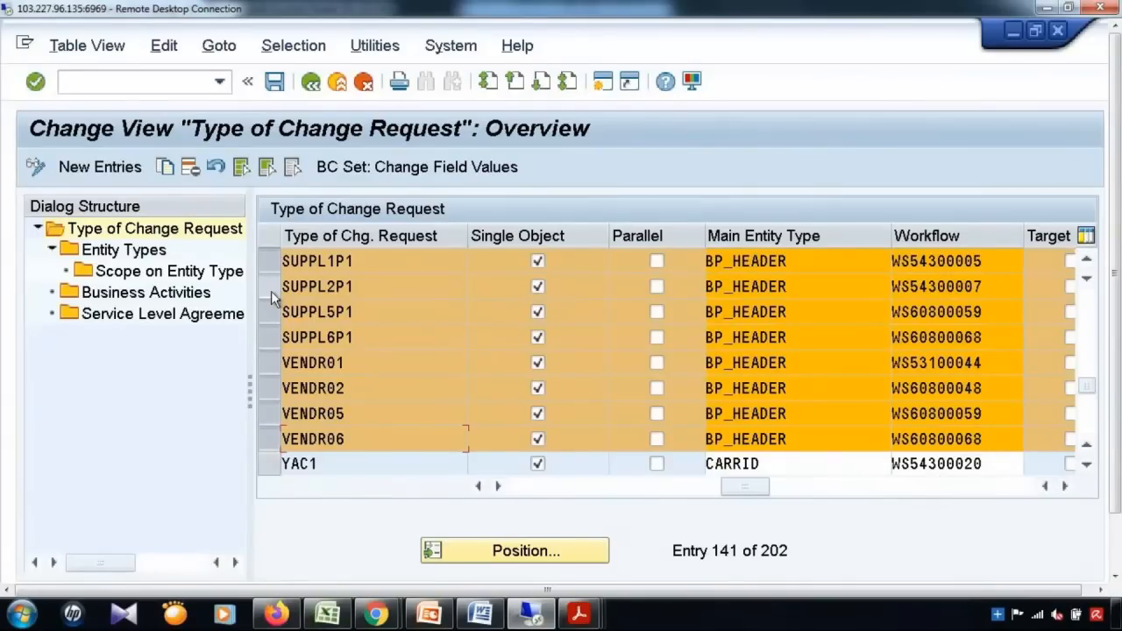
Deselect every change request type except SUPPL1P1 and open its entity types.
left_click_drag(268, 298, 270, 362)
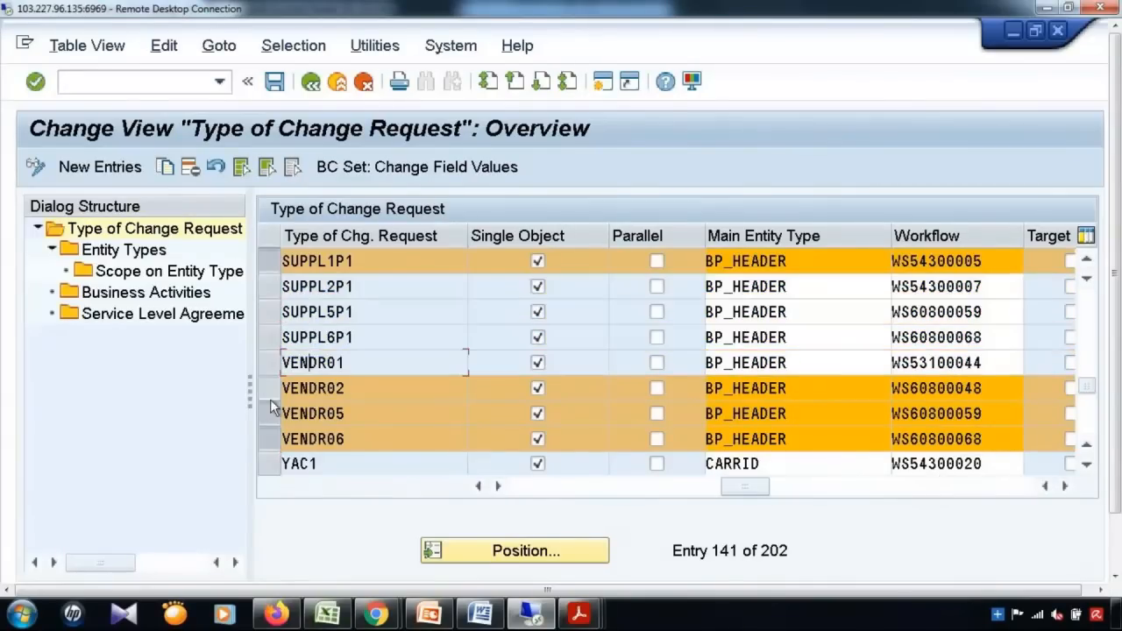
left_click_drag(272, 407, 263, 465)
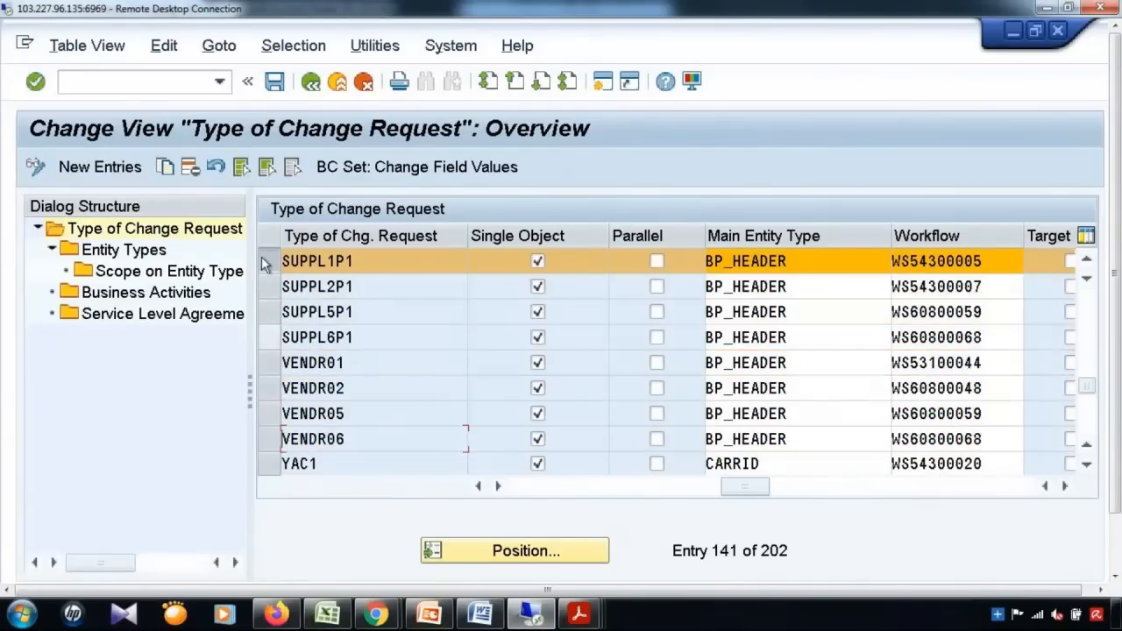
double_click(160, 253)
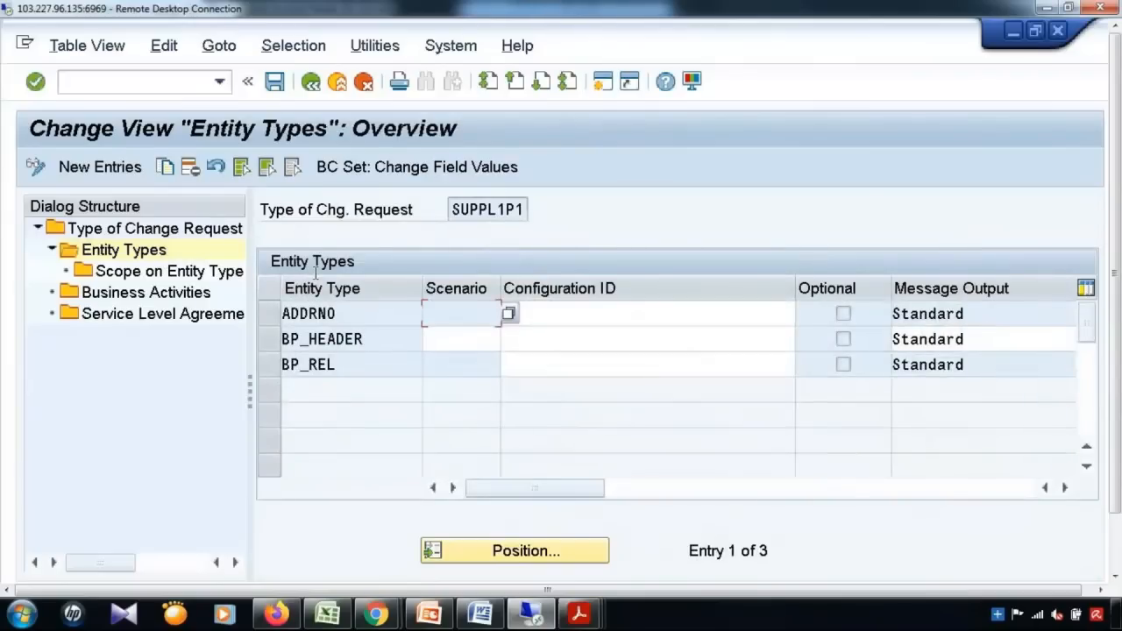
Check the Configuration ID fields of entity types ADDRNO, BP_HEADER and BP_REL for change request type SUPPL1P1.
left_click(657, 309)
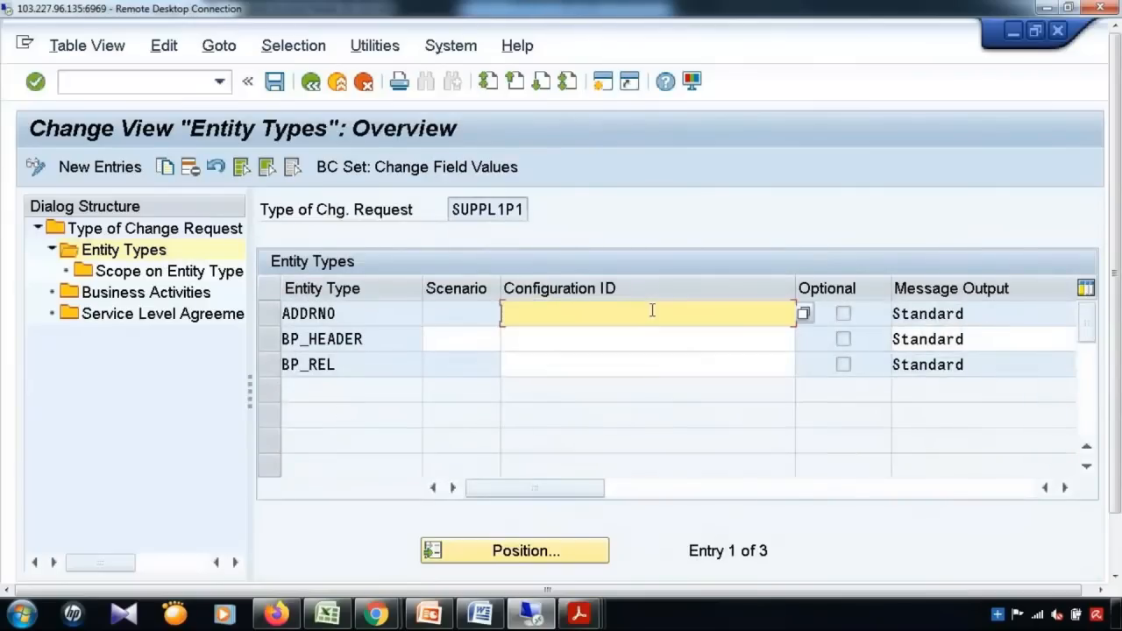
left_click(650, 341)
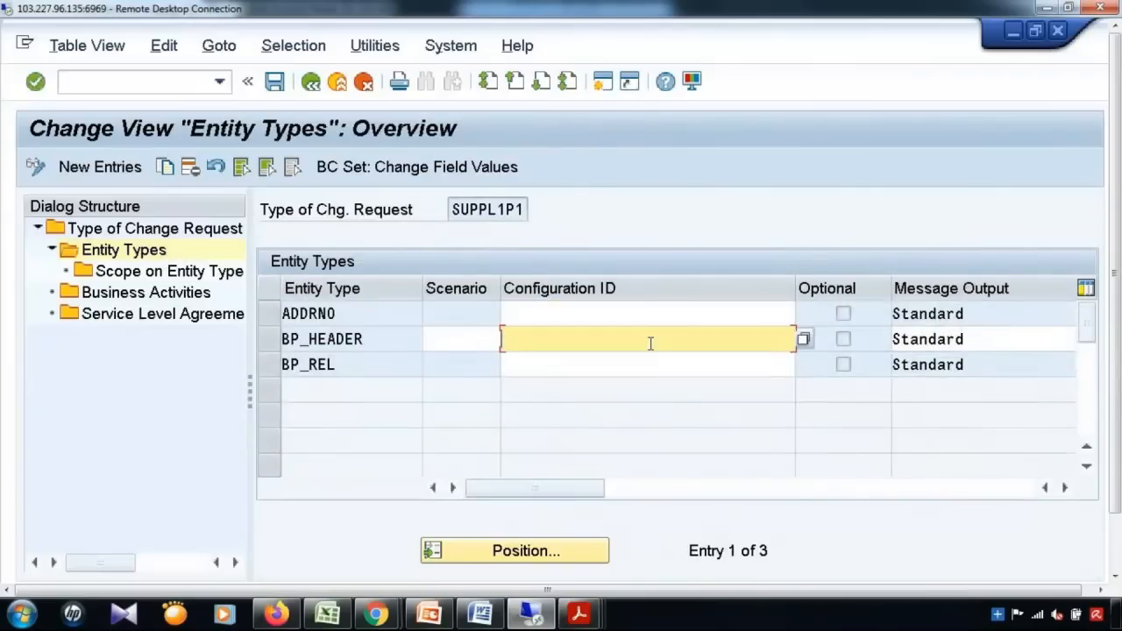
left_click(455, 211)
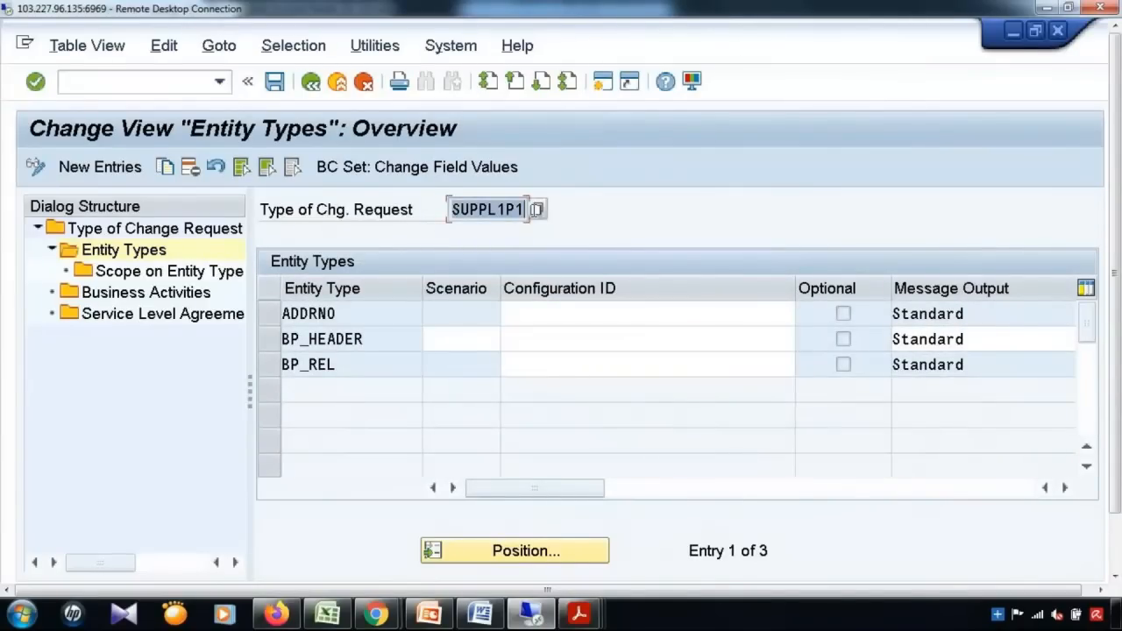
left_click(609, 315)
left_click(612, 341)
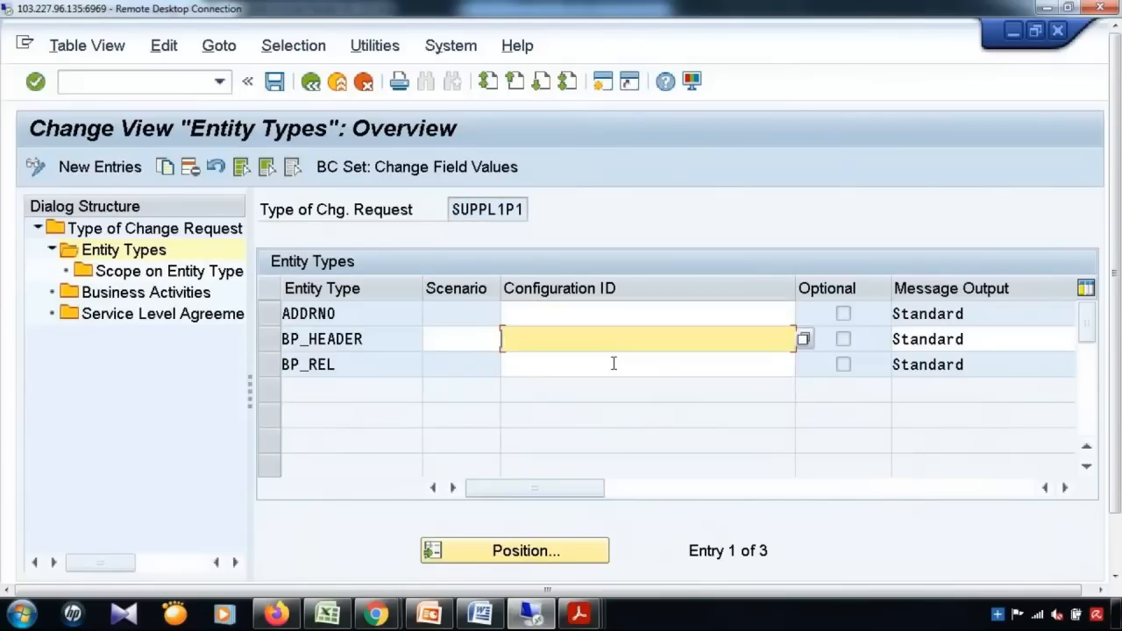
left_click(614, 363)
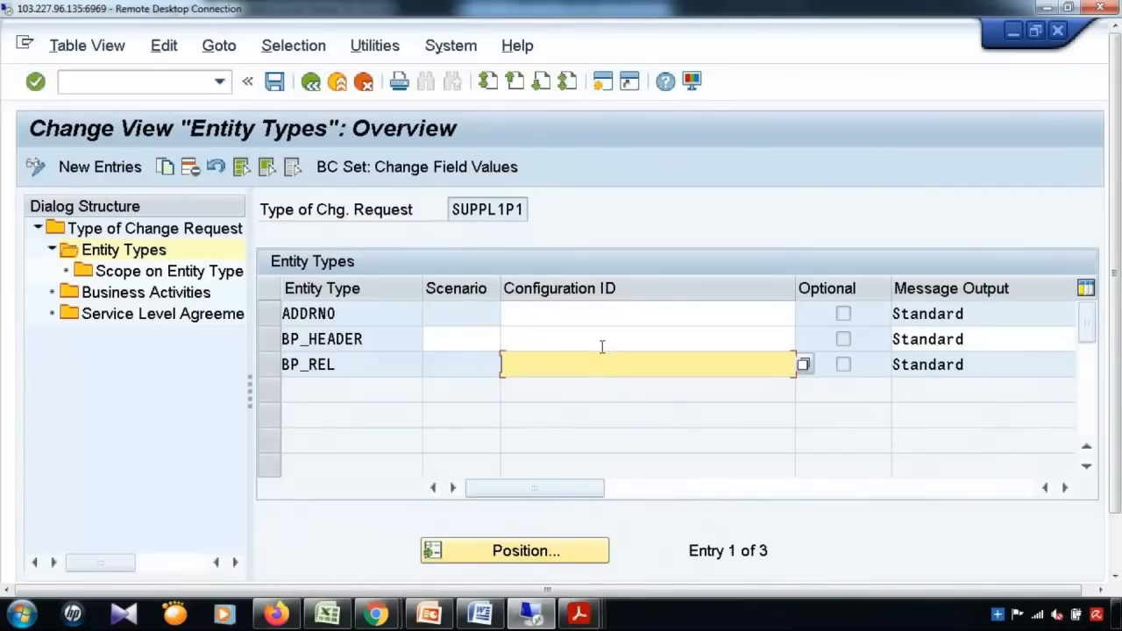
Add business activity SUP1 to change request type SUPPL1P1, save the entry and dismiss the message log.
double_click(134, 300)
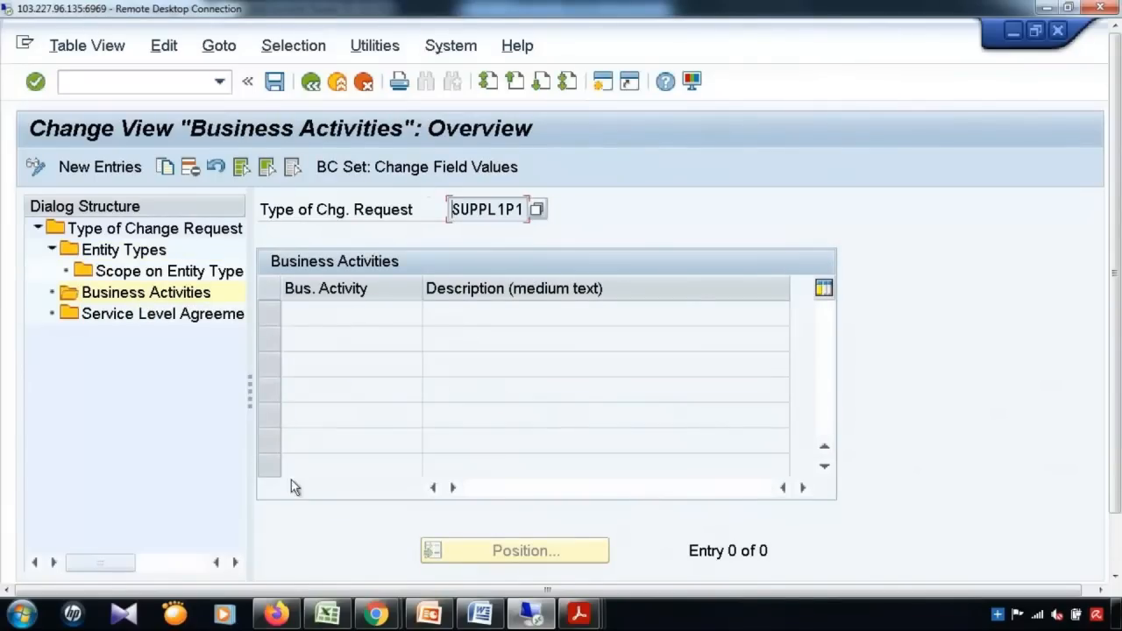
left_click(114, 174)
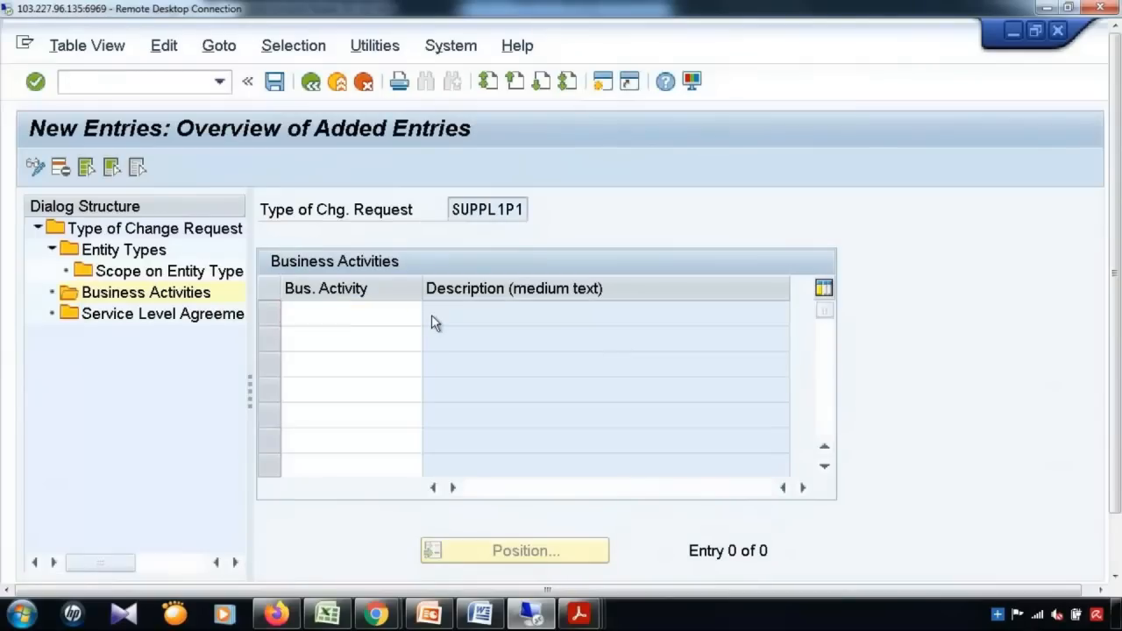
key("F4")
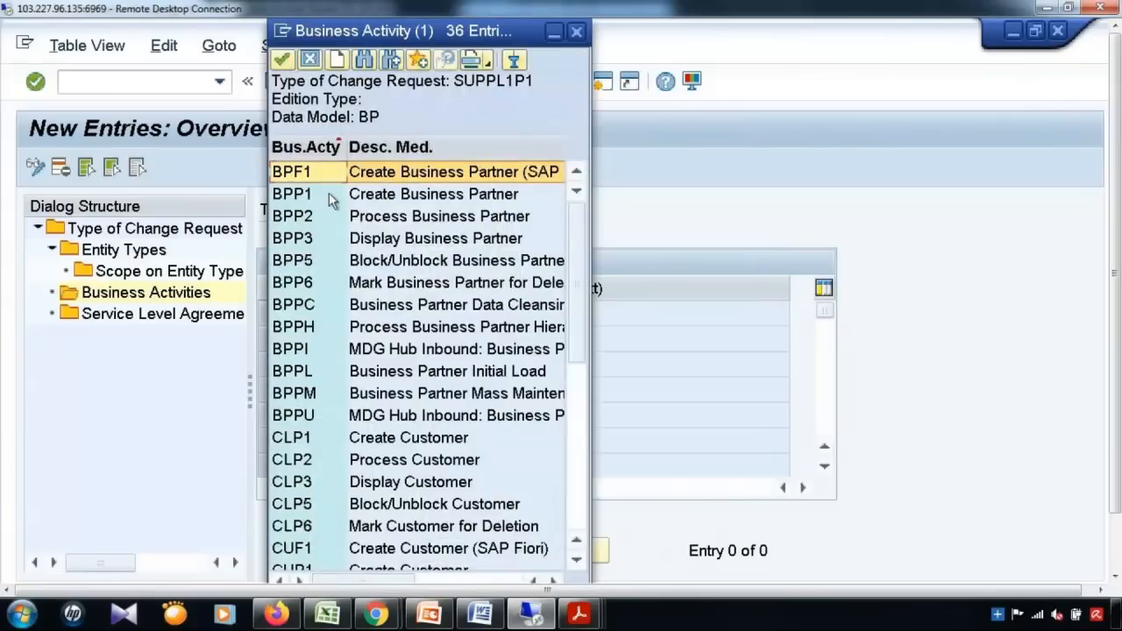
scroll(504, 342, "down", 4)
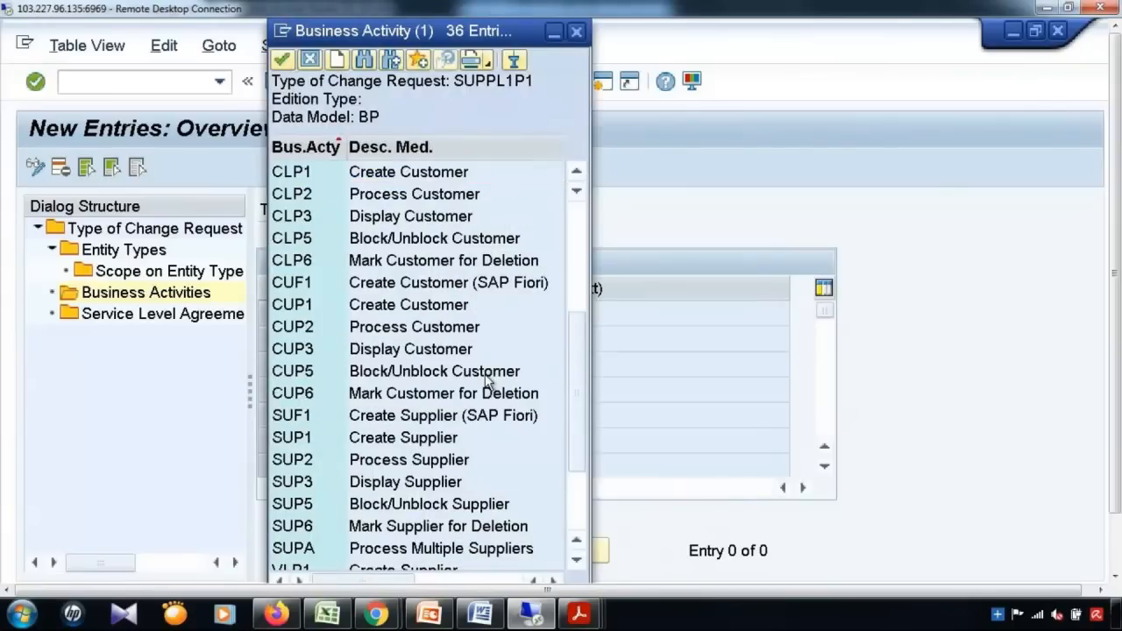
double_click(338, 436)
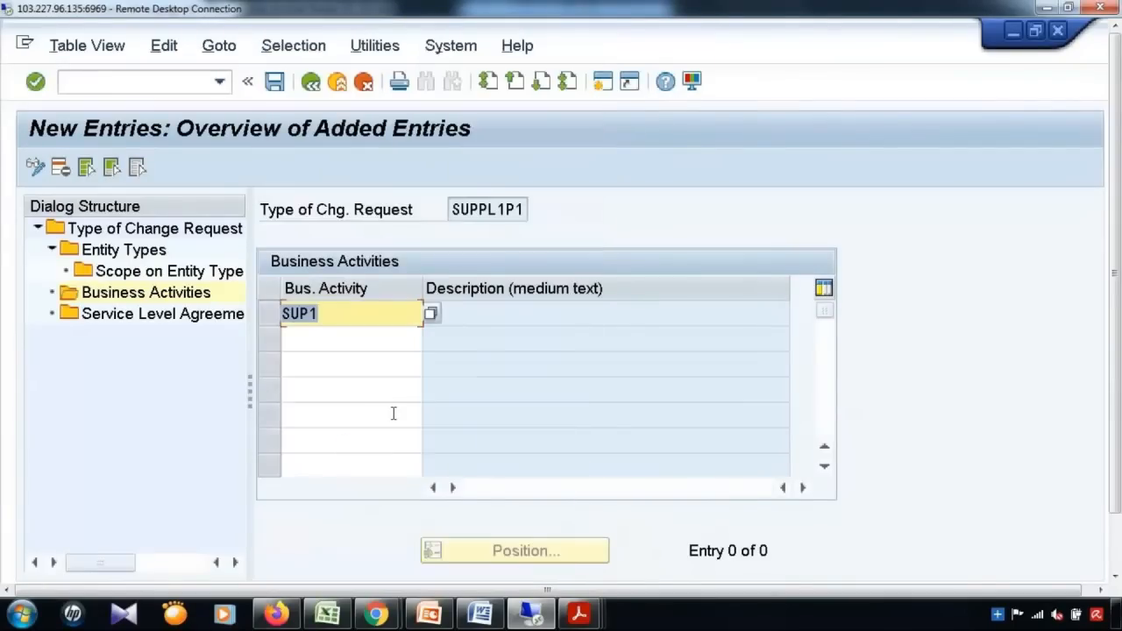
key("Return")
key("ctrl+s")
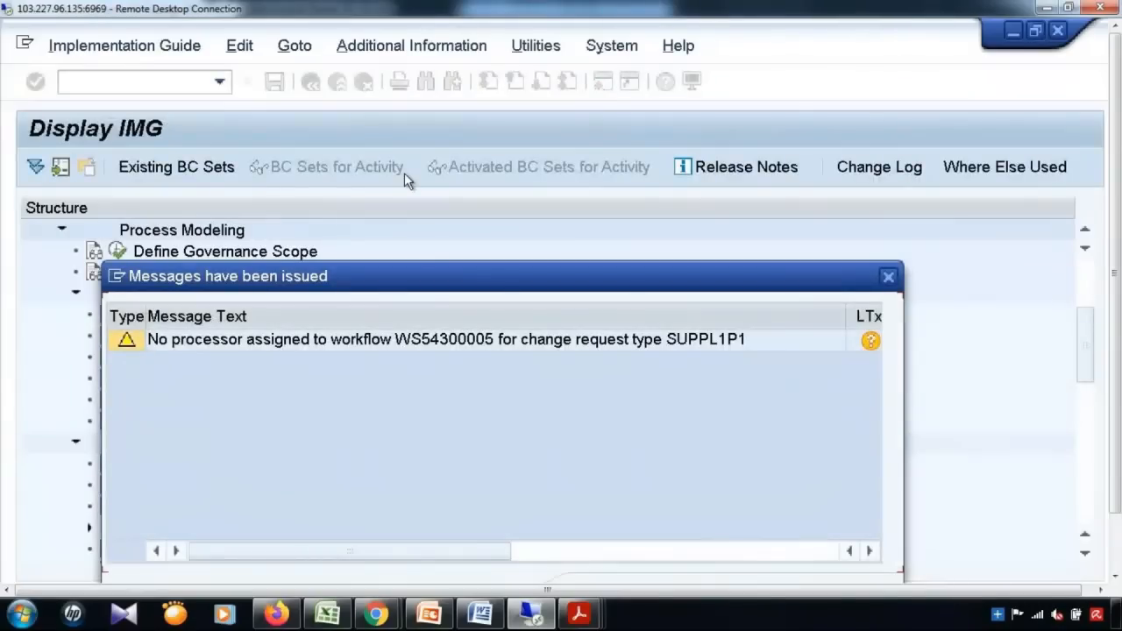
left_click(889, 285)
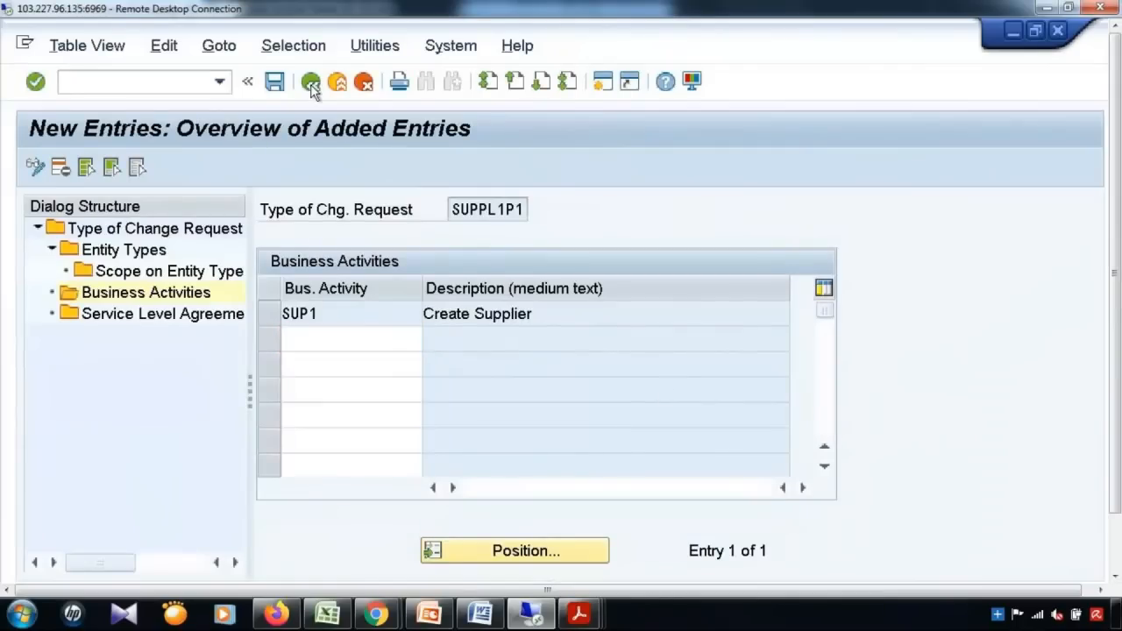
Return to the change request type list and find the SUPPL1P1 substructure settings in the supplier guide PDF.
left_click(311, 83)
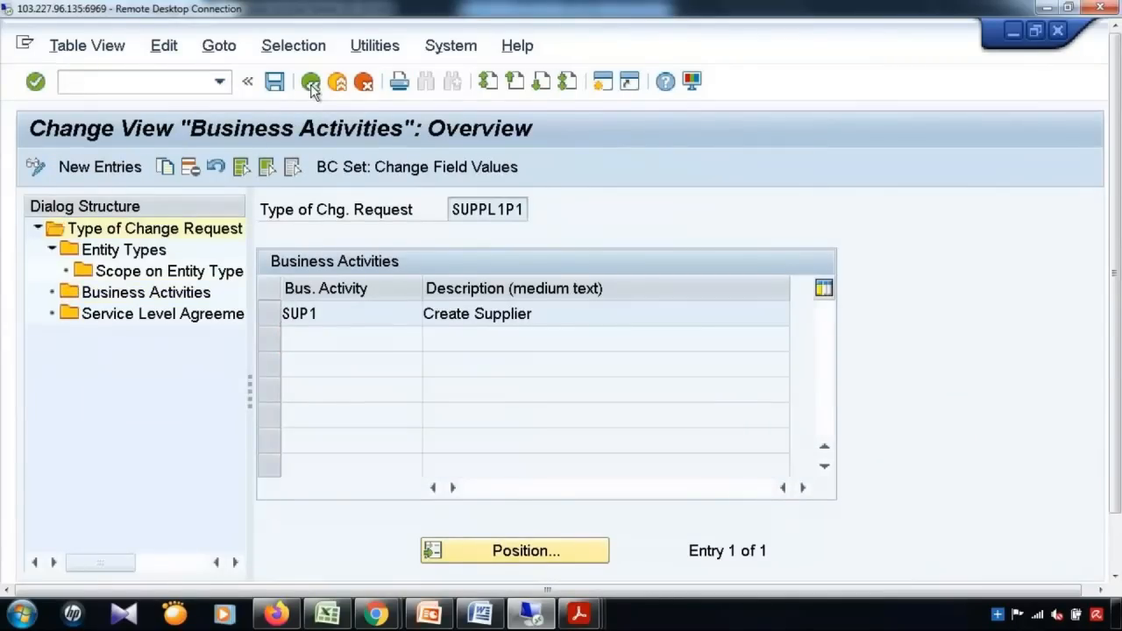
left_click(312, 83)
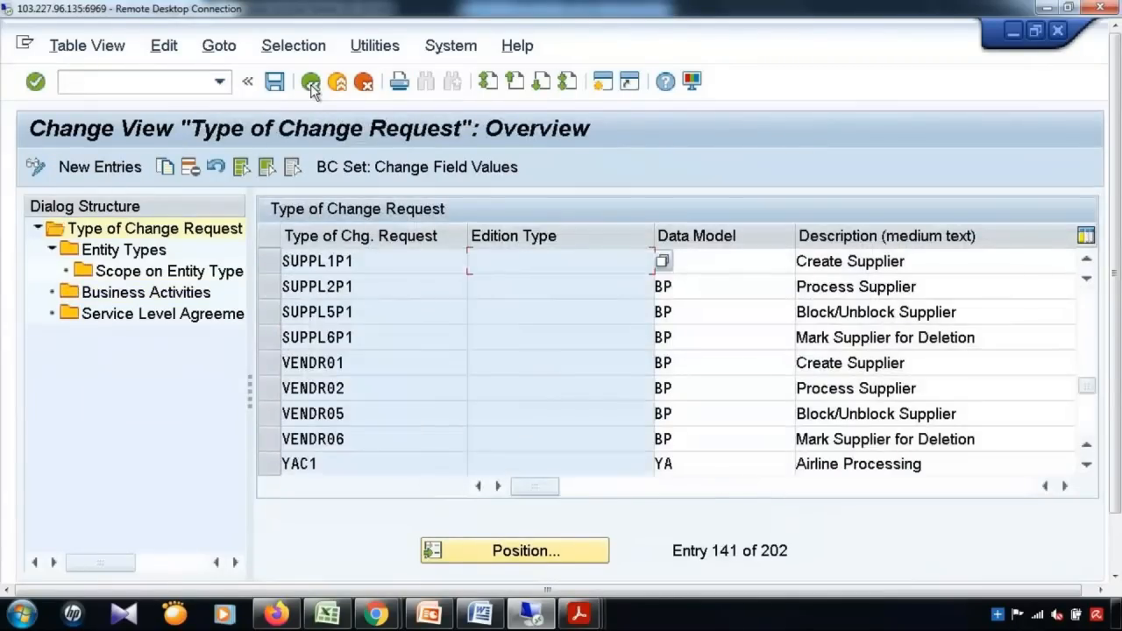
left_click(579, 613)
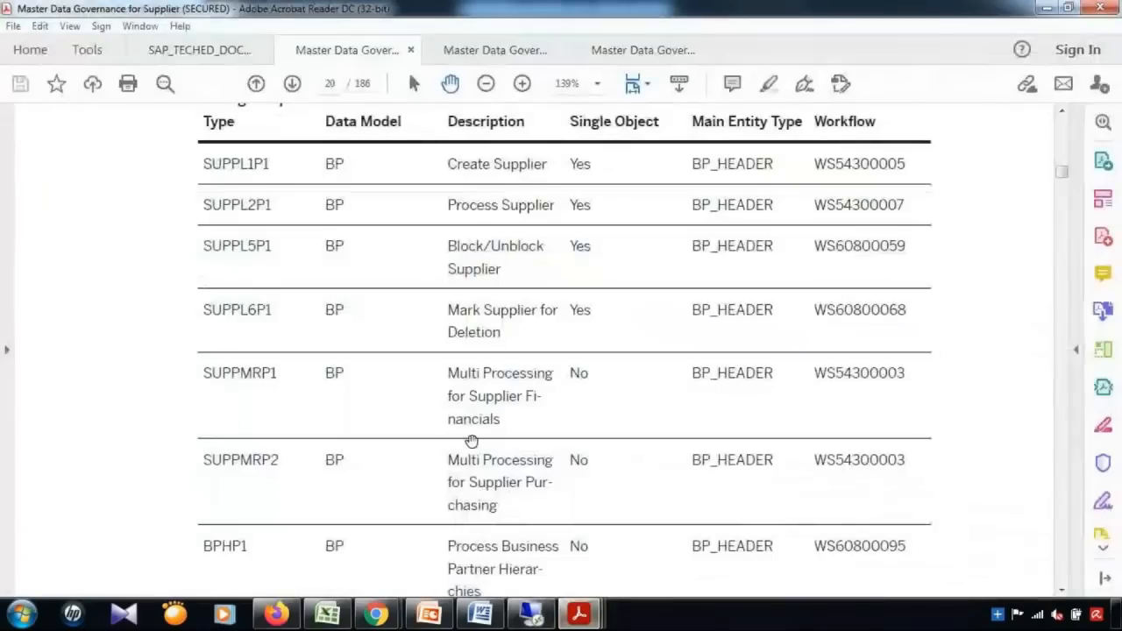
scroll(472, 441, "down", 7)
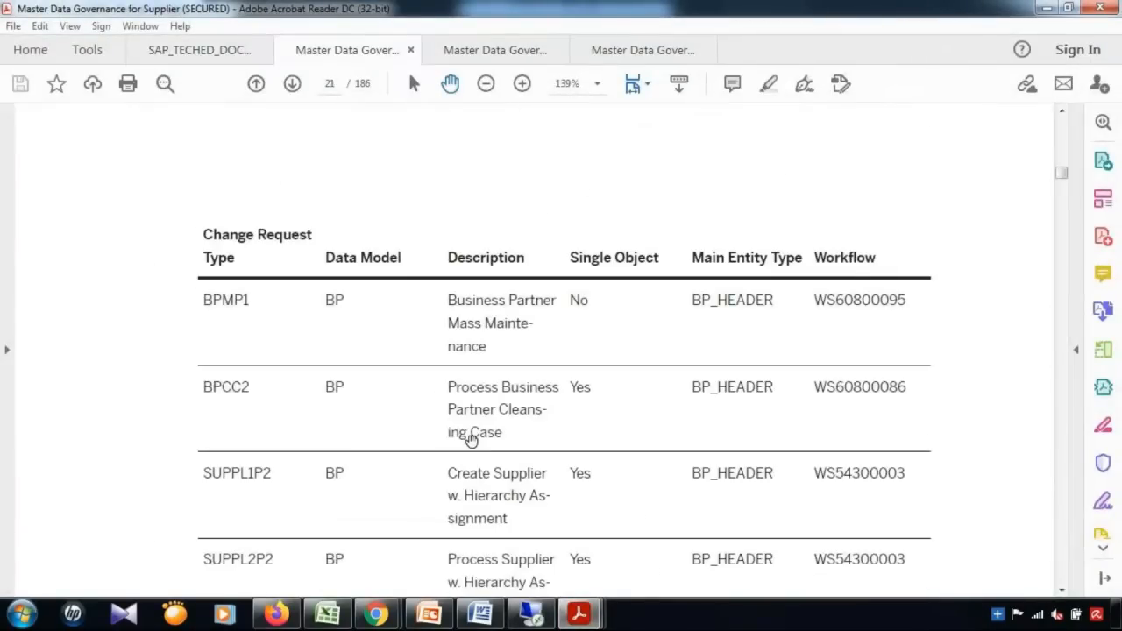
scroll(263, 395, "down", 5)
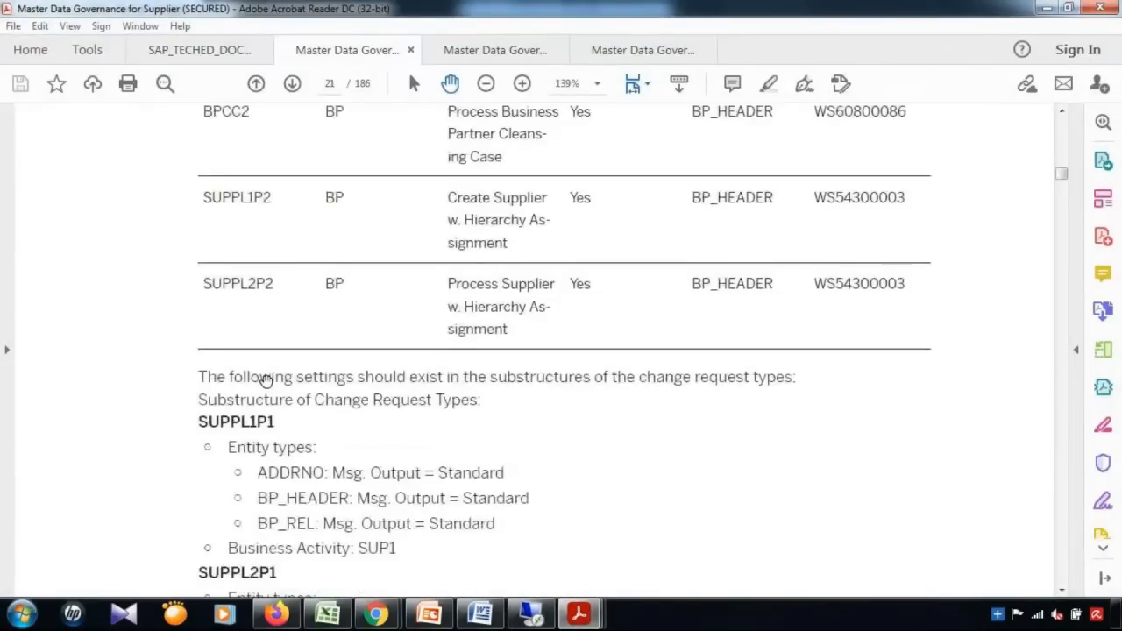
scroll(265, 379, "down", 2)
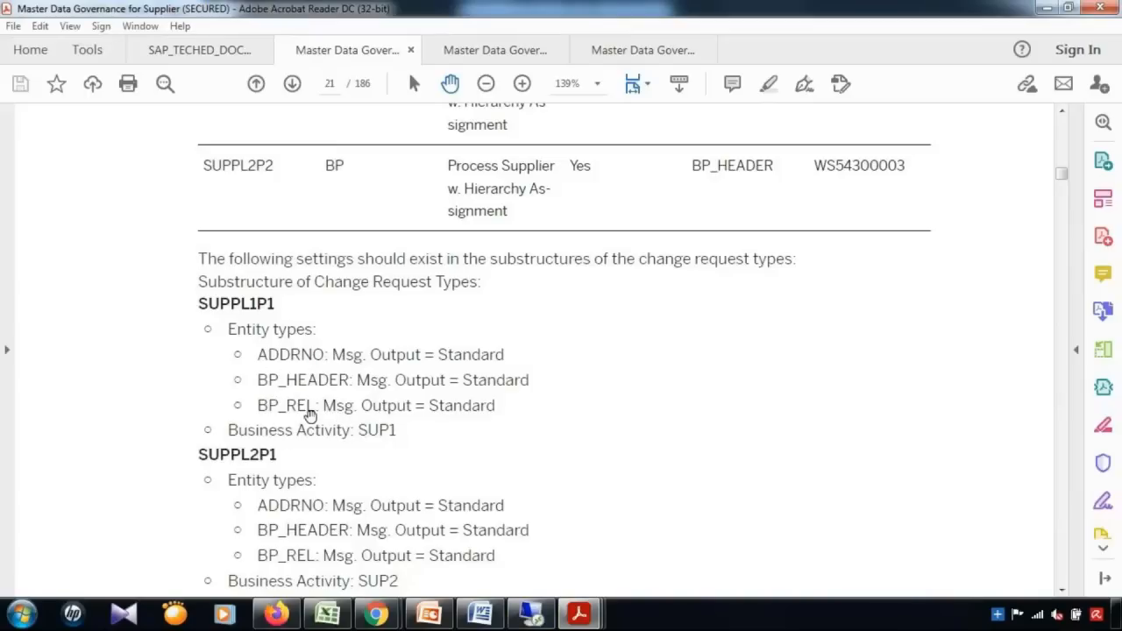
Open the entity types of SUPPL1P1 in SAP and compare them and their message output with the guide.
key("alt+Tab")
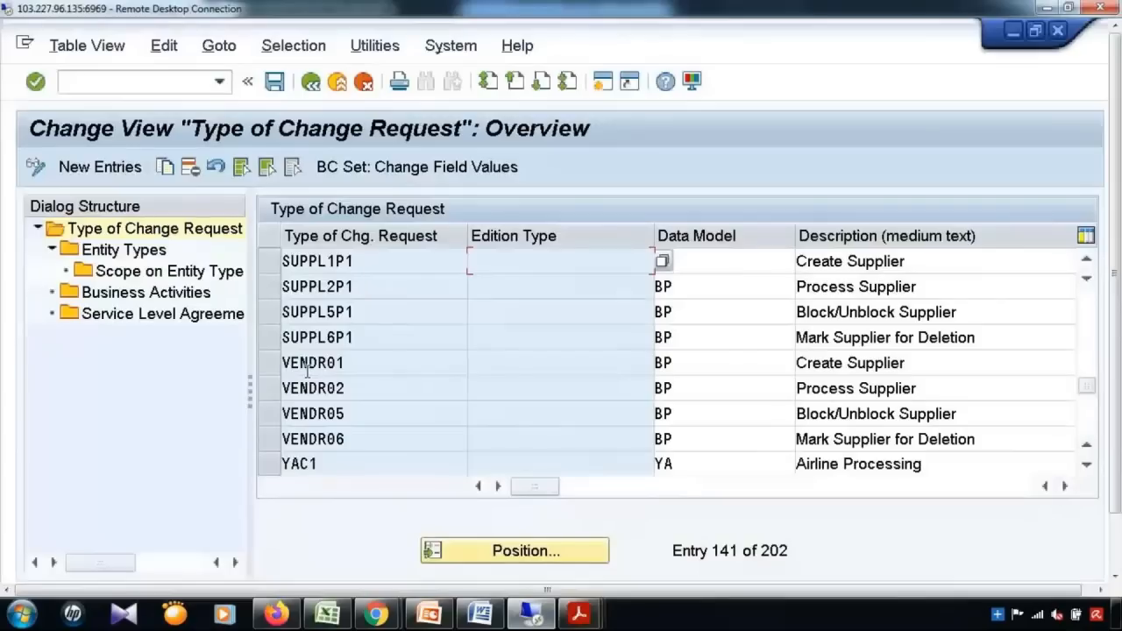
left_click(271, 263)
double_click(156, 252)
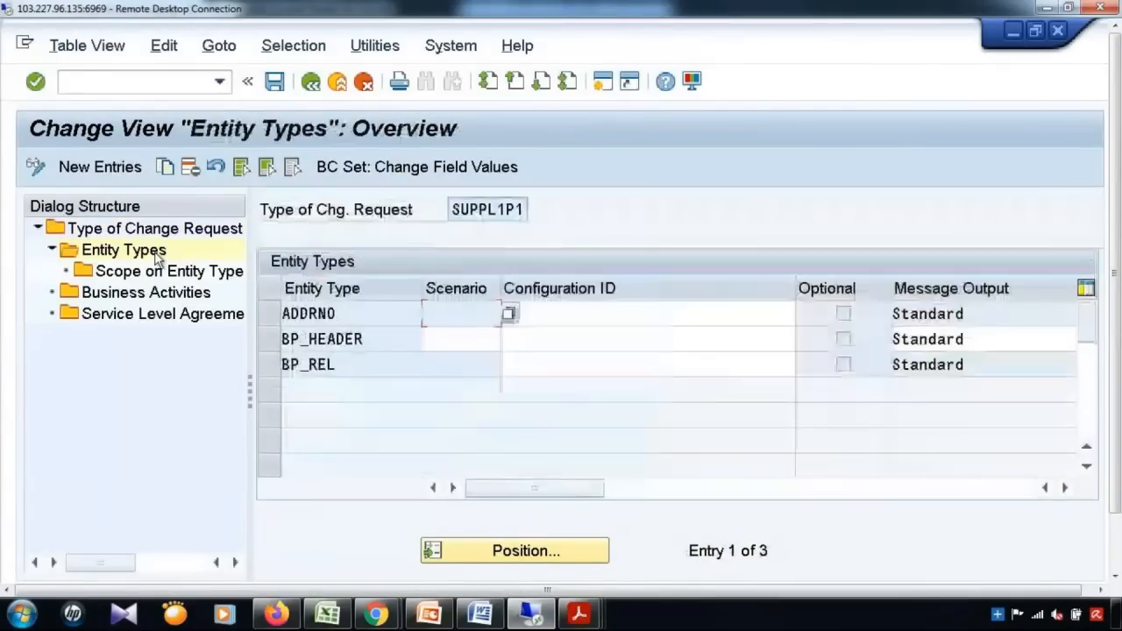
left_click_drag(353, 312, 283, 315)
left_click_drag(360, 365, 228, 368)
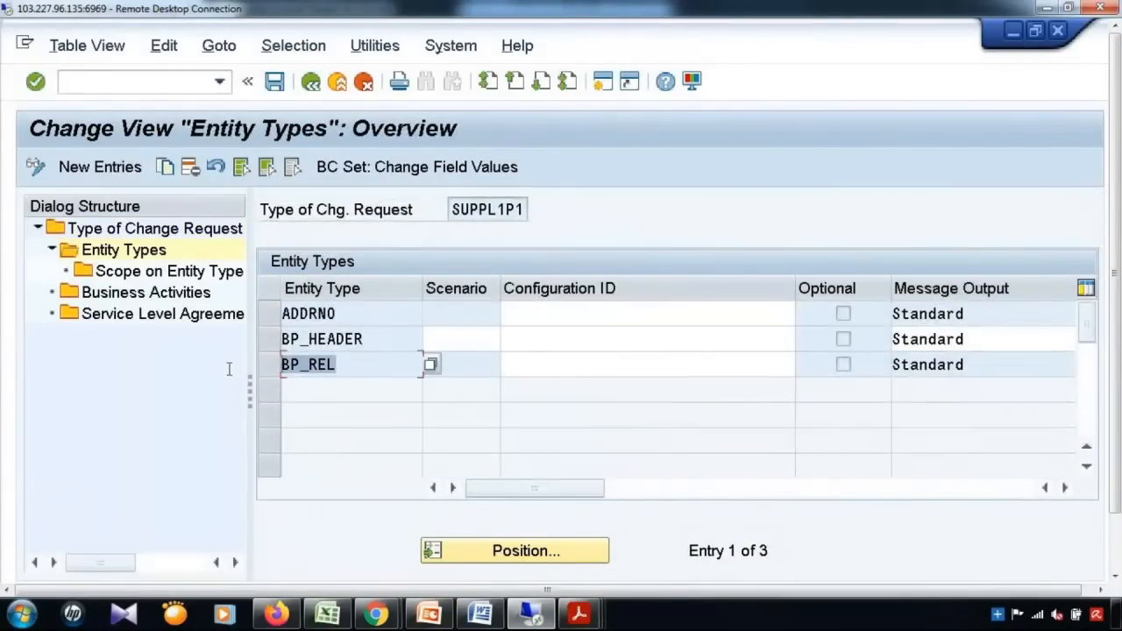
mouse_move(578, 614)
left_click(546, 543)
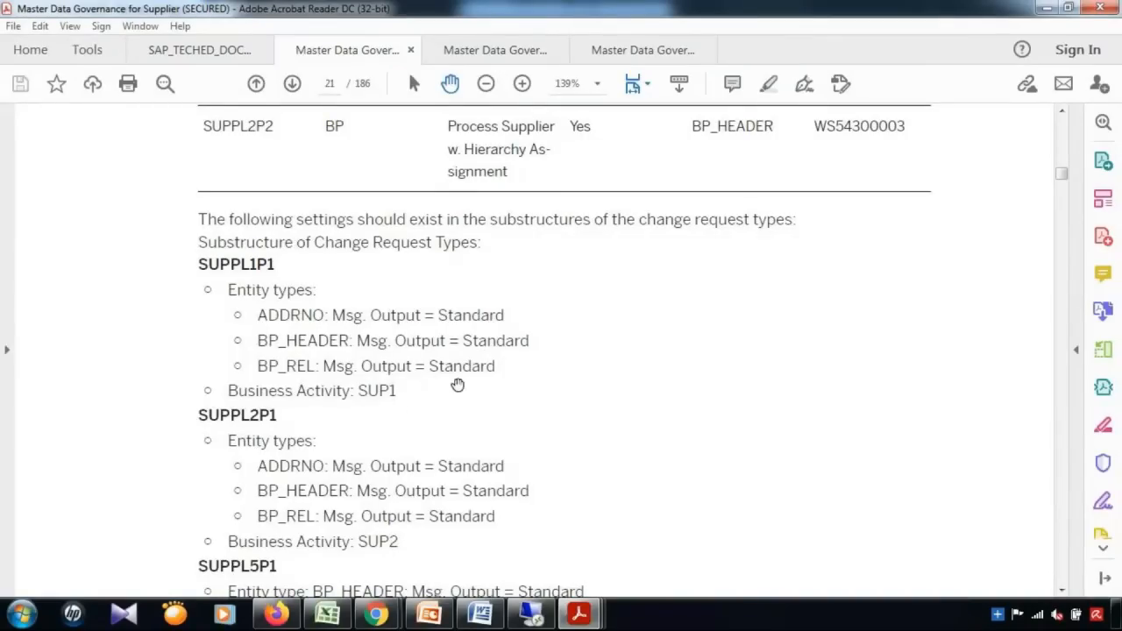
left_click(529, 617)
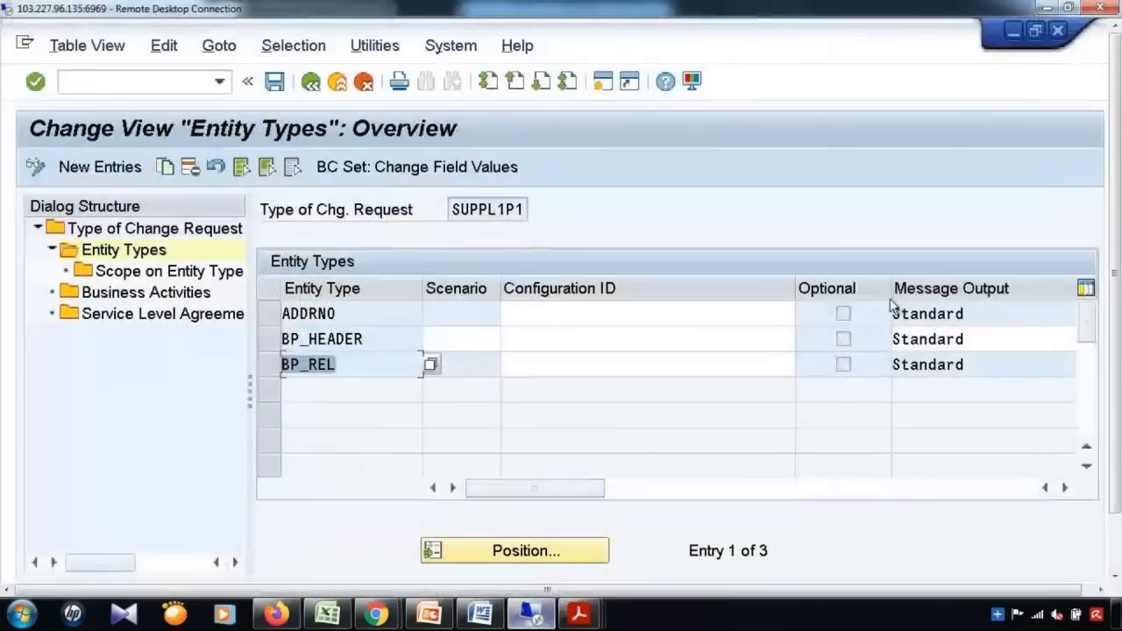
Open the business activities of SUPPL1P1 and check the assigned activity against the supplier guide.
double_click(120, 296)
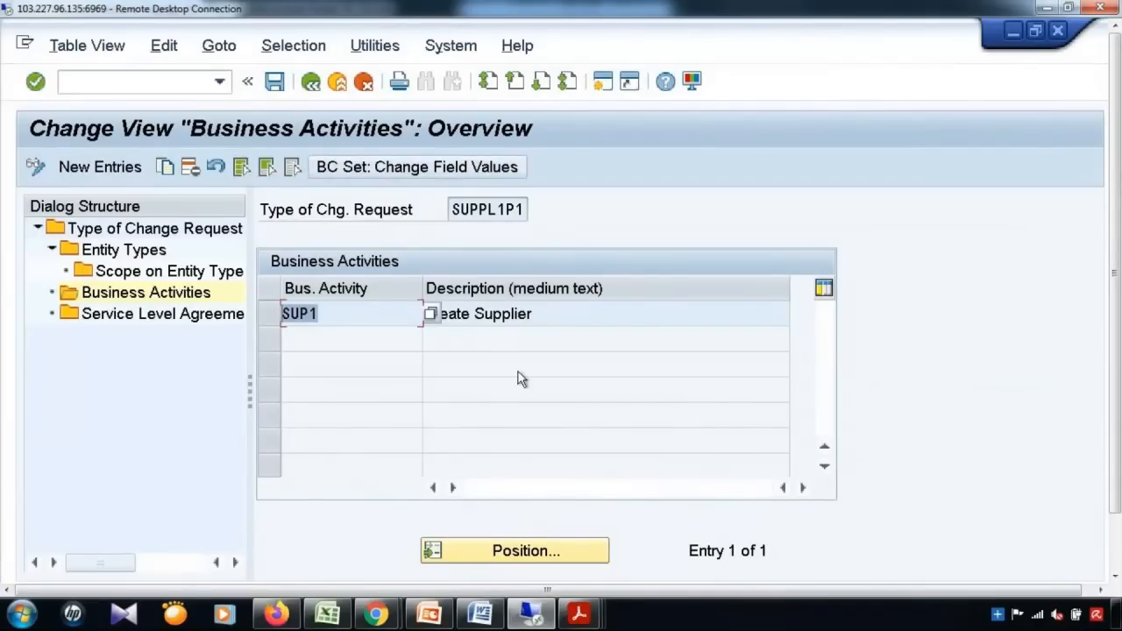
mouse_move(578, 614)
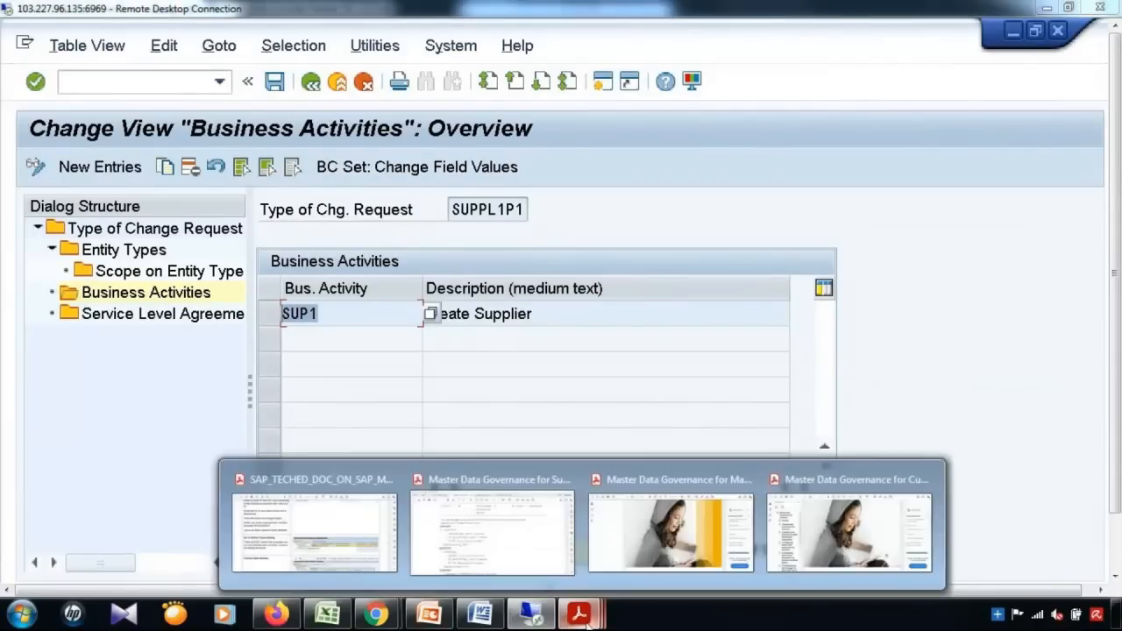
left_click(488, 526)
Read through the guide's remaining change request type substructures to the business activities under ERP Vendor UI Specific Settings.
scroll(512, 401, "down", 3)
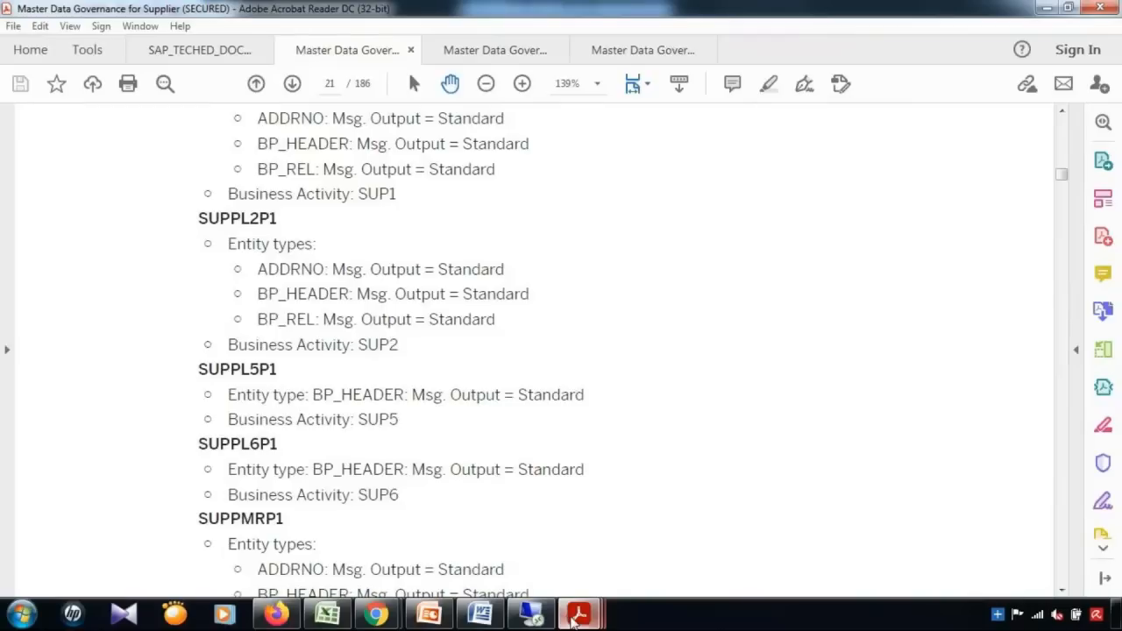
scroll(610, 326, "down", 15)
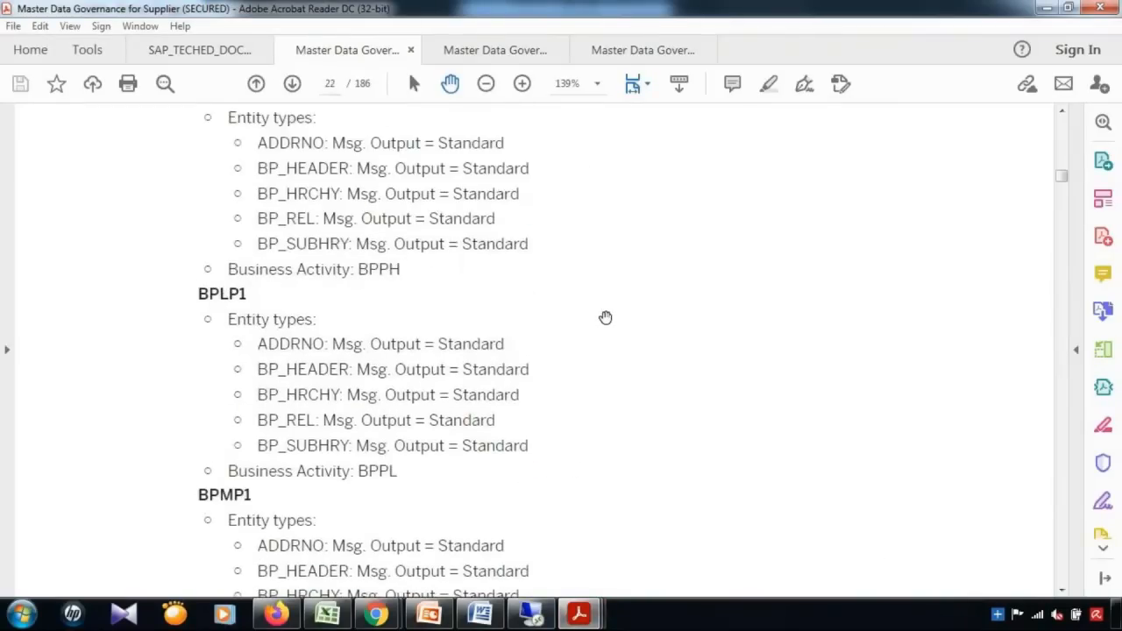
scroll(605, 318, "down", 10)
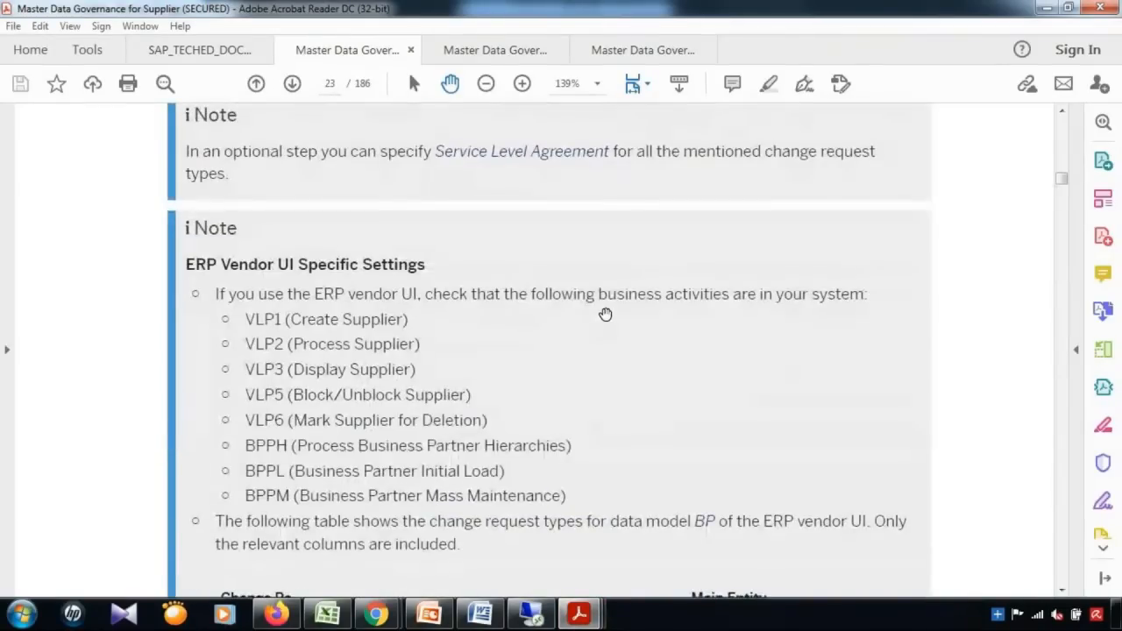
scroll(551, 356, "down", 1)
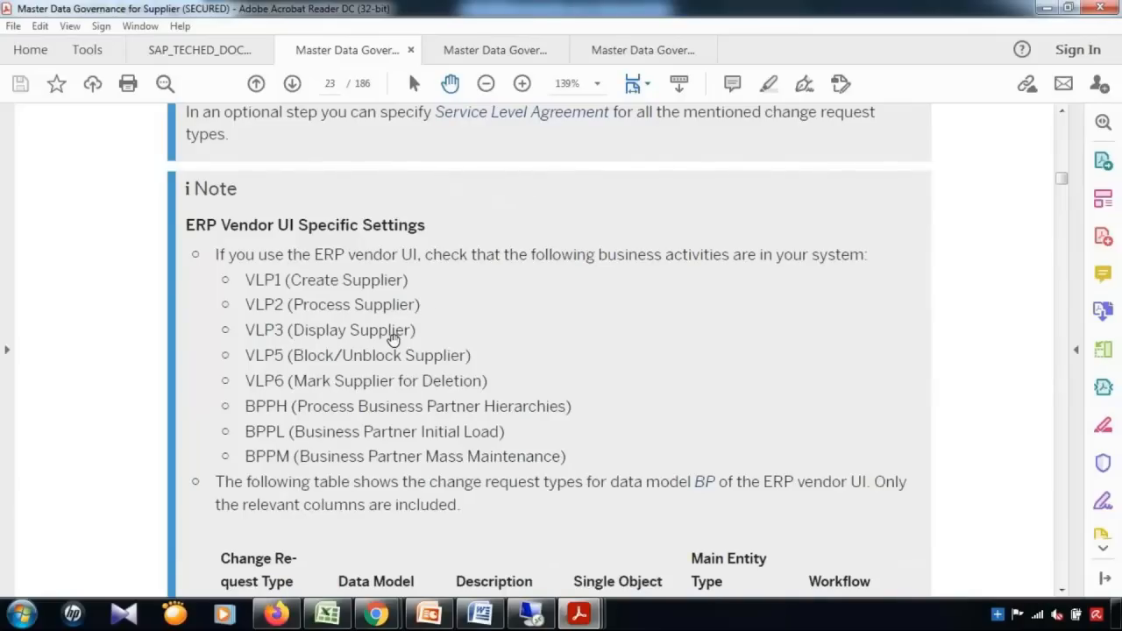
Review the guide's ERP vendor UI change request type table and the entity types and business activities listed for each type.
scroll(388, 334, "down", 6)
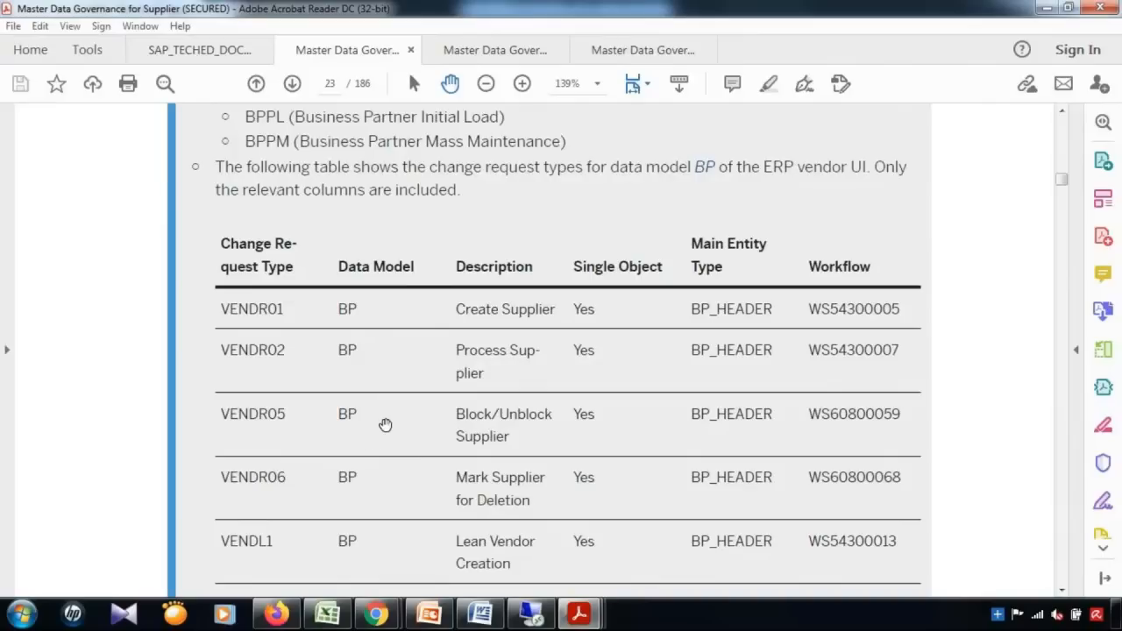
scroll(385, 423, "down", 10)
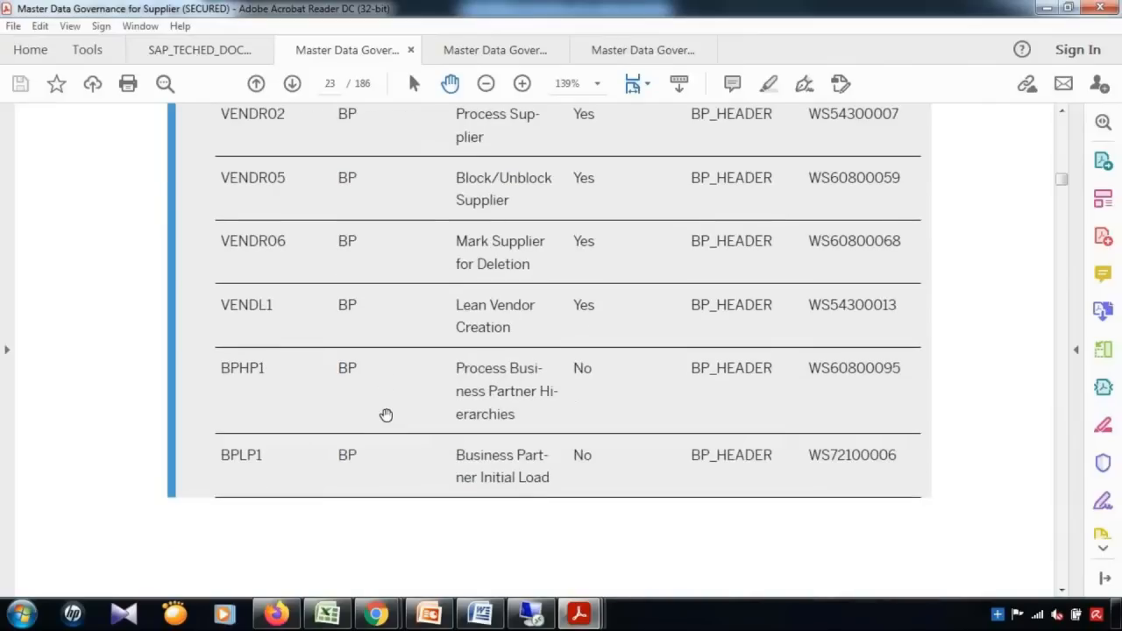
scroll(382, 409, "down", 12)
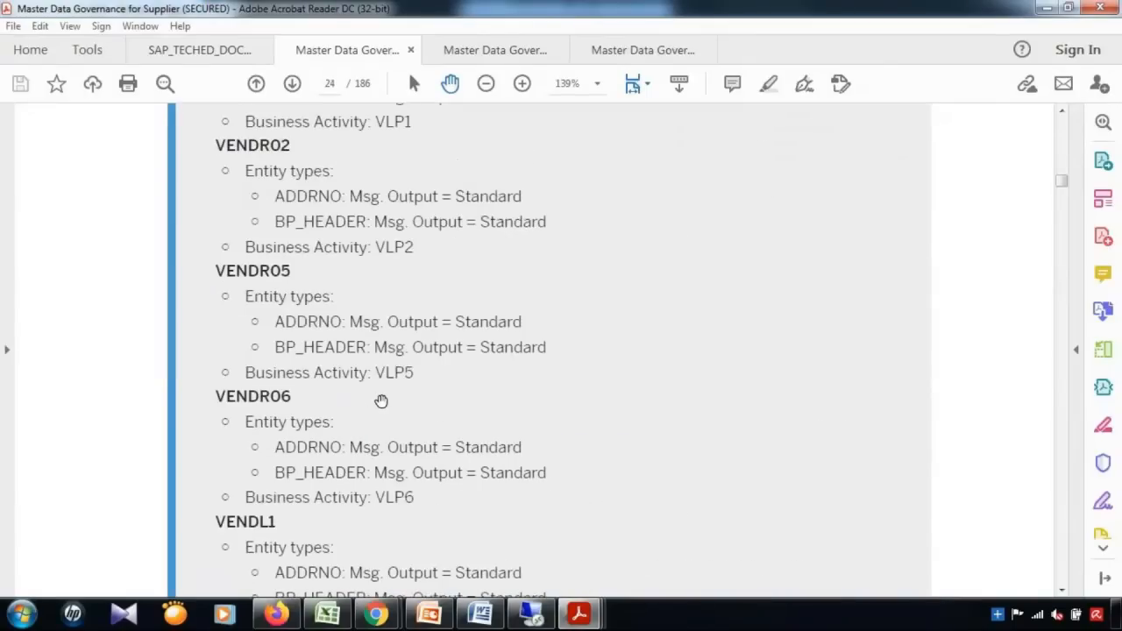
scroll(372, 304, "down", 15)
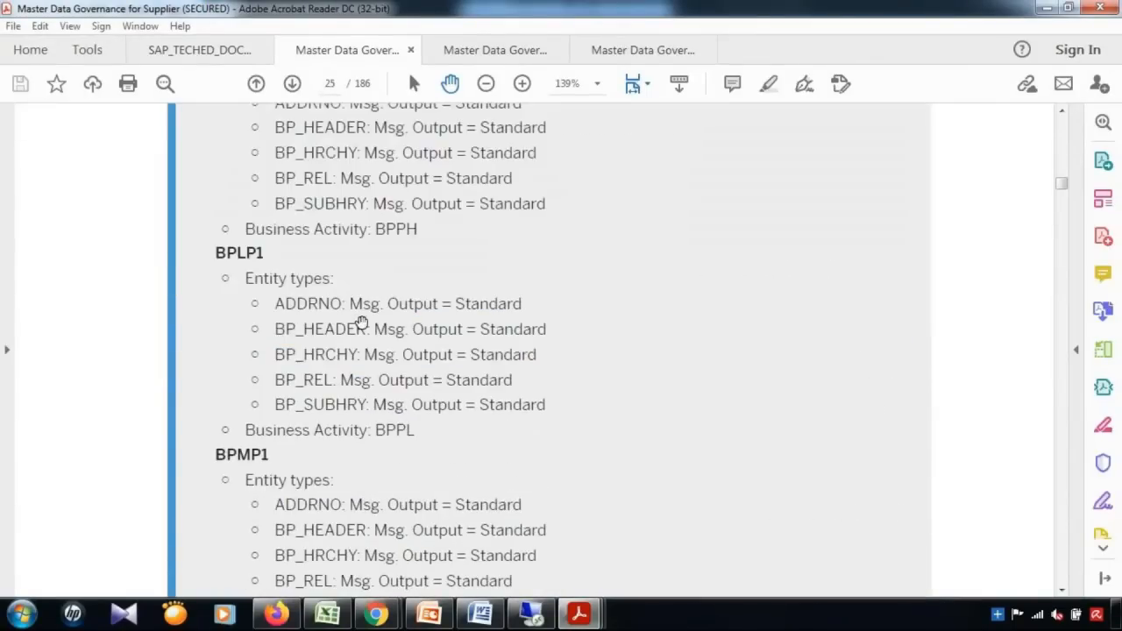
scroll(361, 321, "up", 15)
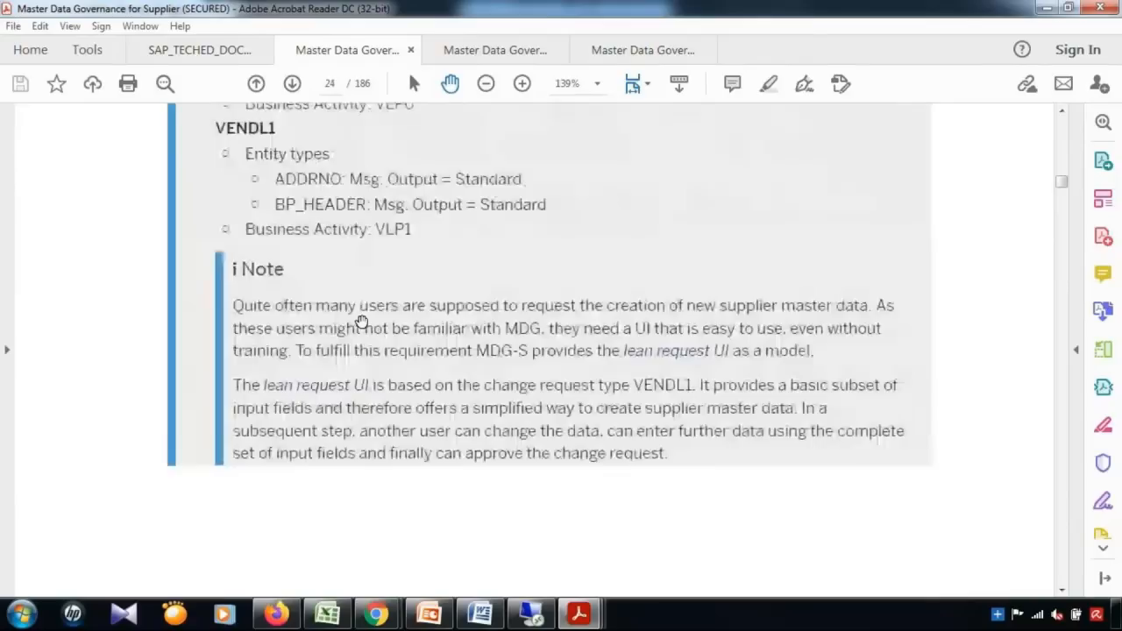
scroll(361, 323, "up", 4)
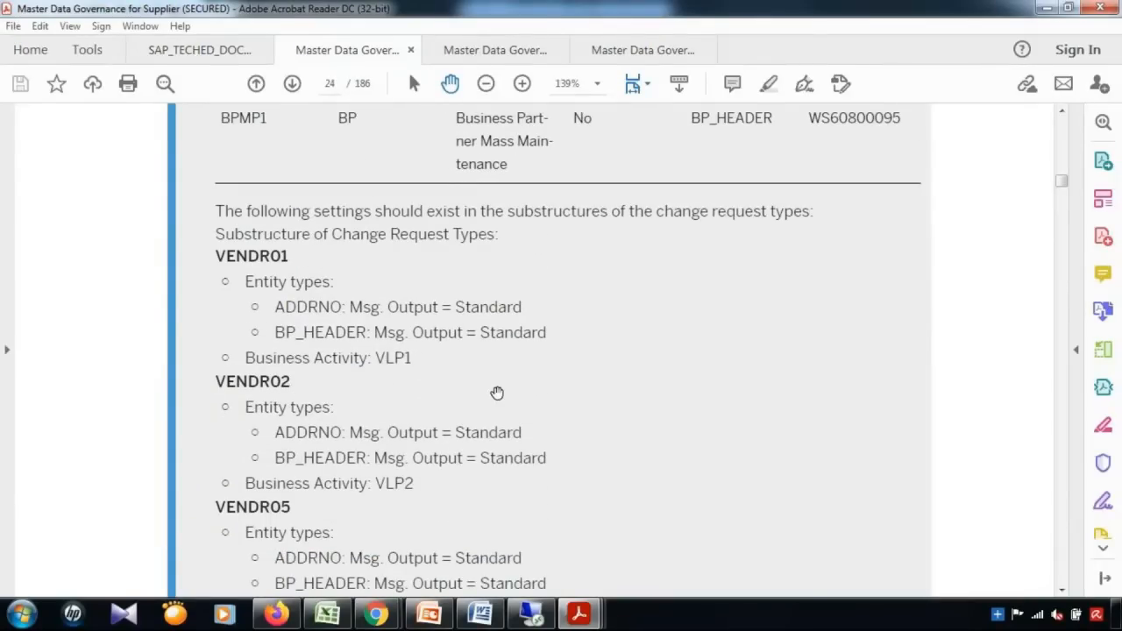
Finish reading the supplier guide's change request section, then open the Master Data Governance for Material guide and collapse its side panes.
scroll(496, 390, "down", 10)
scroll(497, 383, "down", 12)
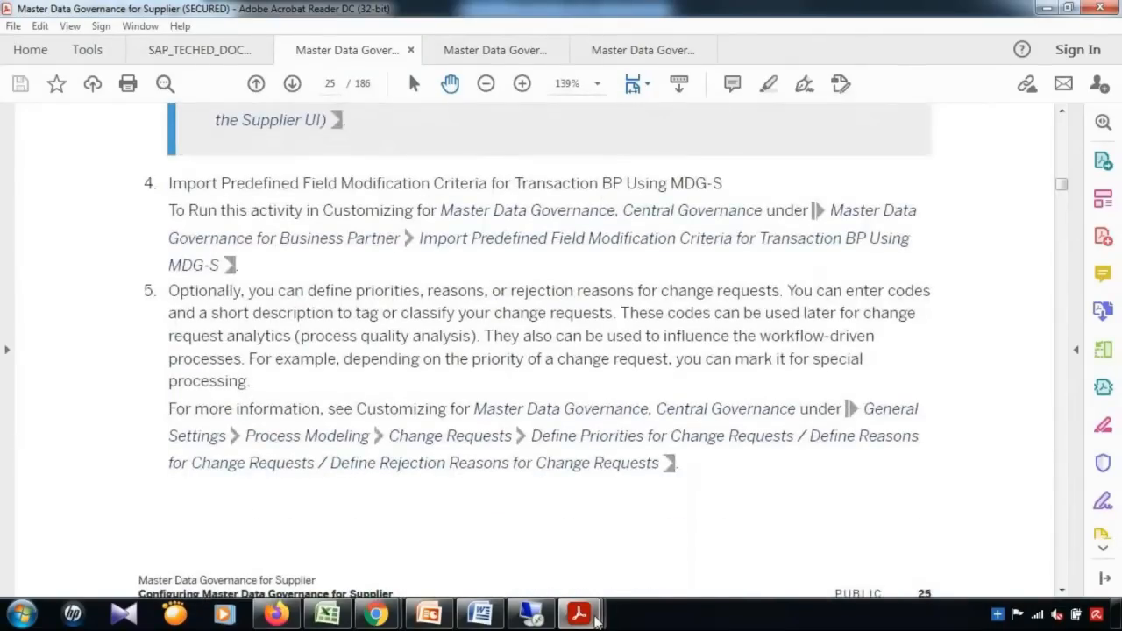
mouse_move(590, 615)
left_click(671, 535)
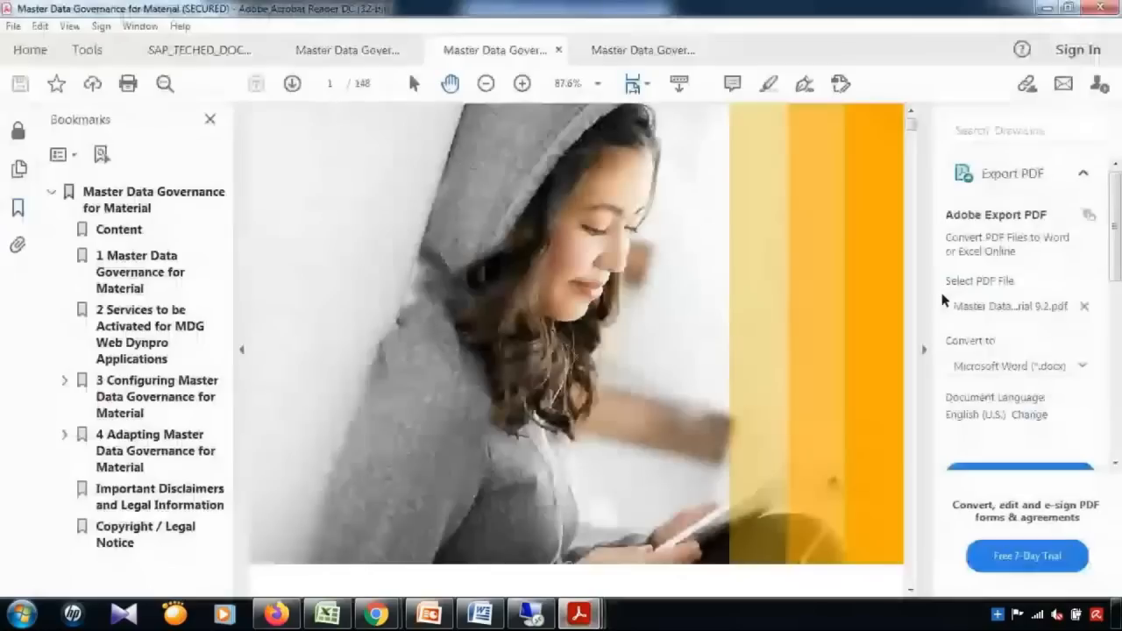
left_click(920, 350)
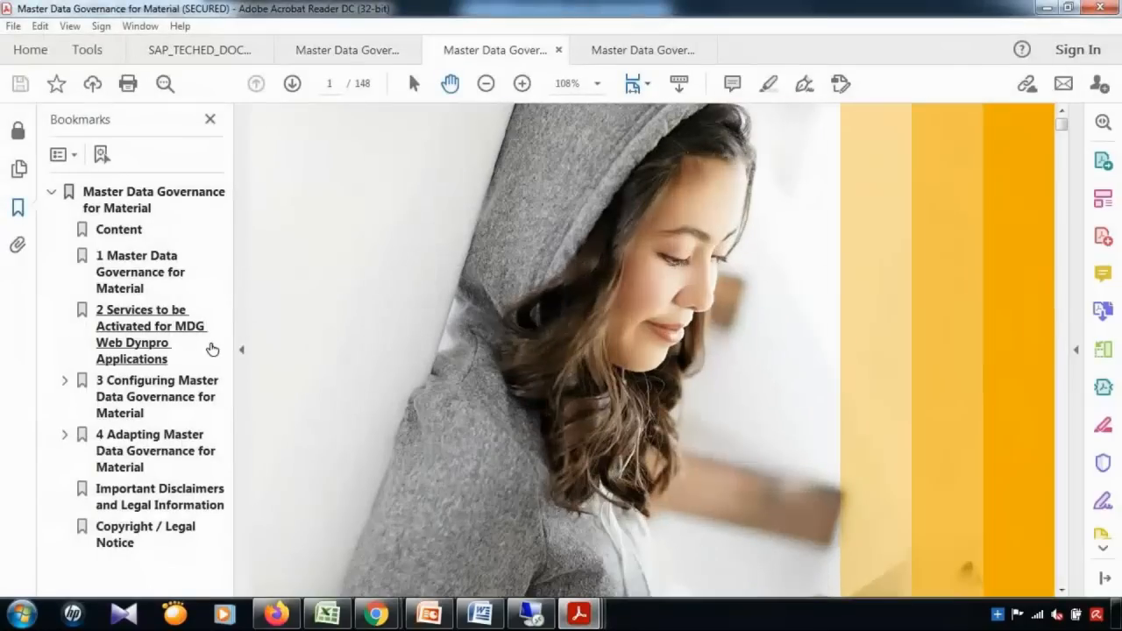
left_click(241, 349)
Go through the material guide to find section 3.7, Configure Change Request Settings.
scroll(386, 366, "down", 5)
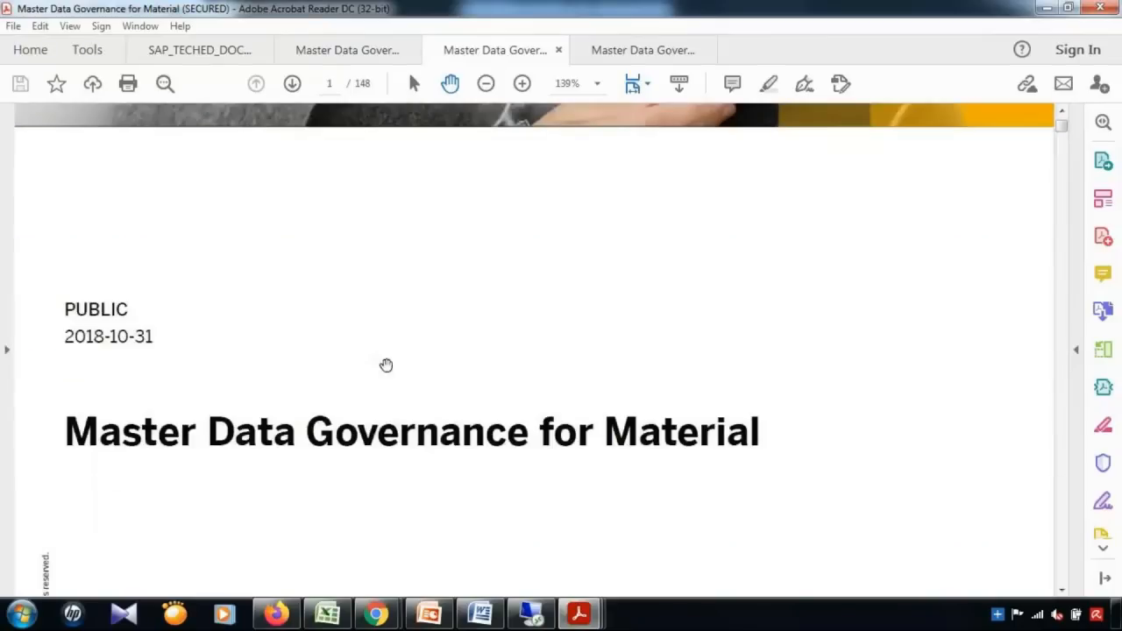
scroll(371, 426, "down", 5)
scroll(511, 383, "down", 2)
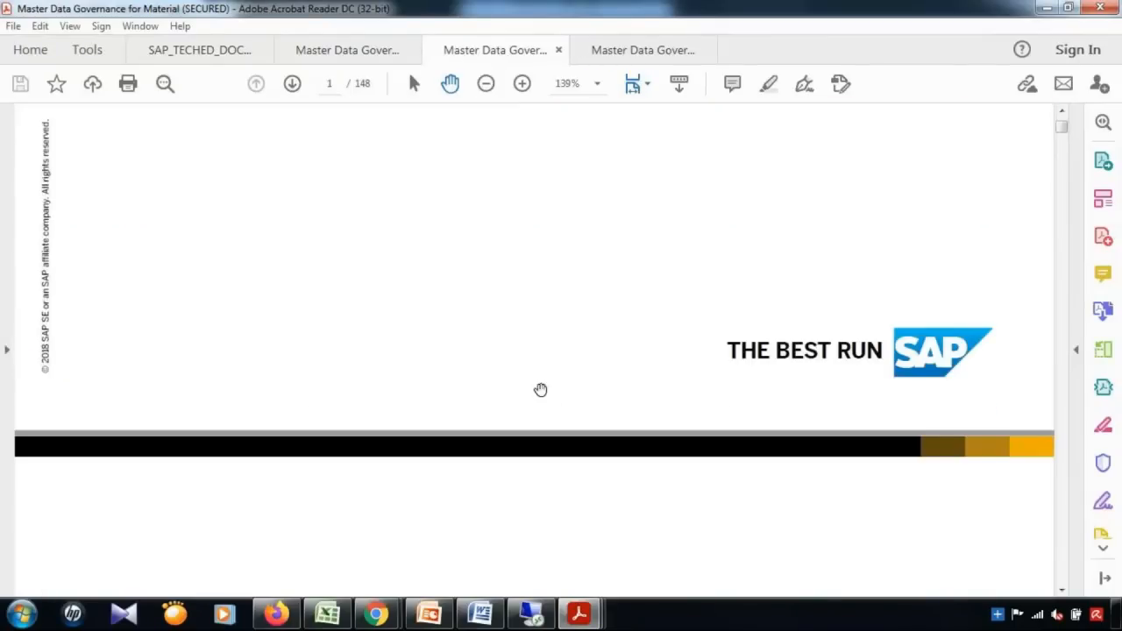
scroll(599, 303, "down", 5)
scroll(598, 302, "down", 20)
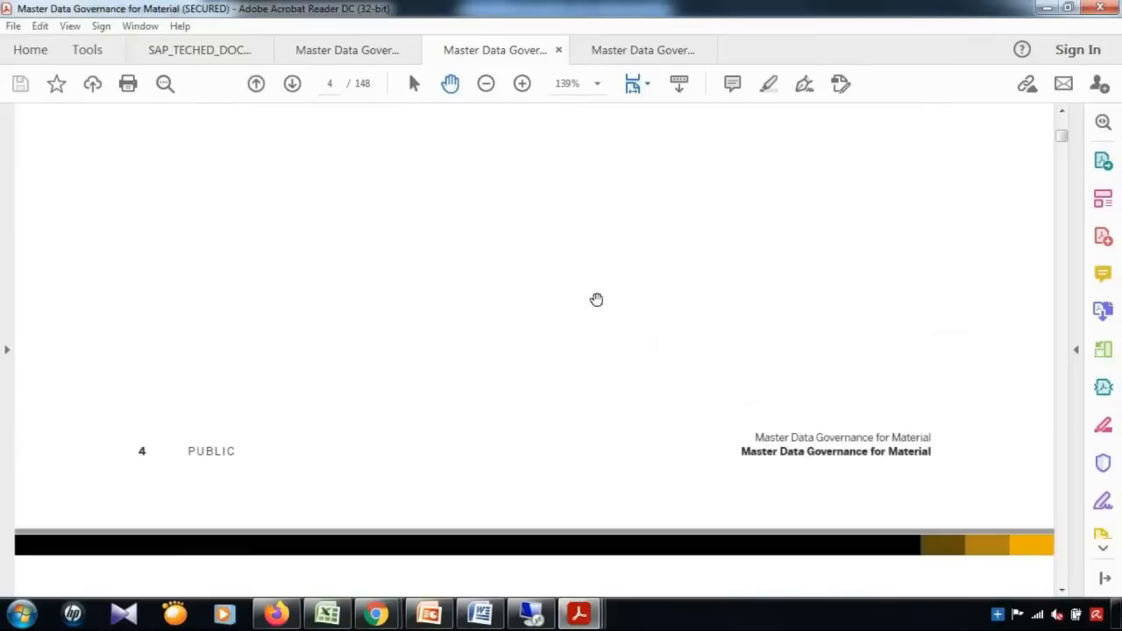
scroll(596, 300, "down", 20)
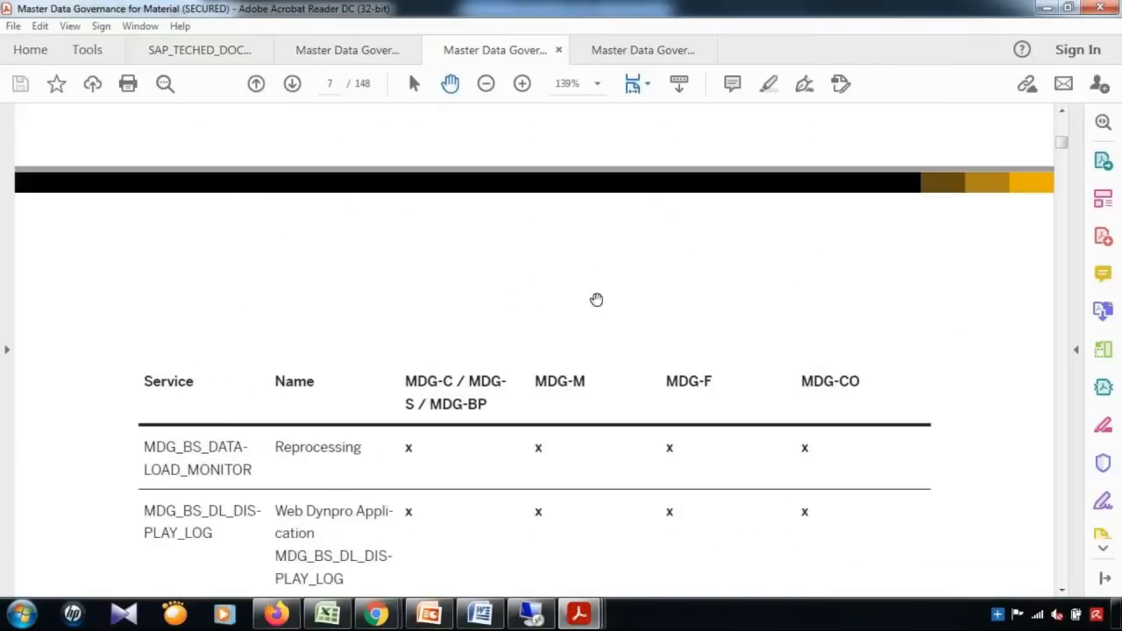
scroll(594, 300, "down", 20)
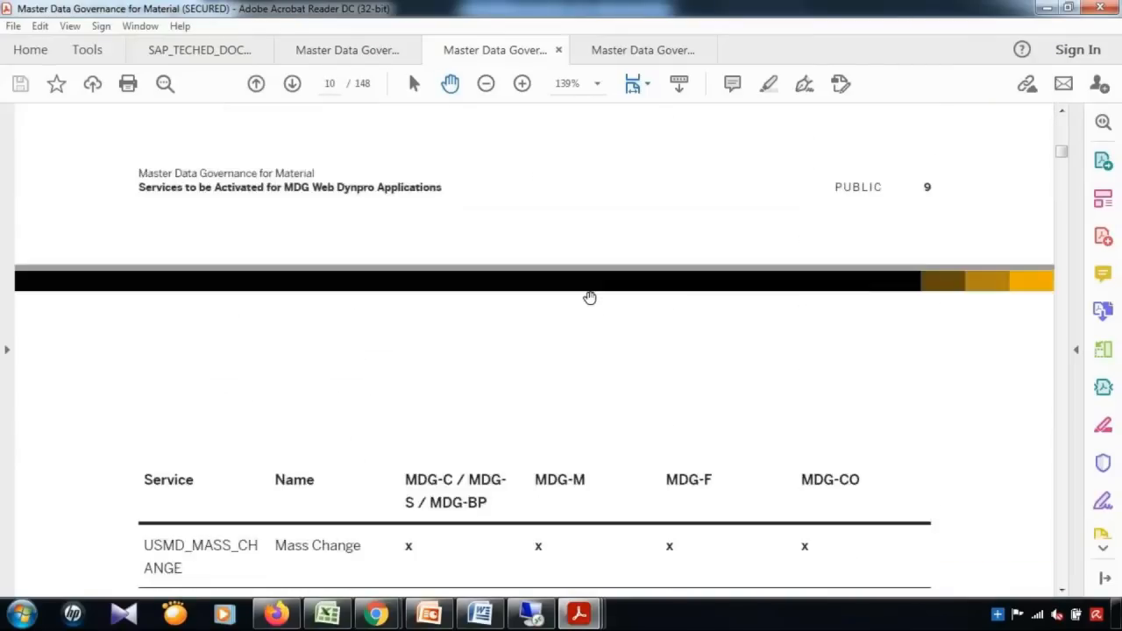
scroll(590, 298, "down", 20)
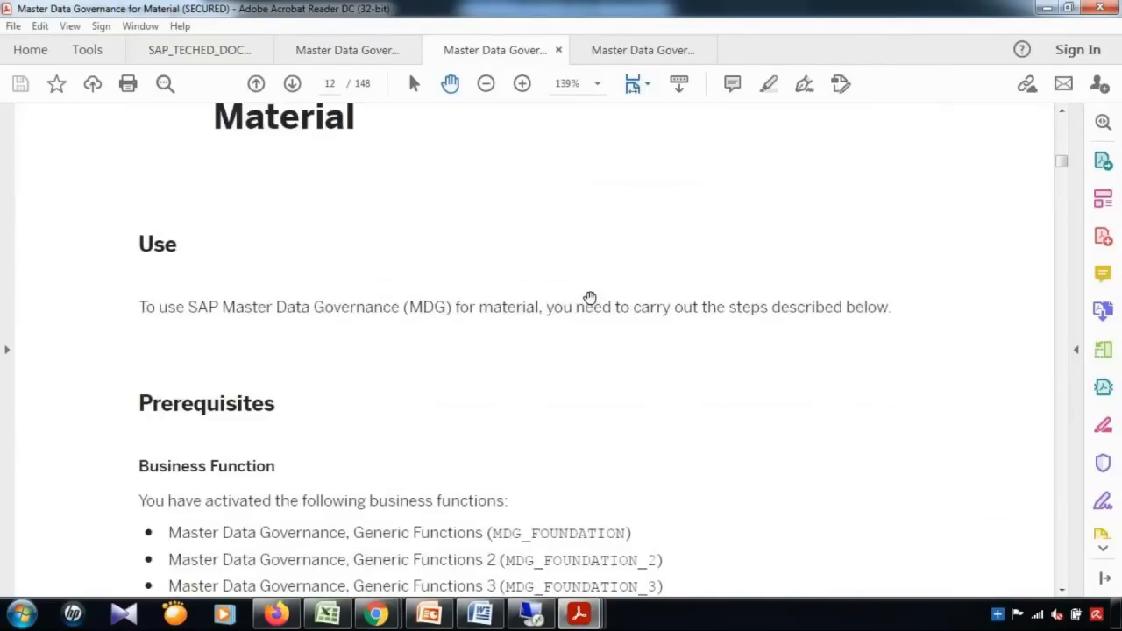
scroll(589, 296, "down", 20)
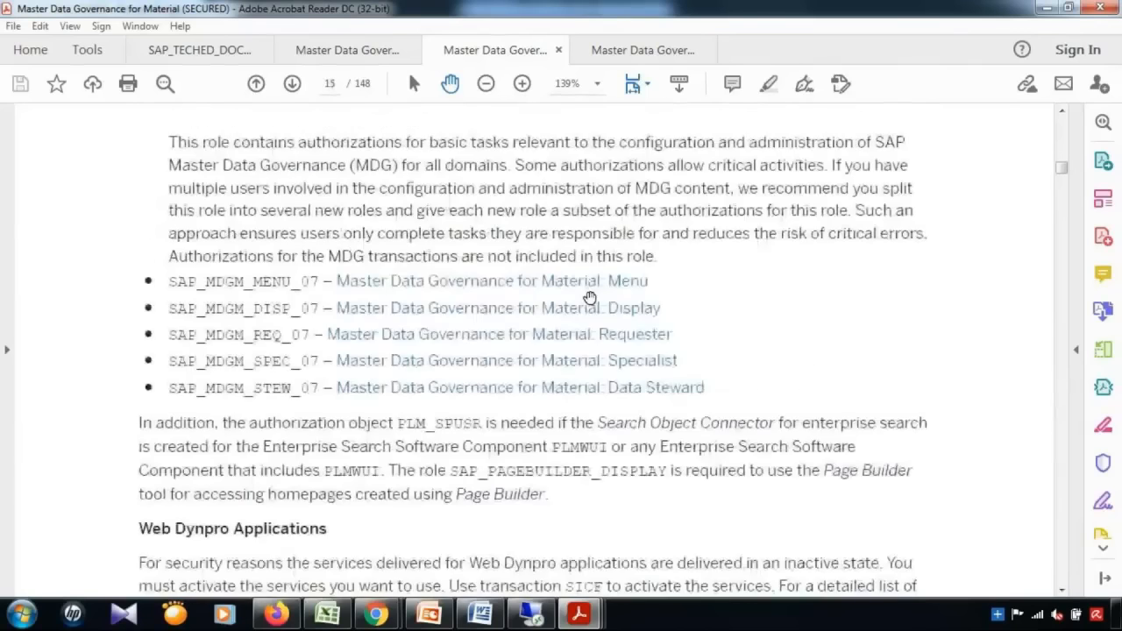
scroll(590, 298, "down", 18)
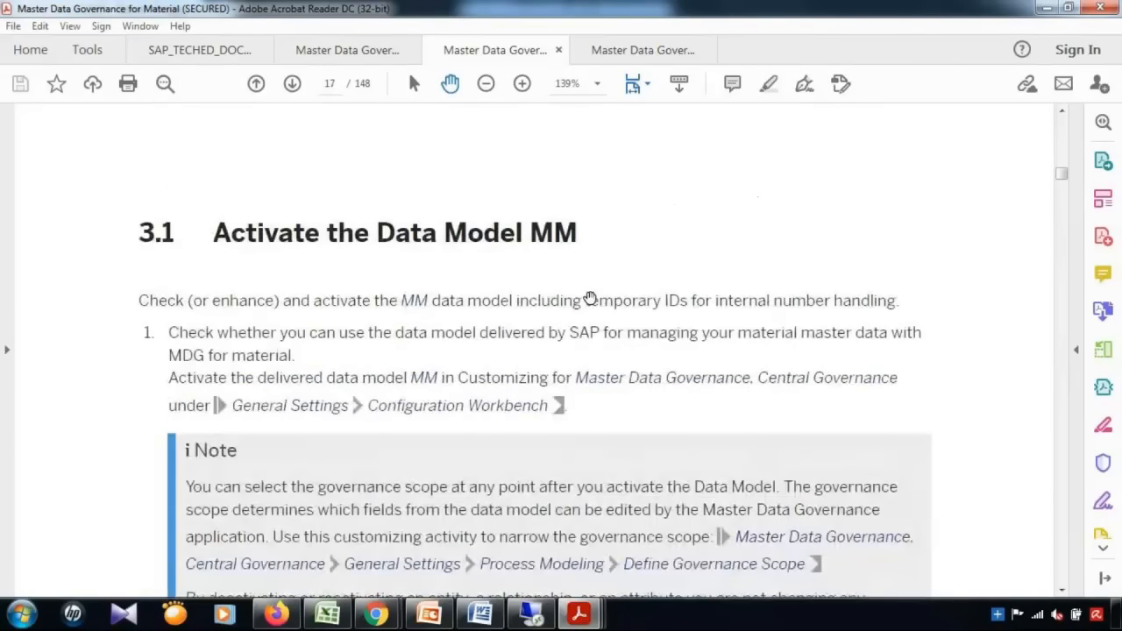
scroll(590, 298, "down", 12)
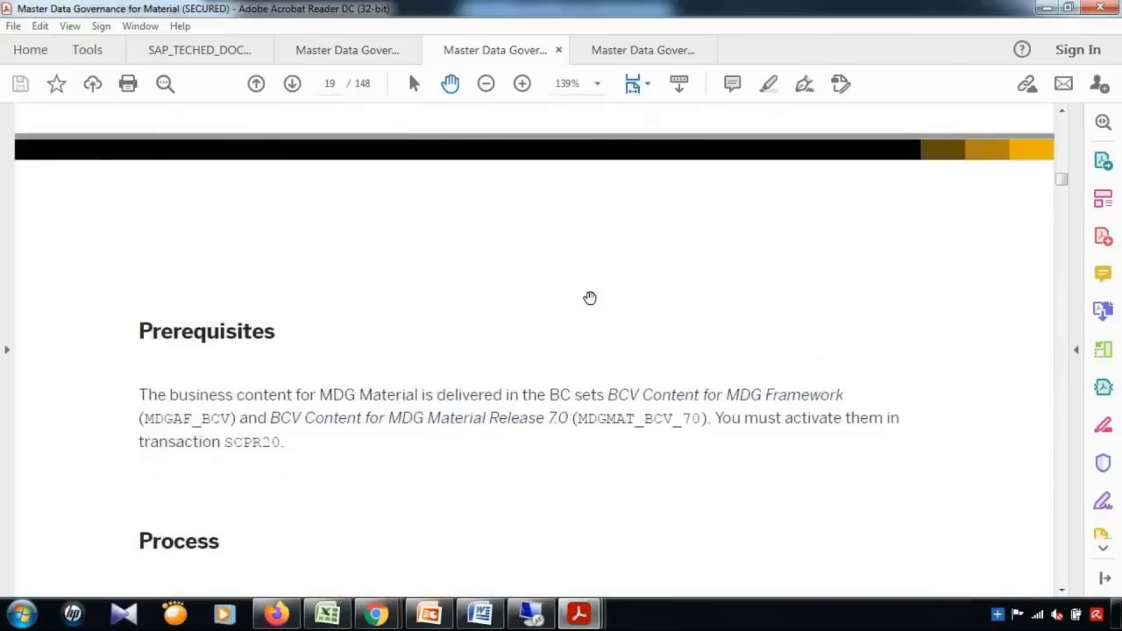
scroll(590, 298, "up", 5)
scroll(590, 298, "down", 20)
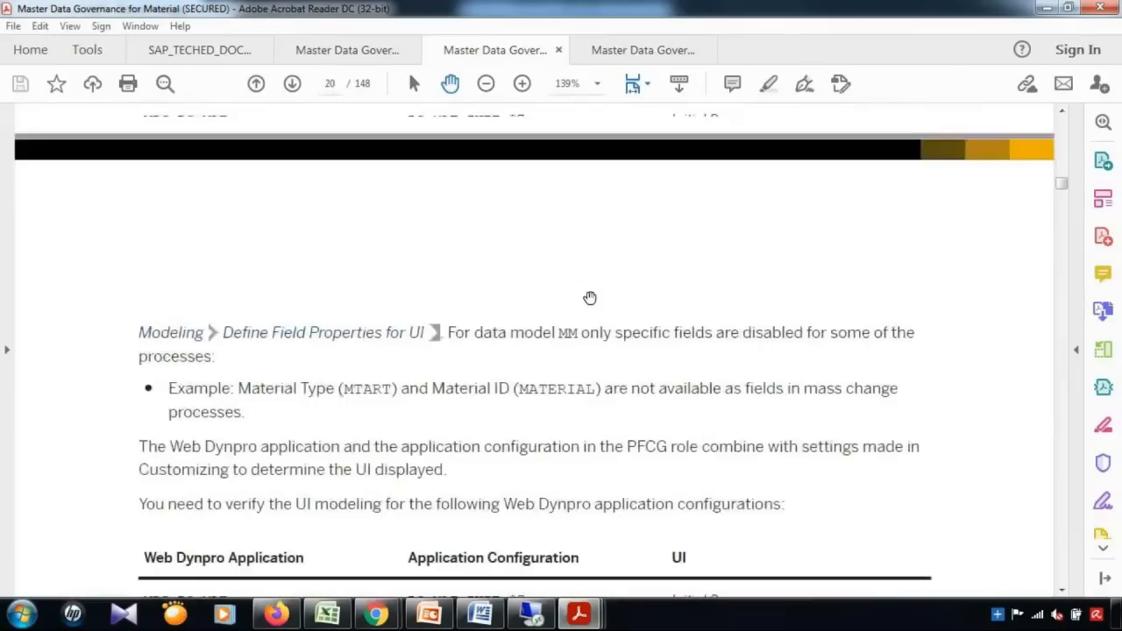
scroll(590, 298, "down", 6)
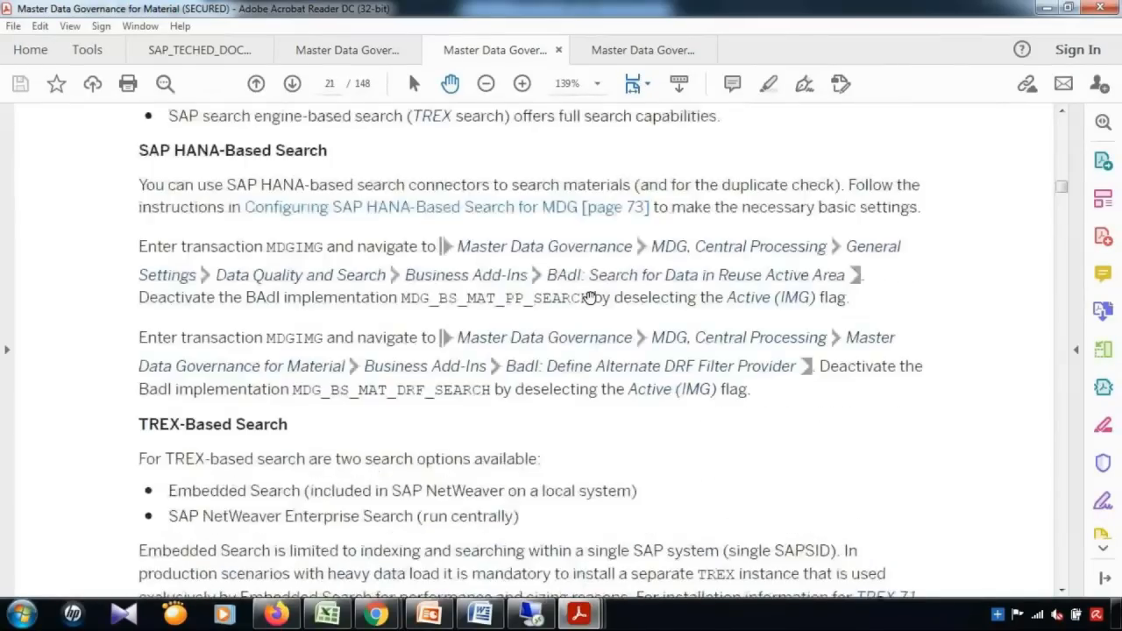
scroll(590, 298, "down", 12)
scroll(590, 298, "down", 20)
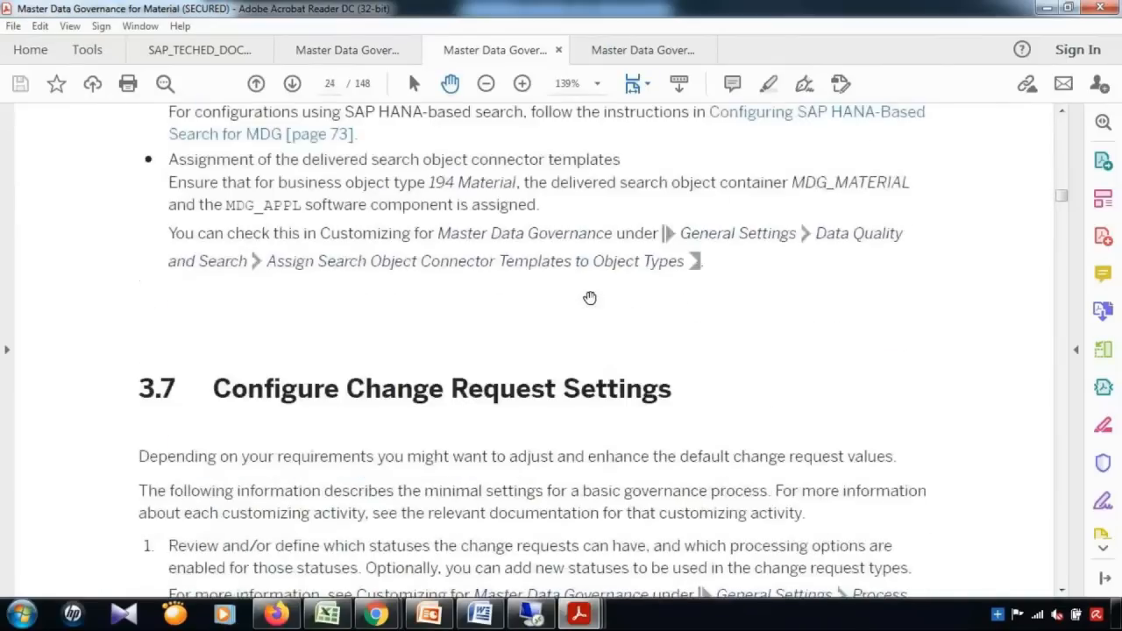
scroll(590, 298, "up", 10)
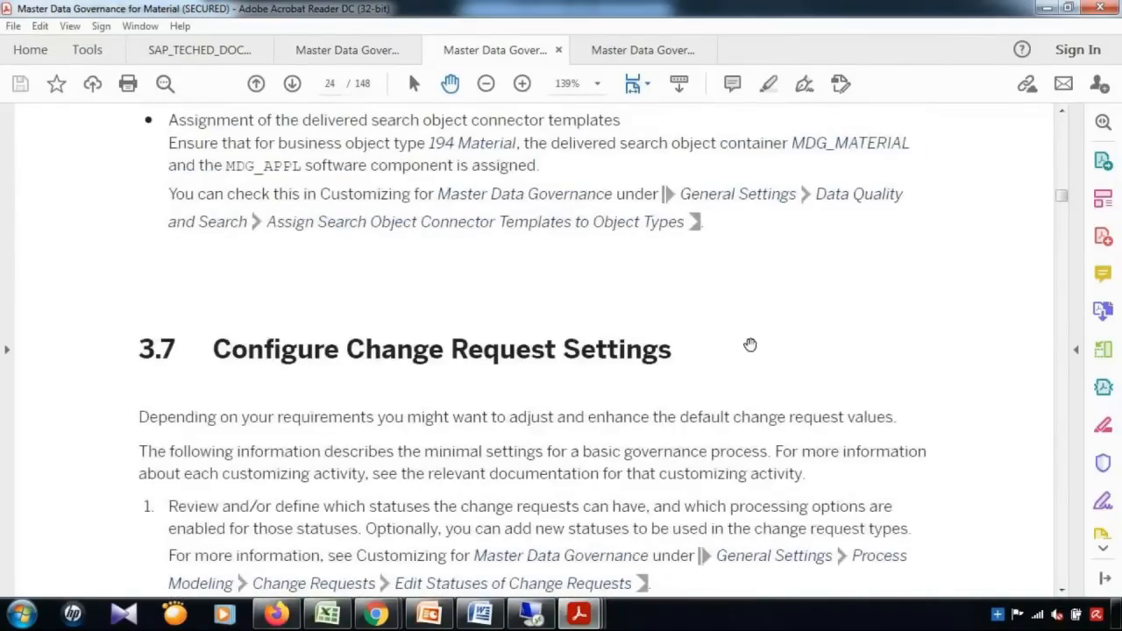
Review the change request statuses and their permitted processing listed in section 3.7 of the material guide.
scroll(747, 341, "down", 4)
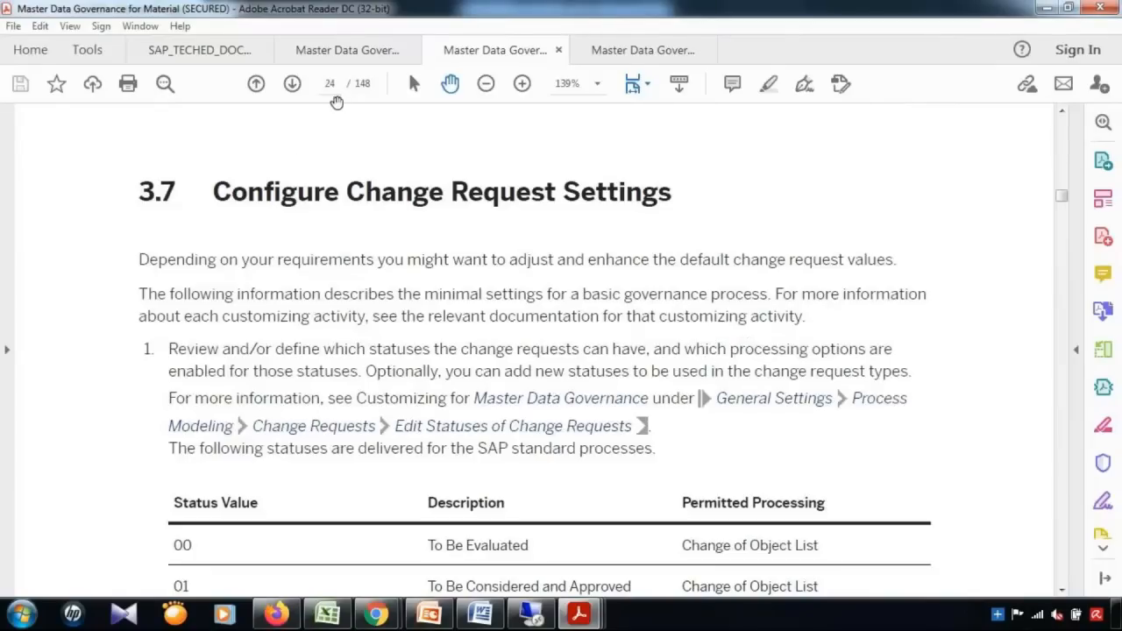
scroll(882, 300, "down", 5)
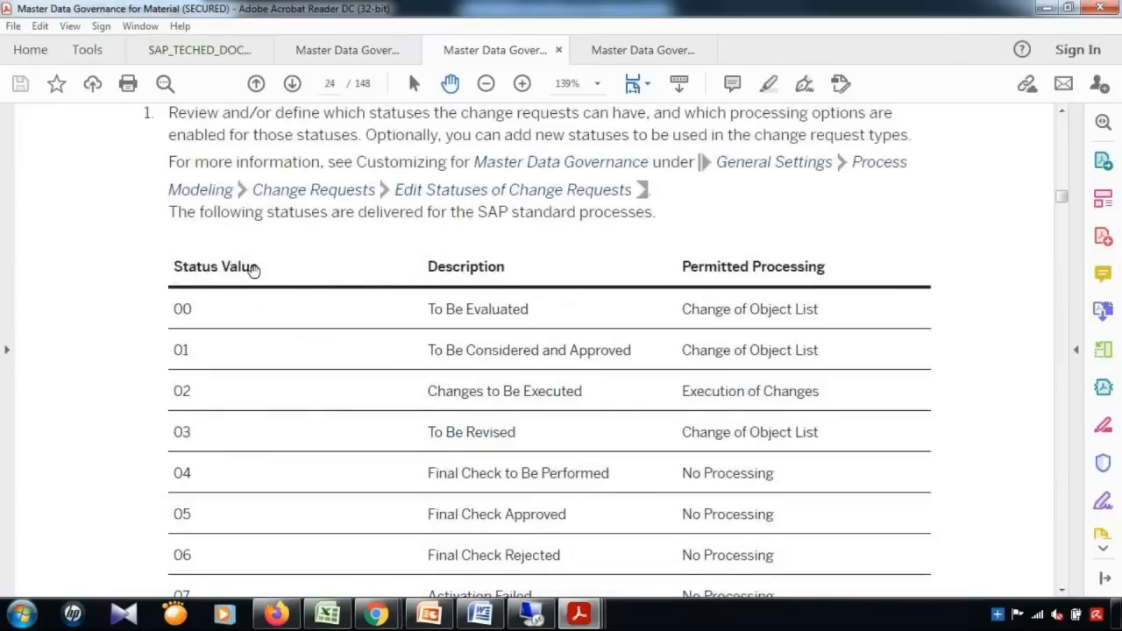
scroll(253, 272, "down", 2)
scroll(255, 272, "down", 15)
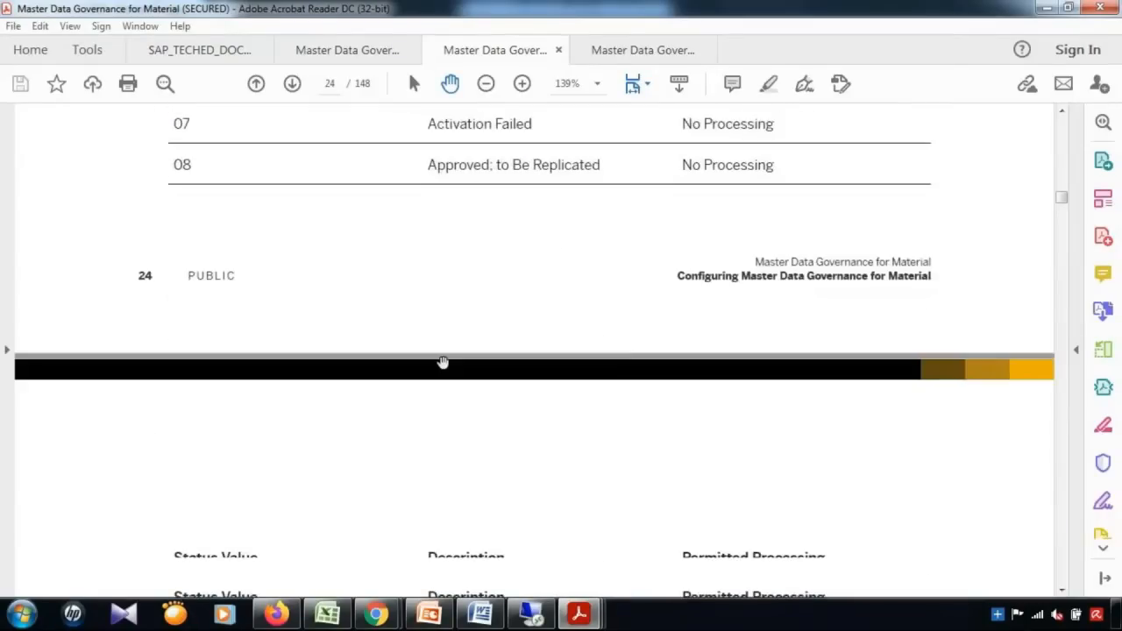
Read the business activities and the change request type table for data model MM in the material guide.
scroll(438, 358, "down", 5)
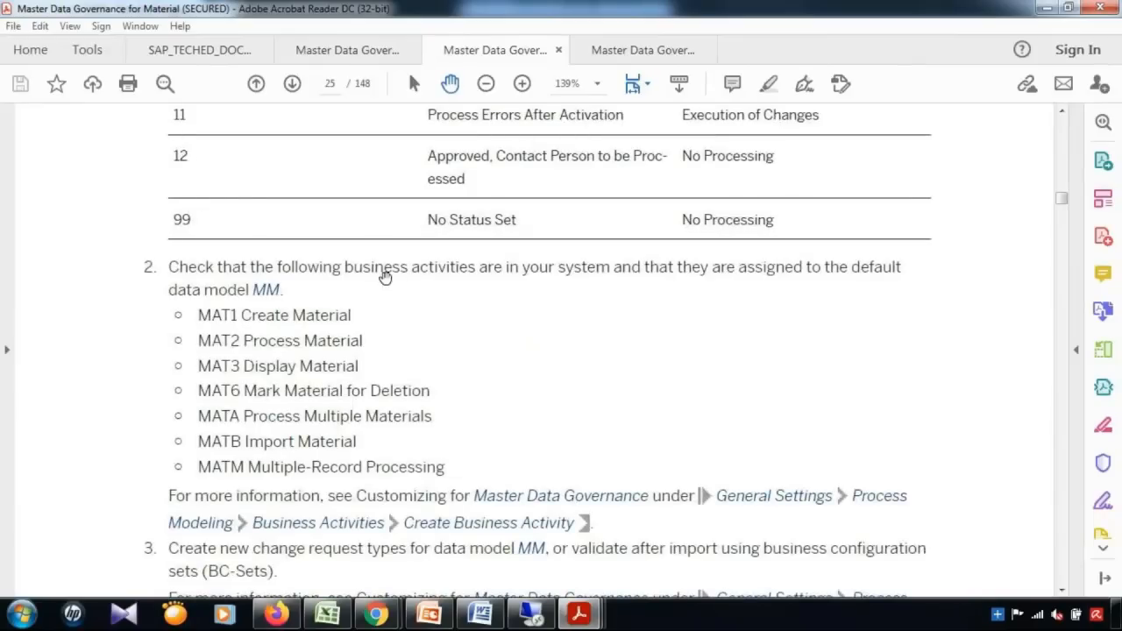
scroll(476, 277, "down", 1)
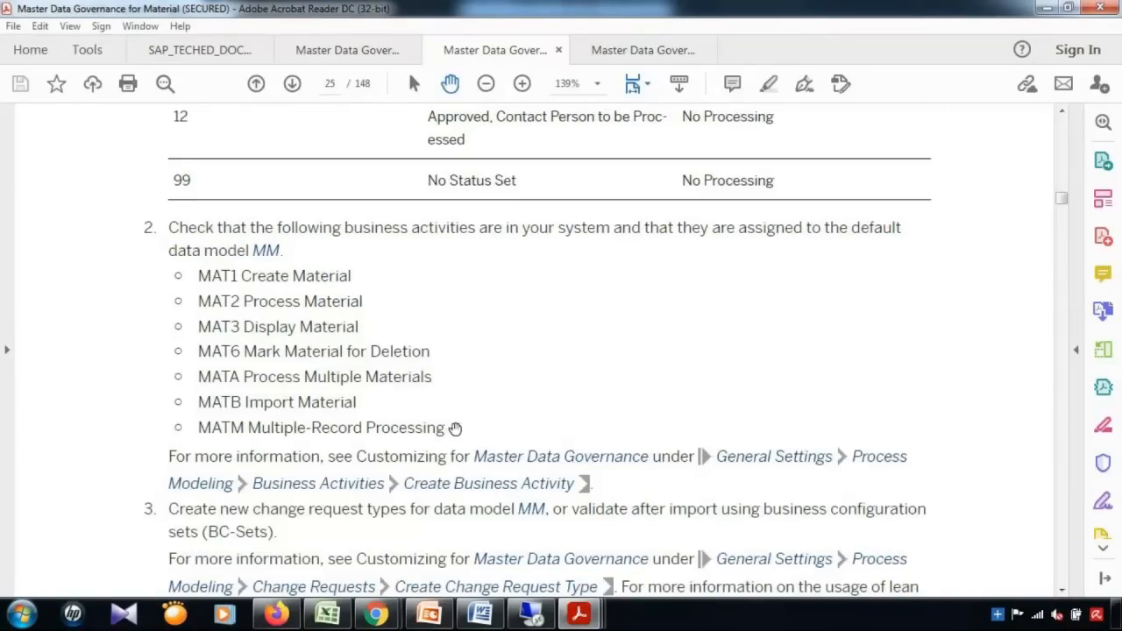
scroll(447, 426, "down", 10)
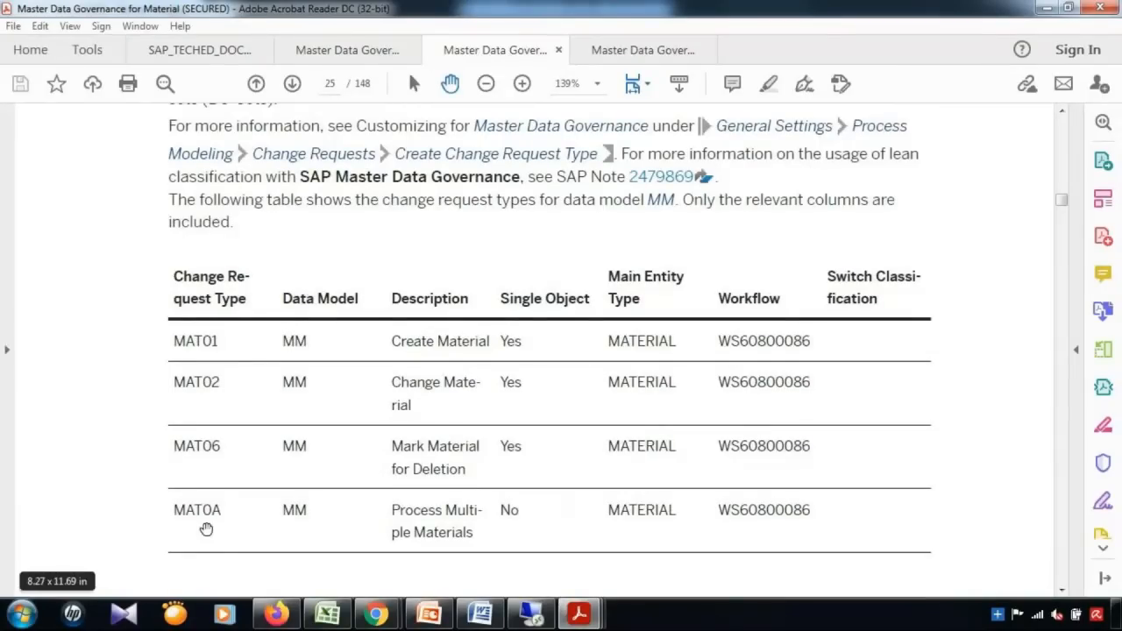
Switch to the SAP remote session and position the change request type list at the entries starting with MAT.
left_click(536, 619)
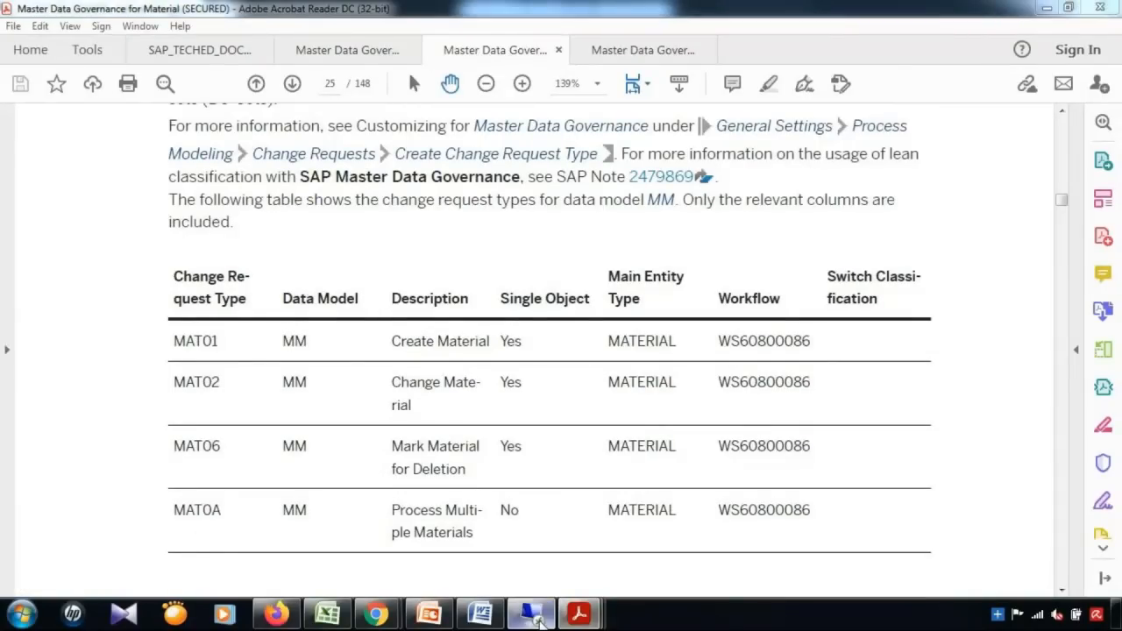
left_click(310, 83)
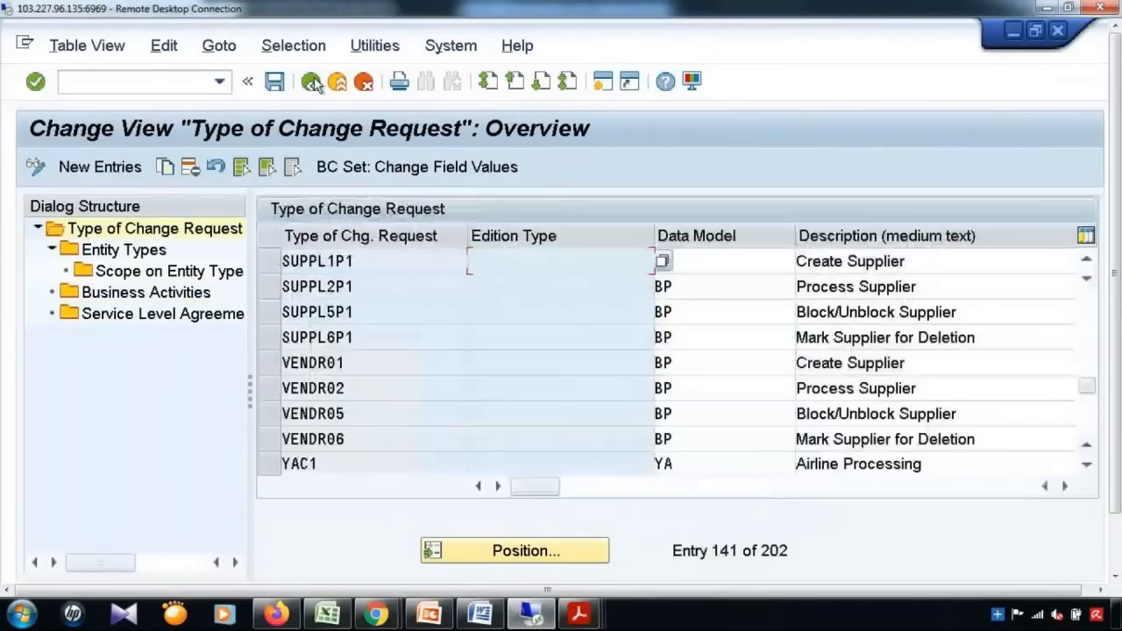
left_click(273, 362)
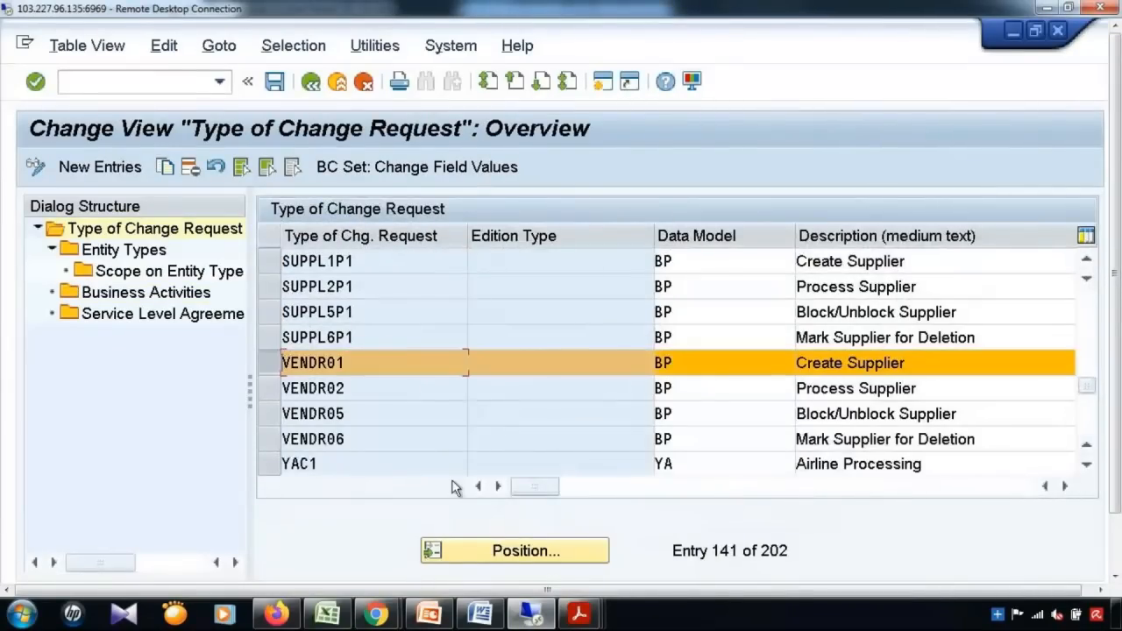
left_click(275, 369)
left_click(524, 548)
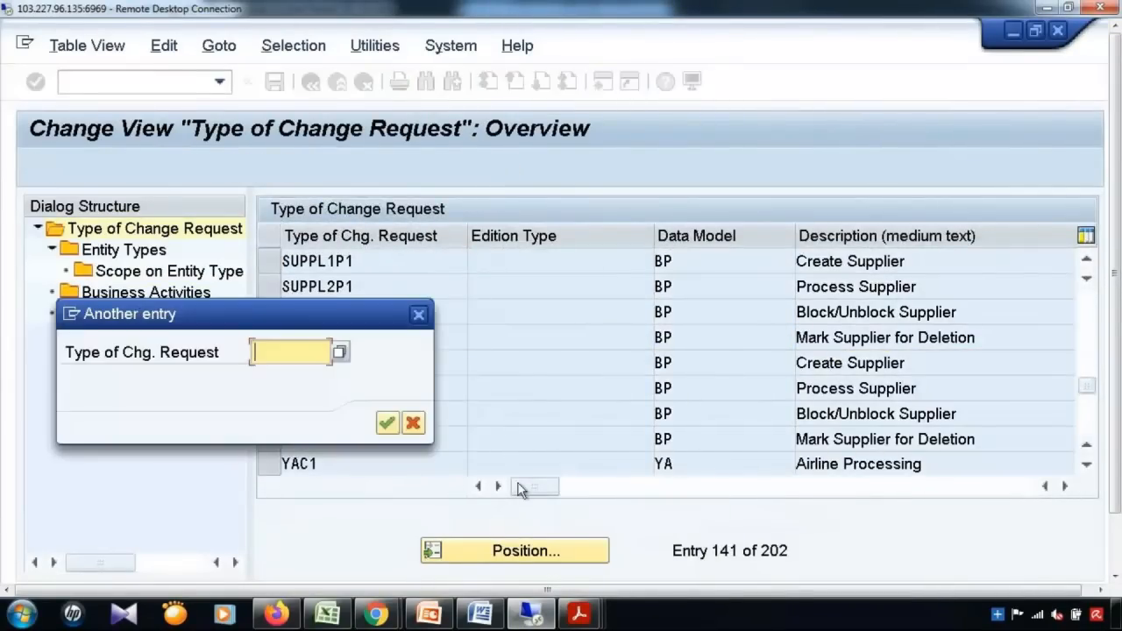
type("MAT")
key("Return")
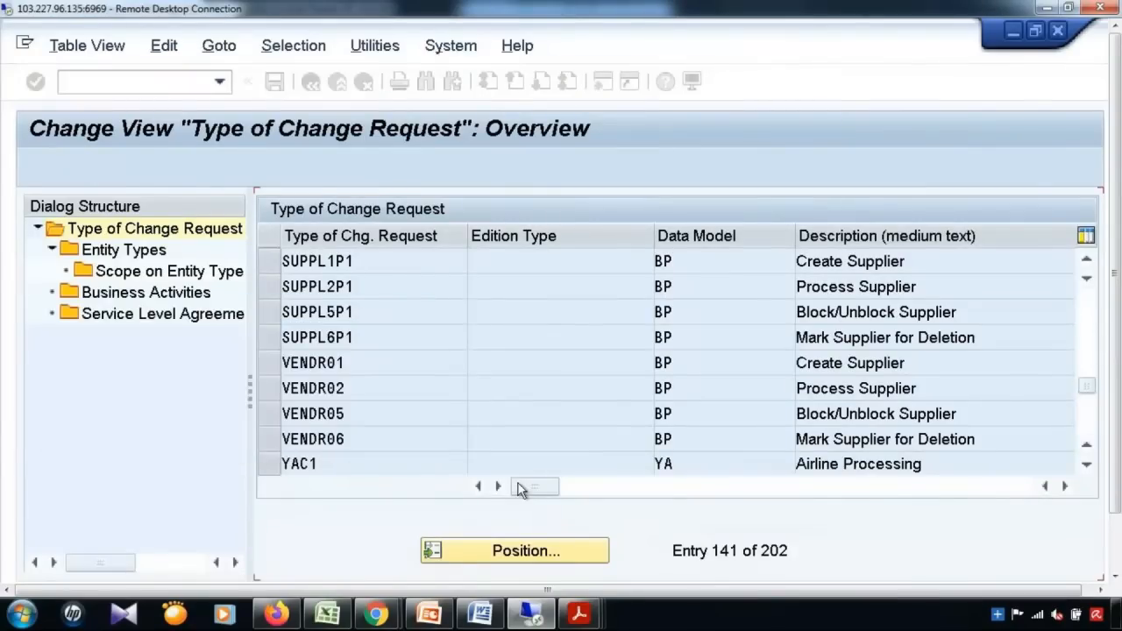
Mark change request types MAT01, MAT02, MAT06, MAT0A and MAT0B while checking them against the material guide.
left_click(276, 268)
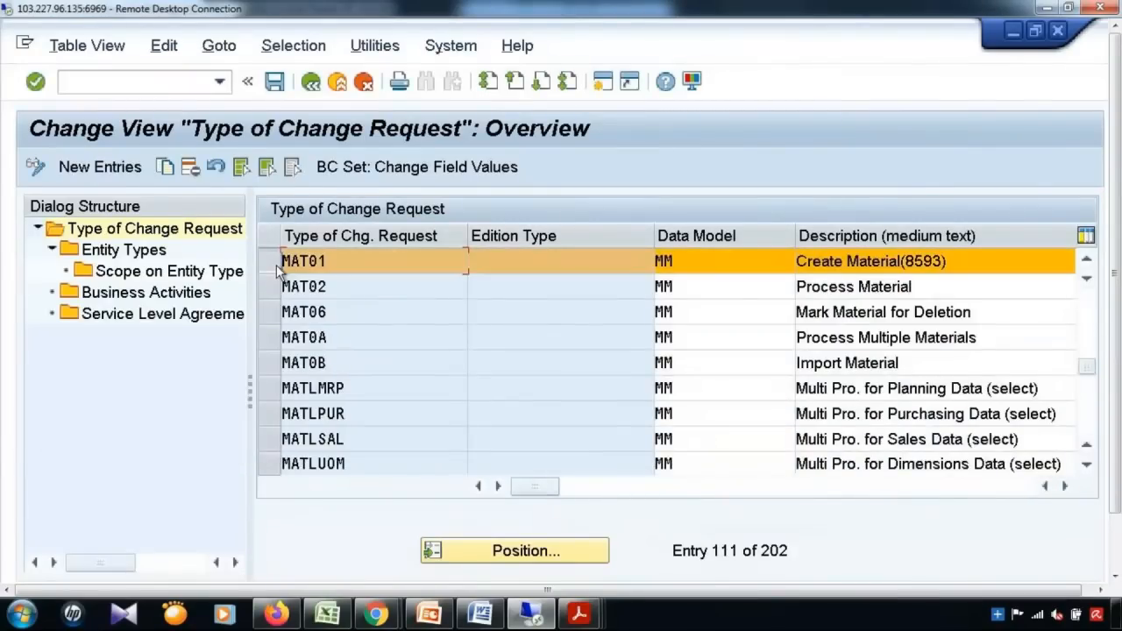
left_click(270, 286)
left_click(271, 322)
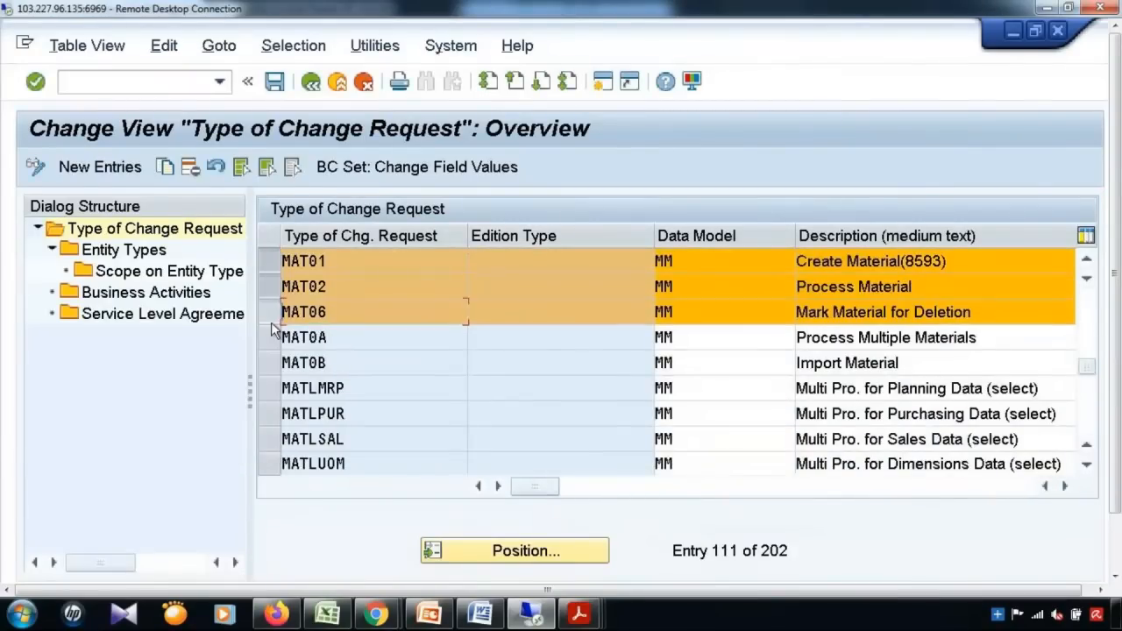
left_click(271, 345)
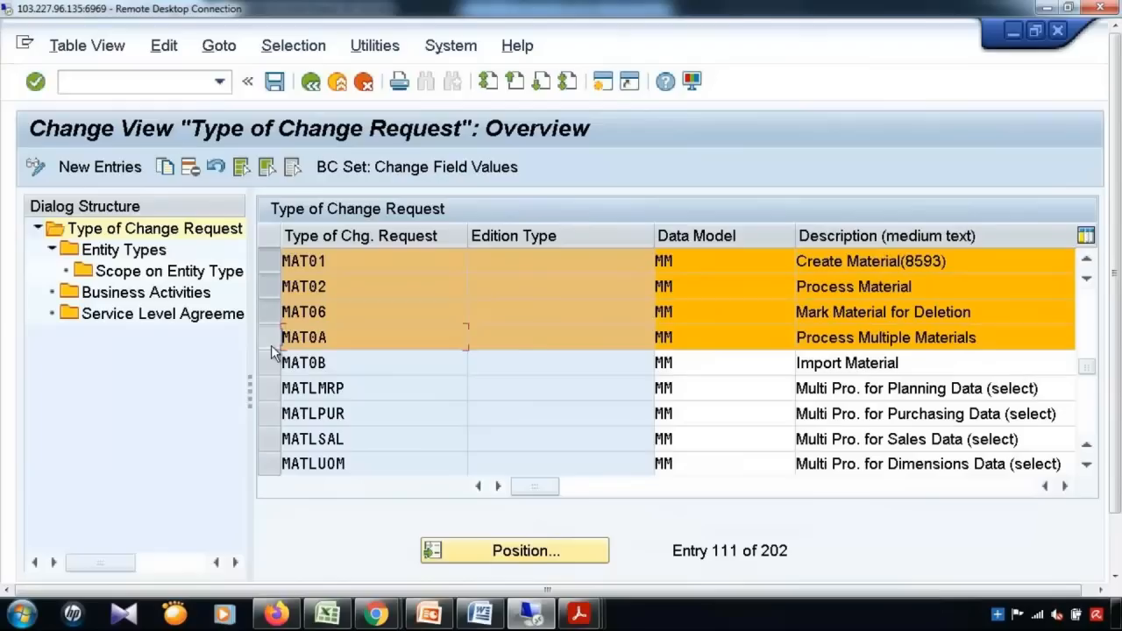
left_click(270, 363)
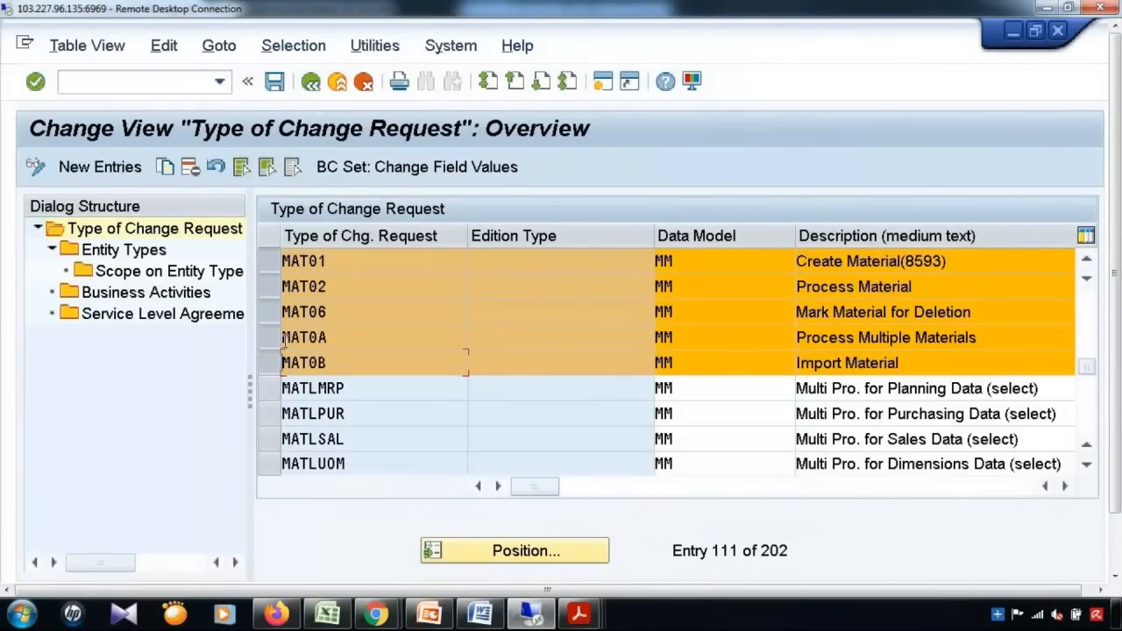
Keep only MAT01 selected, open its entity types and check the DRADBASIC and MATERIAL entries.
left_click(270, 287)
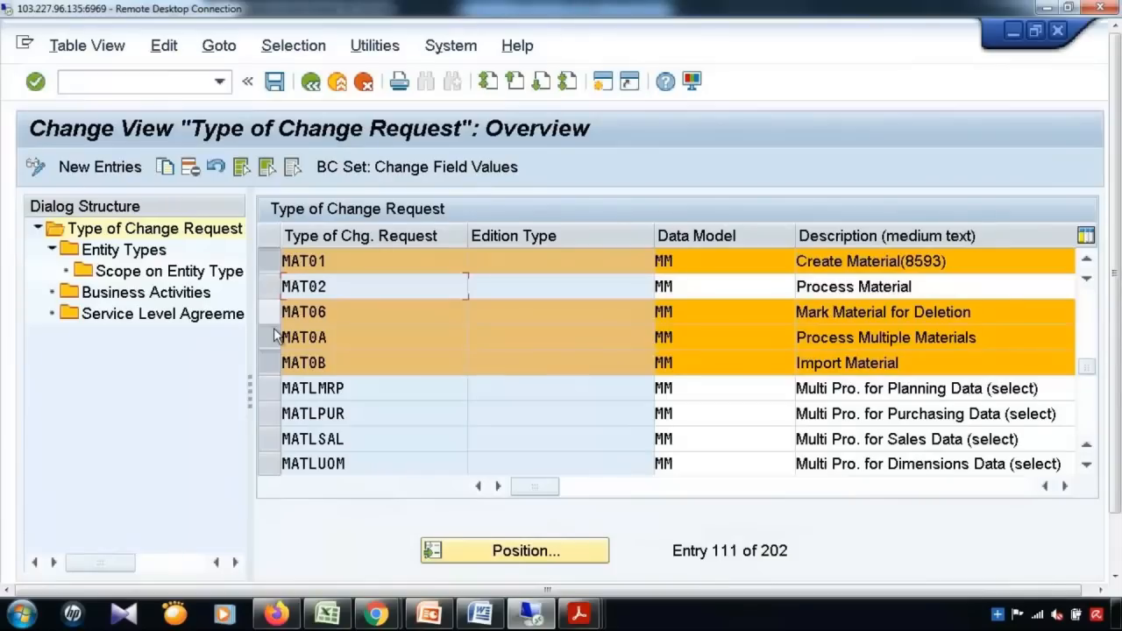
left_click(270, 312)
left_click(270, 337)
left_click(270, 363)
left_click(148, 253)
double_click(147, 252)
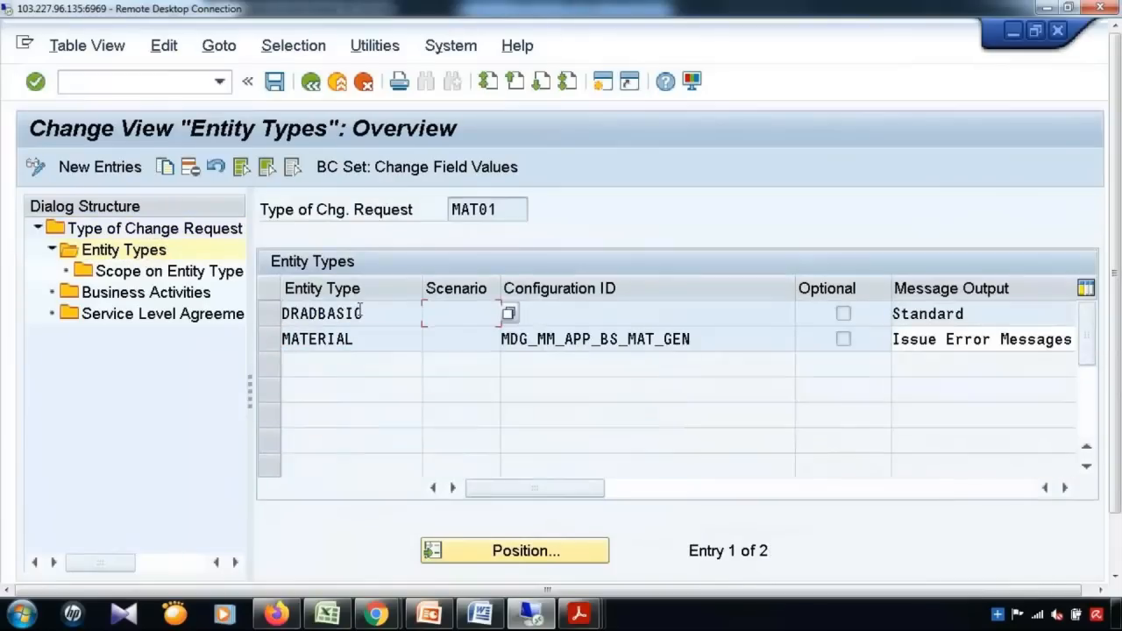
left_click_drag(365, 314, 279, 314)
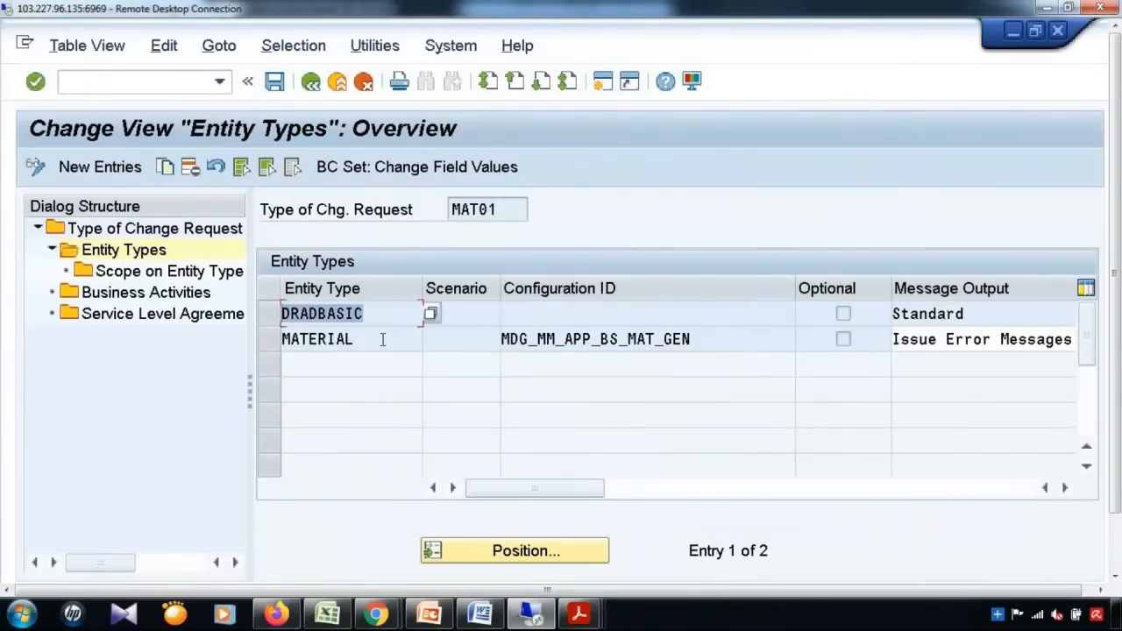
left_click_drag(382, 339, 255, 339)
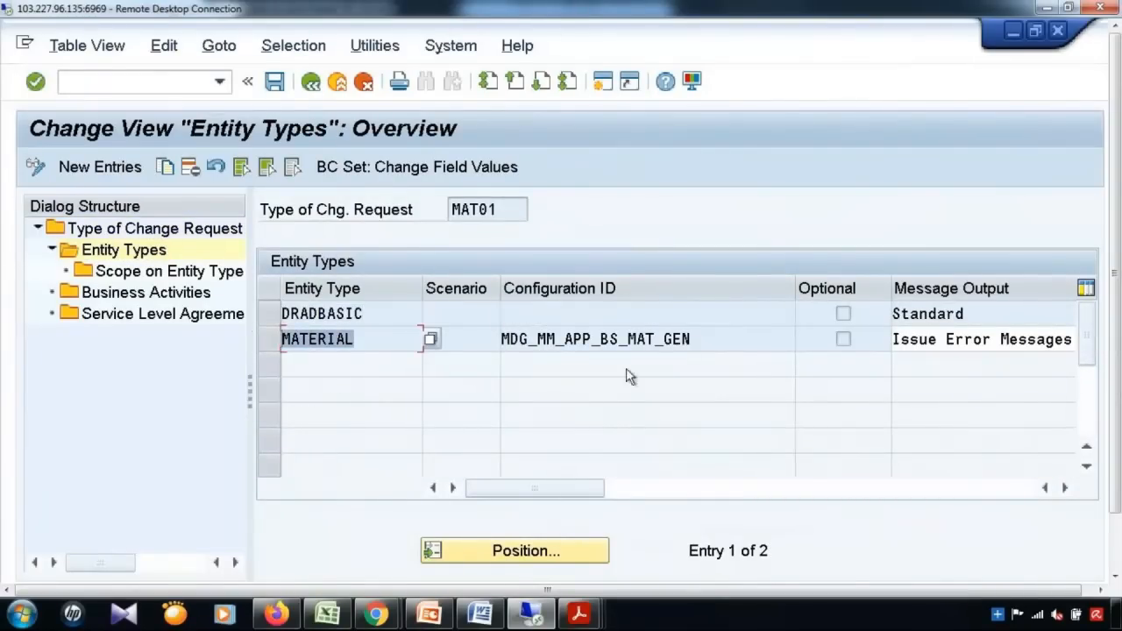
Check the MATERIAL entity's configuration ID and the business activities assigned to MAT01, then leave the change request types without saving.
left_click_drag(721, 342, 498, 341)
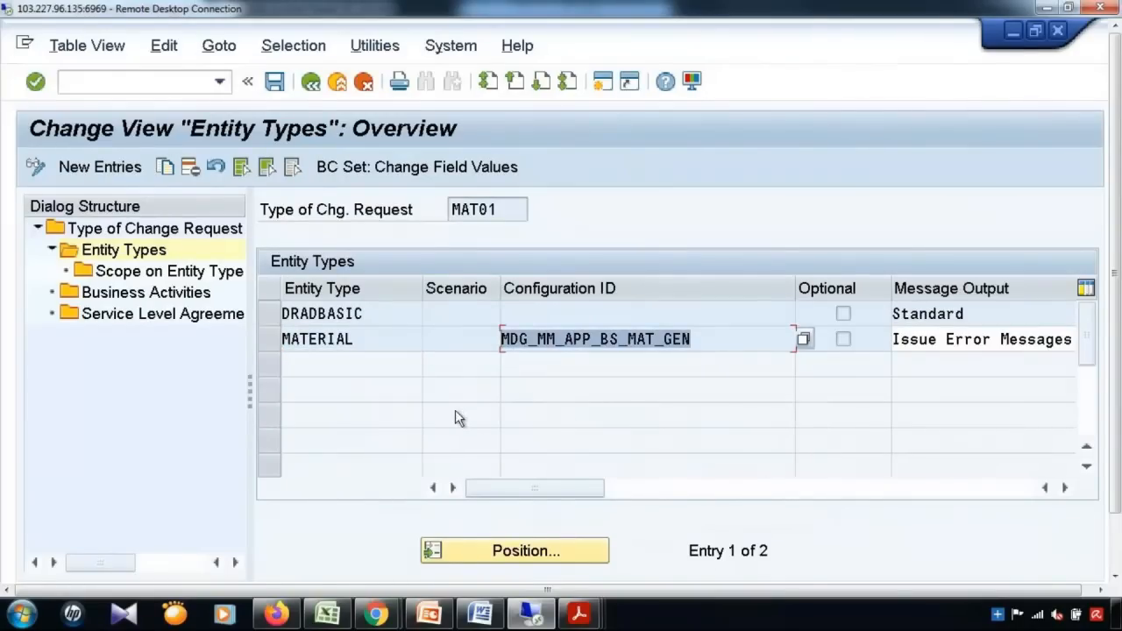
left_click(269, 344)
left_click(147, 300)
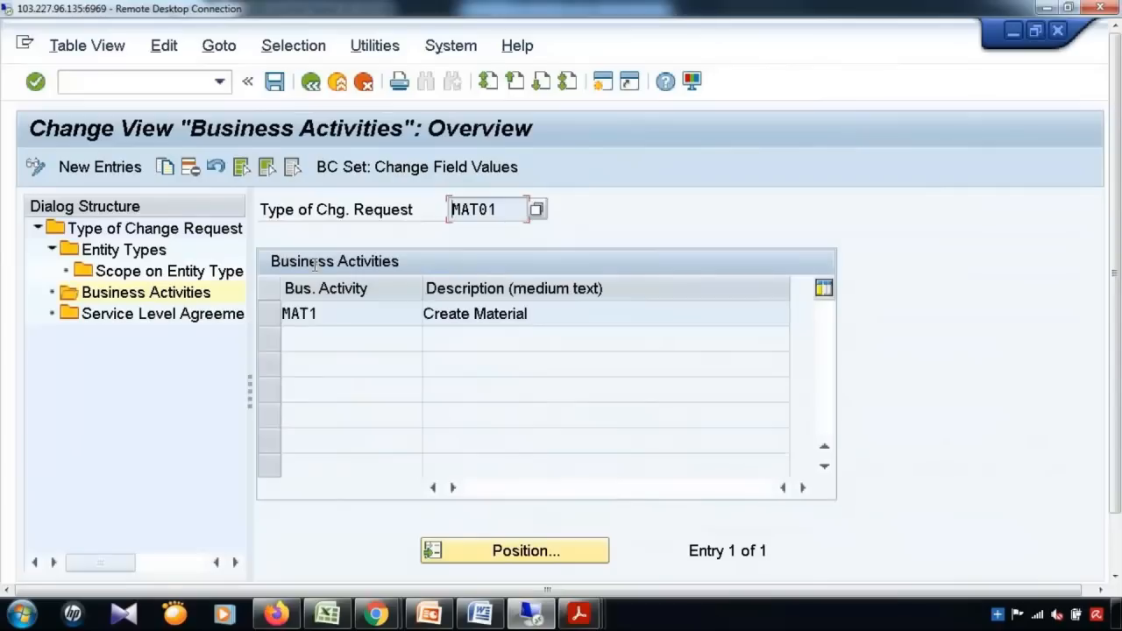
left_click(515, 318)
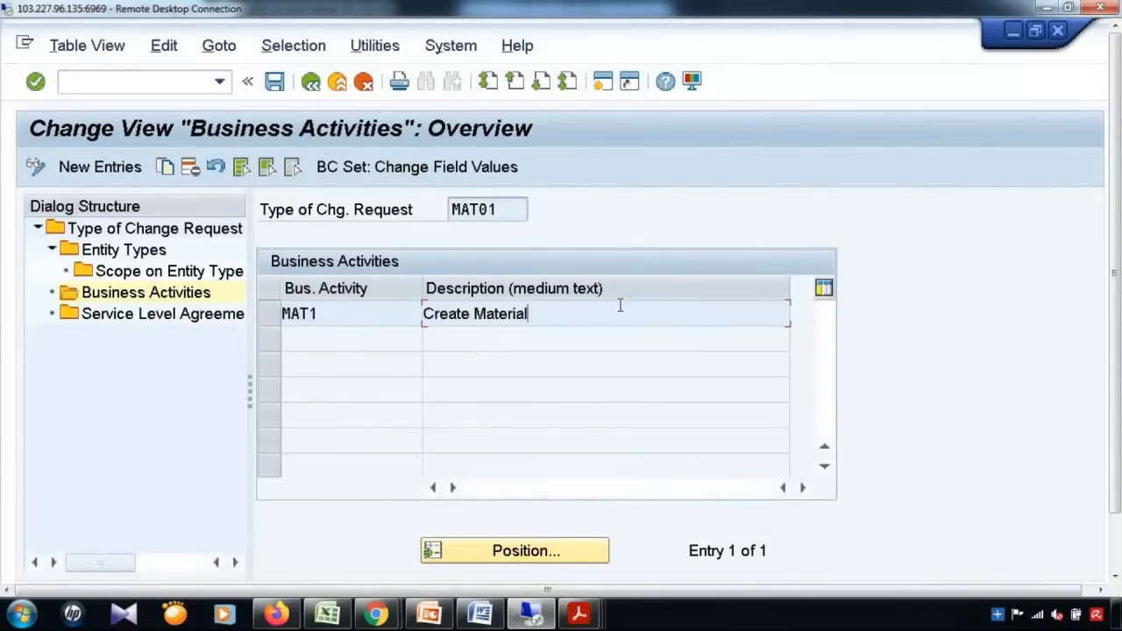
left_click(316, 86)
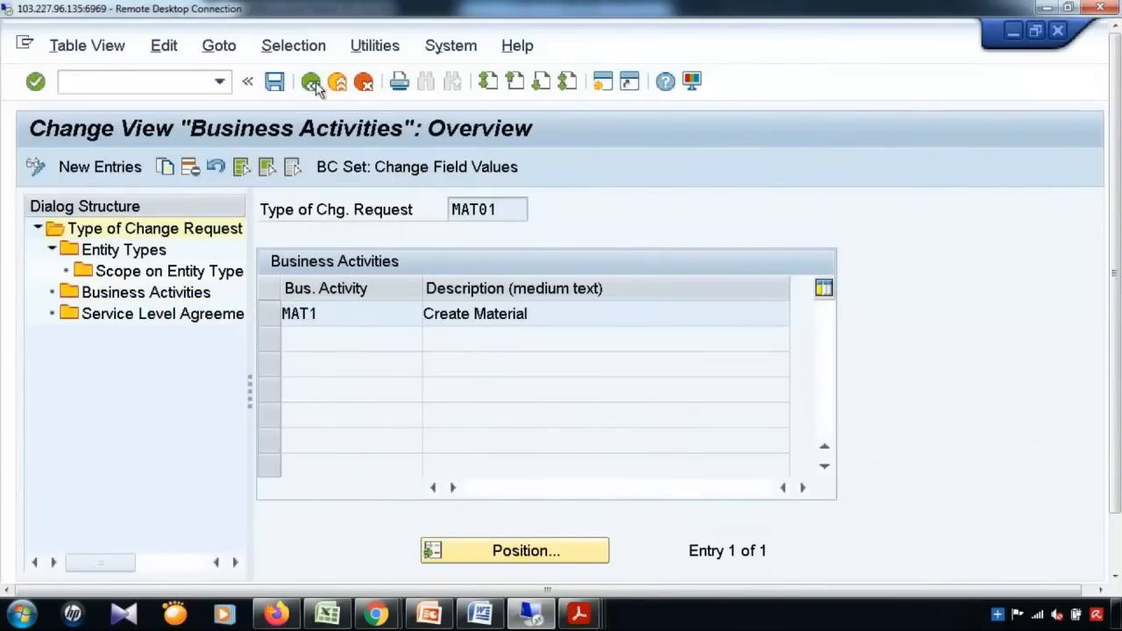
left_click(338, 84)
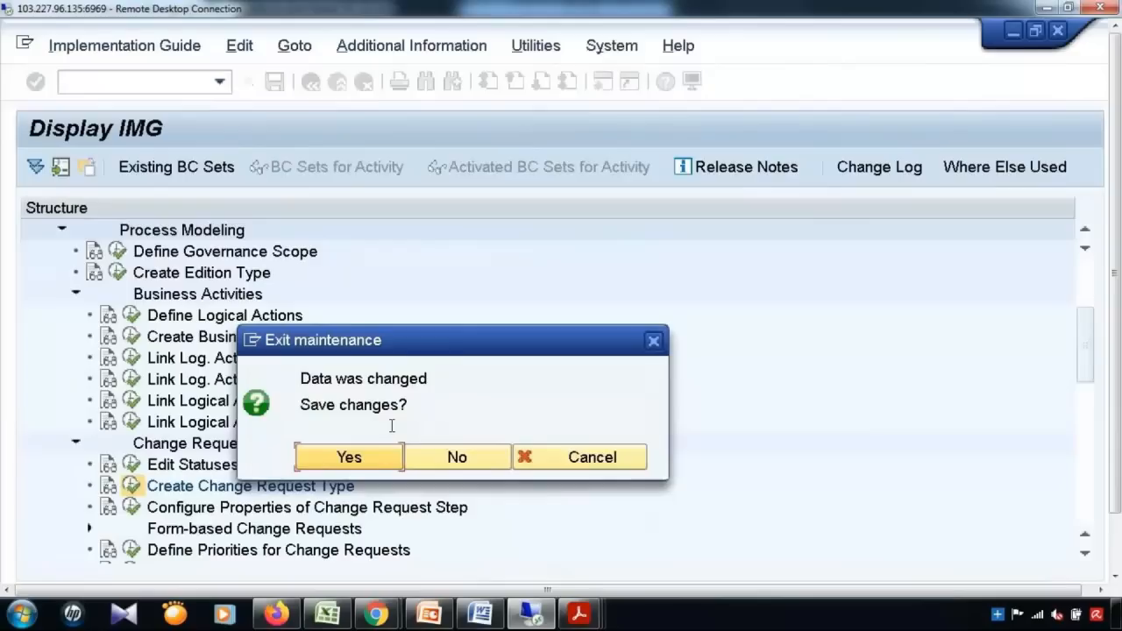
left_click(456, 459)
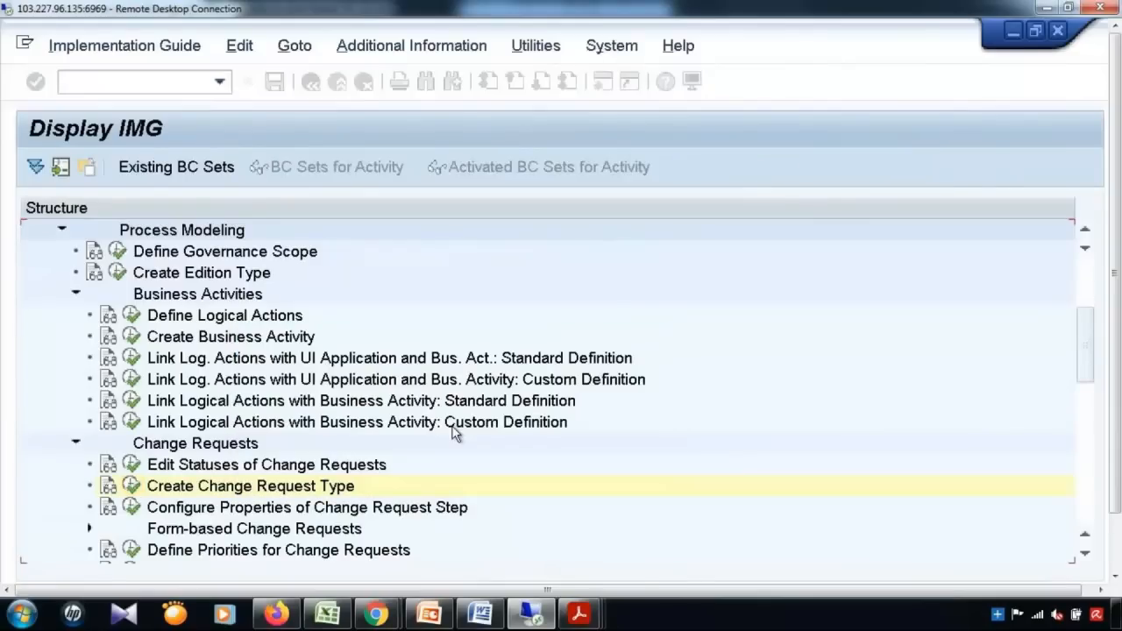
Open the Create Business Activity customizing and position the list at MAT1.
left_click(132, 337)
key("Return")
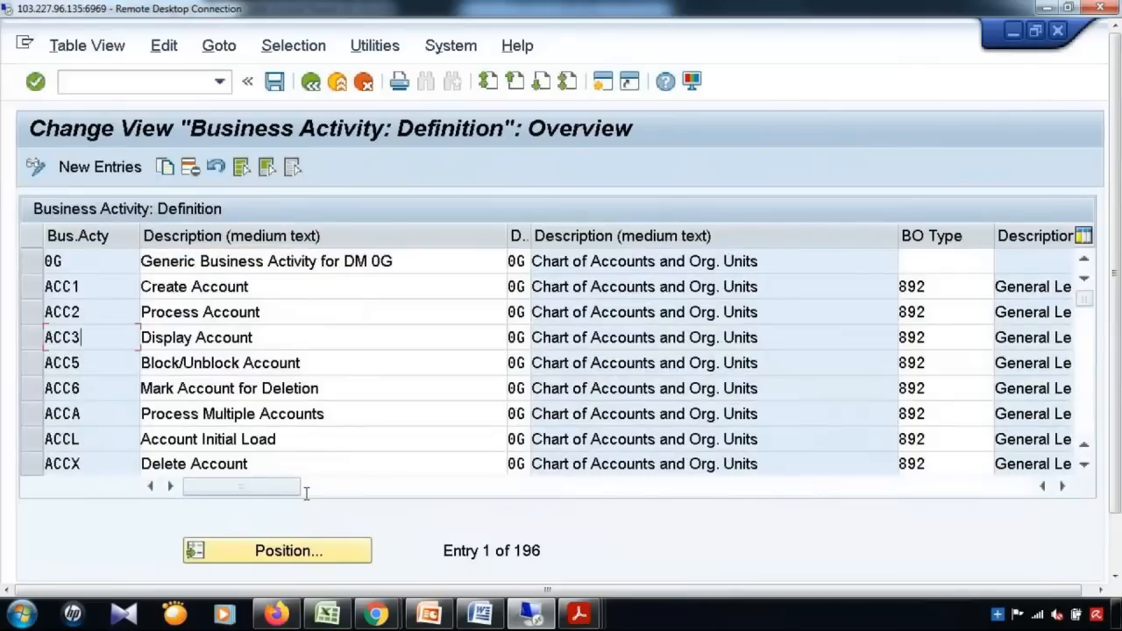
left_click(346, 558)
type("MAT1")
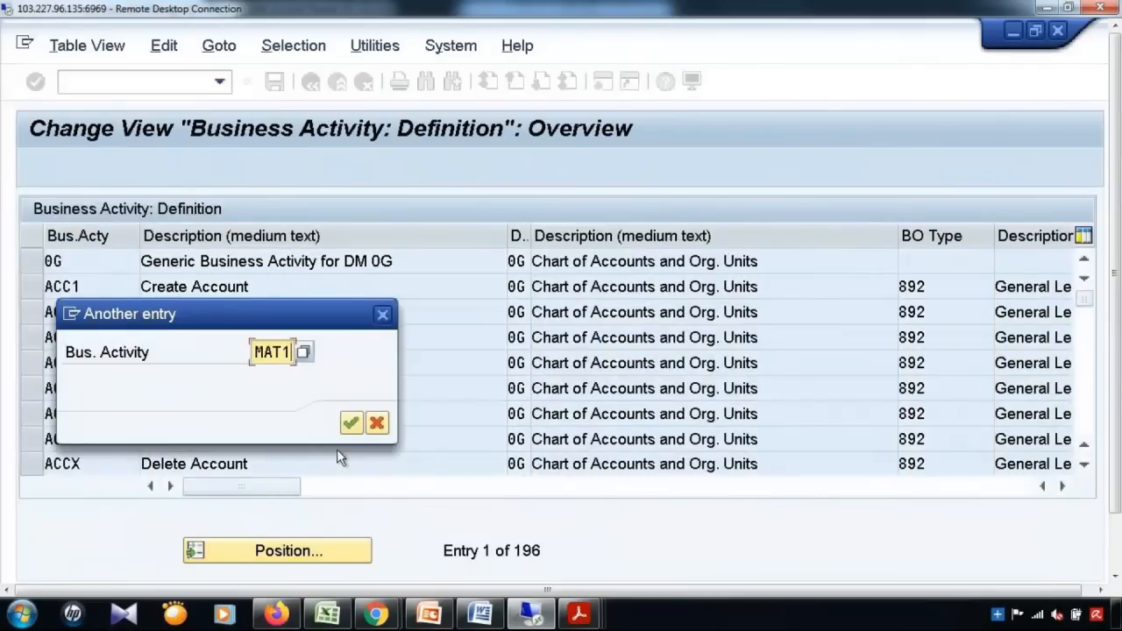
key("Return")
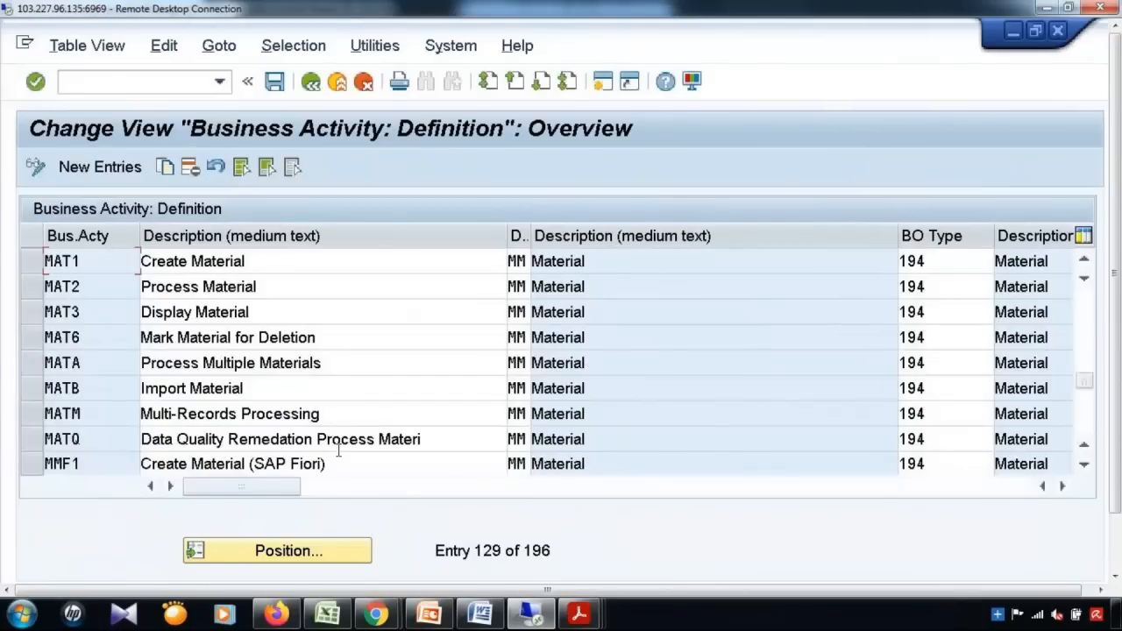
Check the descriptions and logical actions of the material business activities from MAT1 to MATM, then return to the IMG structure.
left_click(180, 260)
left_click(184, 313)
left_click(183, 339)
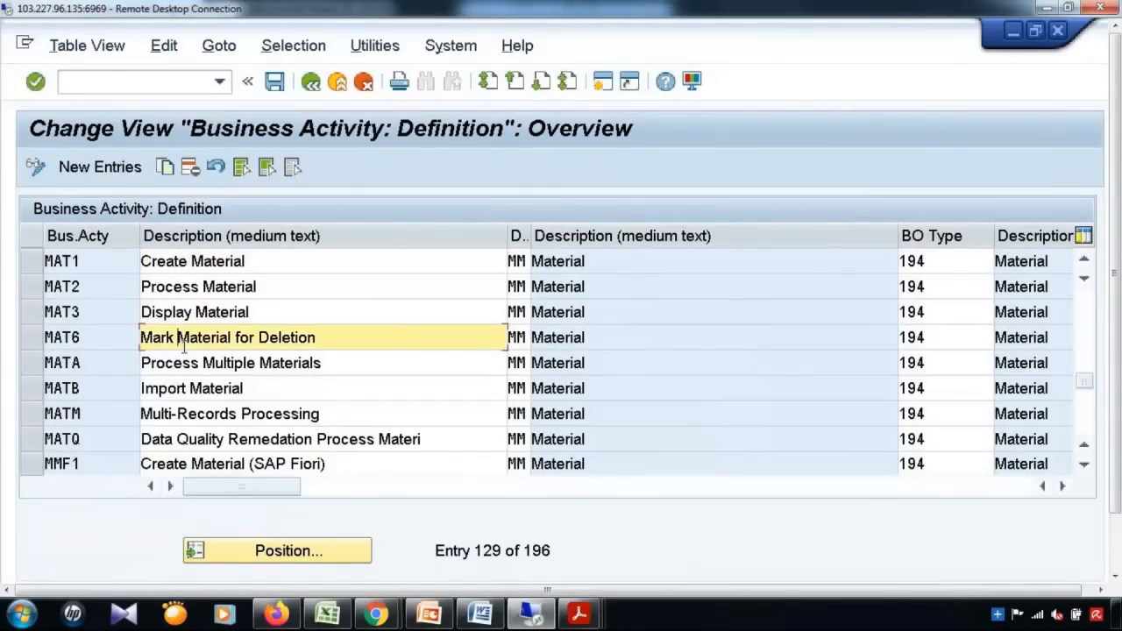
left_click(175, 364)
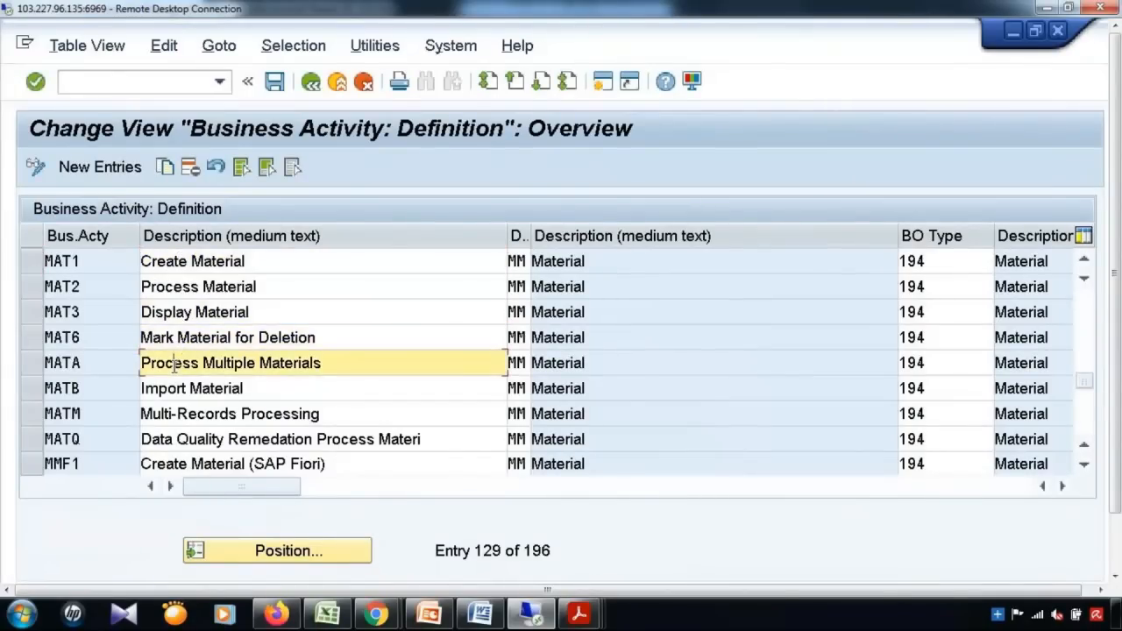
left_click(175, 389)
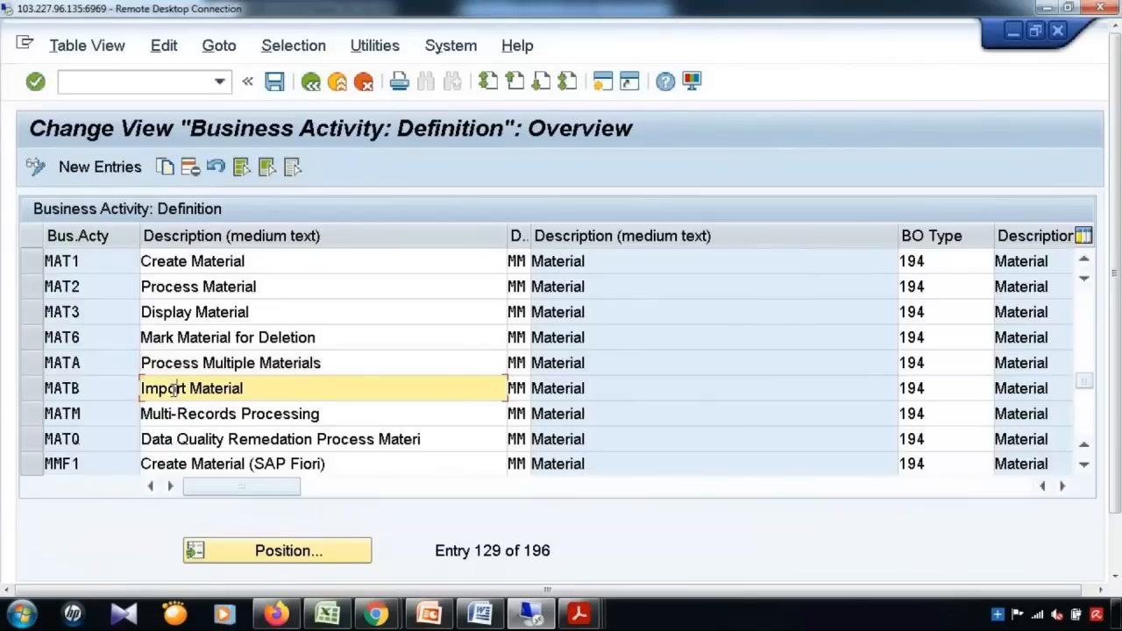
left_click(168, 416)
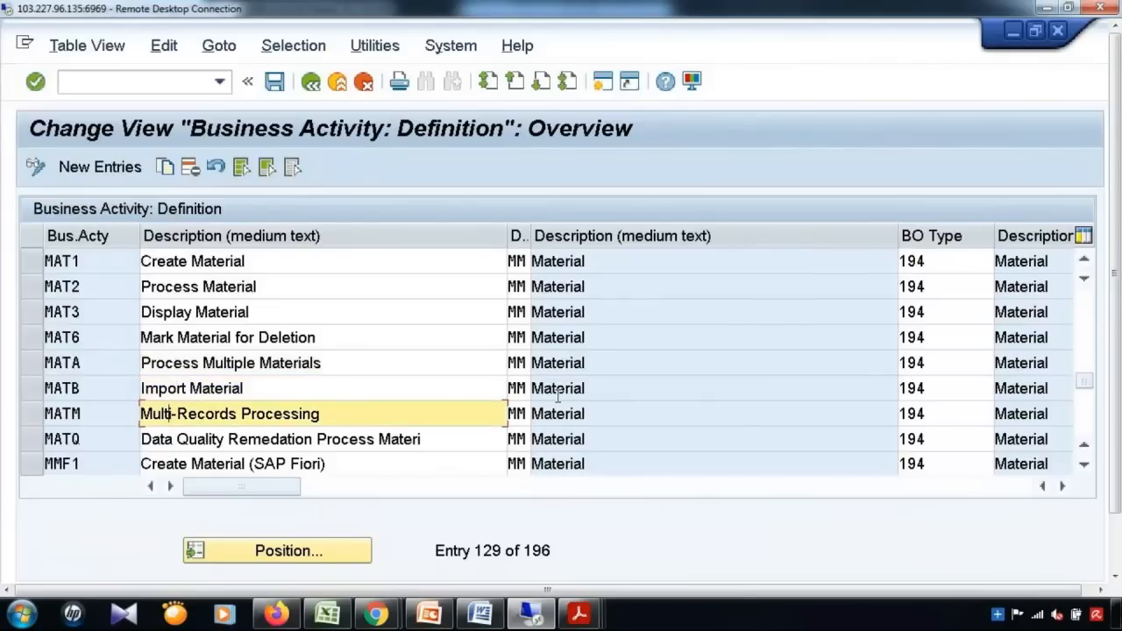
left_click(1064, 487)
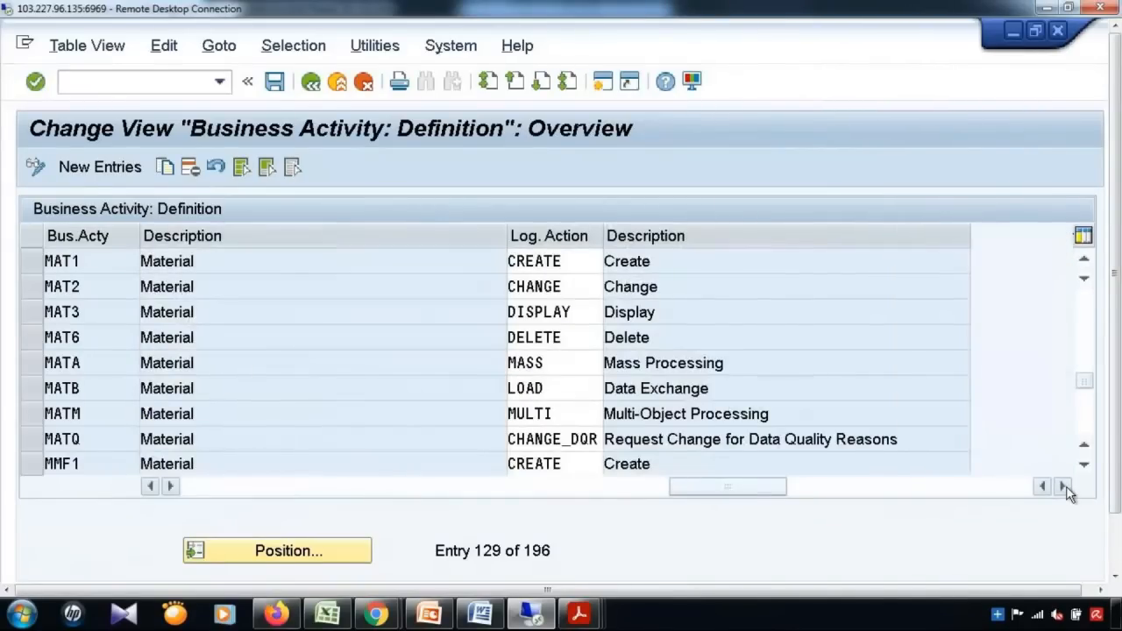
left_click(310, 82)
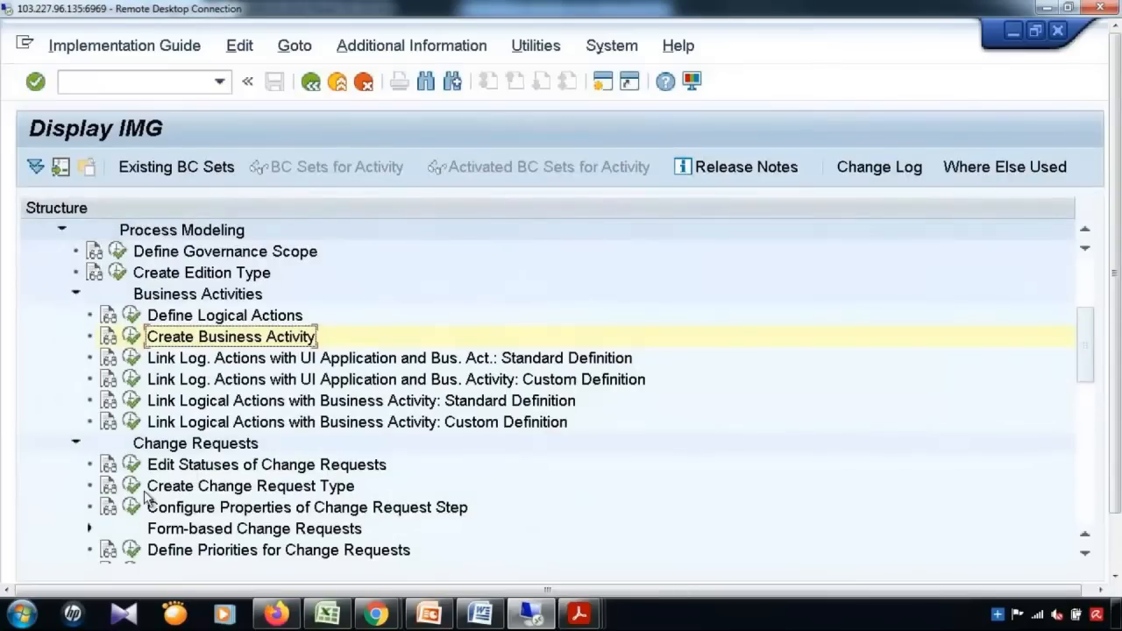
Open the Create Change Request Type customizing and position the list at MAT01.
left_click(131, 486)
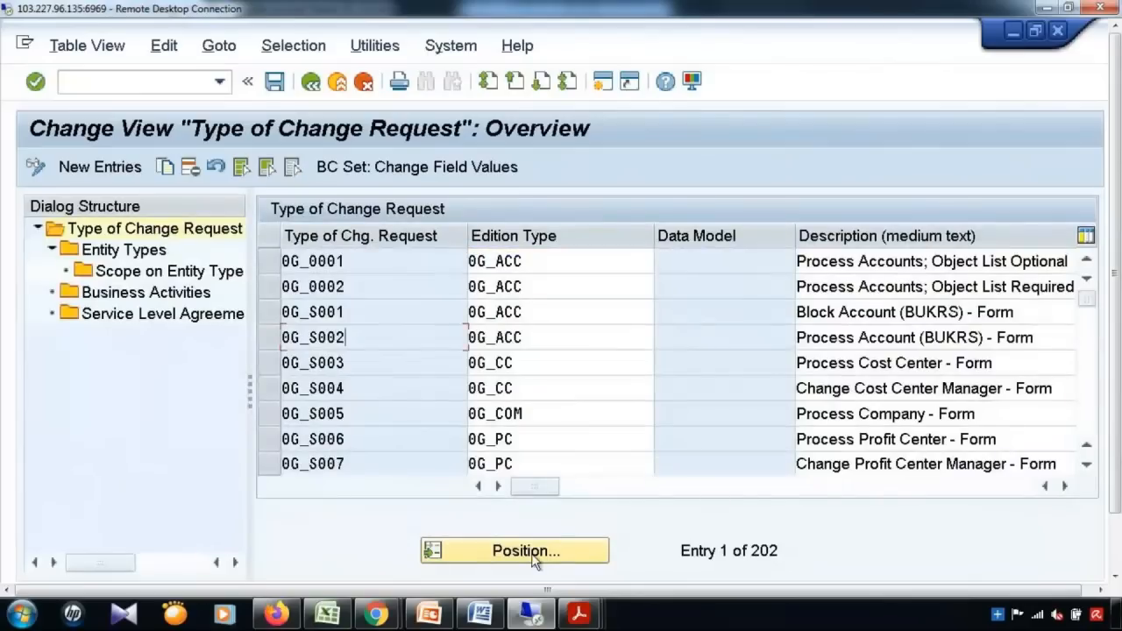
left_click(526, 550)
type("MAT")
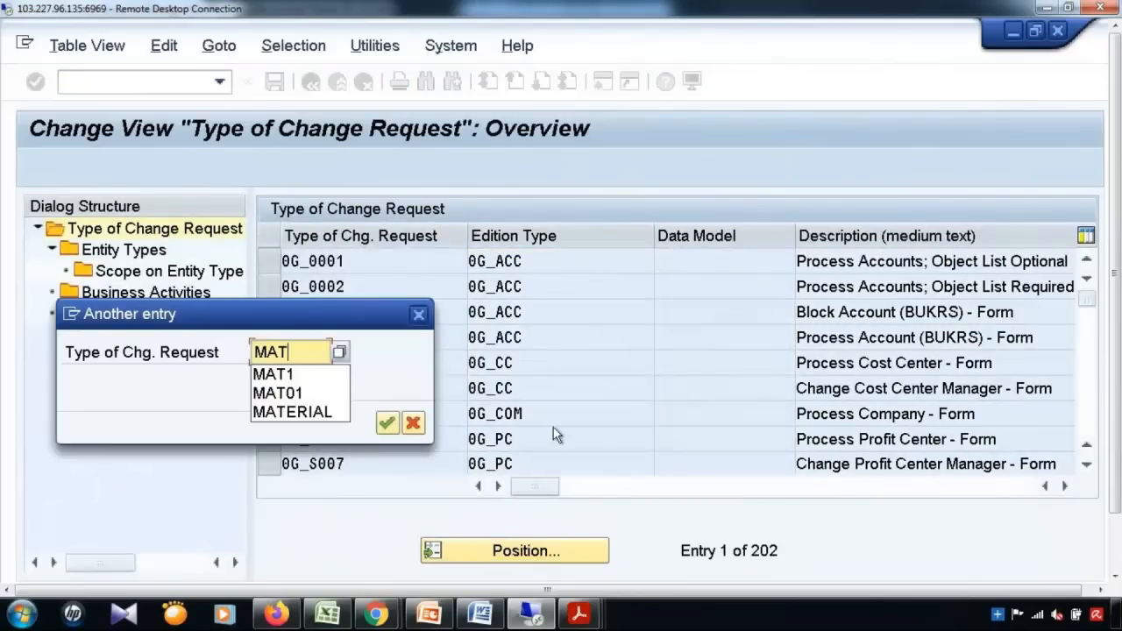
type("01")
key("Return")
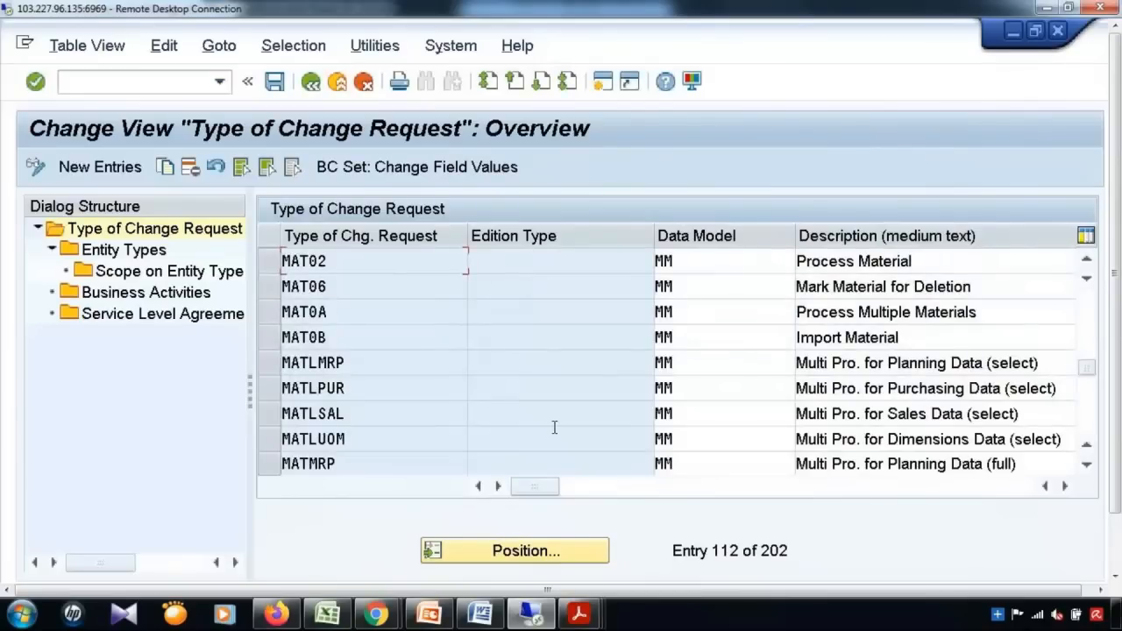
scroll(443, 401, "up", 1)
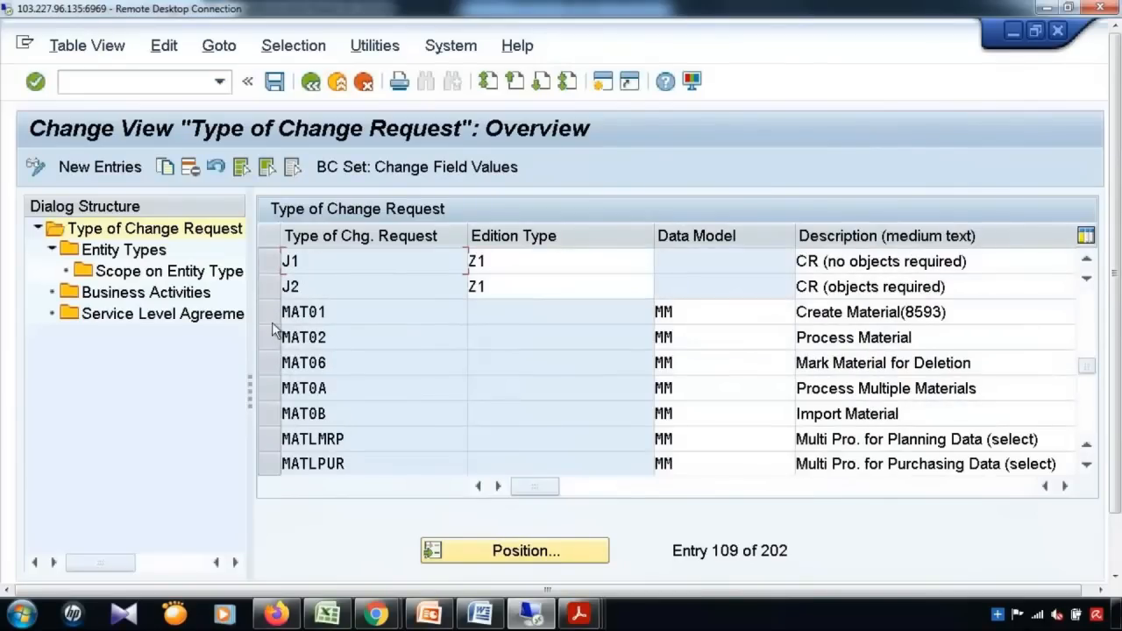
Mark change request types MAT01 through MAT0A and check their single object, main entity type and workflow settings.
left_click_drag(272, 316, 272, 388)
left_click(1065, 485)
left_click(1065, 485)
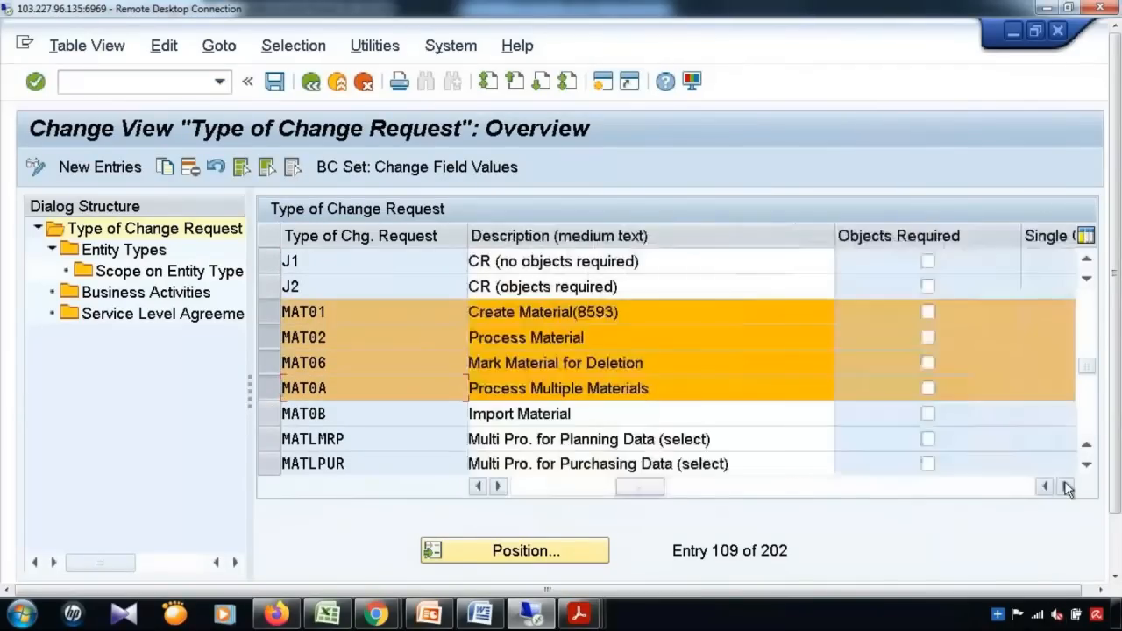
left_click(1065, 486)
left_click(1065, 486)
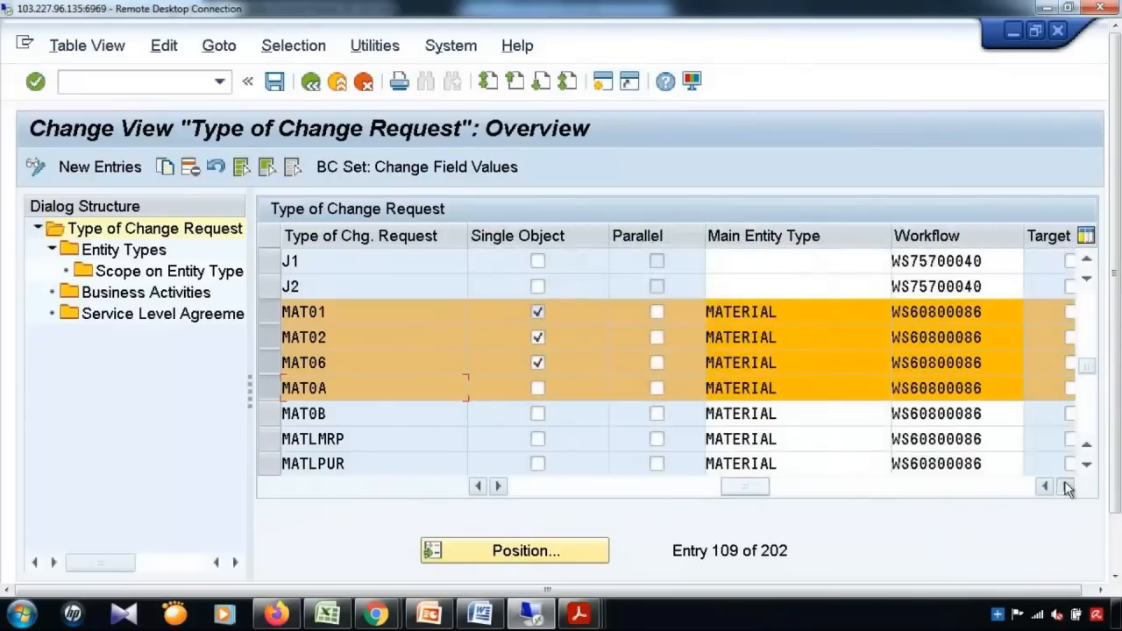
left_click(1065, 486)
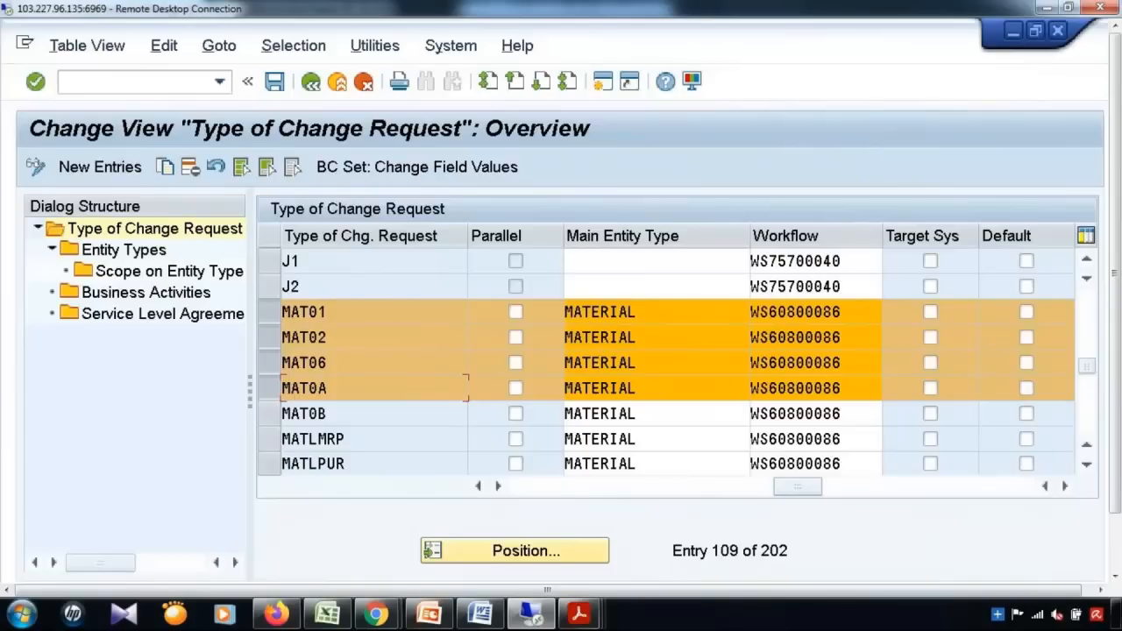
Switch to the Master Data Governance for Customer guide in Acrobat Reader and collapse both side panes.
mouse_move(595, 621)
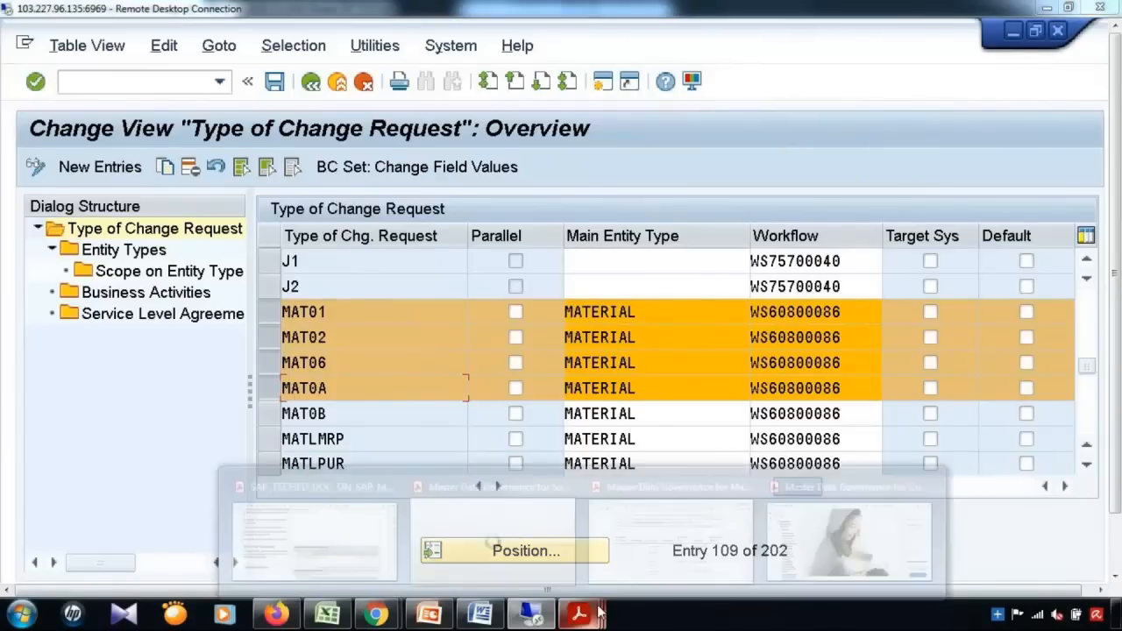
left_click(844, 542)
scroll(888, 338, "down", 5)
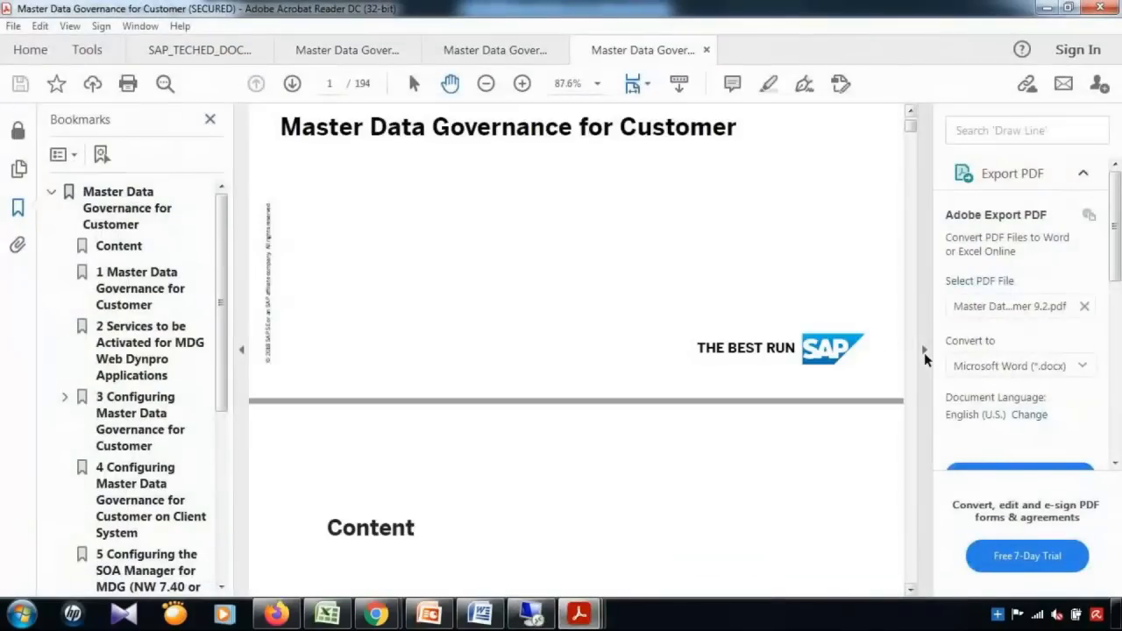
left_click(924, 350)
left_click(243, 348)
Browse the customer guide from its table of contents to section 3.5, Configure Change Request Settings.
scroll(631, 386, "down", 10)
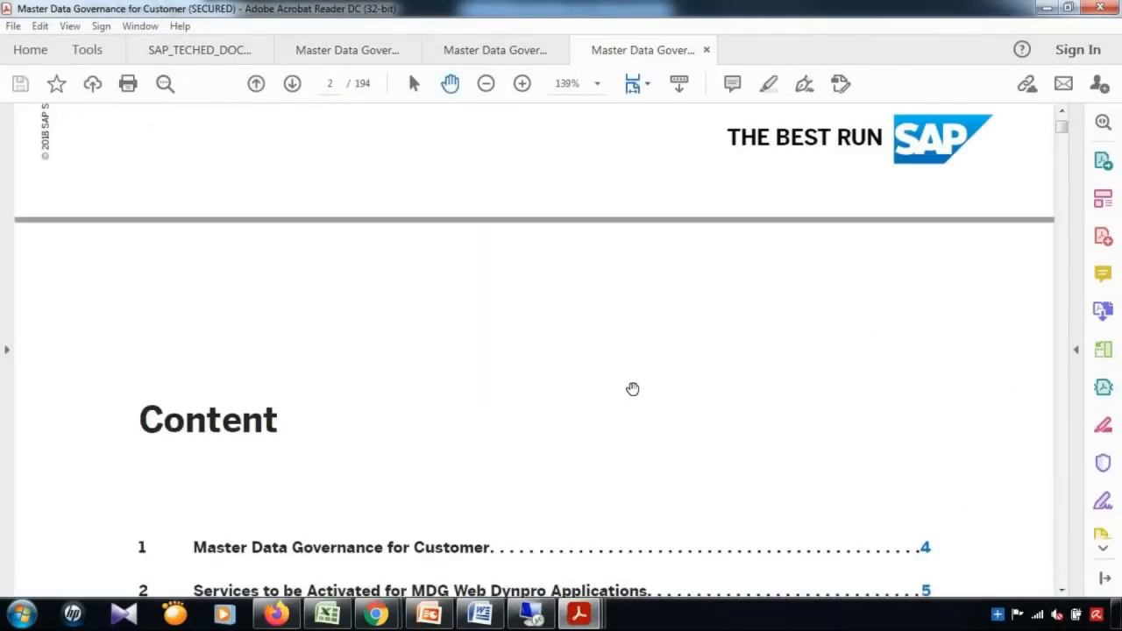
scroll(630, 384, "down", 10)
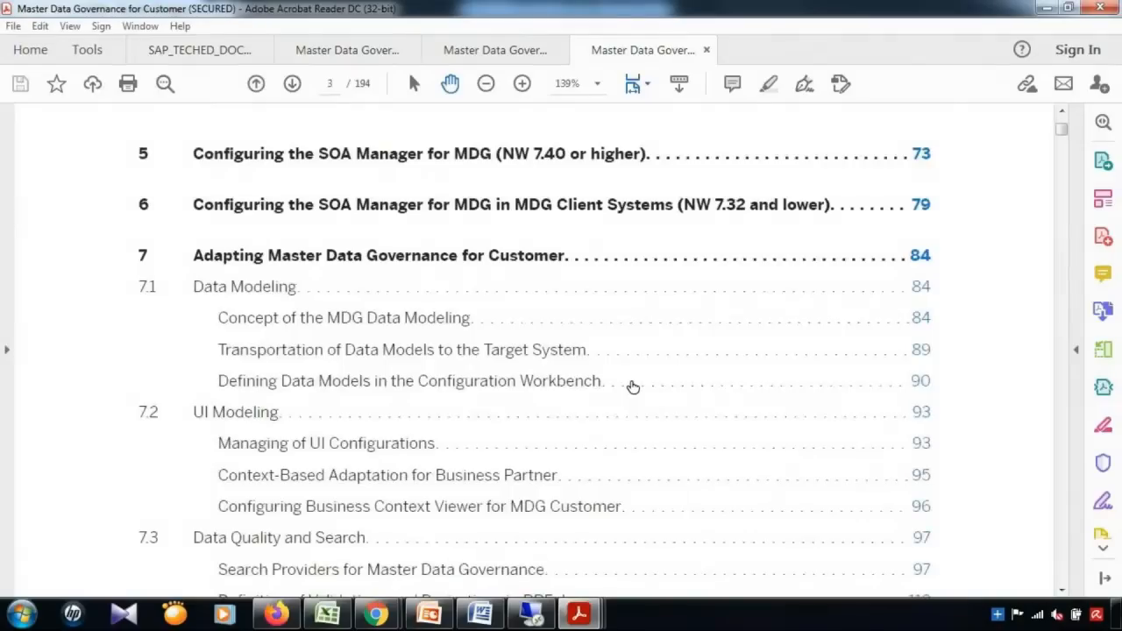
scroll(801, 423, "down", 15)
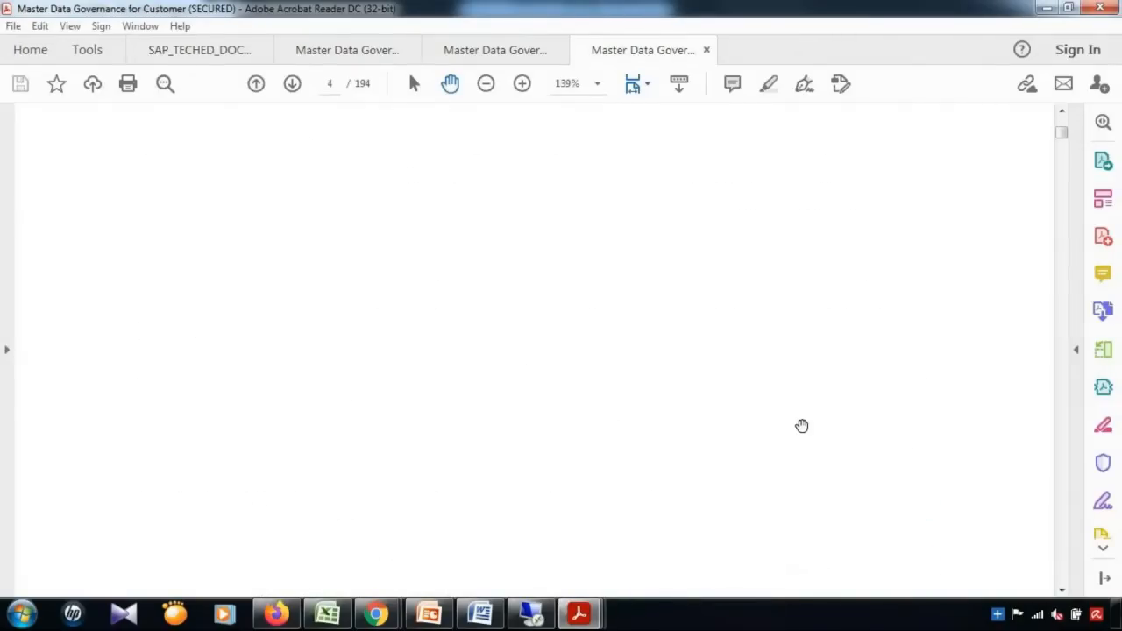
scroll(802, 423, "down", 20)
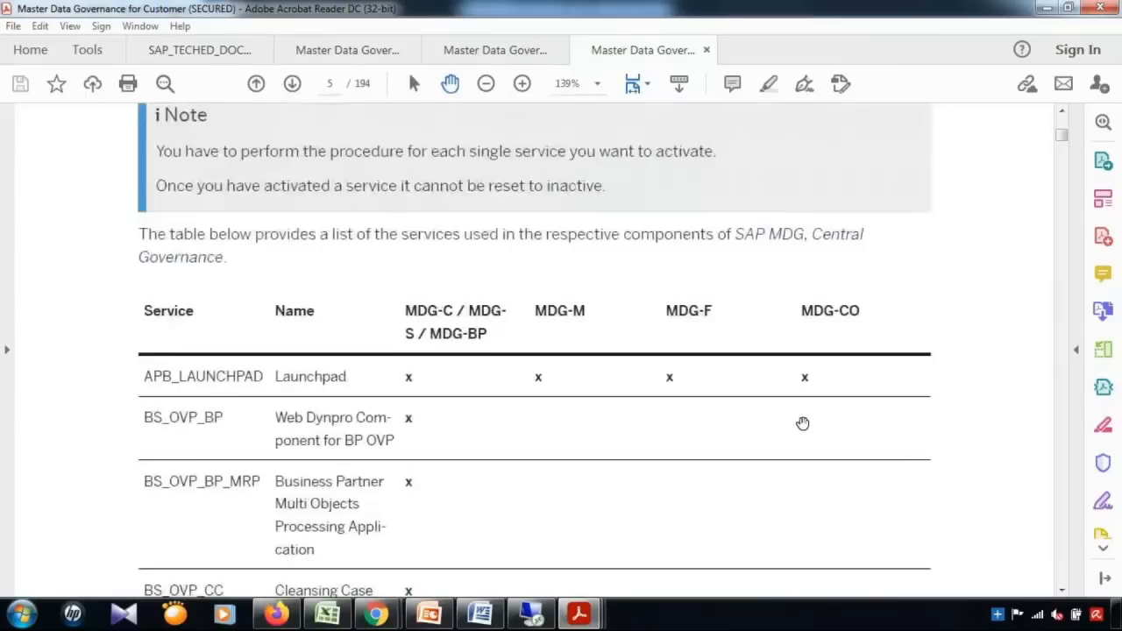
scroll(801, 421, "down", 20)
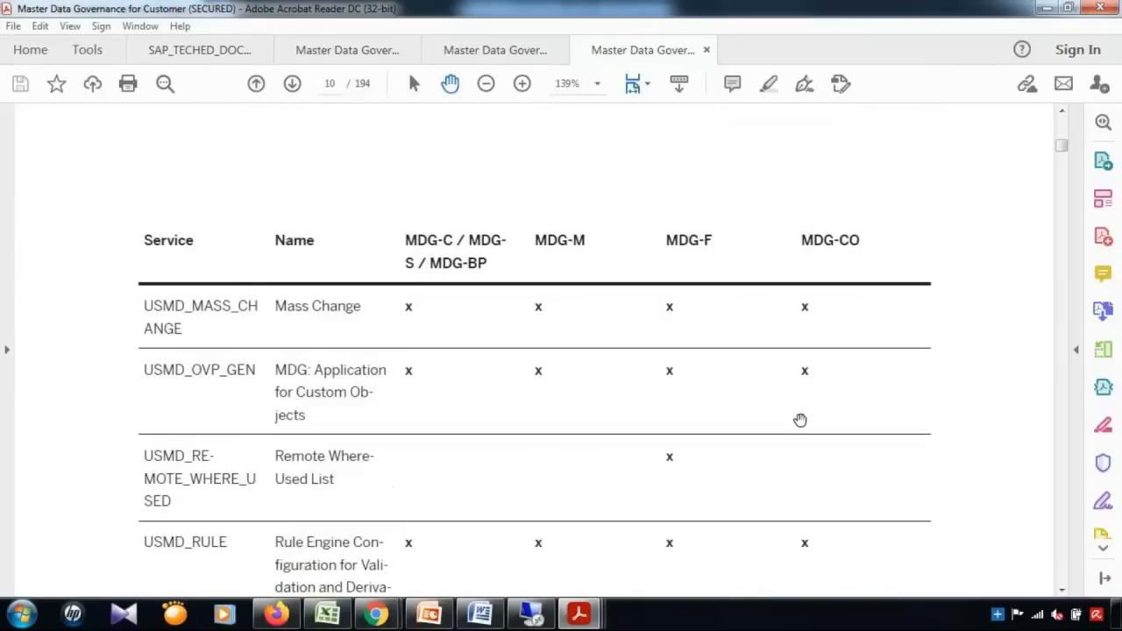
scroll(800, 419, "down", 20)
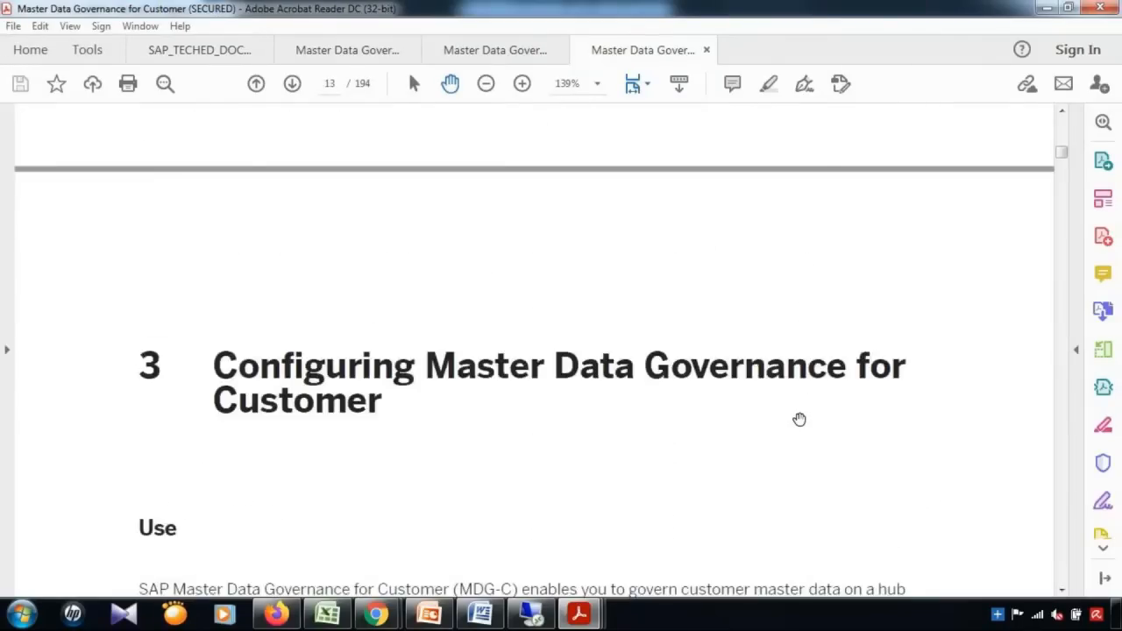
scroll(799, 419, "down", 20)
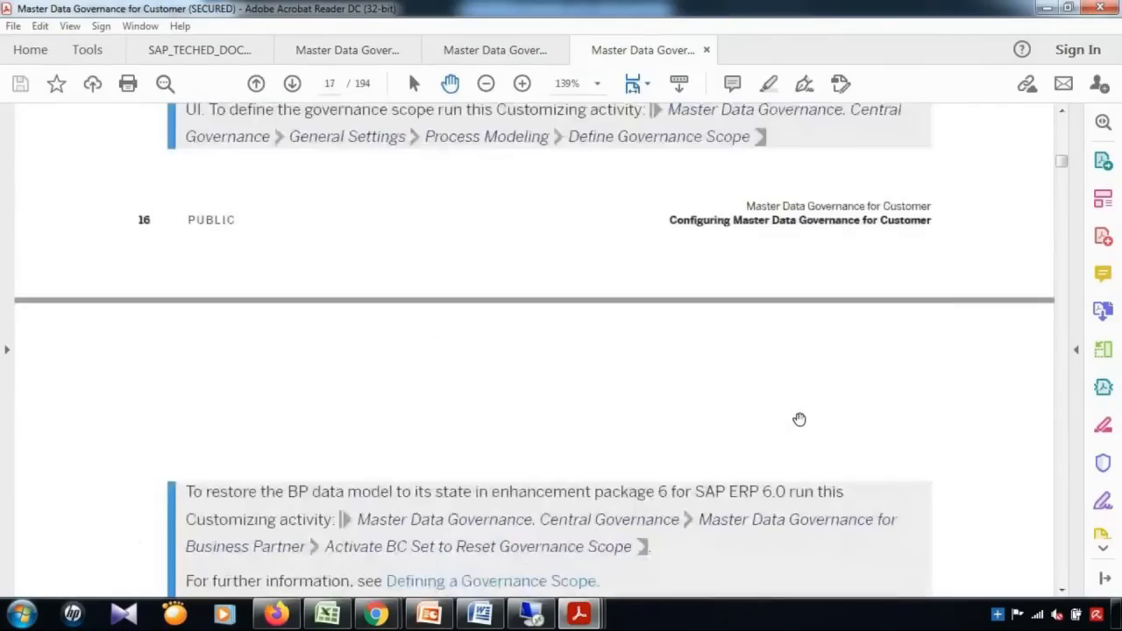
scroll(800, 419, "down", 15)
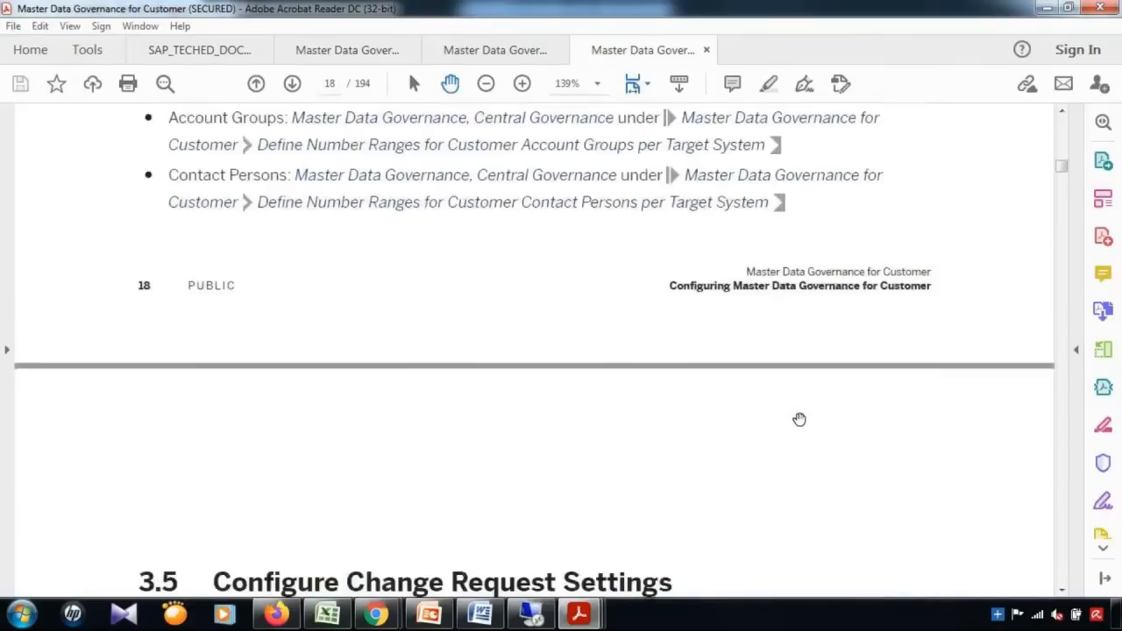
Review the change request statuses and the required business activities for data model BP in section 3.5 of the customer guide.
scroll(799, 417, "up", 3)
scroll(800, 417, "up", 15)
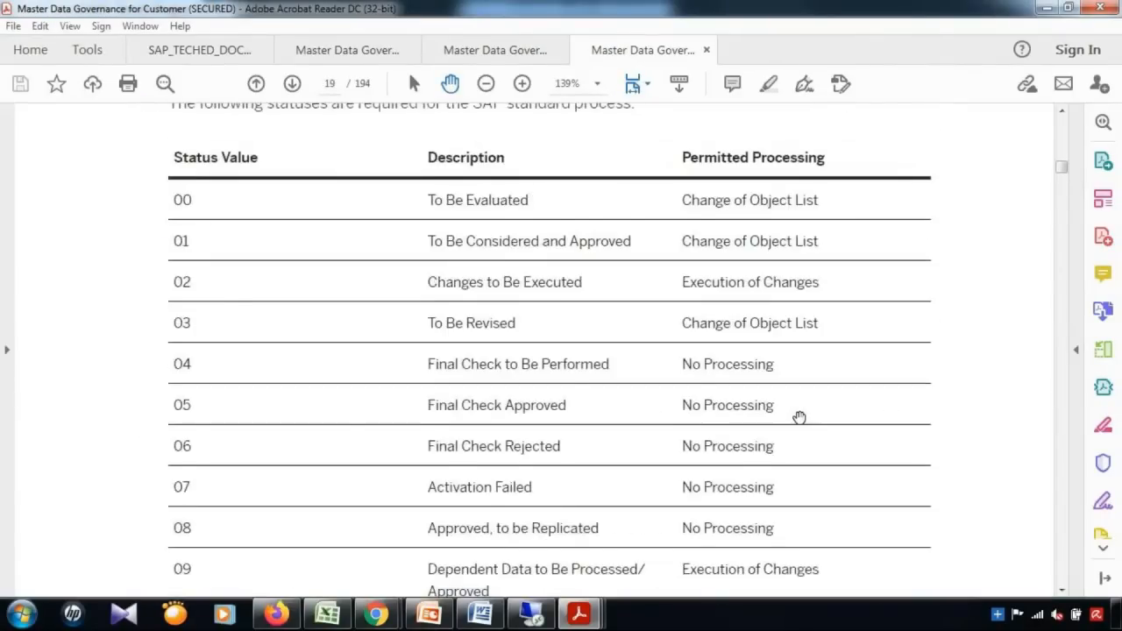
scroll(490, 304, "down", 4)
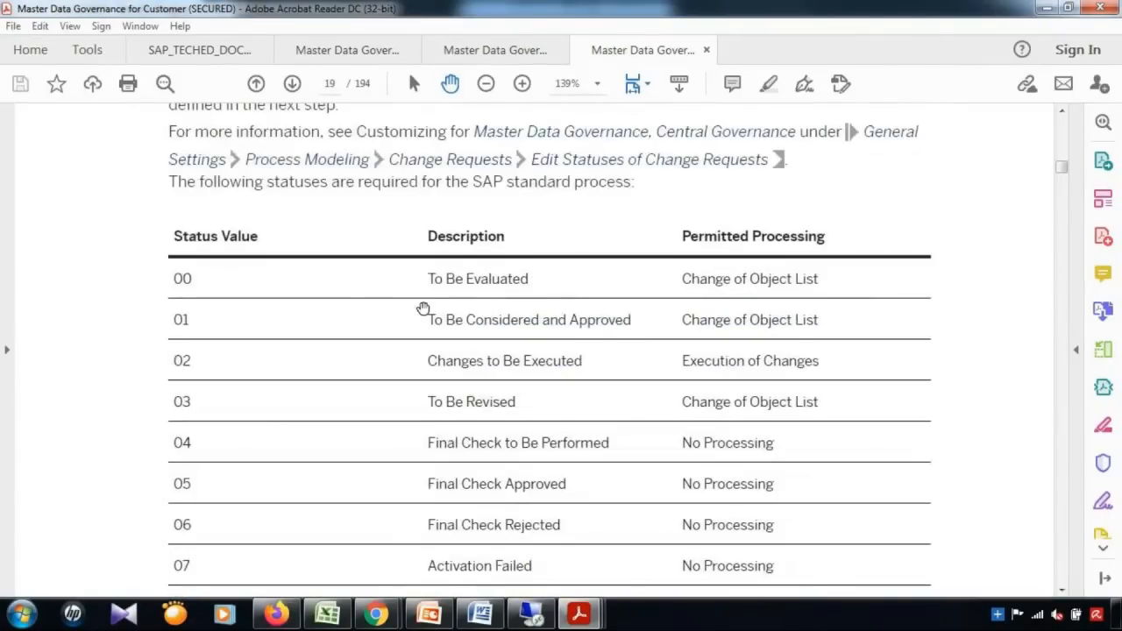
scroll(388, 390, "down", 10)
scroll(388, 390, "down", 8)
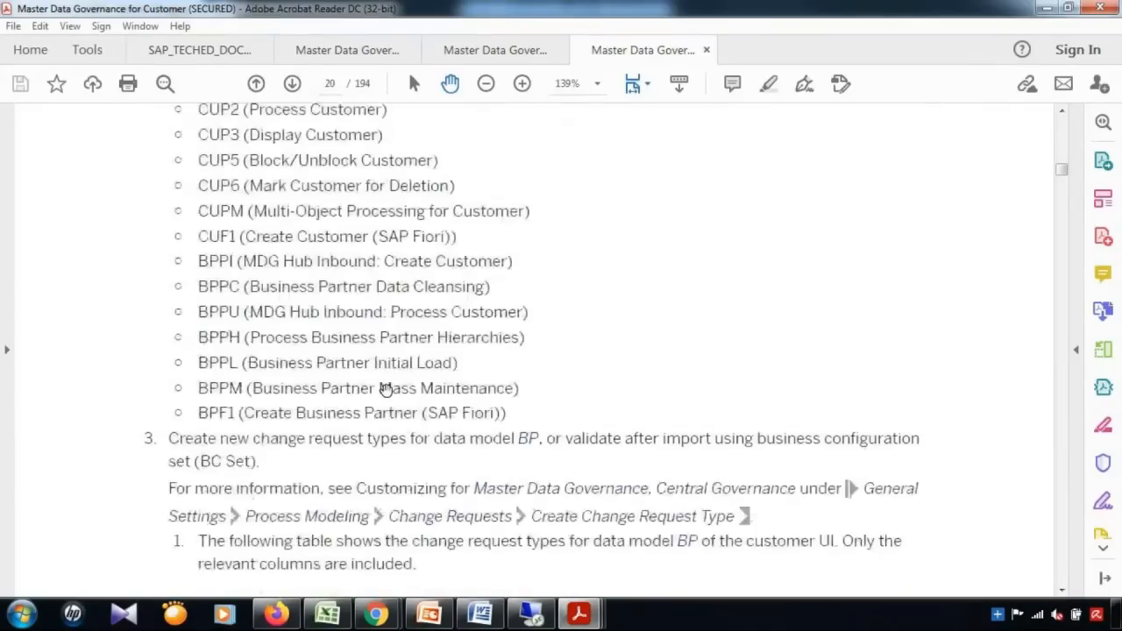
scroll(386, 386, "up", 2)
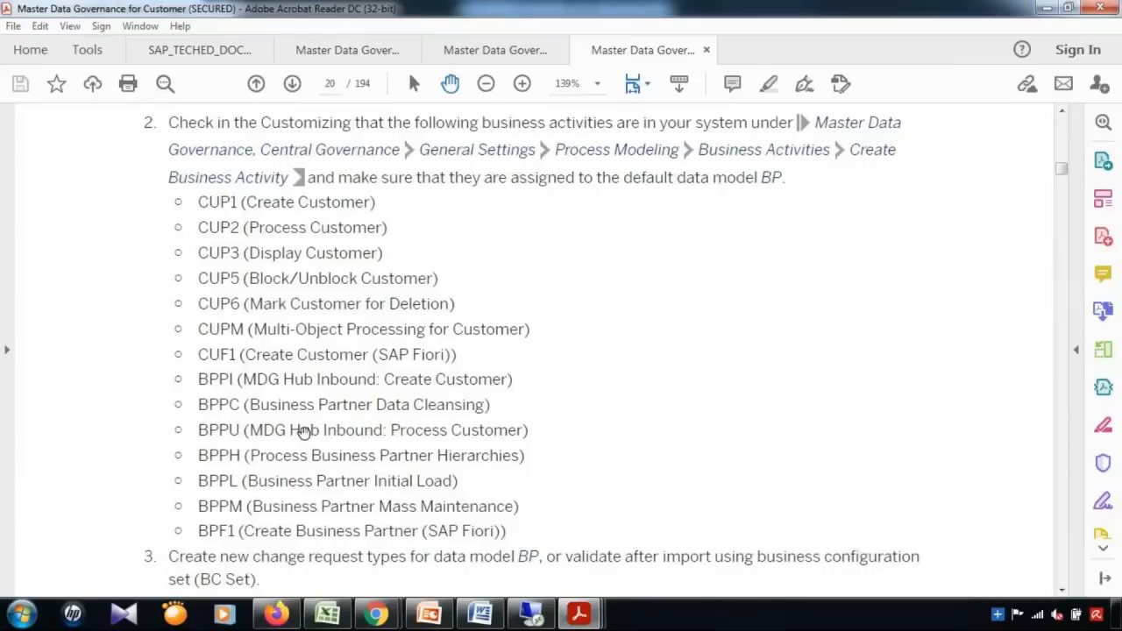
Examine the customer guide's table of BP change request types for single object, main entity type and workflow.
scroll(302, 431, "down", 10)
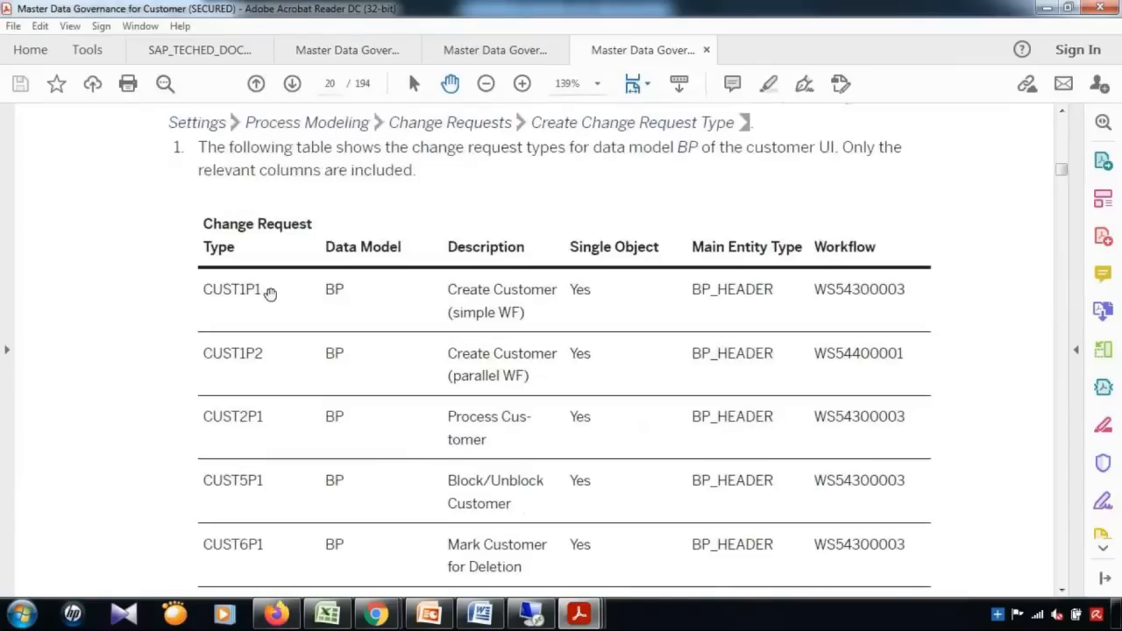
scroll(280, 533, "down", 3)
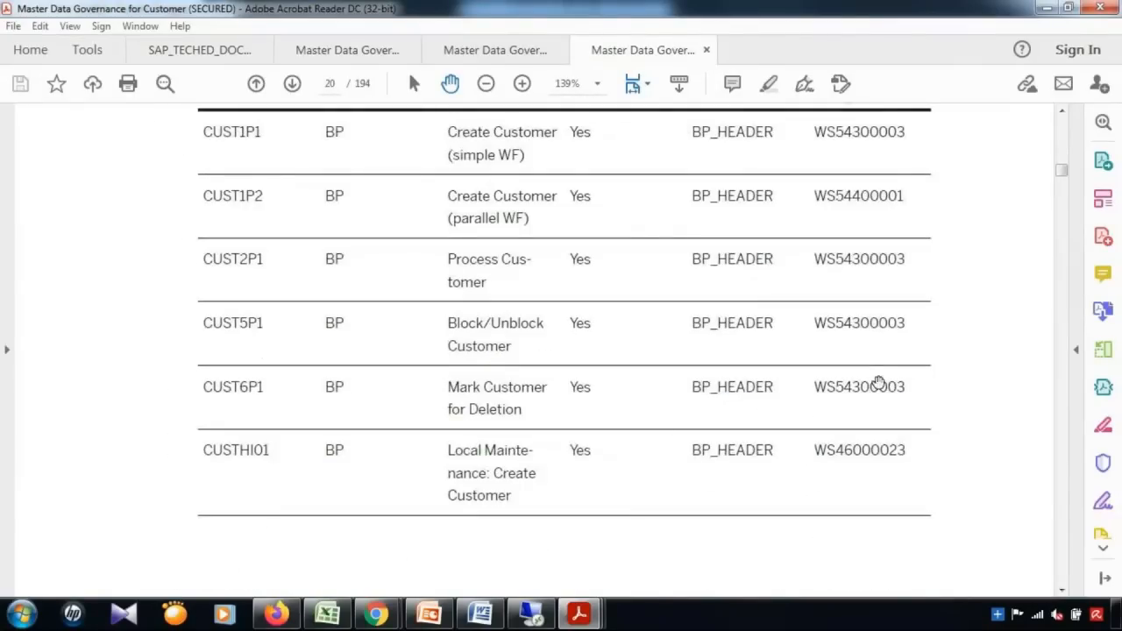
scroll(870, 480, "down", 1)
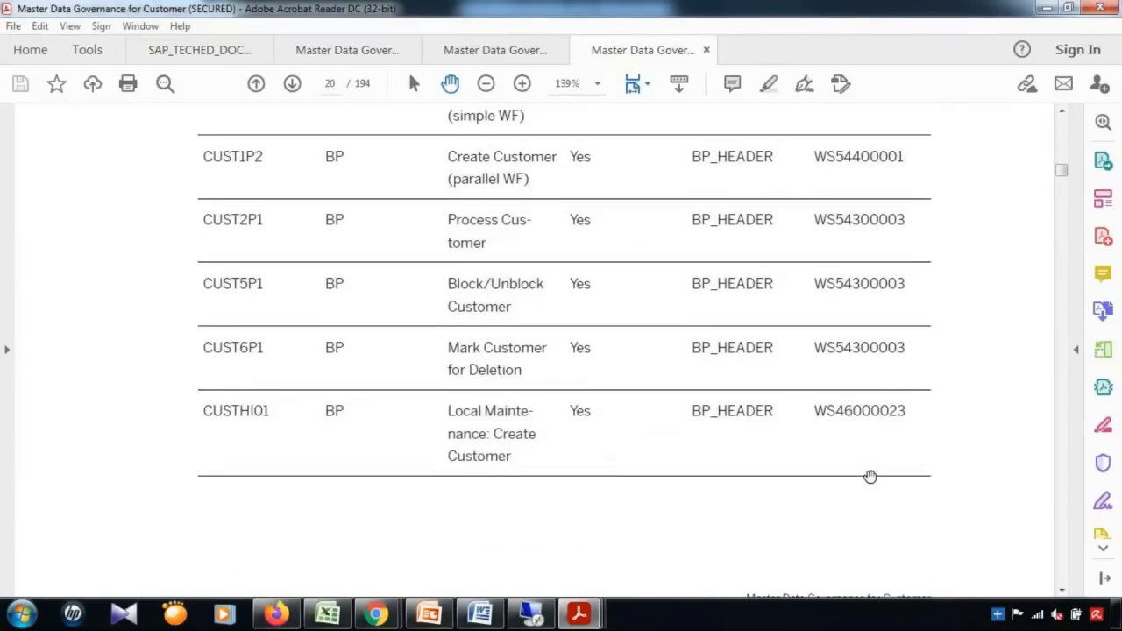
scroll(870, 476, "down", 10)
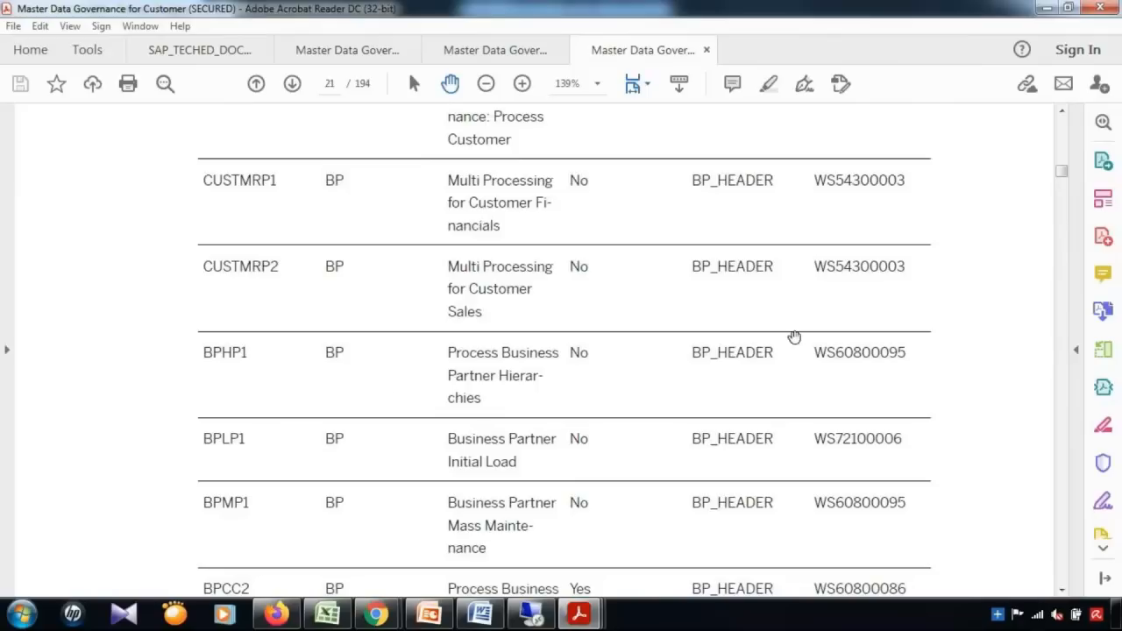
scroll(454, 348, "up", 3)
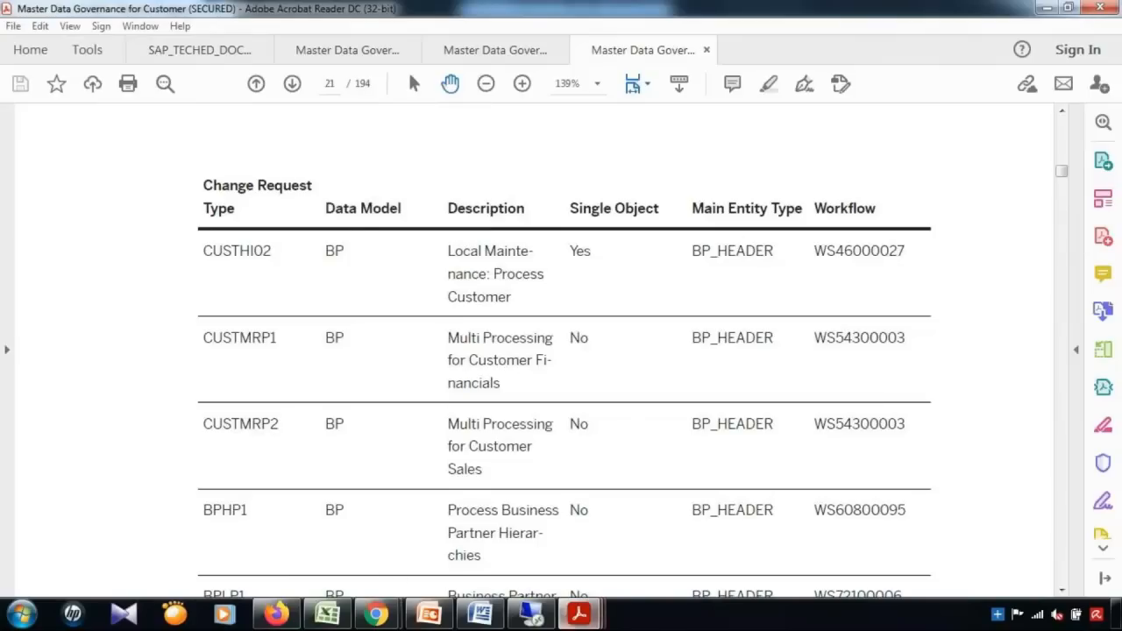
Switch to the SAP remote desktop session, return to the IMG and reopen the Create Change Request Type activity.
left_click(542, 619)
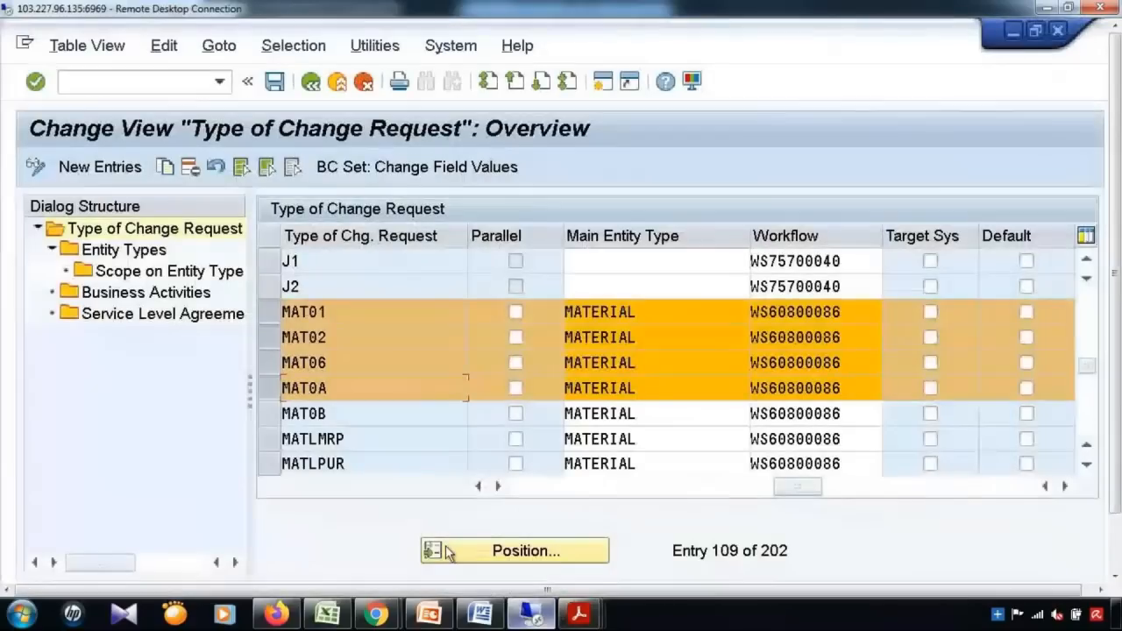
left_click(311, 82)
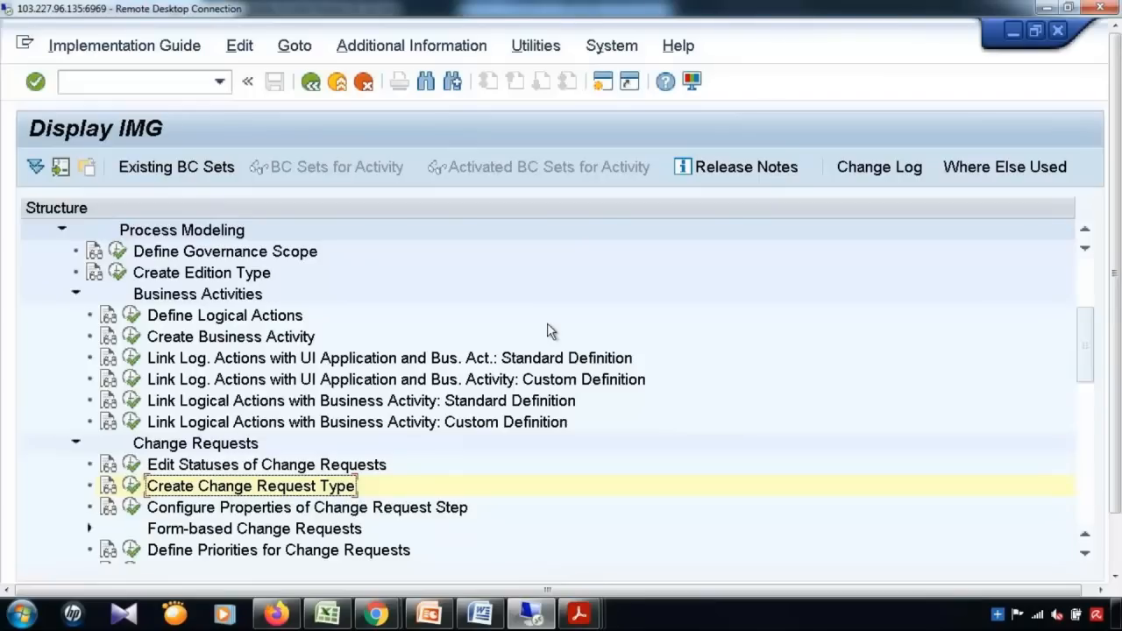
scroll(614, 313, "down", 1)
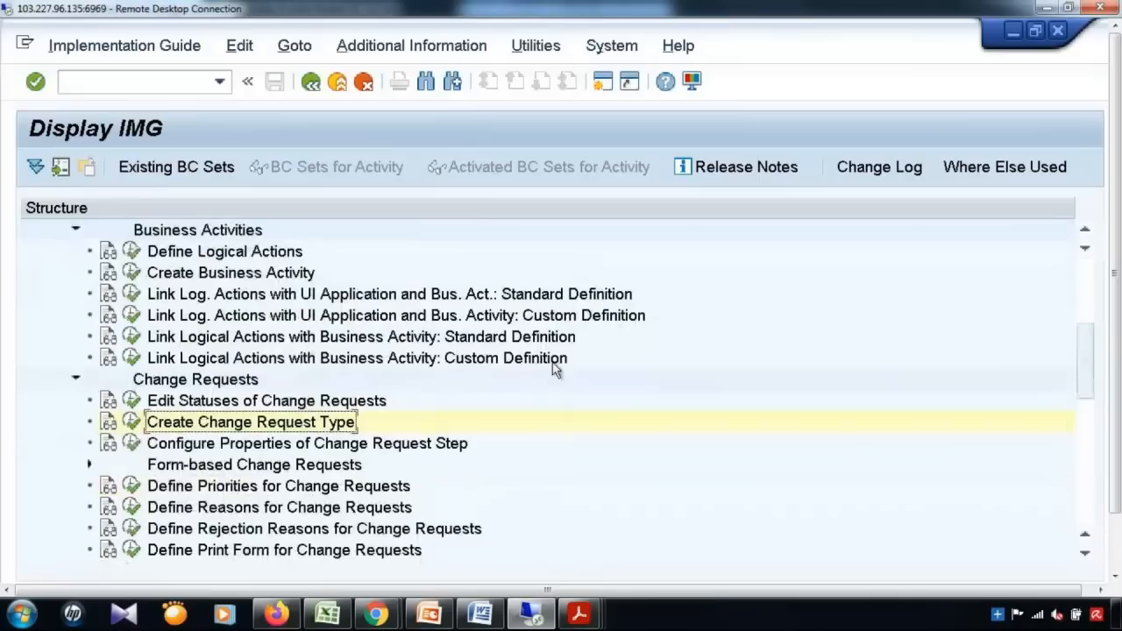
left_click(256, 272)
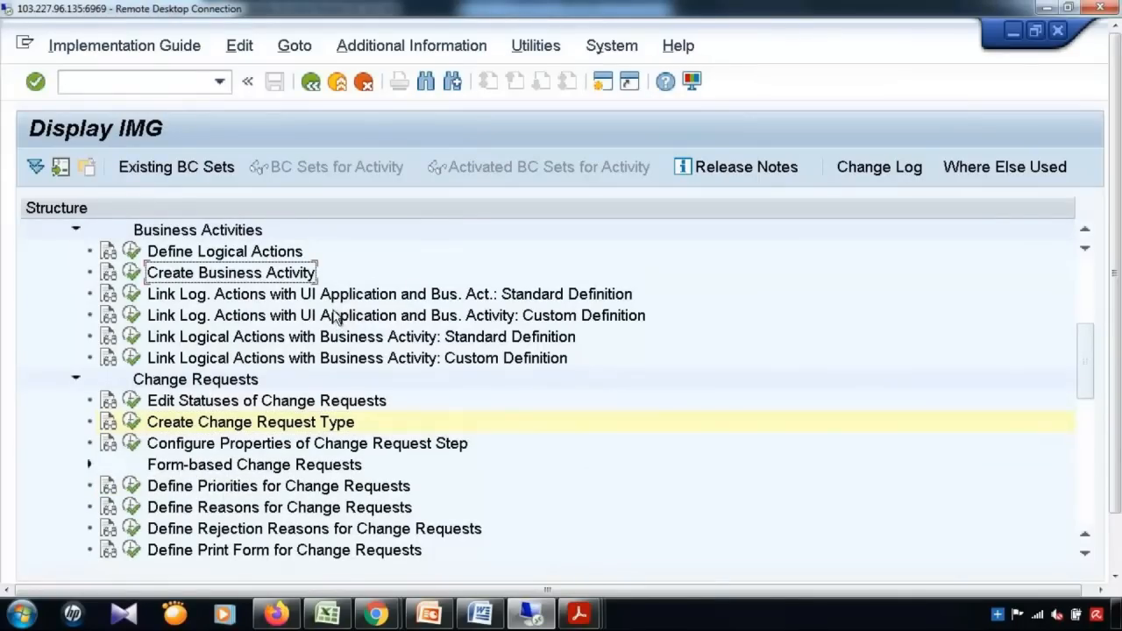
left_click(243, 425)
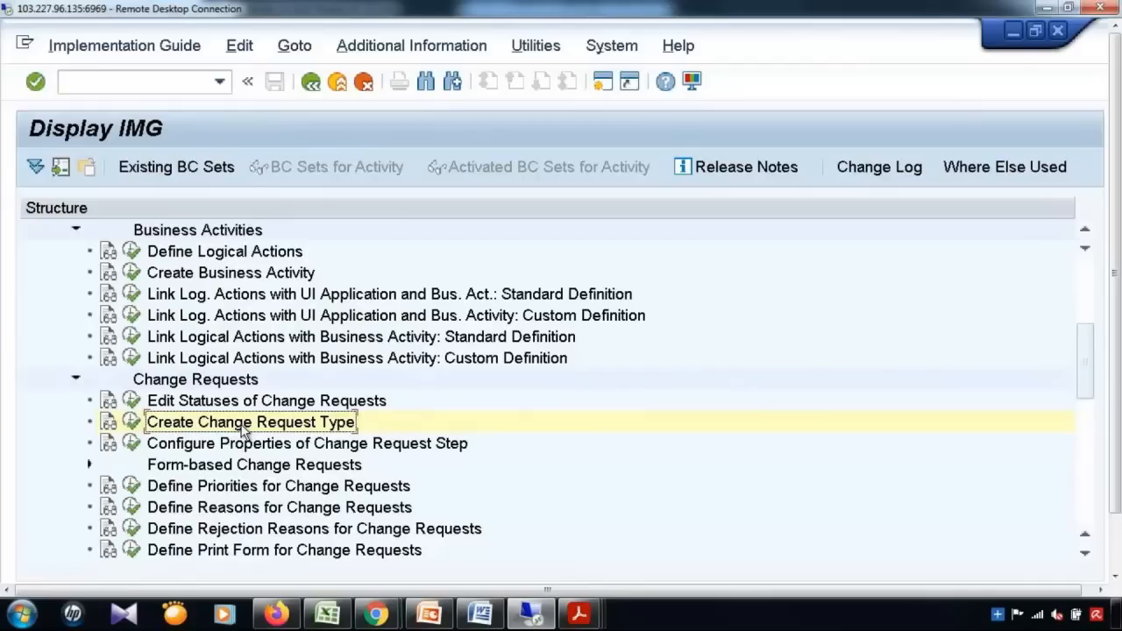
left_click(132, 424)
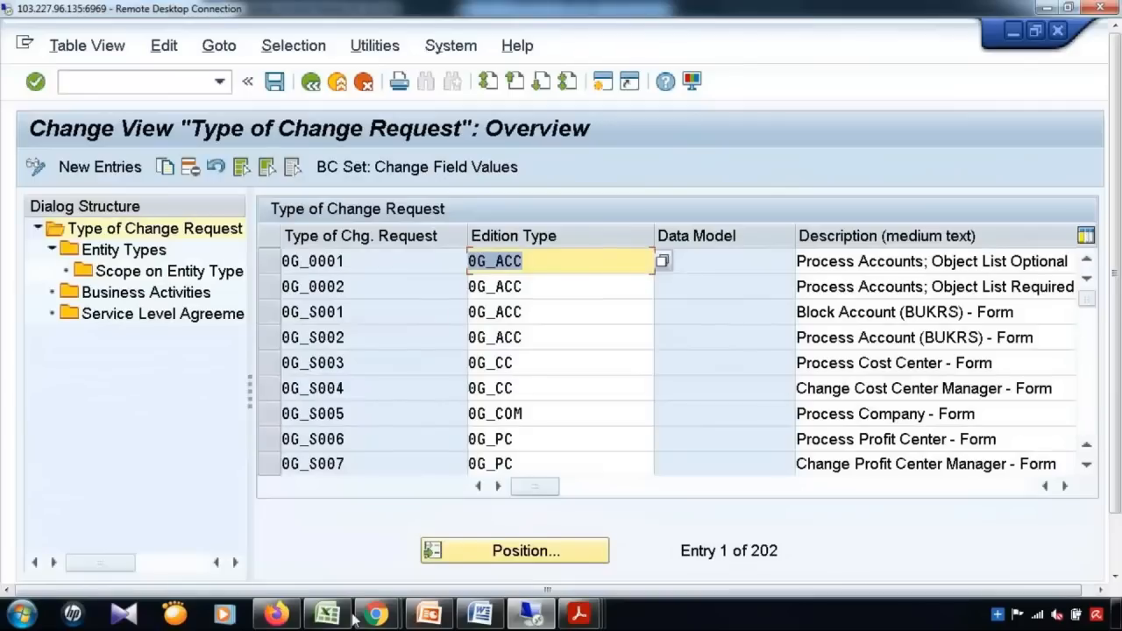
Consult the regional NA, LA, EU and AP entries in cells A6:D9 of the Excel workbook, and return to SAP.
left_click(334, 616)
left_click_drag(85, 245, 237, 294)
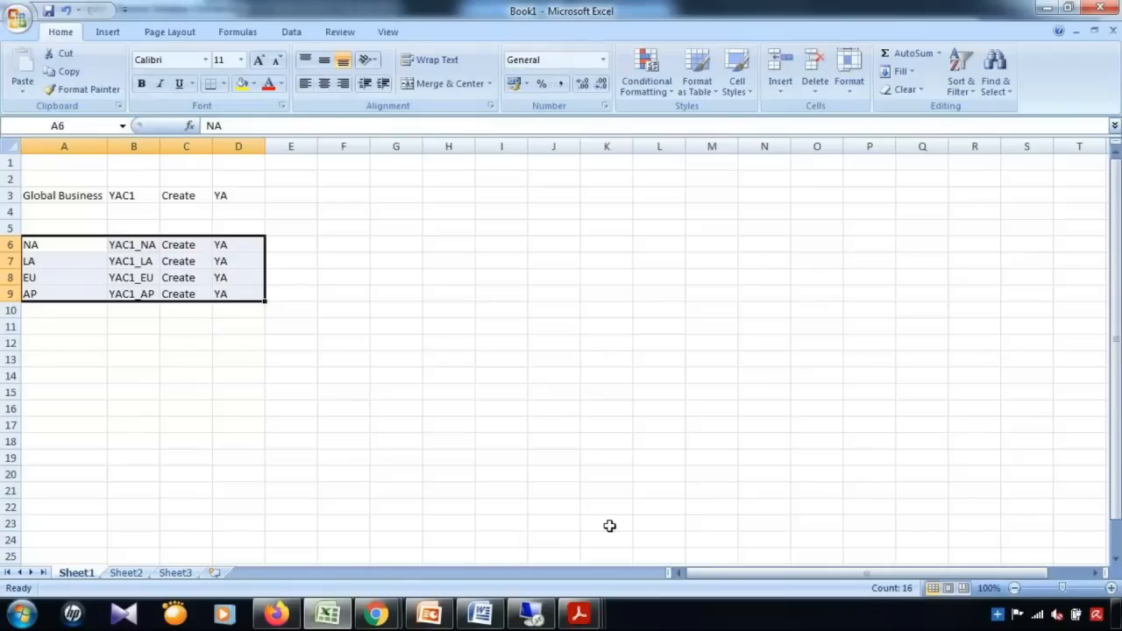
left_click(533, 616)
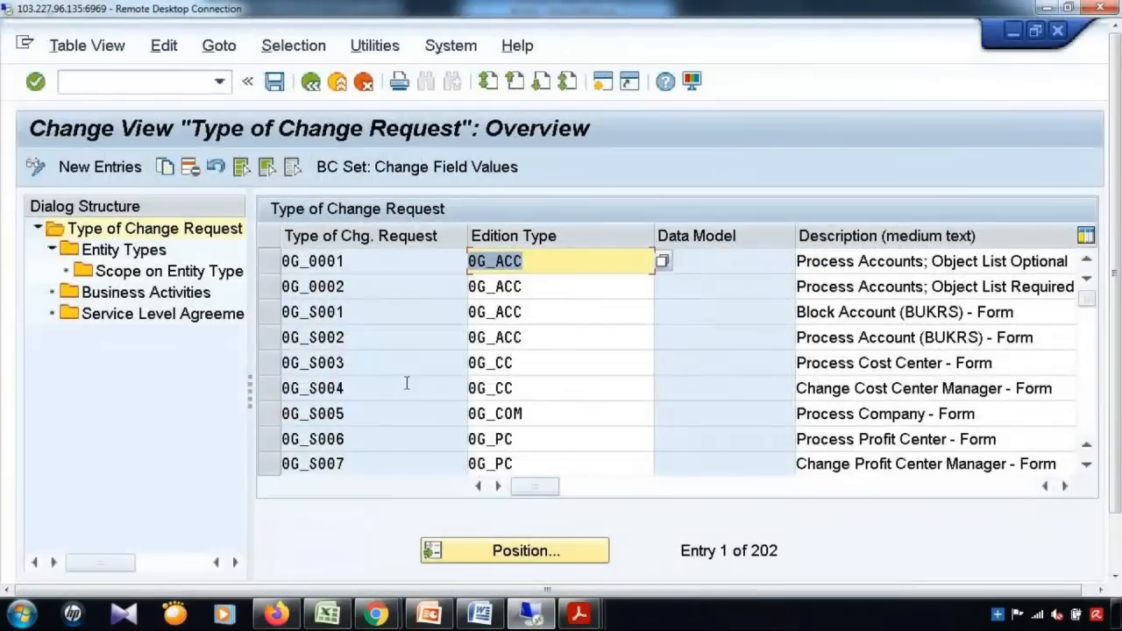
Position the change request type list at MAT01 and start a copy of that entry.
left_click(522, 549)
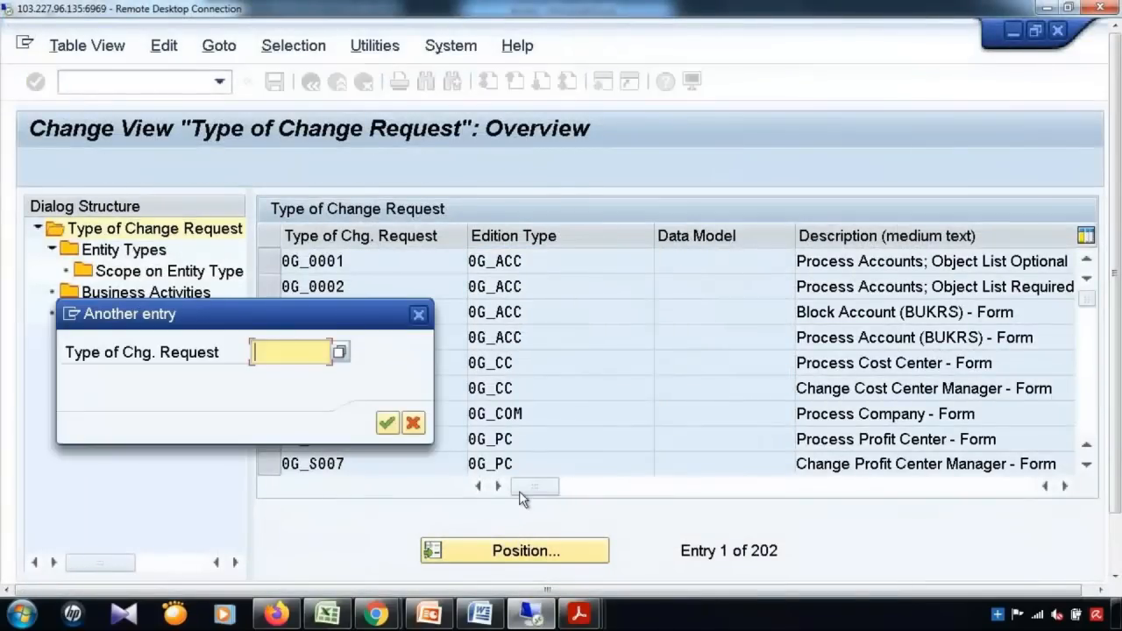
type("MAT01")
key("Return")
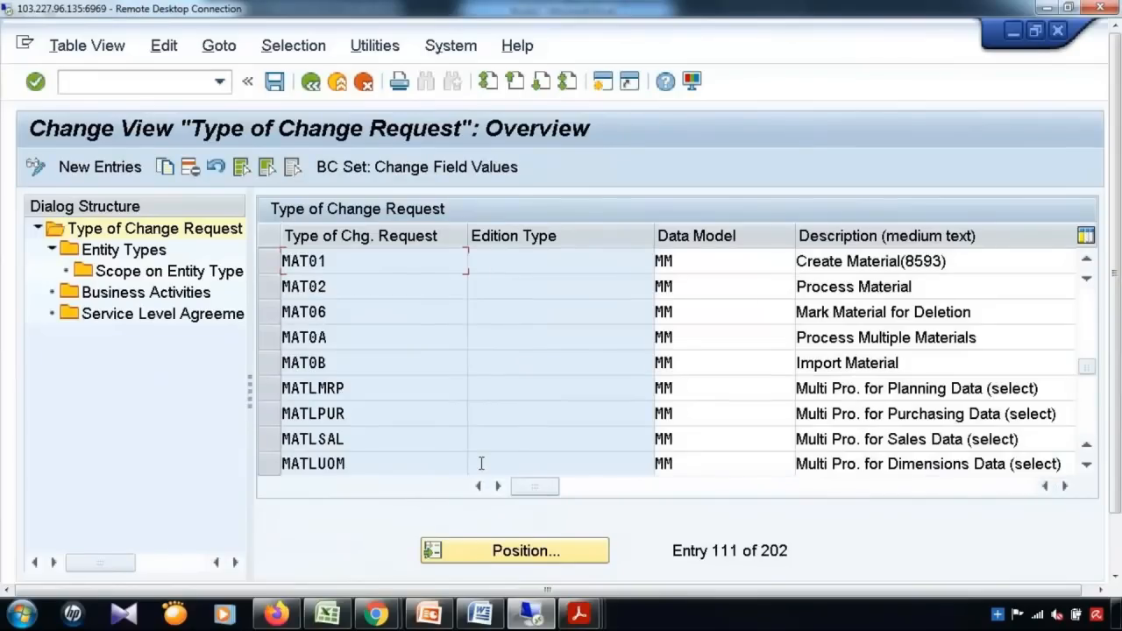
left_click(271, 261)
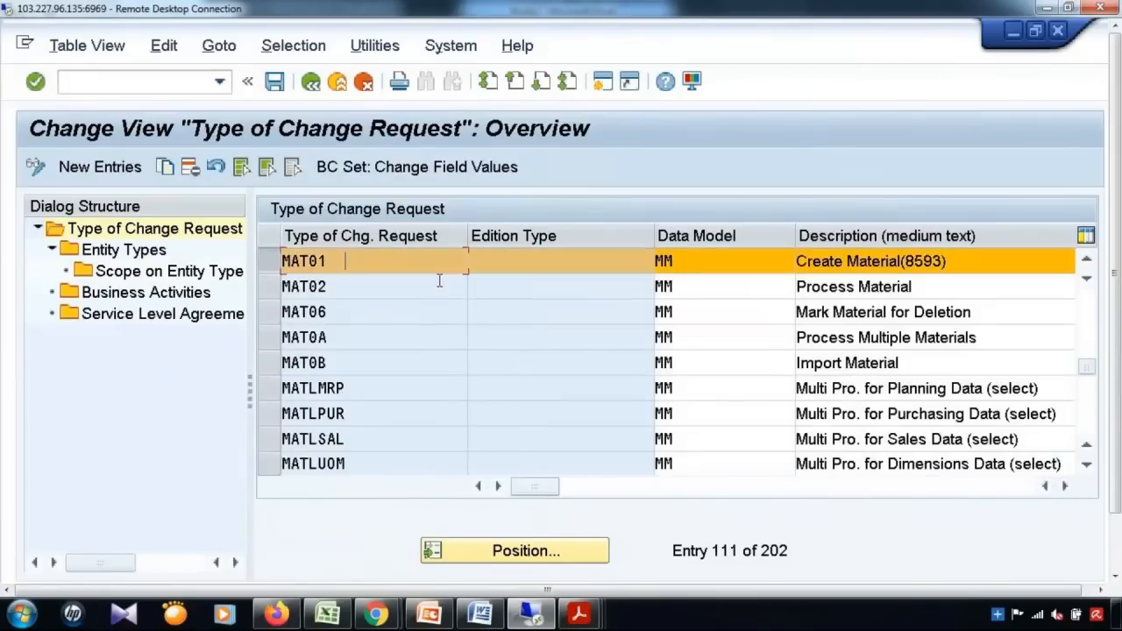
left_click(166, 168)
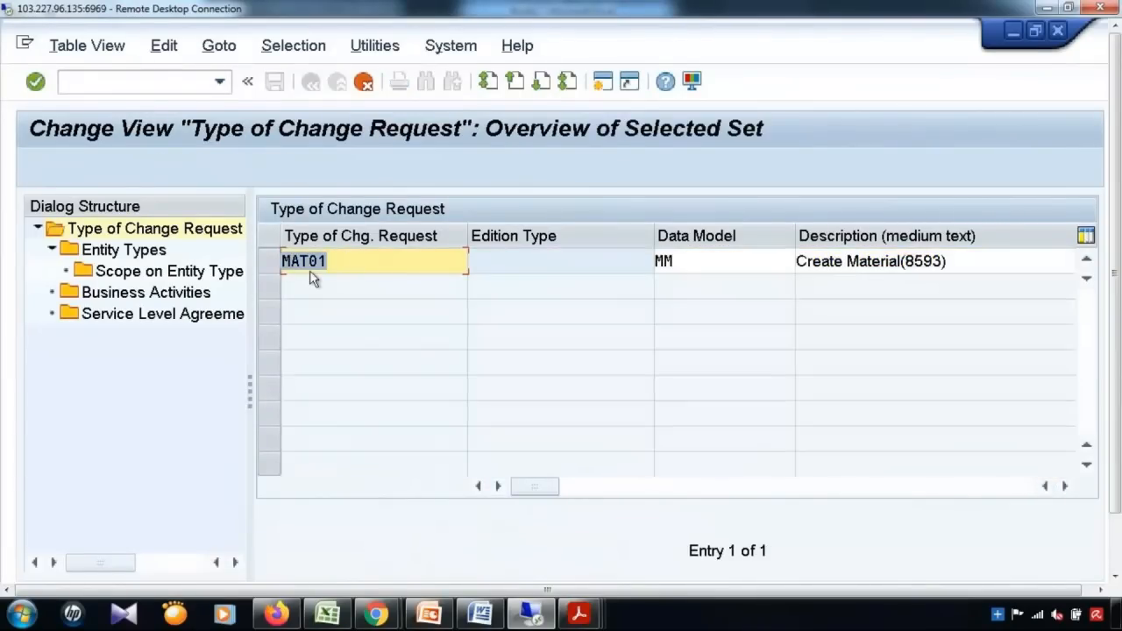
Name the copied change request type YMAT1_NA.
left_click(400, 257)
key("Left")
type("Y")
key("Right")
key("Right")
key("Right")
key("Right")
key("Right")
key("Right")
key("Right")
key("Left")
key("Left")
type("_N")
key("Left")
key("Left")
key("Left")
key("BackSpace")
left_click(367, 261)
type("A")
Set the copy's description to "Create Material - NA" and check its remaining columns through main entity type and workflow.
left_click(903, 261)
left_click_drag(903, 261, 987, 259)
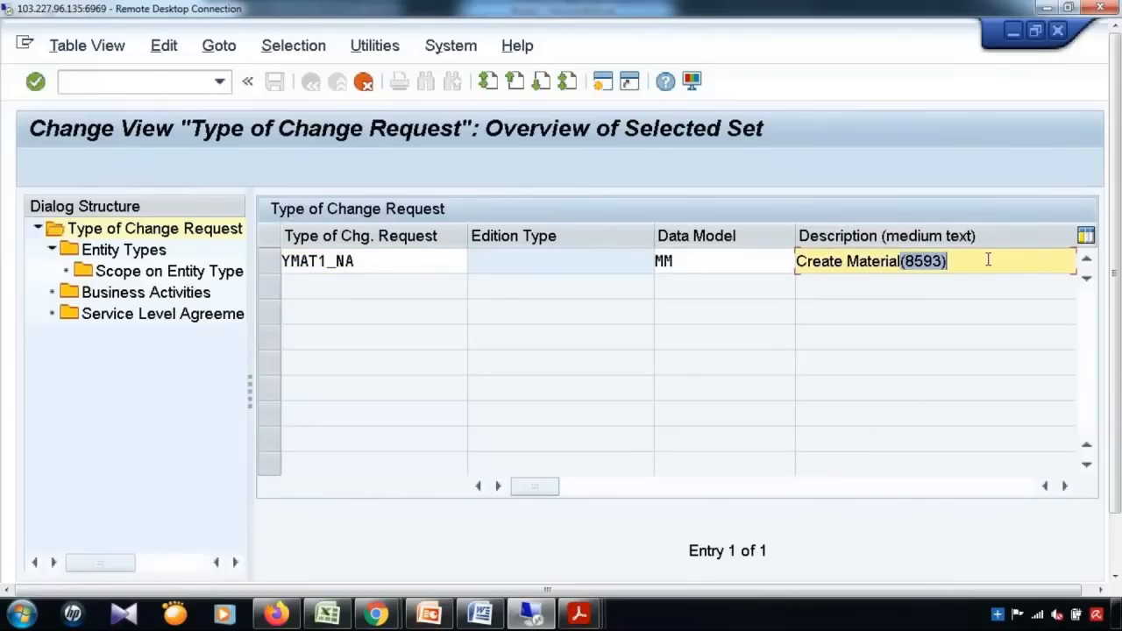
key("BackSpace")
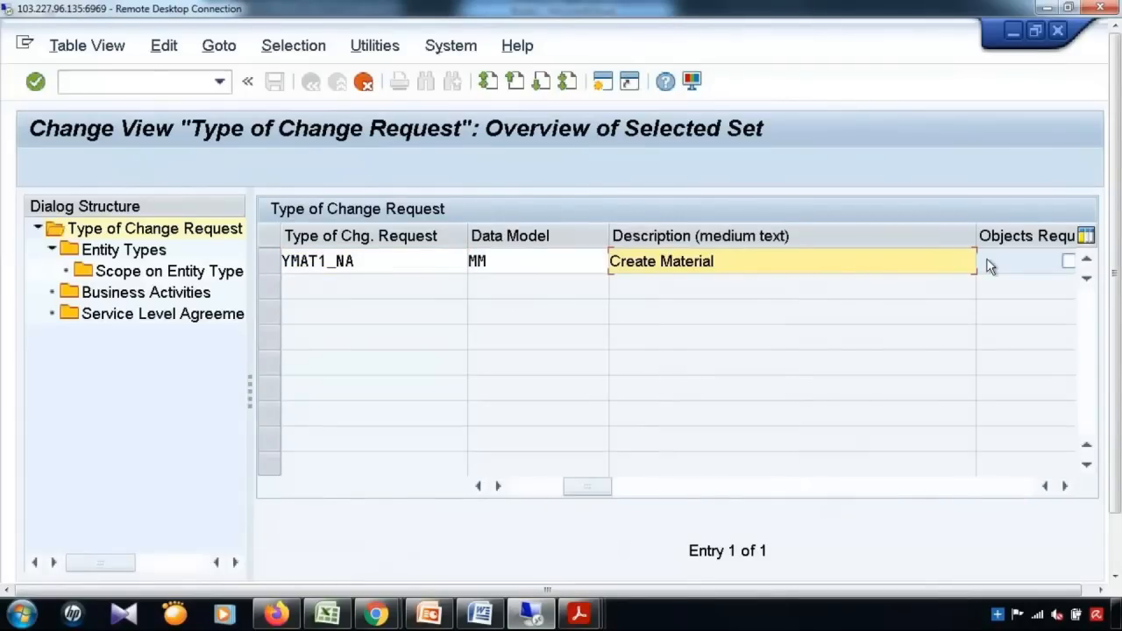
type("- NA")
left_click(1065, 485)
left_click(1065, 486)
left_click(1065, 486)
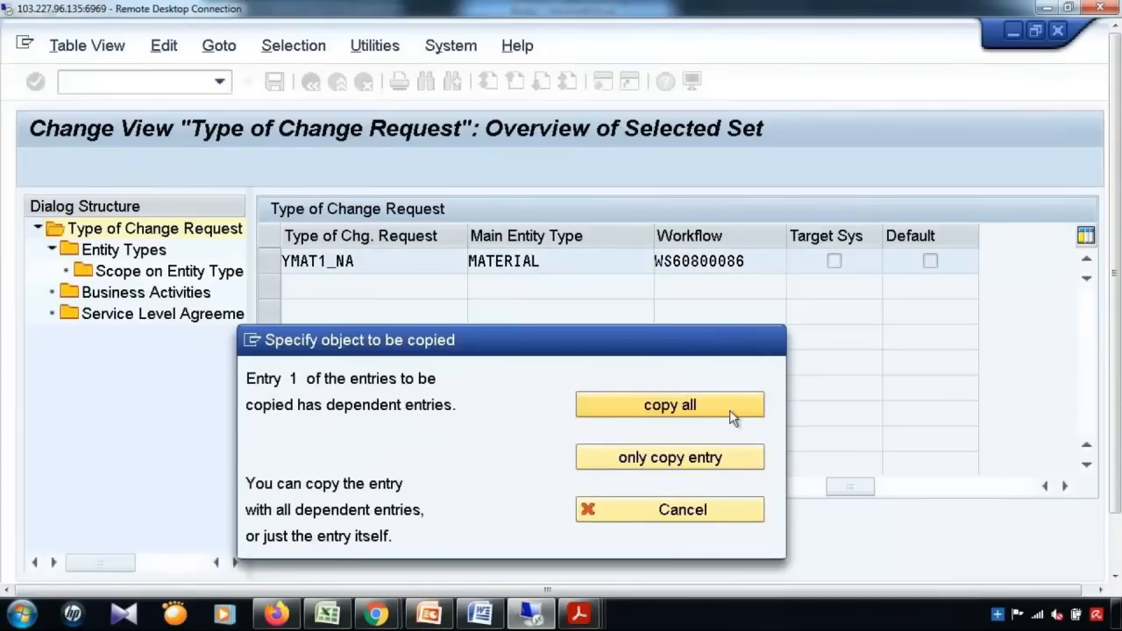
Copy all dependent entries to YMAT1_NA, save the new change request type and close the message log.
left_click(730, 409)
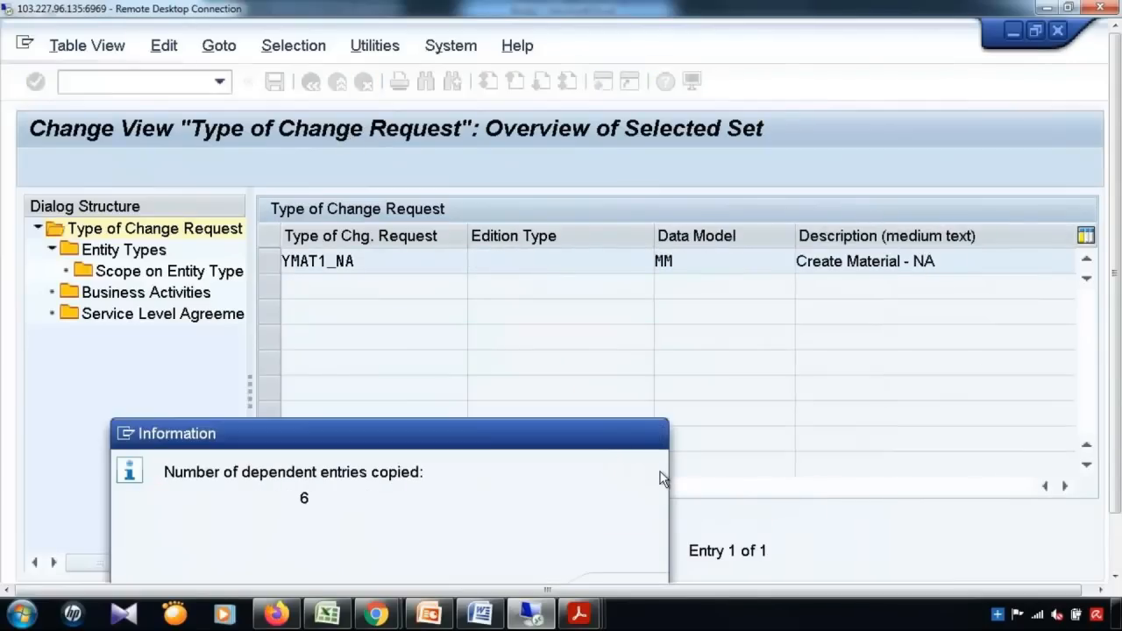
left_click(653, 433)
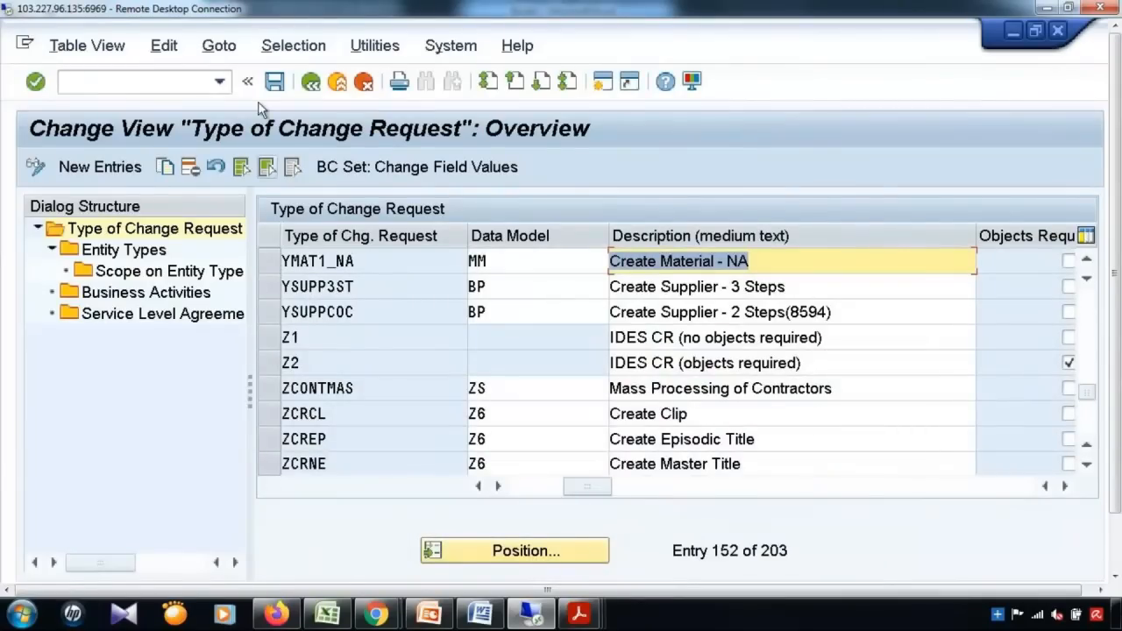
left_click(274, 81)
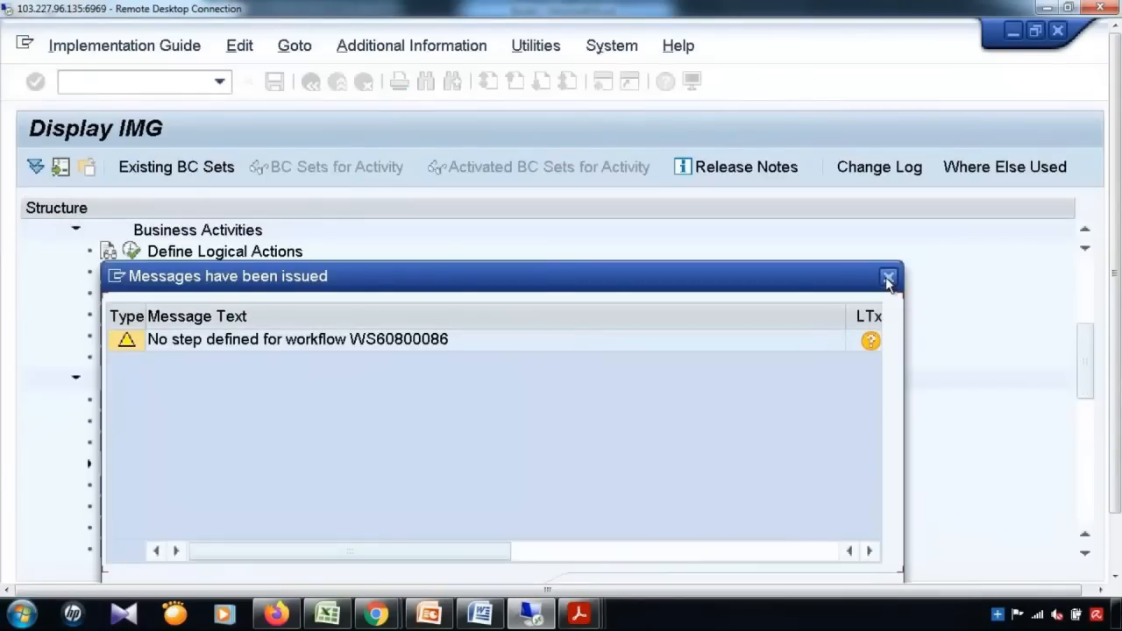
left_click(887, 278)
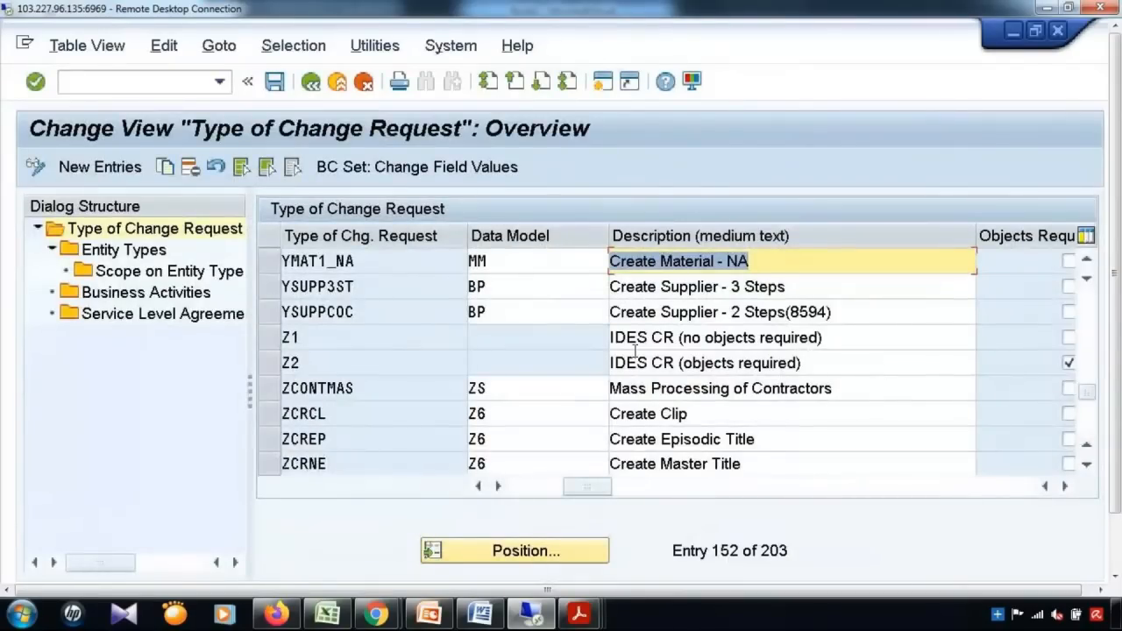
Copy YMAT1_NA as change request type YMAT1_LA together with all its dependent entries.
left_click(268, 262)
left_click(164, 166)
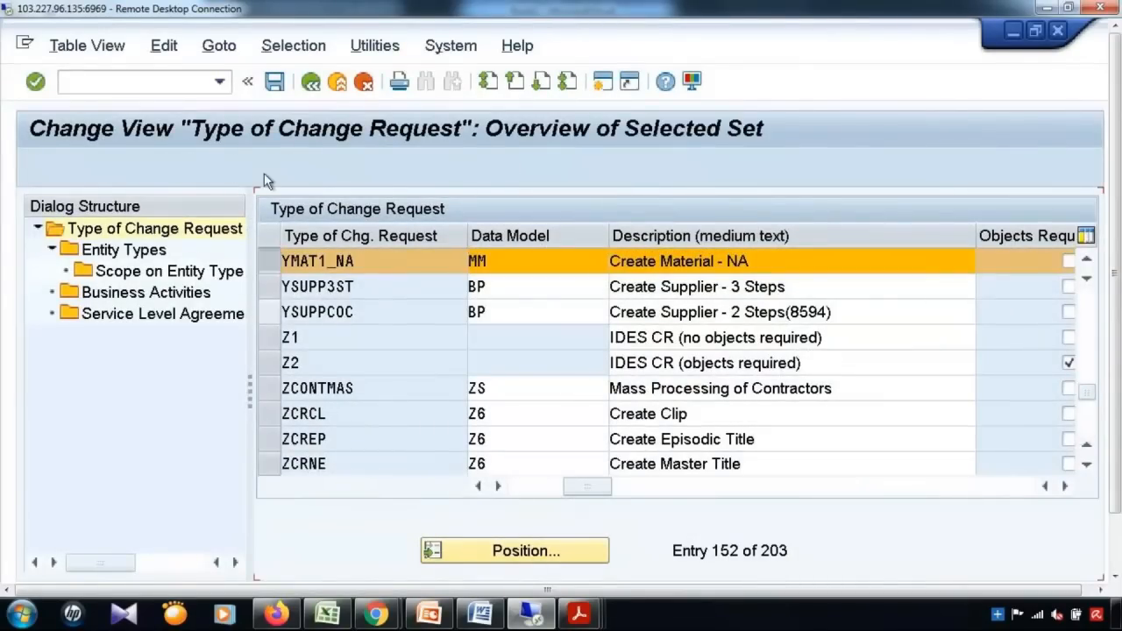
left_click(388, 265)
key("shift+Left")
key("shift+Left")
type("LA")
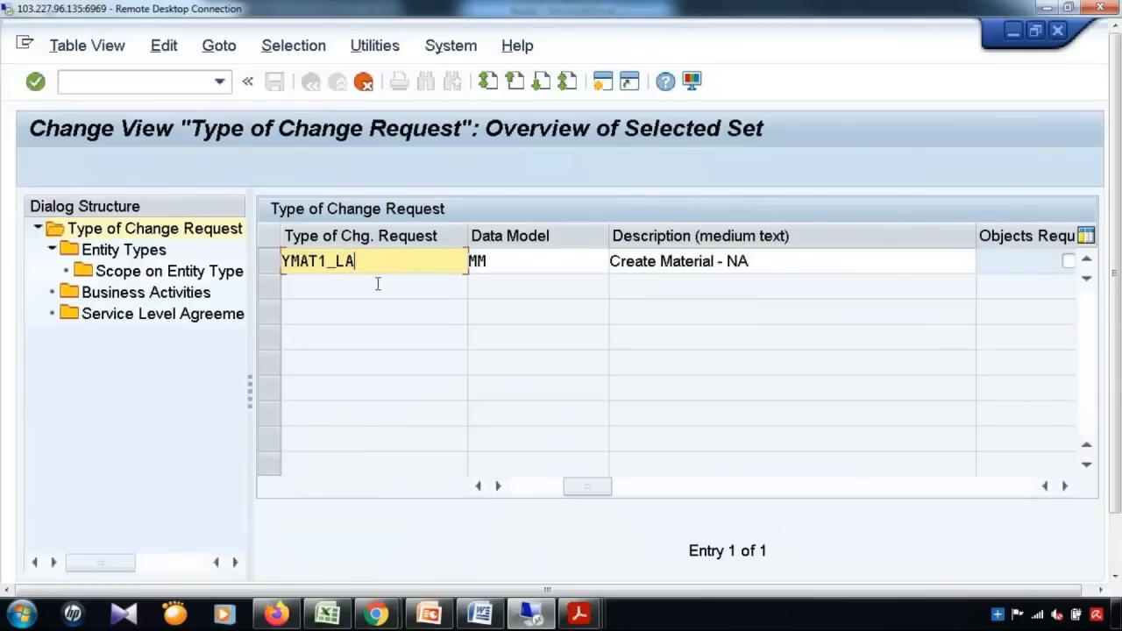
key("Return")
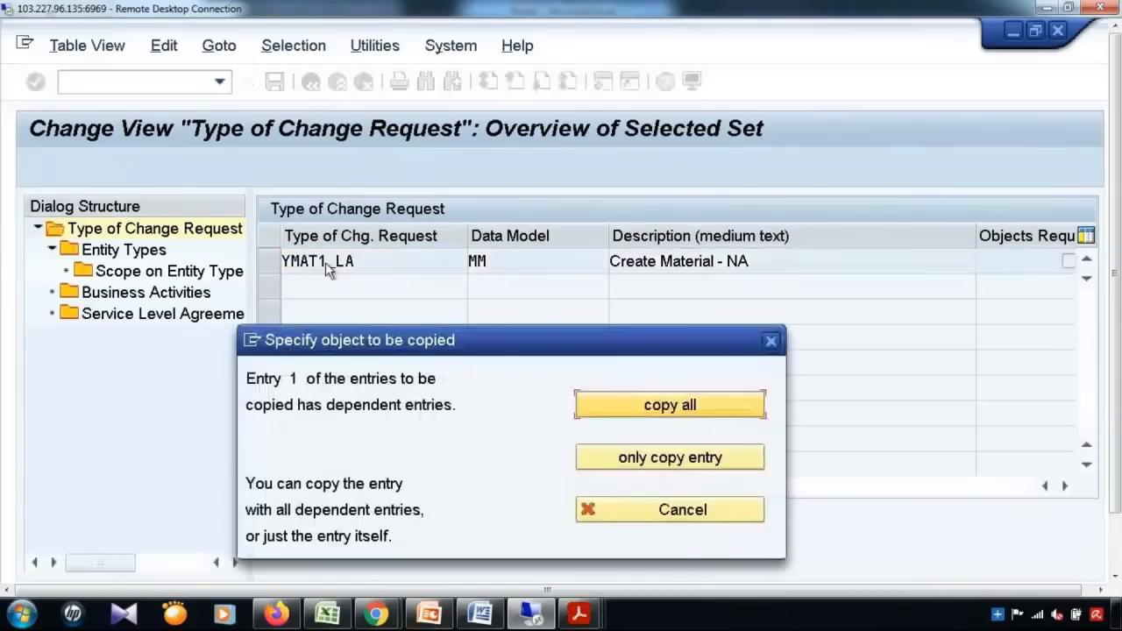
left_click(711, 408)
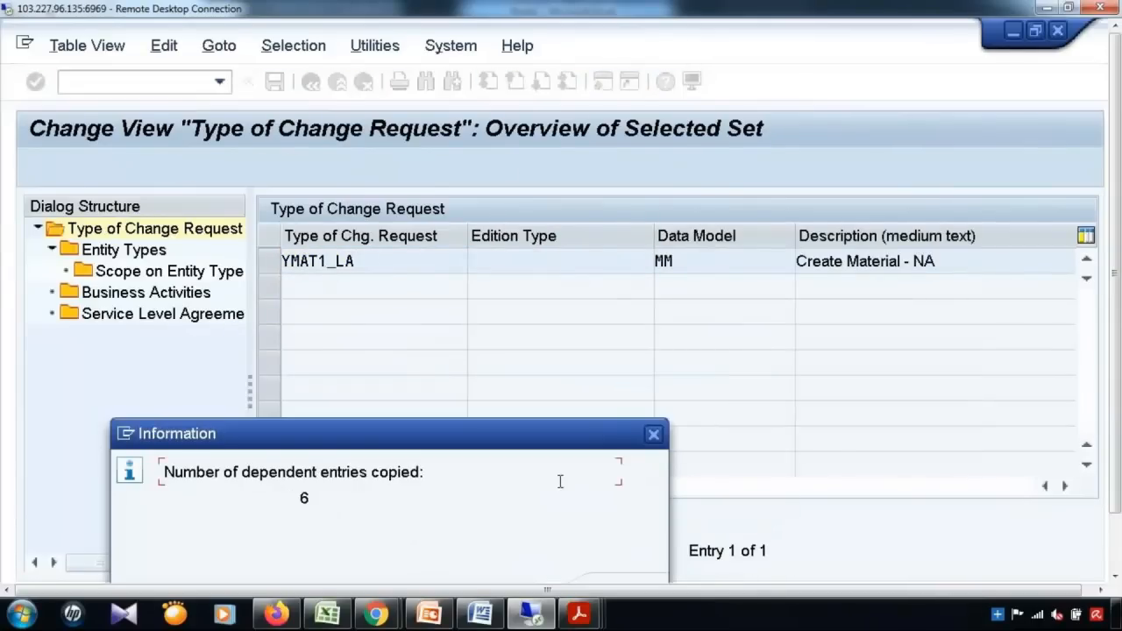
key("Return")
Save the YMAT1_LA change request type and close the message log.
left_click(274, 82)
left_click(310, 81)
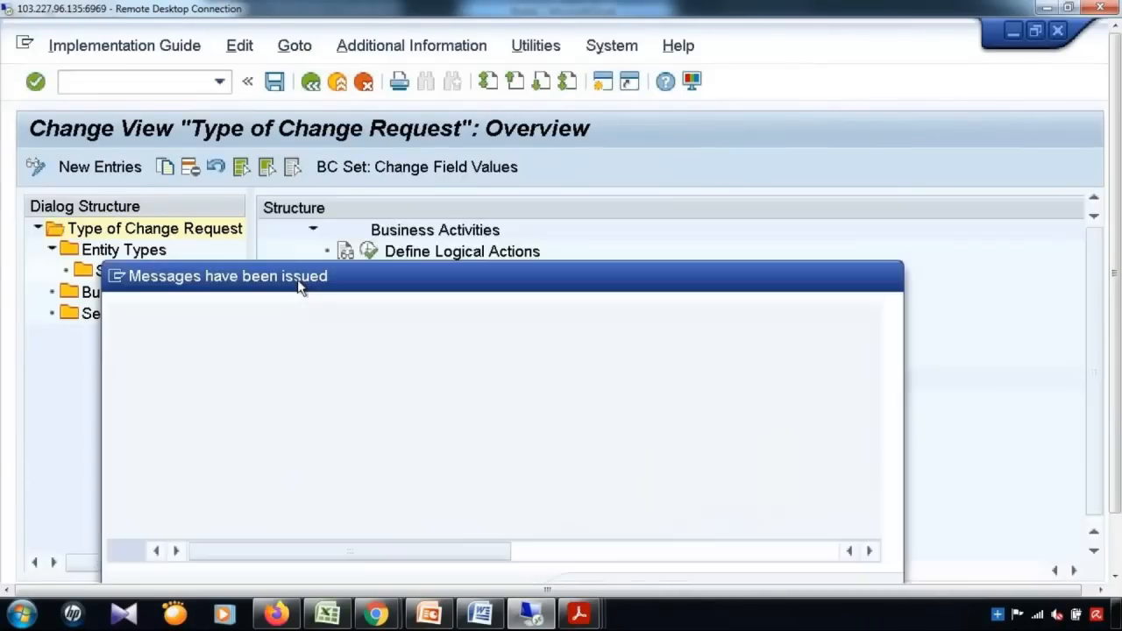
left_click(887, 276)
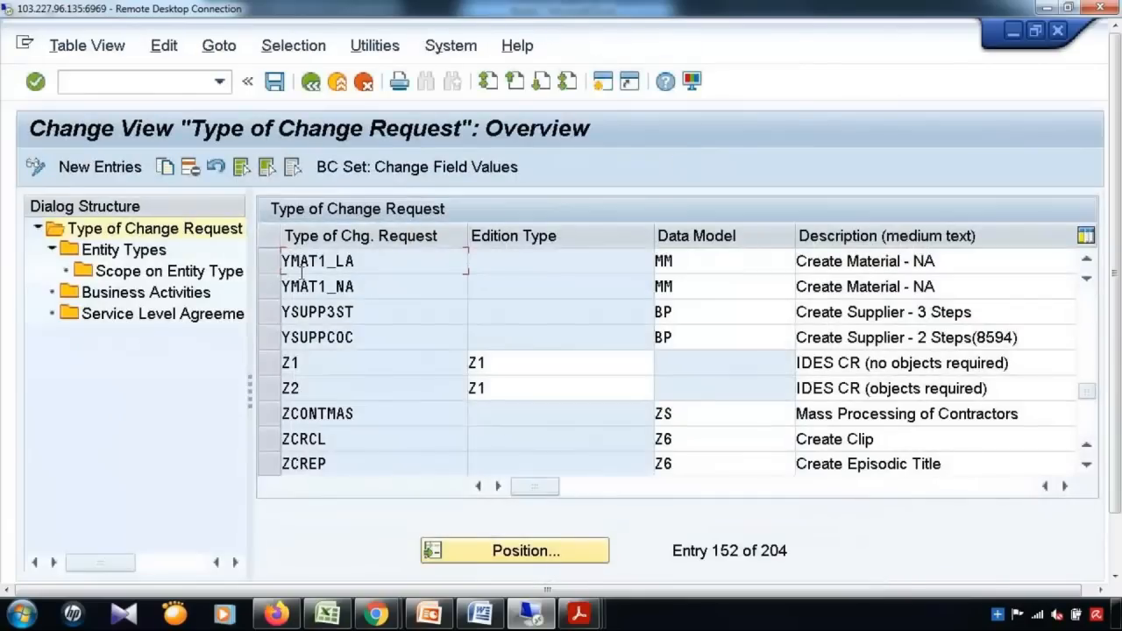
Copy YMAT1_LA as change request type YMAT1_EU together with all its dependent entries.
left_click(270, 264)
left_click(171, 173)
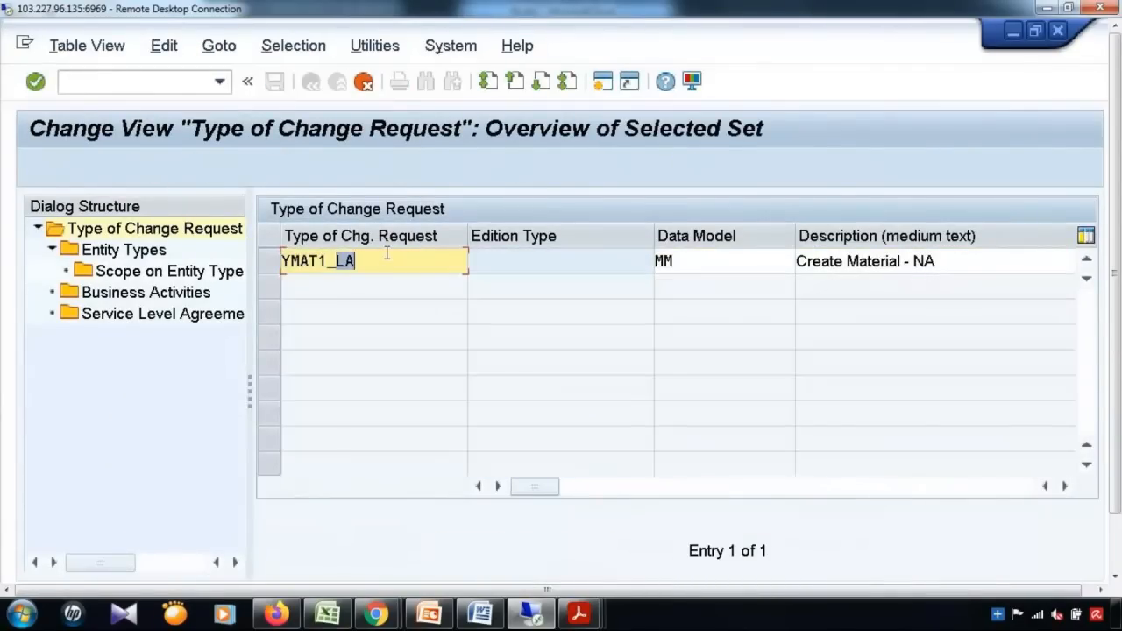
key("Delete")
key("Delete")
type("EU")
key("Return")
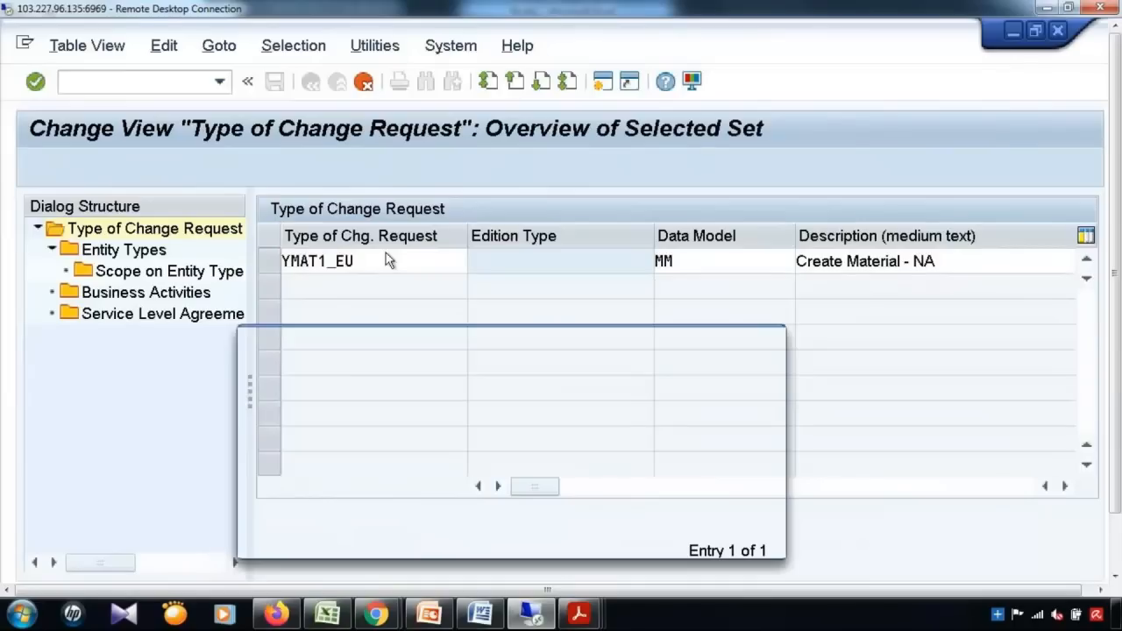
left_click(659, 412)
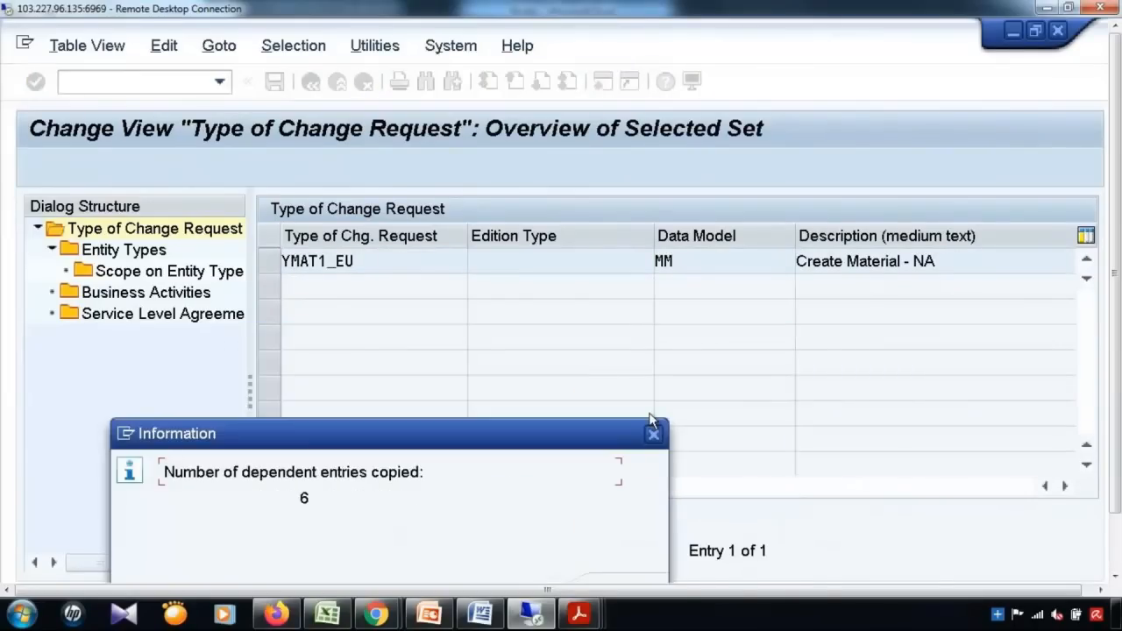
key("Return")
Save the YMAT1_EU change request type and close the message log.
key("ctrl+s")
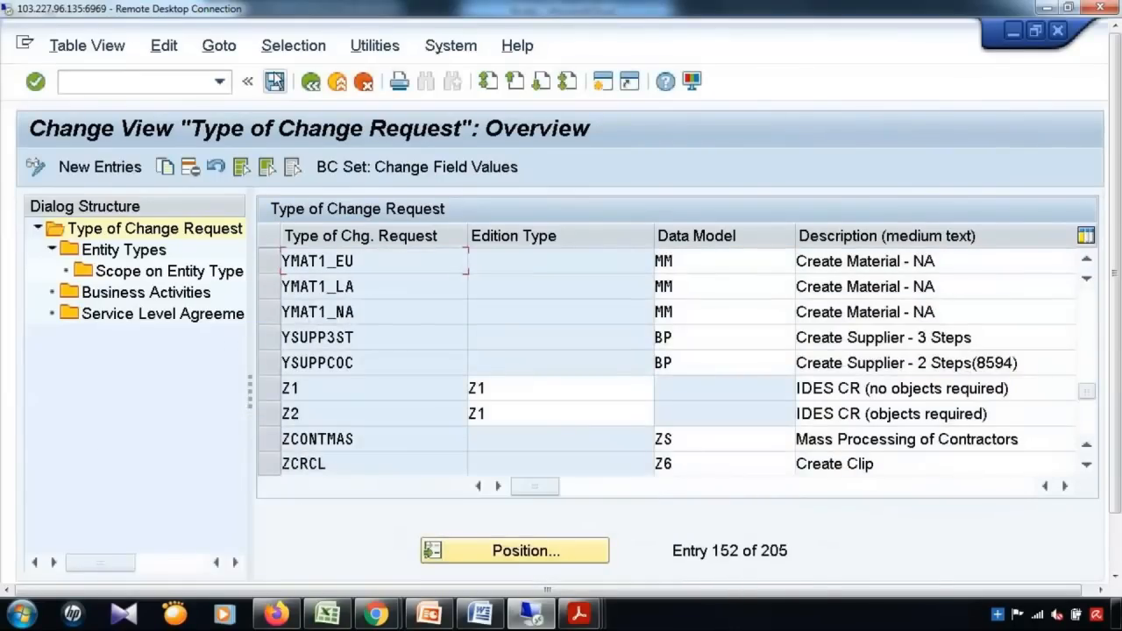
left_click(277, 81)
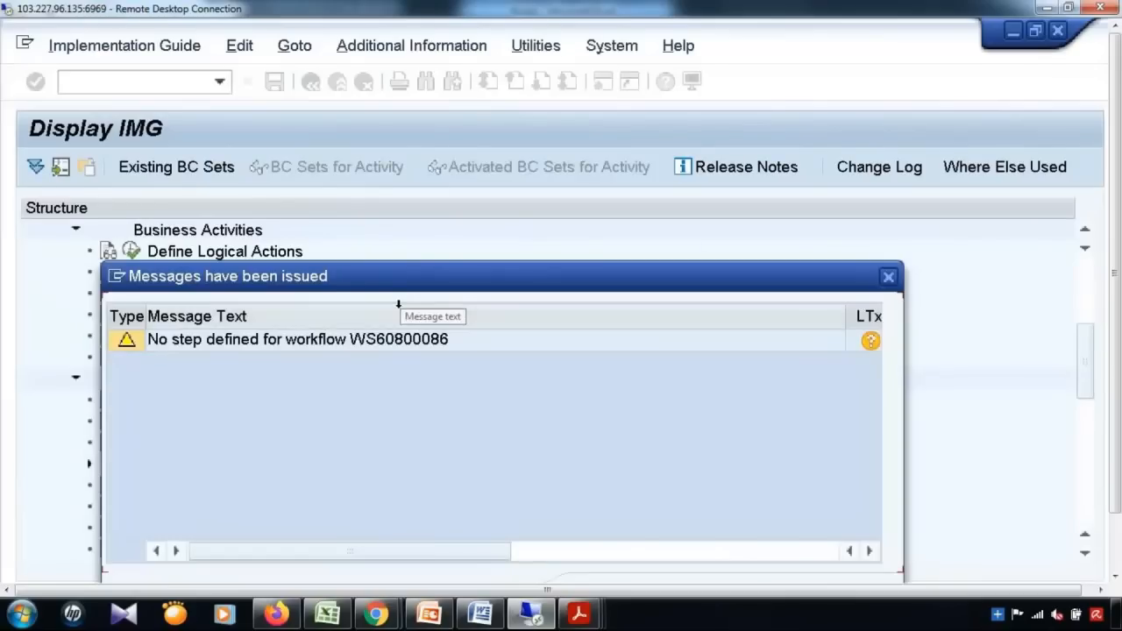
key("Return")
key("Return")
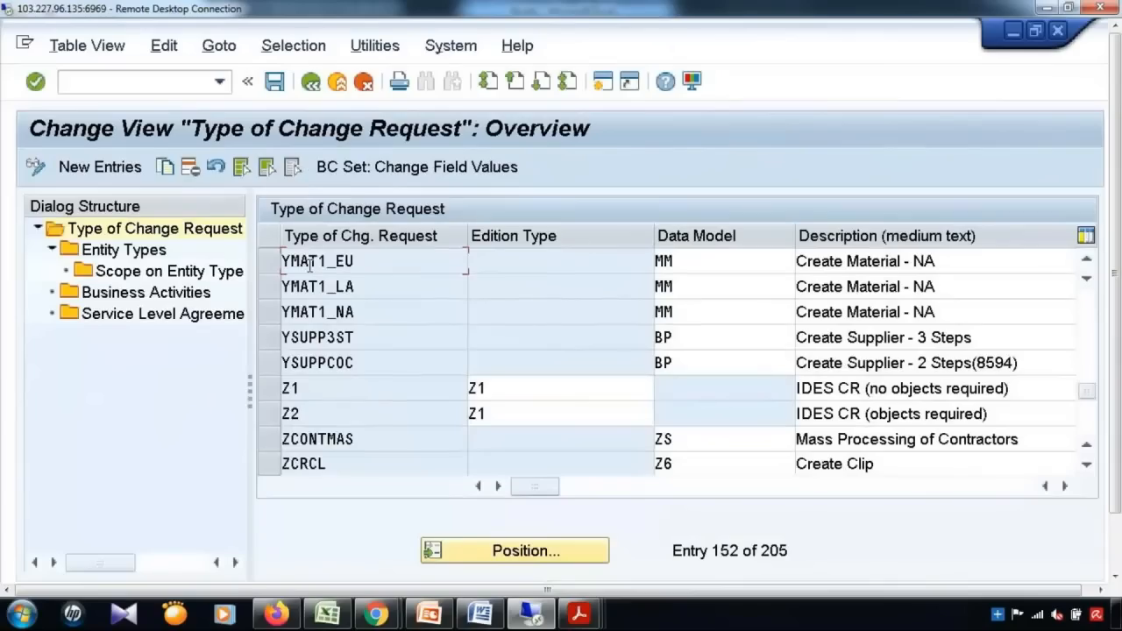
Copy YMAT1_EU with all dependent entries as change request type YMAT1_AP, save it and close the message log.
left_click(270, 261)
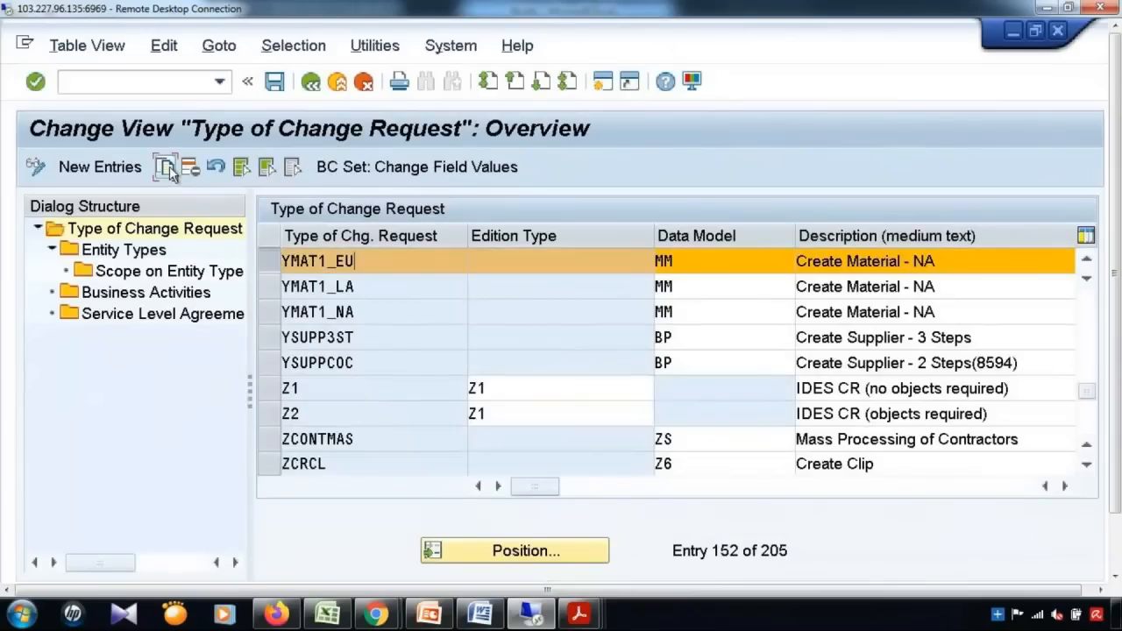
left_click(166, 167)
left_click(352, 263)
key("shift+Left")
key("shift+Left")
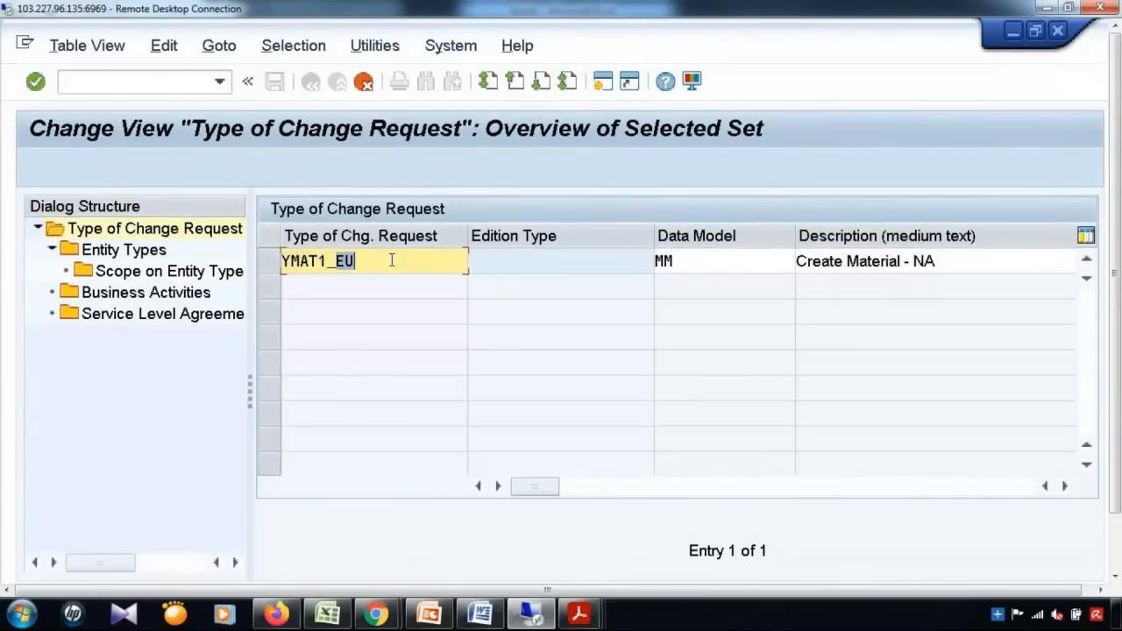
type("AP")
key("Return")
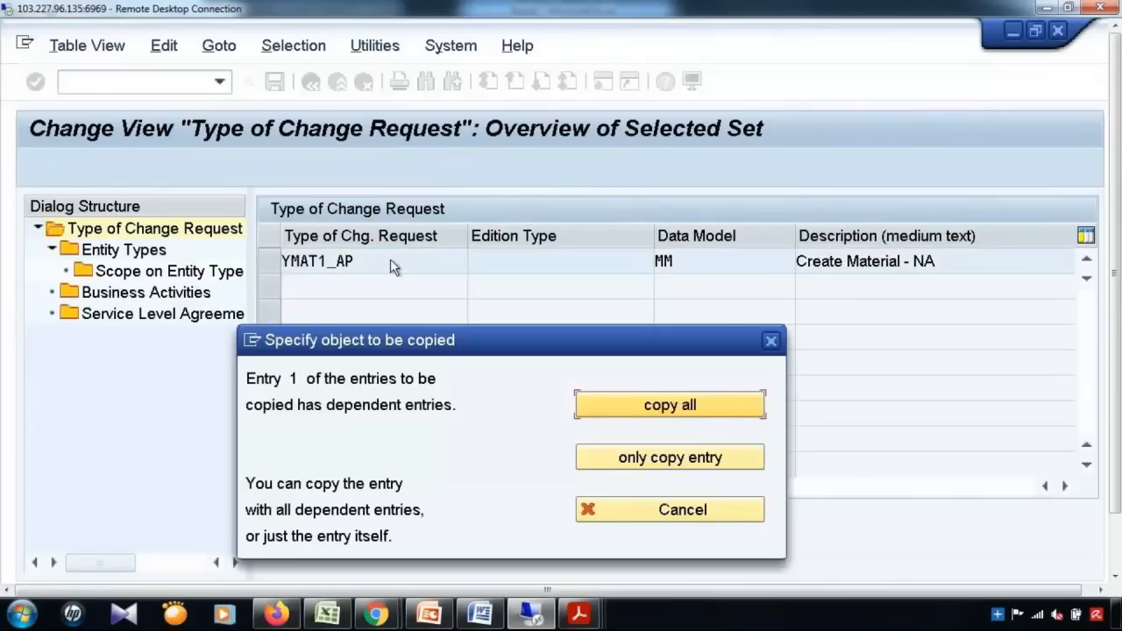
left_click(650, 407)
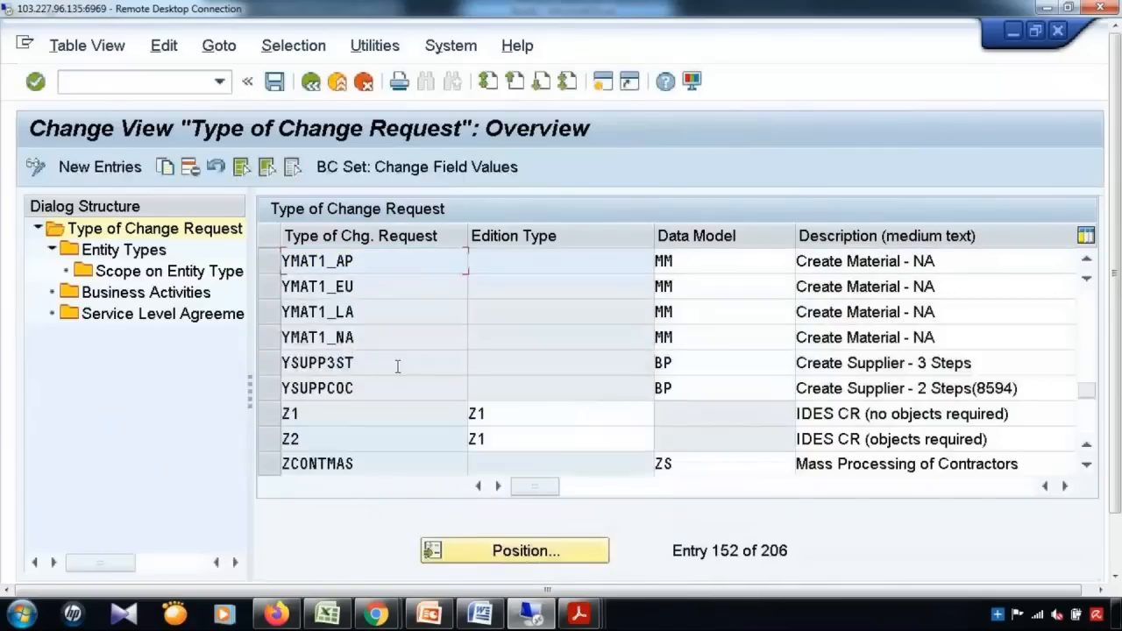
left_click(274, 88)
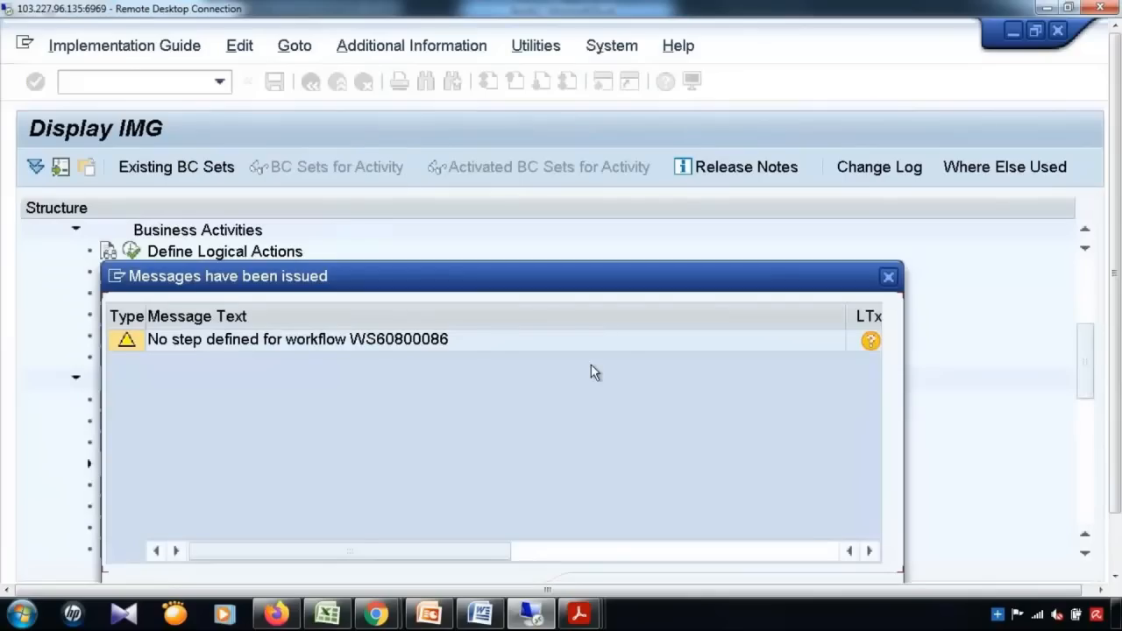
key("Return")
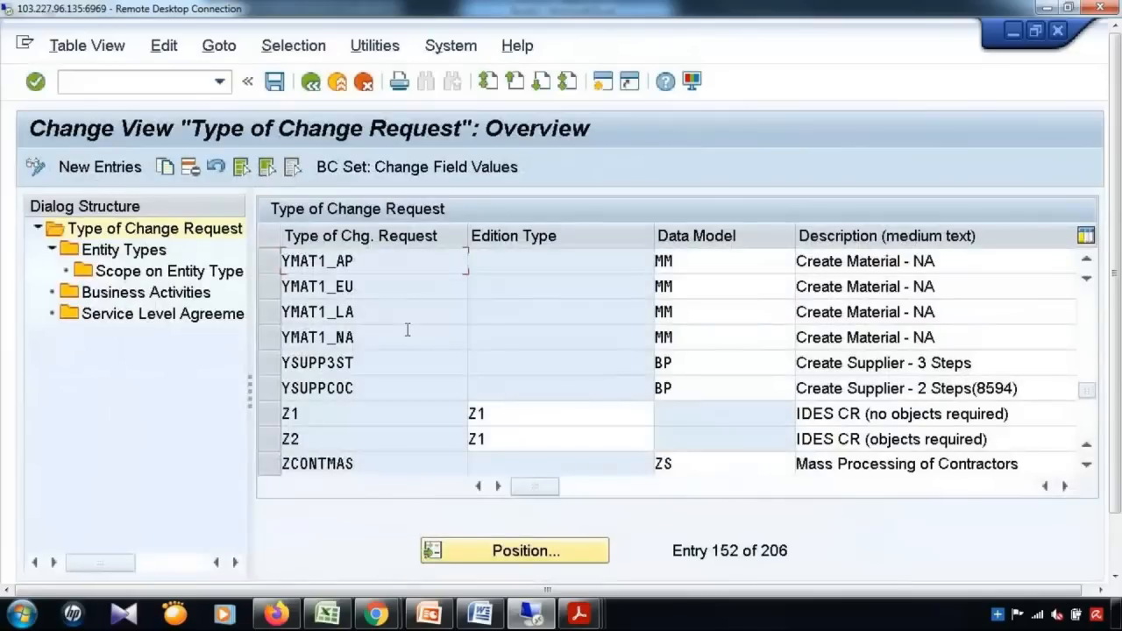
Select the four YMAT1 change request types and set the YMAT1_AP description to "Create Material - AP".
left_click_drag(270, 270, 482, 344)
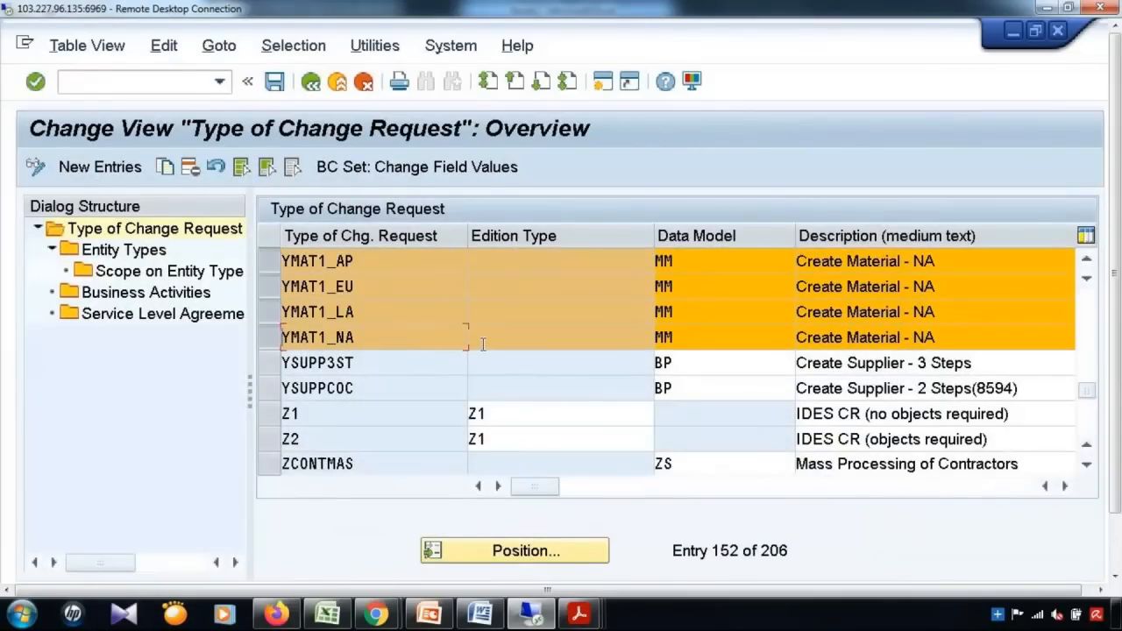
left_click(970, 261)
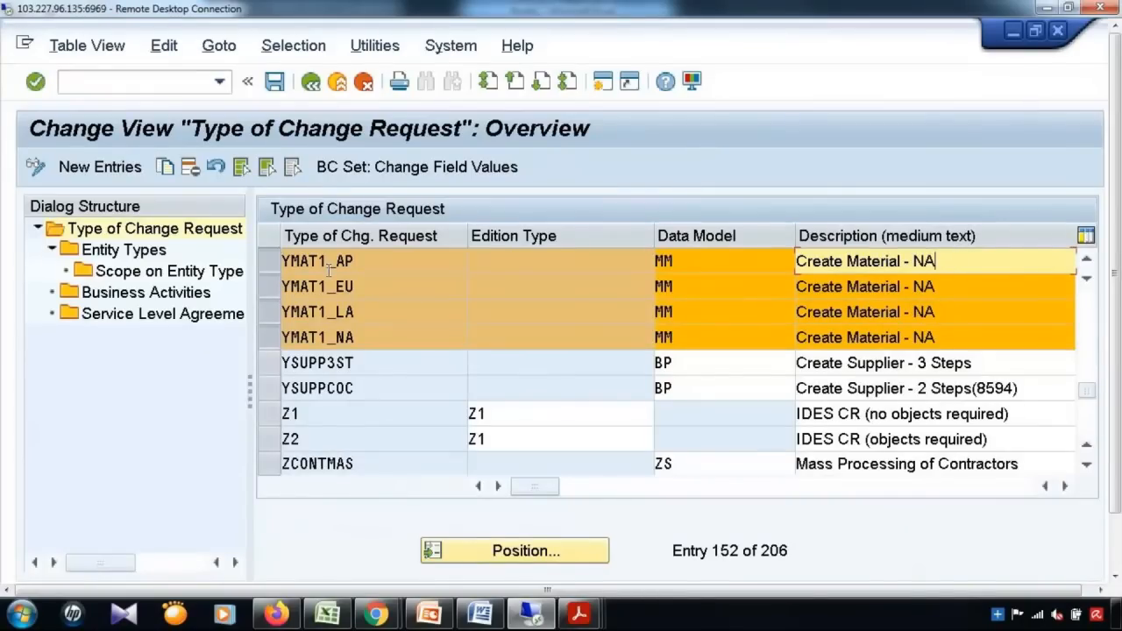
key("BackSpace")
key("BackSpace")
type("AP")
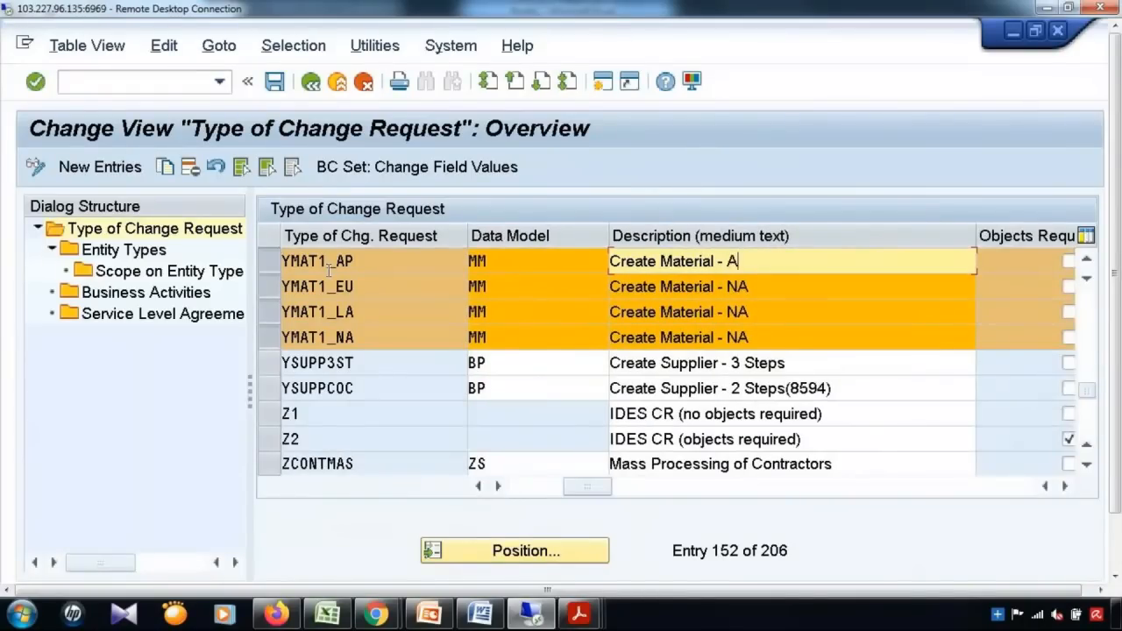
Set the descriptions of YMAT1_EU and YMAT1_LA to "Create Material - EU" and "Create Material - LA".
left_click(770, 284)
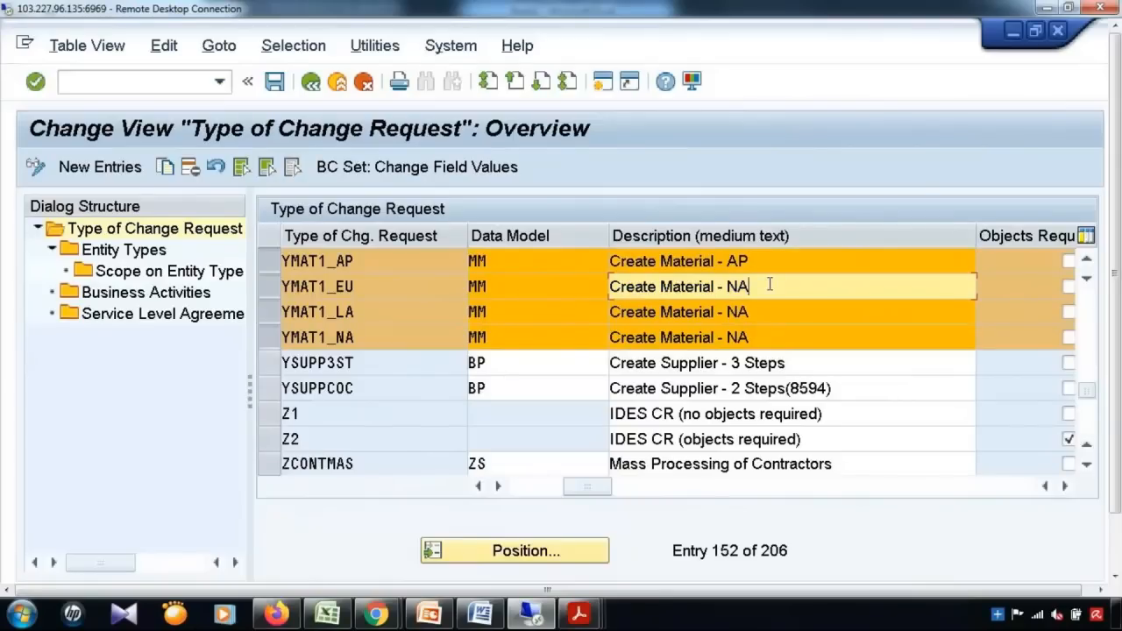
key("BackSpace")
key("BackSpace")
type("EU")
left_click(759, 307)
key("BackSpace")
key("BackSpace")
type("LA")
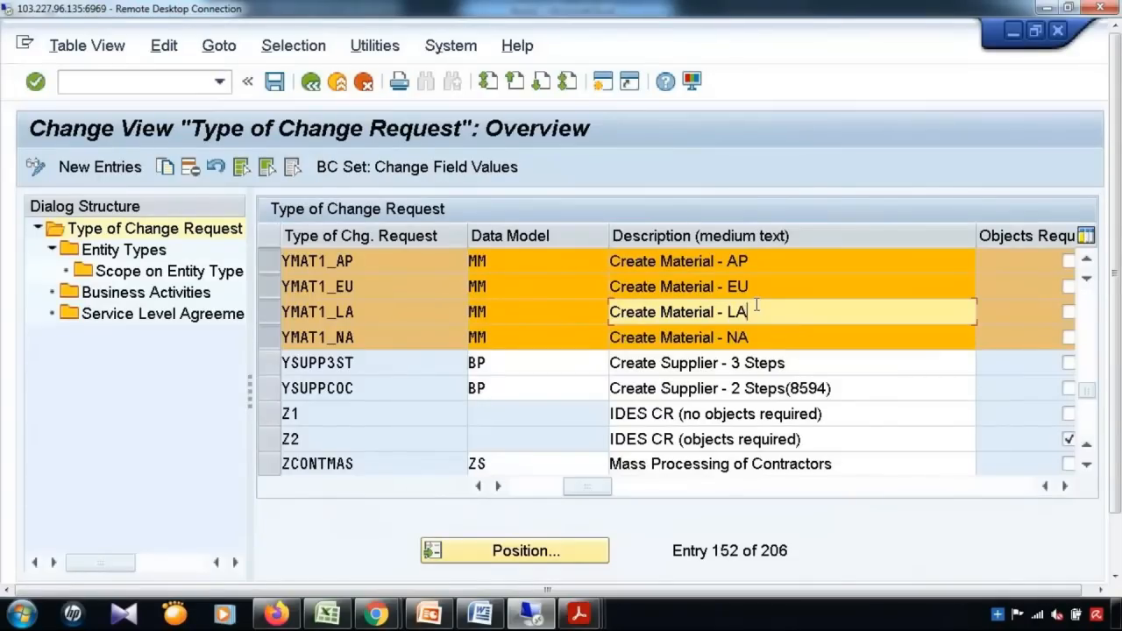
Save the revised change request type descriptions and close the message log.
left_click(274, 83)
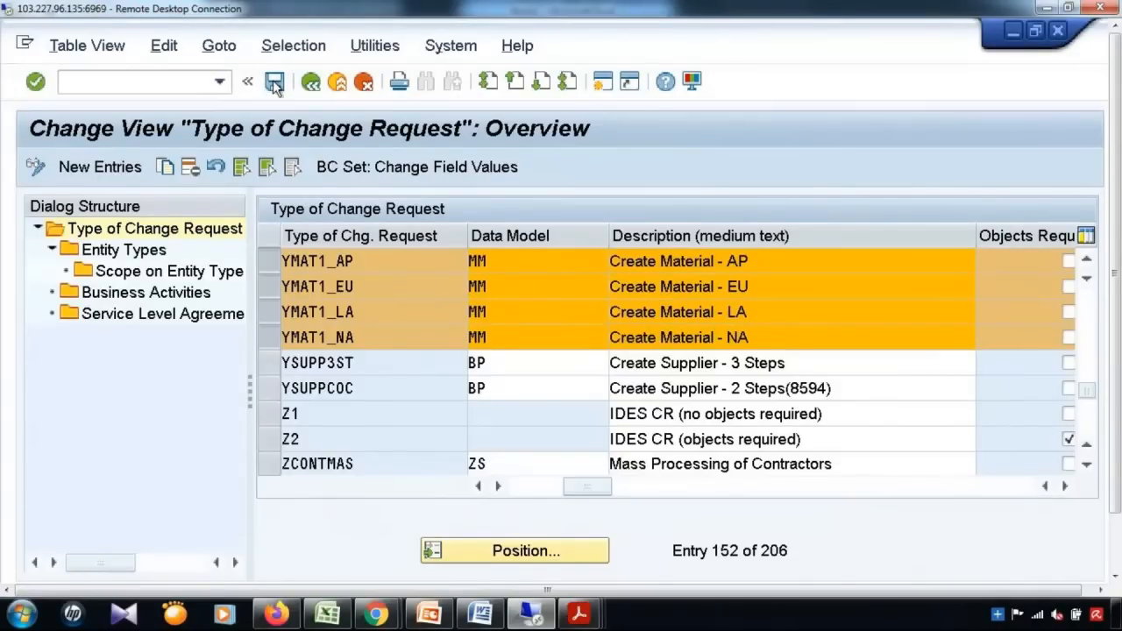
key("Return")
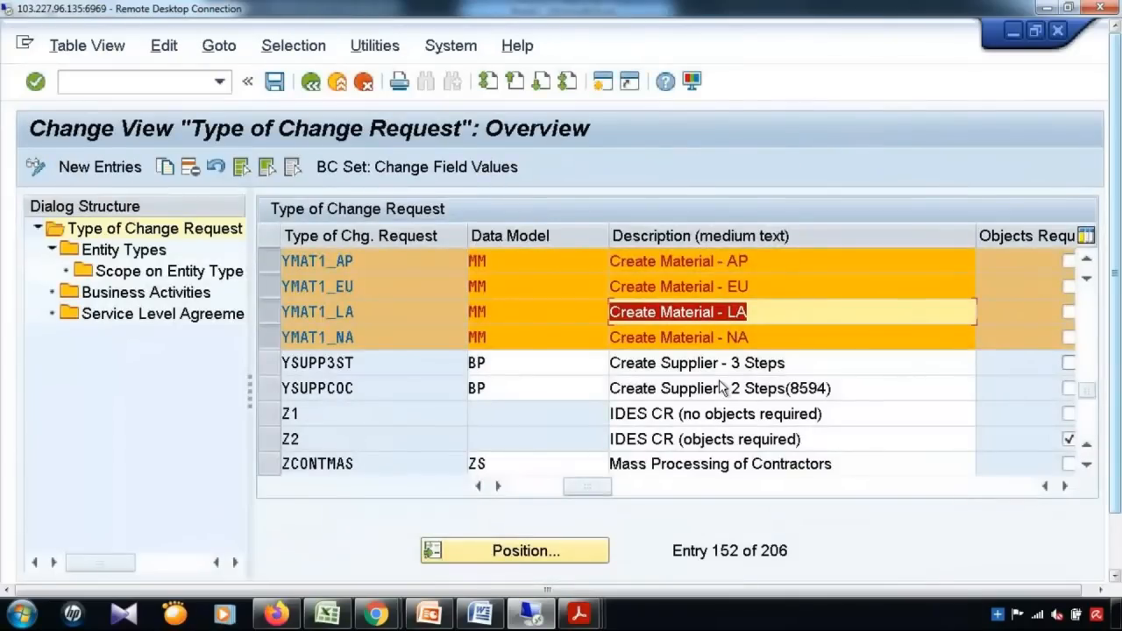
left_click(661, 388)
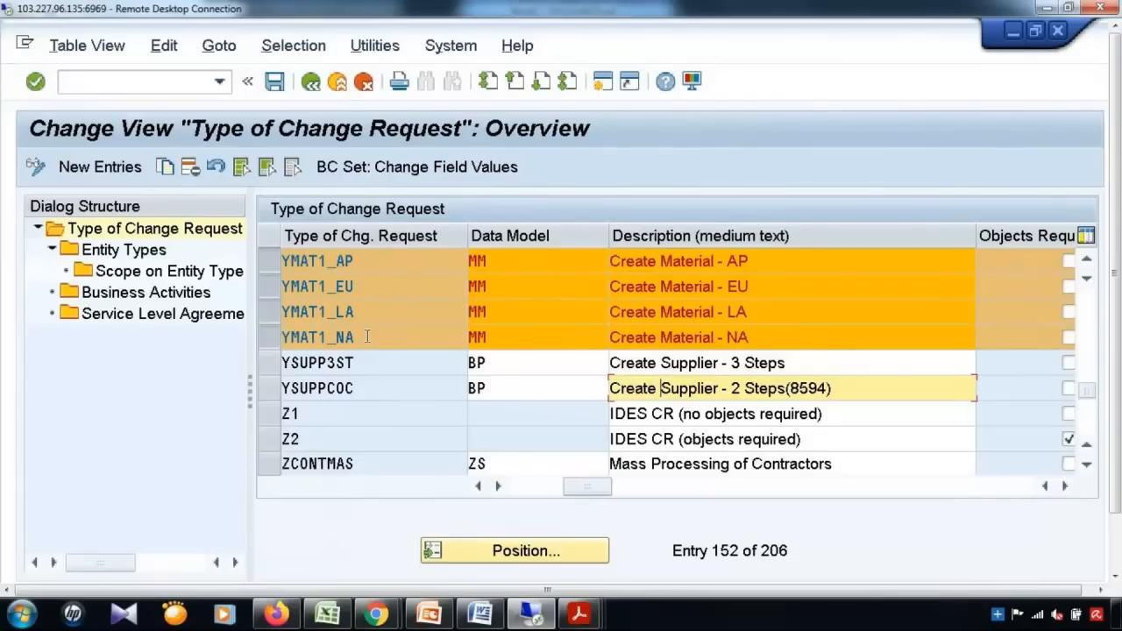
Copy the name of change request type YMAT1_NA and return to the implementation guide structure.
left_click_drag(366, 337, 235, 336)
left_click(330, 338)
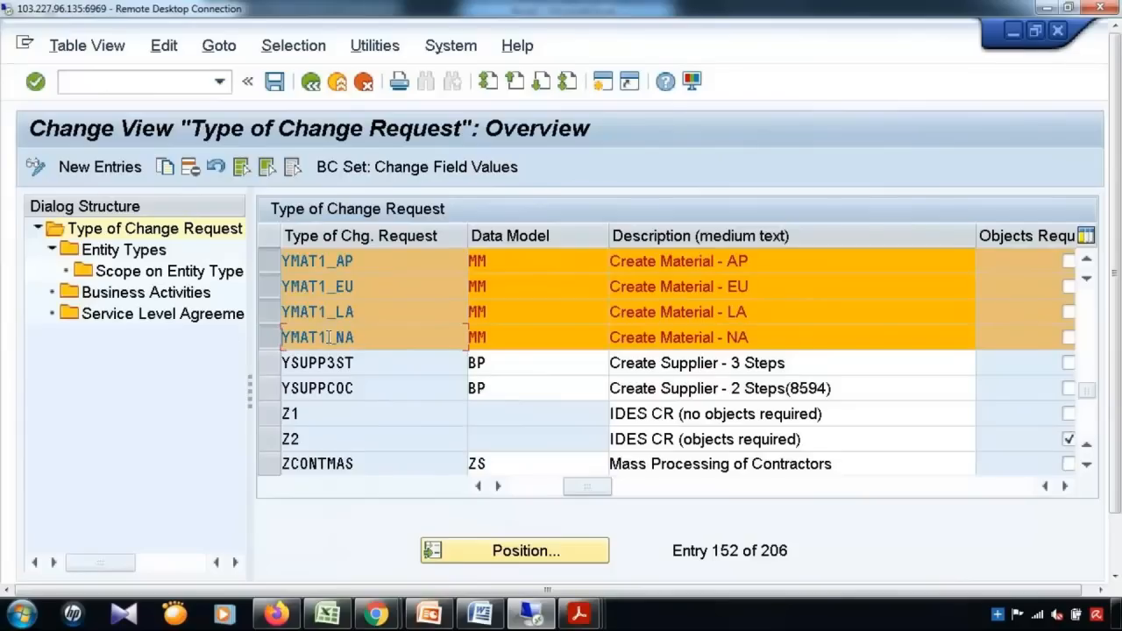
left_click(310, 82)
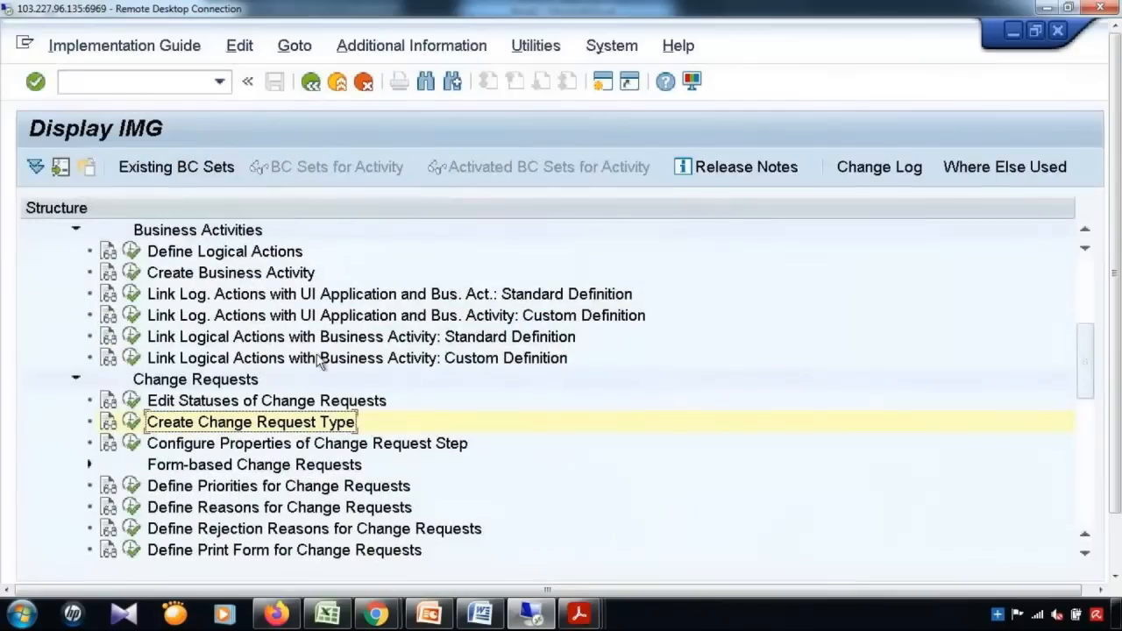
Open the Configure Rule-Based Workflow activity and continue with change request type YMAT1_NA.
scroll(321, 350, "down", 4)
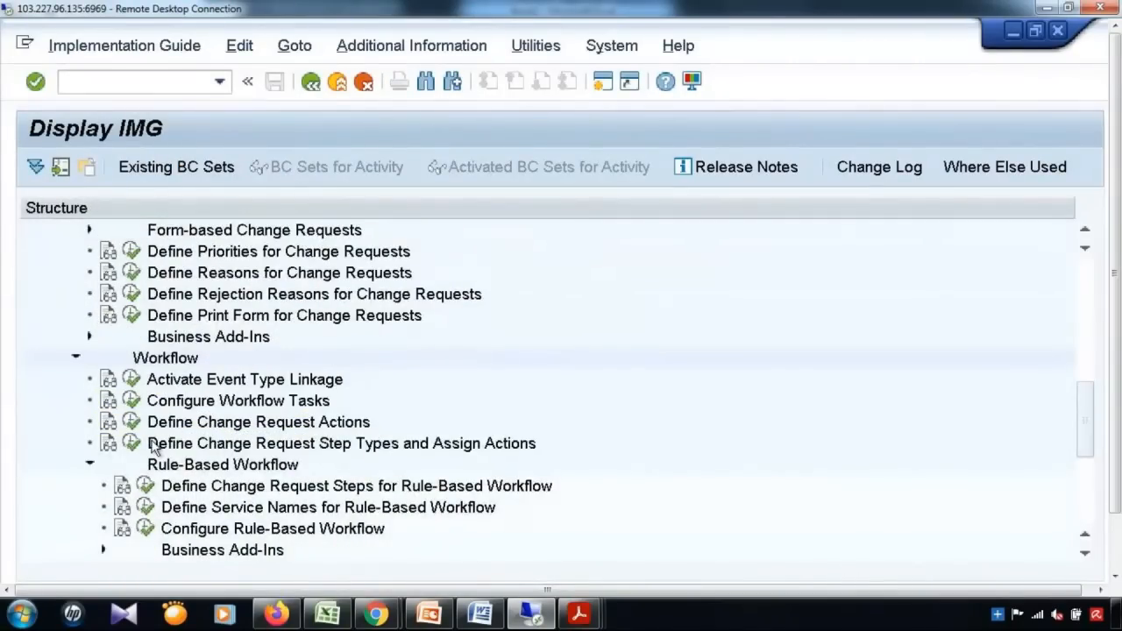
scroll(447, 397, "down", 1)
scroll(461, 385, "up", 3)
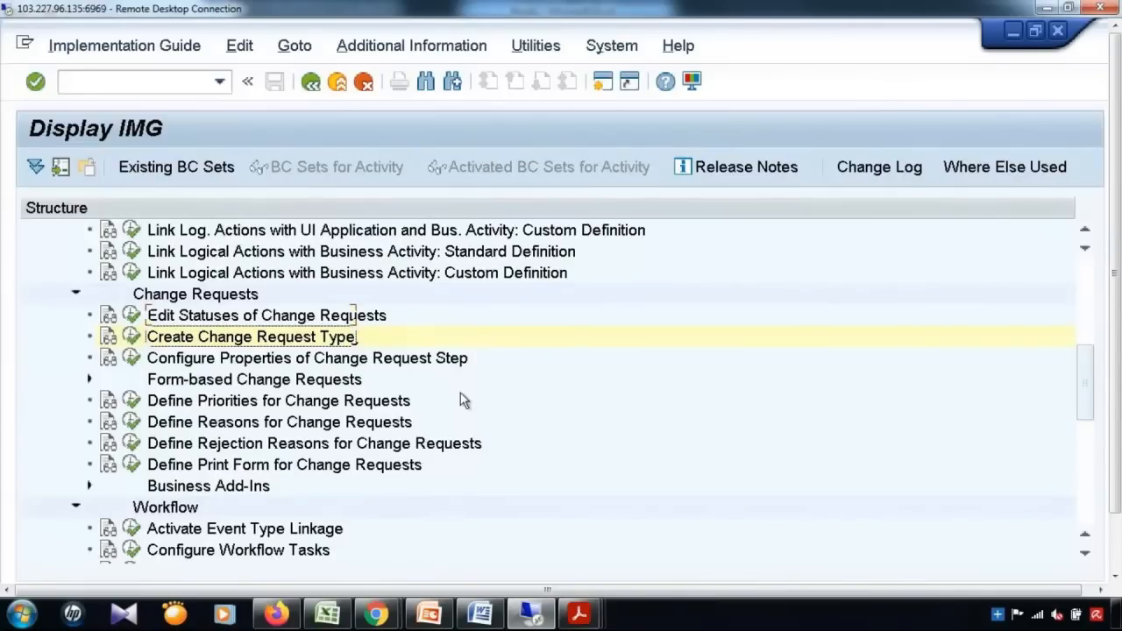
scroll(462, 394, "down", 2)
scroll(461, 394, "down", 2)
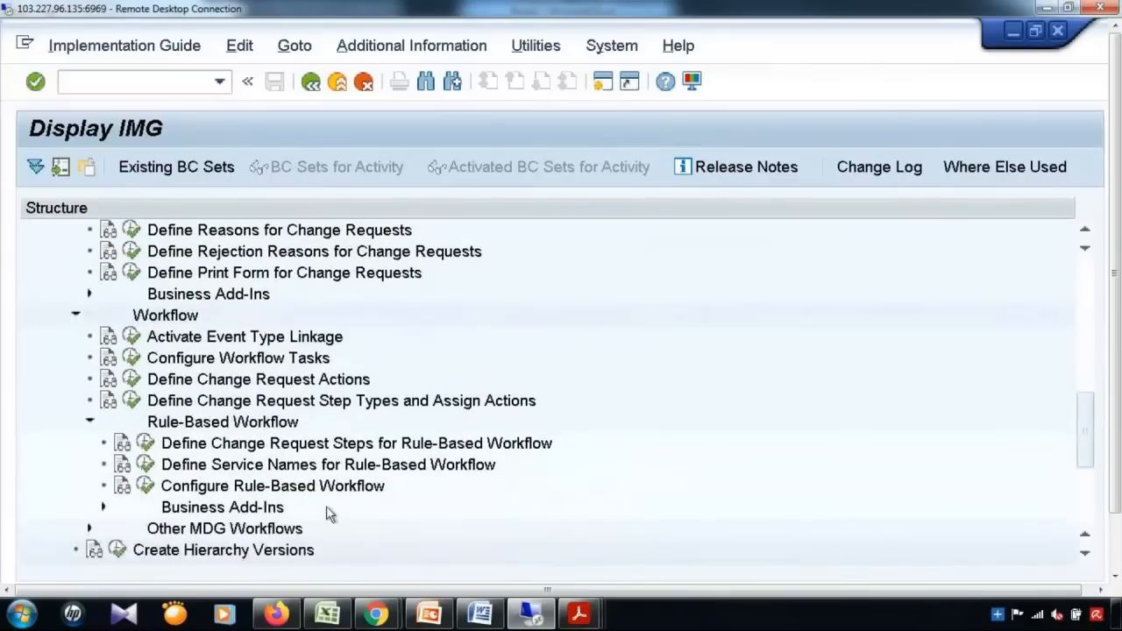
left_click(145, 485)
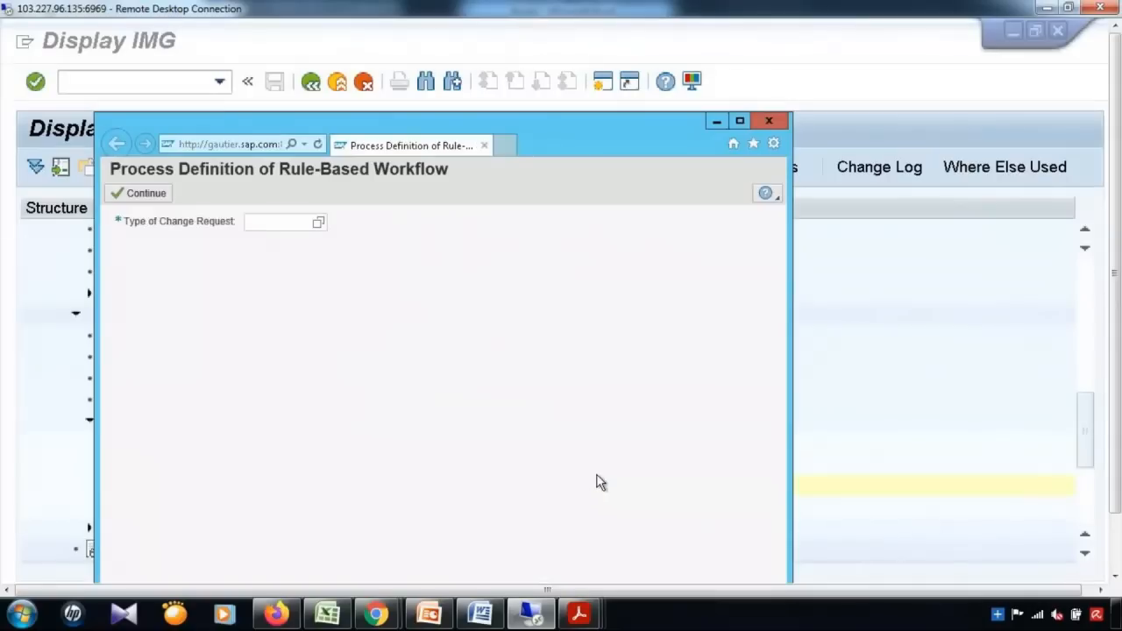
key("ctrl+v")
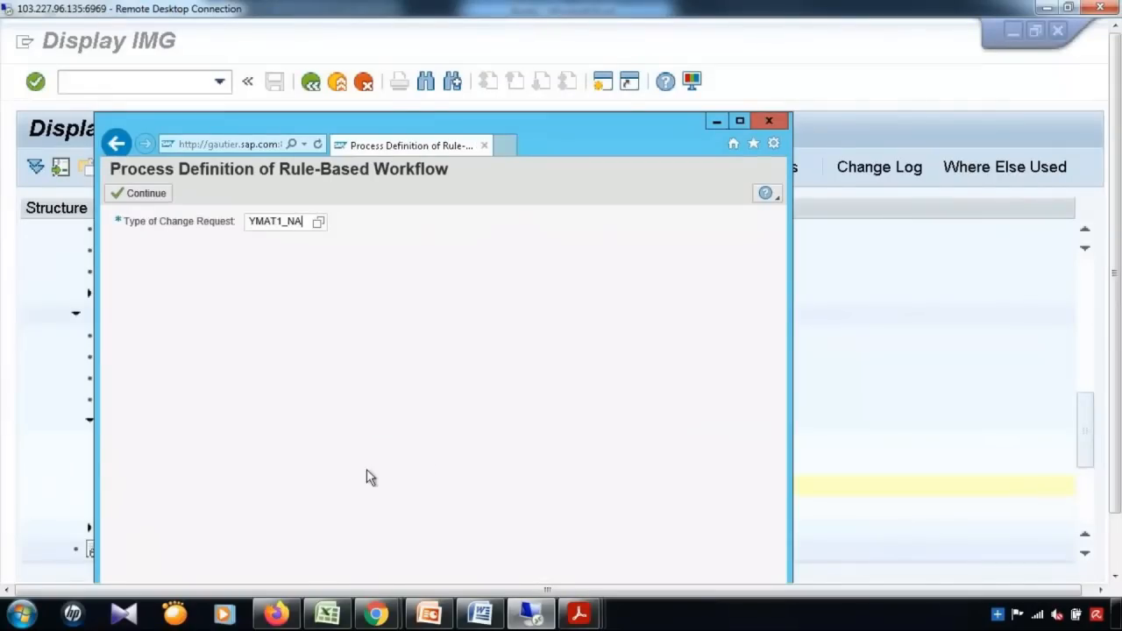
left_click(144, 195)
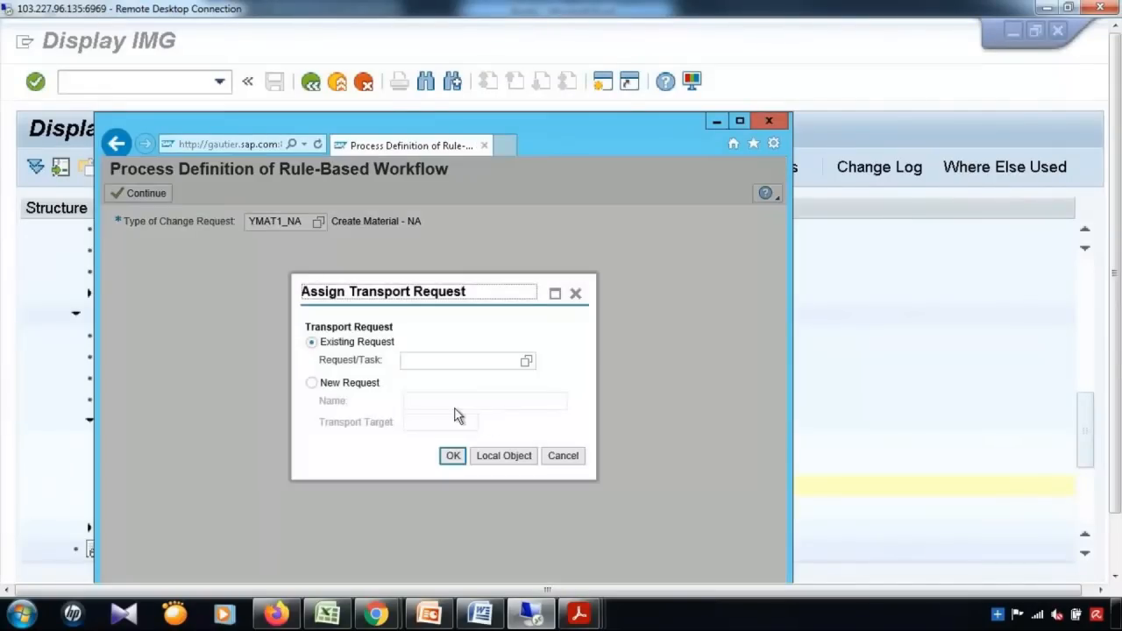
Pick the MDG:PROCESS MODEL transport request and complete the transport assignment to open the BRFplus catalog.
left_click(532, 362)
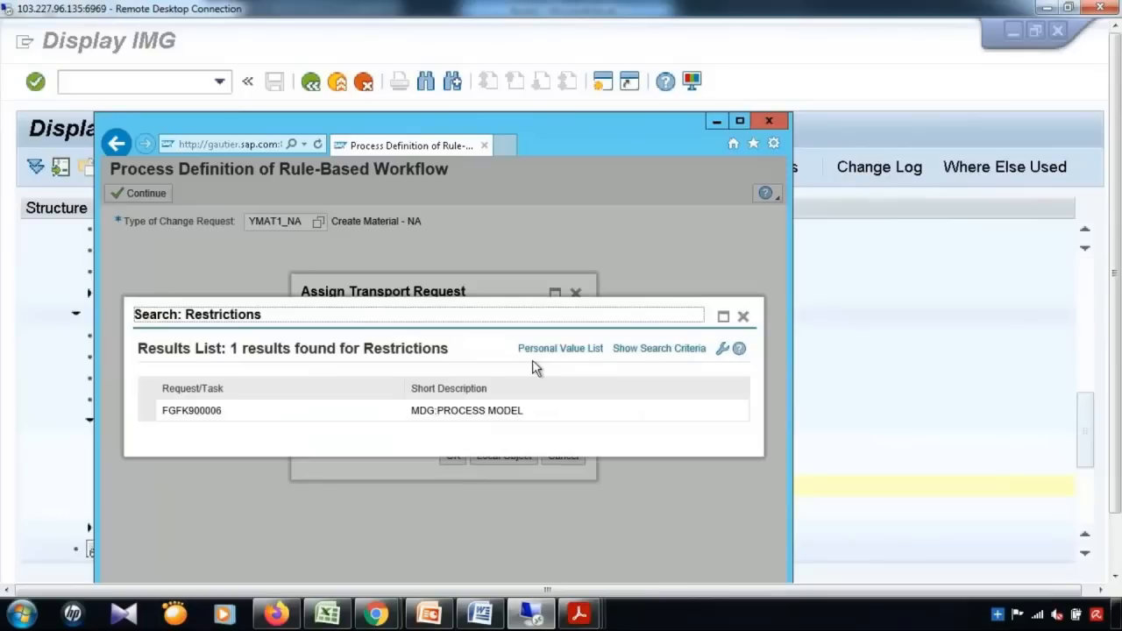
left_click(479, 410)
left_click(494, 458)
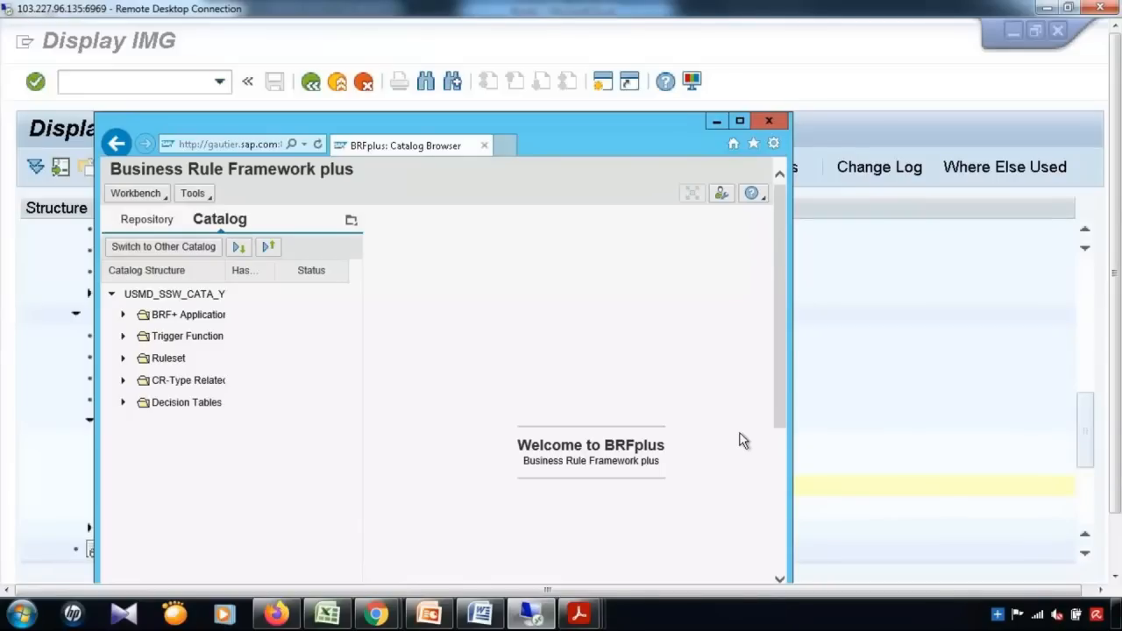
Close the BRFplus catalog and review the change request and workflow activities in the implementation guide.
left_click(769, 120)
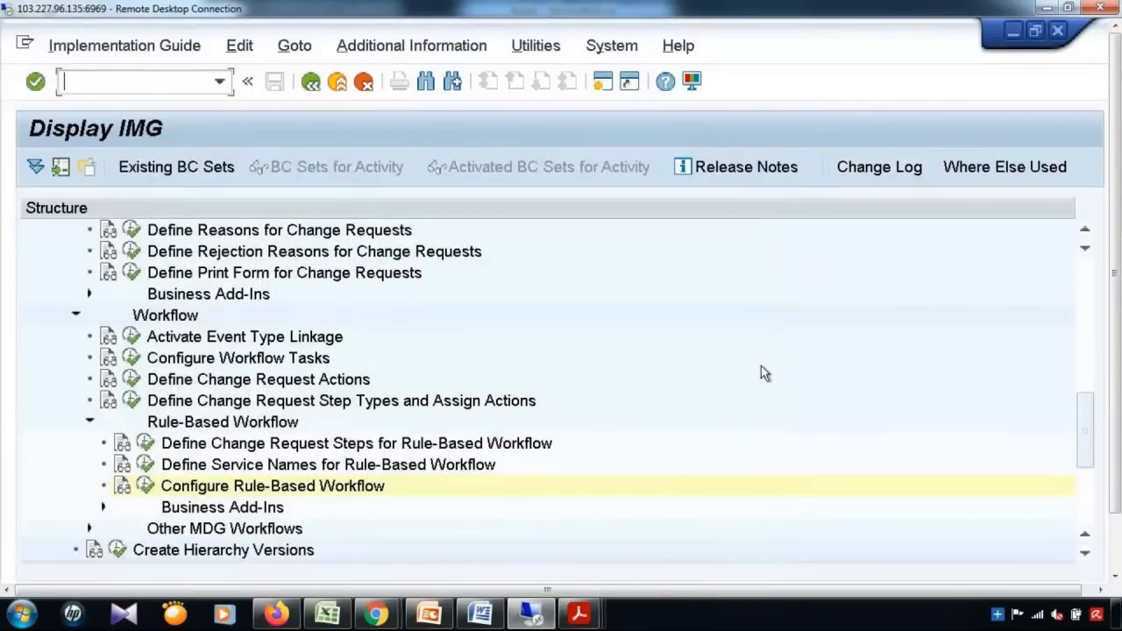
left_click(462, 405)
scroll(461, 405, "up", 2)
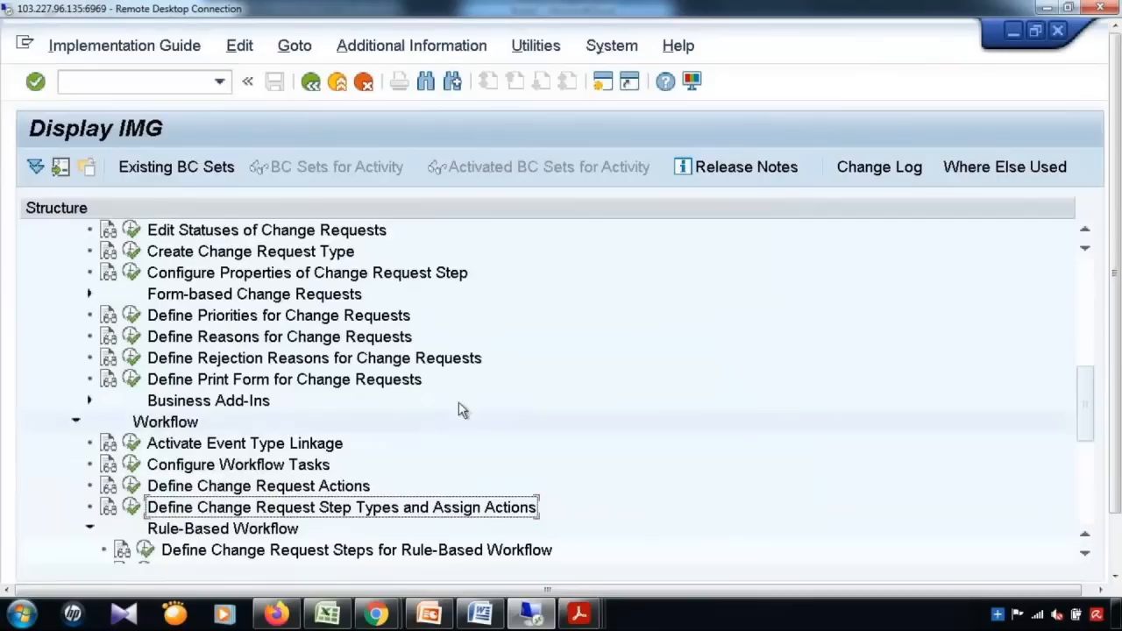
scroll(461, 405, "up", 2)
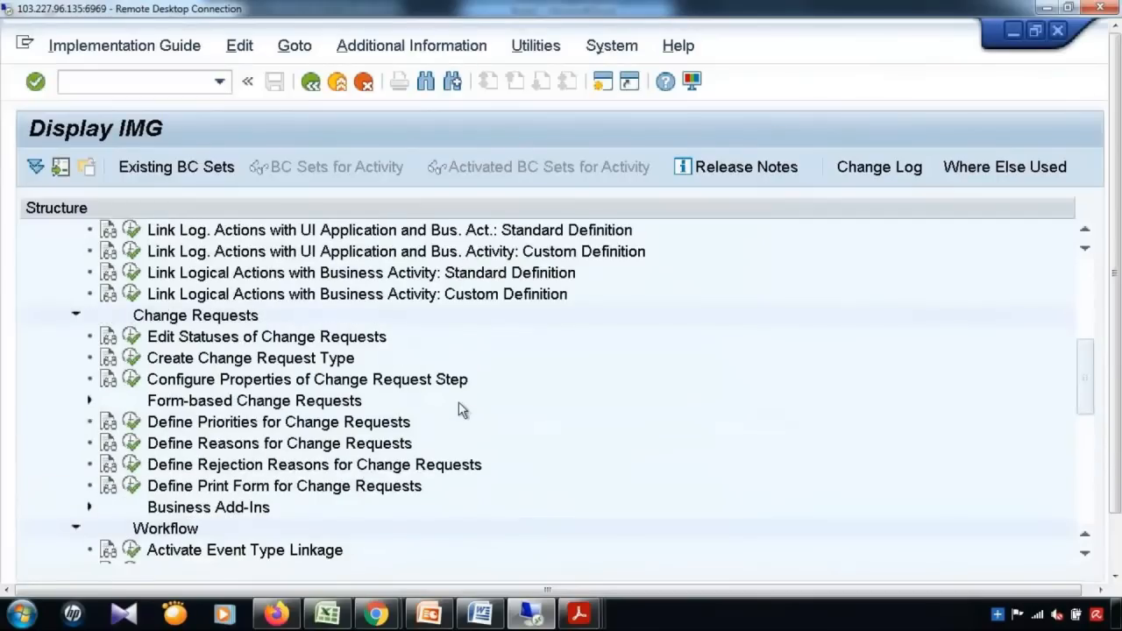
scroll(459, 401, "down", 1)
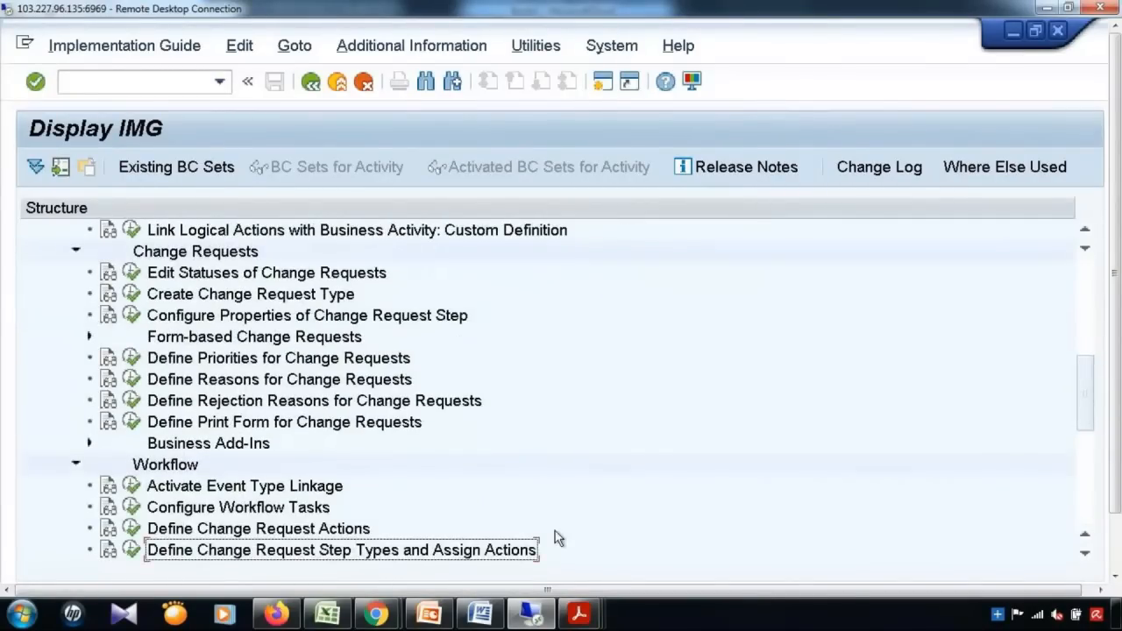
Switch to the SAP MDG Updated Agenda document in Word and view its Process Modelling section.
left_click(479, 613)
scroll(399, 412, "down", 2)
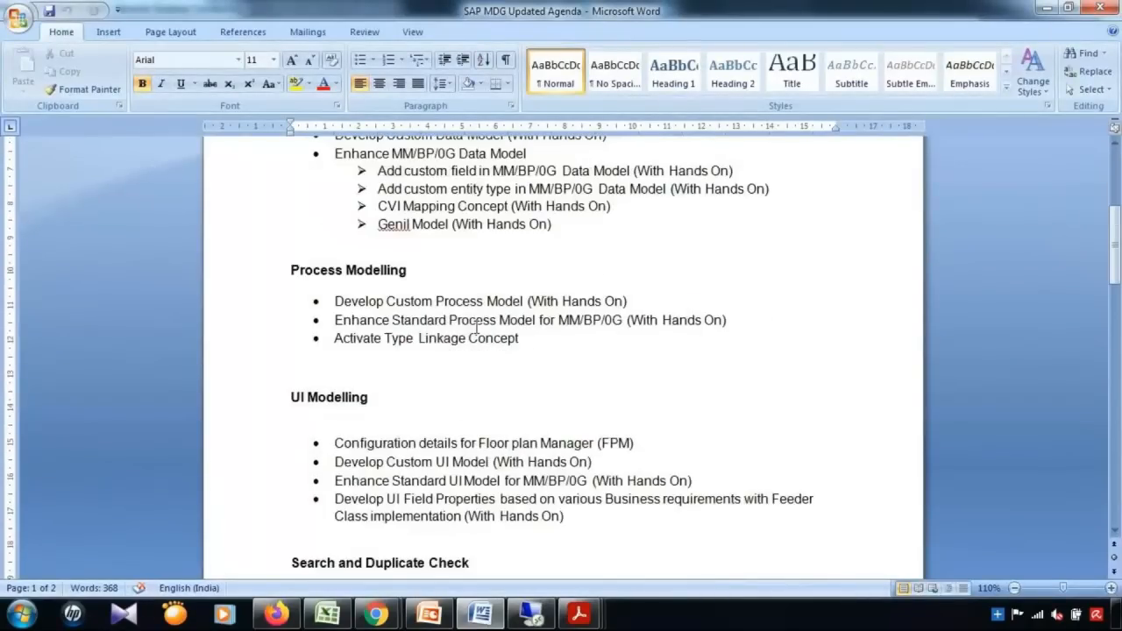
Highlight Develop Custom Process Model and Enhance Standard Process Model for in the agenda's Process Modelling section.
left_click(474, 320)
left_click_drag(337, 302, 526, 304)
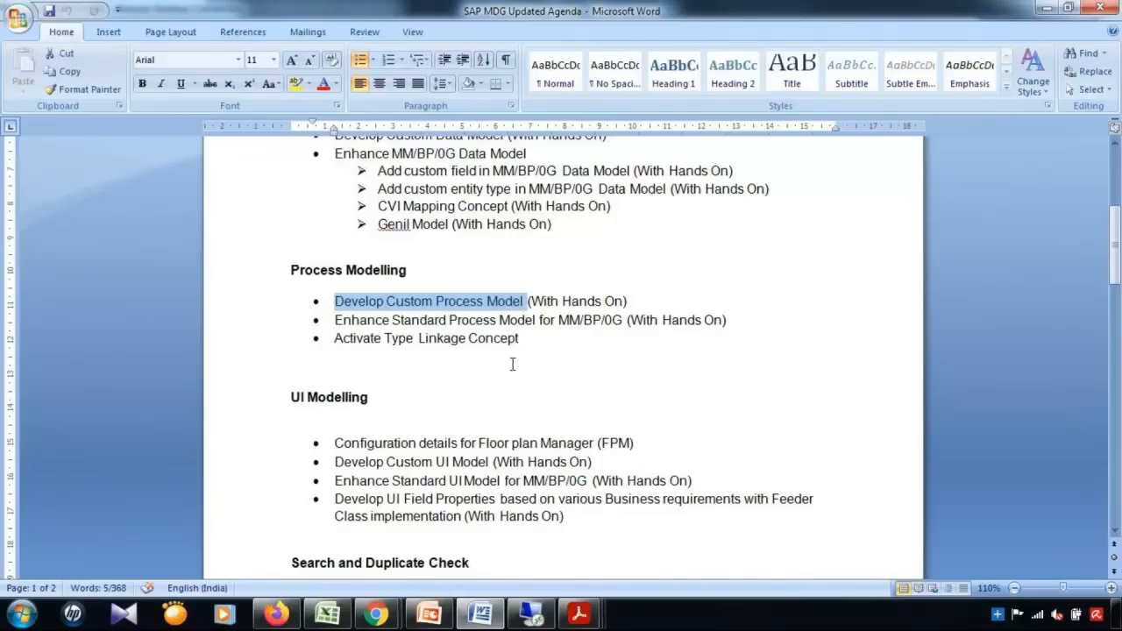
left_click(335, 320)
left_click_drag(335, 321, 553, 323)
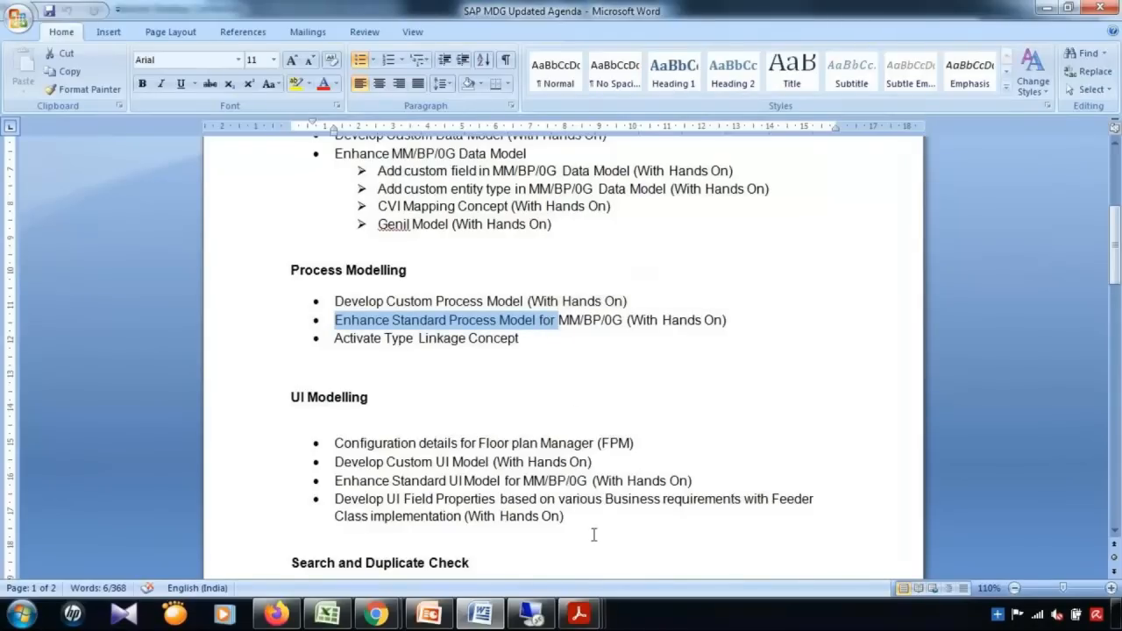
Switch to the SAP remote session, open the Create Change Request Type activity and position the list at SUPL1P1.
left_click(531, 614)
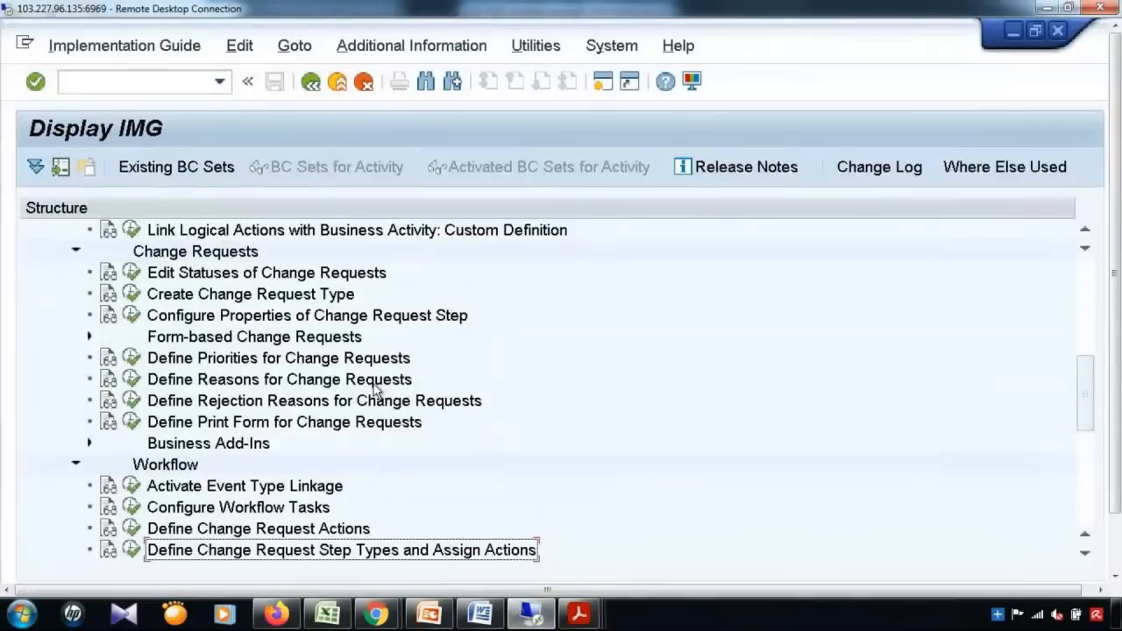
scroll(375, 389, "up", 2)
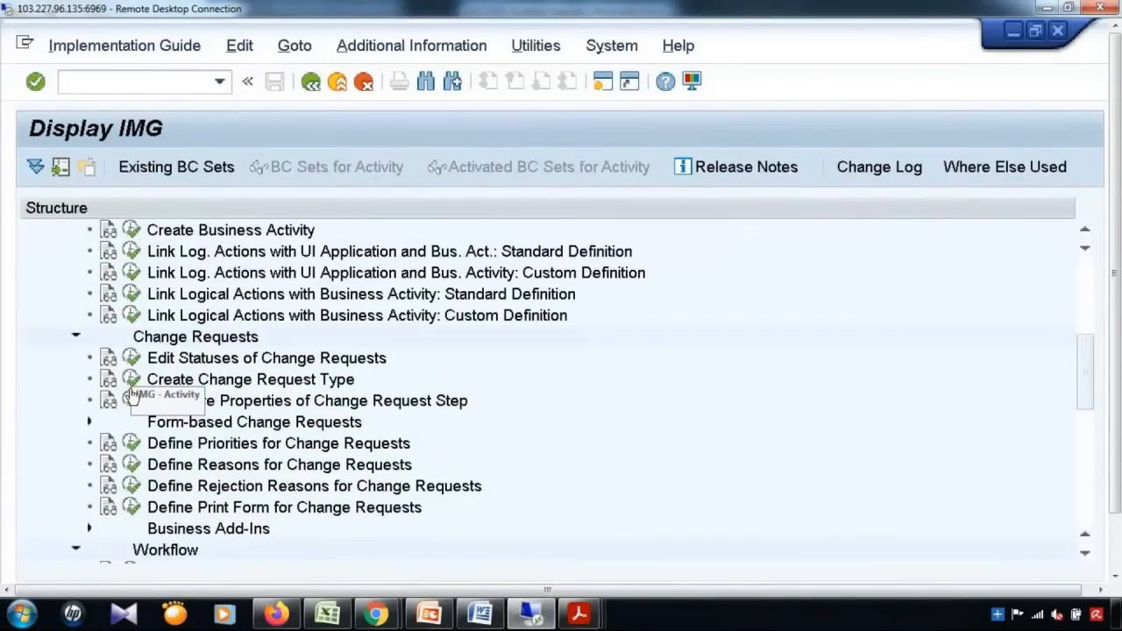
left_click(130, 378)
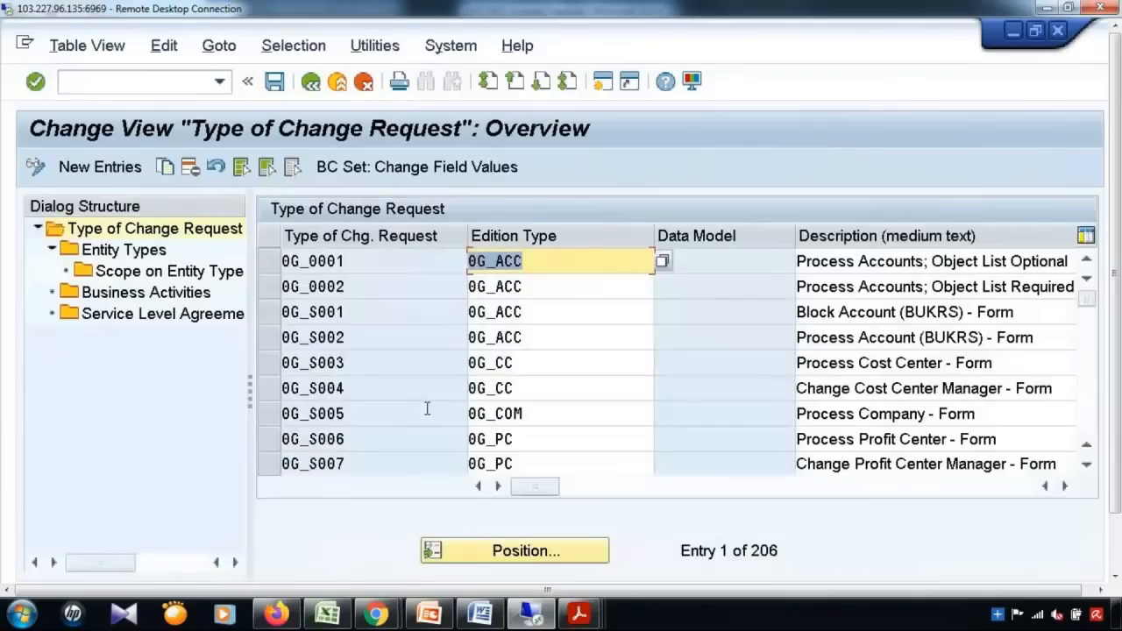
left_click(496, 545)
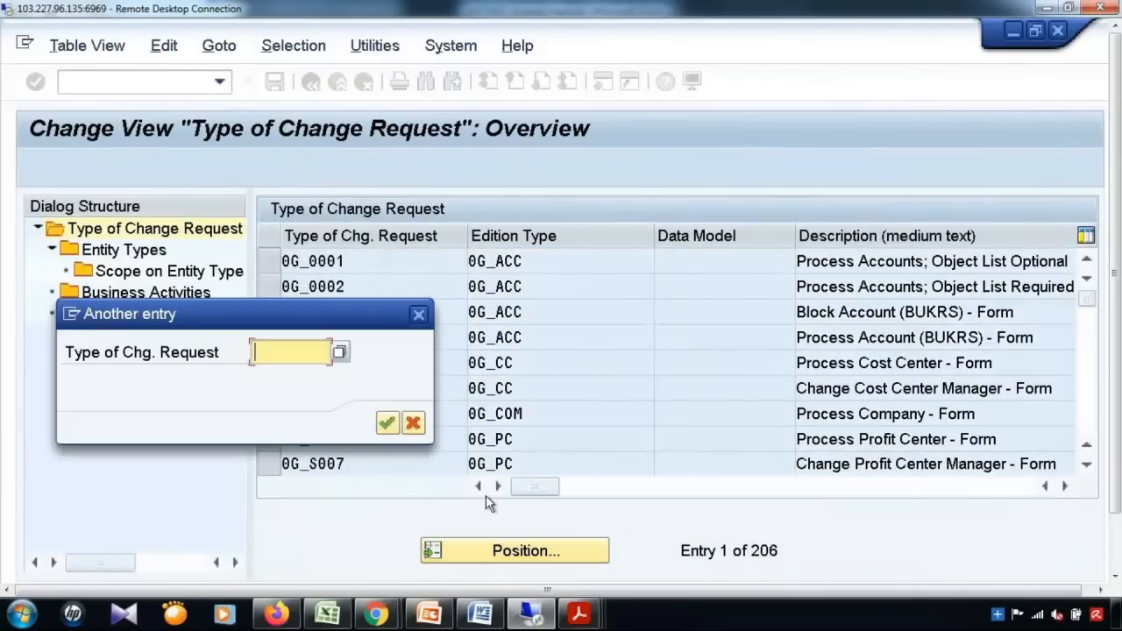
type("SUPL1P1")
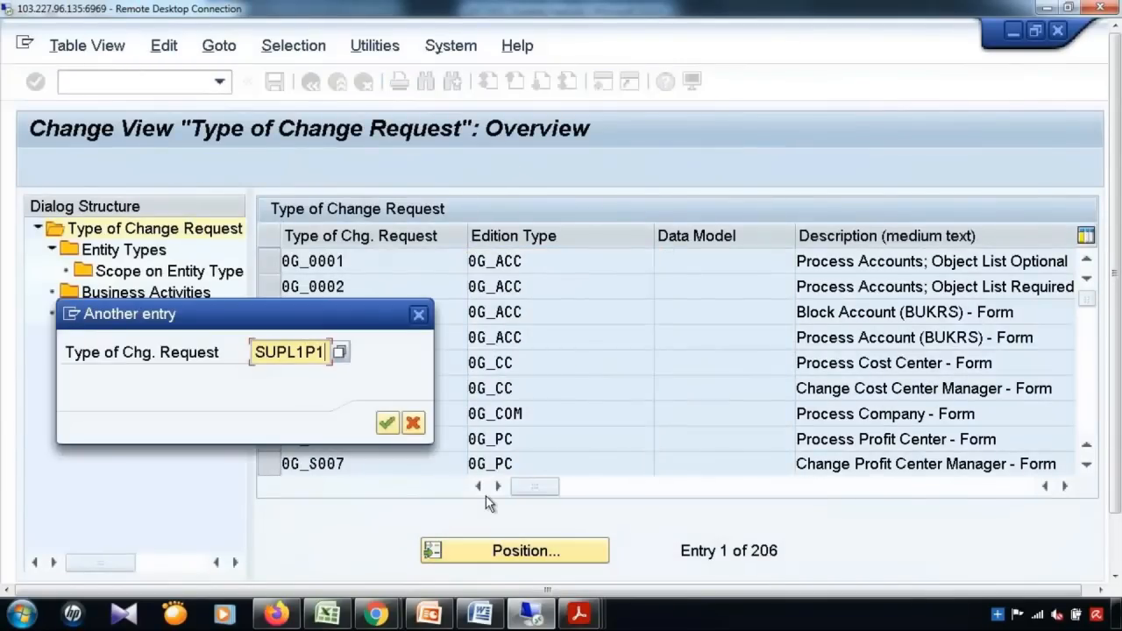
key("Return")
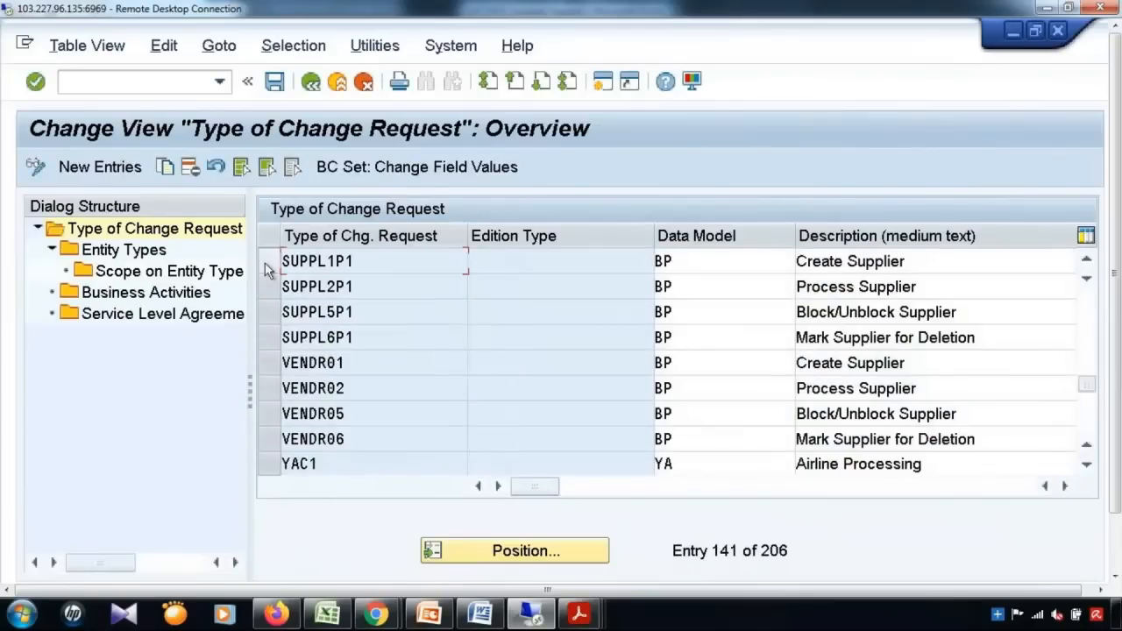
Copy change request type SUPPL1P1 as YSUP1_NA with all its dependent entries.
left_click(268, 270)
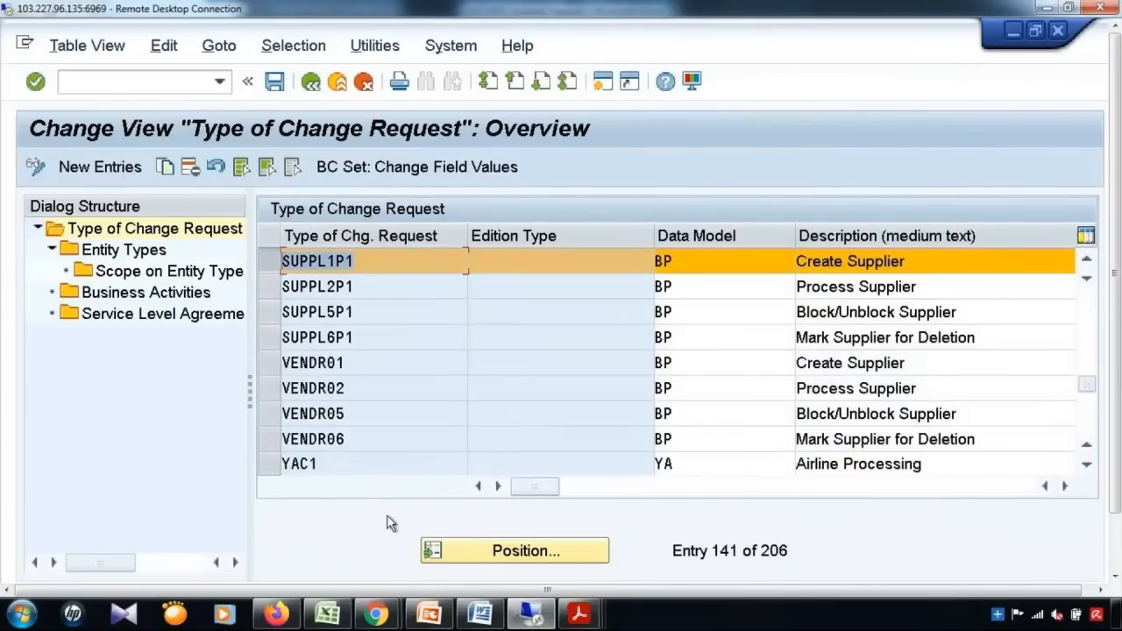
left_click(165, 167)
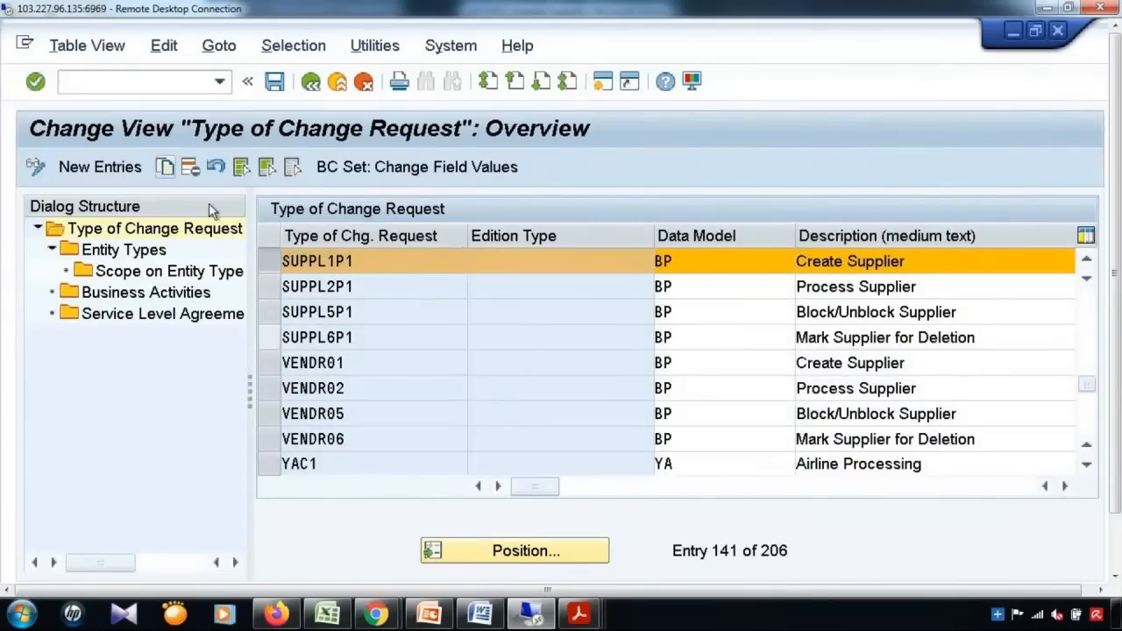
type("Y")
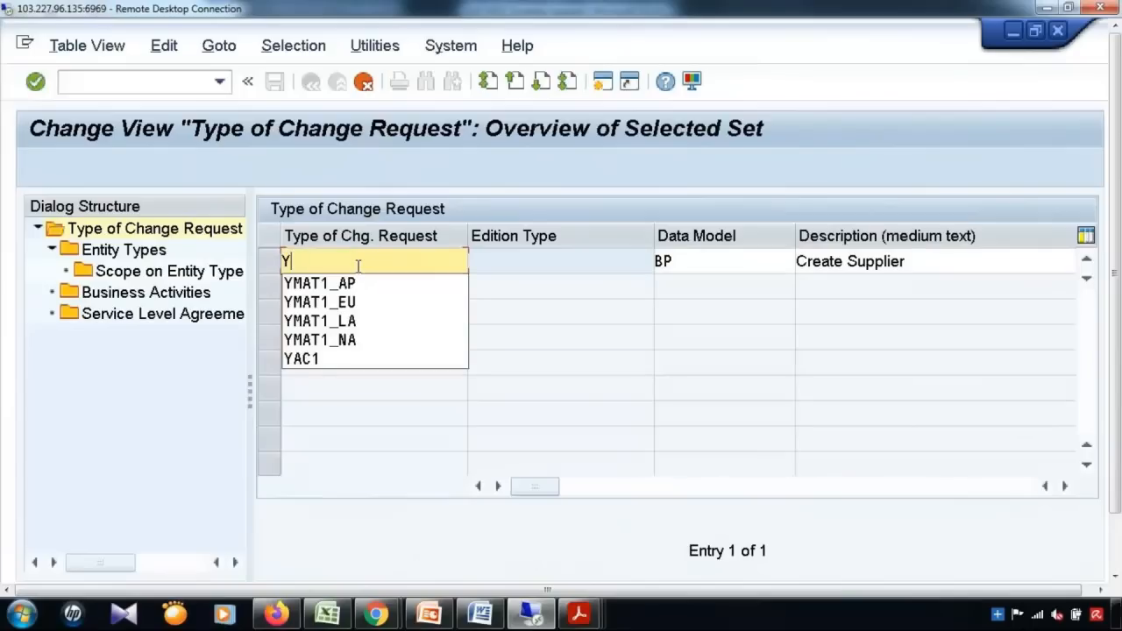
type("SUP")
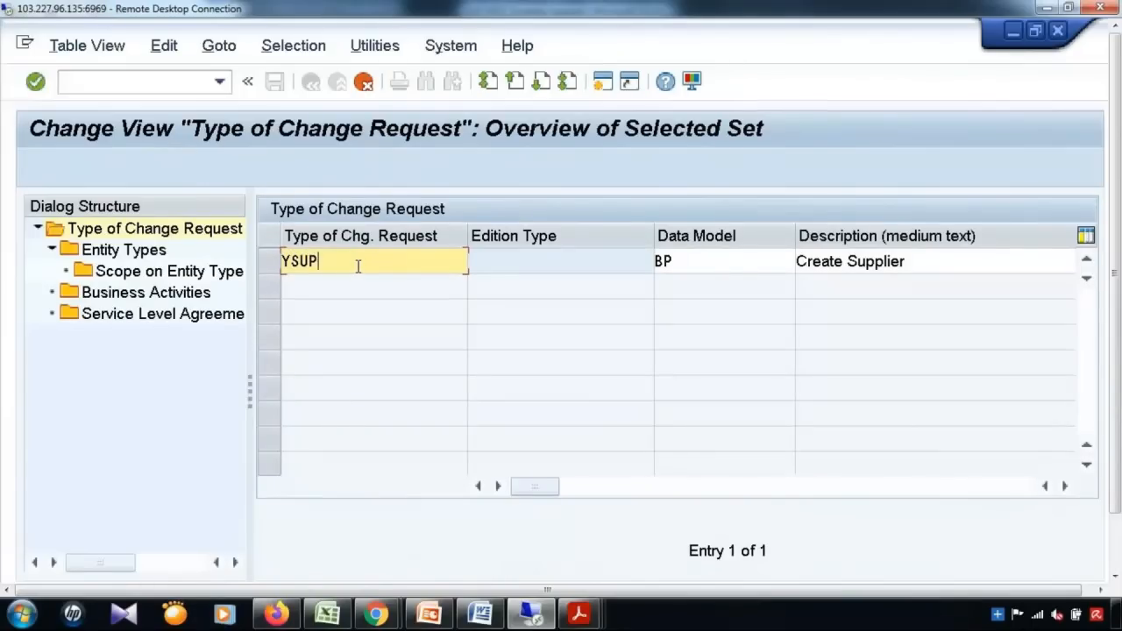
type("1_NA")
key("Return")
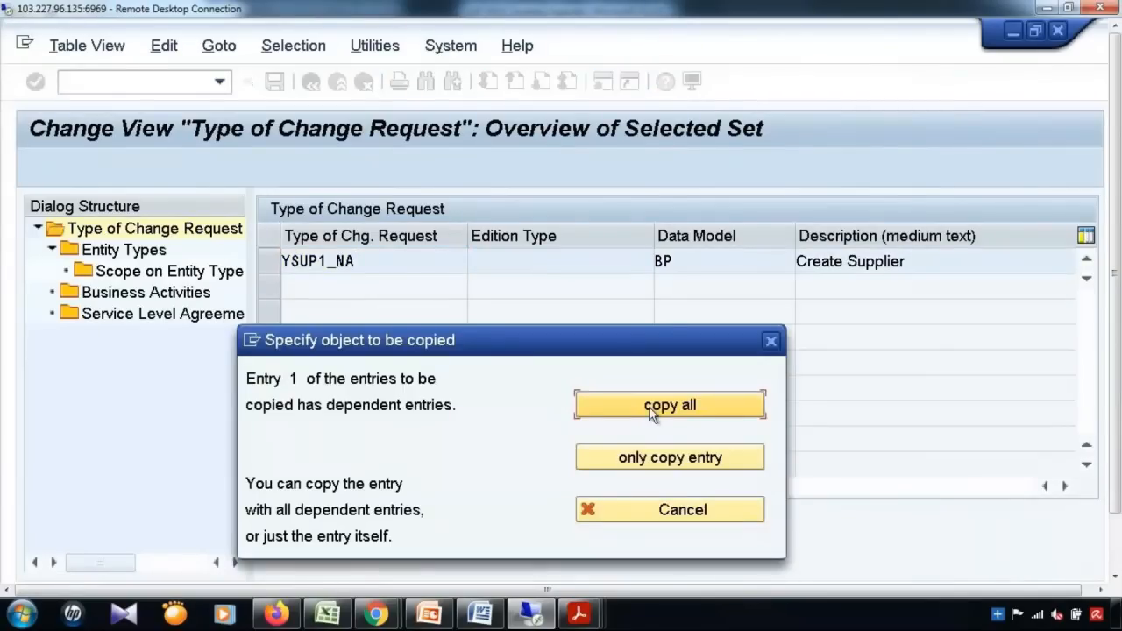
left_click(650, 414)
key("Return")
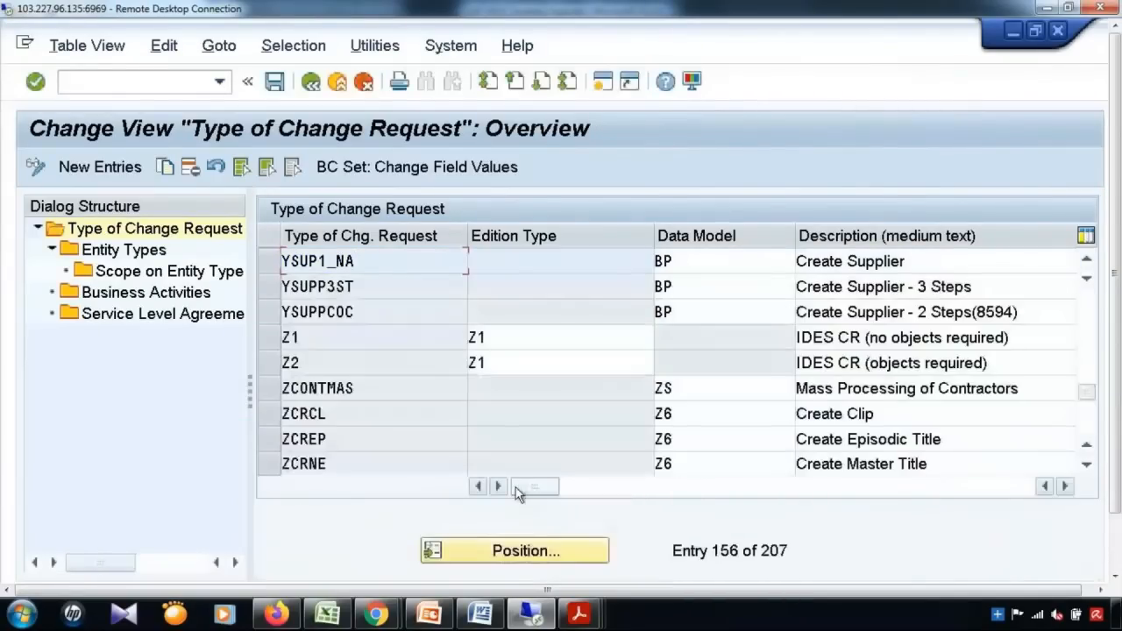
Save the YSUP1_NA change request type in the MDG:PROCESS MODEL customizing request and highlight its name.
left_click(274, 82)
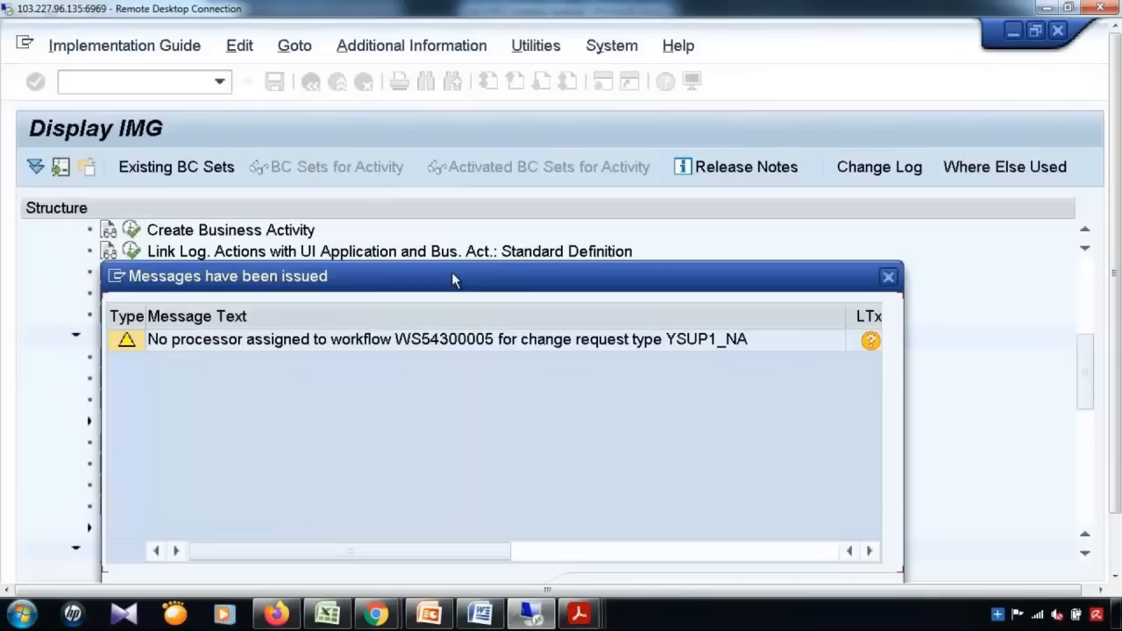
key("Return")
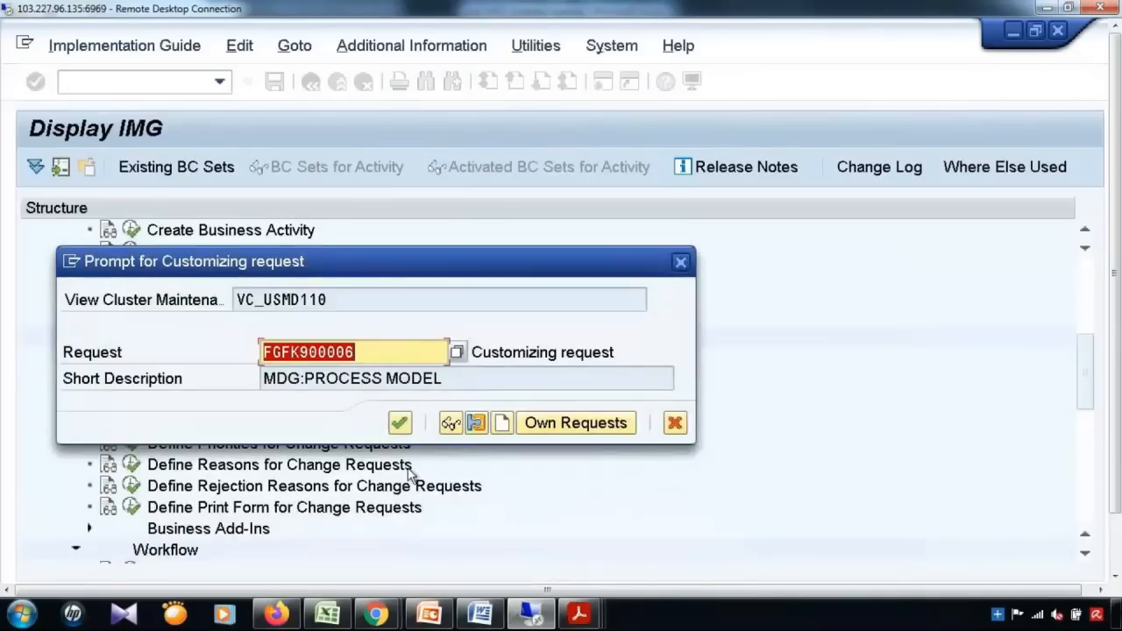
left_click(399, 424)
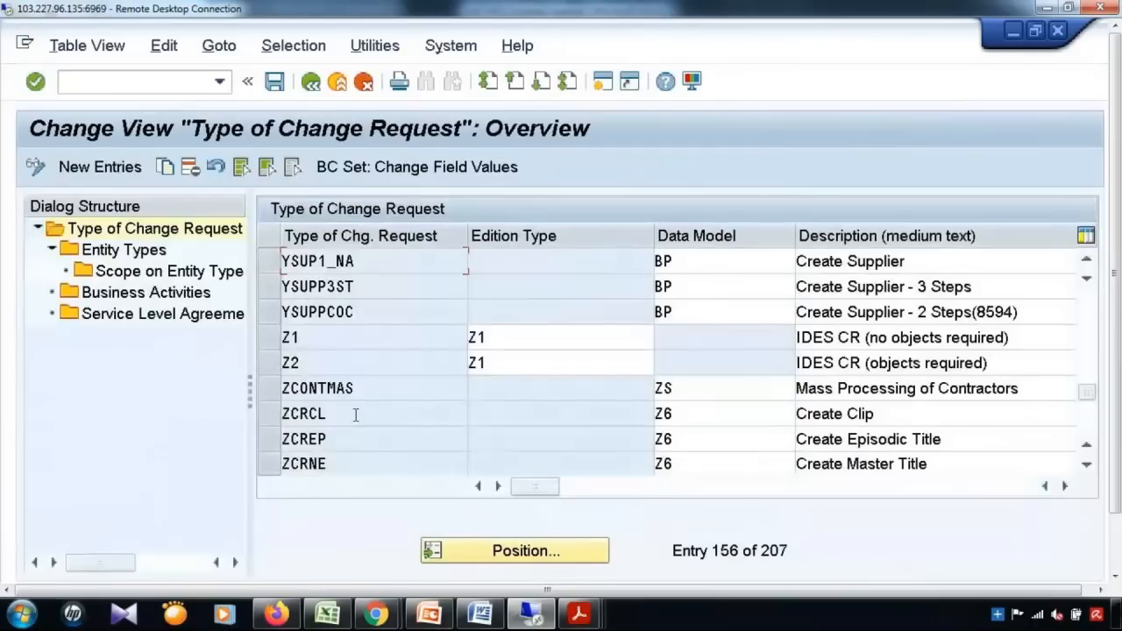
left_click_drag(369, 259, 282, 262)
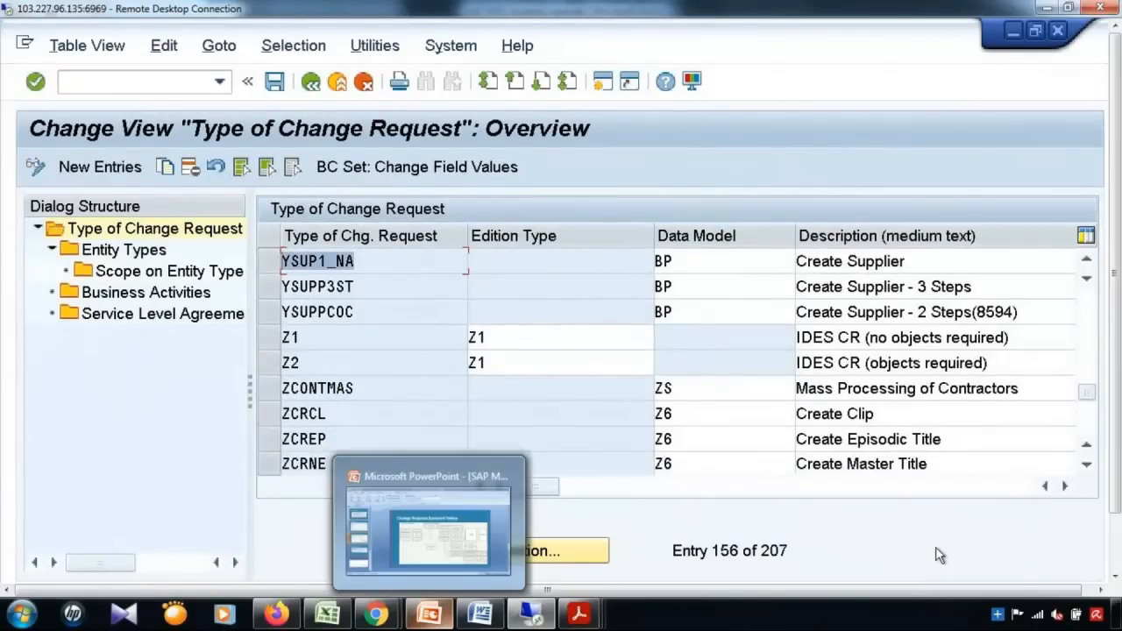
Switch to the agenda document in Word and highlight the Activate Type Linkage Concept topic under Process Modelling.
left_click(479, 614)
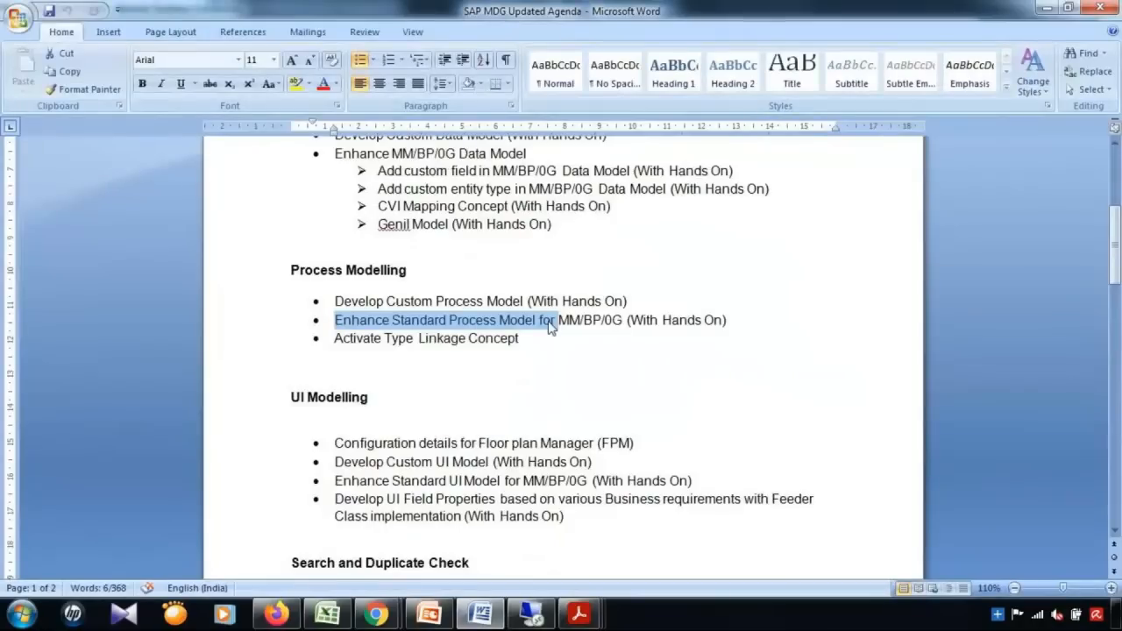
left_click(393, 324)
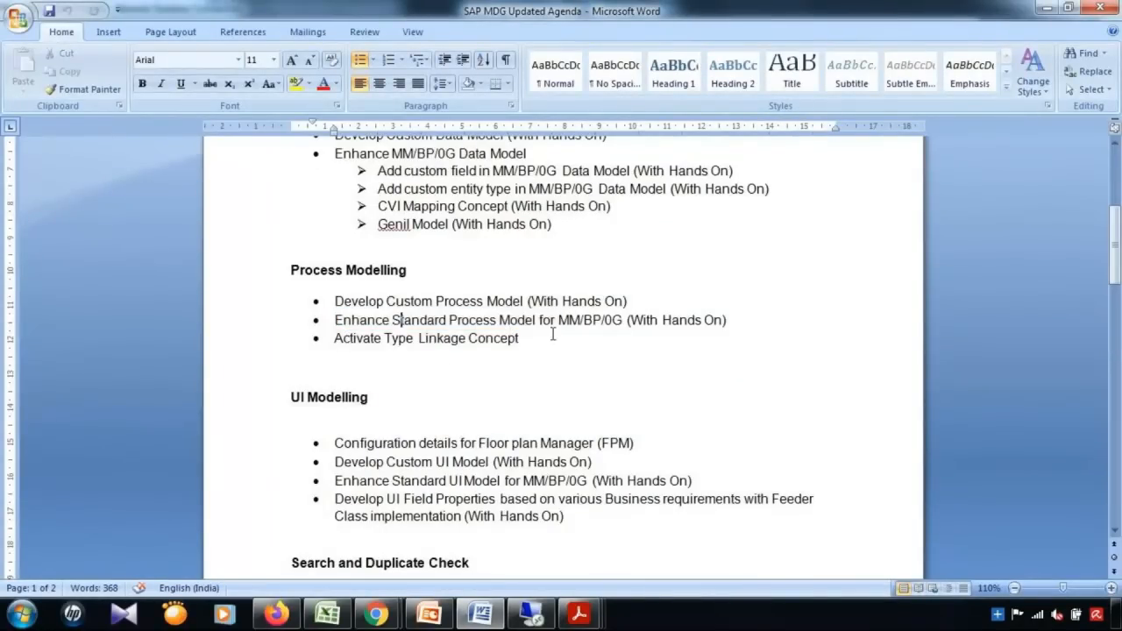
left_click_drag(334, 338, 522, 351)
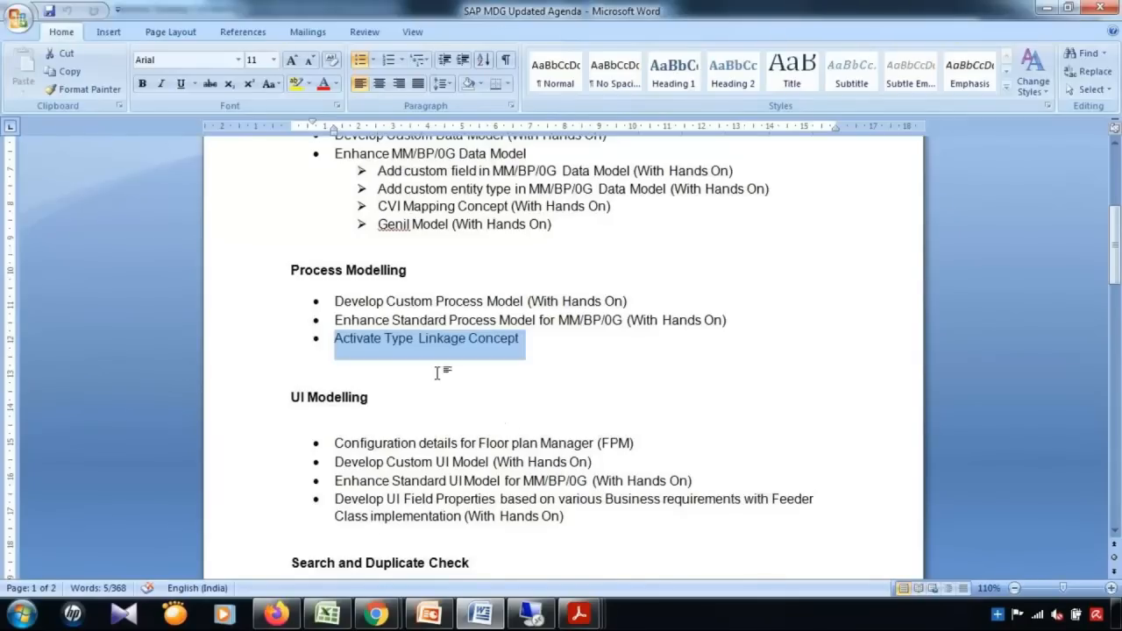
left_click(531, 336)
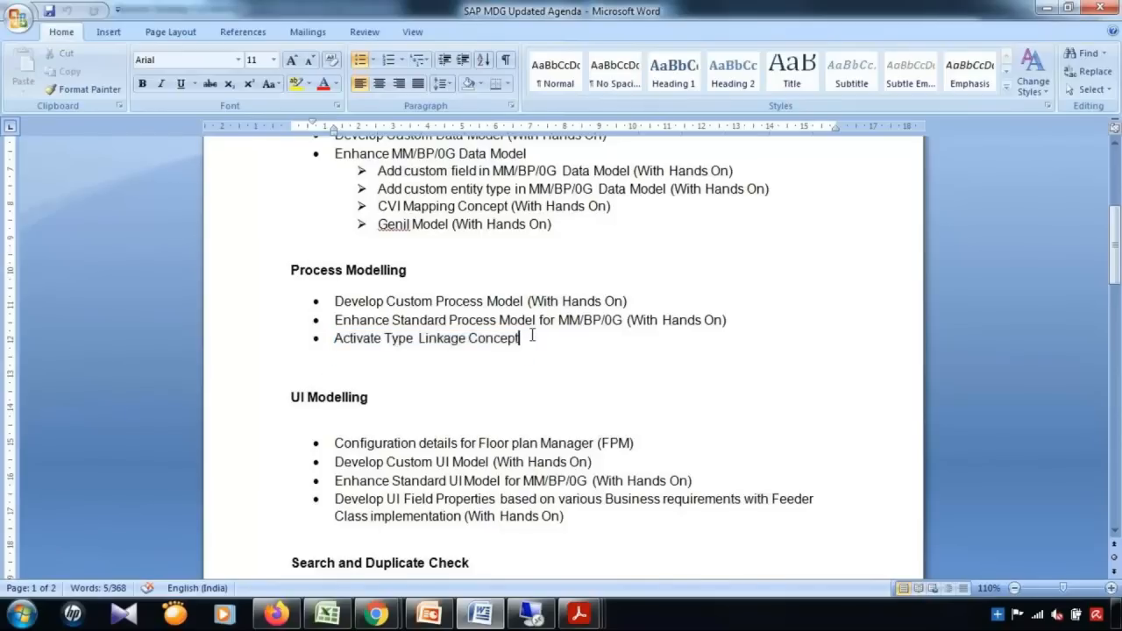
triple_click(383, 351)
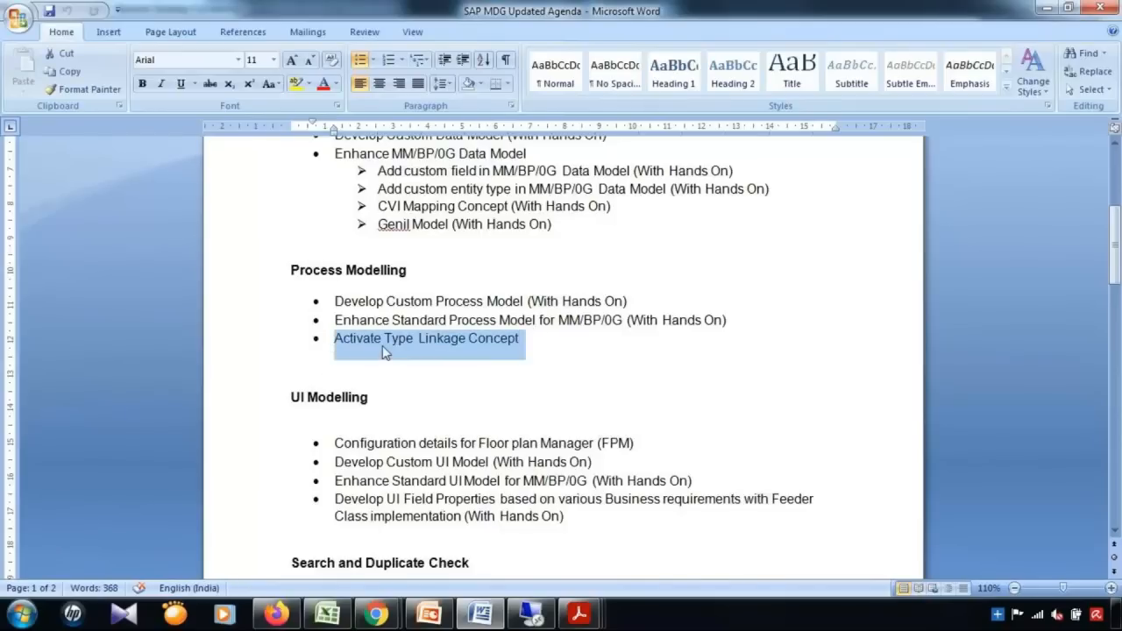
Return to the SAP session, leave the change request type overview and review the implementation guide's change request activities.
left_click(484, 618)
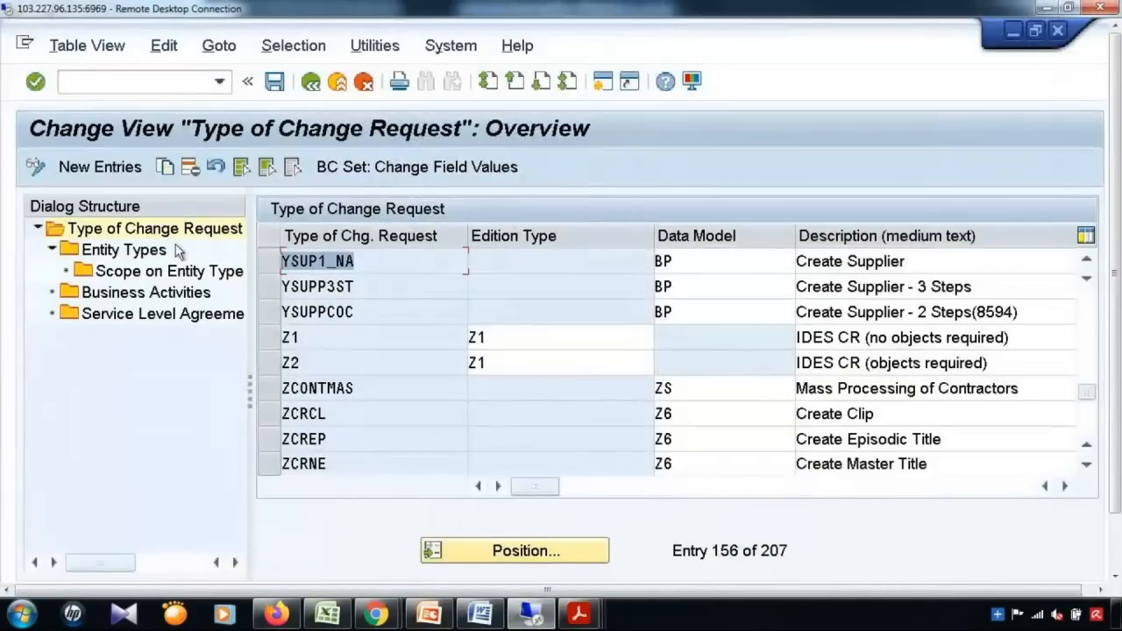
left_click(310, 83)
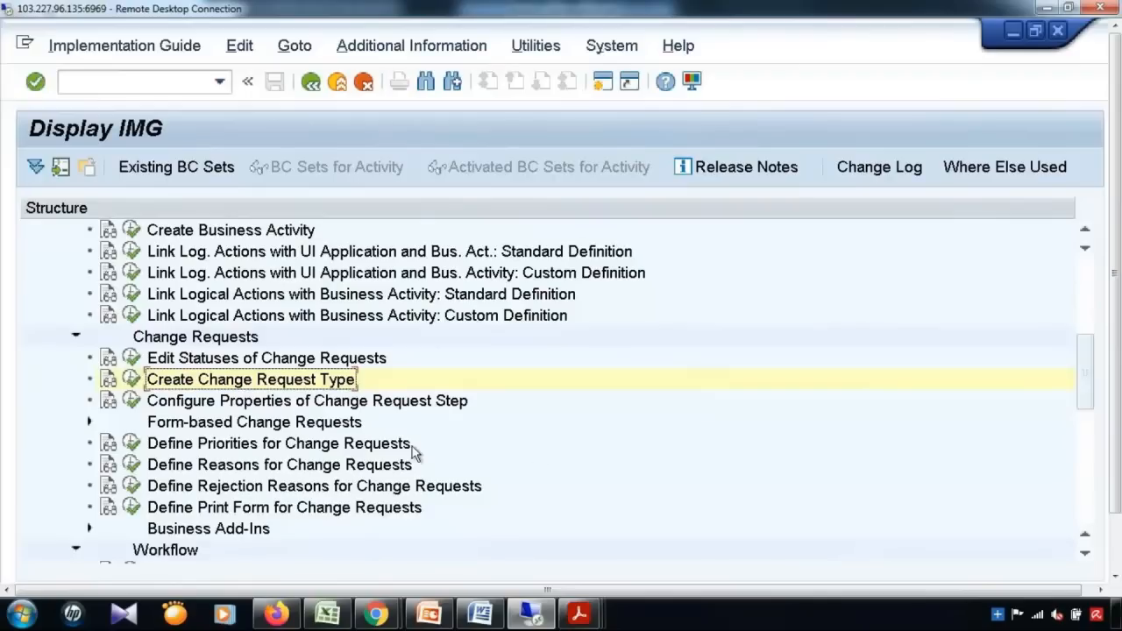
scroll(613, 418, "up", 1)
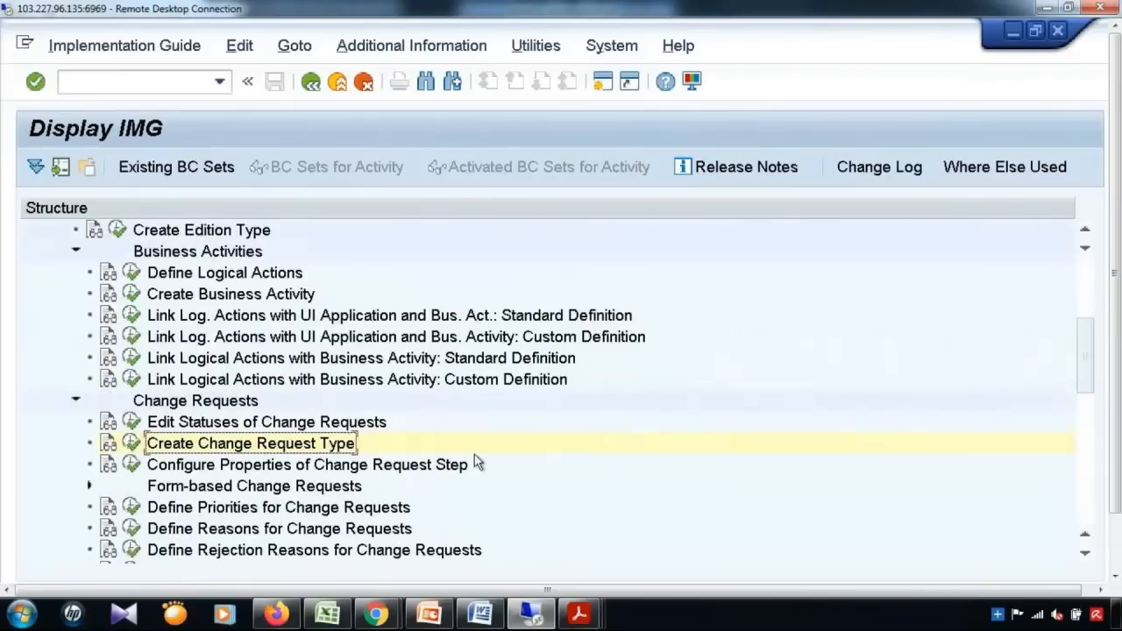
scroll(474, 463, "down", 2)
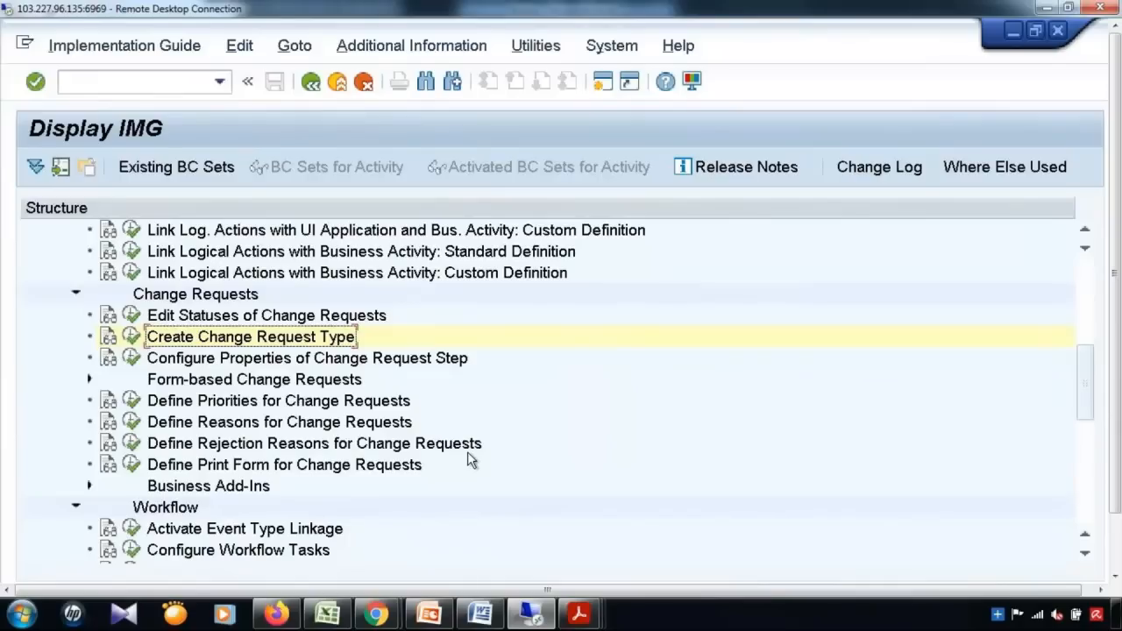
View the Change Request Backend Tables slide in PowerPoint, then return to SAP and select Define Priorities for Change Requests.
left_click(424, 618)
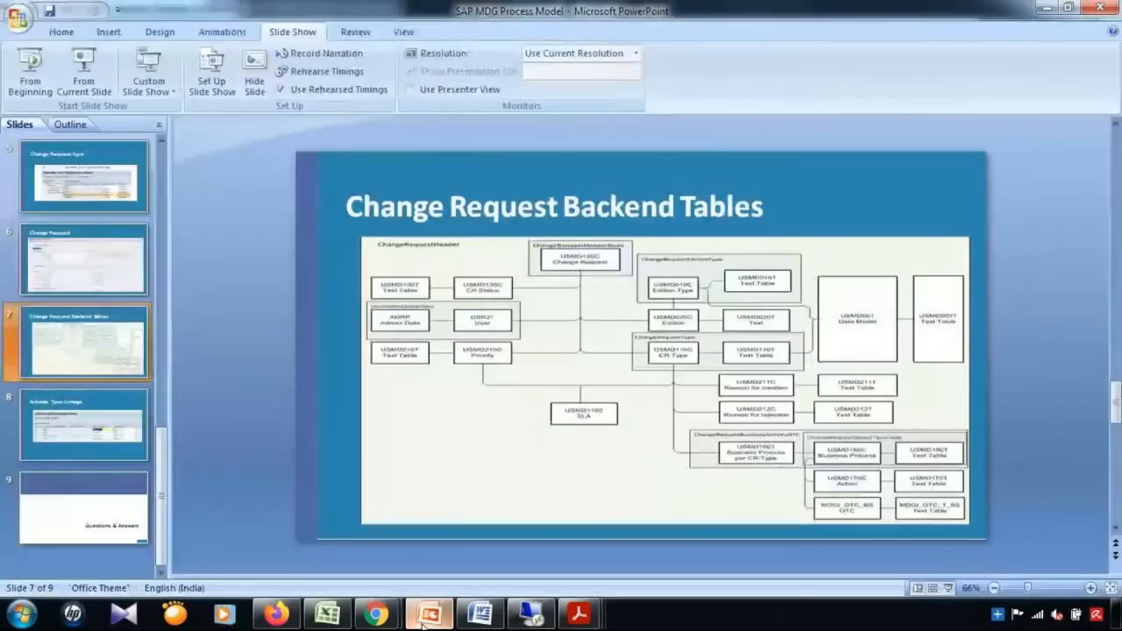
left_click(424, 618)
left_click(425, 618)
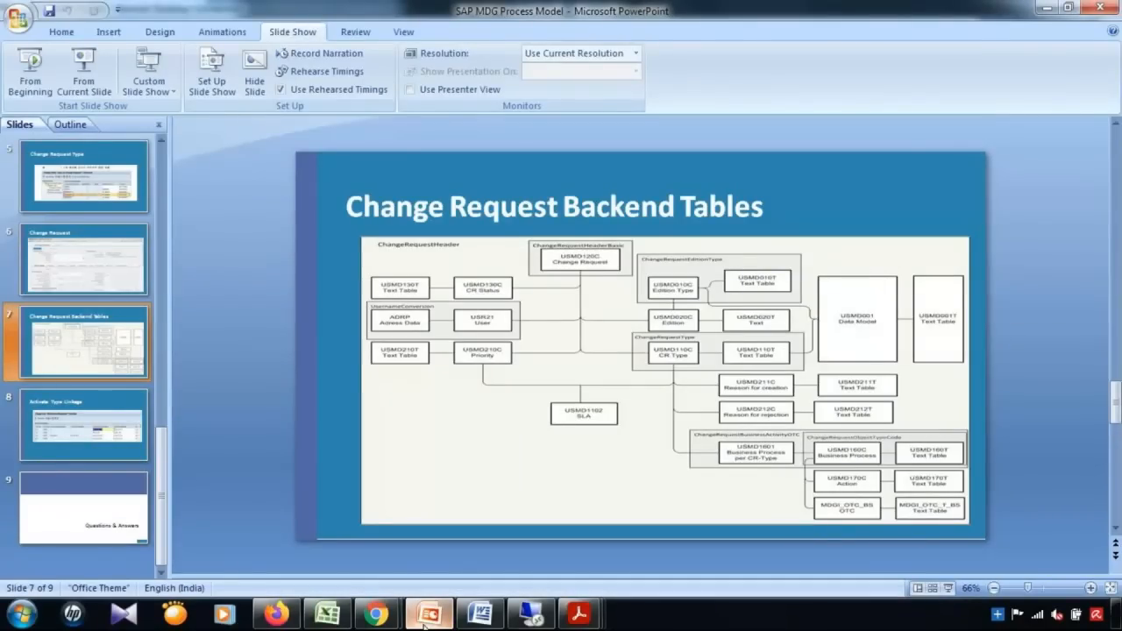
left_click(424, 618)
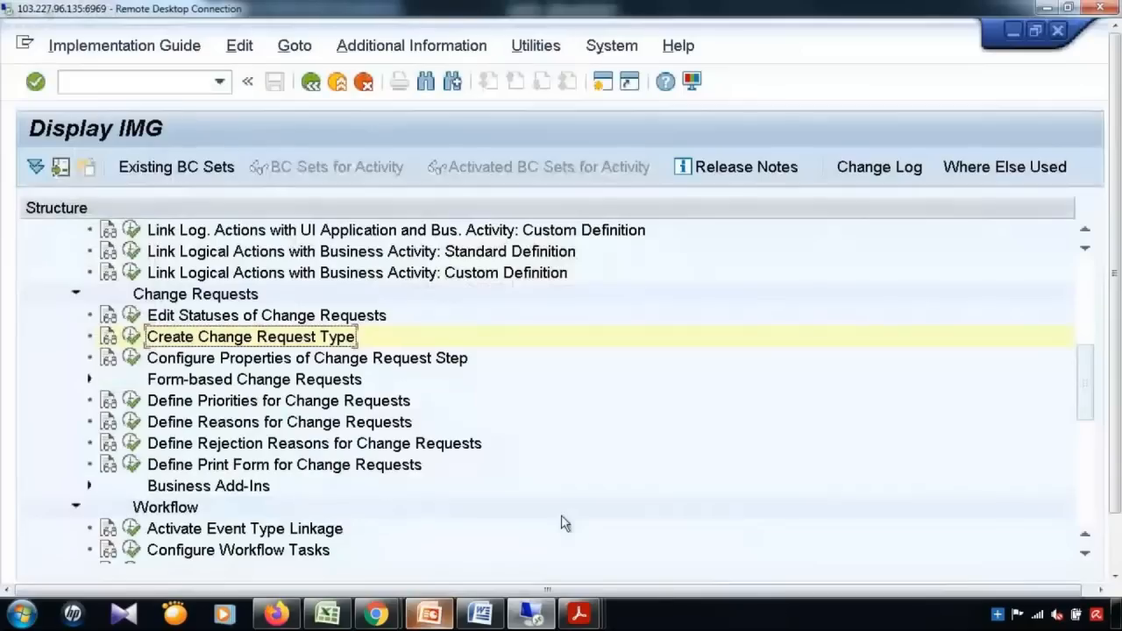
left_click(339, 400)
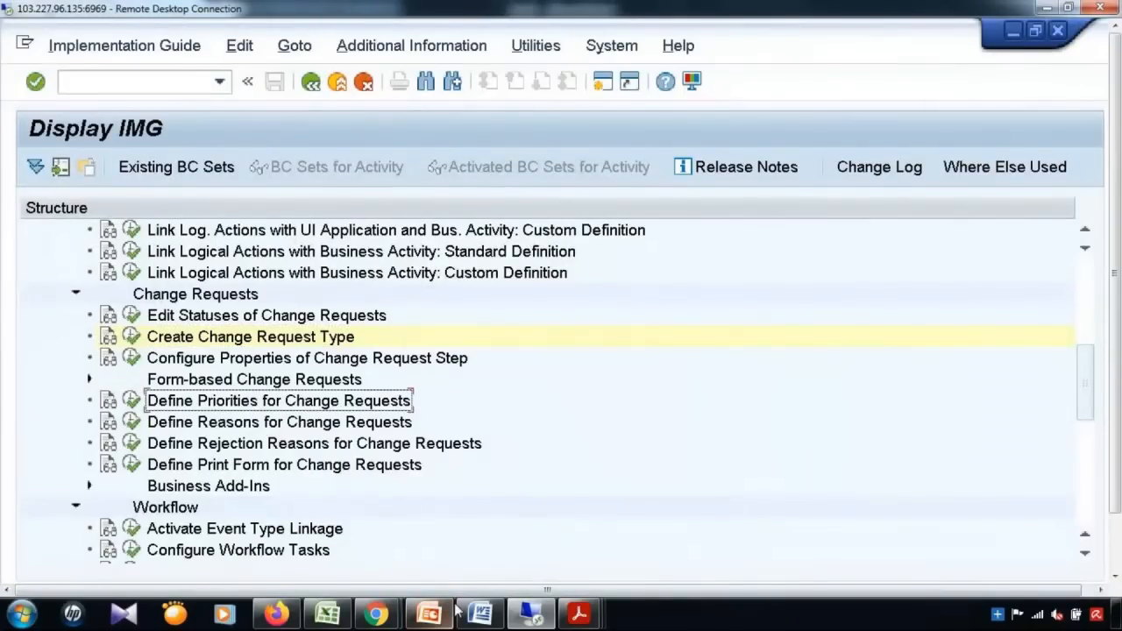
Switch to the agenda document in Word, view the UI Modelling section and highlight its heading.
left_click(480, 615)
left_click(340, 399)
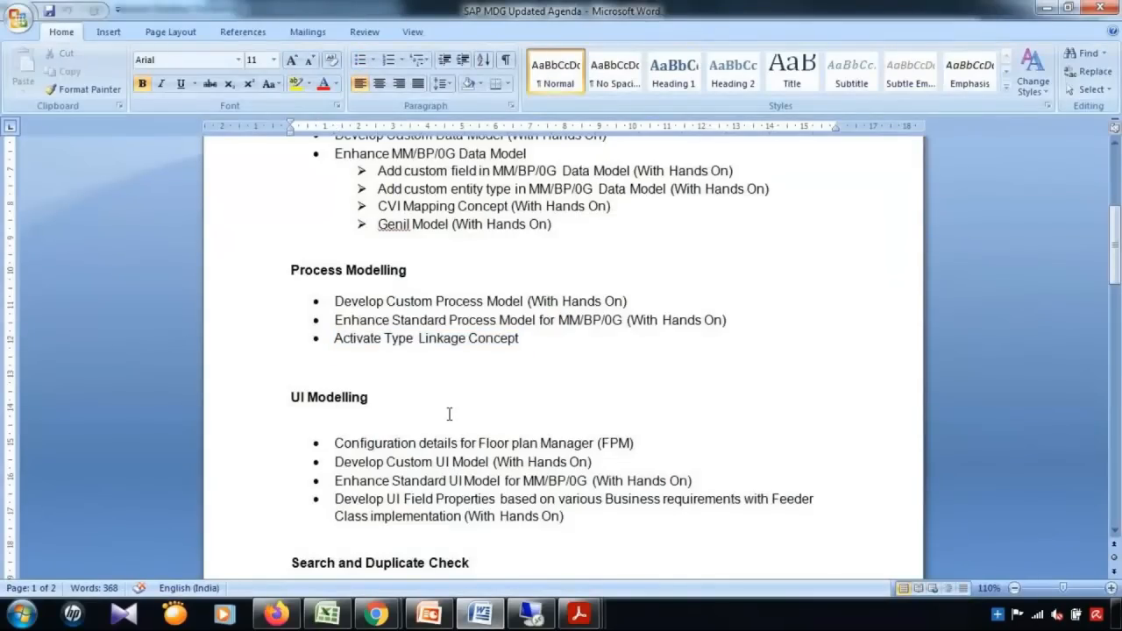
scroll(449, 416, "down", 1)
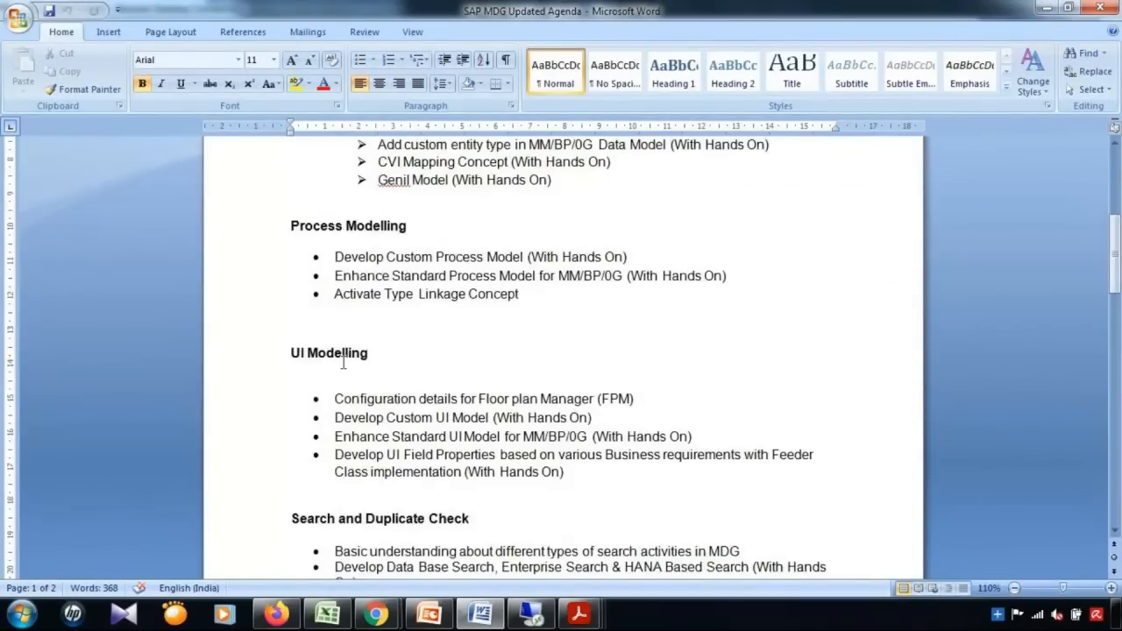
scroll(460, 433, "down", 1)
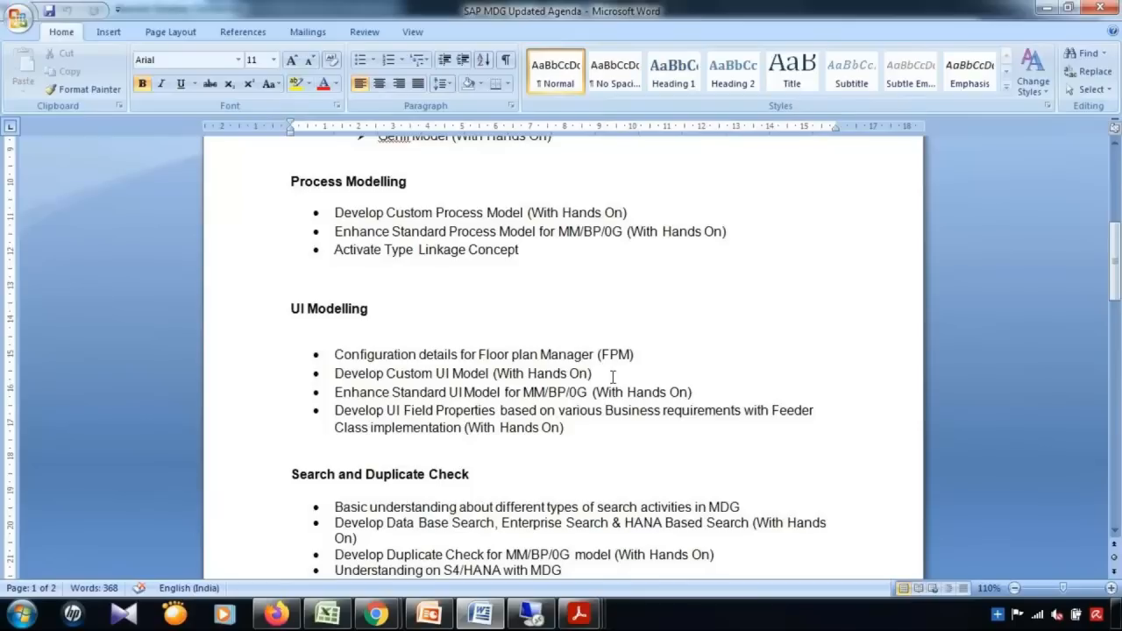
left_click_drag(293, 308, 373, 309)
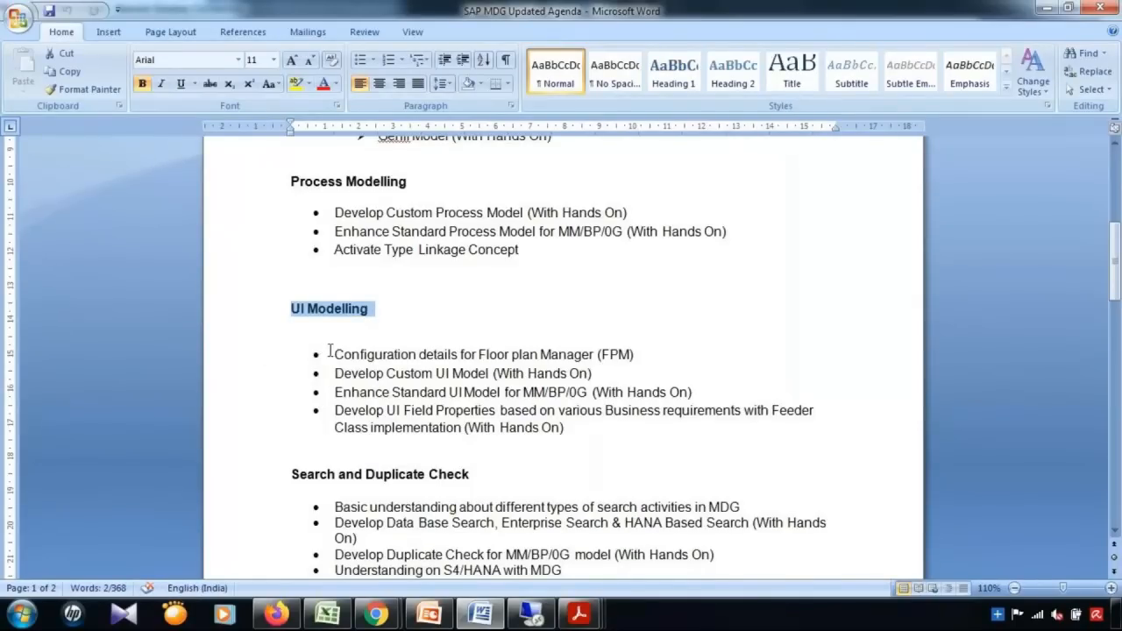
Return to the SAP session, open the Create Change Request Type activity and position the overview at MAT01.
left_click(568, 436)
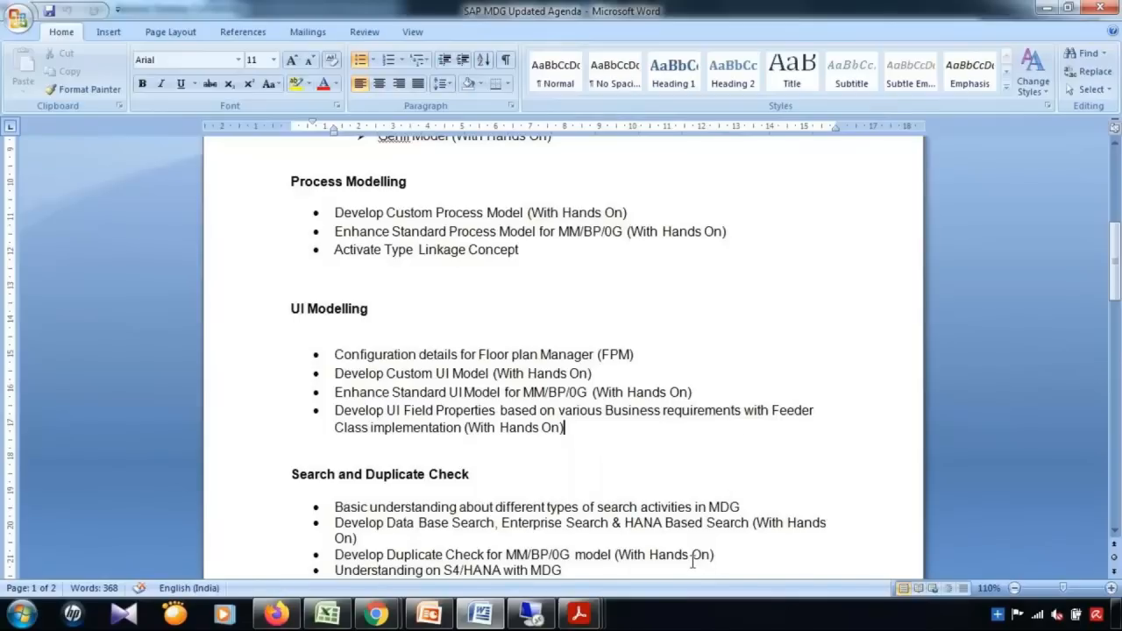
left_click(531, 614)
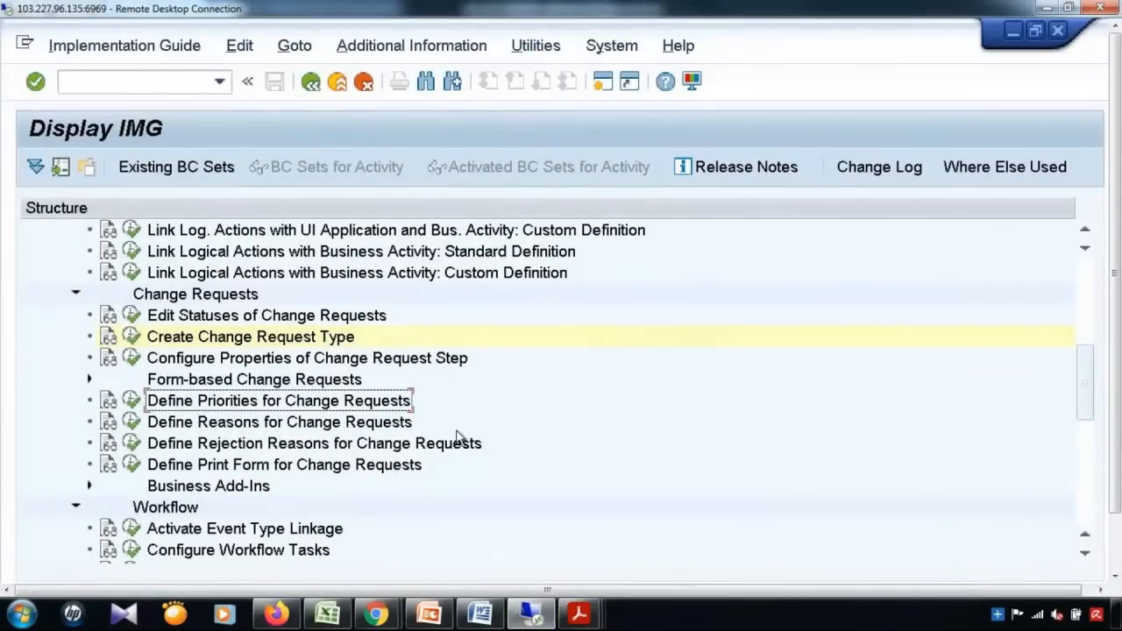
left_click(130, 339)
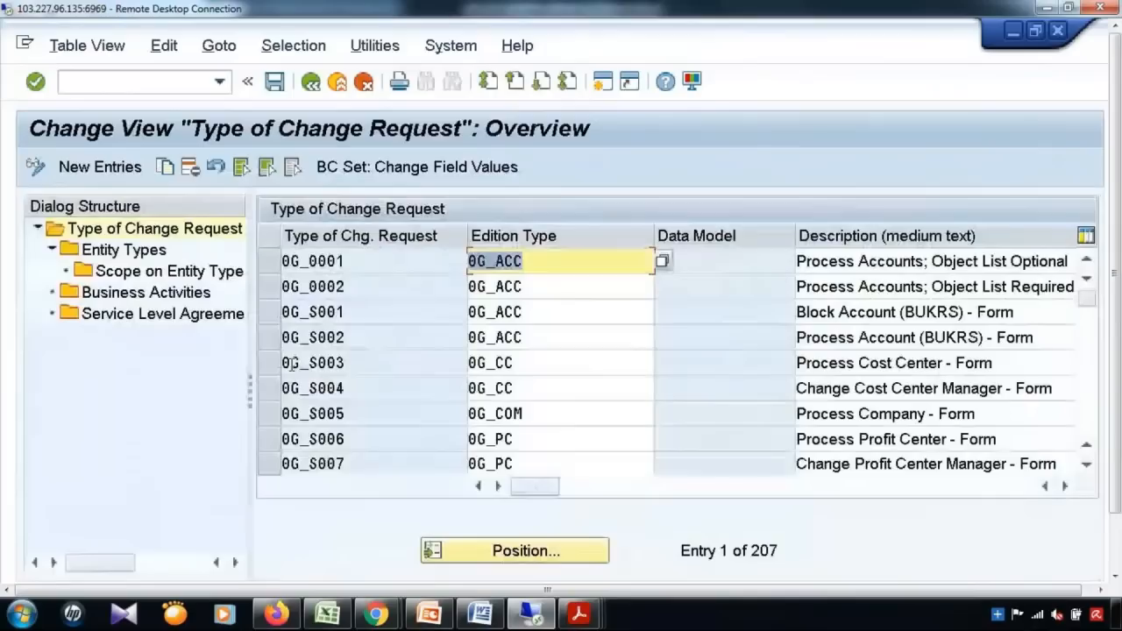
left_click(513, 552)
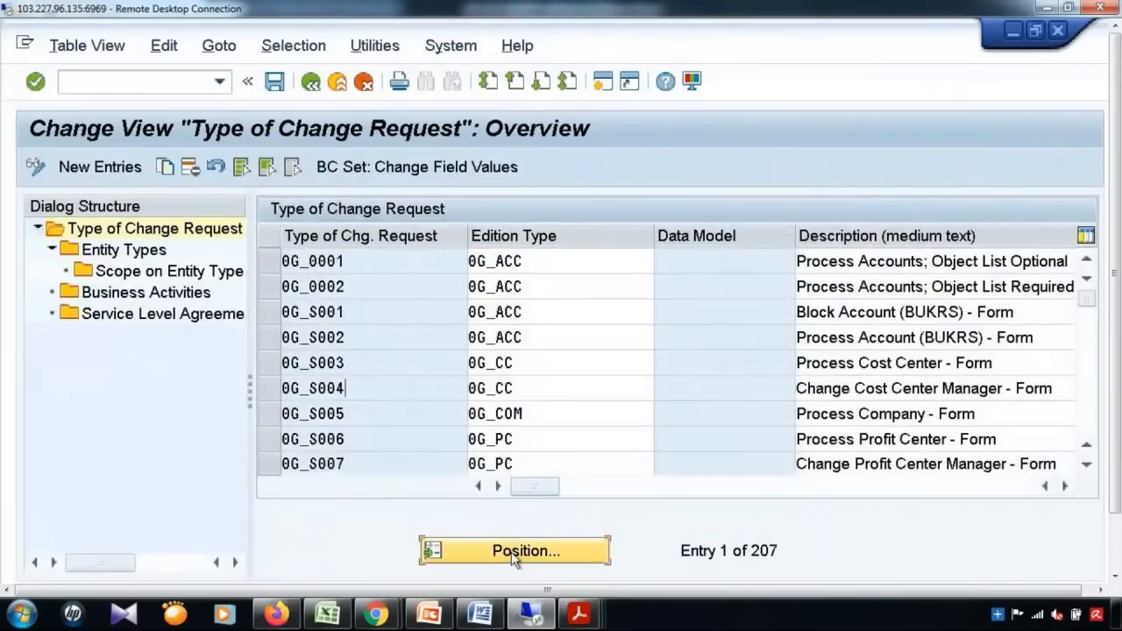
type("MAT01")
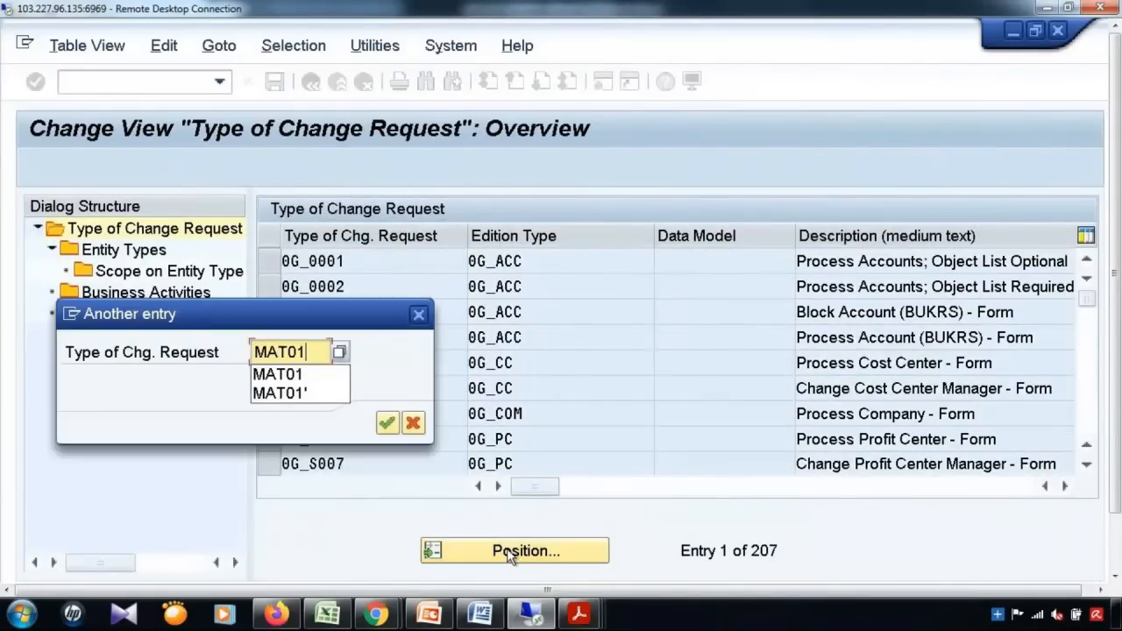
key("Return")
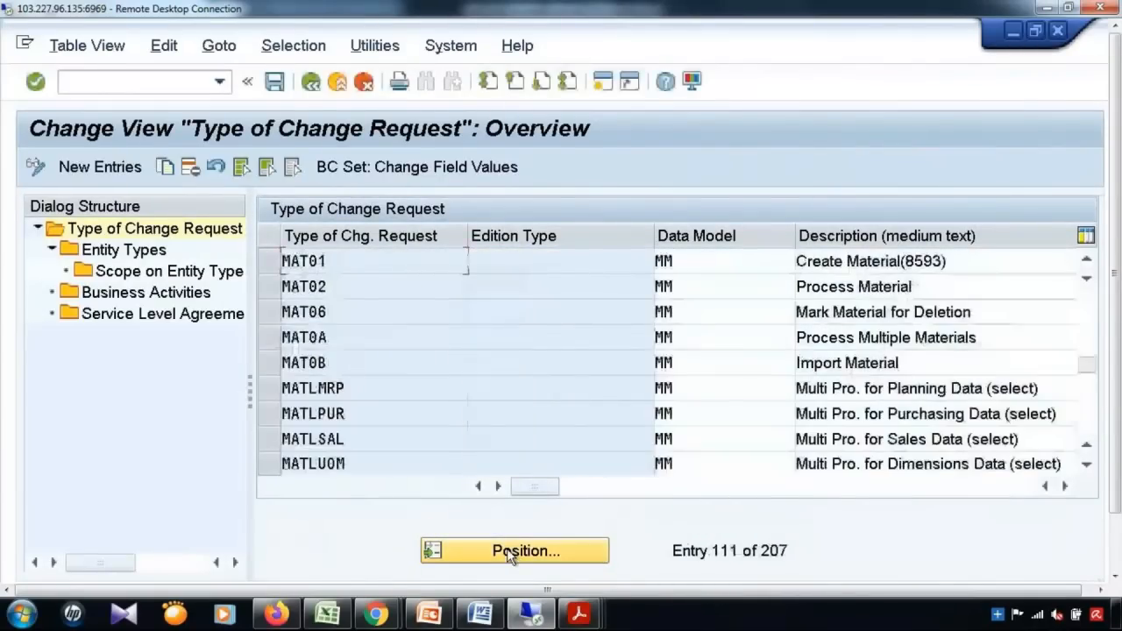
Review the entity types of change request type MAT01, highlight MATERIAL and return to the change request type overview.
left_click(259, 267)
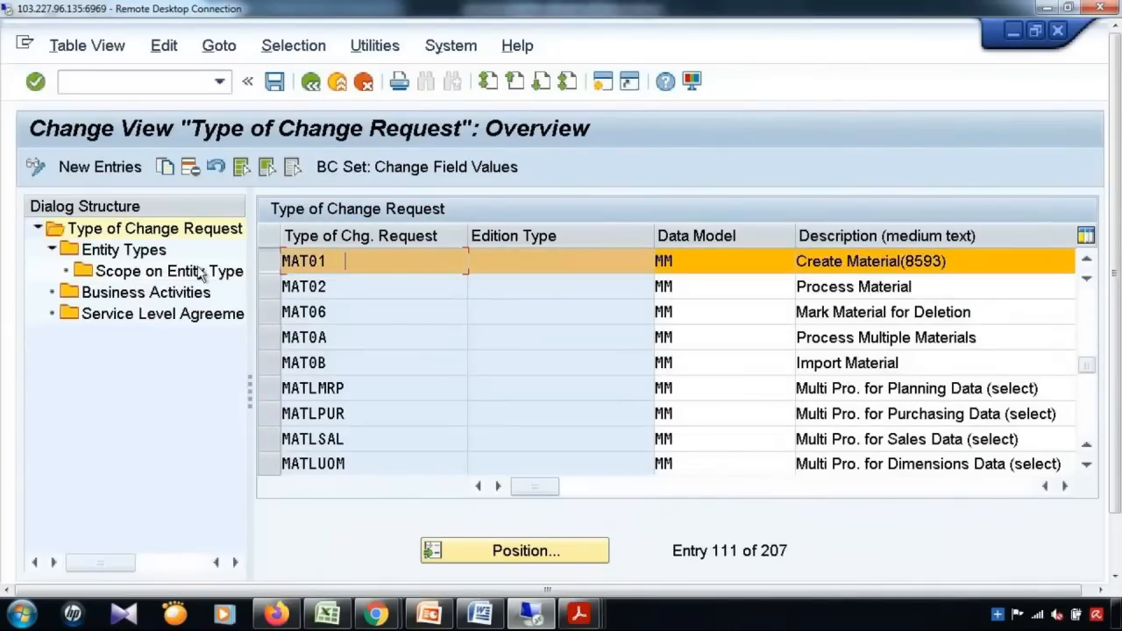
double_click(119, 254)
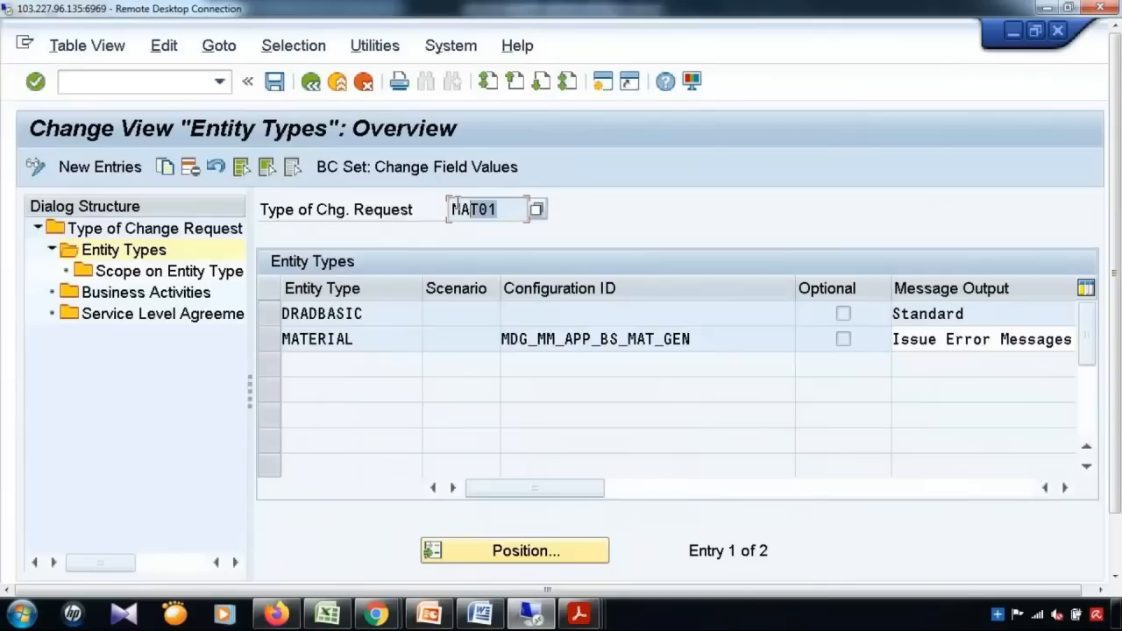
left_click(326, 342)
left_click_drag(326, 348, 264, 342)
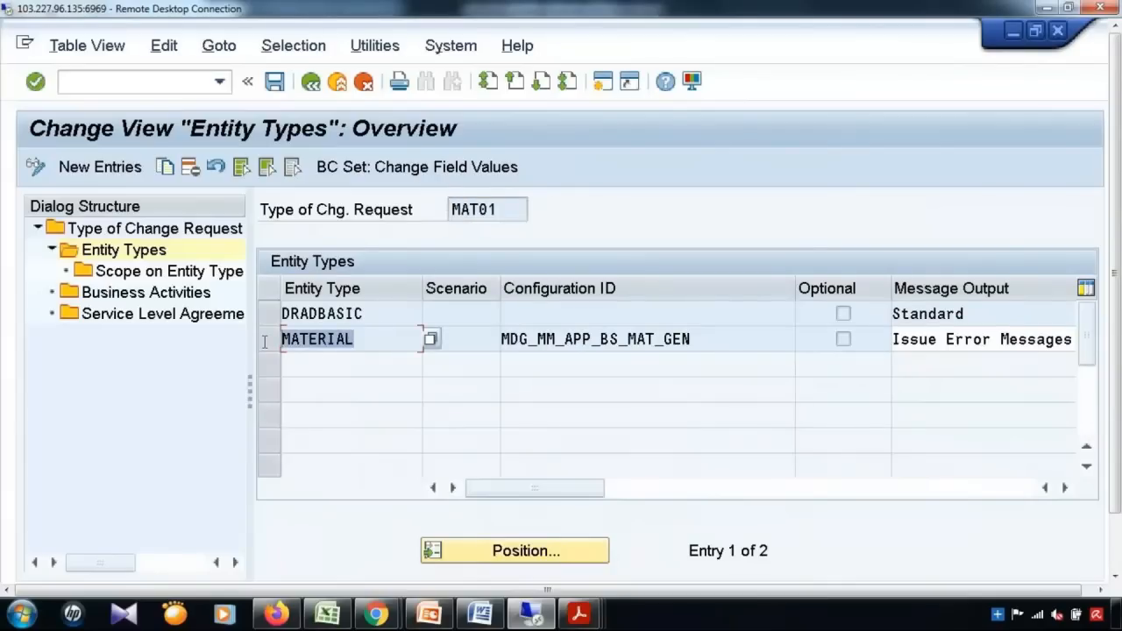
left_click(311, 83)
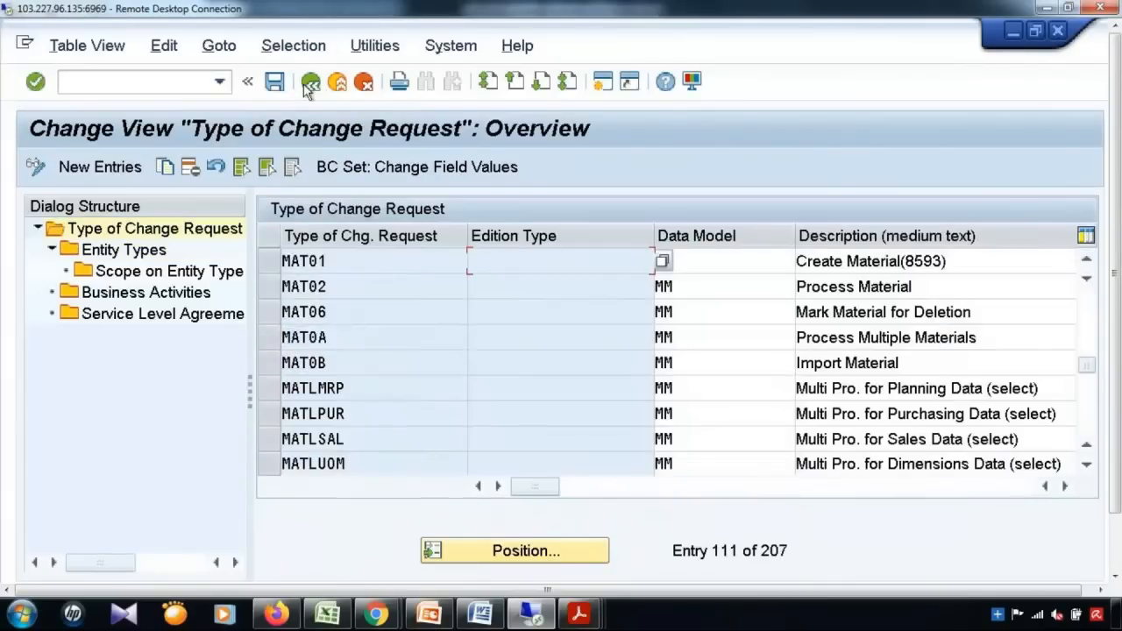
Position the overview using the previous entry SUPL1P1 and display the entity types of SUPPL1P1.
left_click(530, 552)
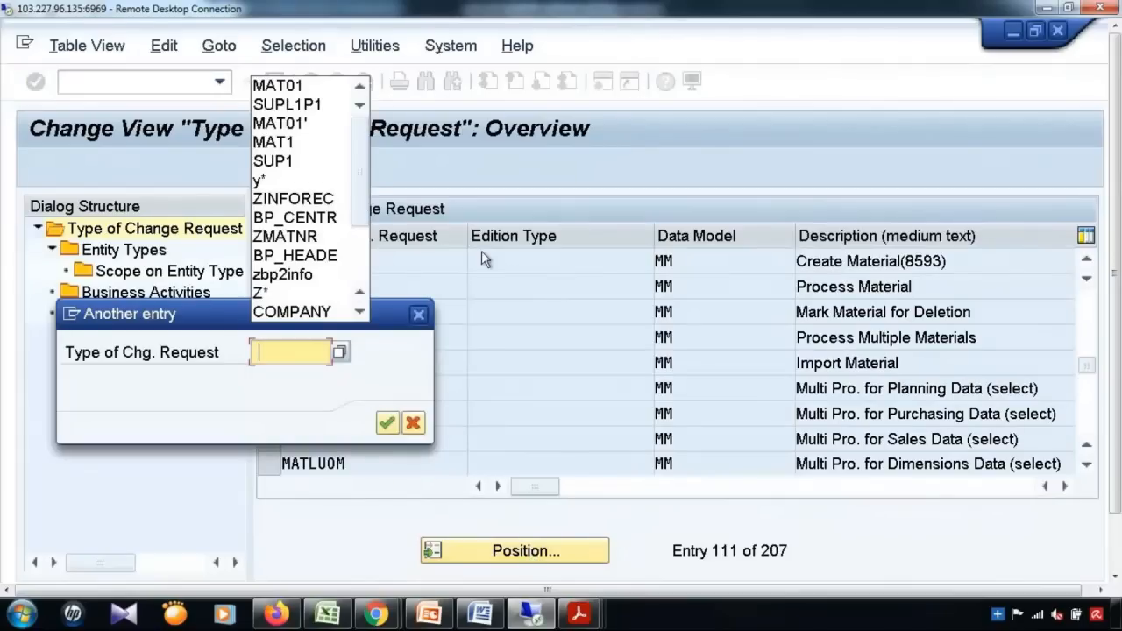
left_click(314, 105)
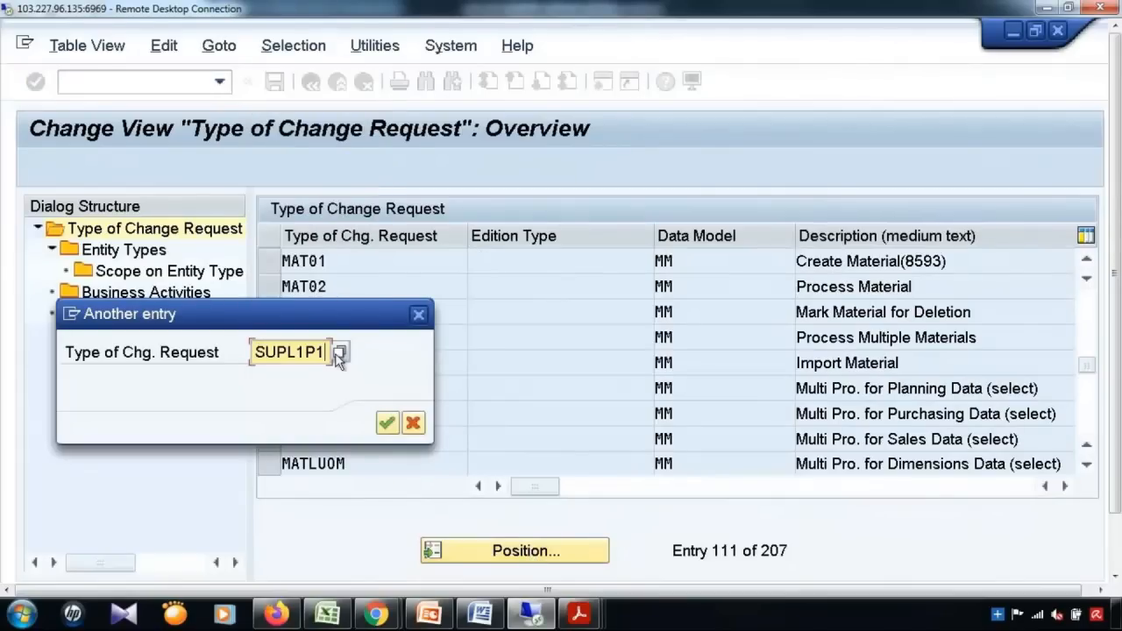
left_click(383, 430)
double_click(123, 250)
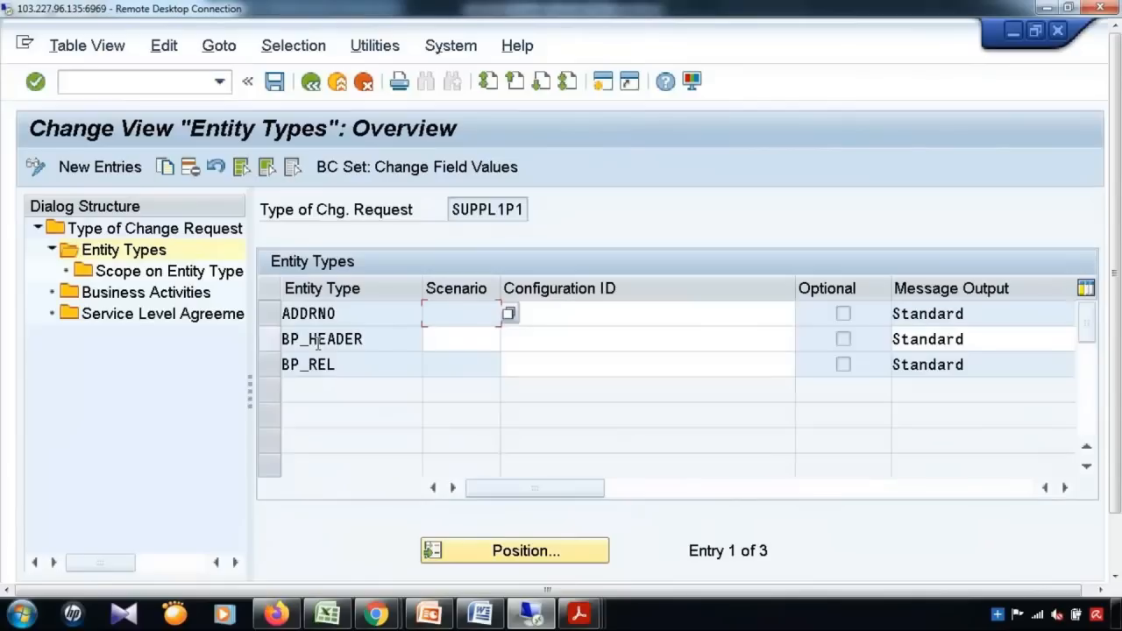
Mark the BP_HEADER row among the SUPPL1P1 entity types, point out BP_REL and highlight the BP_HEADER name.
left_click_drag(377, 339, 273, 341)
left_click(271, 336)
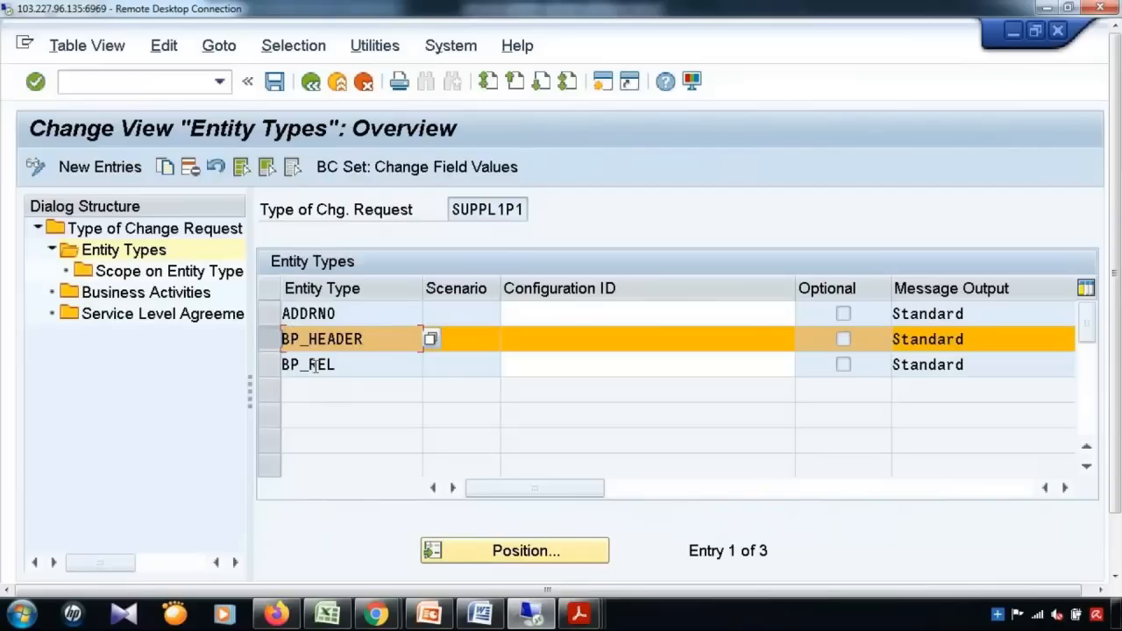
left_click(354, 368)
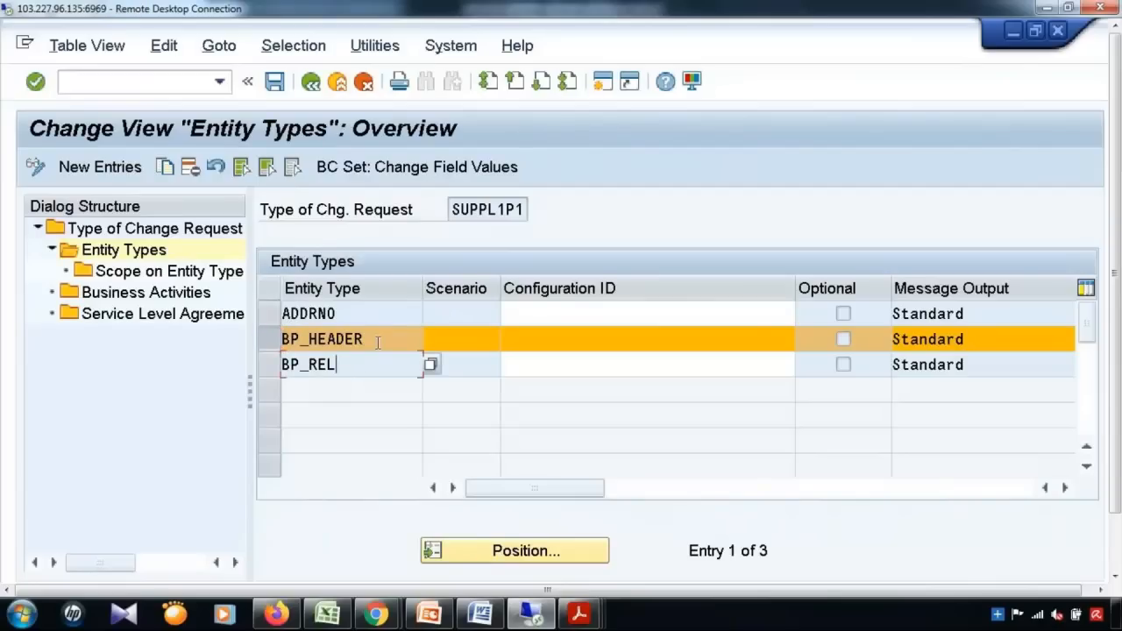
left_click(378, 341)
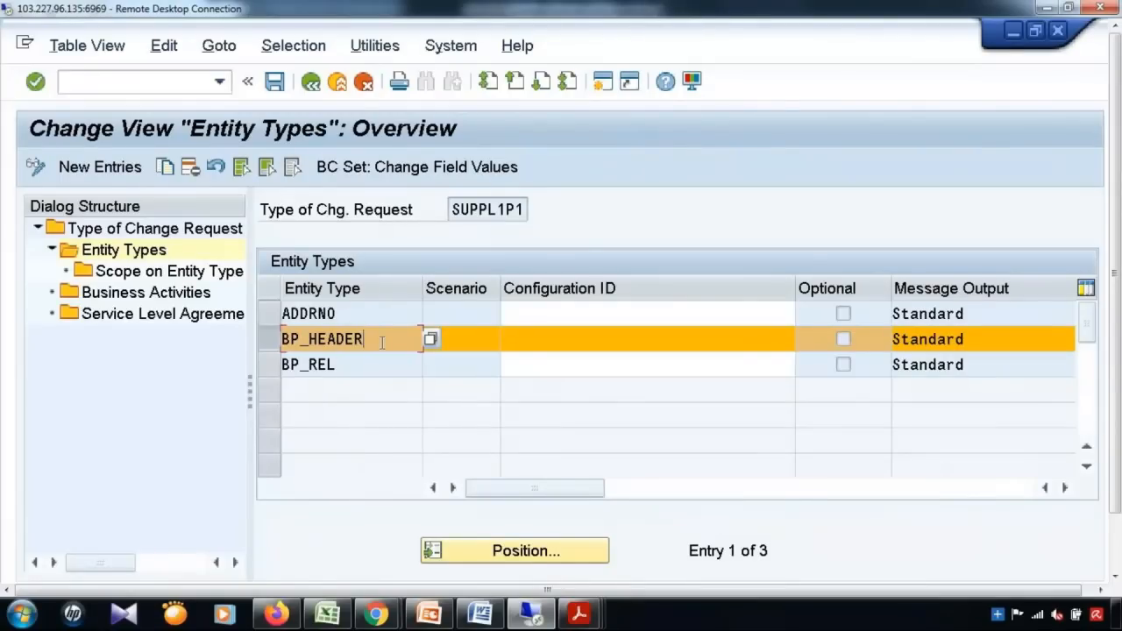
left_click_drag(365, 339, 280, 339)
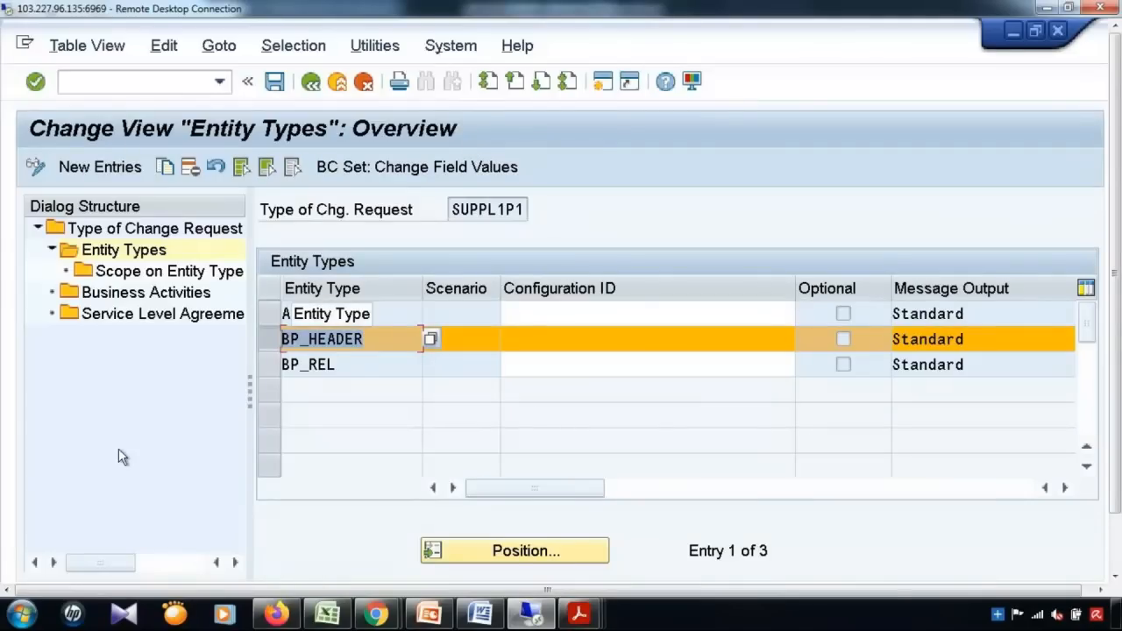
Reselect SUPPL1P1, check its entity types and business activities, and return to the change request type overview.
left_click(311, 89)
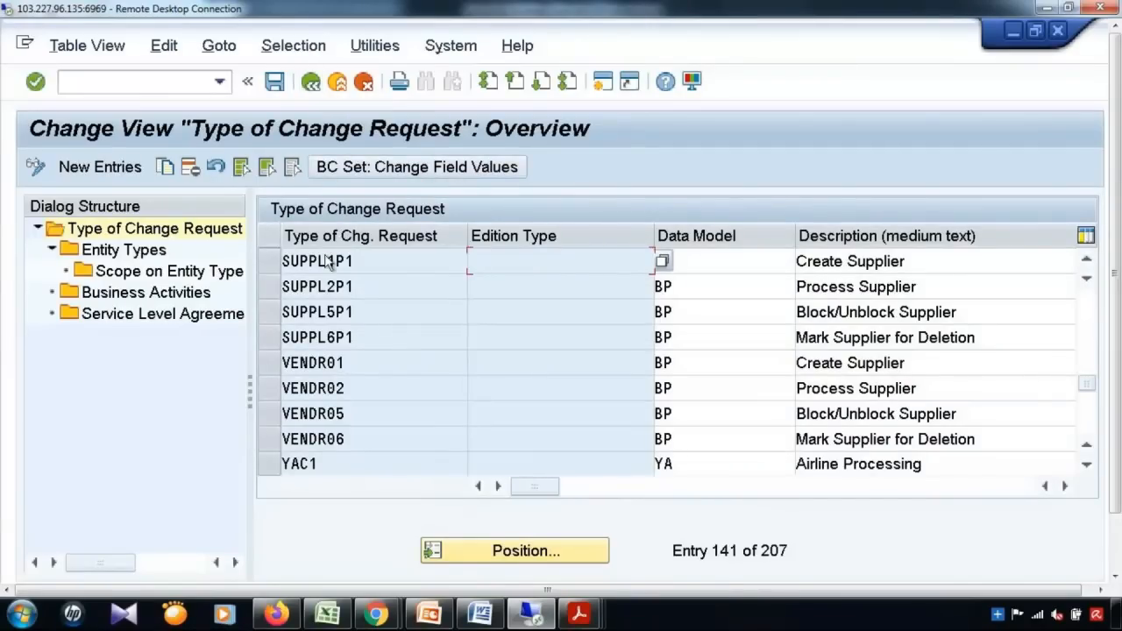
left_click(275, 269)
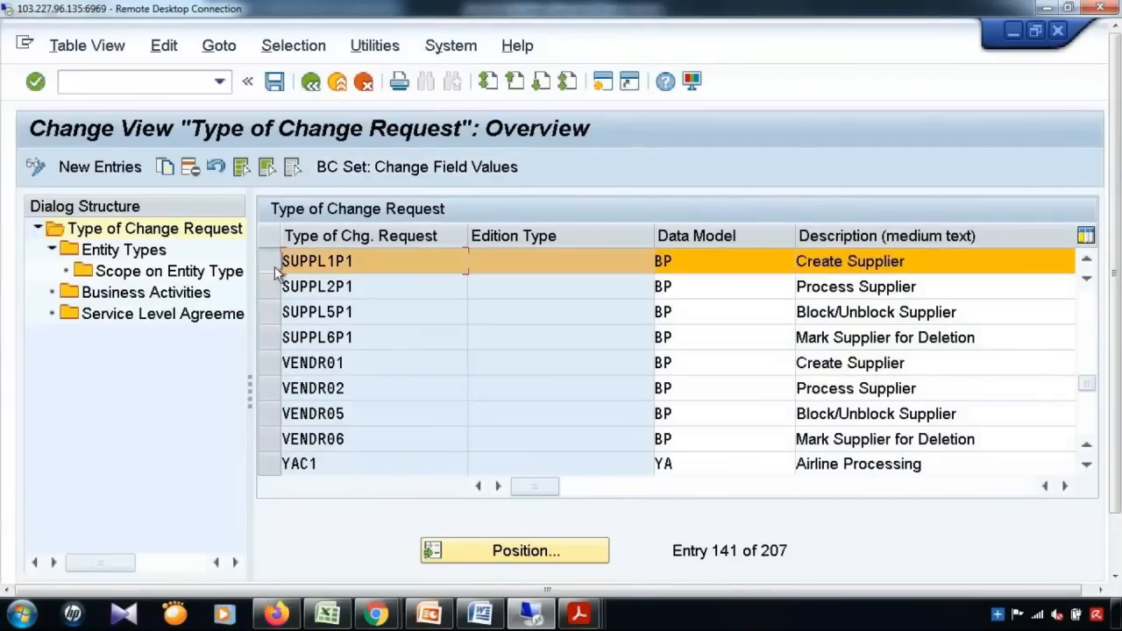
double_click(99, 256)
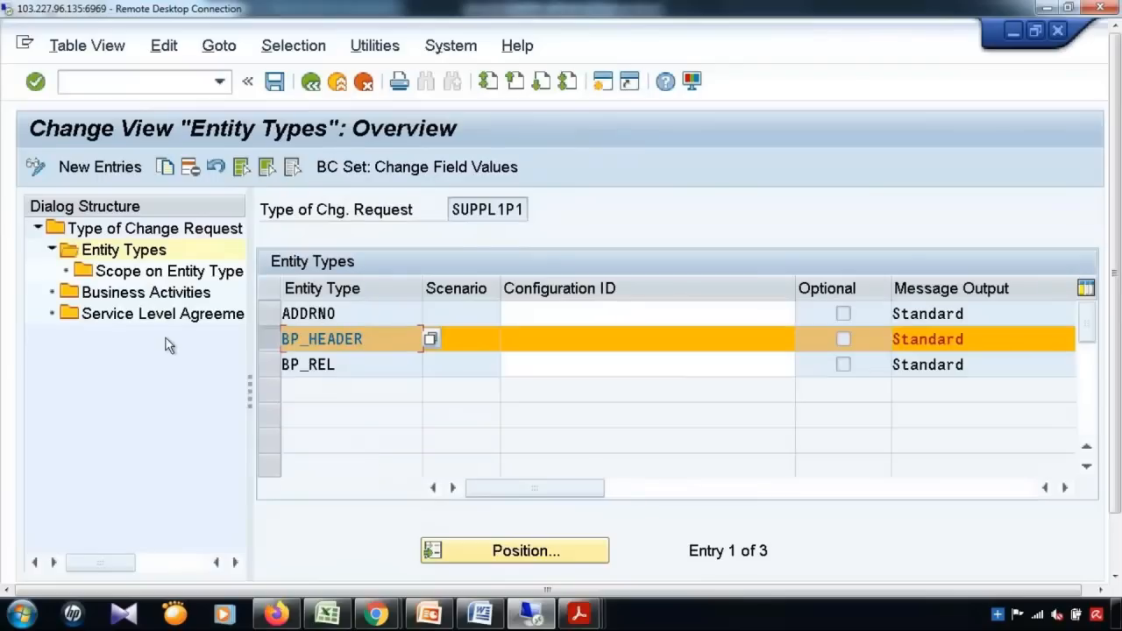
double_click(155, 295)
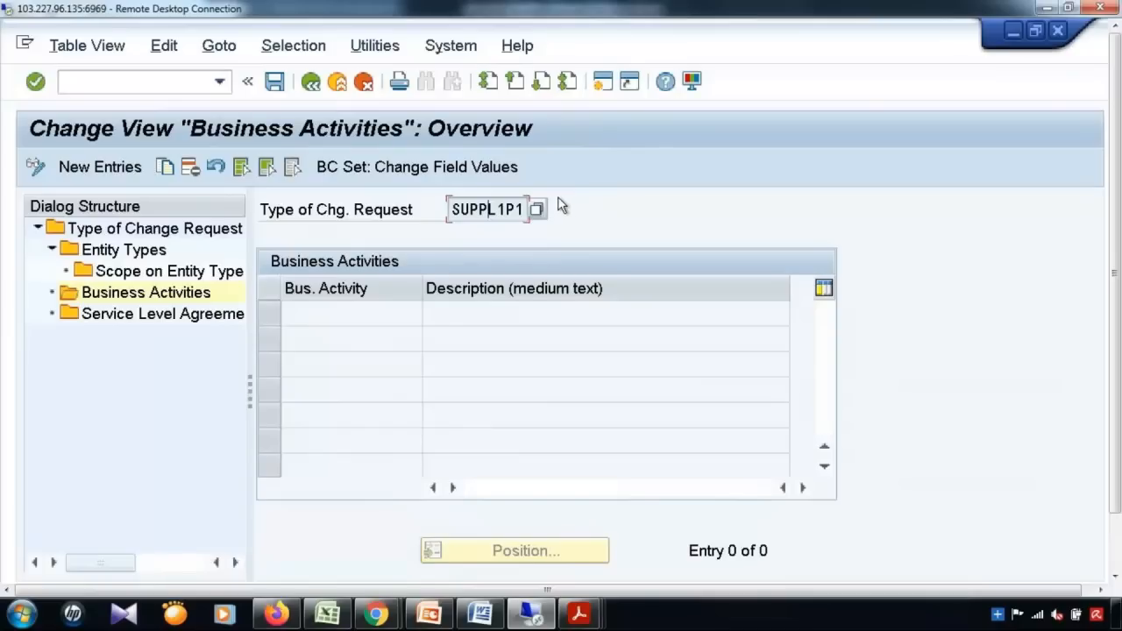
left_click(311, 81)
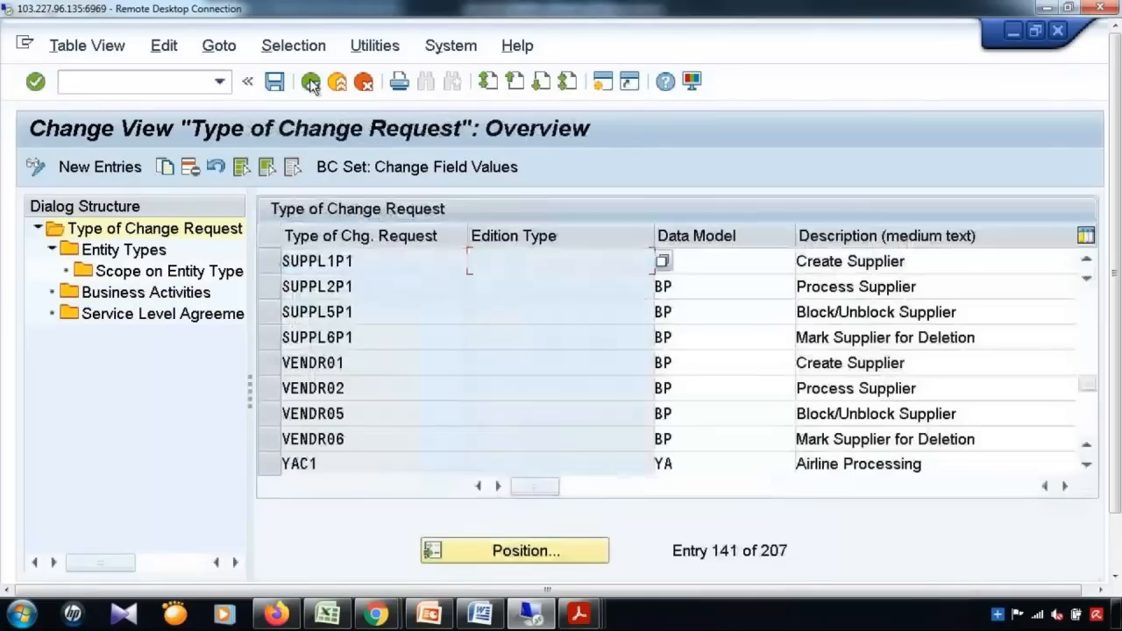
Position the change request type overview at the custom entries using the previous value y*.
left_click(495, 552)
type("Y")
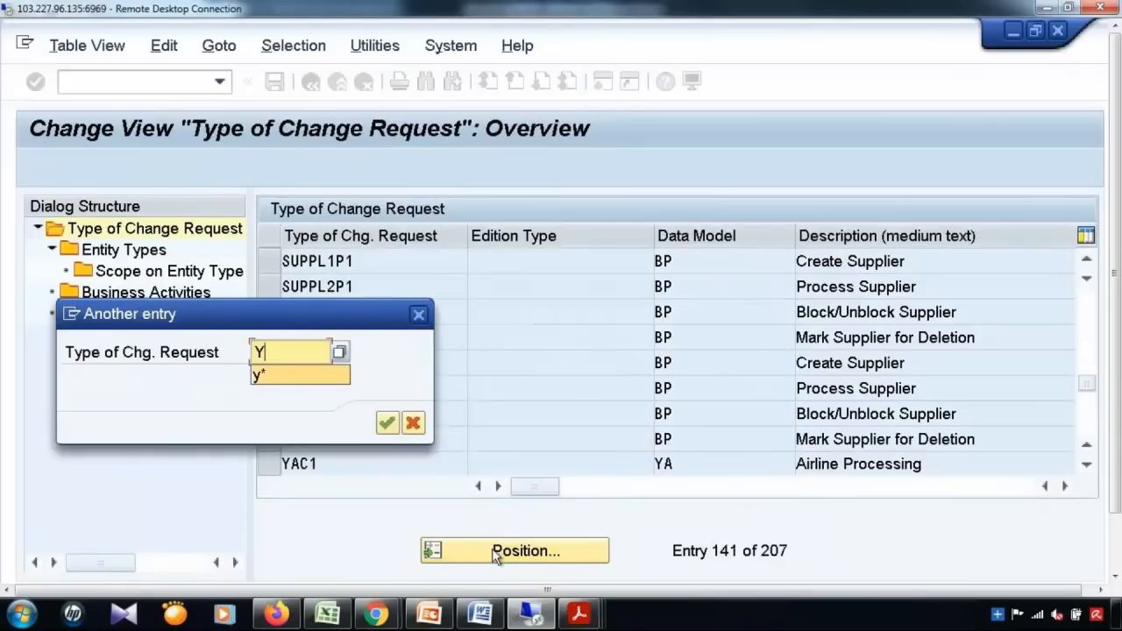
key("Down")
key("Return")
left_click(386, 424)
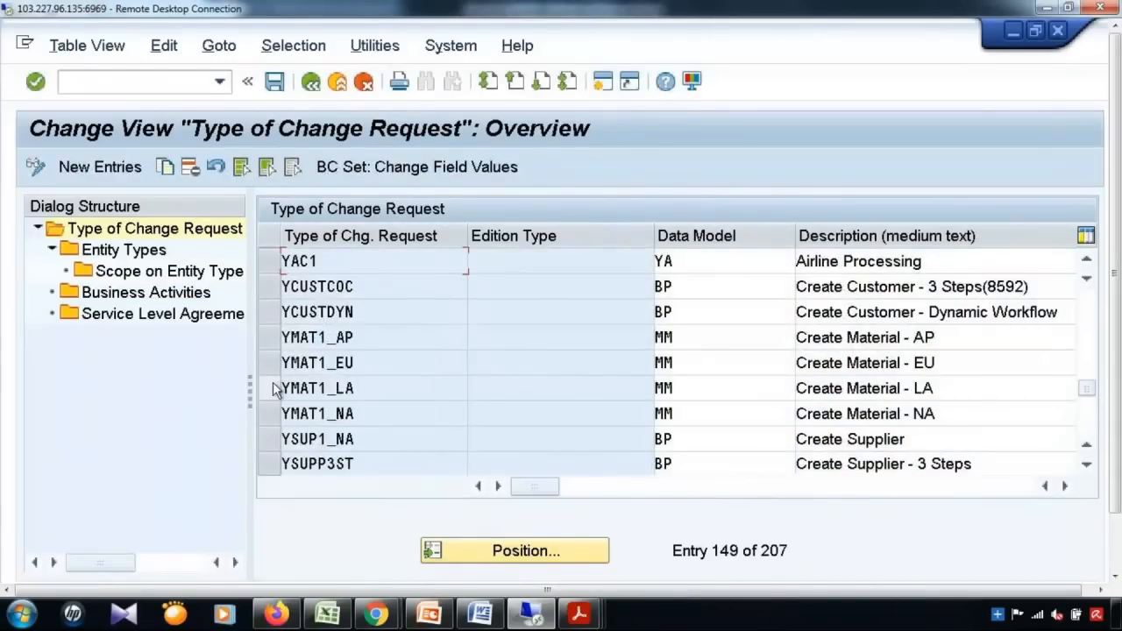
scroll(273, 382, "down", 1)
scroll(273, 382, "up", 1)
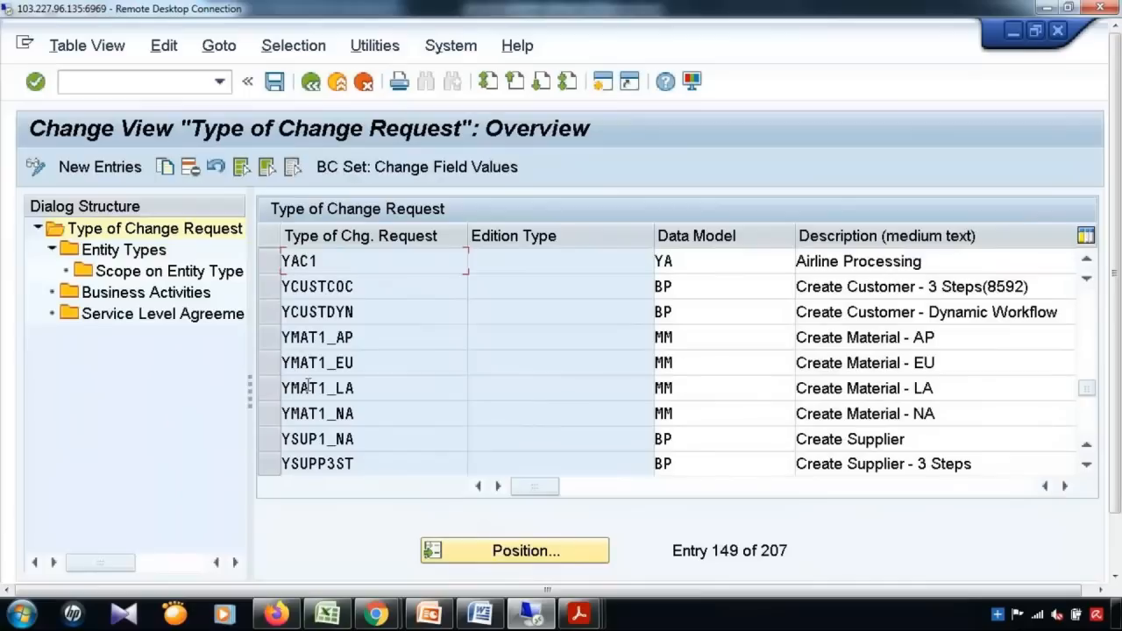
Review the entity types and business activities of change request type YMAT1_AP, and return to the overview.
left_click(285, 340)
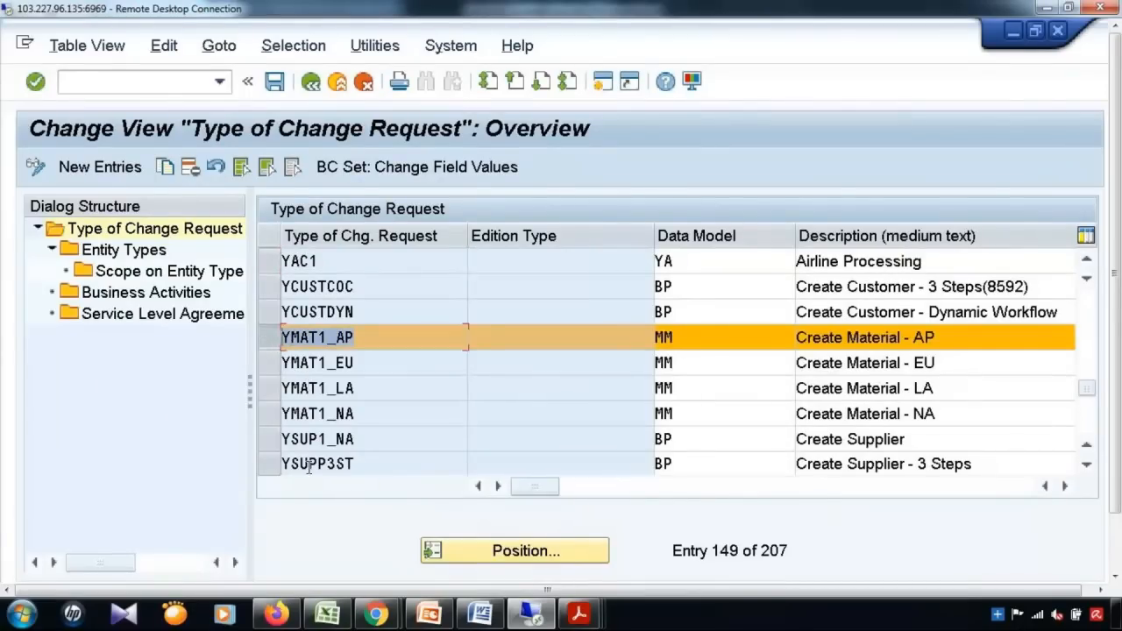
double_click(140, 254)
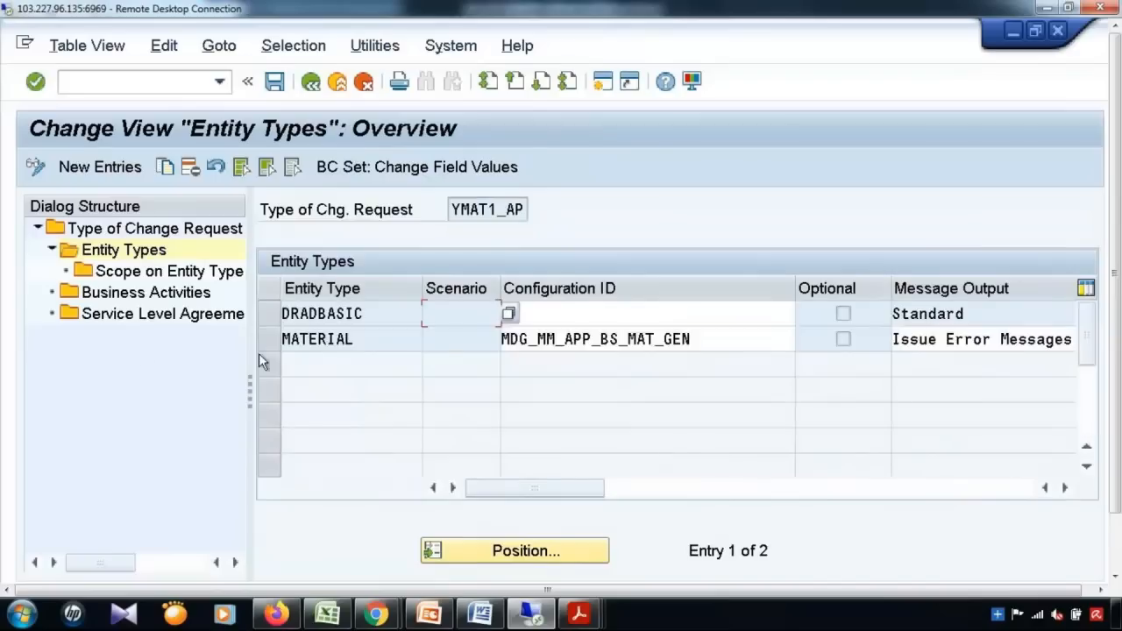
left_click(260, 351)
double_click(123, 295)
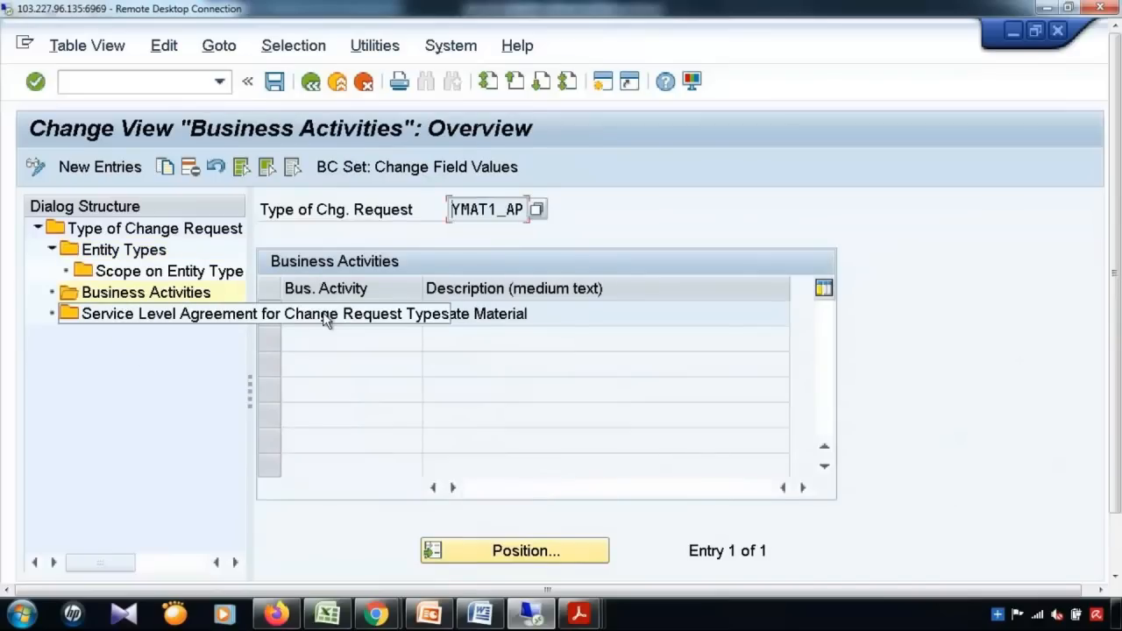
left_click(344, 323)
left_click(312, 83)
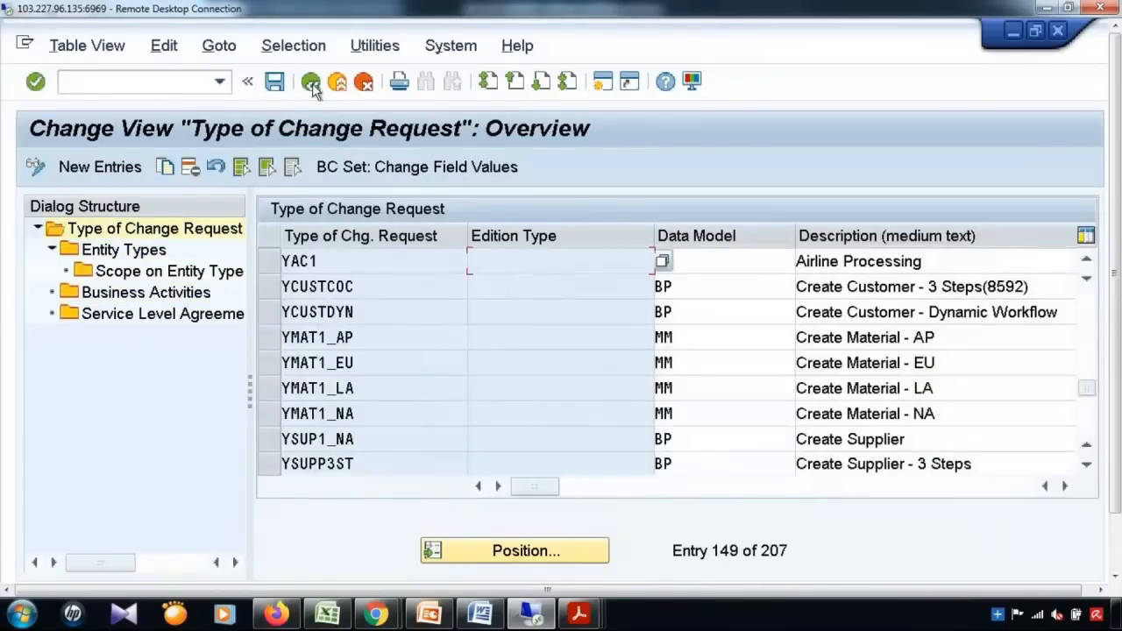
Review the business activities of change request type YMAT1_EU and return to the overview.
left_click(274, 363)
double_click(140, 294)
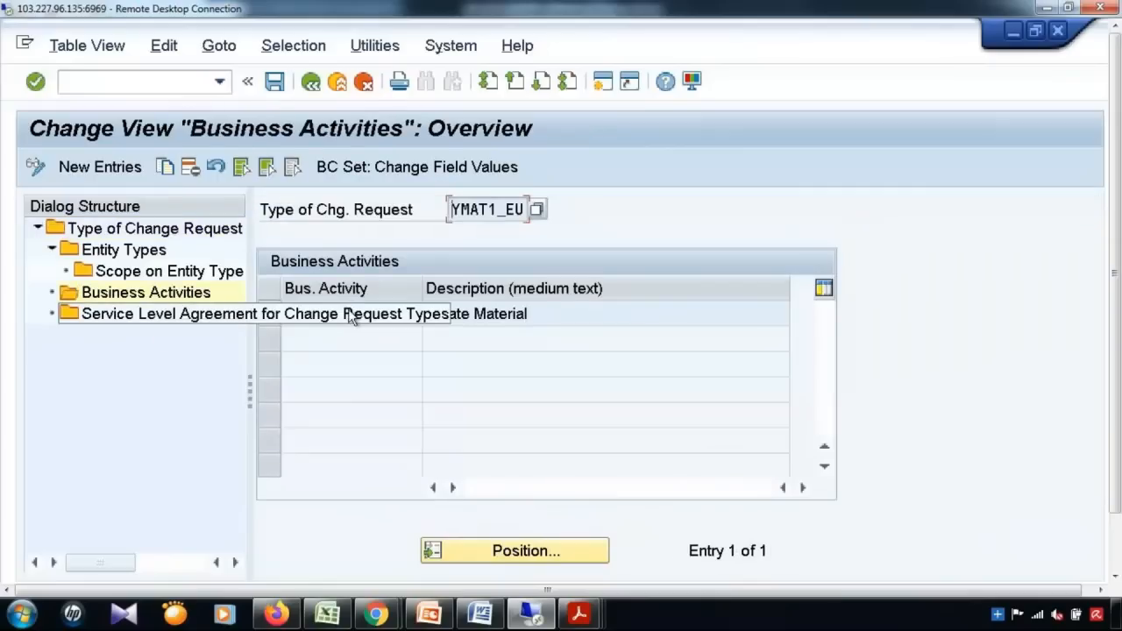
left_click(346, 315)
left_click(311, 82)
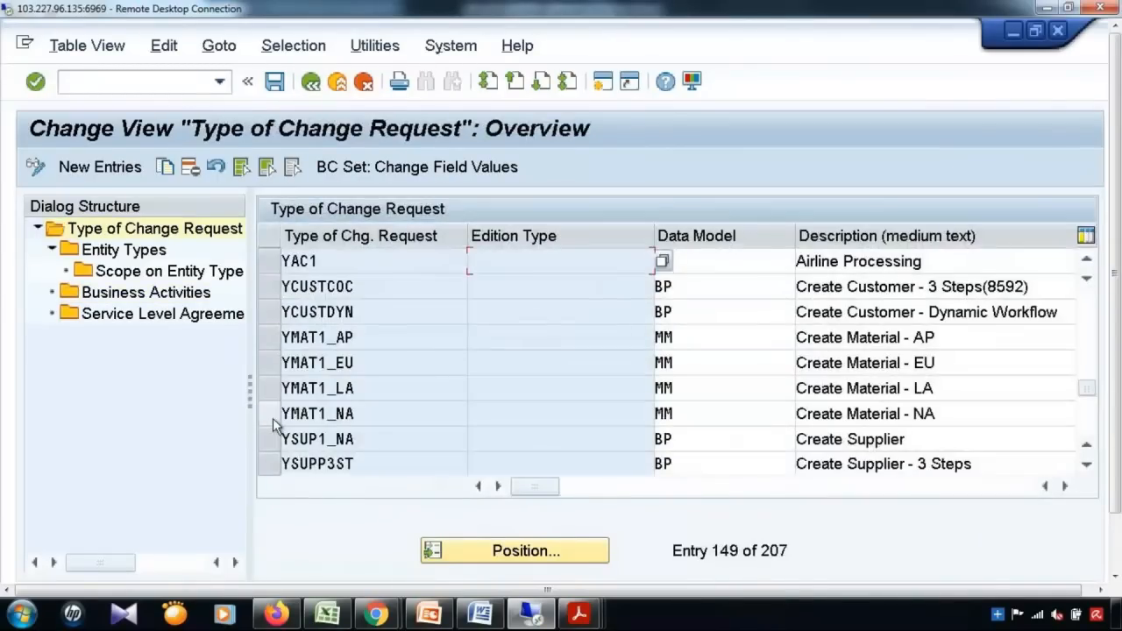
Display the business activities of YMAT1_NA, widen the dialog structure area and highlight the change request type name.
left_click(274, 421)
double_click(166, 292)
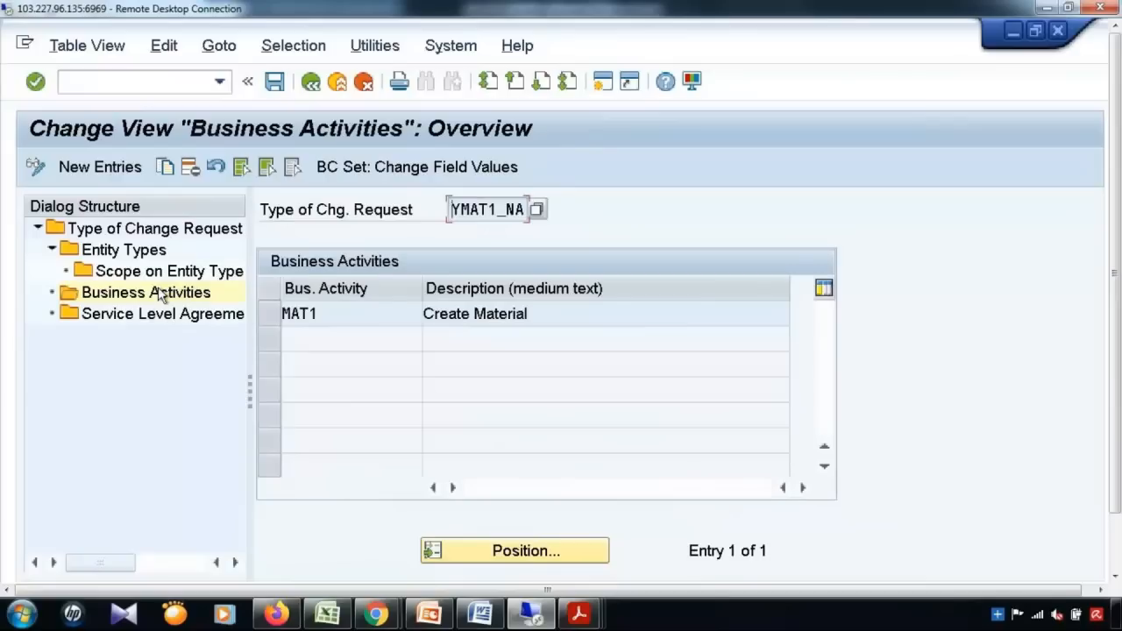
left_click_drag(250, 388, 360, 390)
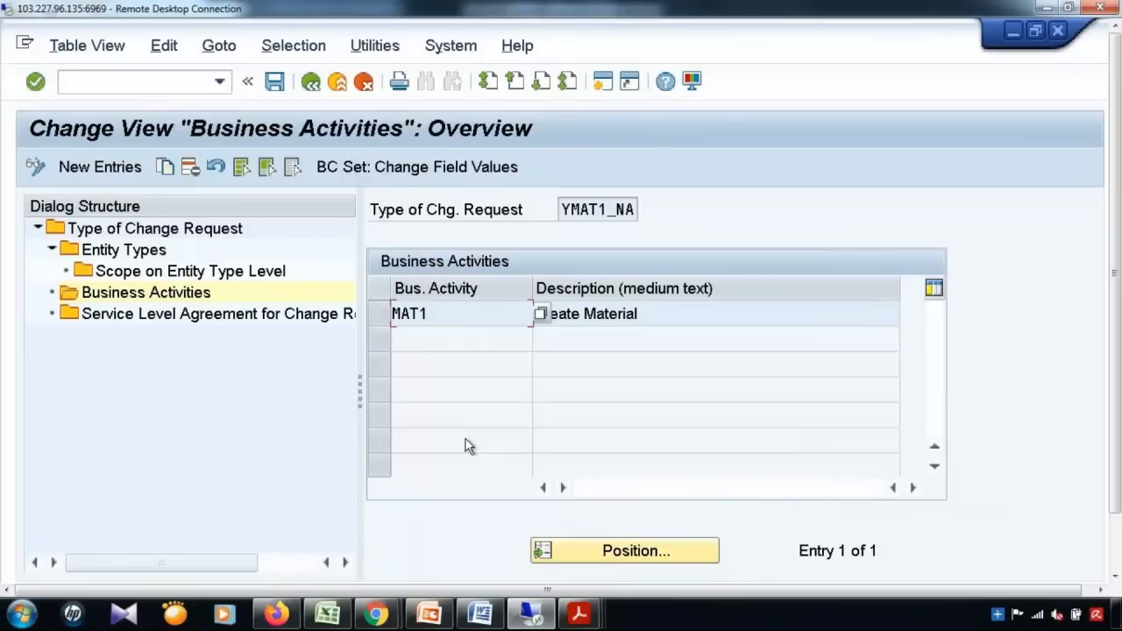
left_click_drag(572, 208, 638, 208)
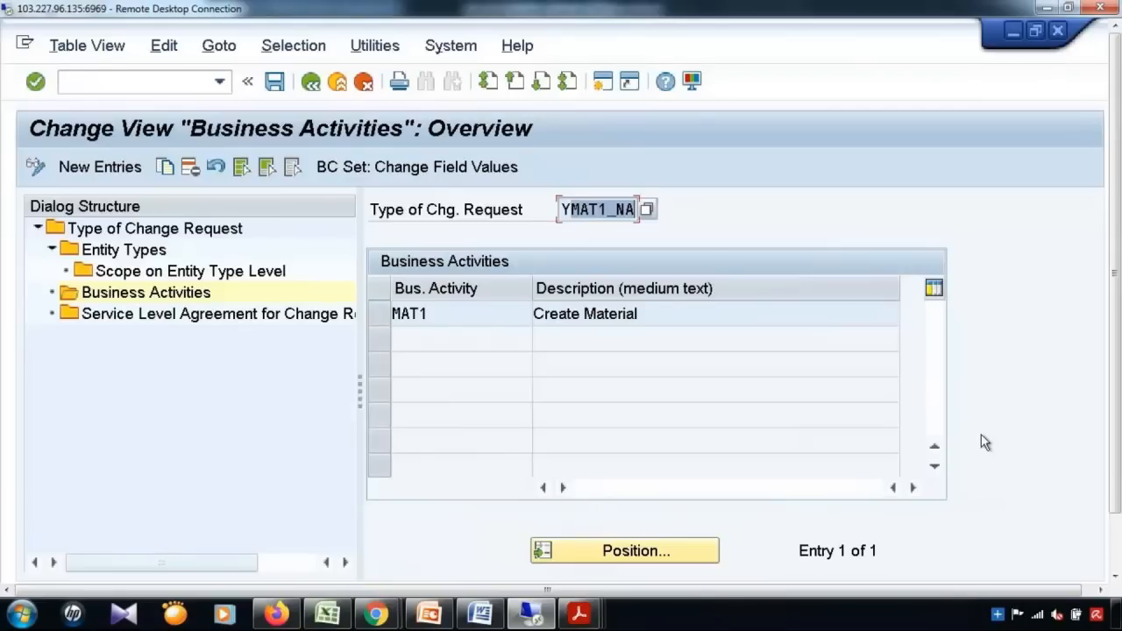
Open number range object maintenance with transaction /nsnro and enter the object USMD_CREQ.
left_click(123, 82)
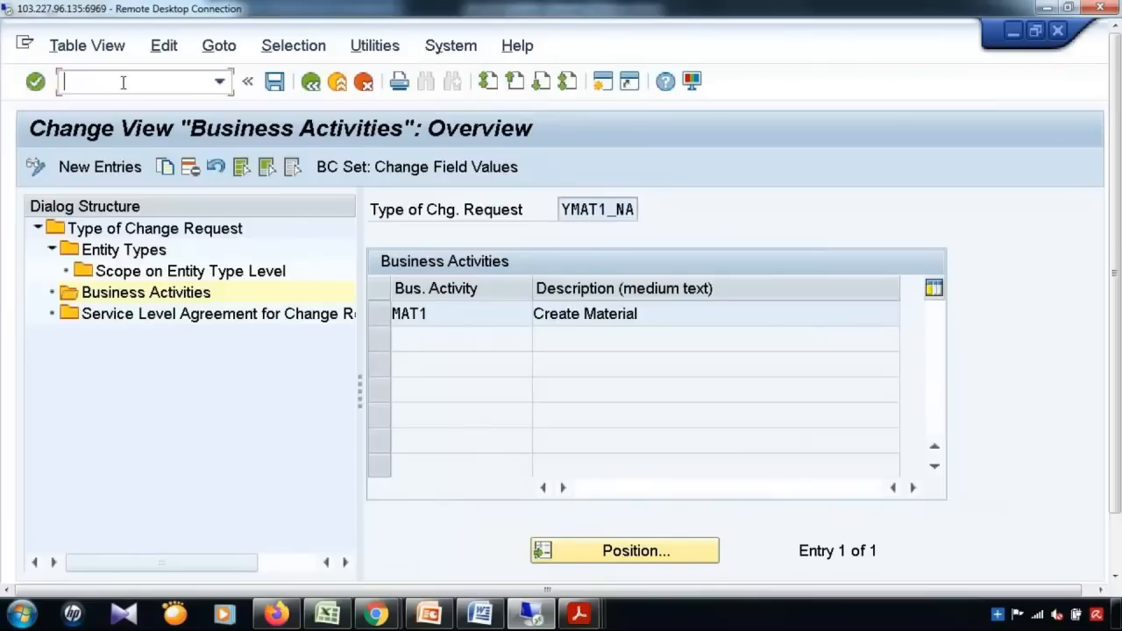
type("/nsnro")
key("Return")
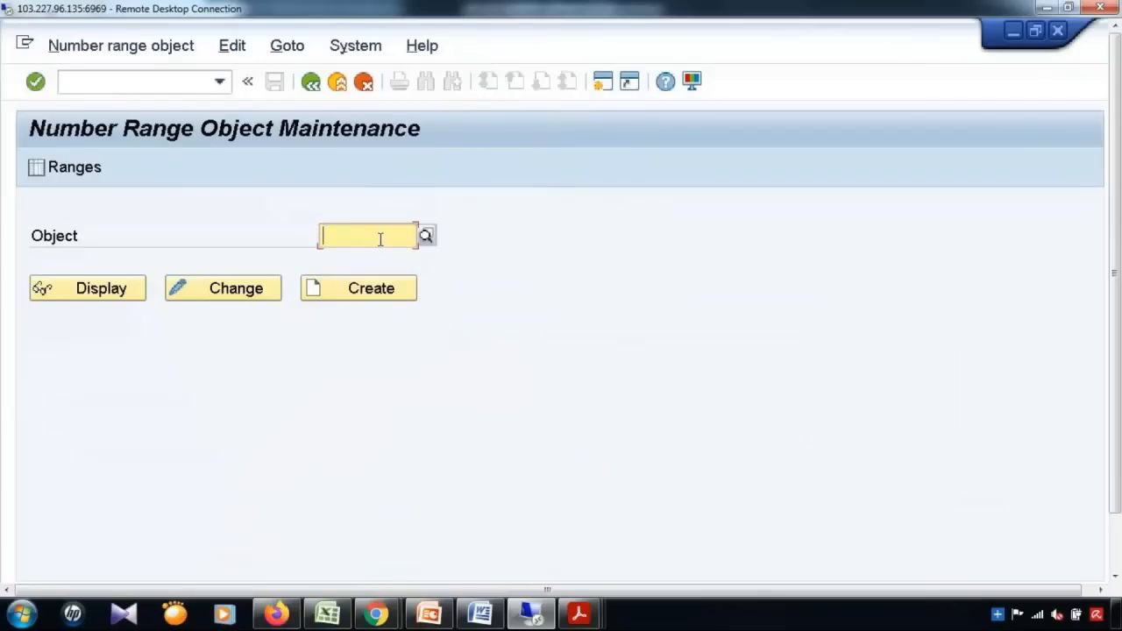
type("USMD")
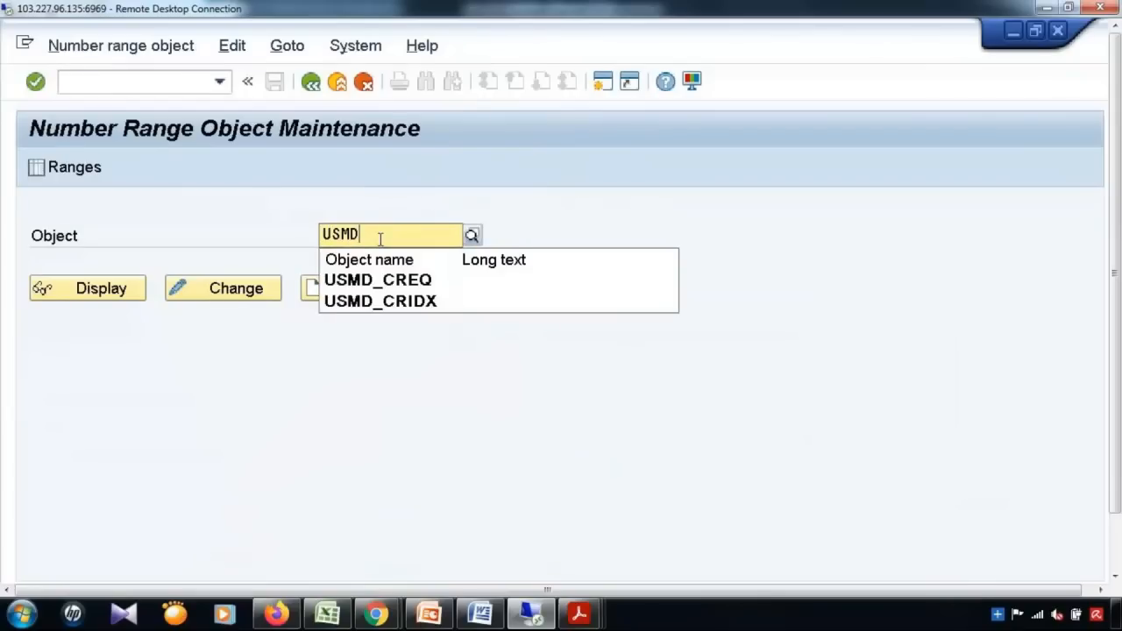
type("_")
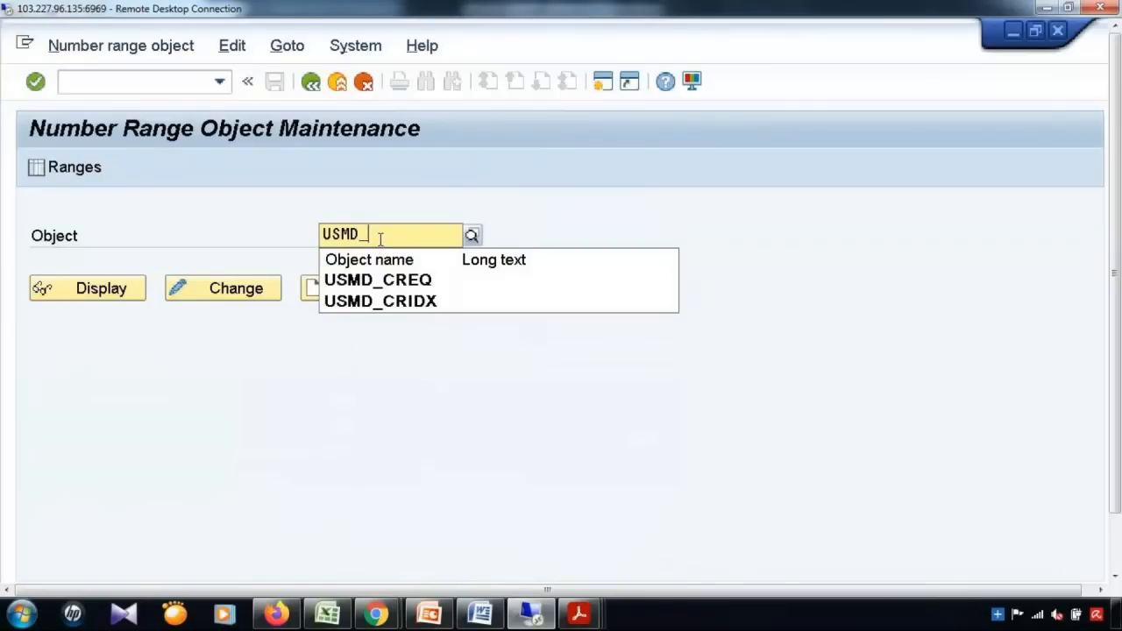
left_click(423, 280)
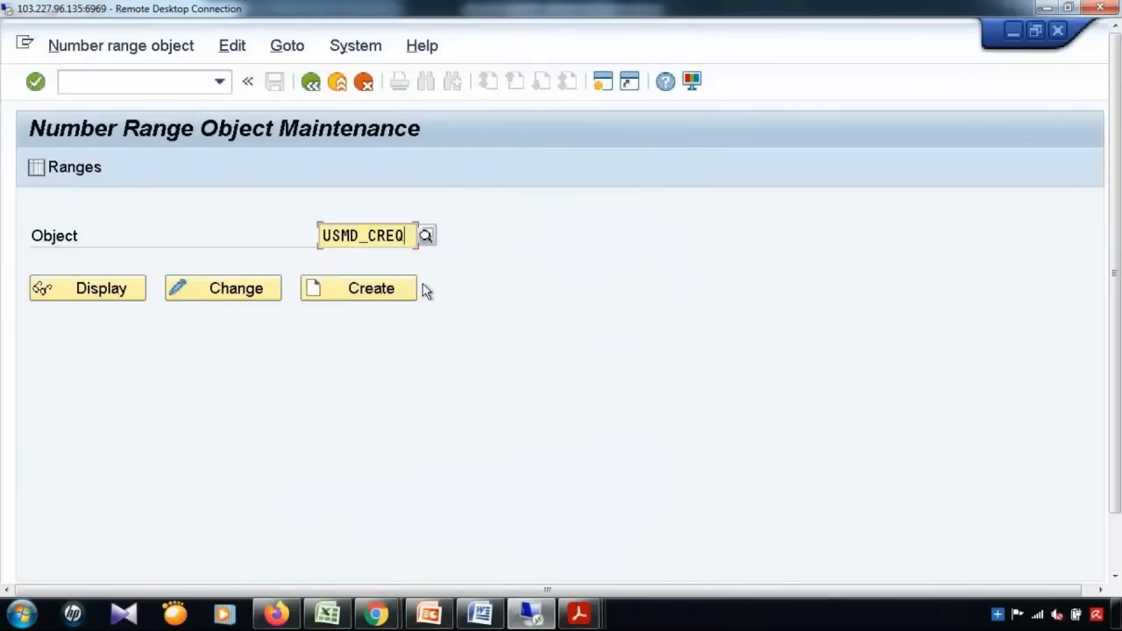
double_click(379, 235)
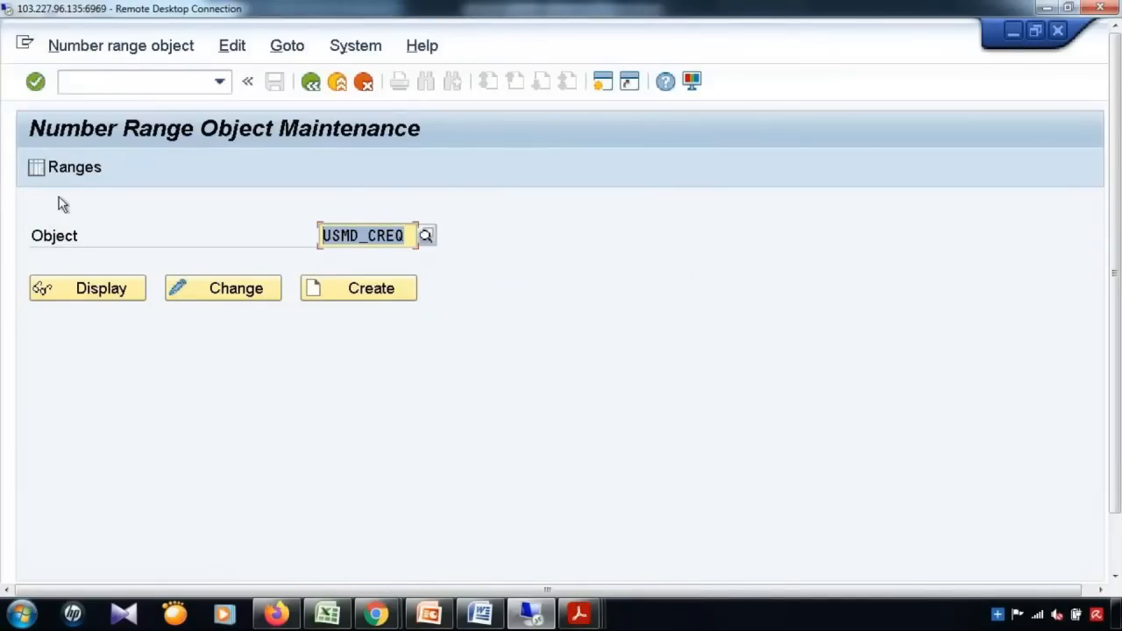
Display the number range intervals of the change request object and highlight the NR status of interval 01.
left_click(63, 172)
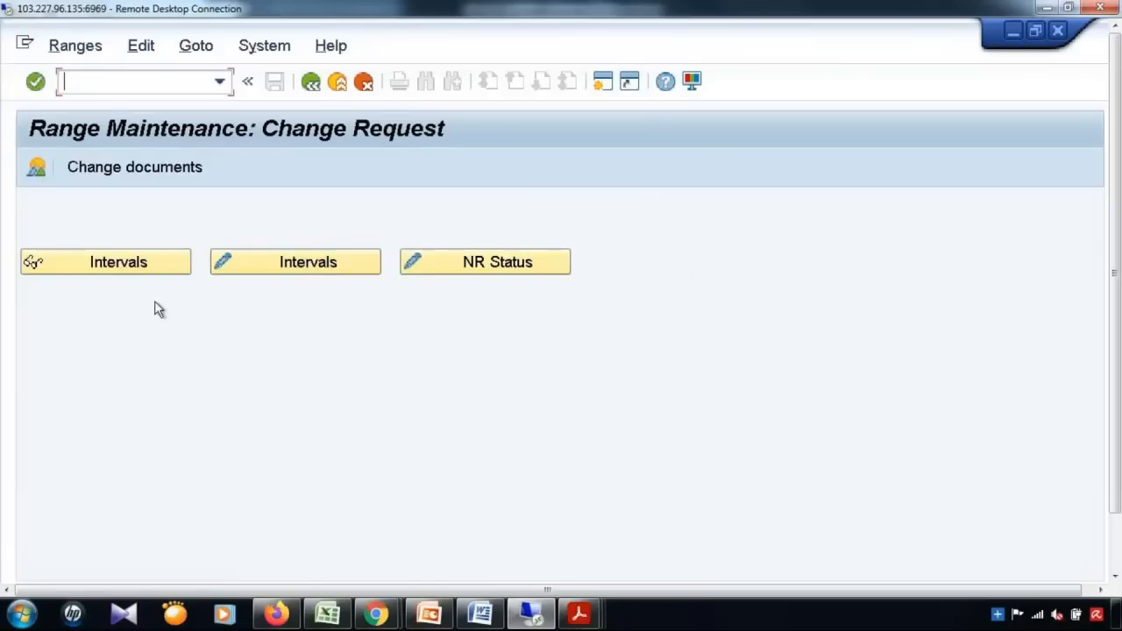
left_click(132, 263)
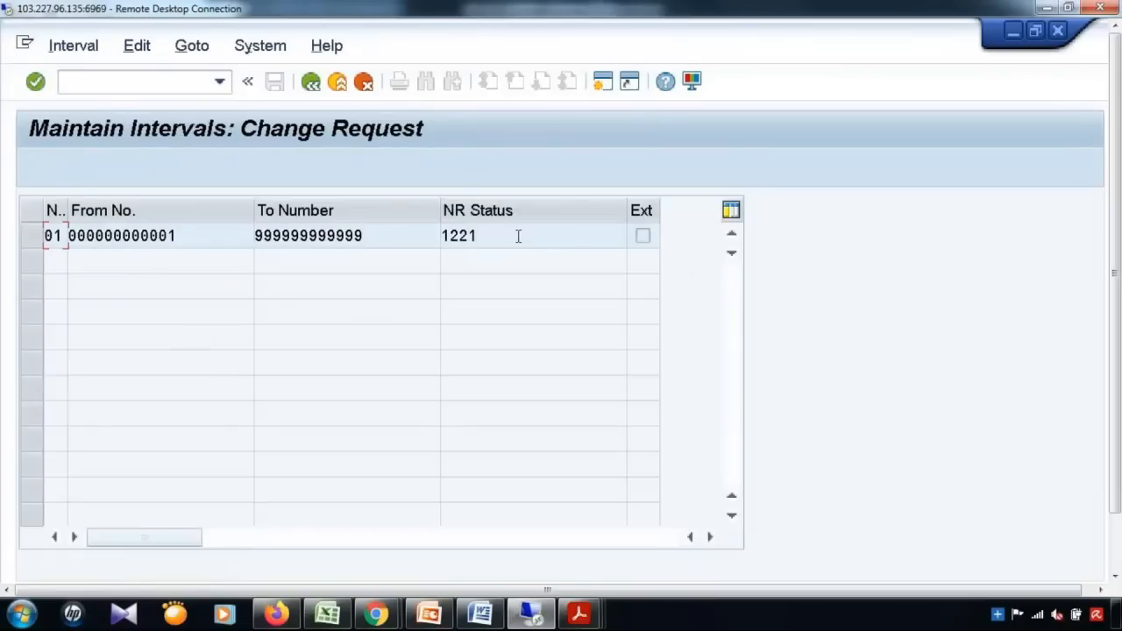
left_click_drag(518, 237, 406, 238)
Compare the Change Request ID on the browser's Basic Data page with the interval's NR status, and return to the intervals.
left_click_drag(1119, 273, 1118, 338)
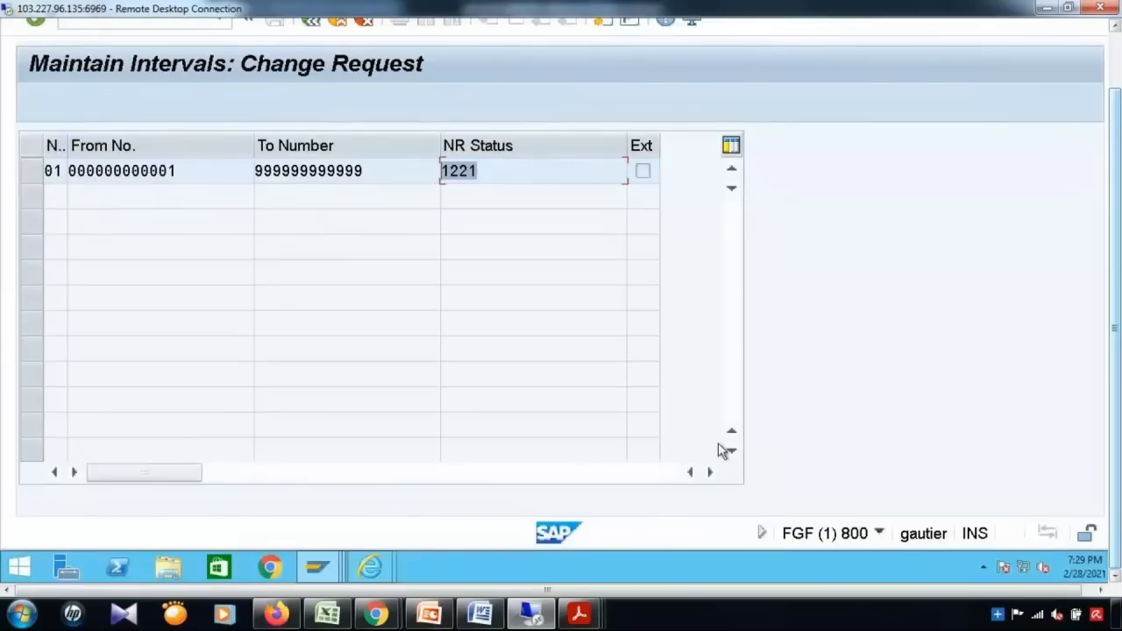
left_click(373, 571)
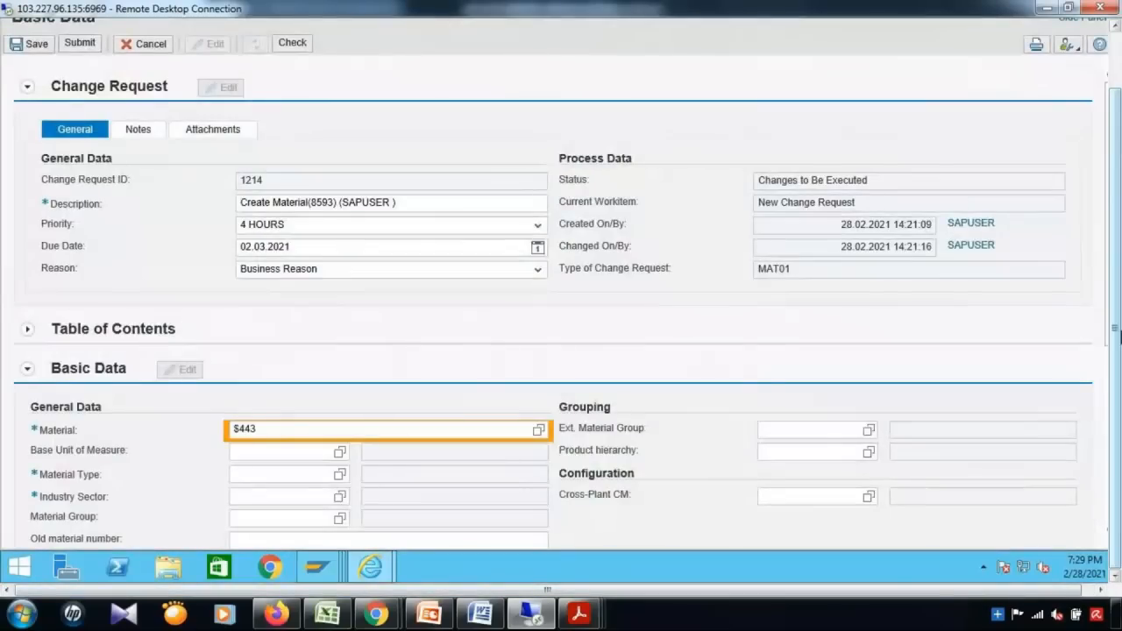
left_click_drag(1117, 333, 1116, 282)
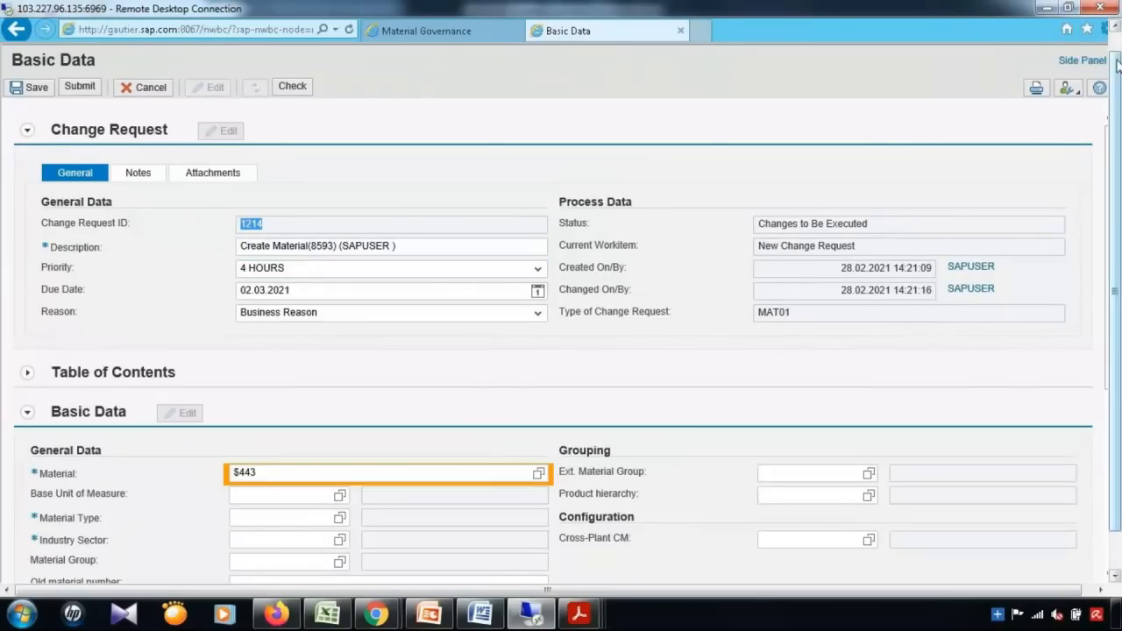
left_click_drag(1117, 65, 1119, 45)
left_click(1046, 26)
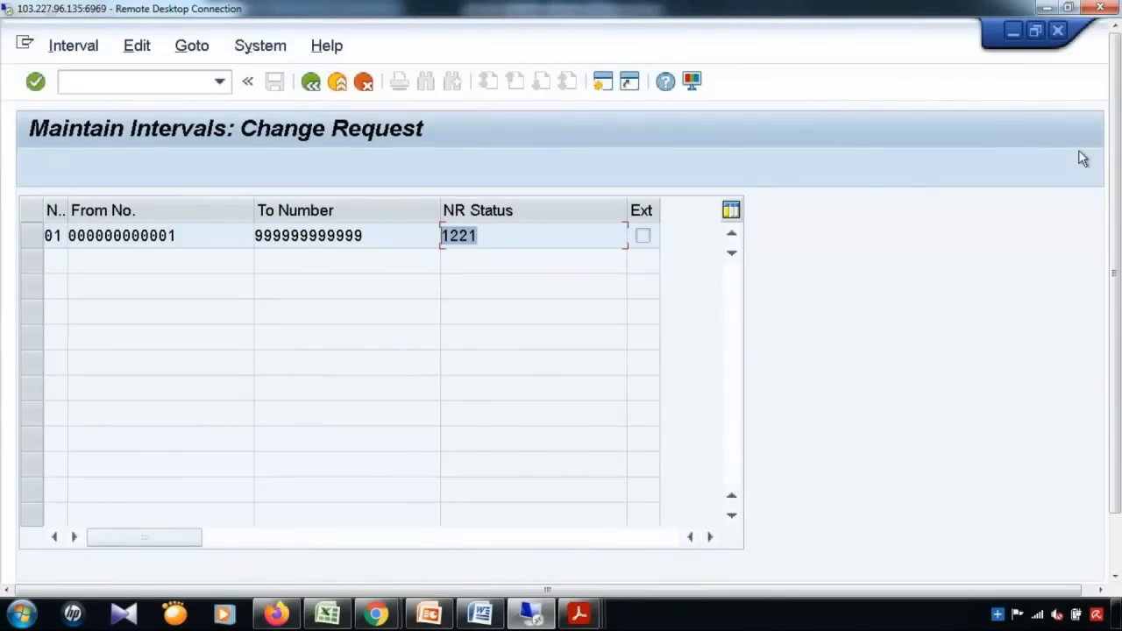
left_click_drag(1116, 272, 1115, 326)
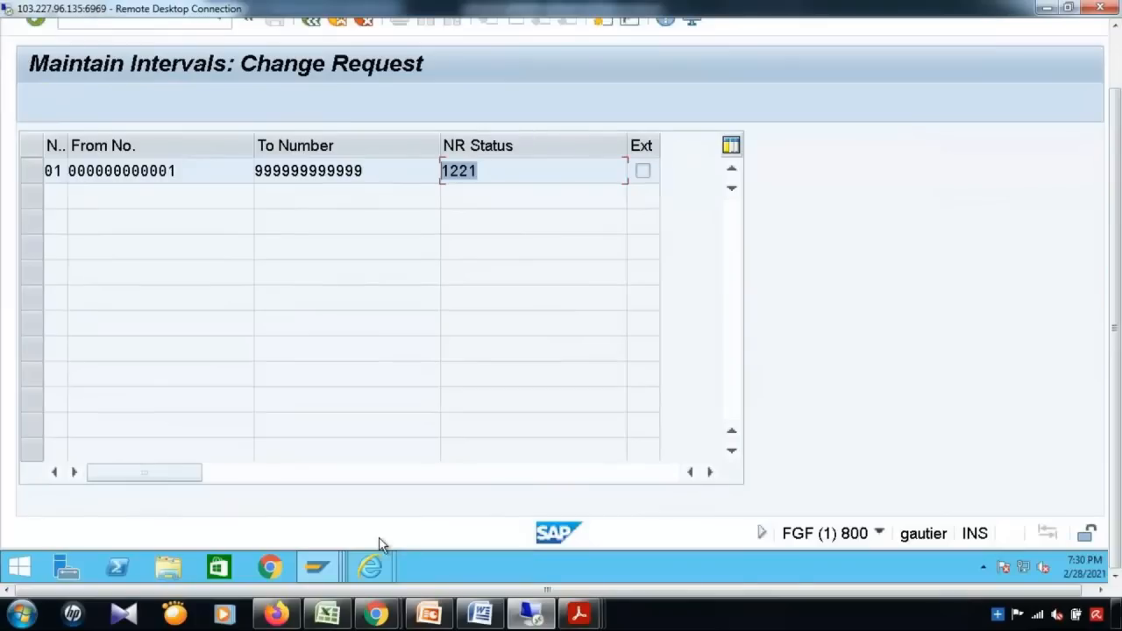
left_click(373, 566)
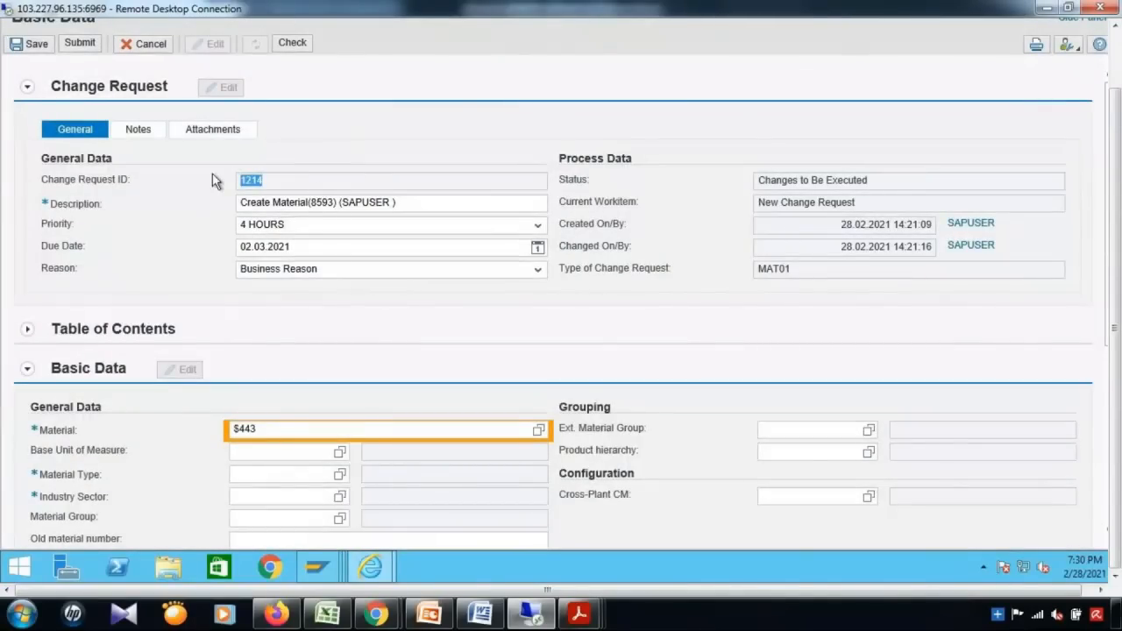
left_click_drag(1114, 125, 1114, 79)
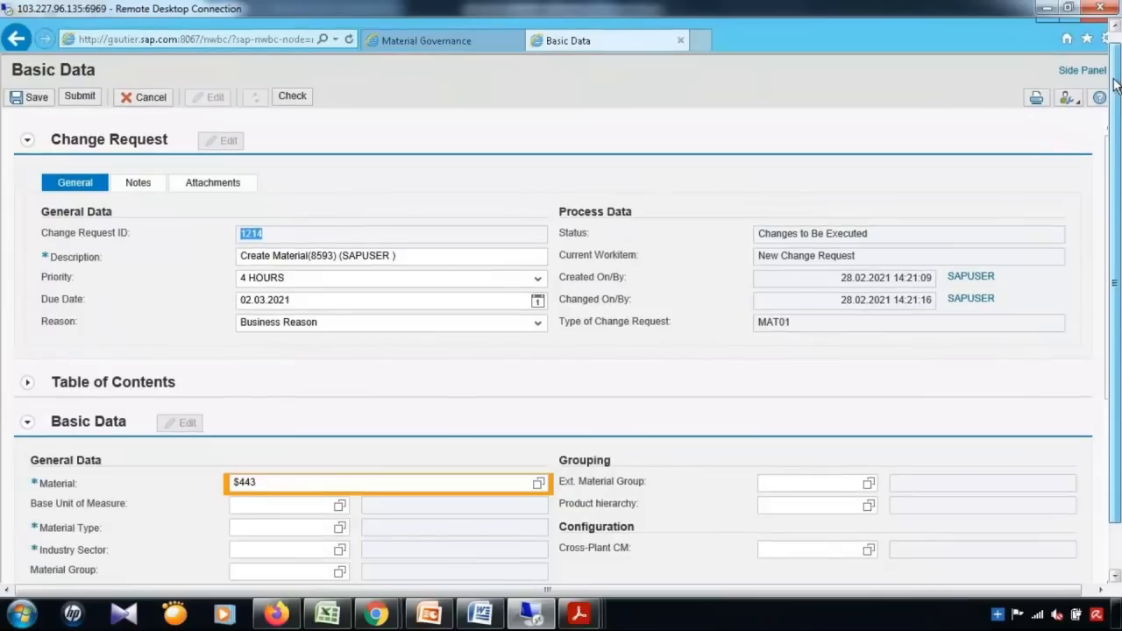
left_click(1048, 19)
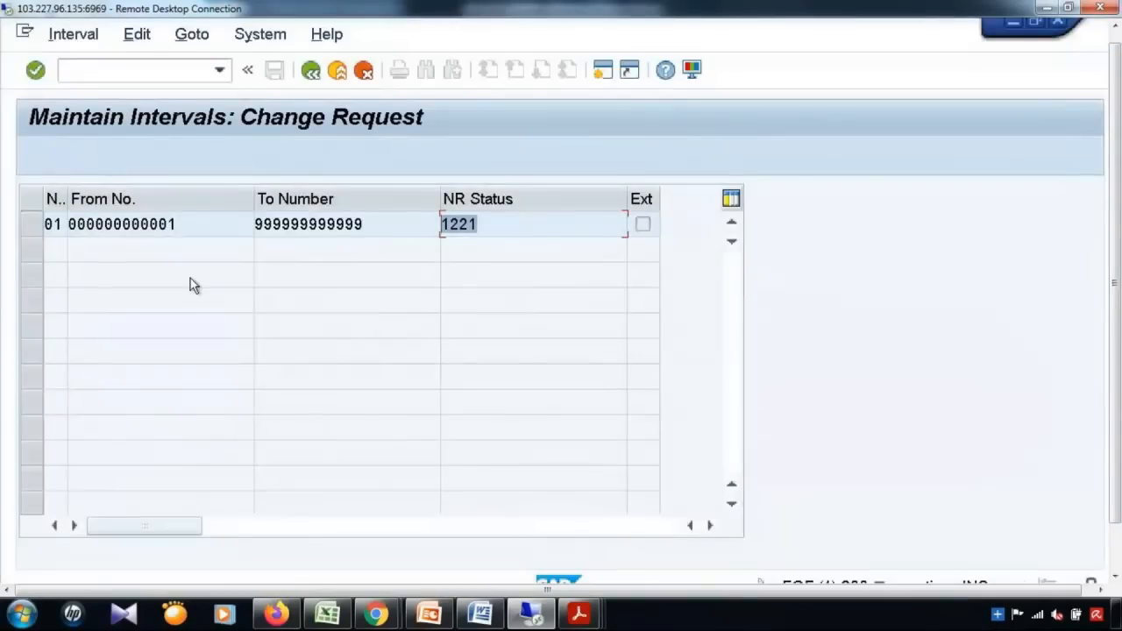
Highlight the From No. and To Number values of interval 01, widening the No column in between.
key("shift+Tab")
left_click(98, 225)
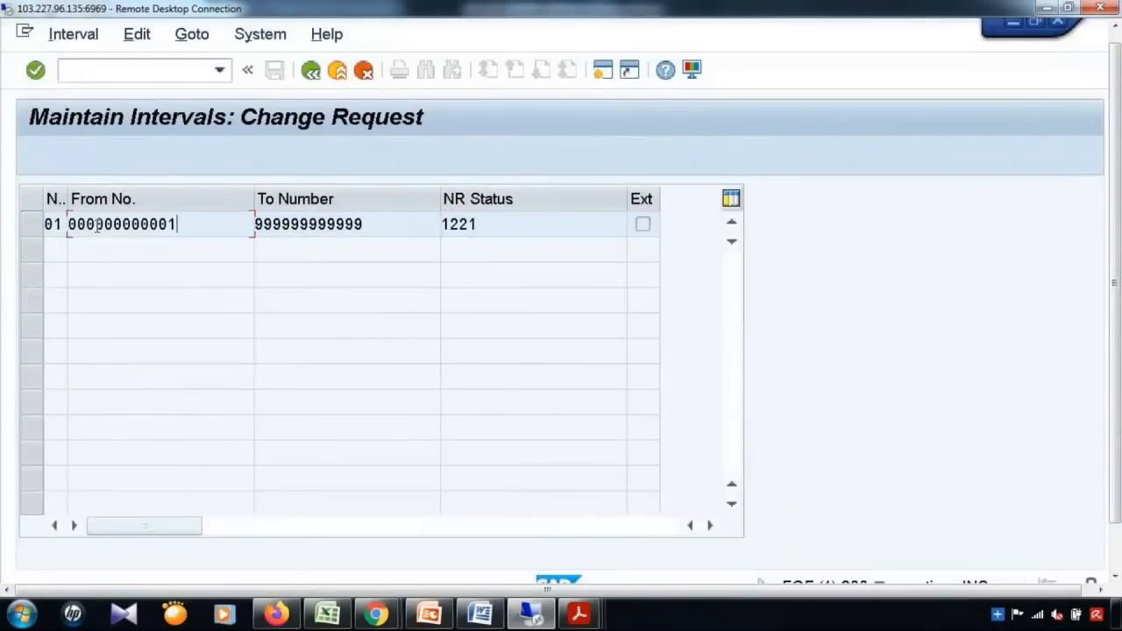
double_click(98, 225)
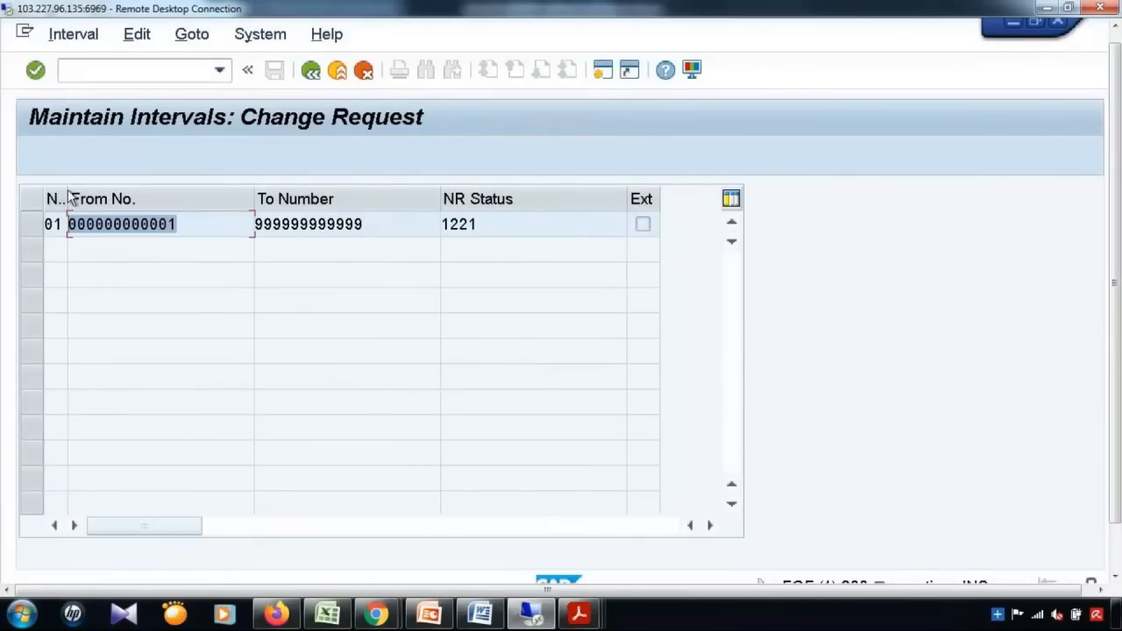
left_click_drag(67, 191, 105, 185)
left_click_drag(108, 186, 108, 189)
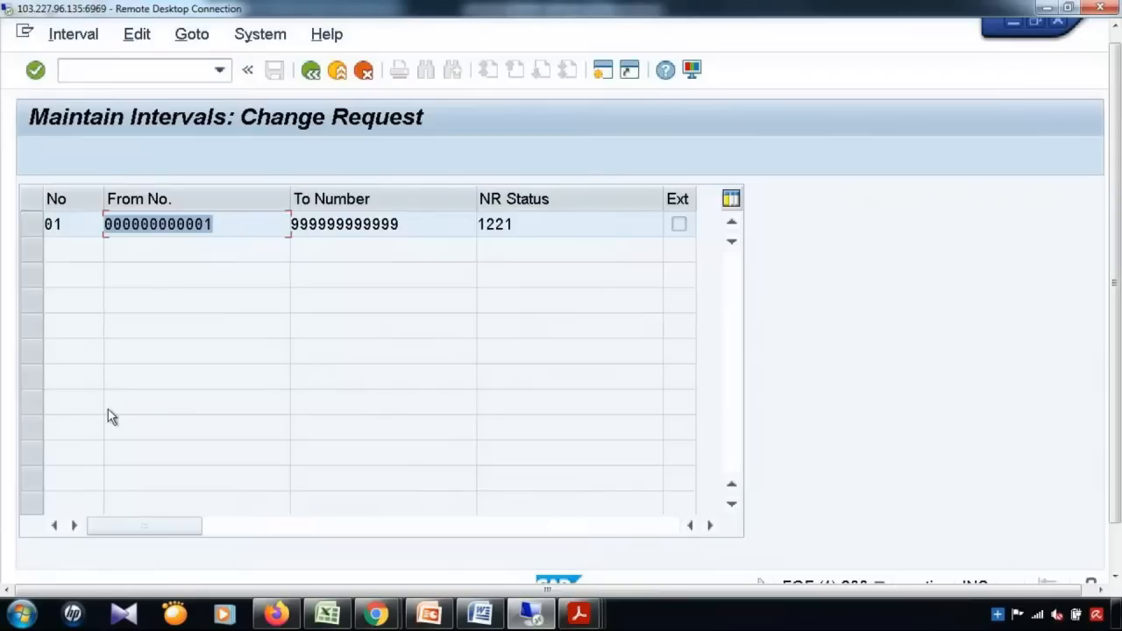
double_click(293, 224)
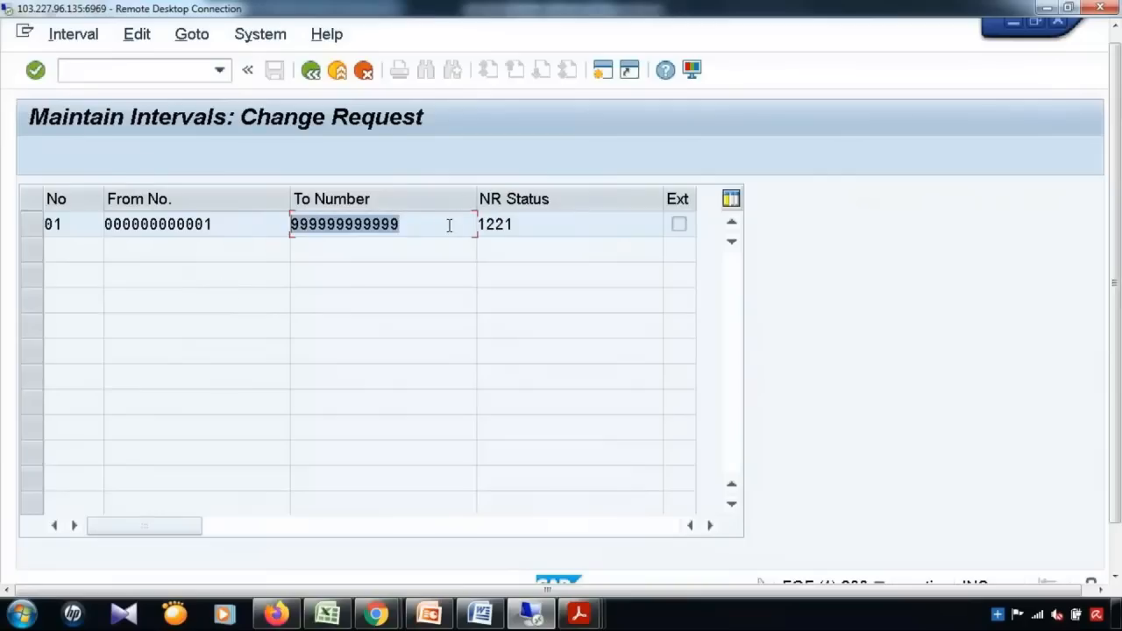
Open transaction /nmdgimg and run Define Entity Type to Be Used by Business Object Type under General Settings, Data Modeling.
left_click(218, 70)
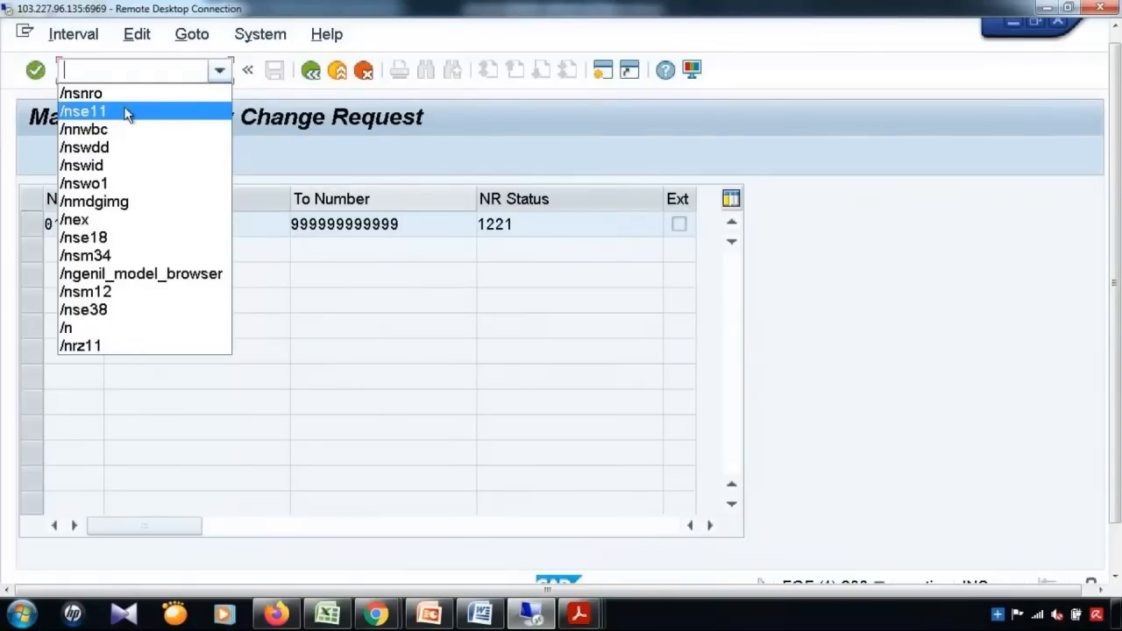
left_click(105, 201)
key("Return")
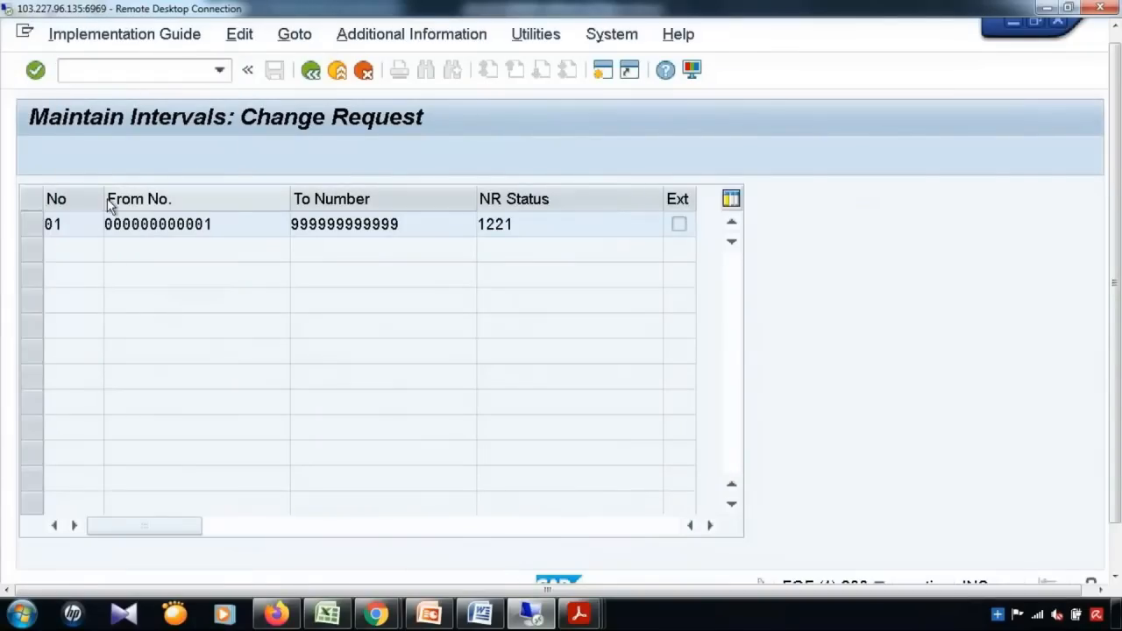
left_click(46, 241)
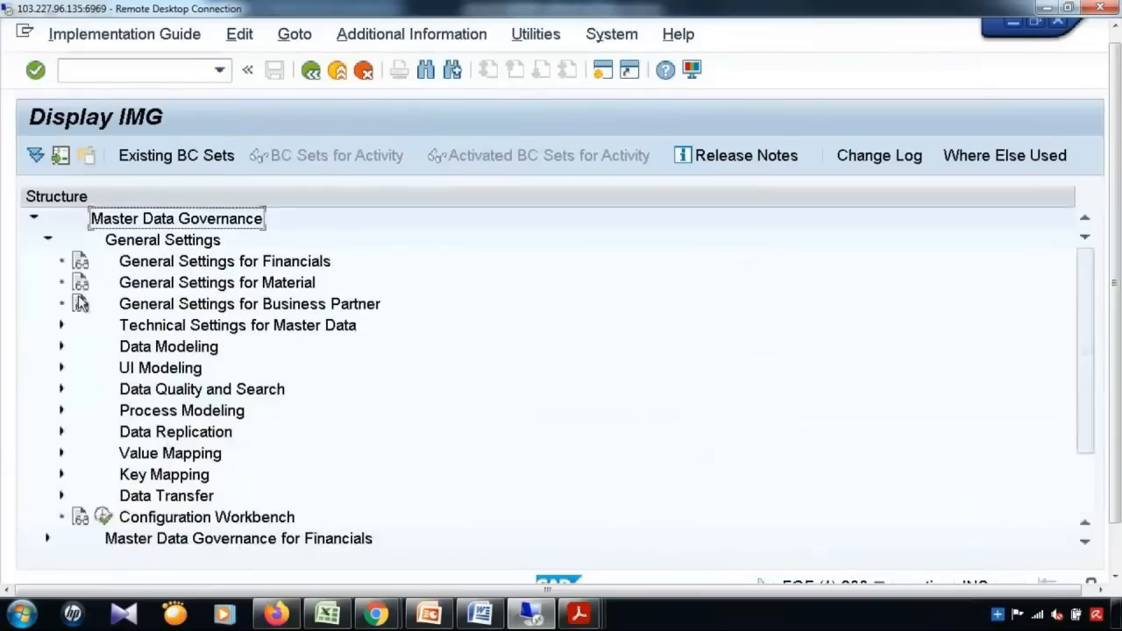
left_click(61, 347)
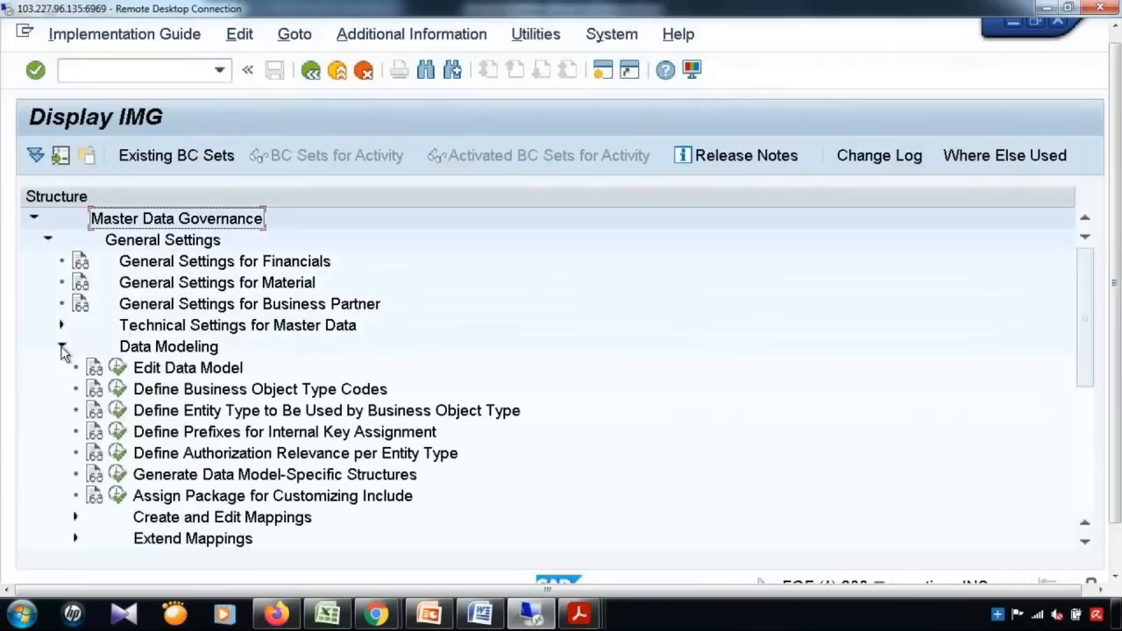
left_click(117, 410)
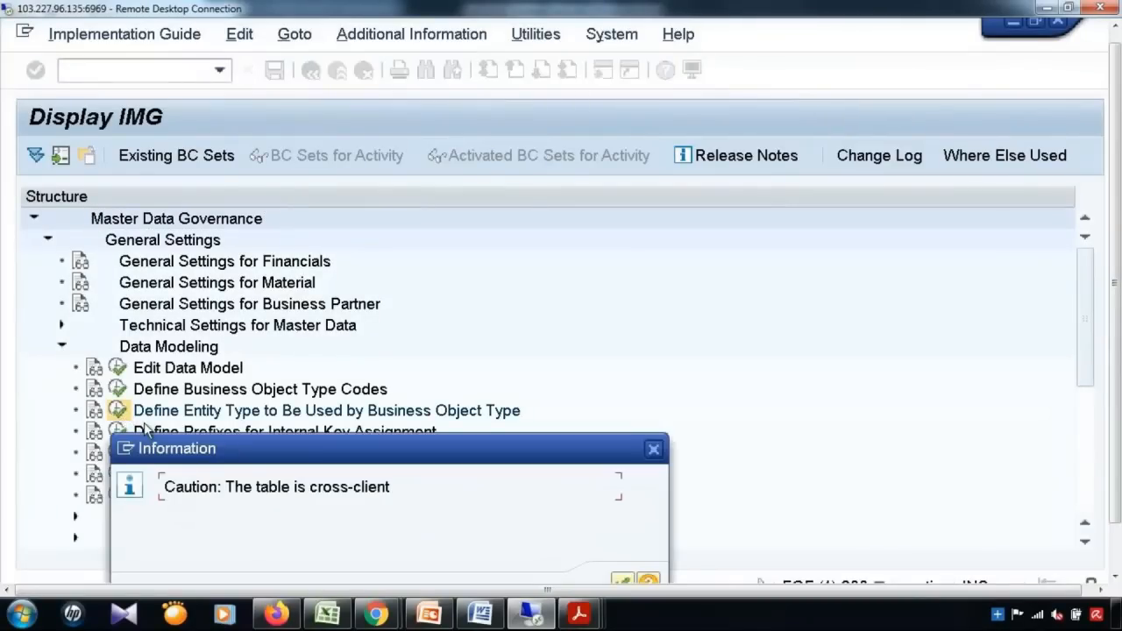
left_click(654, 450)
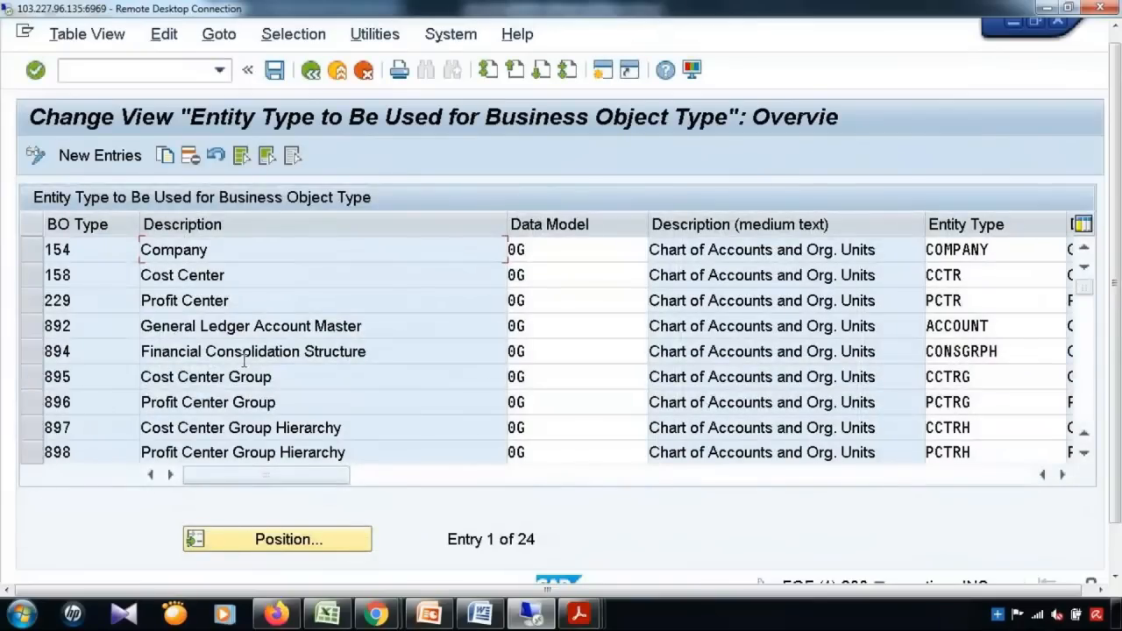
Examine the Cost Center, Profit Center and Profit Center Group entries in the business object type assignments.
left_click_drag(228, 275, 140, 277)
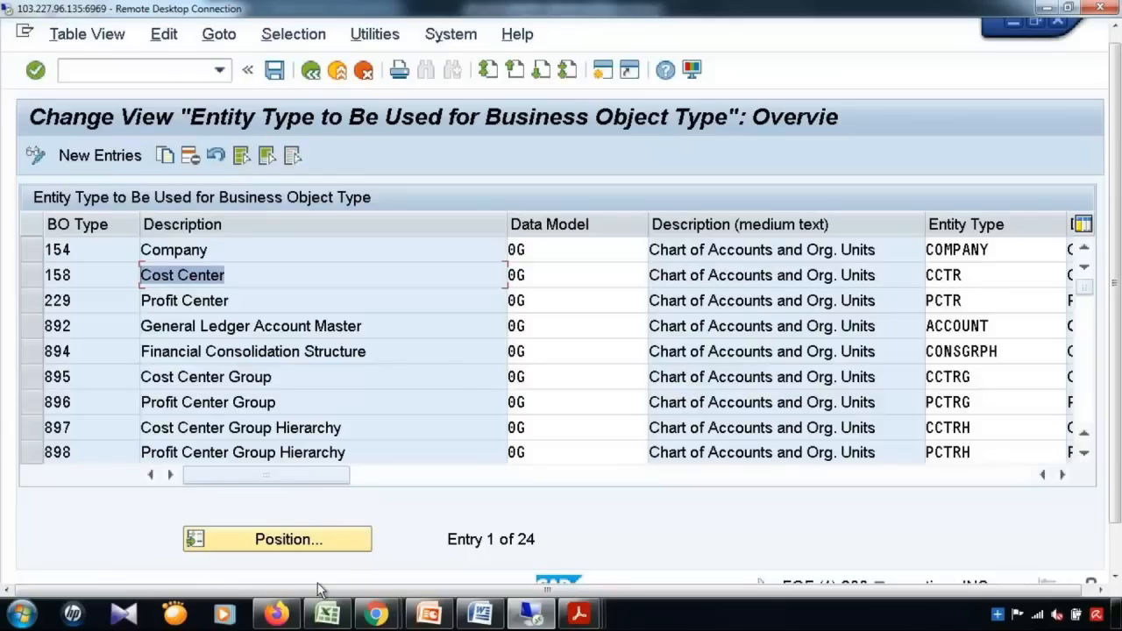
mouse_move(376, 614)
left_click(446, 280)
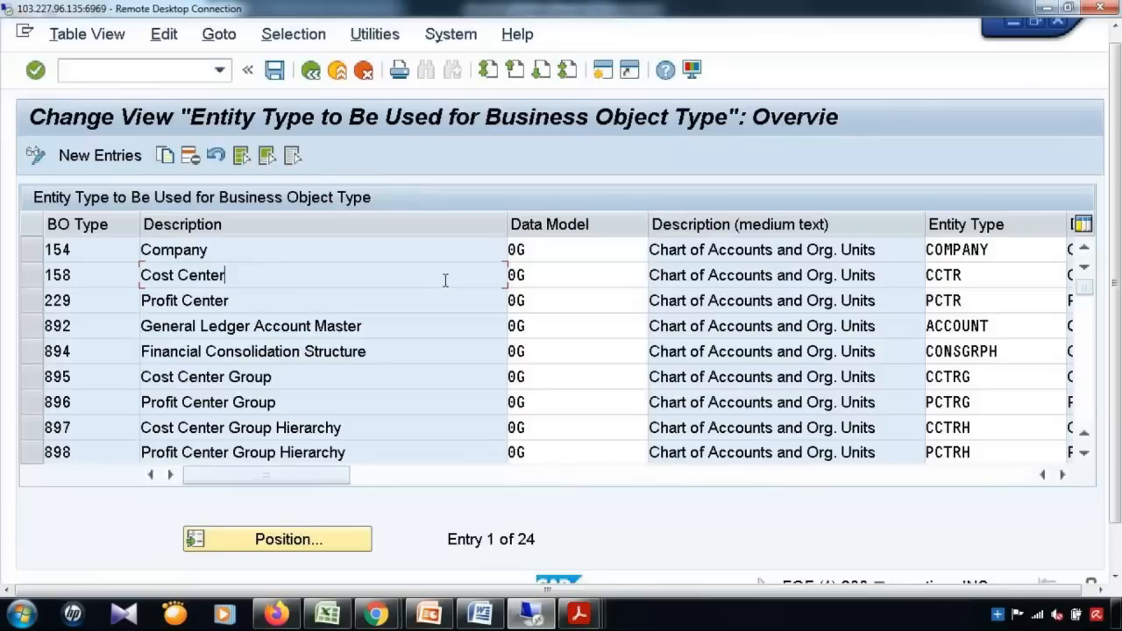
left_click_drag(249, 280, 122, 277)
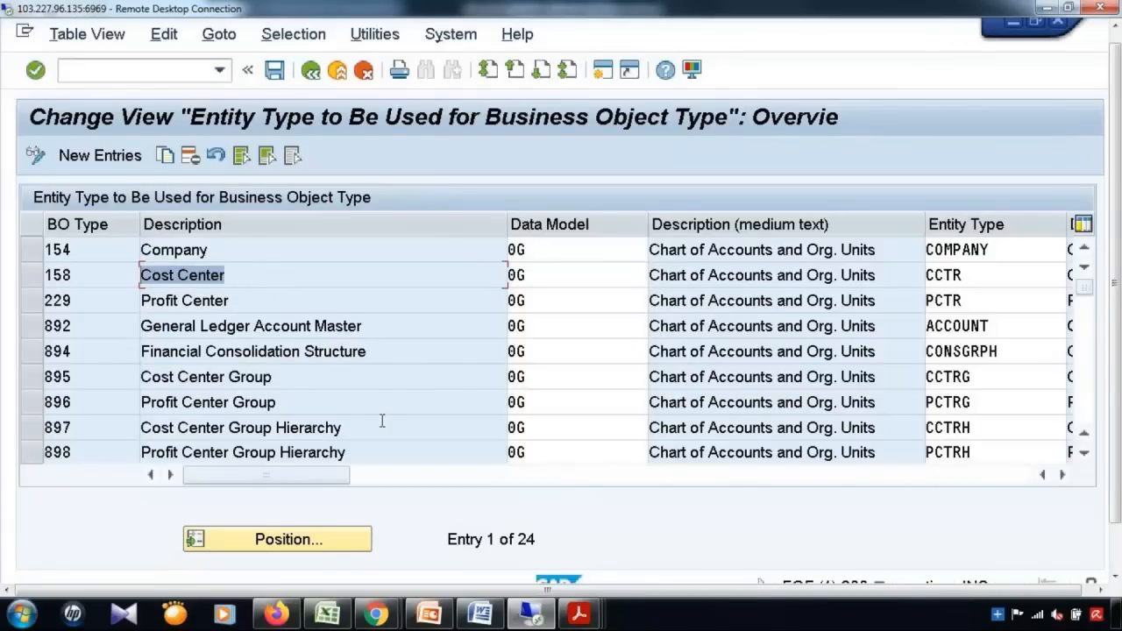
left_click(279, 273)
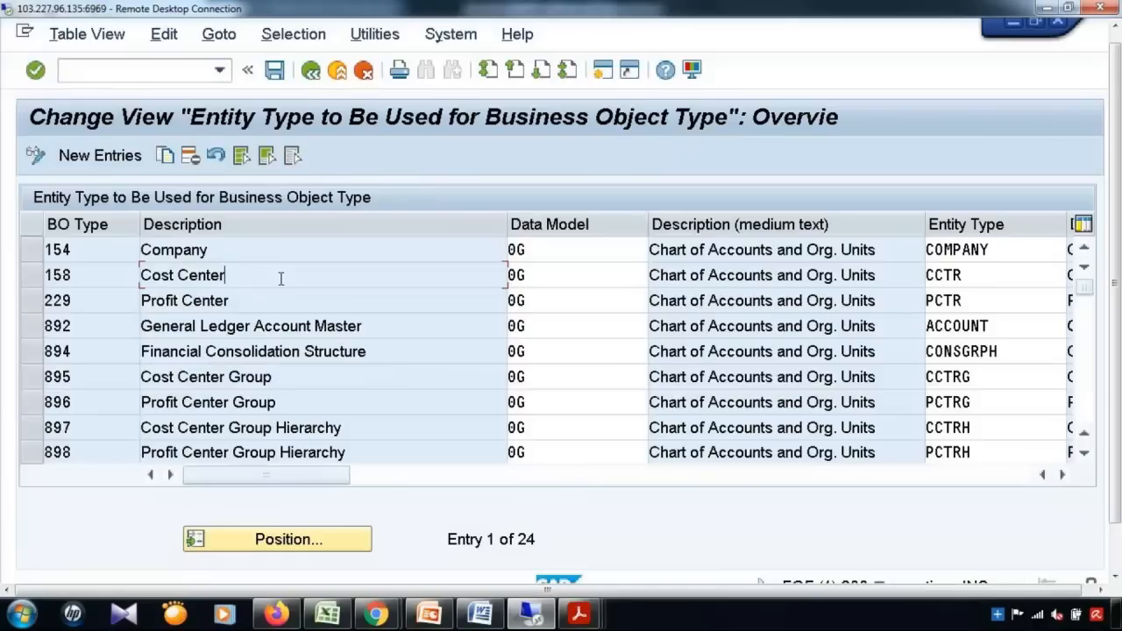
left_click_drag(255, 274, 100, 283)
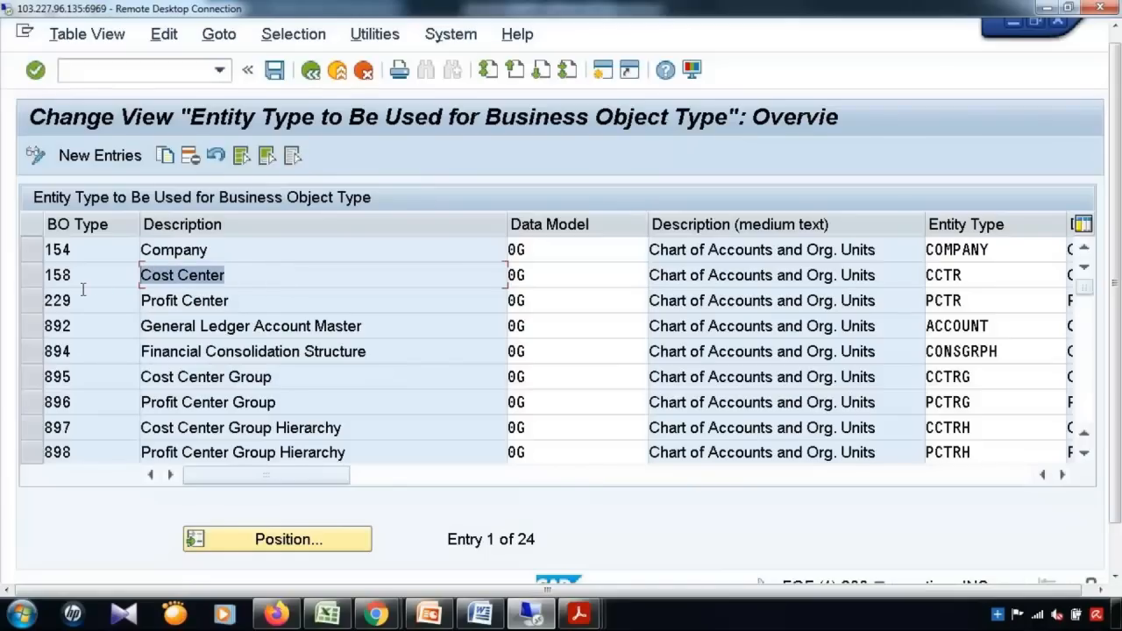
left_click_drag(266, 297, 133, 304)
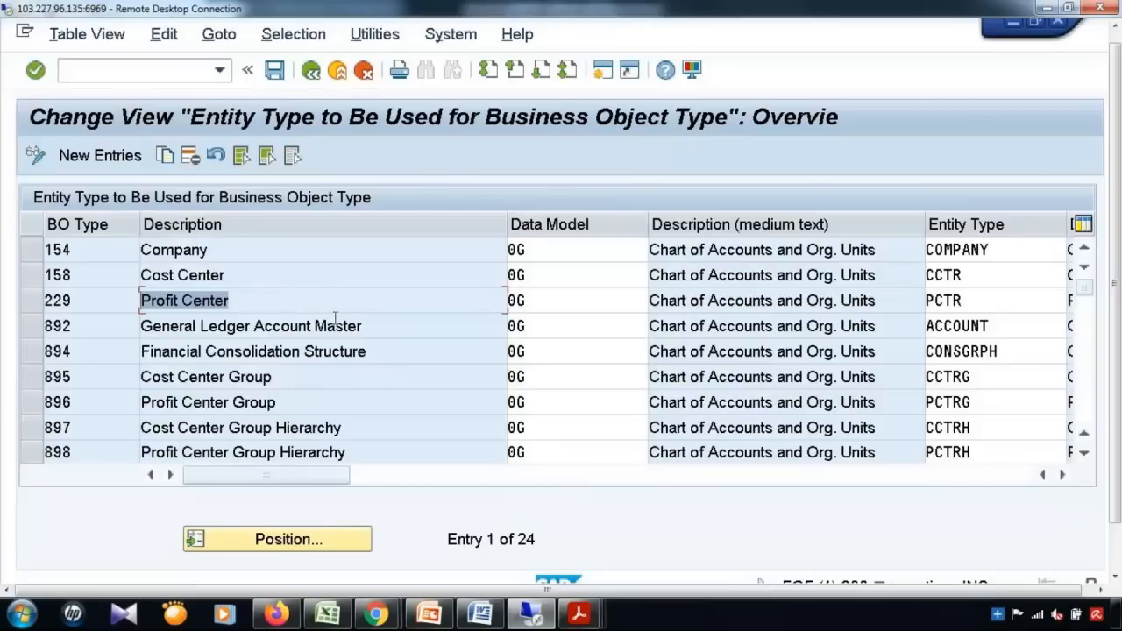
left_click(340, 305)
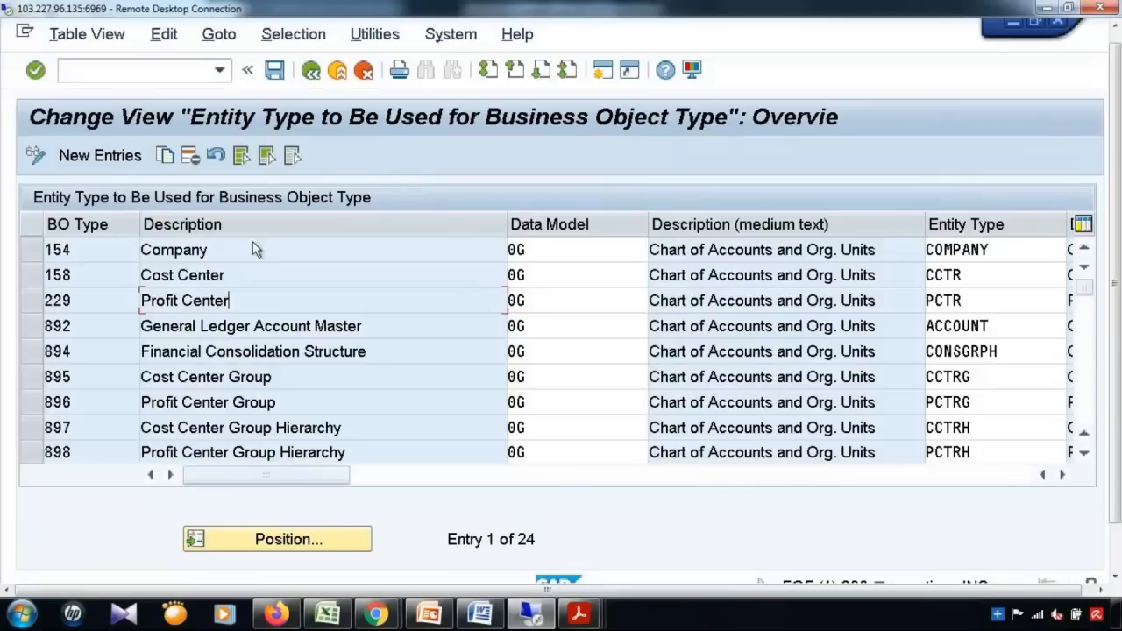
left_click(381, 404)
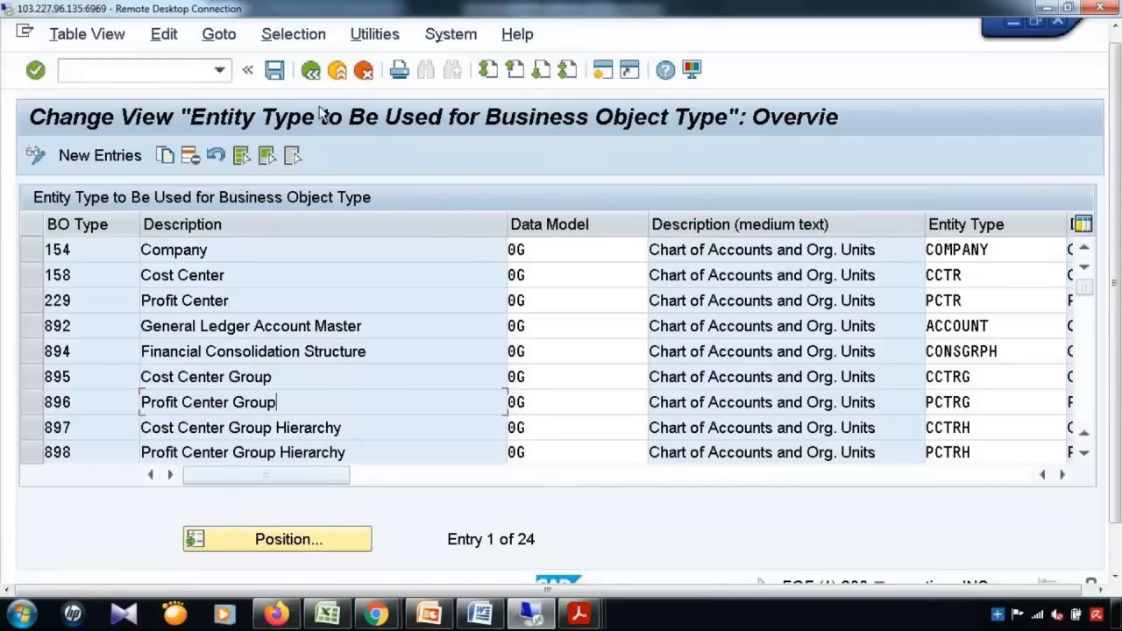
Return to the customizing structure and open the Edit Data Model activity, accepting the cross-client caution.
left_click(312, 71)
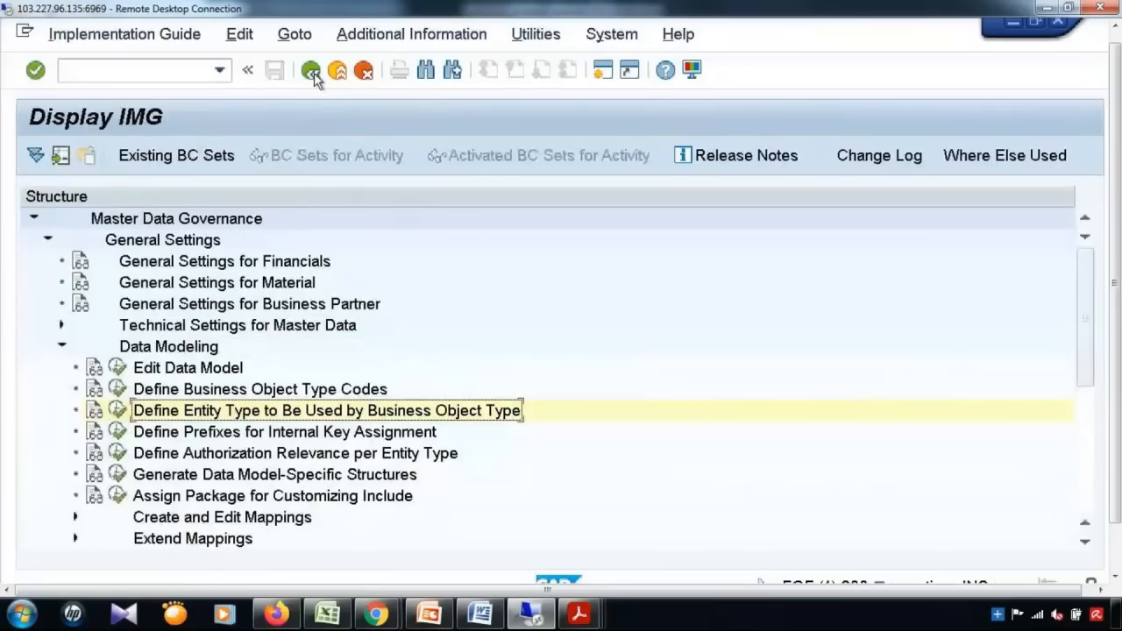
left_click(119, 370)
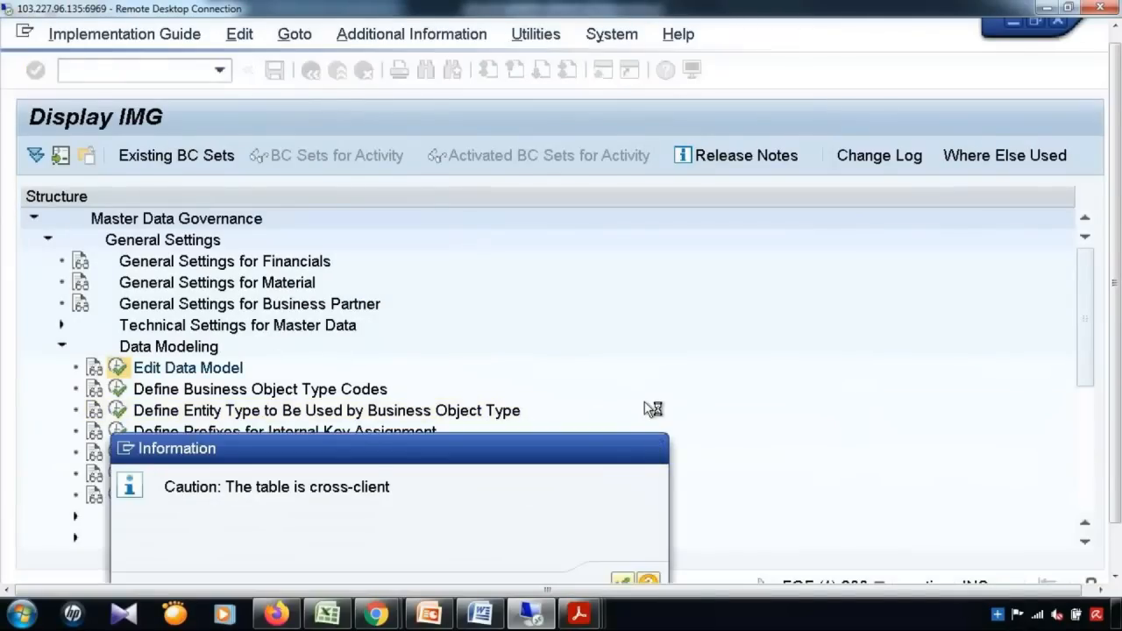
key("Return")
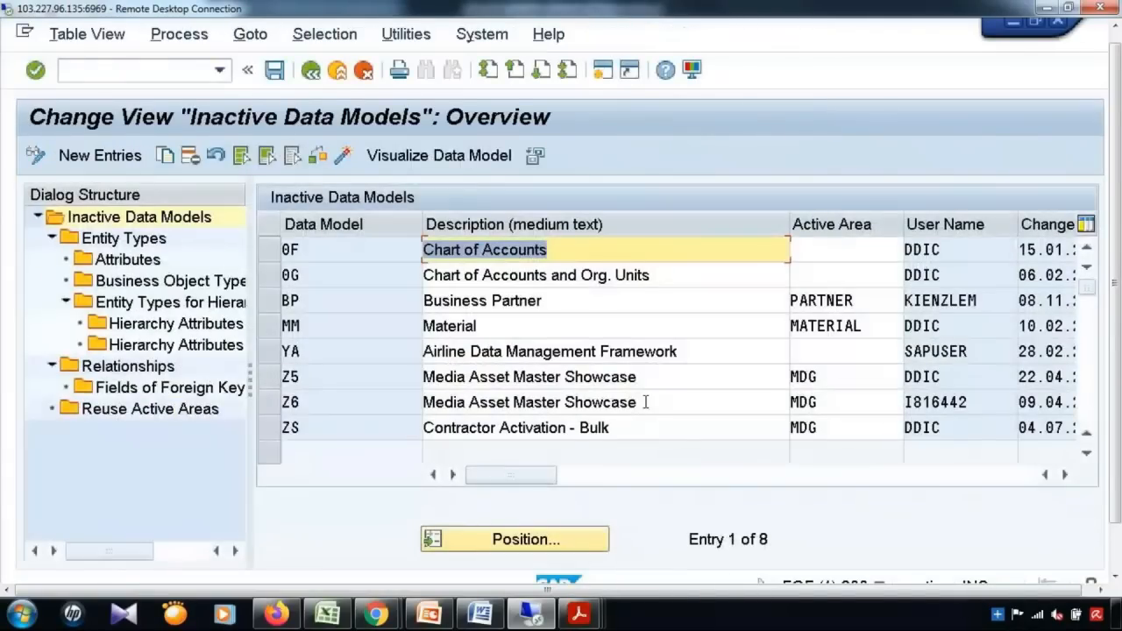